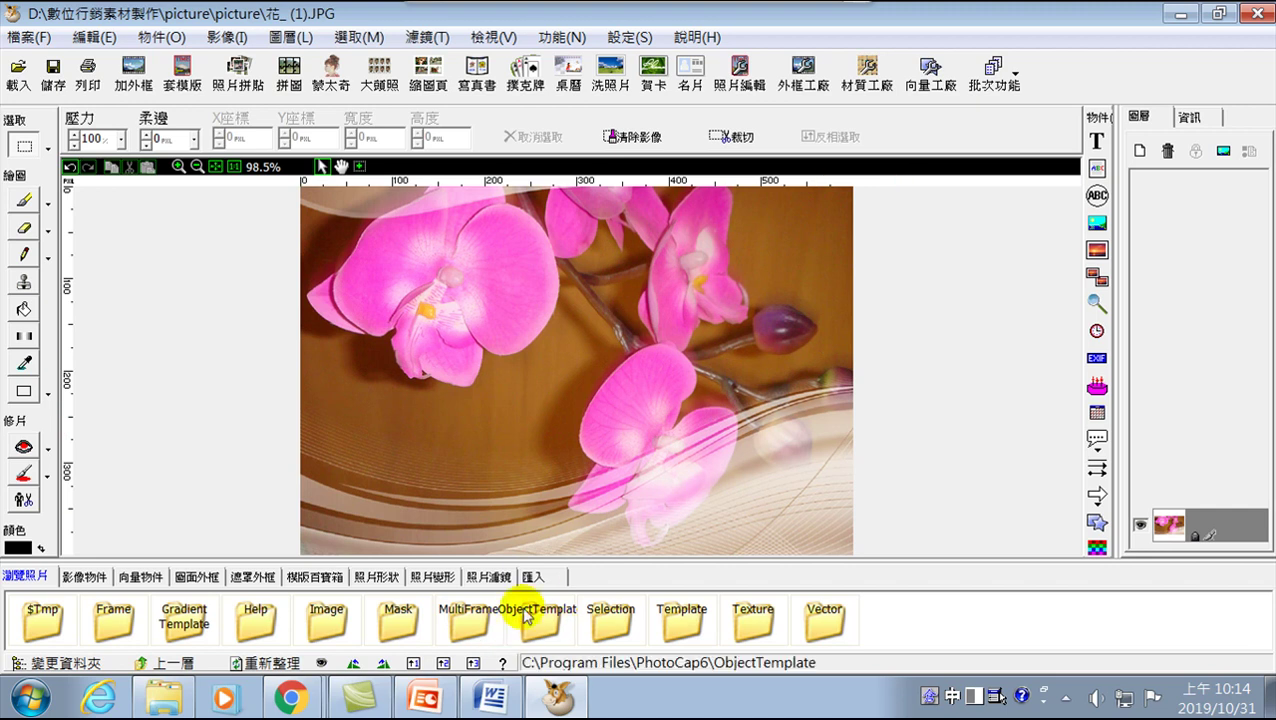
Browse the 模版百寶箱, 照片形狀 and 照片變形 galleries, ending on the 照片濾鏡 filters
click(325, 577)
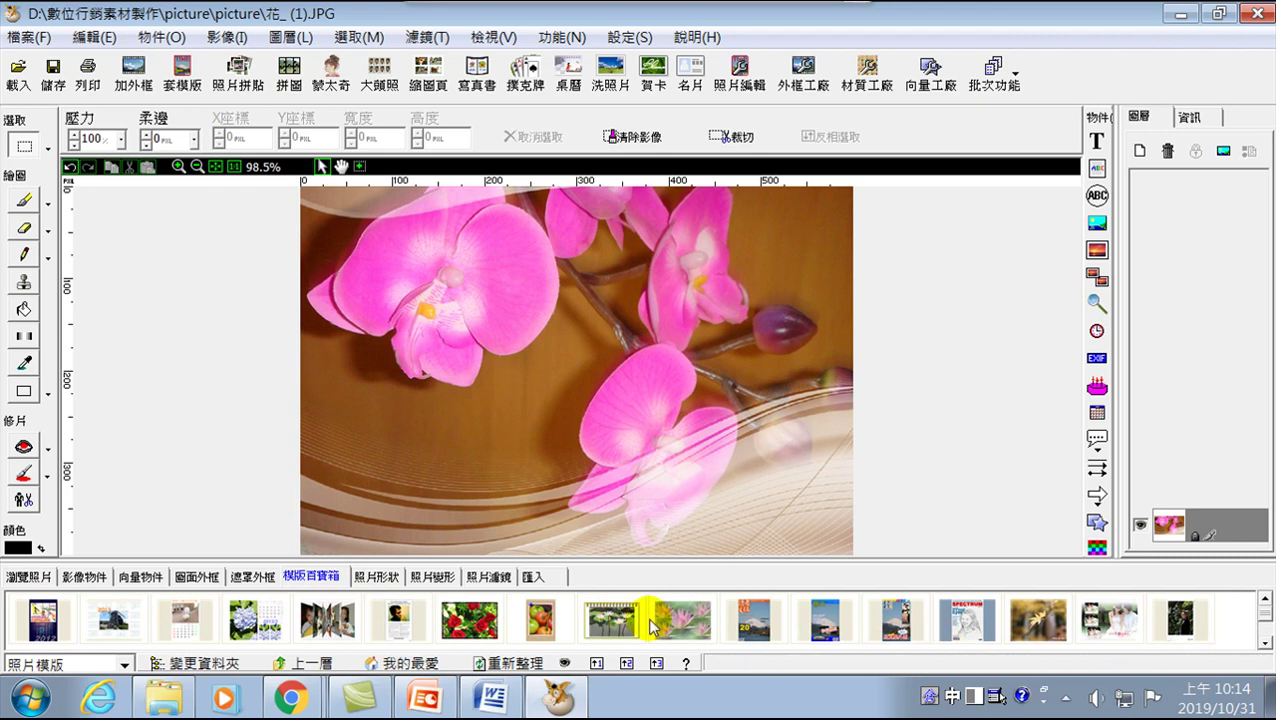
click(386, 577)
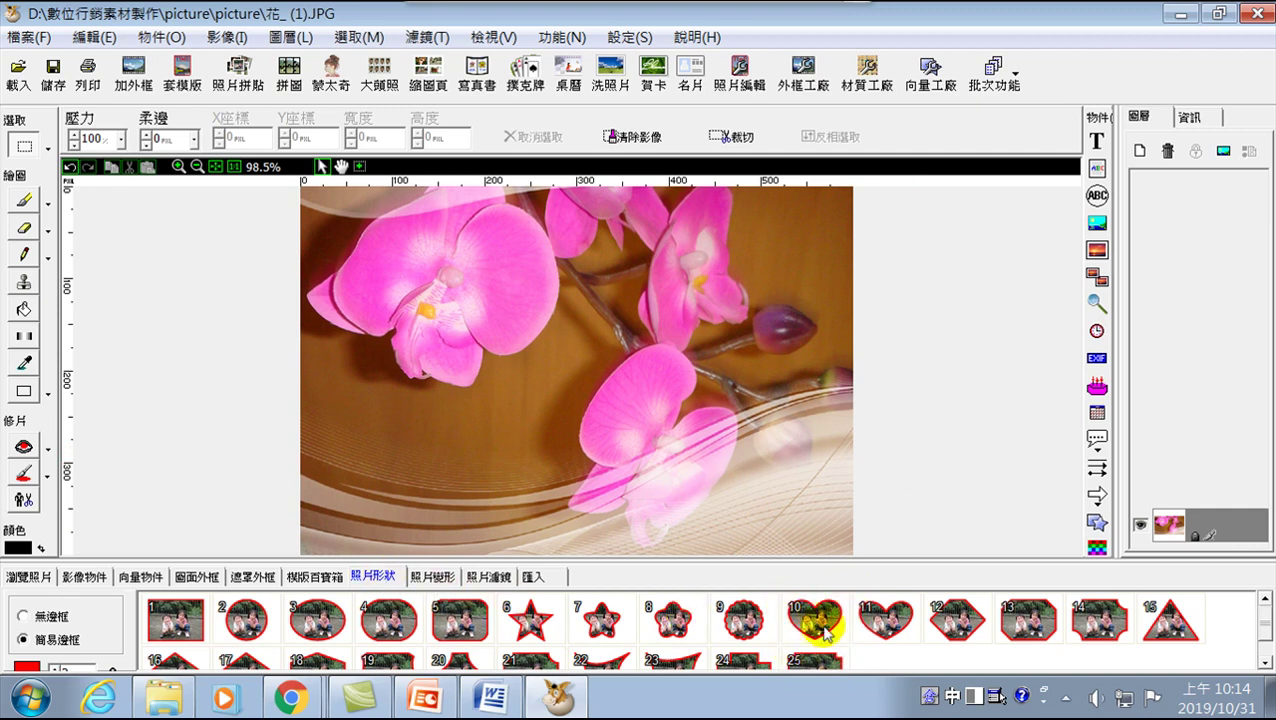
click(420, 577)
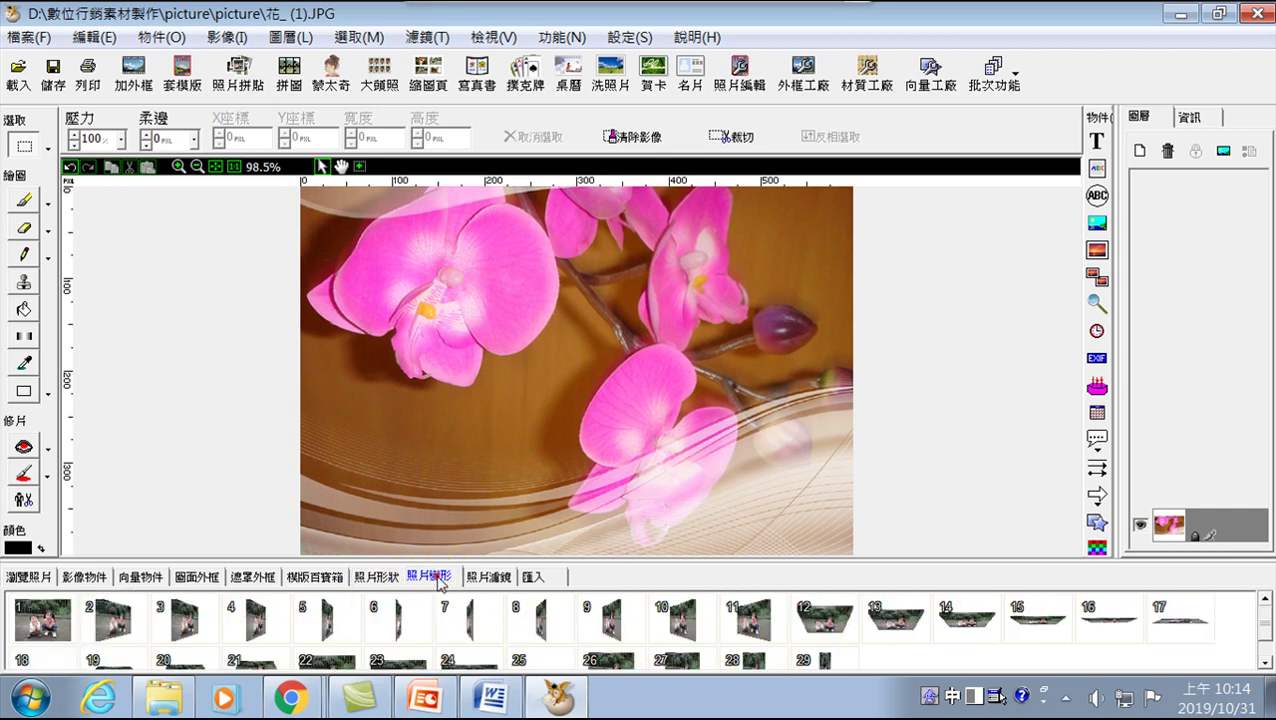
click(486, 577)
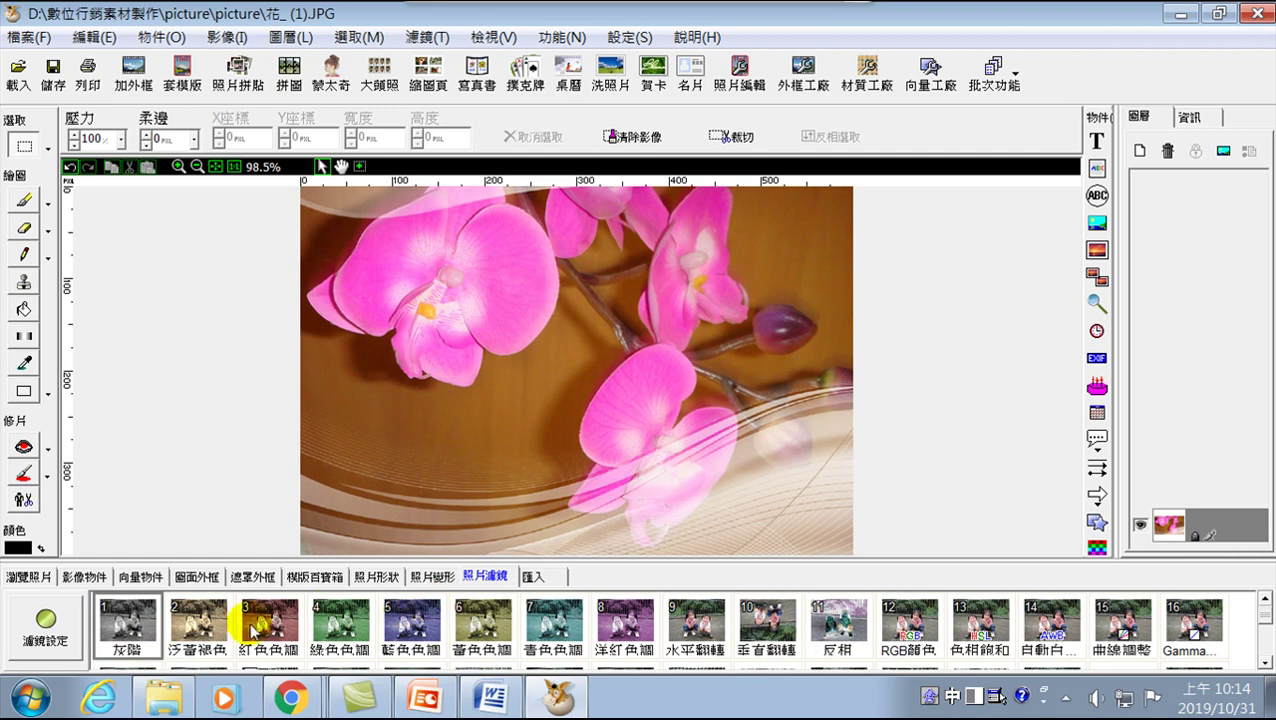
Try the 紅色色調 red tone filter, dismiss the load-image prompt, and undo it
click(212, 624)
click(262, 622)
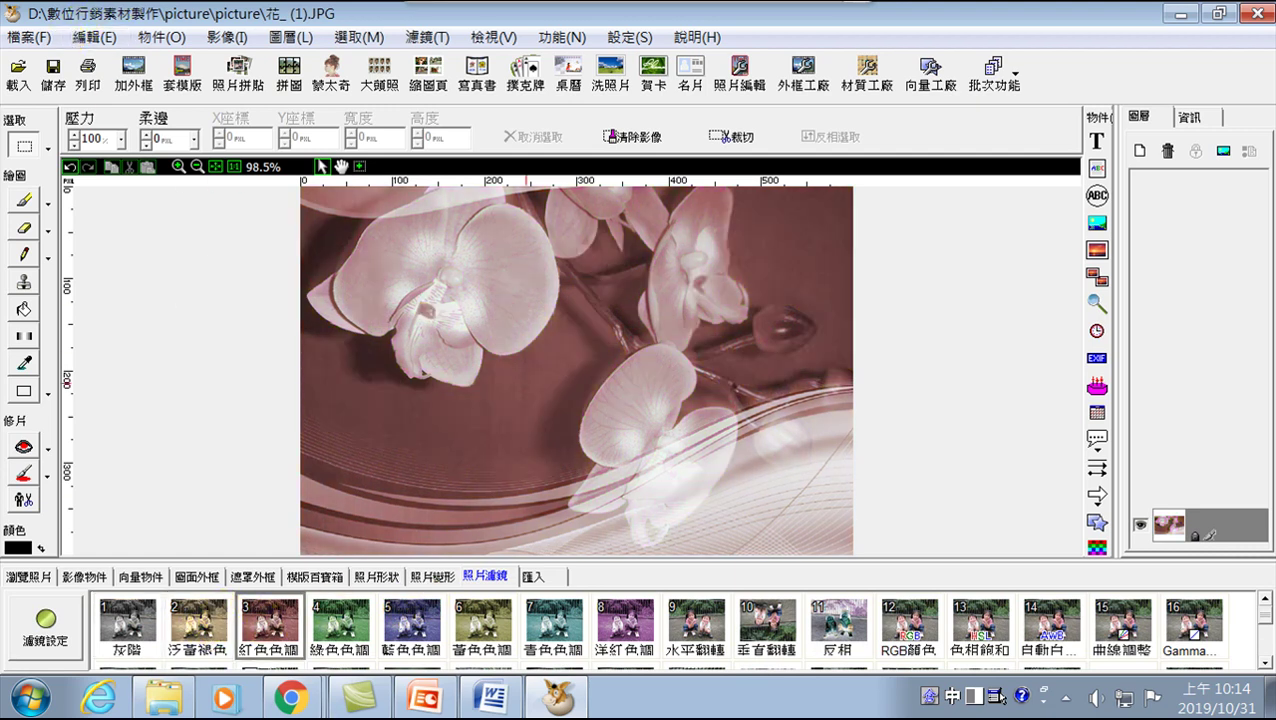
click(22, 70)
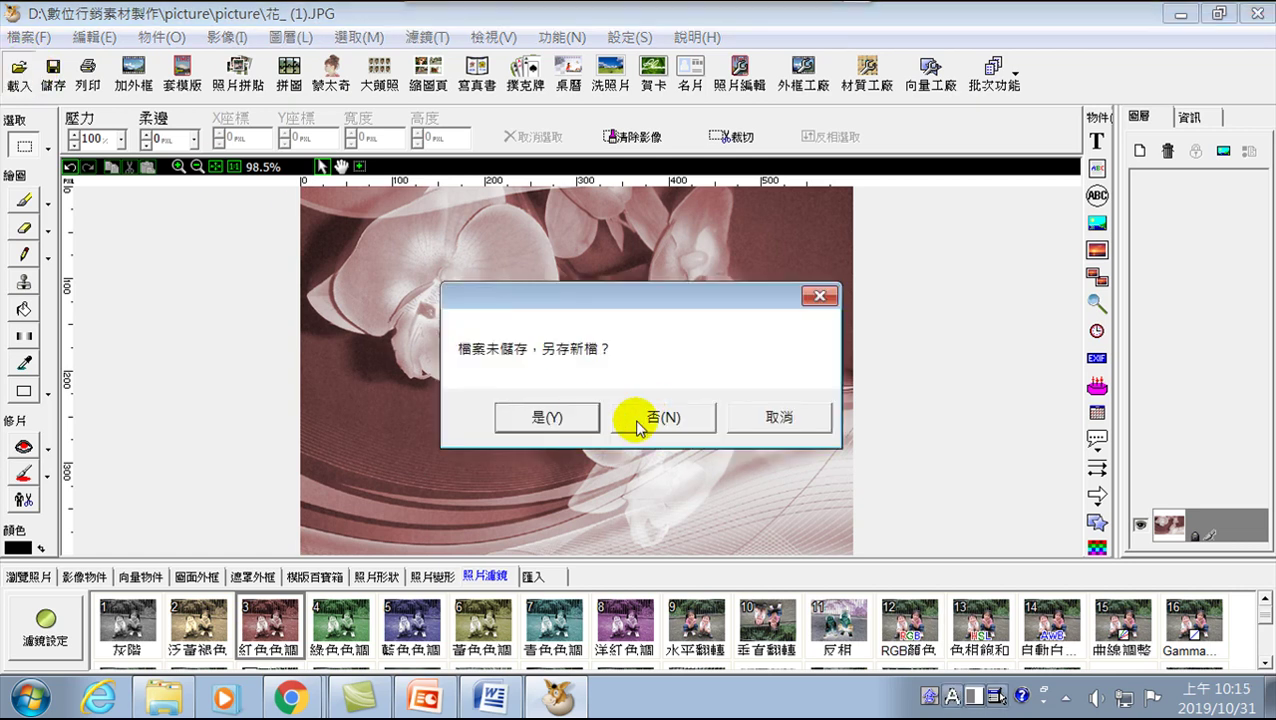
click(779, 419)
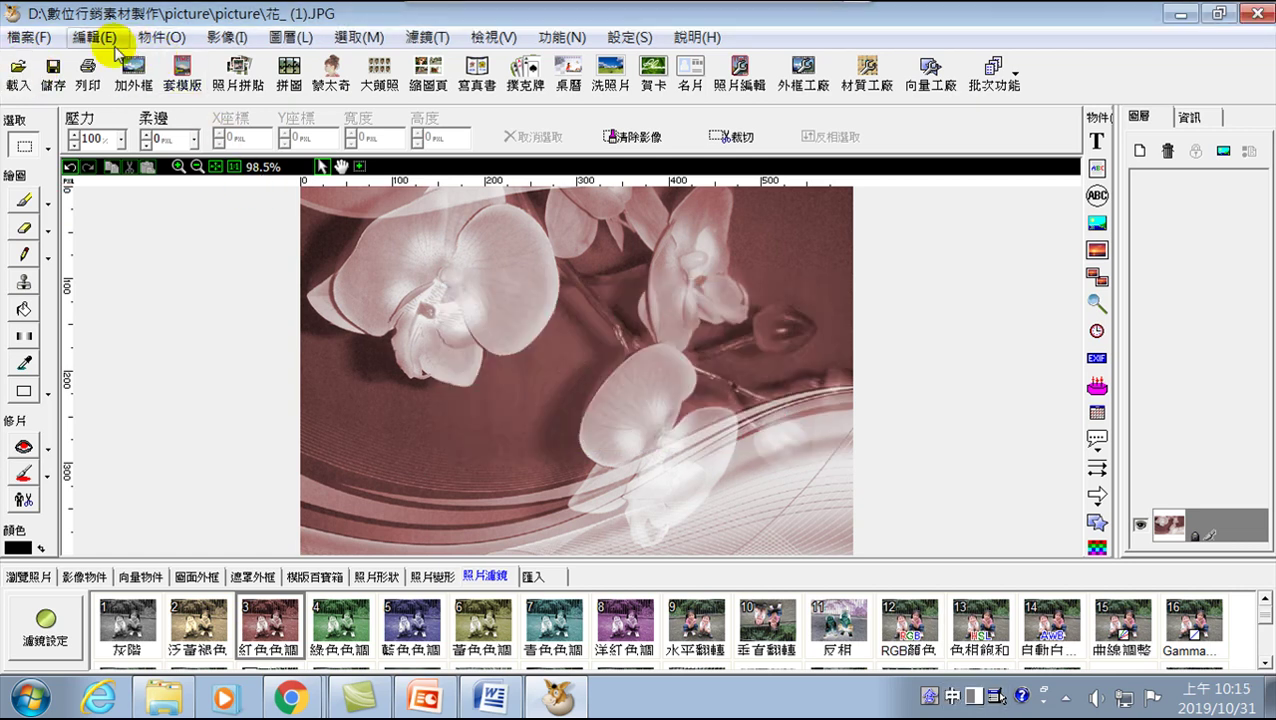
click(115, 45)
click(110, 60)
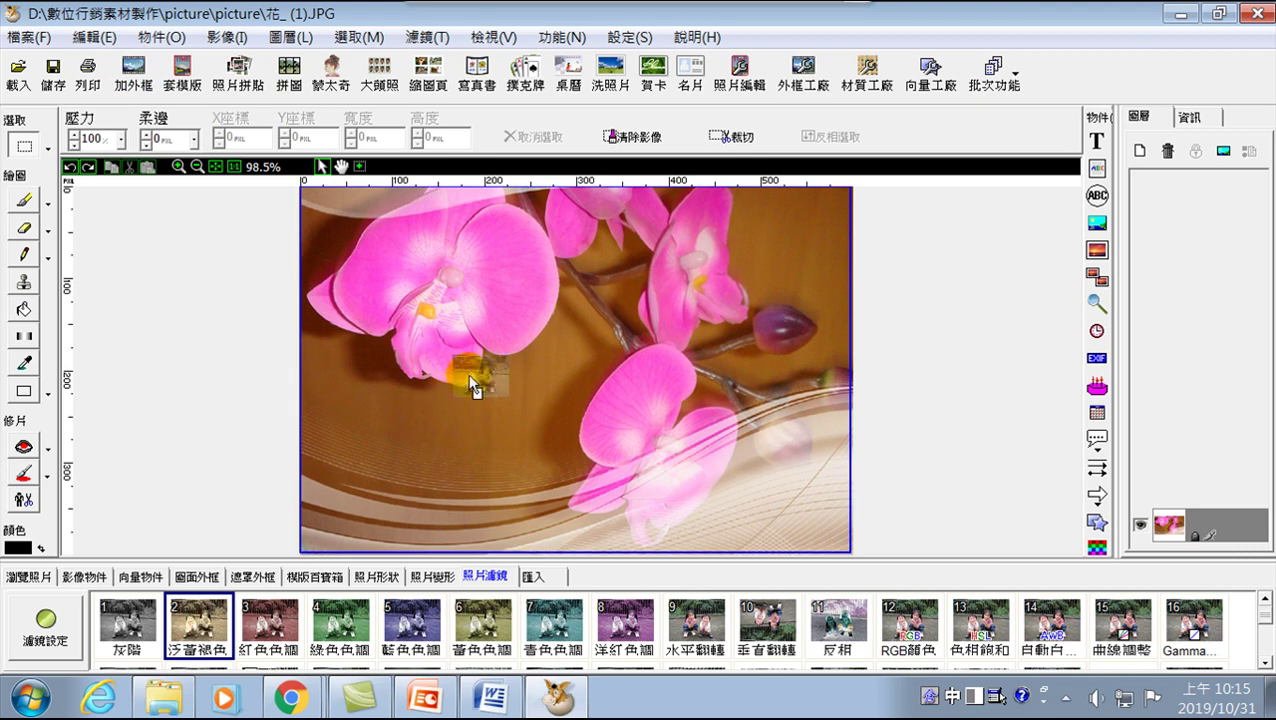
Apply the 泛黃褪色 and 洋紅色調 filters to the photo, undoing and redoing the magenta tone
drag(222, 618, 490, 382)
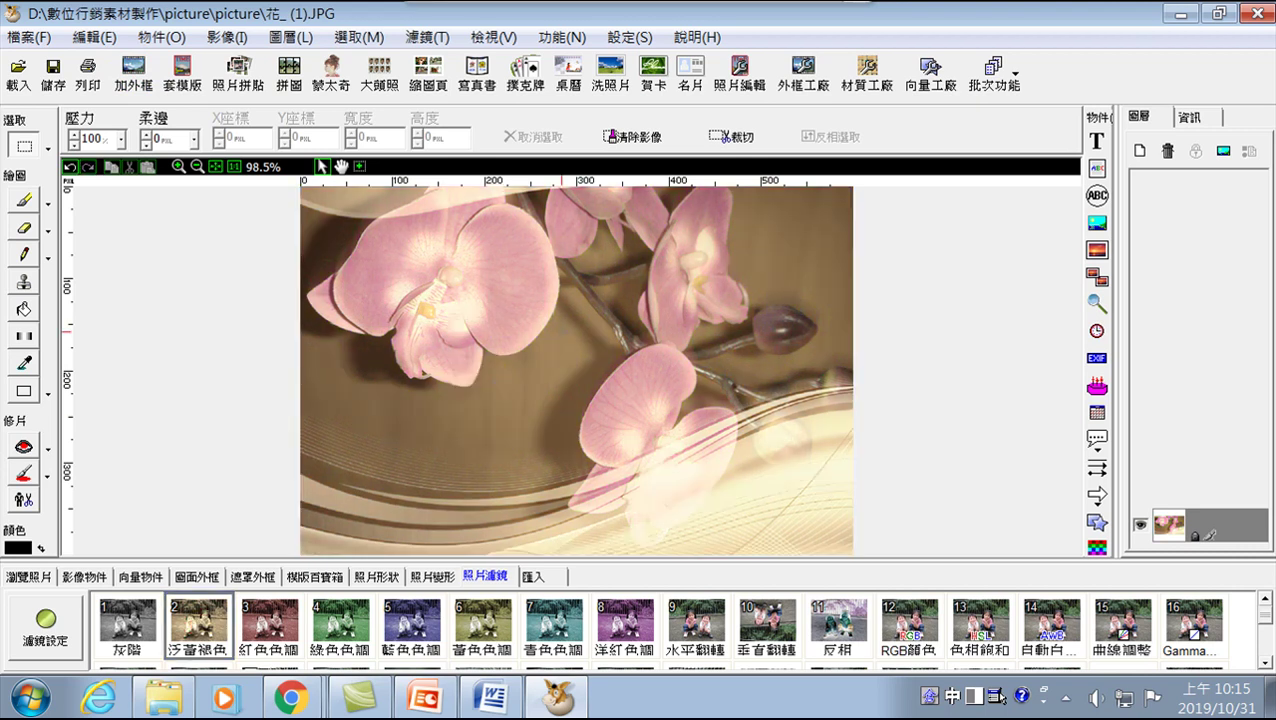
drag(625, 620, 613, 384)
click(94, 37)
click(110, 62)
click(110, 40)
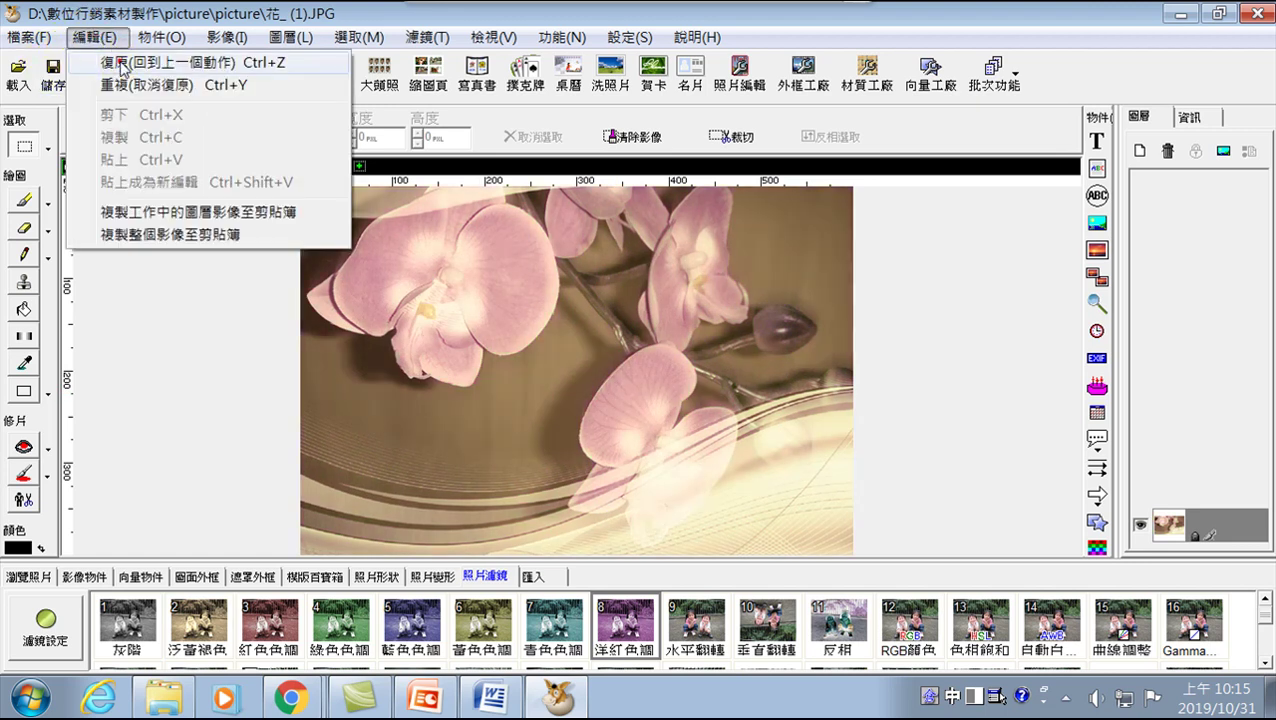
click(100, 84)
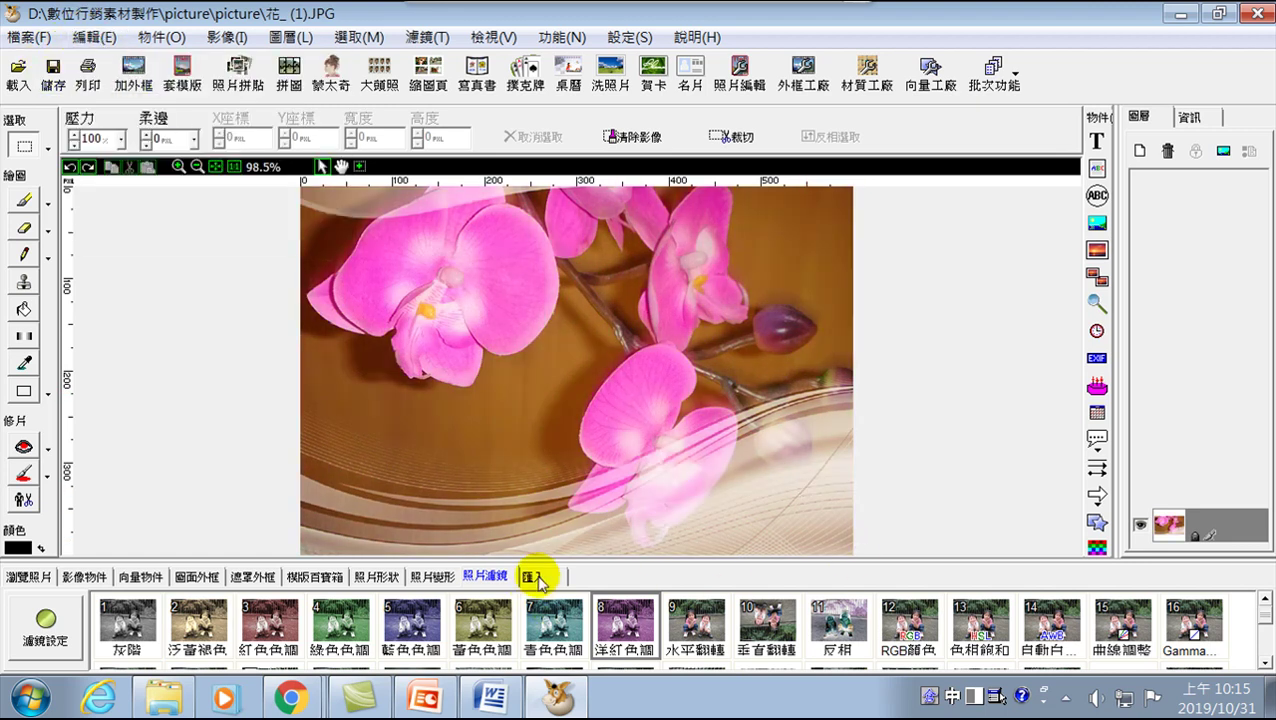
Frame the orchid photo with the cute dragonfly border from 畫面外框
click(200, 578)
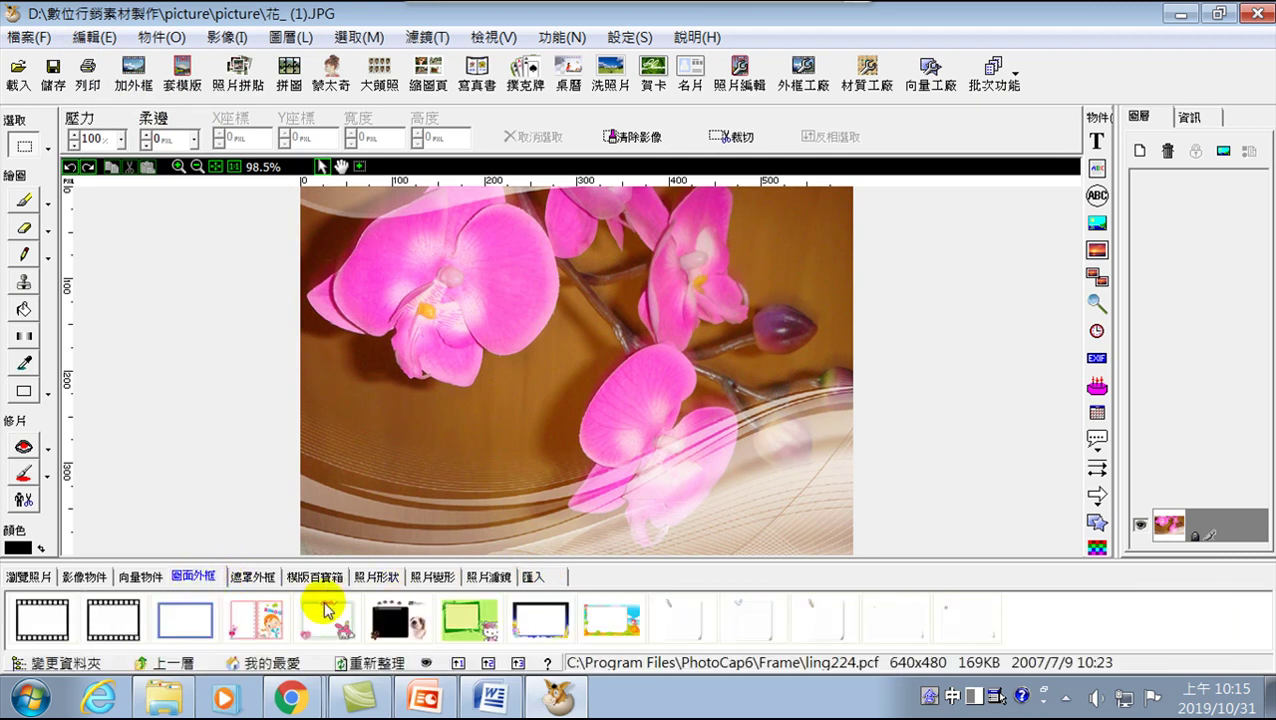
drag(645, 622, 622, 407)
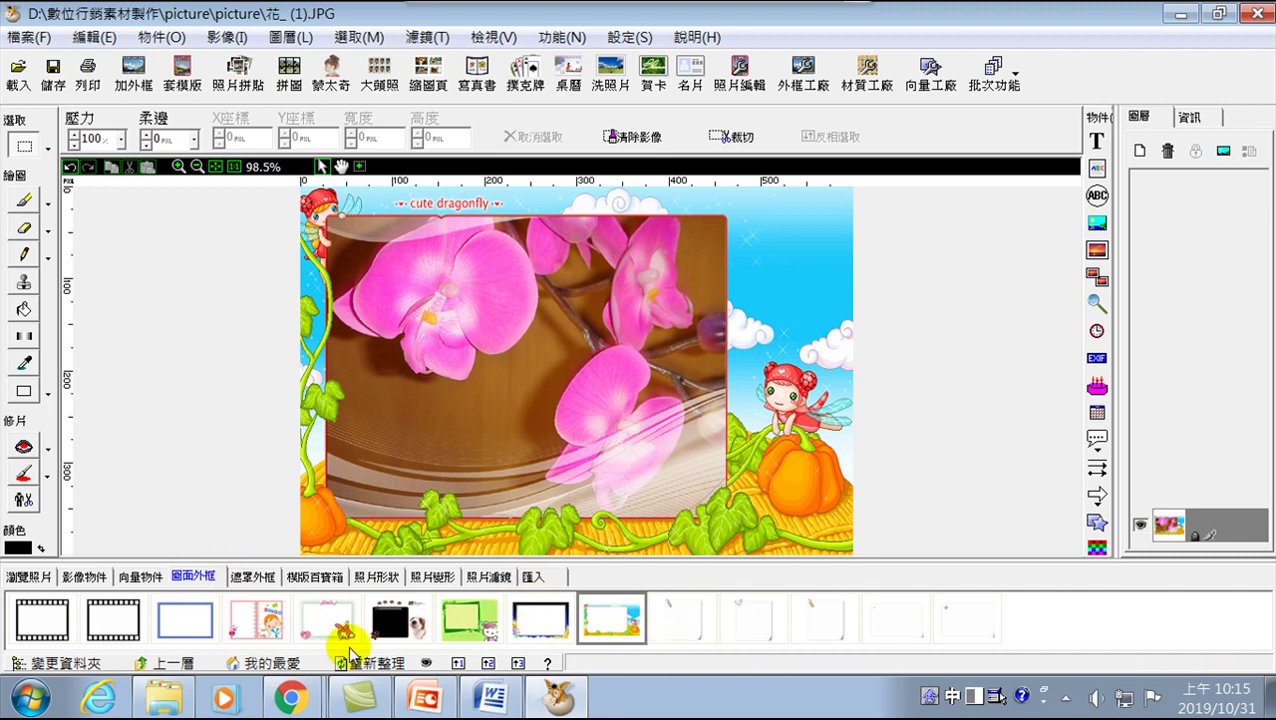
click(690, 97)
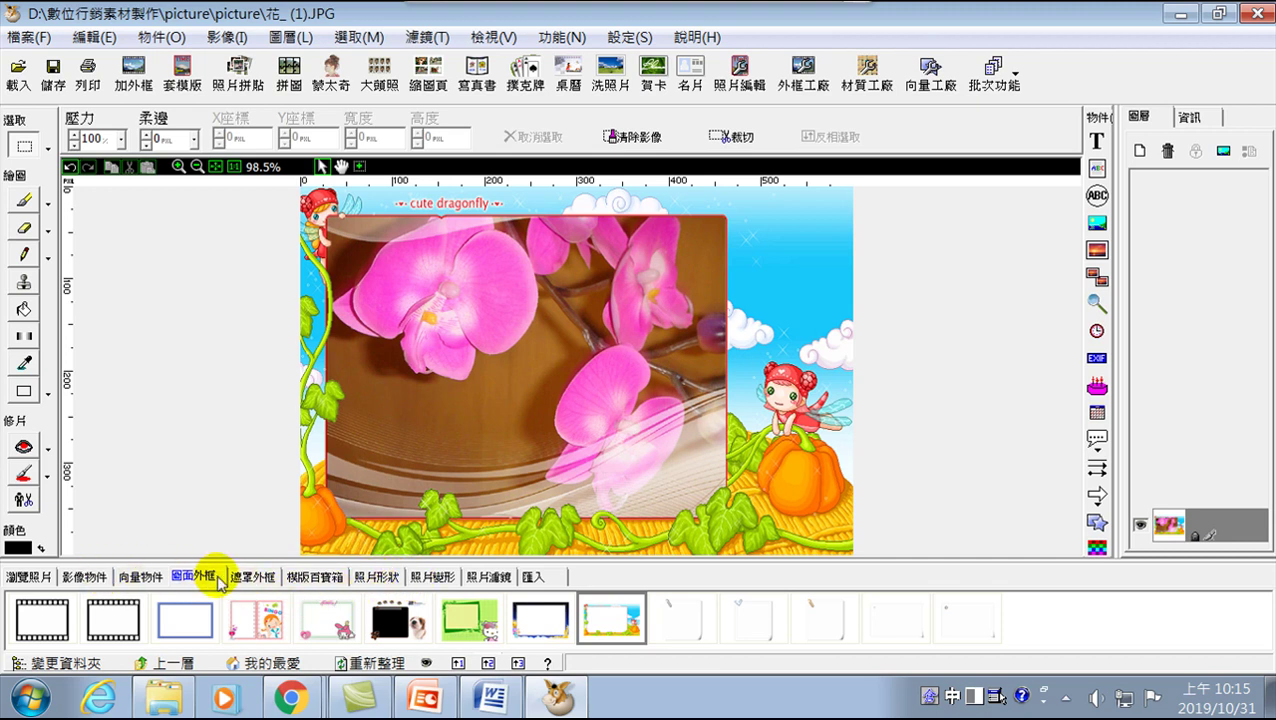
Place a pig sticker from 影像物件 on the picture, resized to 45x62, and deselect it
click(90, 577)
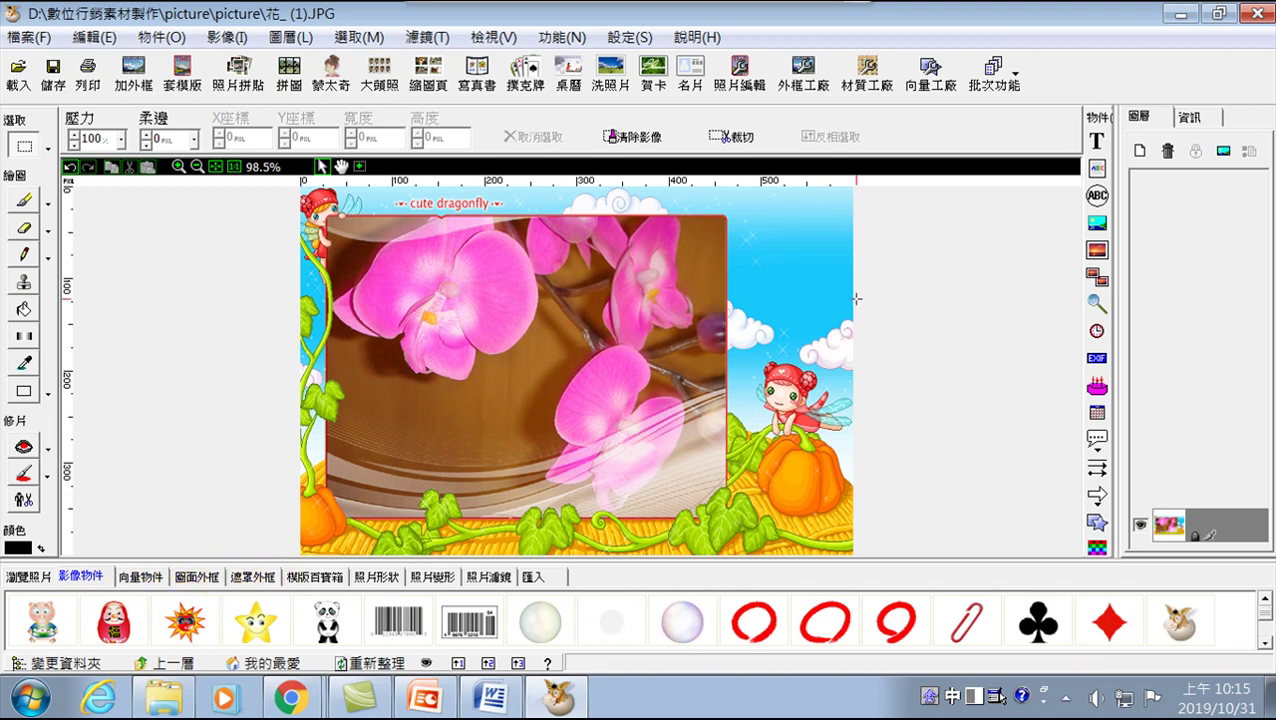
drag(52, 638, 767, 438)
mouse_move(705, 357)
mouse_down()
mouse_move(803, 497)
mouse_move(823, 312)
mouse_up()
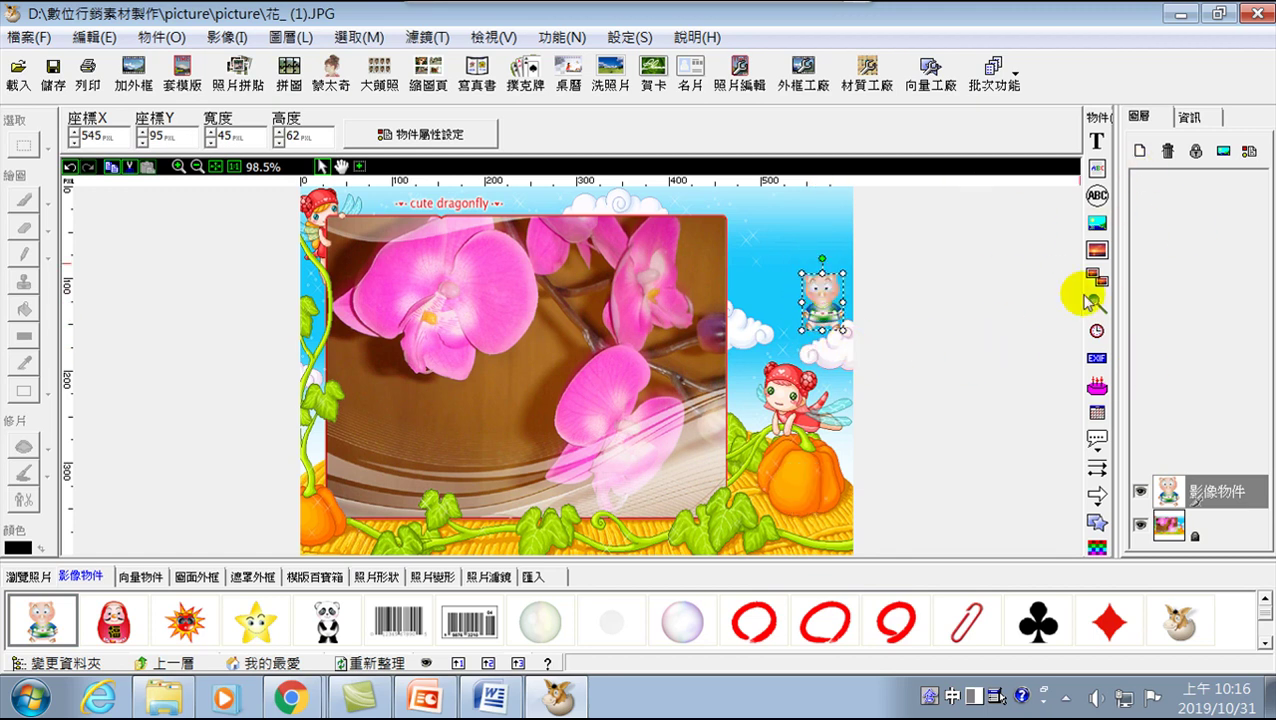
click(988, 363)
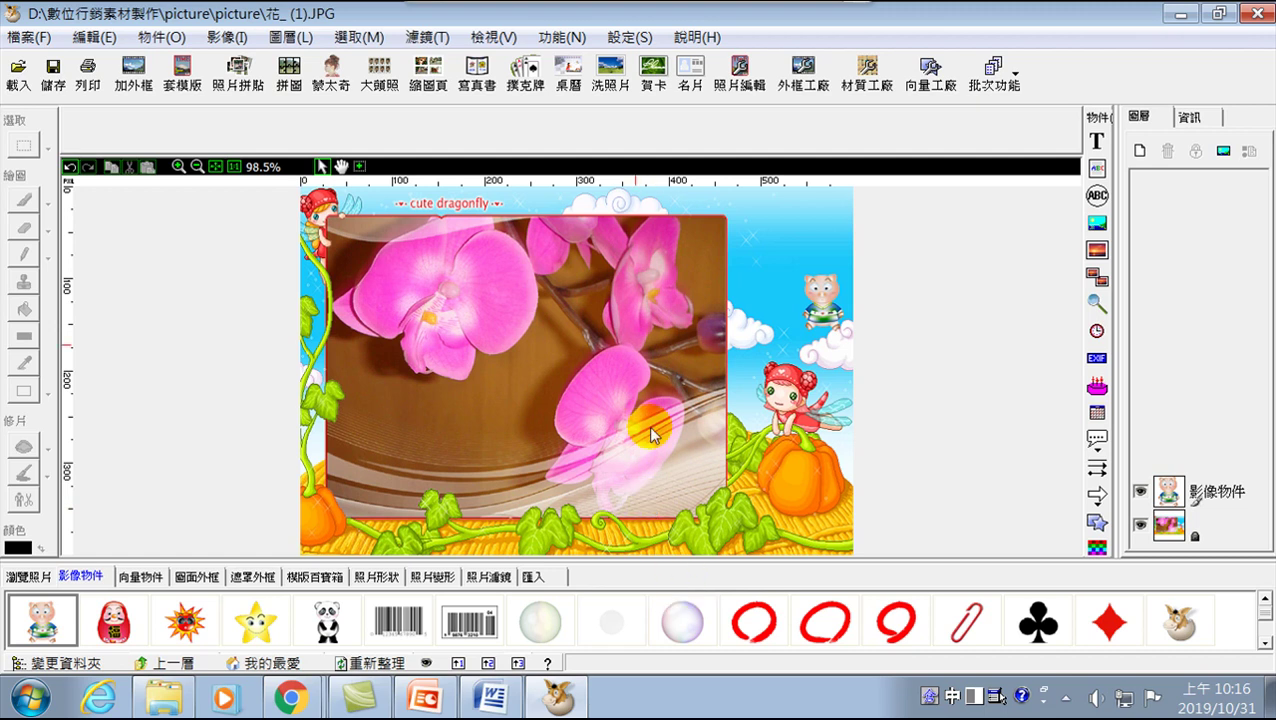
click(588, 235)
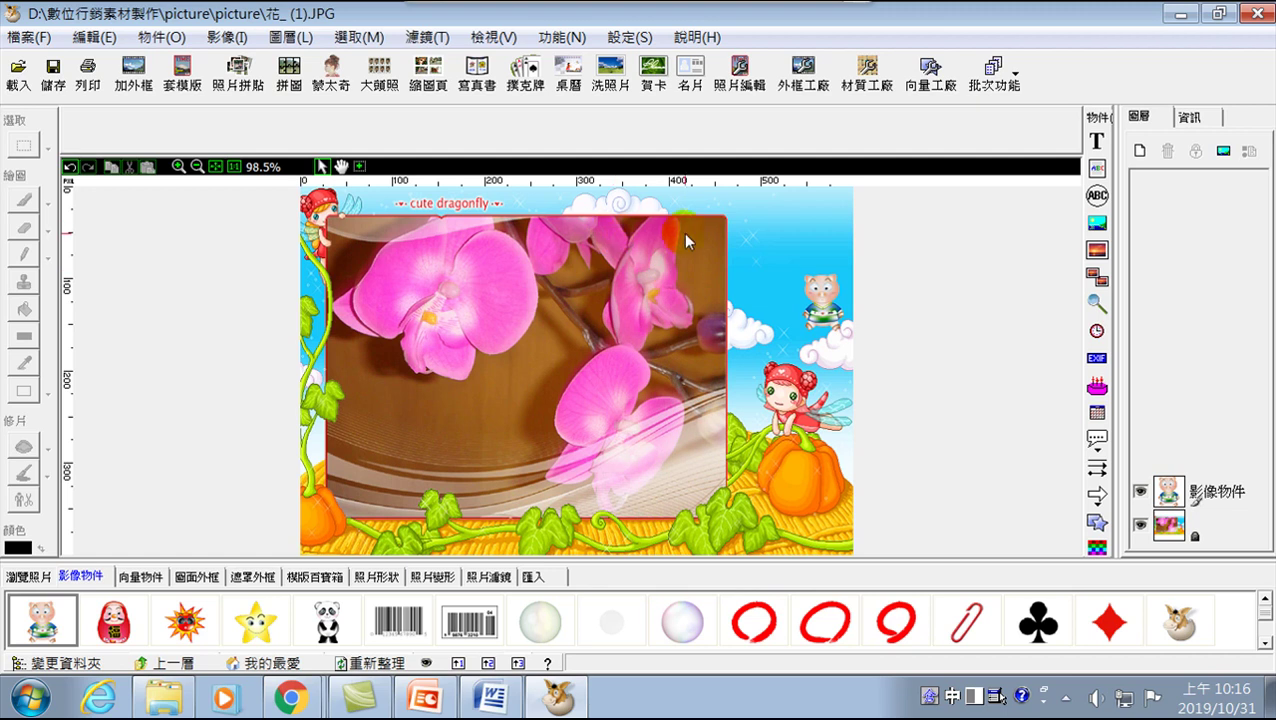
Load 文研作品_20191031_ (5).JPG without saving the orchid edits
click(28, 36)
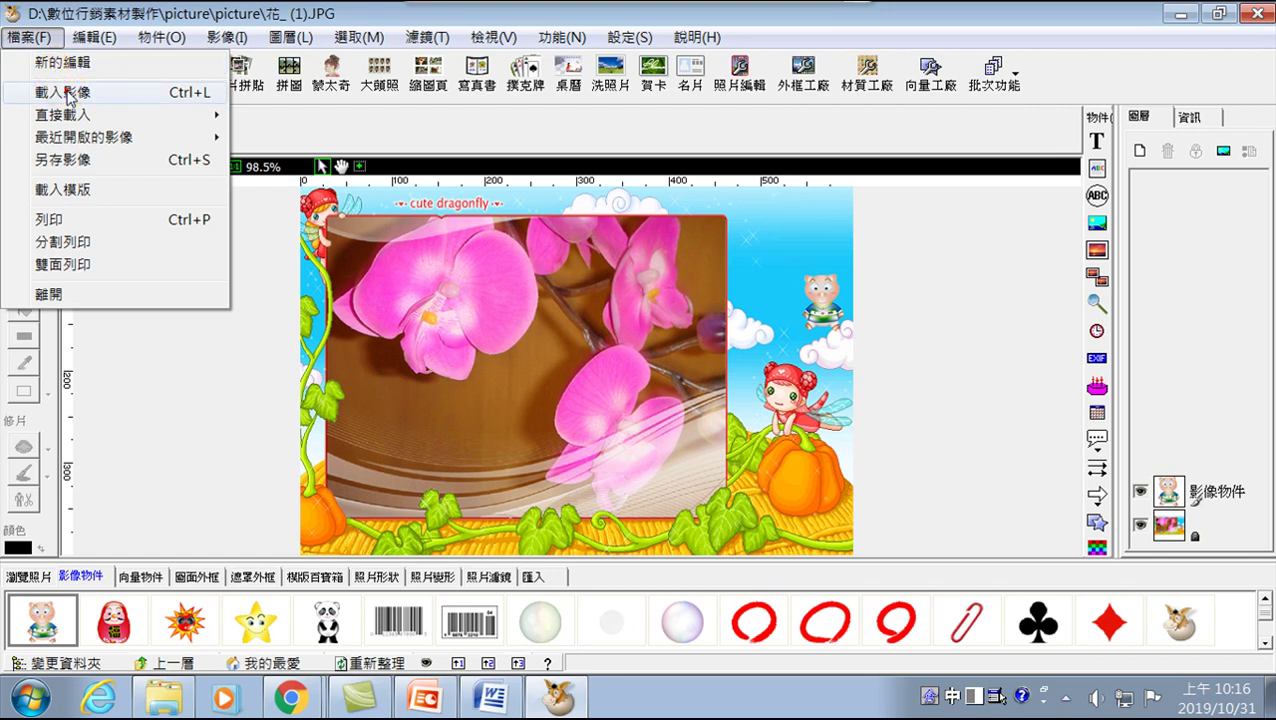
click(68, 95)
click(664, 413)
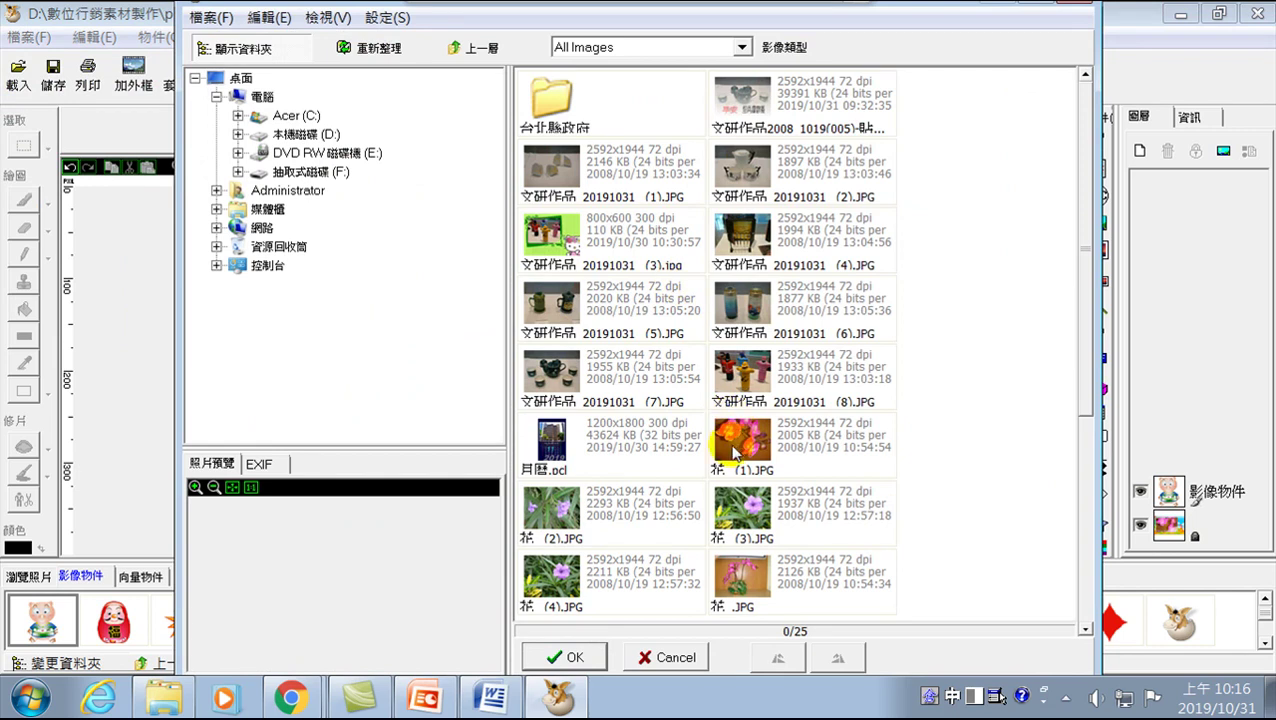
scroll(745, 485, down, 1)
scroll(768, 508, down, 1)
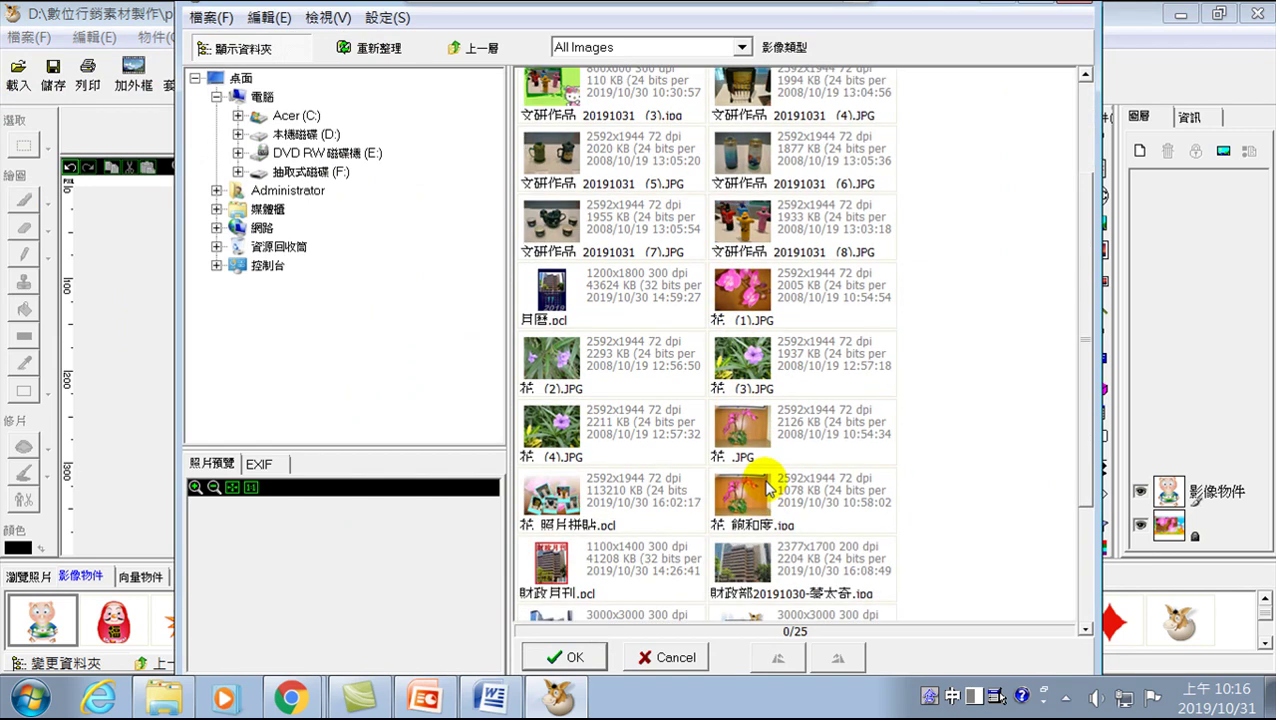
scroll(760, 484, up, 1)
scroll(750, 460, up, 2)
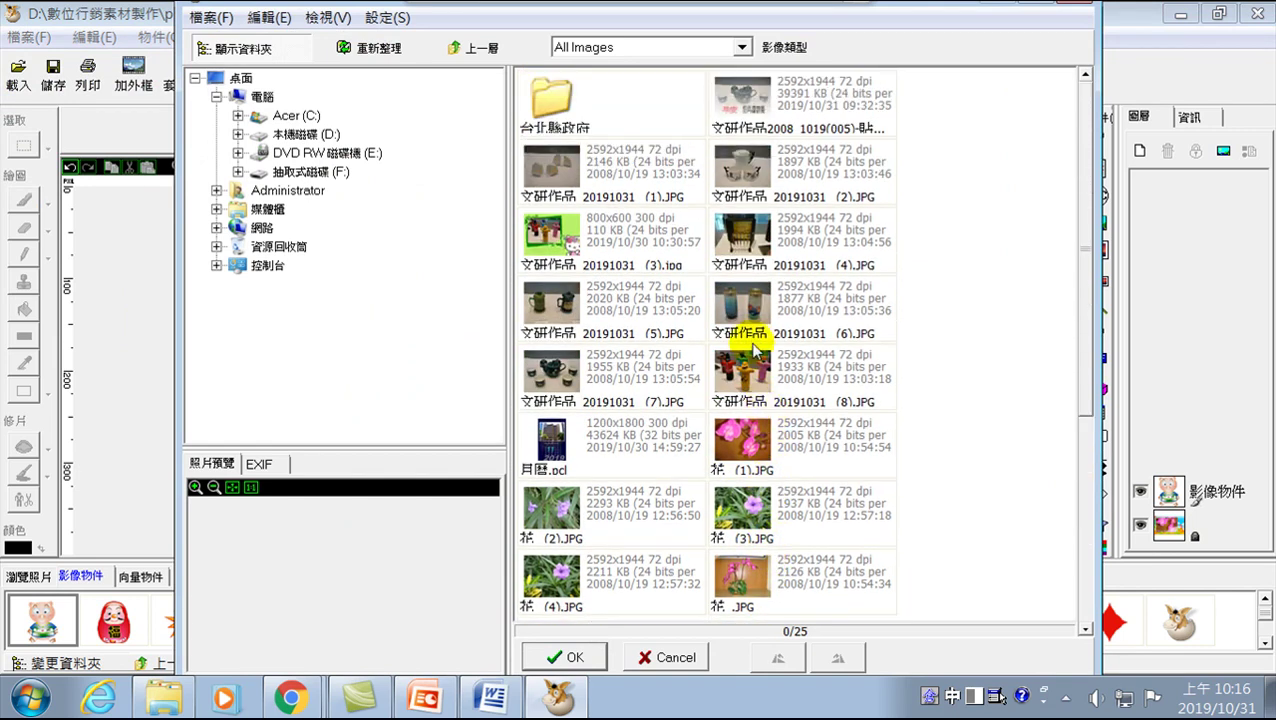
click(569, 308)
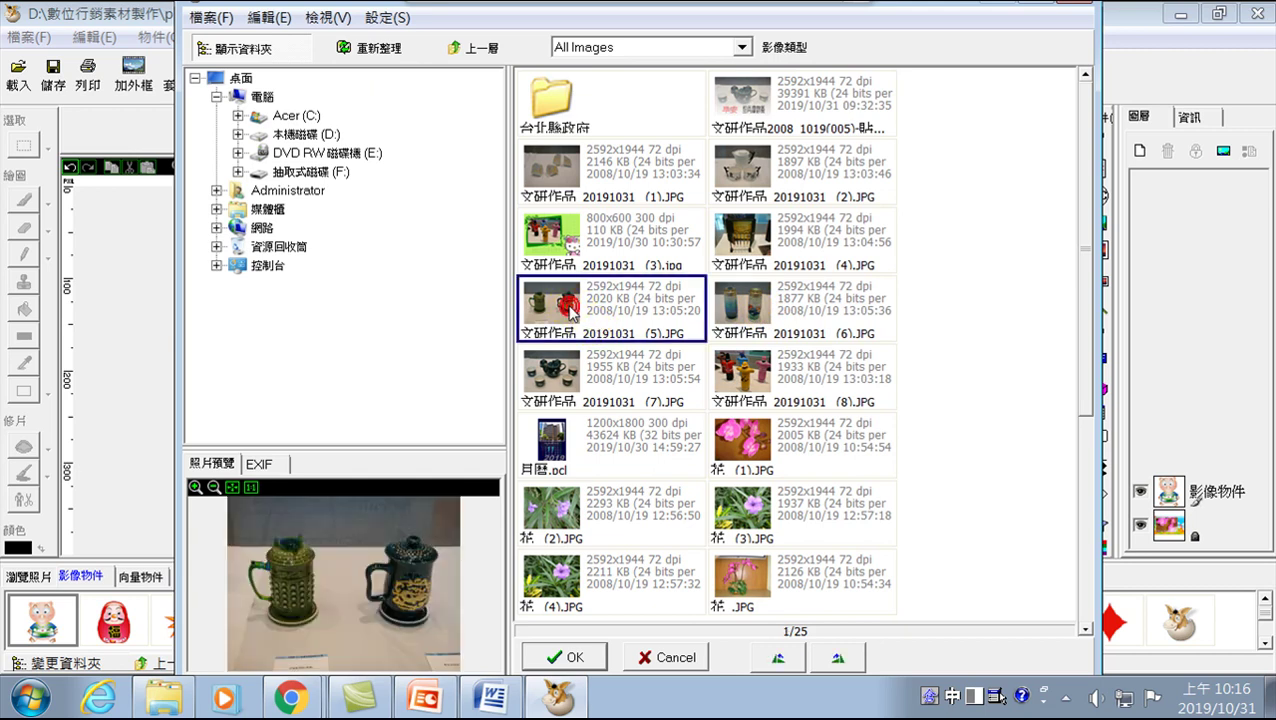
click(577, 656)
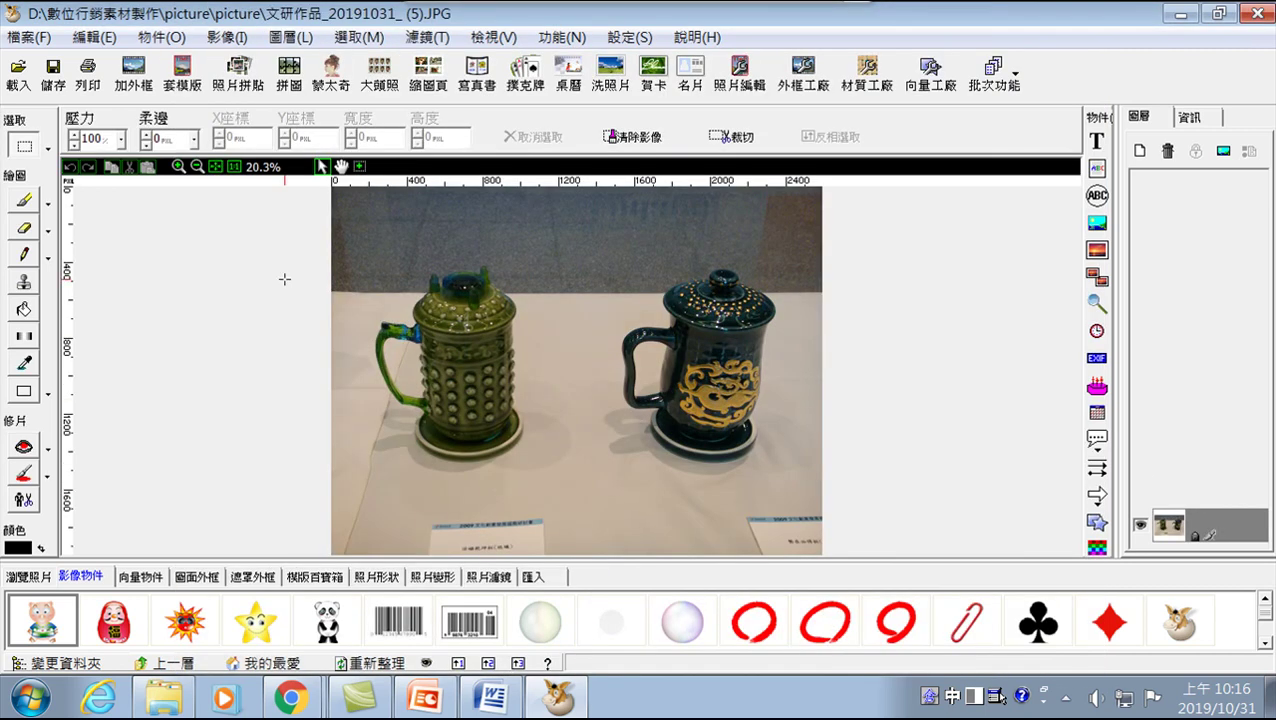
Box the green mug with 矩形選取, invert the selection, and clear everything else
click(50, 150)
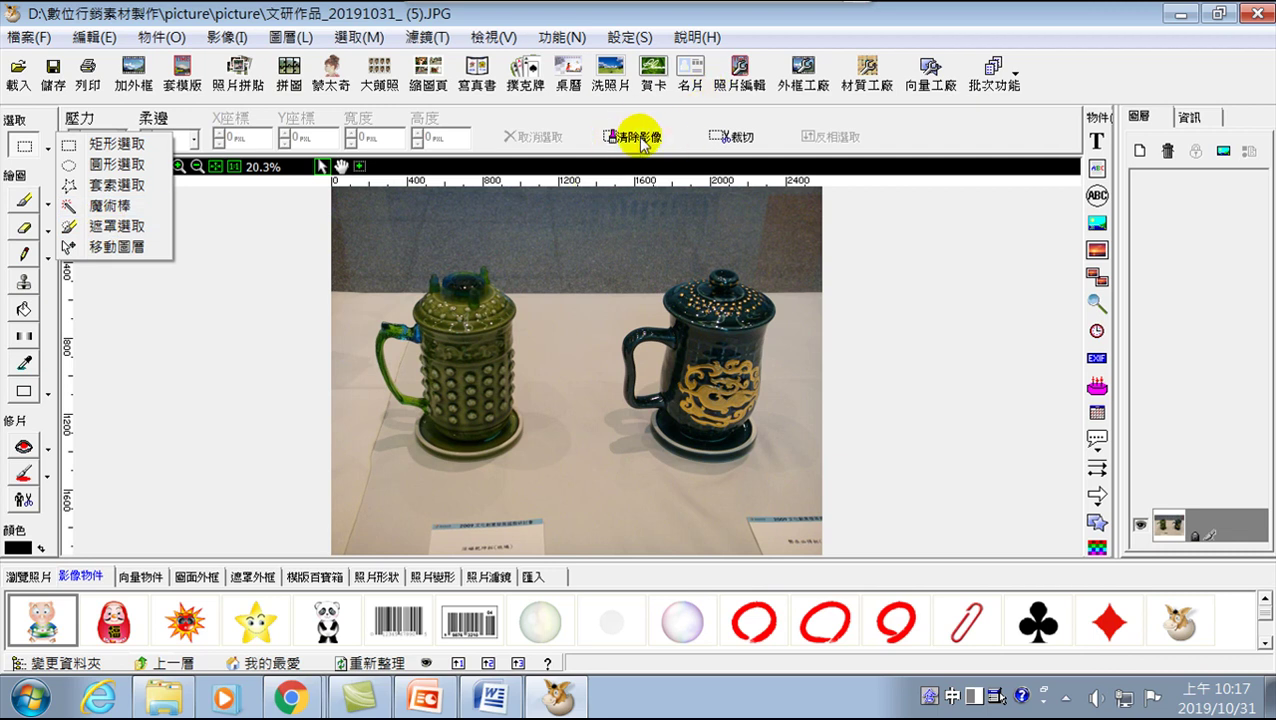
click(116, 143)
drag(366, 256, 545, 479)
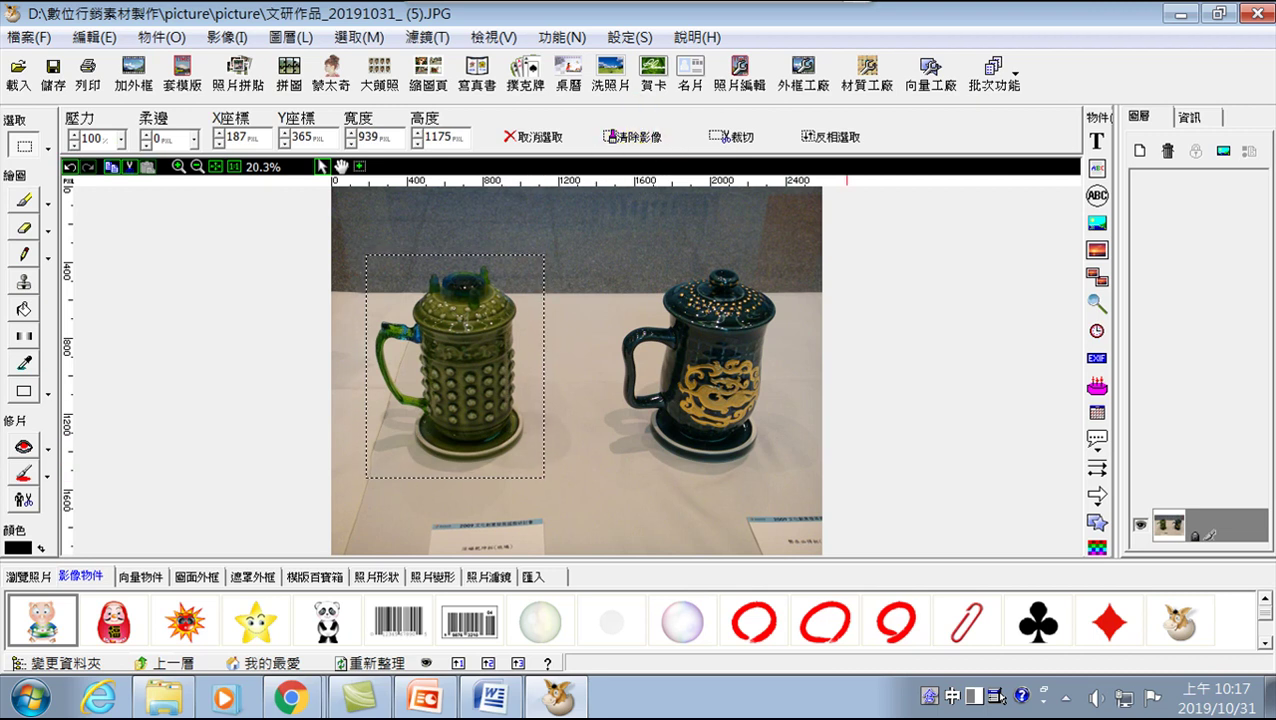
click(836, 138)
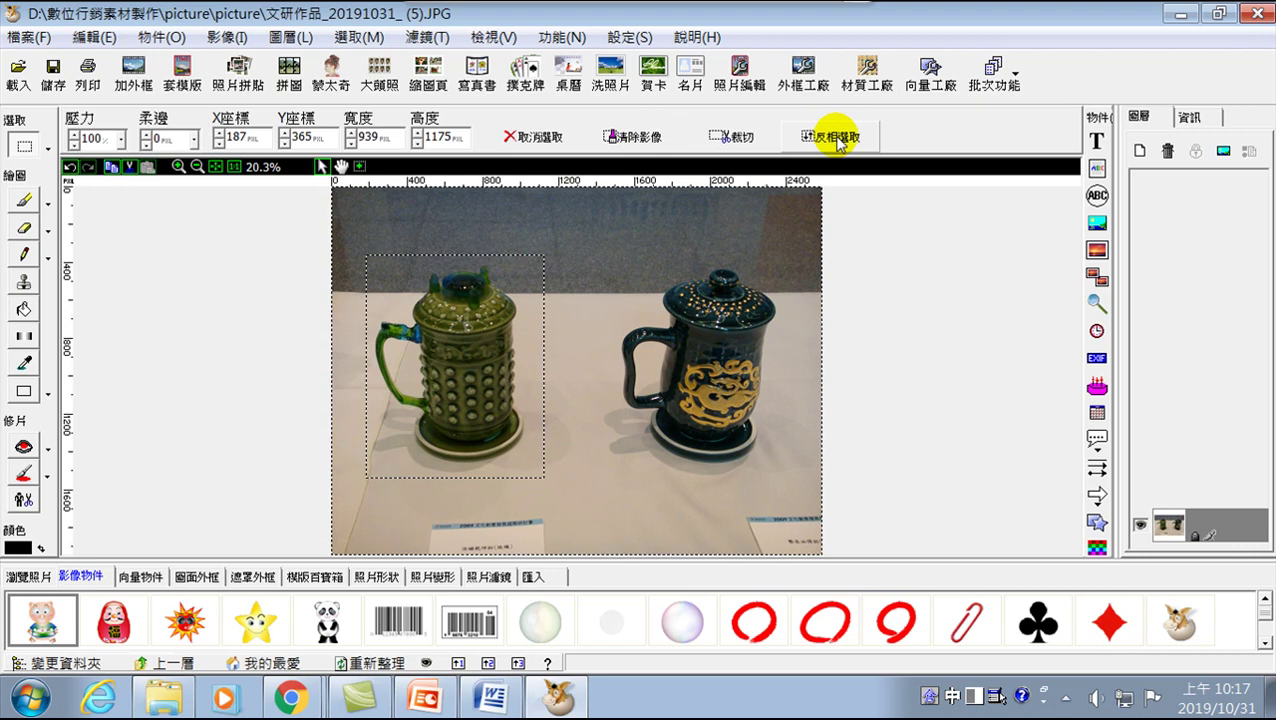
click(636, 138)
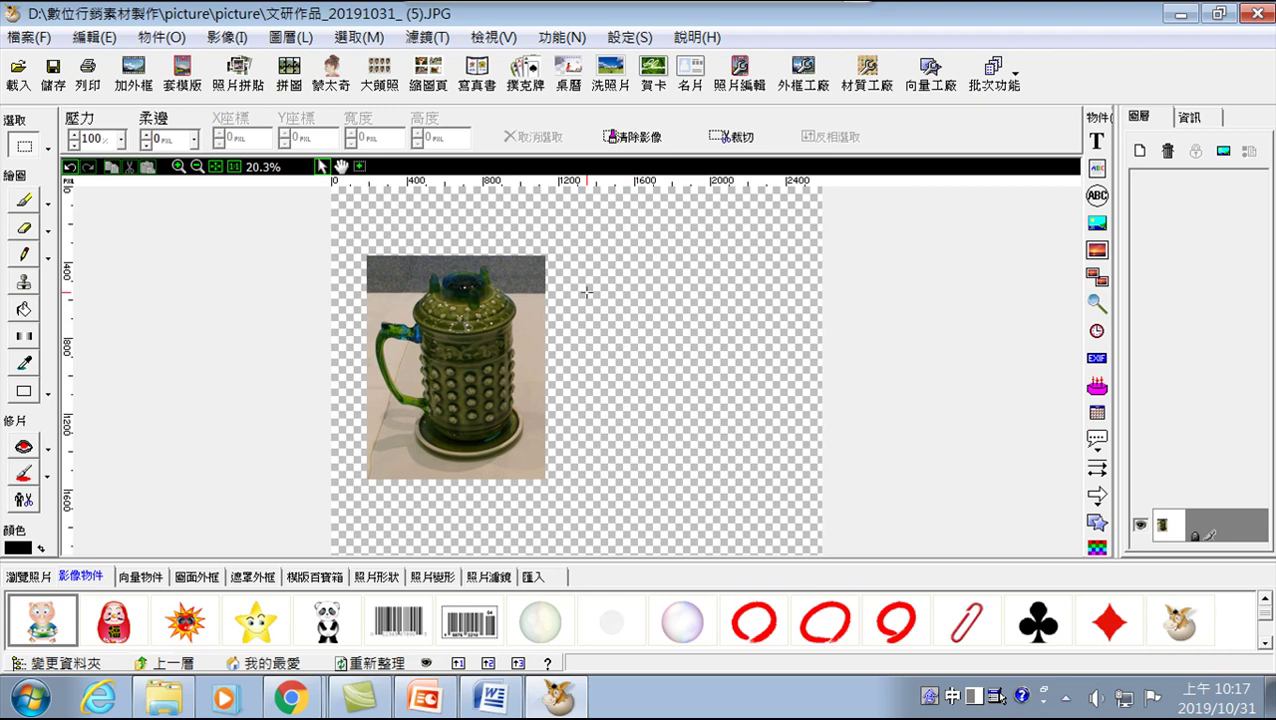
Select the background with 魔術棒 at tolerance 100 and erase it to transparency
click(47, 147)
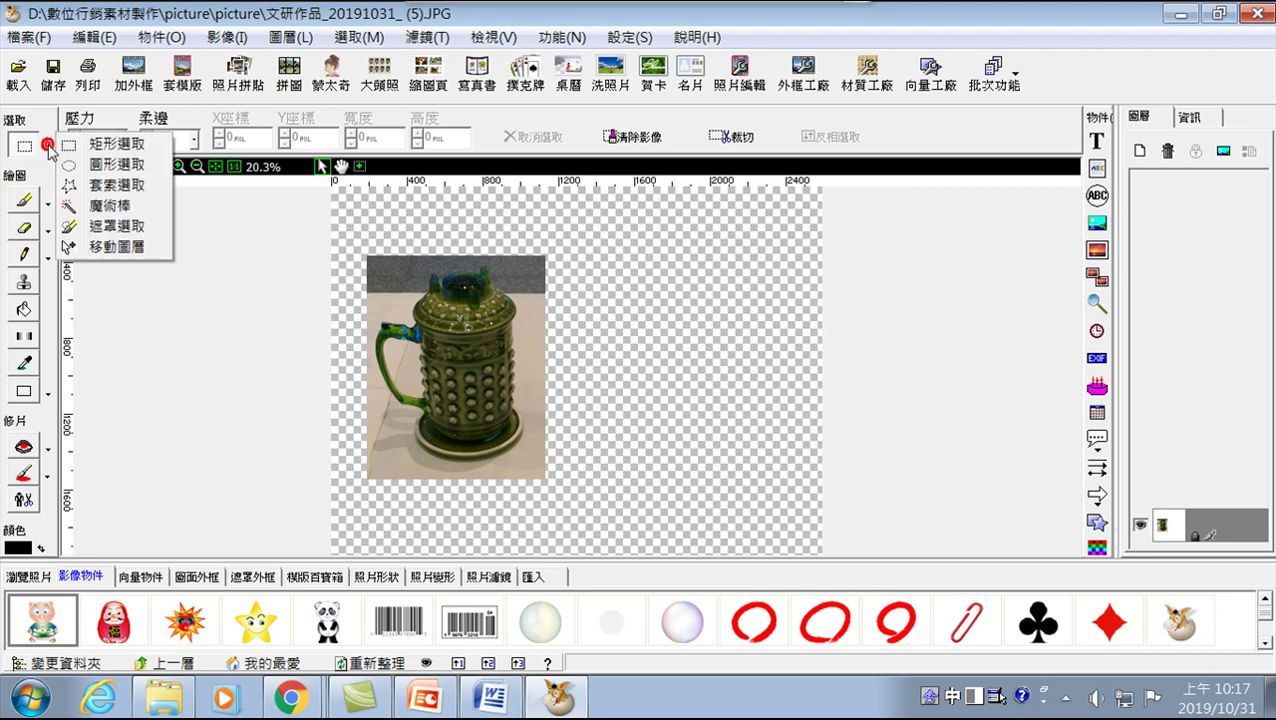
click(113, 206)
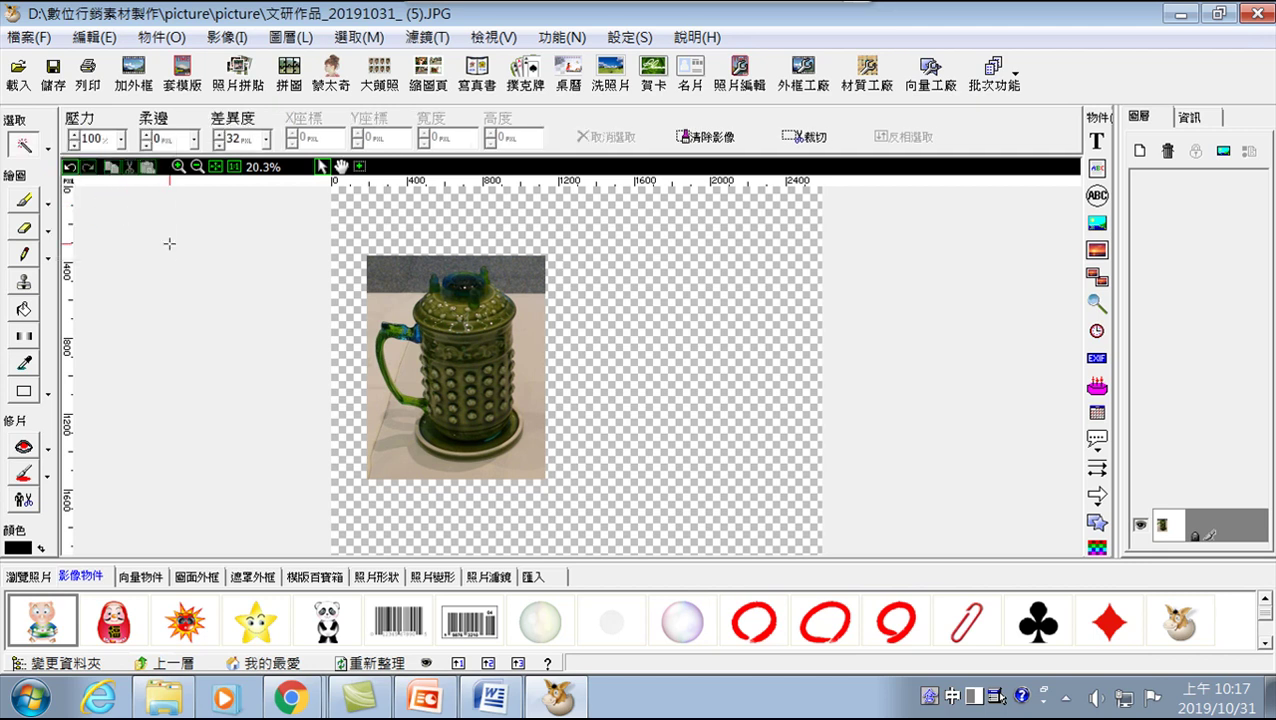
click(25, 148)
click(527, 276)
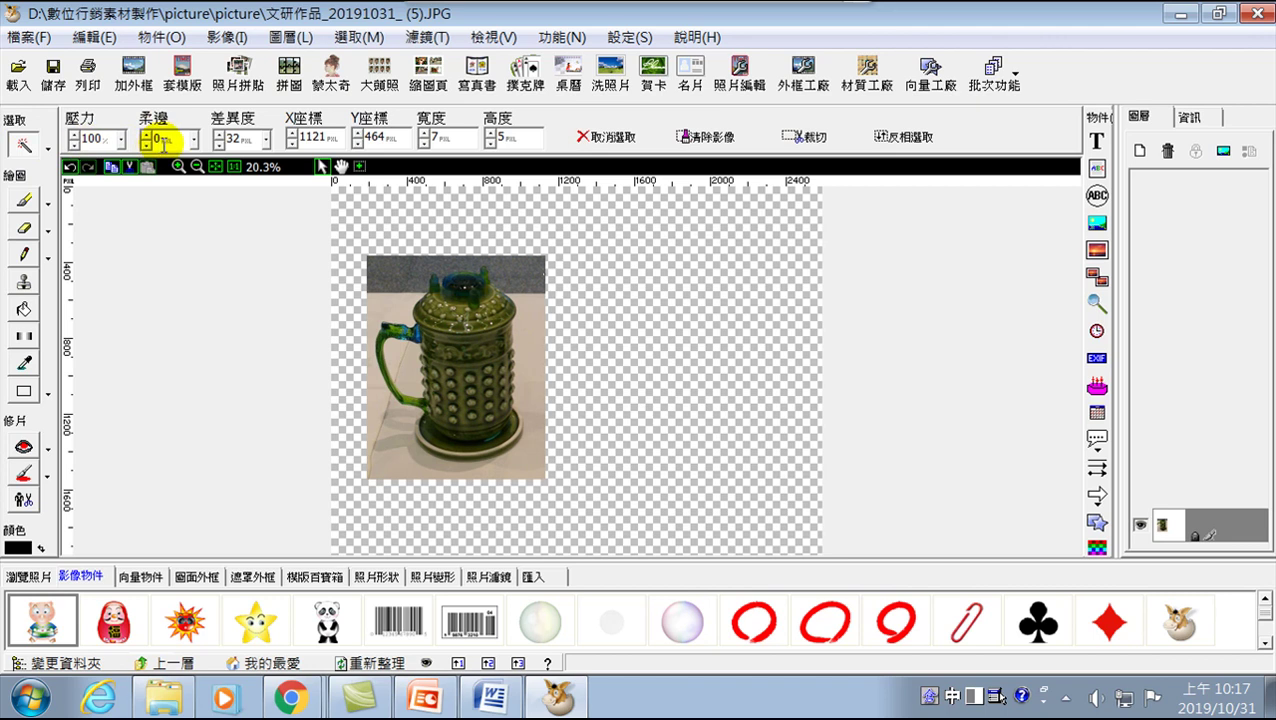
drag(234, 138, 225, 138)
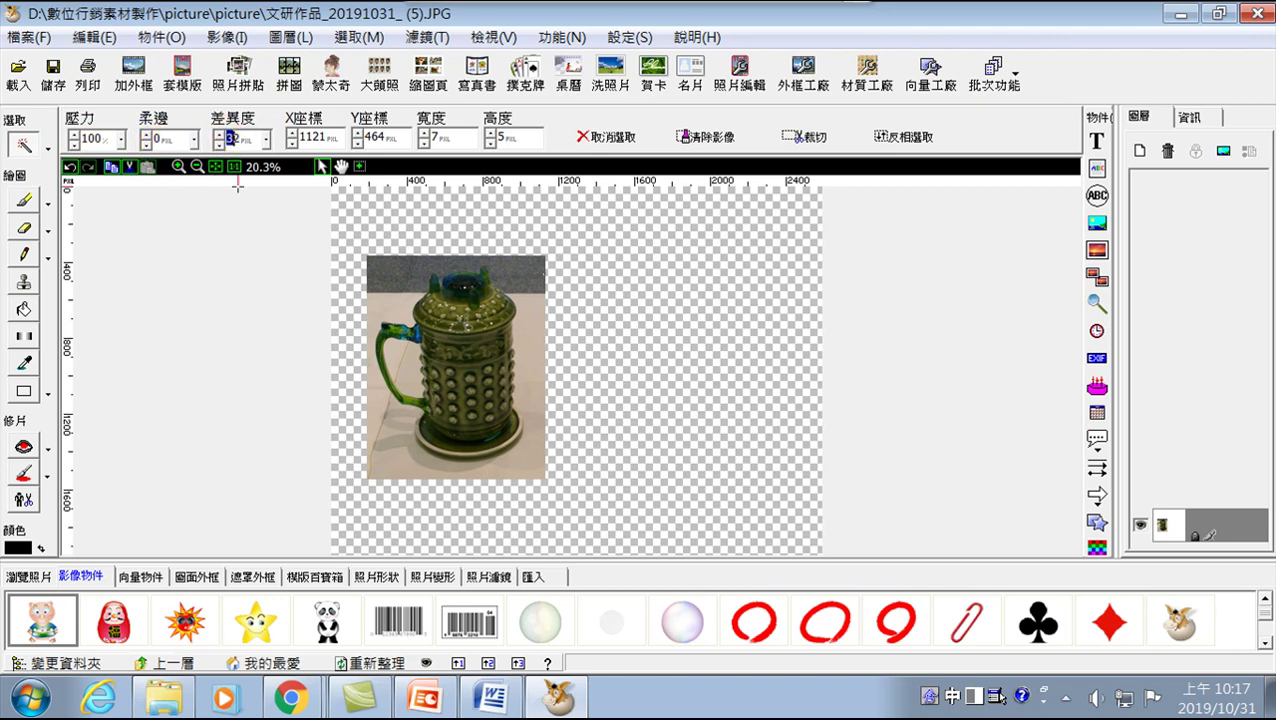
click(241, 138)
double_click(241, 138)
click(521, 278)
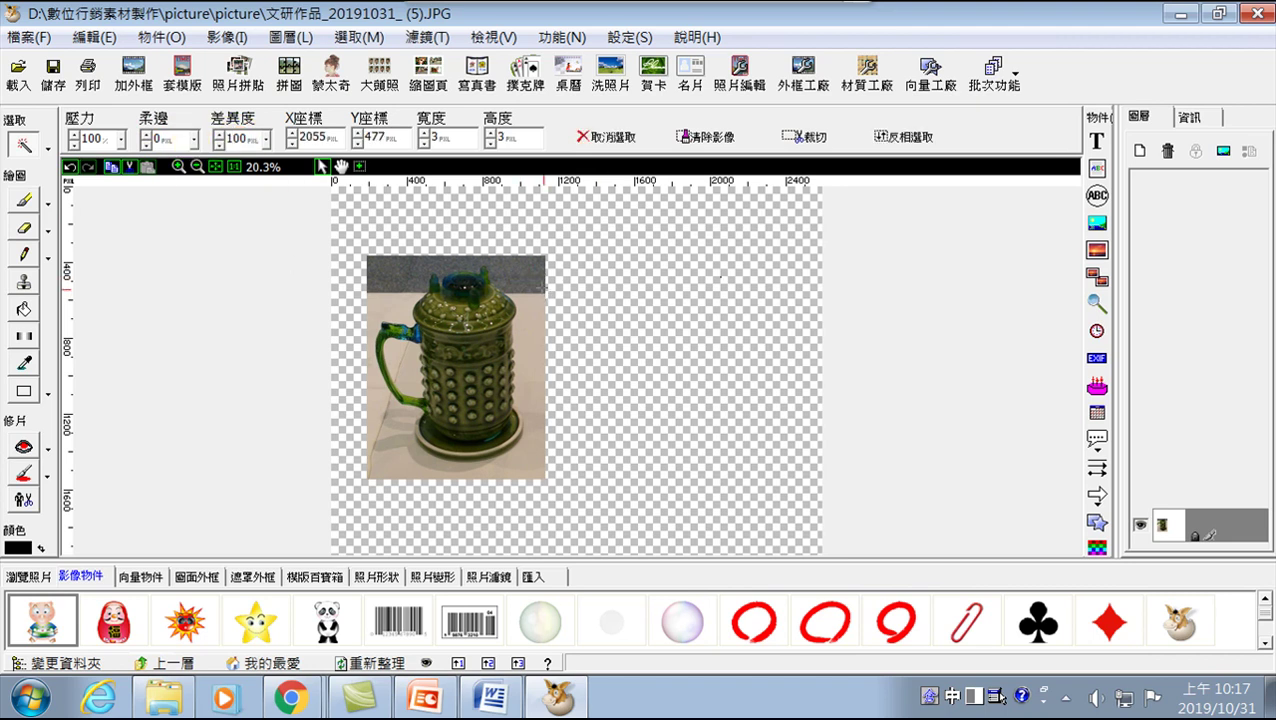
click(527, 275)
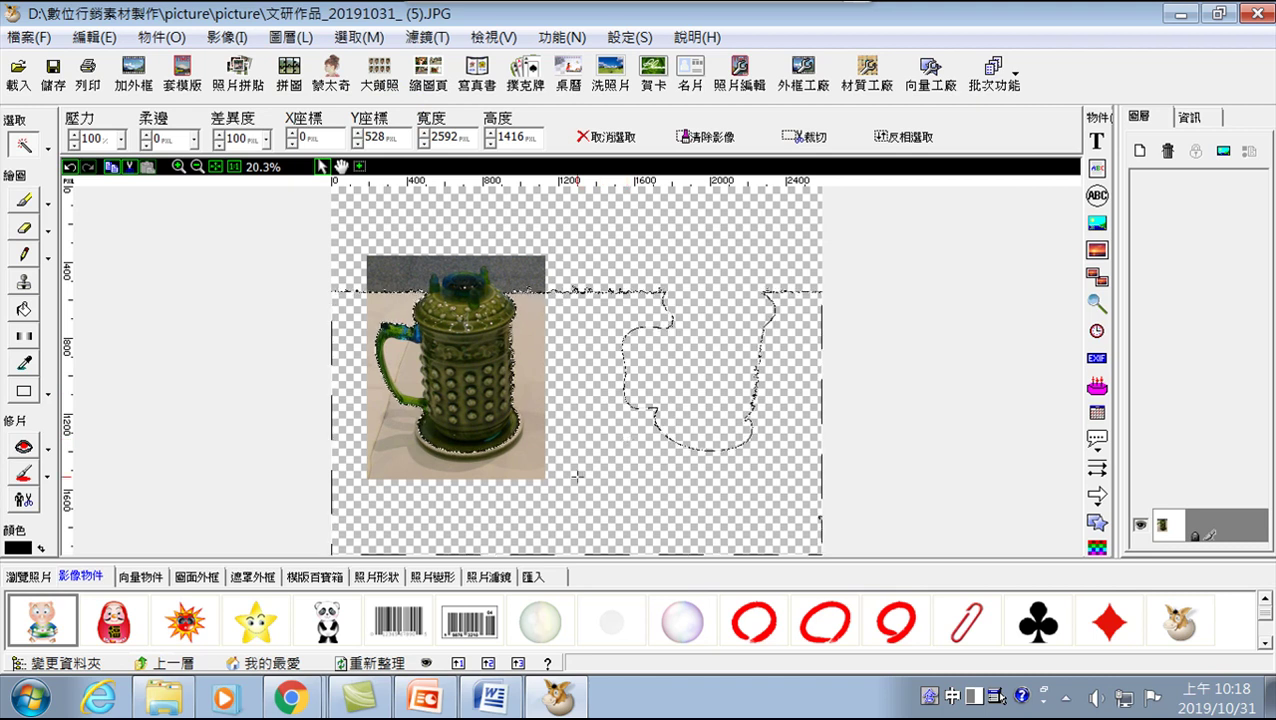
click(713, 139)
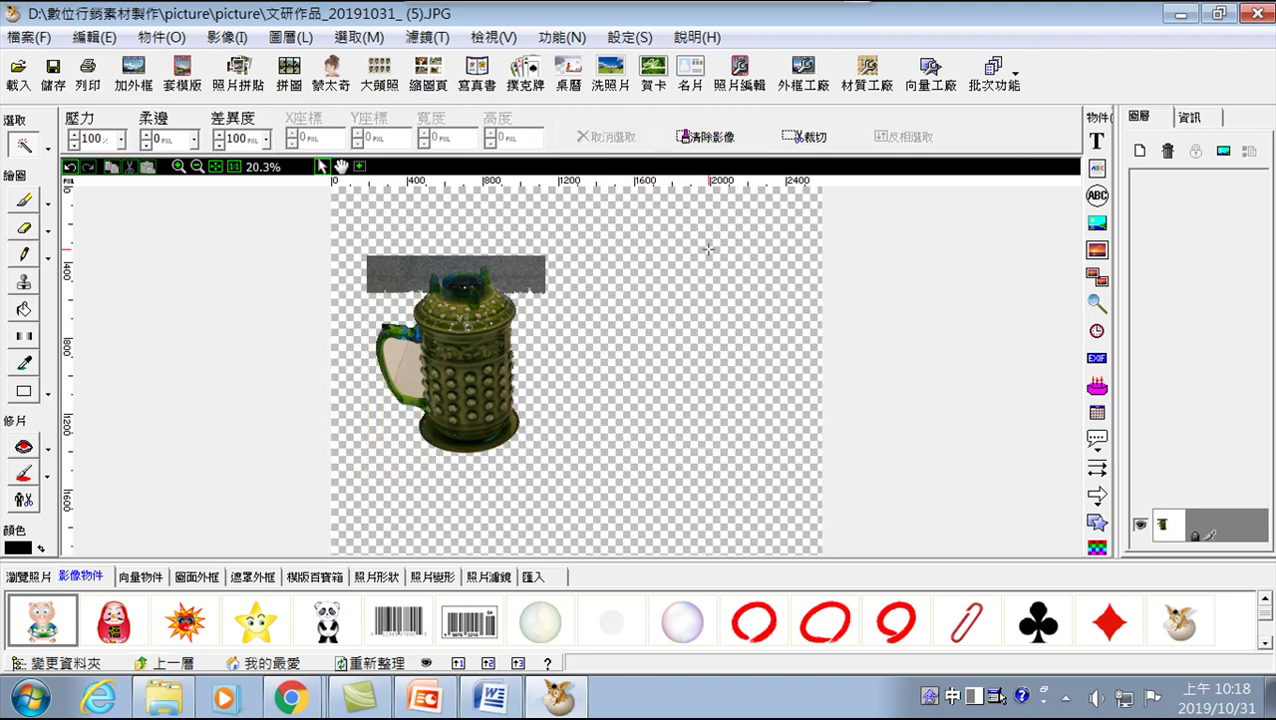
Erase the beige area inside the mug handle with the colour selection
click(47, 149)
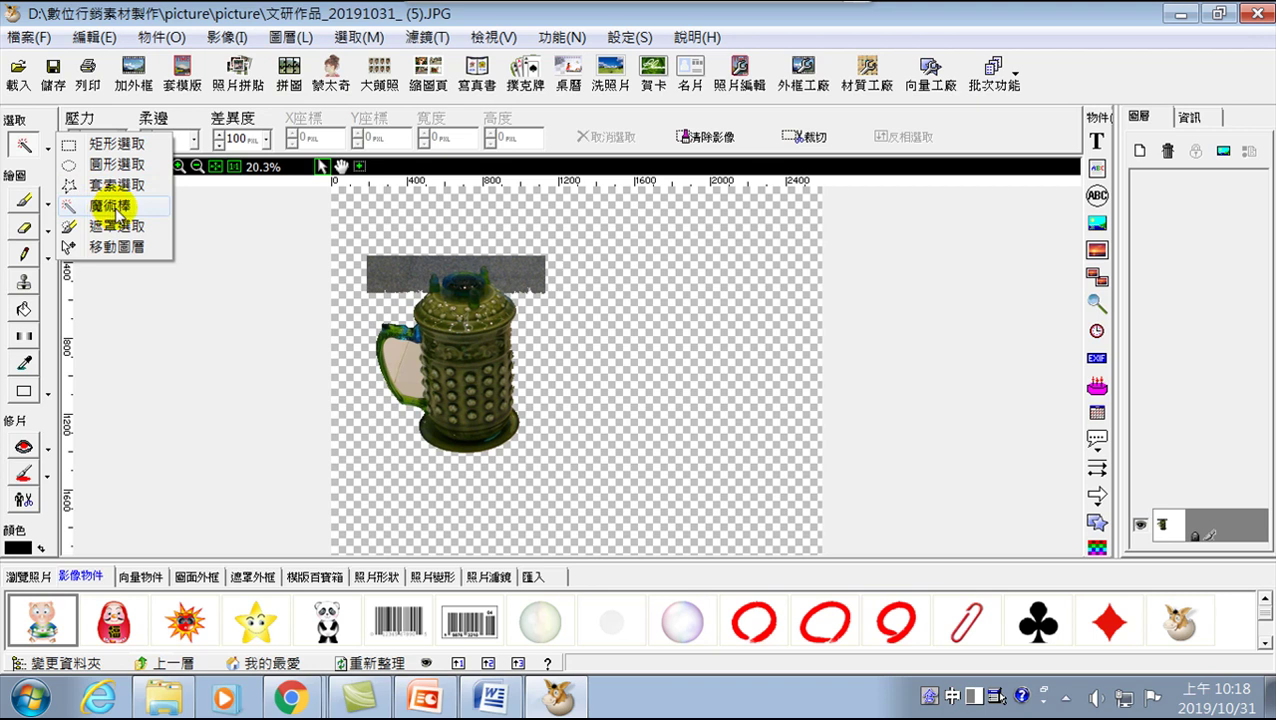
click(408, 362)
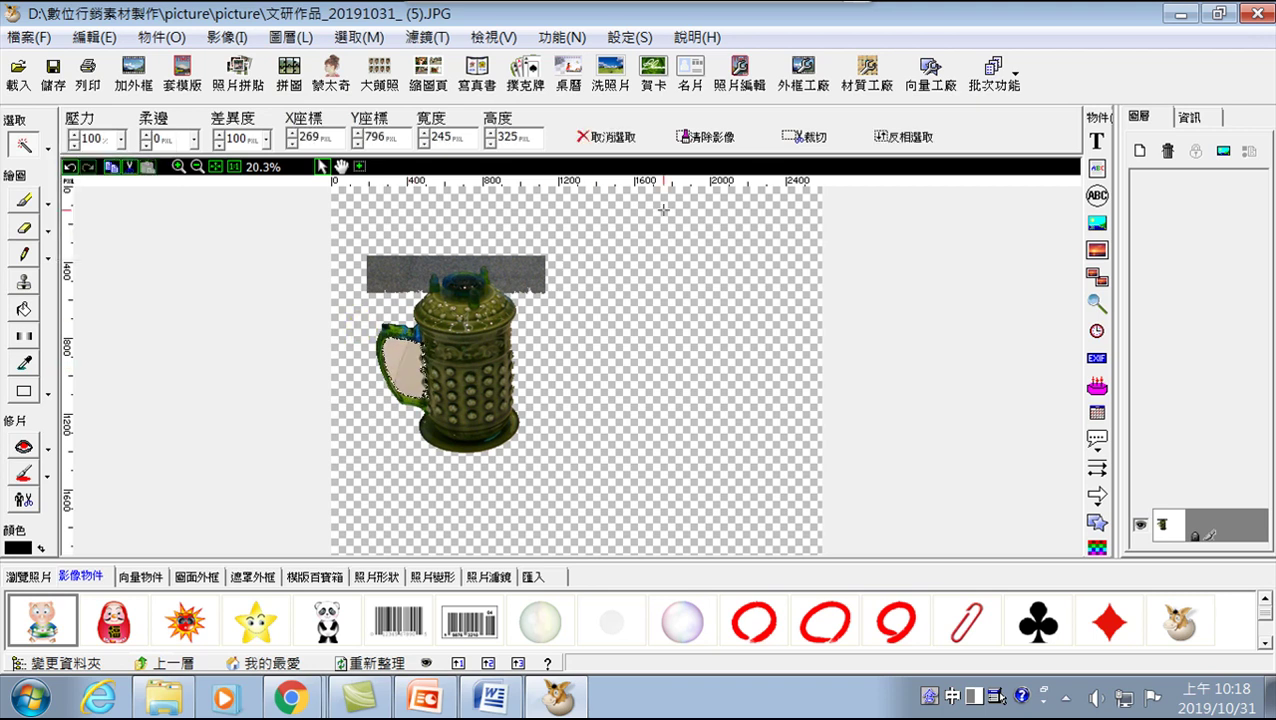
click(712, 135)
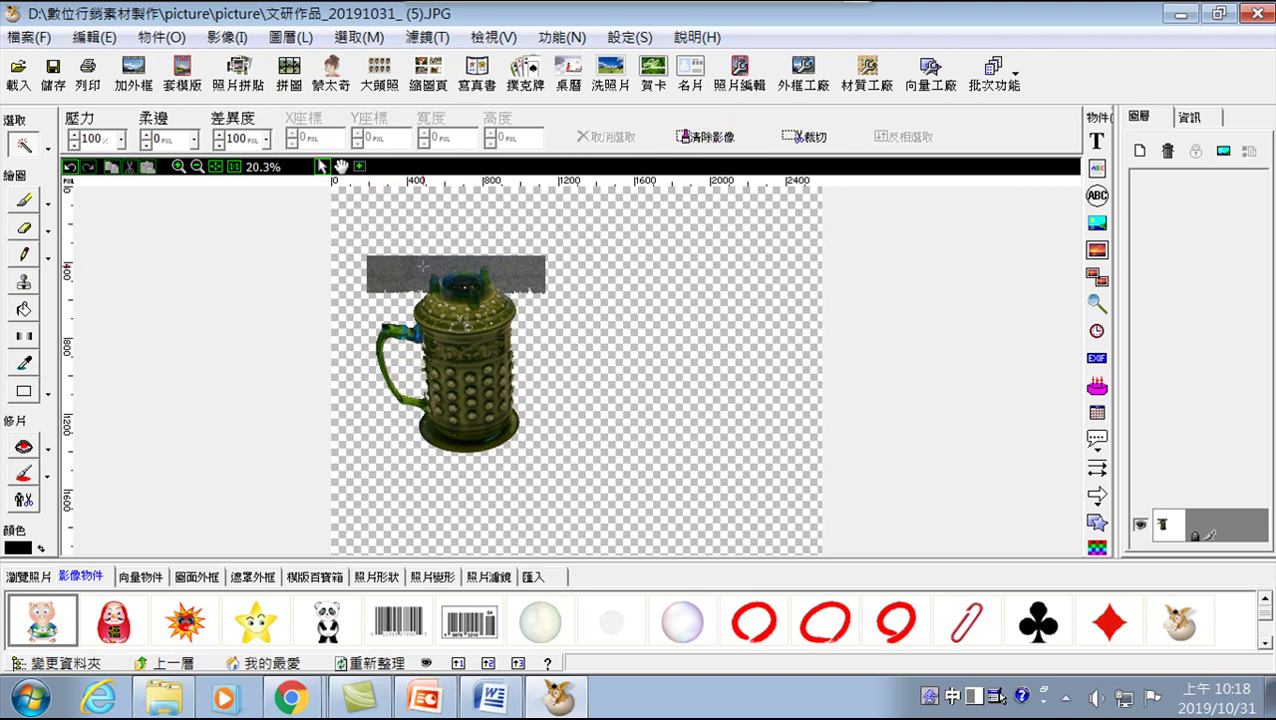
Erase the grey strip above the mug with rectangle selections, then switch to PowerPoint
click(44, 147)
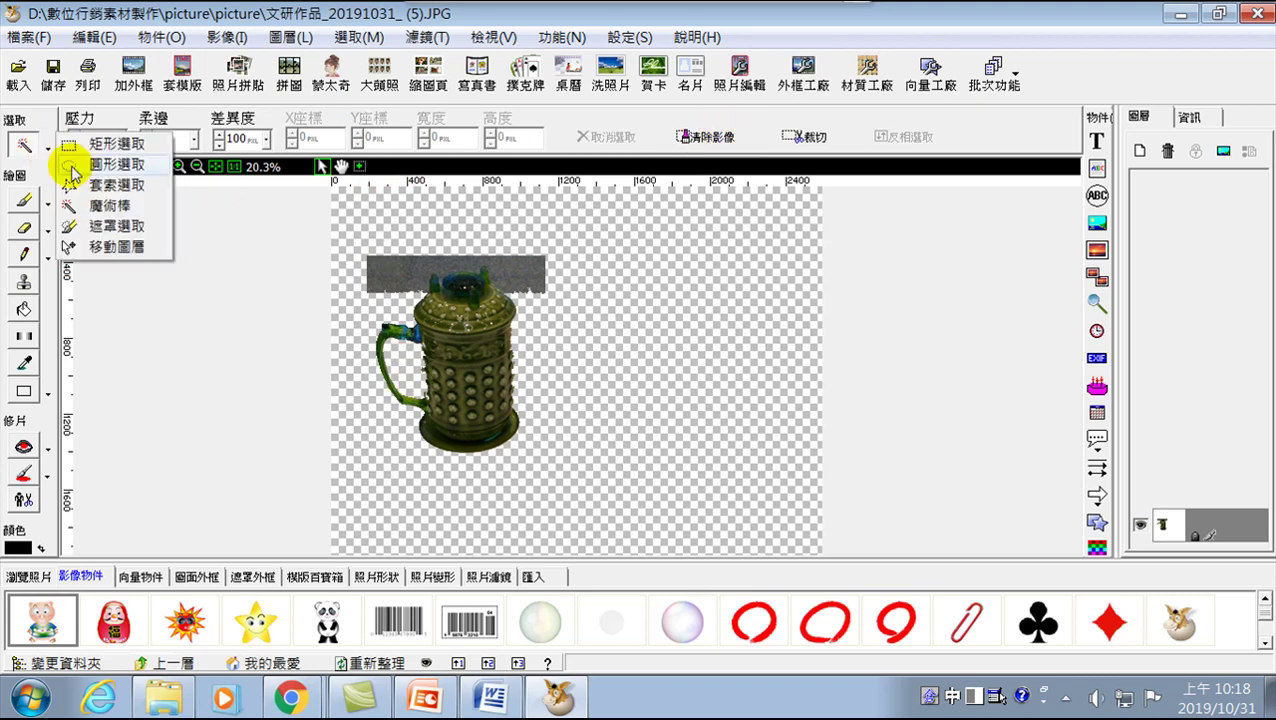
click(107, 145)
mouse_move(350, 238)
mouse_down()
mouse_move(414, 298)
mouse_move(427, 294)
mouse_up()
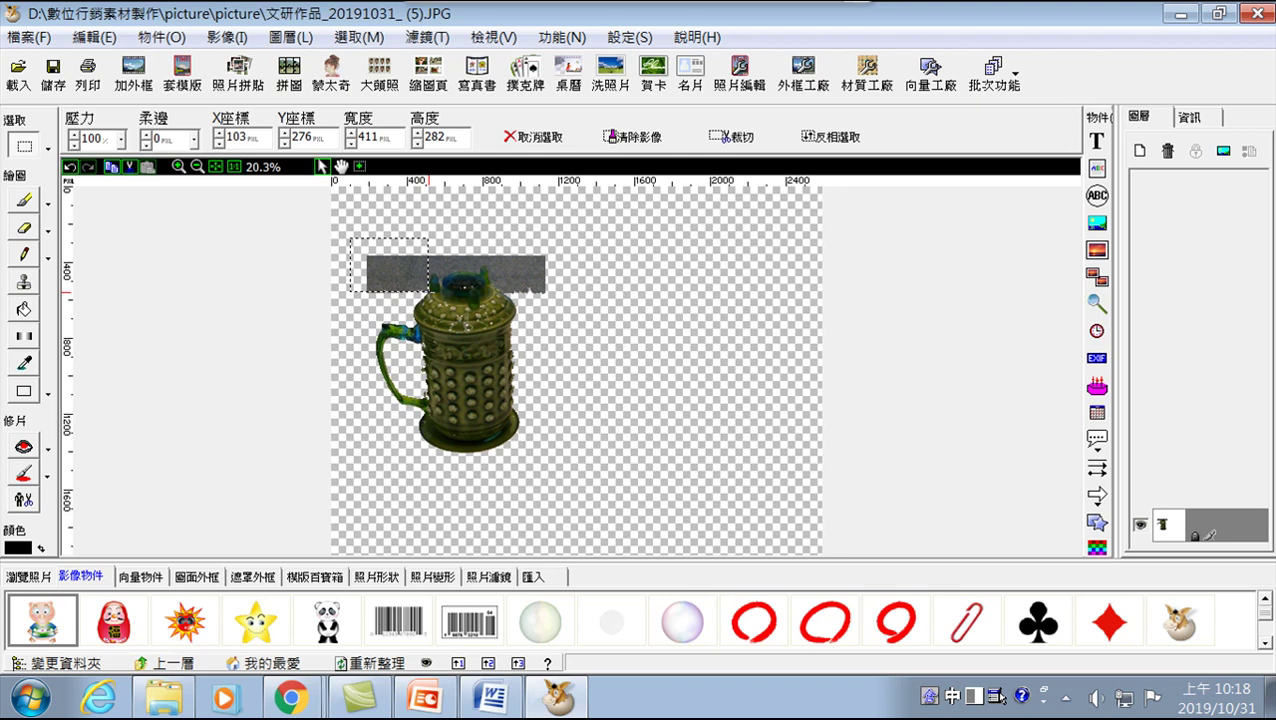
click(632, 138)
click(486, 229)
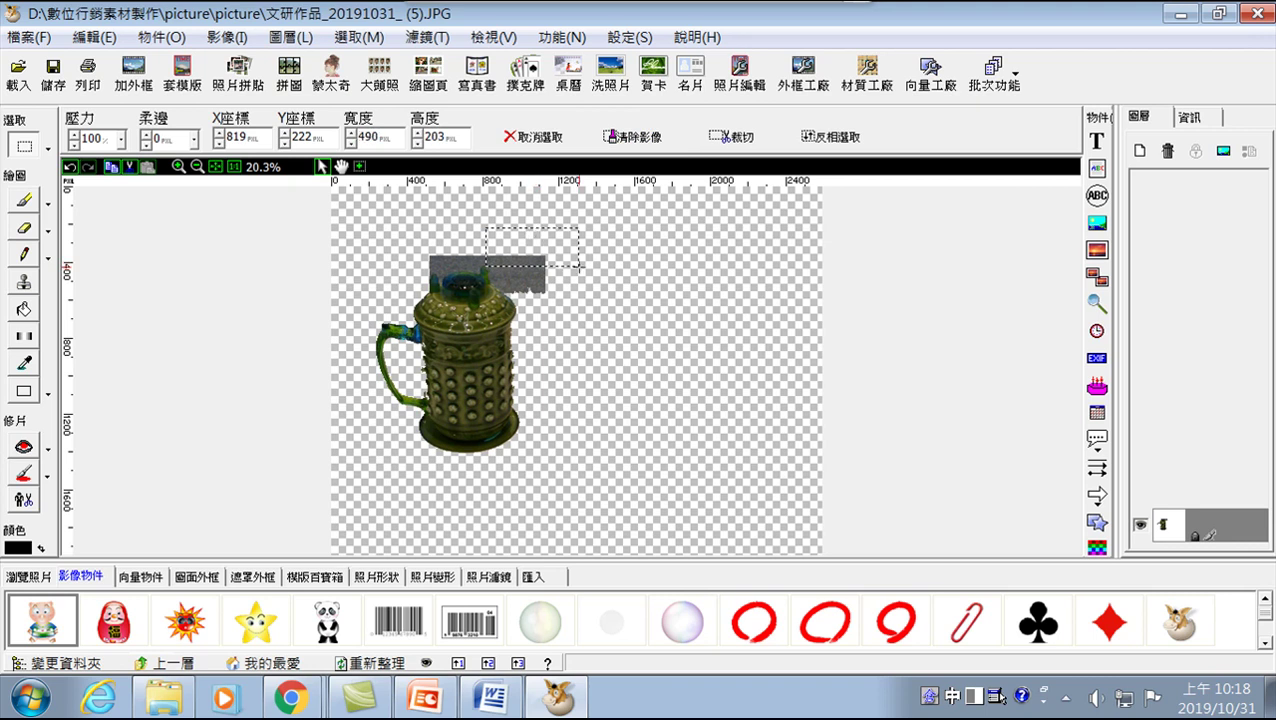
click(638, 137)
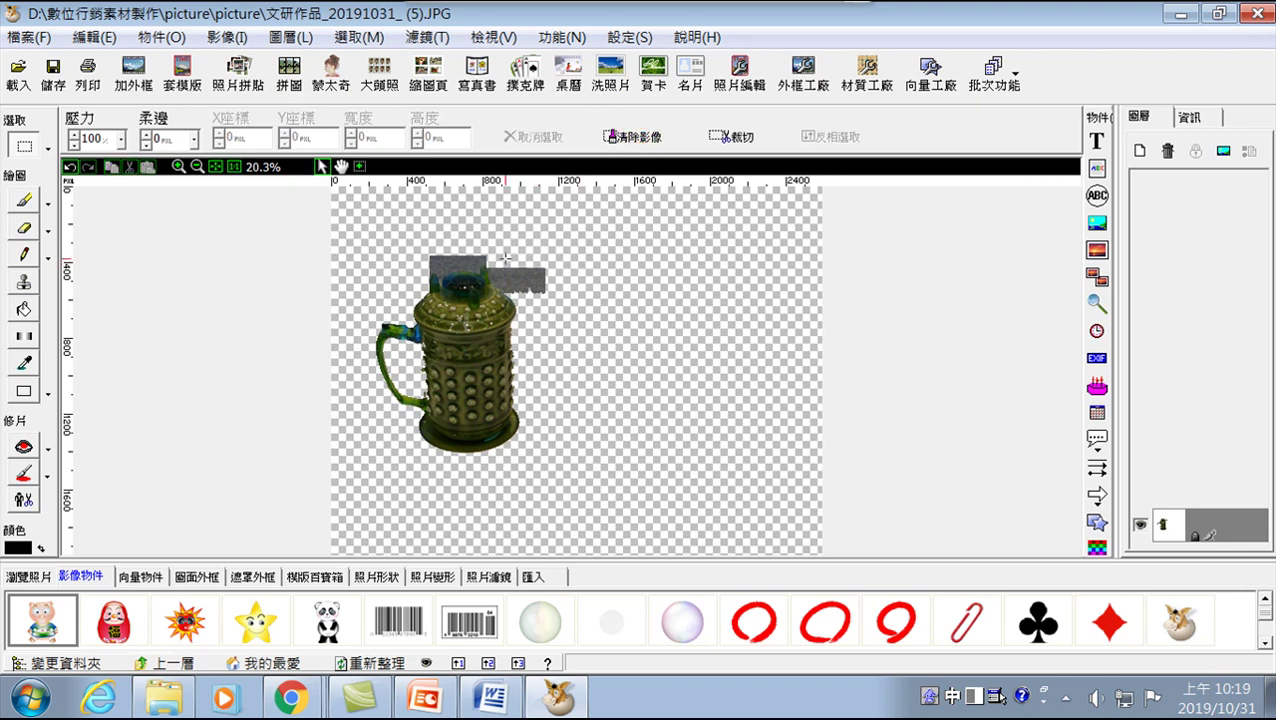
drag(499, 254, 566, 299)
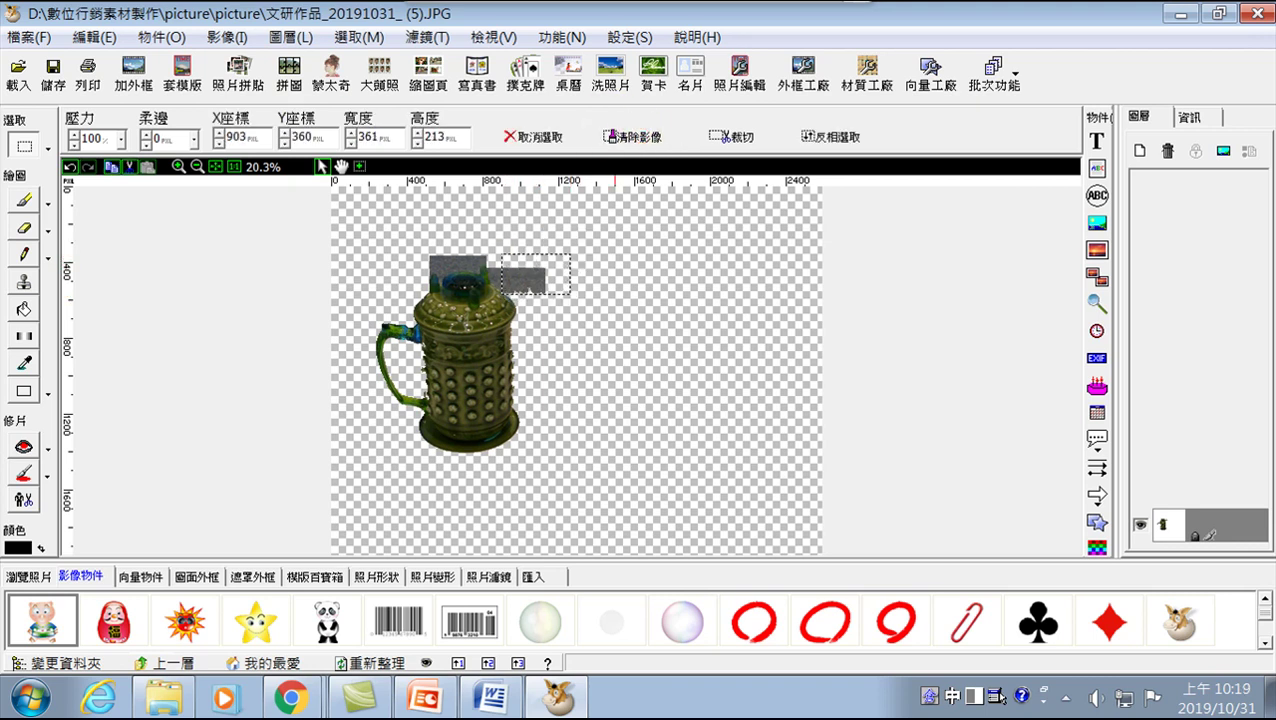
click(632, 137)
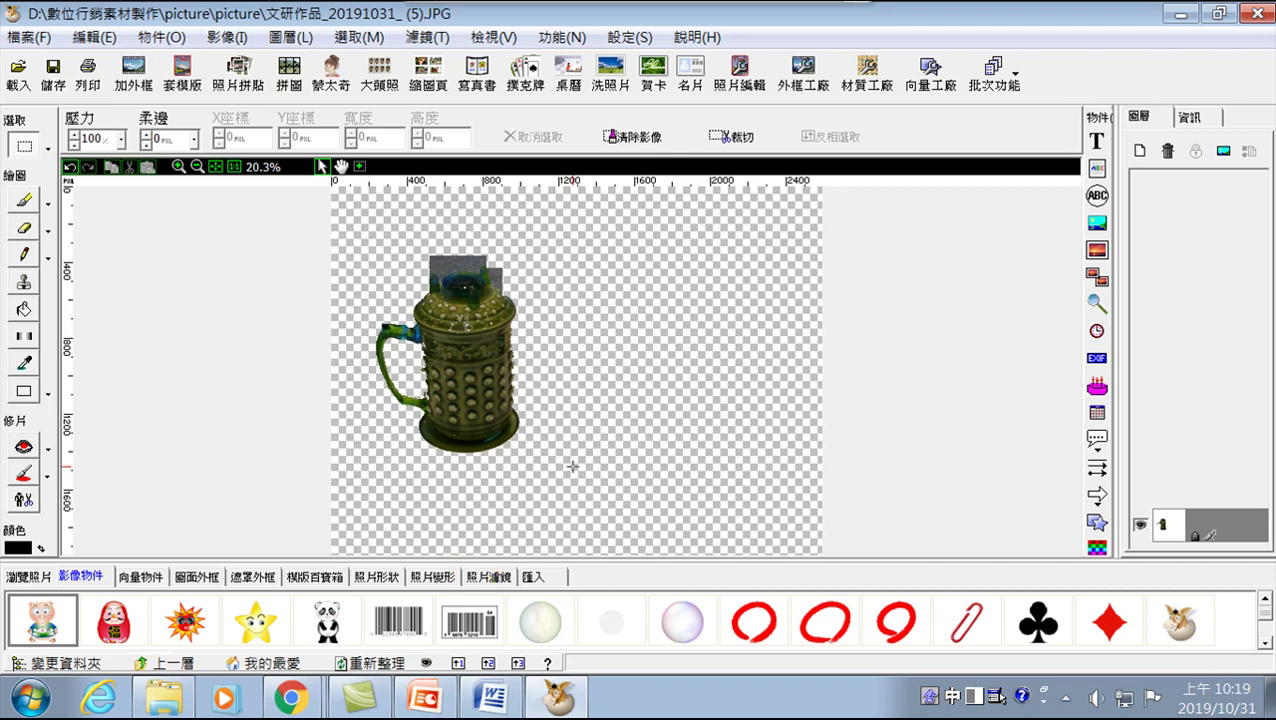
click(424, 697)
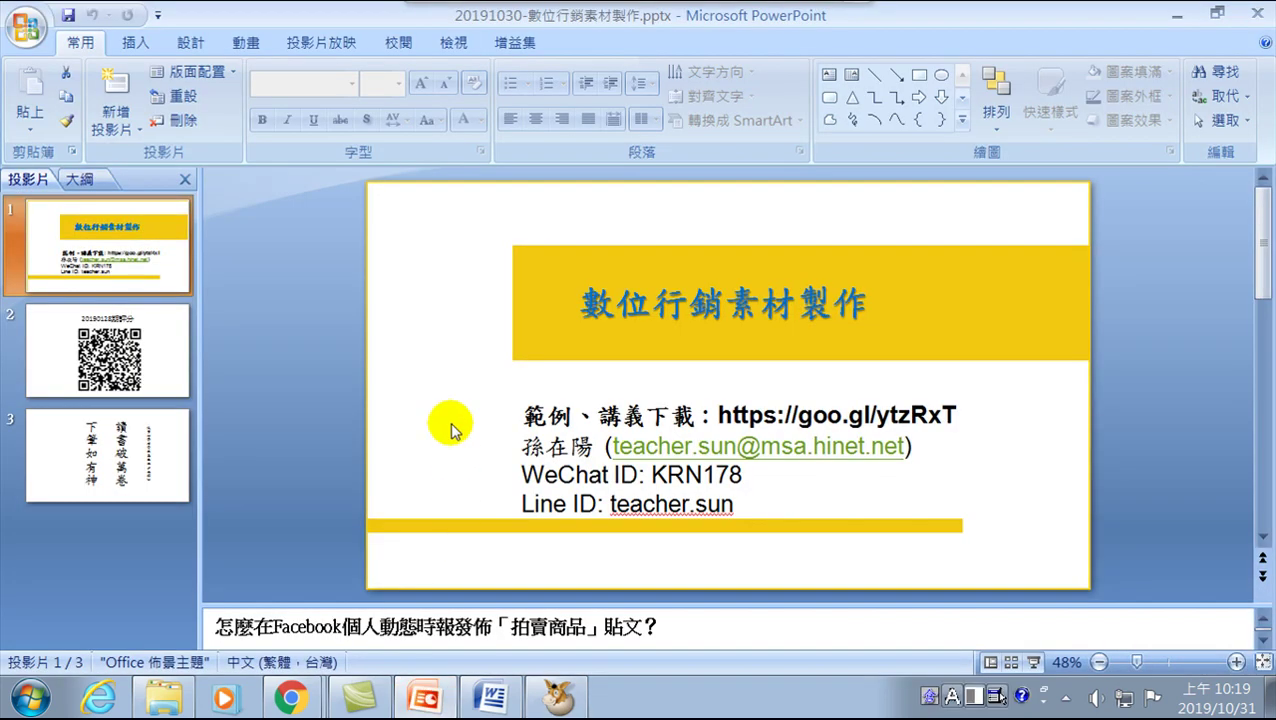
Add a new slide after the title slide
click(140, 43)
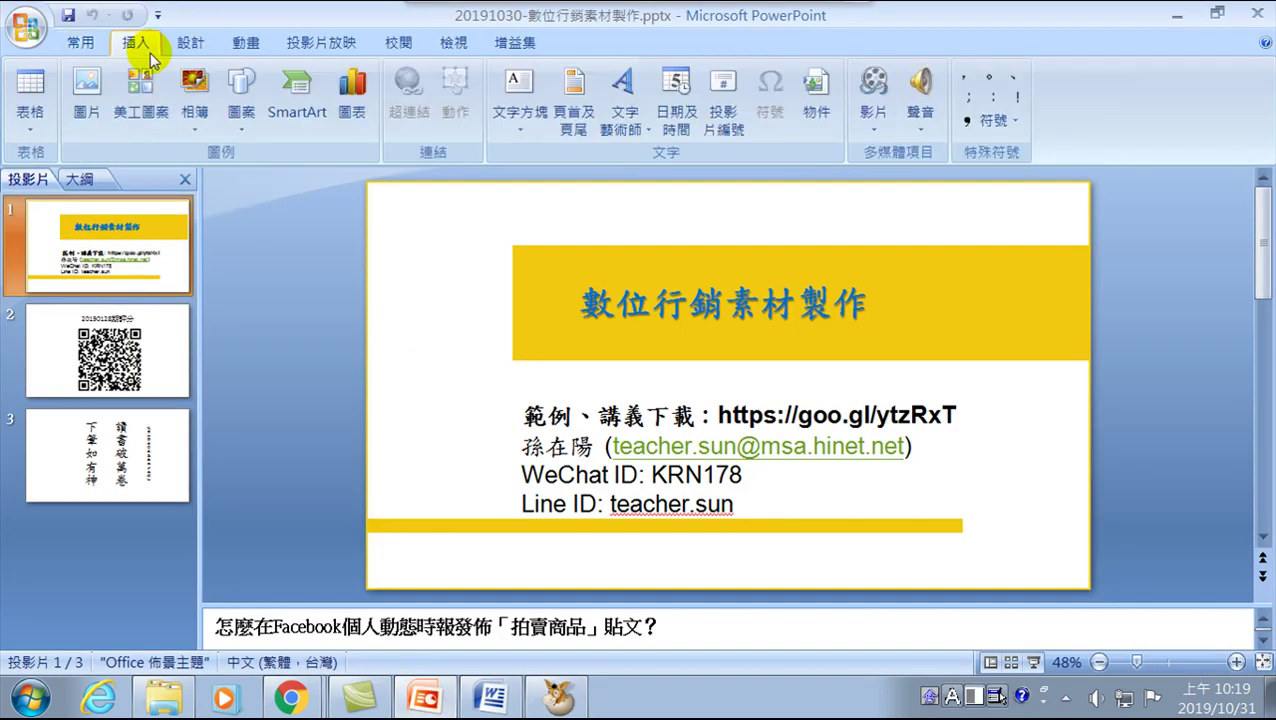
click(82, 42)
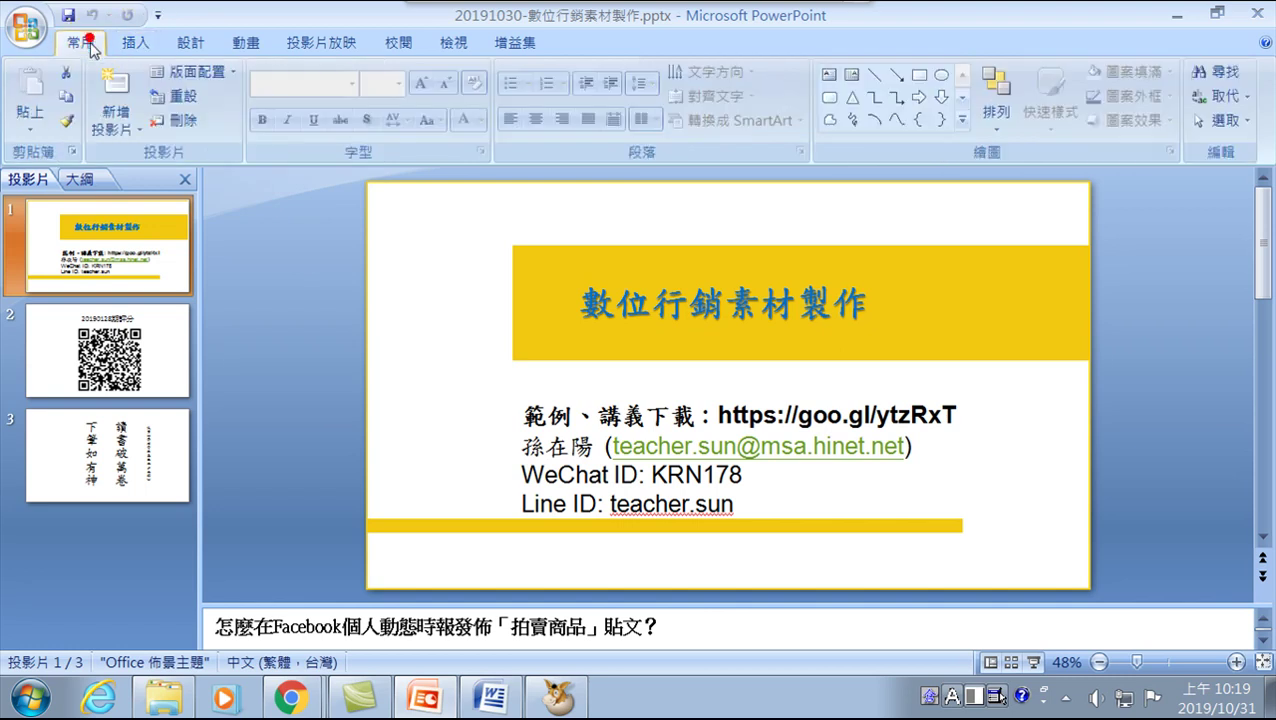
click(117, 88)
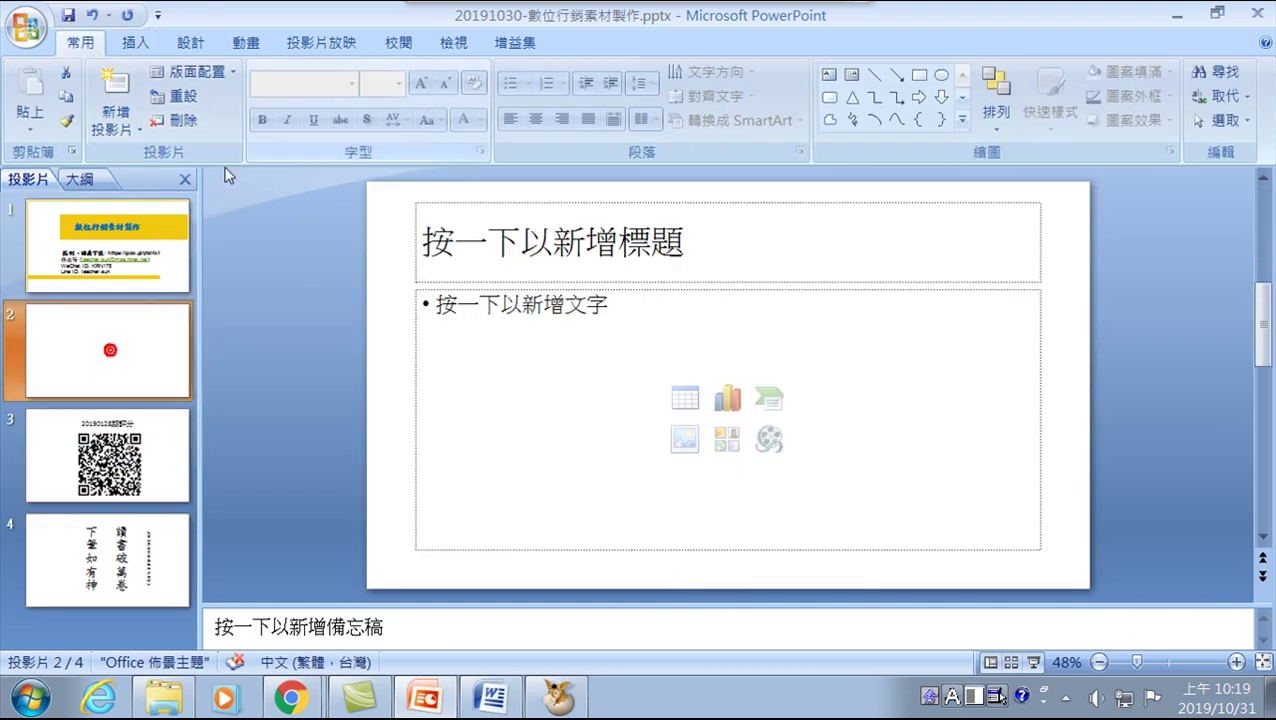
Insert the koala picture 無尾熊.jpg from 範例圖片 onto slide 2
click(132, 42)
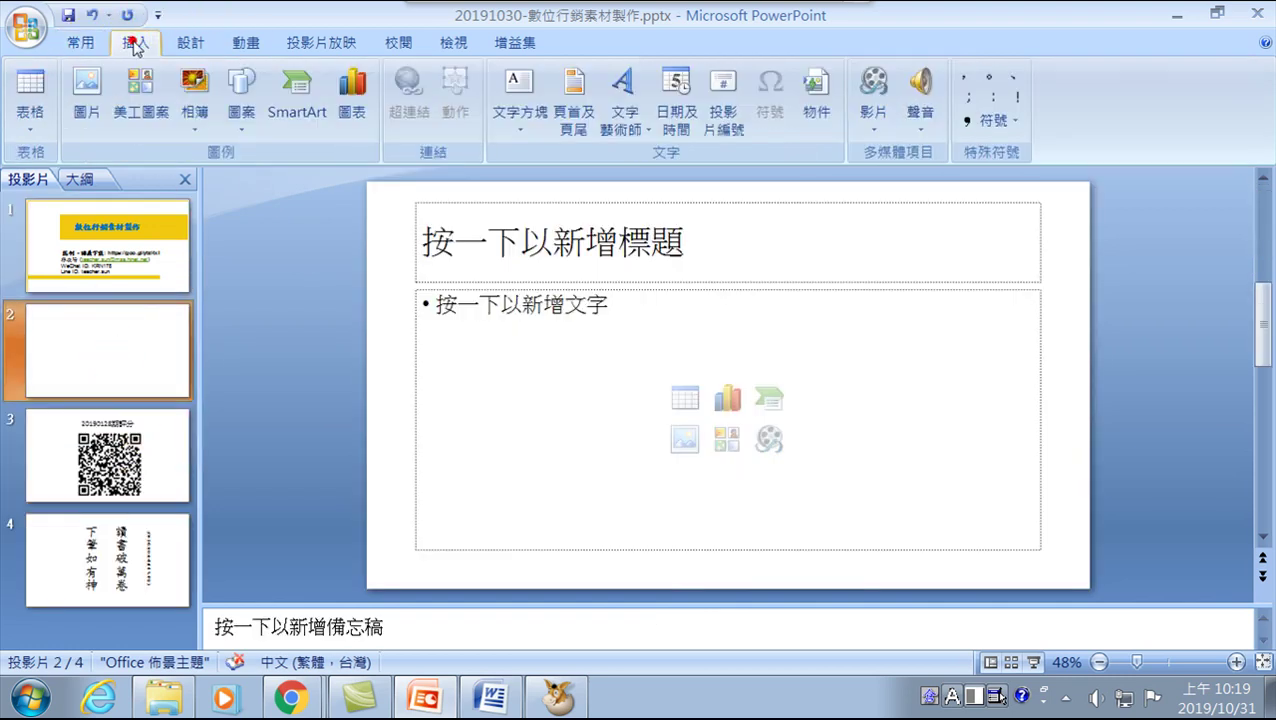
click(88, 86)
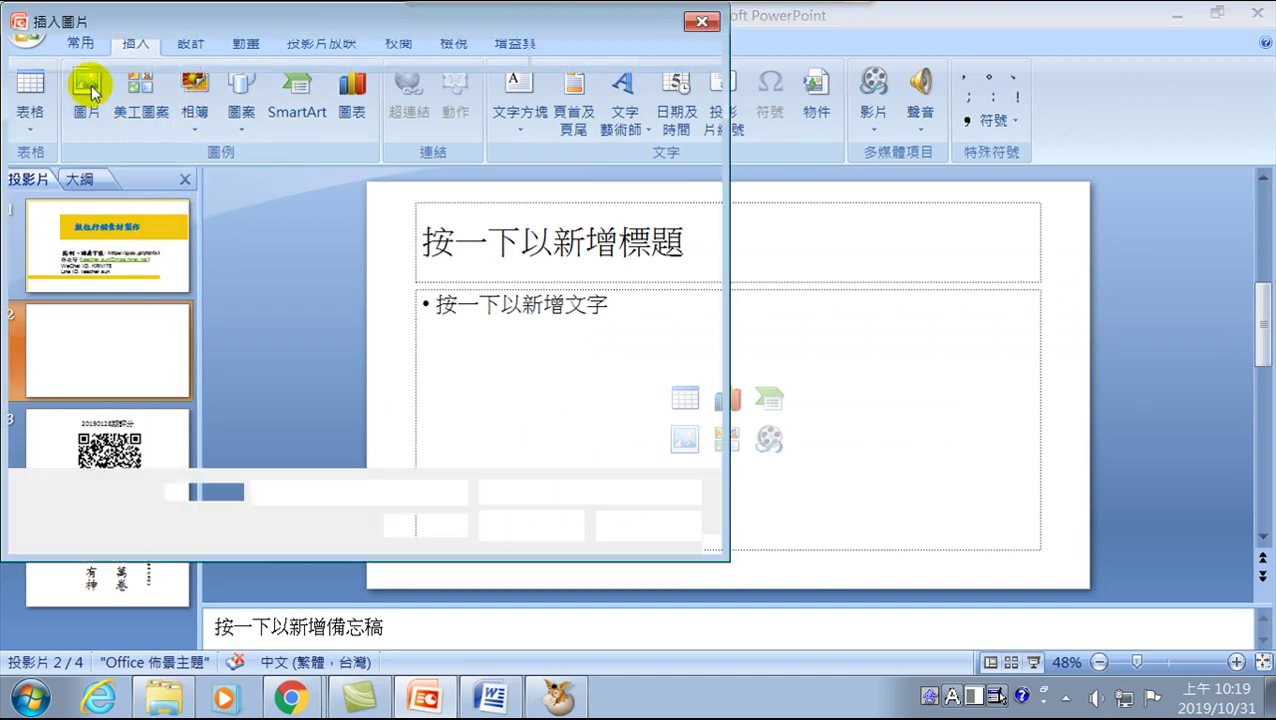
click(388, 248)
double_click(388, 248)
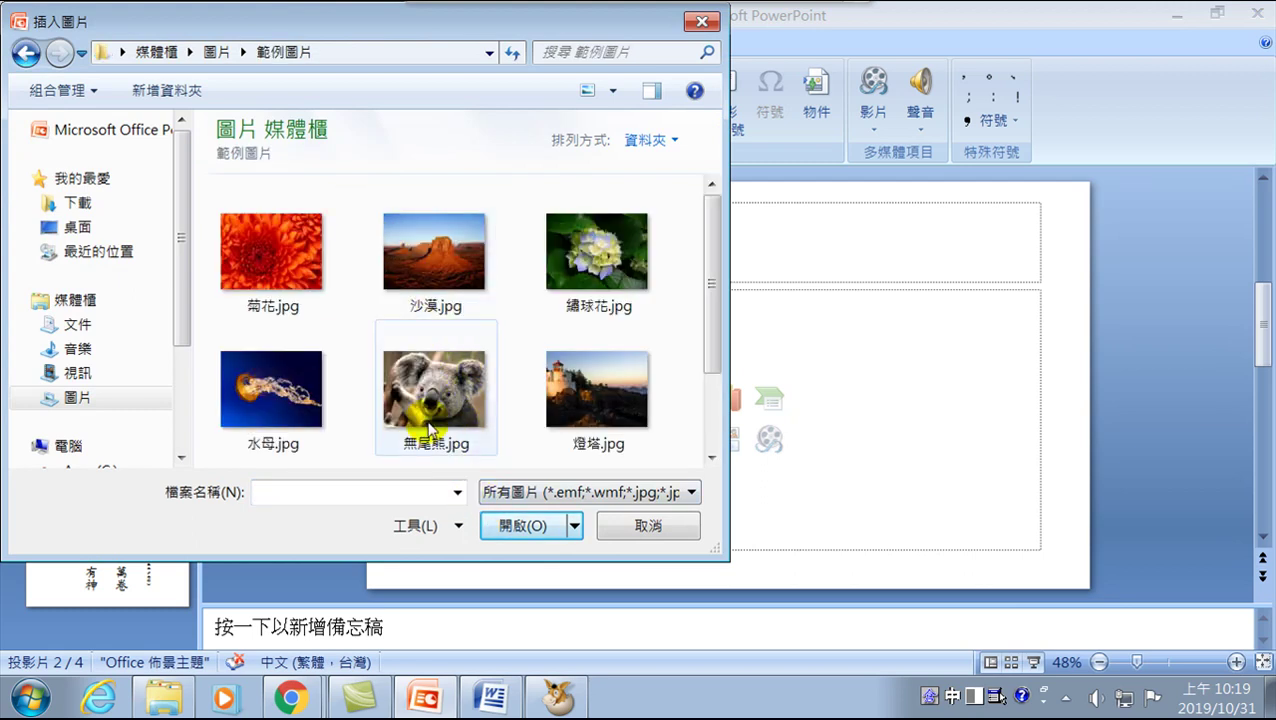
click(447, 385)
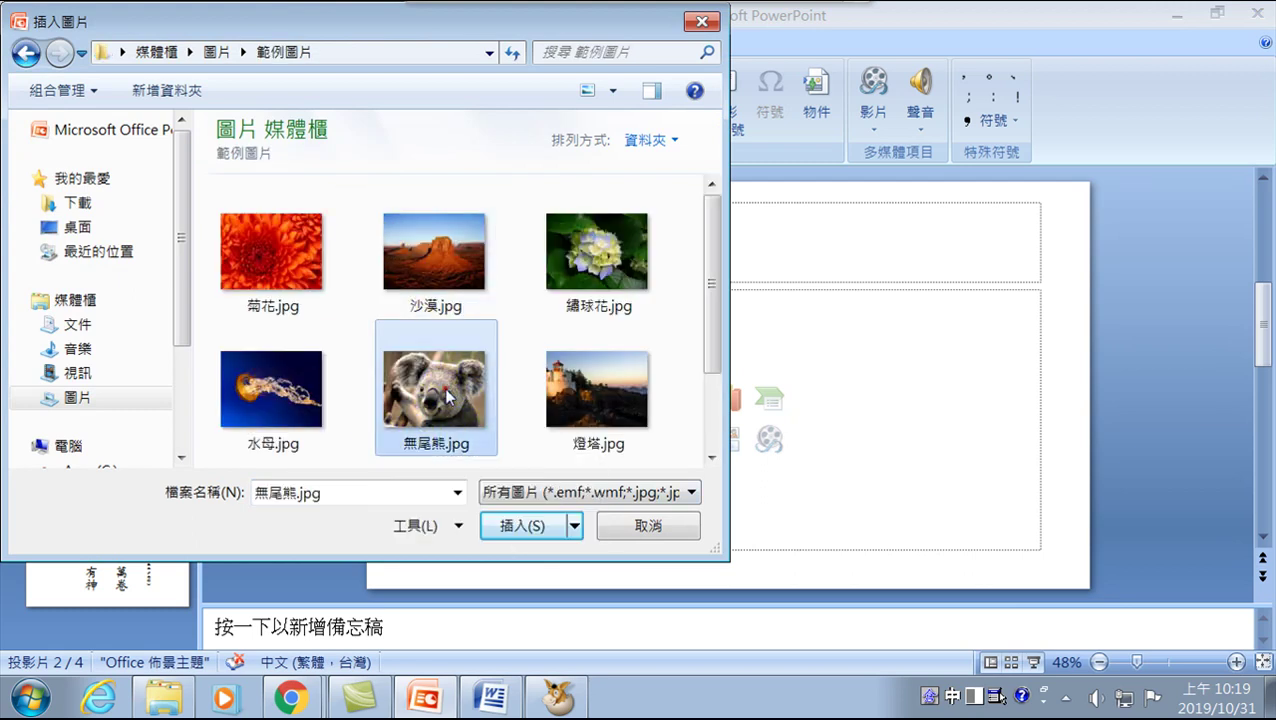
double_click(448, 392)
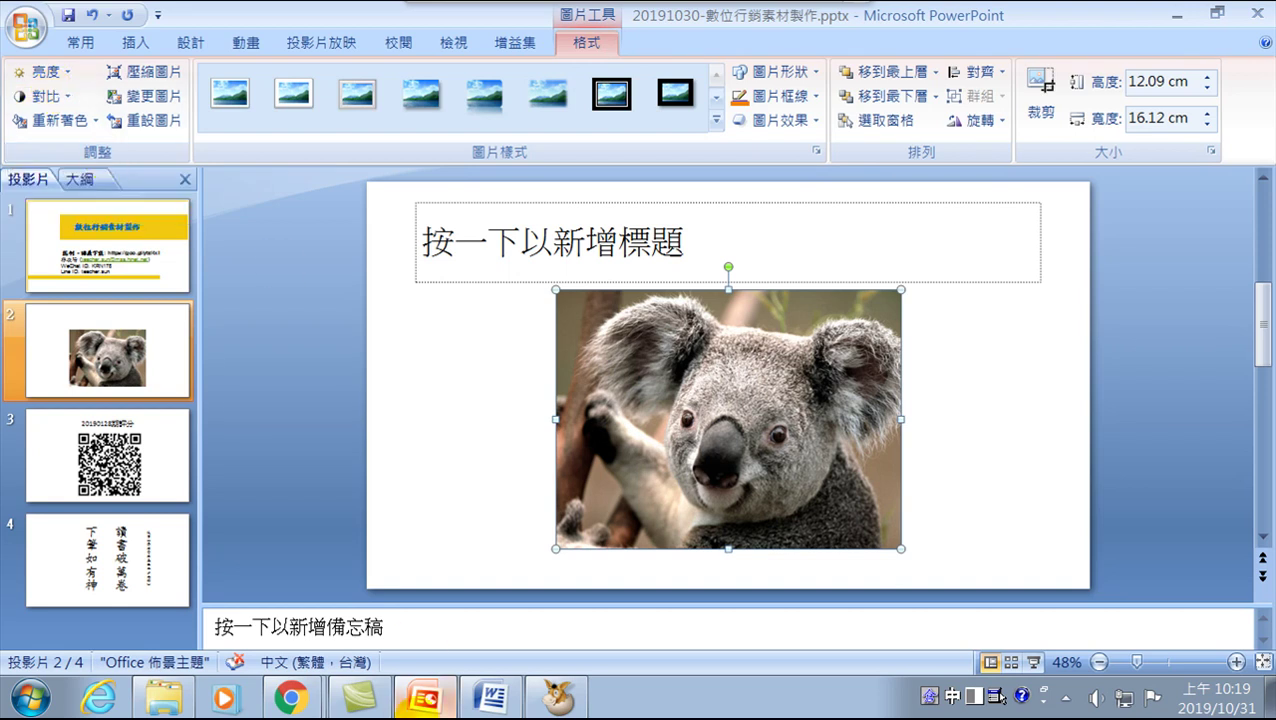
mouse_move(290, 697)
click(451, 612)
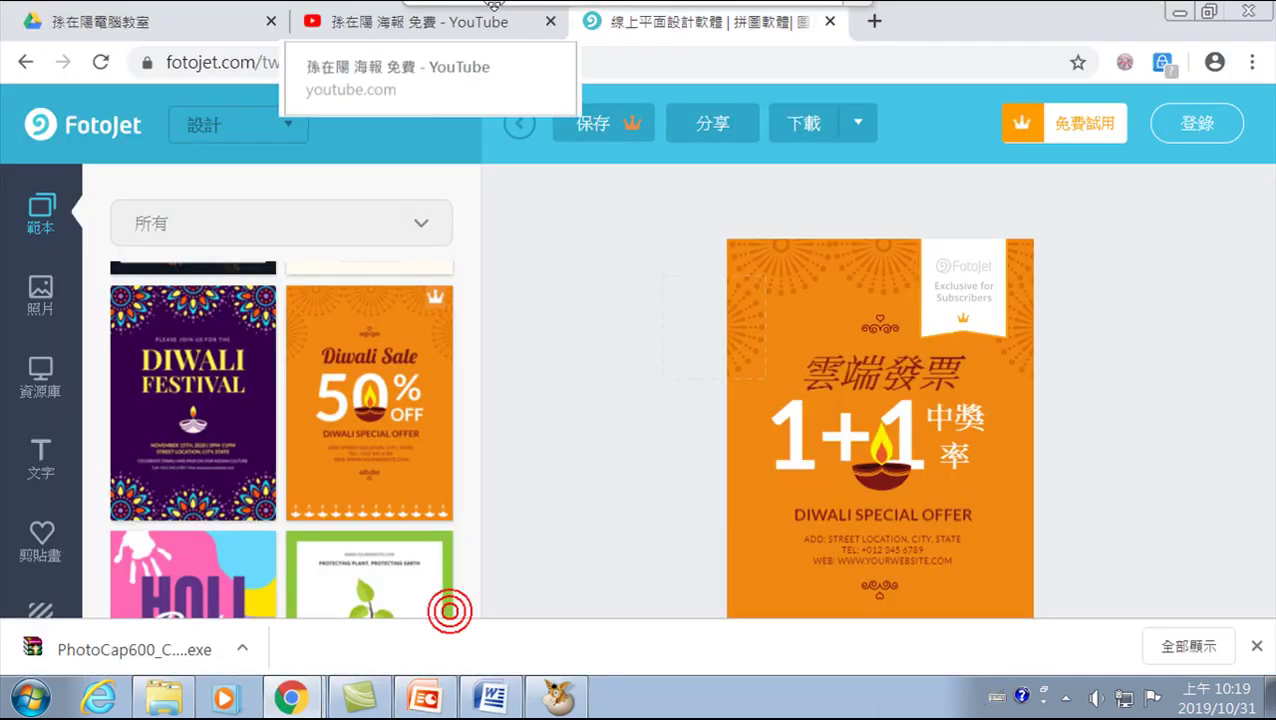
click(362, 63)
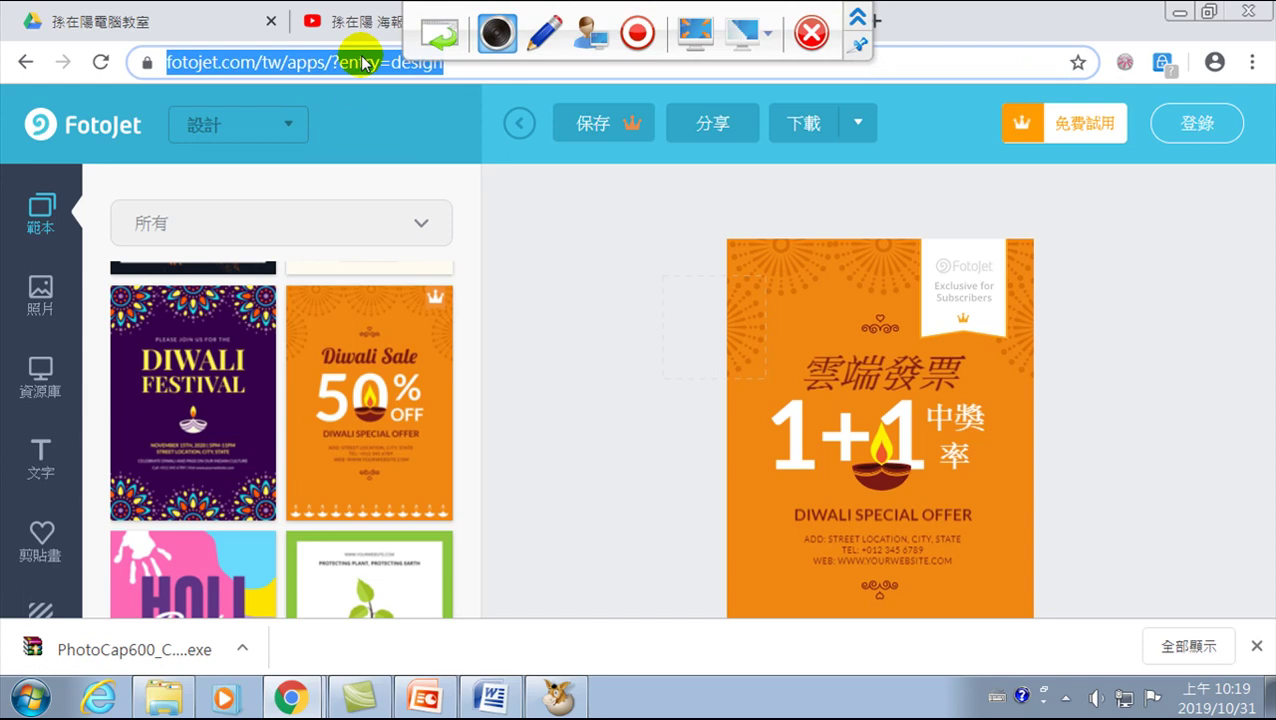
text(www.youtu)
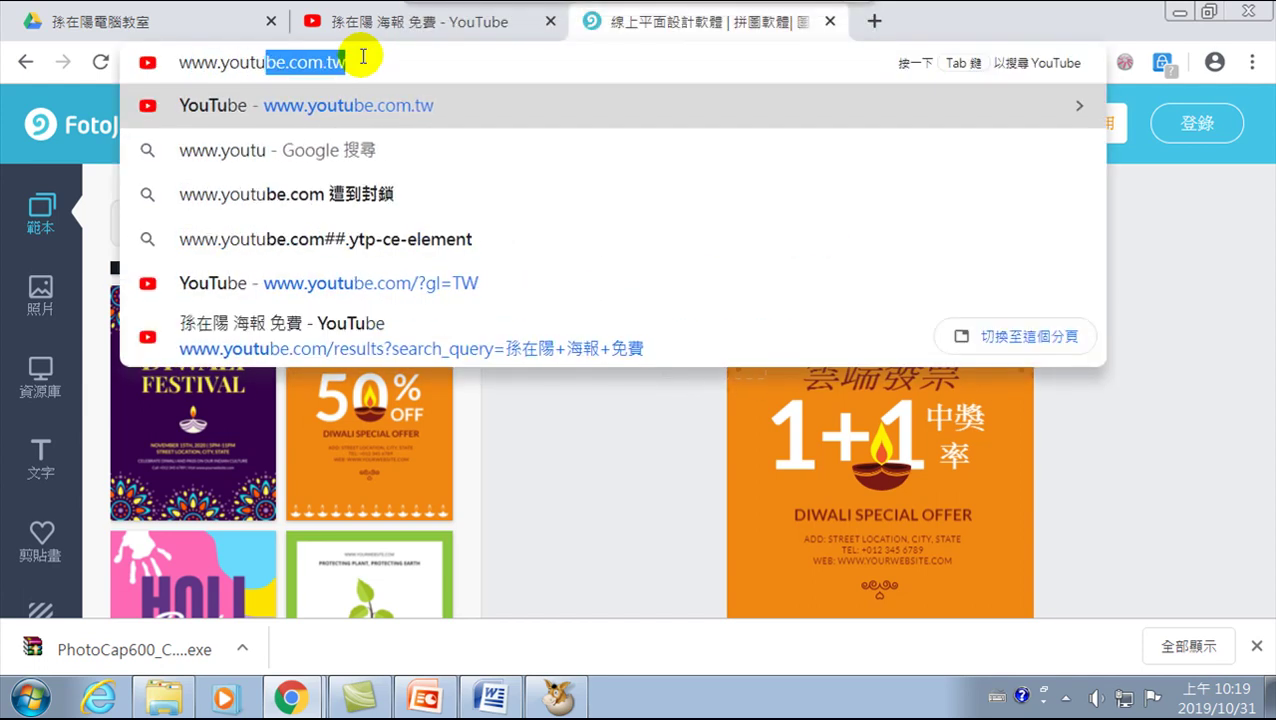
text(be.com.tw)
key(Return)
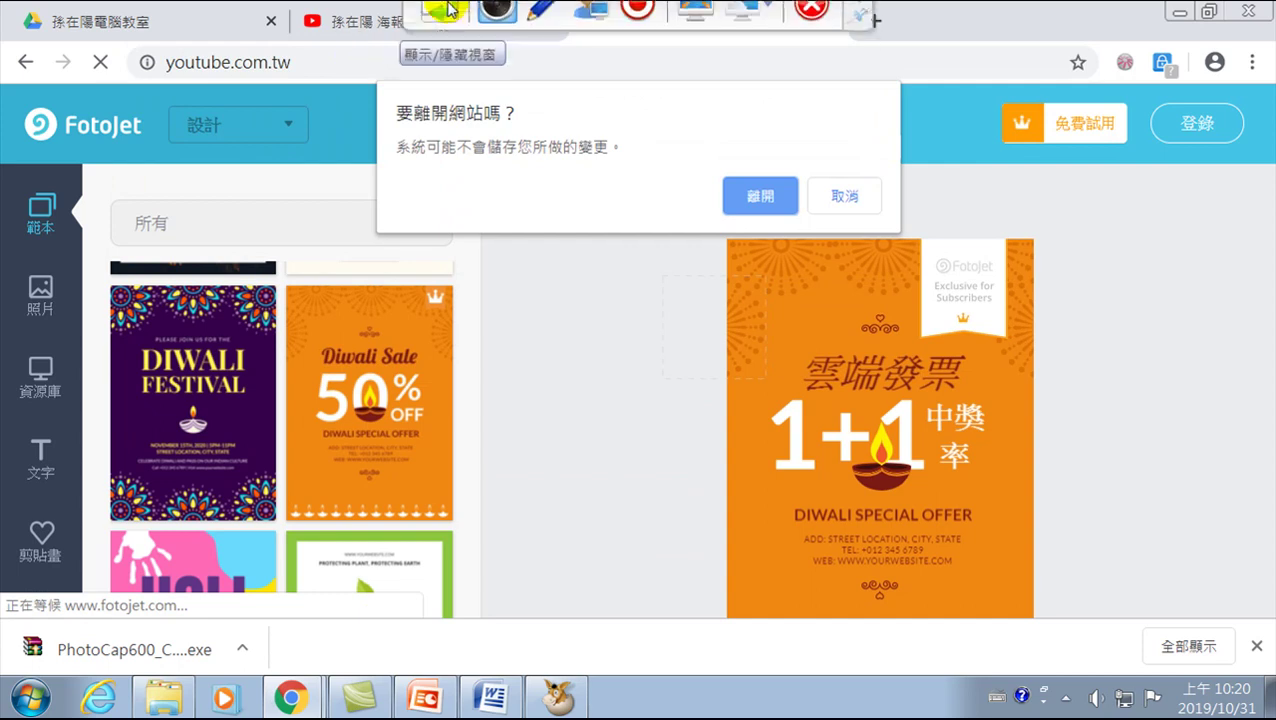
click(843, 197)
click(352, 66)
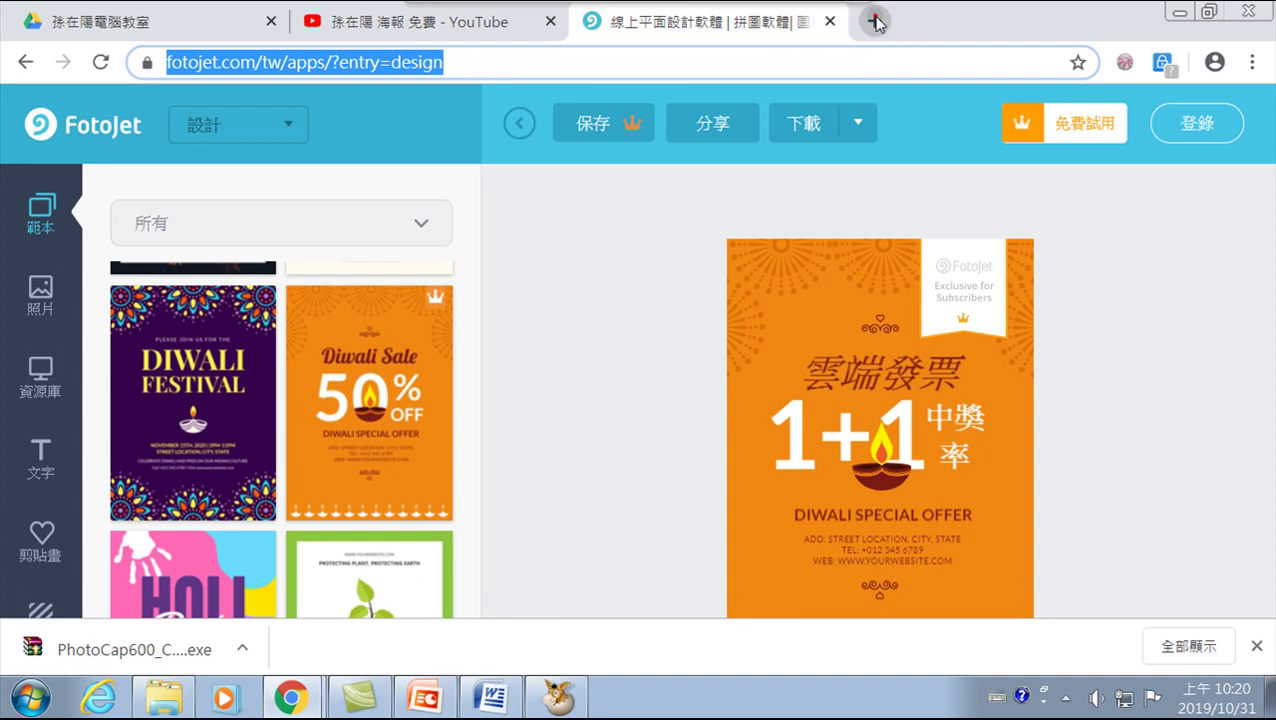
click(875, 22)
Load YouTube and search for the instructor's name plus 'powerpoint 去除背景'
click(814, 62)
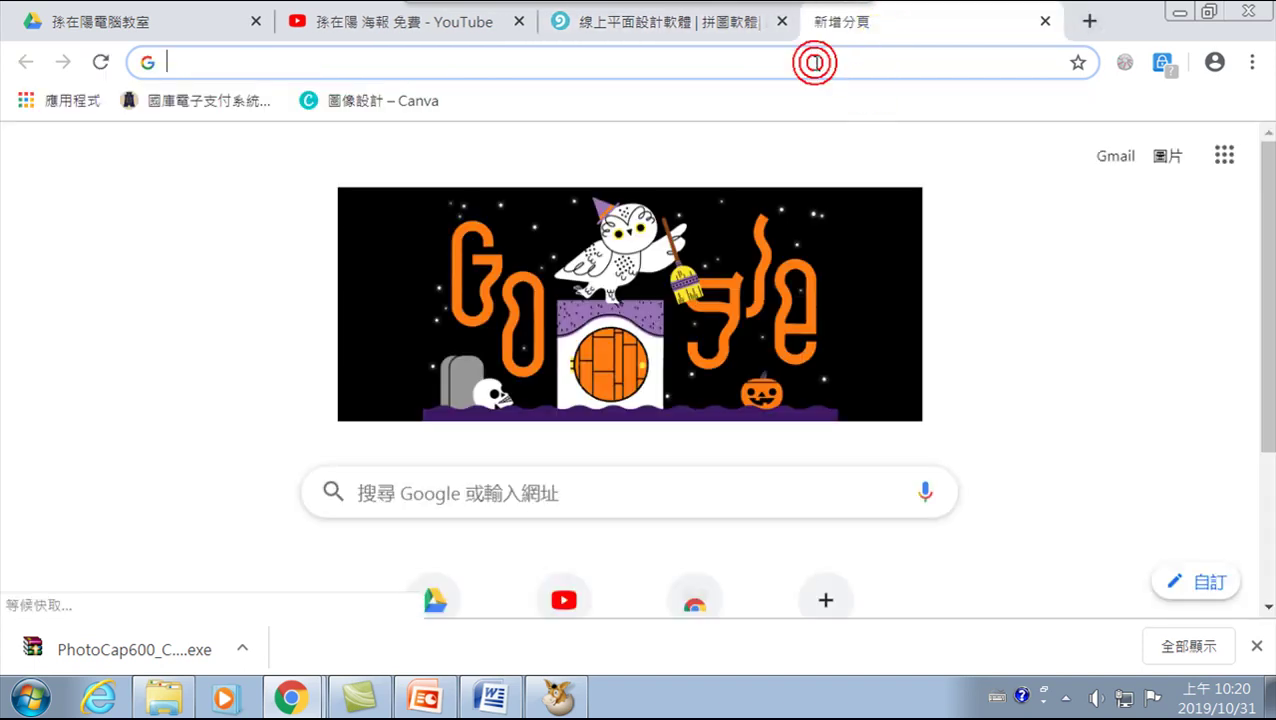
text(www.yout)
key(Return)
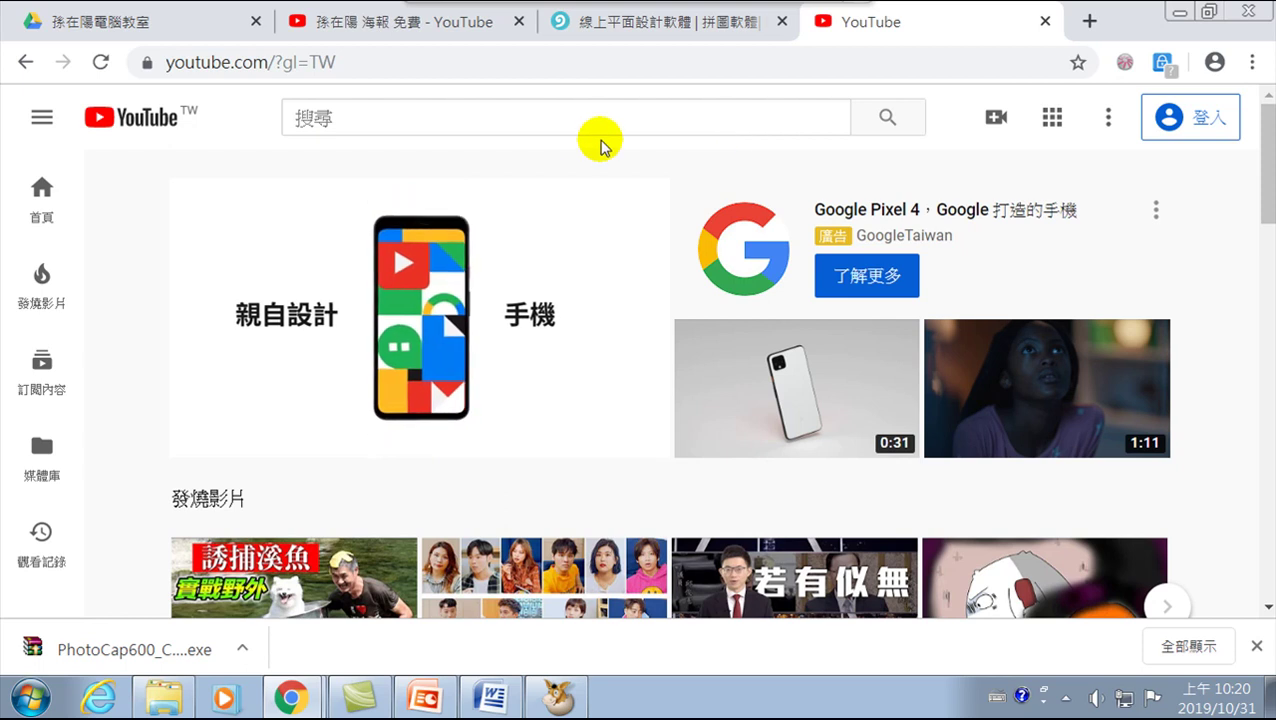
click(565, 127)
click(566, 121)
text(孫)
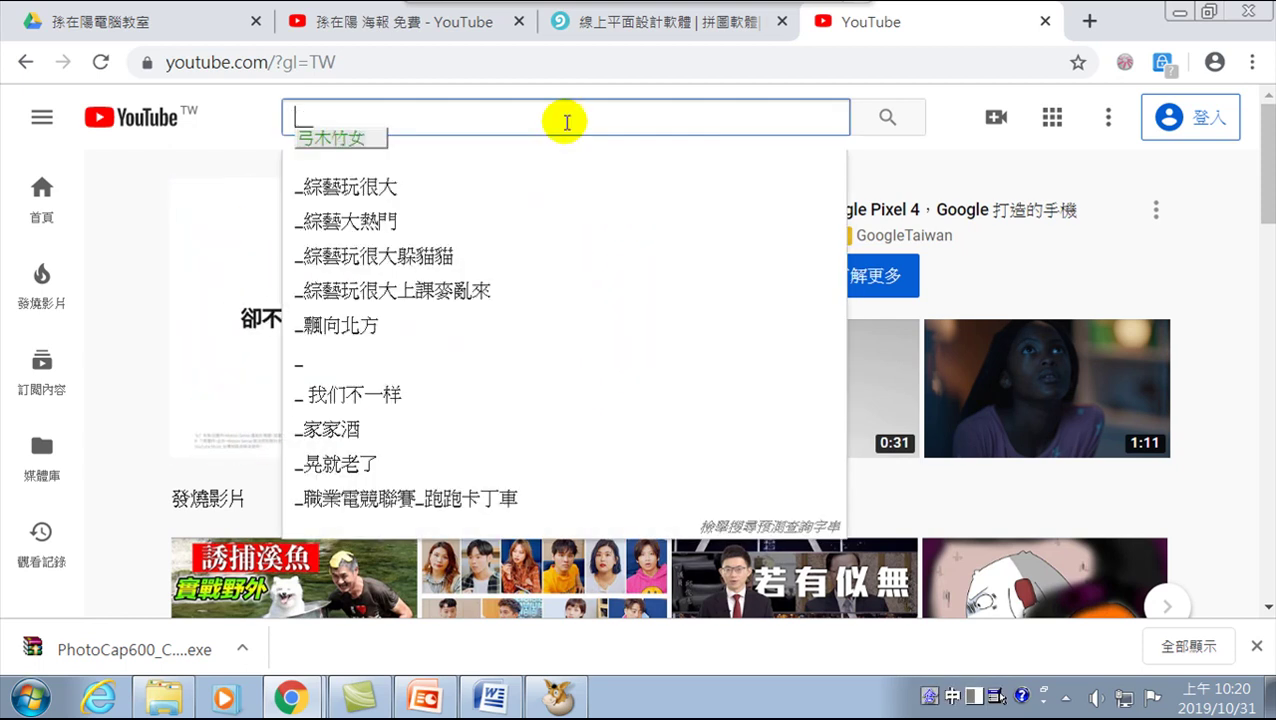
text(在陽)
key(Return)
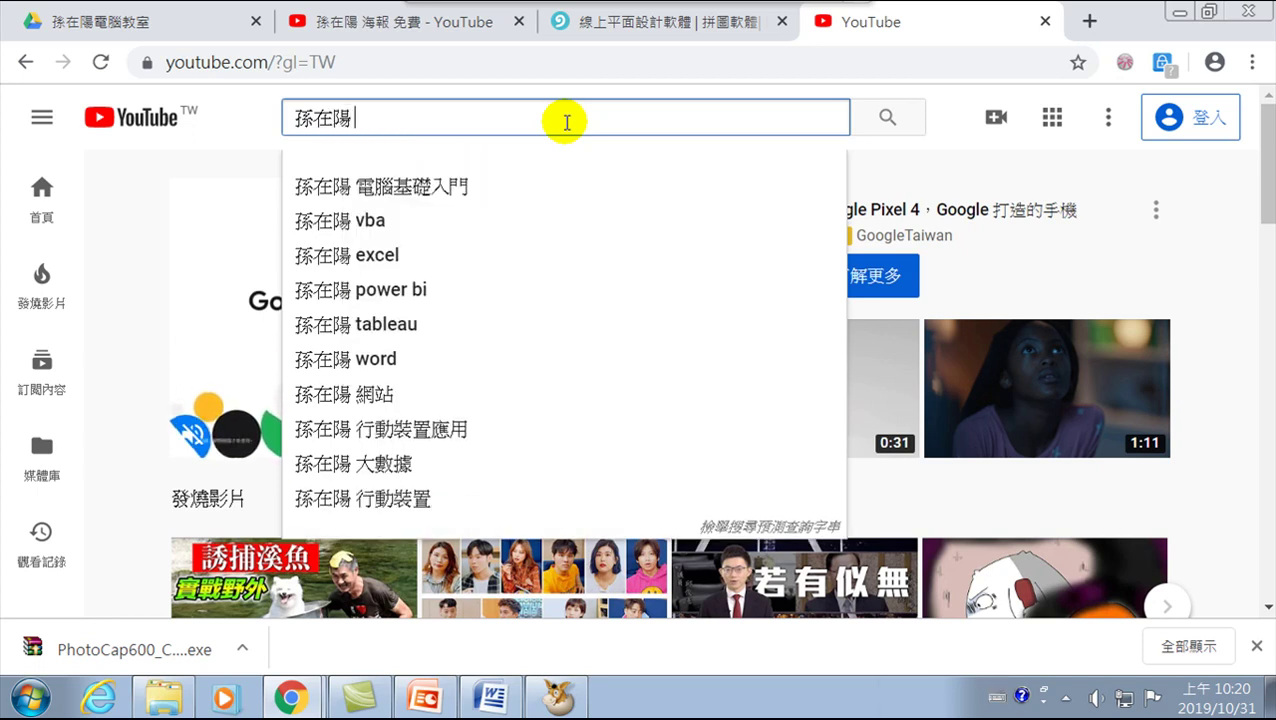
text(powerp)
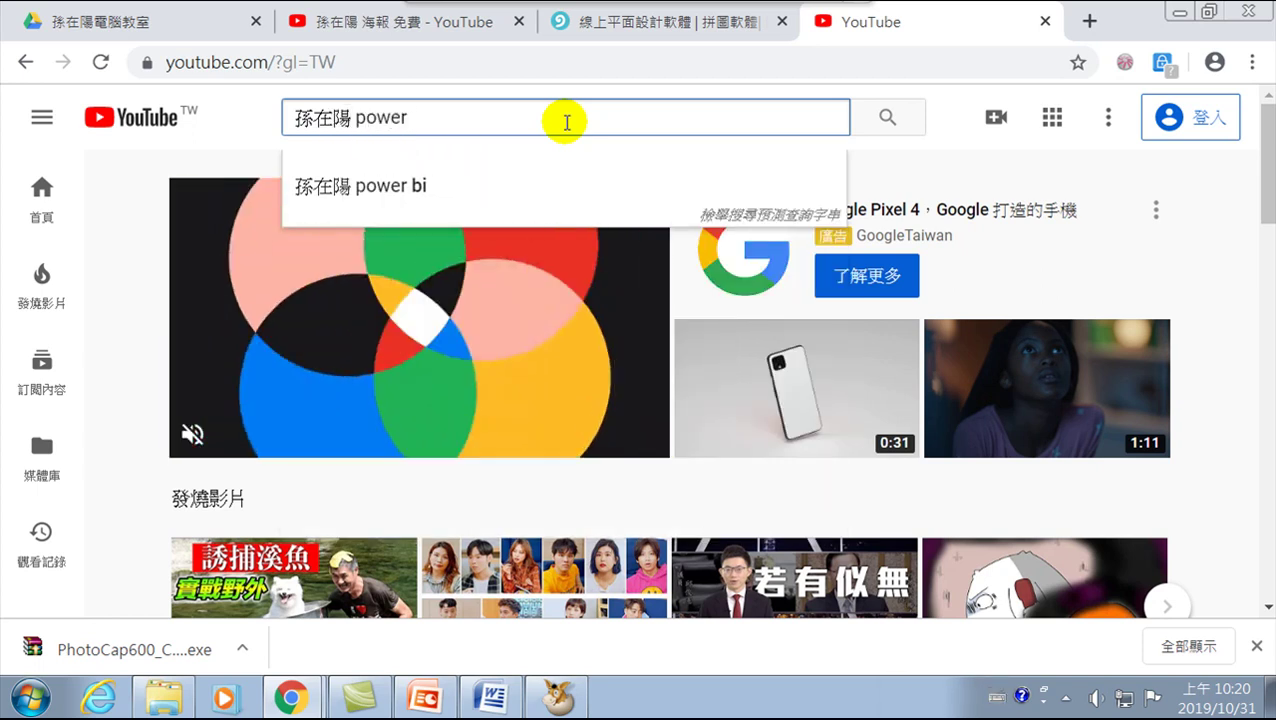
text(oint)
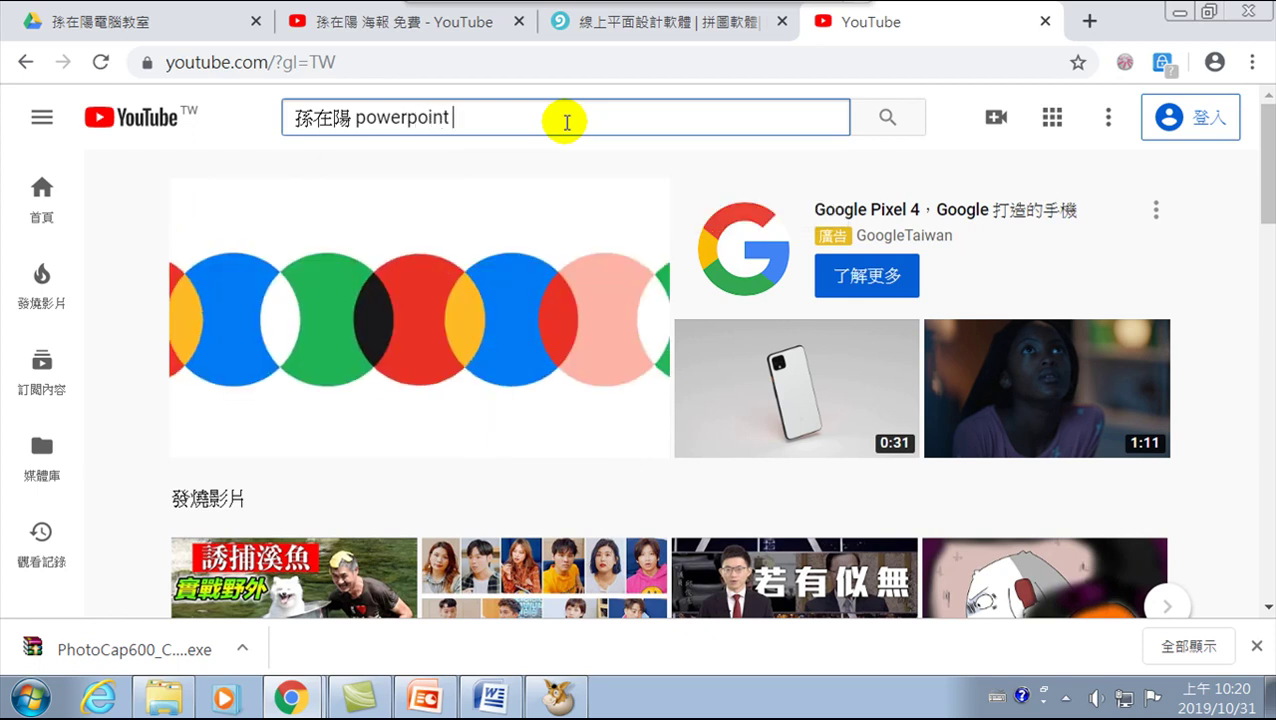
text( 去除背景)
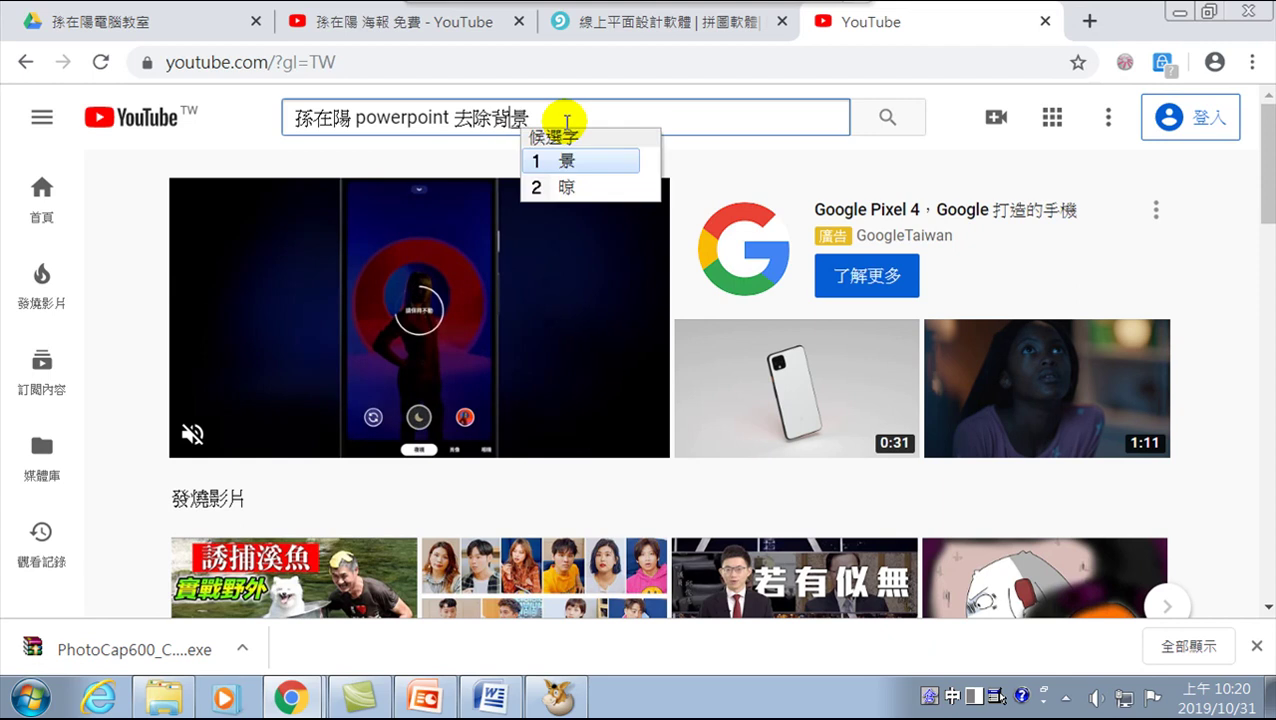
key(Return)
key(Return)
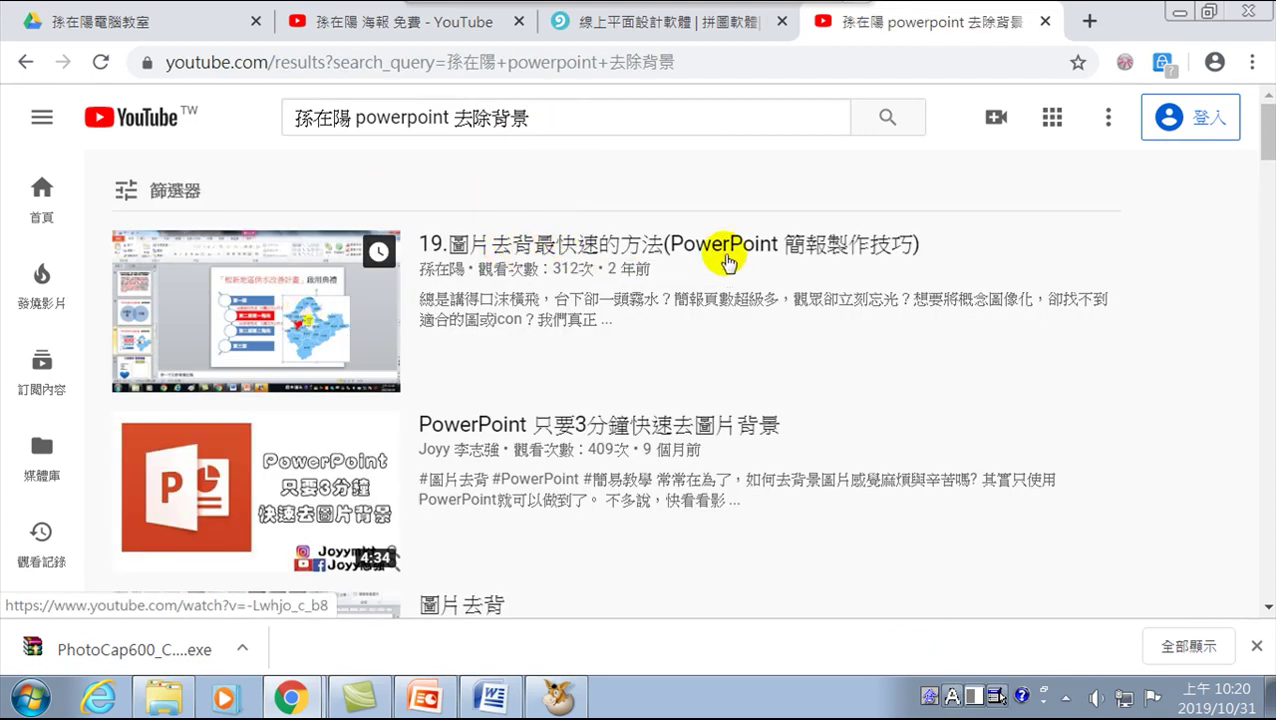
Open tutorial '19.圖片去背最快速的方法', close its overlay ad, and pause at 0:34
click(673, 249)
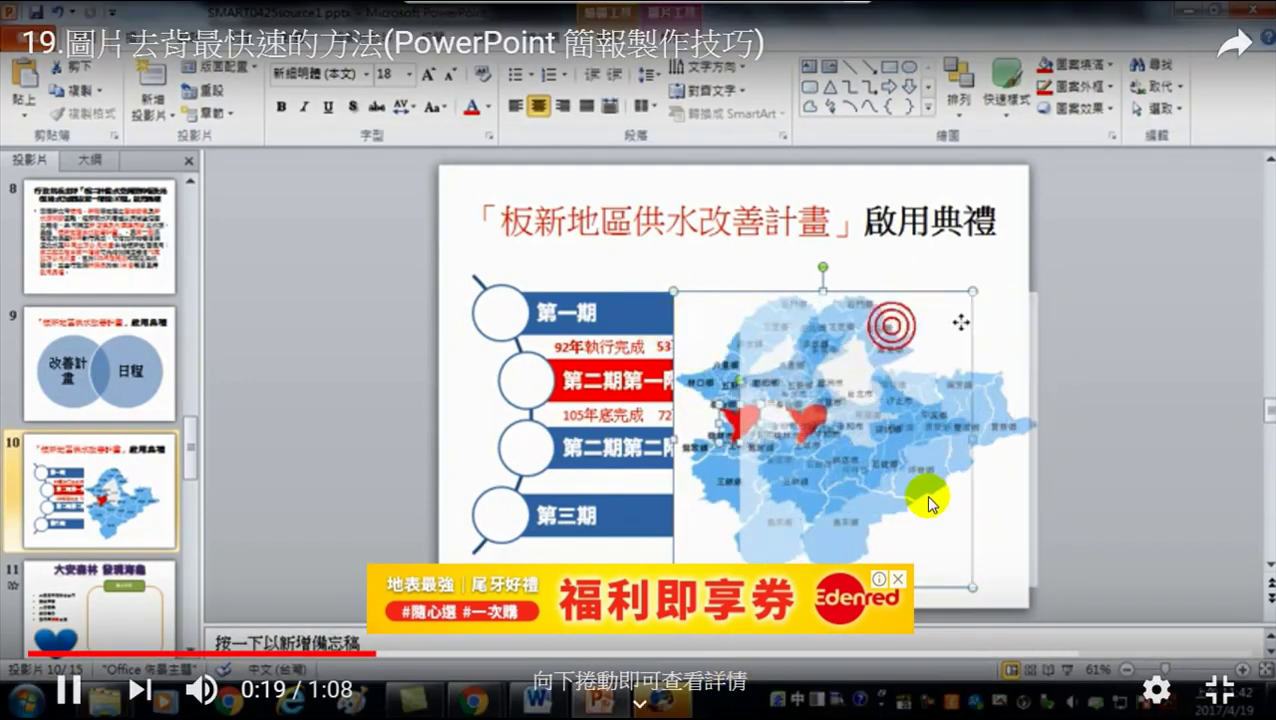
click(899, 577)
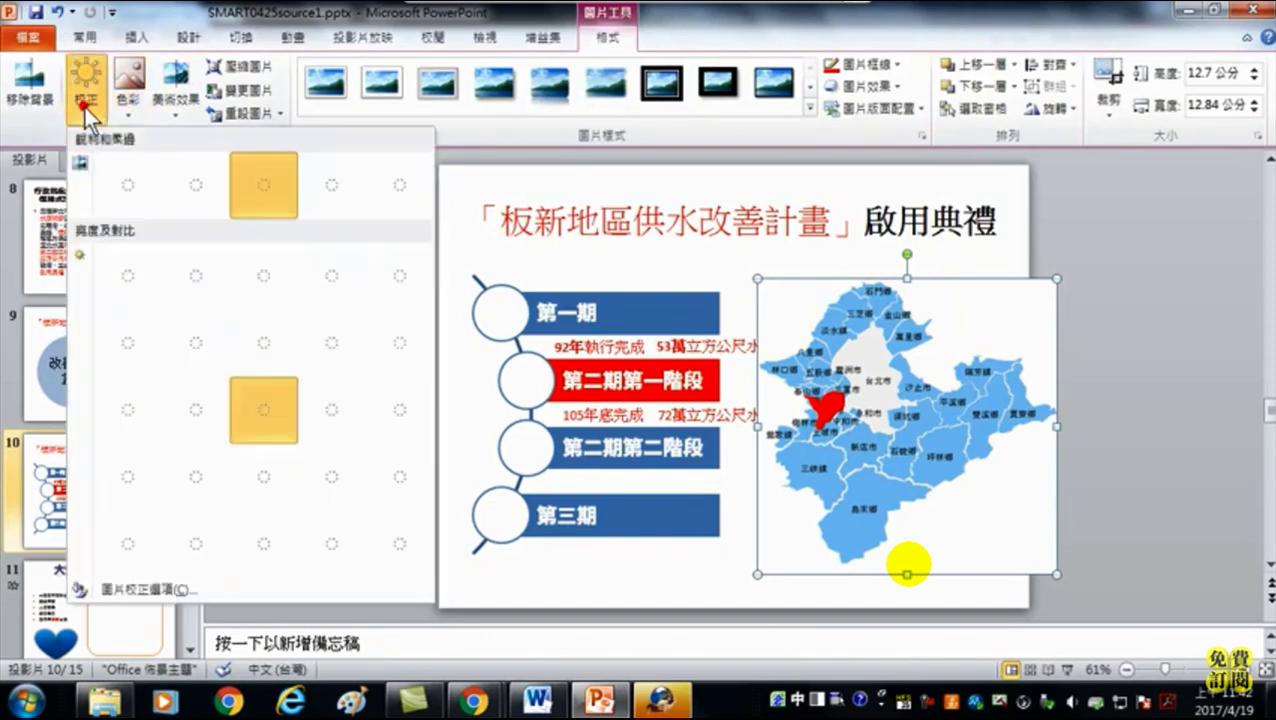
key(space)
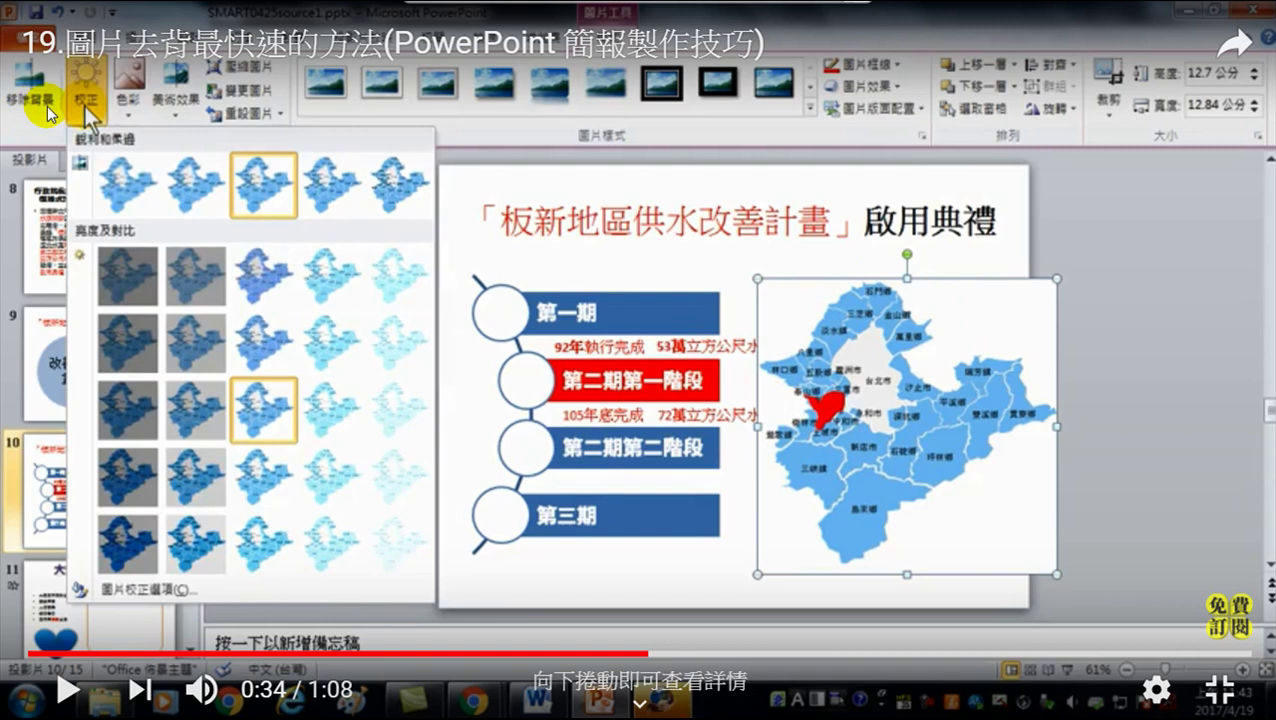
Resume the tutorial, pause it at 0:56, and exit full screen
click(743, 456)
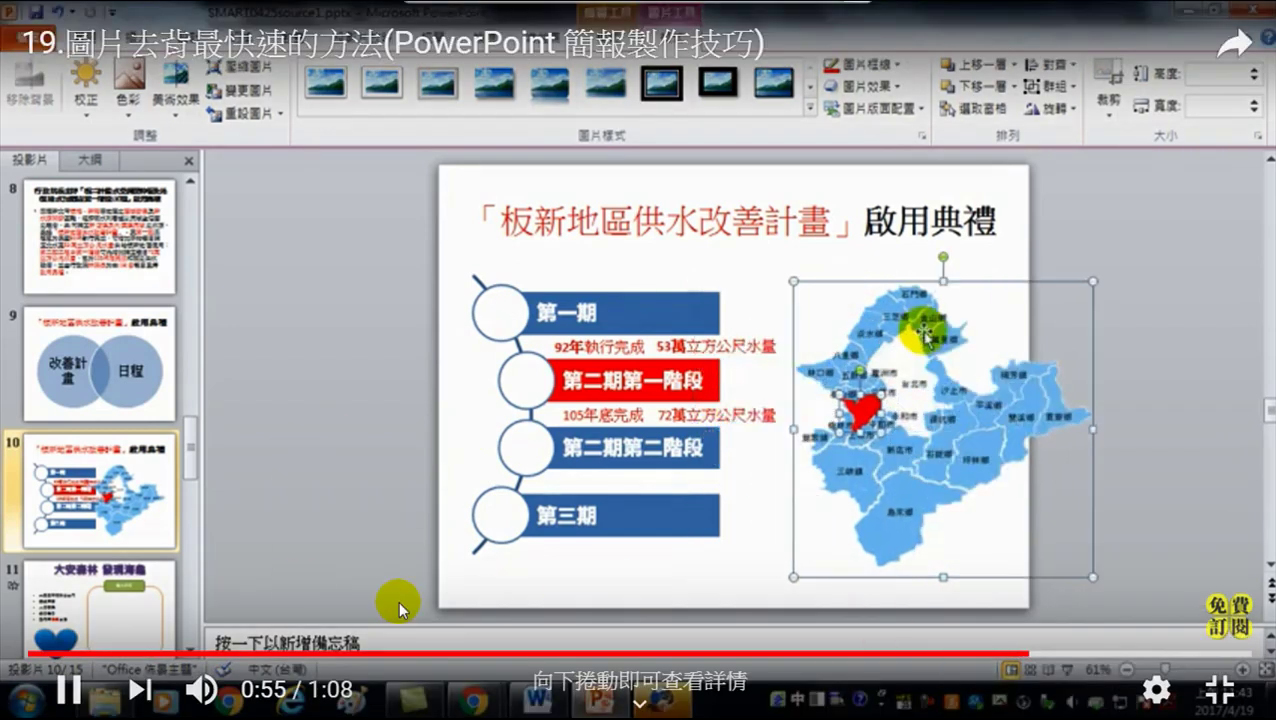
click(68, 690)
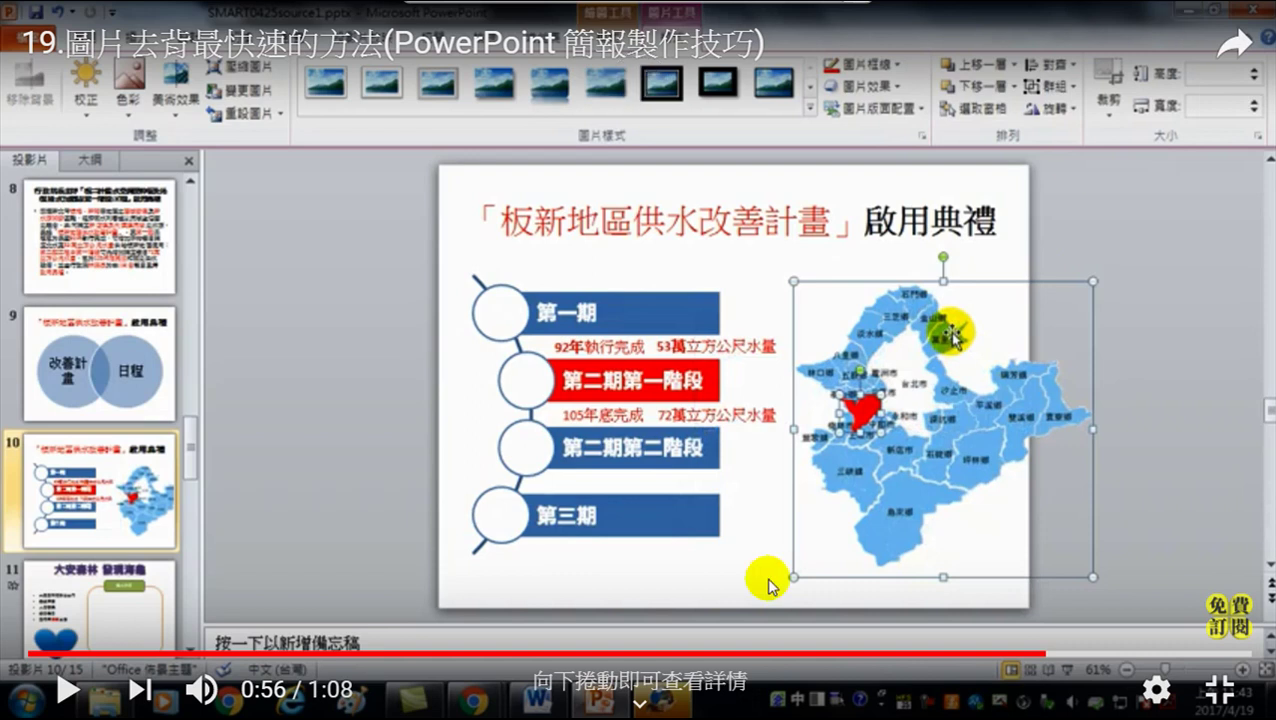
click(1248, 682)
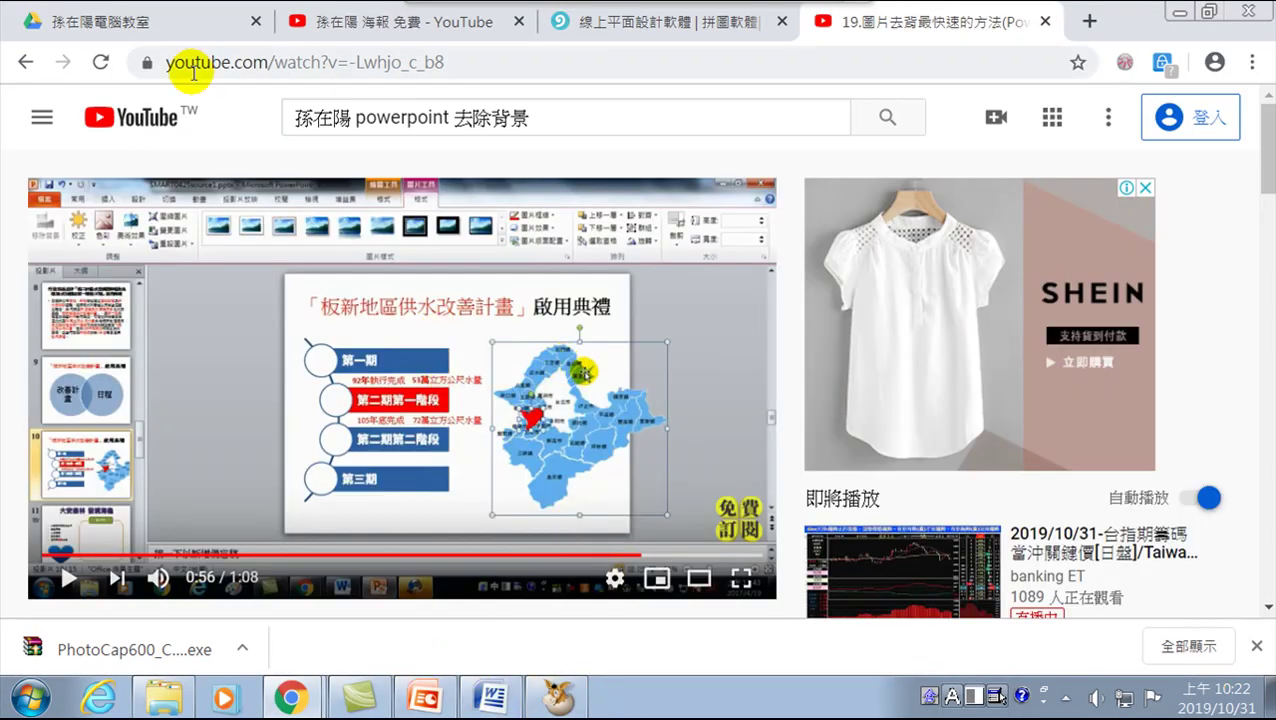
Go back to the results and open '23.直接在PowerPoint軟體中移除相片的背景'
click(25, 62)
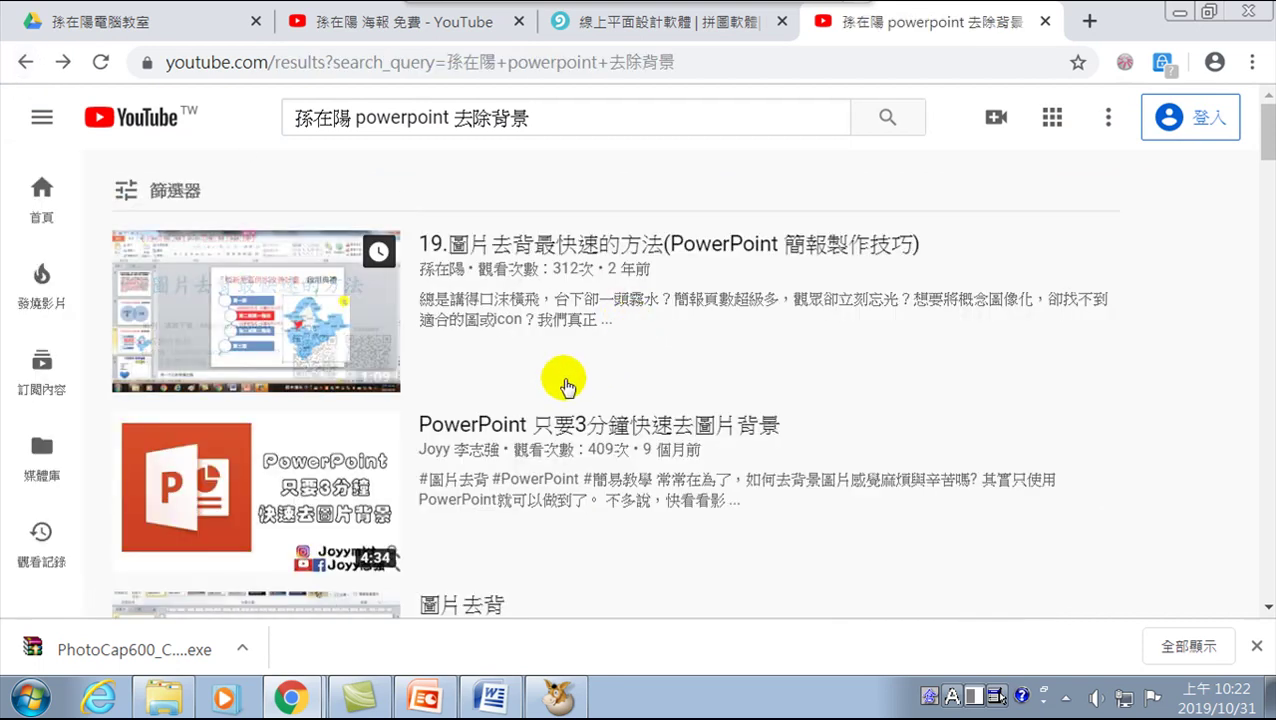
scroll(565, 432, down, 3)
scroll(560, 403, up, 1)
scroll(530, 385, down, 7)
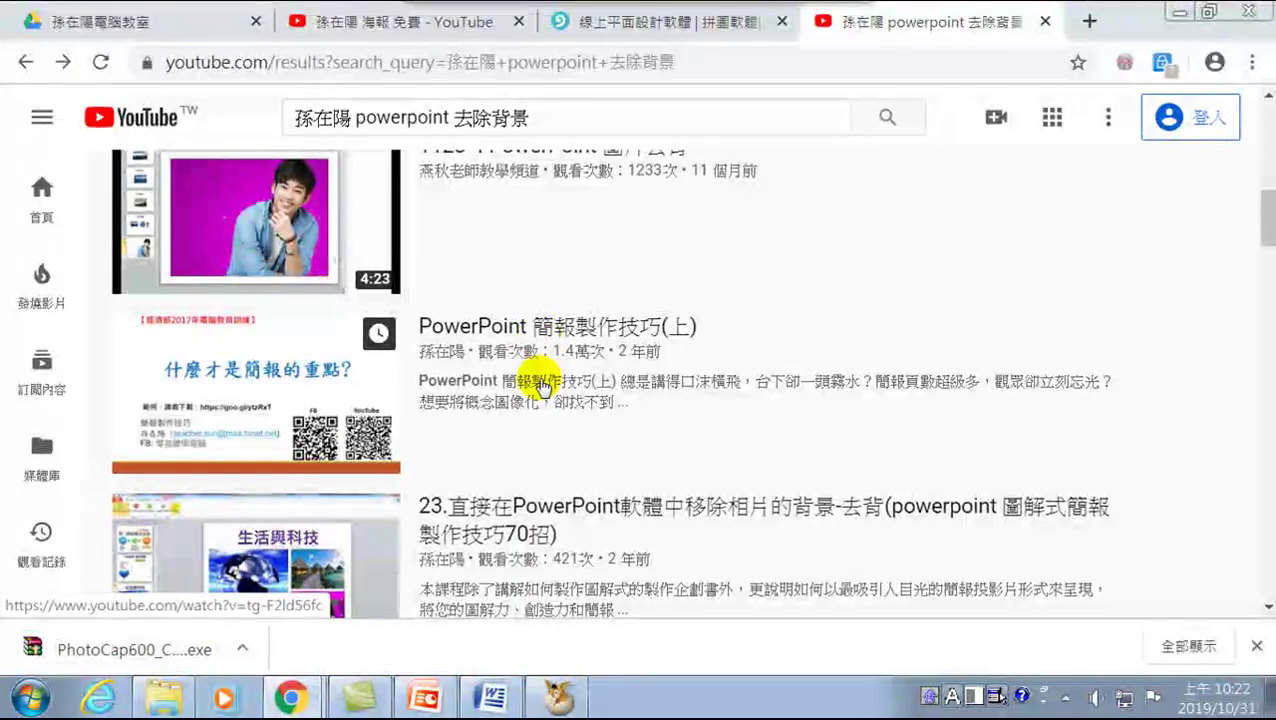
scroll(543, 400, down, 1)
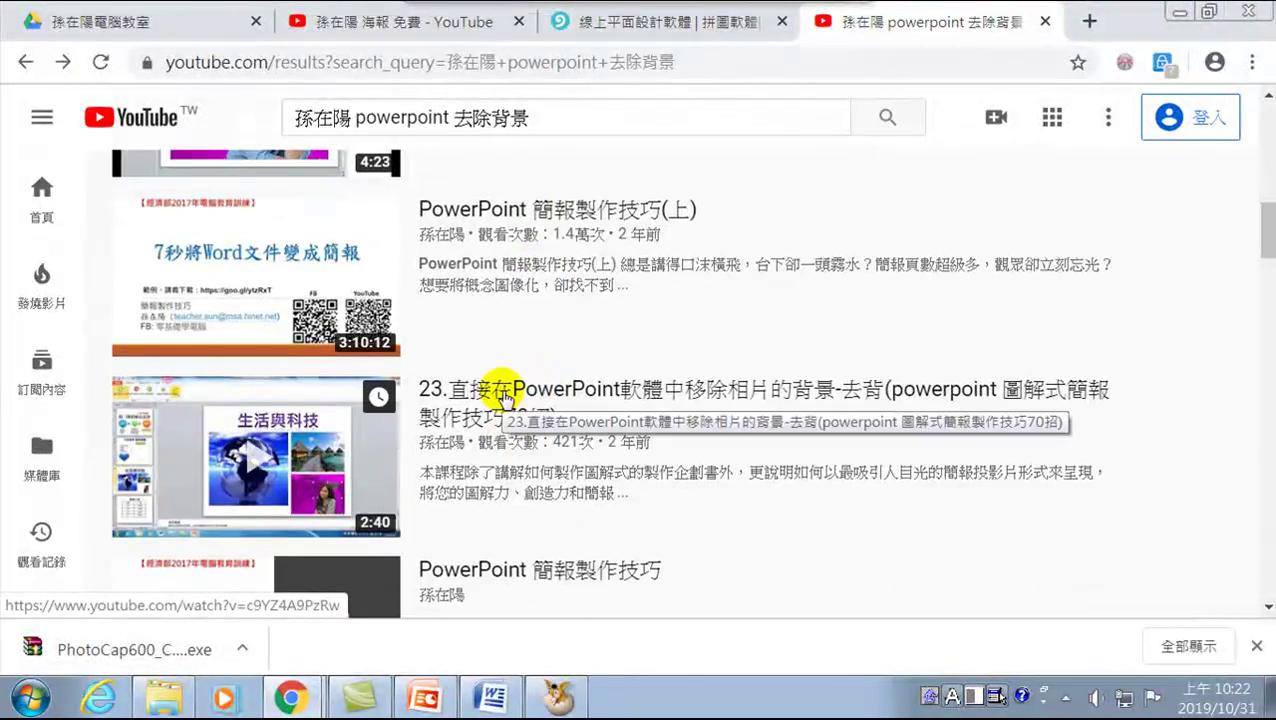
click(497, 388)
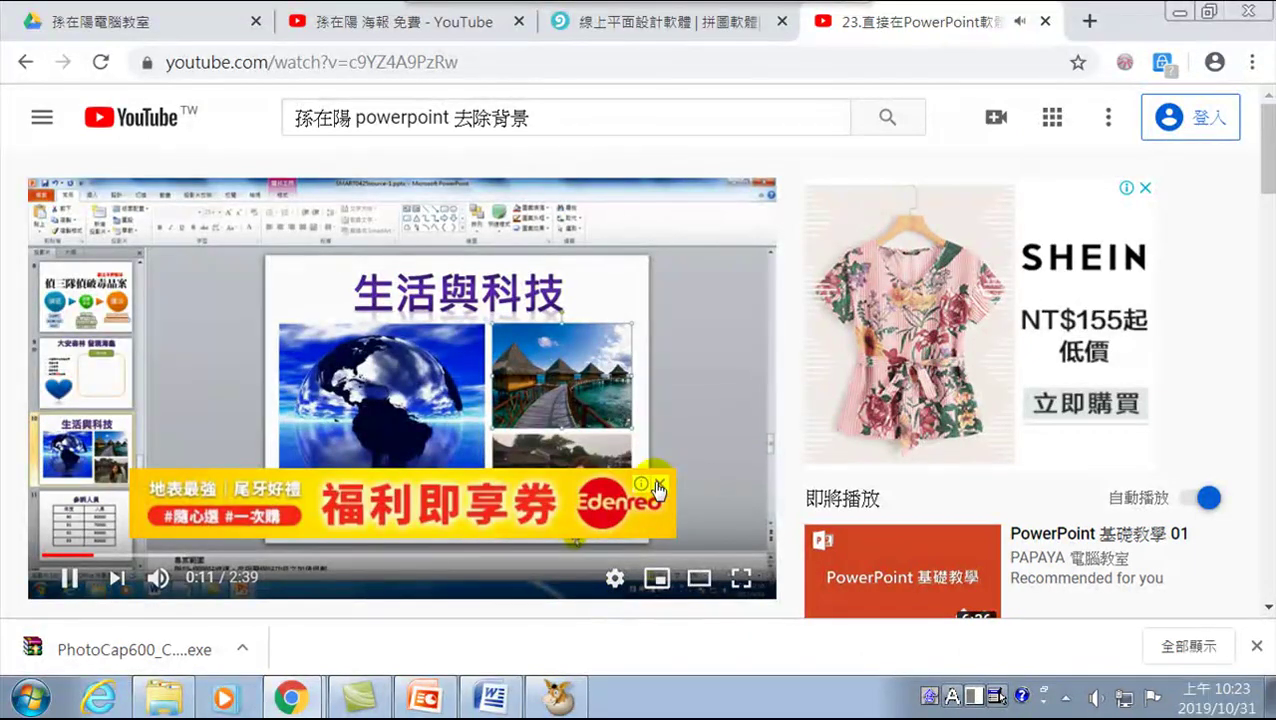
Close the overlay ad on tutorial 23 and play it full screen
click(659, 484)
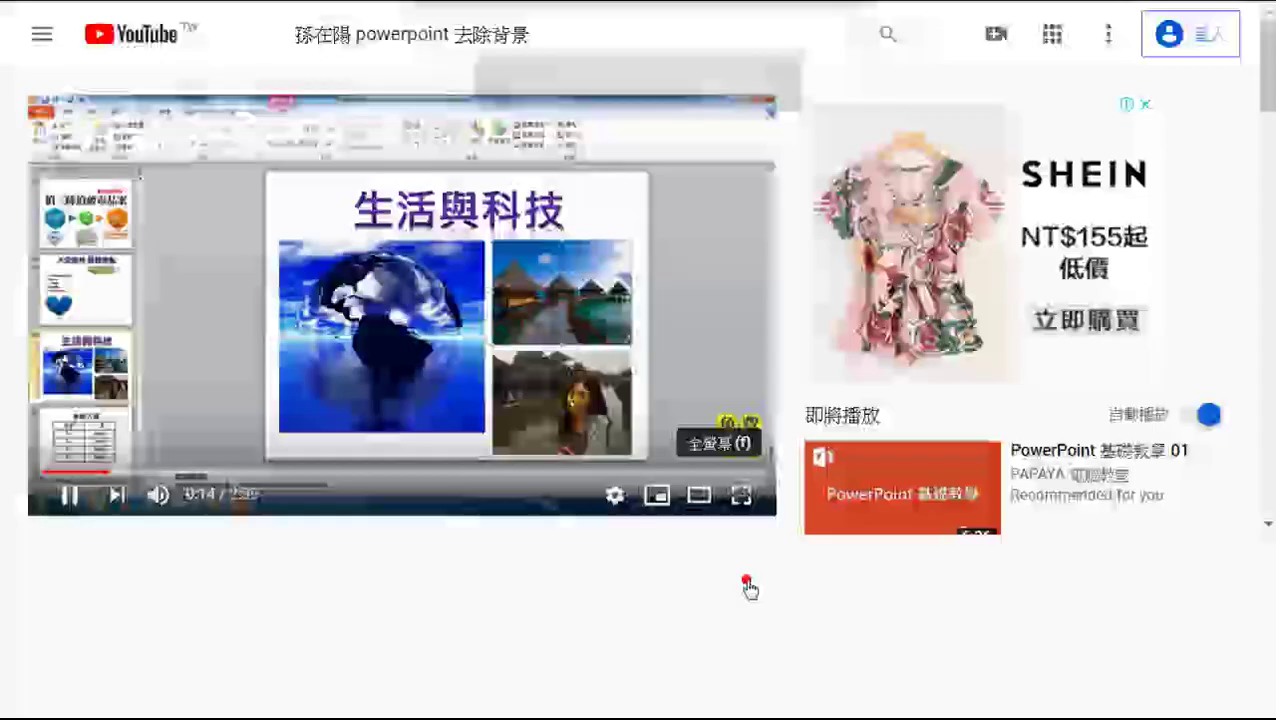
key(f)
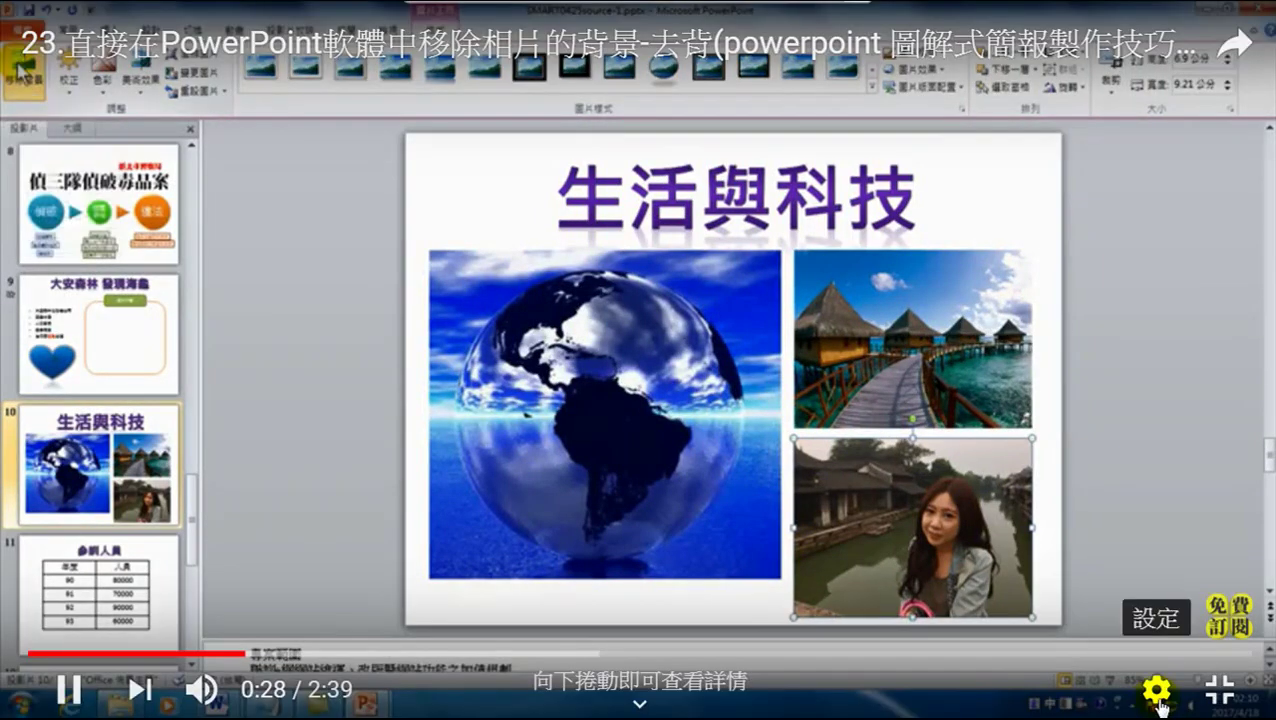
Set tutorial 23's playback quality (畫質) to 720p and watch to 1:41
click(1157, 690)
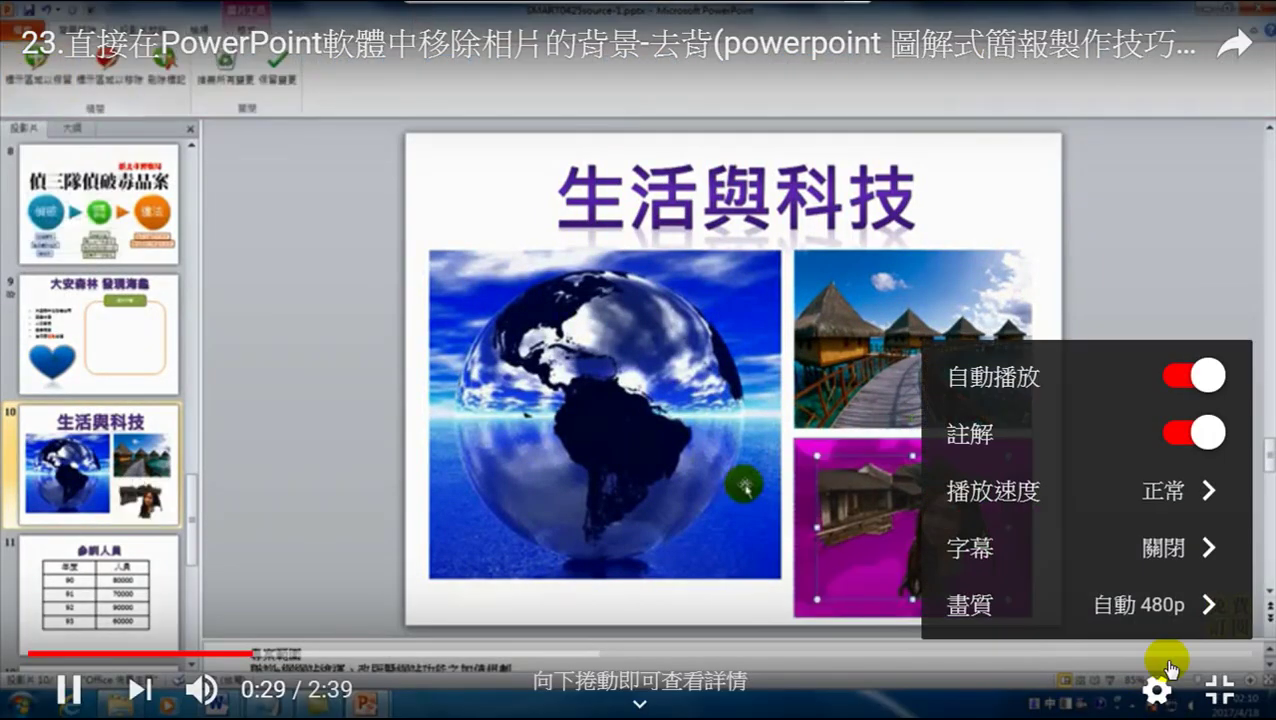
click(1180, 605)
click(1088, 320)
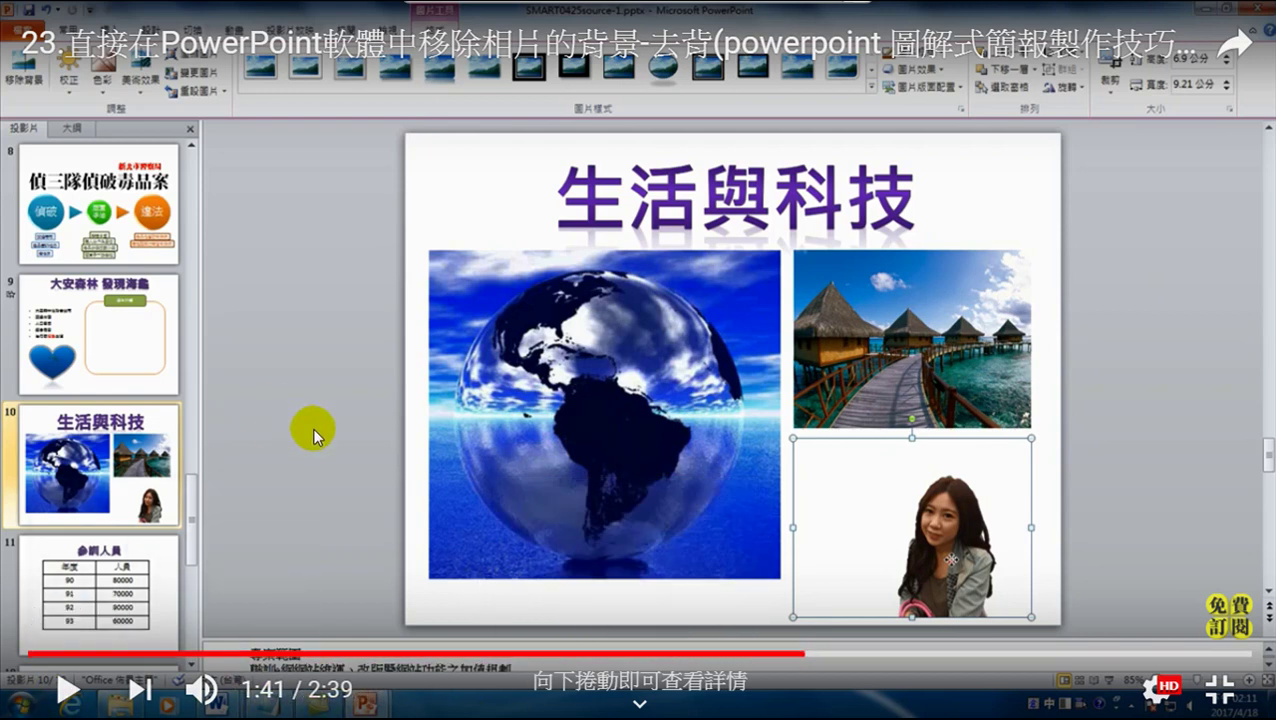
Exit full screen and change the YouTube search to 'powerpoint 影片剪輯'
key(Escape)
drag(457, 119, 623, 116)
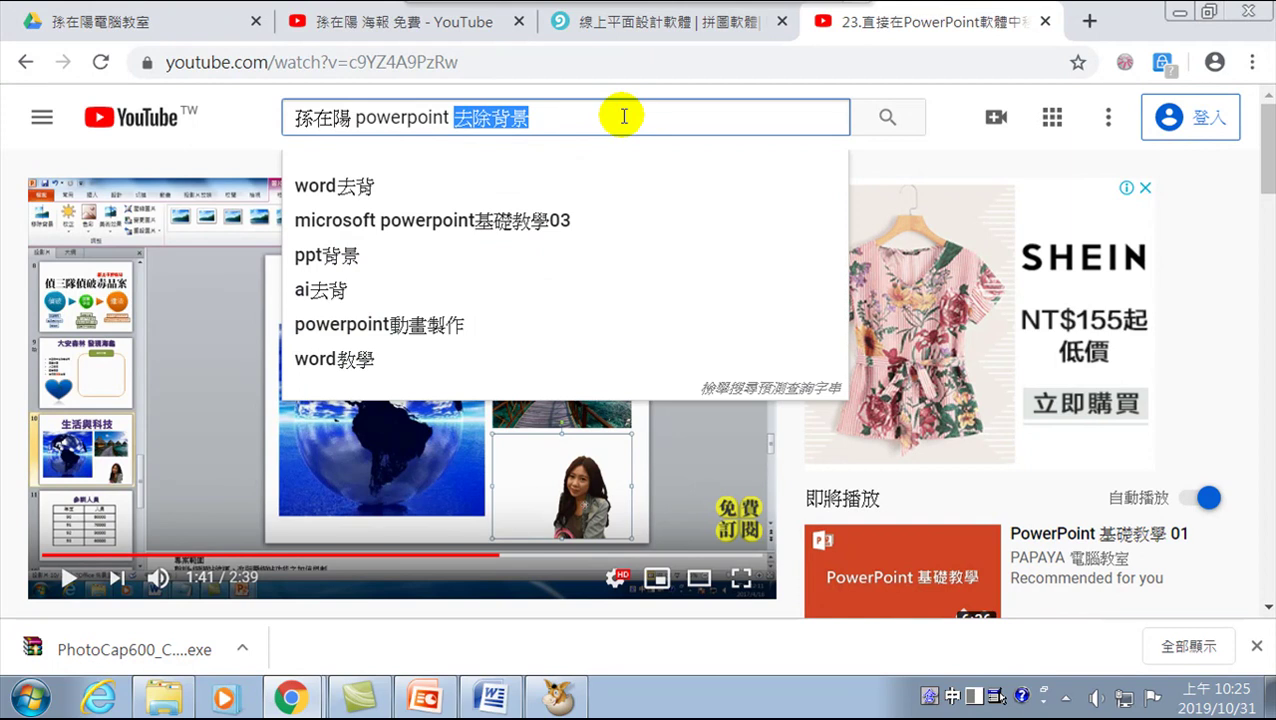
key(BackSpace)
text(影)
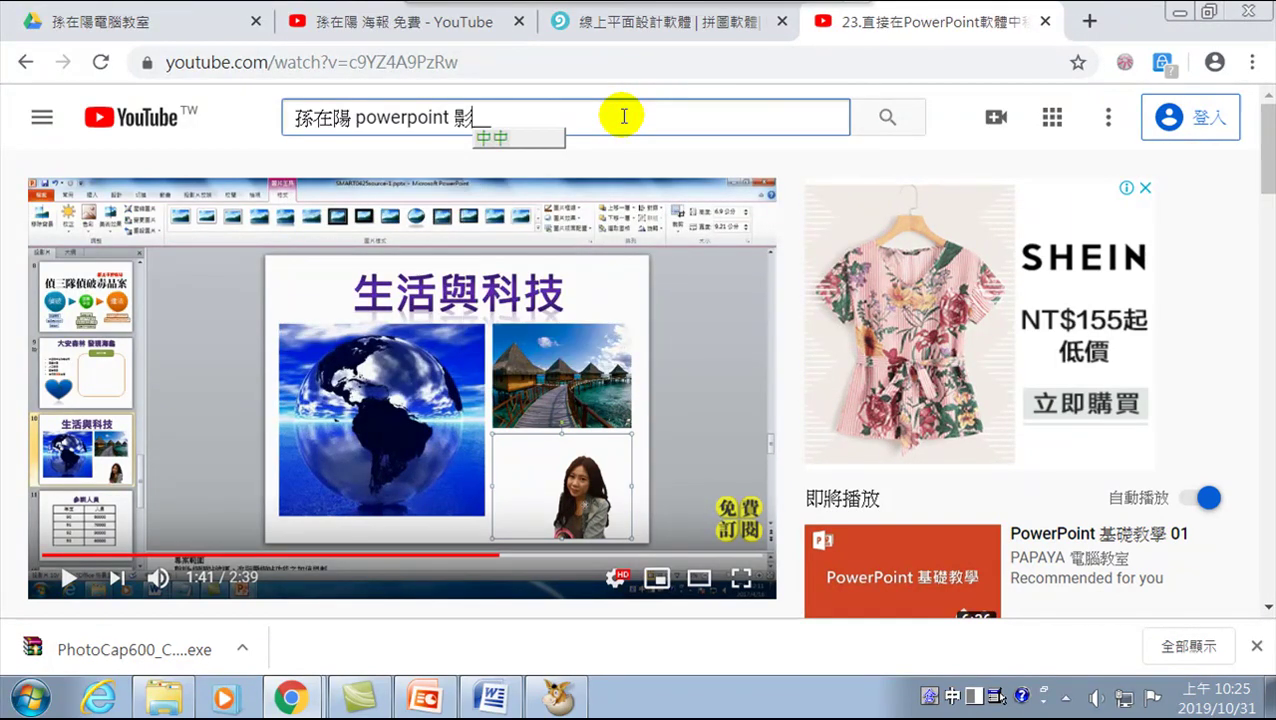
text(片剪輯)
key(Return)
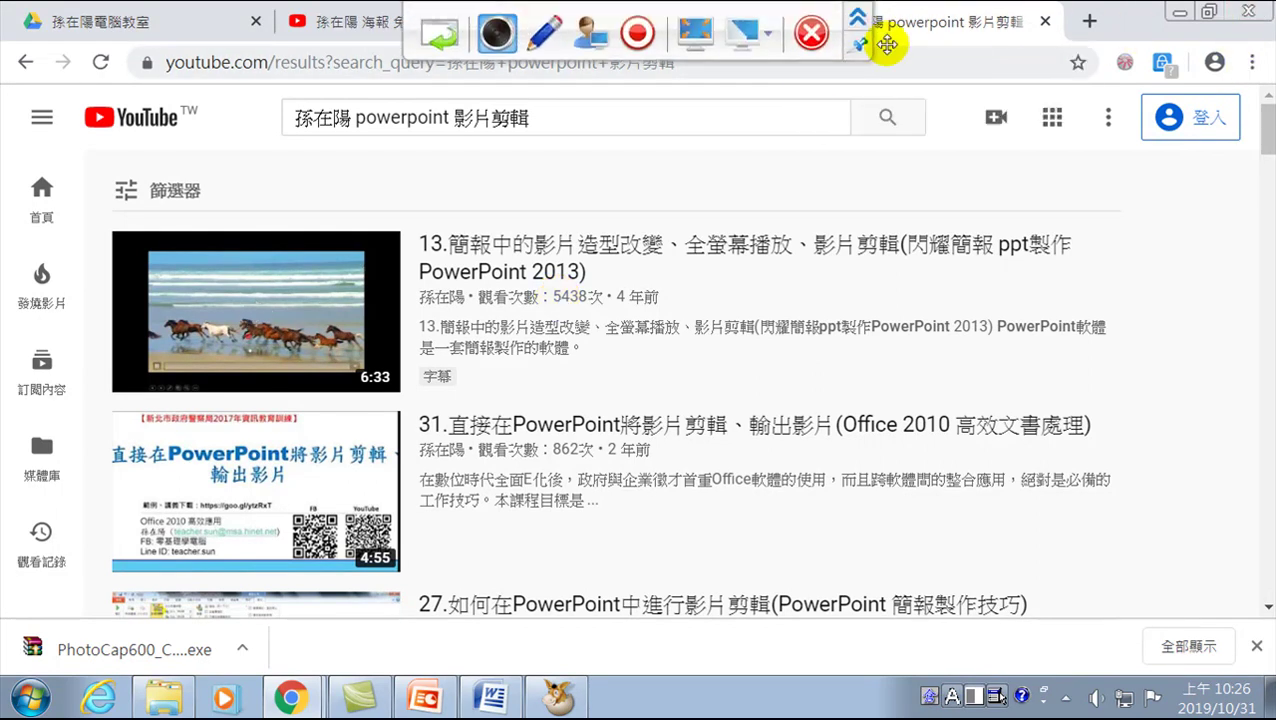
mouse_move(637, 30)
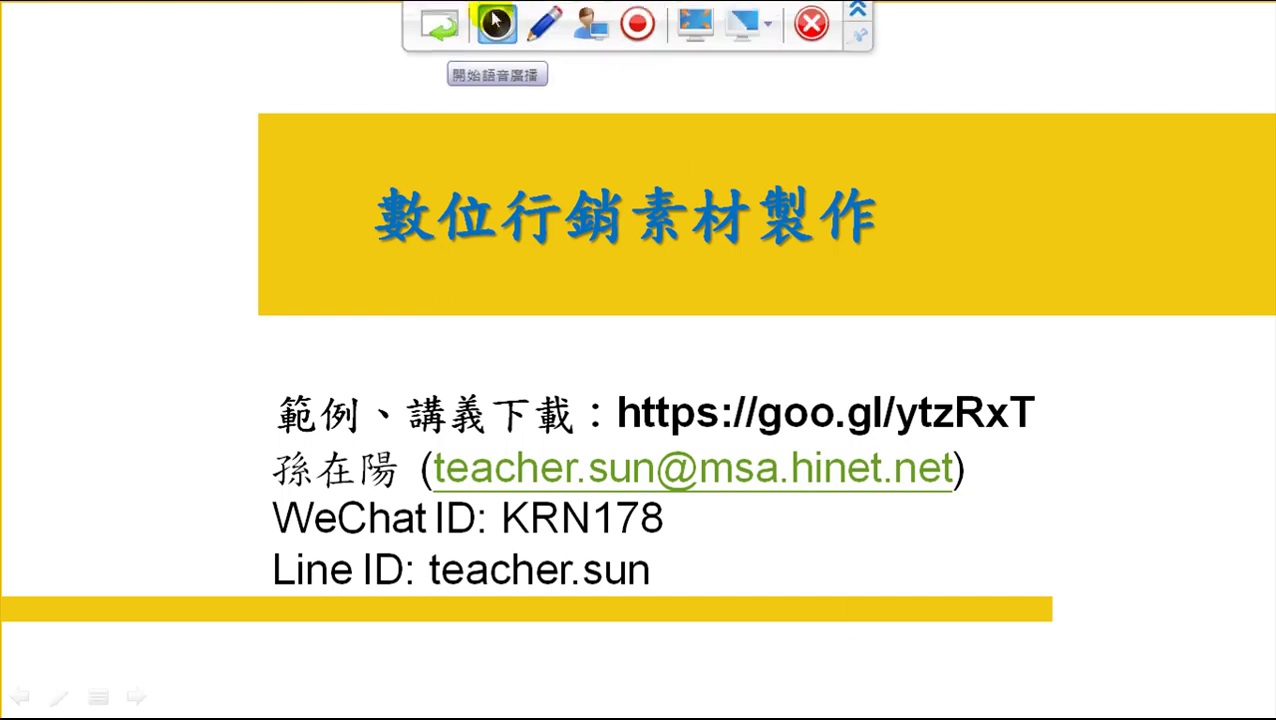
mouse_move(494, 36)
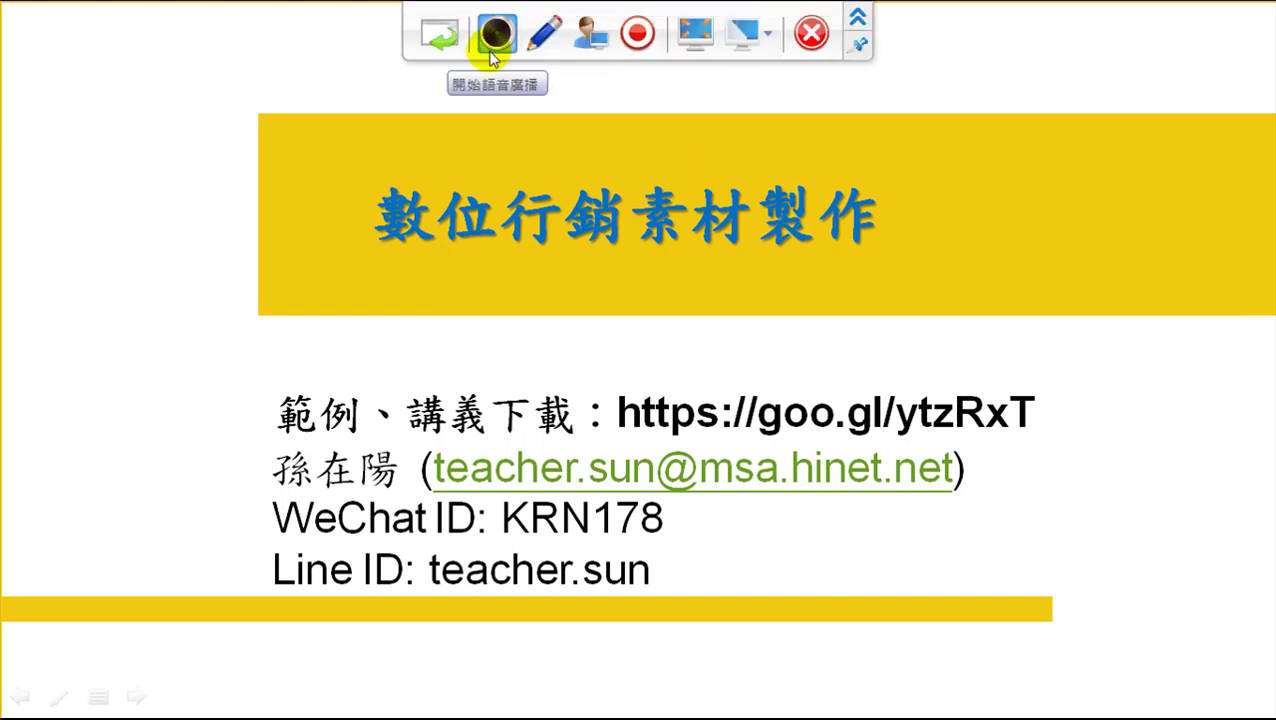
Start the live voice broadcast, end the slideshow, and switch to PhotoCap
click(495, 40)
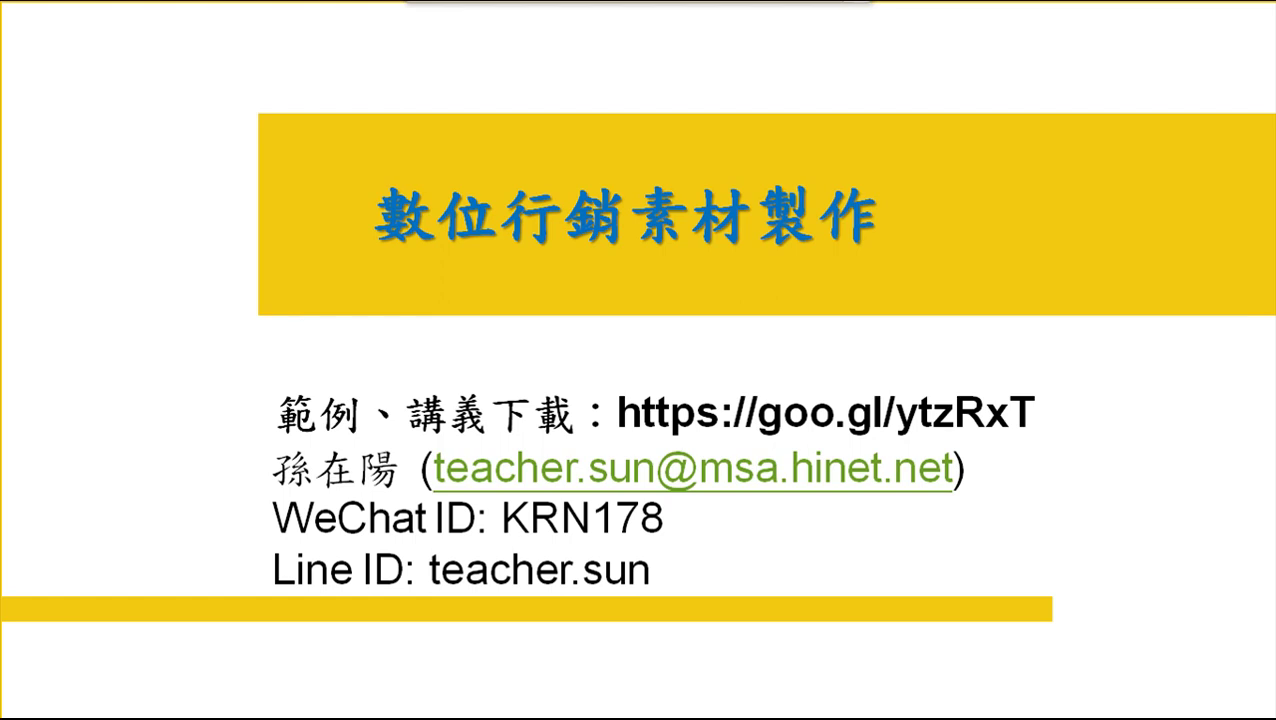
key(Escape)
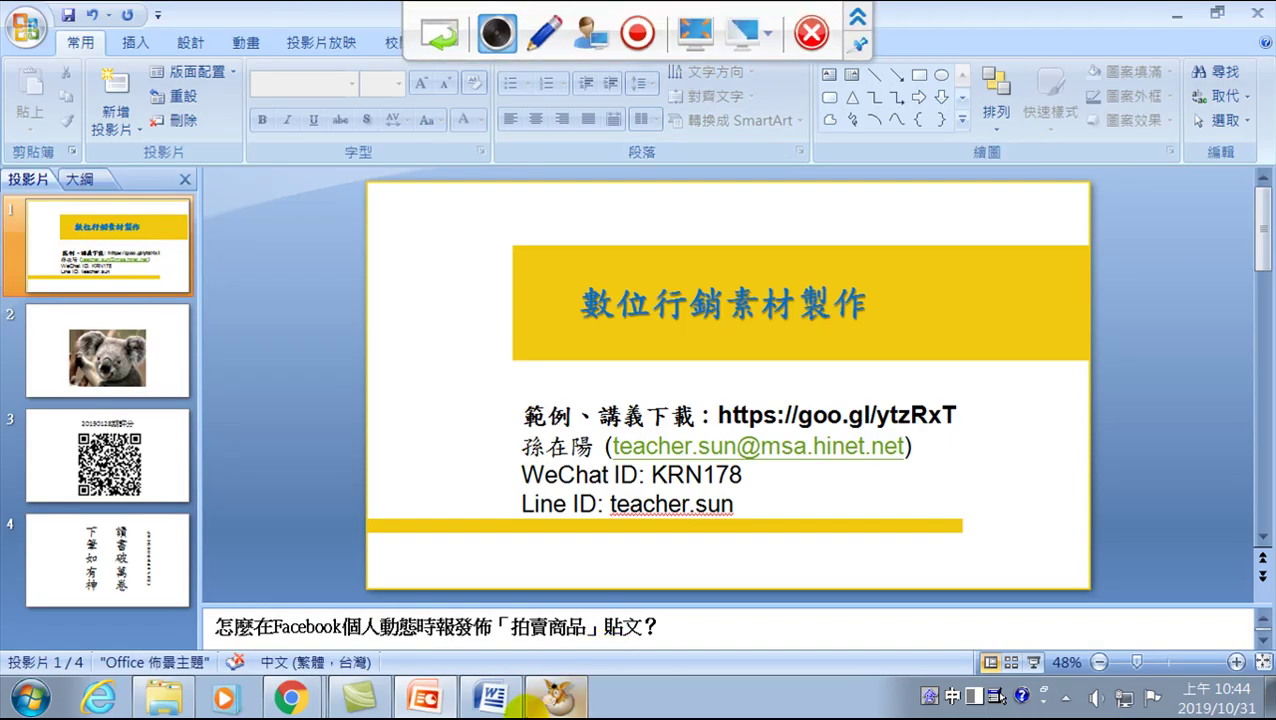
click(557, 697)
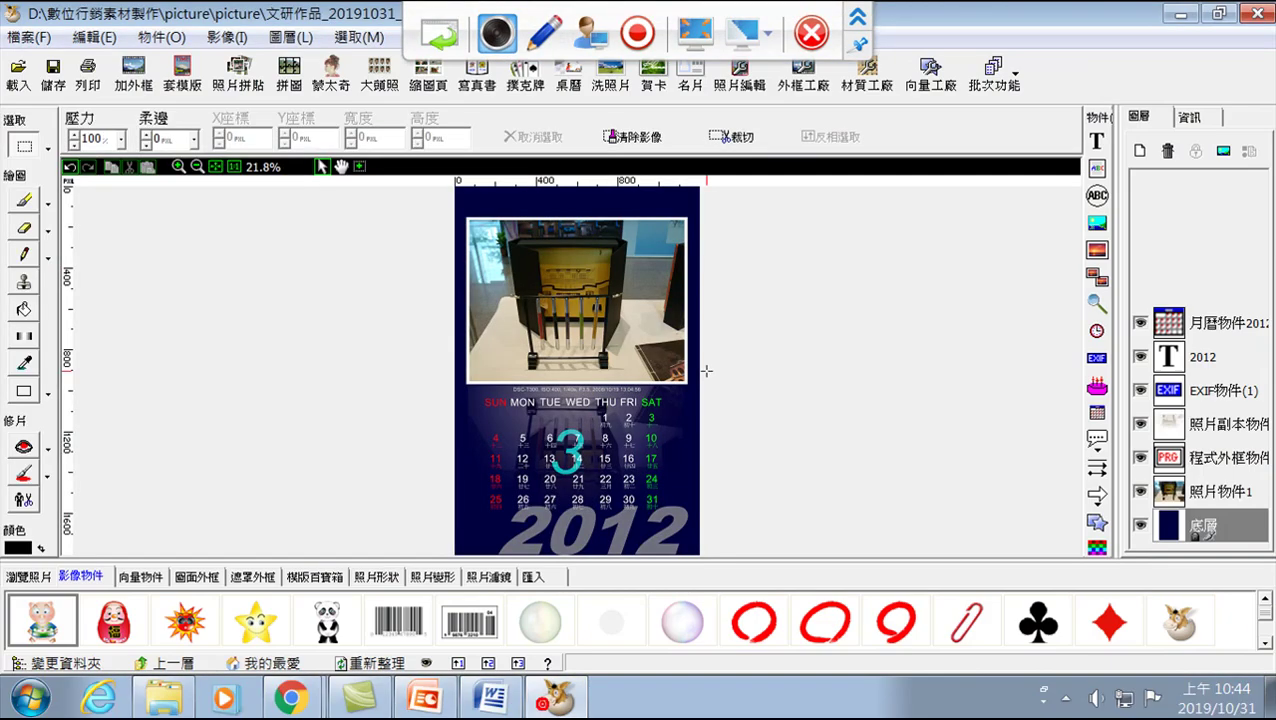
Load 花 (3).JPG via 載入影像, declining to save the current calendar page
click(22, 37)
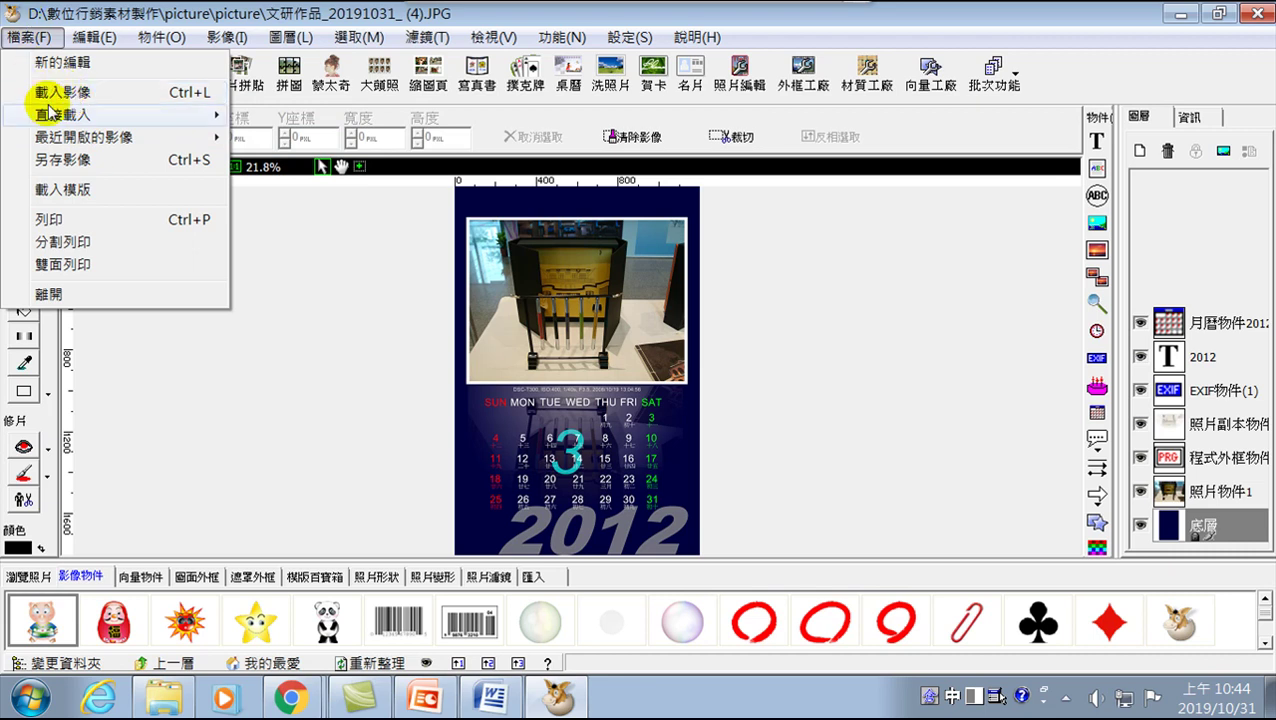
click(56, 92)
click(663, 416)
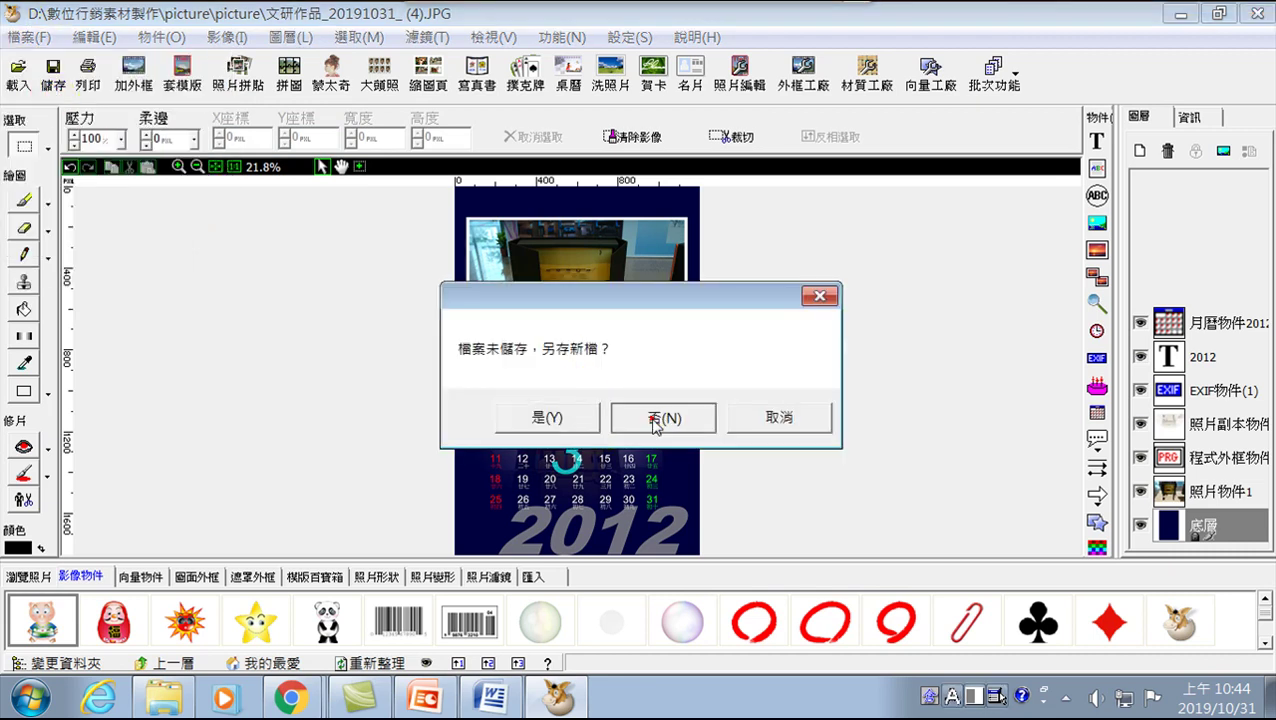
scroll(625, 330, down, 1)
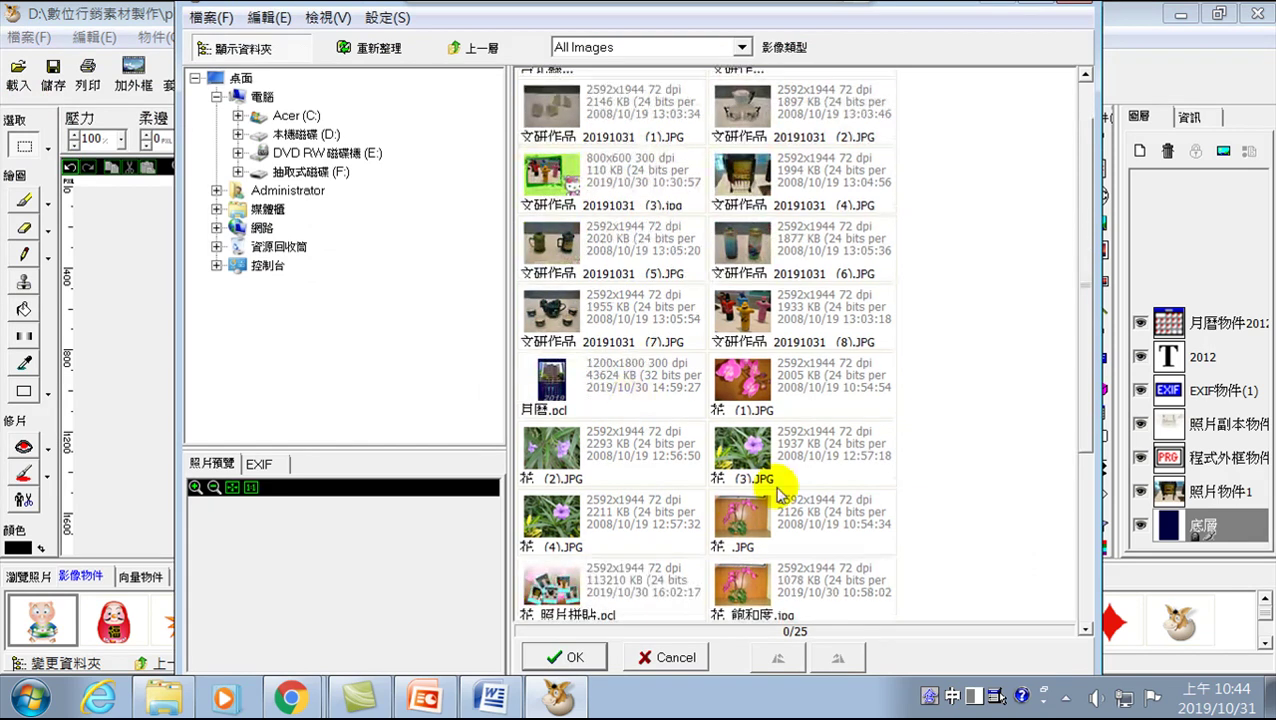
click(758, 452)
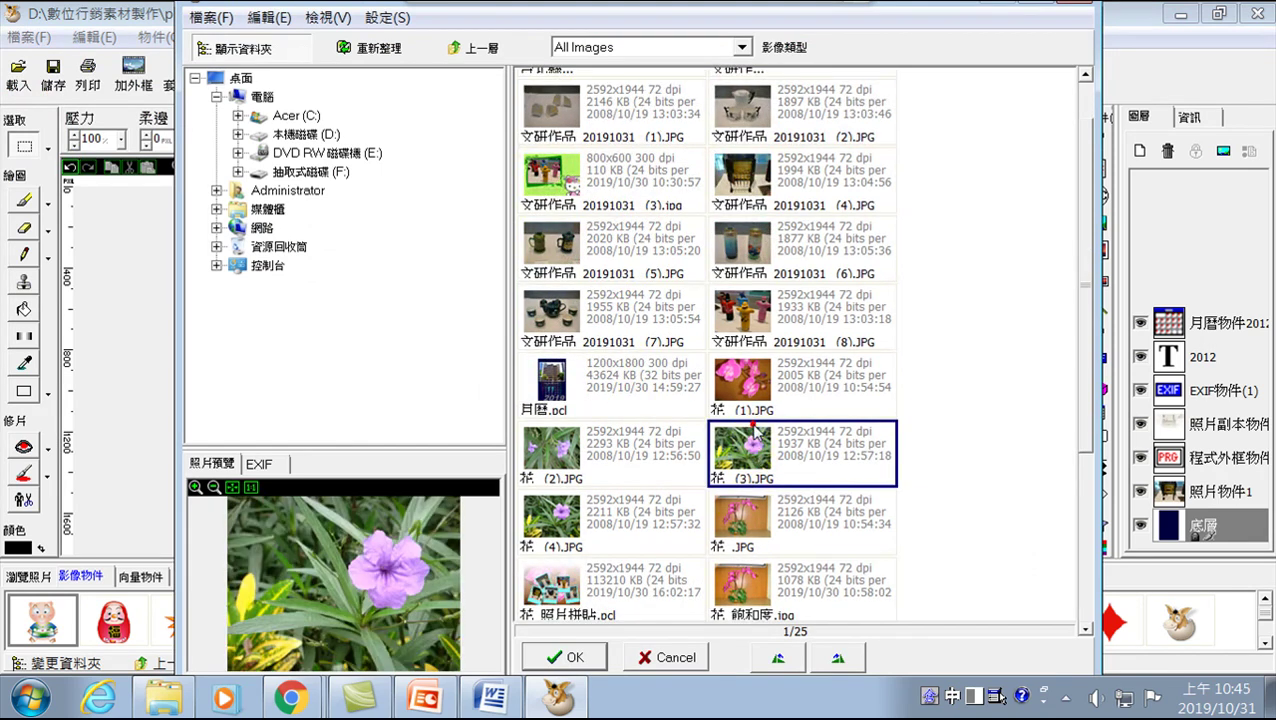
click(572, 657)
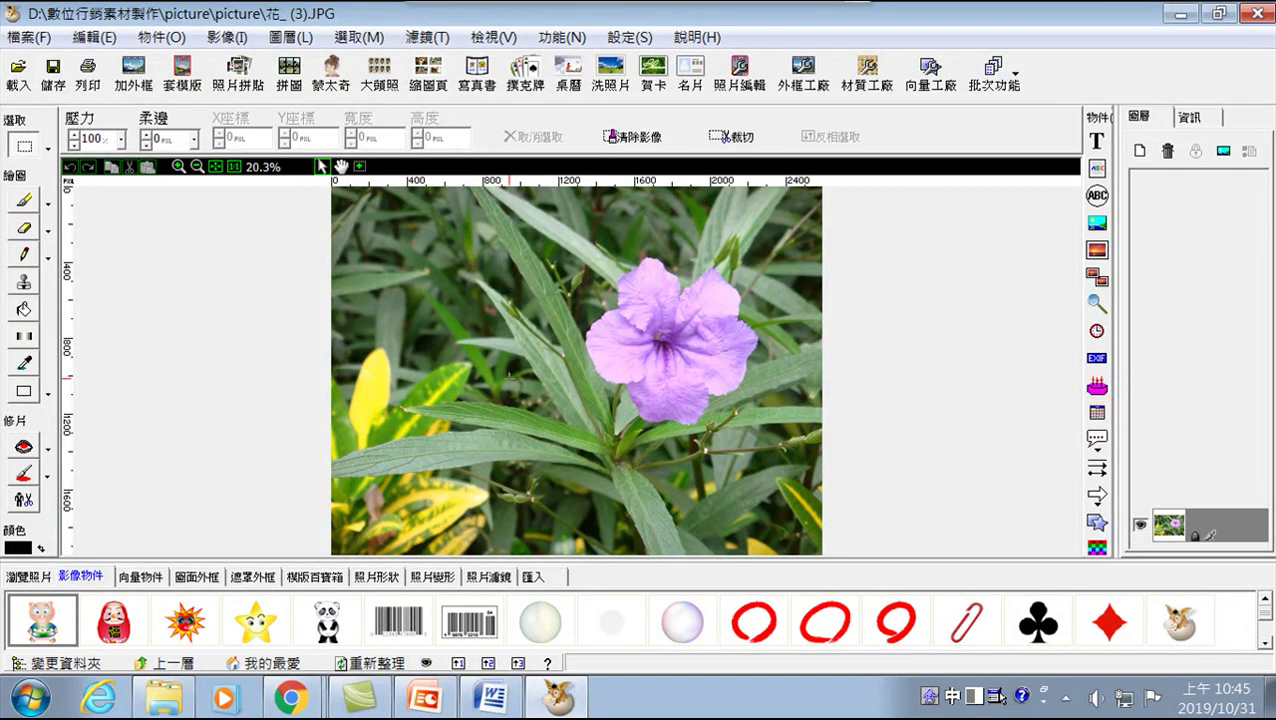
Pick the 2013 Calendar 2 template in 套模版, dismiss the fake virus pop-up, and apply it
click(183, 70)
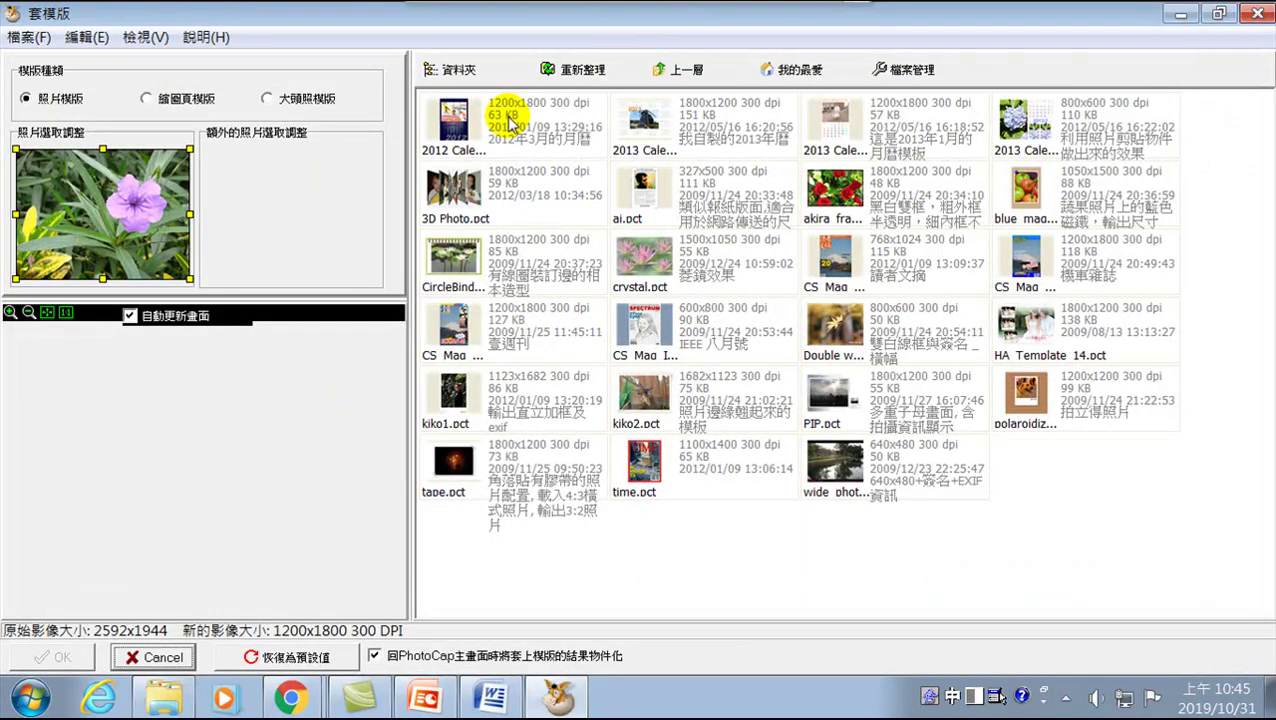
click(898, 118)
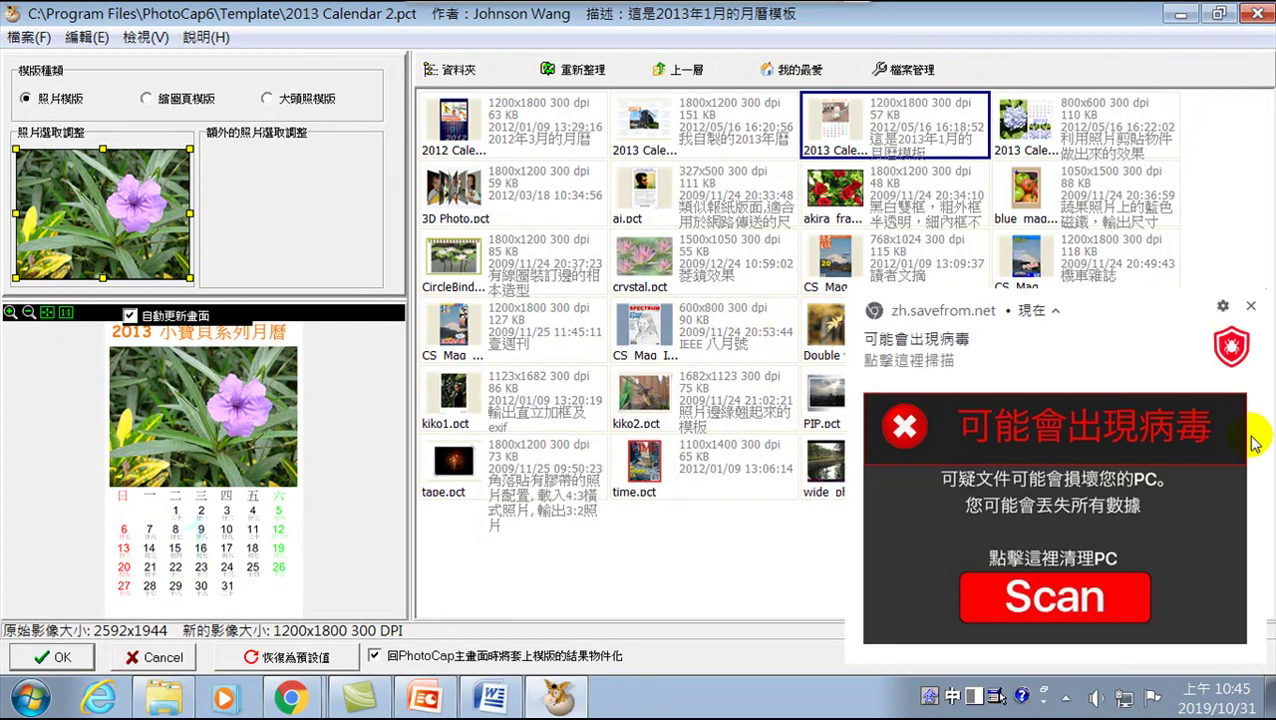
click(1252, 307)
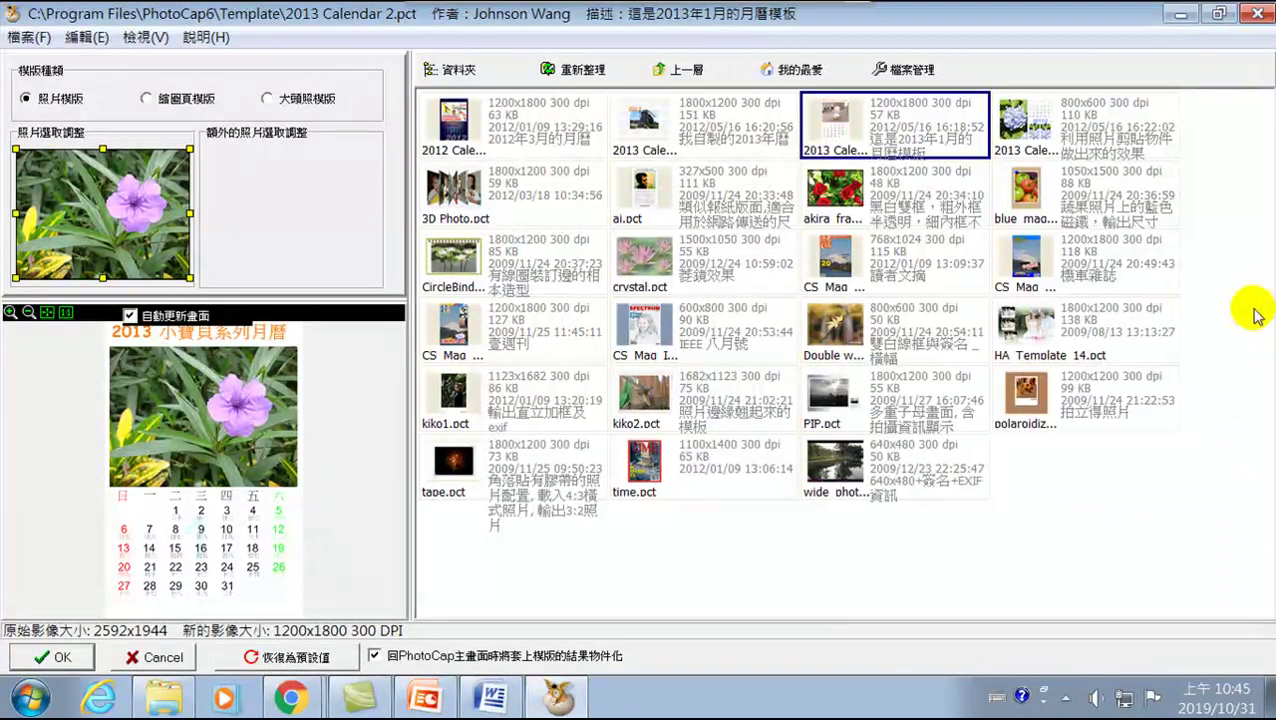
click(55, 657)
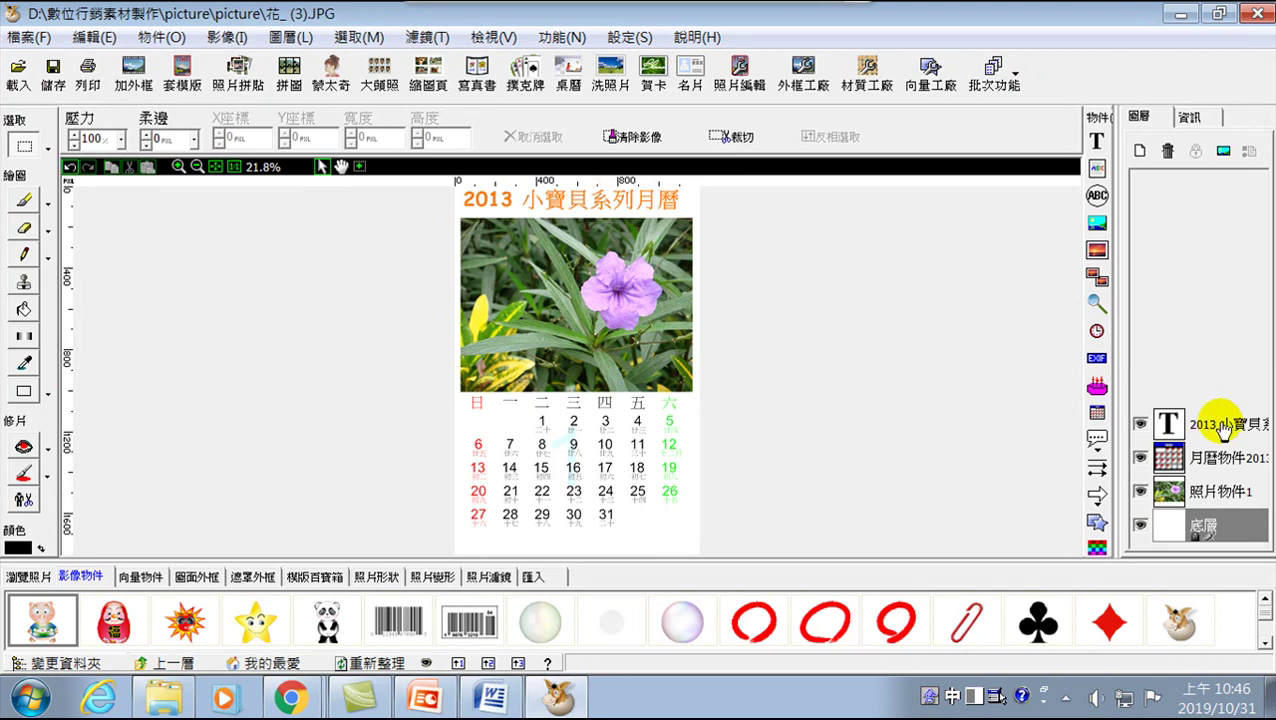
Set the calendar object's grid to year 2019, month 11 (November 2019)
click(1224, 462)
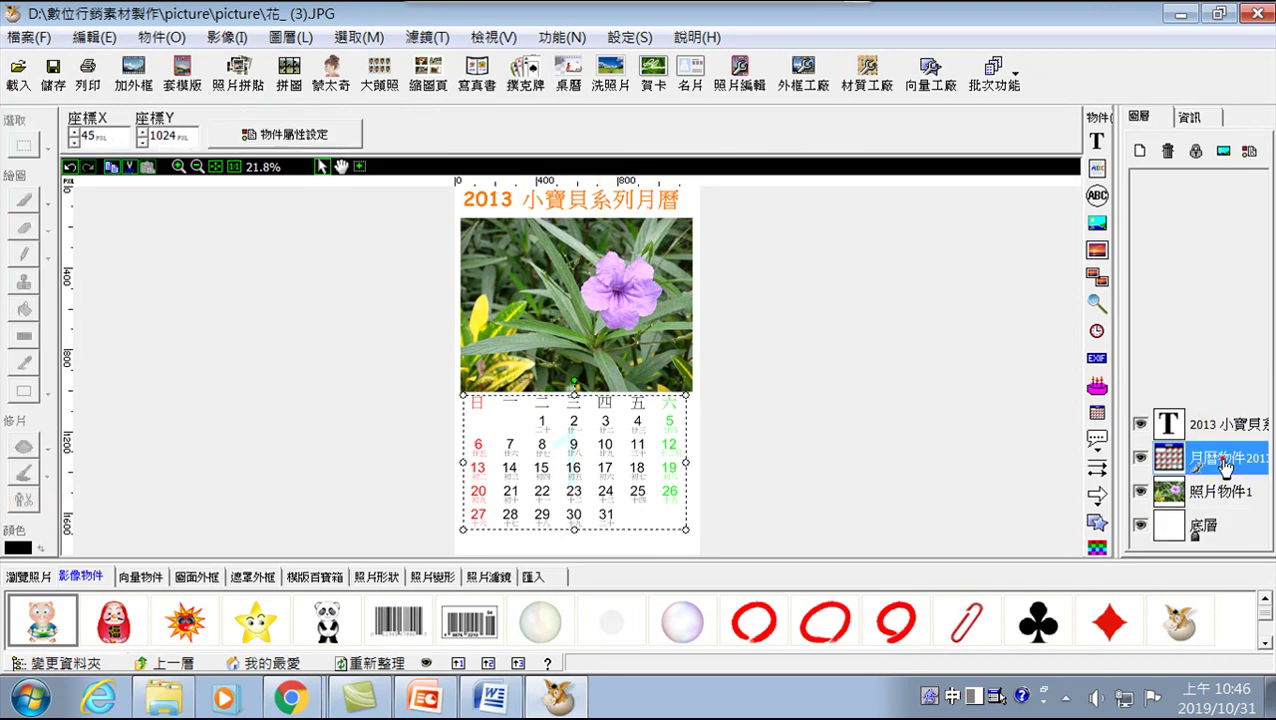
double_click(1226, 462)
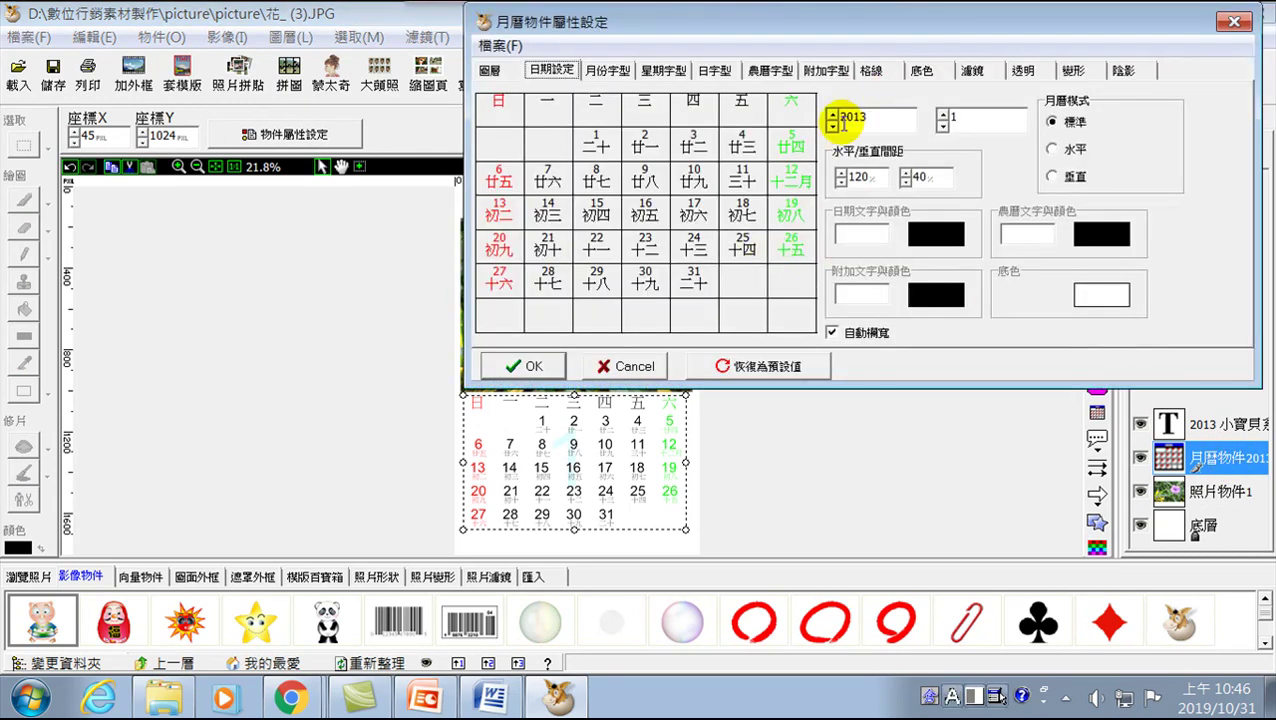
click(831, 114)
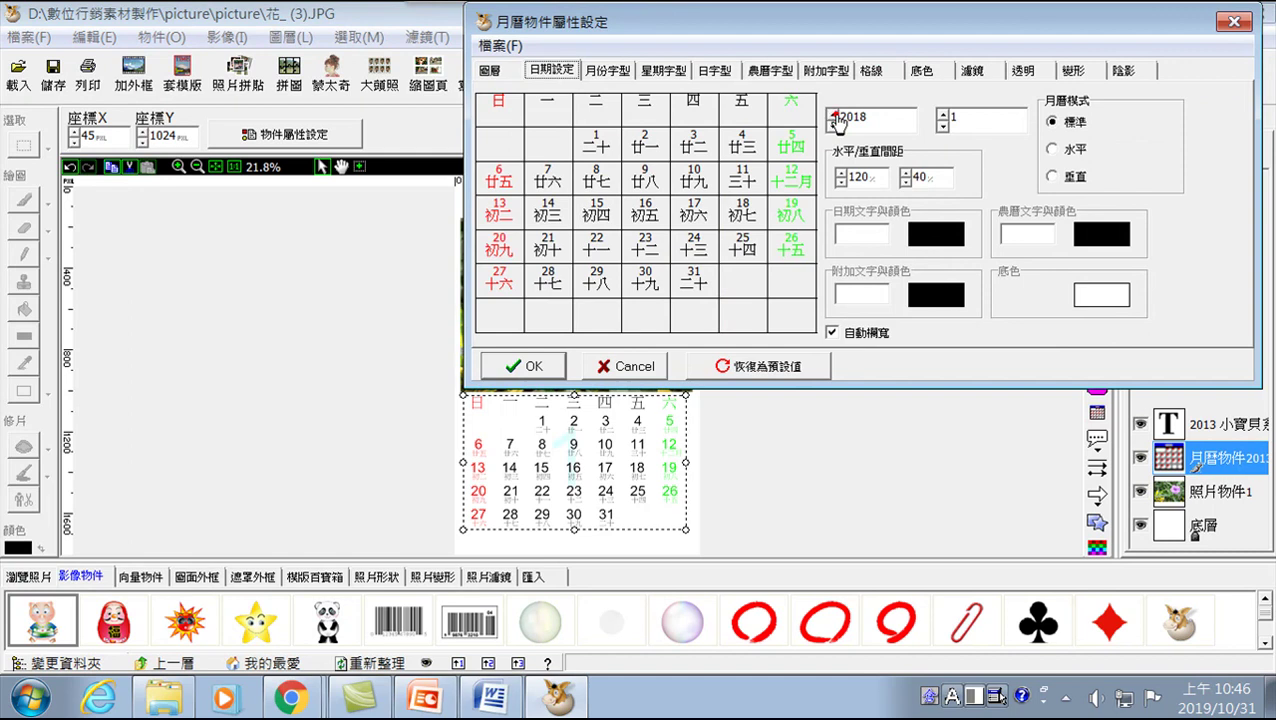
click(943, 127)
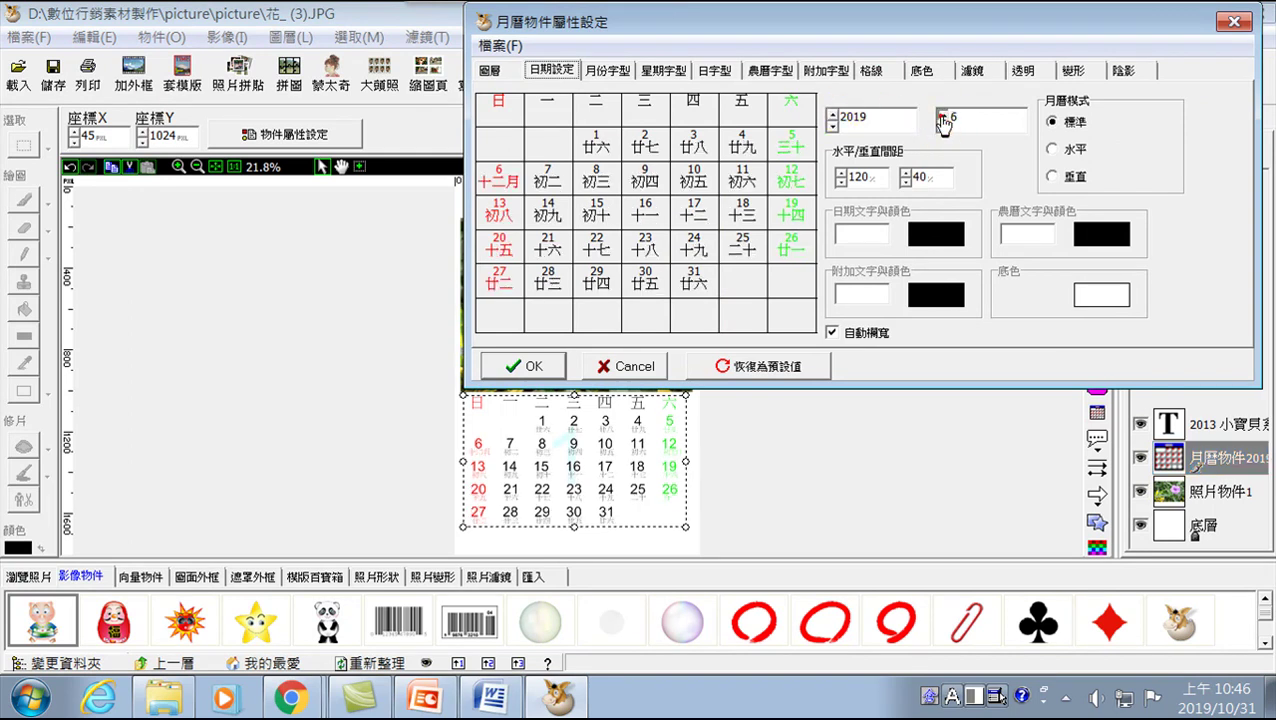
click(942, 112)
click(840, 122)
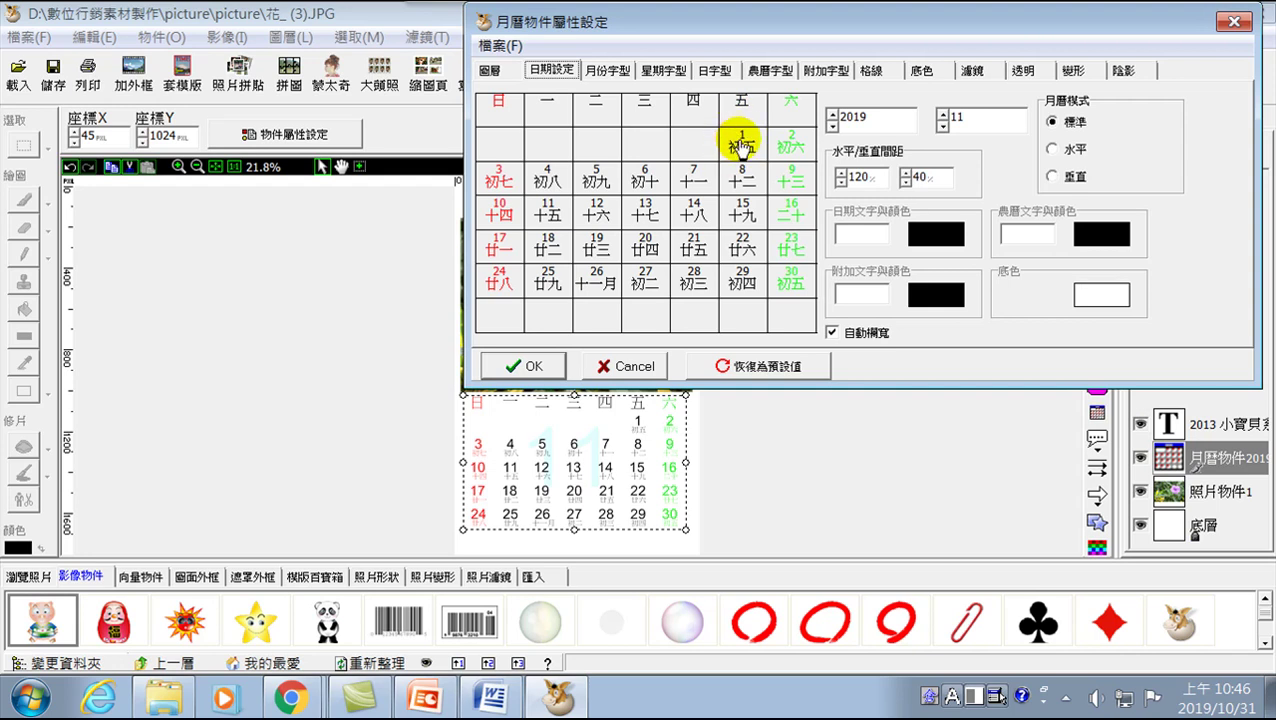
click(540, 365)
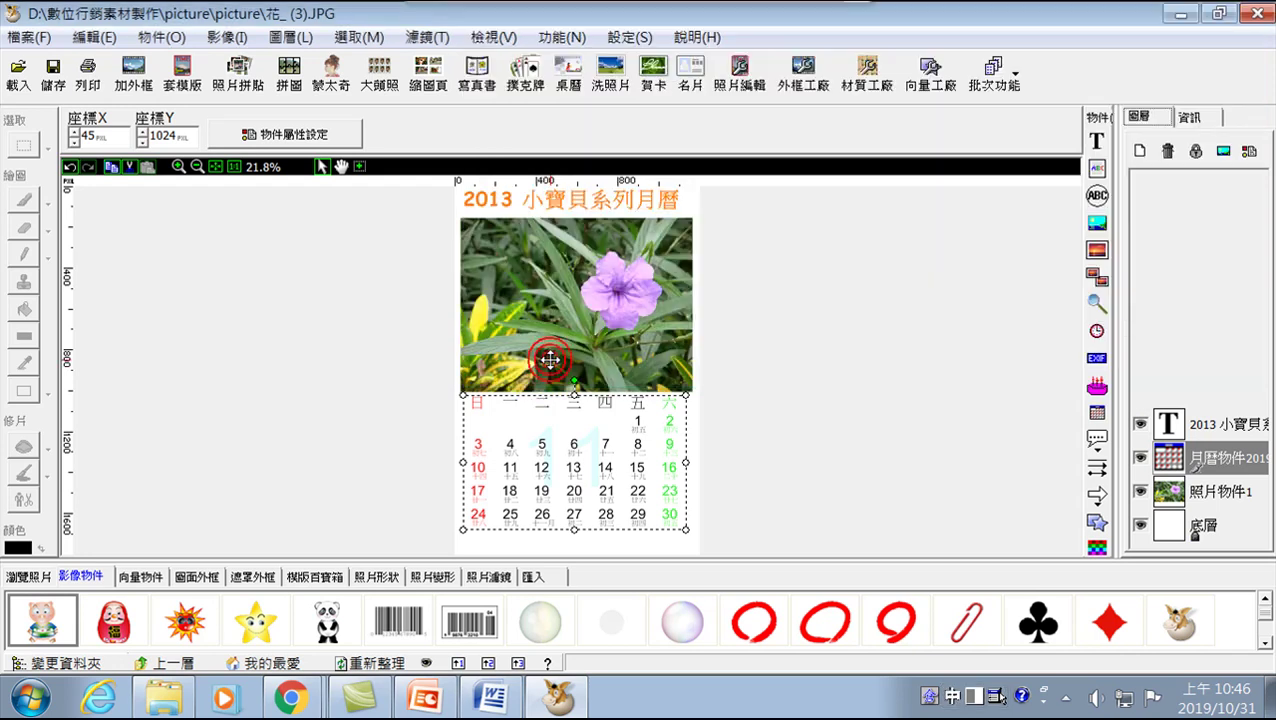
Change the calendar title's year from 2013 to 2019, reading '2019小寶貝系列月曆'
click(1210, 427)
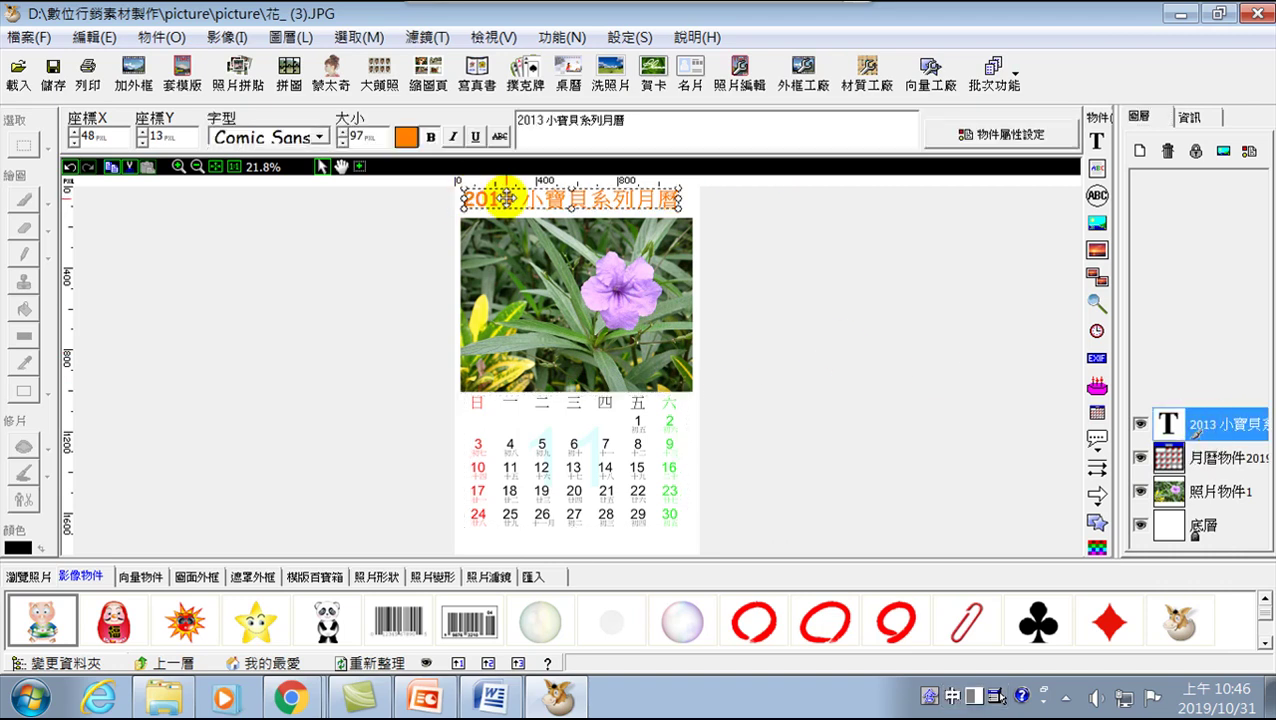
click(538, 120)
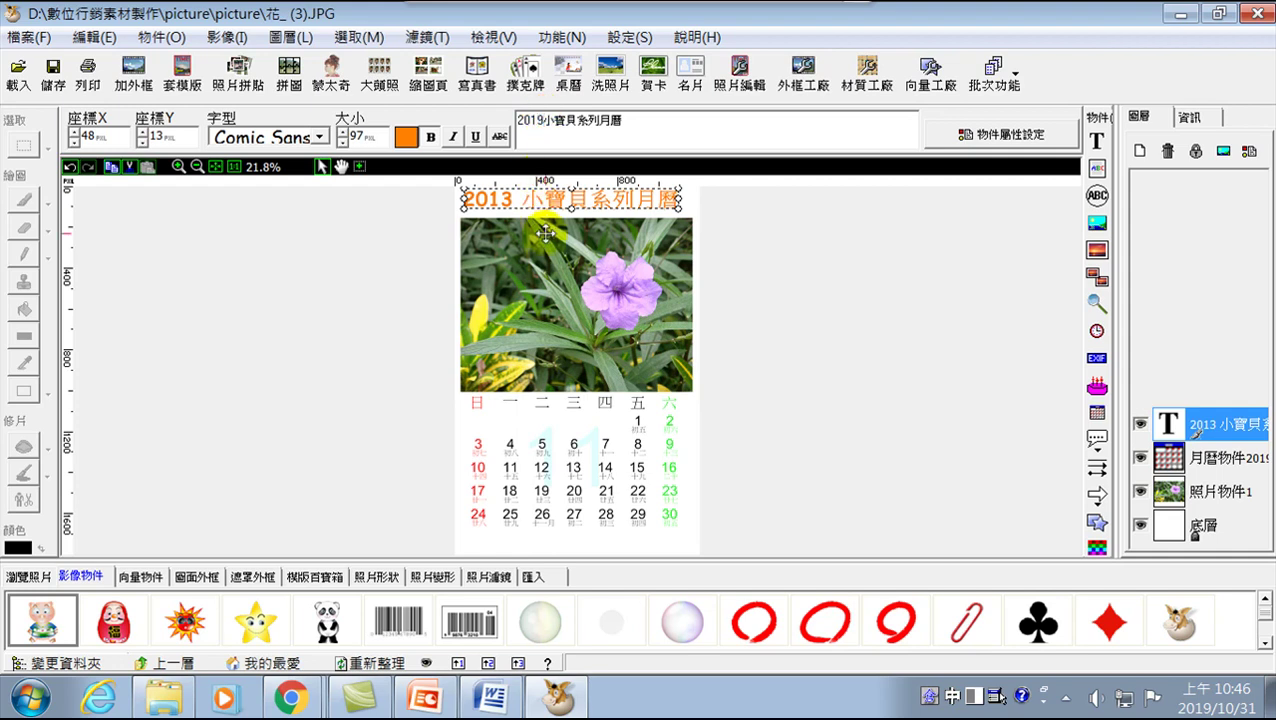
click(590, 120)
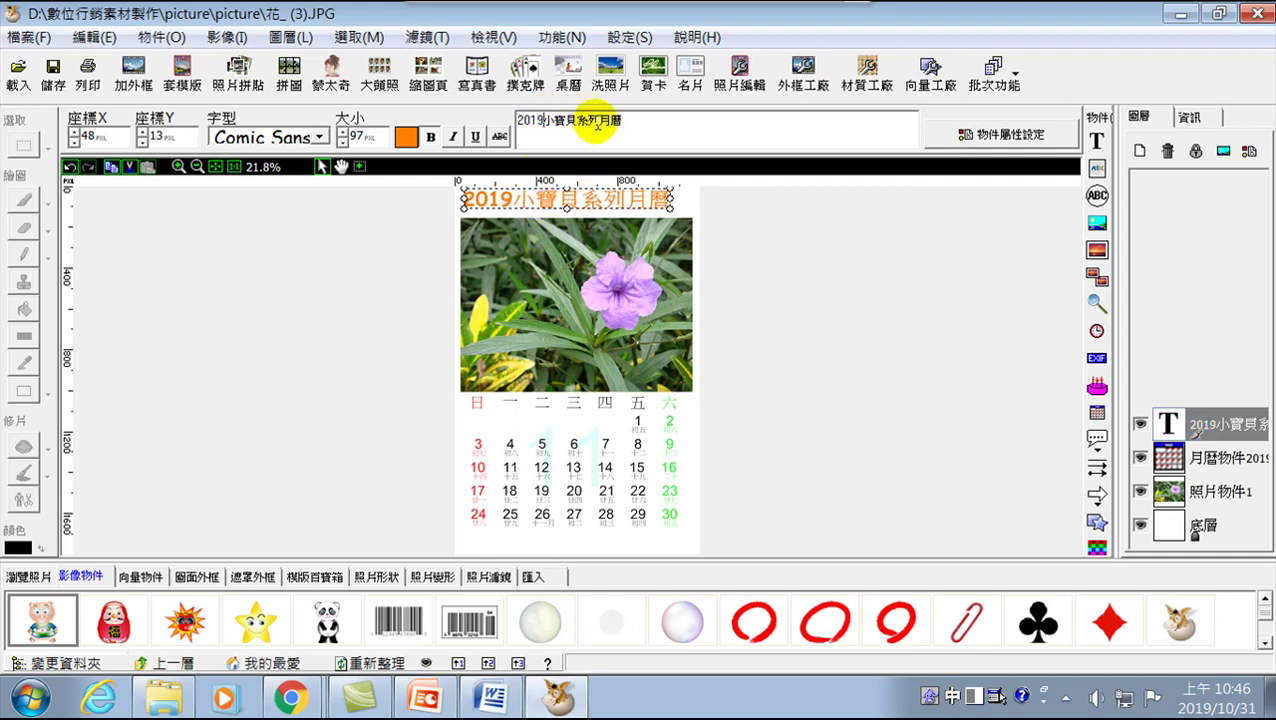
click(828, 350)
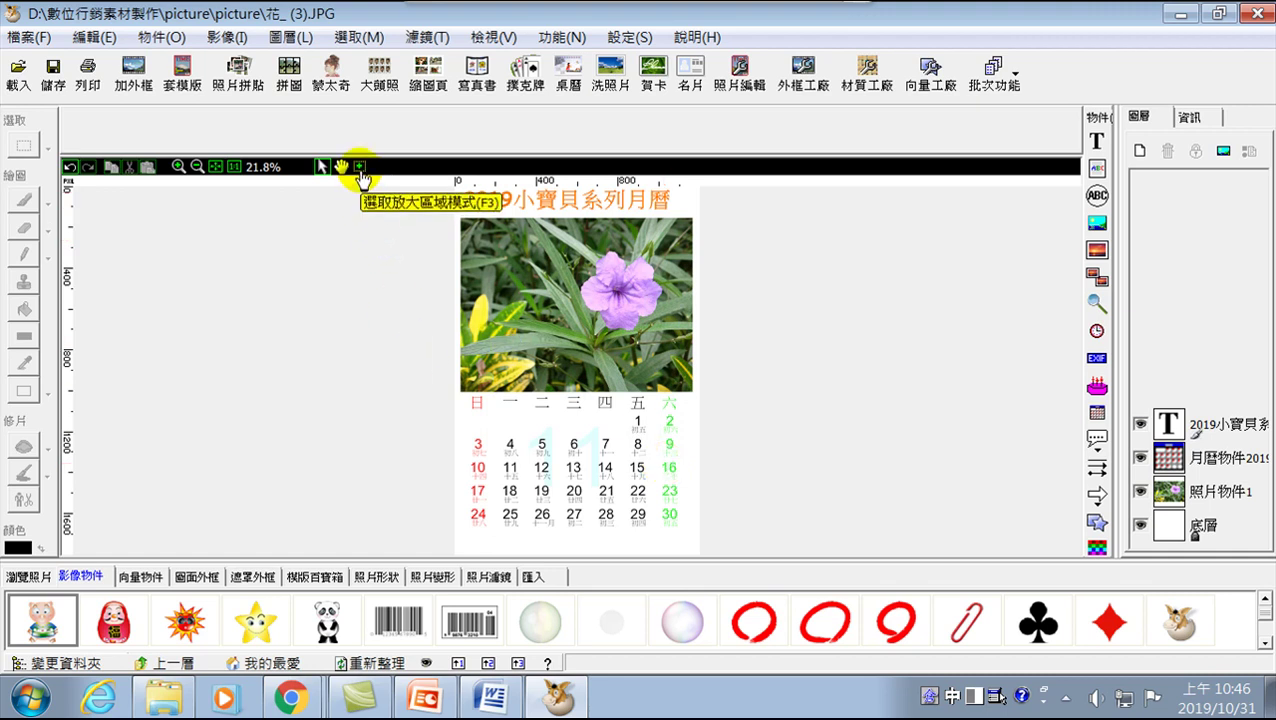
click(572, 70)
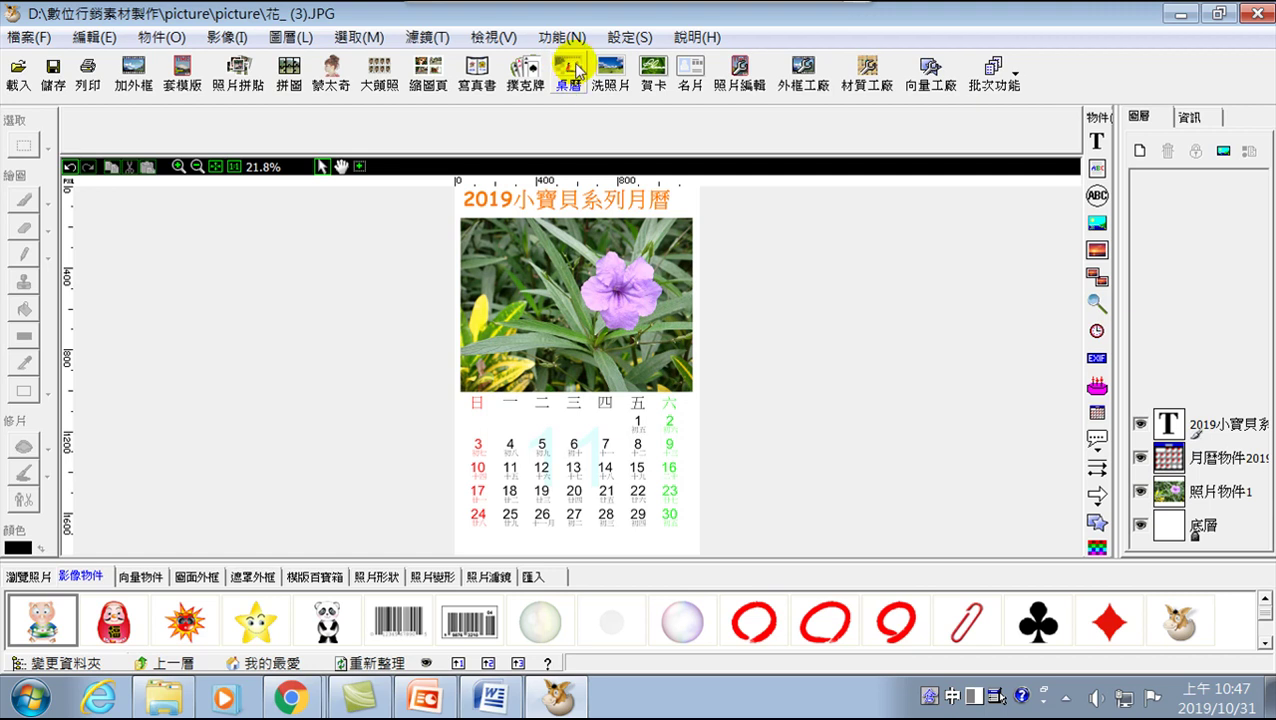
Open 財政部20191030-裁切.jpg, discarding the unsaved calendar page
click(35, 40)
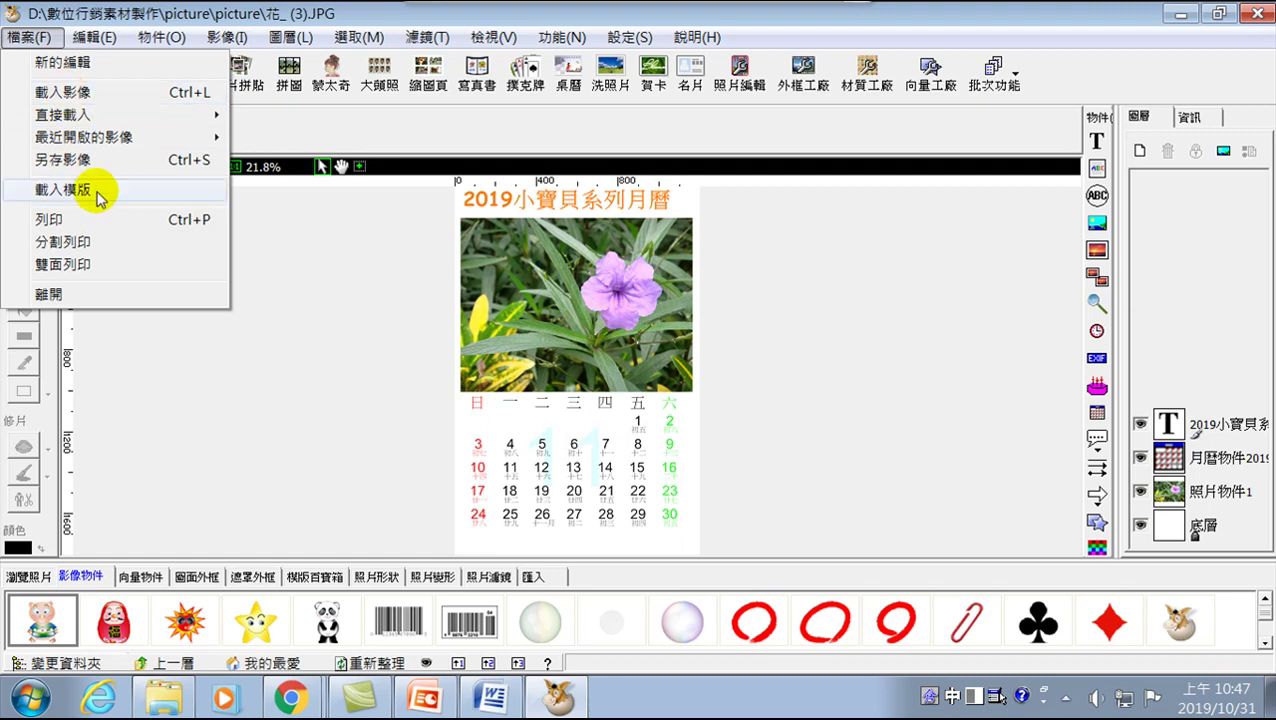
click(62, 91)
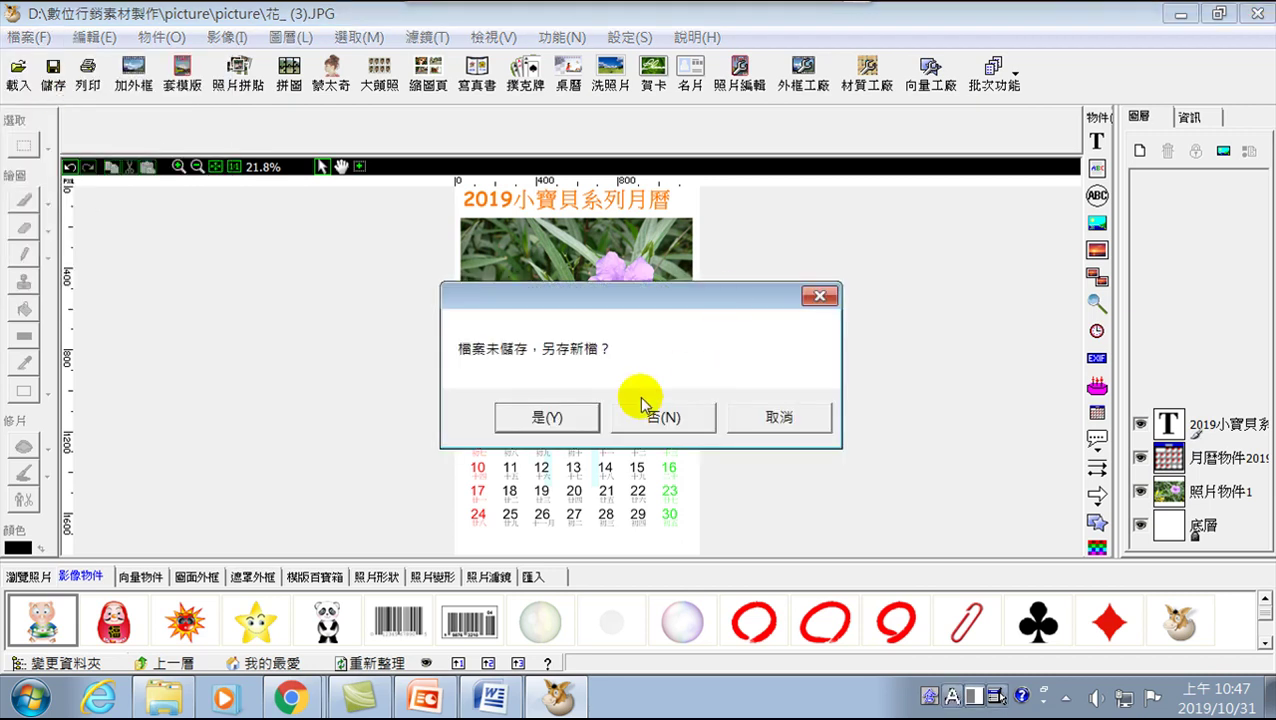
click(664, 418)
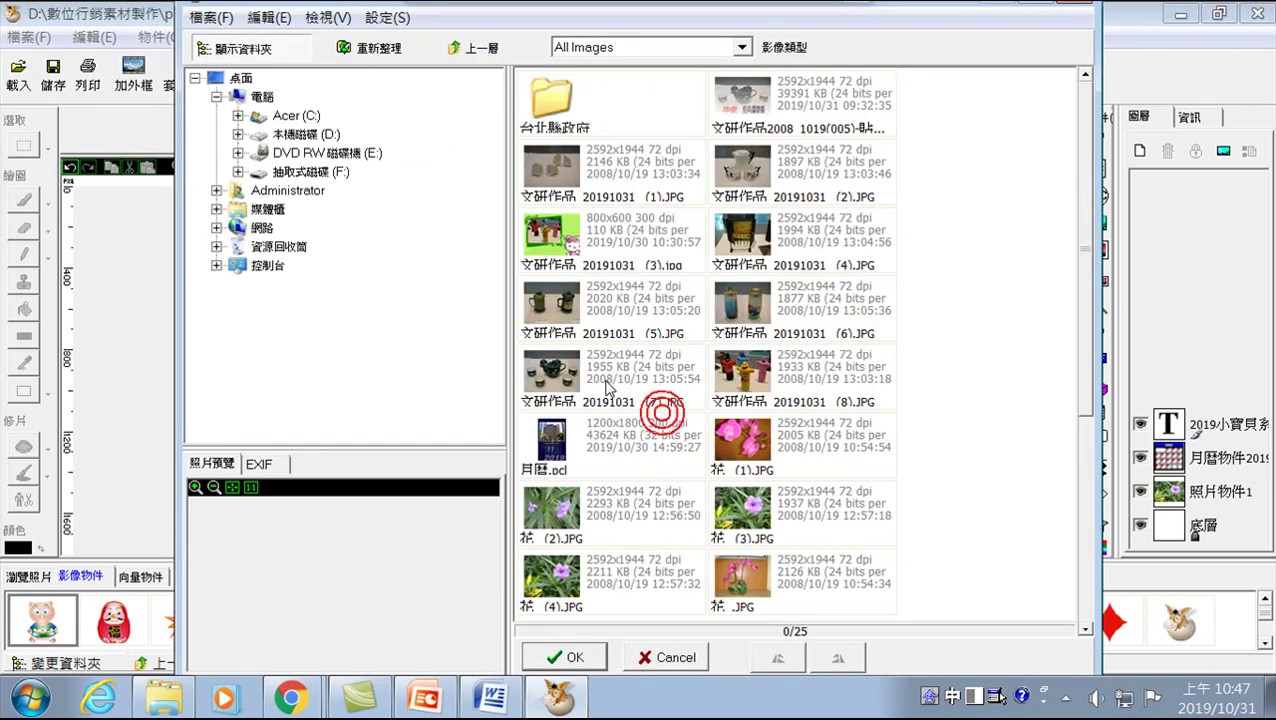
scroll(632, 413, down, 2)
scroll(703, 459, down, 3)
scroll(703, 470, down, 2)
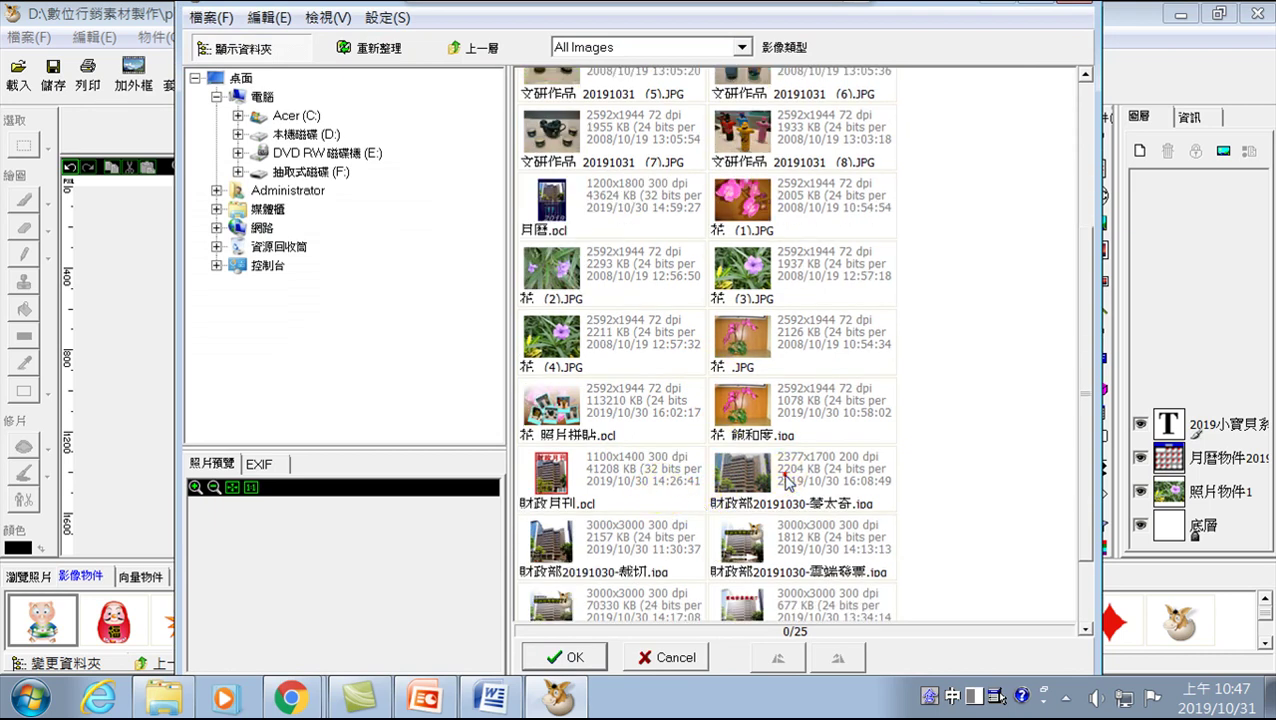
click(785, 482)
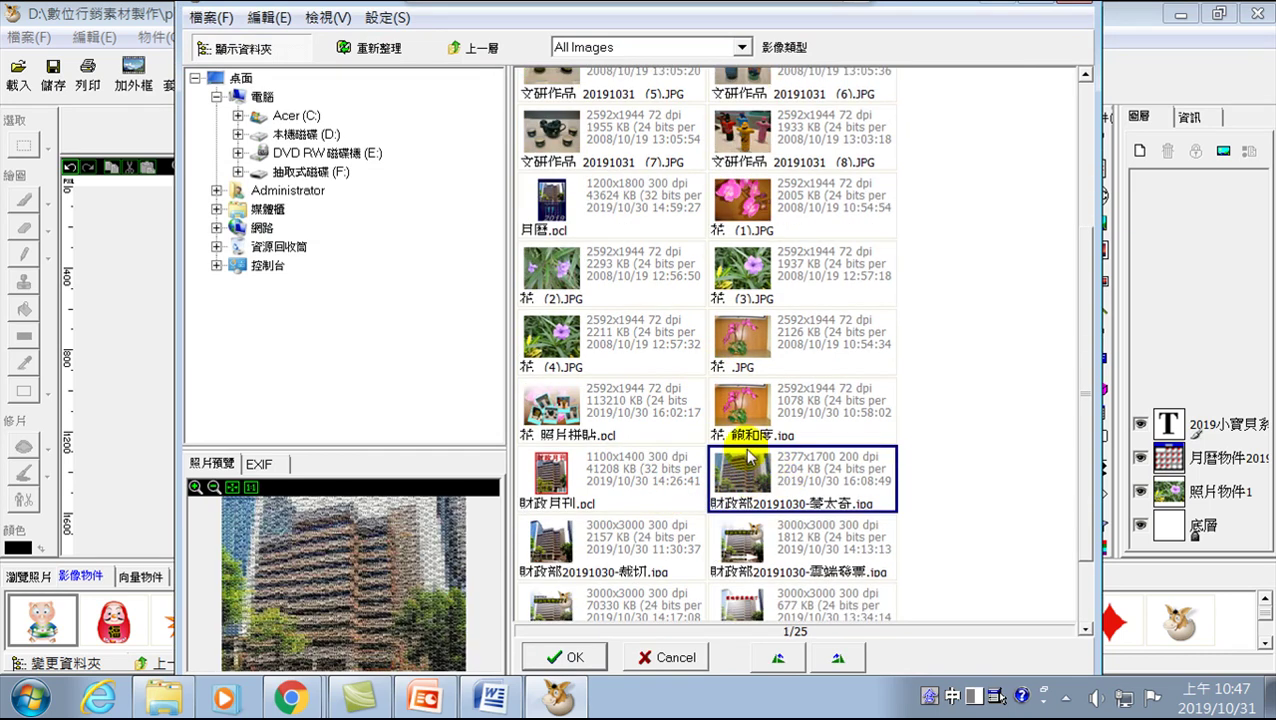
scroll(752, 484, down, 2)
click(642, 452)
click(567, 657)
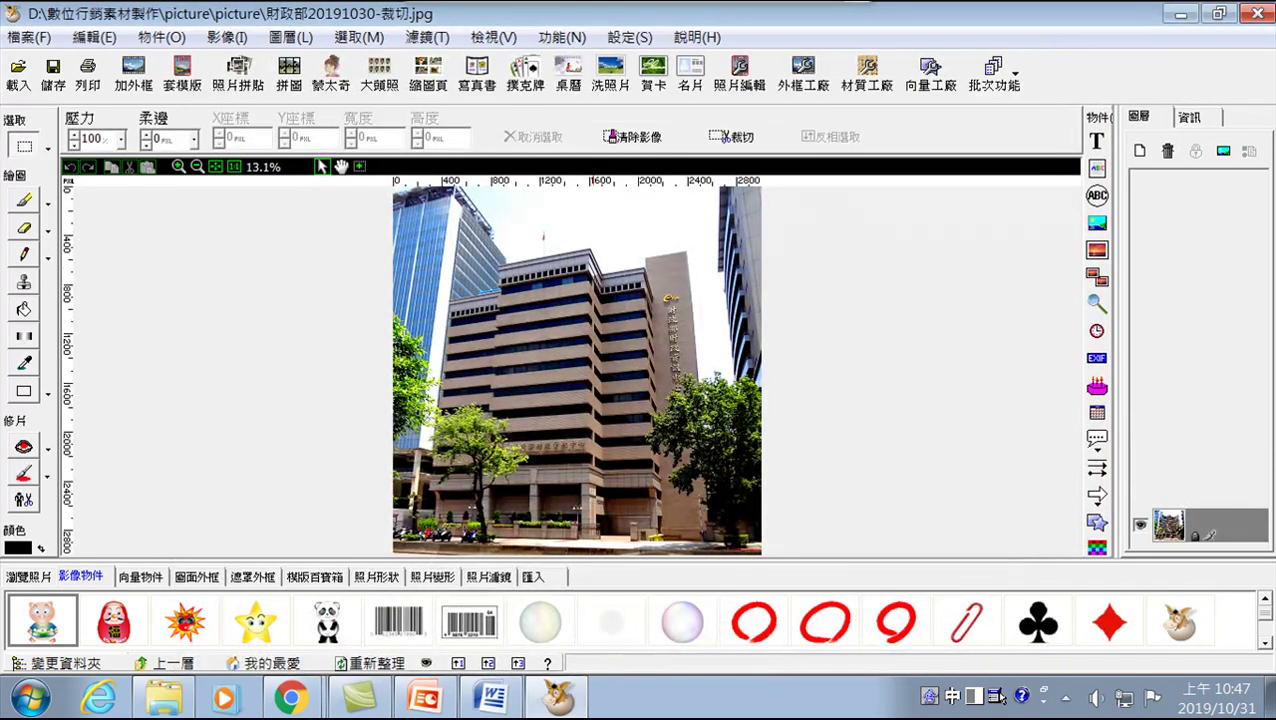
Create a new desk calendar from Calendar 2013.plt after comparing it with Calendar3
click(572, 70)
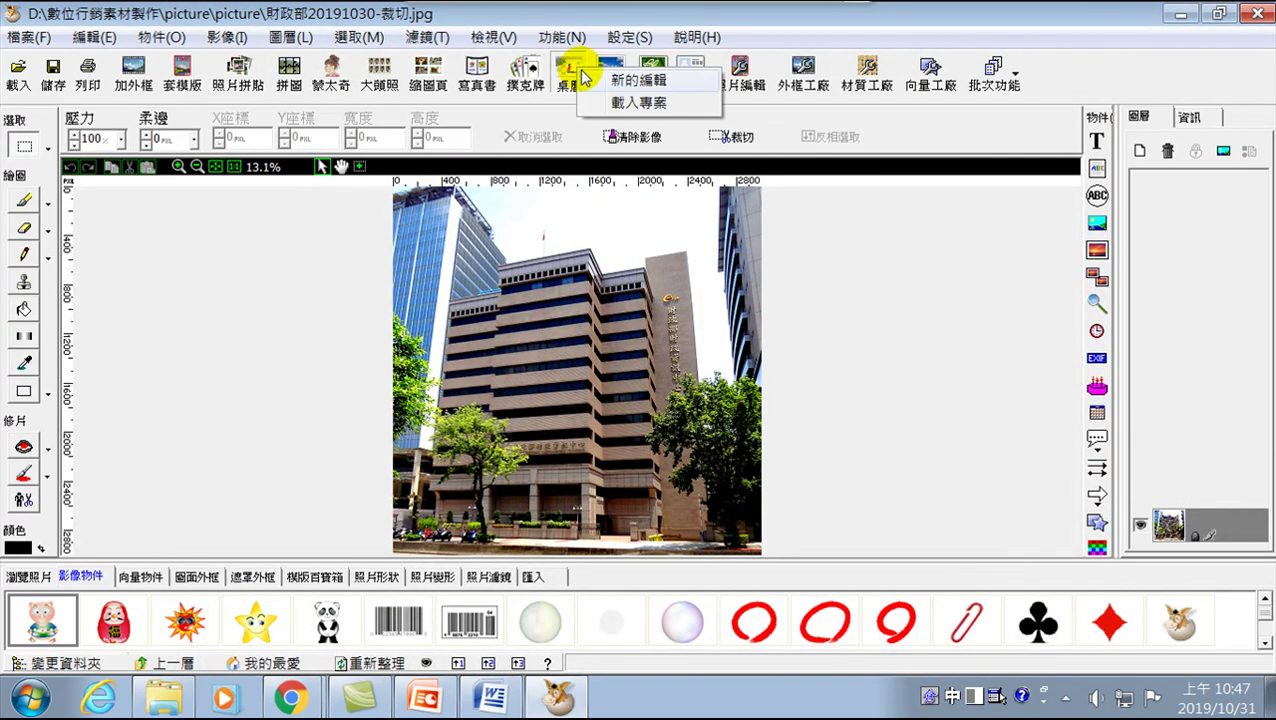
click(639, 79)
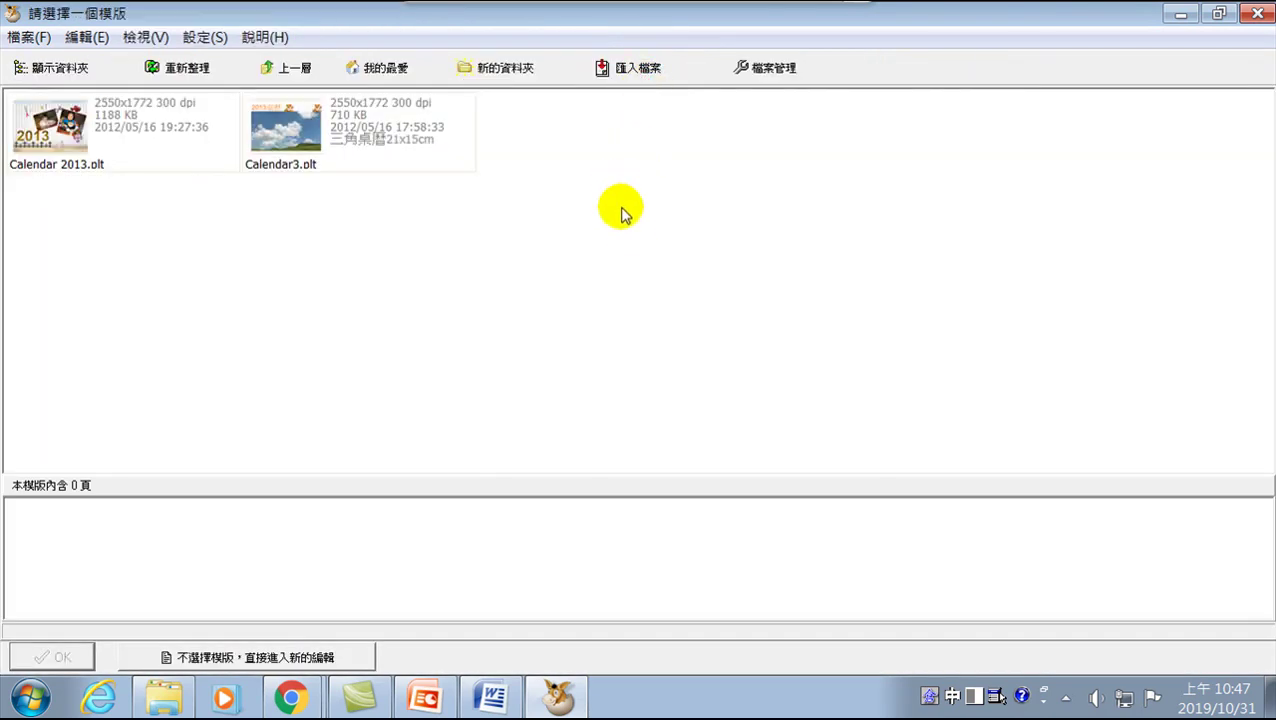
click(140, 150)
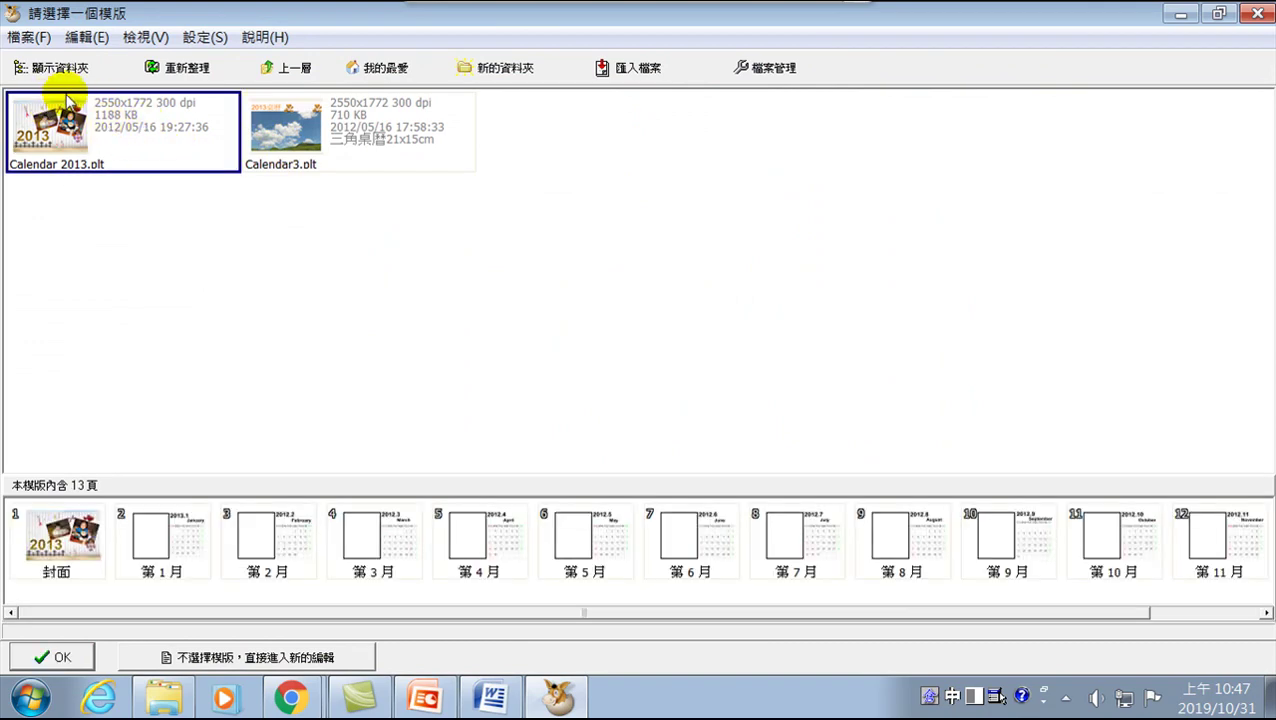
click(376, 125)
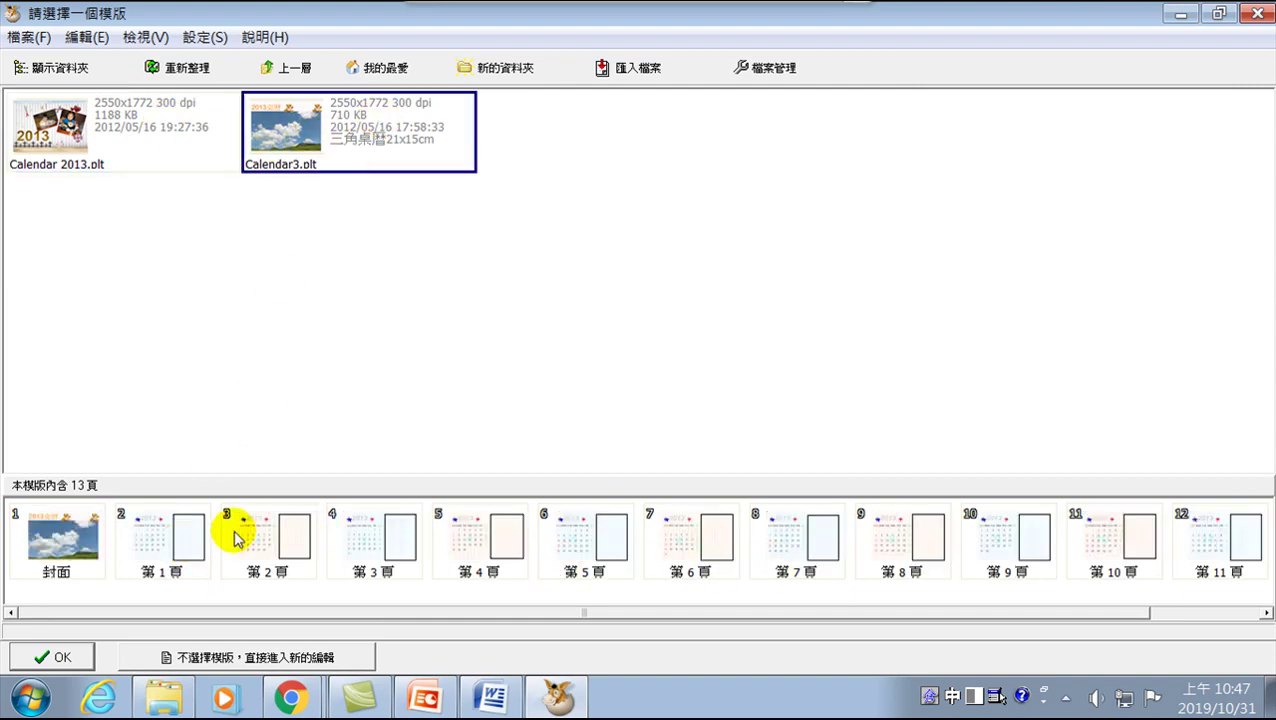
click(93, 132)
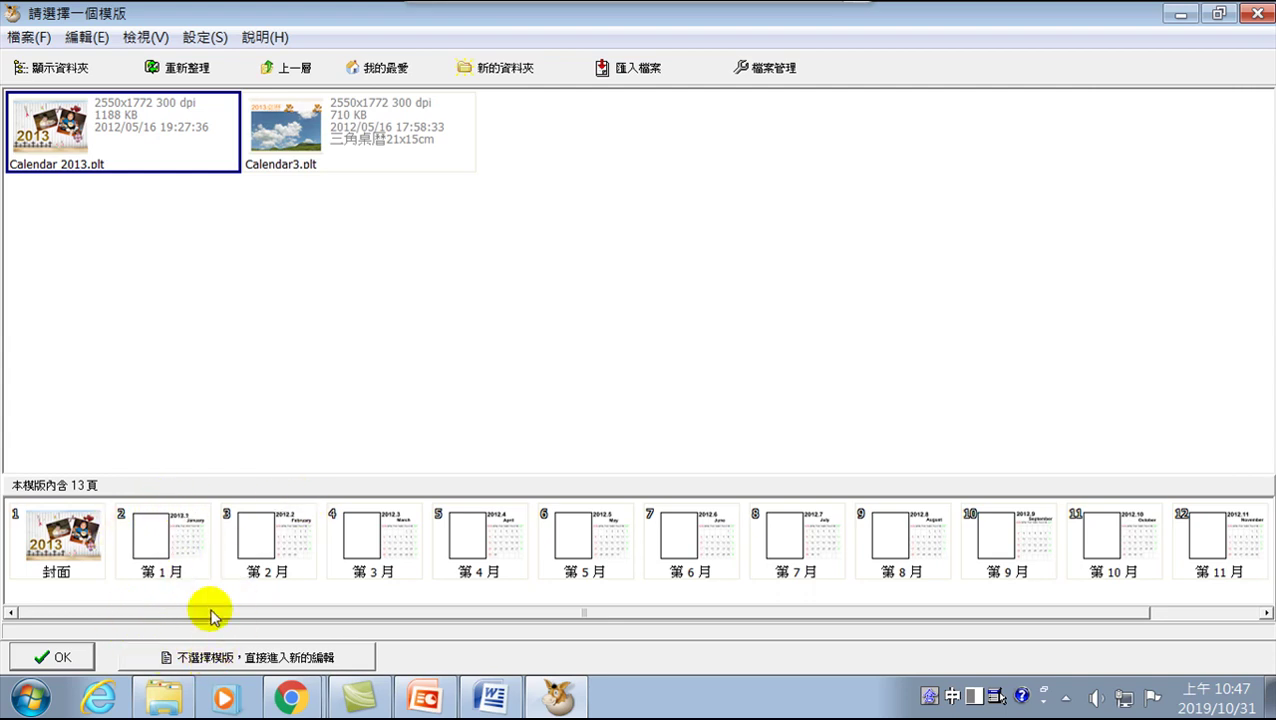
click(62, 657)
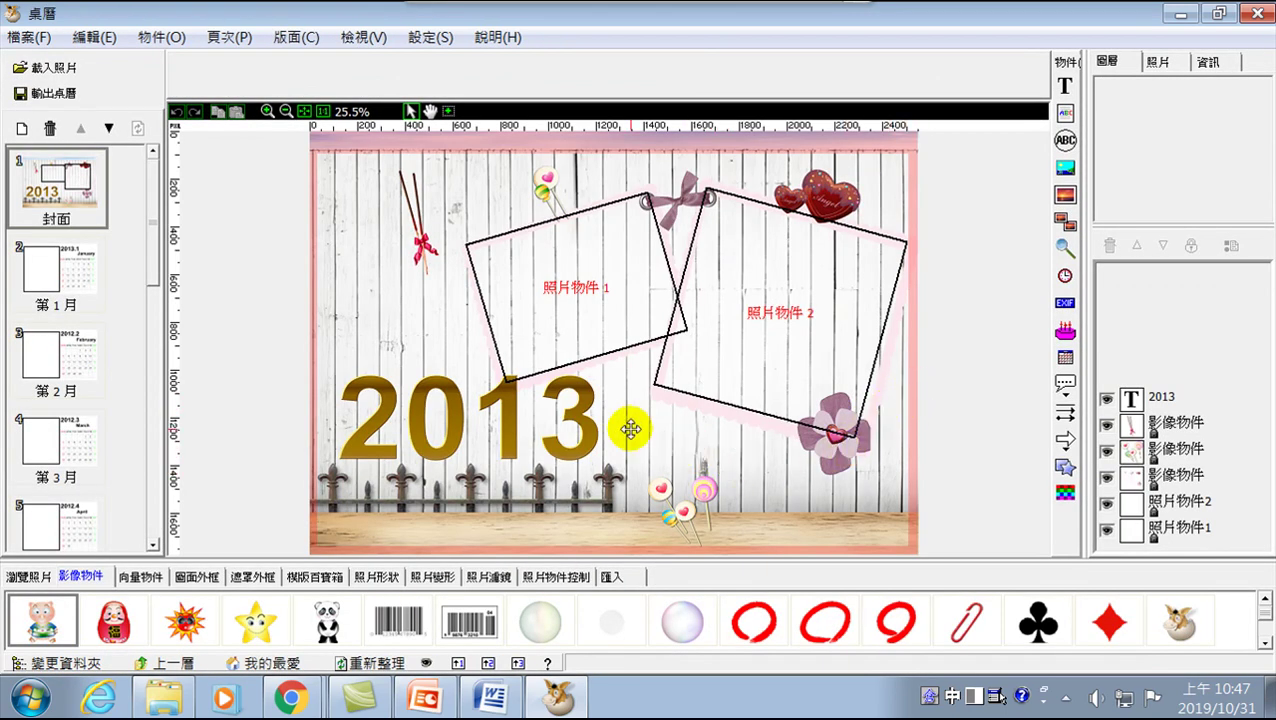
Show the desk calendar's 第1月 (January 2013) page
click(74, 258)
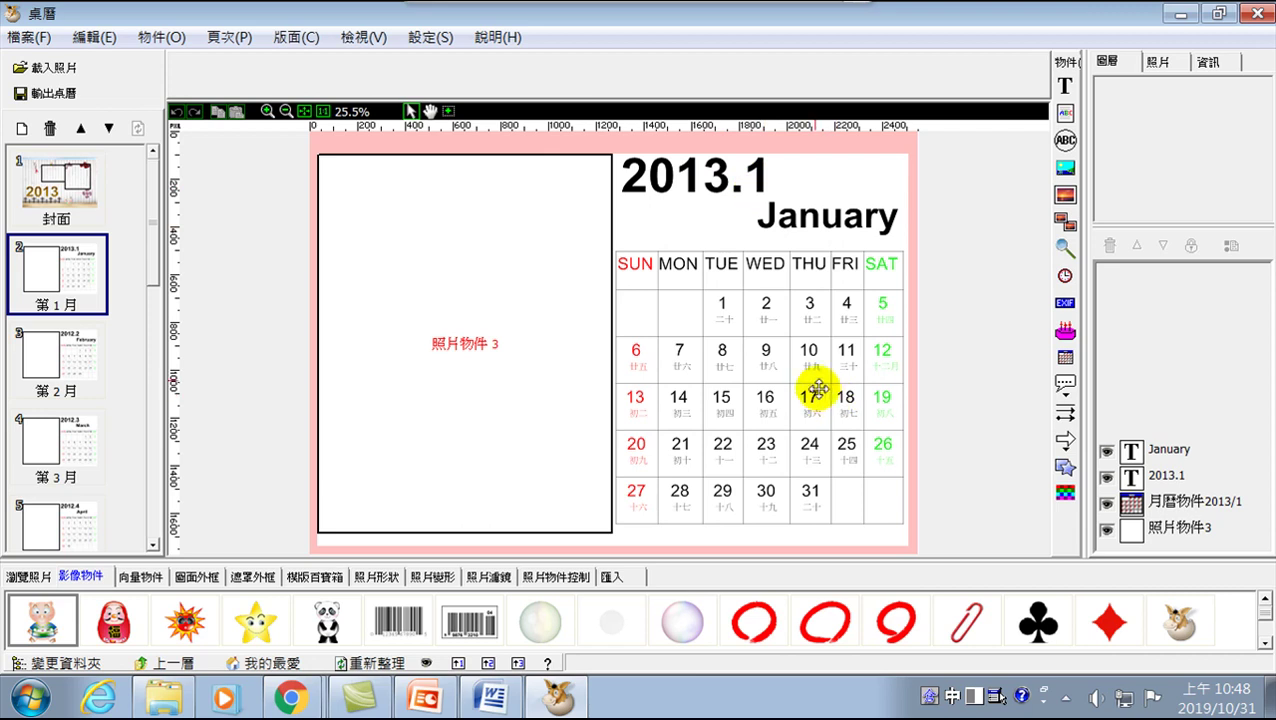
click(807, 243)
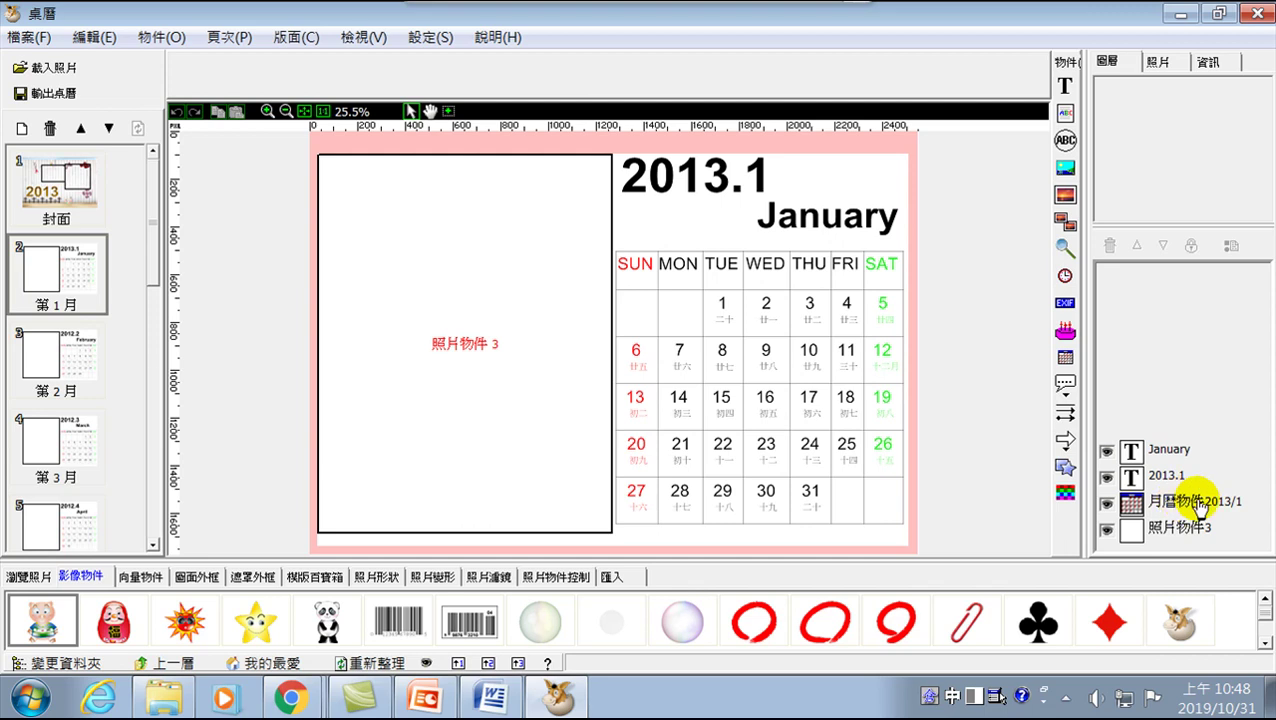
Change the January month grid's year from 2013 to 2020
click(1181, 503)
double_click(1181, 507)
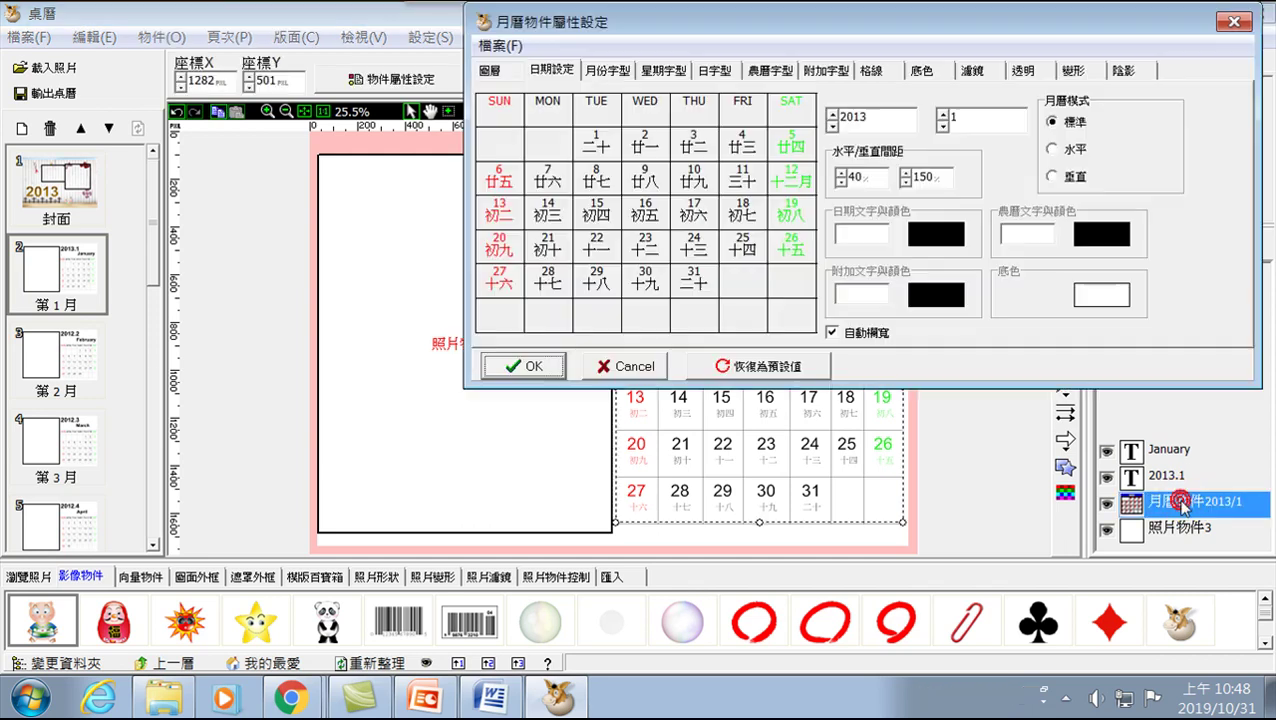
drag(869, 117, 857, 117)
key(BackSpace)
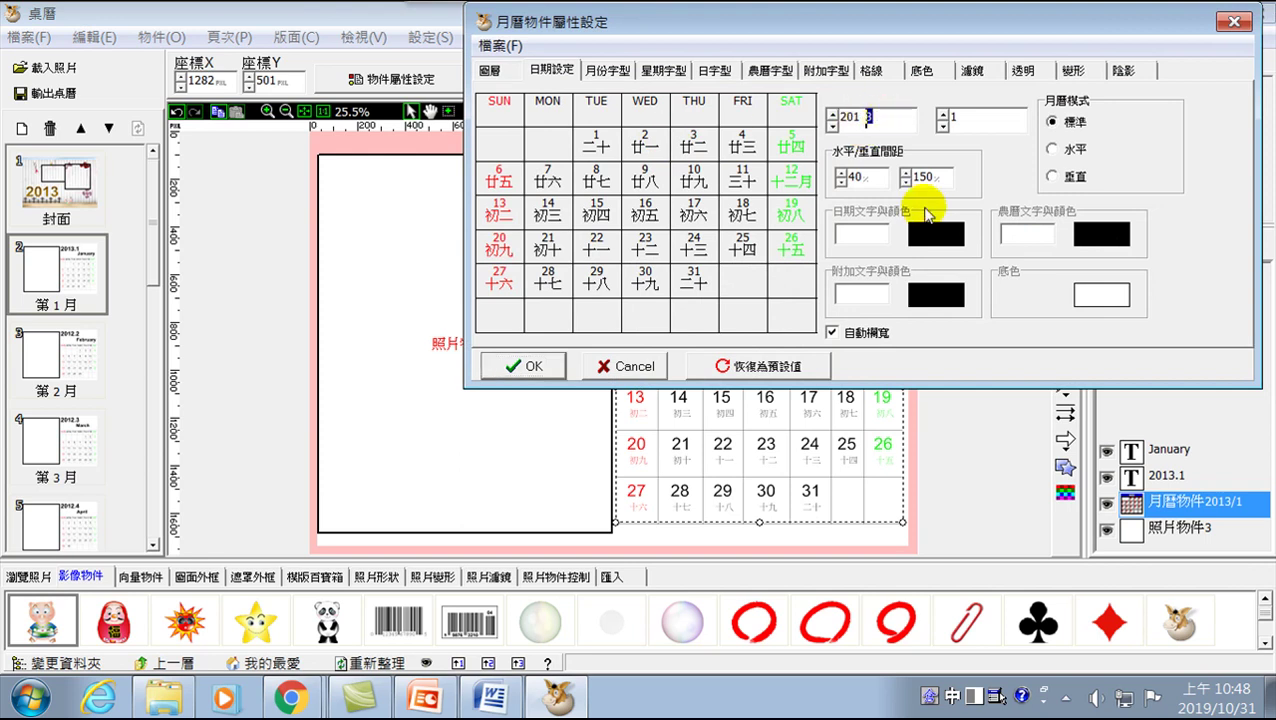
text(2)
text(0)
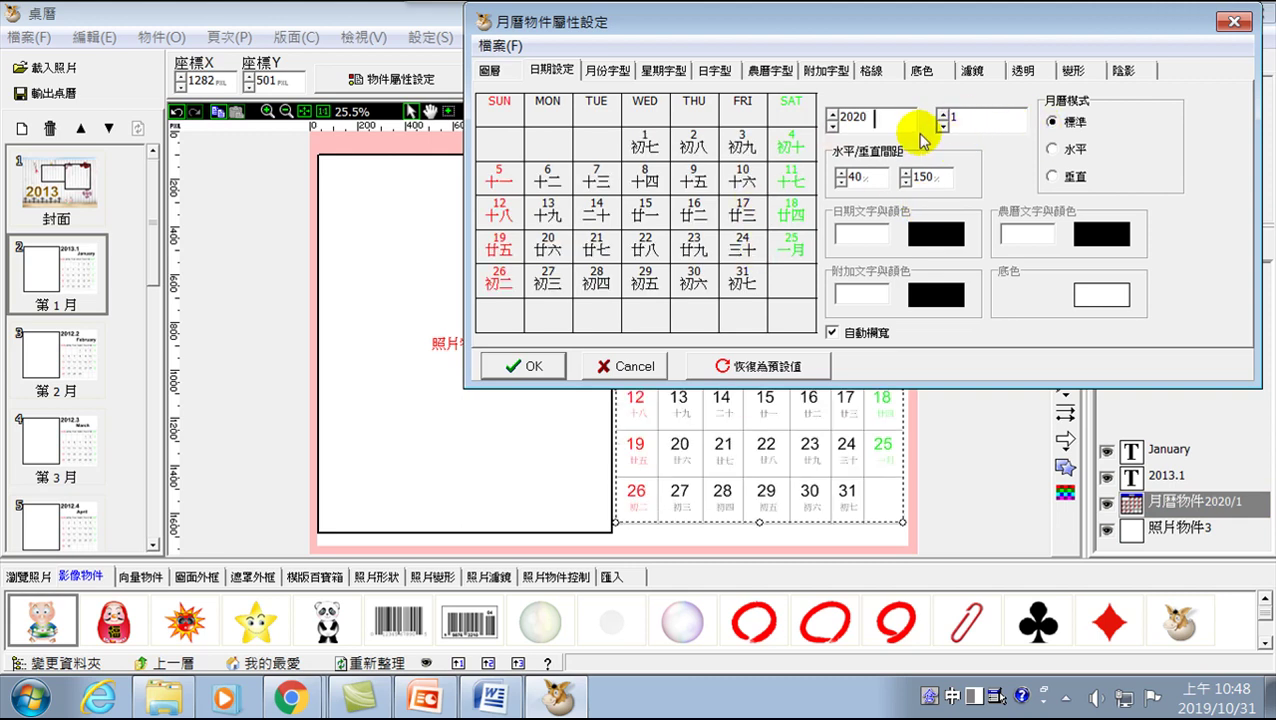
click(533, 367)
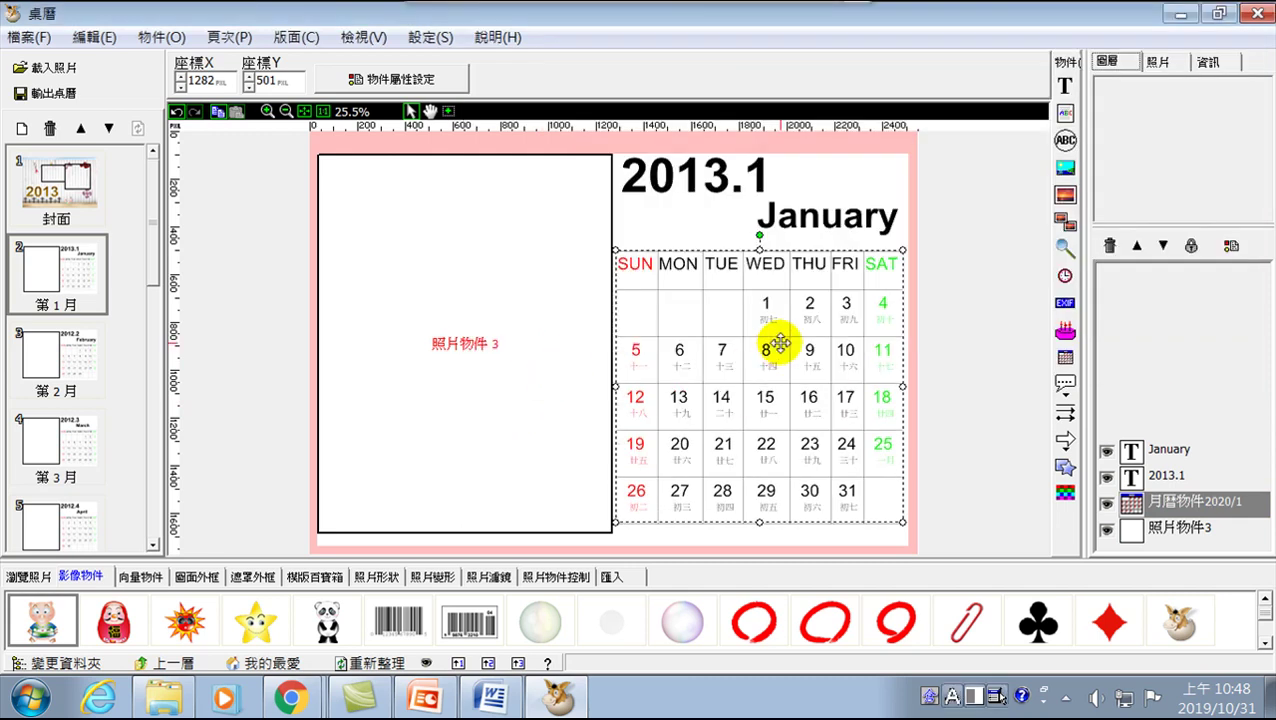
Edit the January title to read 2020.1, then go to the February page
click(1166, 477)
click(643, 60)
key(Delete)
key(Delete)
key(Delete)
text(20)
click(960, 215)
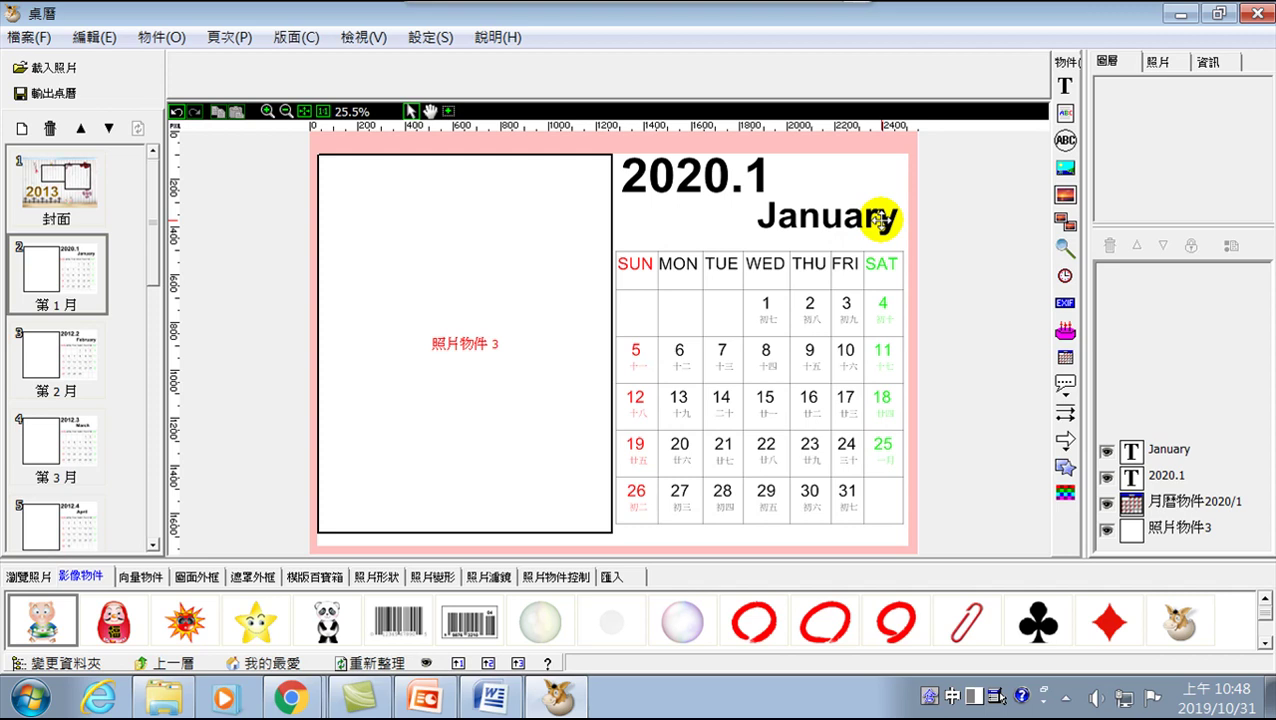
click(83, 358)
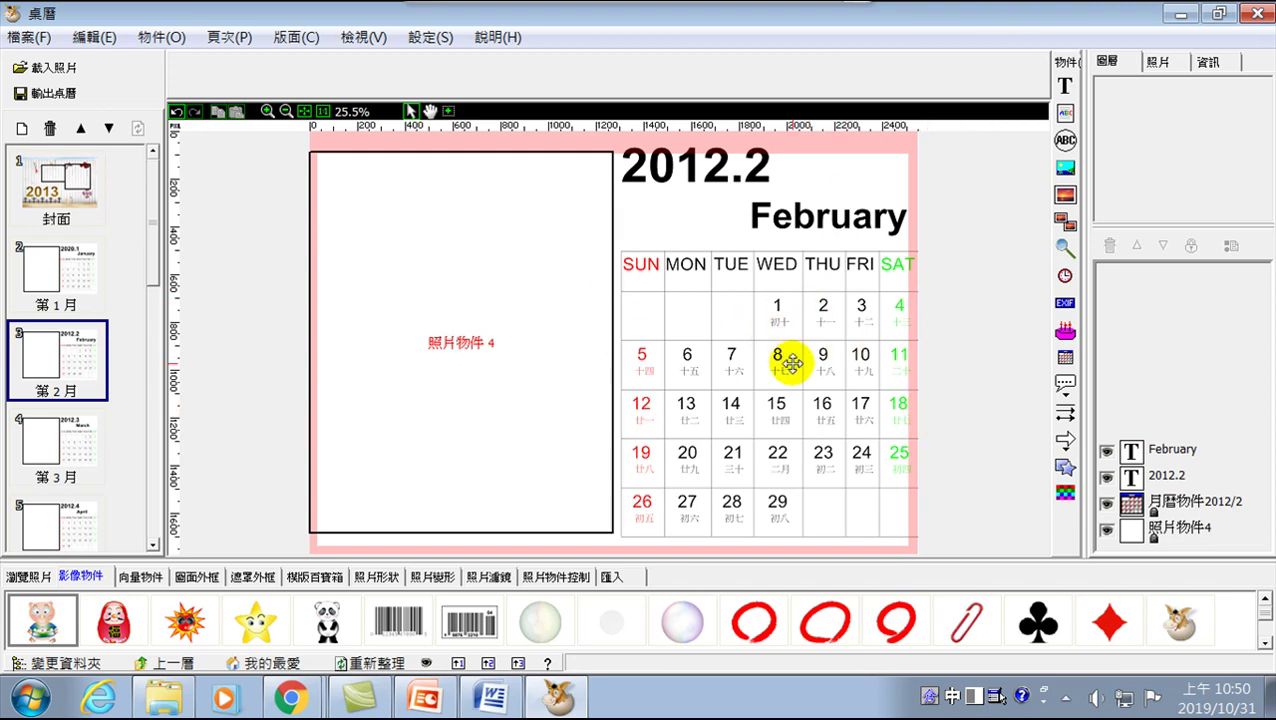
Minimize PhotoCap and PowerPoint to reveal the Canva poster in Chrome
click(1180, 13)
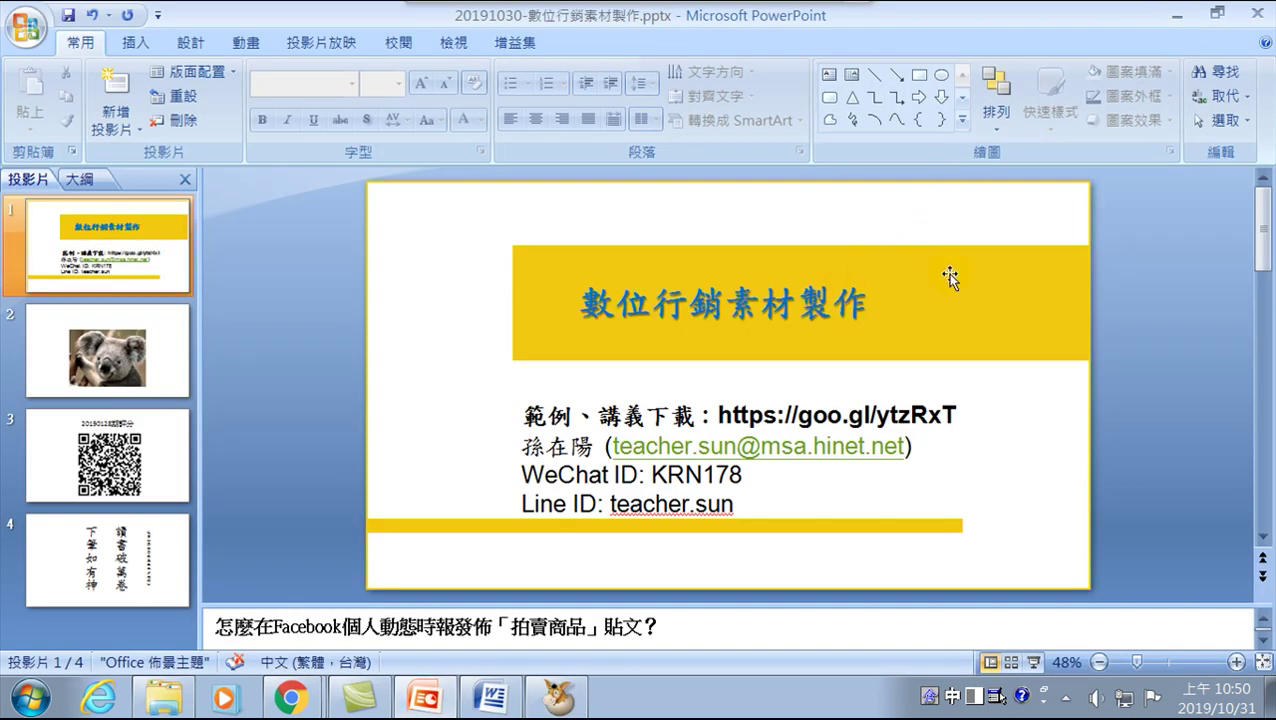
click(1172, 14)
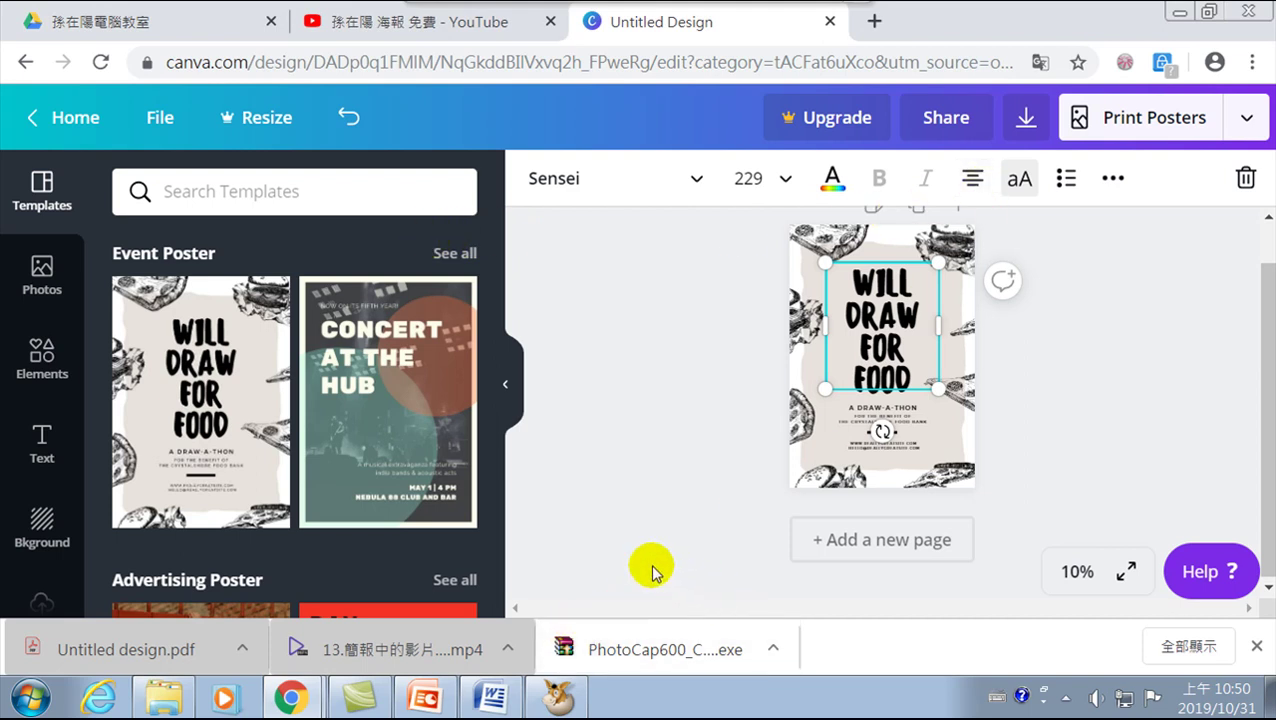
Browse Canva's poster template categories, then open a new Chrome tab
click(648, 418)
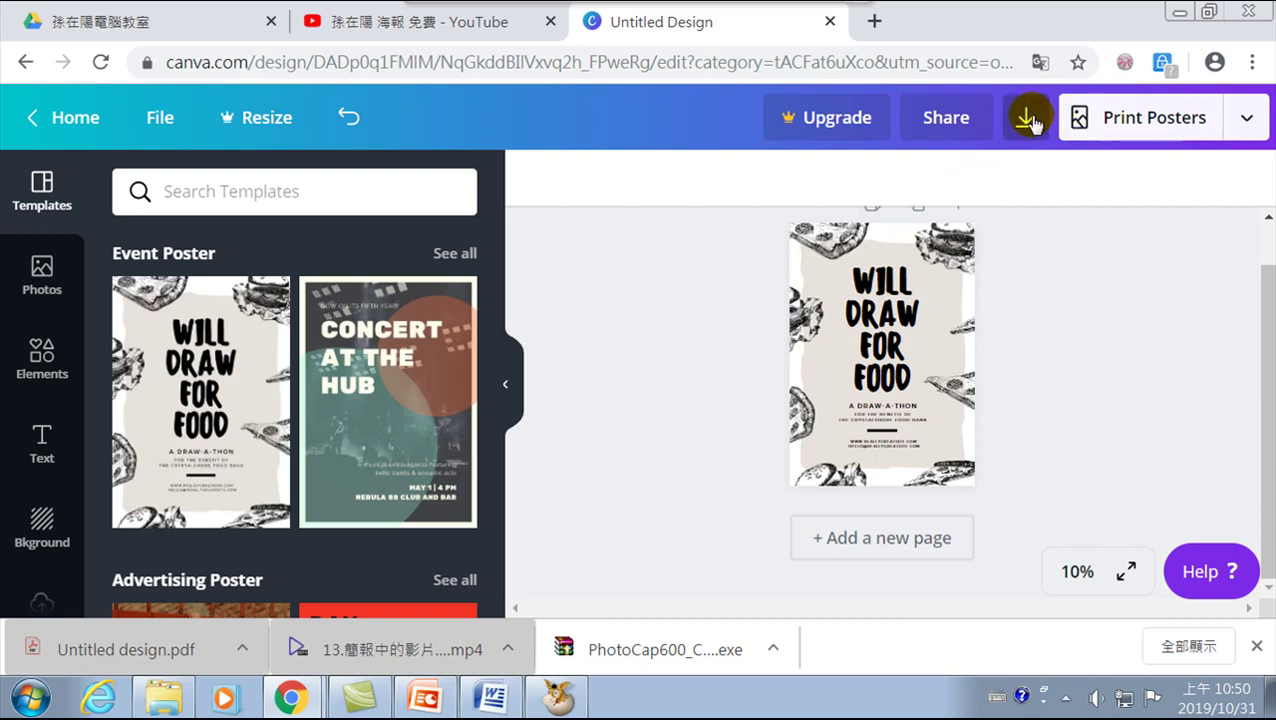
mouse_move(318, 272)
scroll(292, 380, down, 2)
scroll(290, 410, down, 3)
scroll(295, 414, down, 3)
scroll(350, 410, down, 3)
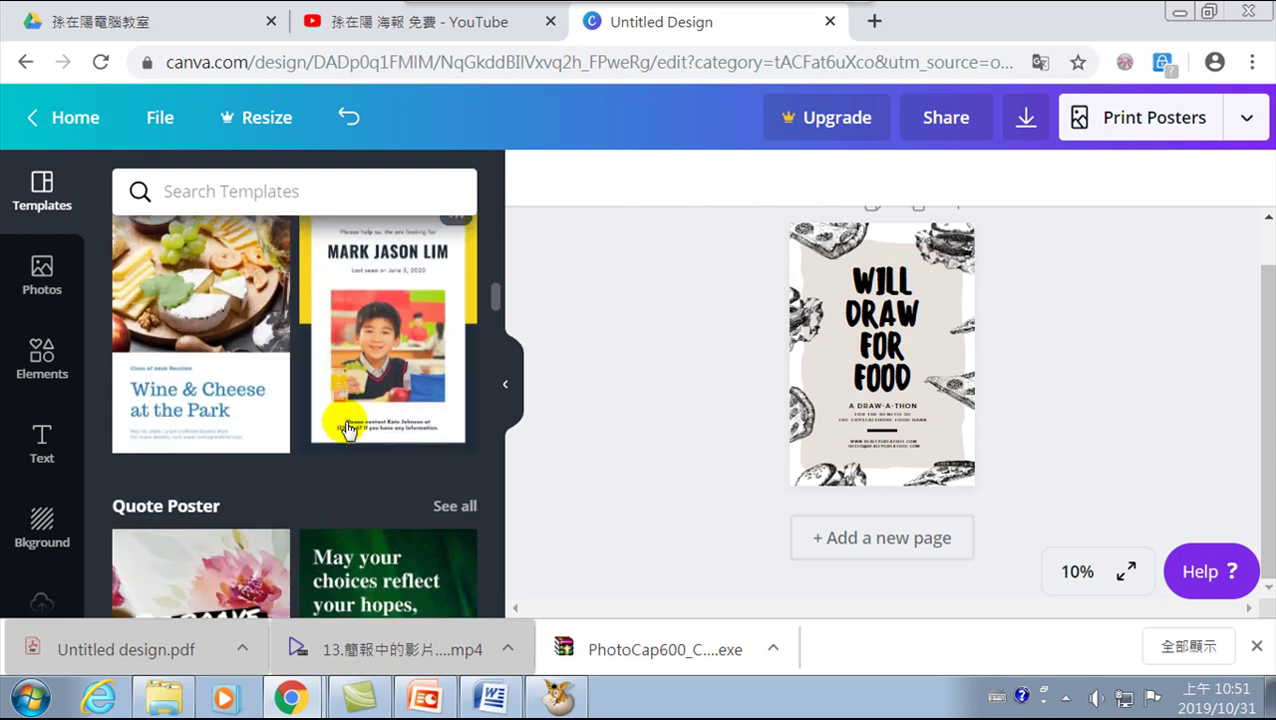
scroll(347, 430, down, 2)
scroll(345, 432, down, 3)
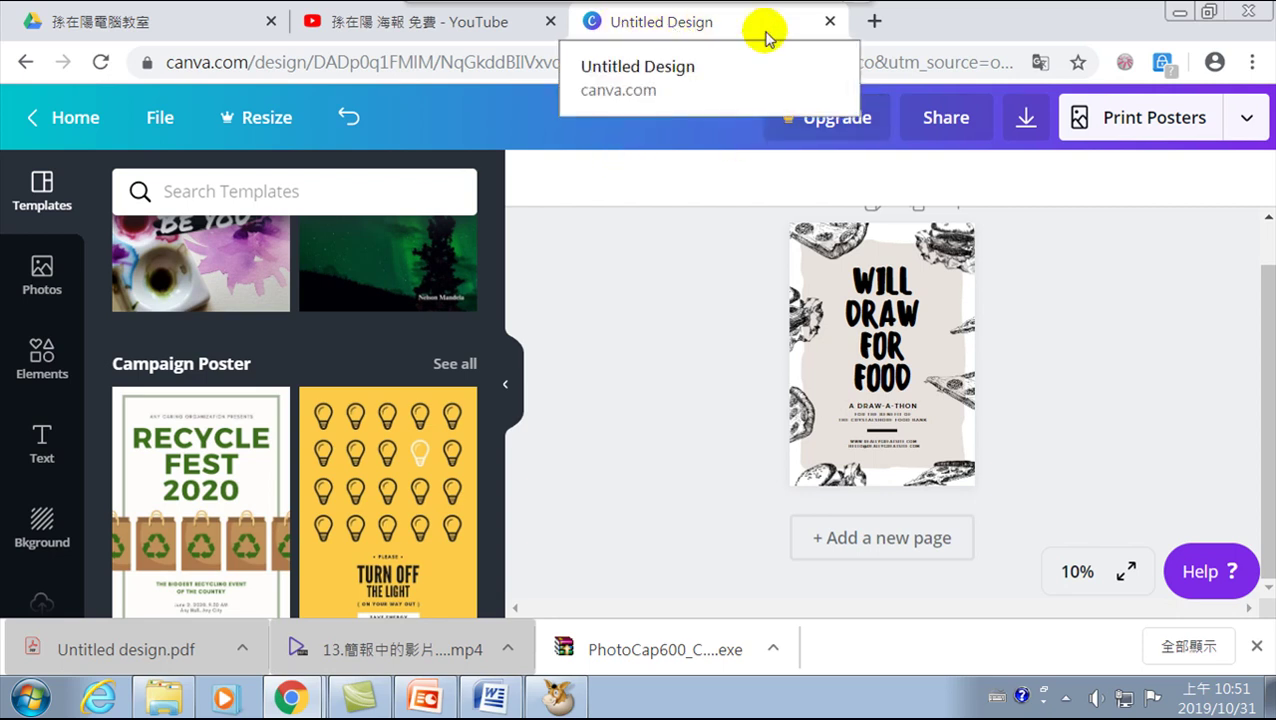
click(876, 20)
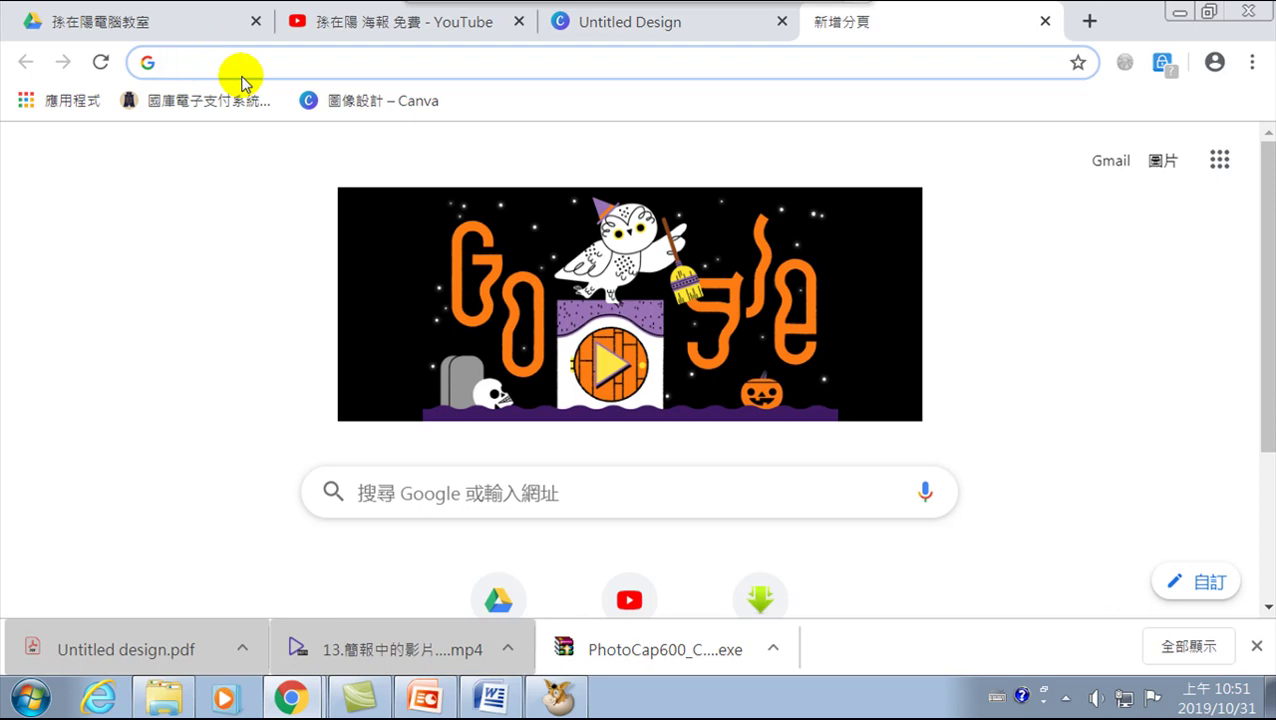
text(www.youtu)
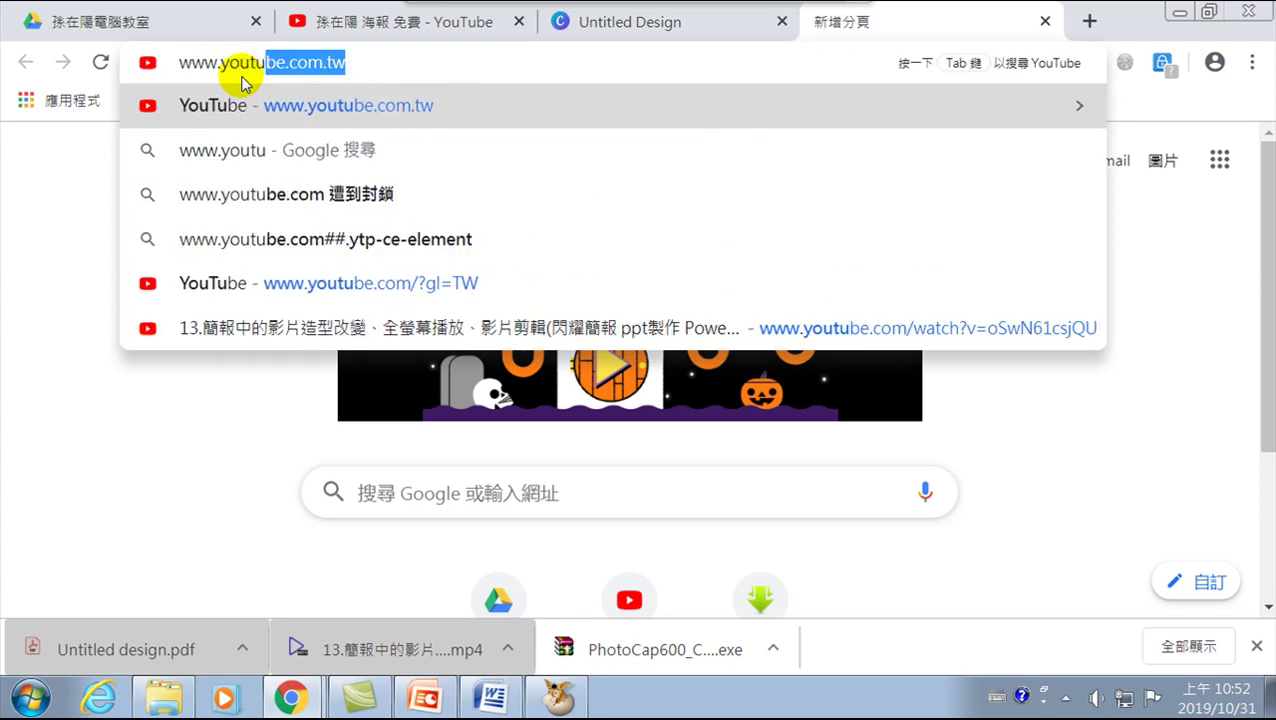
key(Return)
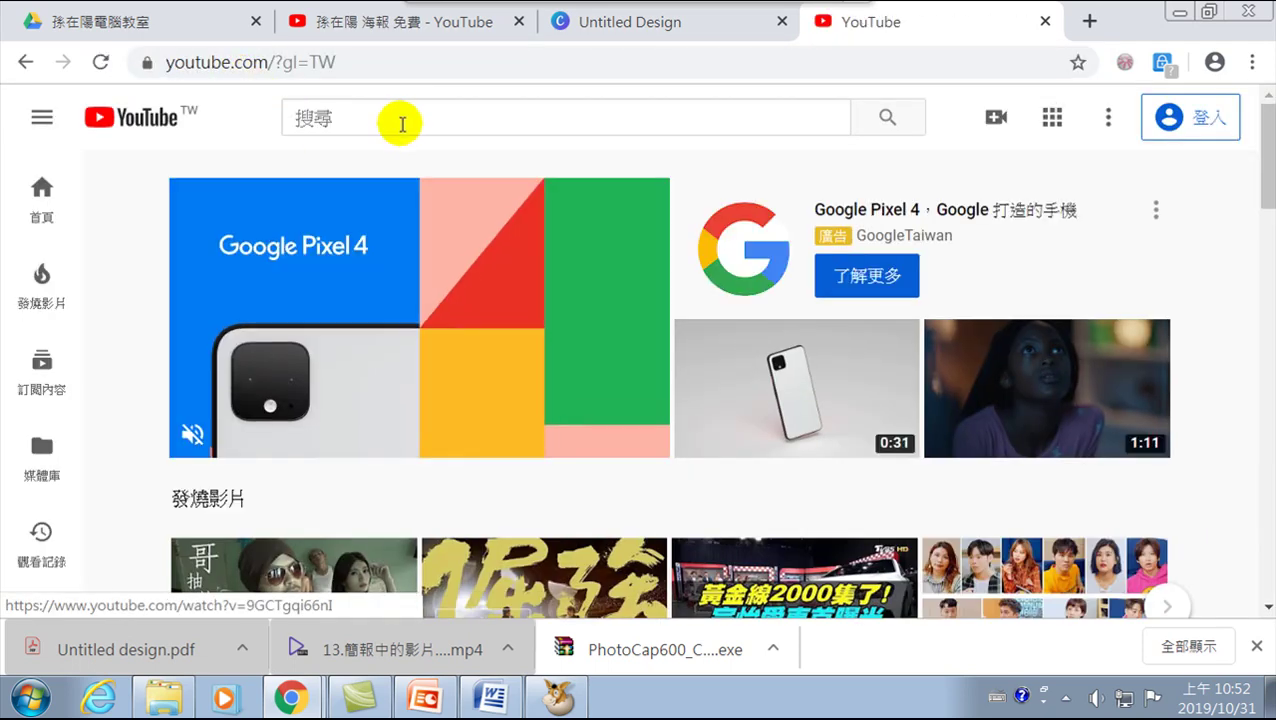
click(401, 123)
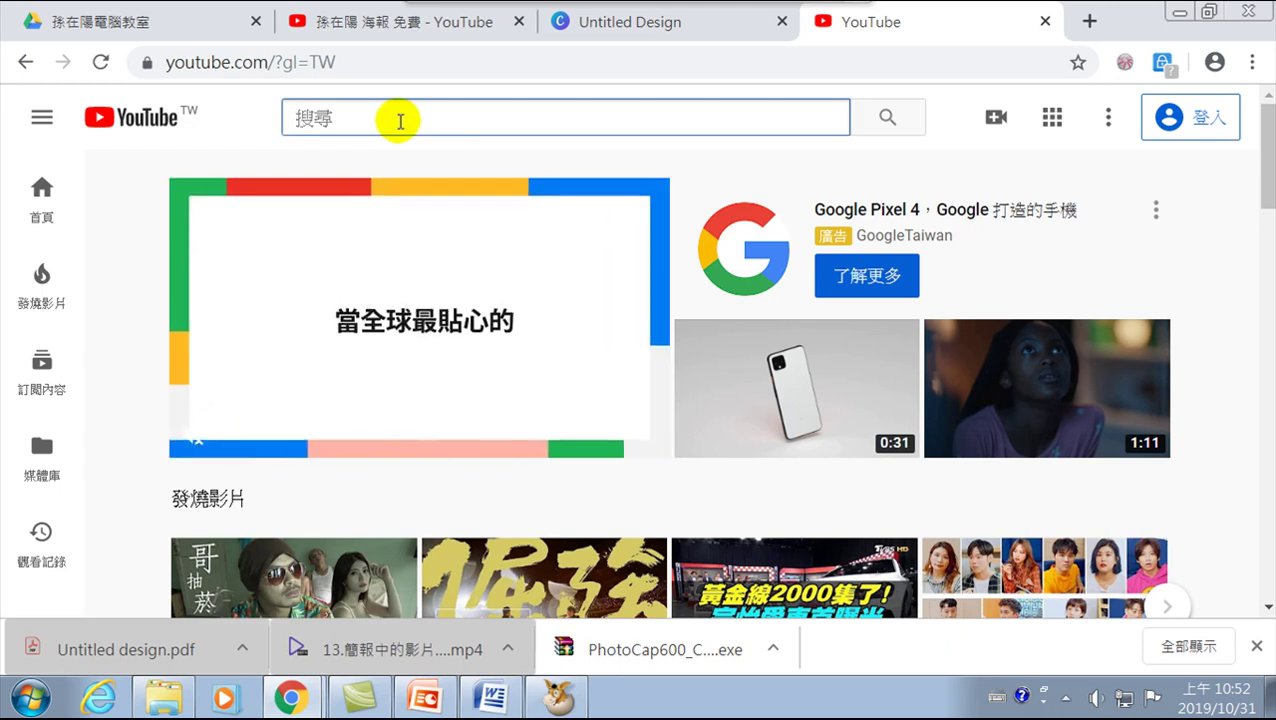
text(bc)
key(BackSpace)
key(BackSpace)
text(b)
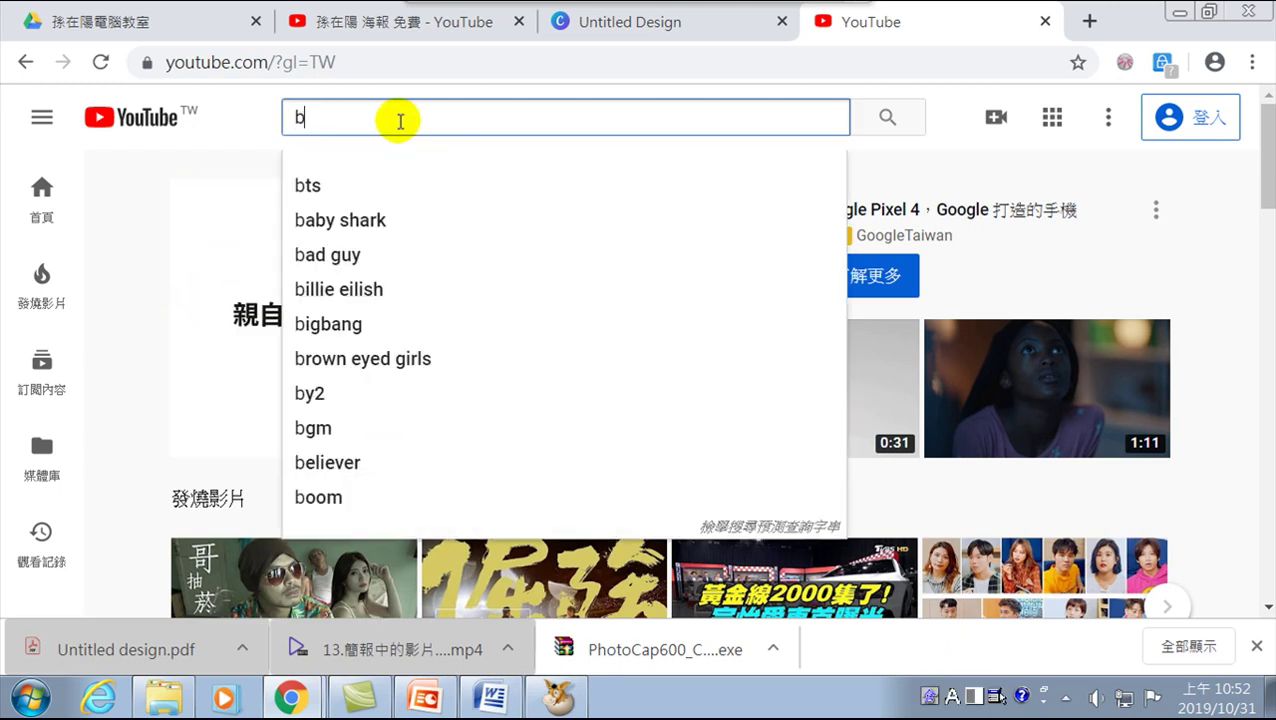
key(BackSpace)
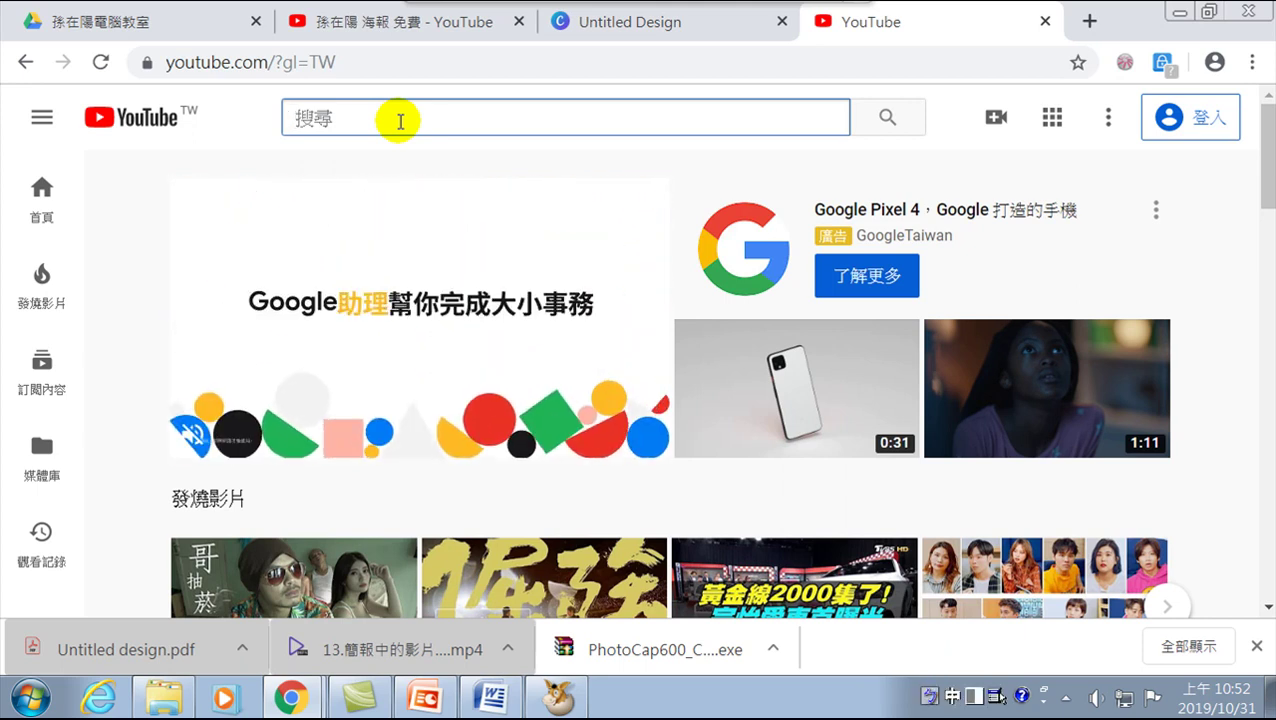
text(財政部)
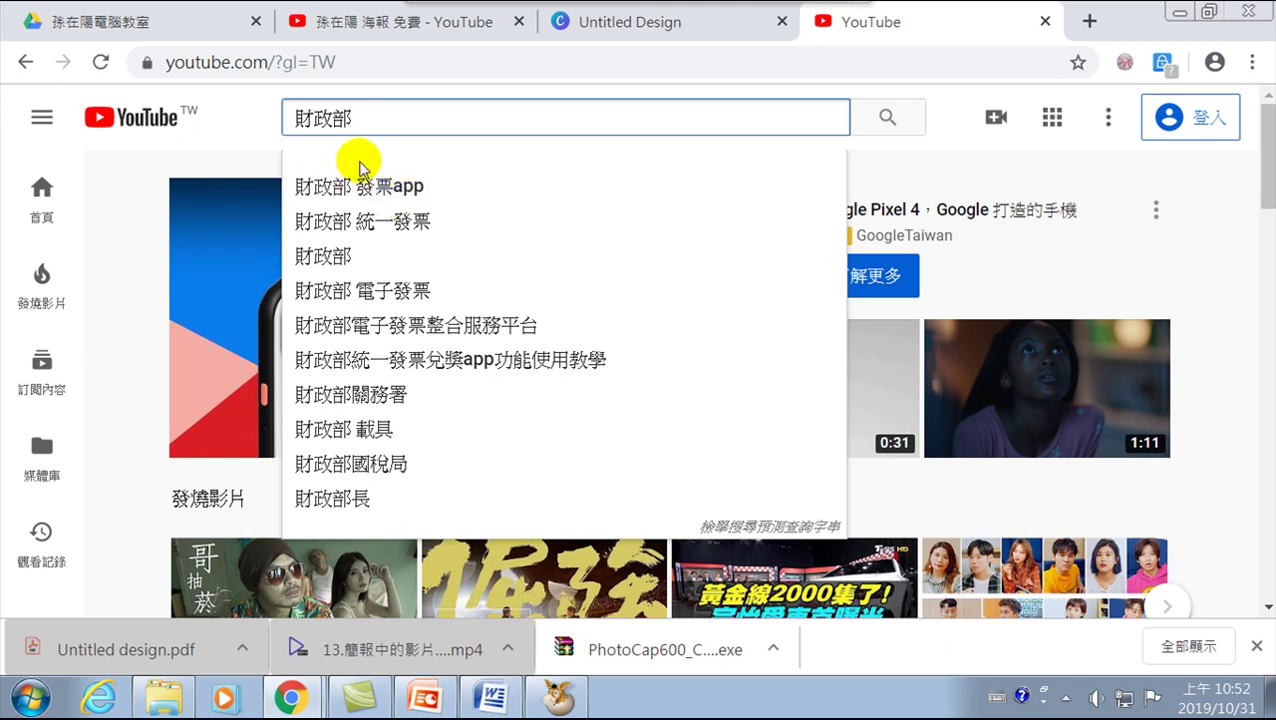
Search 財政部 and open '稅改掏心話－財政部和你在一起', pausing it at 0:05
click(374, 118)
key(Return)
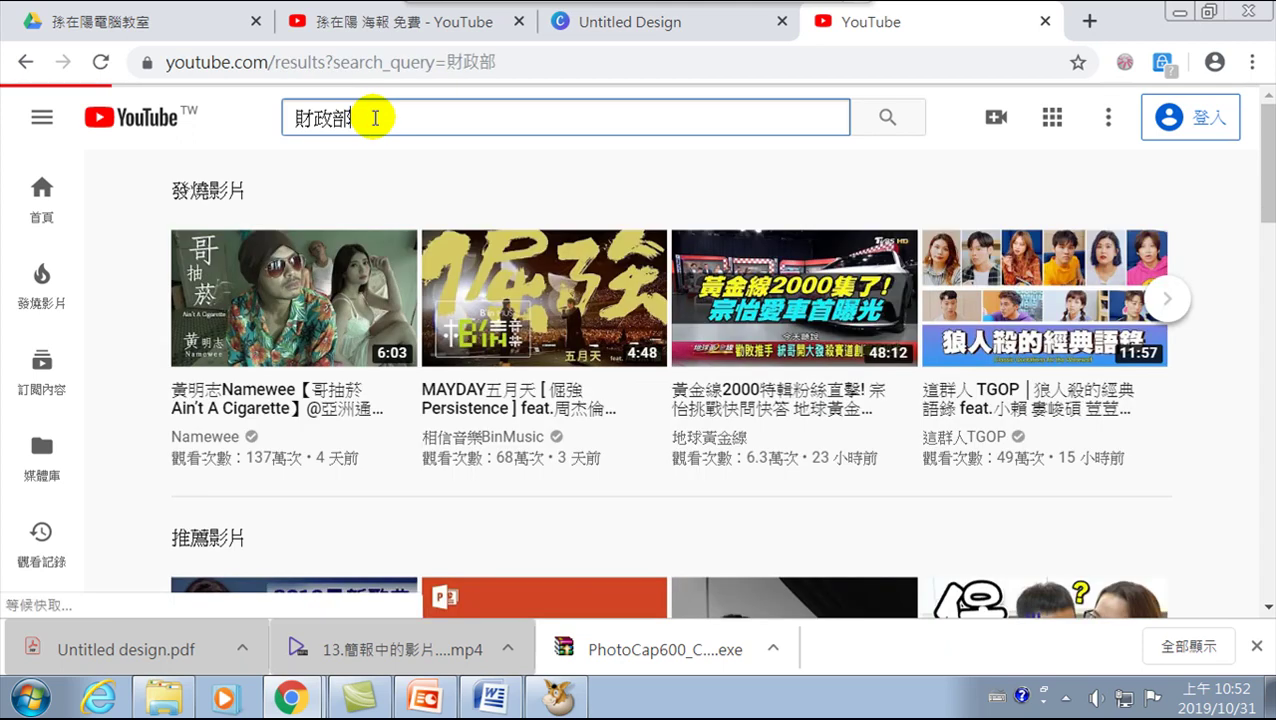
scroll(408, 340, down, 1)
scroll(416, 421, down, 1)
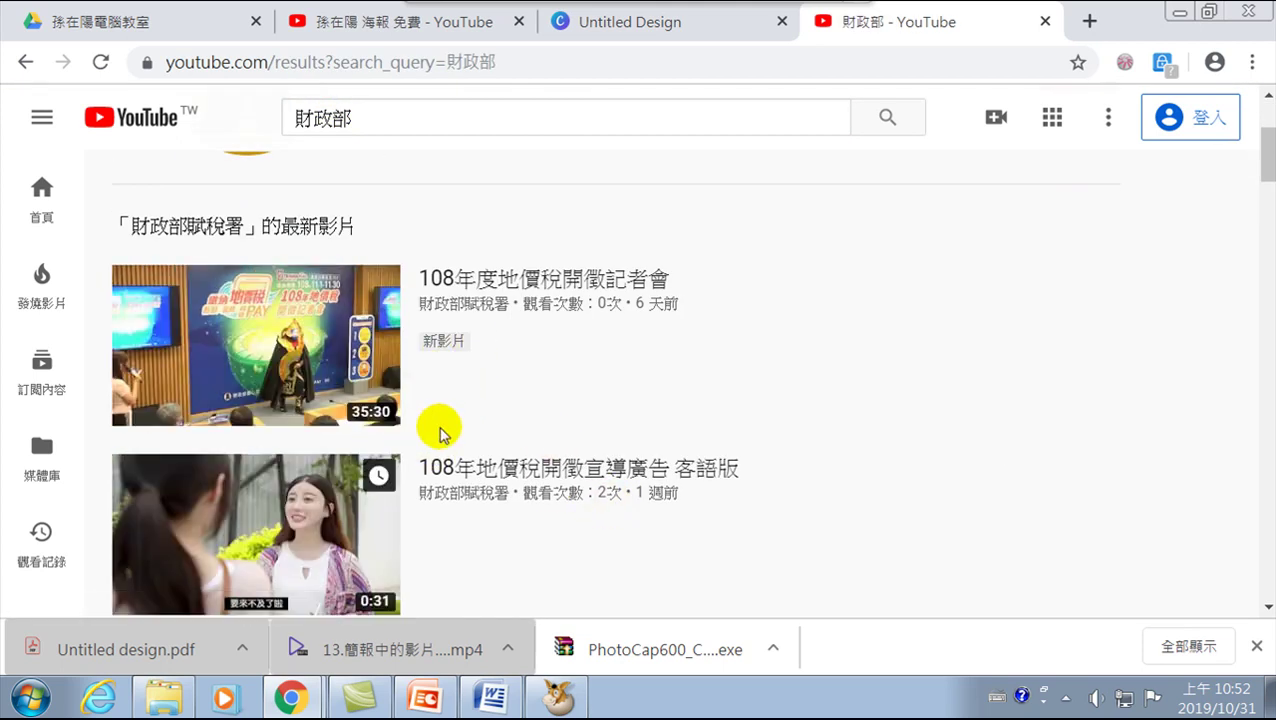
scroll(460, 400, down, 2)
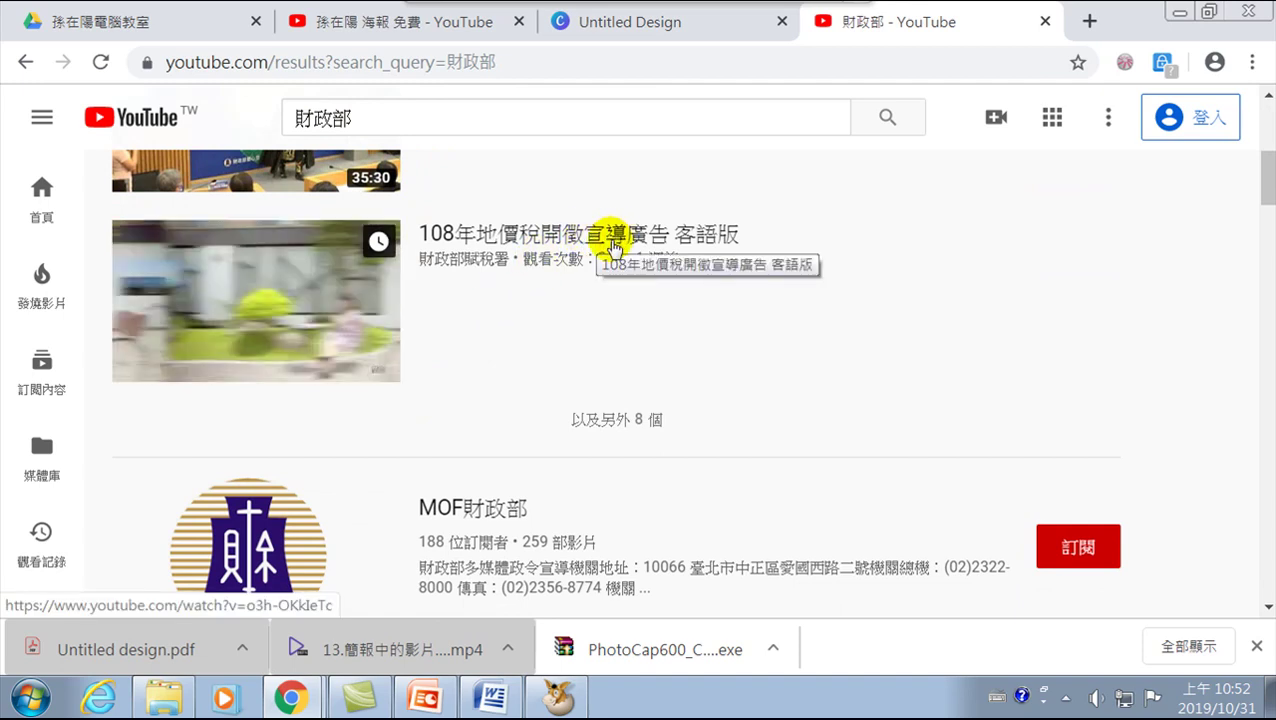
mouse_move(256, 534)
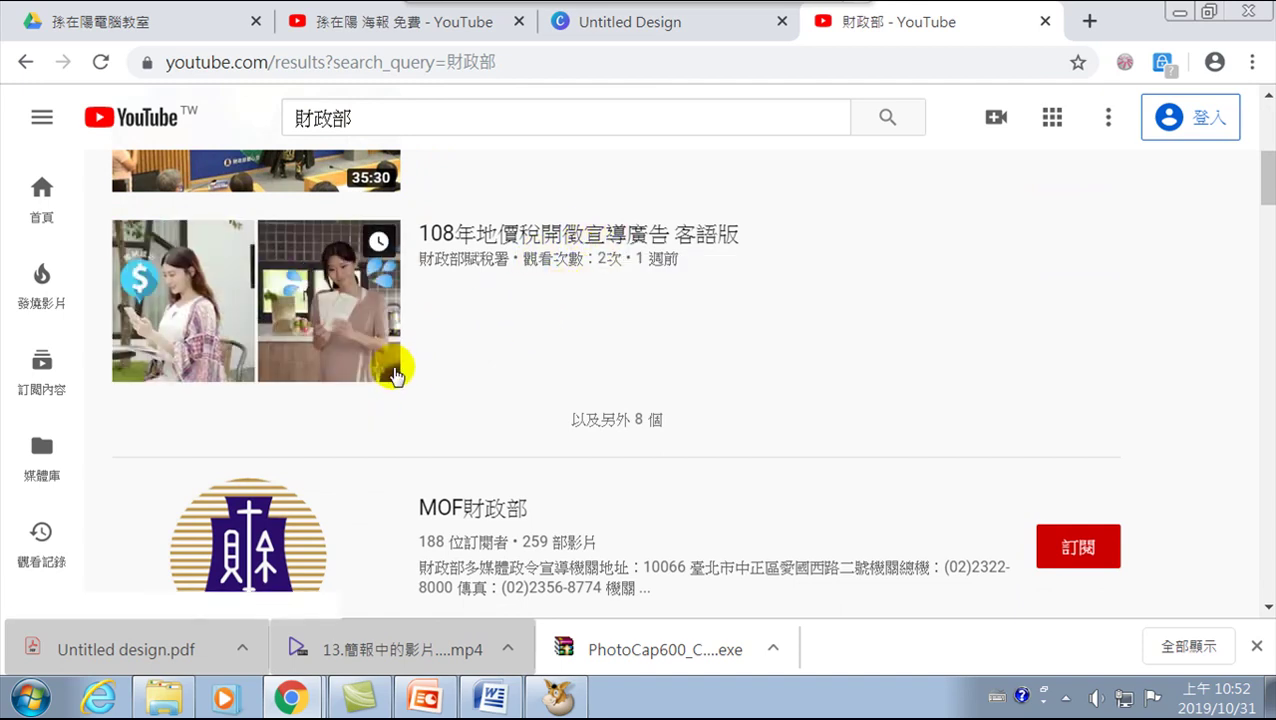
scroll(441, 353, down, 3)
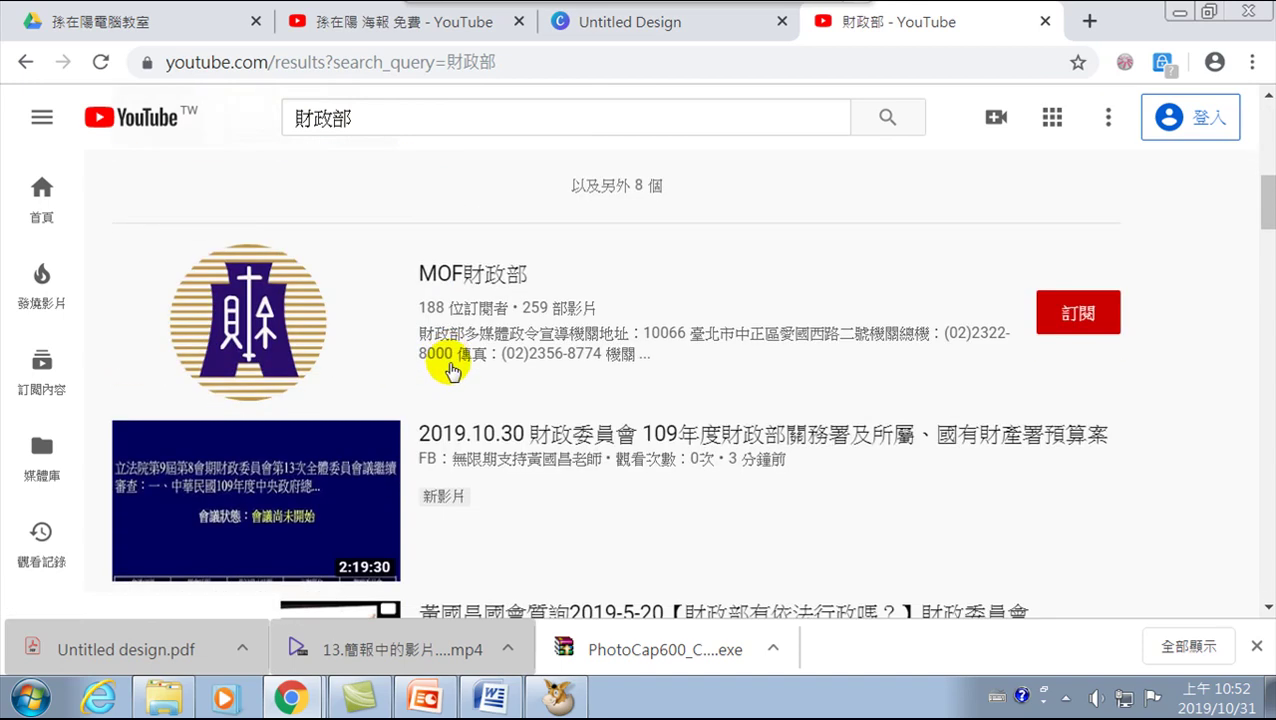
scroll(447, 364, down, 3)
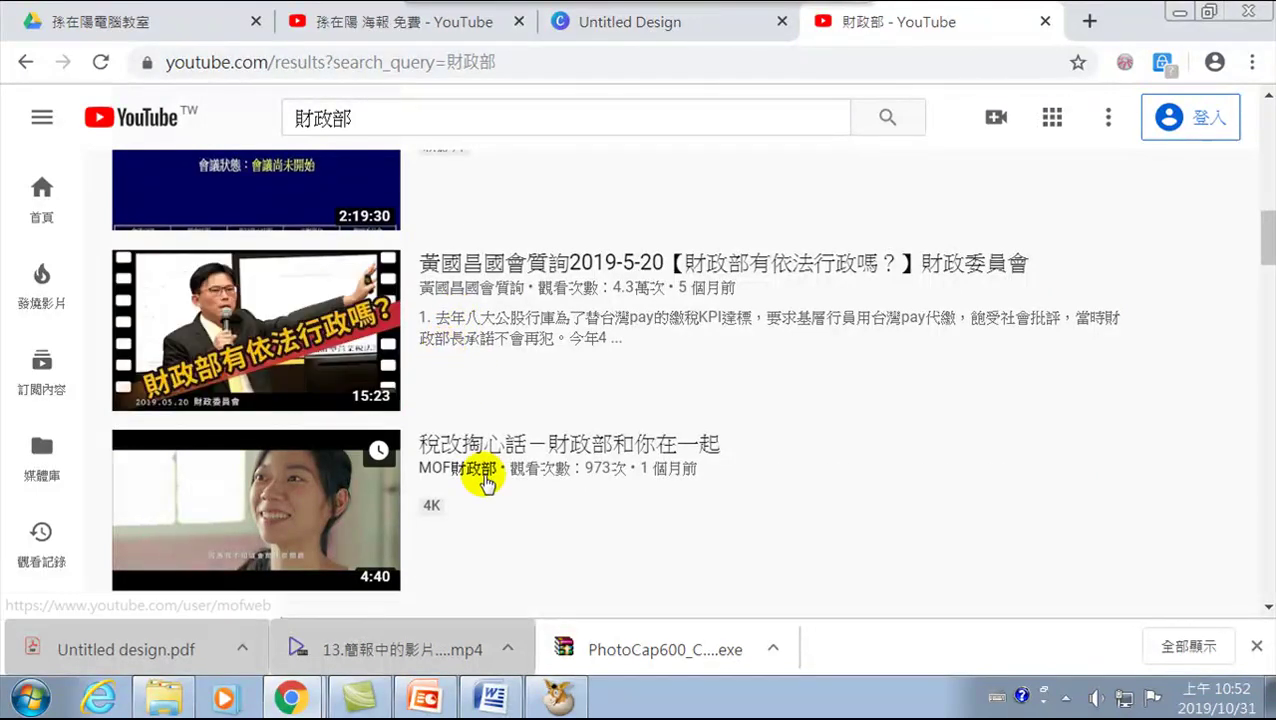
scroll(460, 450, down, 2)
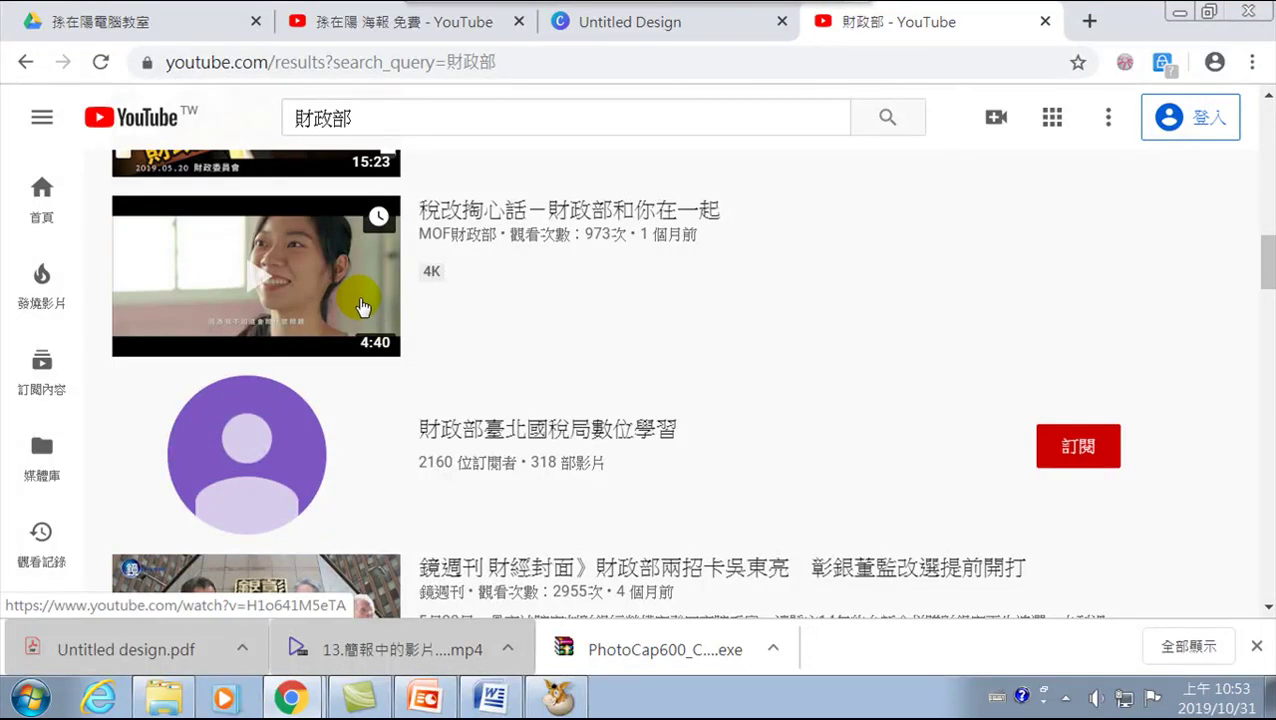
click(313, 278)
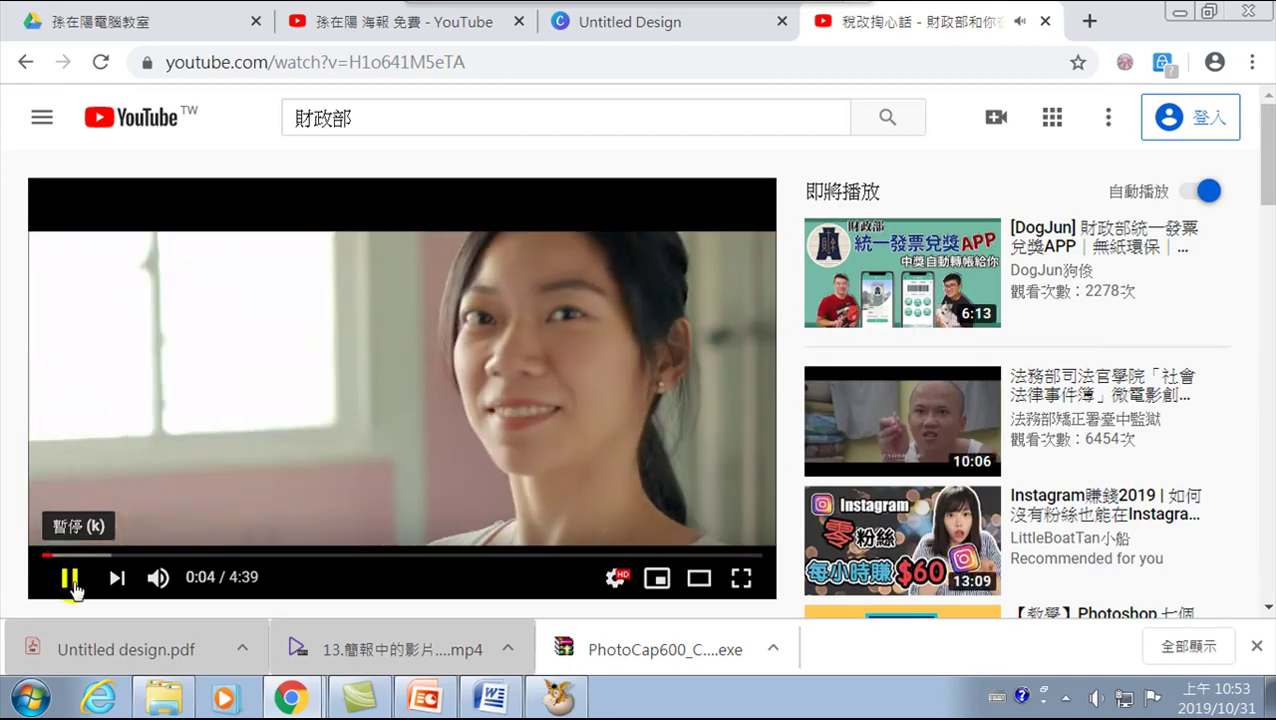
click(70, 580)
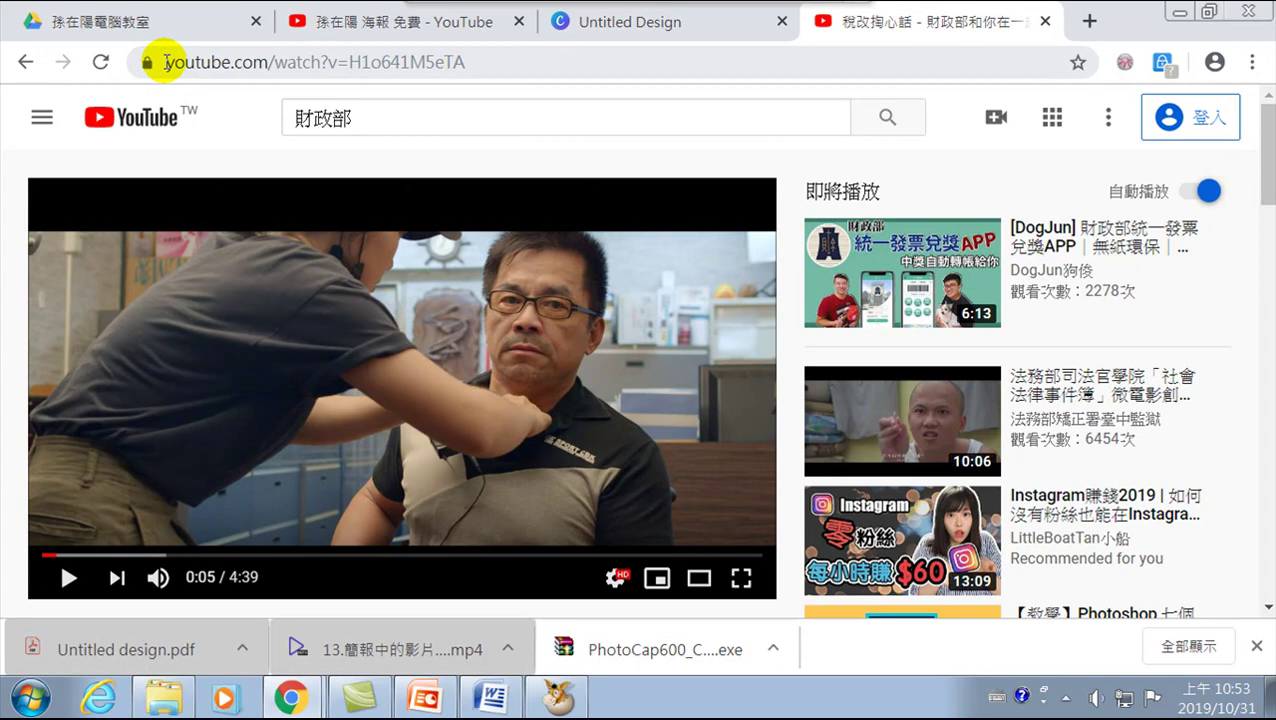
click(167, 62)
click(163, 62)
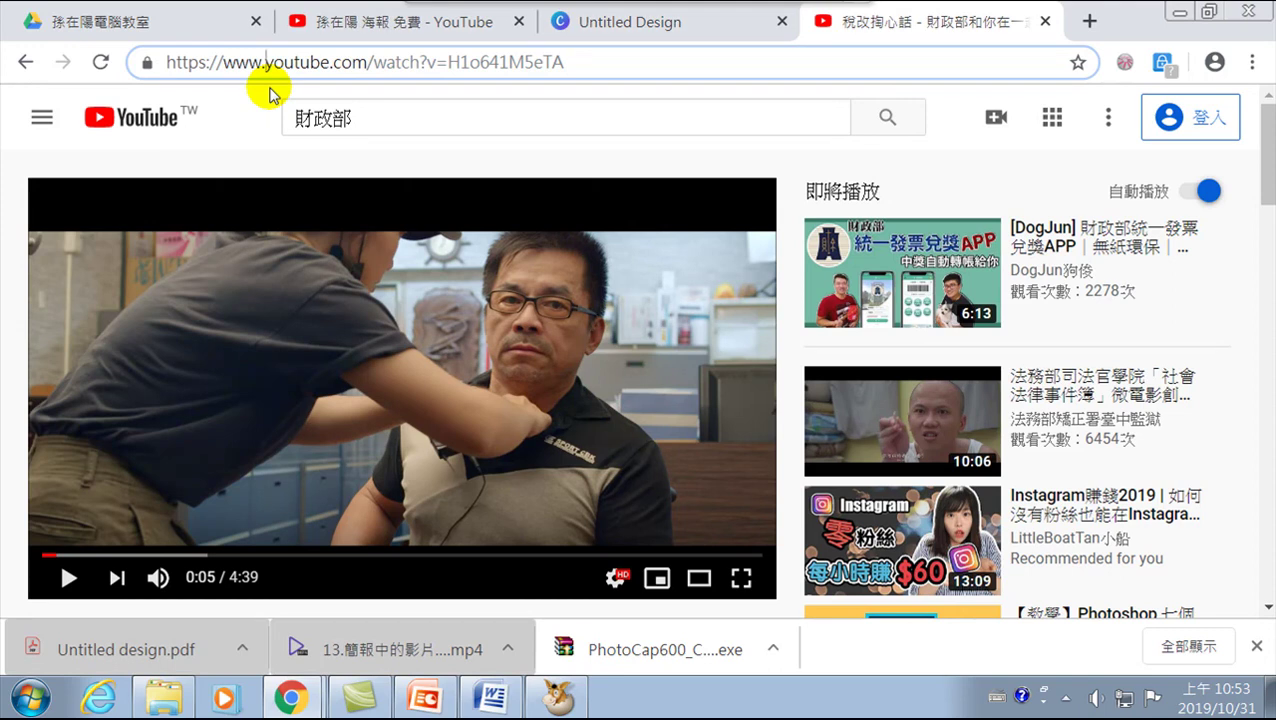
text(s)
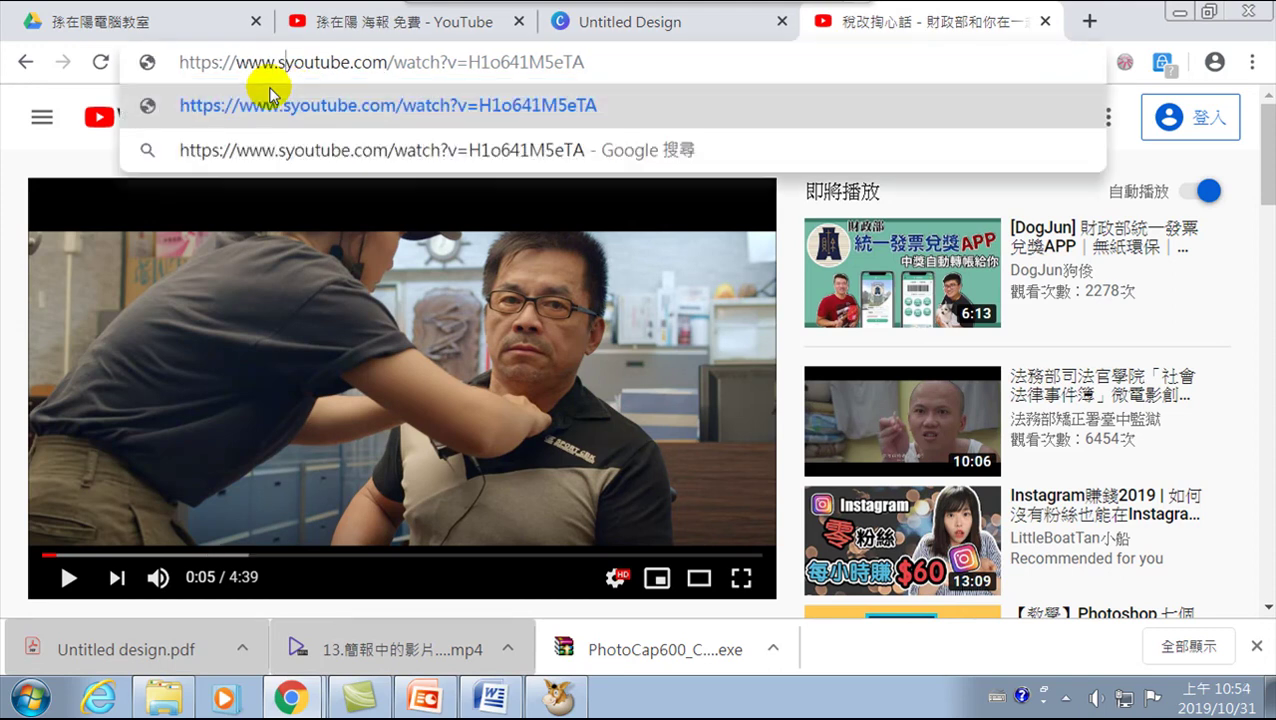
text(s)
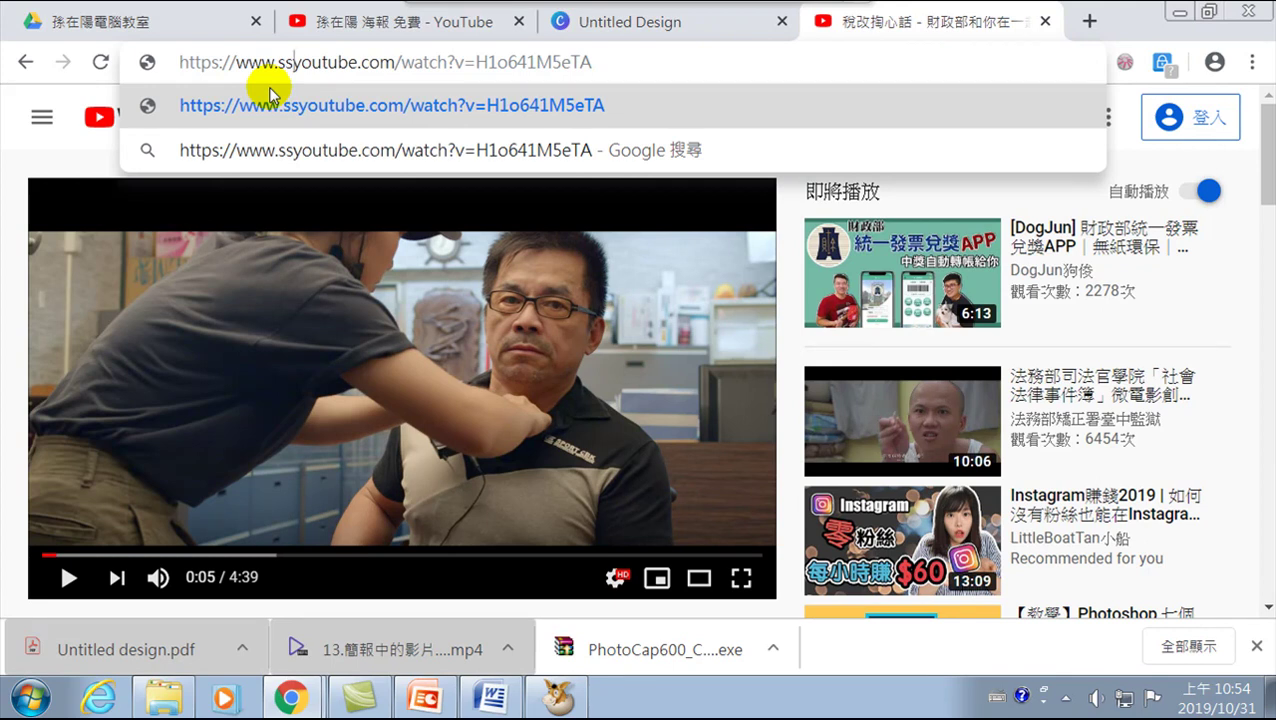
key(Return)
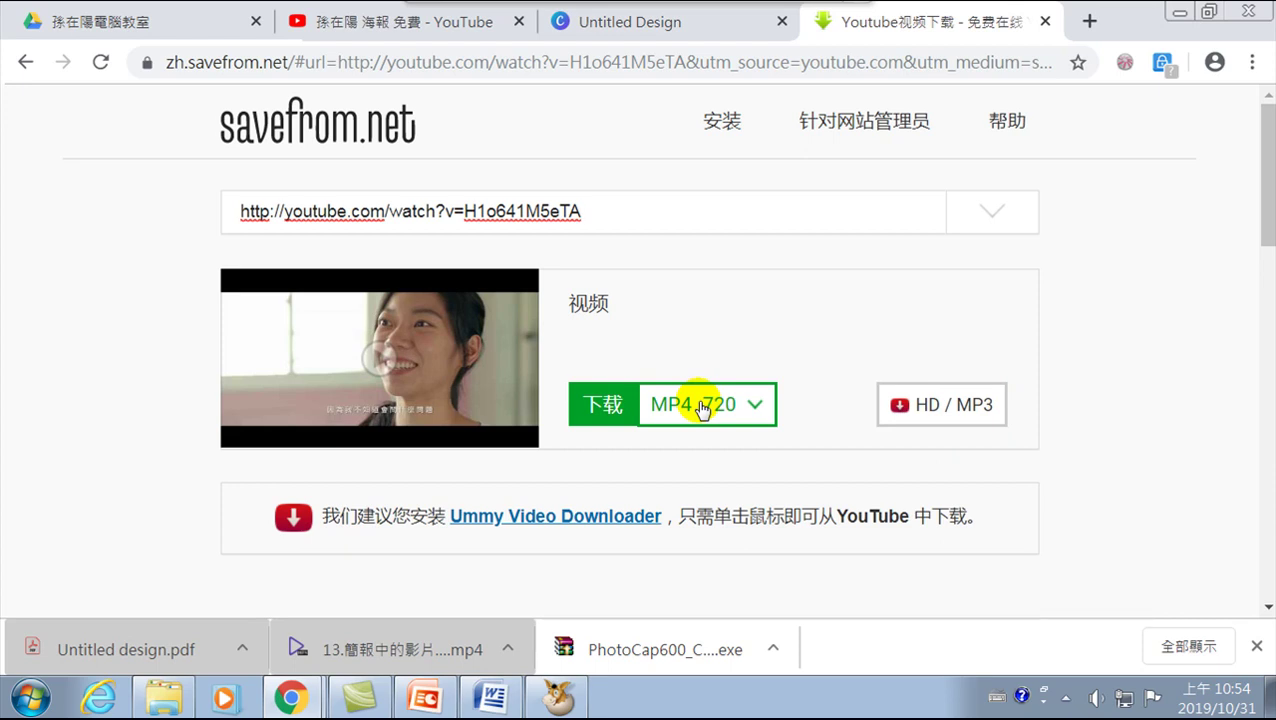
Open the video's MP4 720 stream and dismiss the prize-giveaway alert and prize-wheel ad tab
click(605, 405)
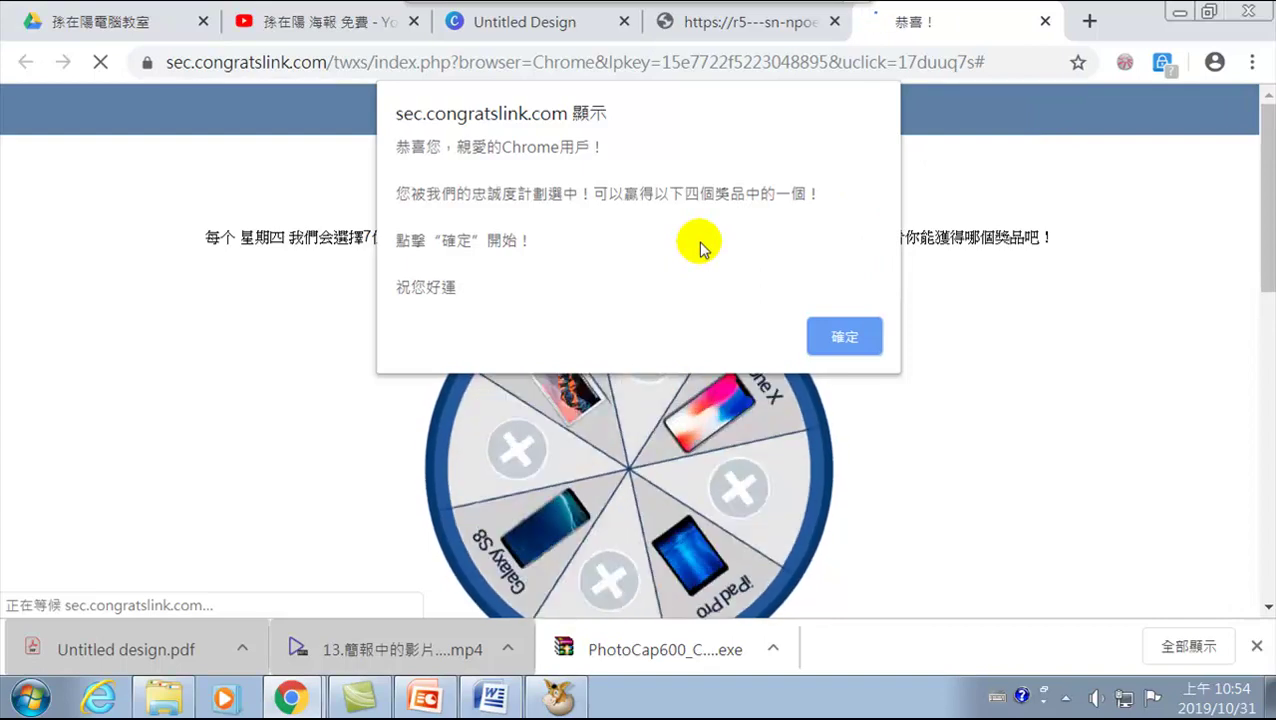
click(842, 336)
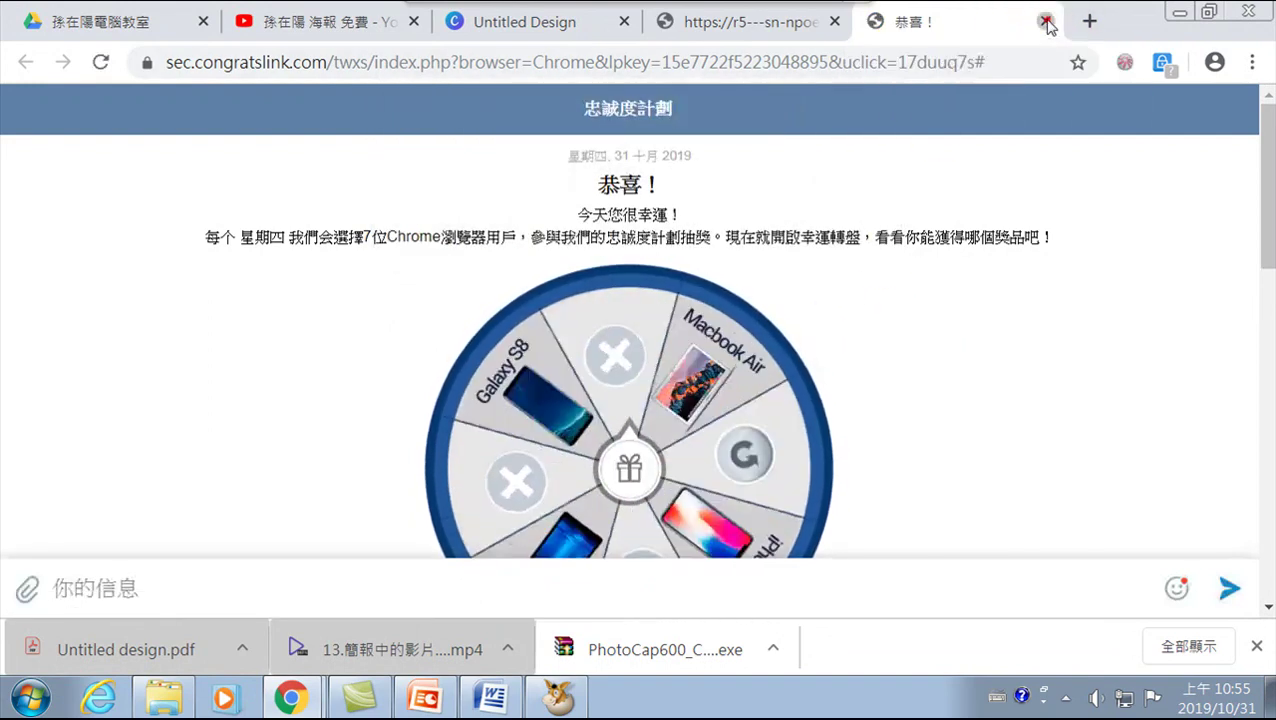
click(1045, 21)
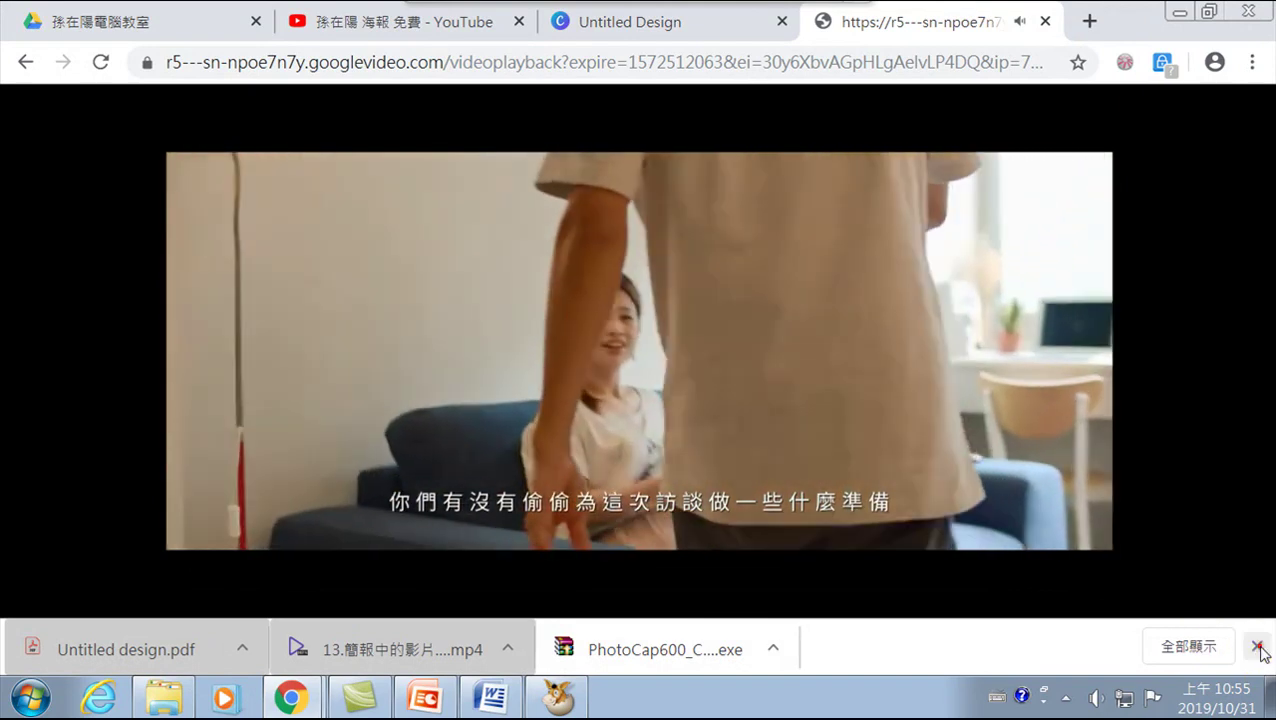
Hide the download shelf, pause the video at 0:18, and return to Canva's Untitled Design
click(1256, 646)
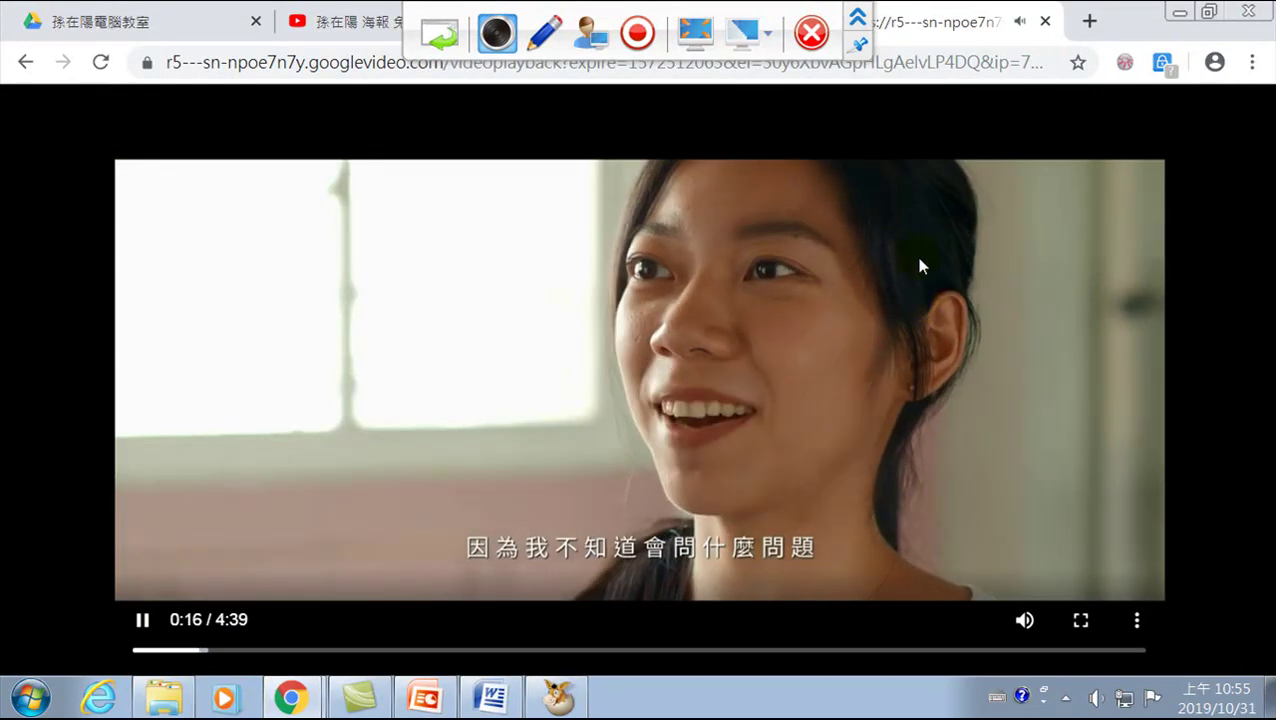
click(145, 622)
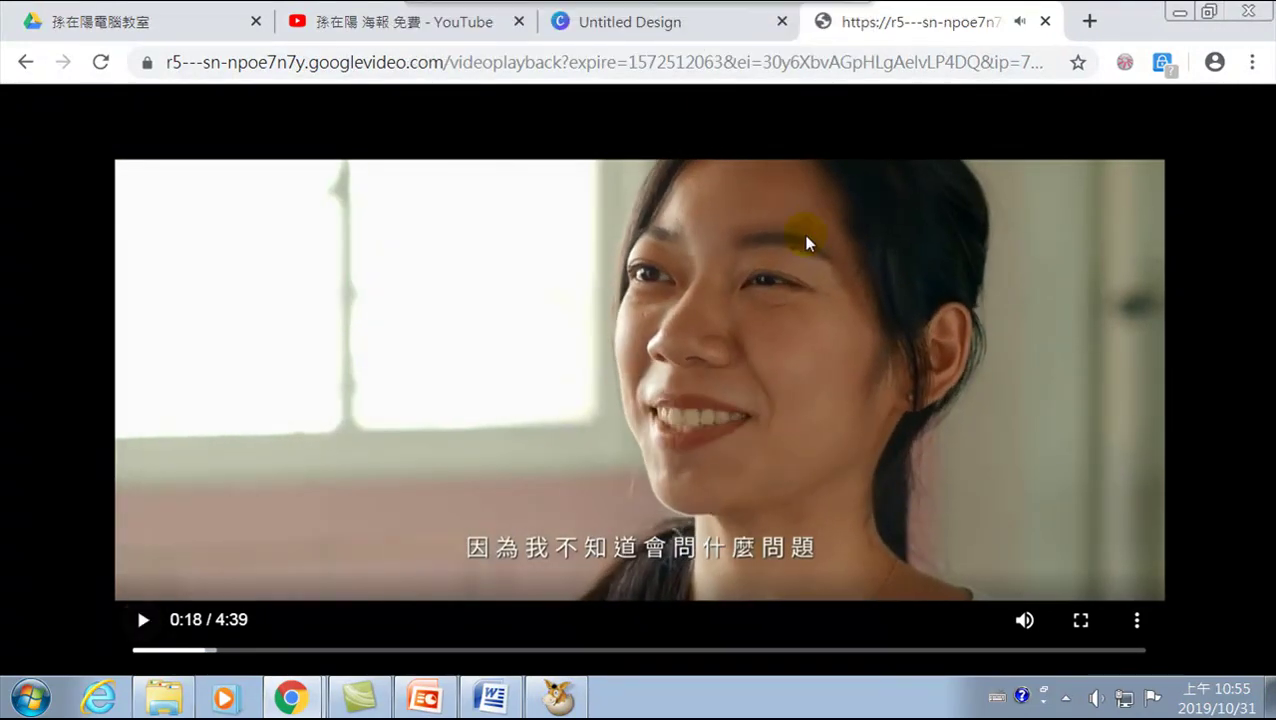
click(677, 21)
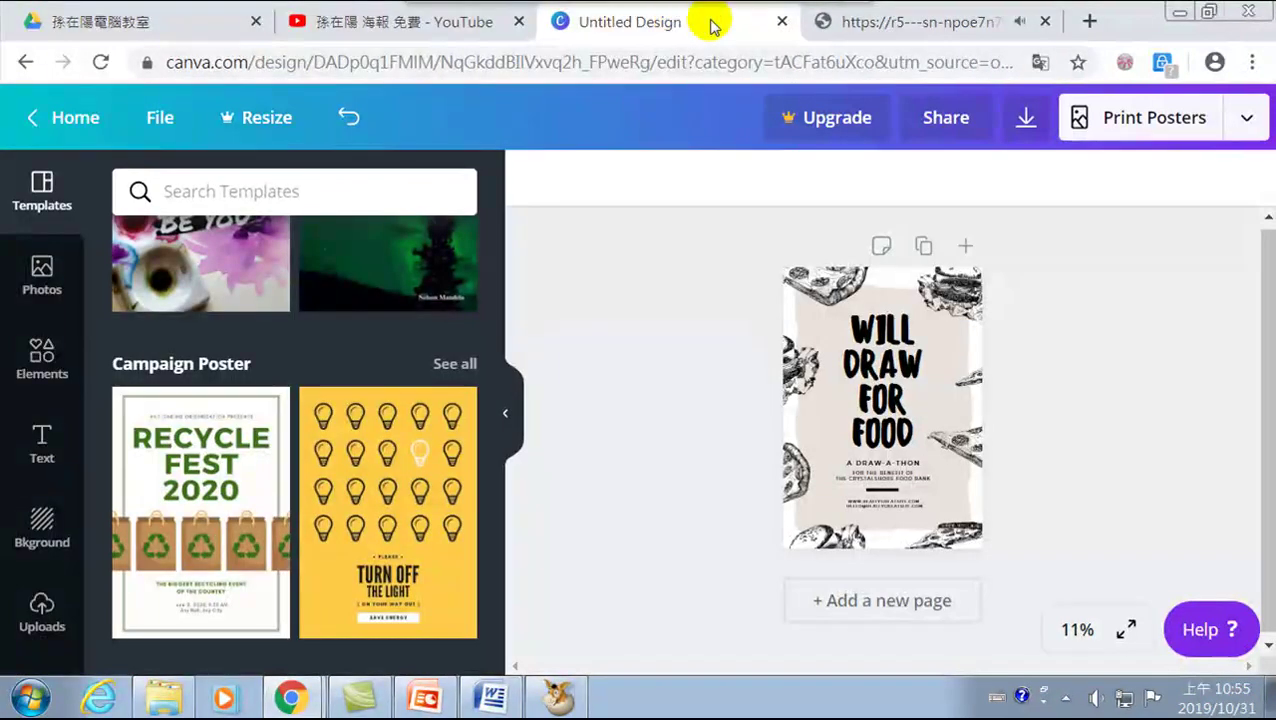
Go back from the video-stream tab to savefrom.net's list of download formats
click(915, 21)
click(26, 62)
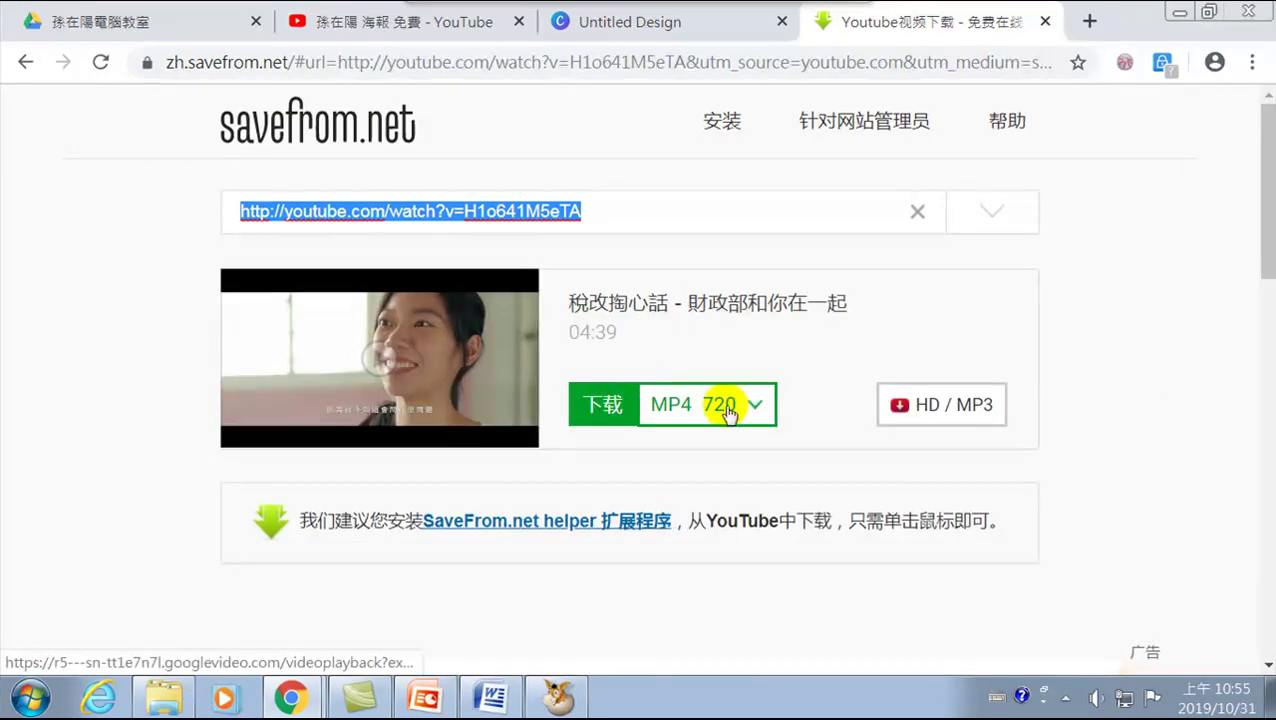
click(756, 405)
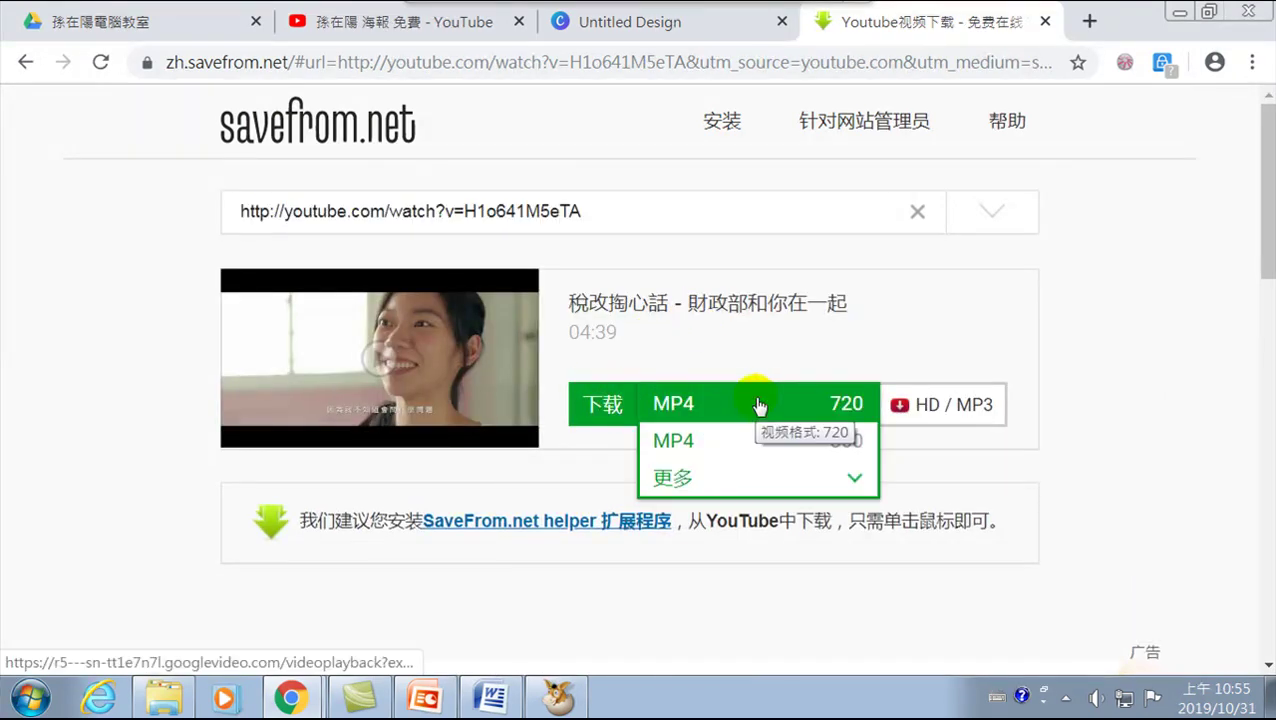
Start the 稅改掏心話 MP4 720 download and close the congratulations ad tab
click(601, 405)
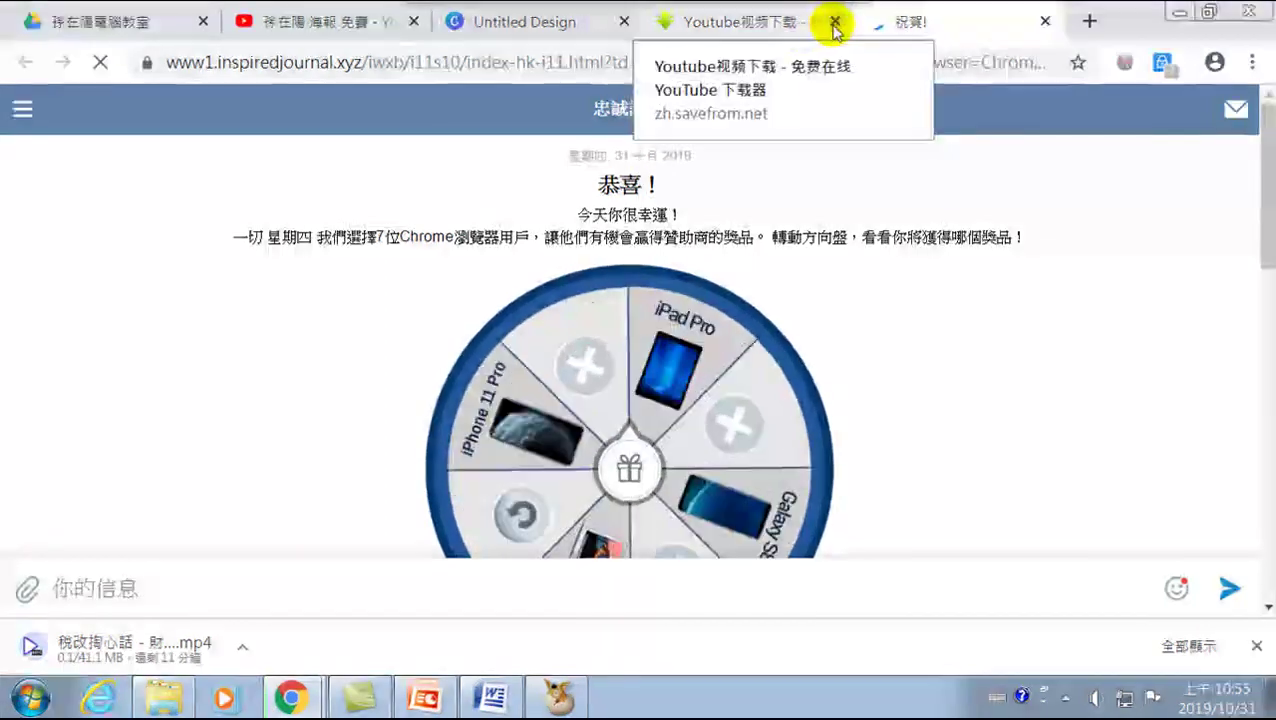
click(737, 23)
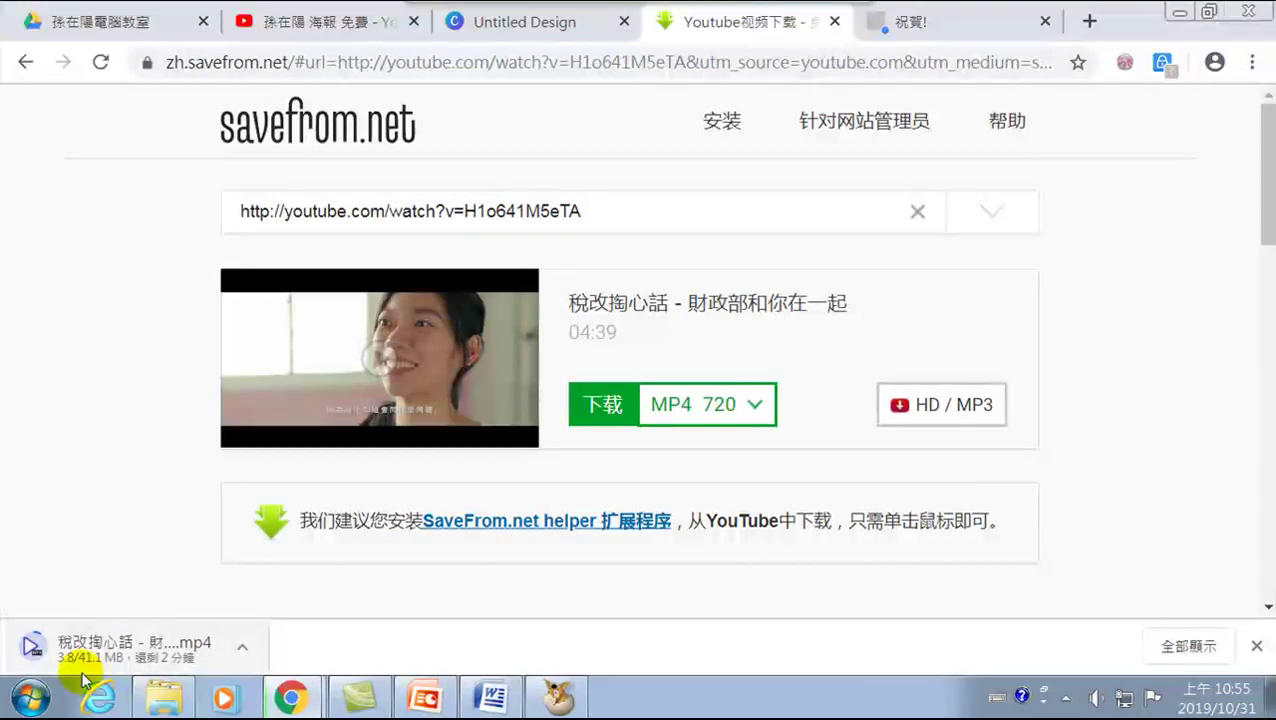
click(1045, 21)
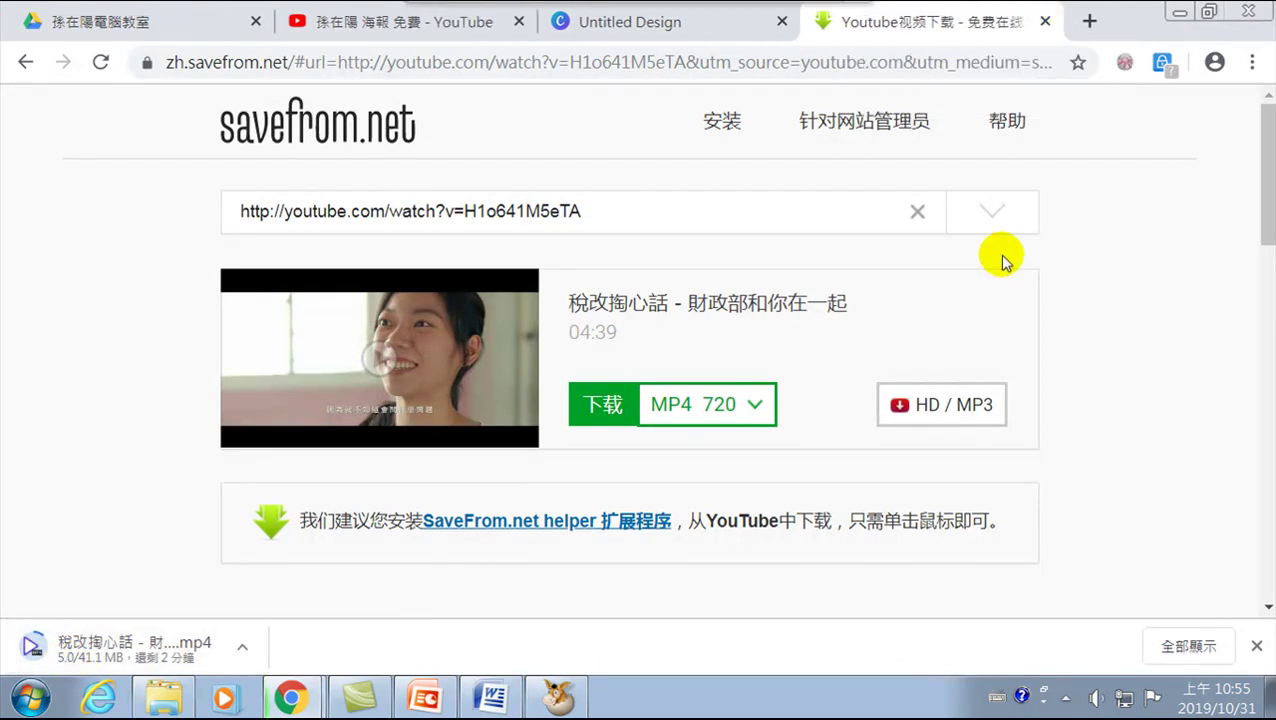
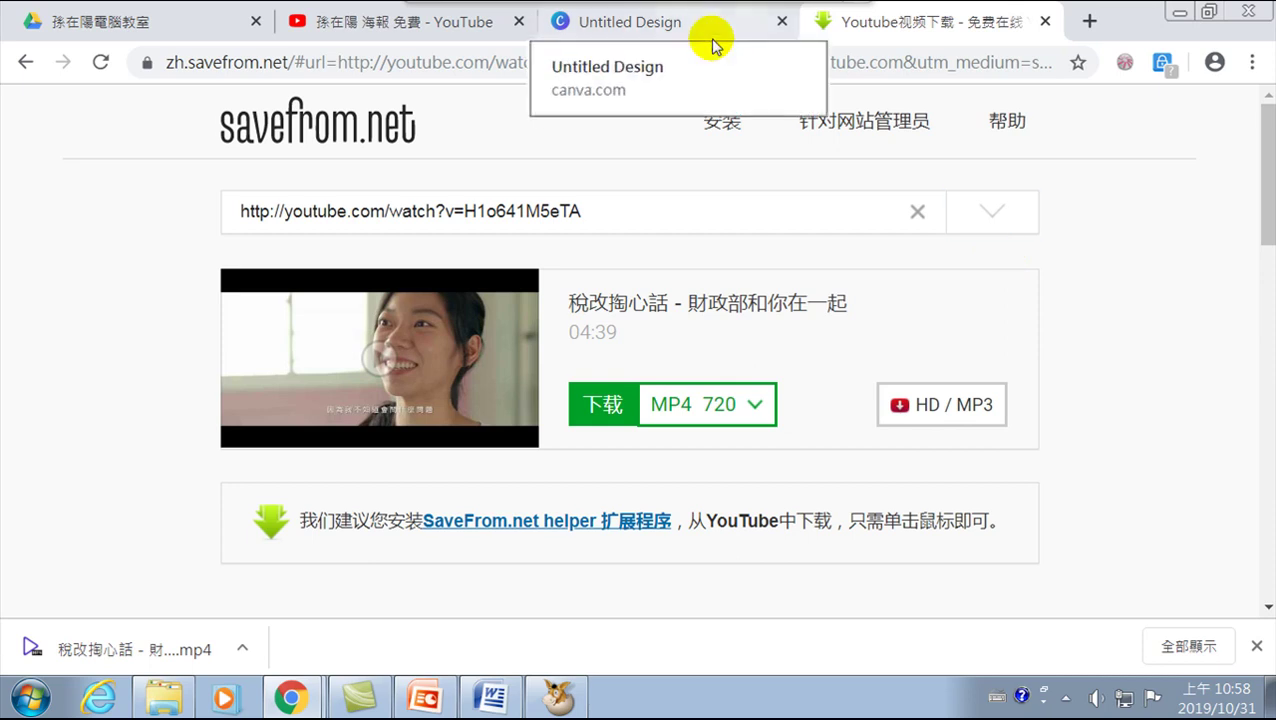
Play the downloaded 稅改掏心話 - 財政部和你在一起.mp4 from the Downloads folder
click(170, 697)
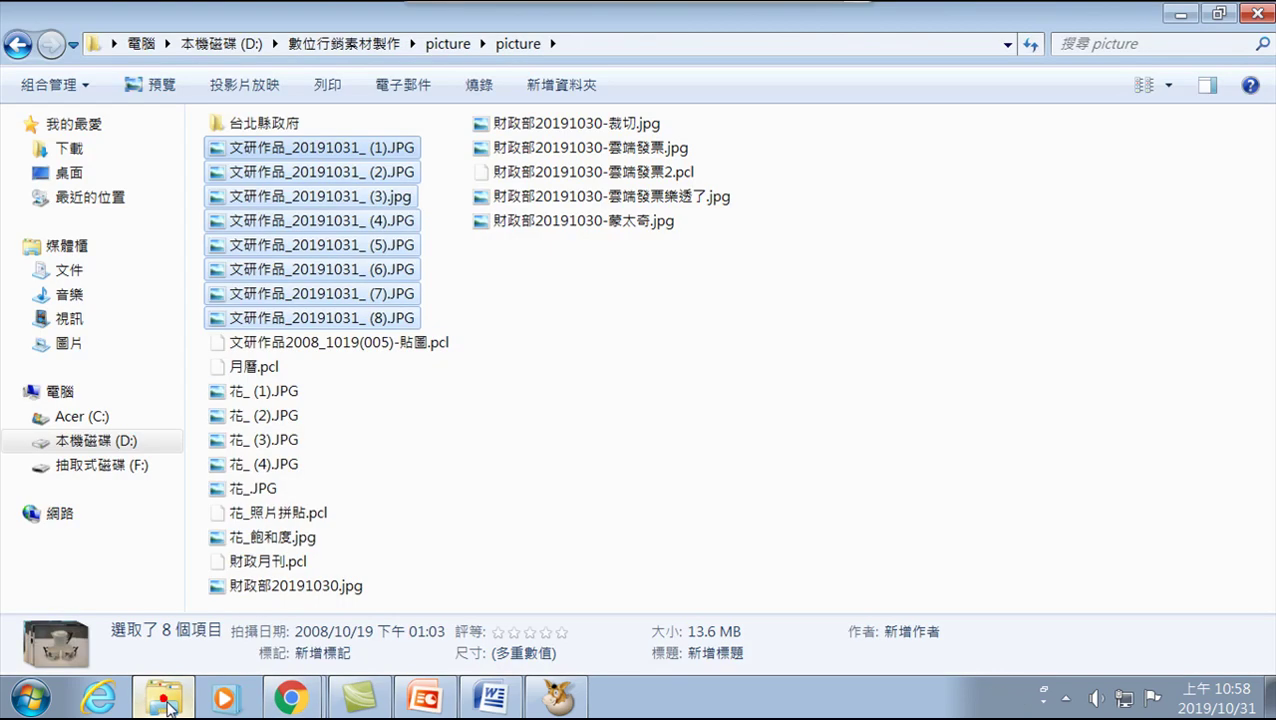
click(70, 150)
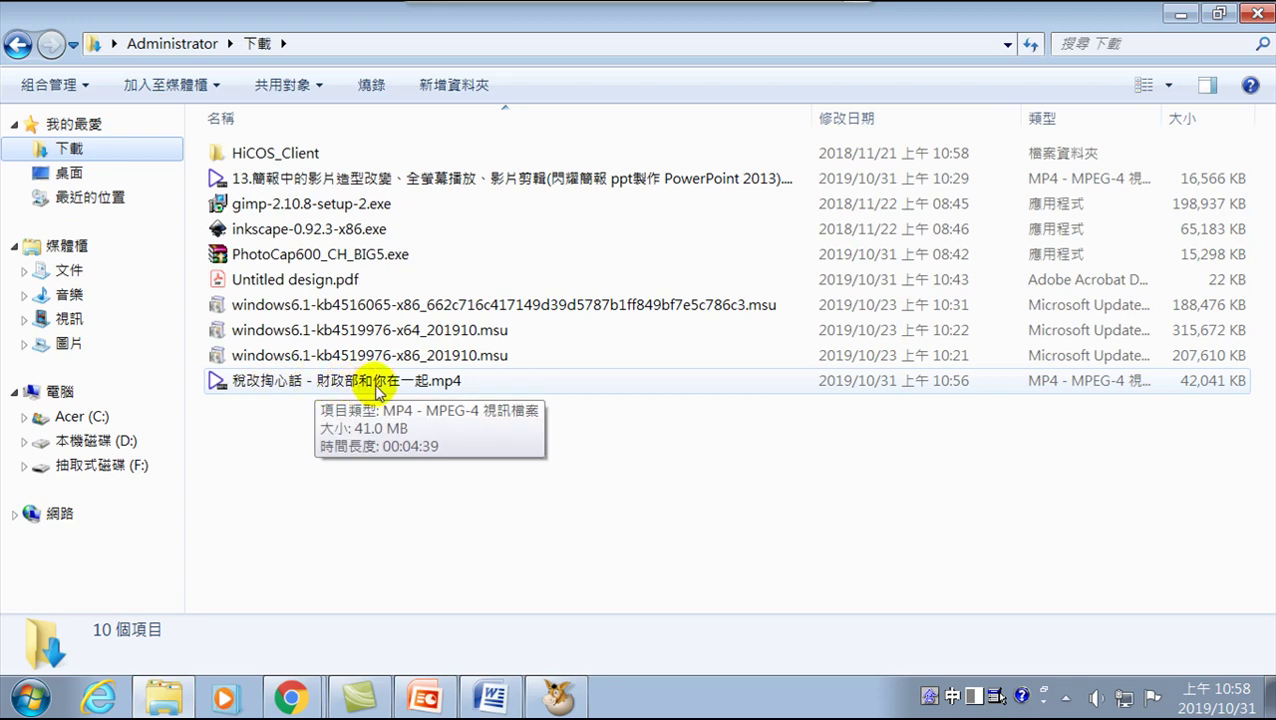
double_click(378, 384)
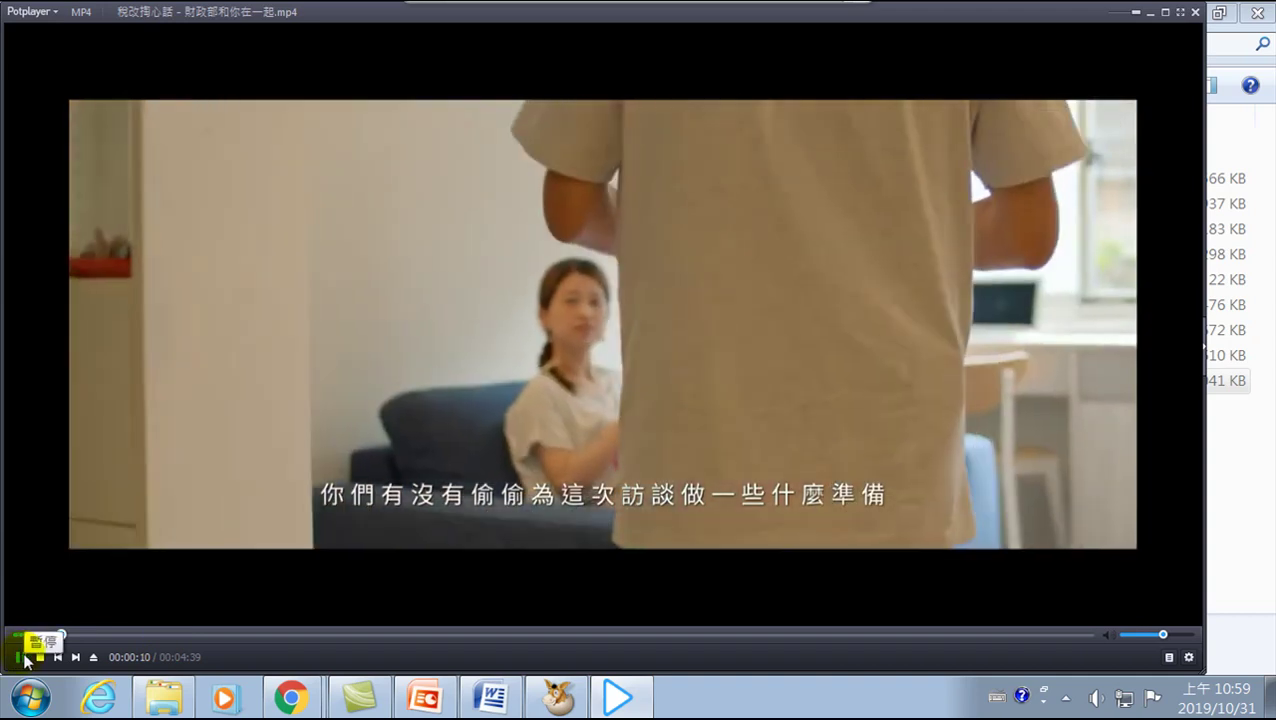
Pause and close the video in PotPlayer, then minimize the Downloads folder window
click(20, 656)
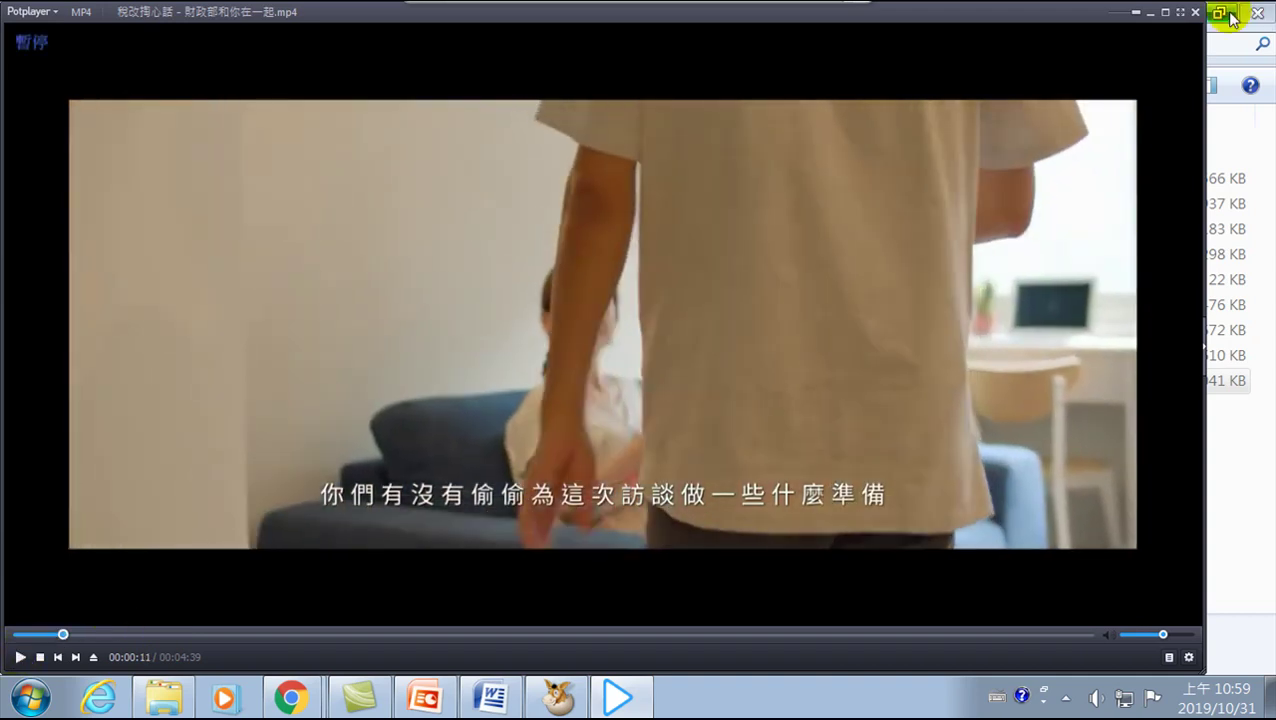
click(1195, 12)
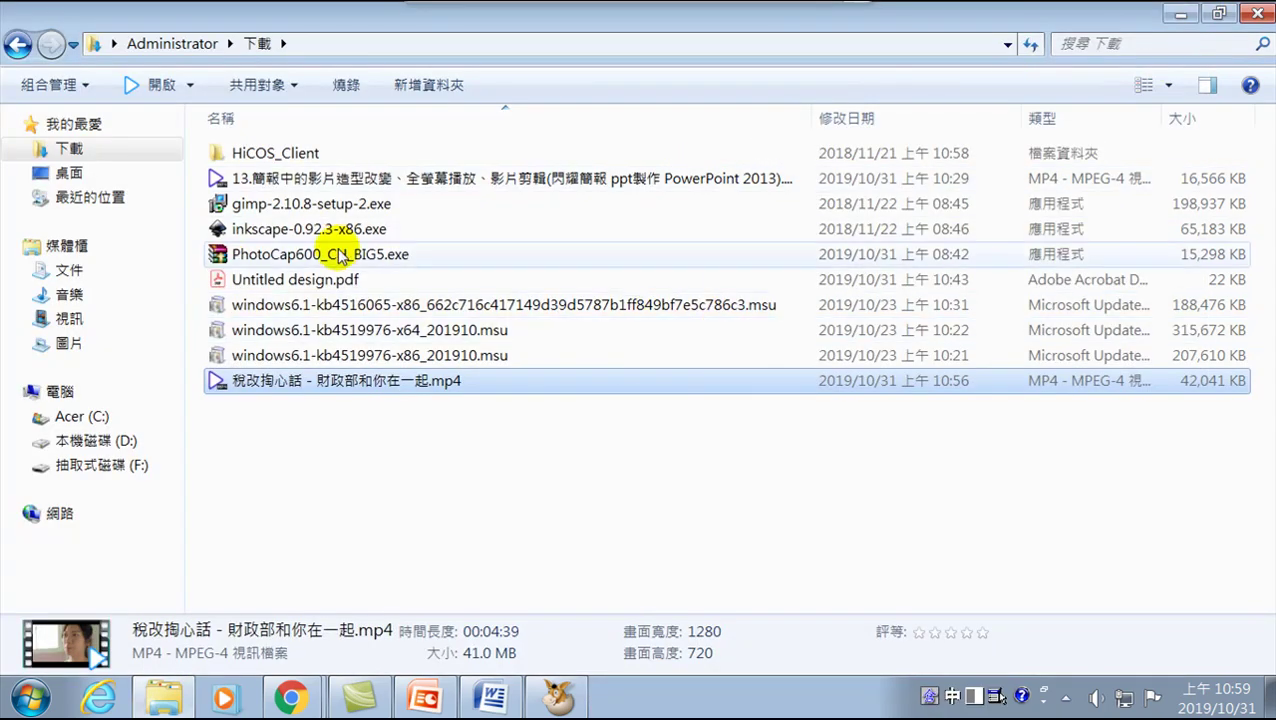
click(1180, 14)
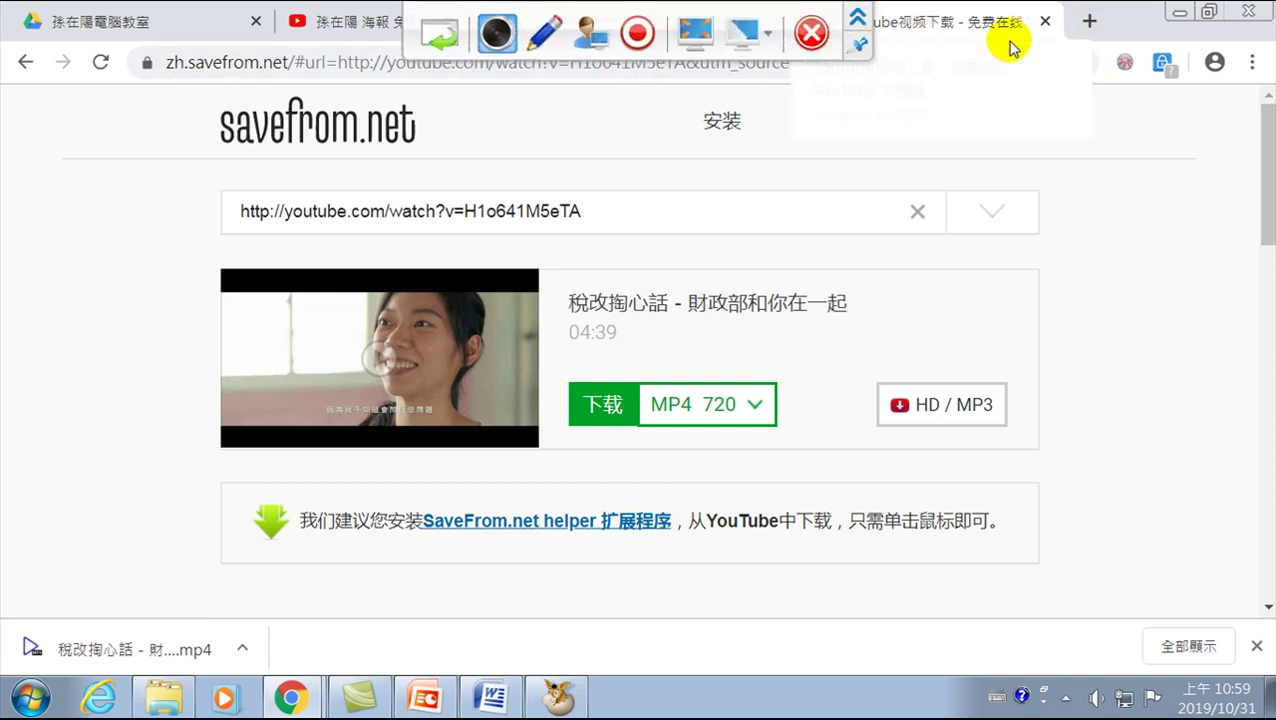
In a new tab, enter 海報製作 in the address bar using Cangjie input
click(1090, 20)
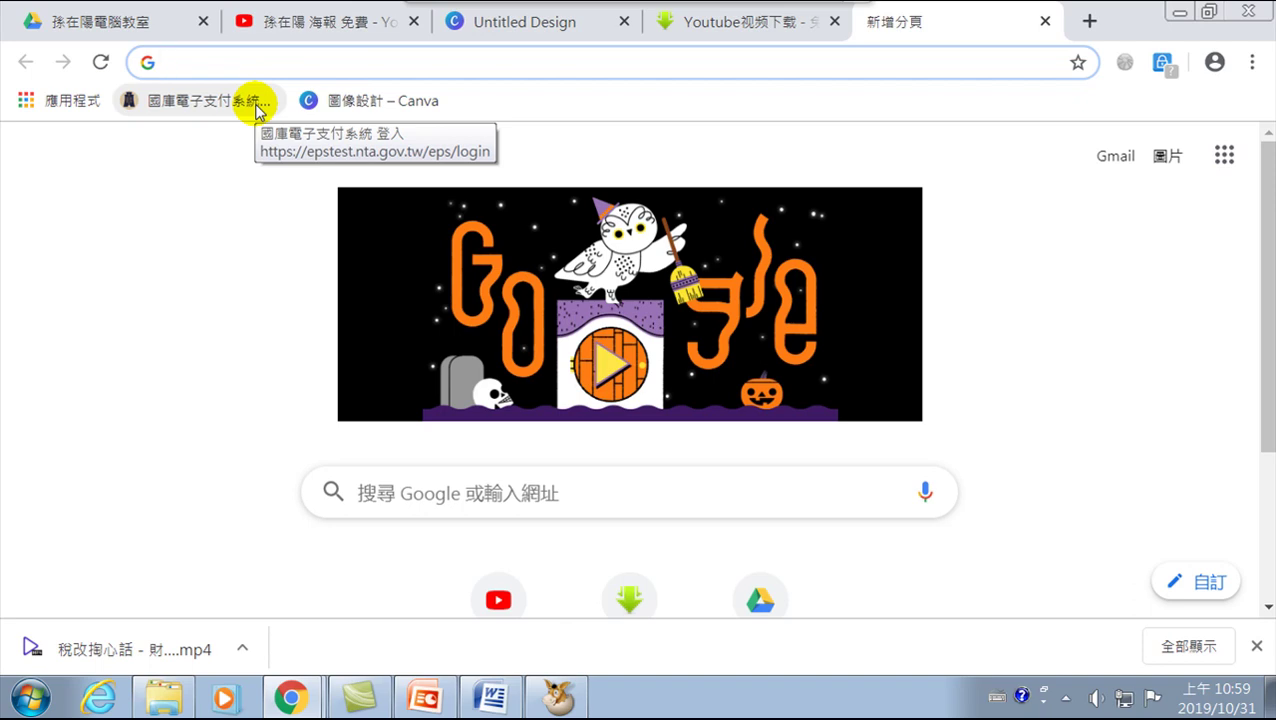
key(ctrl+space)
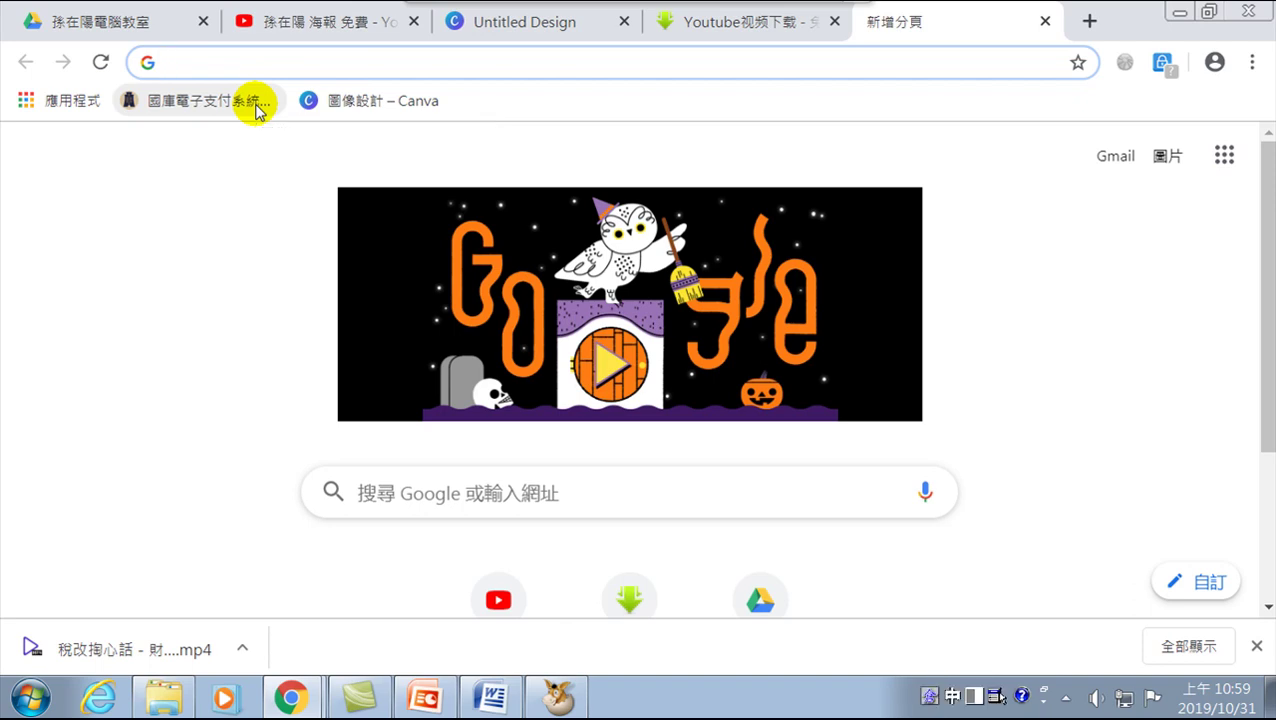
text(eowy)
key(space)
text(gjsl)
key(space)
text(1hnhlv)
key(space)
text(ohs)
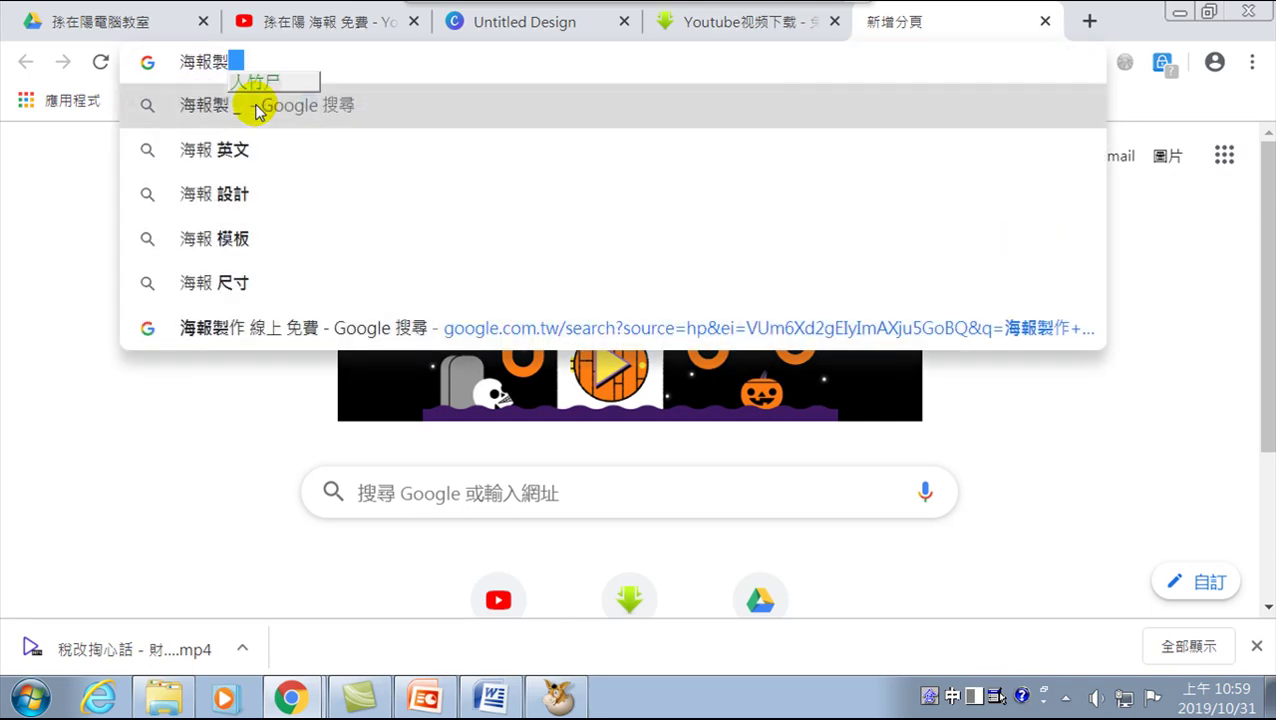
key(space)
key(ctrl+space)
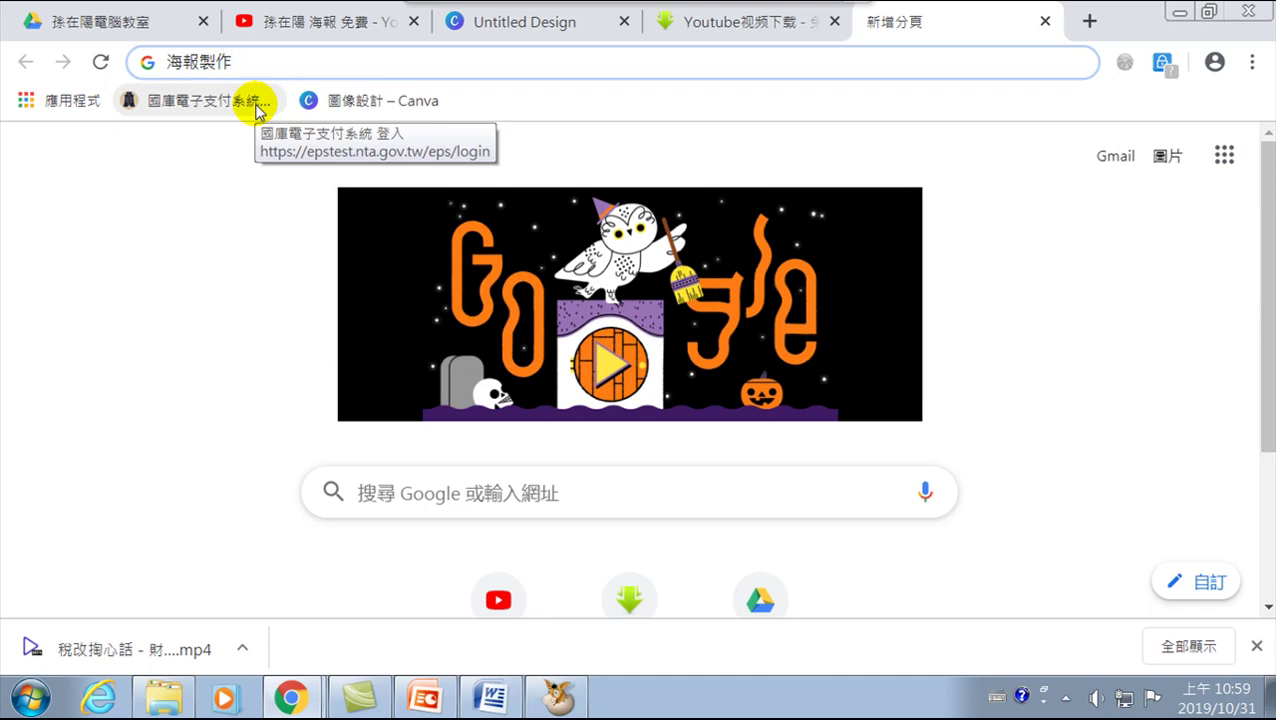
Append 線上 免費 to the query and run the Google search
text(v)
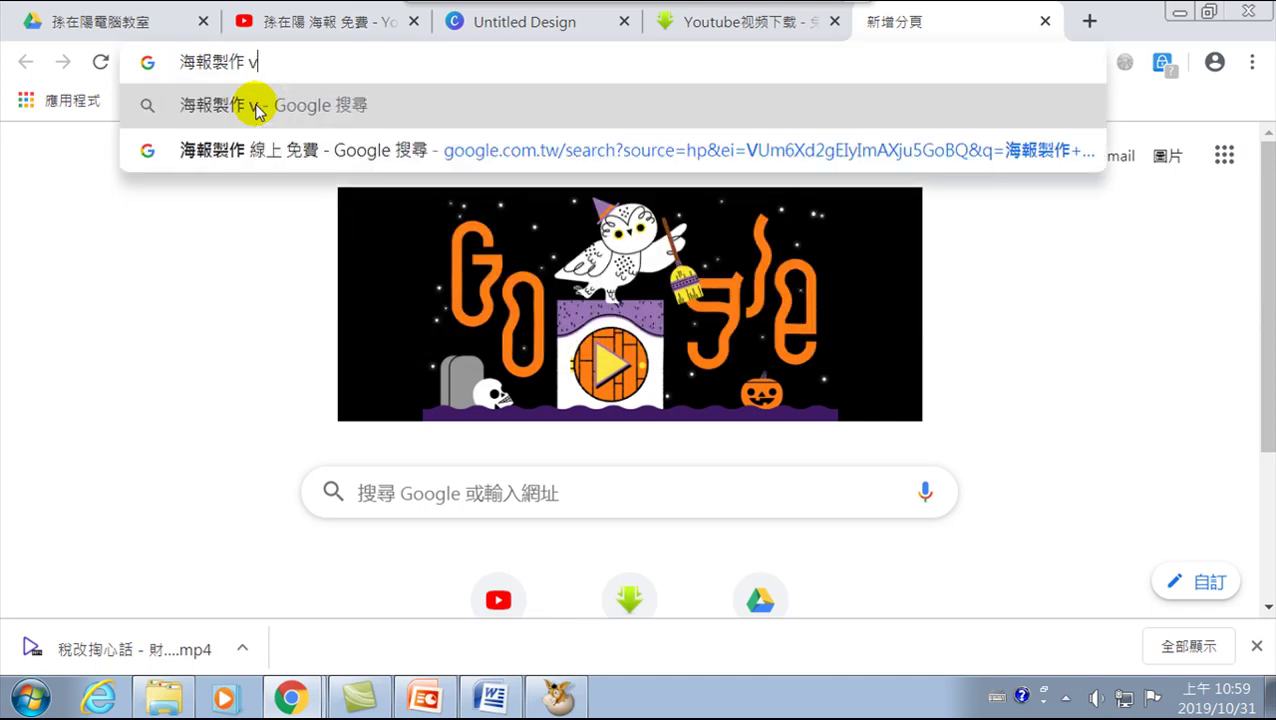
key(BackSpace)
key(ctrl+space)
text(vfhae)
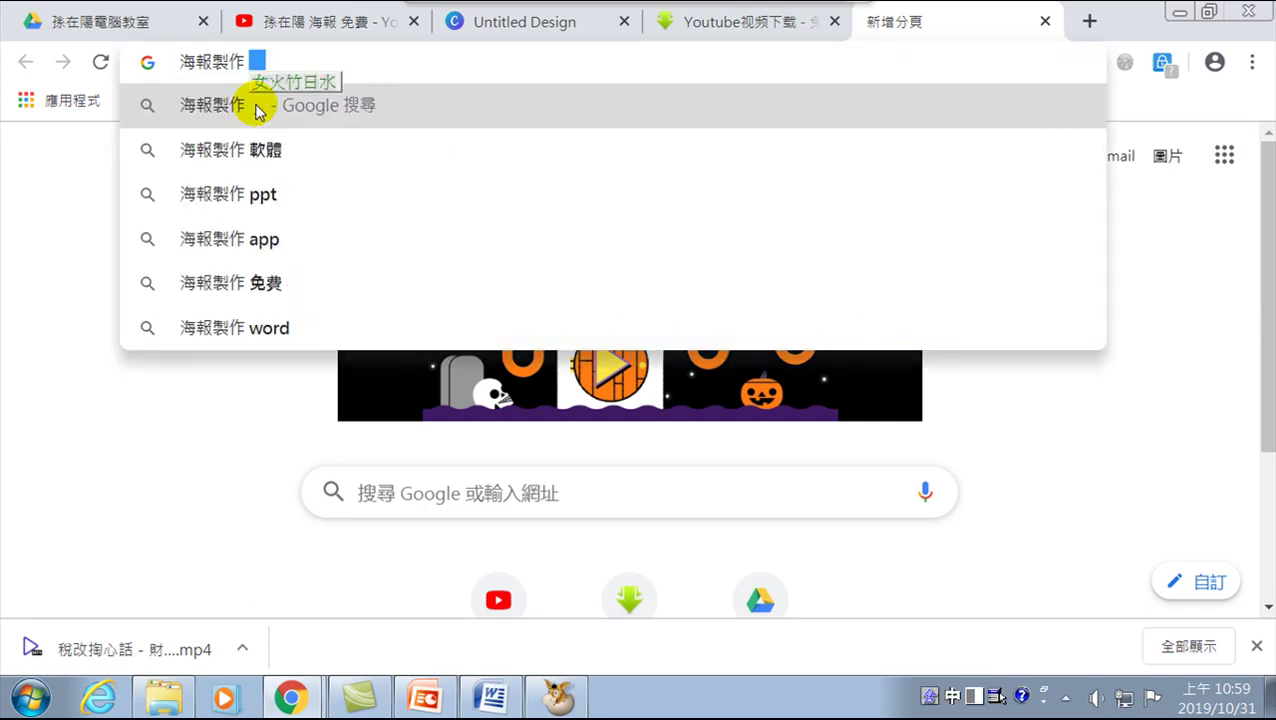
key(space)
text(ym)
key(space)
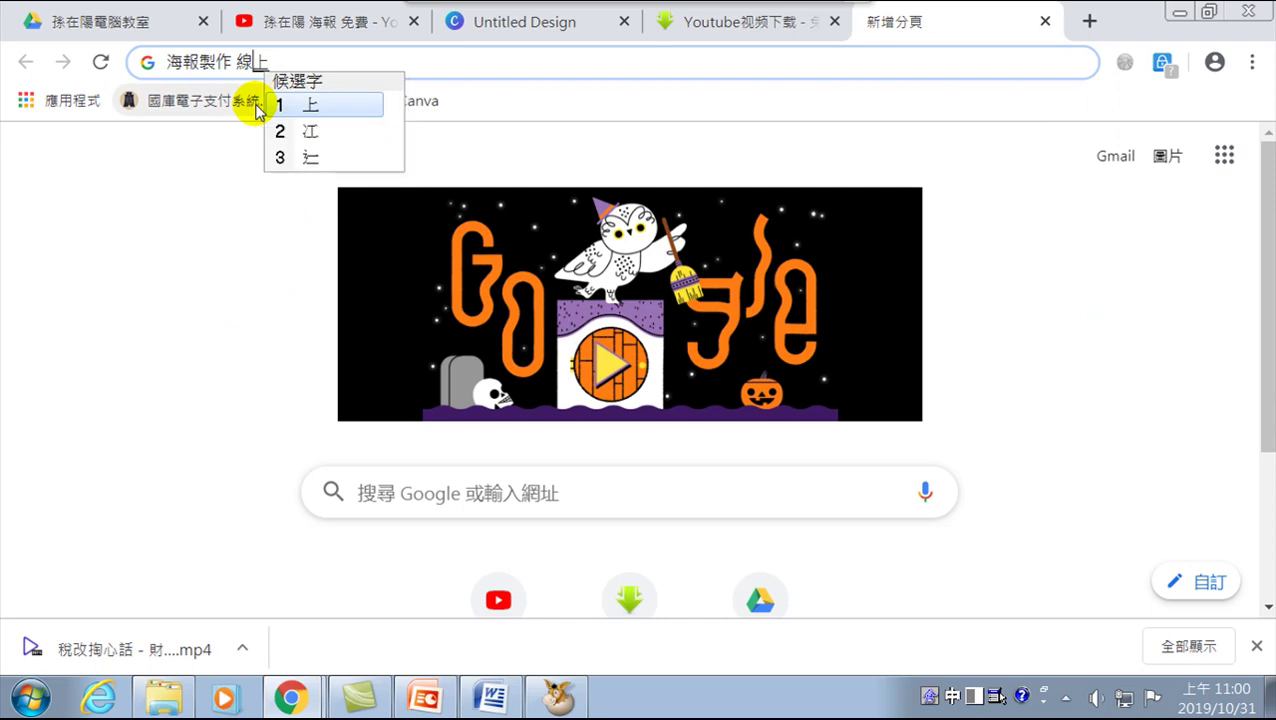
key(space)
key(ctrl+space)
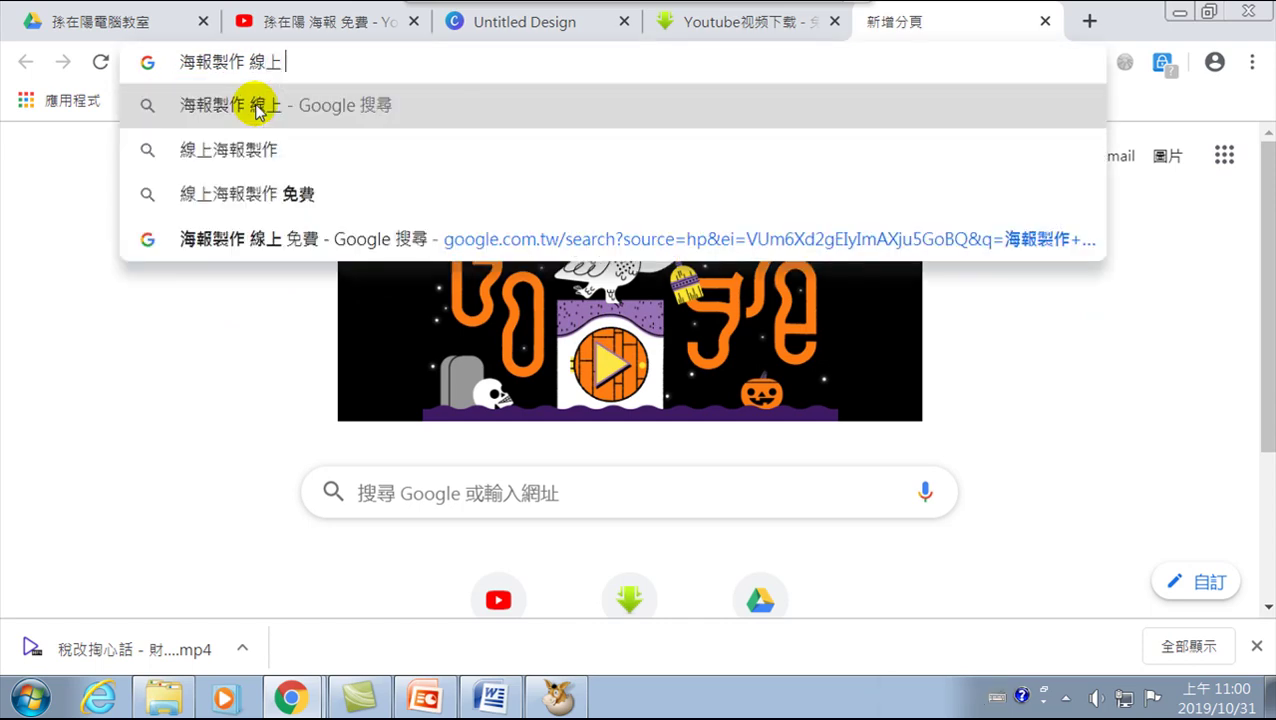
key(ctrl+space)
text(nahu)
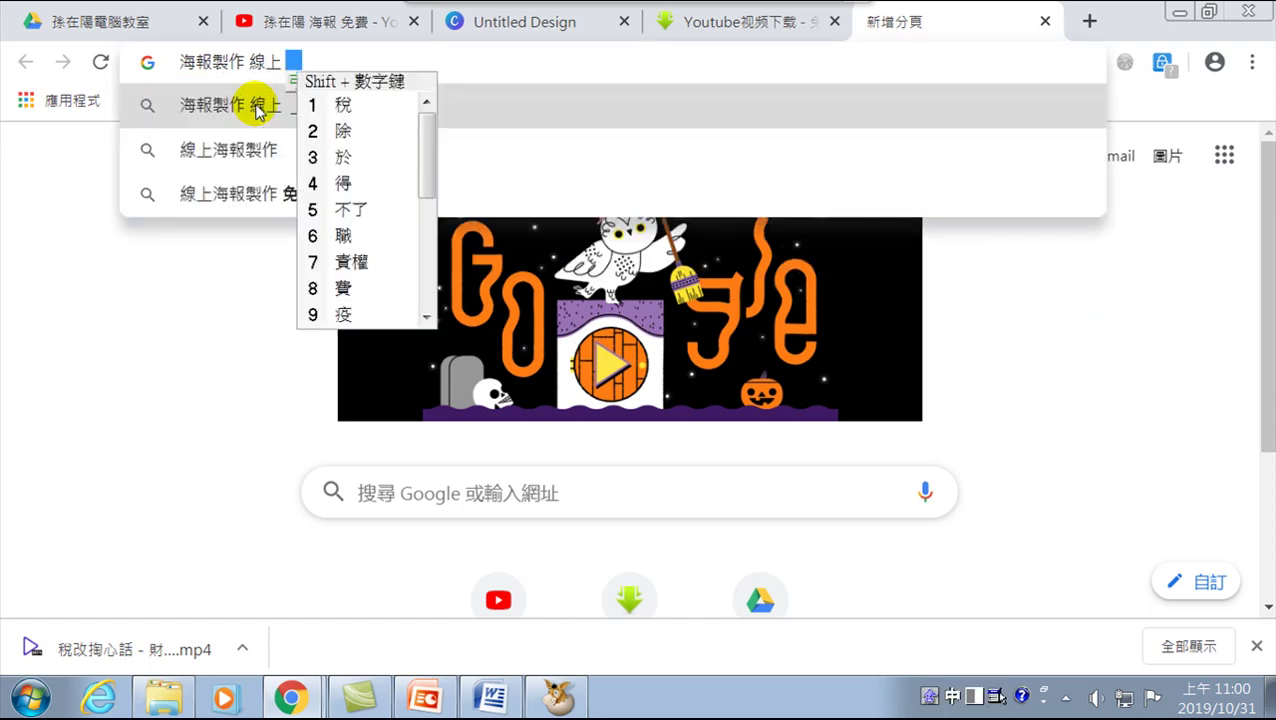
key(space)
text(lnb)
key(space)
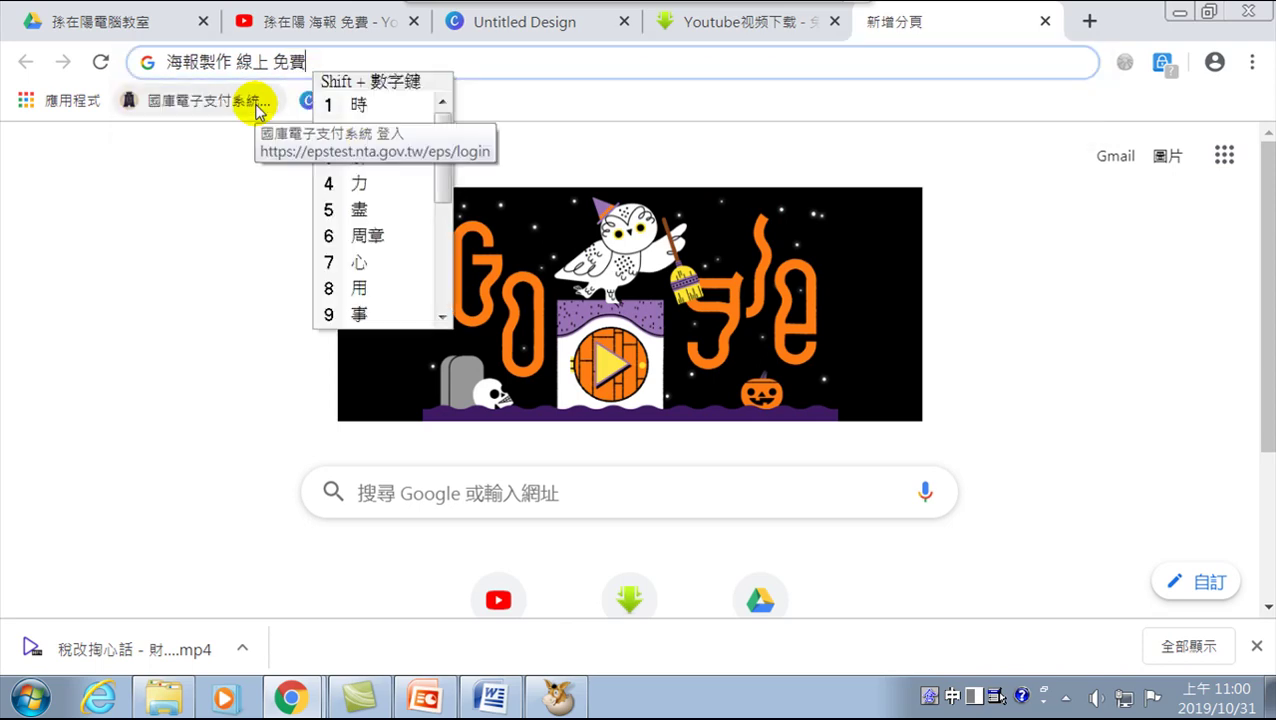
key(Escape)
key(Return)
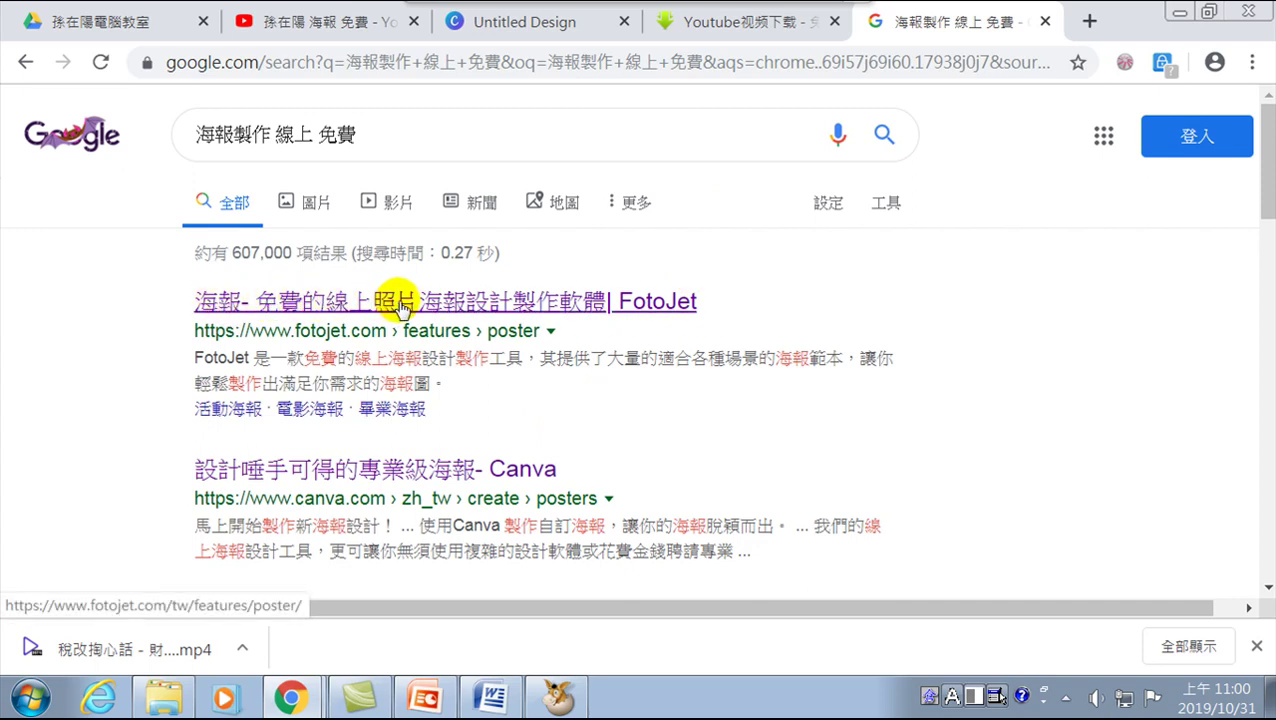
Go from the FotoJet search result to its poster editor via 開始創建
click(550, 304)
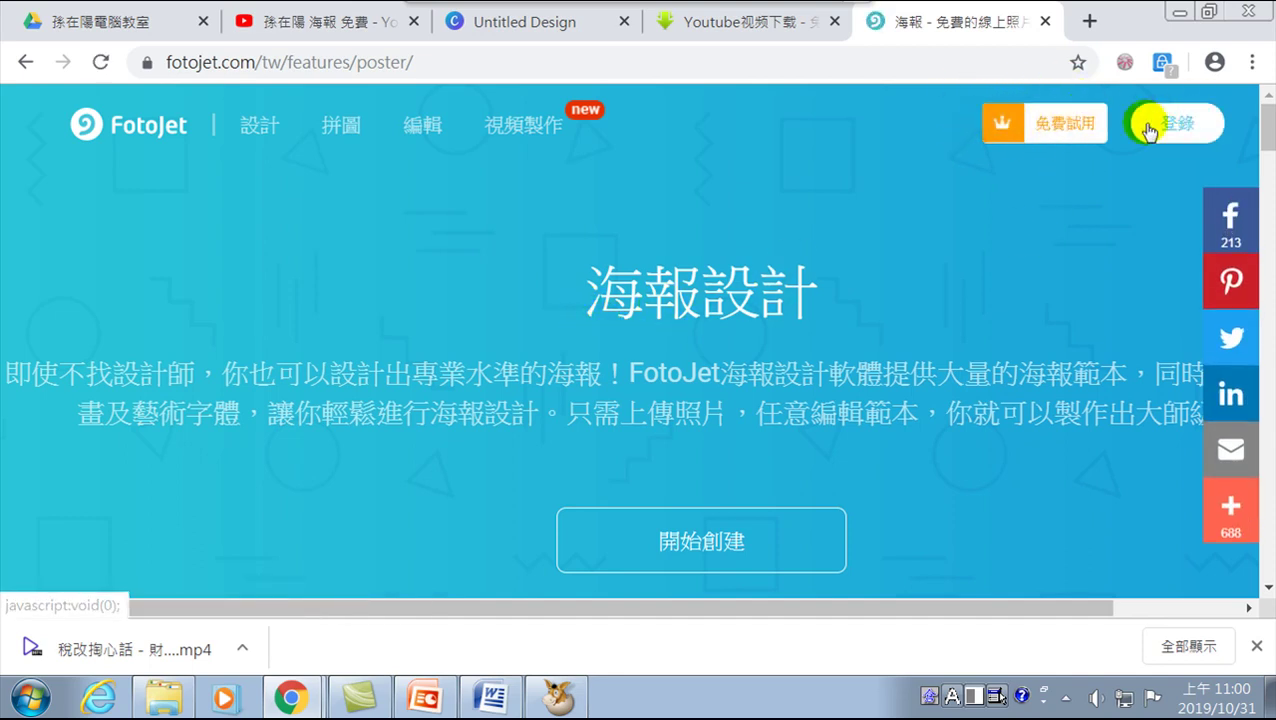
scroll(705, 340, down, 1)
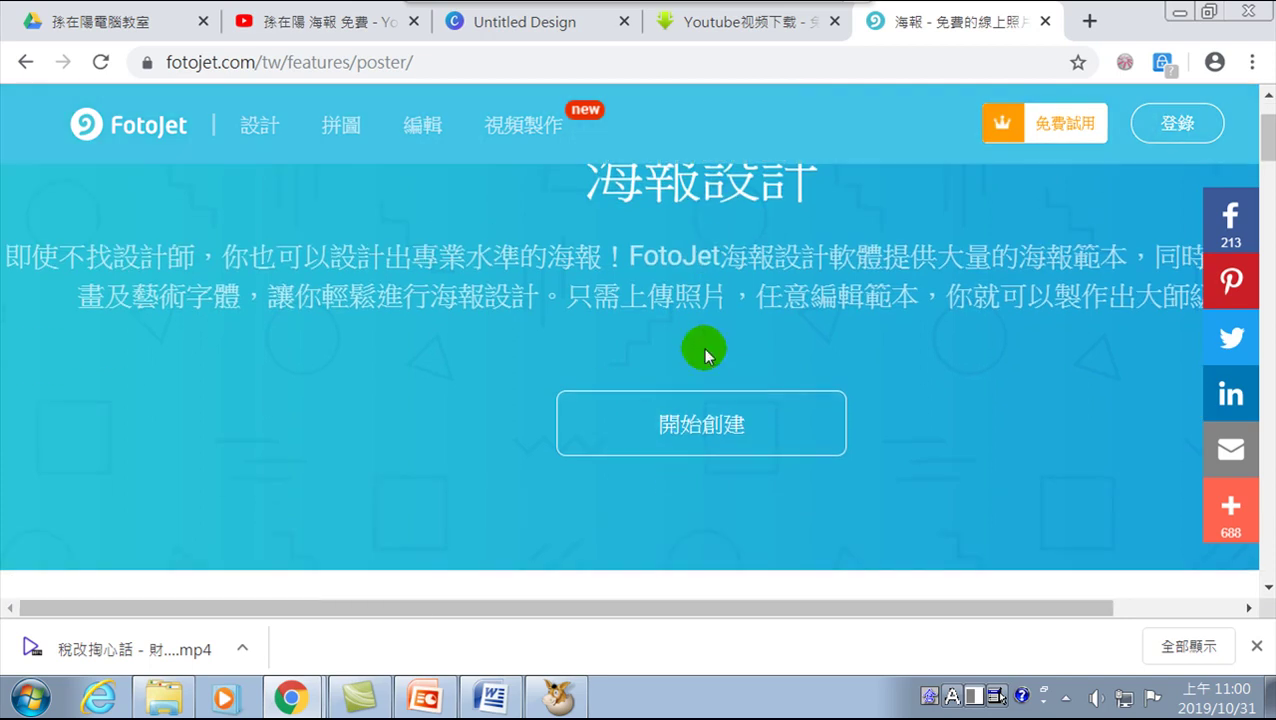
click(698, 430)
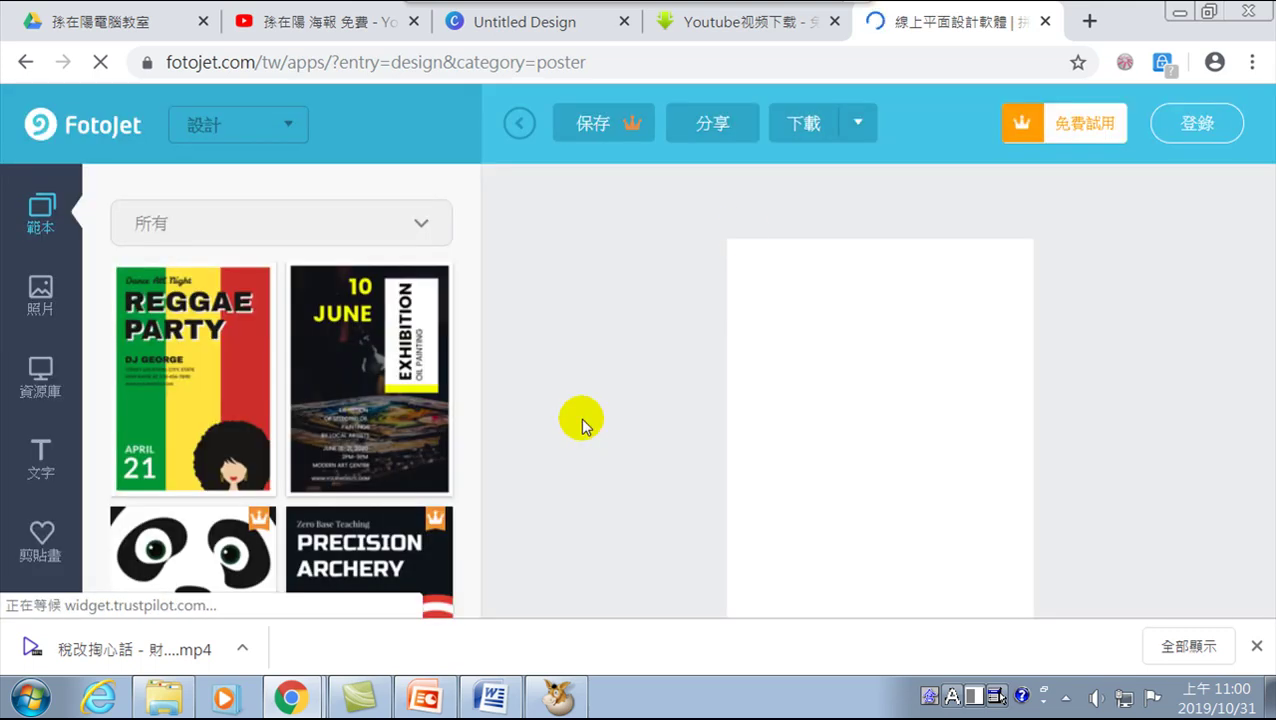
scroll(360, 425, down, 2)
scroll(358, 427, down, 3)
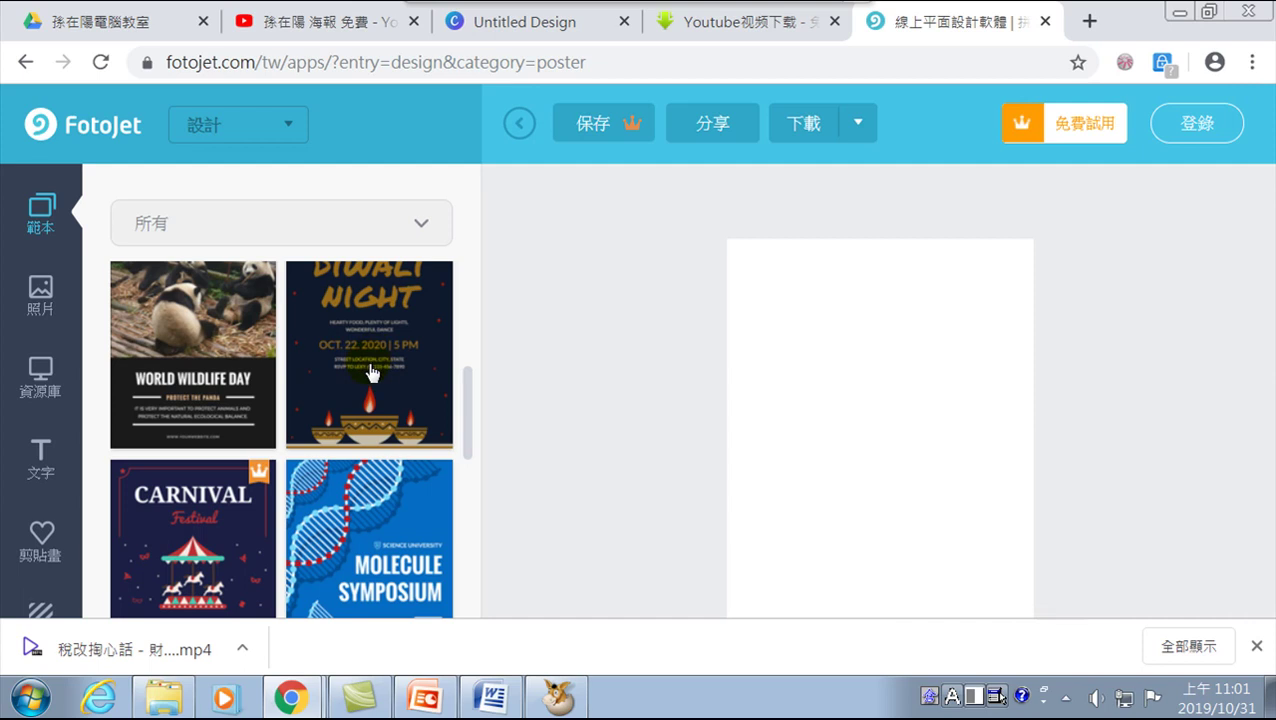
scroll(370, 372, down, 5)
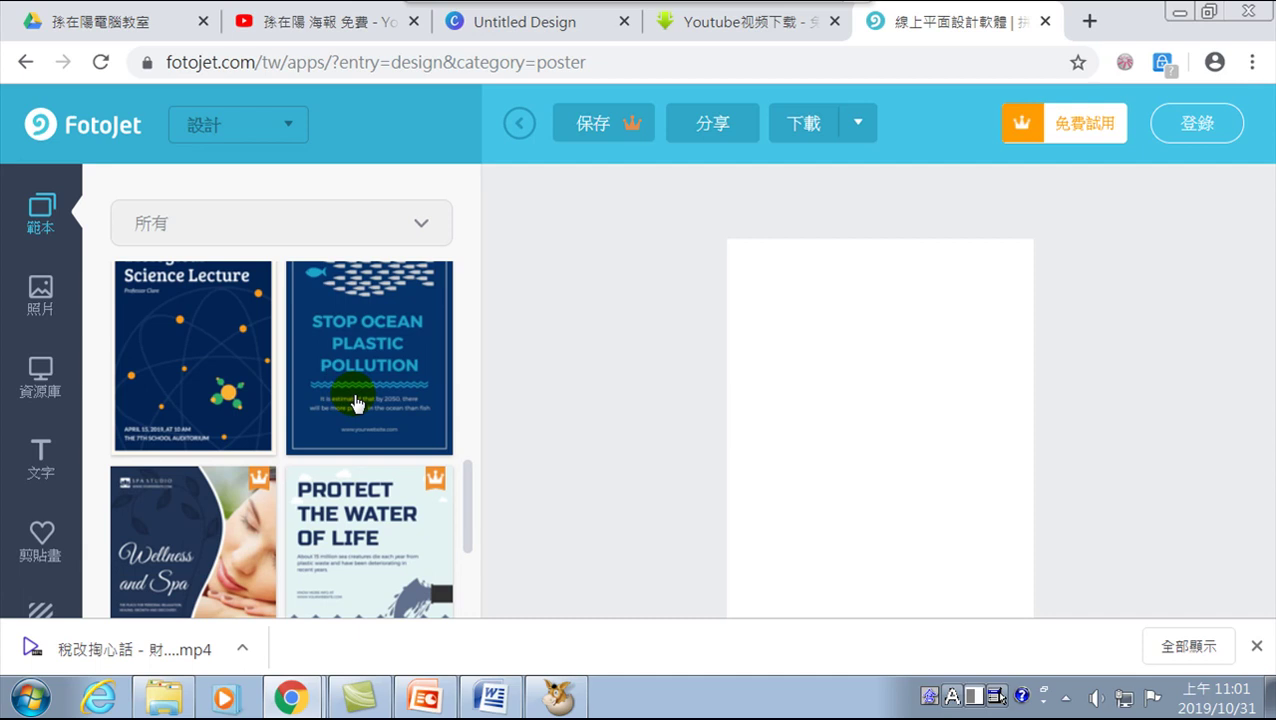
scroll(379, 384, down, 5)
scroll(379, 387, down, 4)
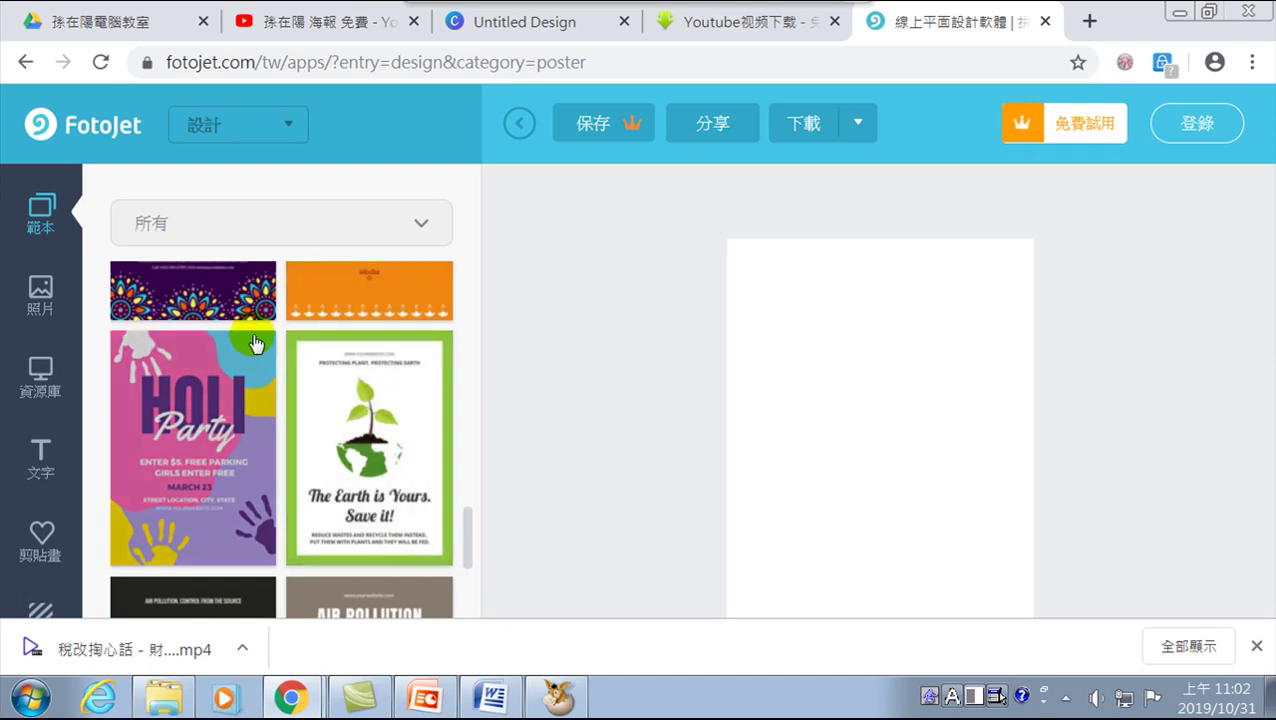
scroll(262, 358, up, 4)
scroll(262, 358, up, 5)
scroll(285, 361, up, 3)
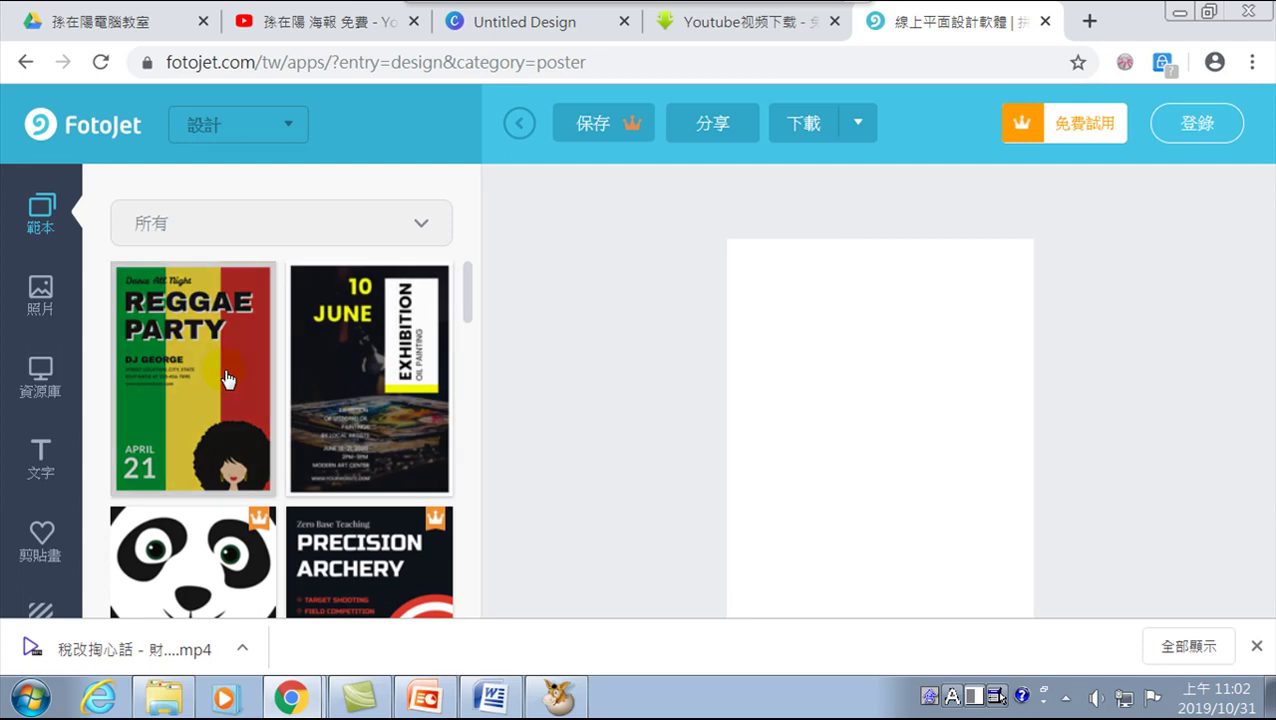
Scroll through the template gallery, past Panda Visit Day, World Wildlife Day and Diwali Night designs
scroll(198, 362, down, 5)
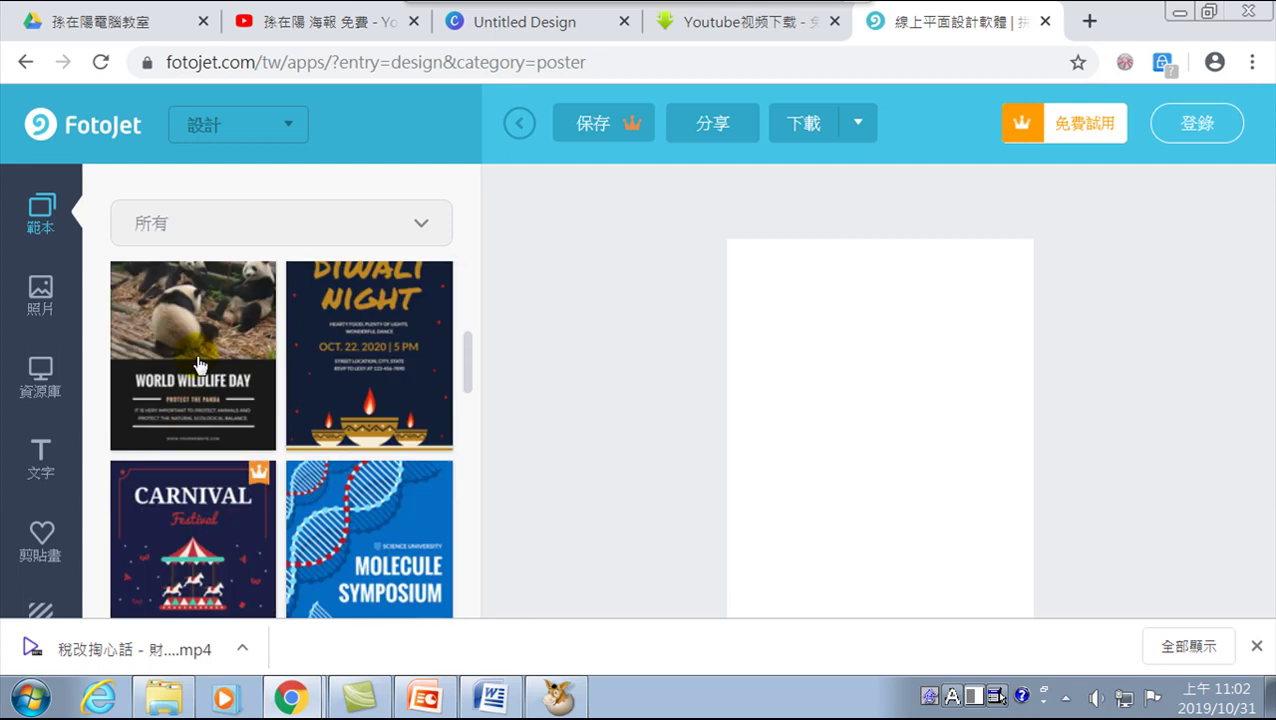
scroll(198, 365, down, 3)
scroll(217, 365, down, 2)
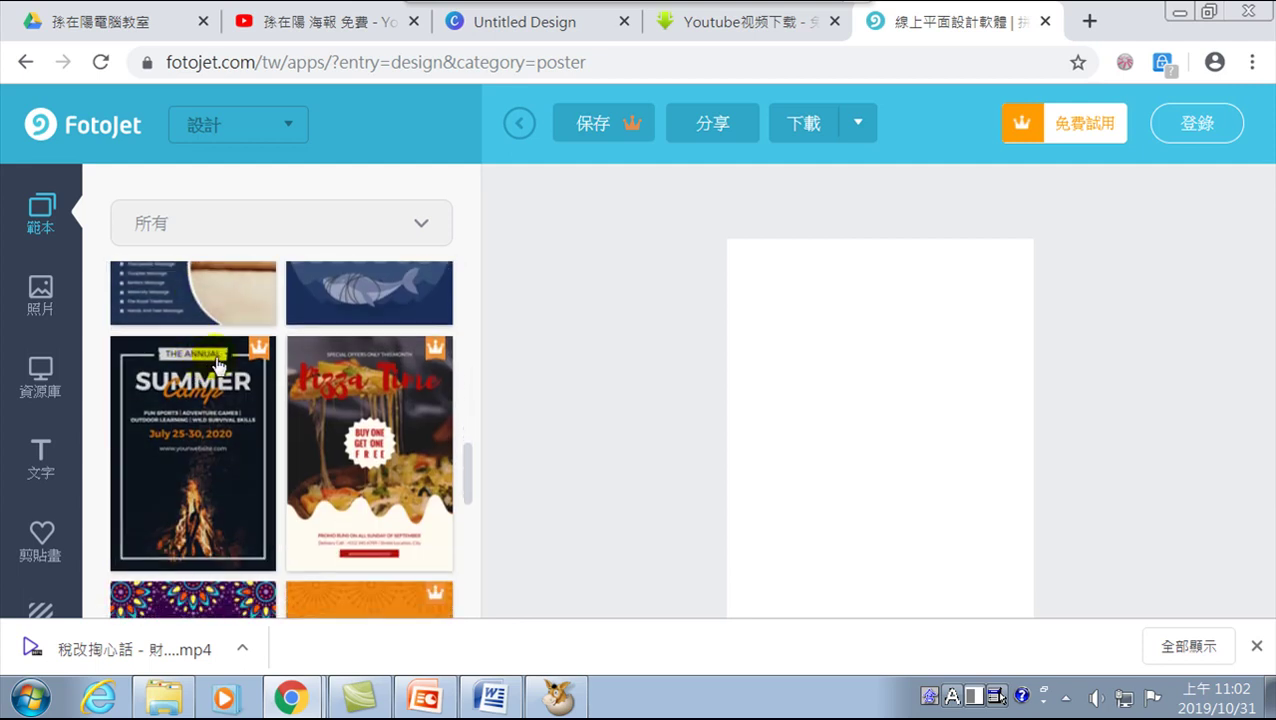
scroll(221, 366, down, 1)
scroll(221, 366, down, 3)
scroll(221, 366, down, 3)
scroll(221, 366, down, 1)
scroll(221, 366, down, 4)
scroll(221, 366, down, 2)
scroll(221, 366, down, 2)
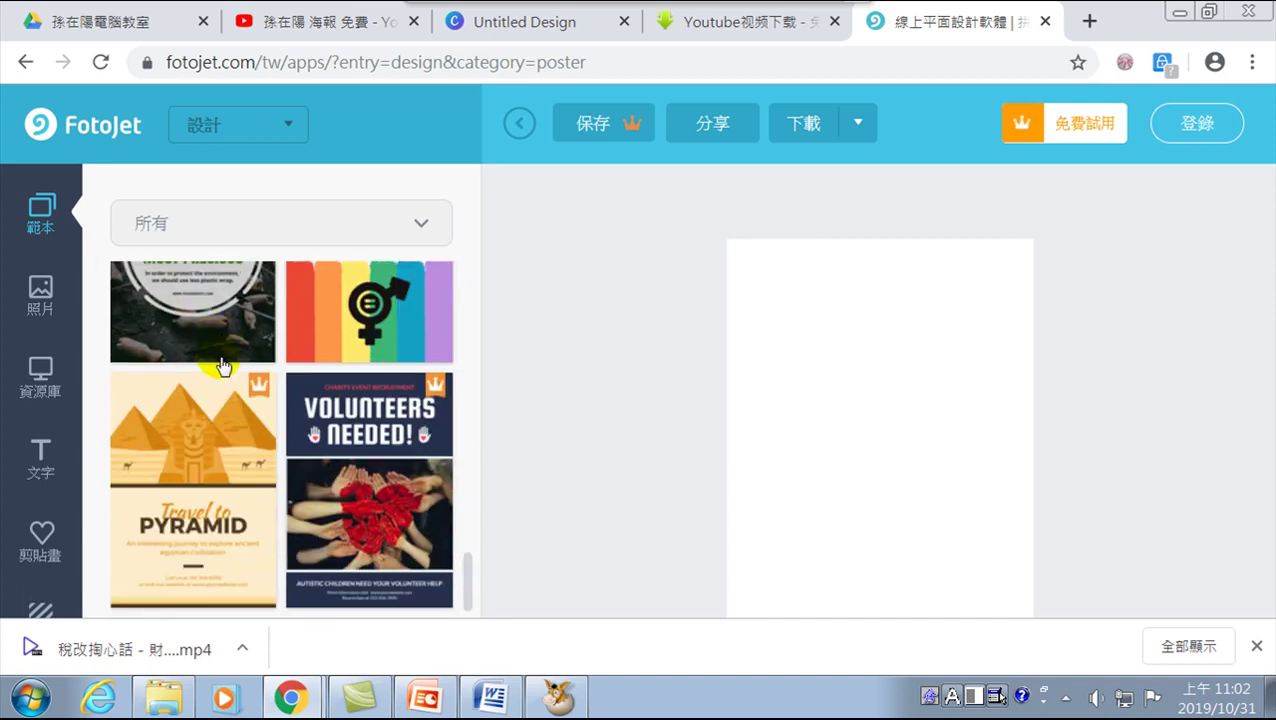
scroll(221, 366, down, 3)
scroll(221, 366, down, 1)
scroll(221, 367, down, 2)
scroll(222, 369, down, 2)
scroll(222, 369, down, 4)
scroll(222, 369, down, 1)
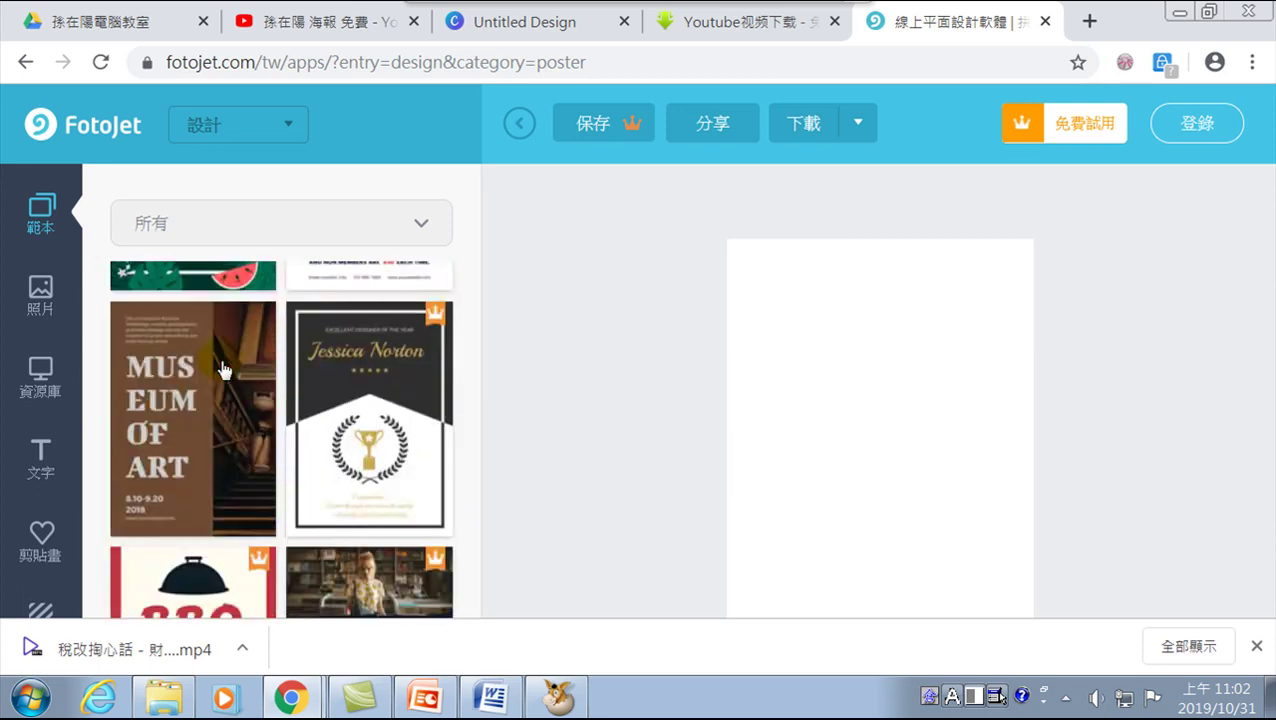
scroll(222, 369, down, 2)
scroll(222, 369, down, 2)
scroll(240, 374, down, 2)
scroll(311, 406, down, 3)
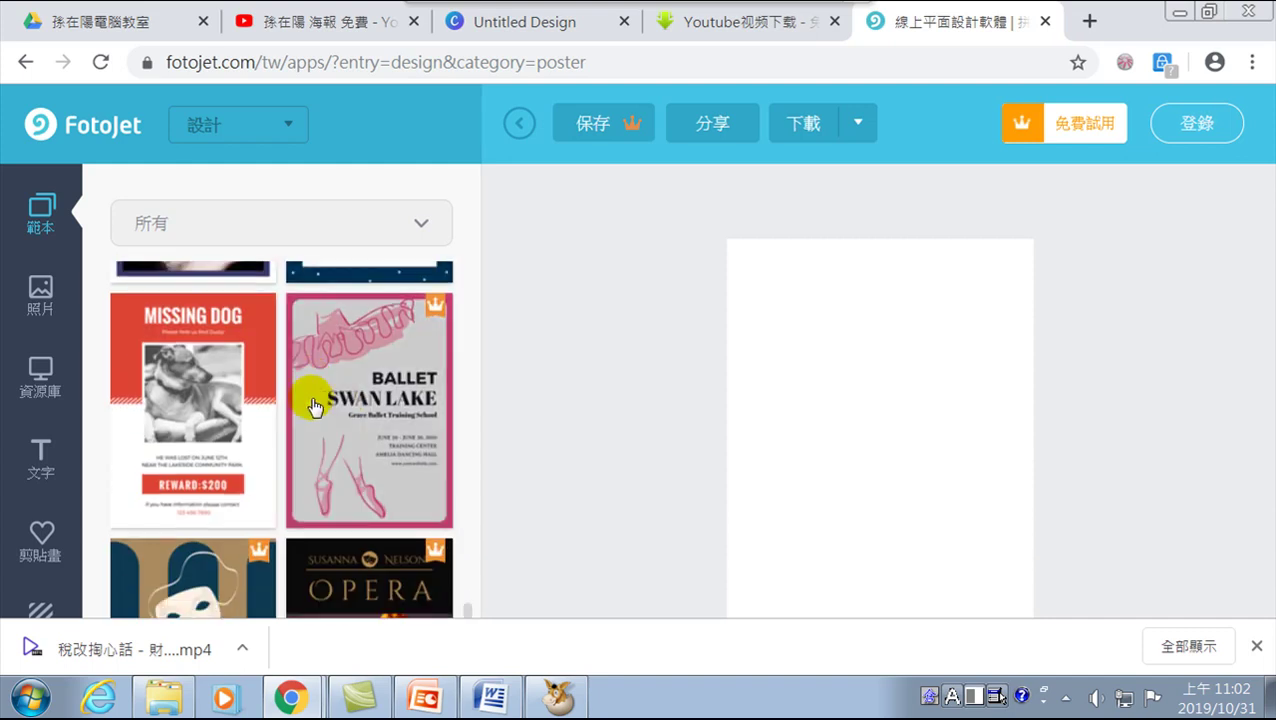
scroll(338, 390, down, 3)
scroll(327, 407, down, 3)
scroll(336, 435, down, 3)
scroll(336, 440, down, 1)
scroll(336, 443, down, 1)
scroll(340, 441, down, 3)
scroll(352, 410, down, 1)
scroll(350, 408, down, 3)
scroll(350, 408, down, 3)
scroll(350, 408, down, 2)
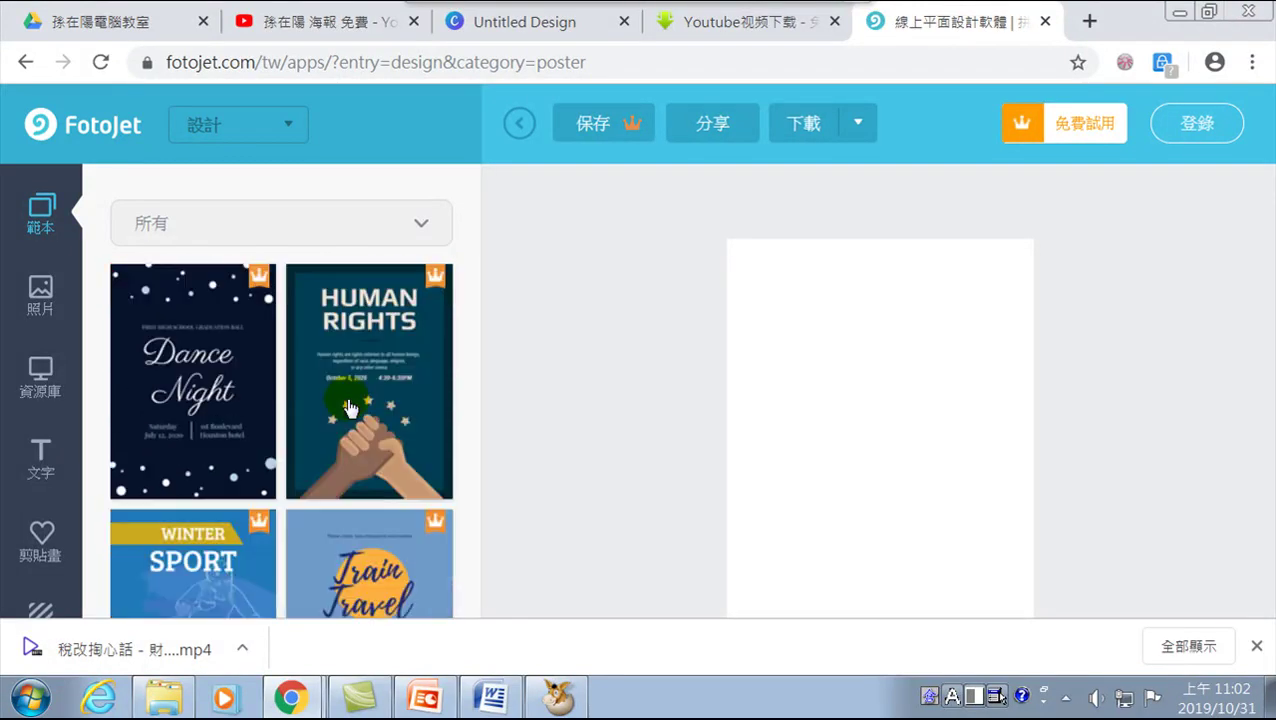
scroll(350, 408, down, 2)
scroll(350, 408, down, 2)
scroll(350, 408, up, 3)
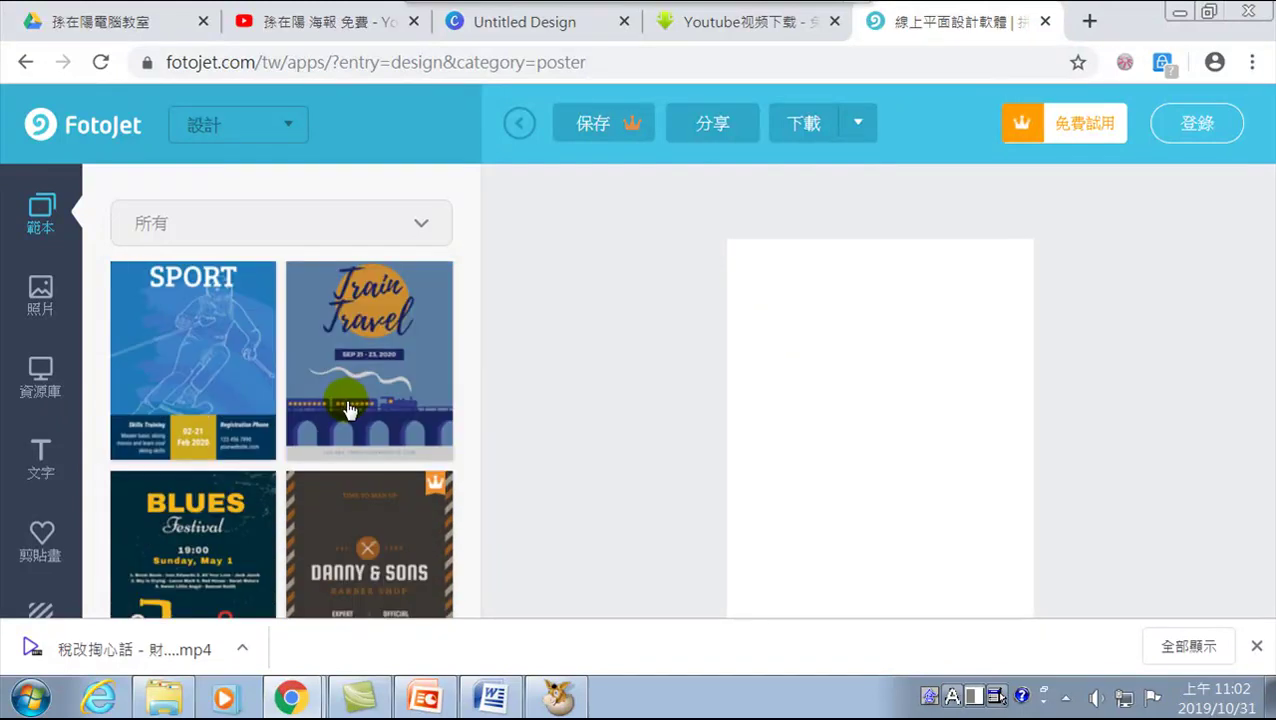
scroll(348, 410, up, 3)
scroll(348, 410, down, 3)
scroll(347, 434, down, 2)
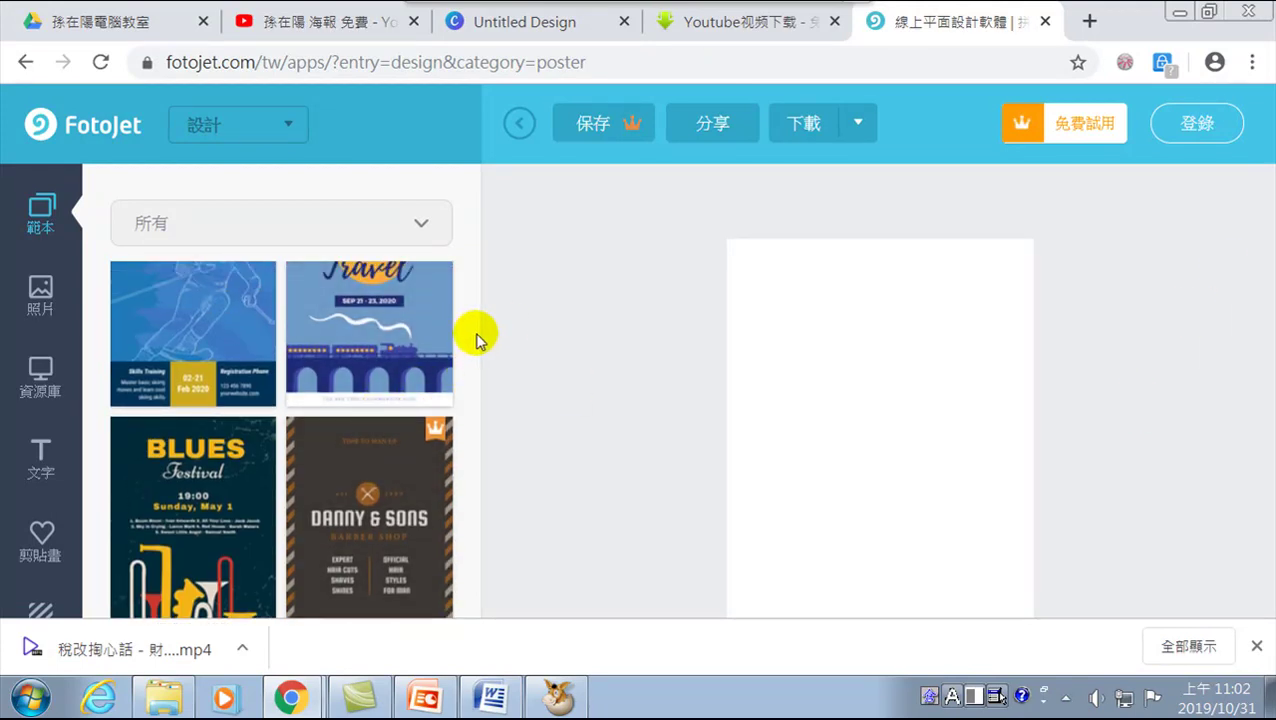
scroll(470, 340, up, 4)
scroll(403, 463, up, 1)
scroll(400, 460, down, 3)
scroll(400, 460, down, 2)
scroll(400, 462, down, 2)
scroll(398, 468, down, 1)
scroll(398, 468, down, 2)
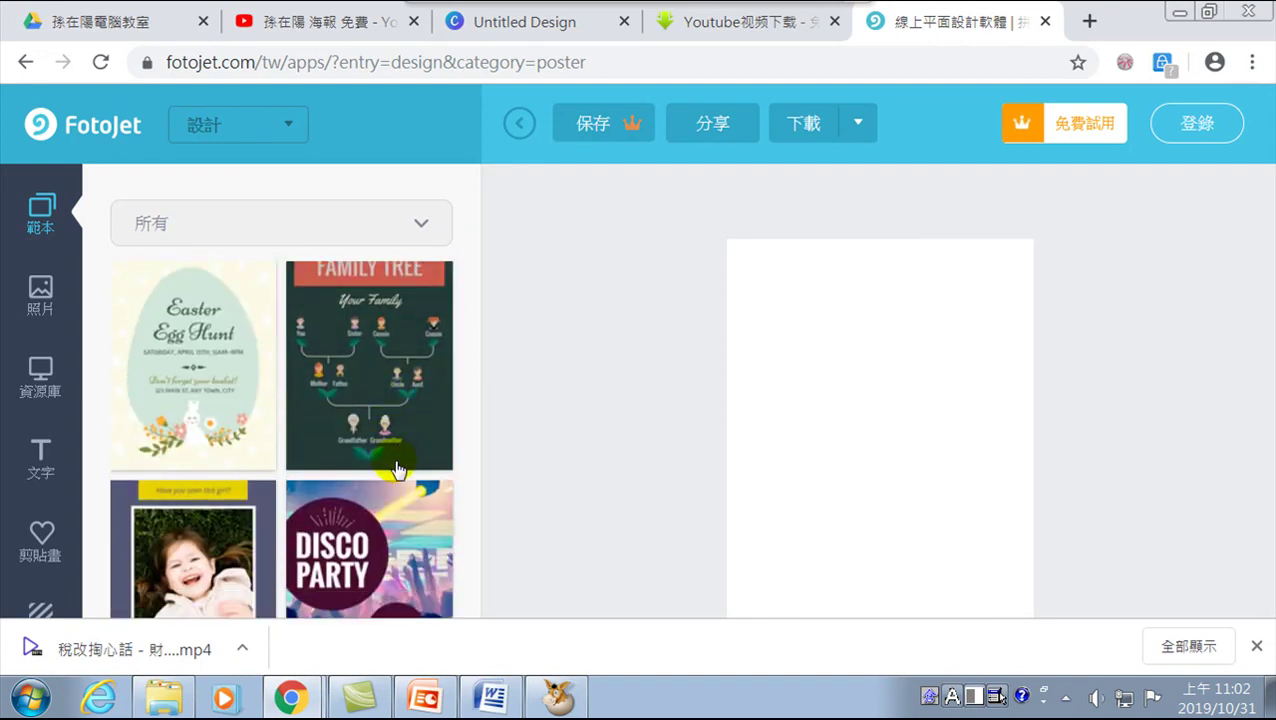
scroll(397, 469, down, 3)
scroll(397, 469, up, 2)
scroll(398, 468, up, 3)
scroll(395, 460, up, 3)
scroll(390, 444, up, 3)
scroll(390, 444, up, 3)
scroll(370, 407, up, 3)
scroll(362, 396, up, 3)
scroll(366, 375, up, 3)
scroll(368, 355, up, 3)
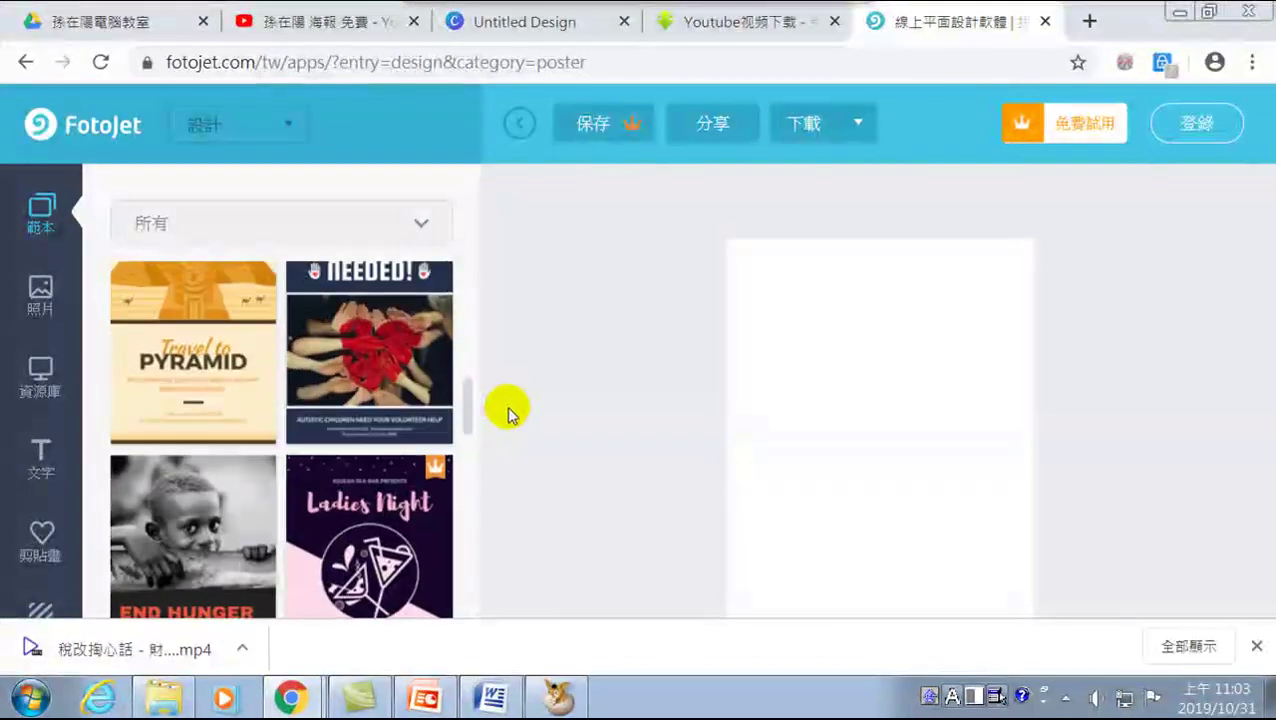
Keep browsing the templates, then show the list of design, collage, edit and video modes
drag(467, 401, 470, 236)
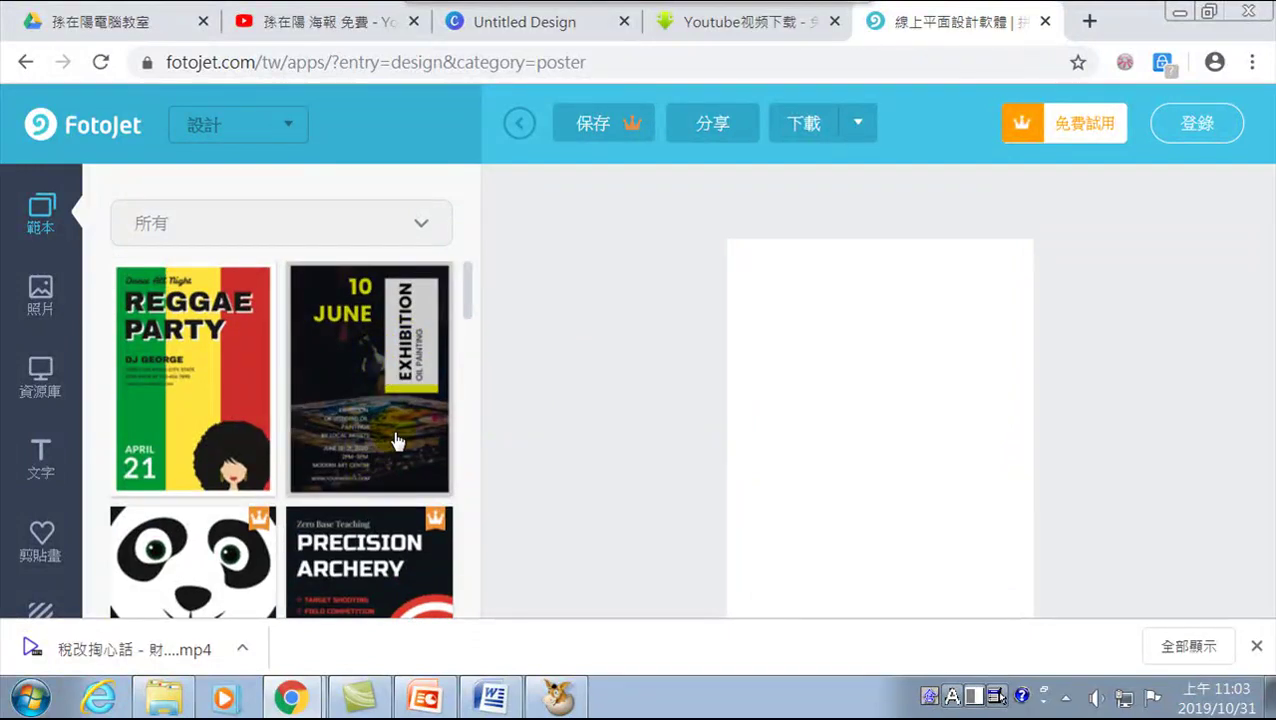
scroll(390, 465, down, 3)
scroll(380, 400, up, 2)
scroll(365, 432, up, 1)
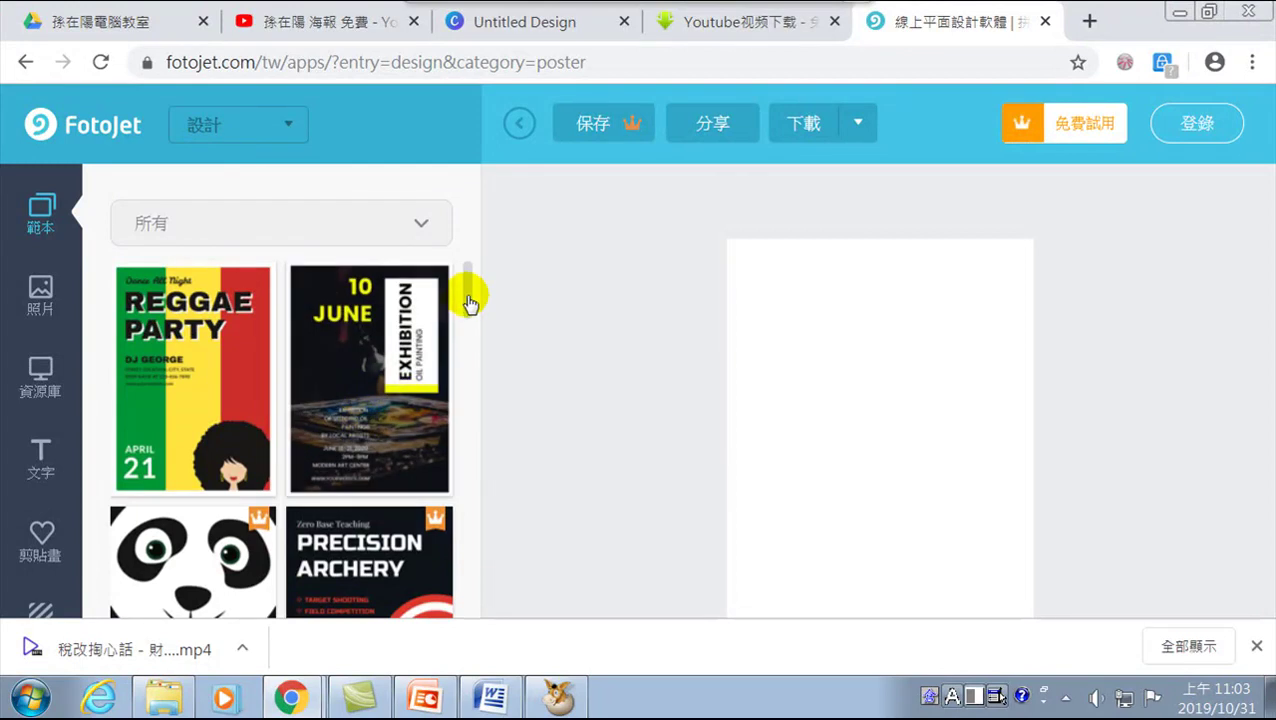
drag(467, 295, 467, 318)
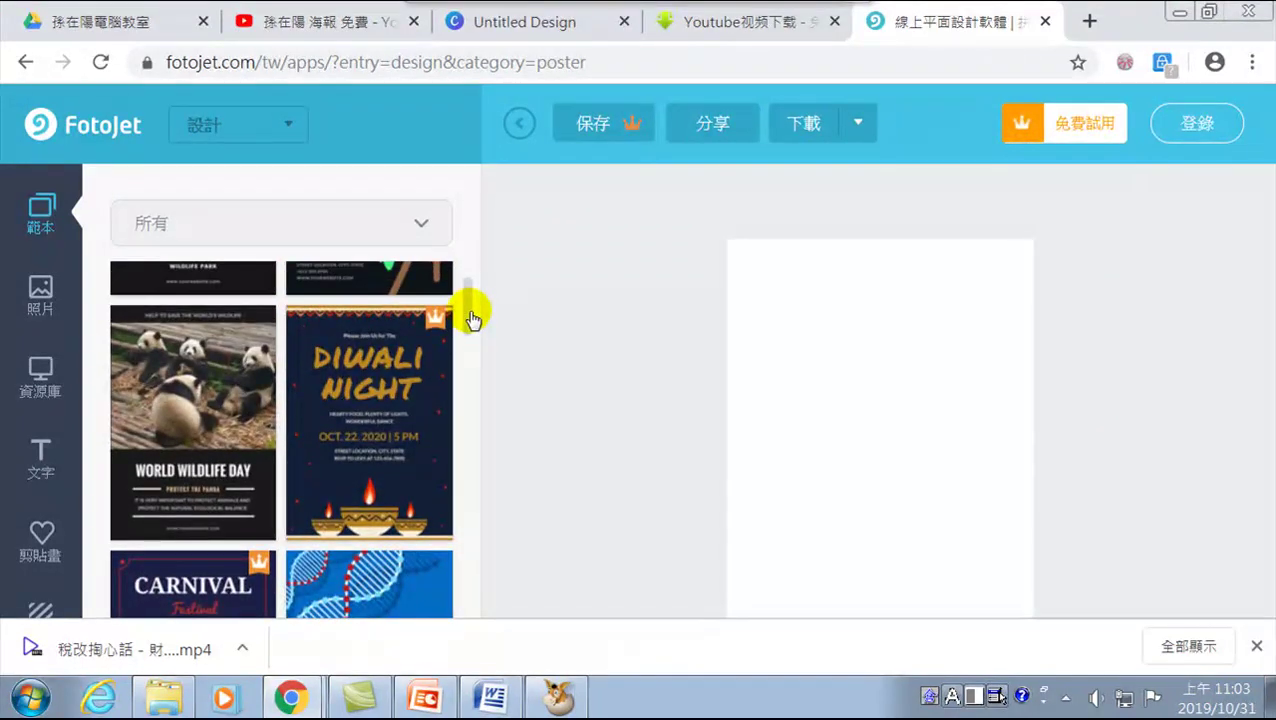
drag(473, 318, 475, 326)
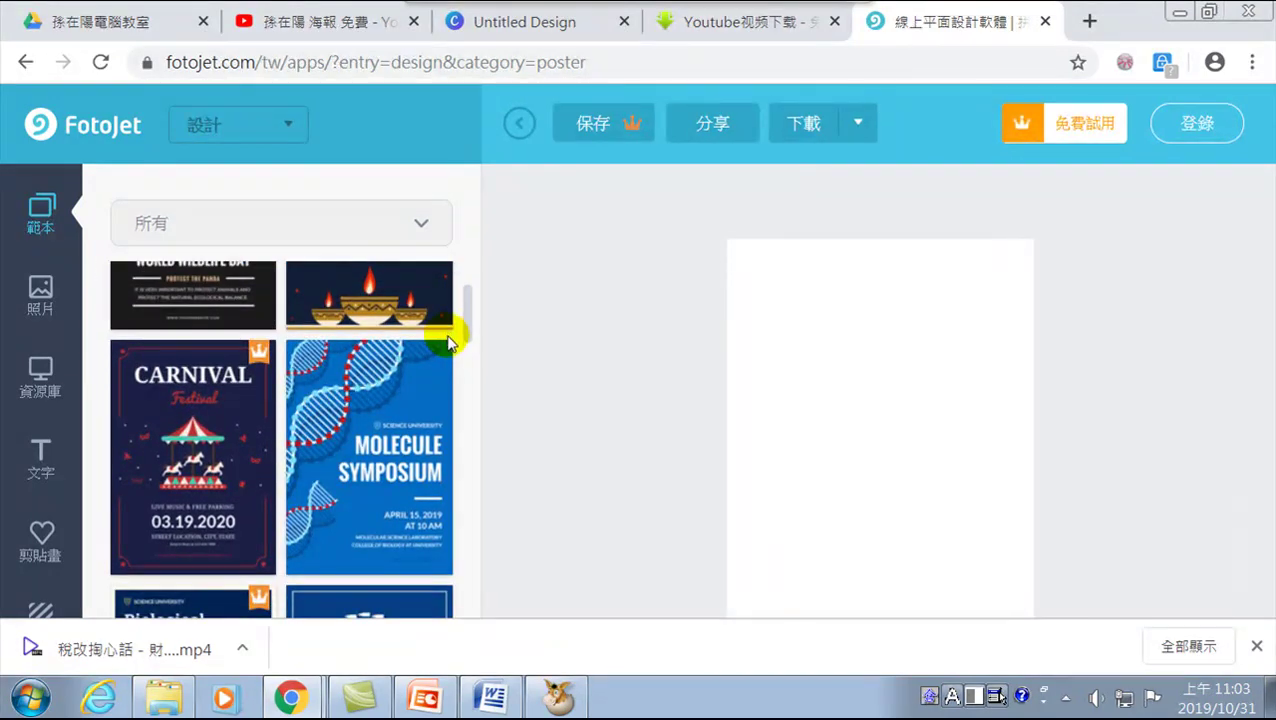
click(433, 372)
scroll(470, 336, down, 2)
scroll(470, 336, up, 3)
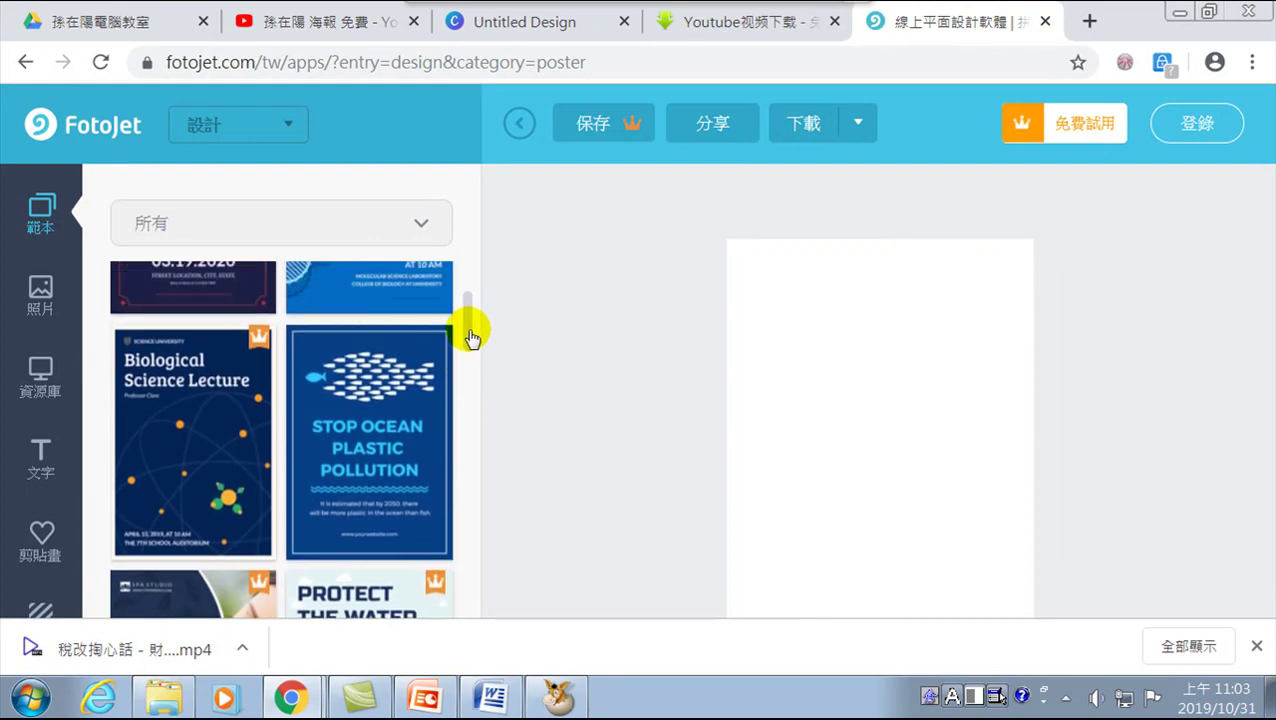
scroll(473, 332, up, 2)
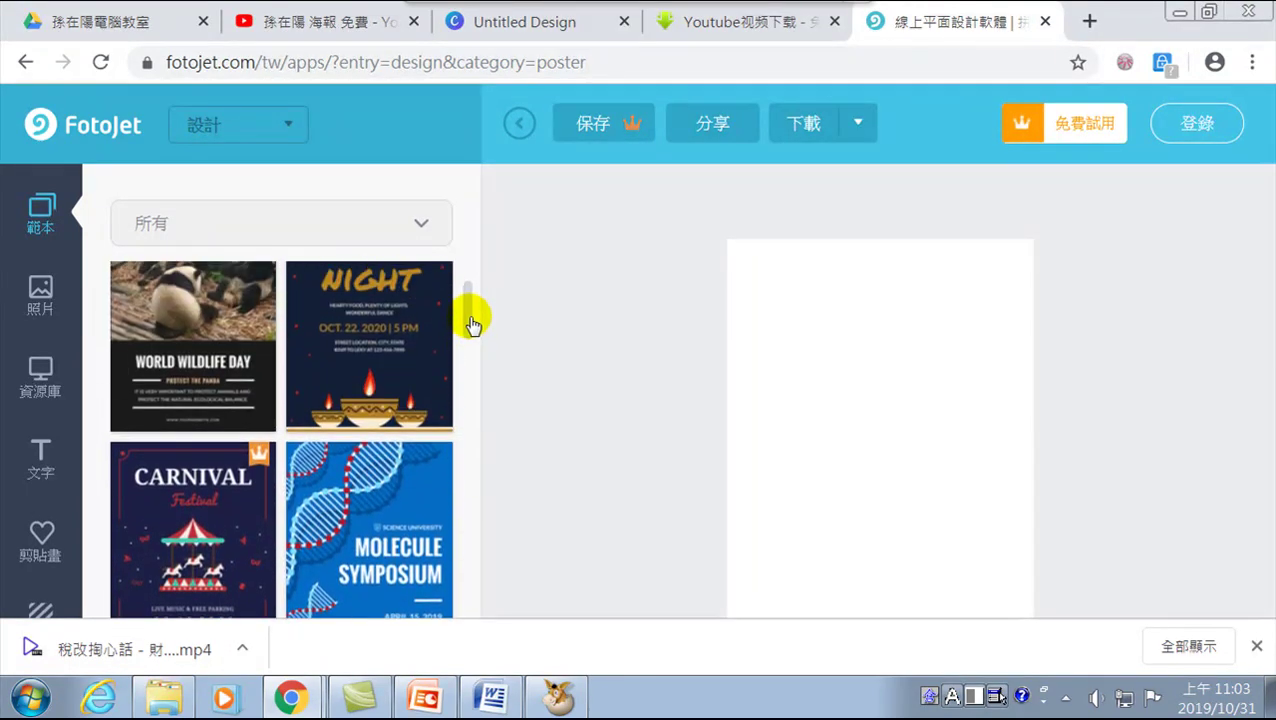
scroll(473, 325, up, 1)
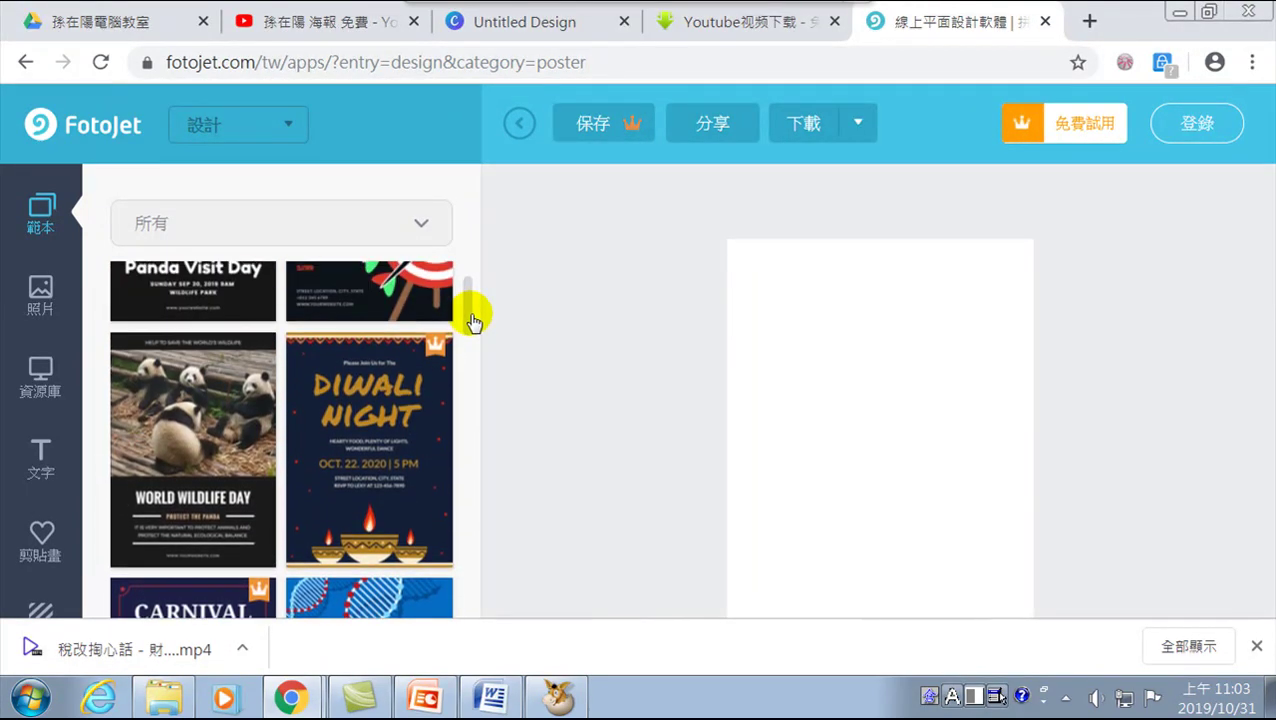
scroll(473, 322, up, 1)
scroll(474, 315, up, 2)
scroll(476, 308, up, 1)
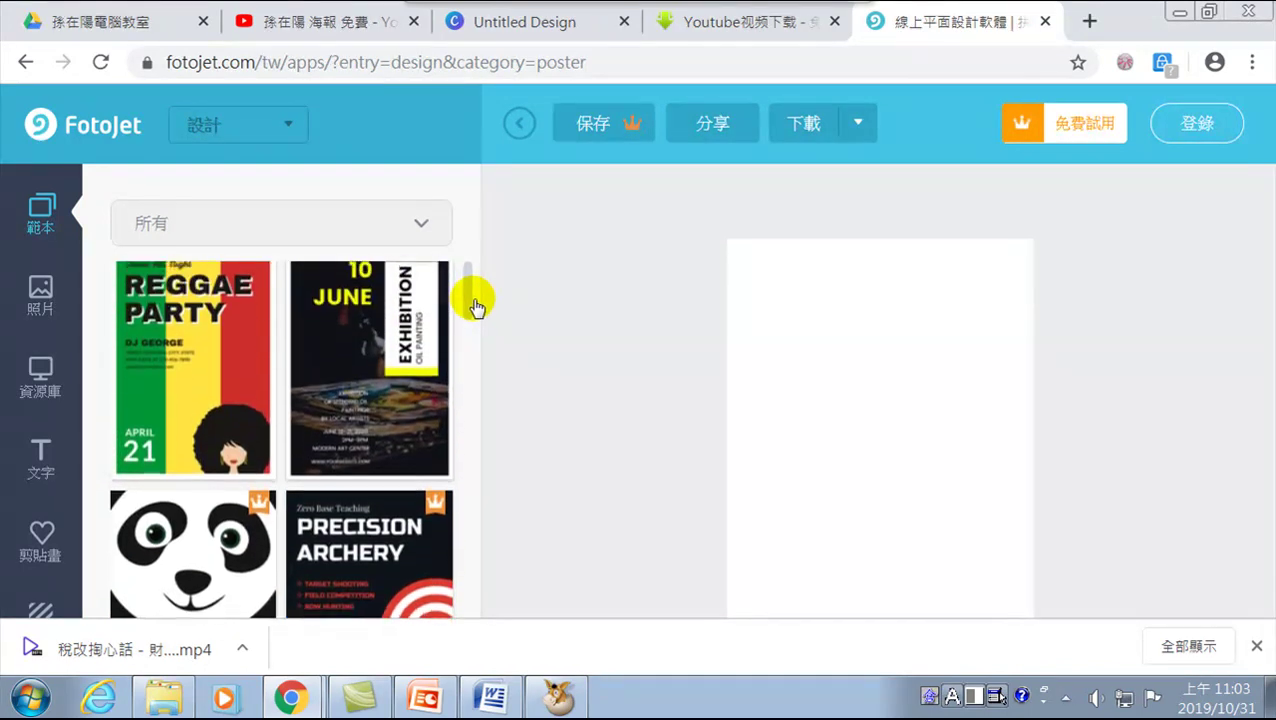
scroll(476, 305, down, 3)
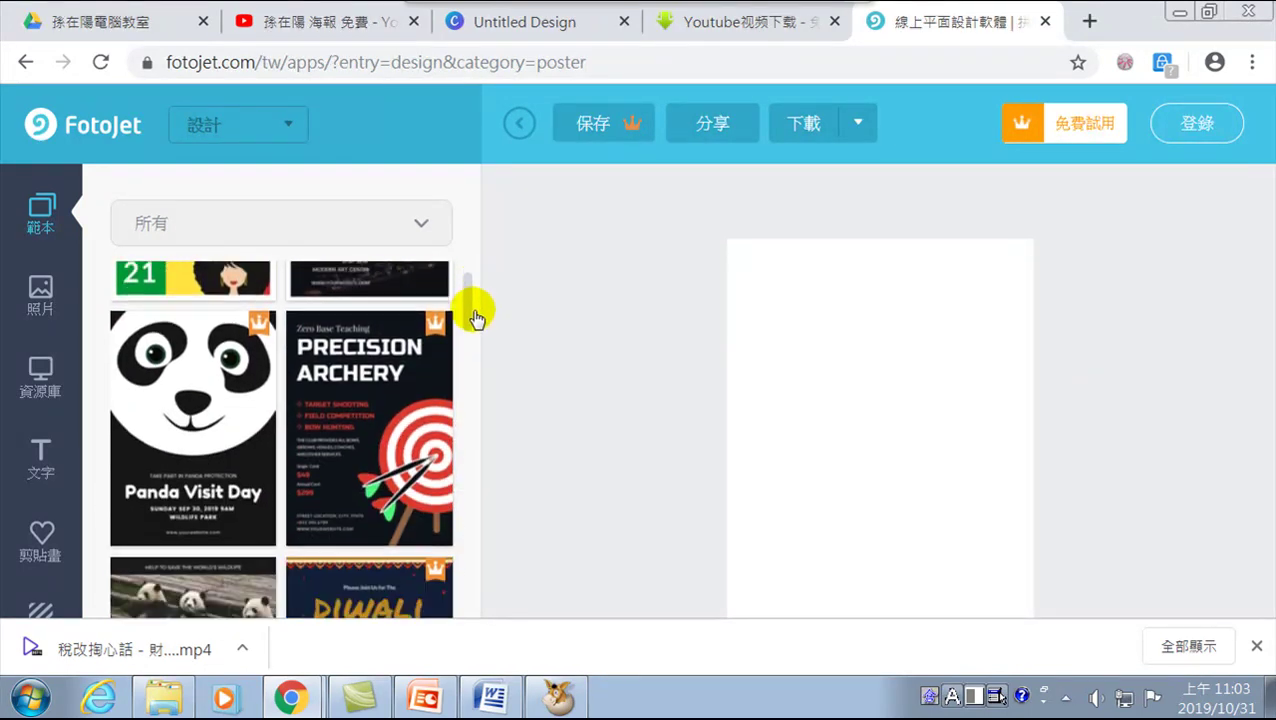
scroll(477, 313, down, 1)
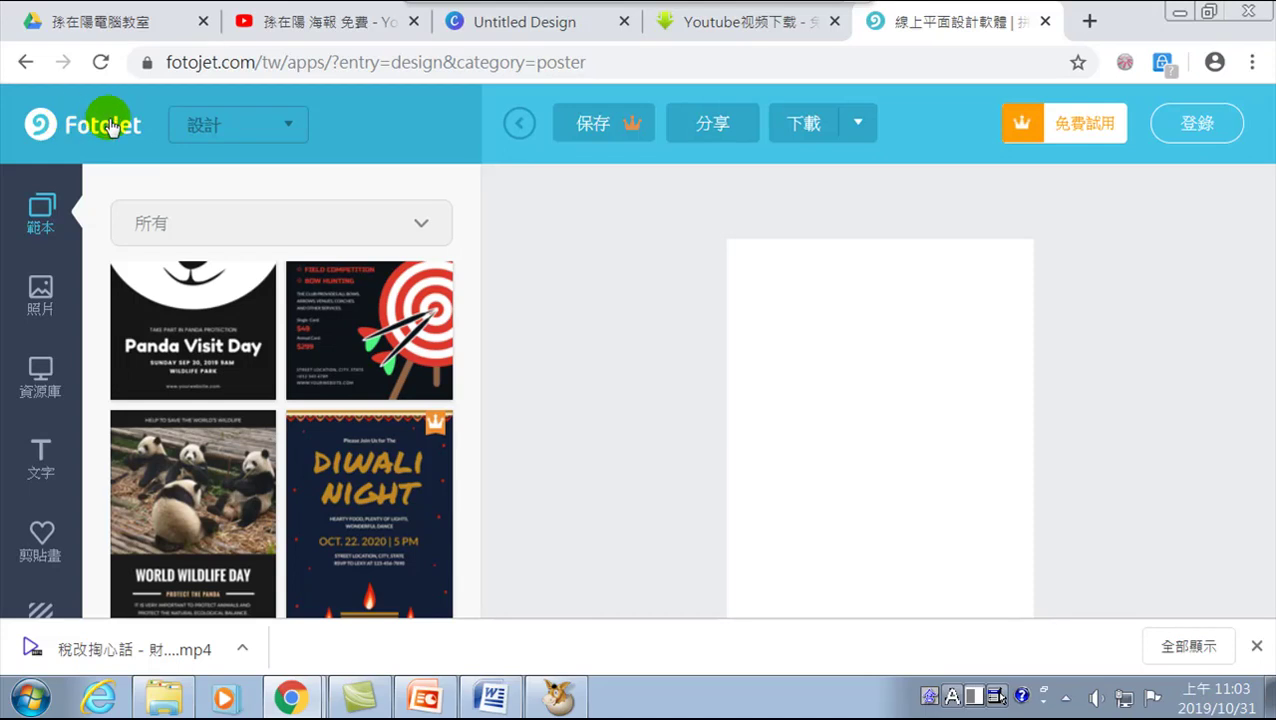
click(289, 127)
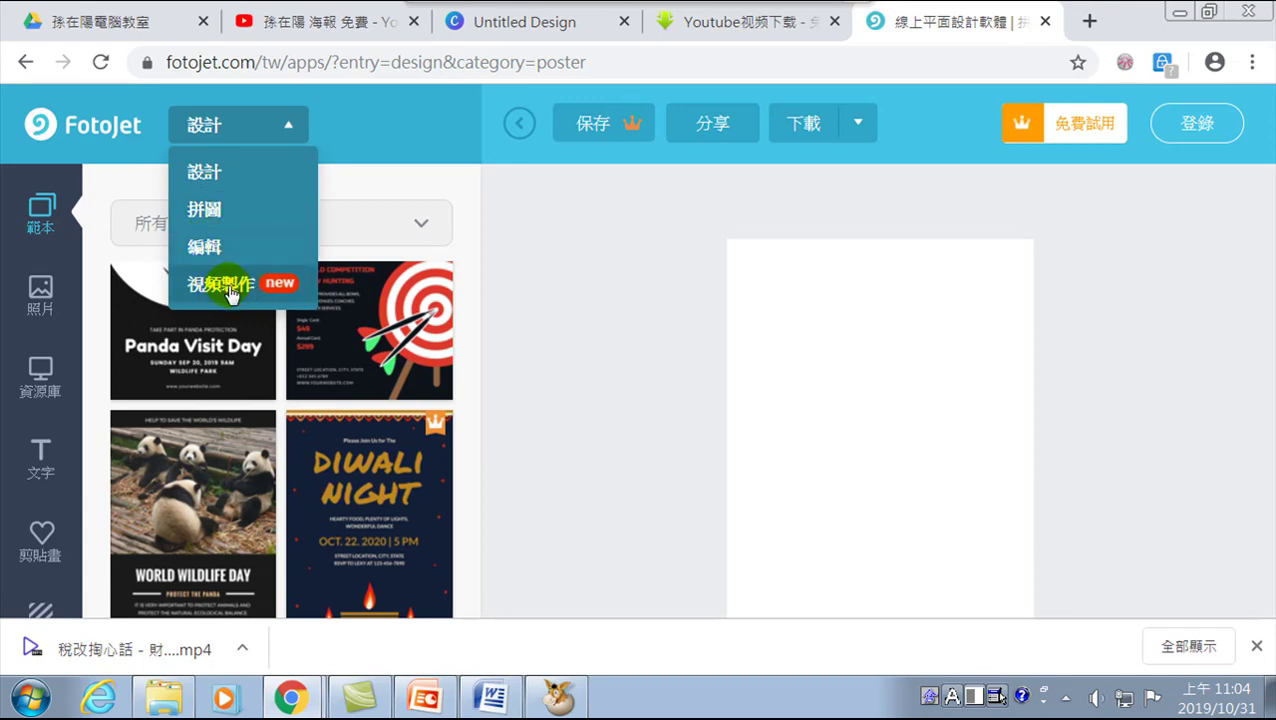
Switch from design to collage mode, then to photo editing mode with its lighthouse sample
click(205, 172)
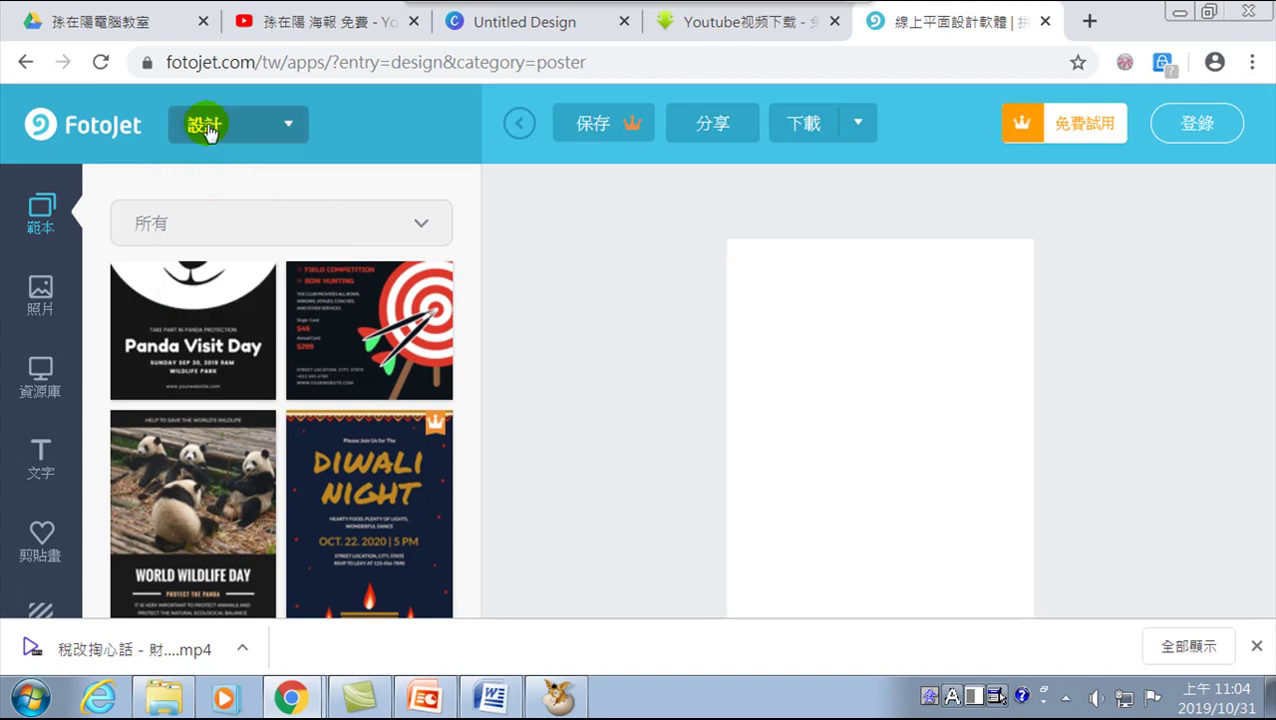
click(206, 128)
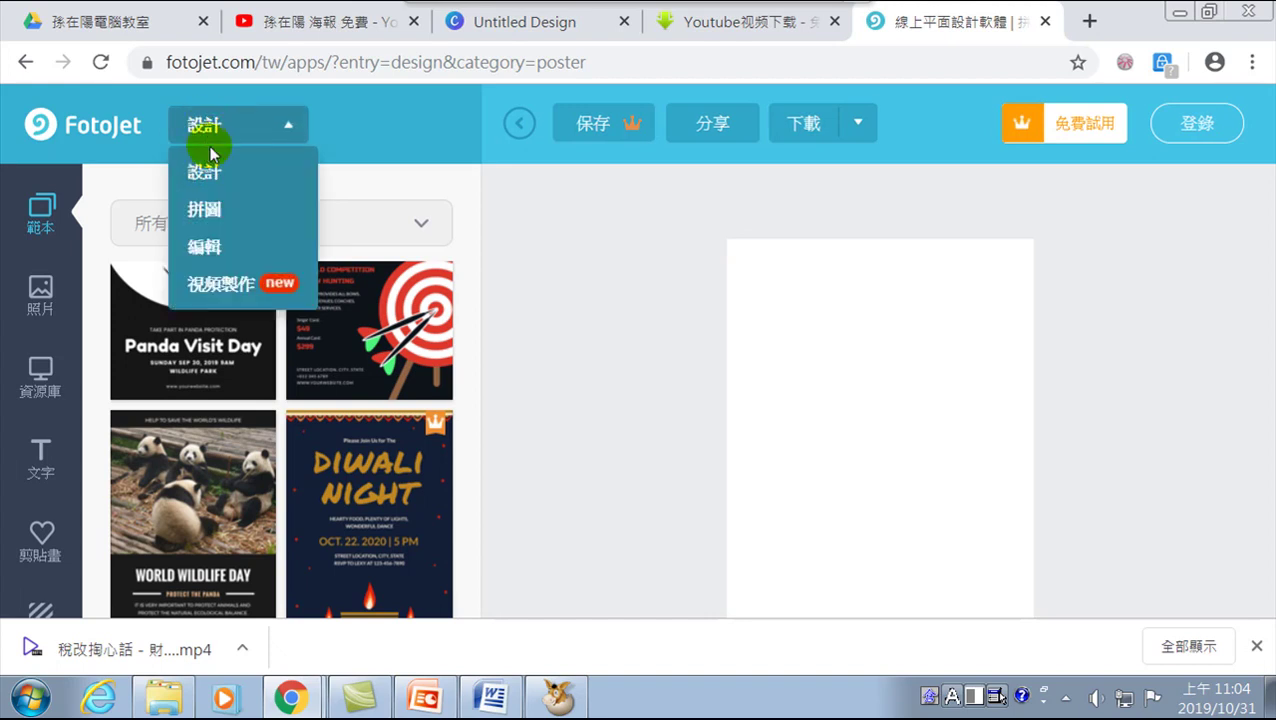
click(205, 209)
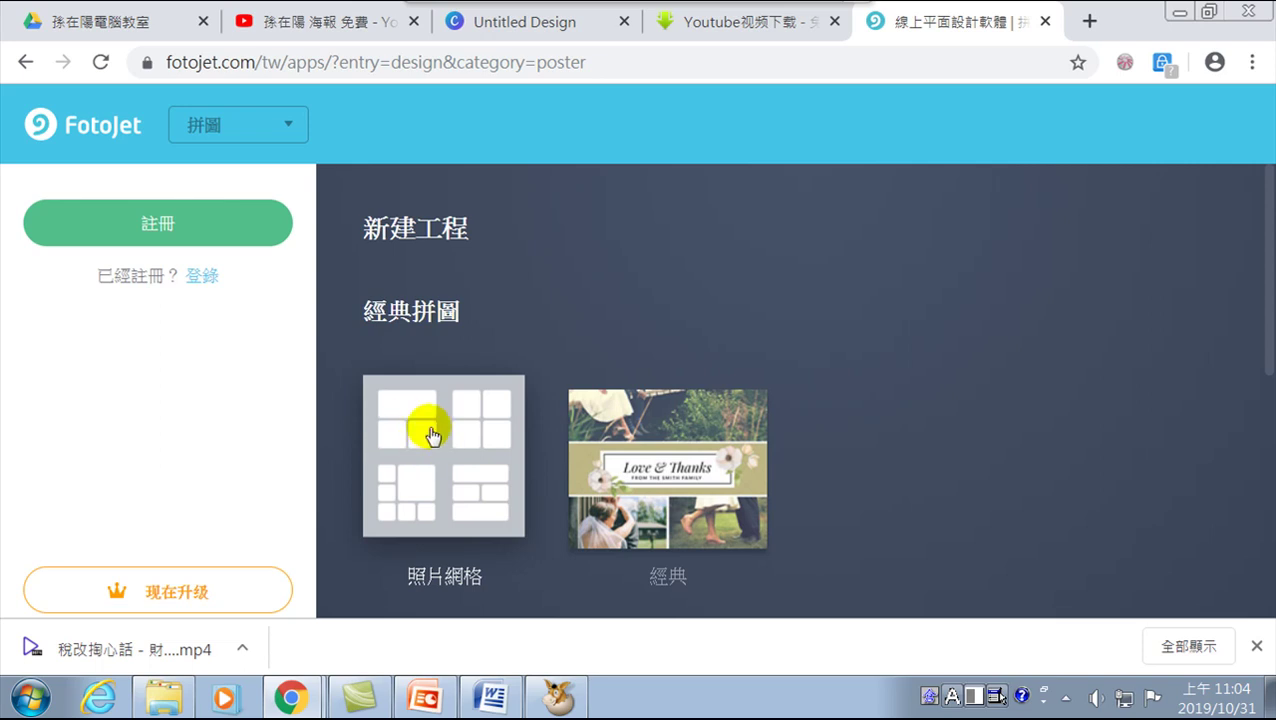
click(240, 148)
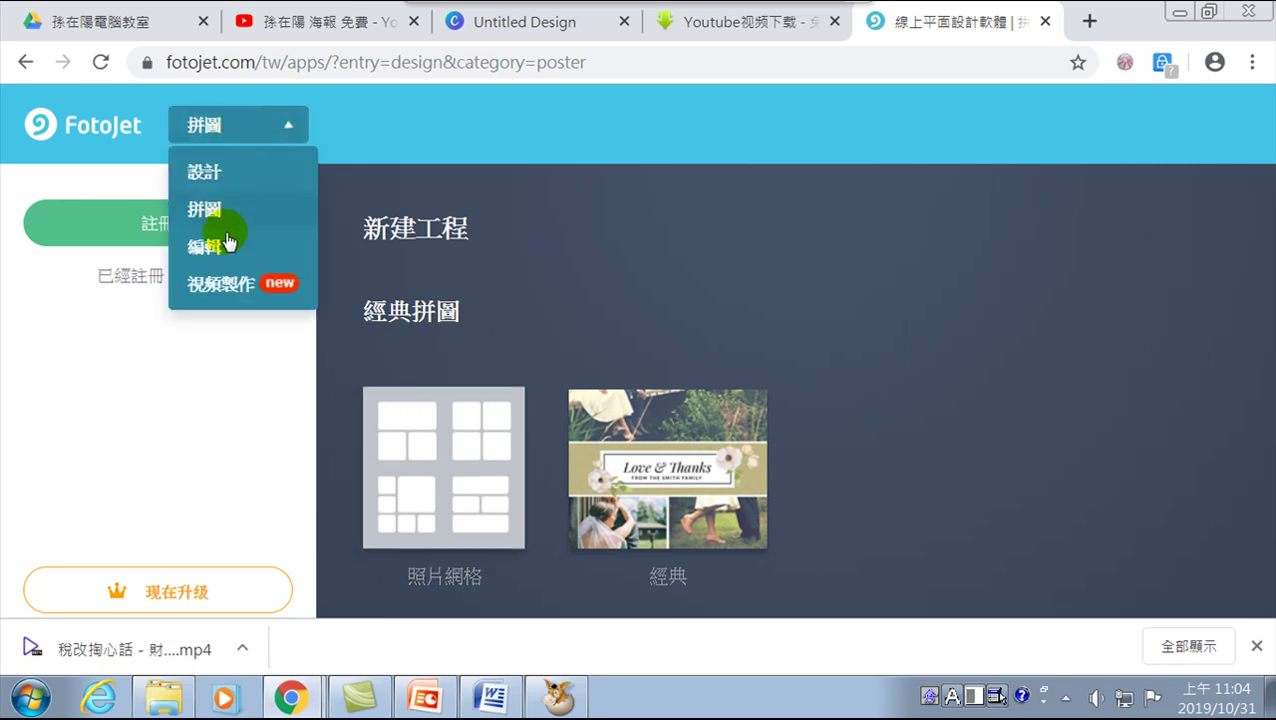
click(213, 248)
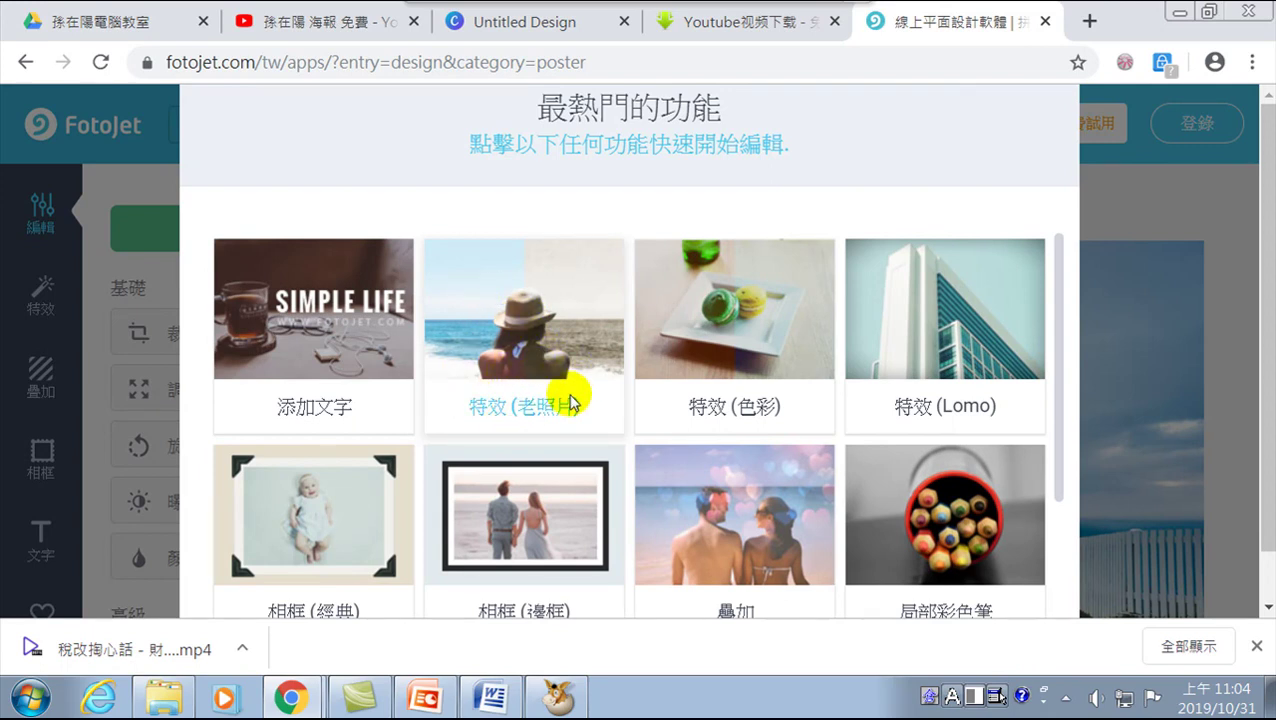
scroll(610, 392, down, 2)
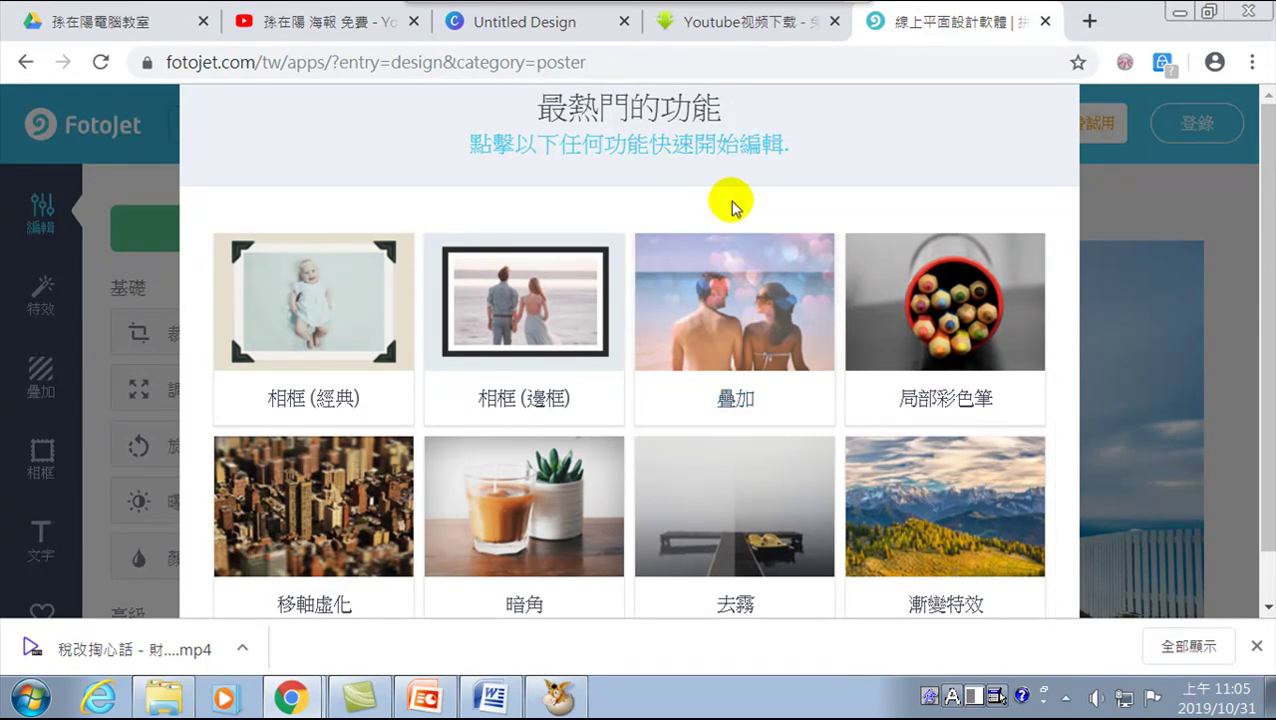
scroll(735, 200, up, 3)
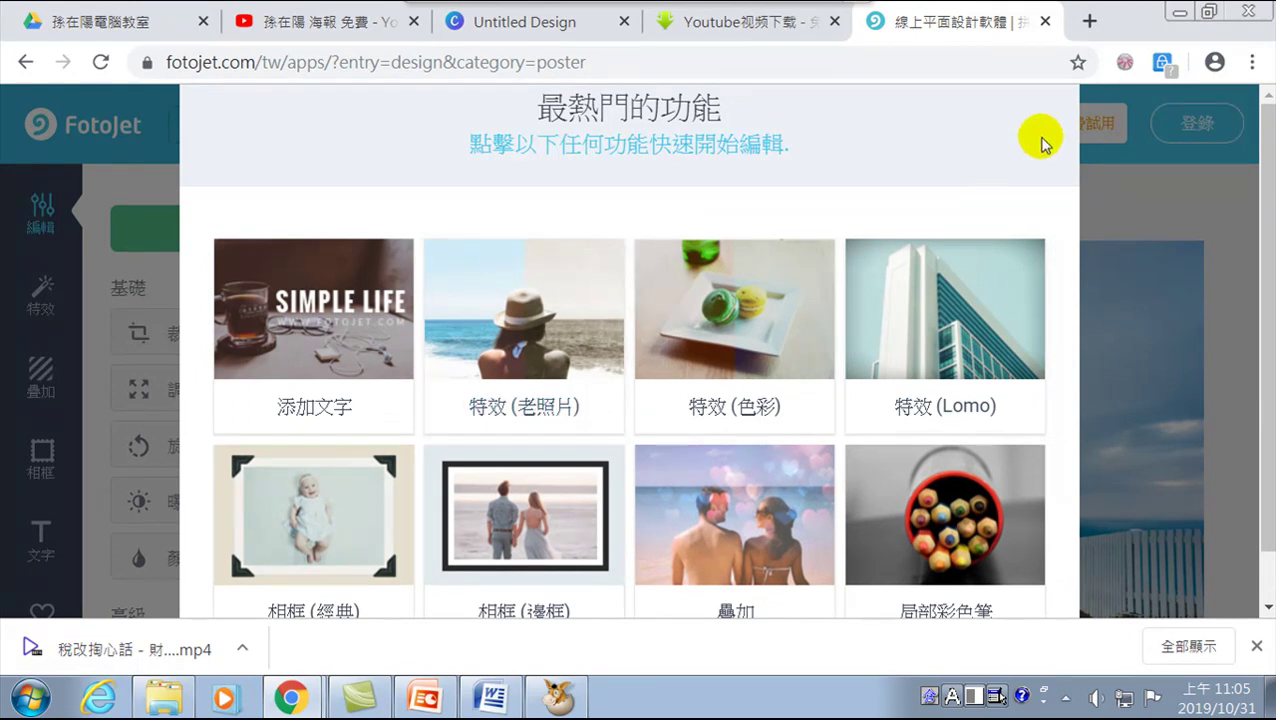
Dismiss the 最熱門的功能 popup and return FotoJet to design mode
click(104, 121)
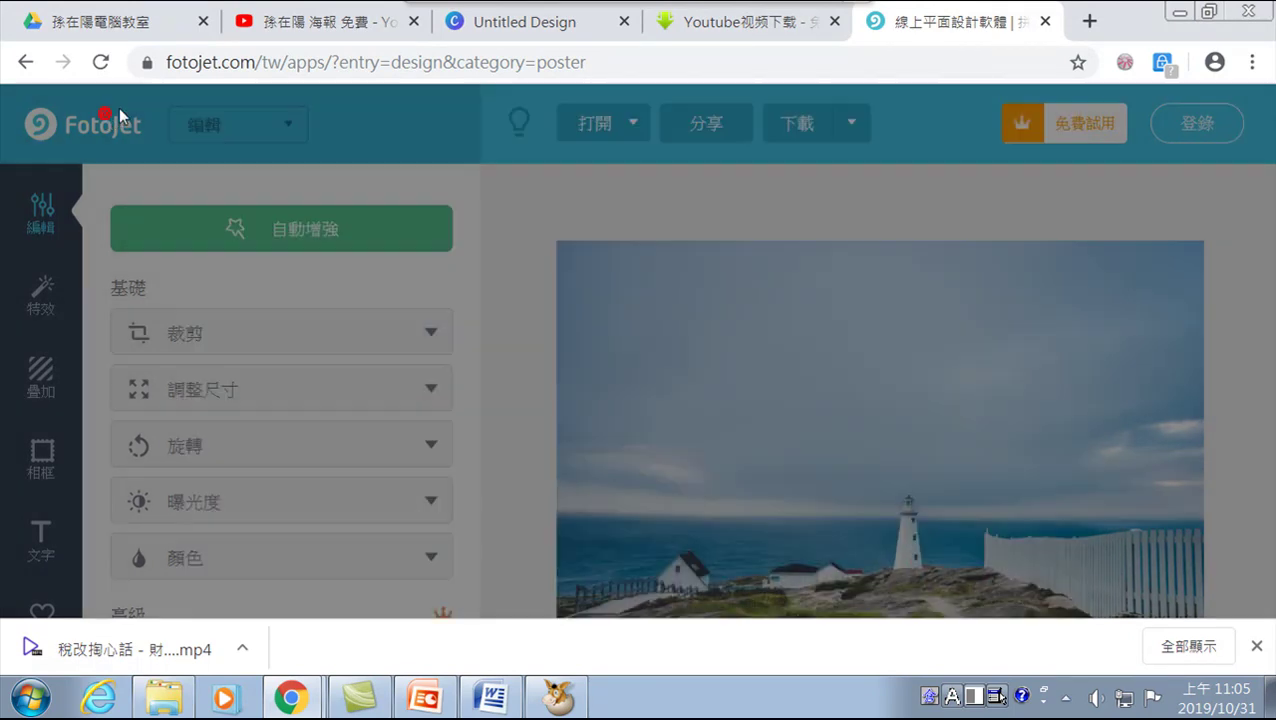
click(285, 126)
click(236, 168)
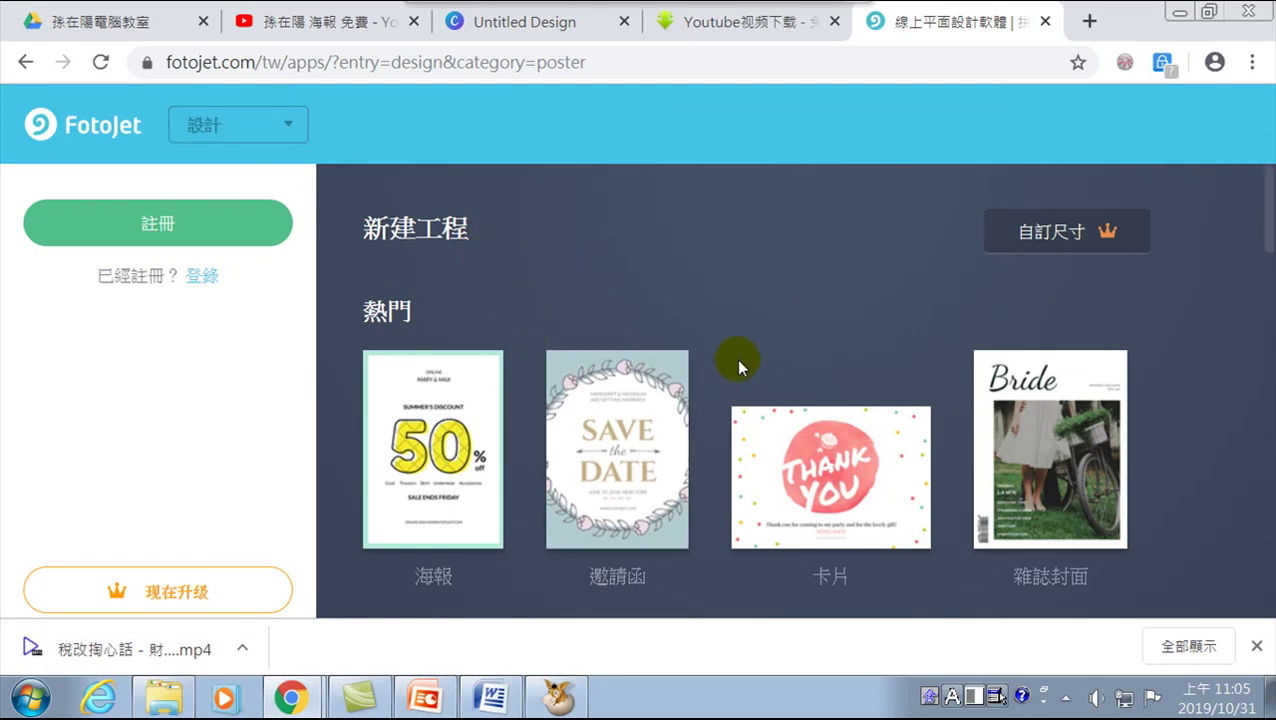
Browse the 新建工程 page and start a new 420 x 594 mm poster from the 海報 card
scroll(736, 358, down, 3)
scroll(740, 368, up, 3)
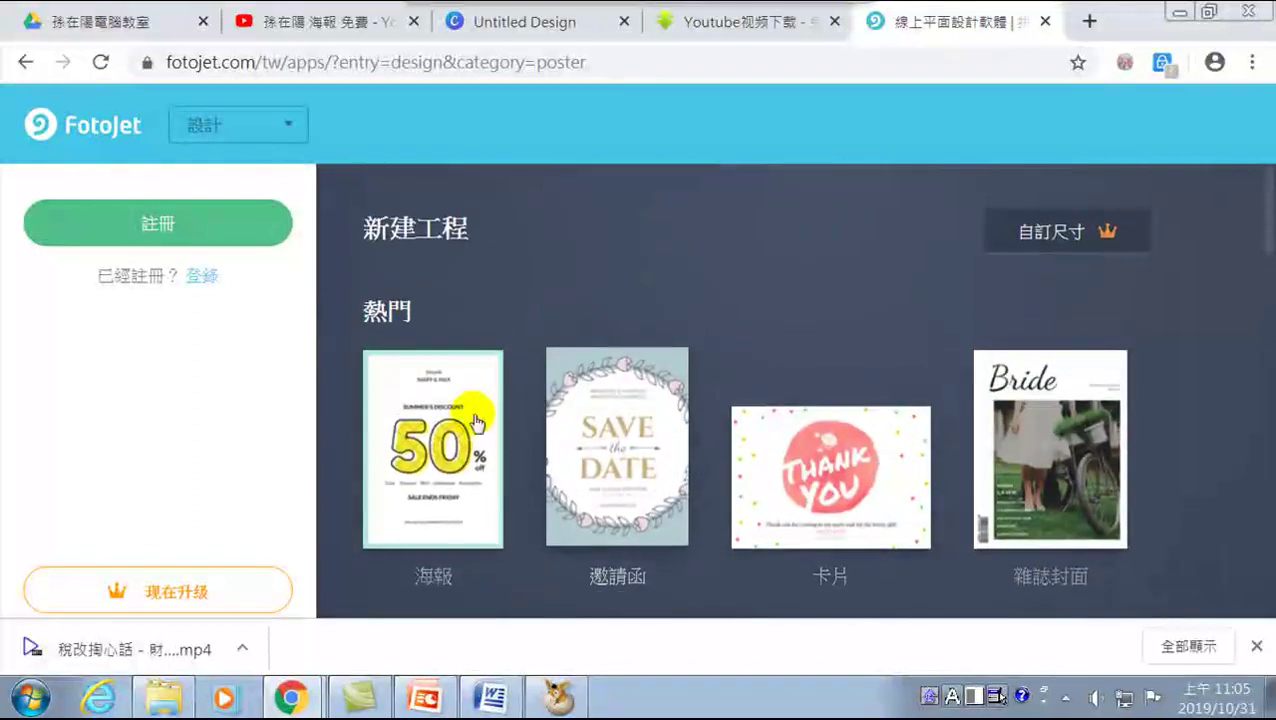
mouse_move(617, 449)
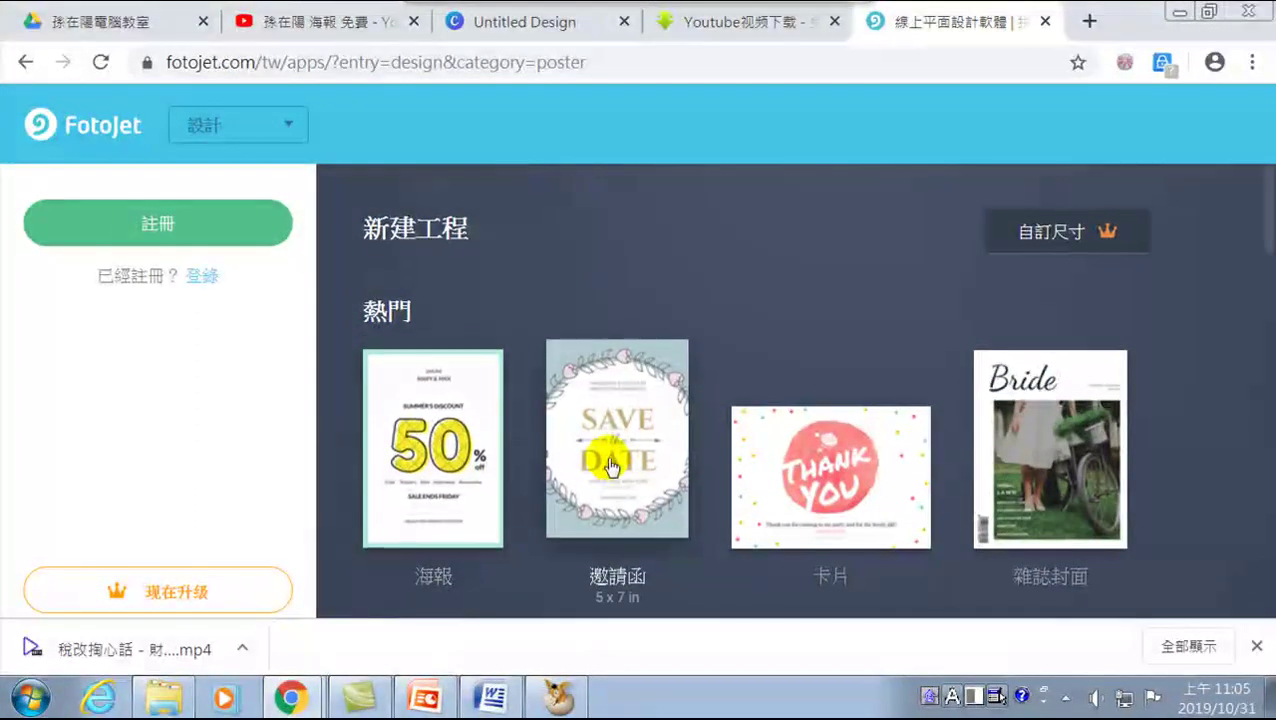
scroll(840, 490, down, 5)
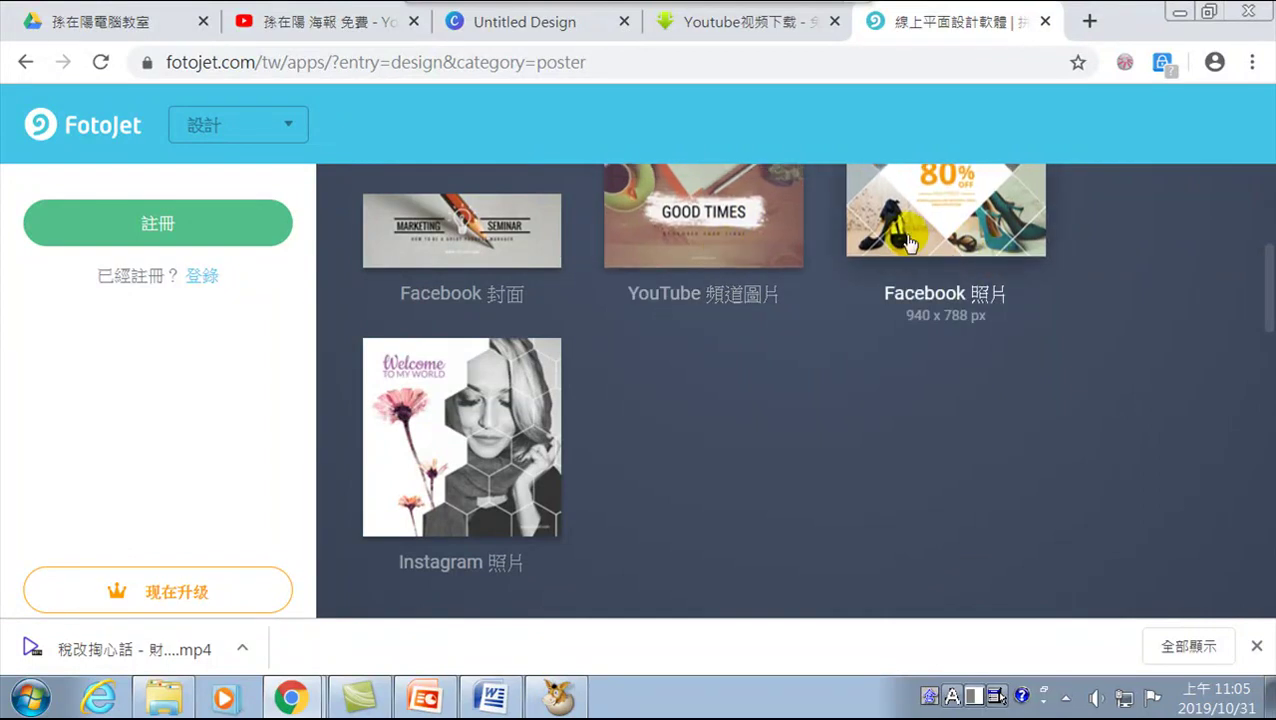
scroll(1035, 271, up, 10)
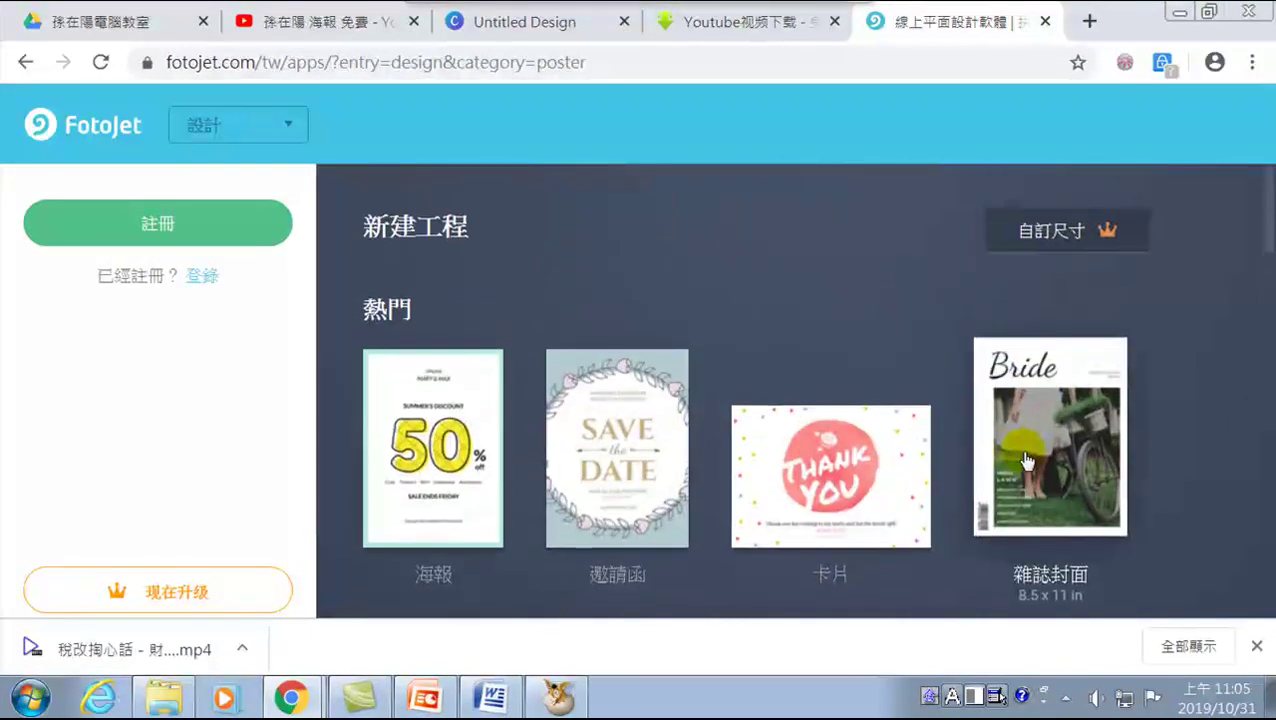
drag(1270, 240, 1253, 296)
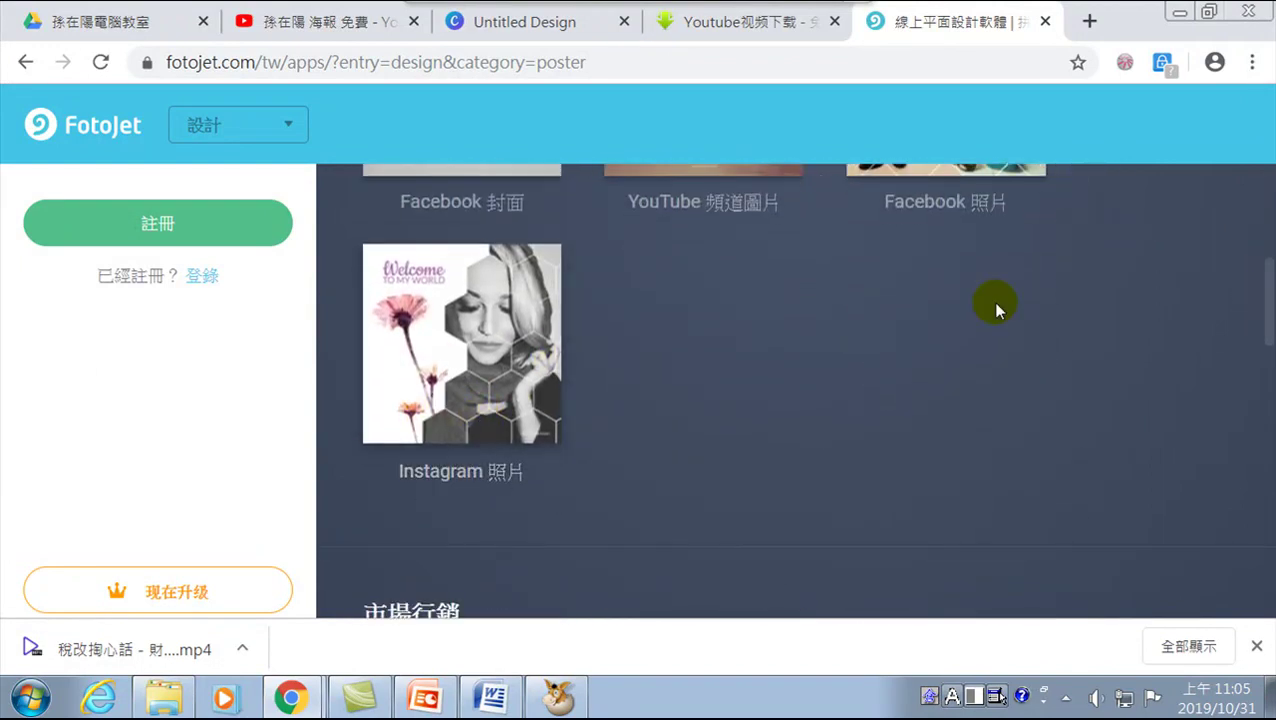
drag(1270, 276, 1266, 344)
scroll(1266, 344, down, 1)
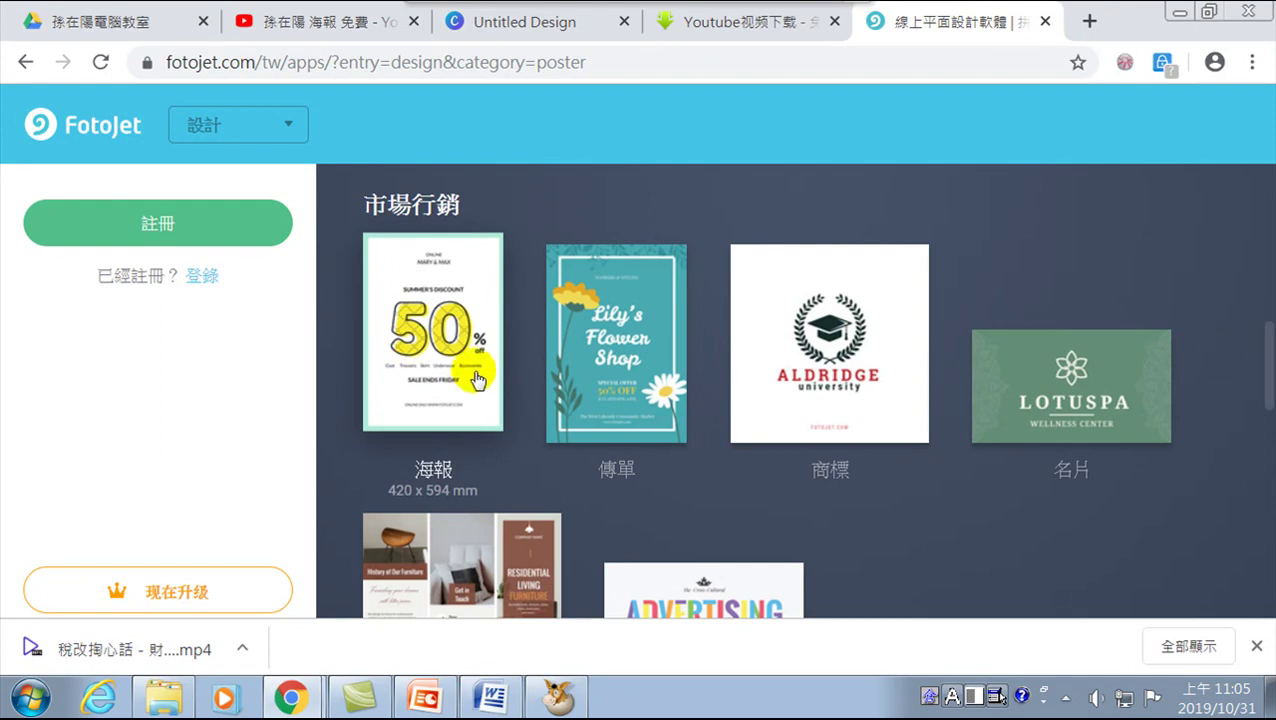
drag(1268, 360, 1268, 525)
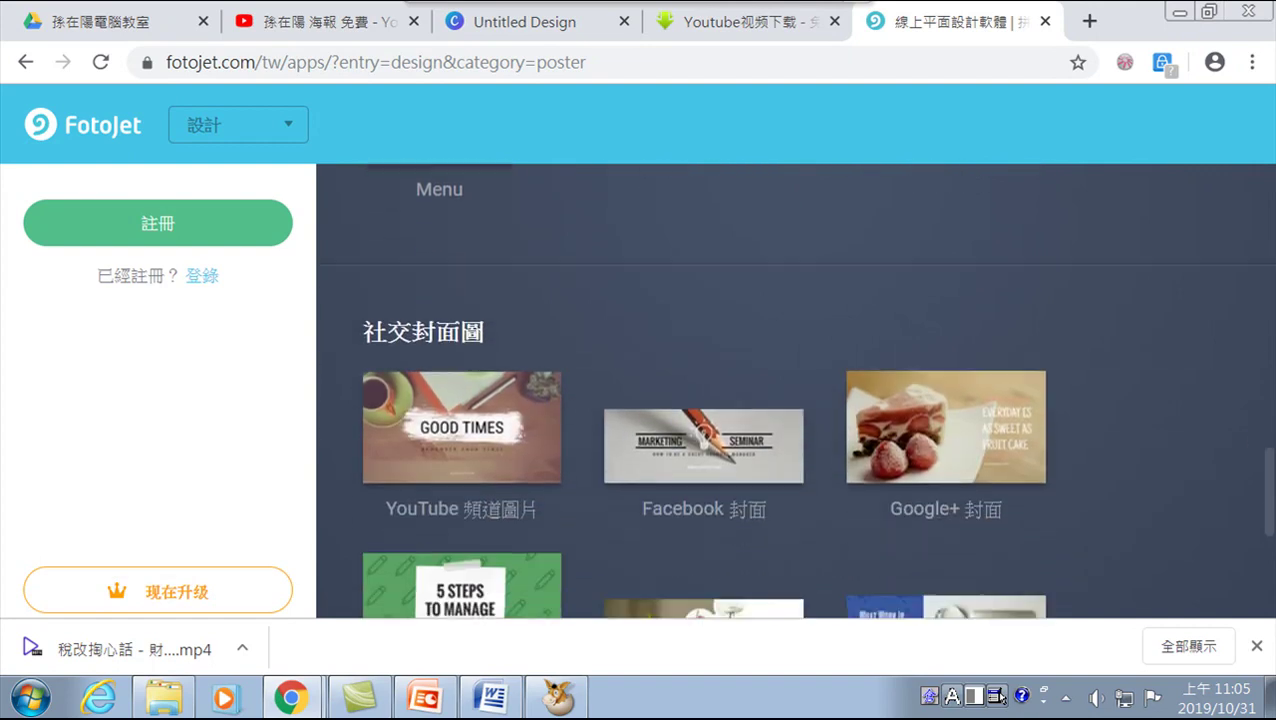
mouse_move(1268, 528)
mouse_down()
mouse_move(1268, 560)
mouse_move(1268, 355)
mouse_up()
scroll(480, 397, up, 5)
scroll(480, 397, up, 2)
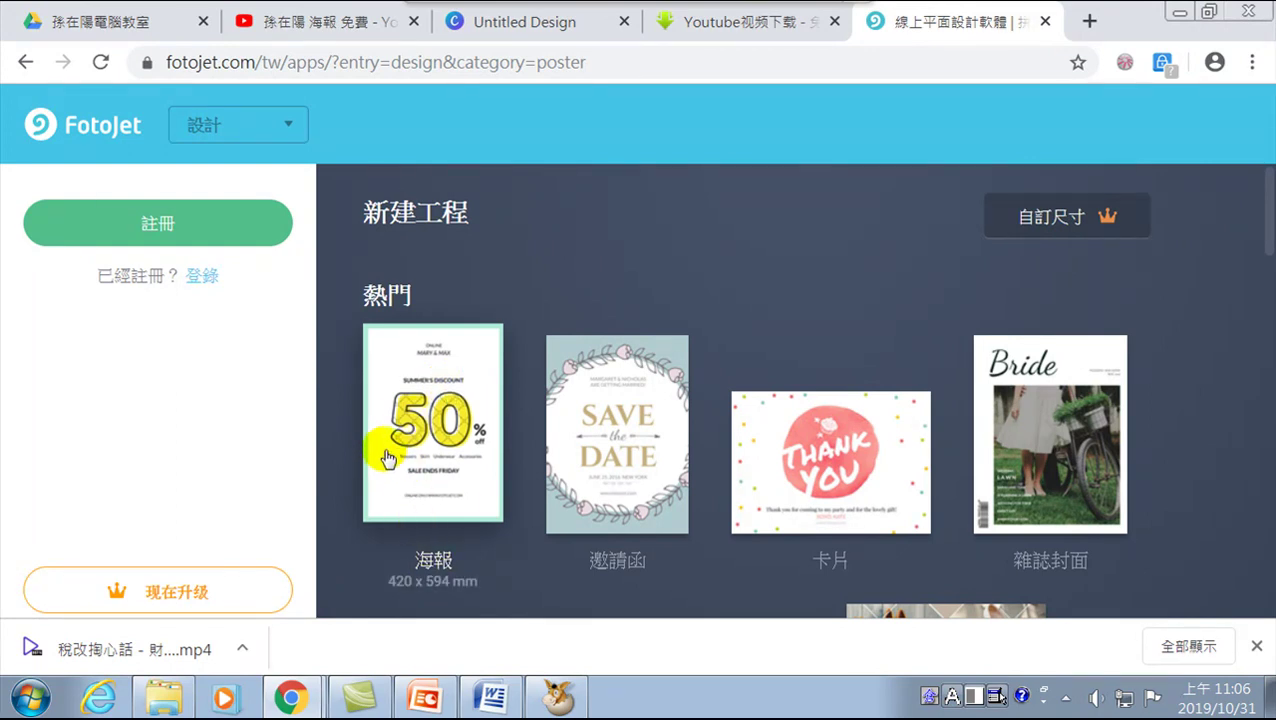
click(418, 416)
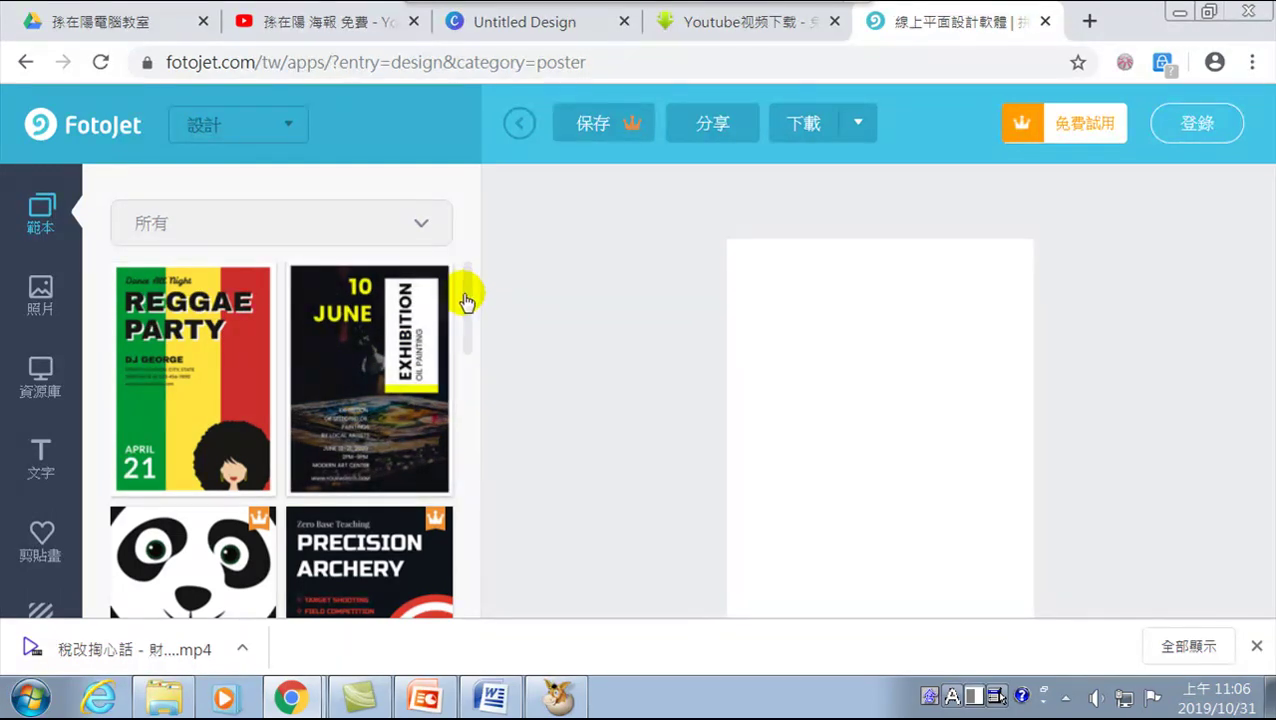
Apply the purple DIWALI FESTIVAL template to the poster canvas
drag(467, 288, 490, 600)
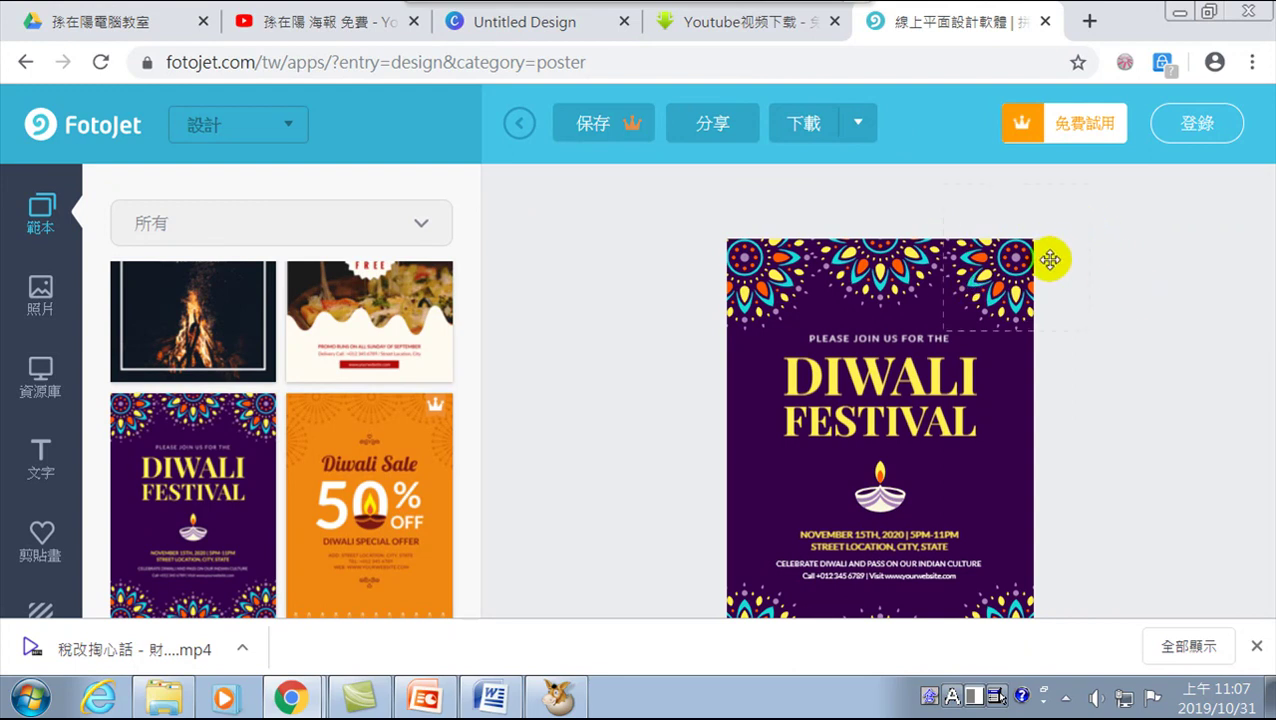
click(777, 275)
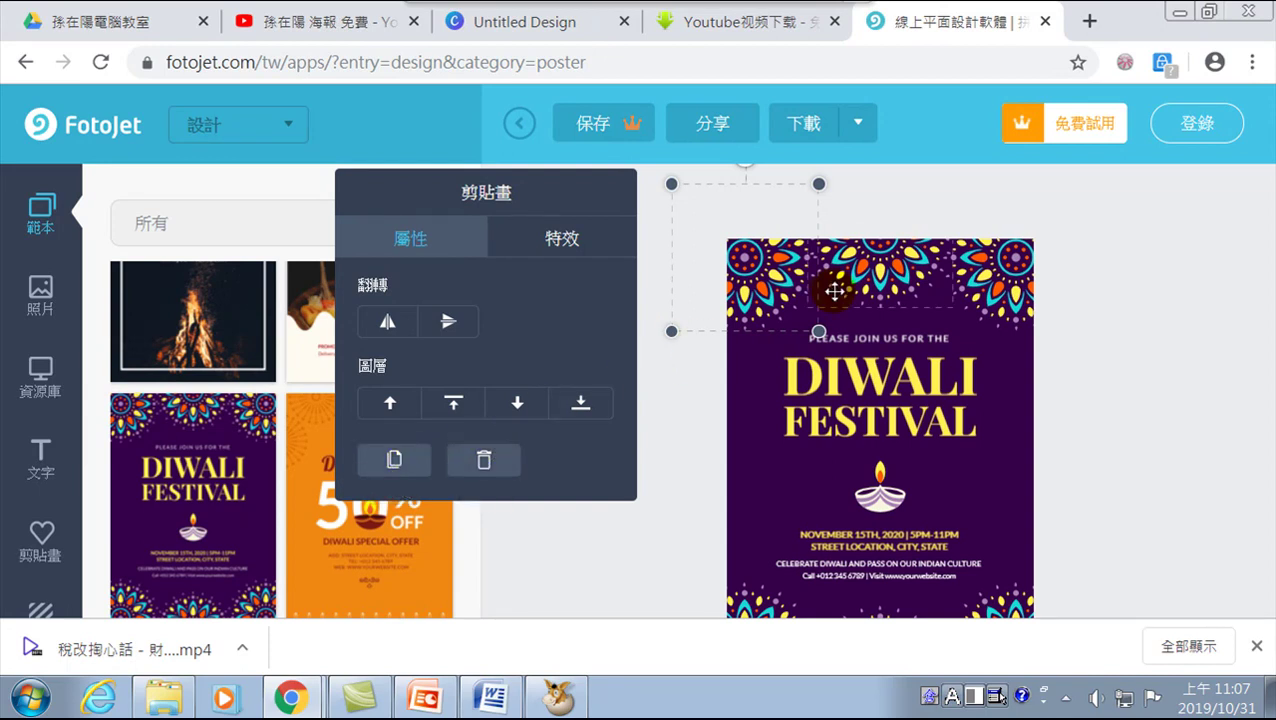
Inspect the poster's text lines and lamp graphic by selecting each in turn
click(1146, 353)
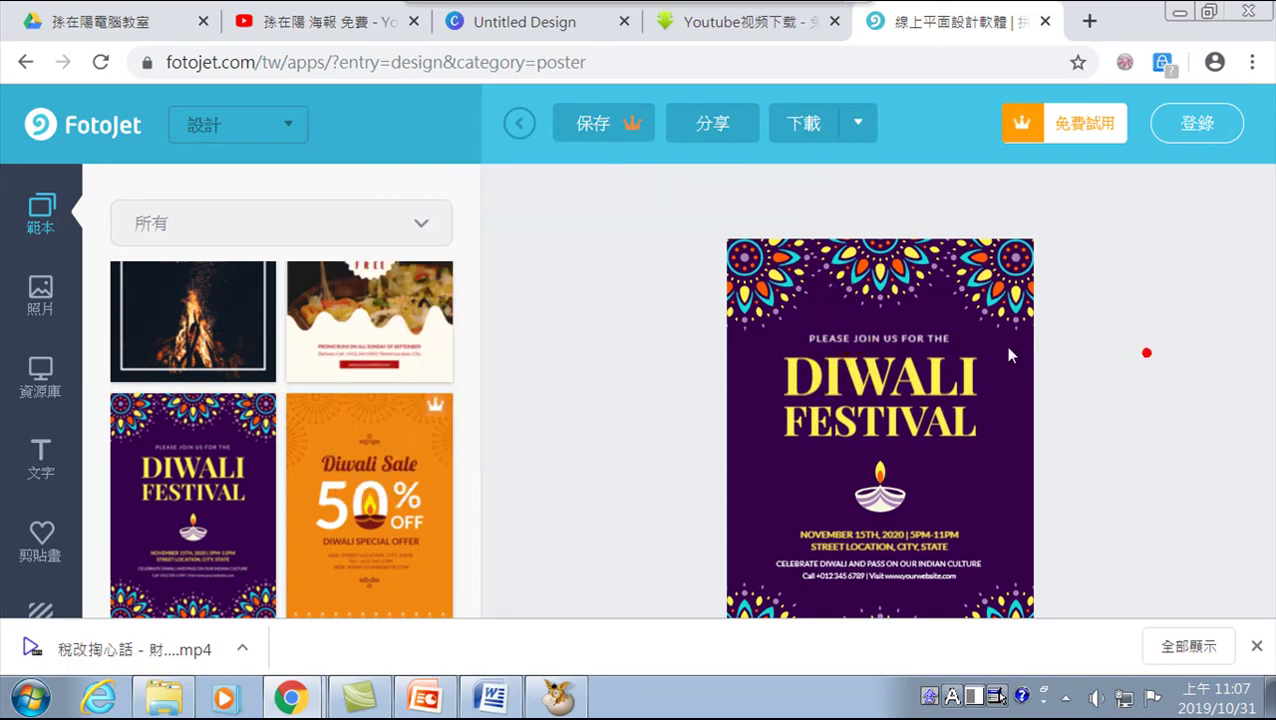
click(859, 339)
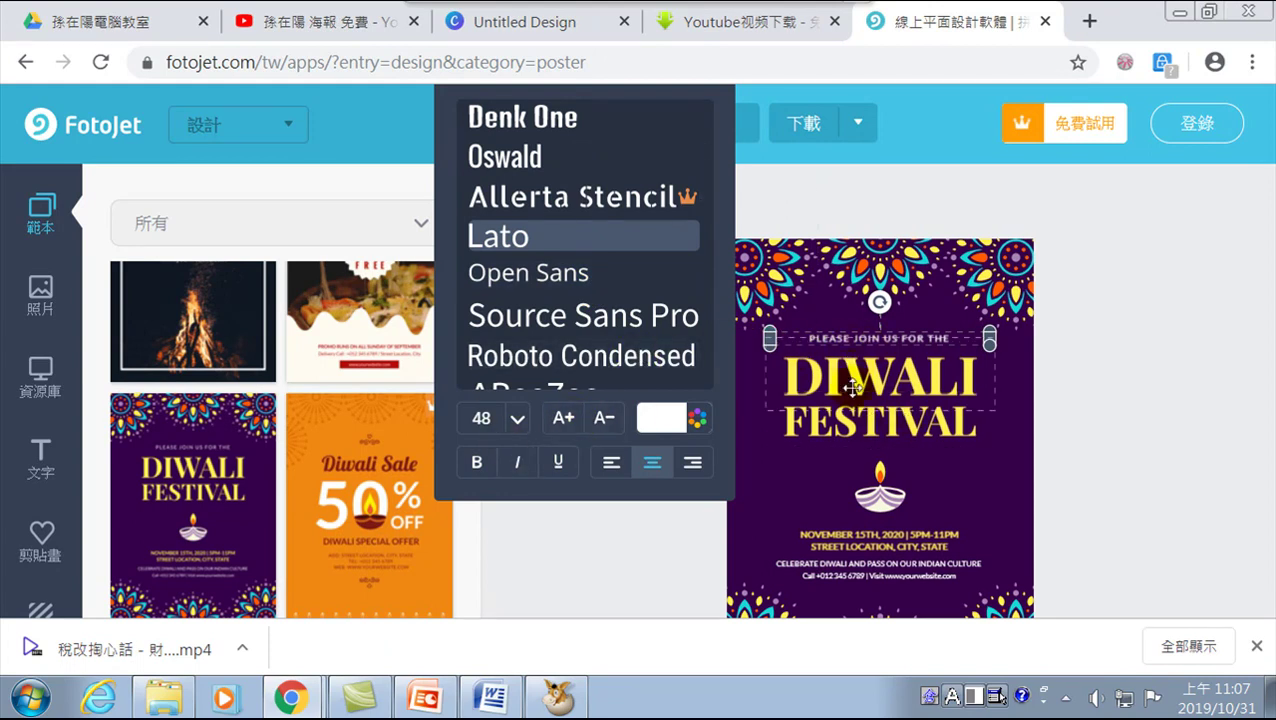
click(852, 385)
click(852, 424)
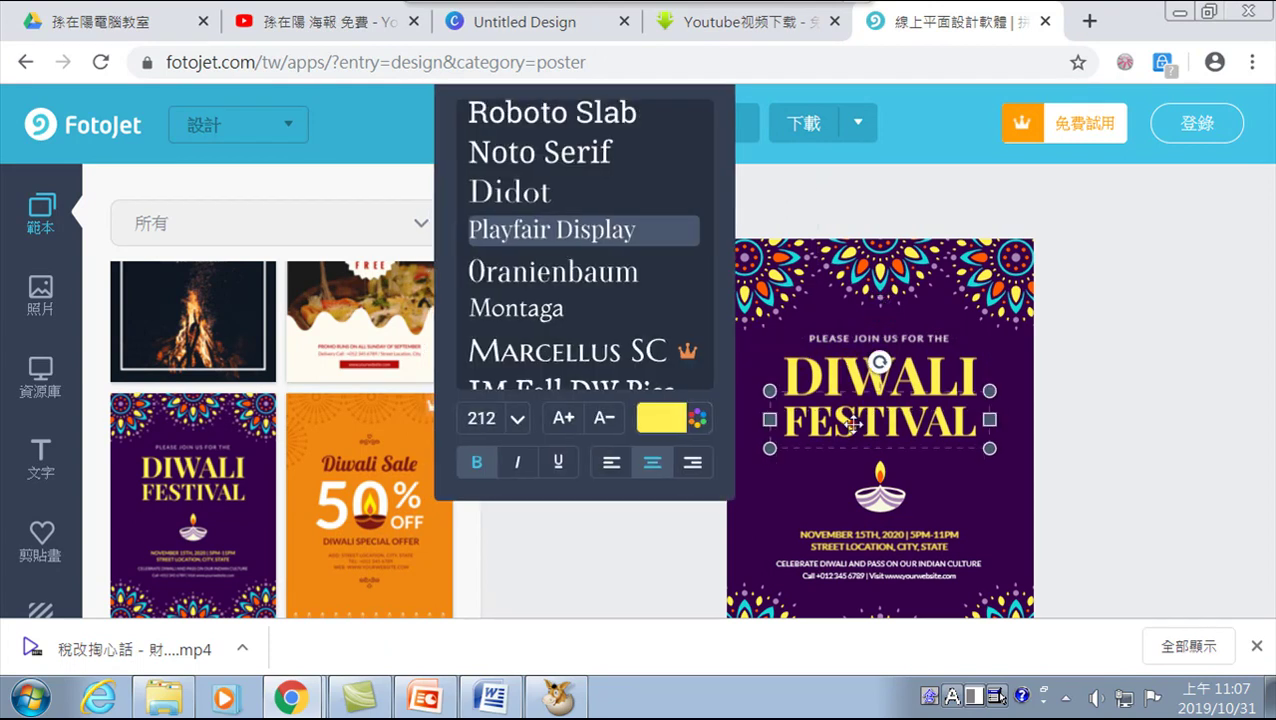
click(880, 493)
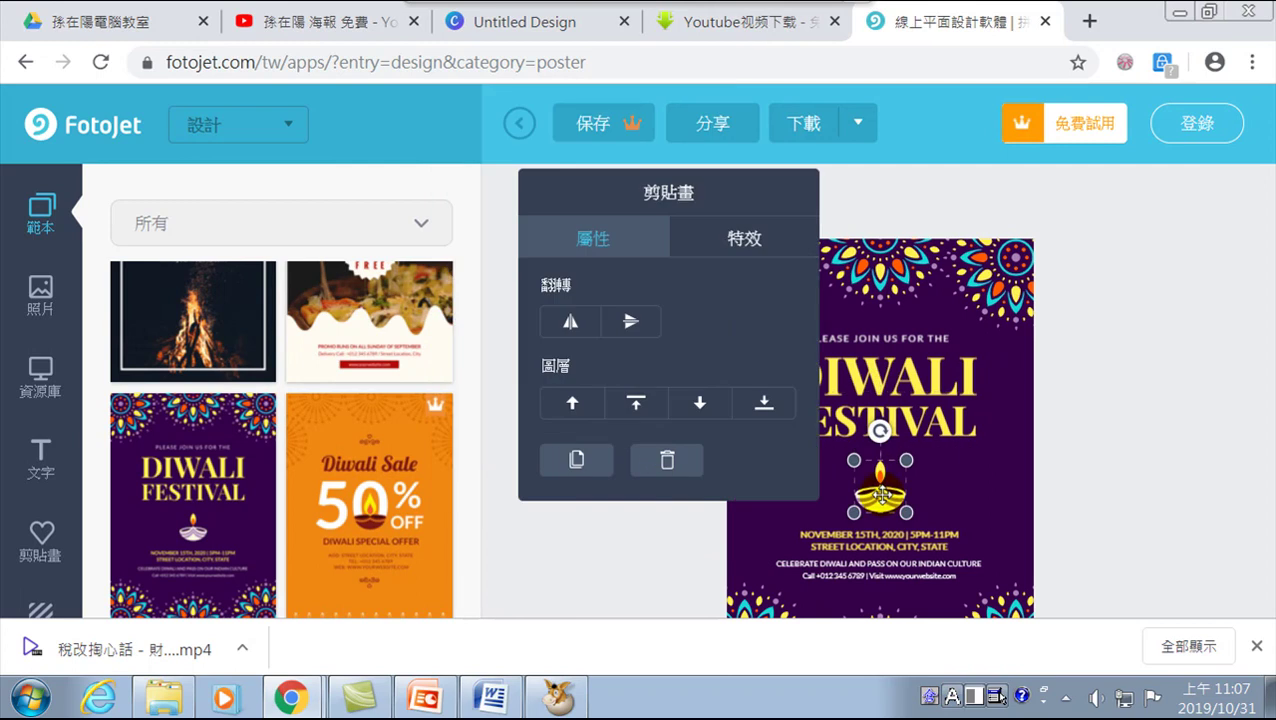
click(1167, 456)
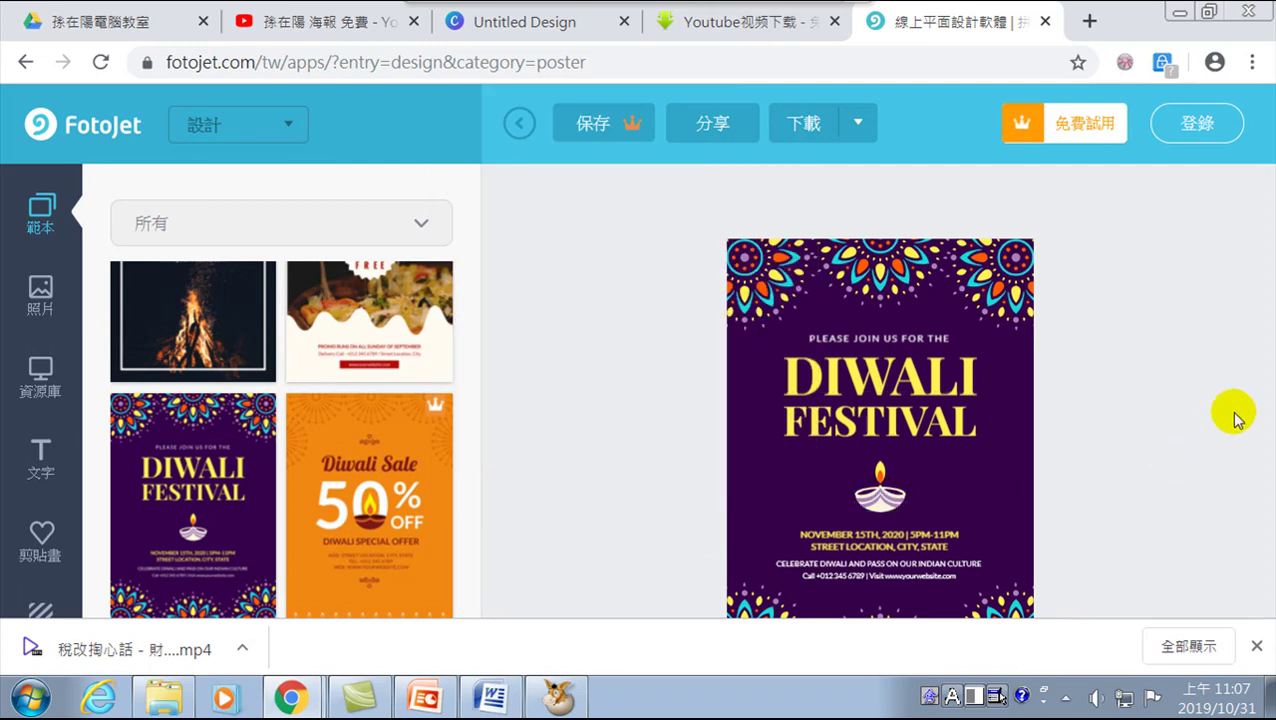
Nudge the top-right mandala ornament, check the bottom one, and close the download bar
click(1077, 330)
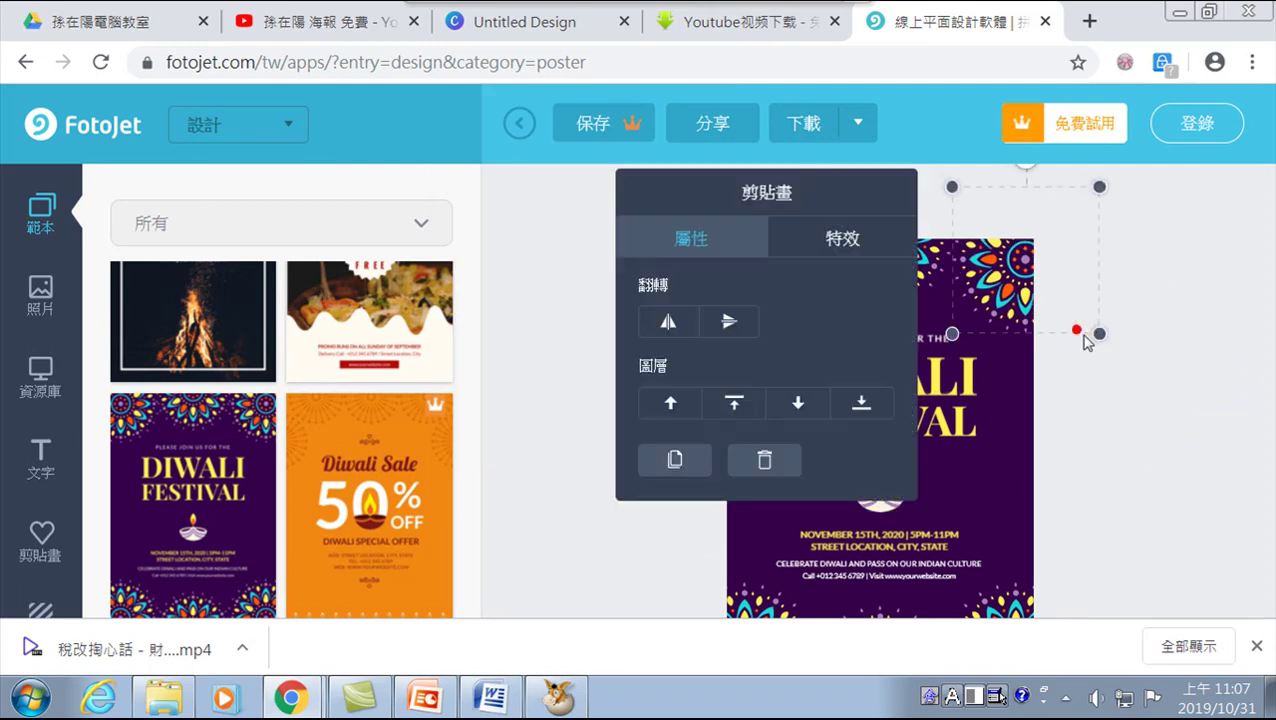
click(1096, 428)
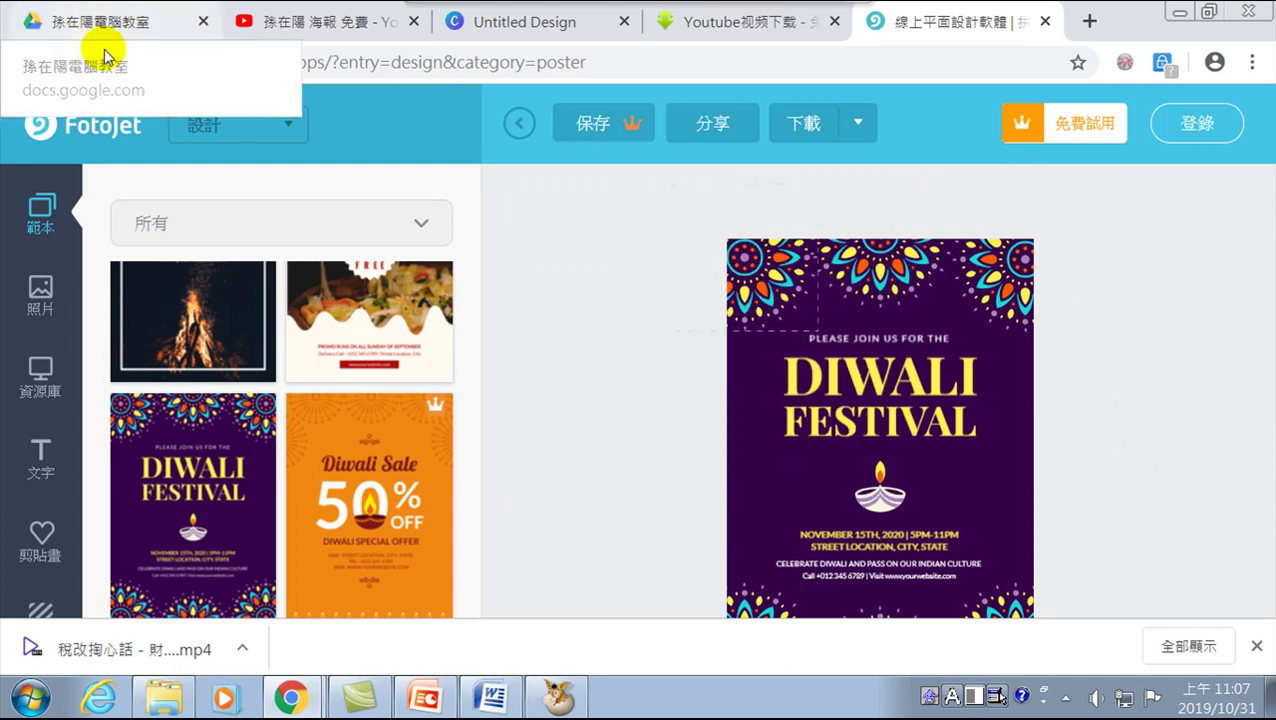
drag(1031, 256, 1002, 268)
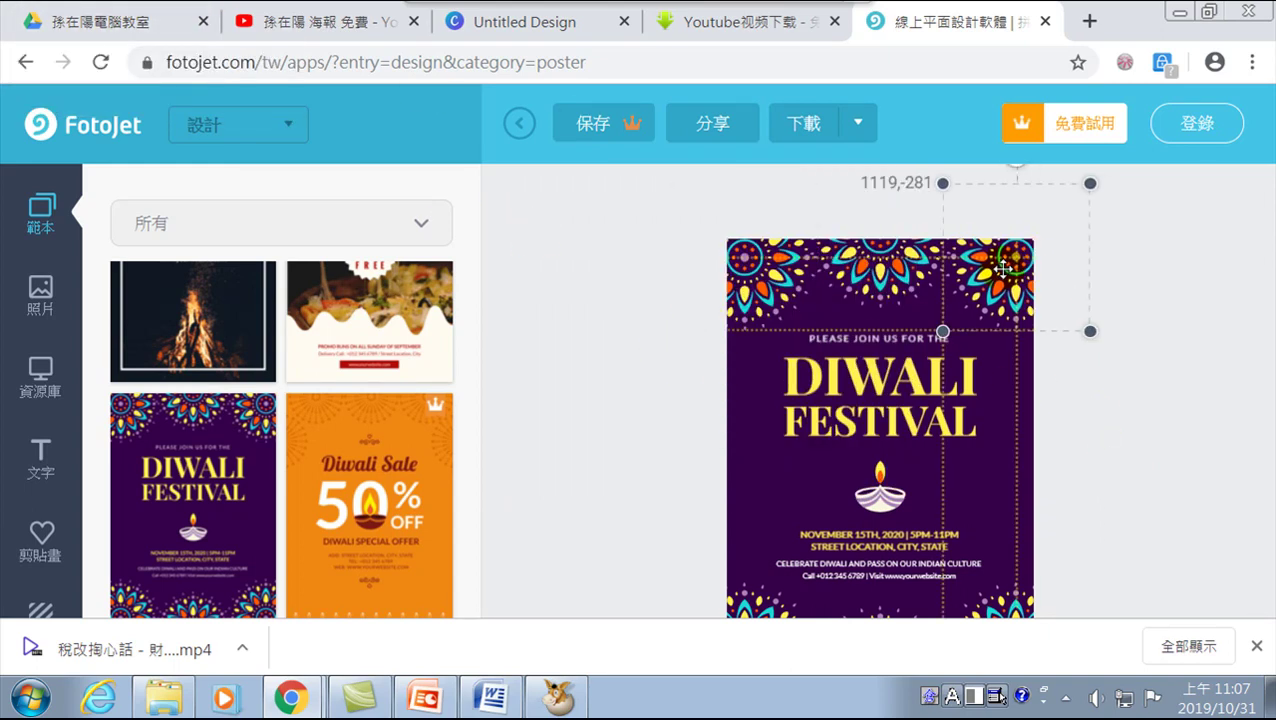
click(1130, 388)
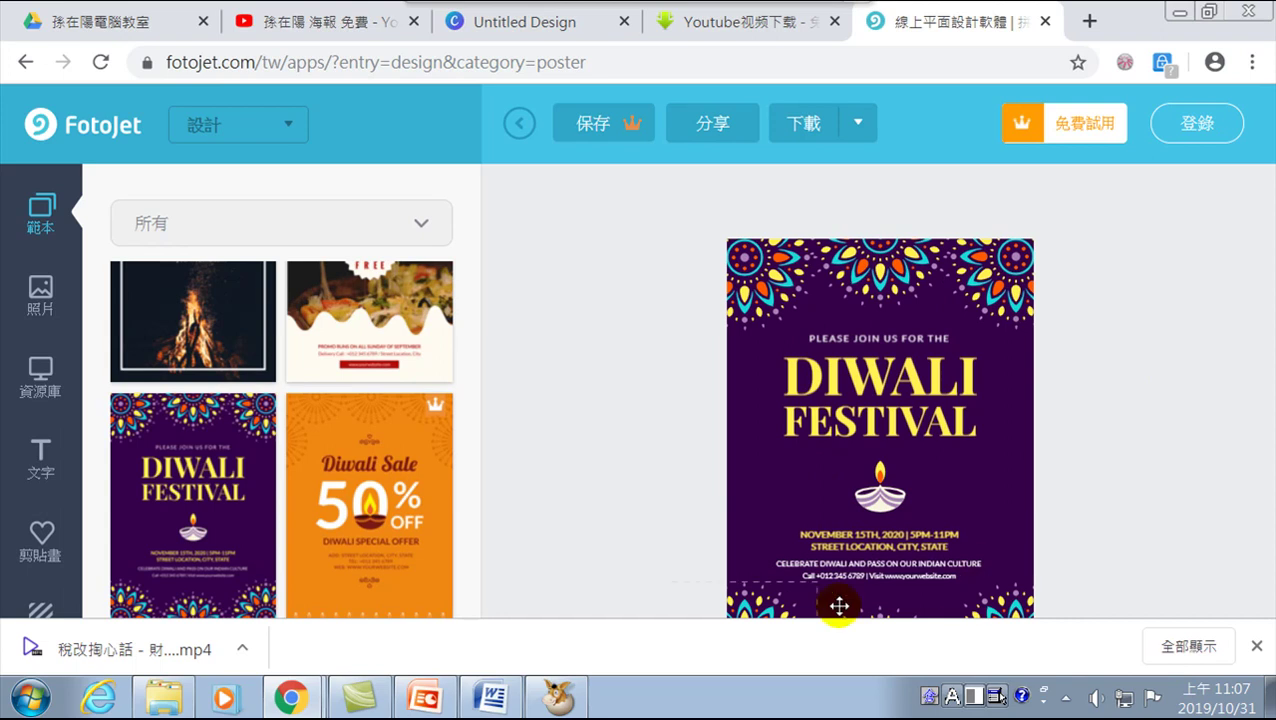
click(749, 612)
click(1144, 496)
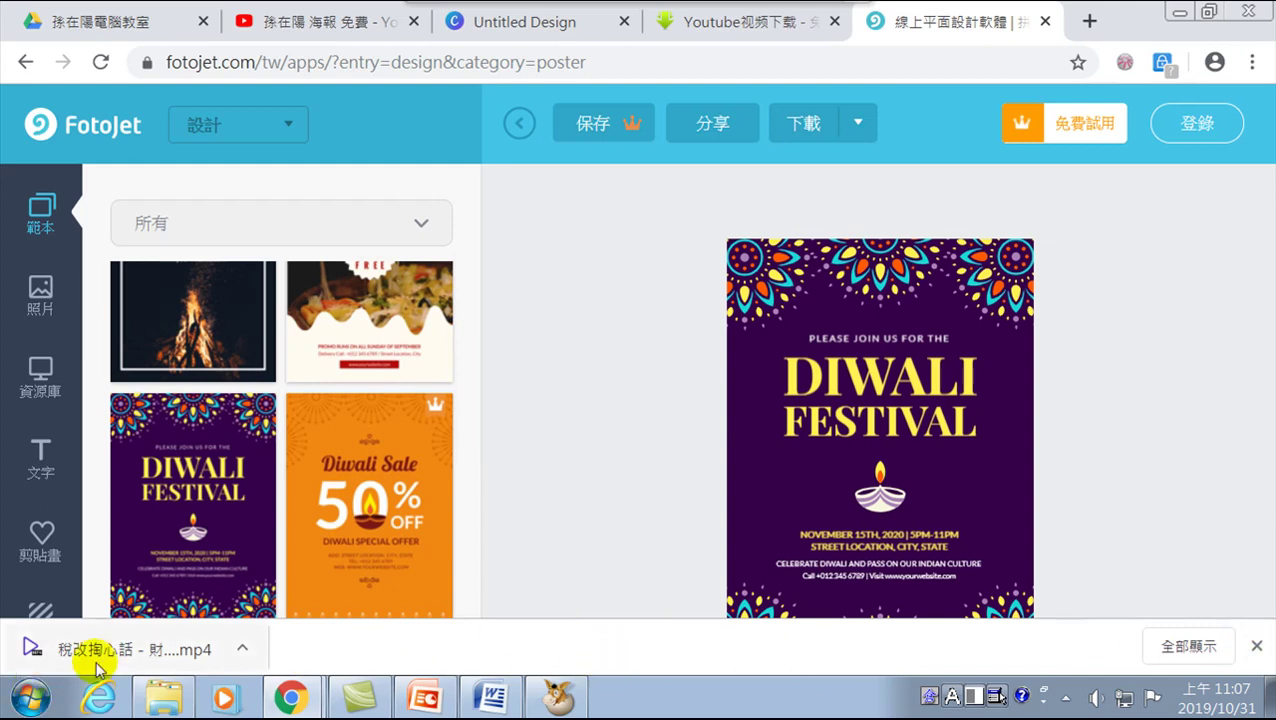
click(1257, 646)
click(1150, 558)
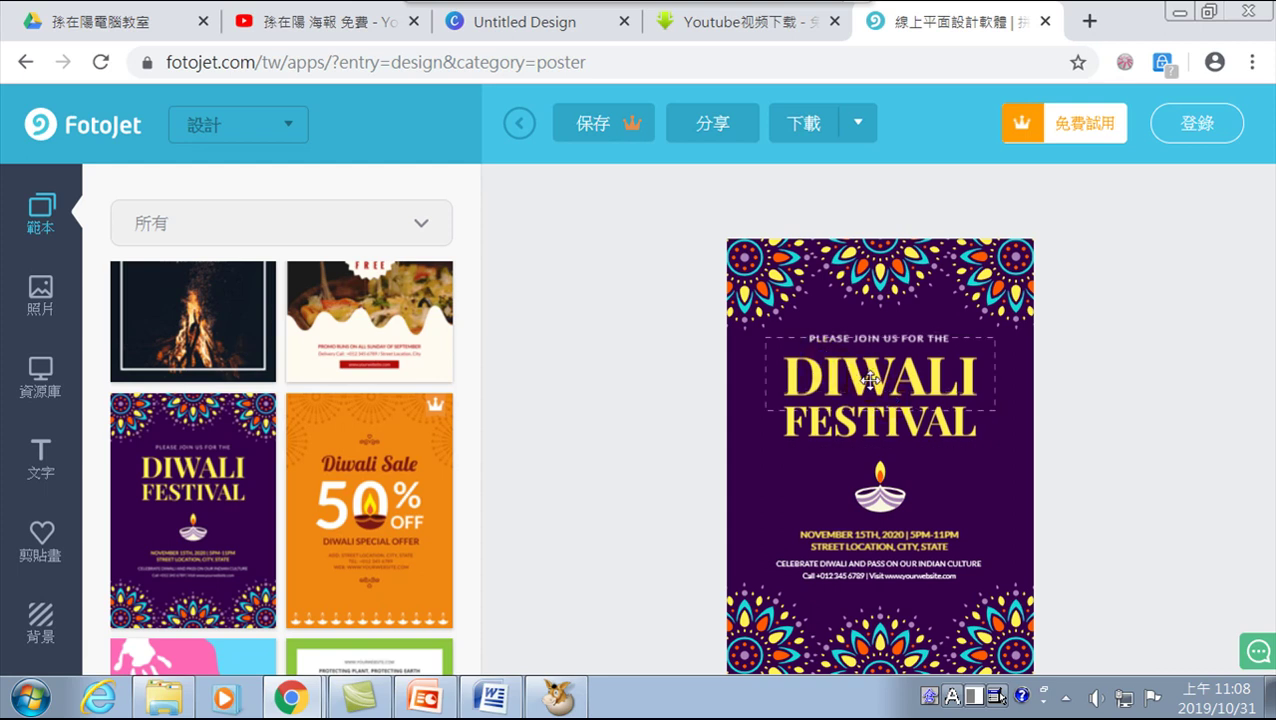
Replace the DIWALI headline word with 雲端發票 using Chinese input, then select it
click(870, 380)
click(878, 375)
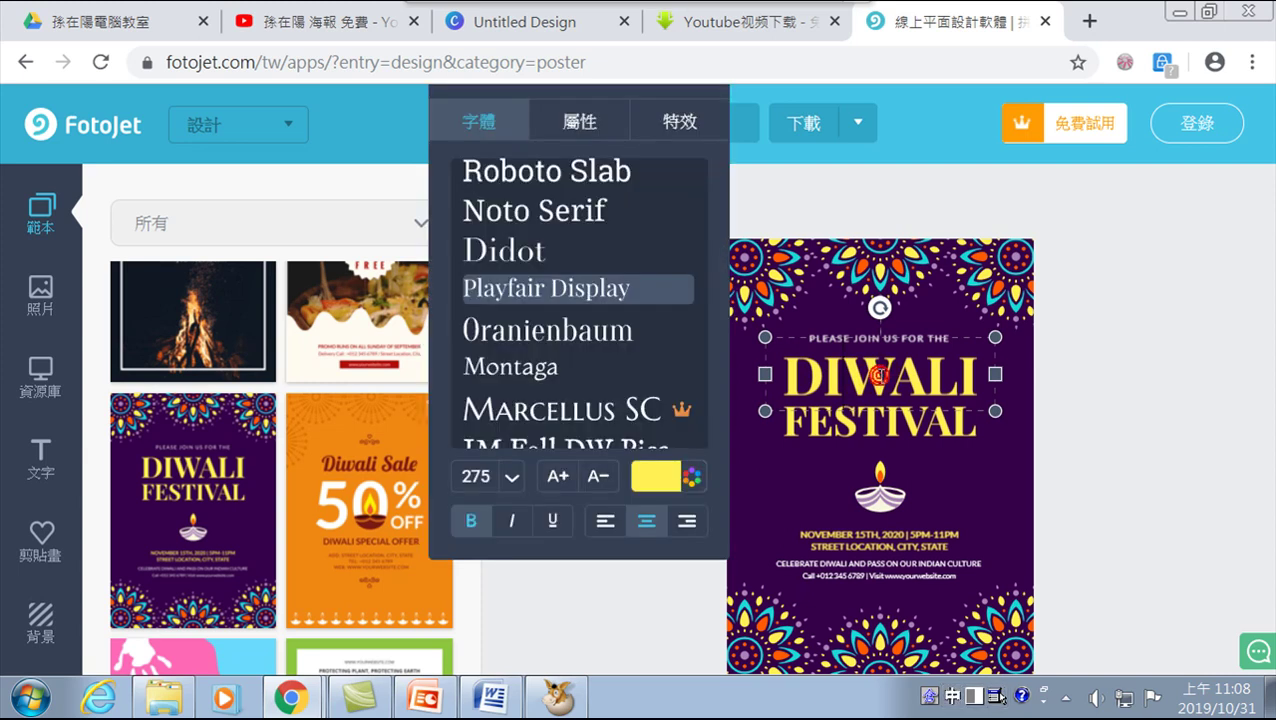
key(ctrl+space)
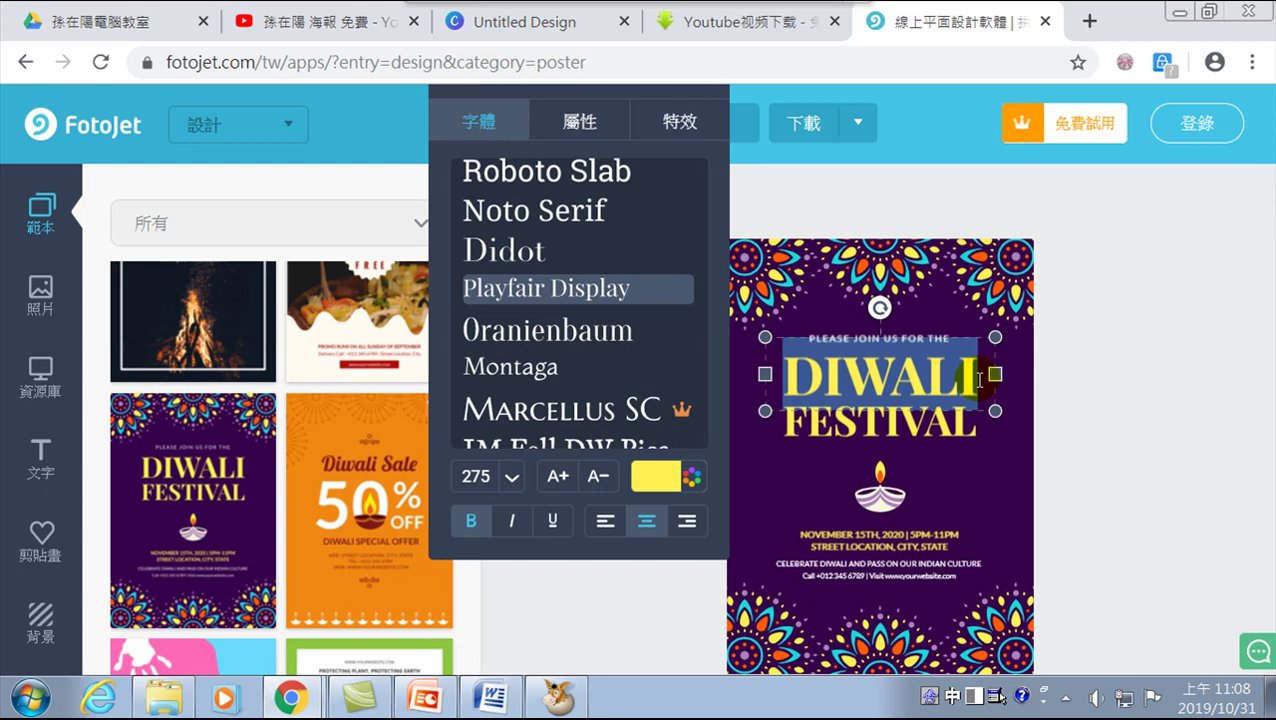
text(mbi ytumb n)
key(space)
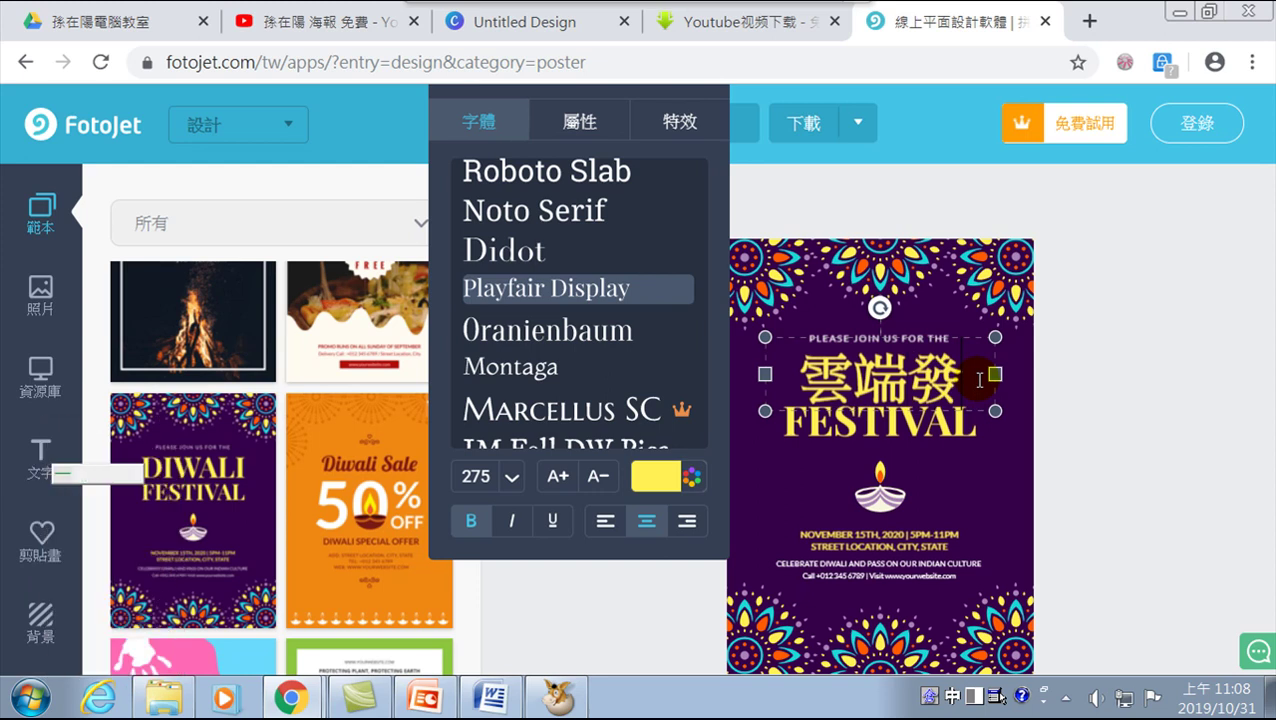
key(space)
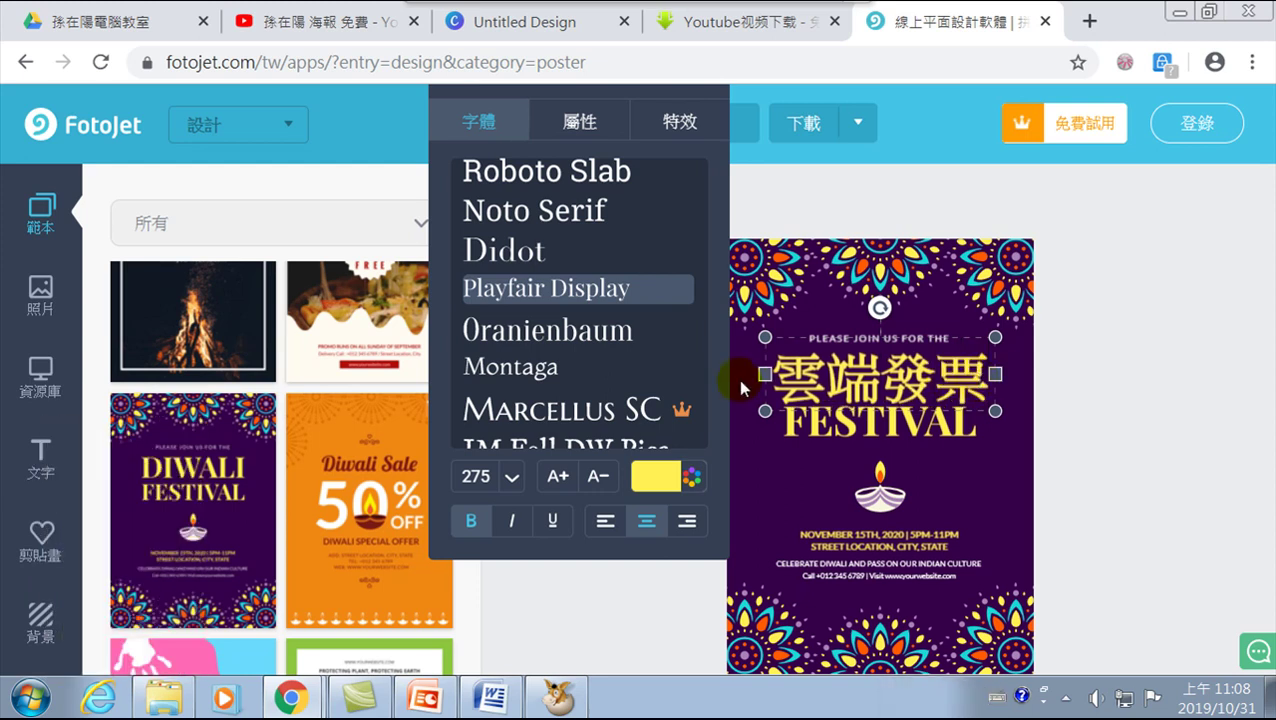
mouse_move(840, 372)
mouse_down()
mouse_move(778, 369)
mouse_move(992, 372)
mouse_up()
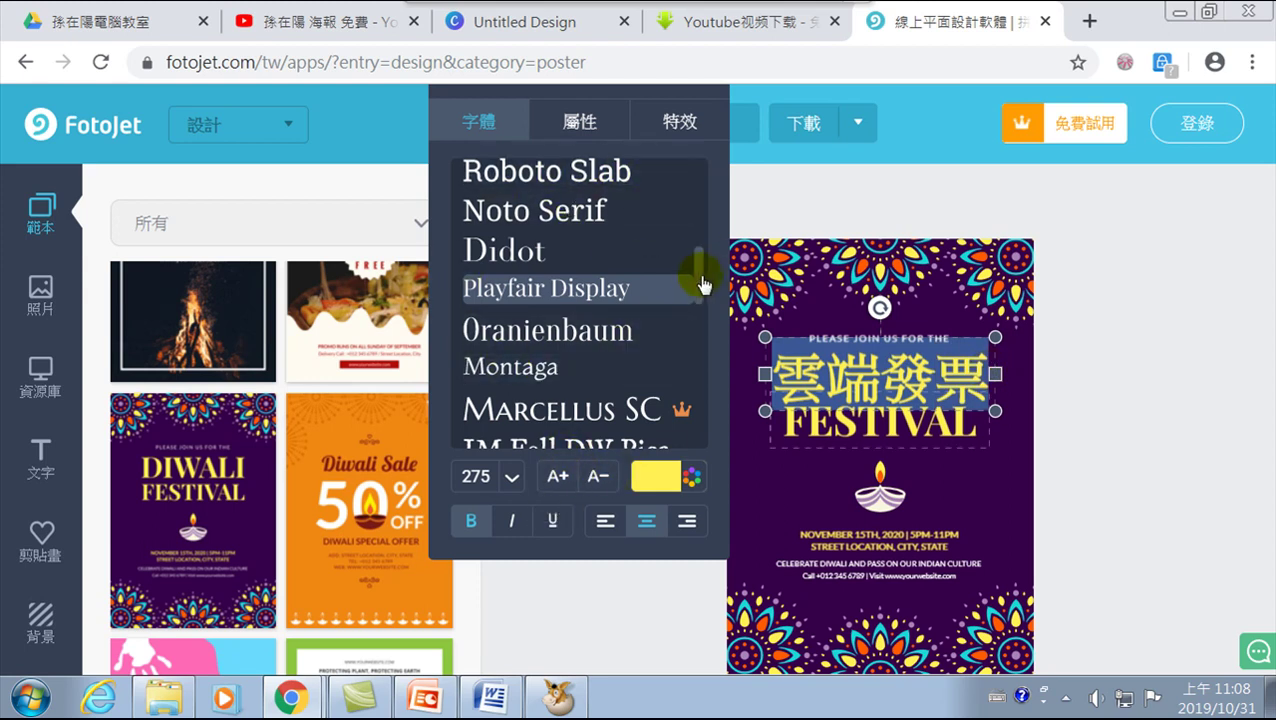
Browse the font list and try 王漢宗特黑體 and 方正仿宋 on the 雲端發票 headline
scroll(700, 260, down, 5)
scroll(703, 225, down, 5)
scroll(707, 200, down, 5)
scroll(707, 202, up, 2)
scroll(707, 205, down, 3)
scroll(708, 208, down, 2)
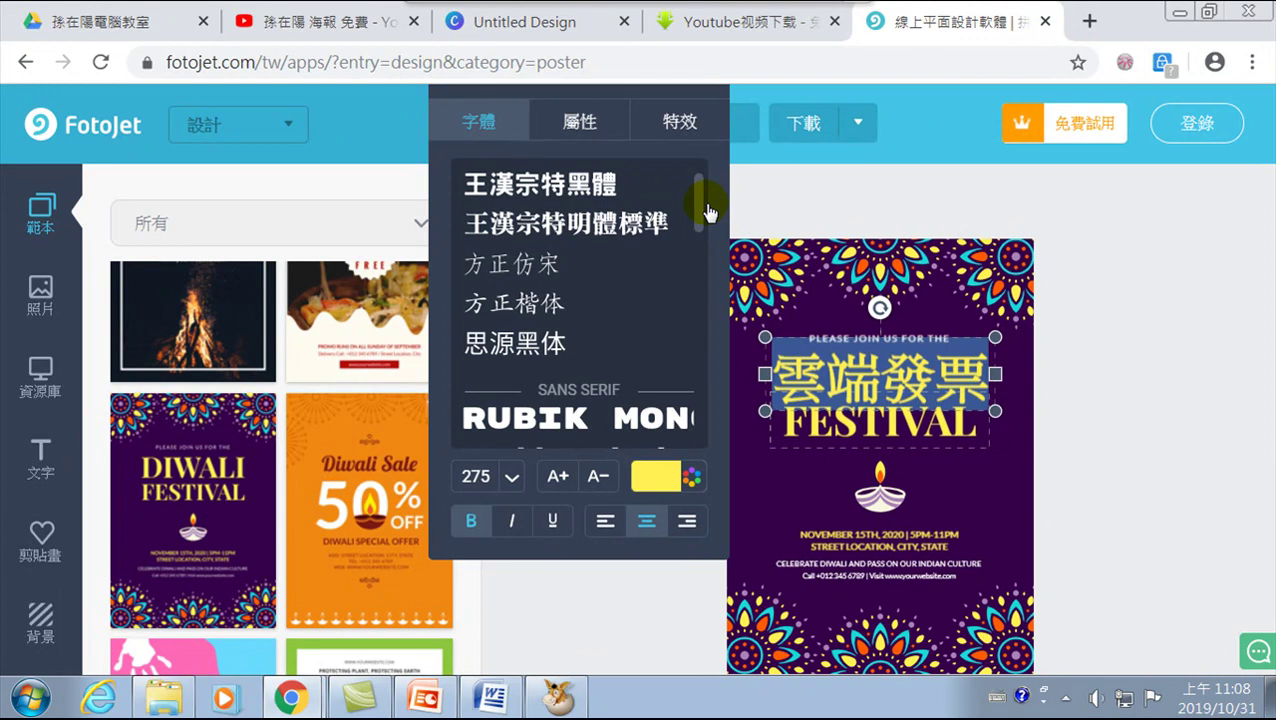
scroll(707, 210, down, 3)
scroll(707, 205, up, 3)
scroll(707, 202, up, 3)
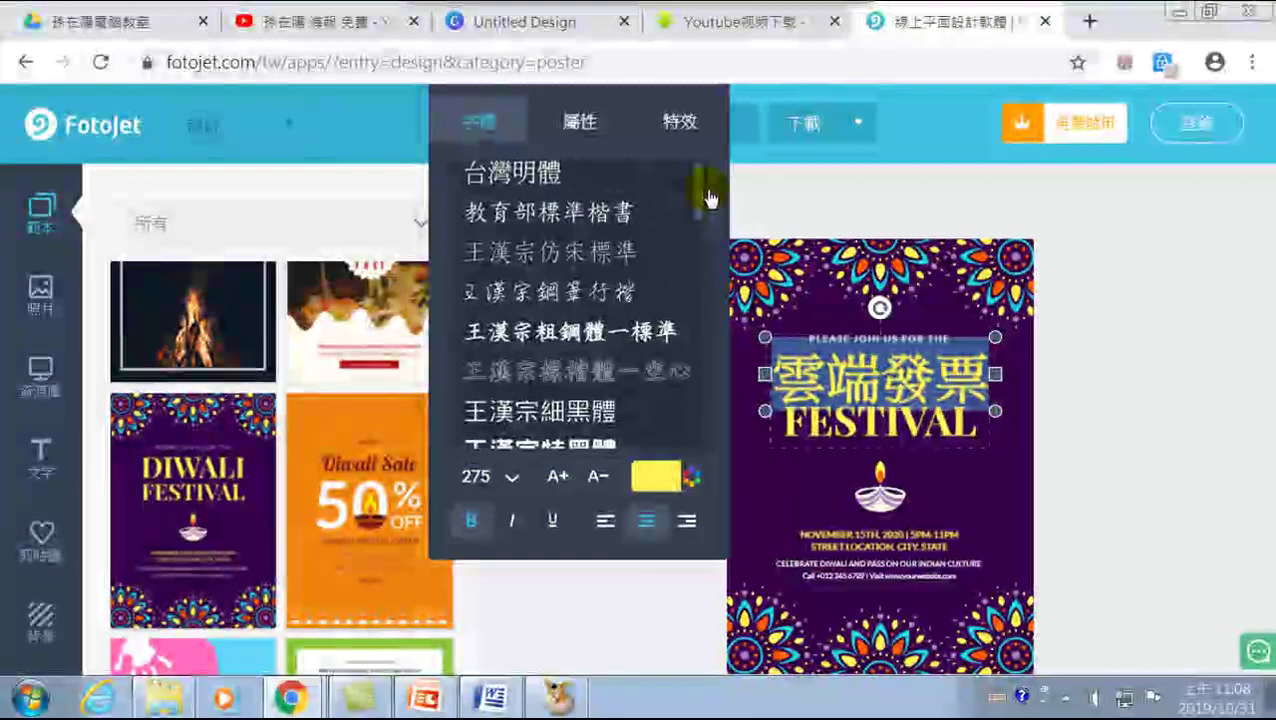
scroll(707, 198, down, 1)
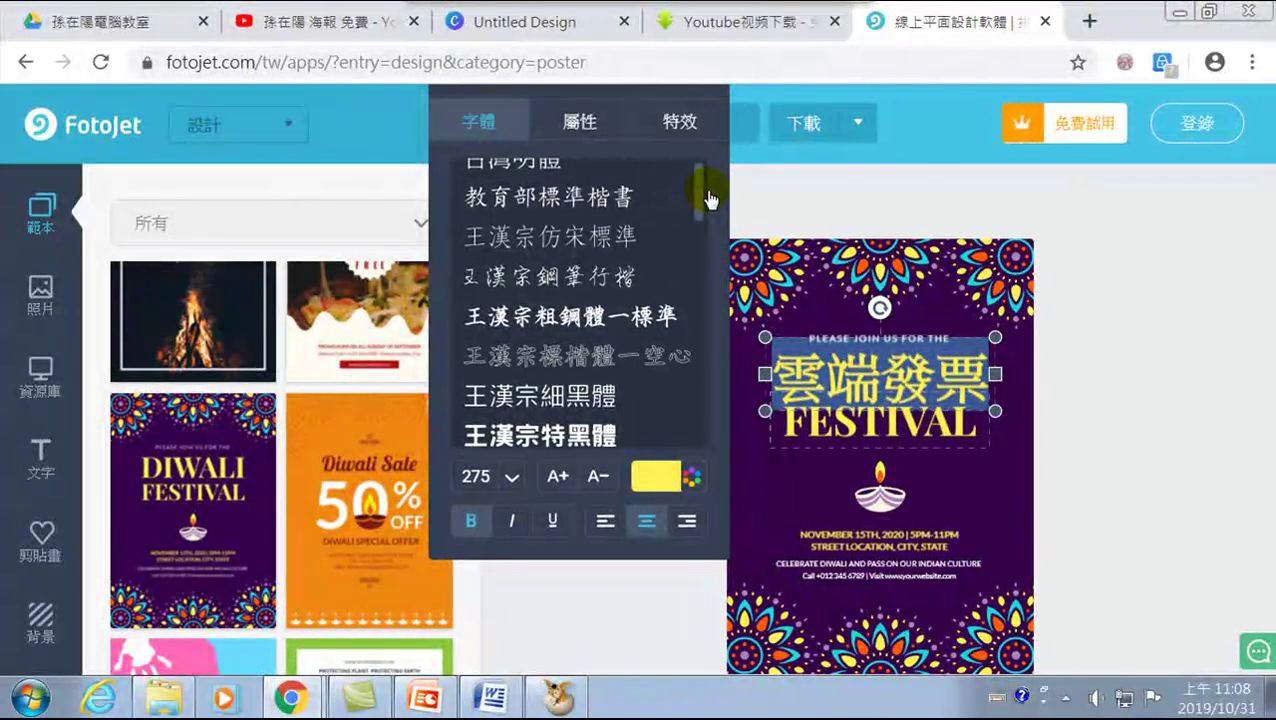
scroll(707, 200, down, 2)
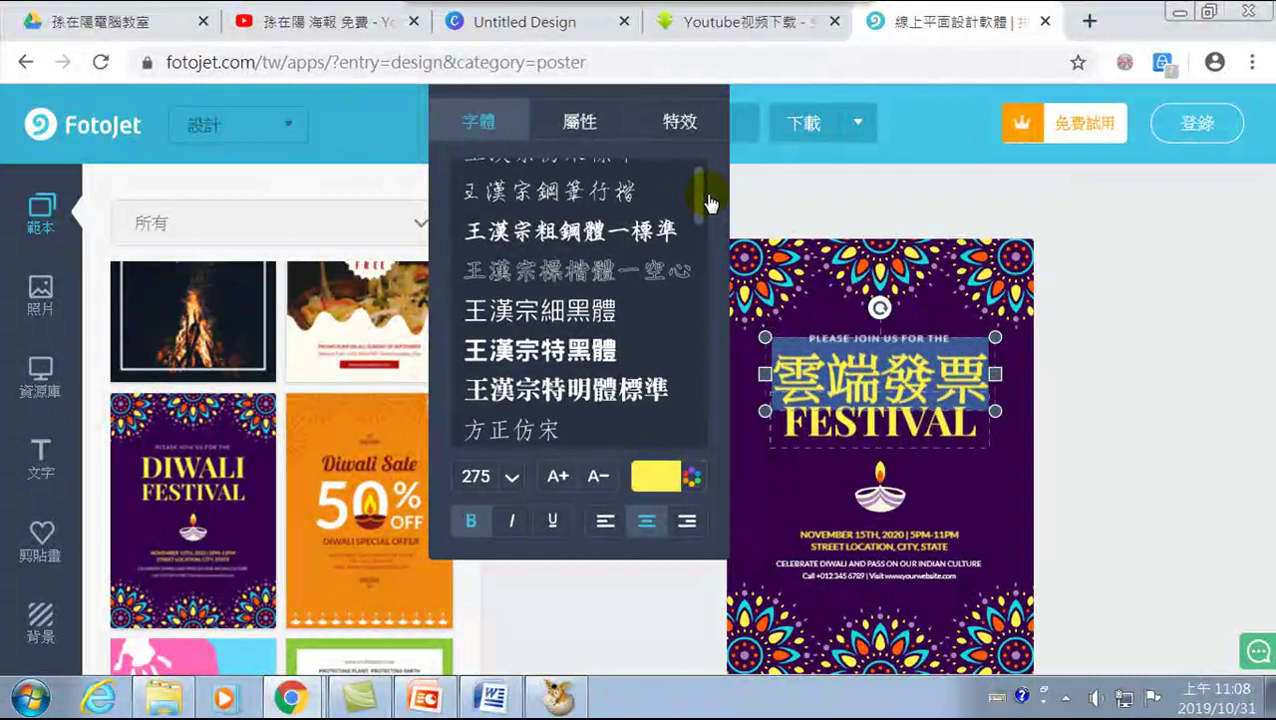
scroll(708, 205, down, 2)
scroll(709, 207, down, 2)
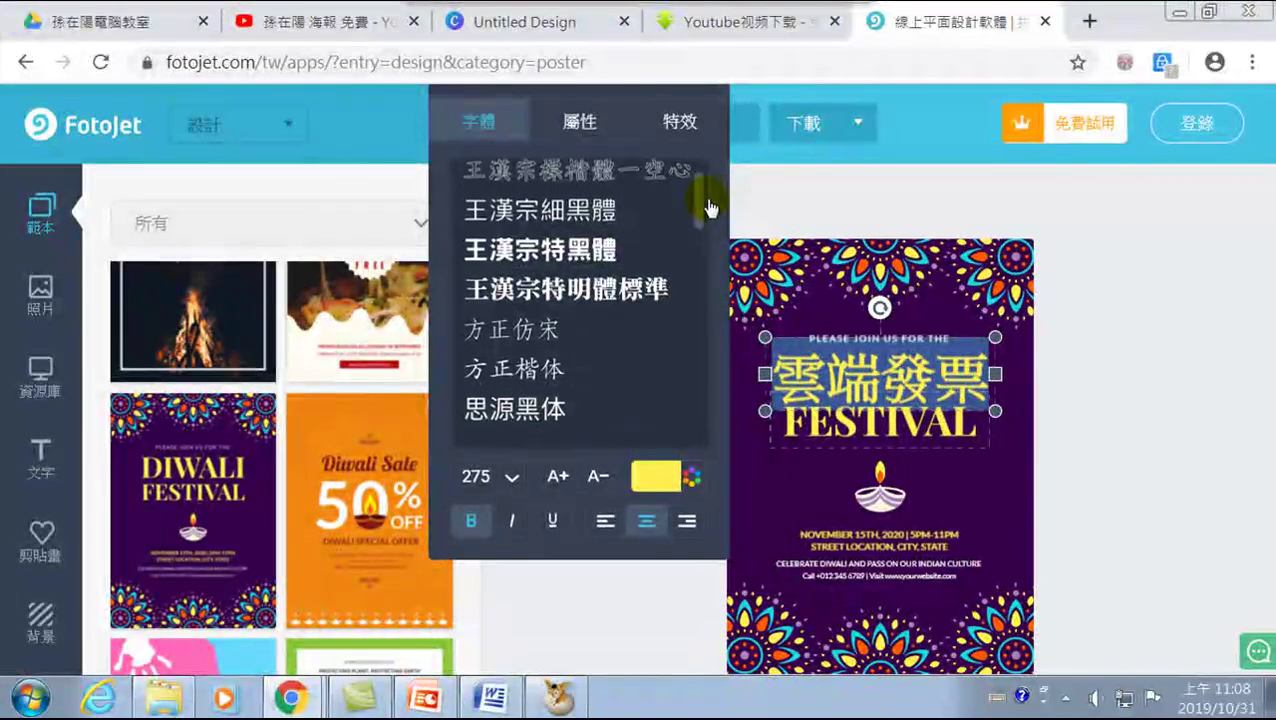
click(582, 253)
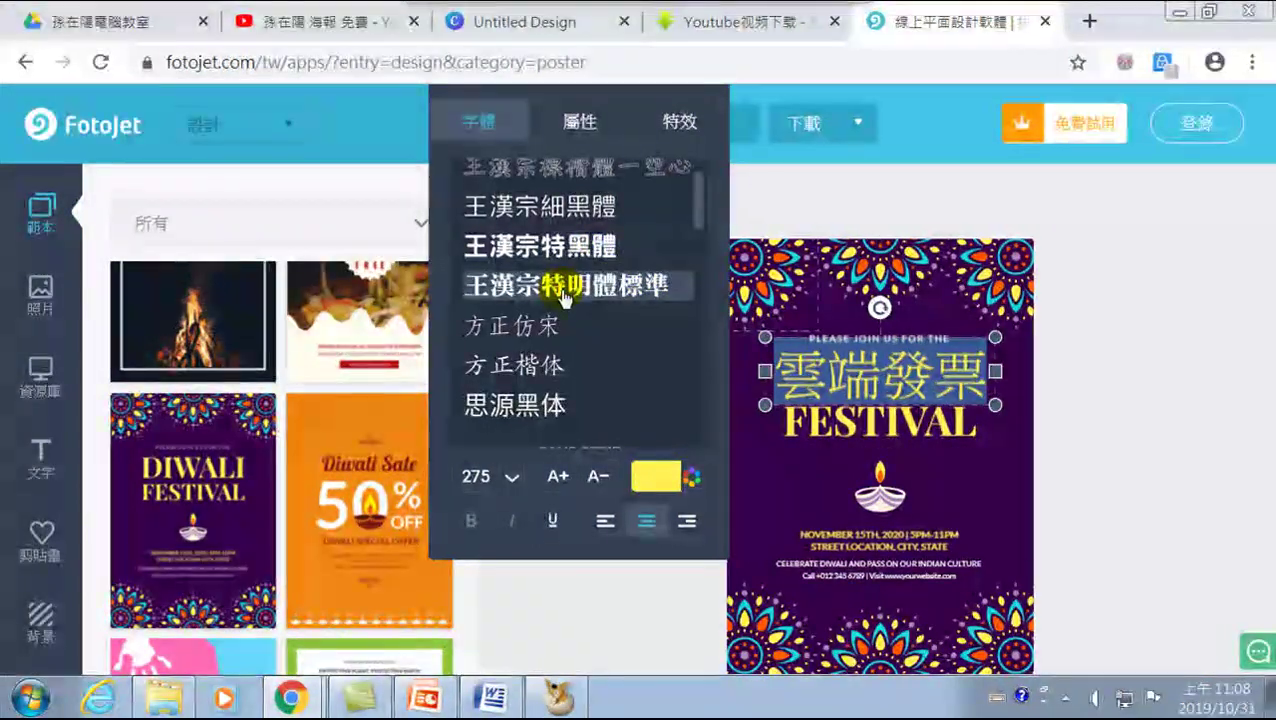
click(541, 327)
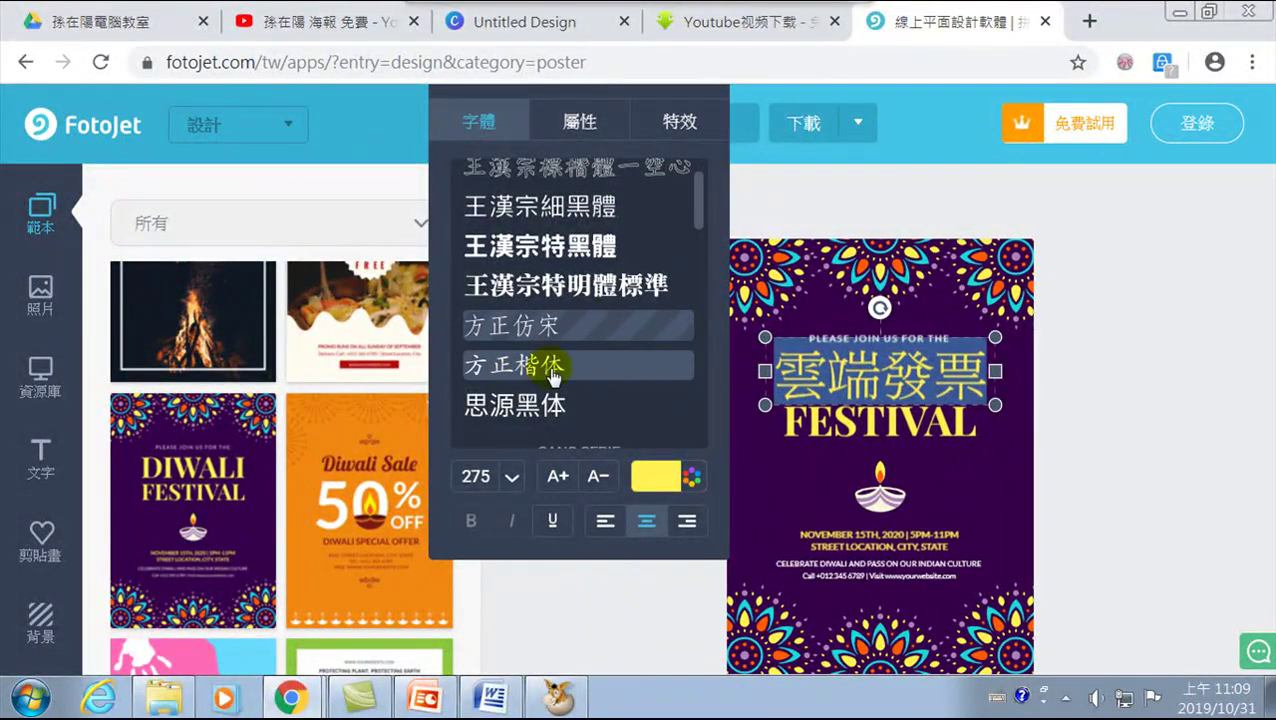
Reduce the headline font size to 255
drag(708, 207, 700, 218)
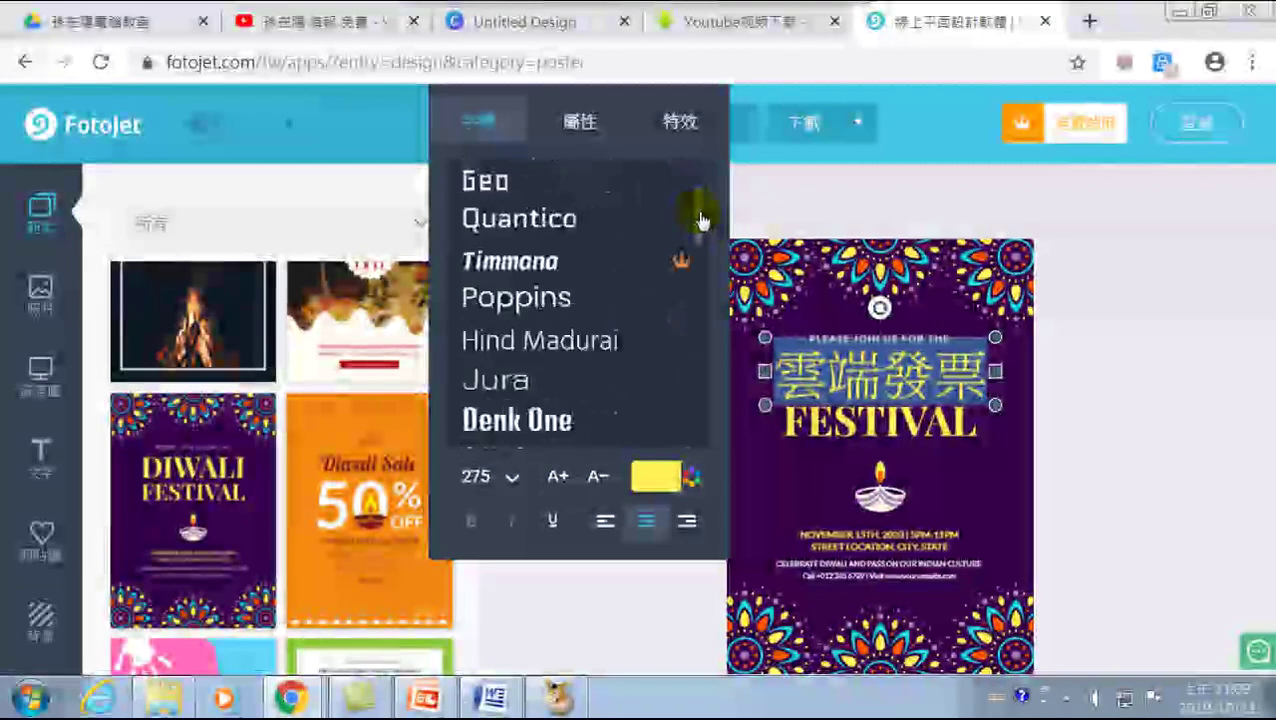
scroll(700, 215, up, 3)
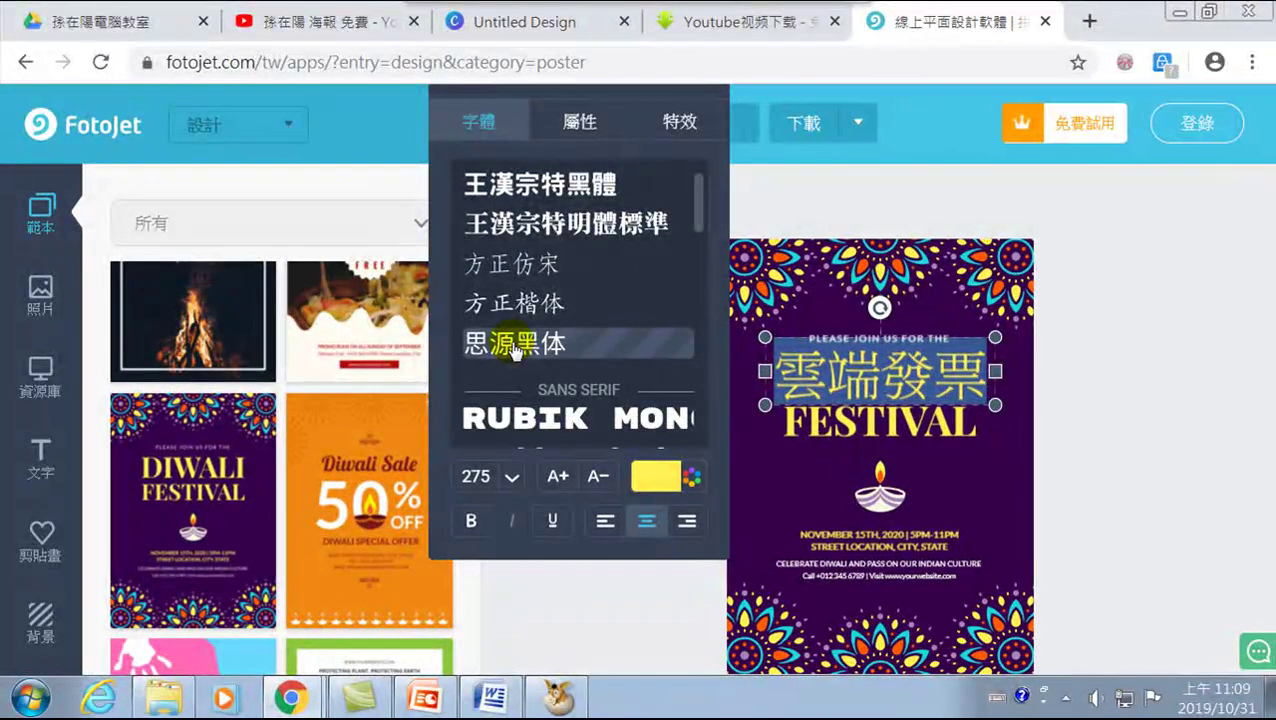
click(598, 477)
click(598, 477)
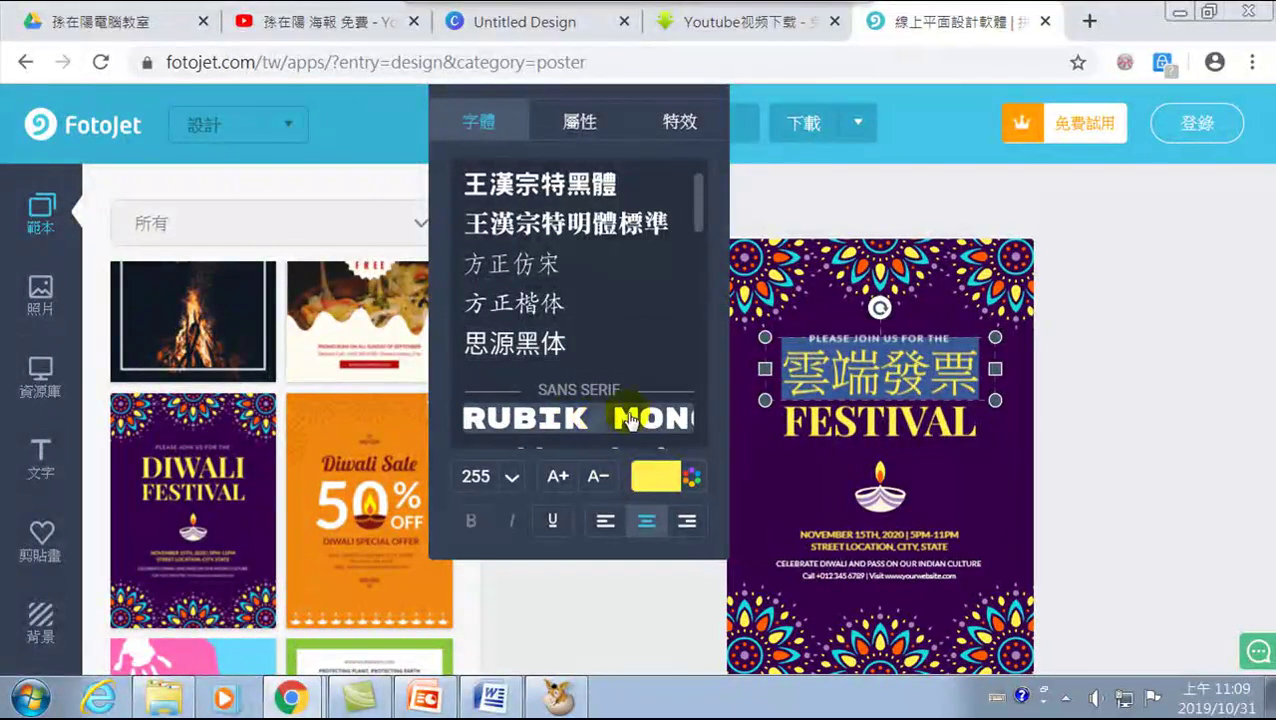
Try 全字庫正宋體, 台灣明體 and 王漢宗細黑體, settling on bold 王漢宗特黑體
scroll(694, 195, up, 5)
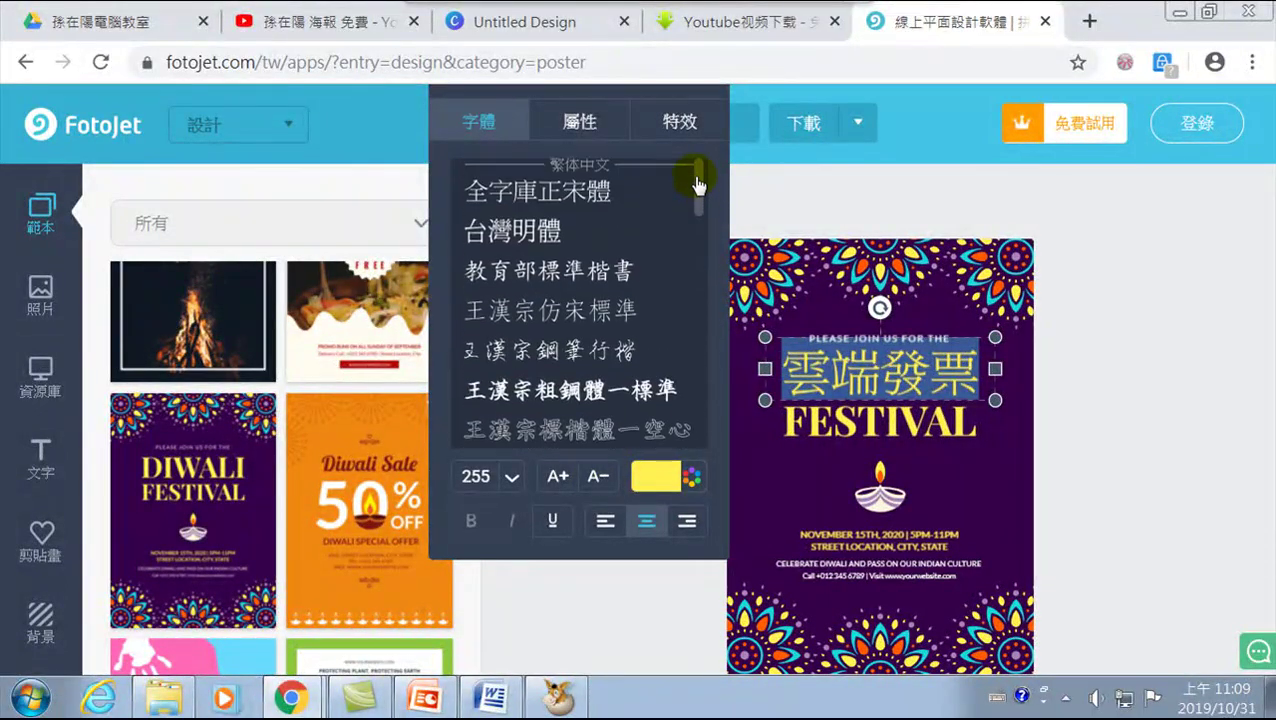
click(585, 213)
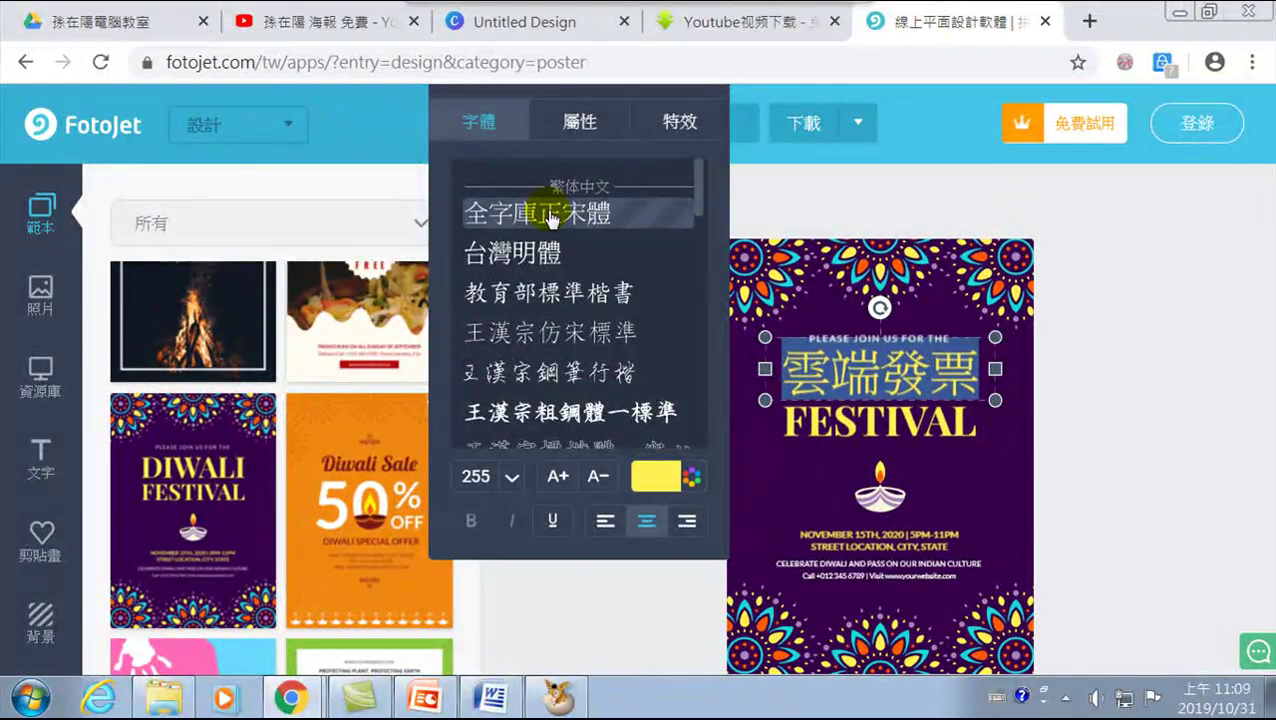
click(535, 252)
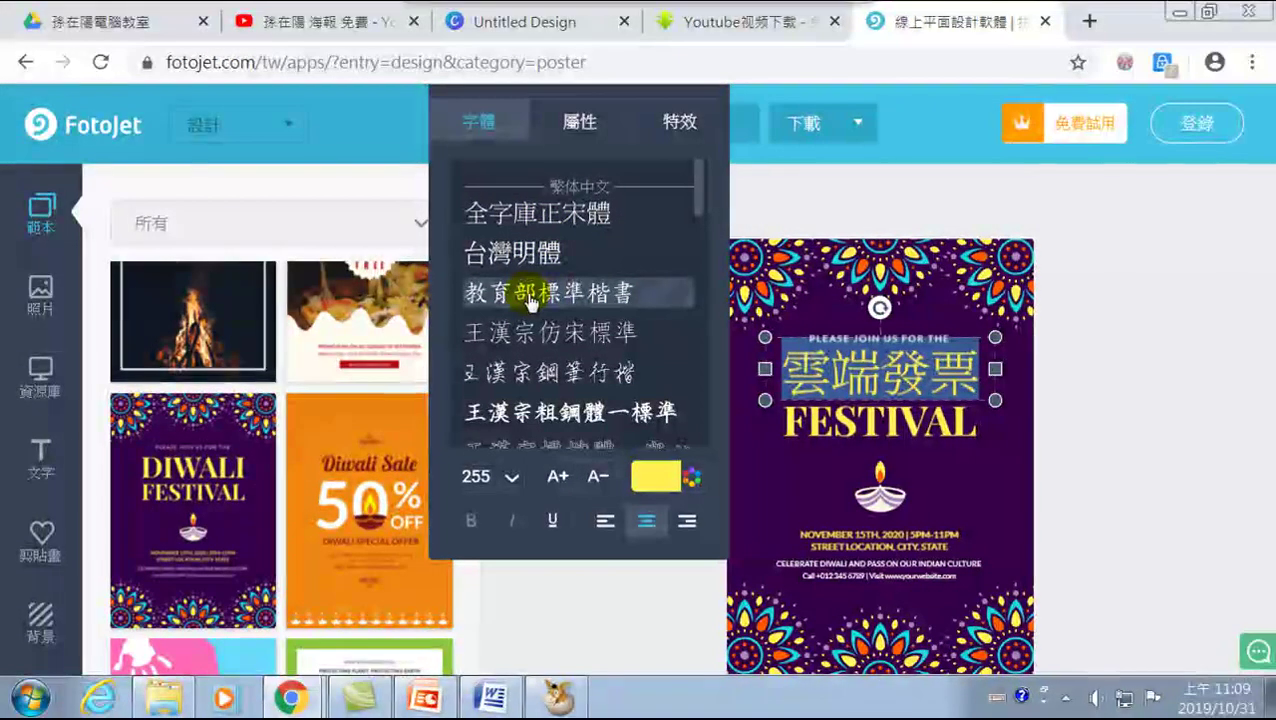
scroll(595, 360, down, 3)
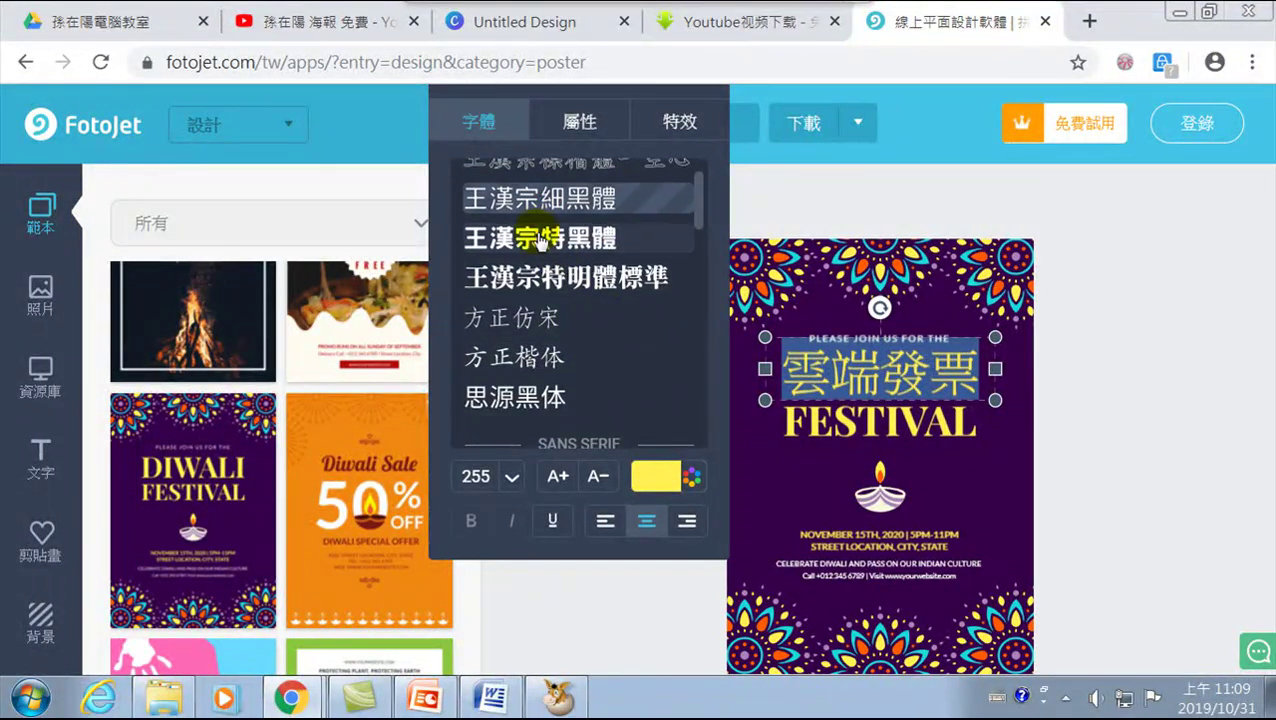
click(538, 240)
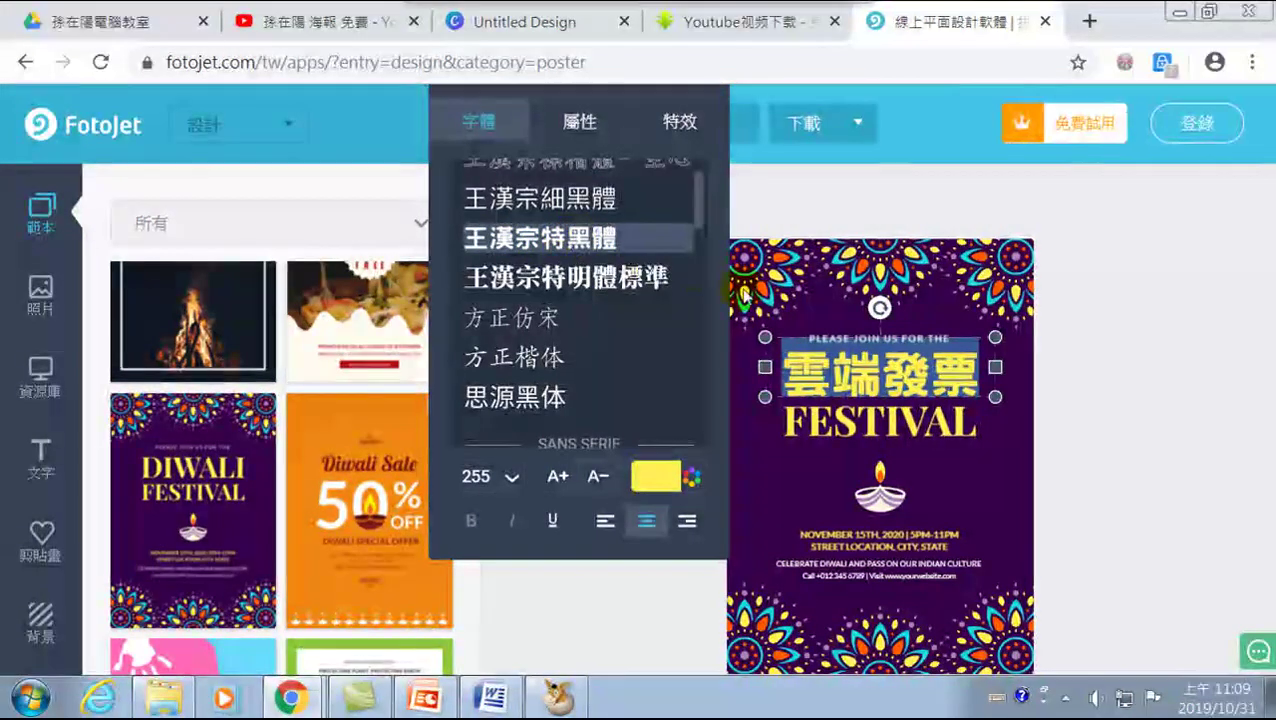
click(573, 203)
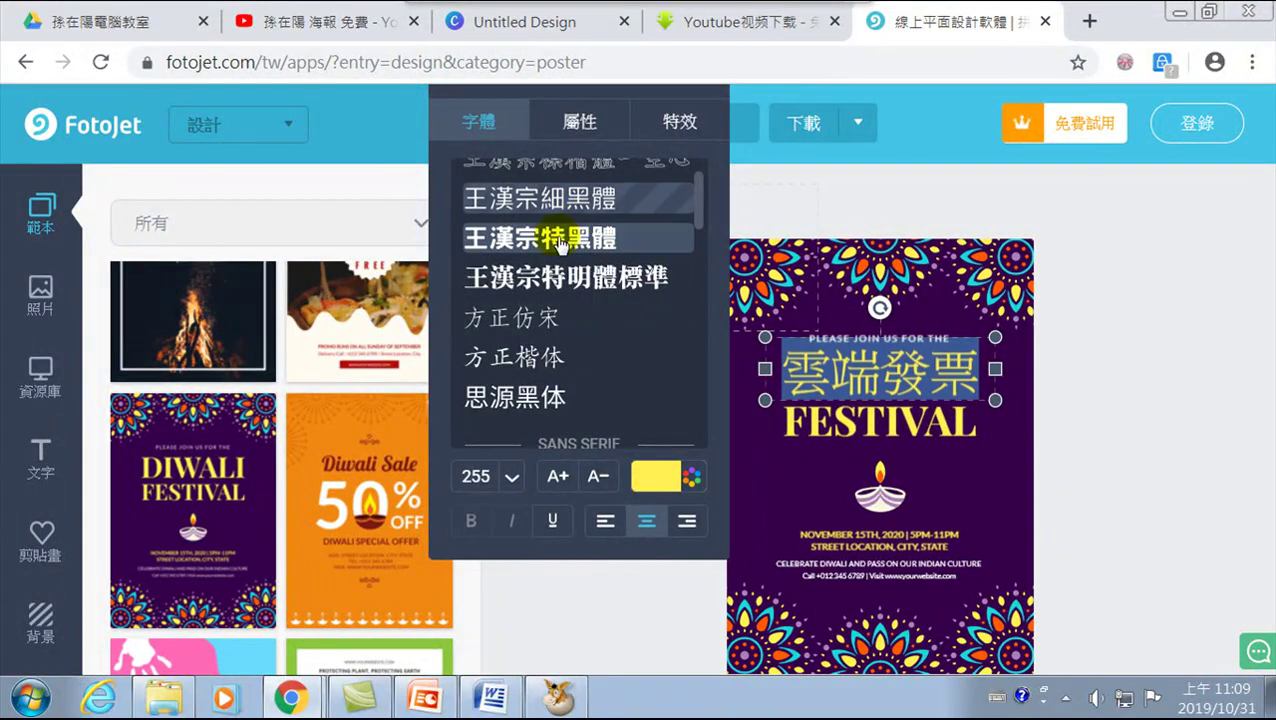
click(555, 238)
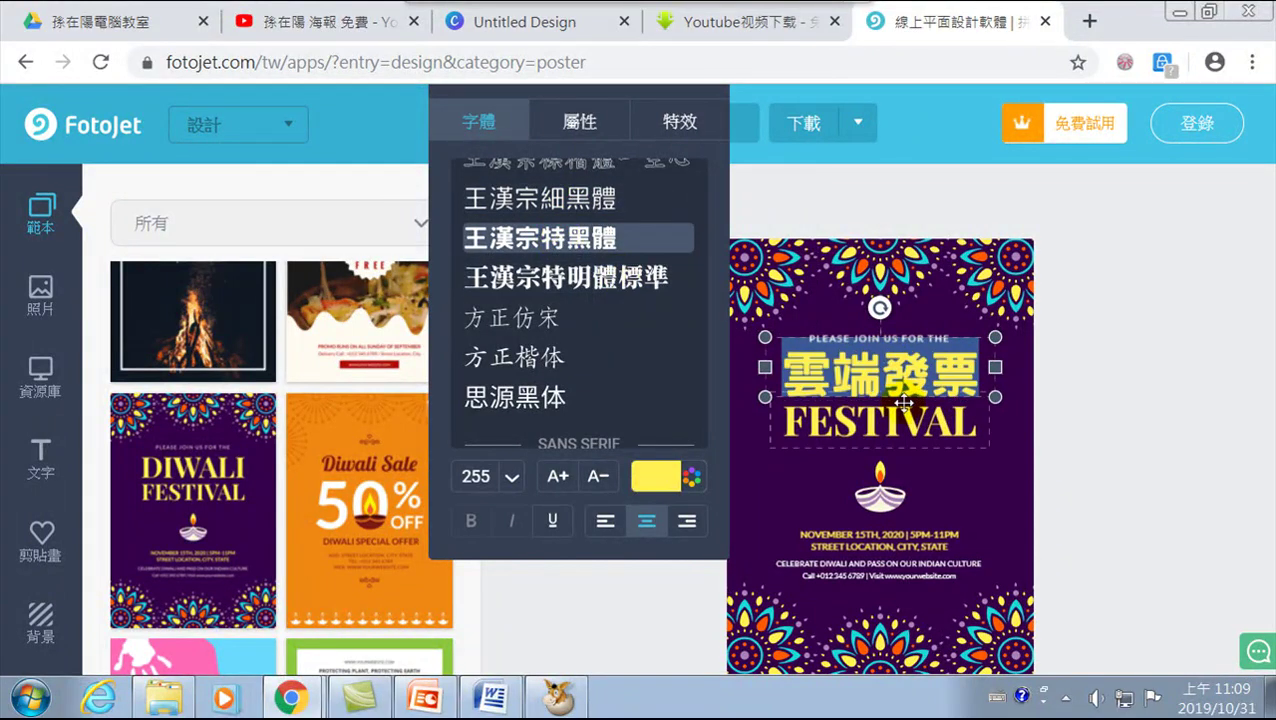
Change FESTIVAL to 1+1 and drag its text box narrower
click(850, 420)
mouse_move(870, 426)
mouse_down()
mouse_move(782, 428)
mouse_move(976, 428)
mouse_up()
click(816, 428)
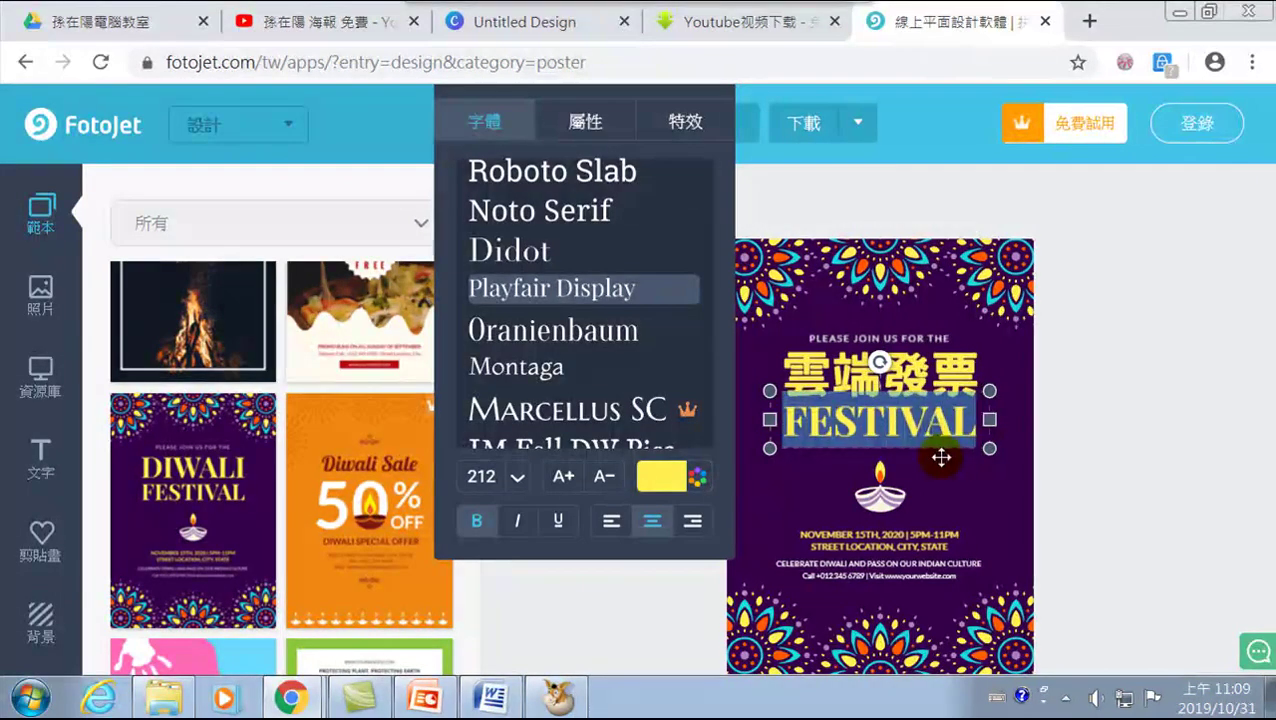
text(1+1)
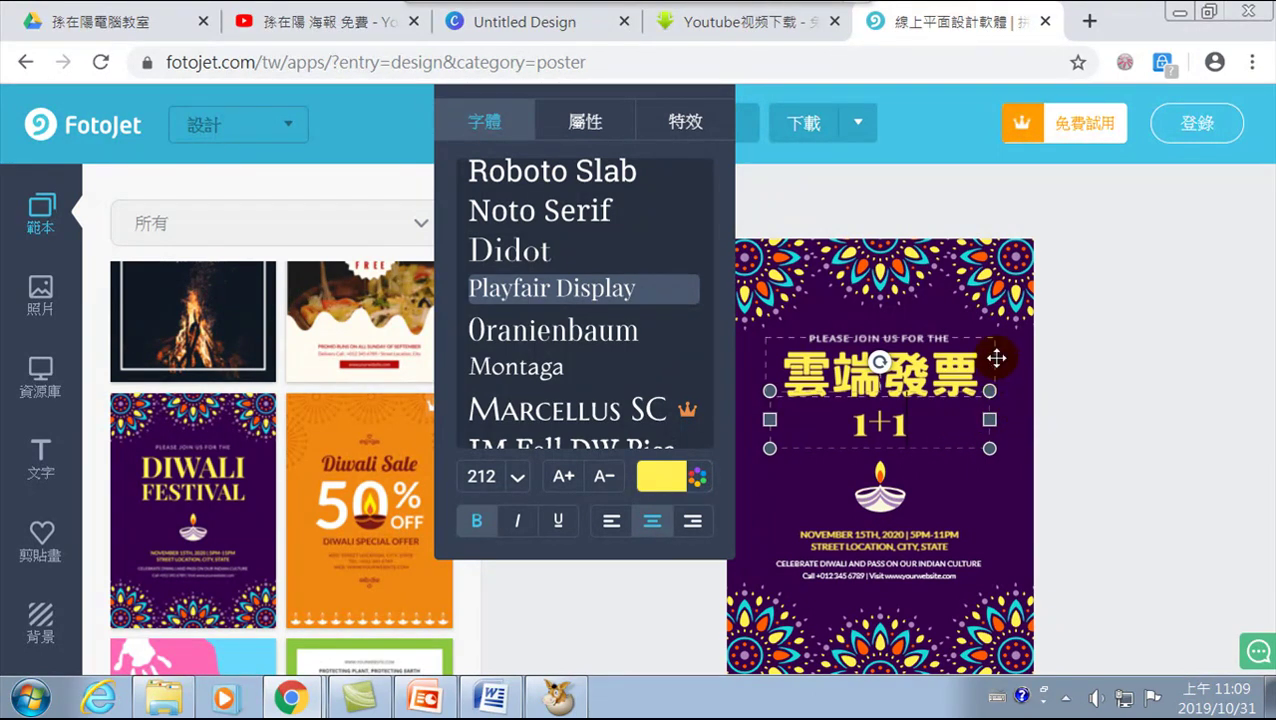
drag(993, 425, 863, 424)
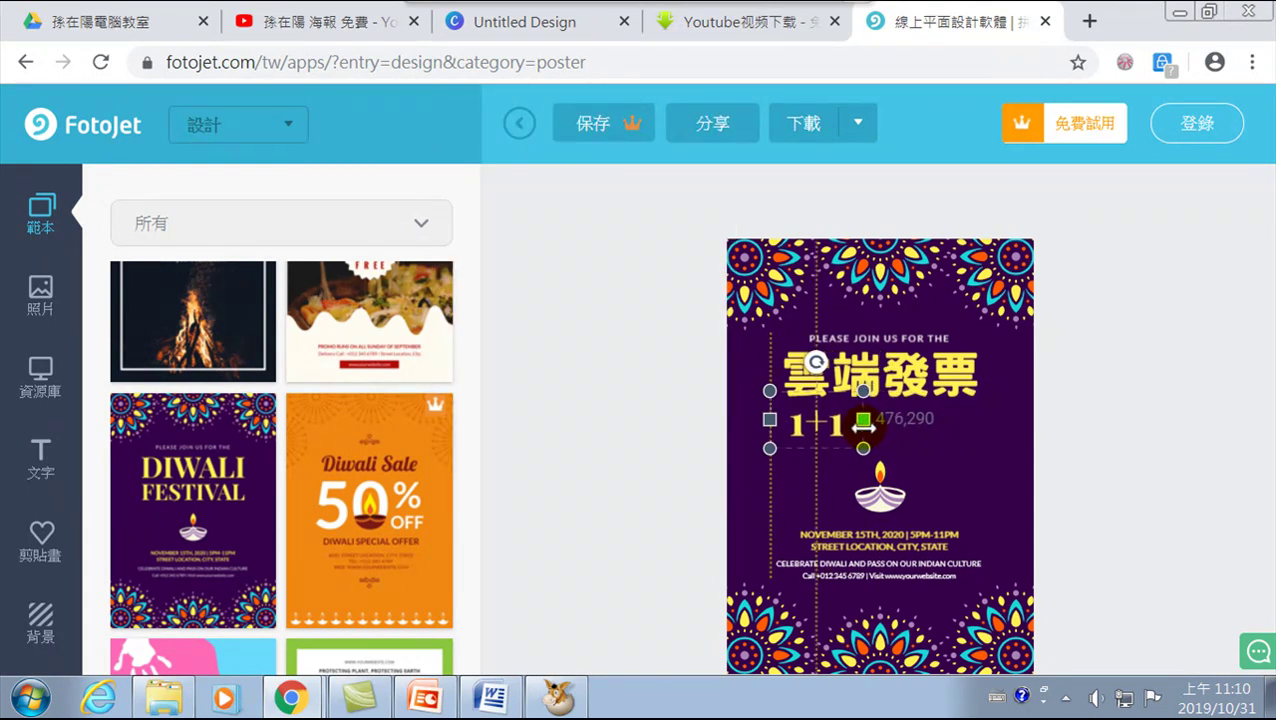
Duplicate the 1+1 text and move the copy to its right
click(1111, 425)
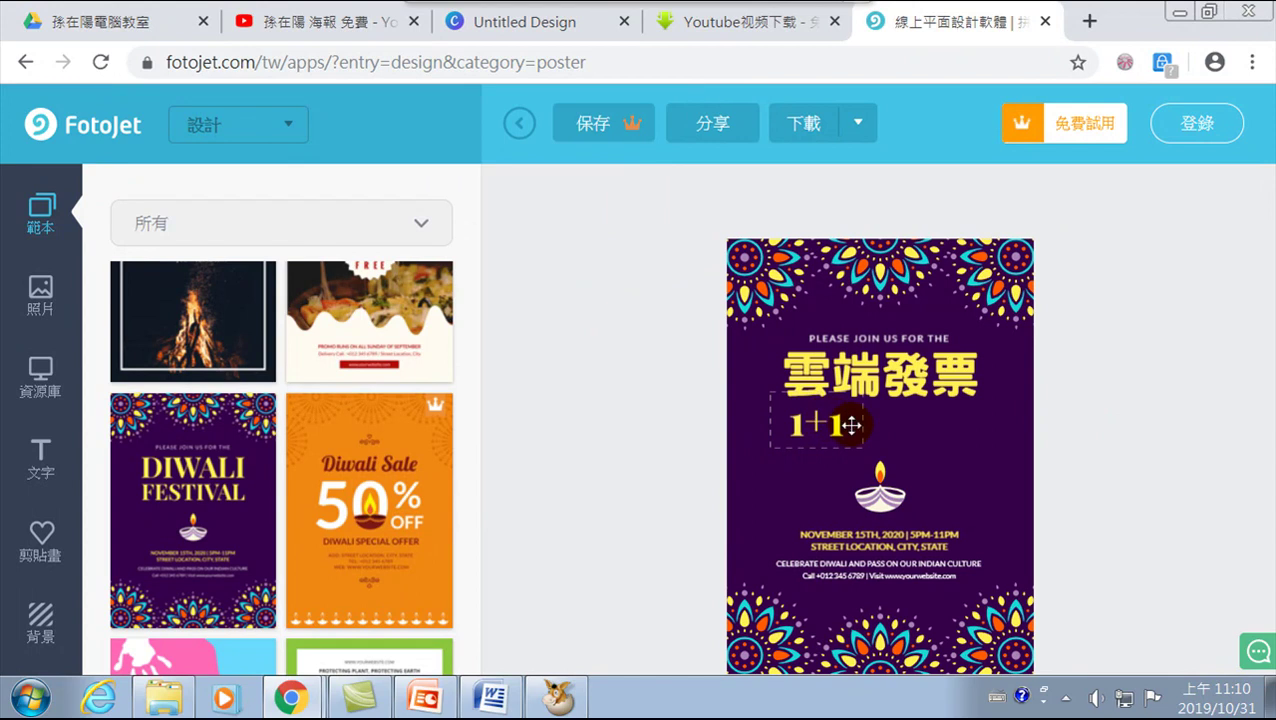
click(850, 425)
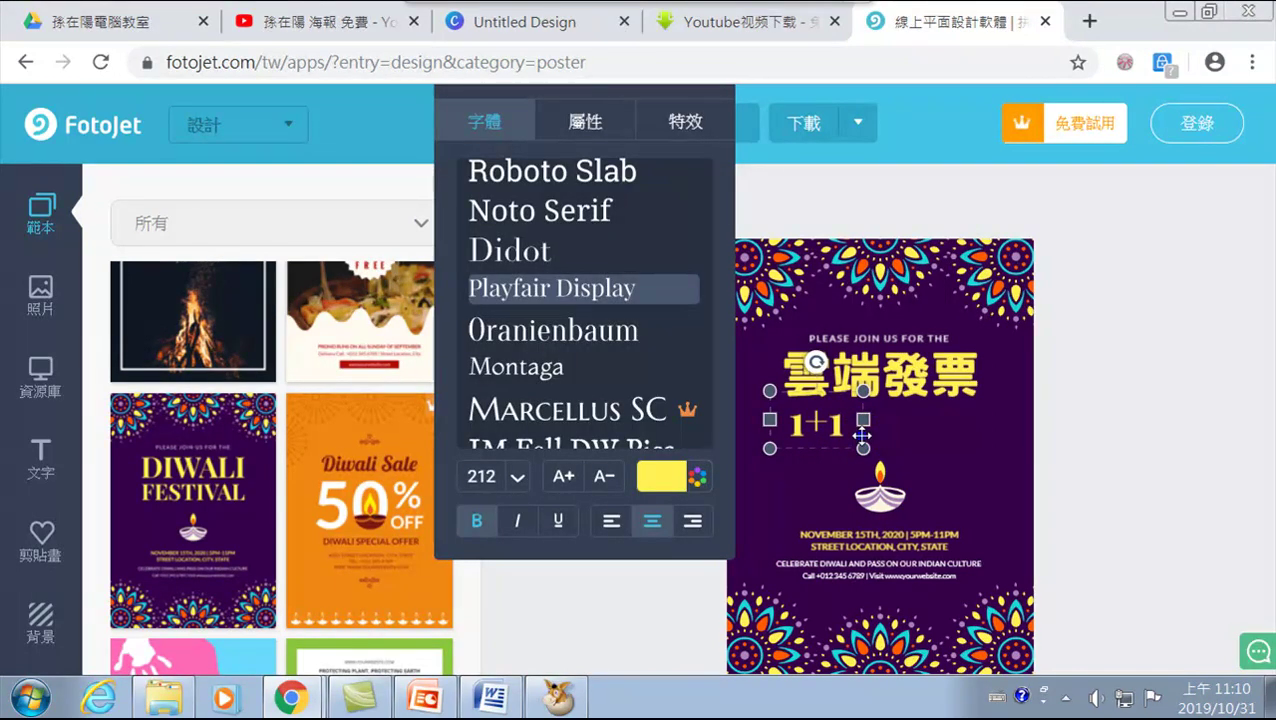
right_click(862, 436)
click(1139, 501)
click(840, 432)
mouse_move(816, 445)
mouse_down()
mouse_move(916, 440)
mouse_move(906, 443)
mouse_up()
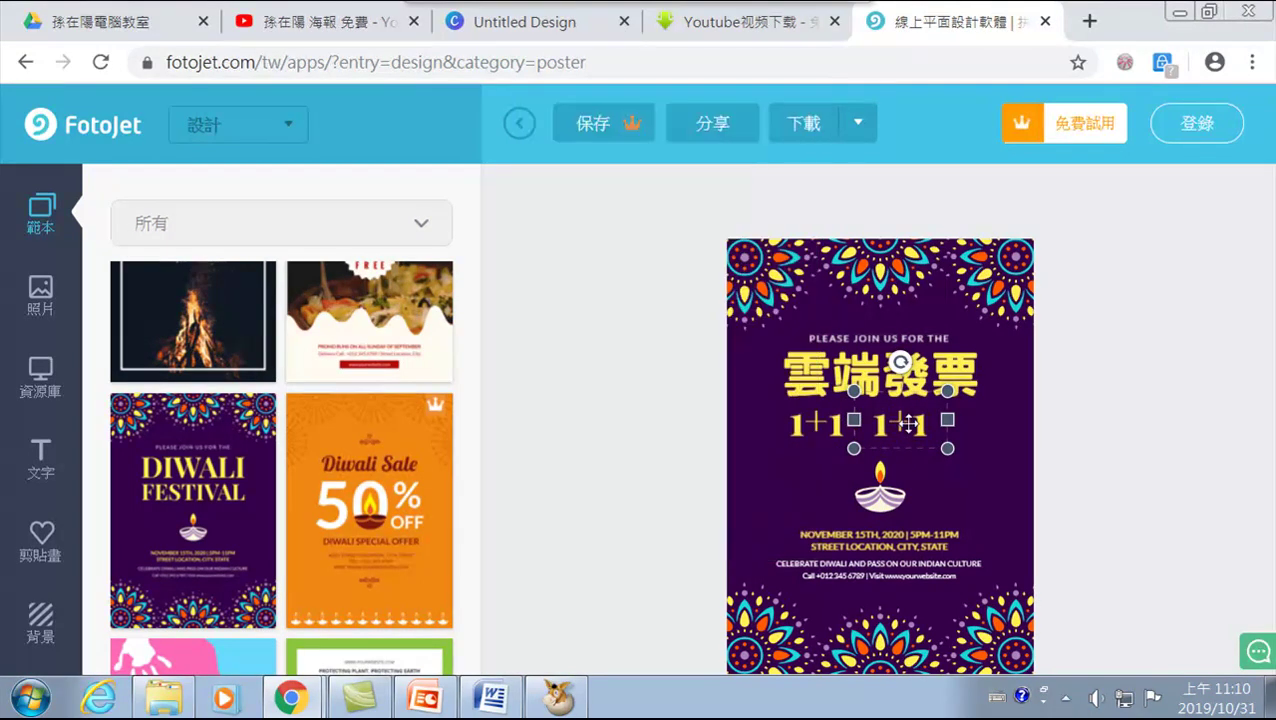
Change the copy's text to 中獎率 and widen its box to fit one line
double_click(905, 425)
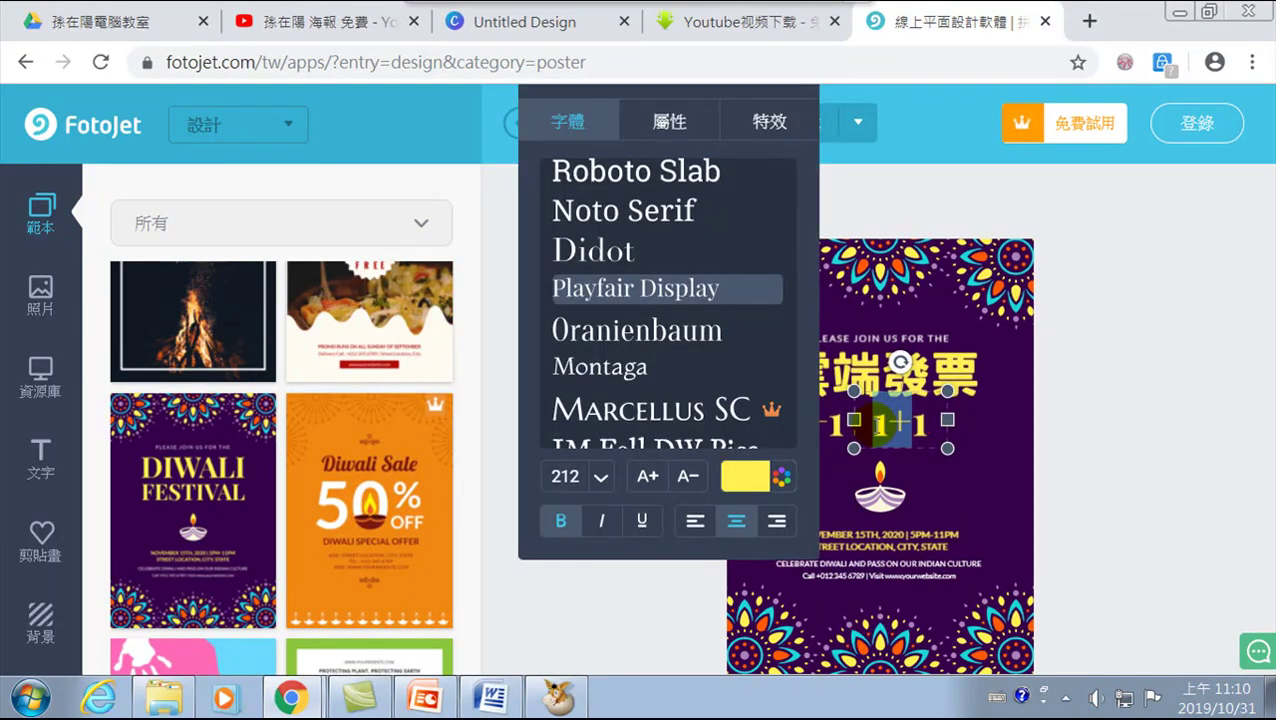
drag(874, 425, 944, 425)
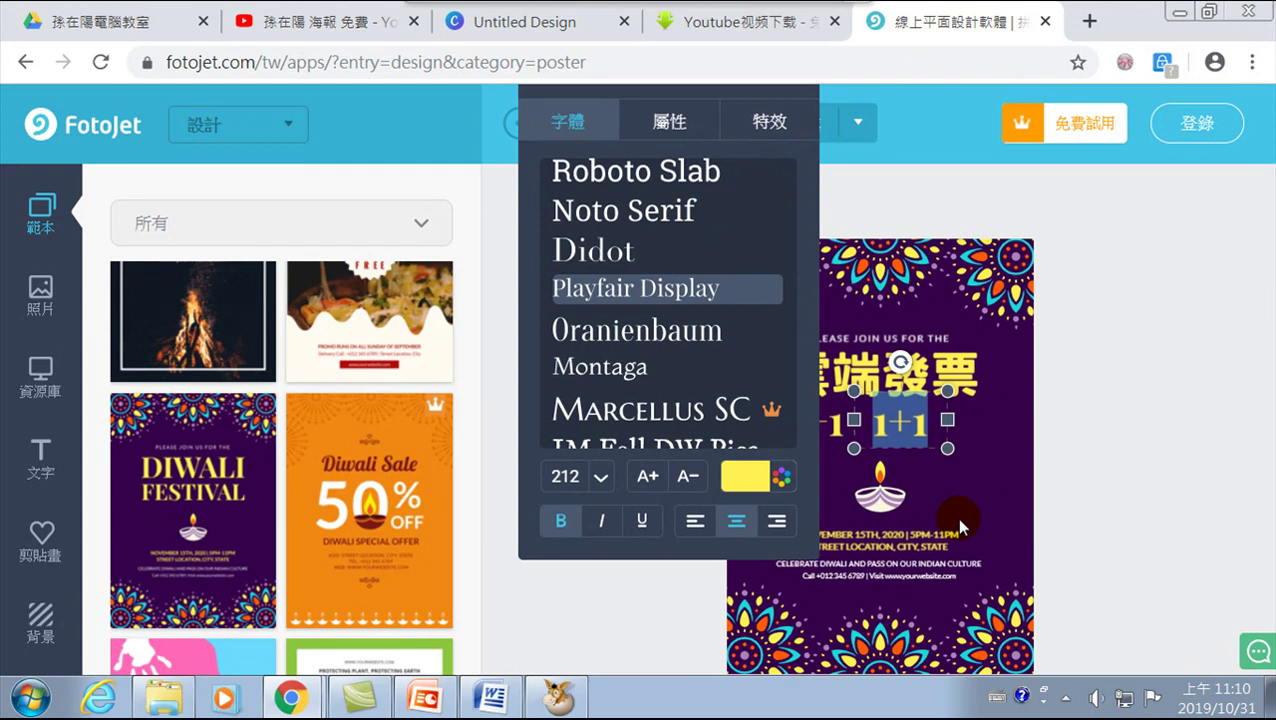
text(1)
key(BackSpace)
key(ctrl+shift)
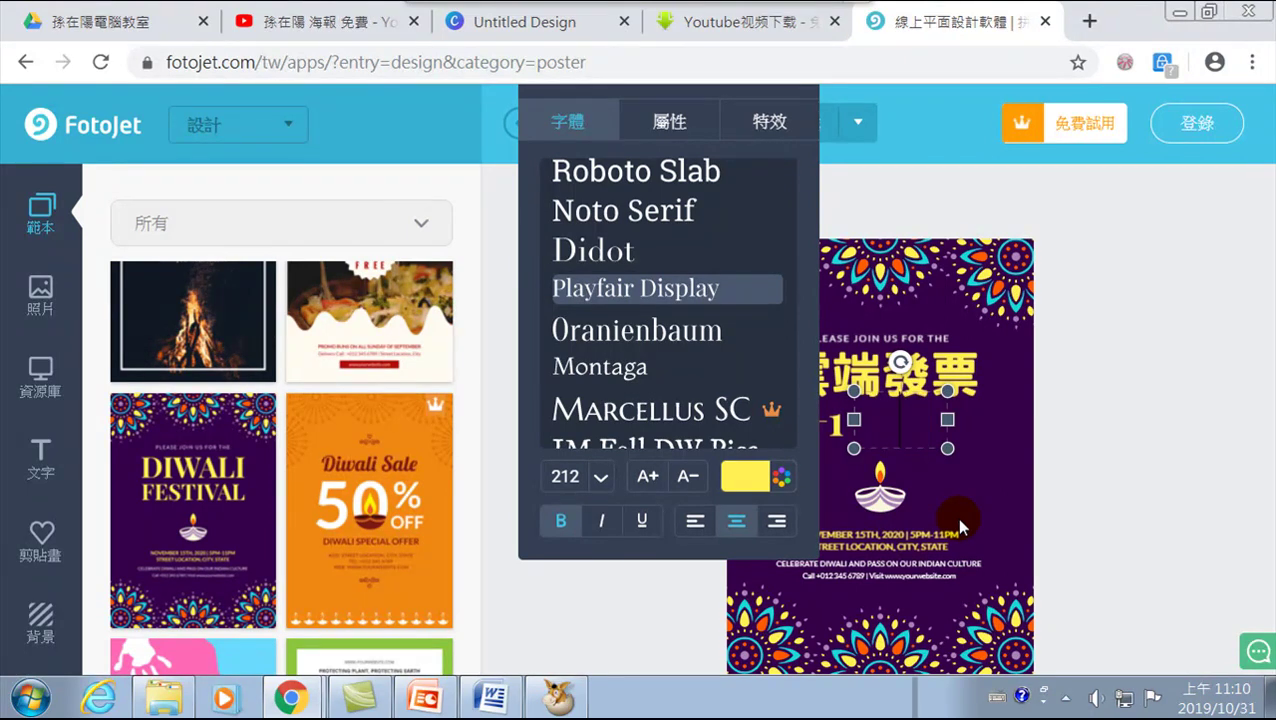
text(中)
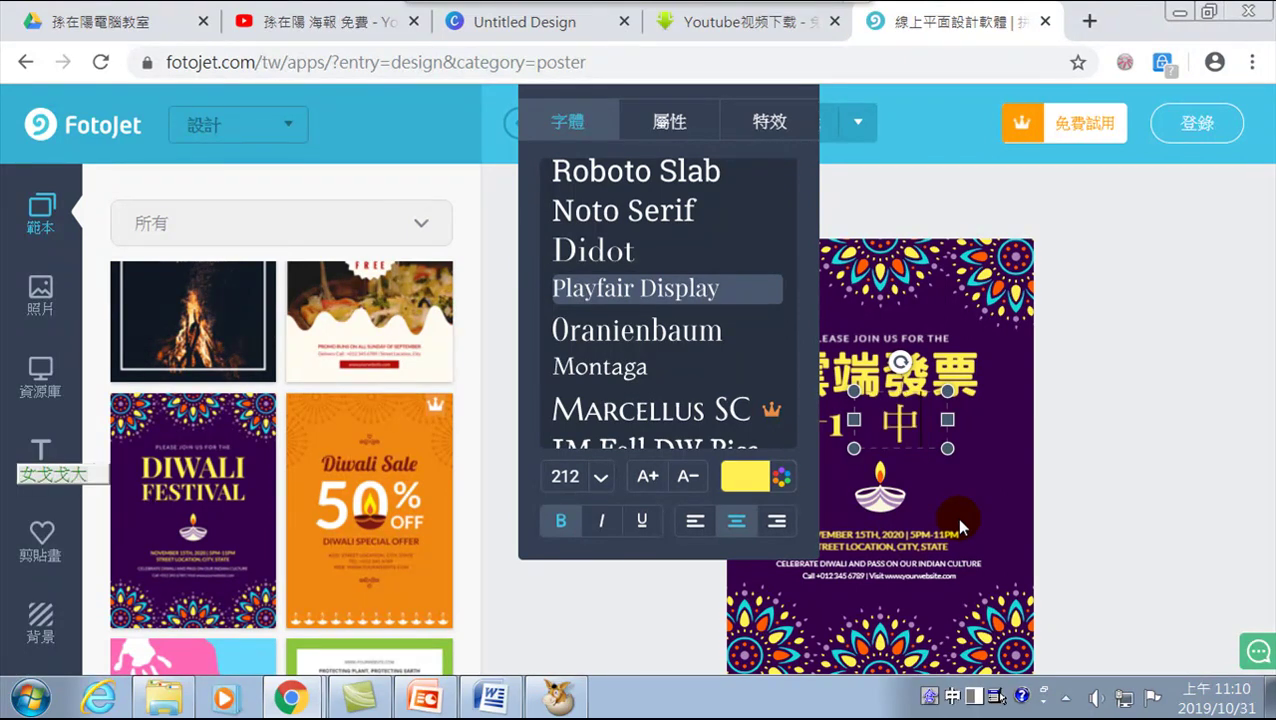
text(獎率)
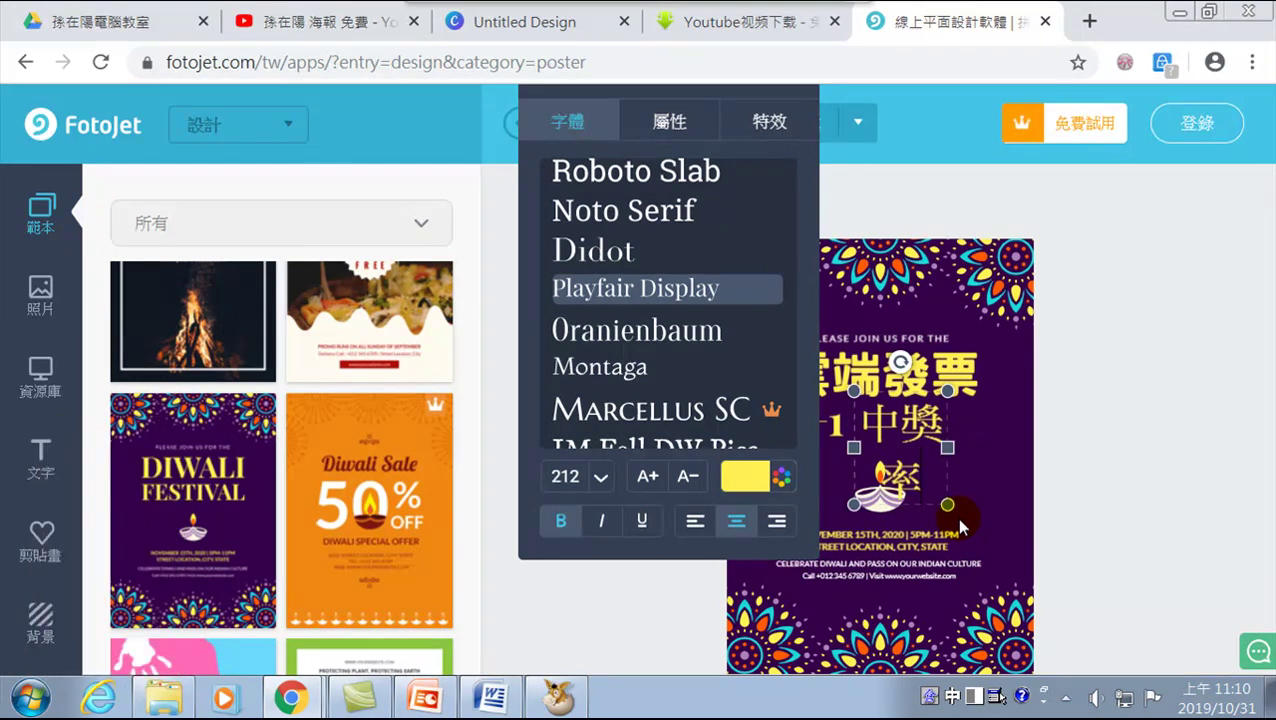
key(ctrl+shift)
drag(951, 451, 986, 444)
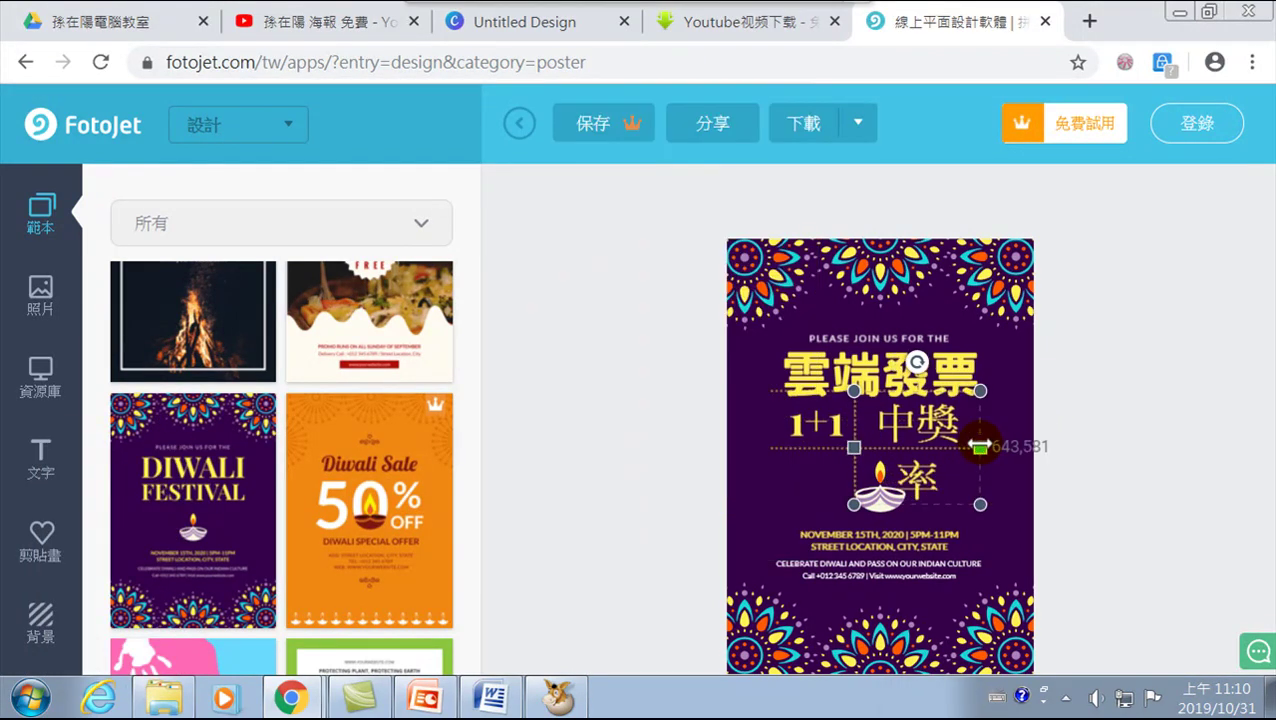
click(1121, 452)
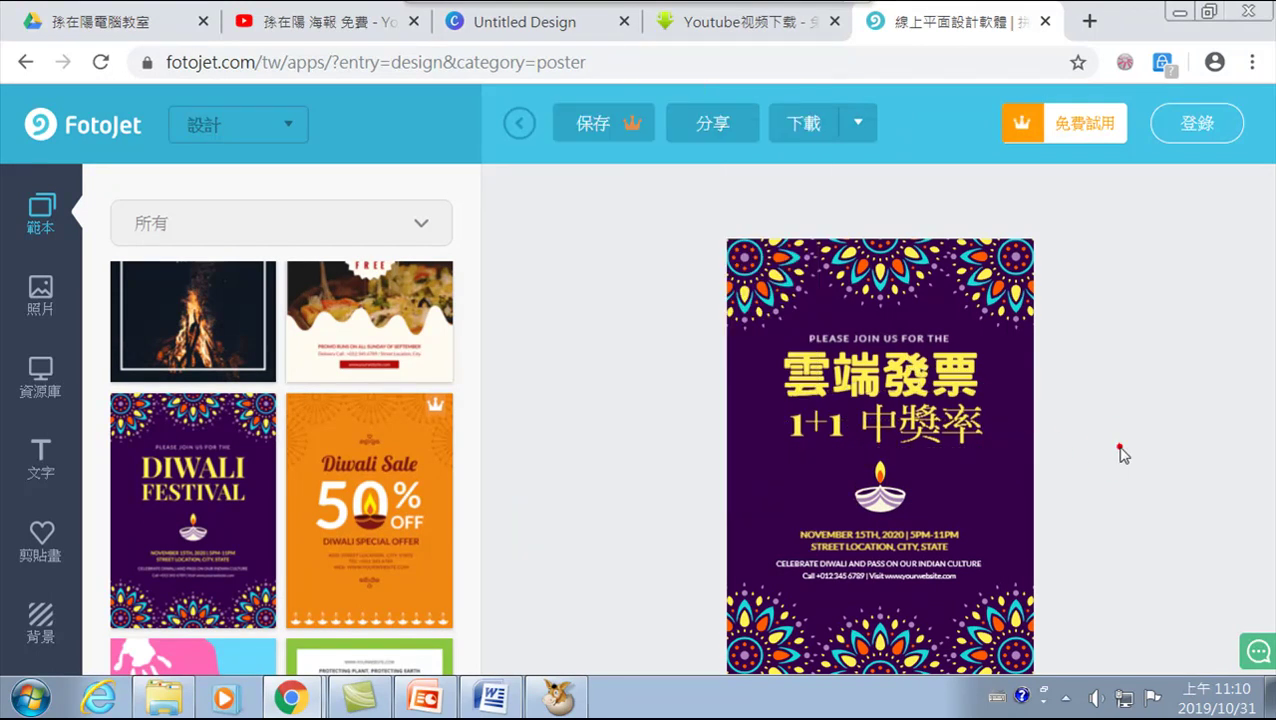
Set the 1+1 text in the Roboto Slab font
click(833, 424)
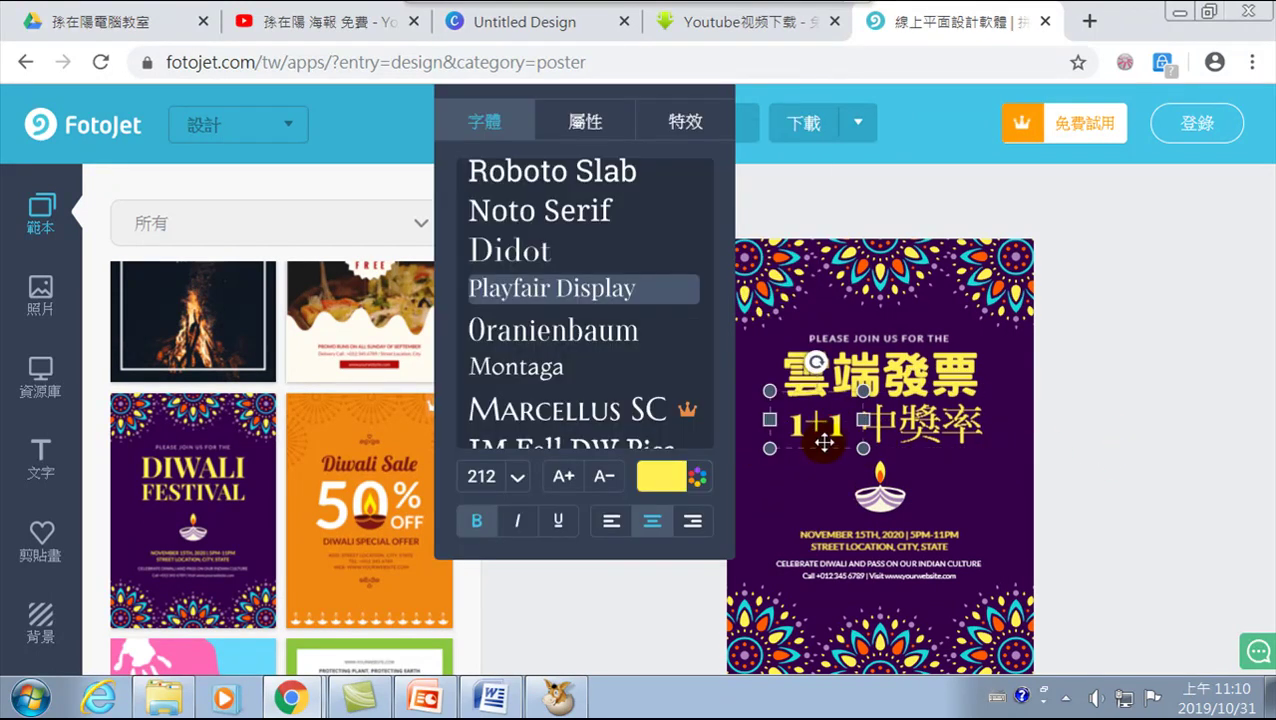
click(560, 176)
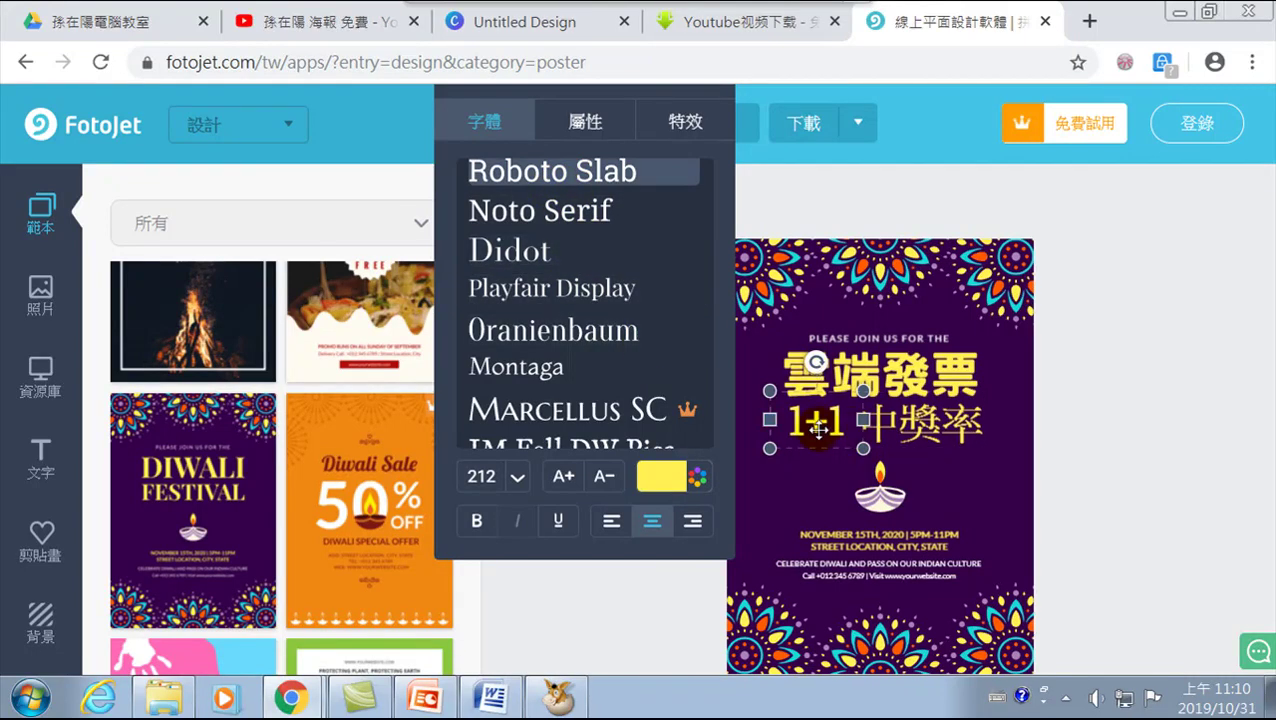
click(1078, 390)
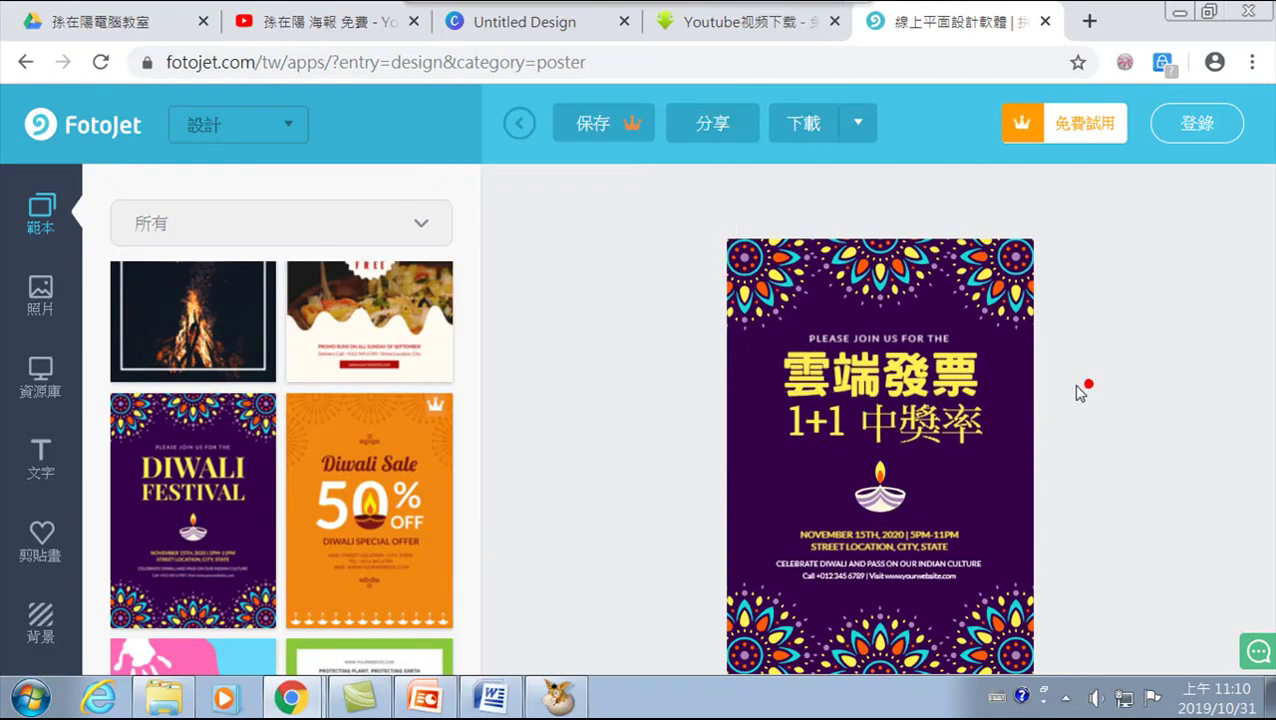
Set the 中獎率 text in the bold 王漢宗特黑體 font
click(894, 438)
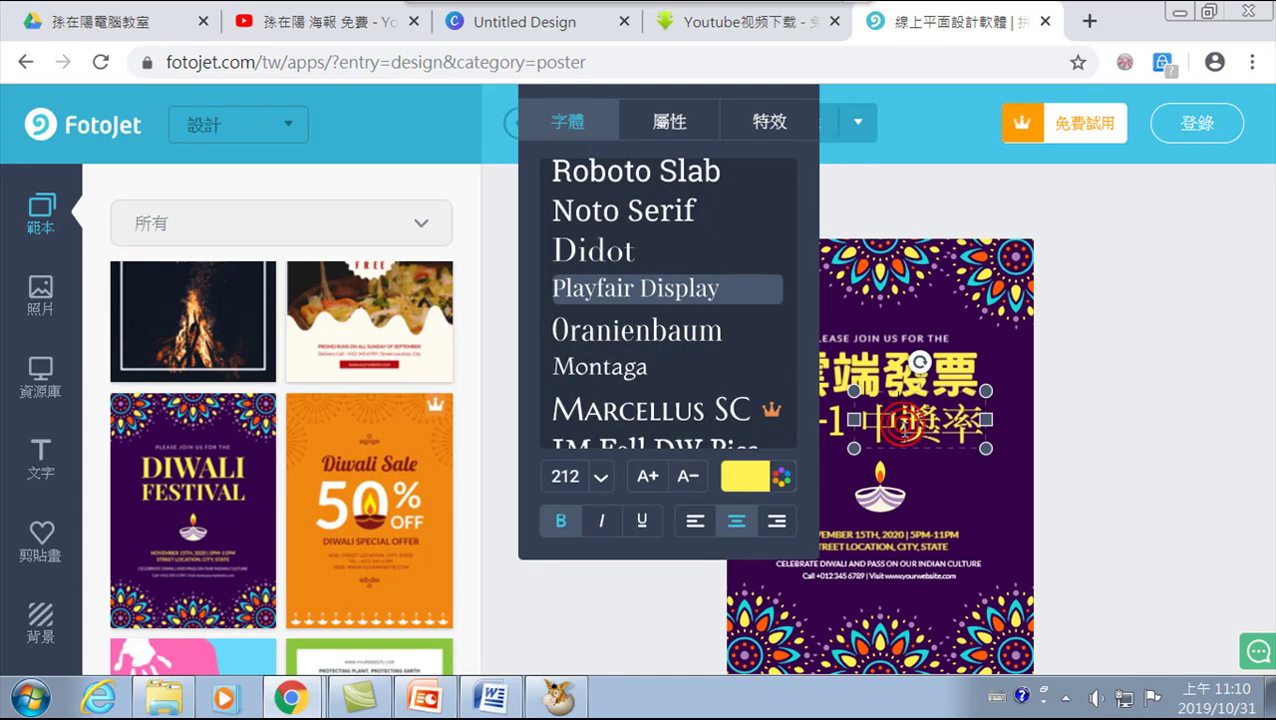
click(885, 445)
scroll(651, 288, down, 1)
scroll(652, 280, up, 1)
scroll(660, 285, down, 1)
scroll(663, 300, down, 3)
scroll(661, 315, down, 2)
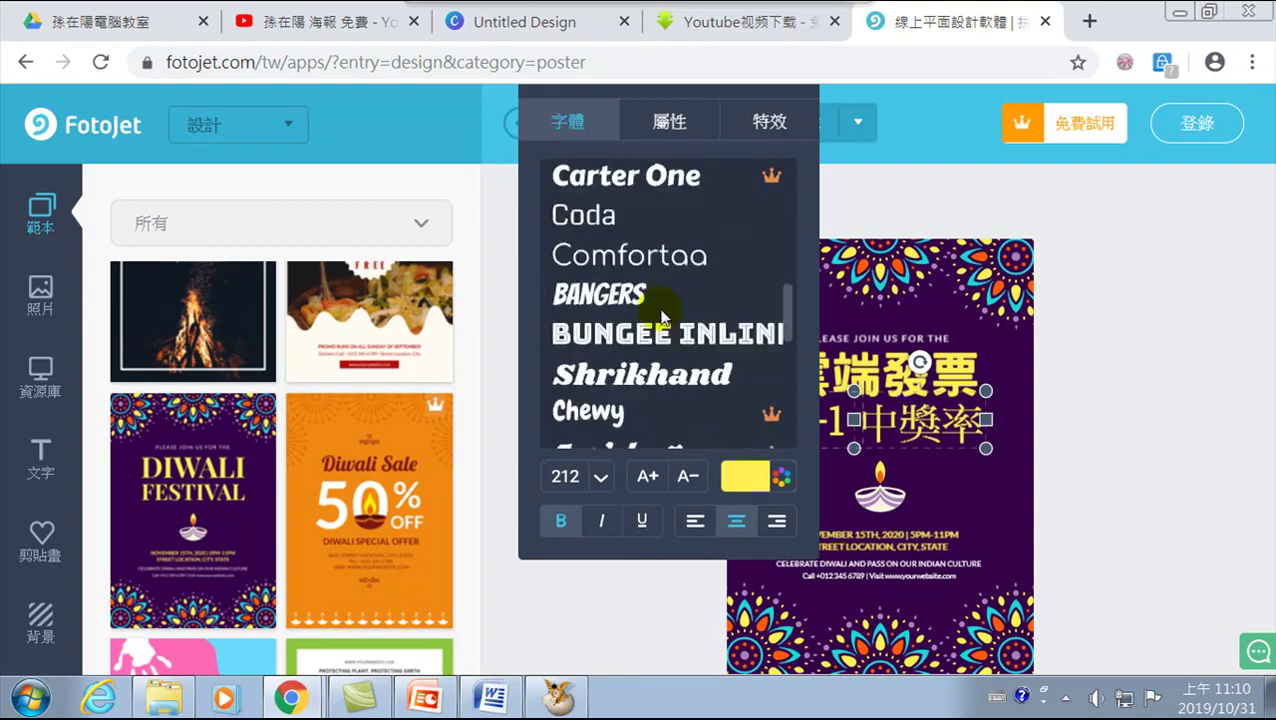
scroll(660, 316, down, 2)
drag(786, 322, 786, 194)
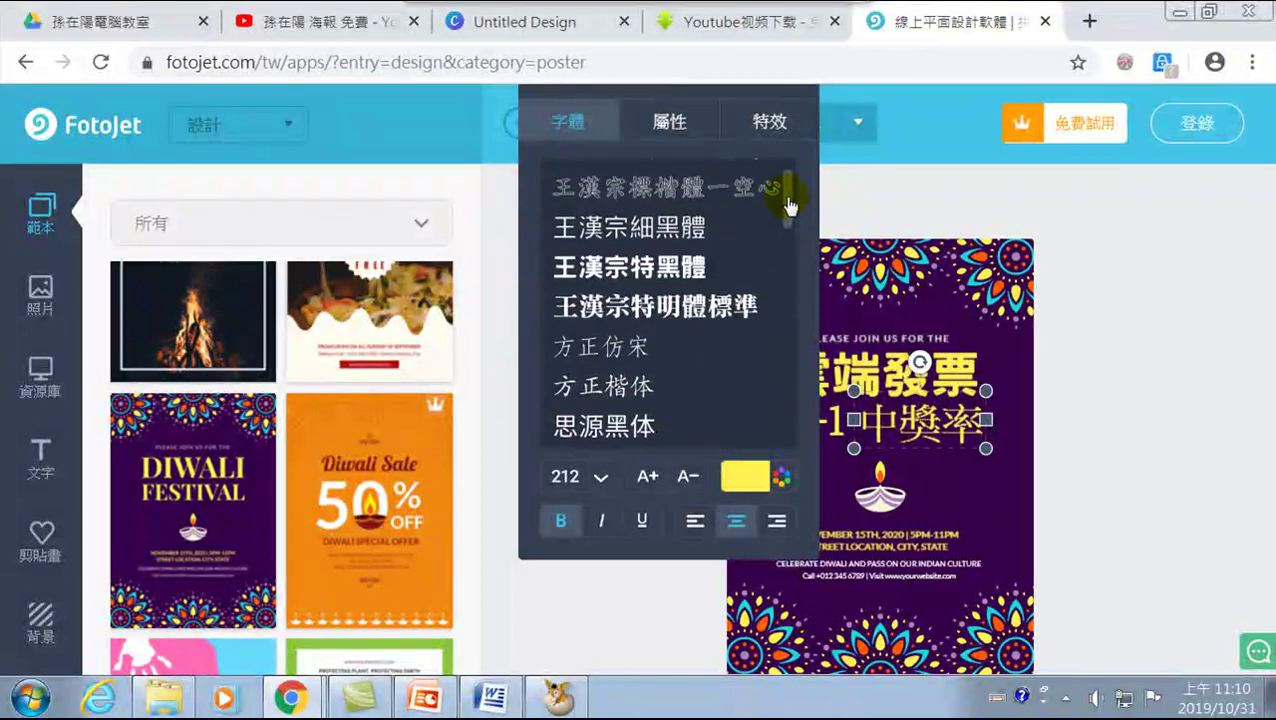
click(668, 270)
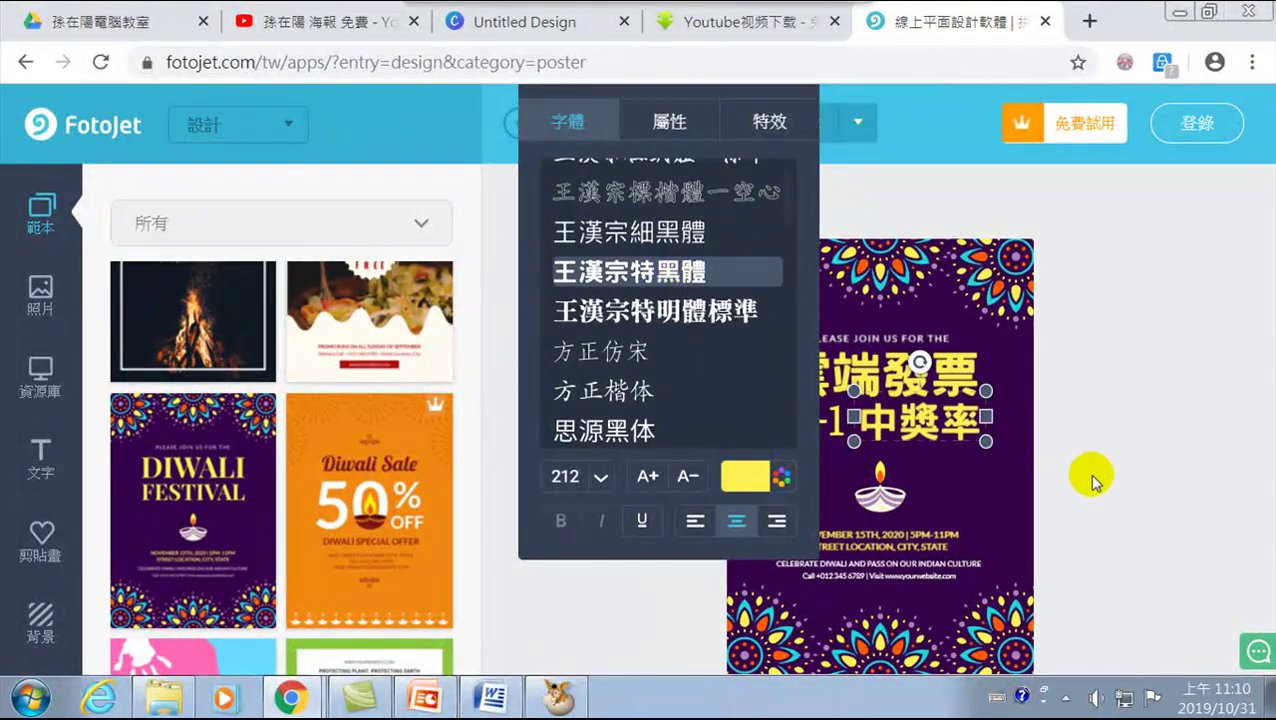
click(1105, 445)
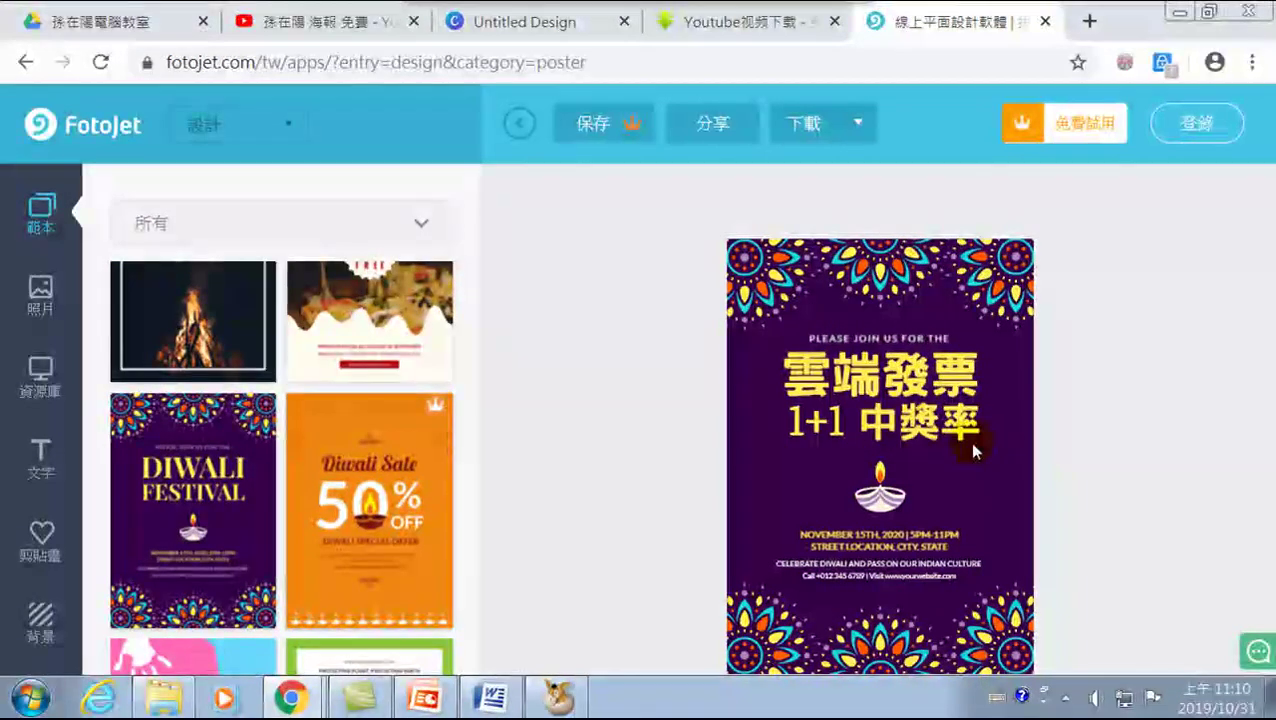
Reselect 中獎率, 1+1 and the 雲端發票 title to review them
click(970, 441)
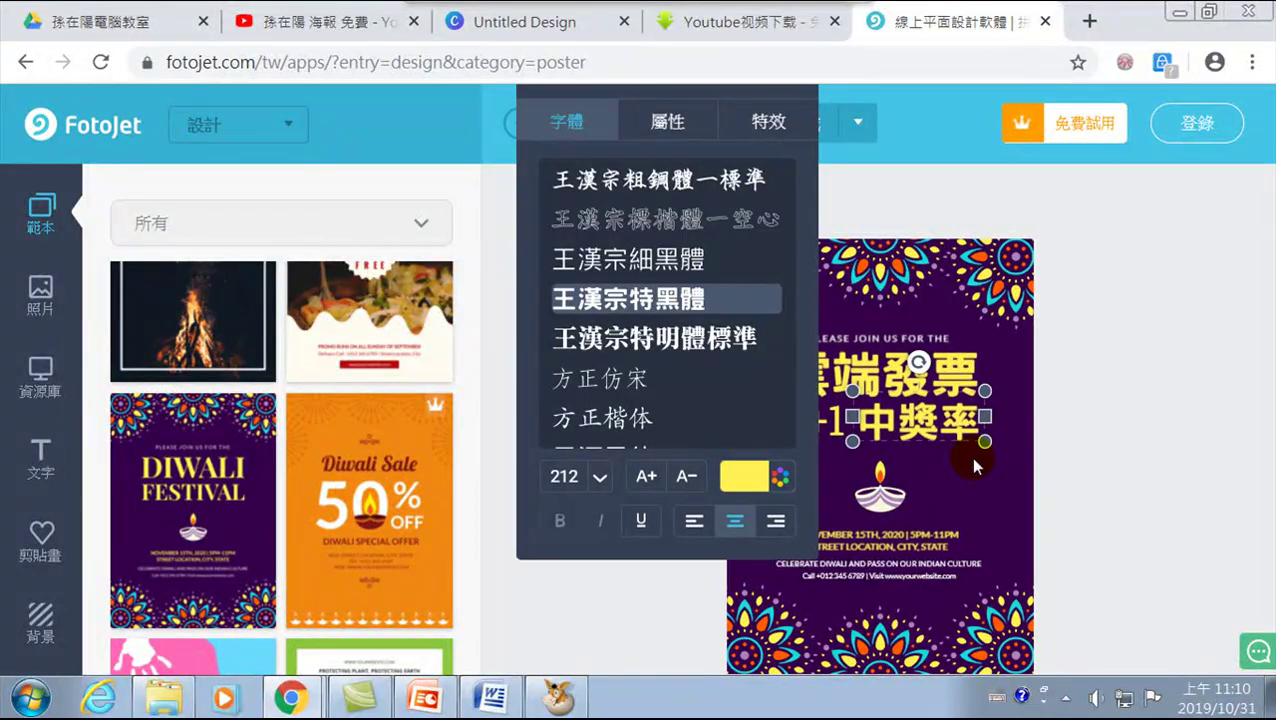
click(1095, 352)
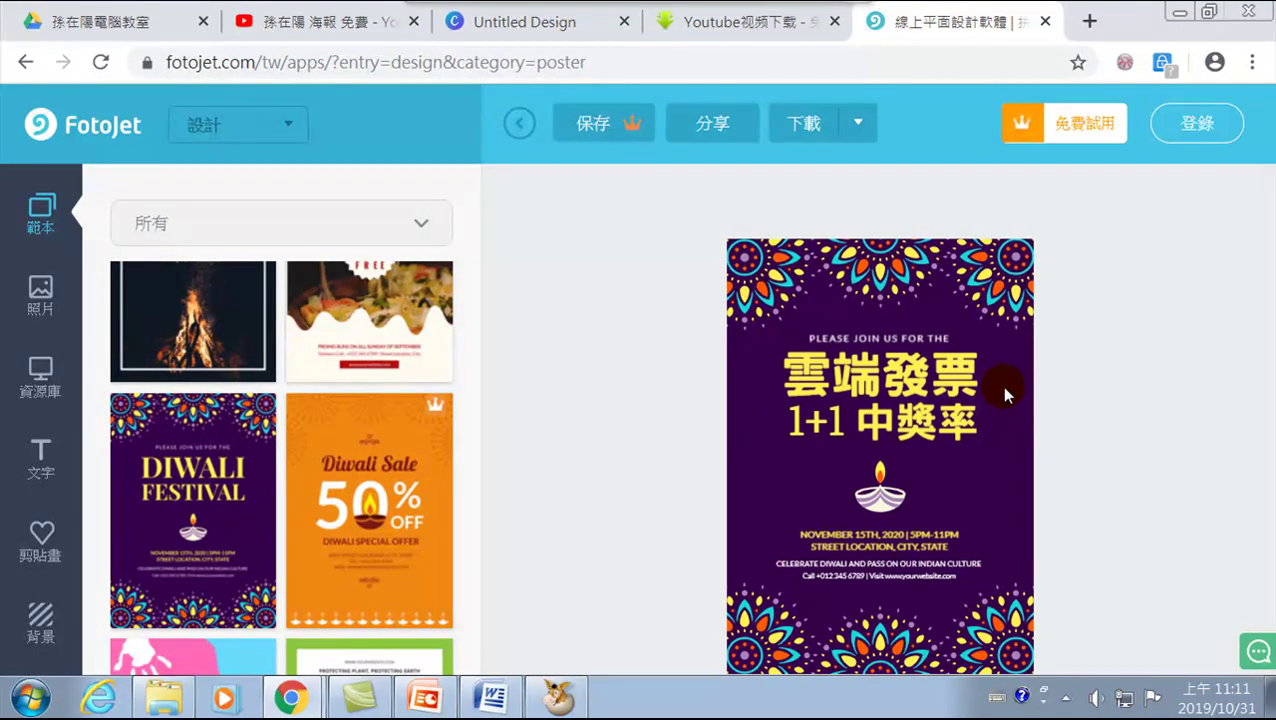
click(813, 420)
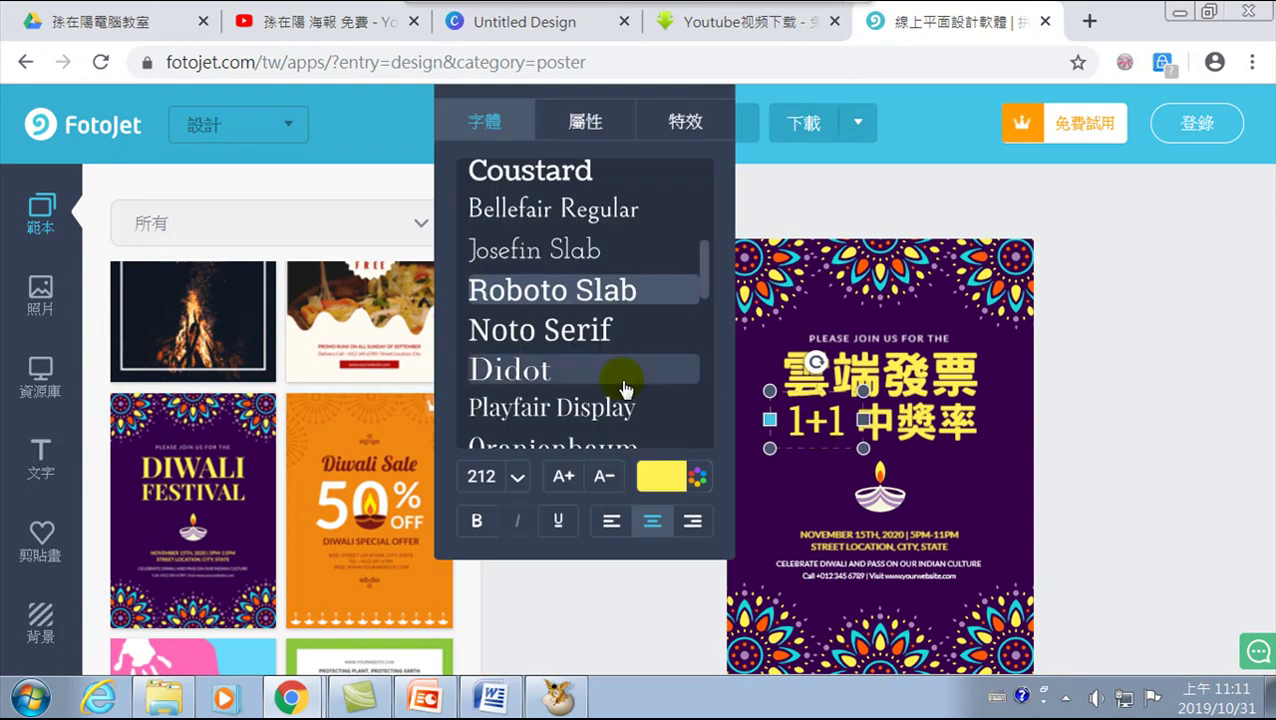
click(866, 381)
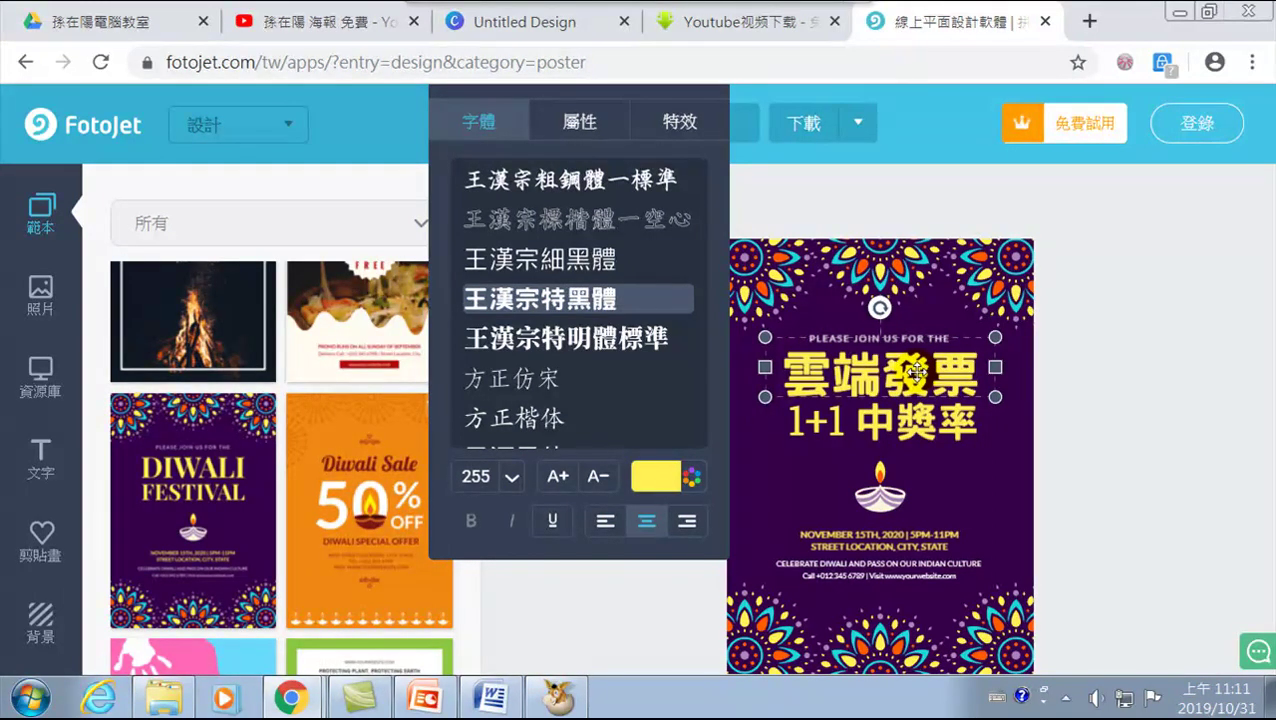
Colour the 雲端發票 headline text bright green, hex 1BF815
click(932, 375)
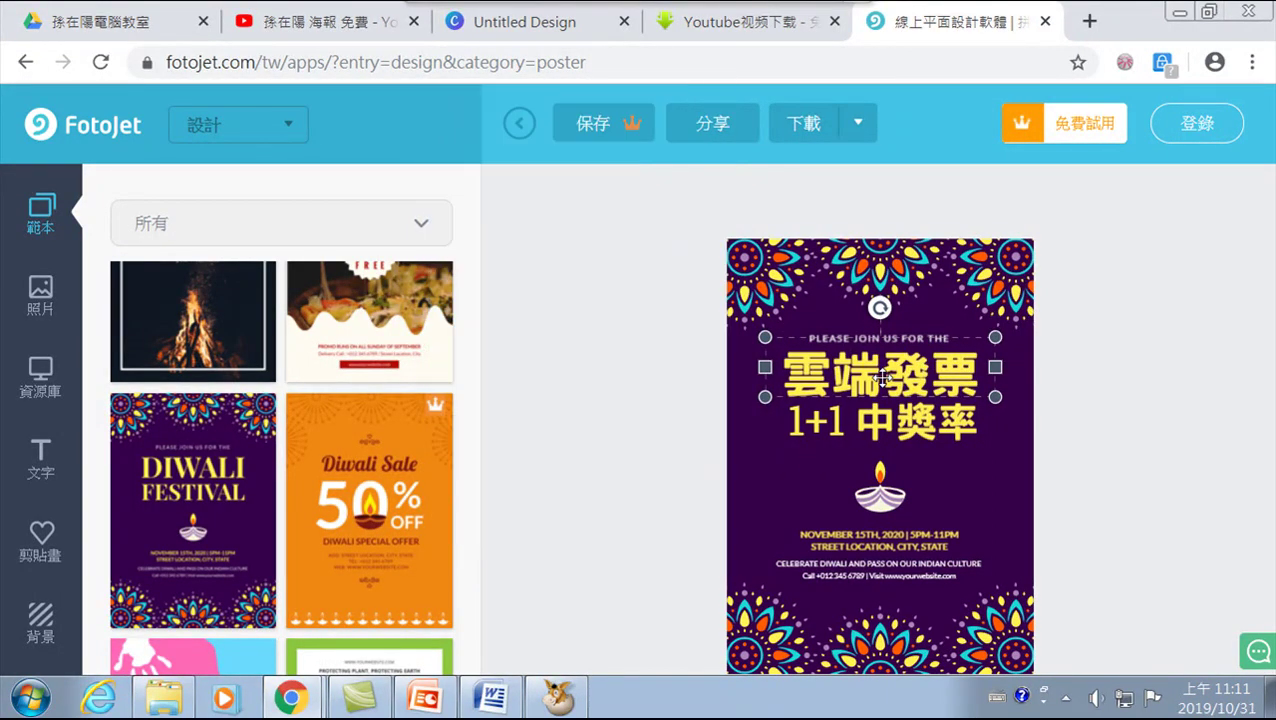
click(692, 478)
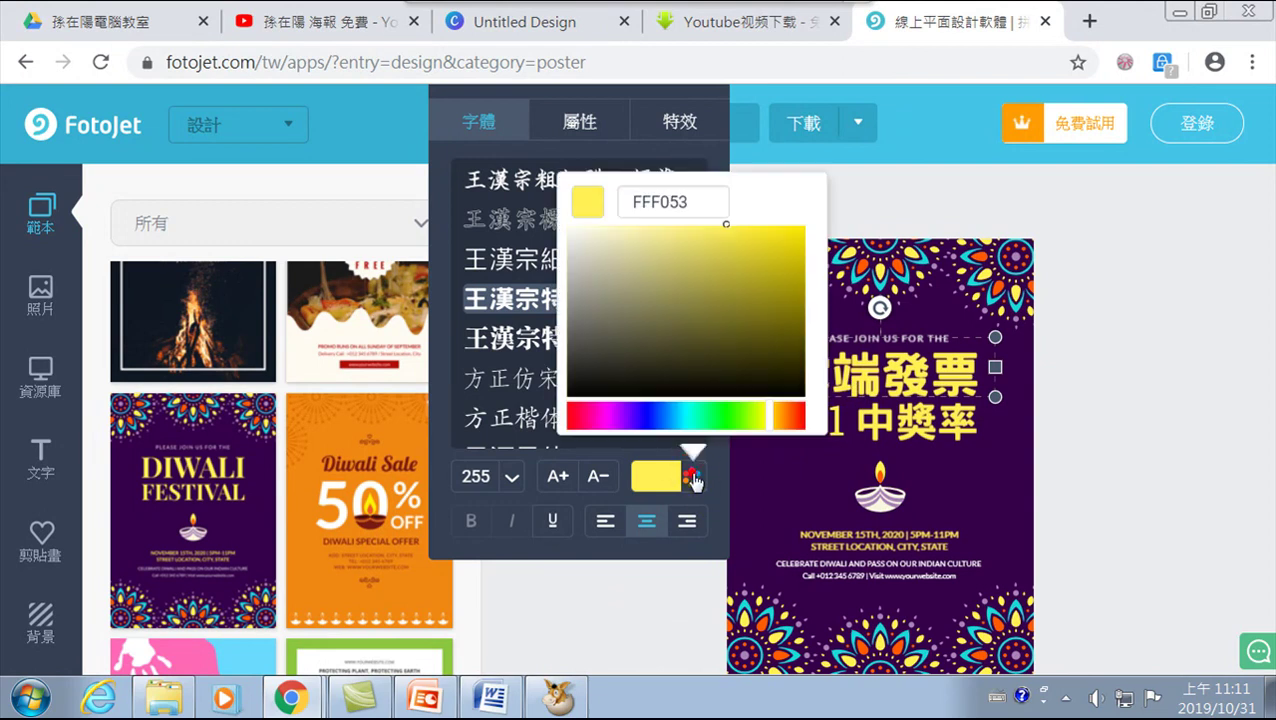
click(727, 417)
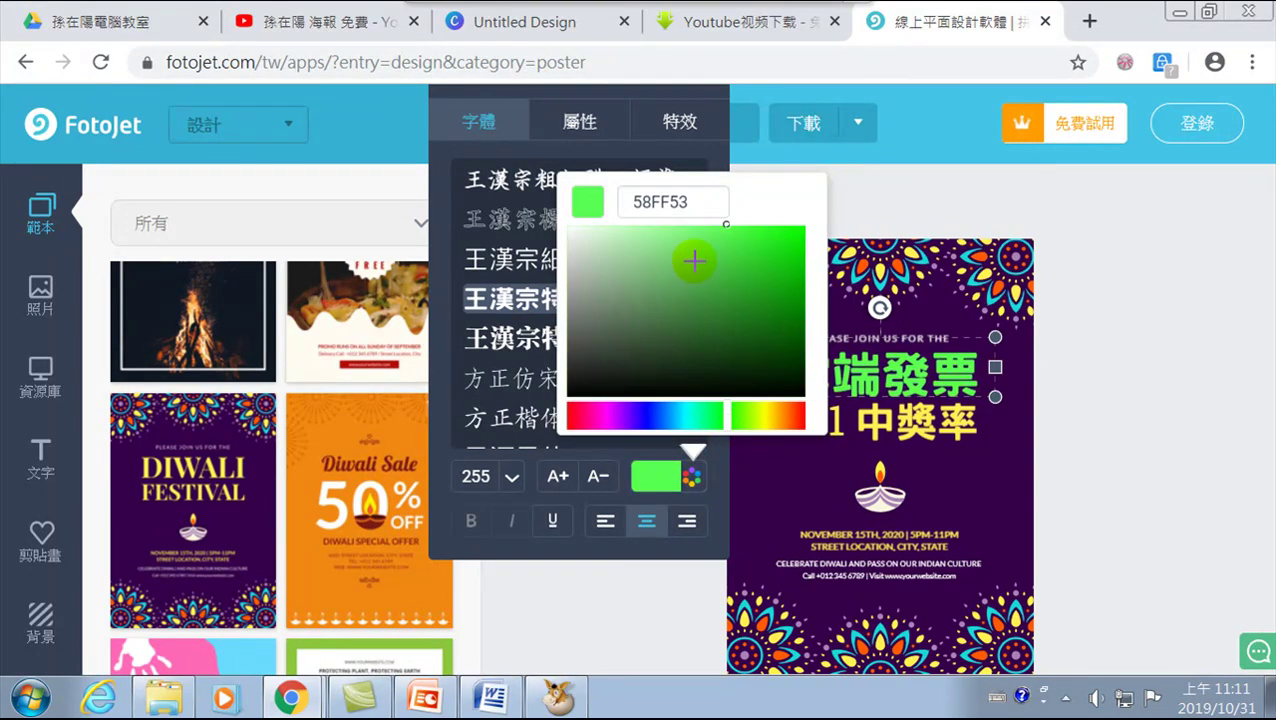
drag(781, 225, 786, 231)
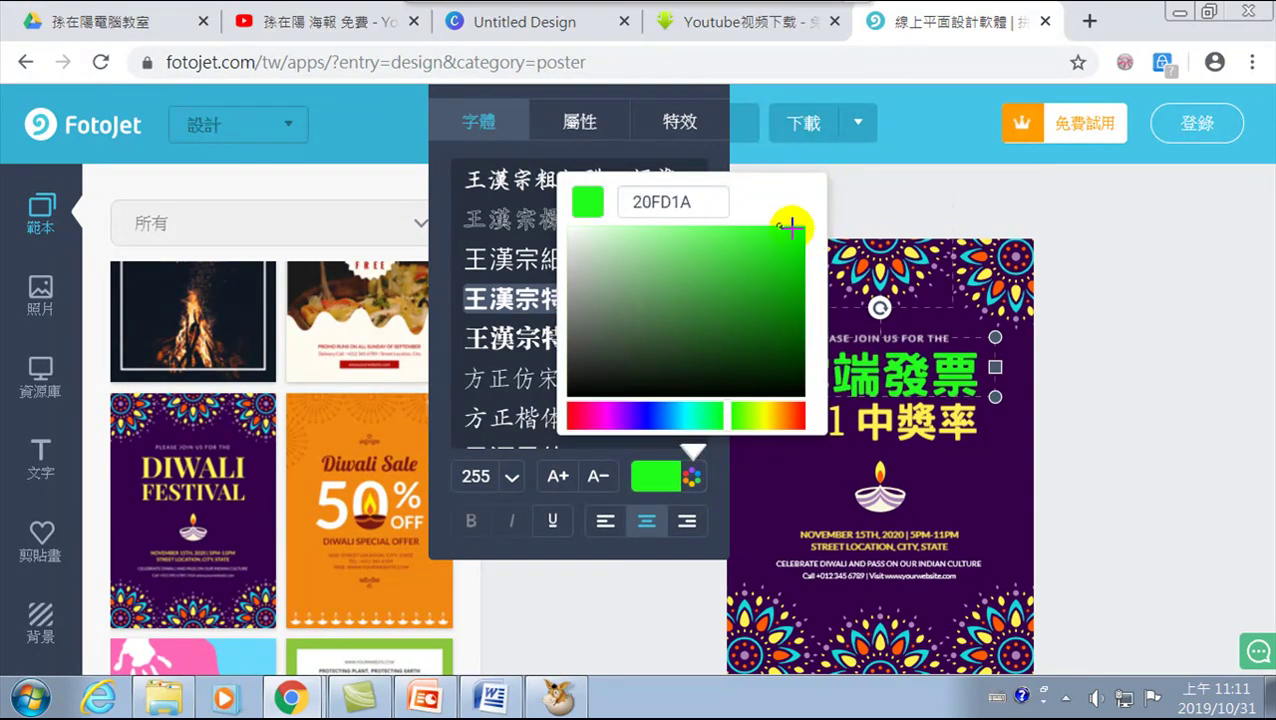
click(1070, 368)
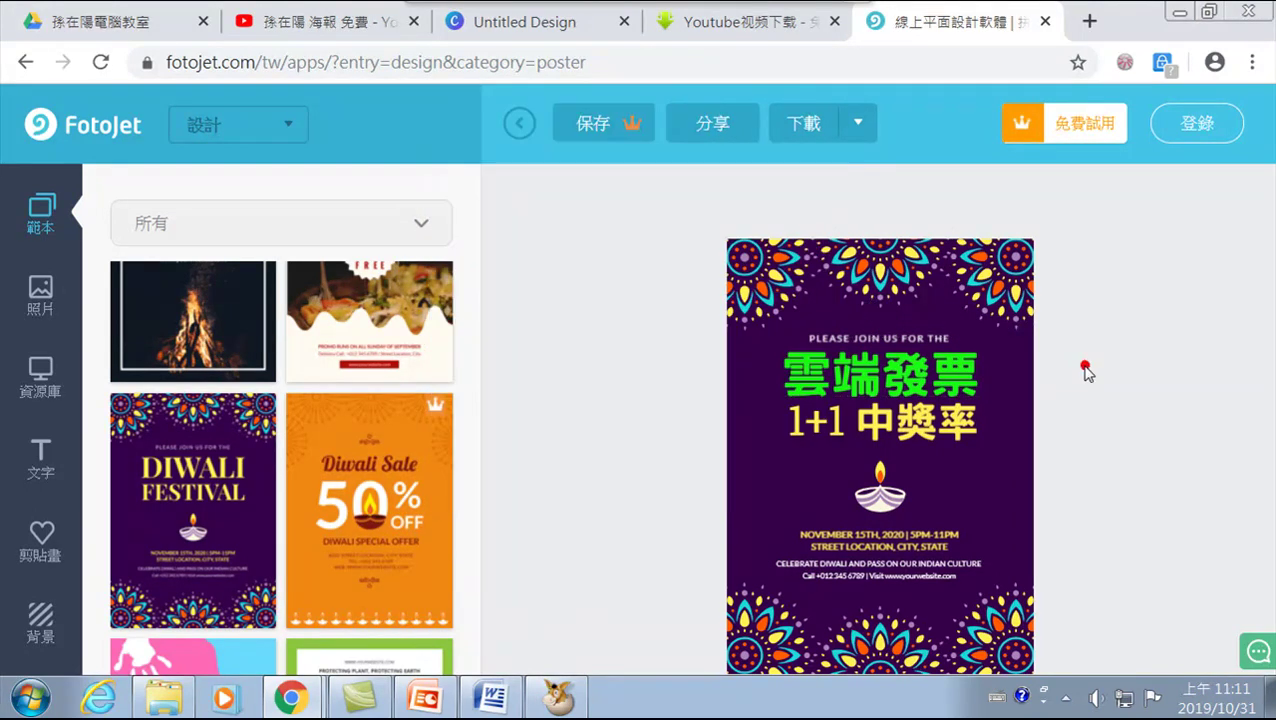
click(900, 360)
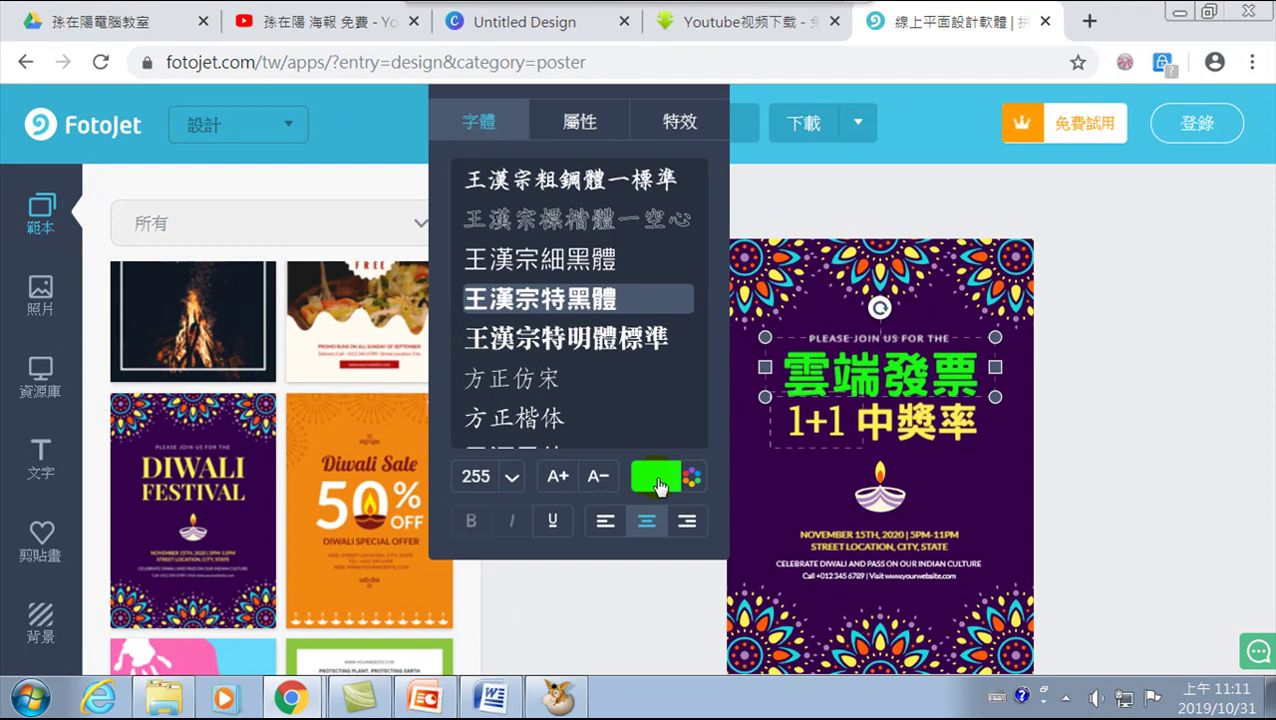
click(691, 481)
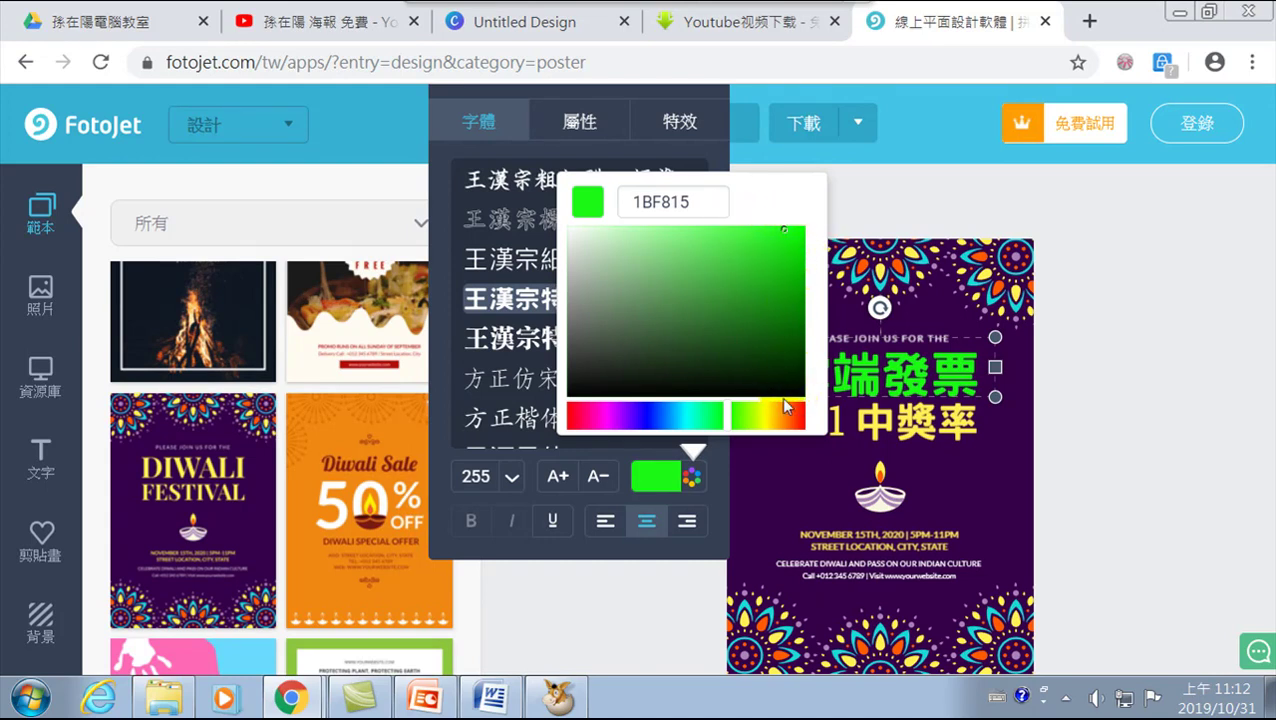
click(1148, 364)
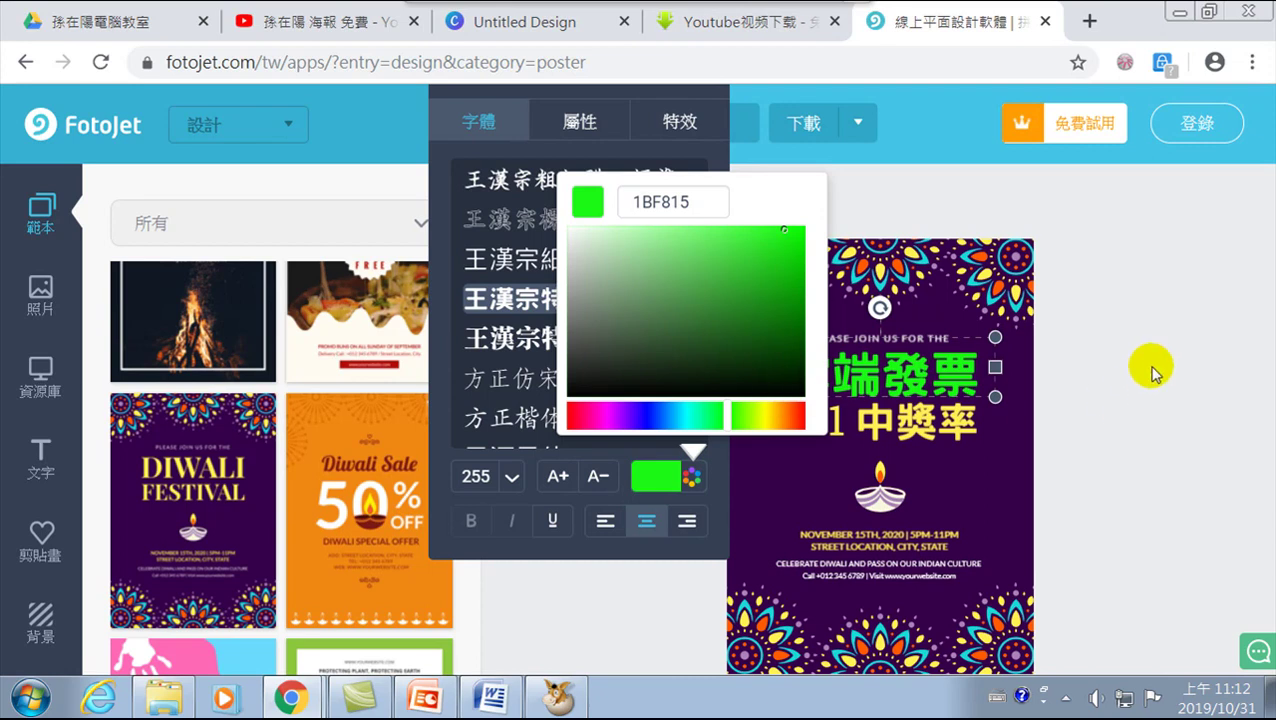
click(1078, 402)
click(880, 495)
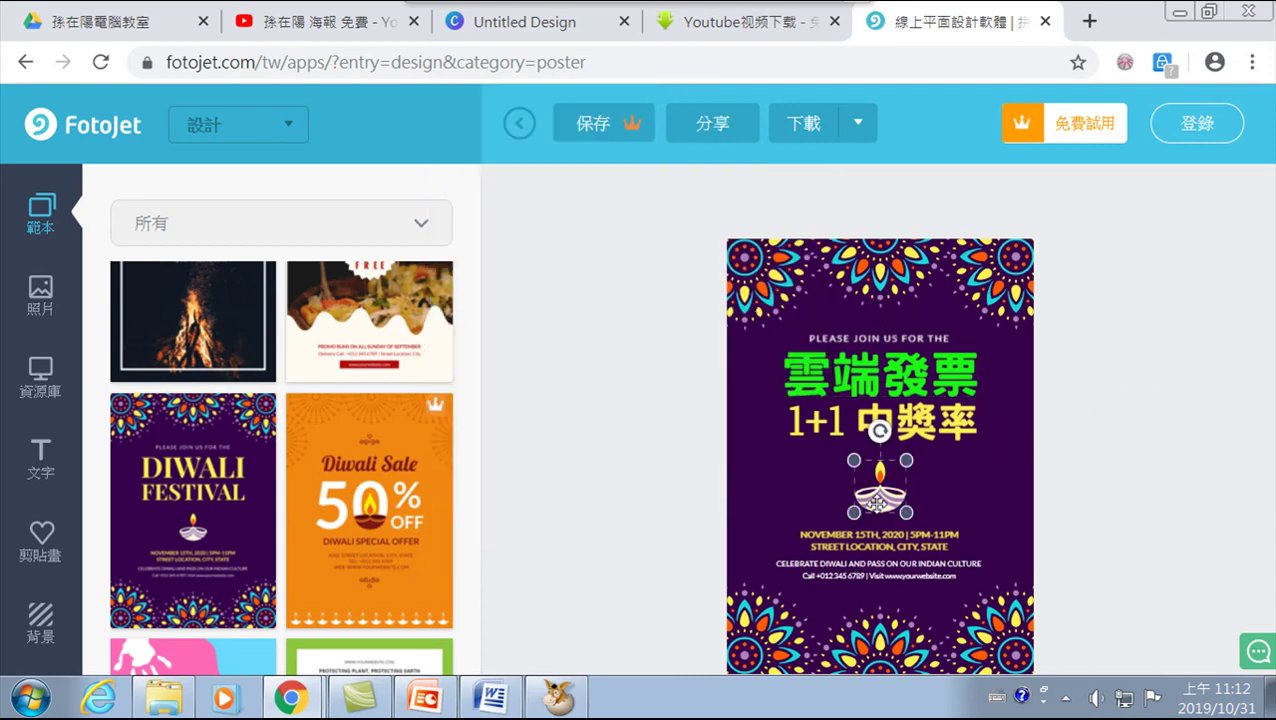
Replace the date and location lines under the lamp with the Chinese line 財政部關心您 plus !!
click(887, 540)
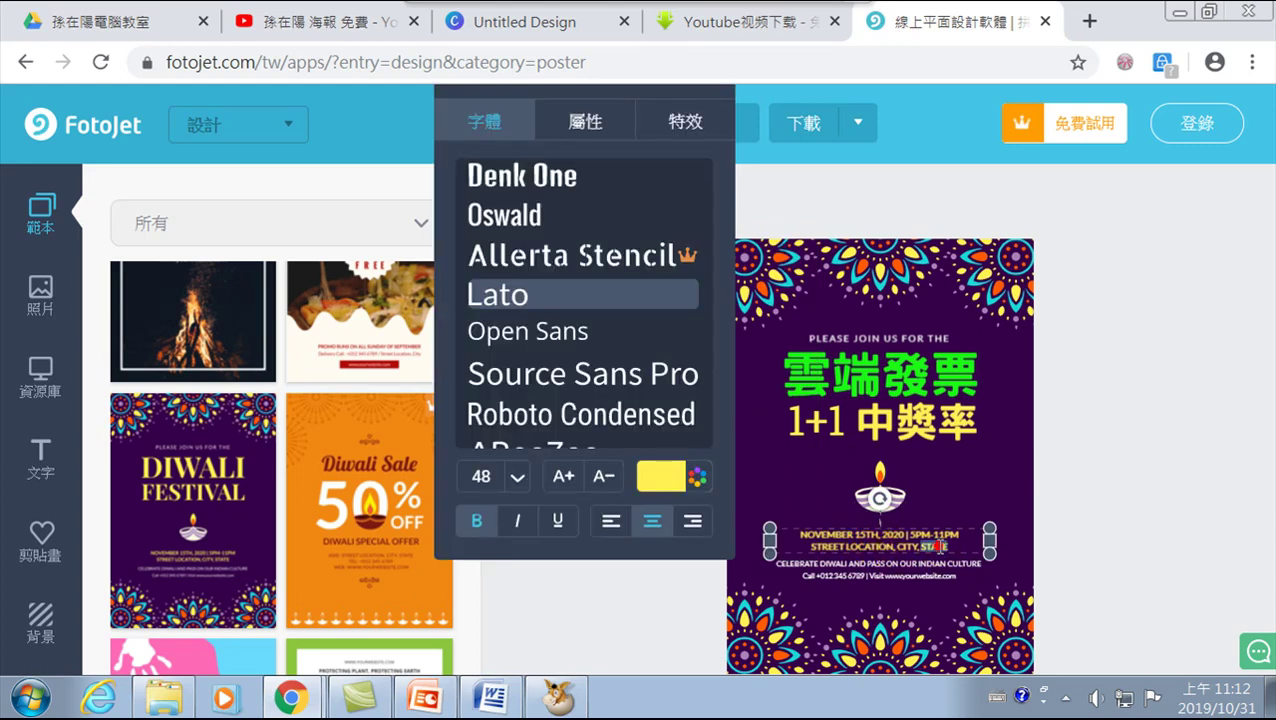
drag(963, 547, 788, 527)
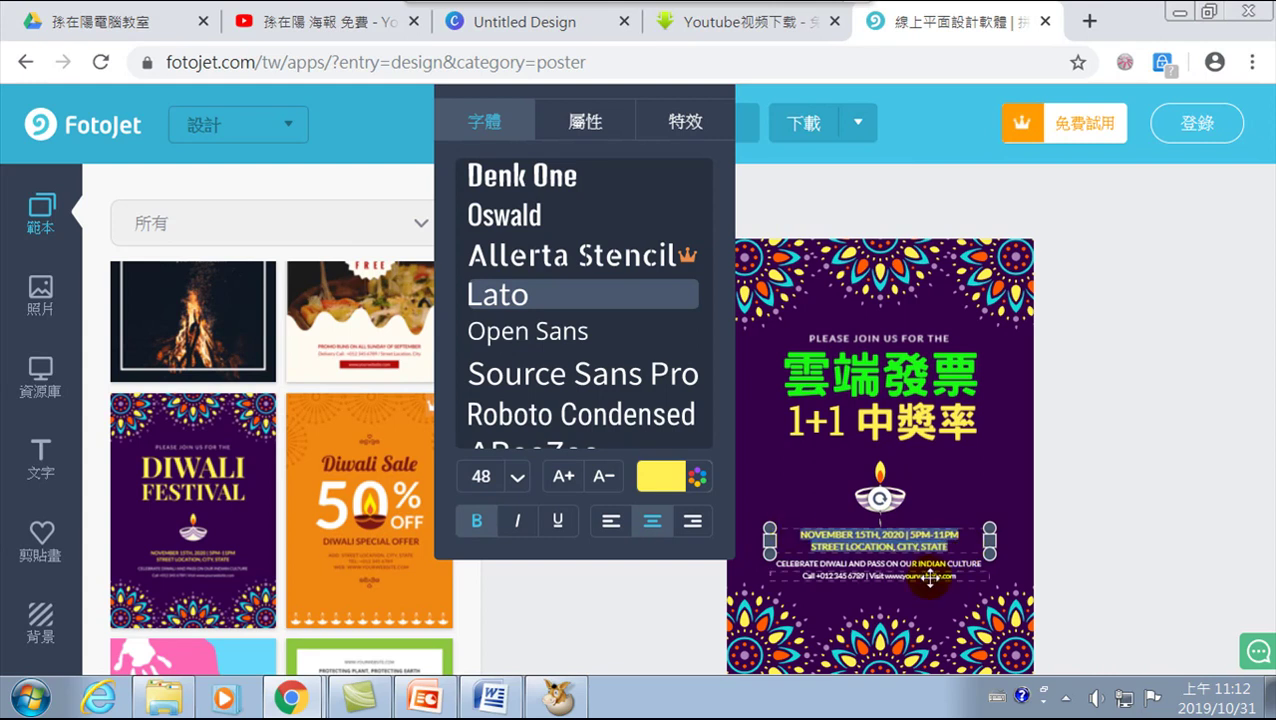
key(BackSpace)
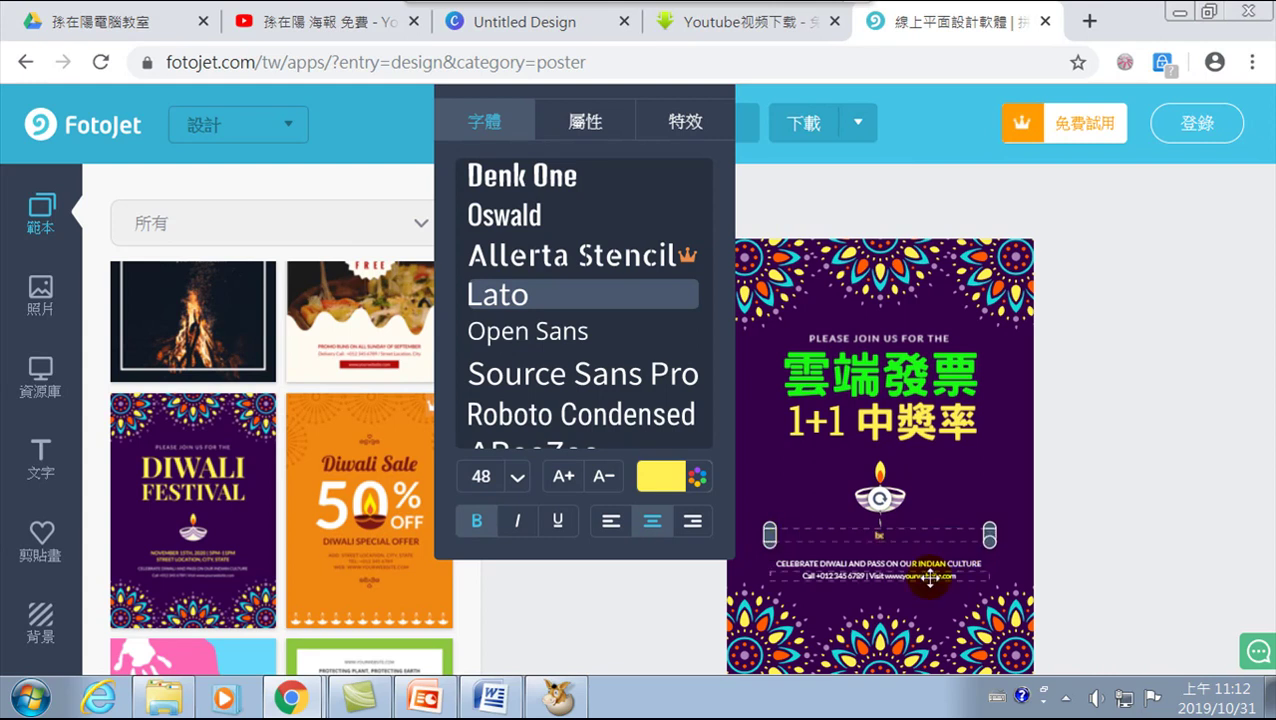
key(ctrl+space)
text(d9)
key(space)
text(yrwb)
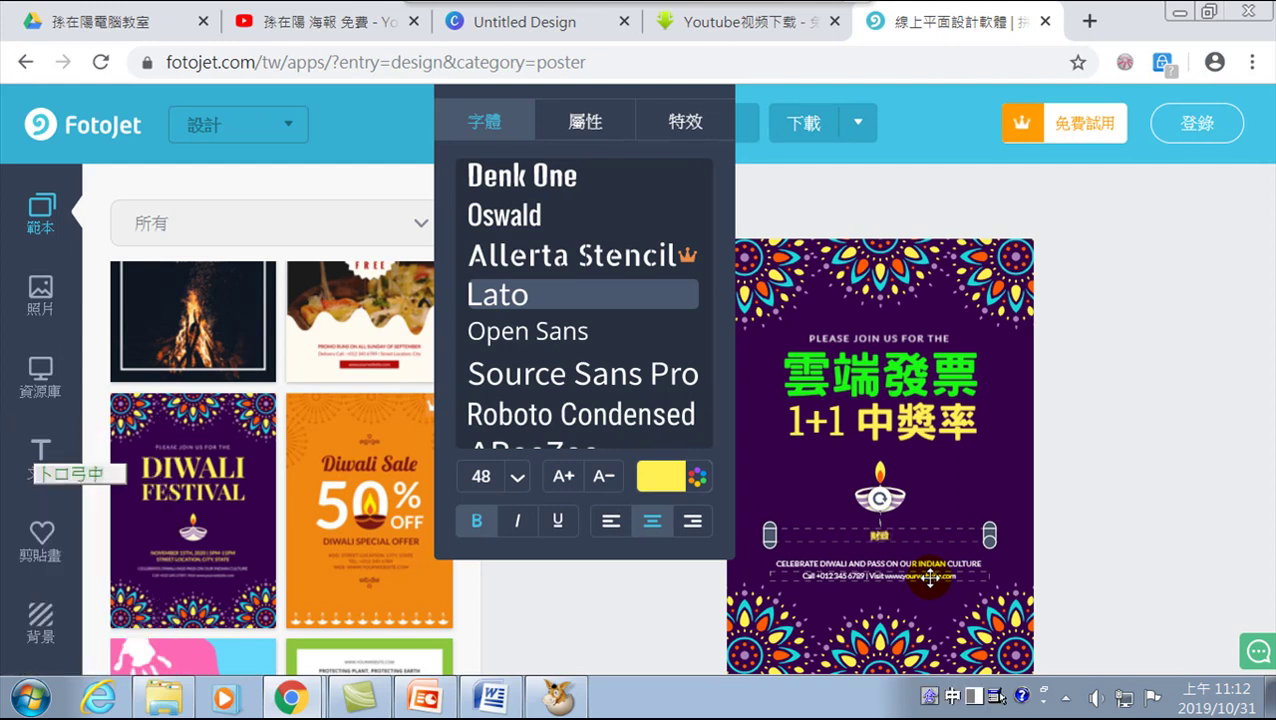
key(space)
key(1)
key(Return)
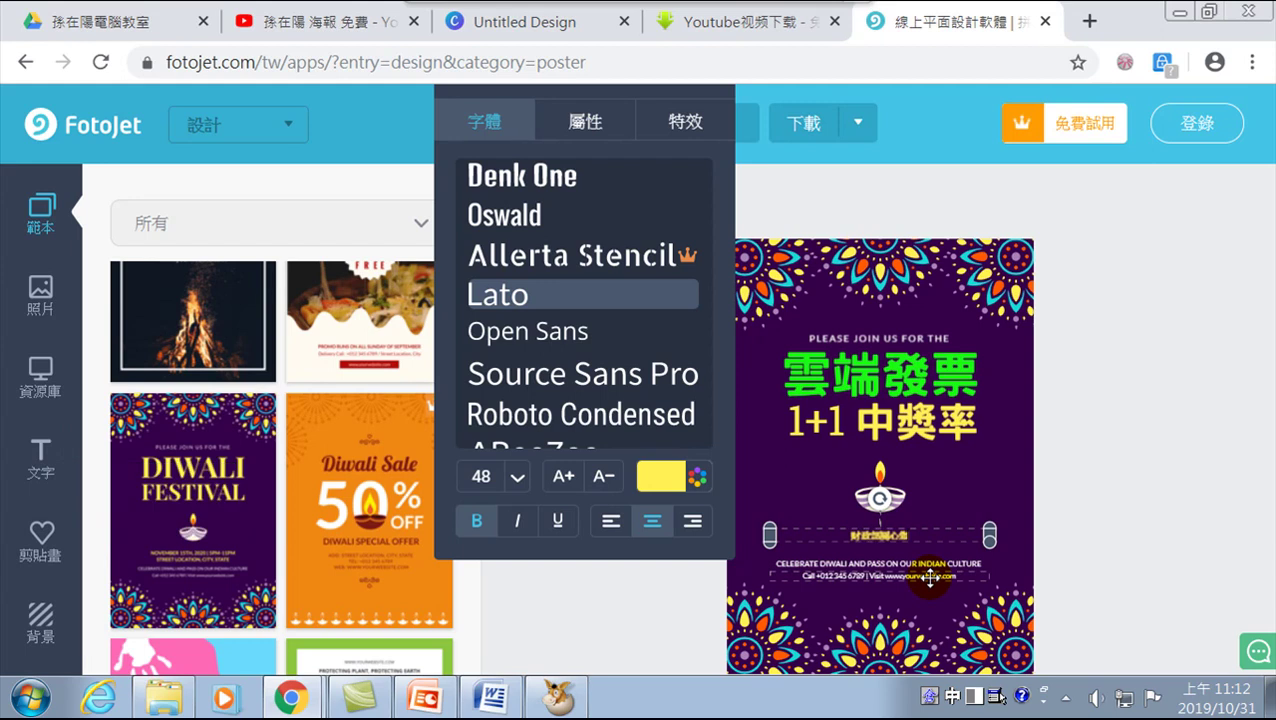
key(ctrl+space)
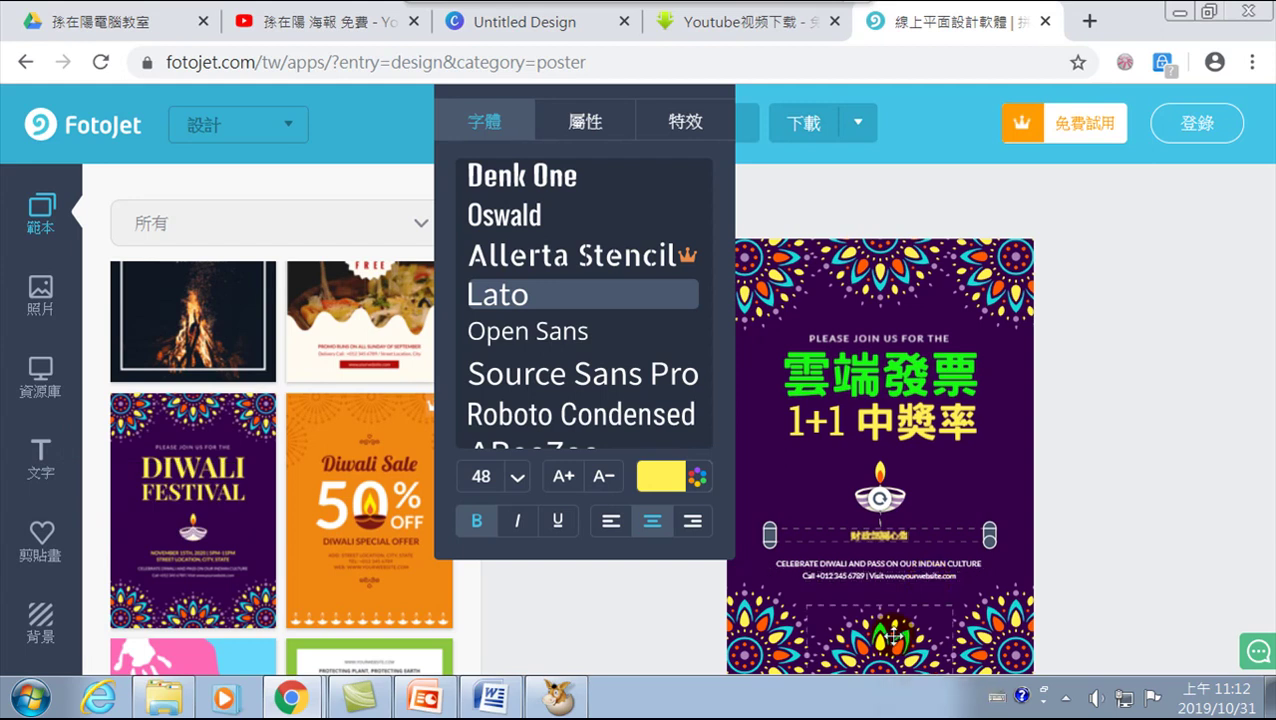
text(!!)
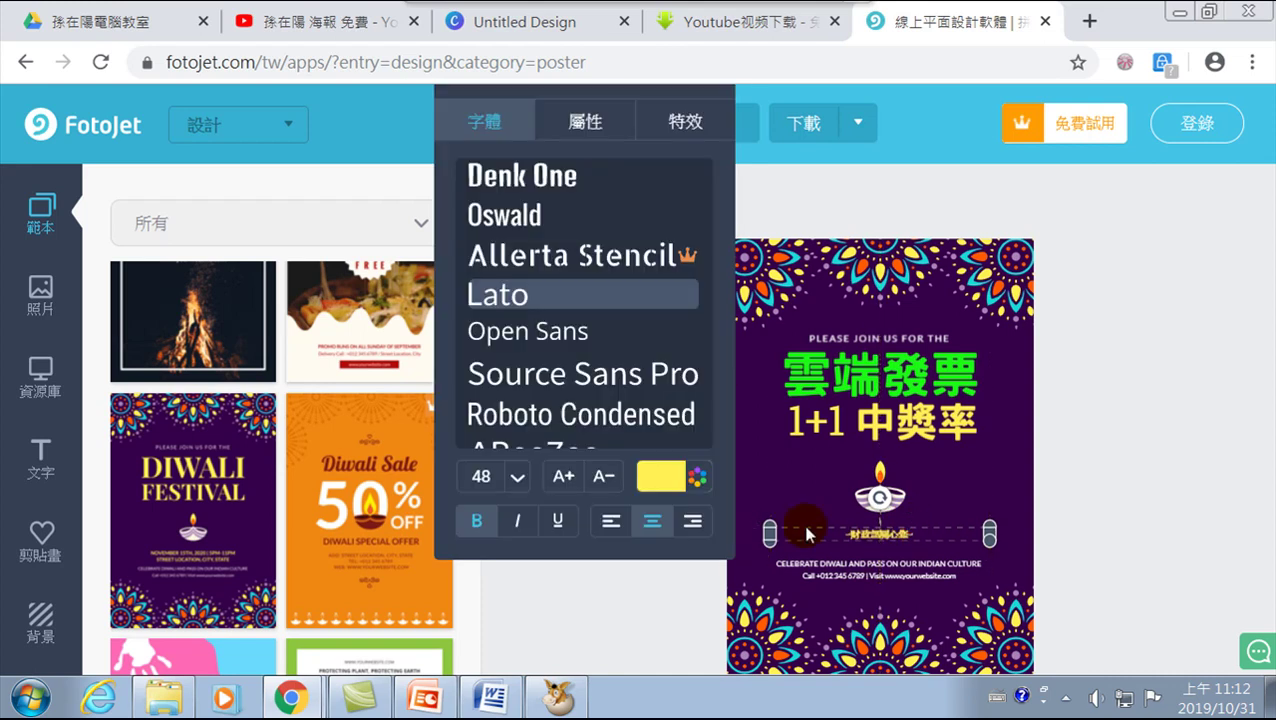
Enlarge the ~財政部關心您~ line to font size 116 with repeated A+ clicks
click(800, 563)
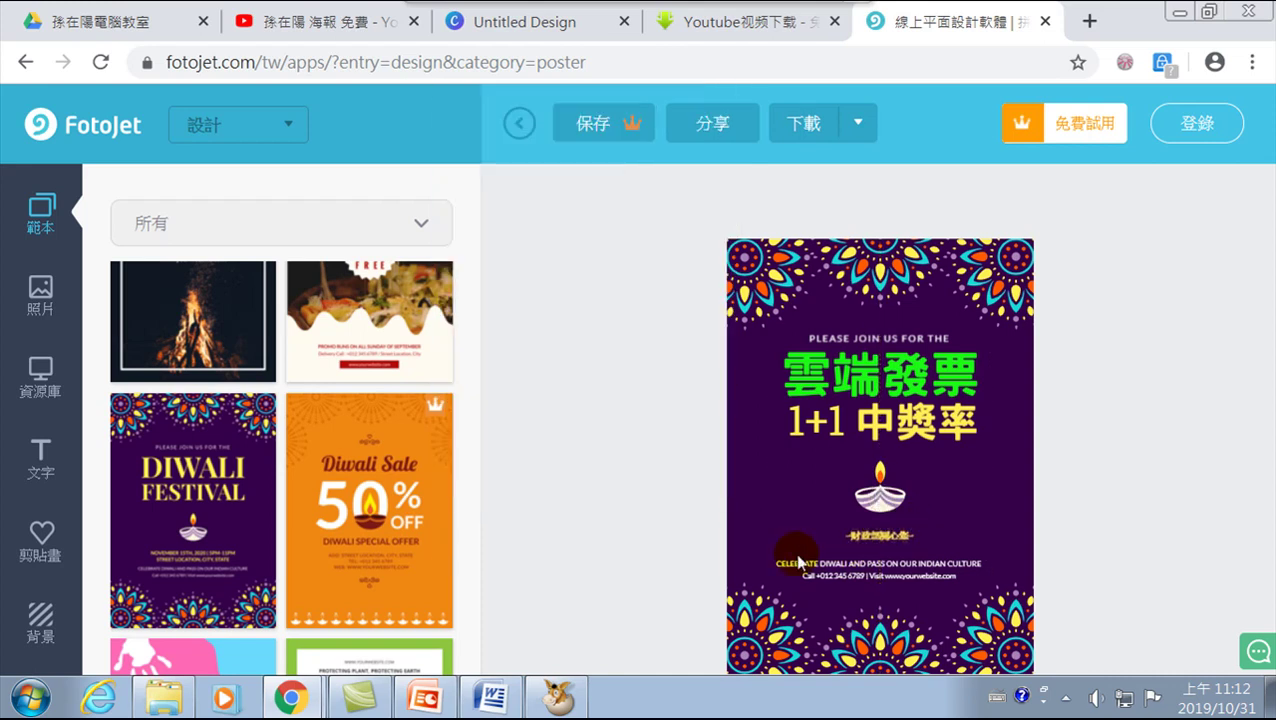
click(858, 530)
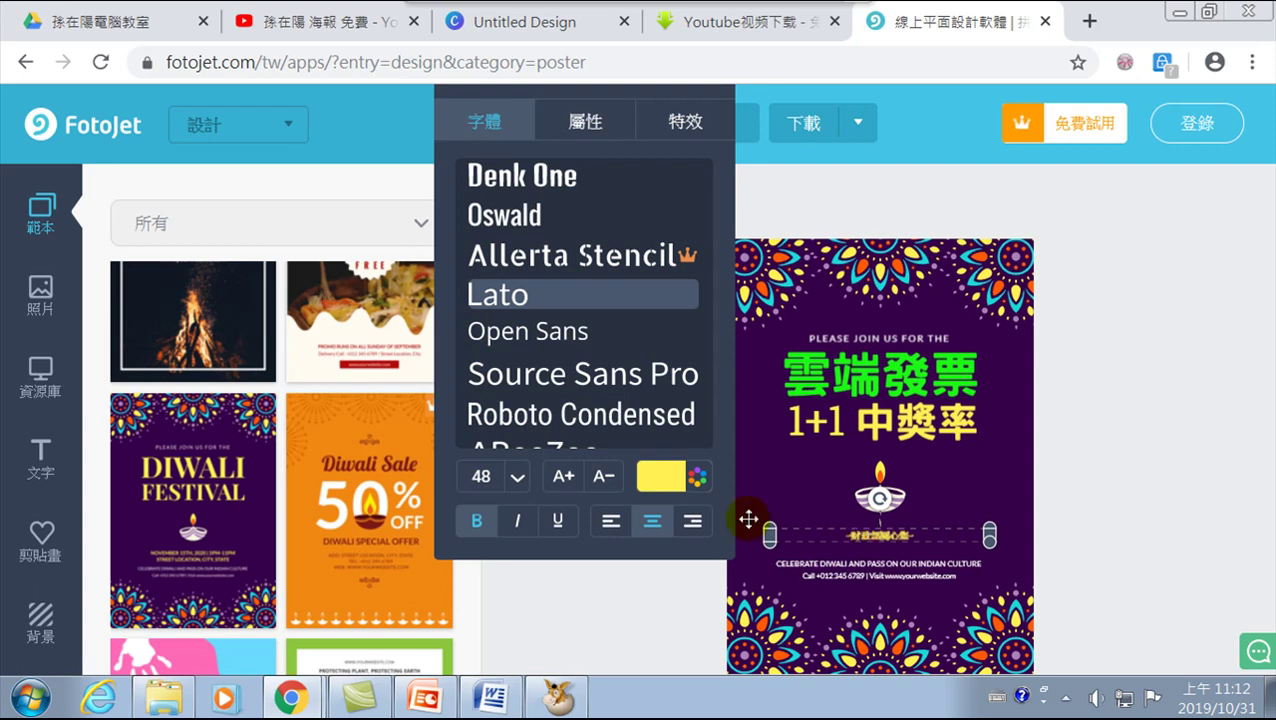
click(566, 477)
click(566, 477)
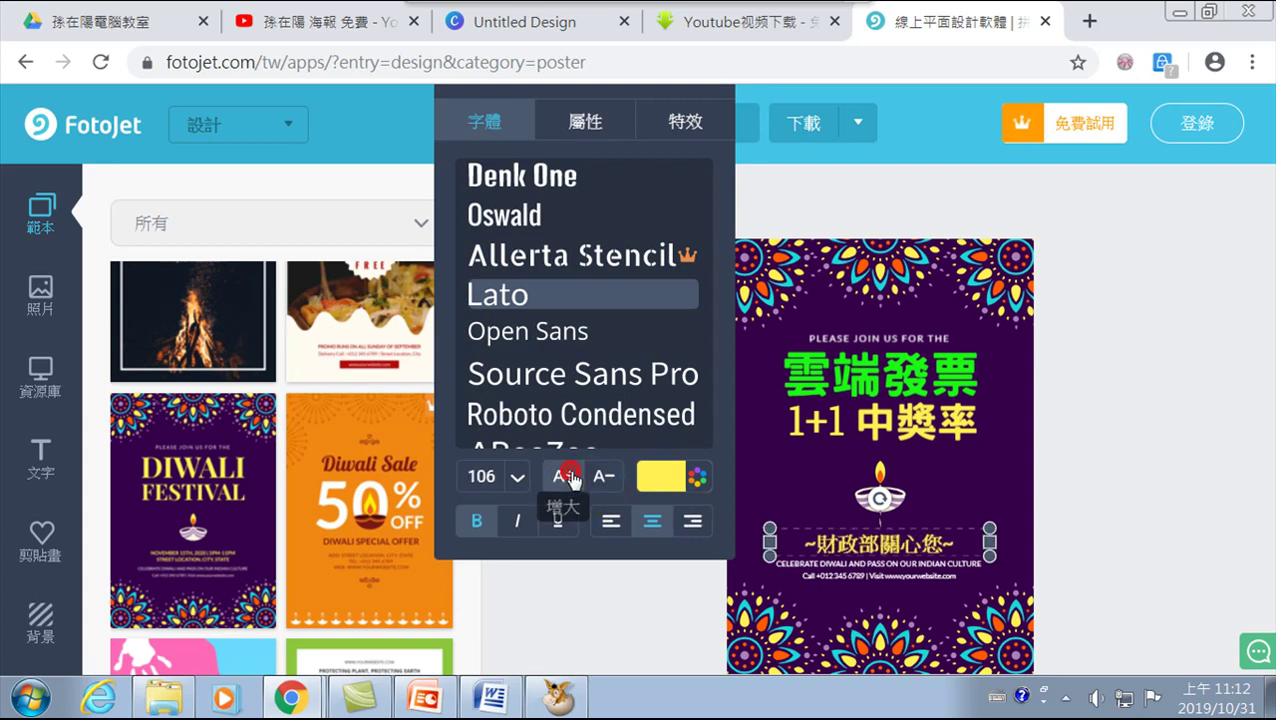
click(566, 477)
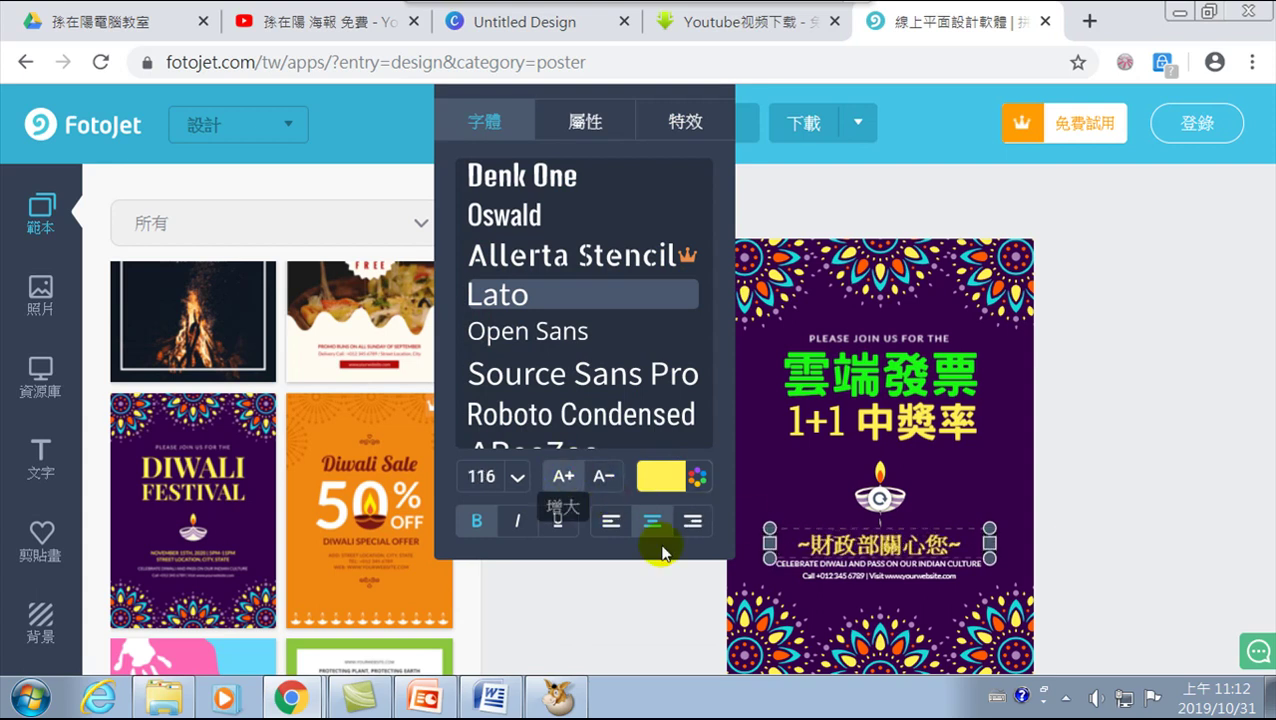
click(815, 576)
click(1168, 578)
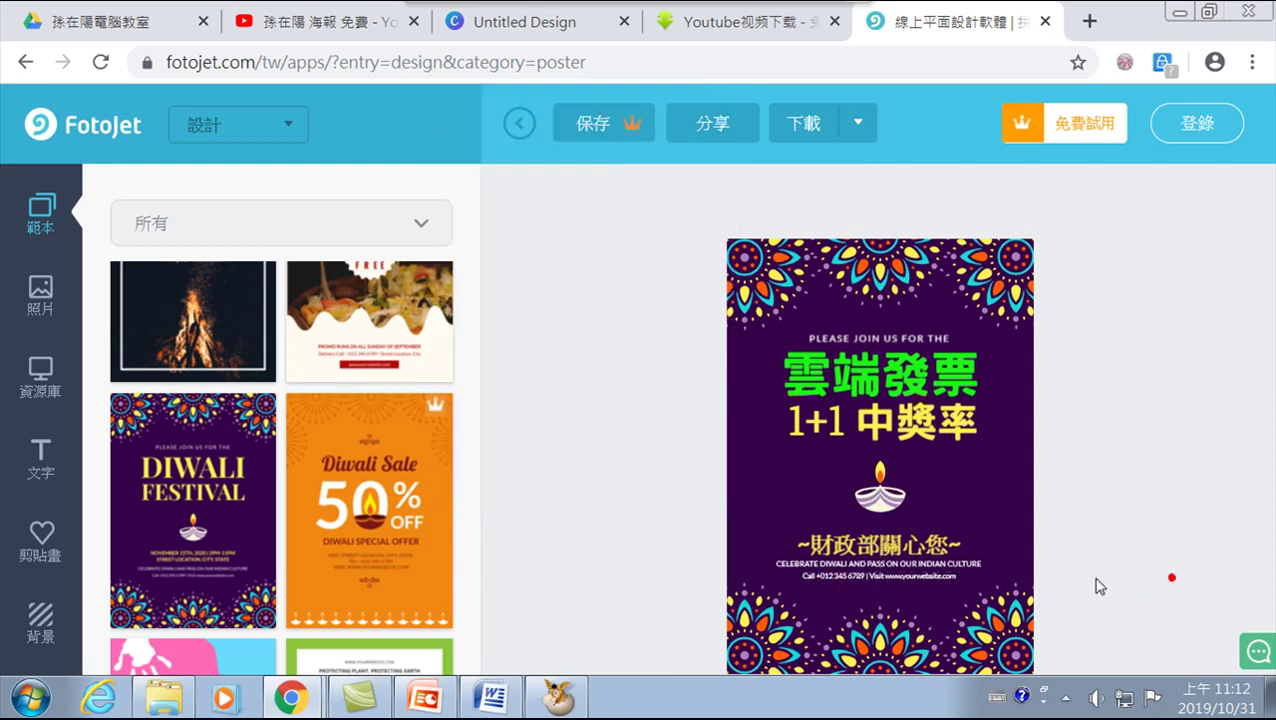
click(936, 580)
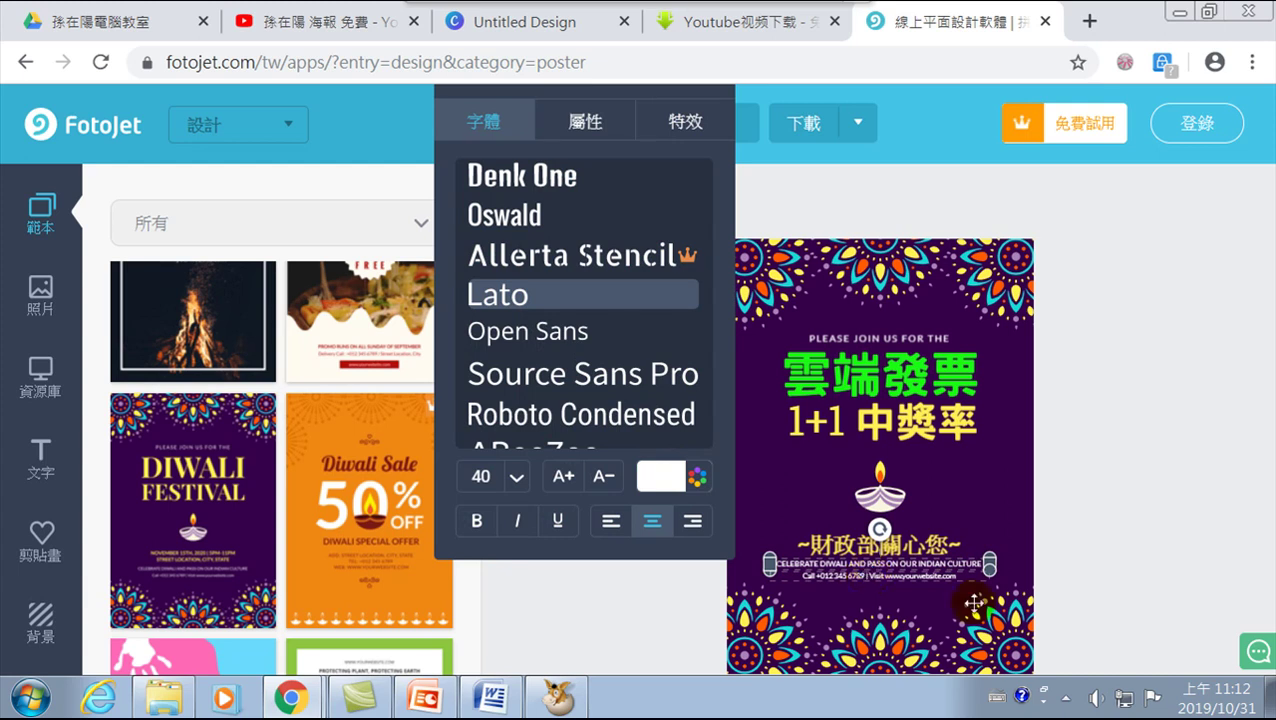
Move the contact line toward the bottom-right and delete the PLEASE JOIN US FOR THE line
click(1060, 641)
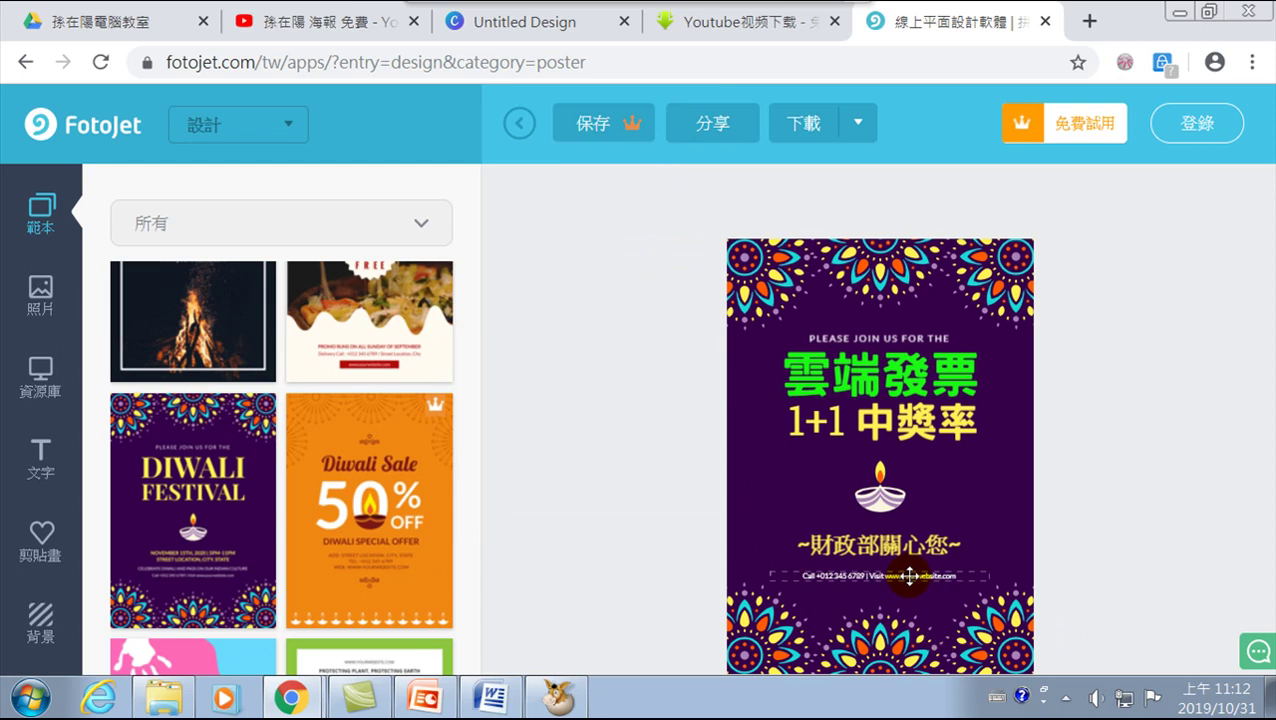
drag(906, 573, 1030, 616)
click(1085, 414)
click(888, 338)
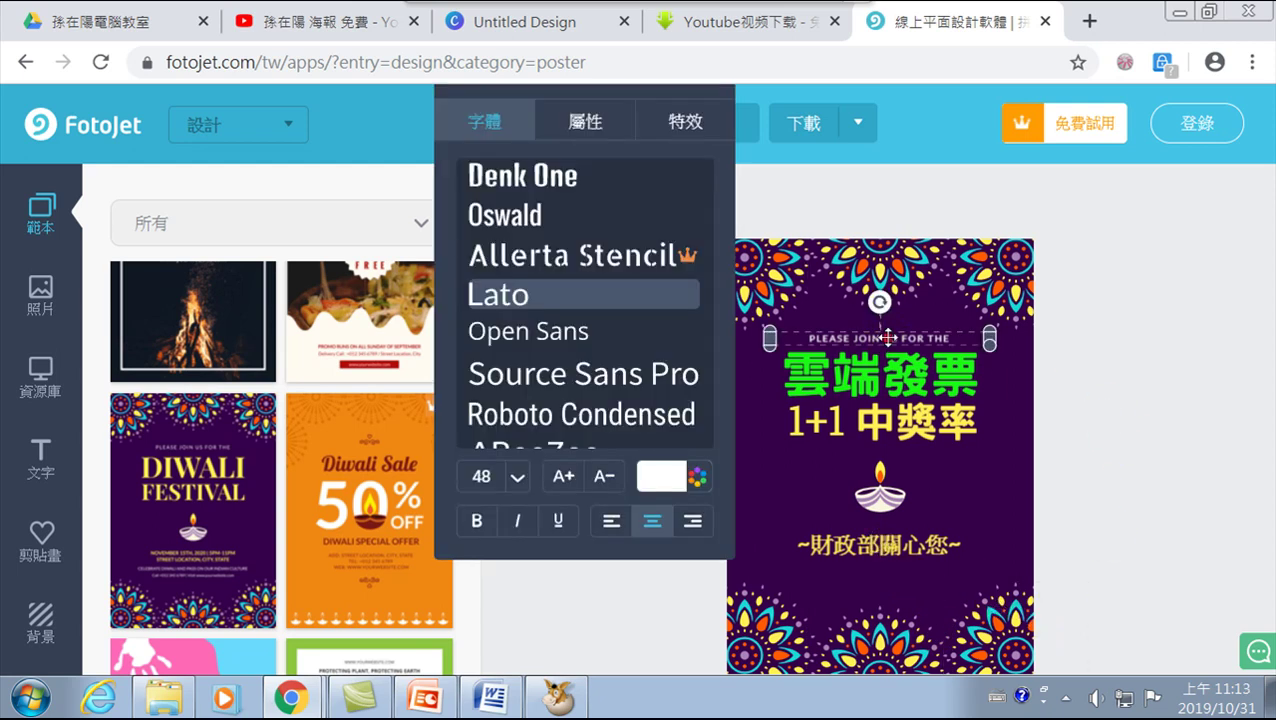
key(Delete)
click(1110, 373)
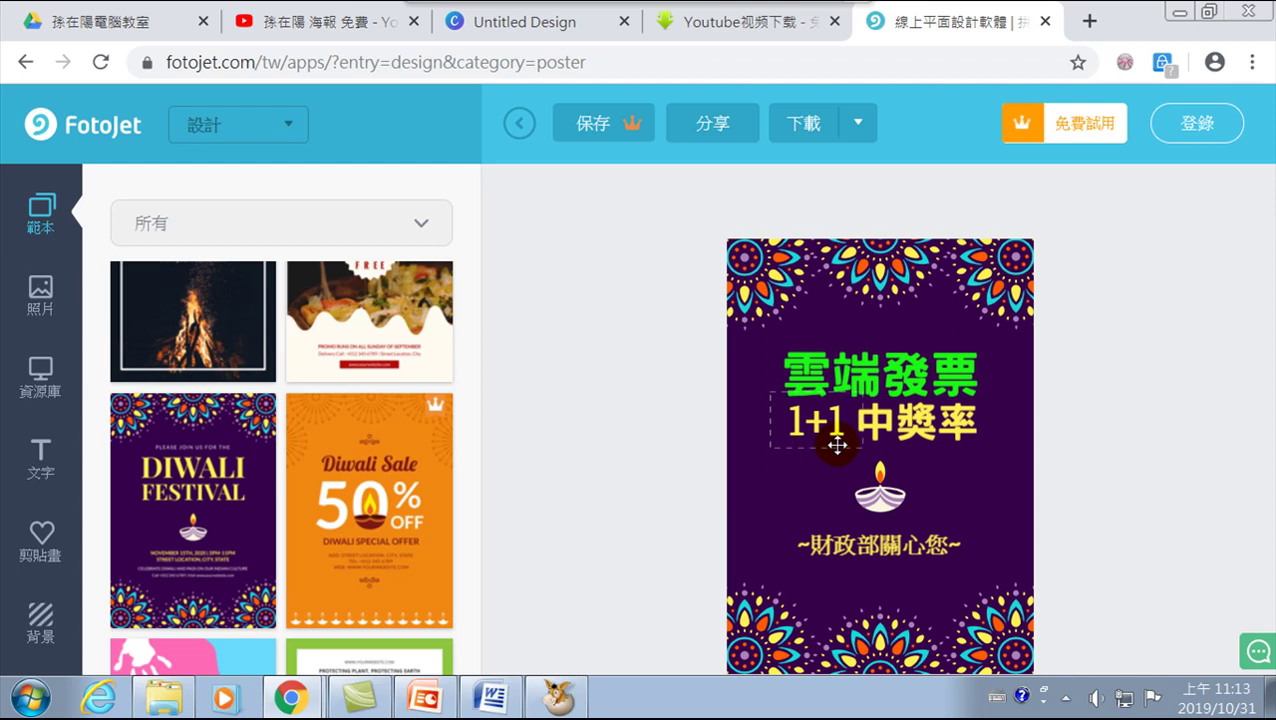
click(1135, 474)
click(716, 124)
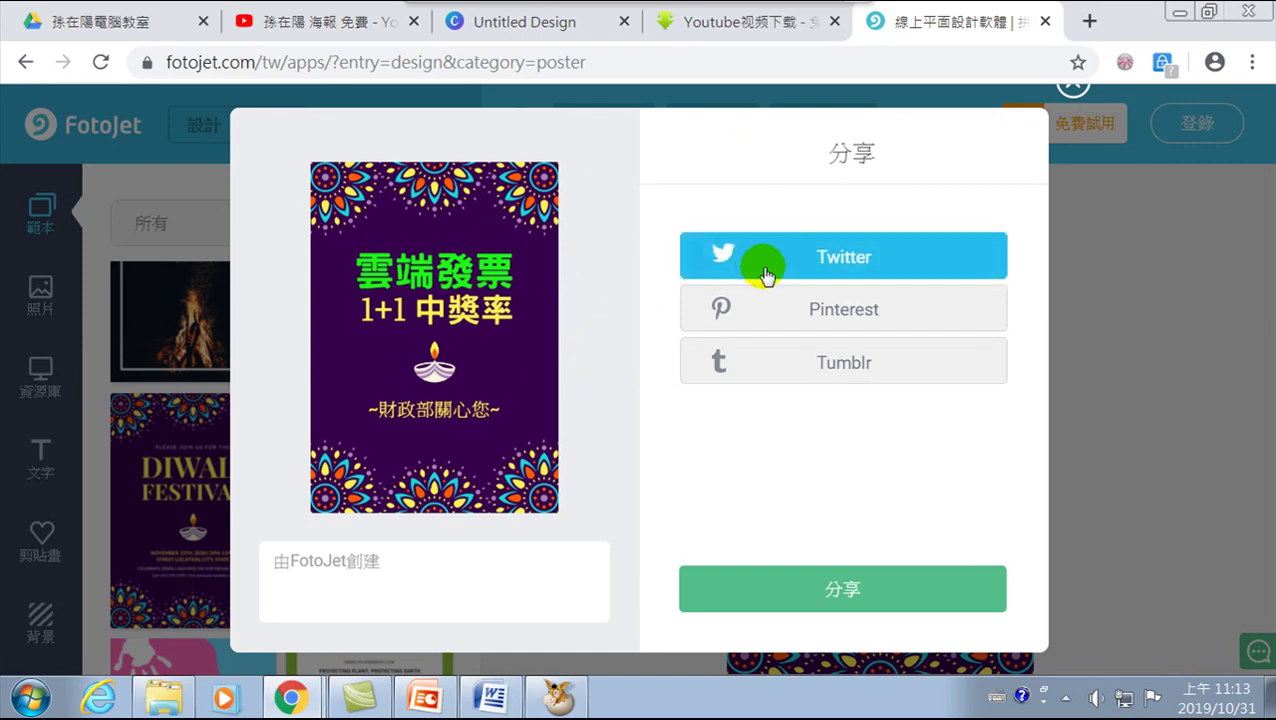
click(884, 264)
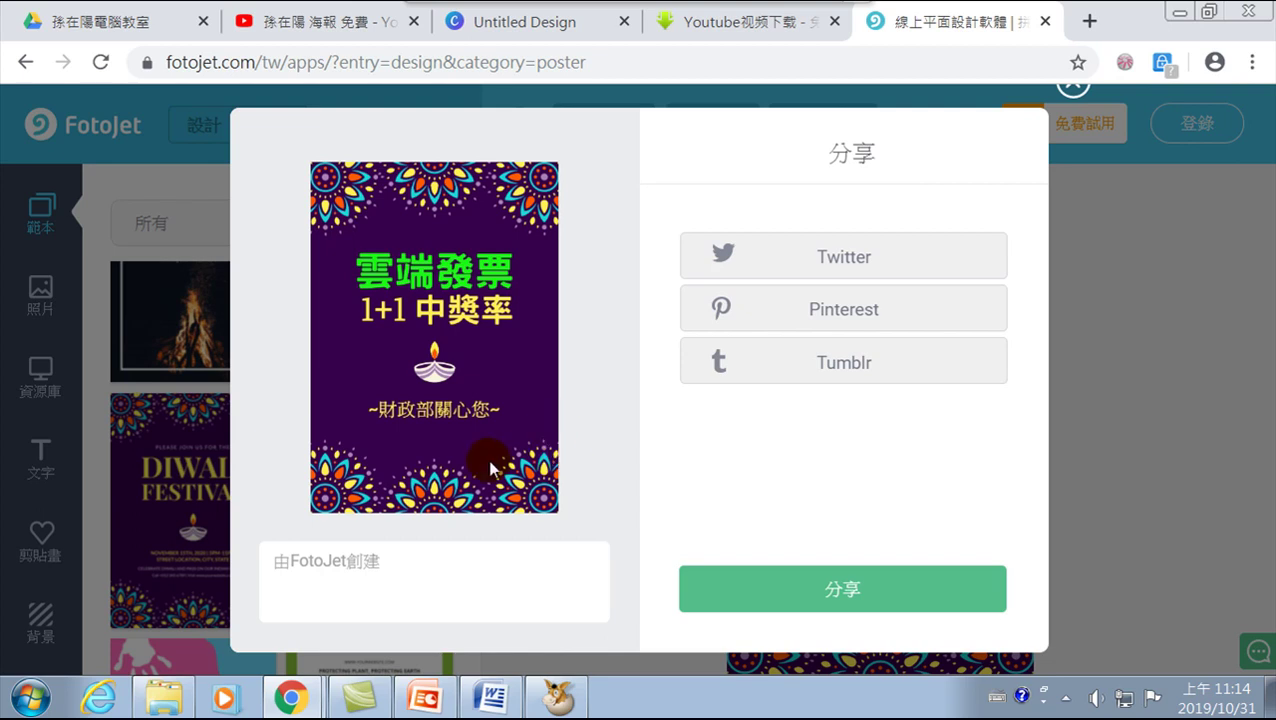
click(1090, 487)
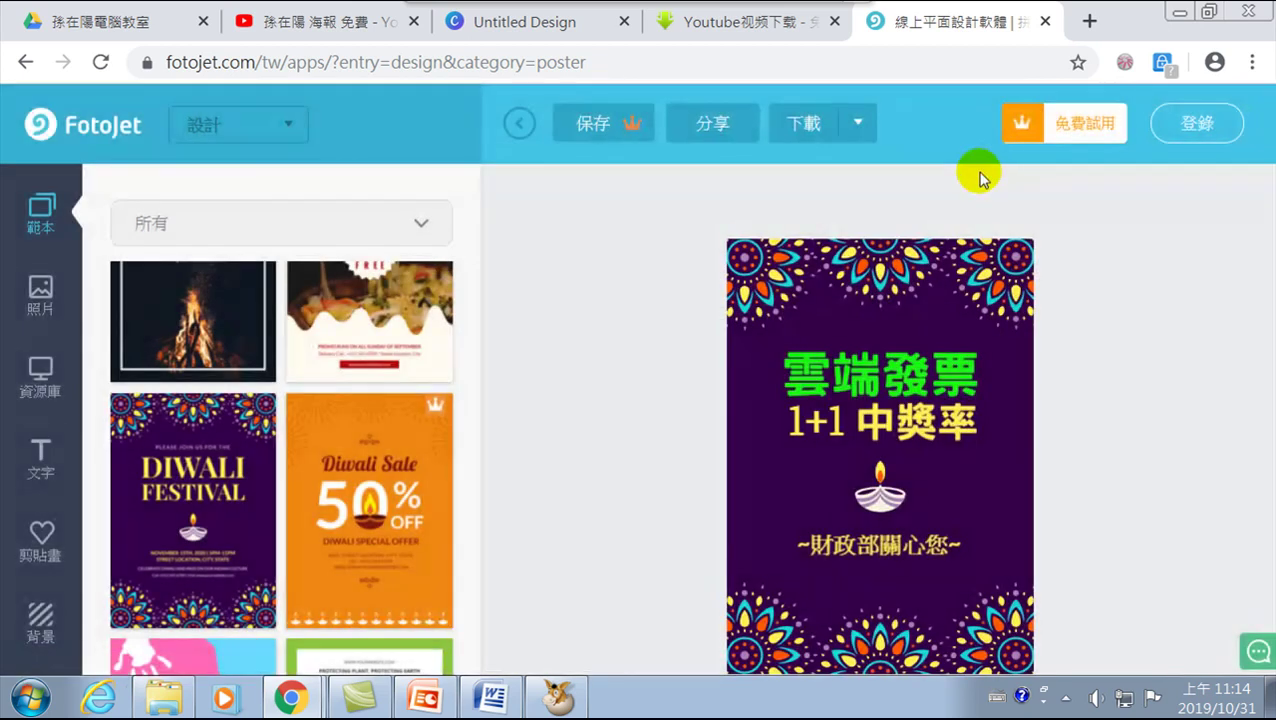
click(857, 124)
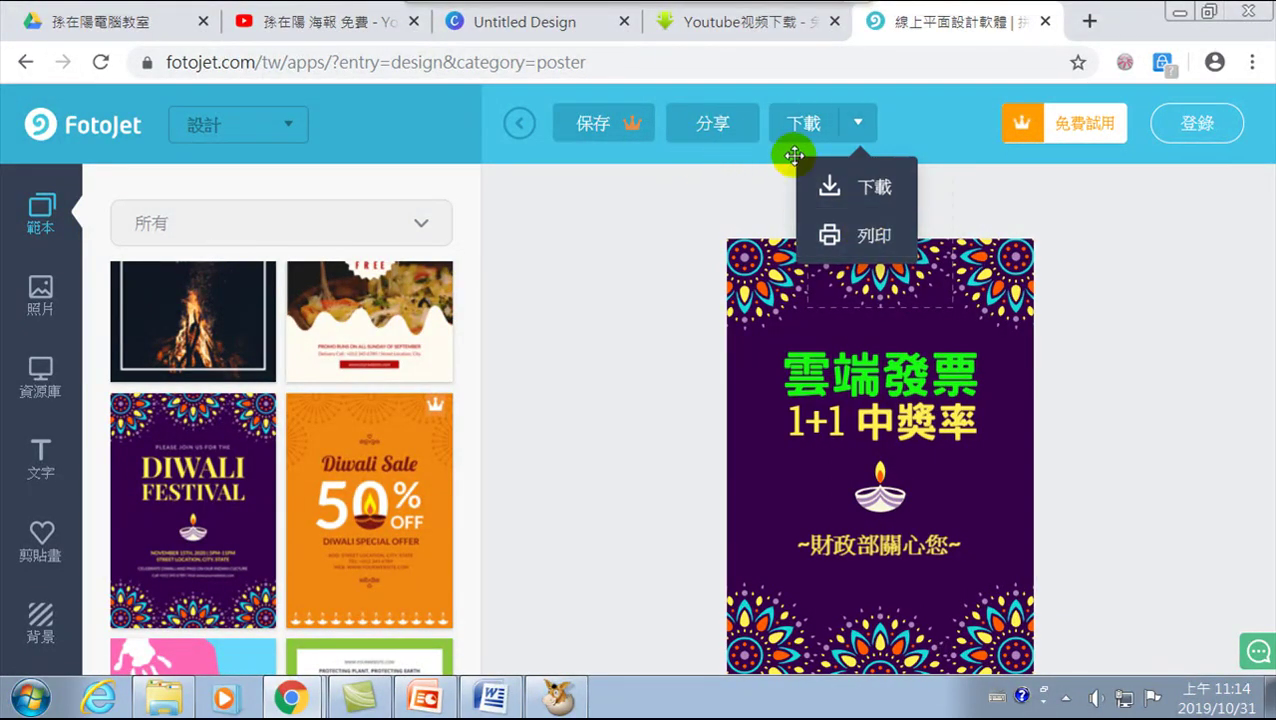
click(855, 122)
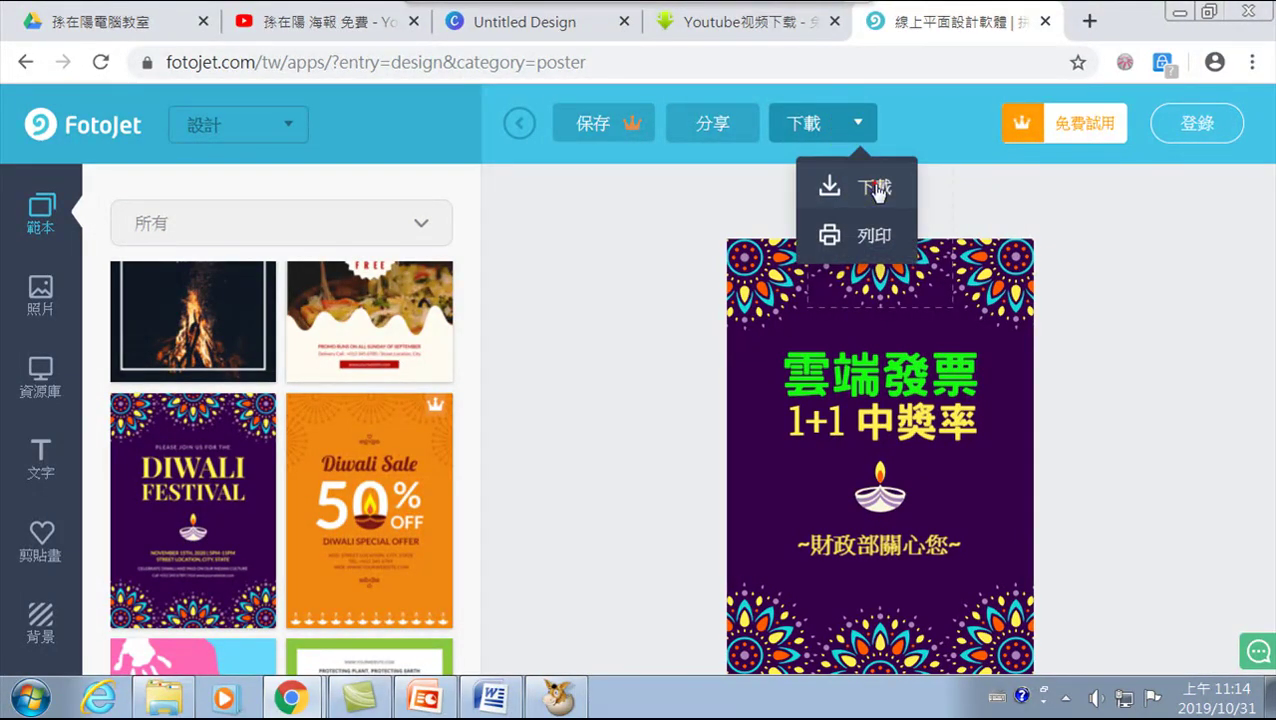
click(866, 187)
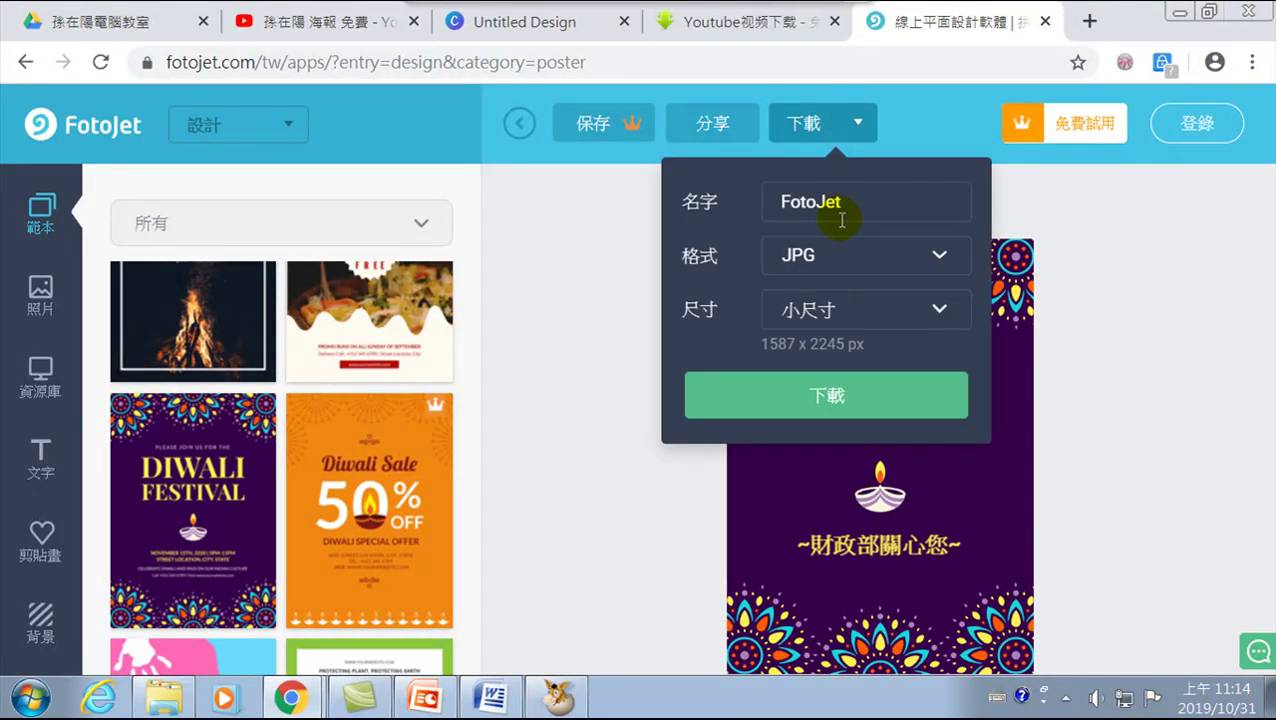
click(797, 201)
drag(875, 211, 737, 205)
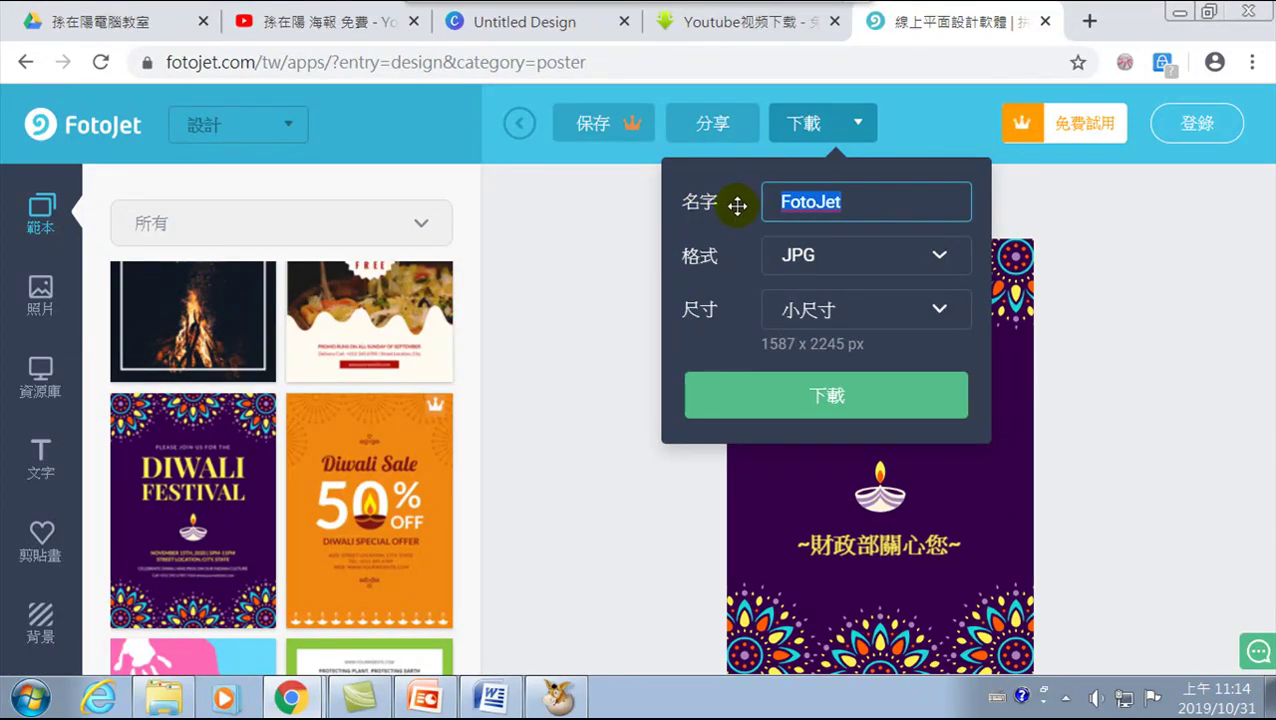
text(F)
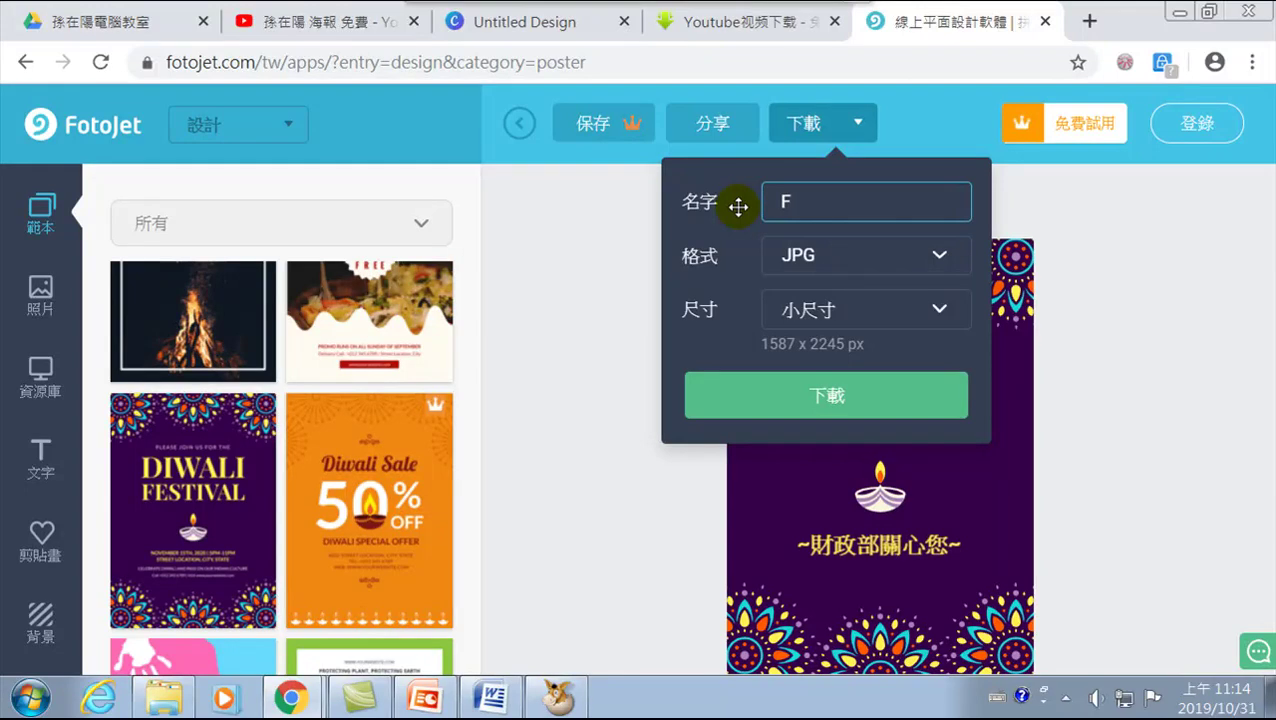
text(0)
text(01-)
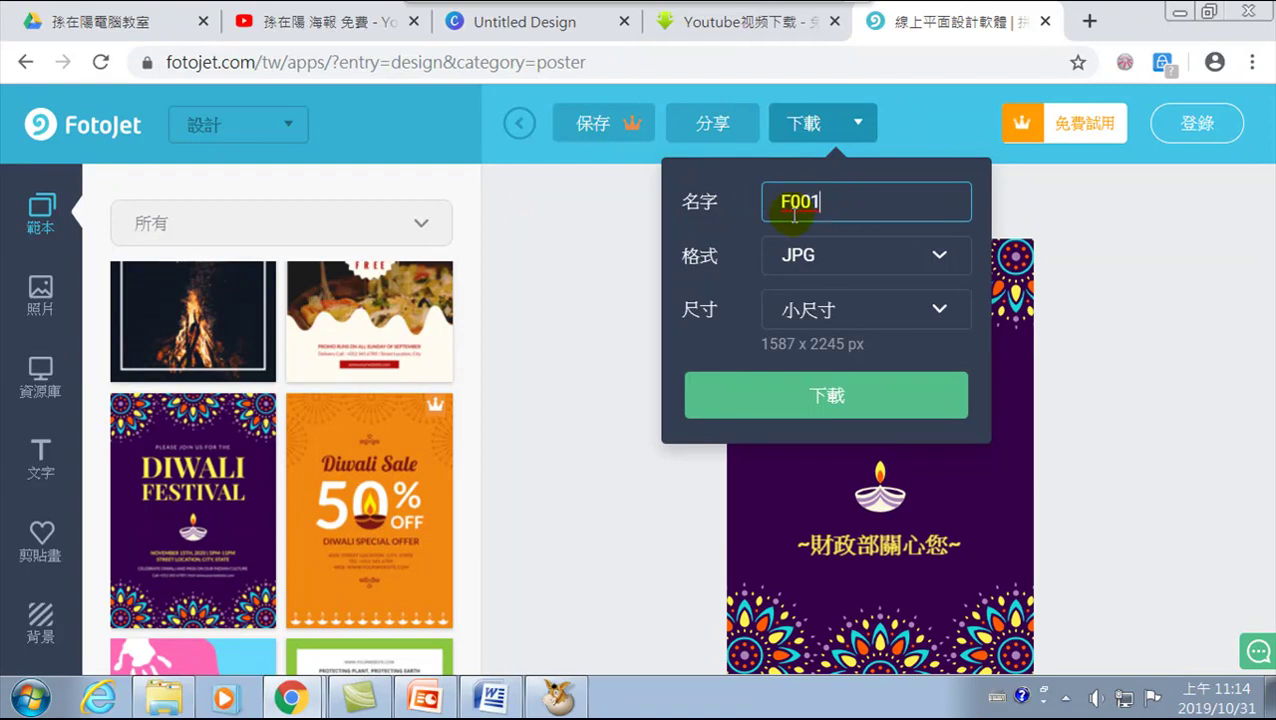
text(20191031)
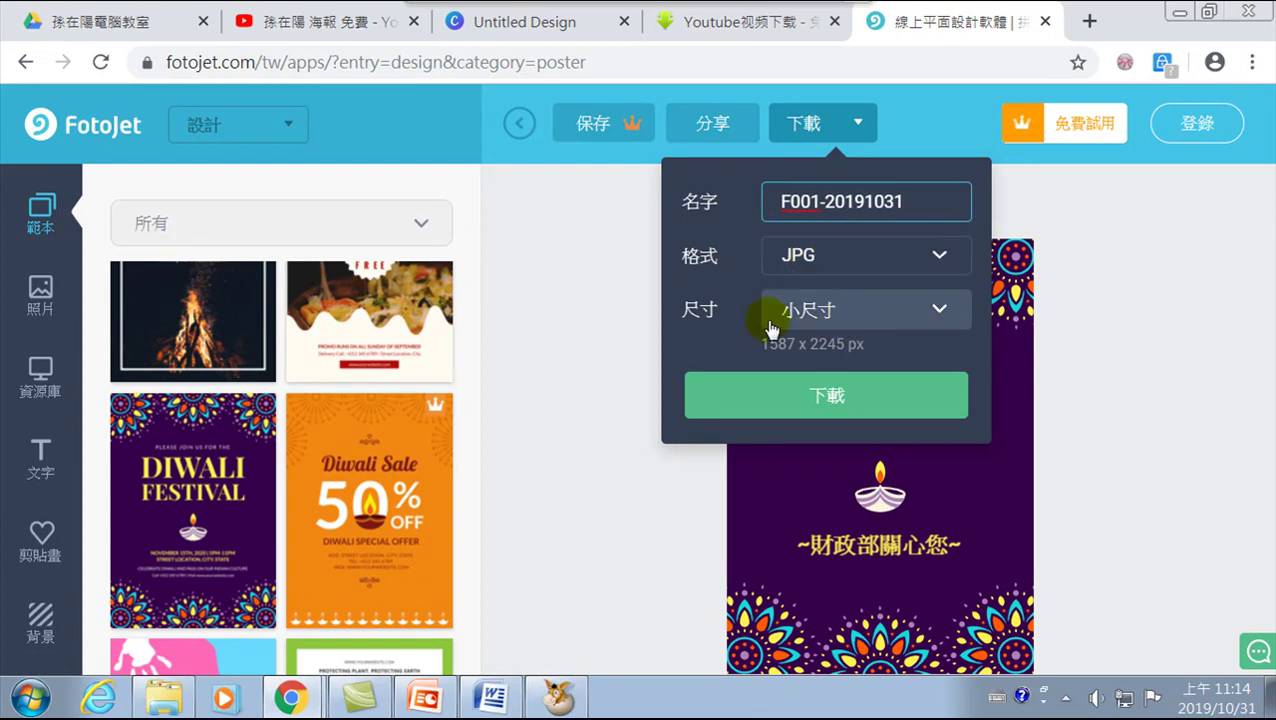
Keep the small 1587 x 2245 px size after trying the large one, and start the download
click(829, 312)
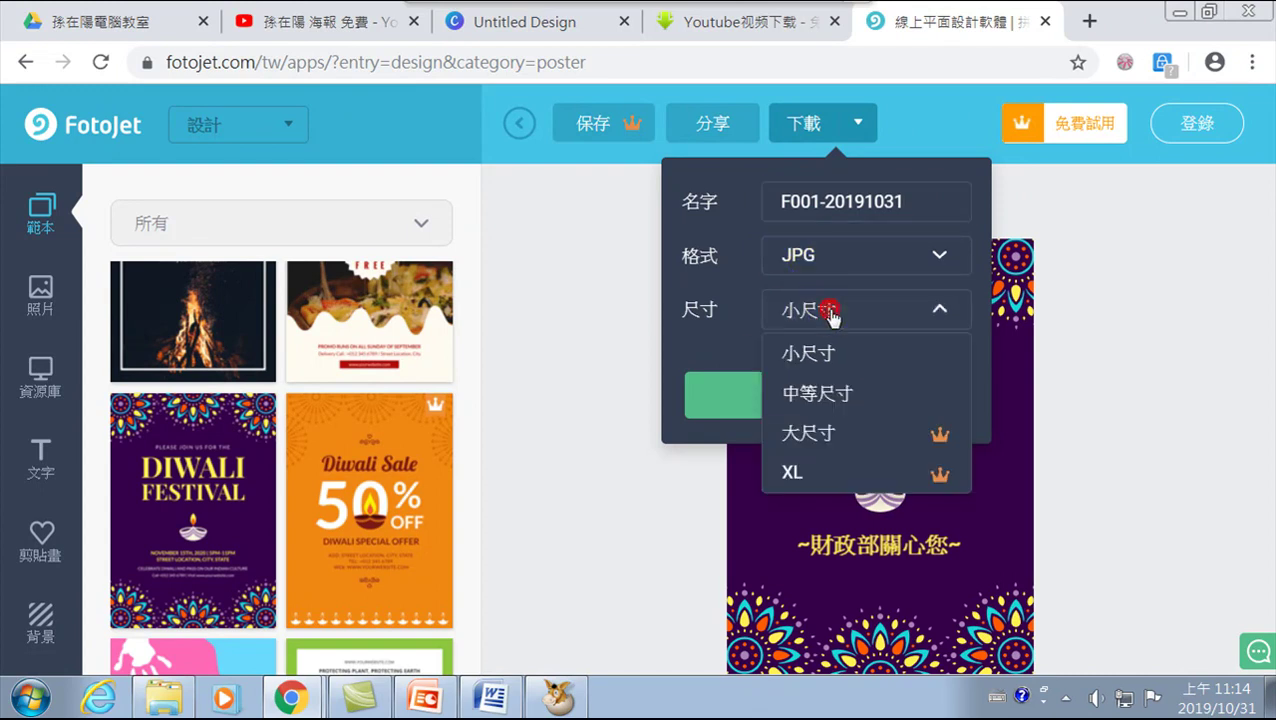
click(812, 358)
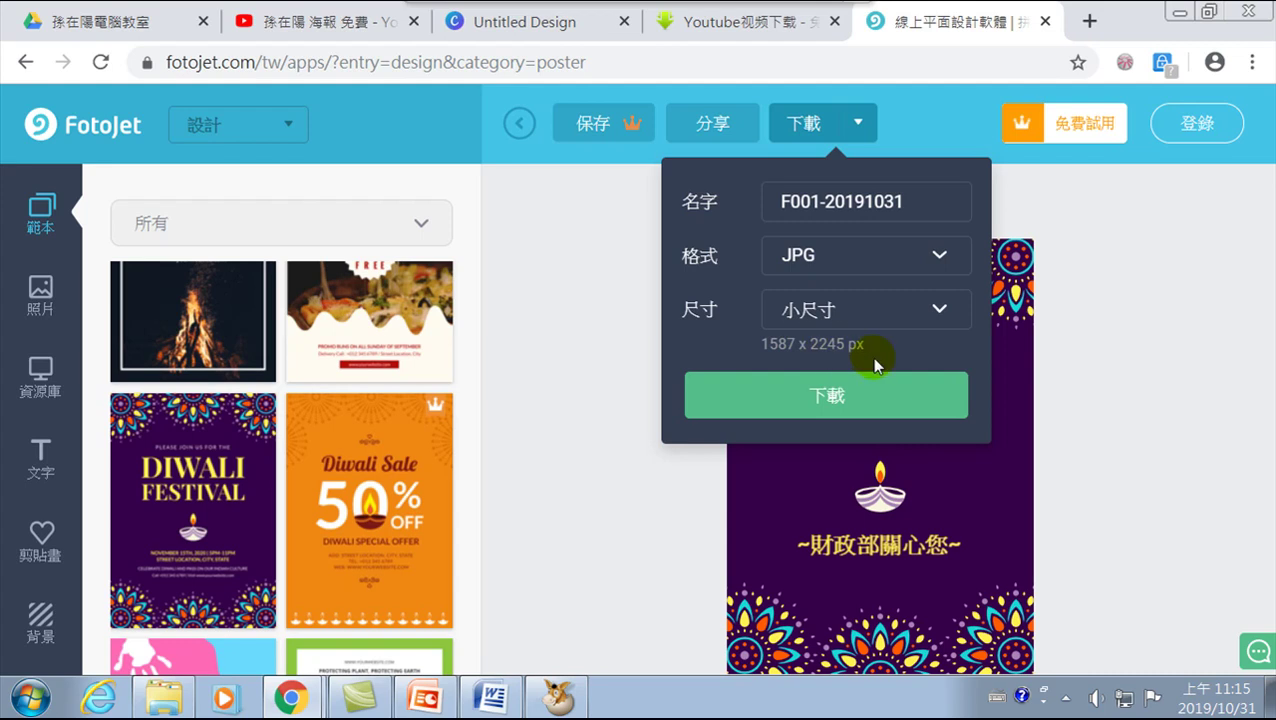
click(880, 545)
click(938, 311)
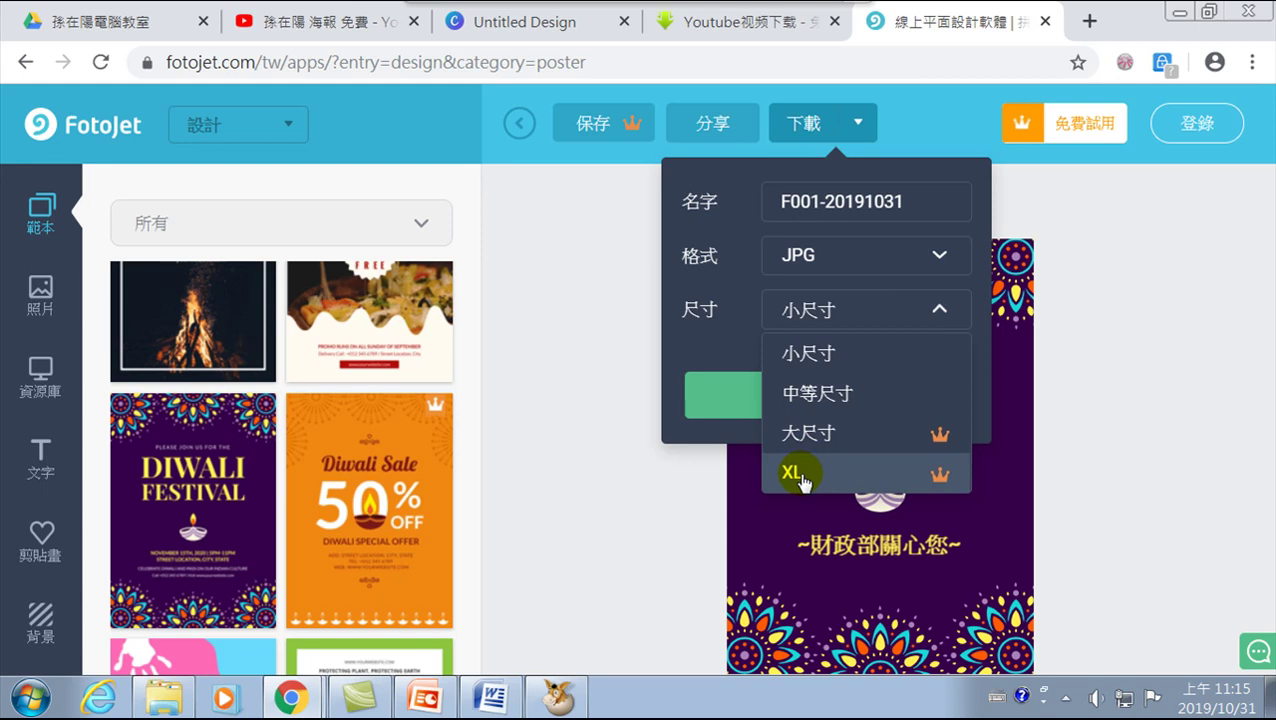
click(810, 433)
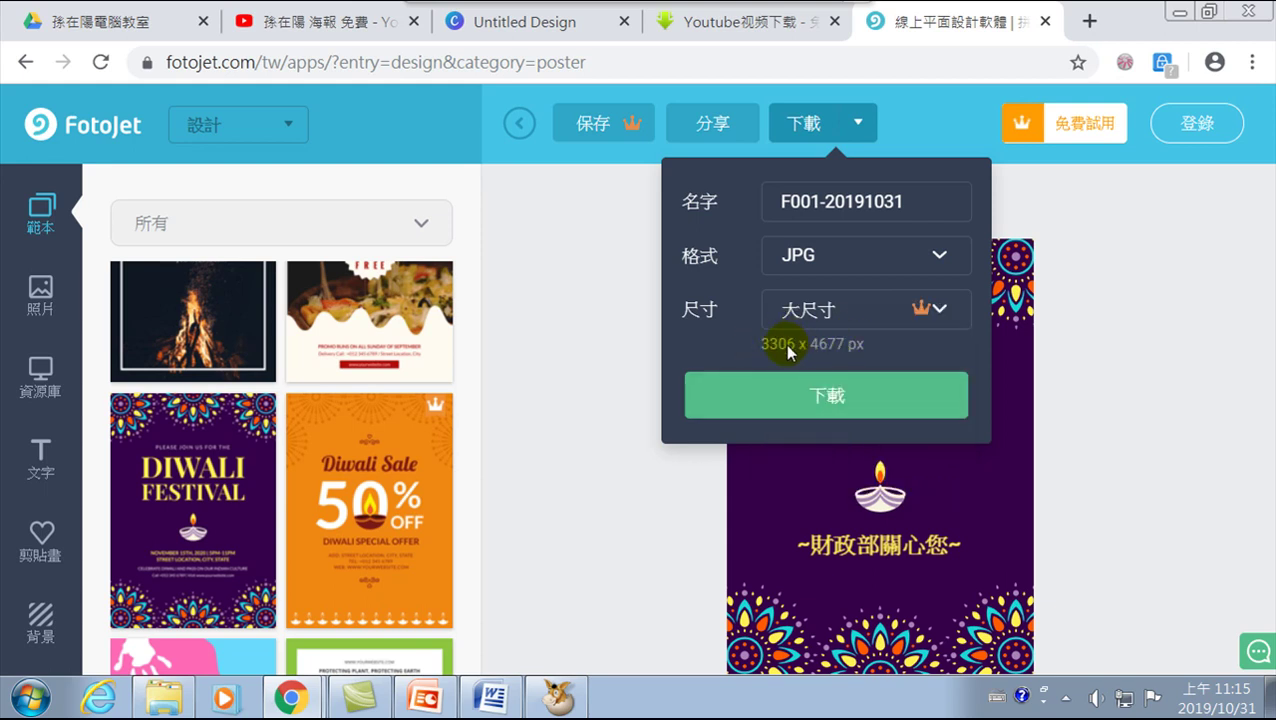
click(924, 307)
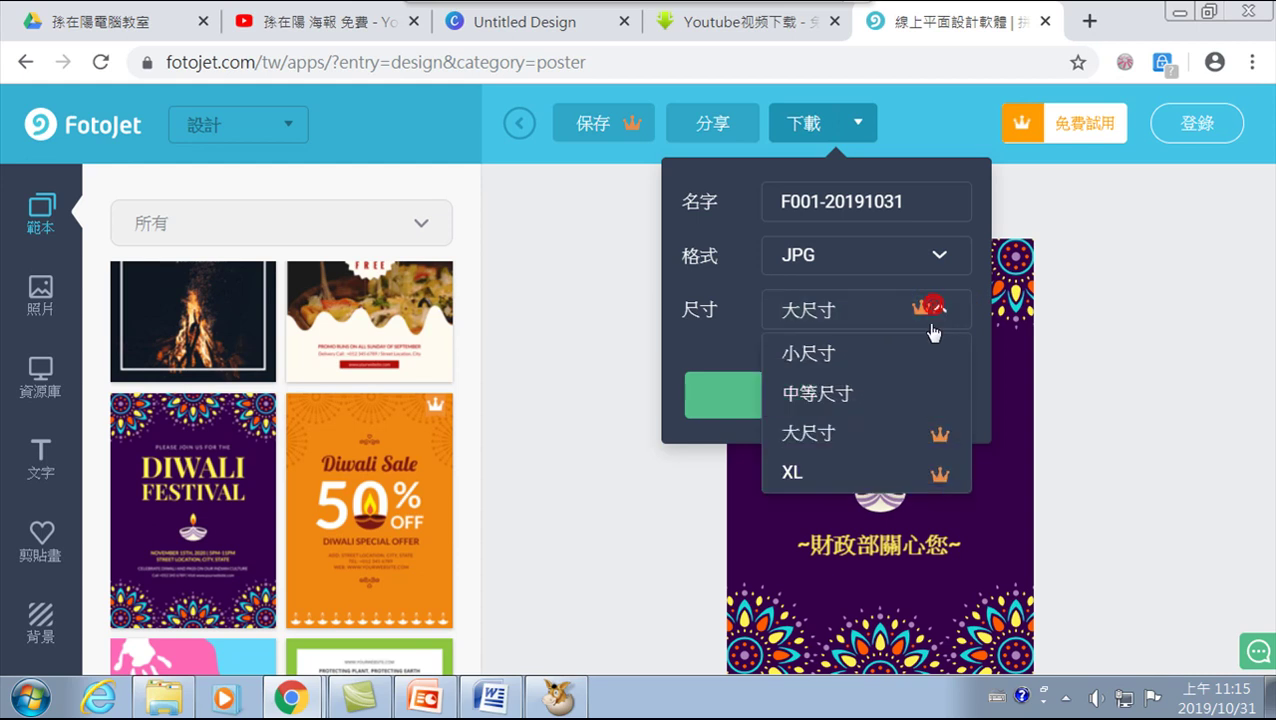
click(822, 356)
click(843, 398)
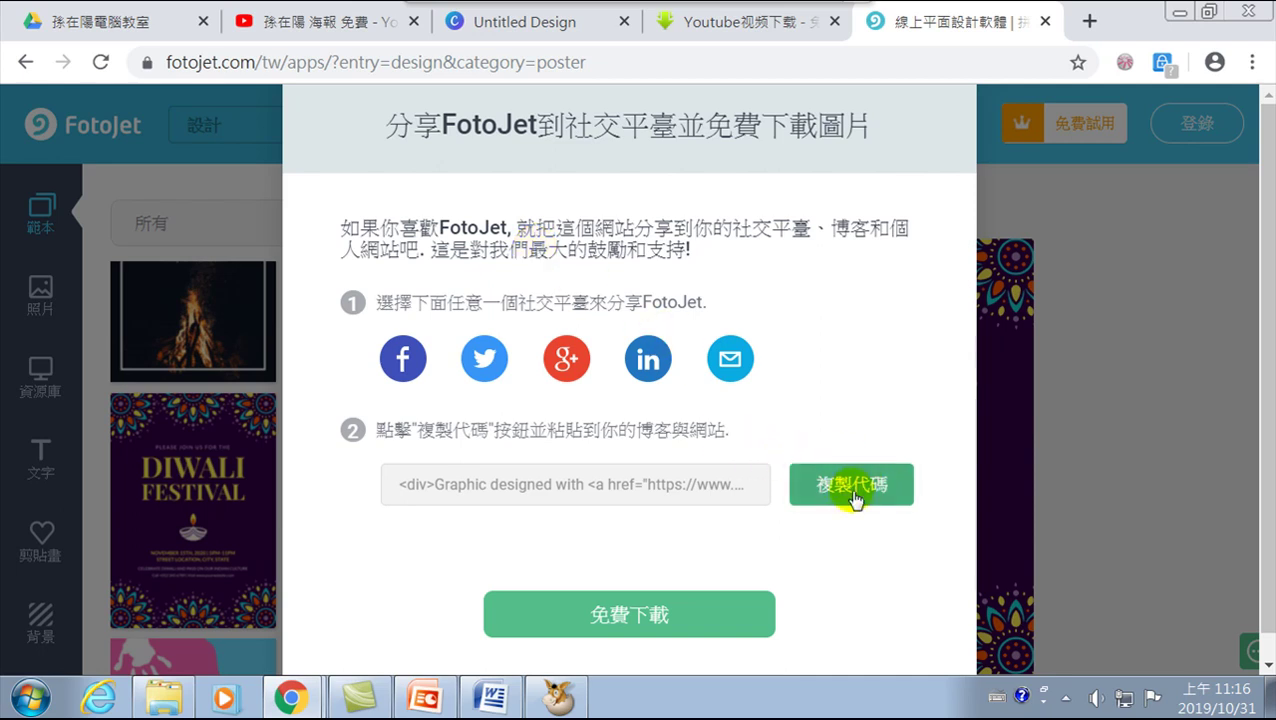
Take the free download of F001-20191031.jpg without sharing, then close the ready notice
scroll(800, 510, down, 1)
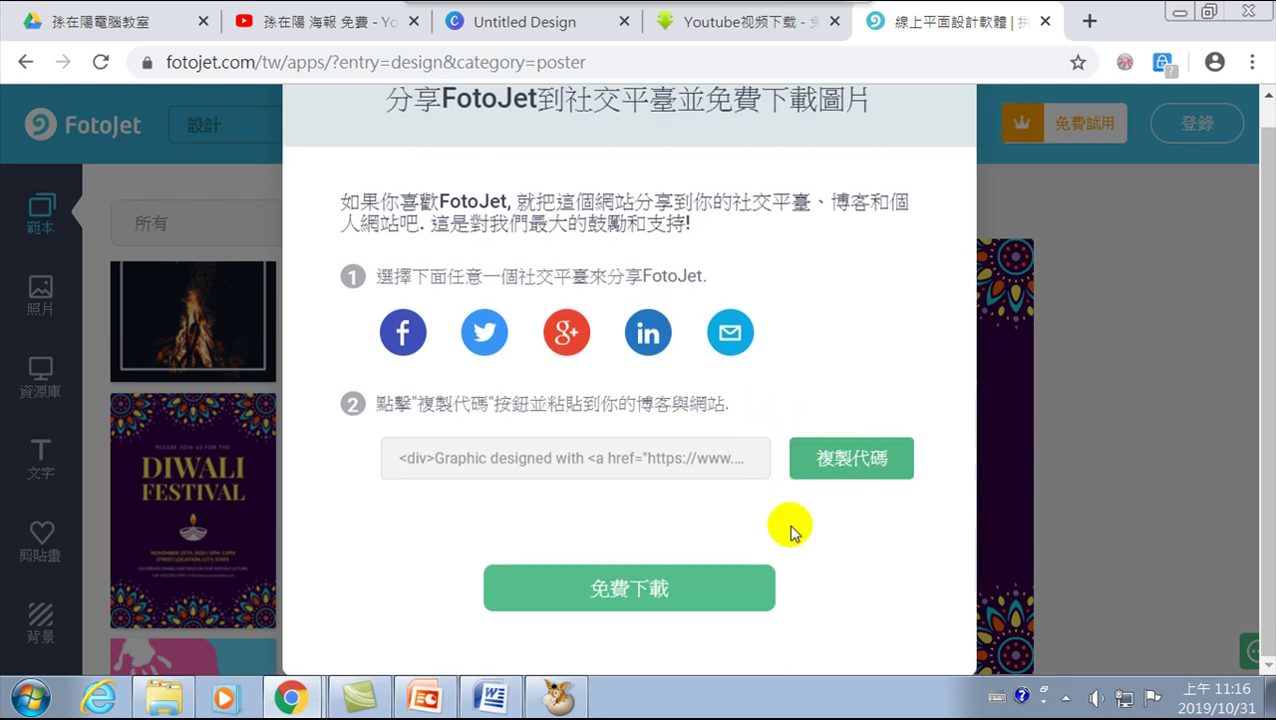
click(614, 590)
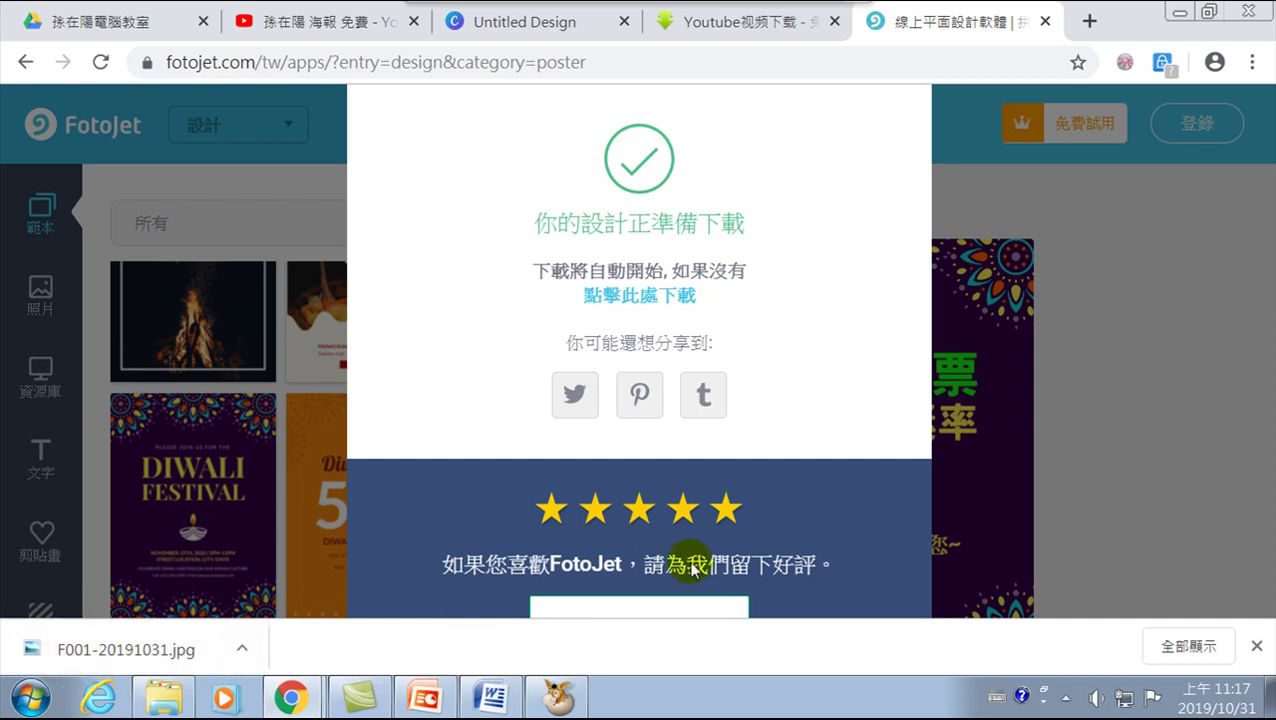
click(1127, 271)
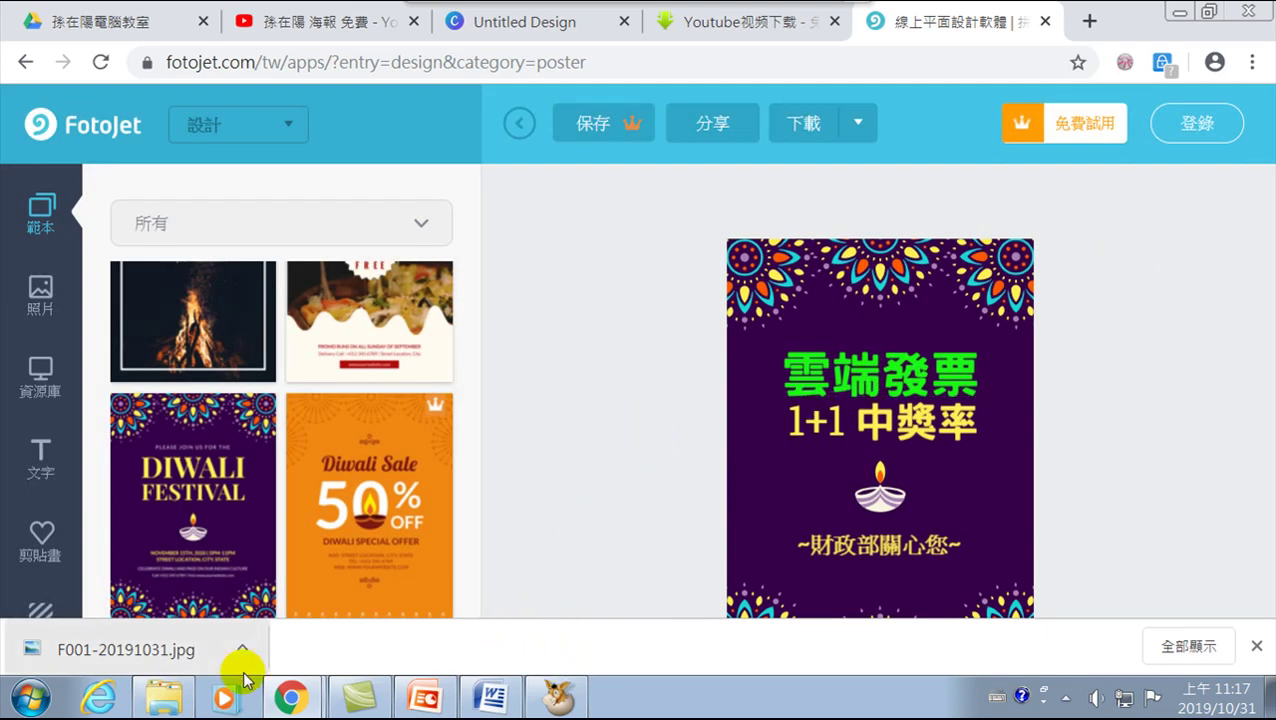
Locate F001-20191031.jpg in the Downloads folder and open it in the photo viewer
click(164, 695)
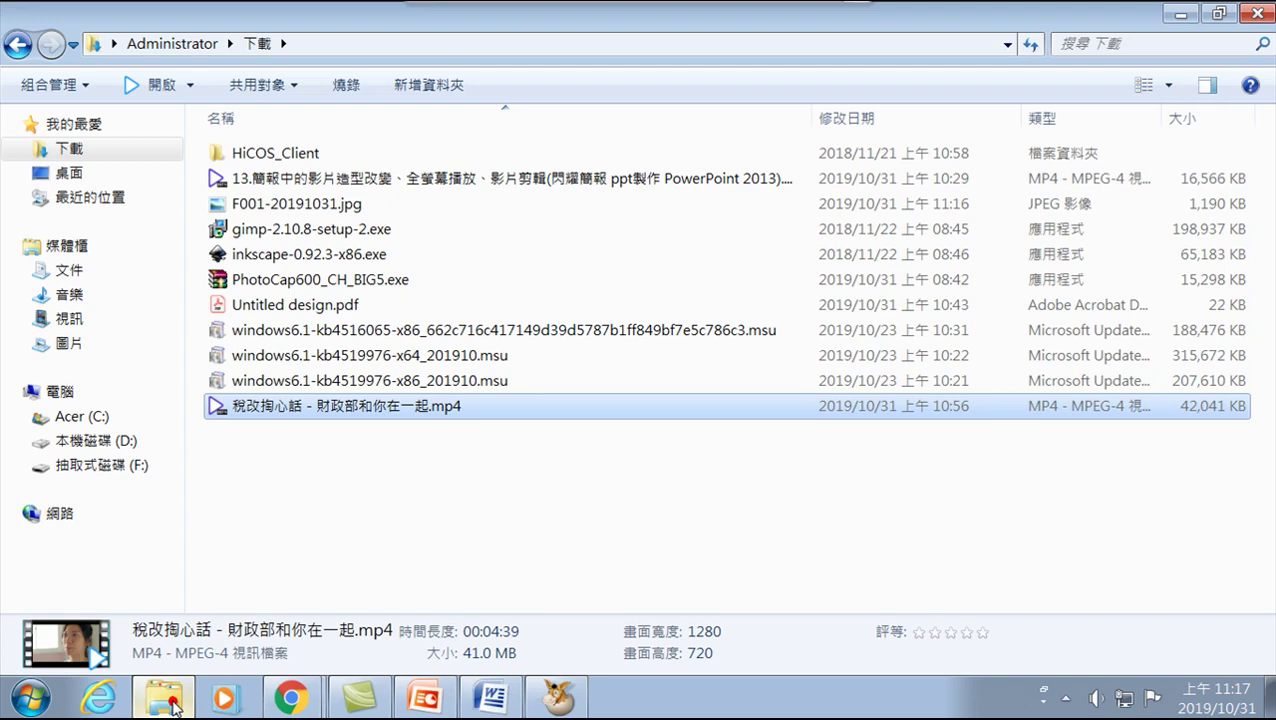
click(70, 148)
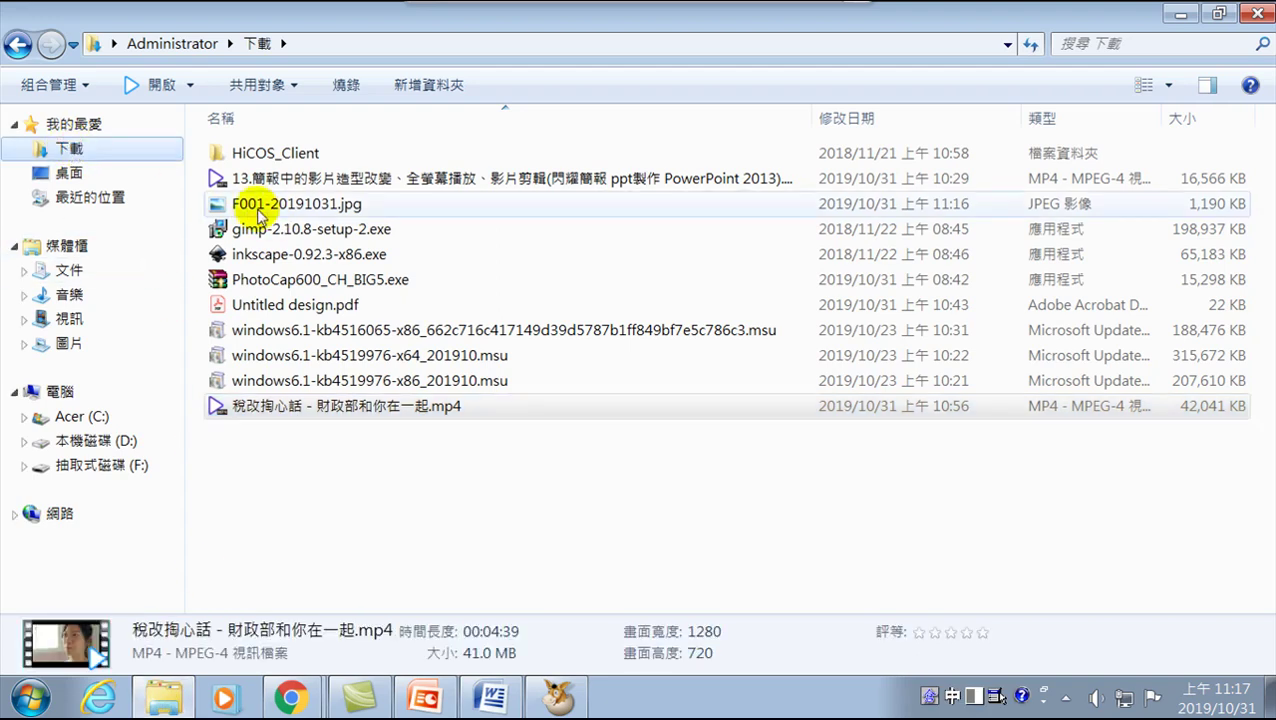
click(260, 212)
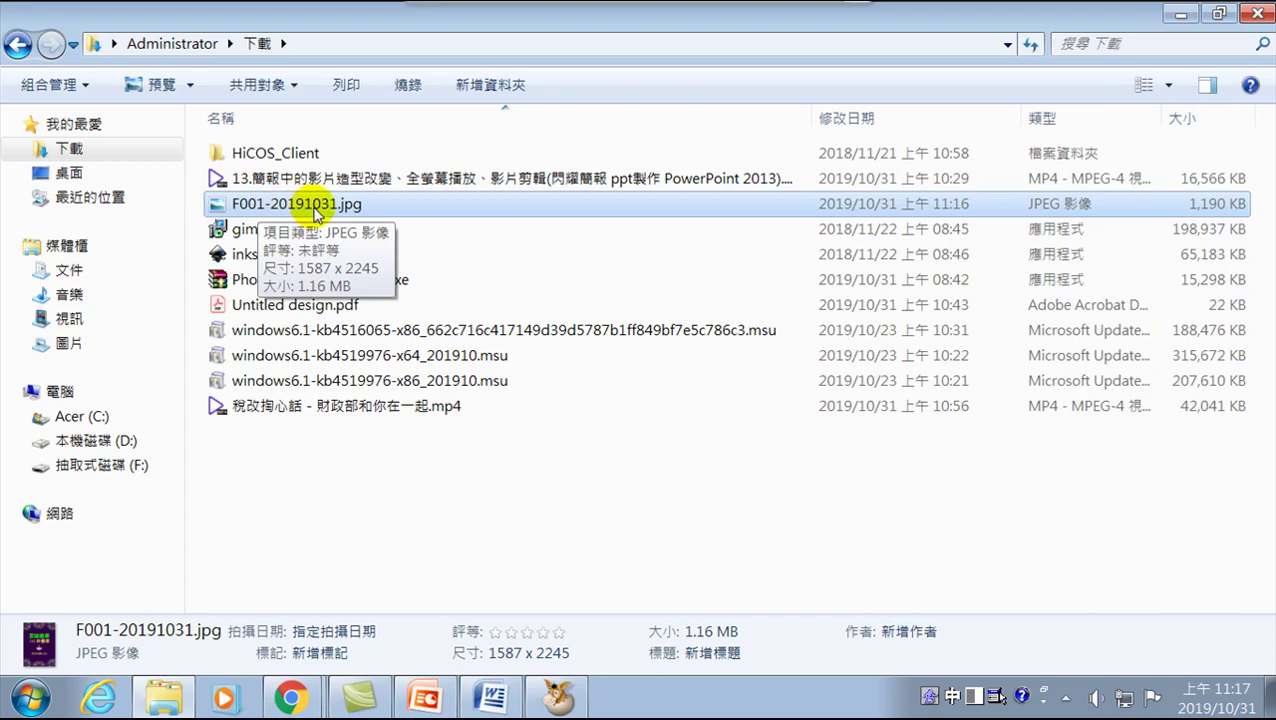
double_click(312, 205)
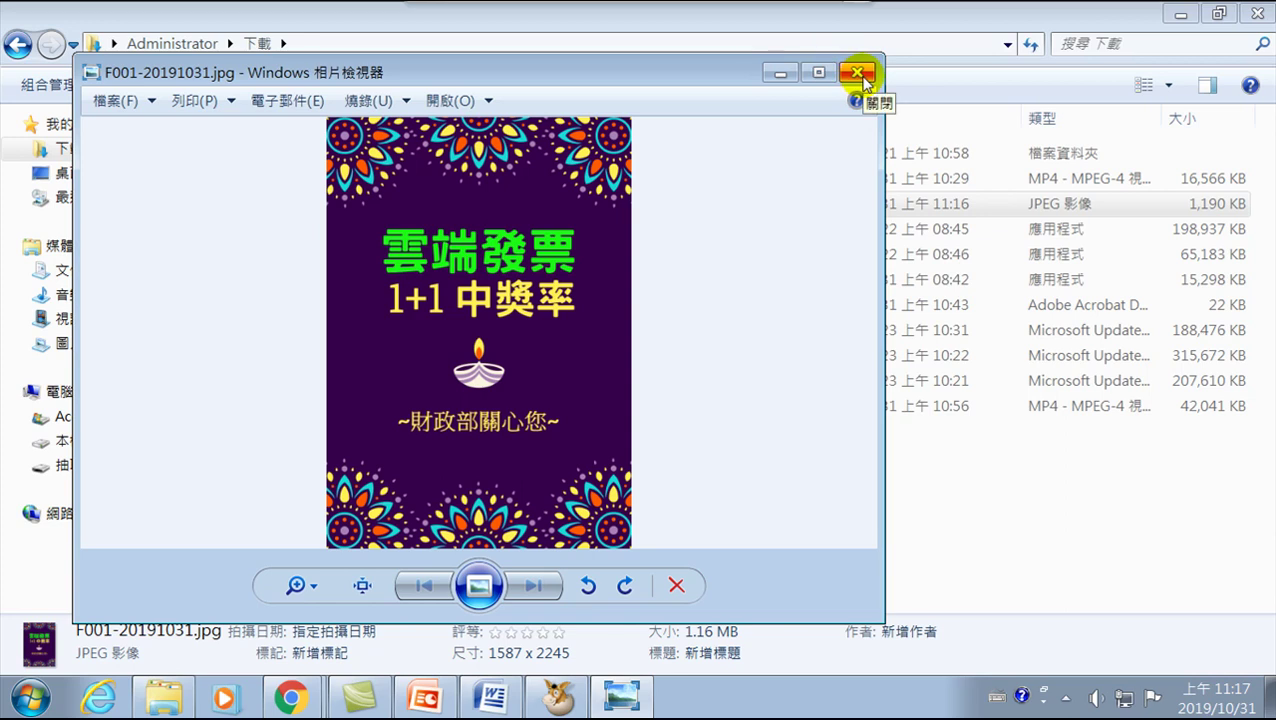
Minimize the photo viewer and bring up the list of open Chrome windows
click(778, 74)
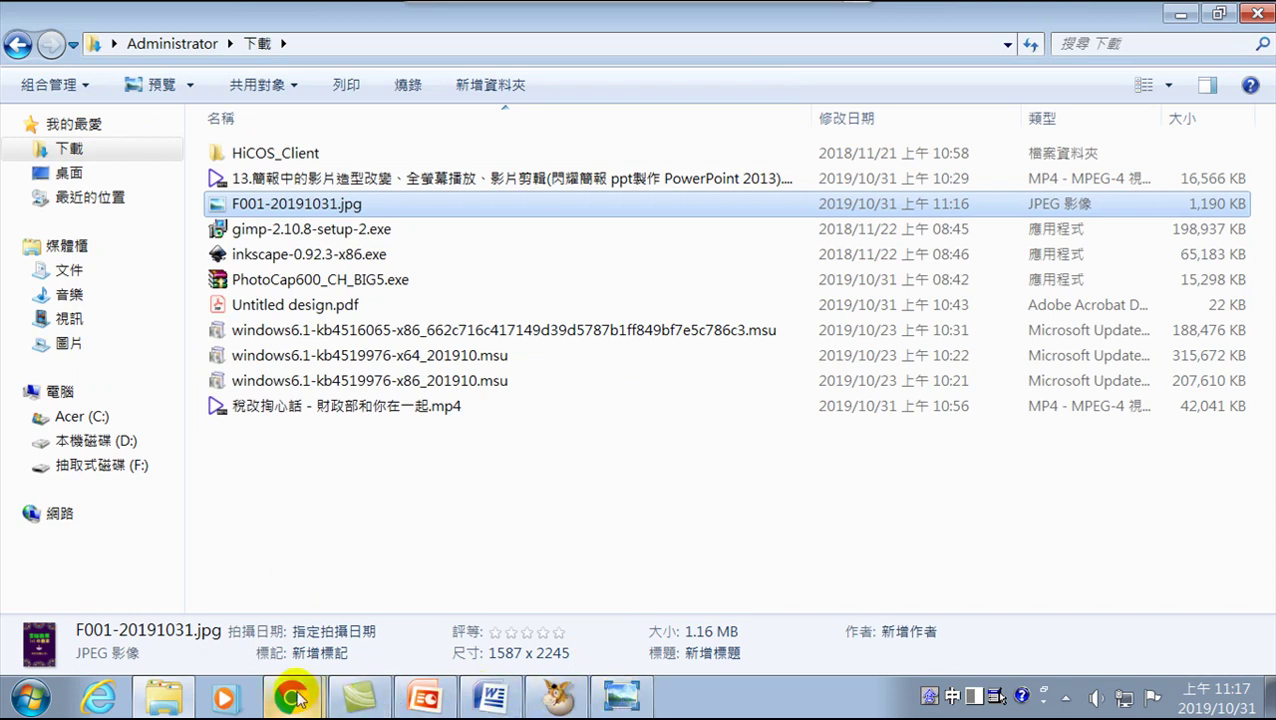
click(620, 697)
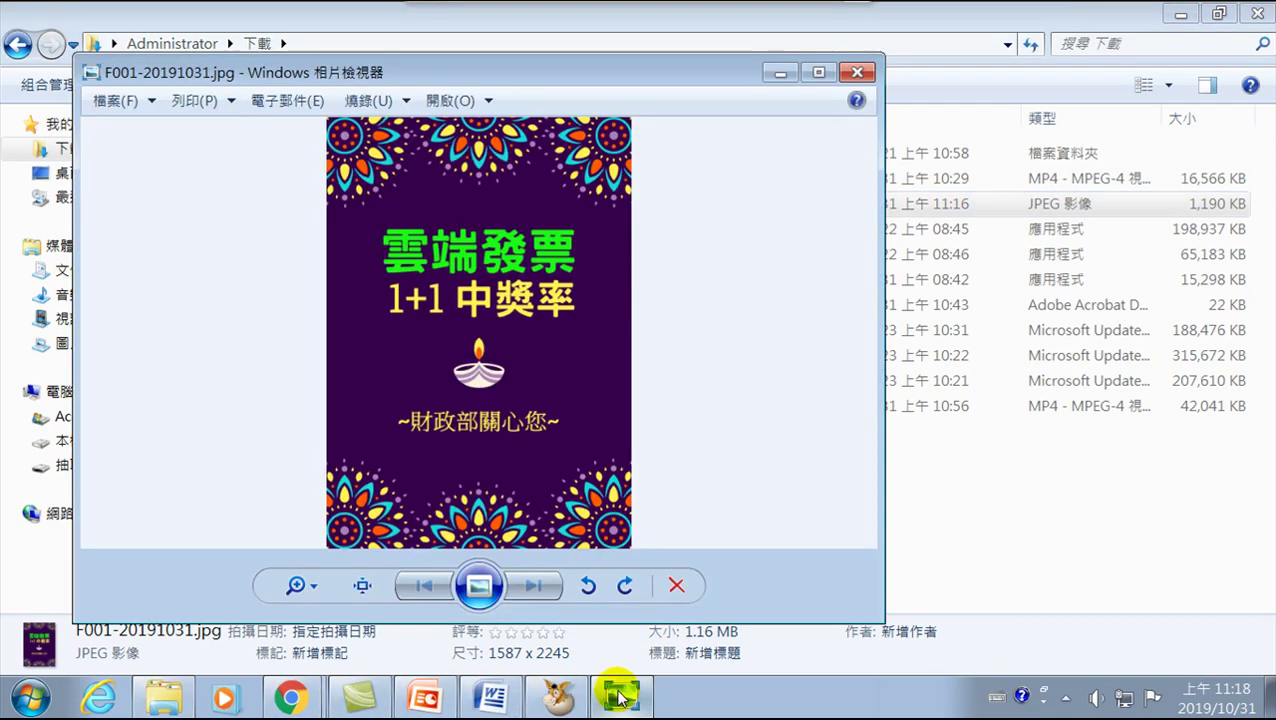
click(778, 73)
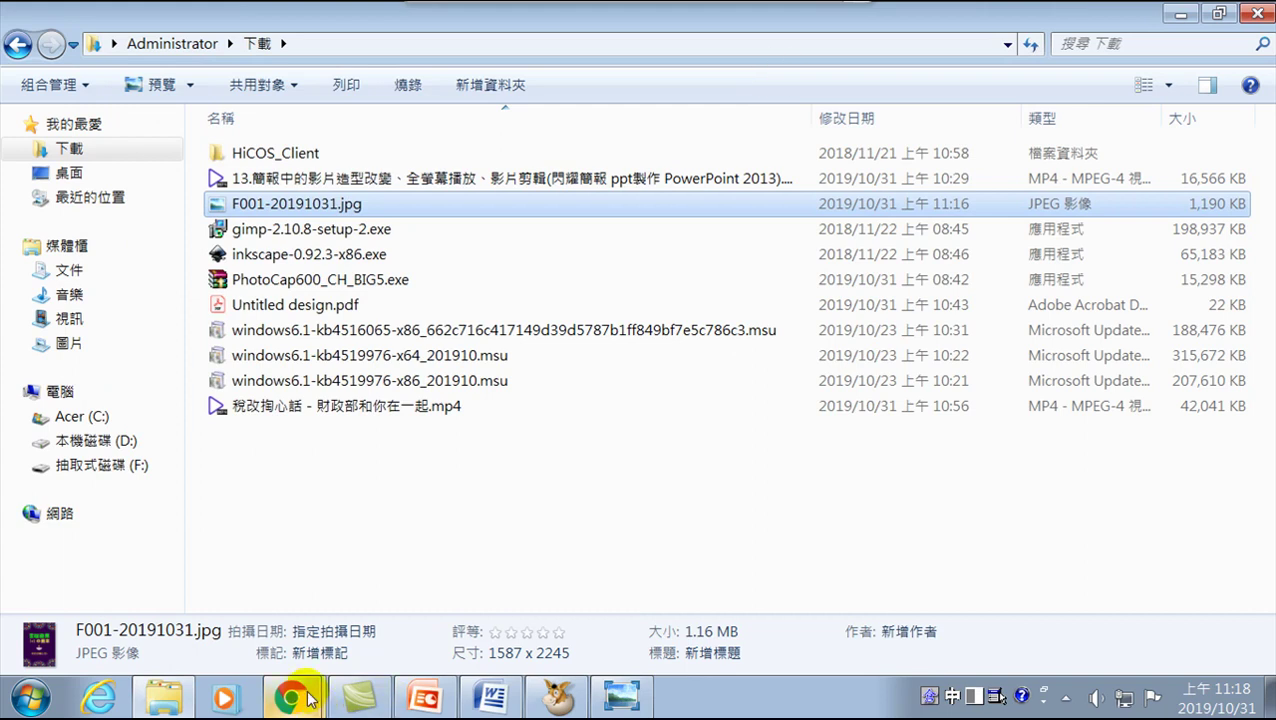
click(290, 698)
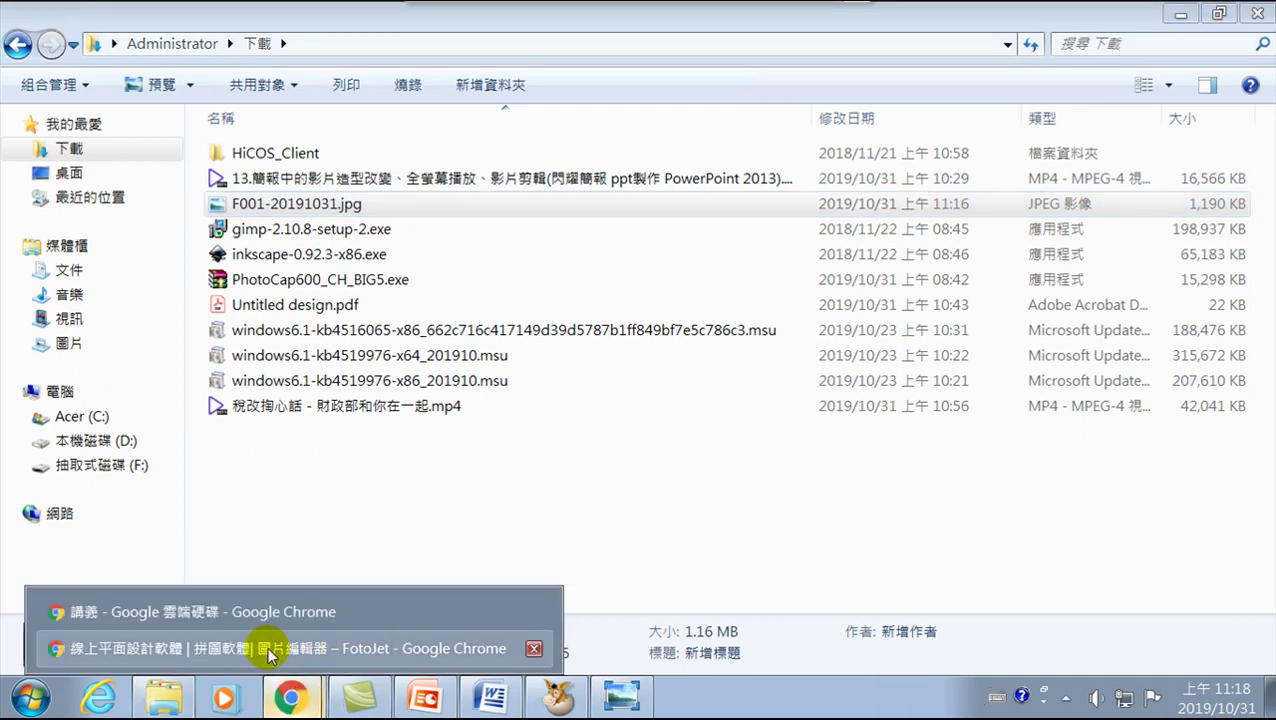
Close the 講義 and 範例 Drive tabs and the course-table window, then return to FotoJet
click(270, 612)
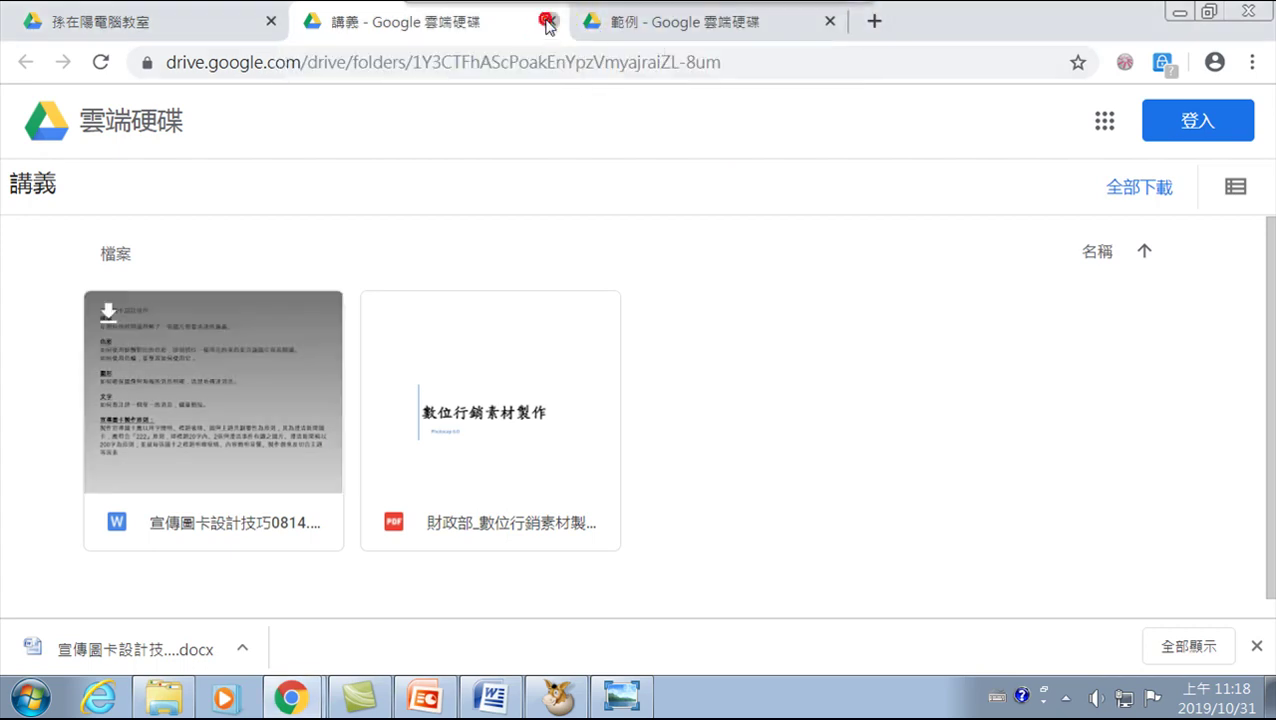
click(547, 21)
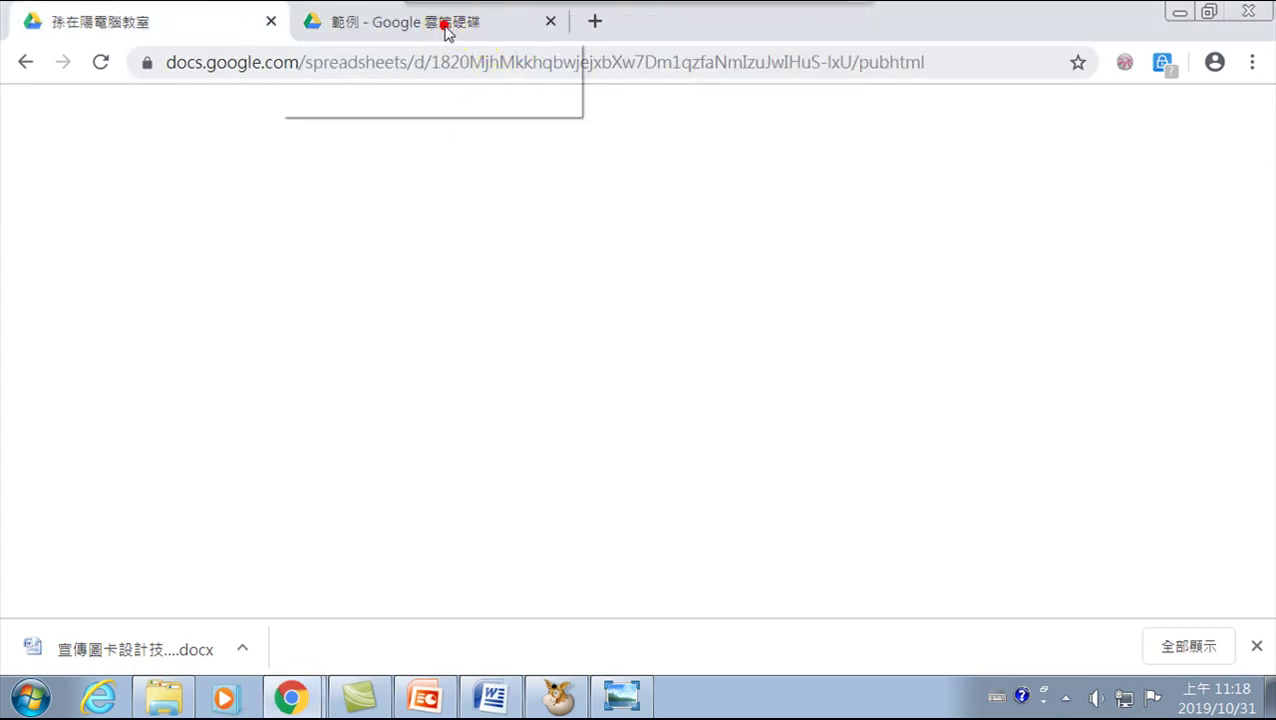
click(446, 30)
click(552, 21)
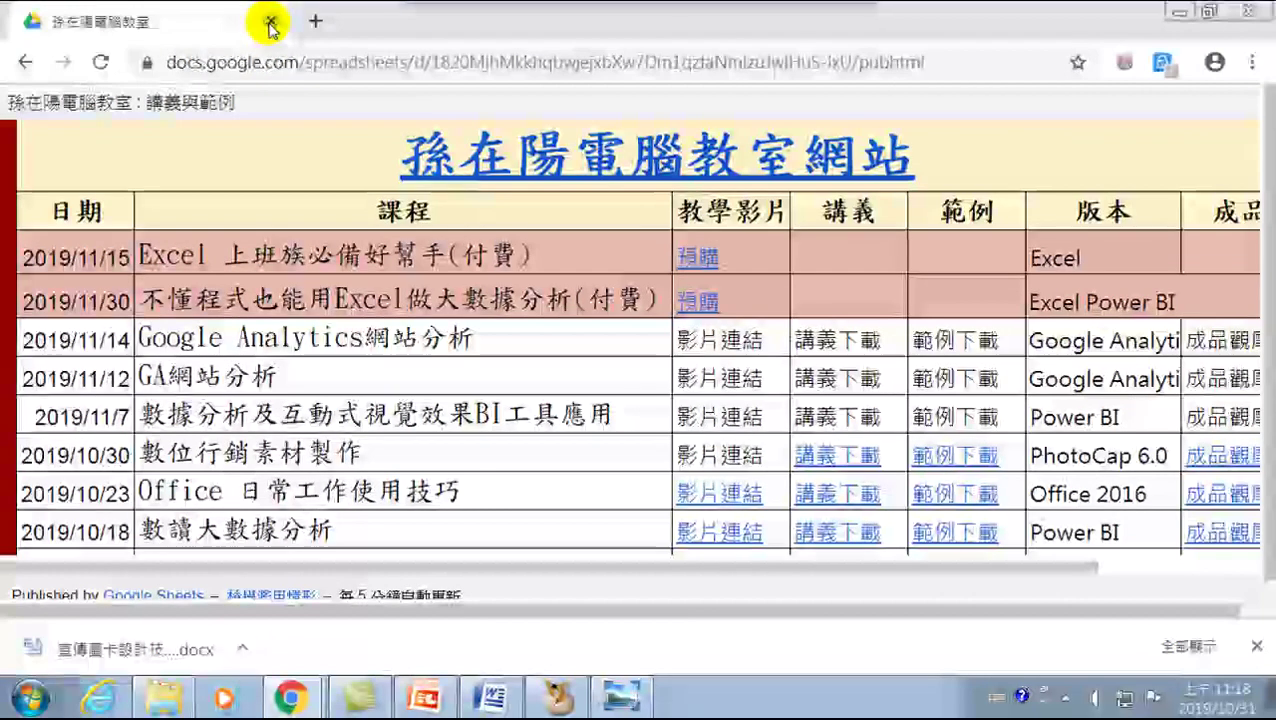
click(270, 21)
click(301, 706)
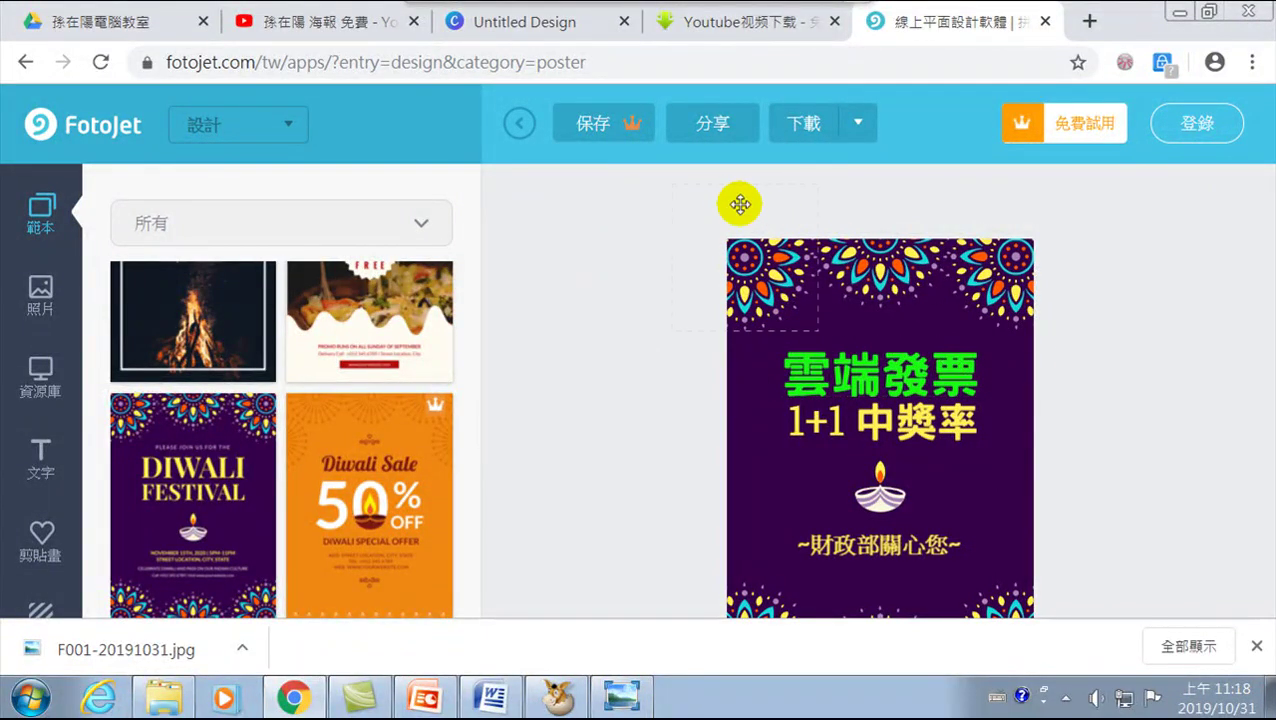
Save the poster with 保存, which triggers the 7-day FotoJet Plus trial sign-up form
click(610, 126)
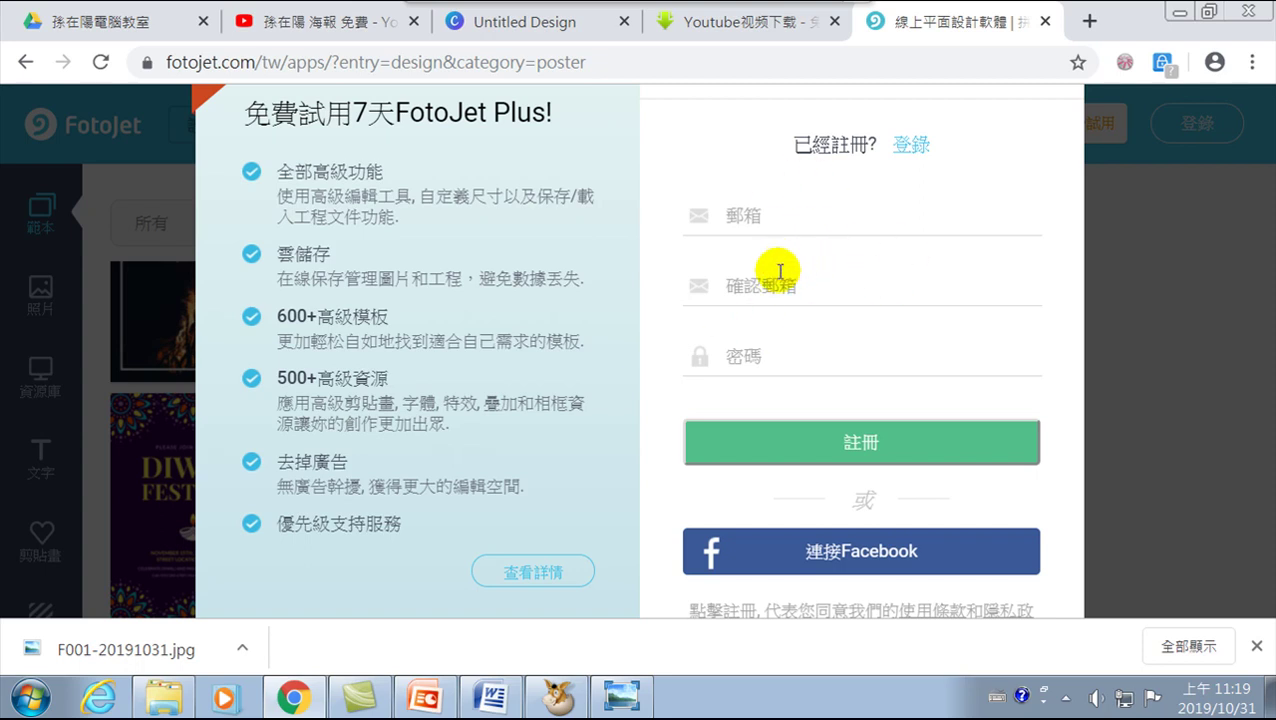
Close the FotoJet Plus sign-up offer and reopen the download options
click(143, 152)
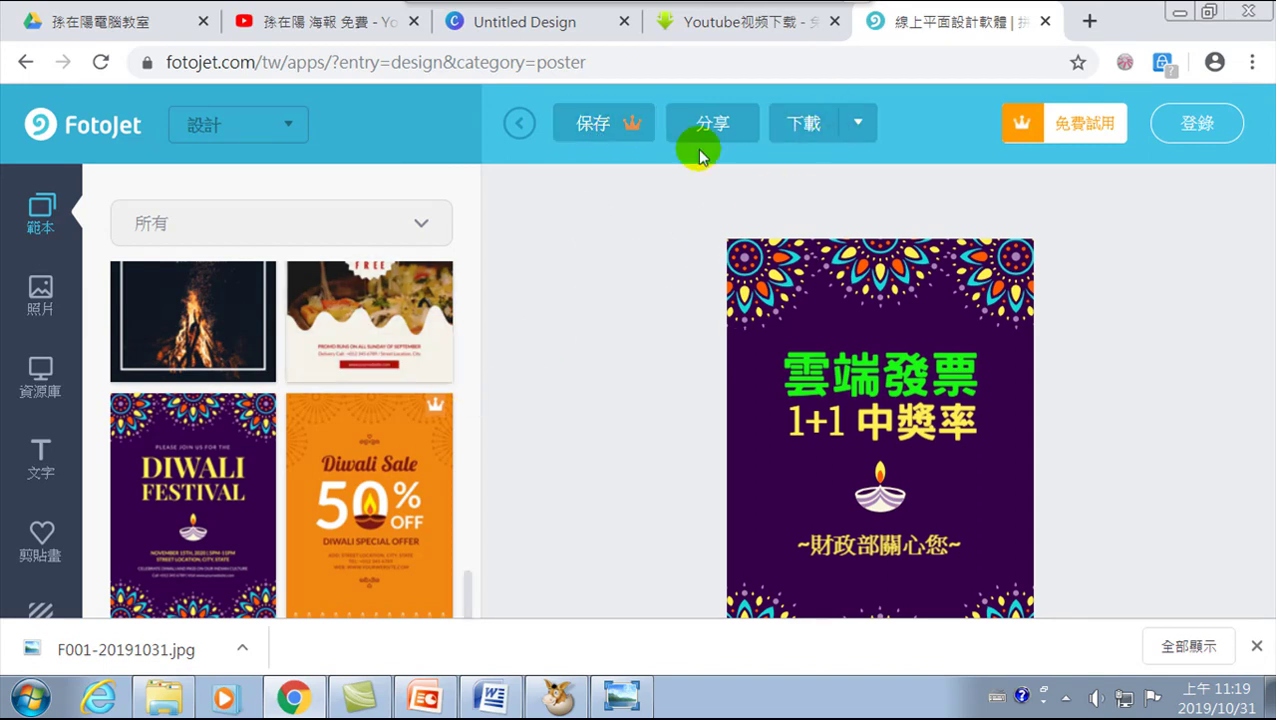
click(815, 130)
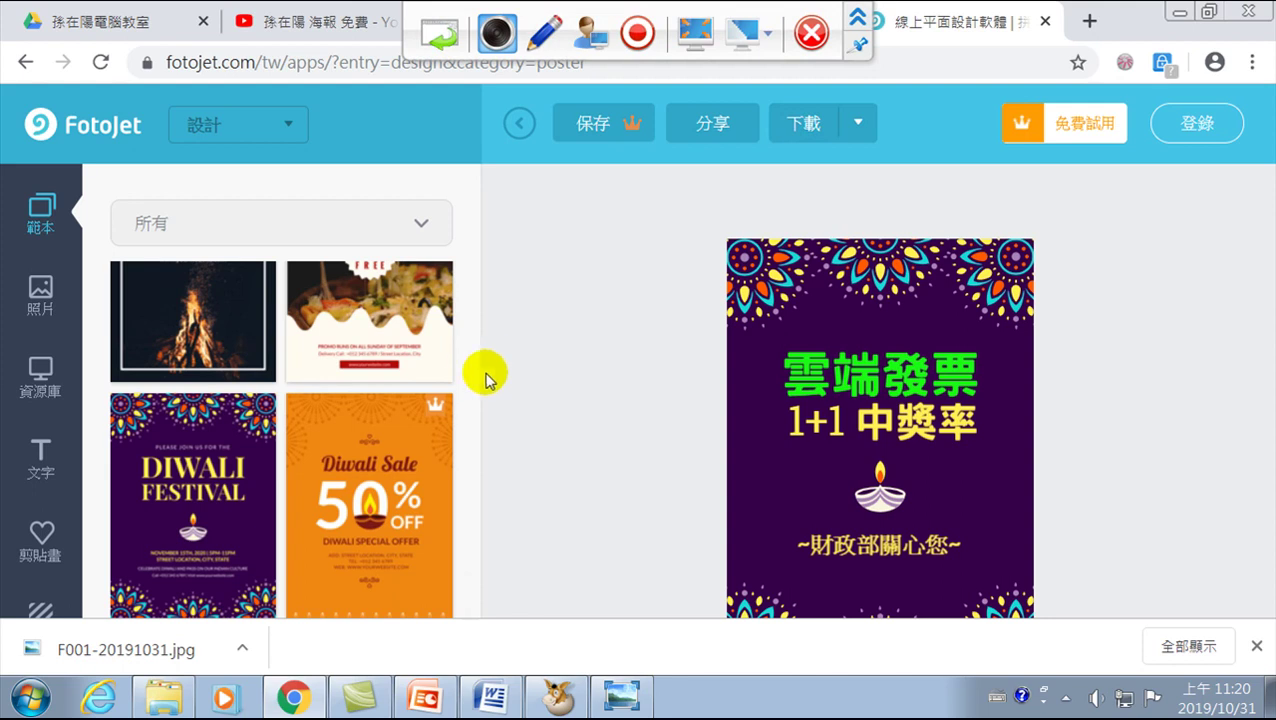
Scroll through the 範本 template panel until the World Wildlife Day panda template is visible
scroll(456, 365, up, 1)
scroll(400, 372, up, 4)
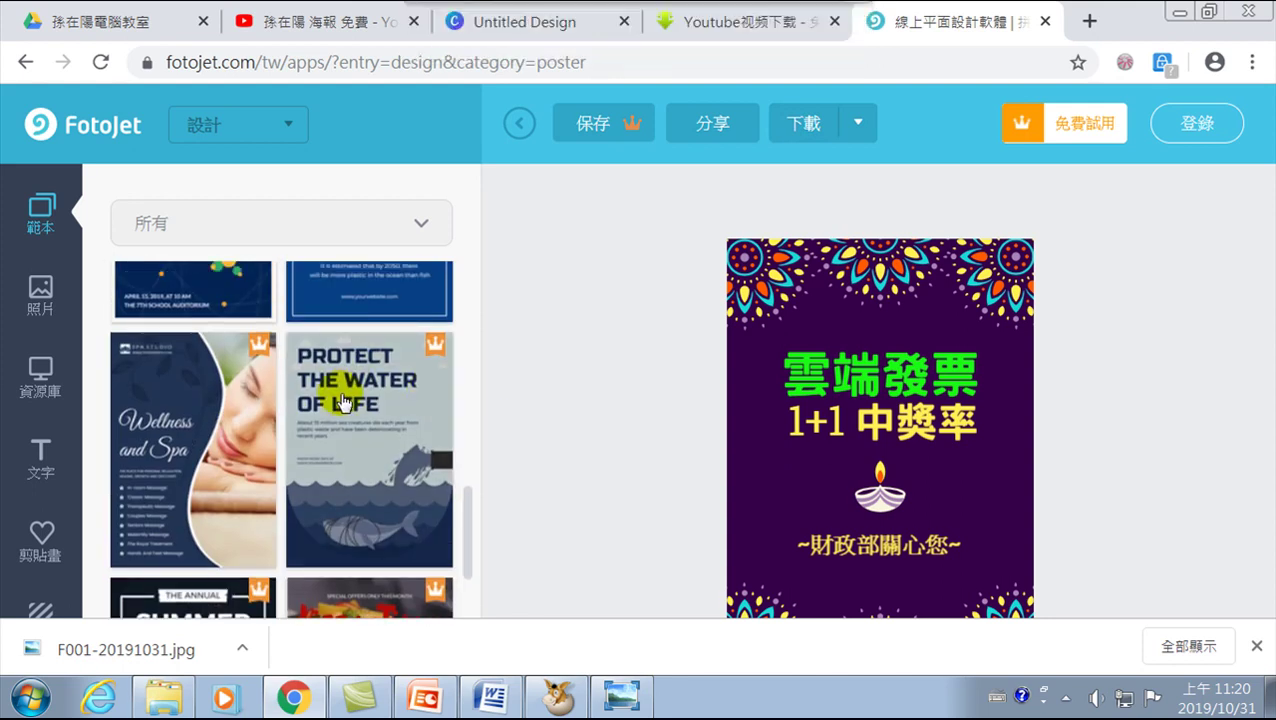
scroll(342, 402, down, 2)
scroll(345, 421, down, 3)
scroll(340, 421, up, 5)
scroll(333, 428, down, 3)
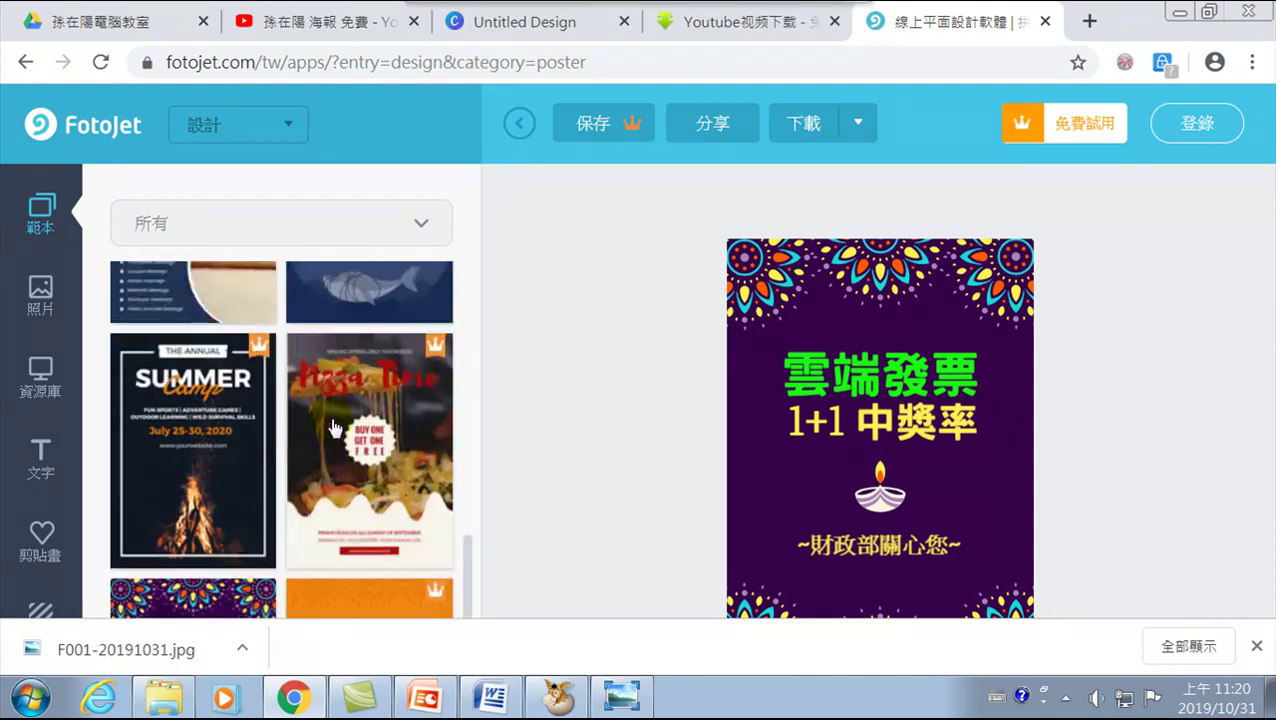
scroll(333, 428, down, 1)
scroll(330, 425, up, 3)
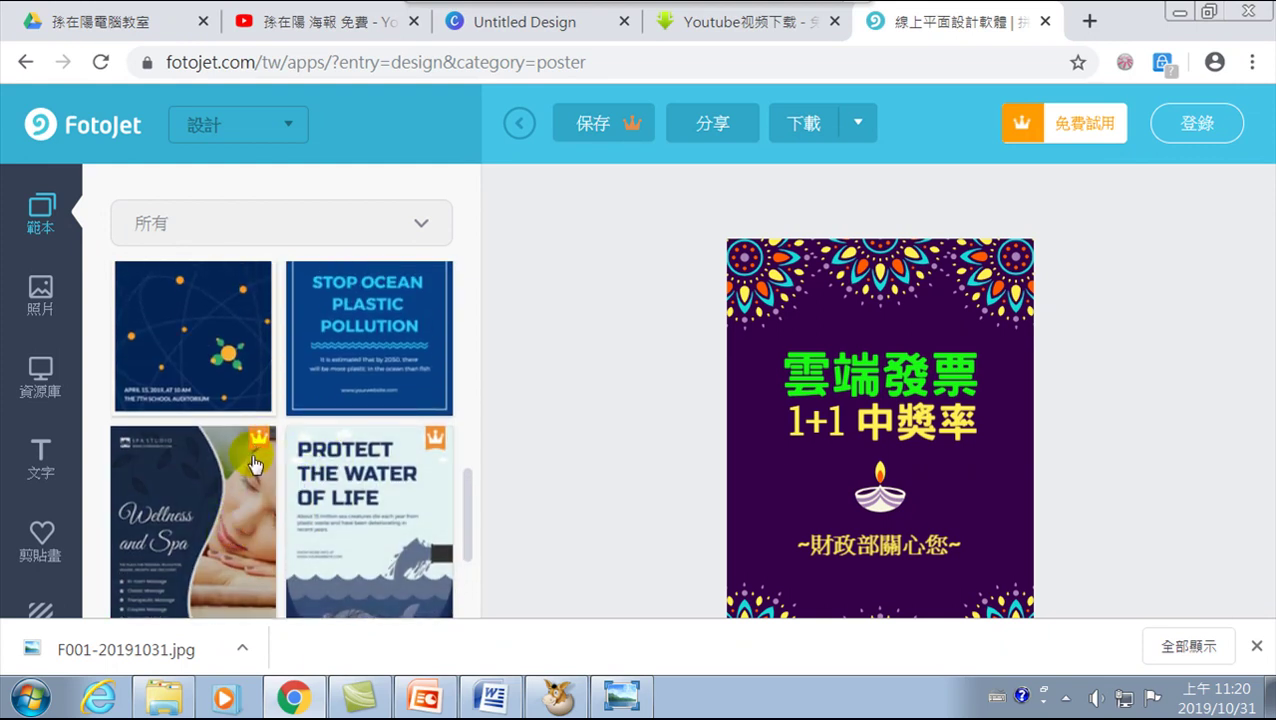
scroll(245, 450, down, 4)
scroll(244, 492, down, 2)
scroll(244, 470, down, 2)
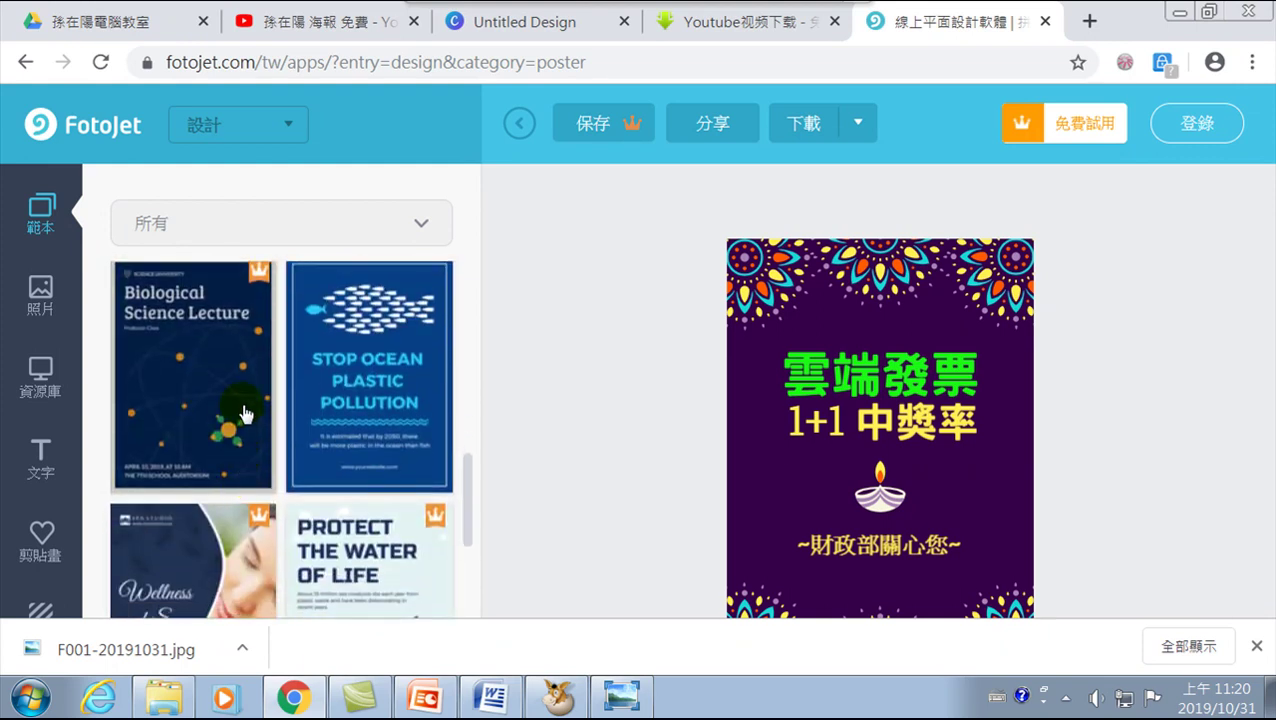
scroll(262, 400, up, 1)
scroll(270, 366, up, 3)
drag(467, 398, 473, 435)
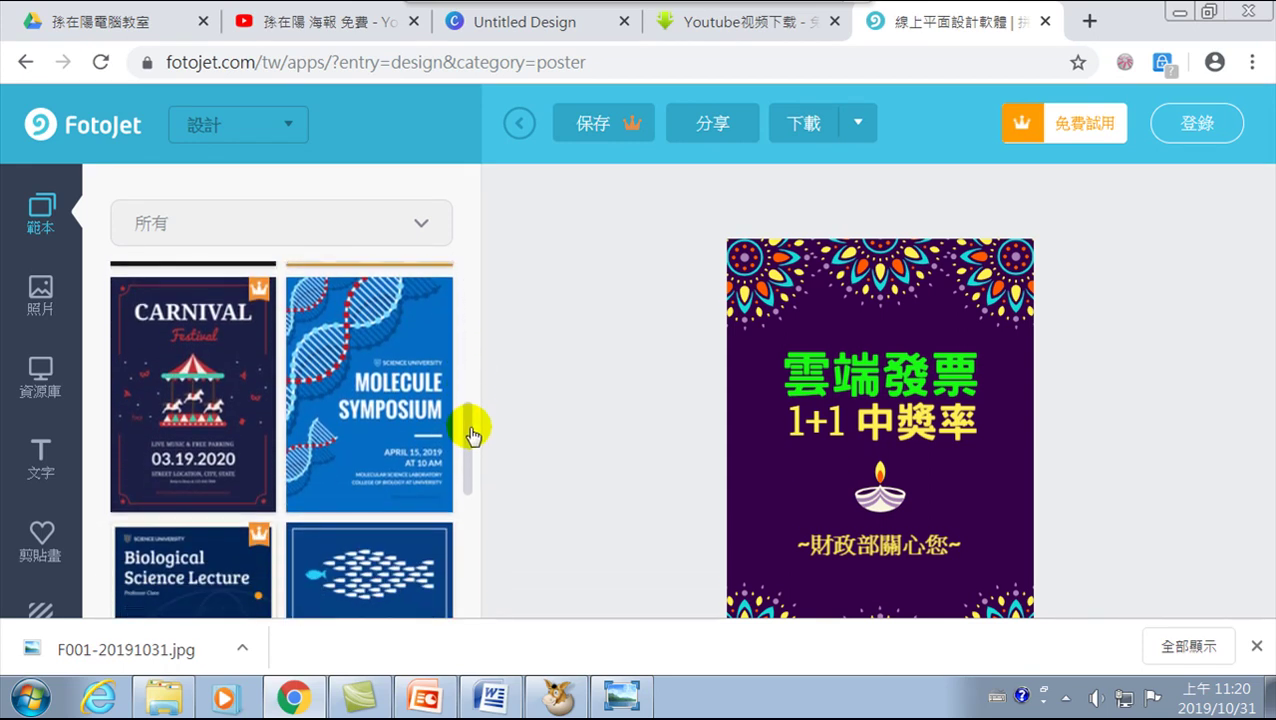
scroll(470, 422, up, 1)
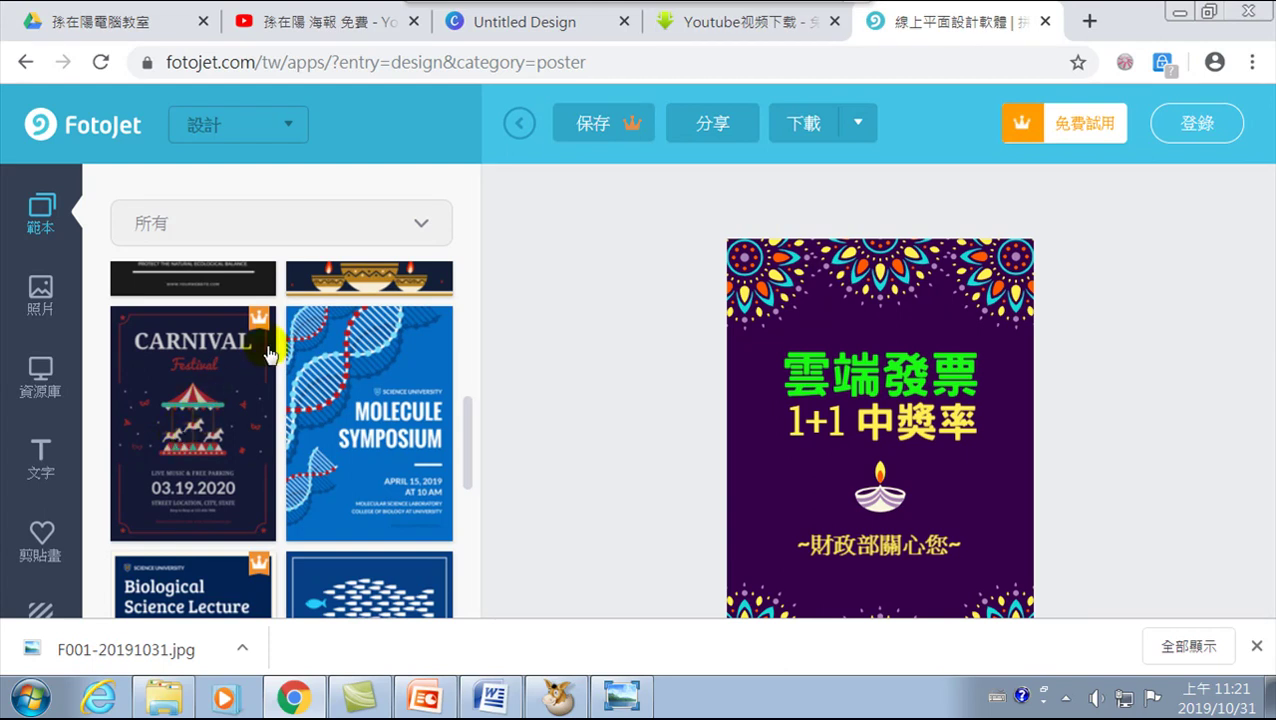
drag(464, 447, 472, 368)
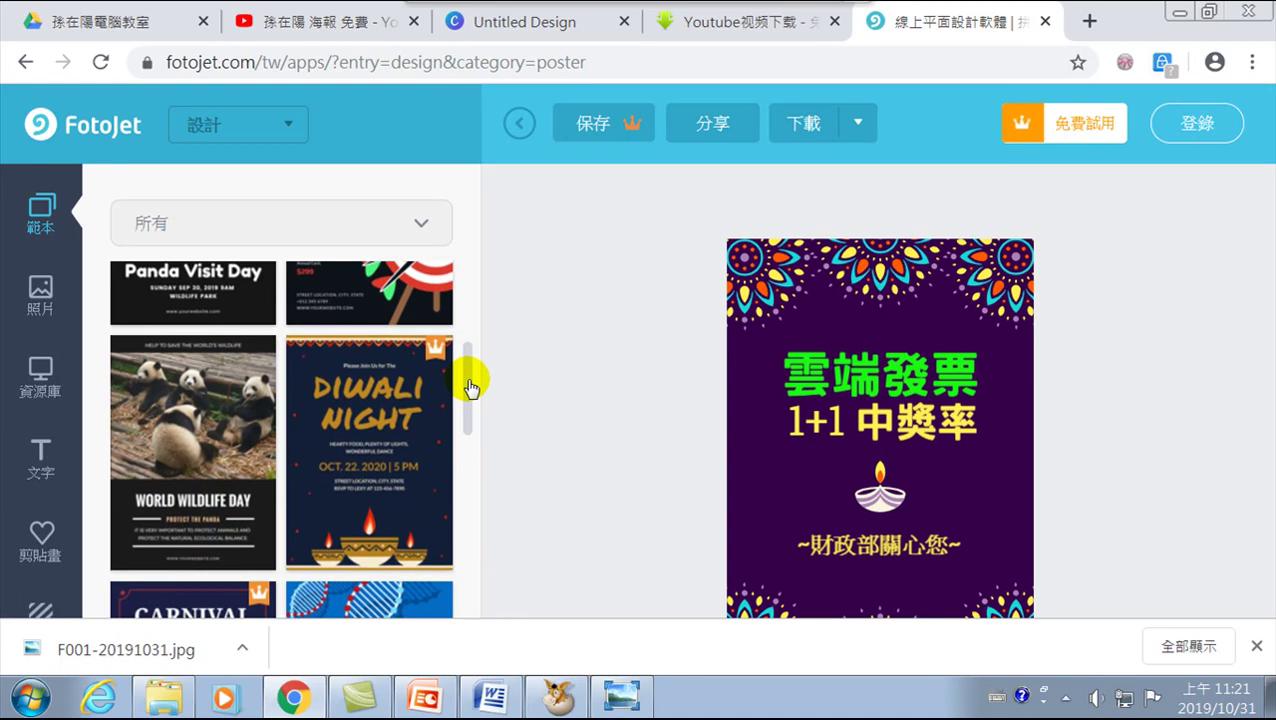
Load the World Wildlife Day template and select its panda photo, toggling crop mode off
click(197, 418)
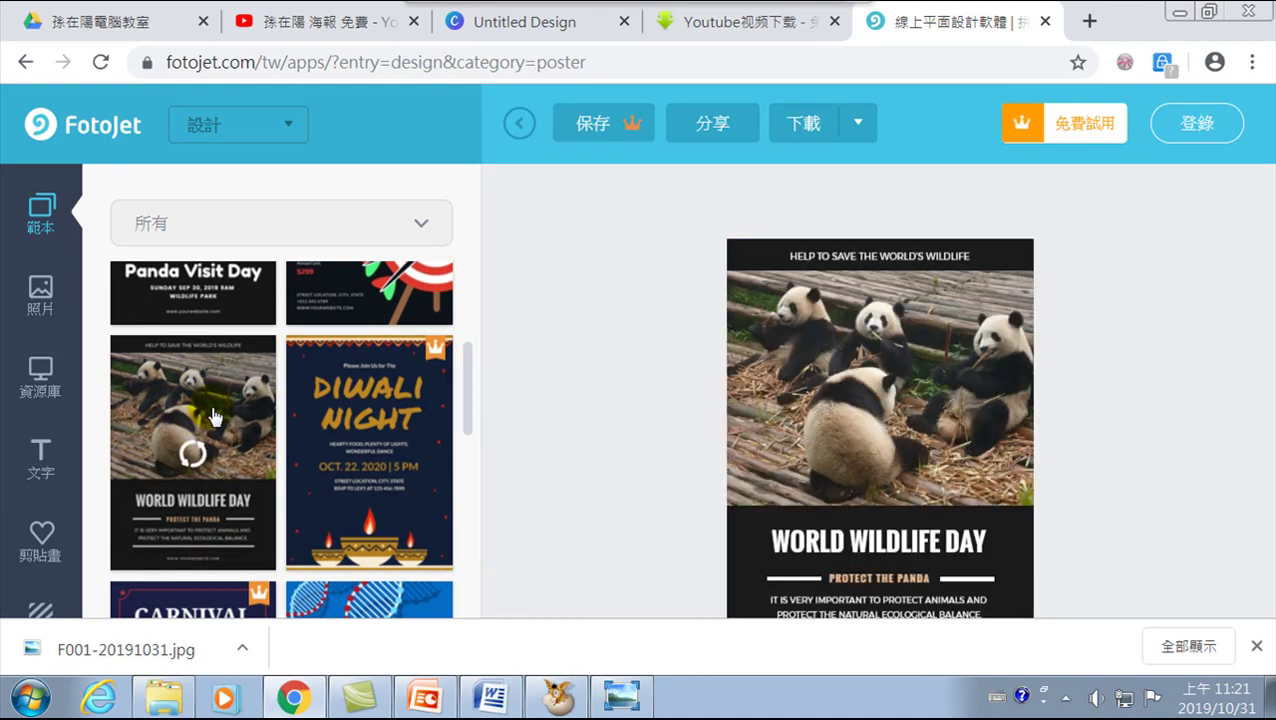
click(876, 328)
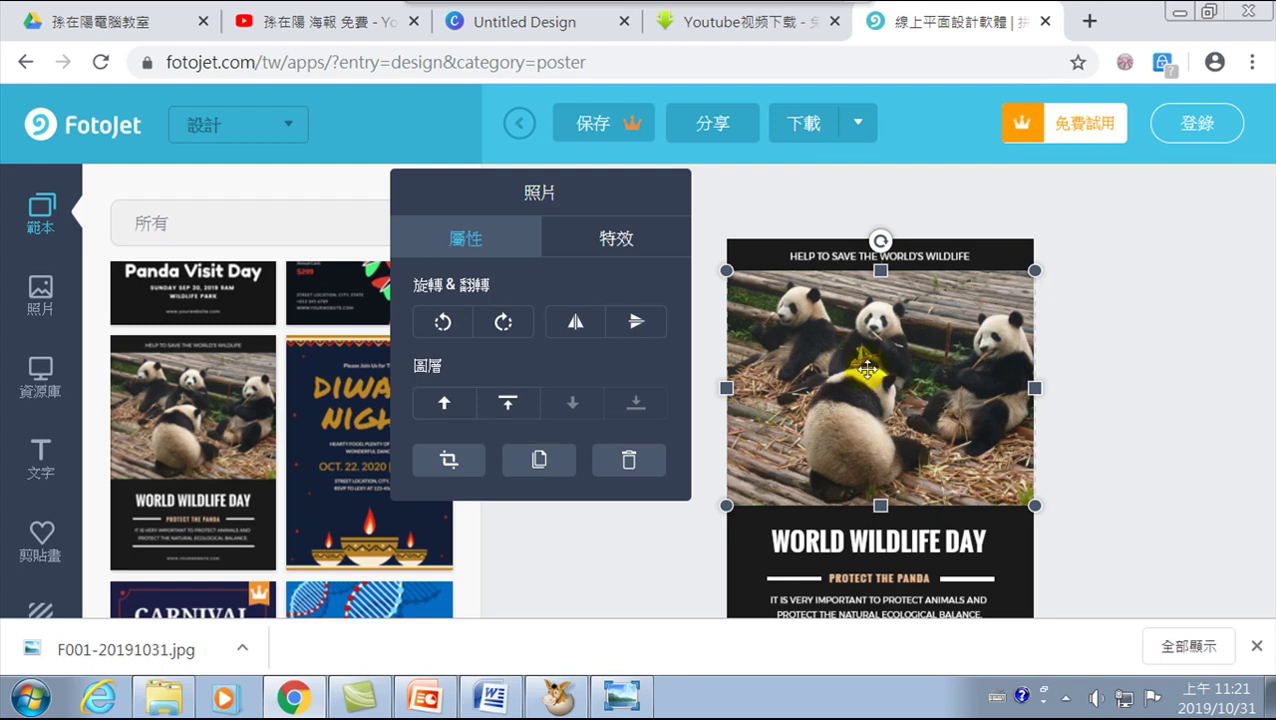
double_click(878, 355)
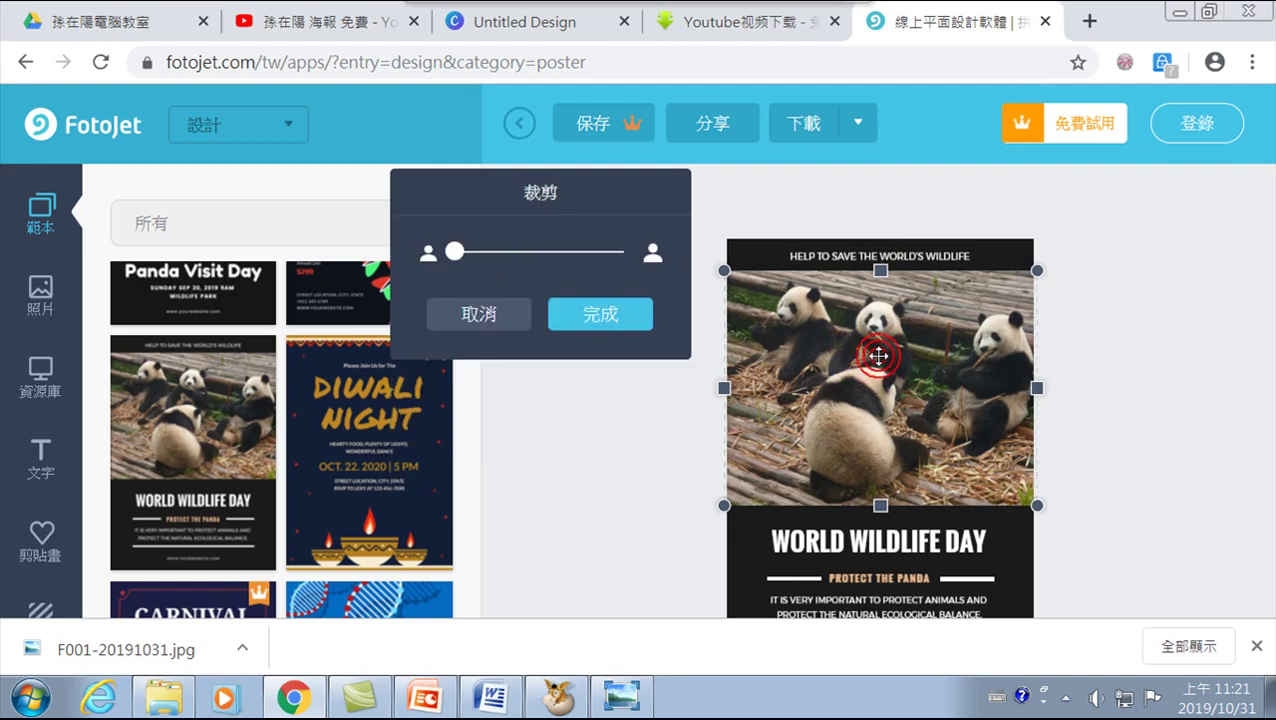
click(878, 355)
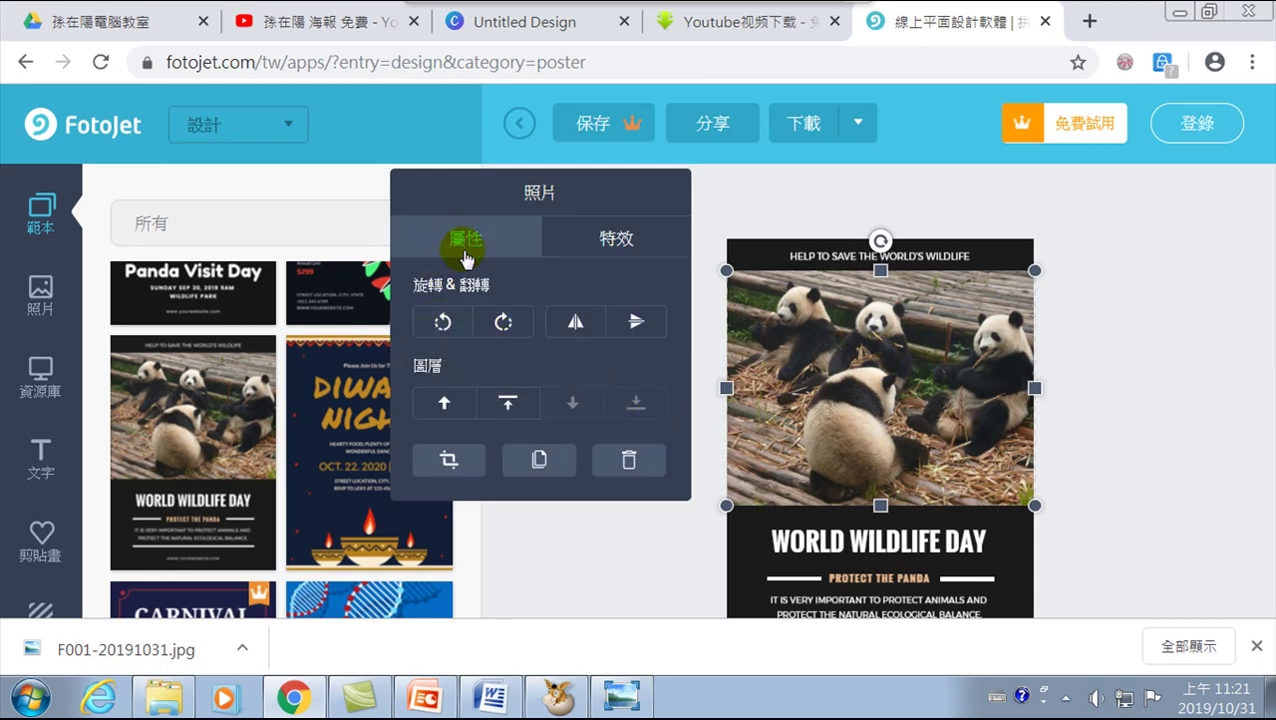
Duplicate the panda photo from the rotate and layer options and align the copy over the original
click(620, 240)
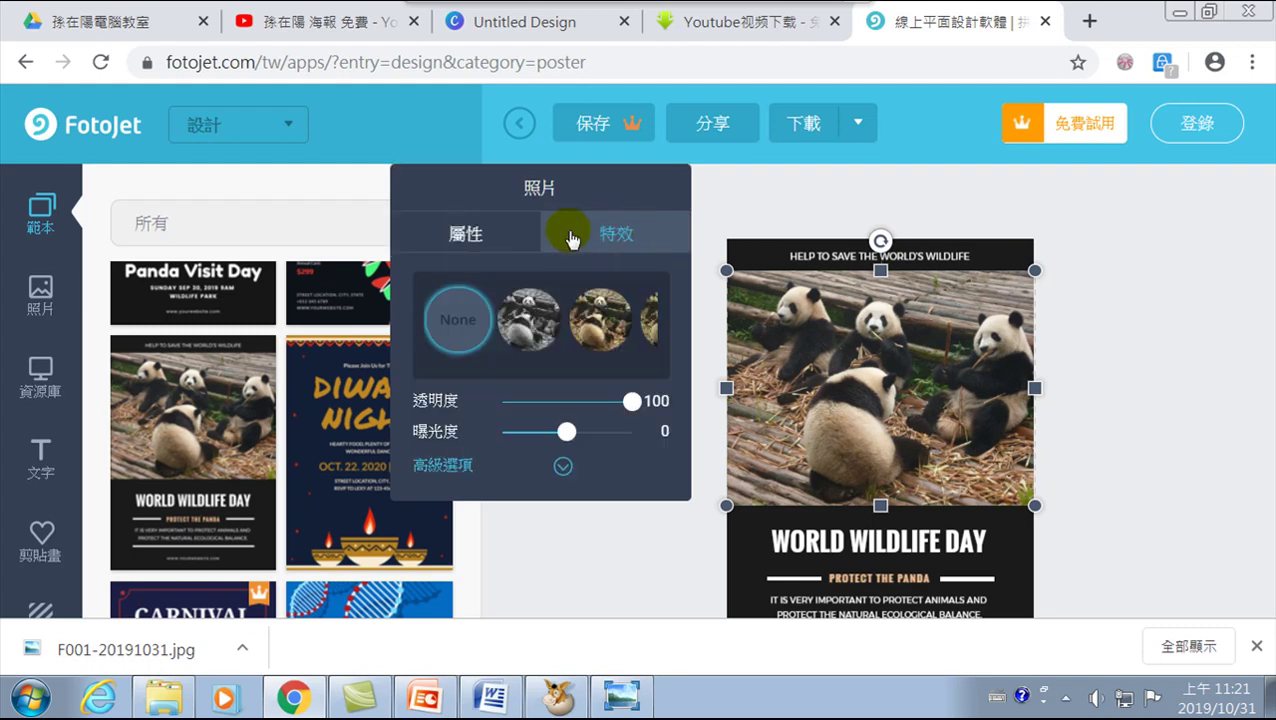
click(484, 236)
click(620, 232)
click(488, 234)
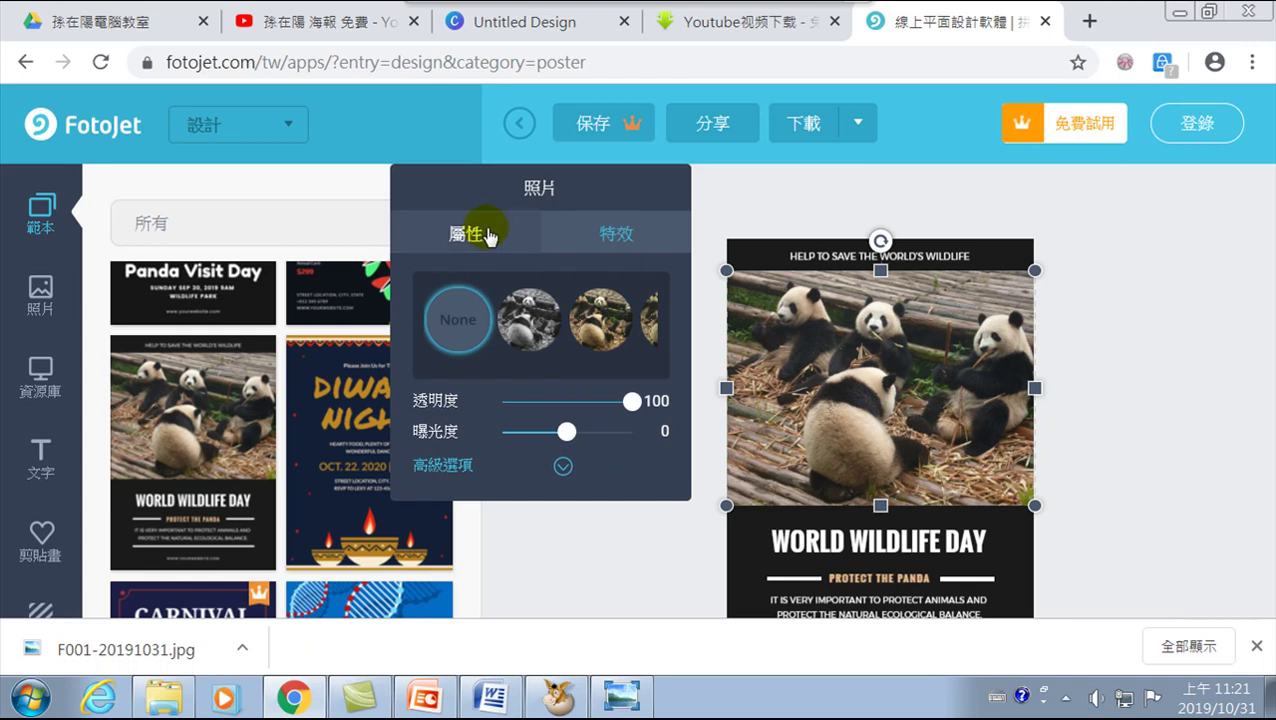
click(488, 234)
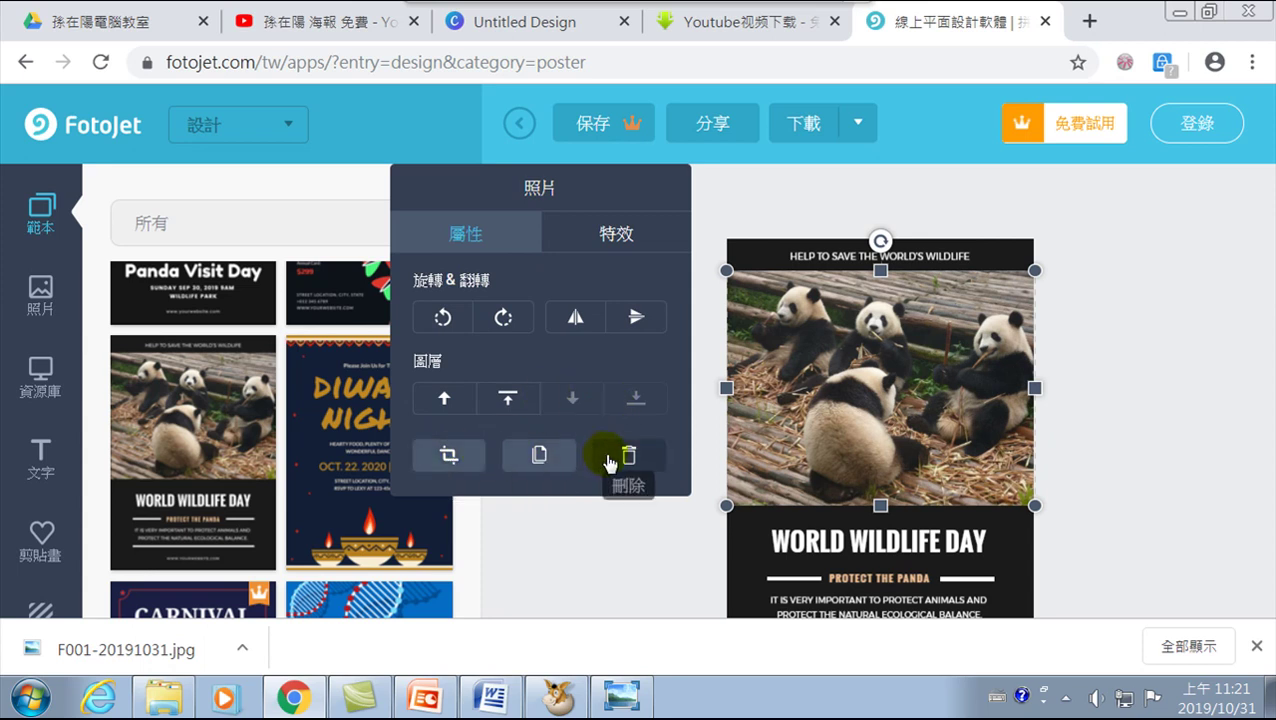
click(539, 458)
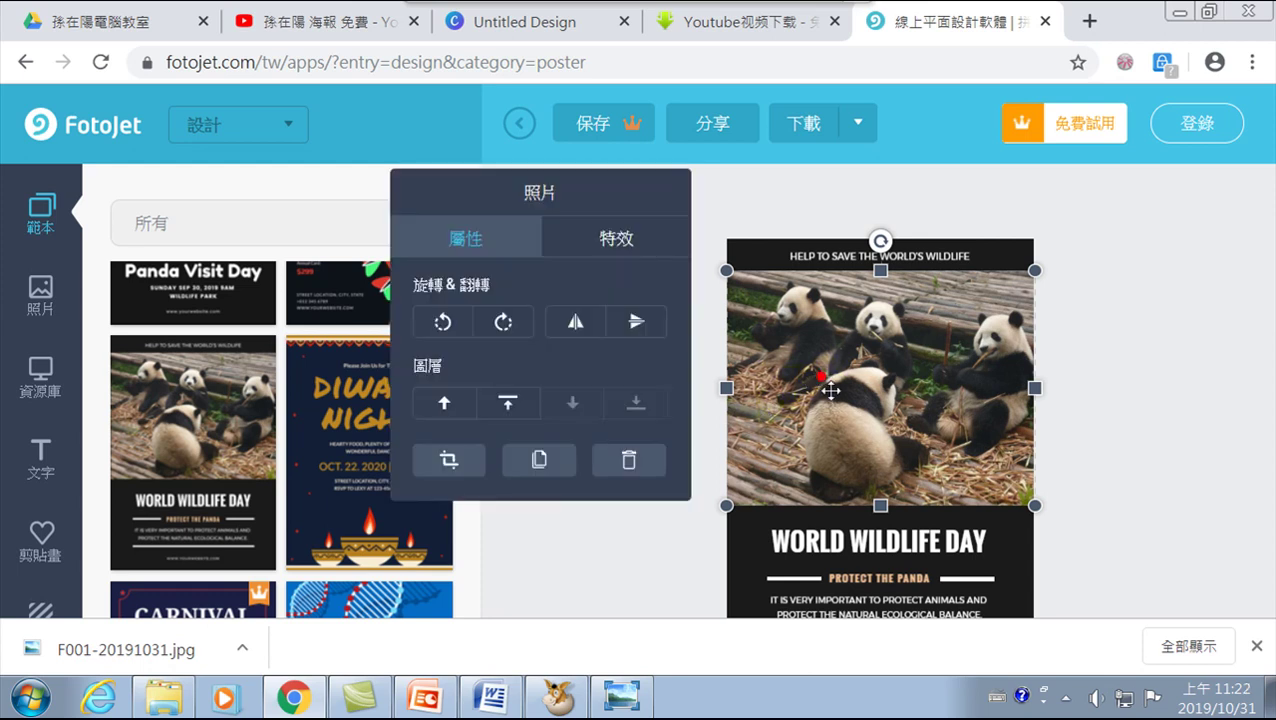
mouse_move(840, 390)
mouse_down()
mouse_move(1022, 398)
mouse_move(832, 386)
mouse_up()
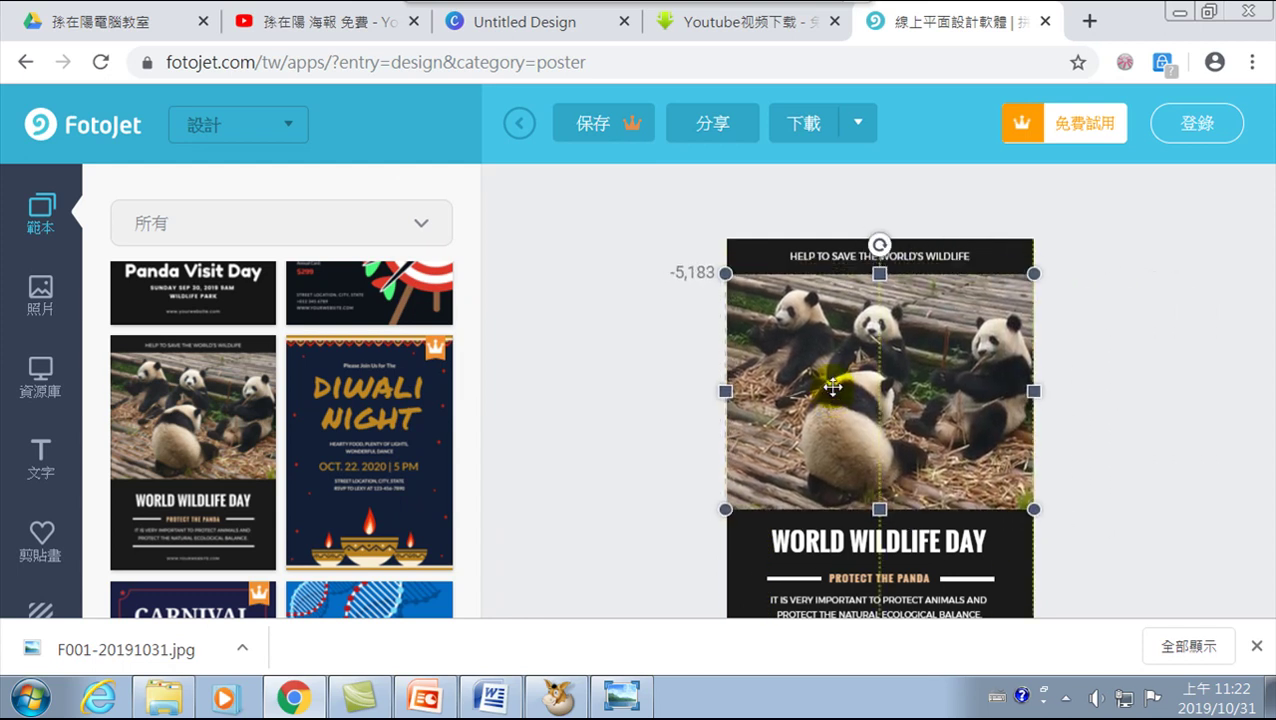
drag(832, 386, 833, 386)
Open the stock photo library while the panda photo is selected
right_click(810, 366)
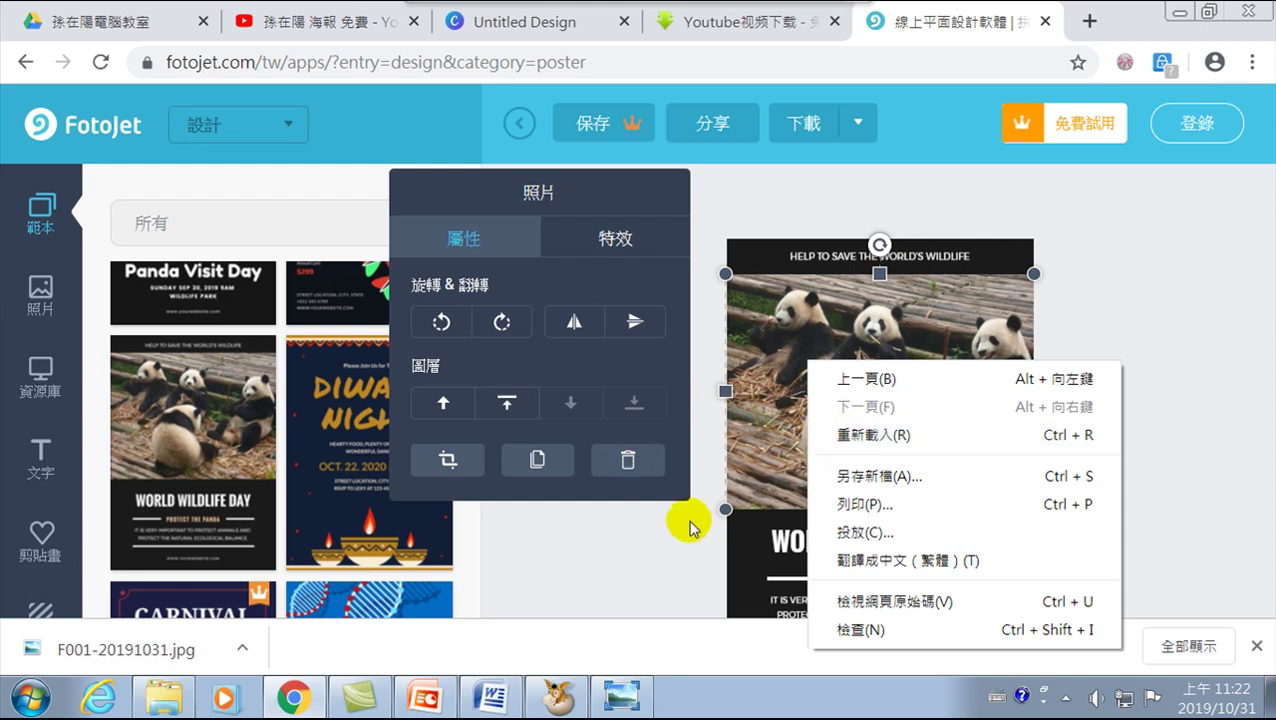
click(651, 538)
click(770, 376)
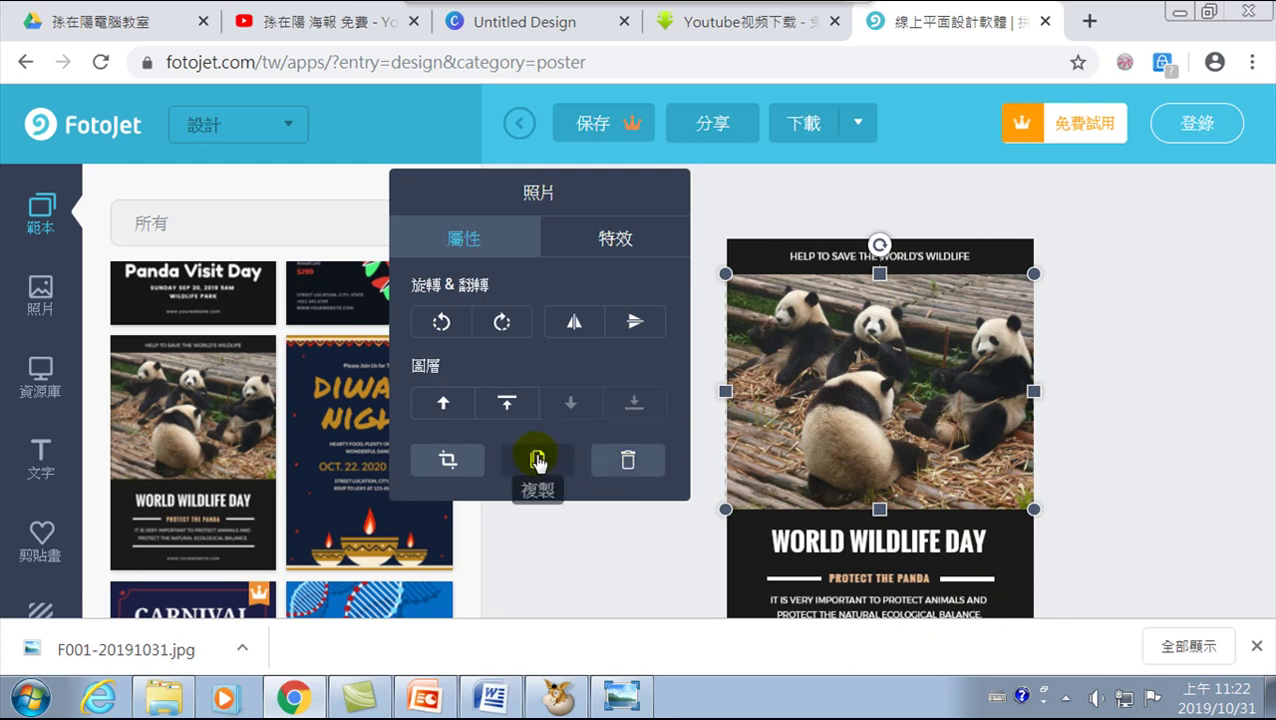
click(38, 293)
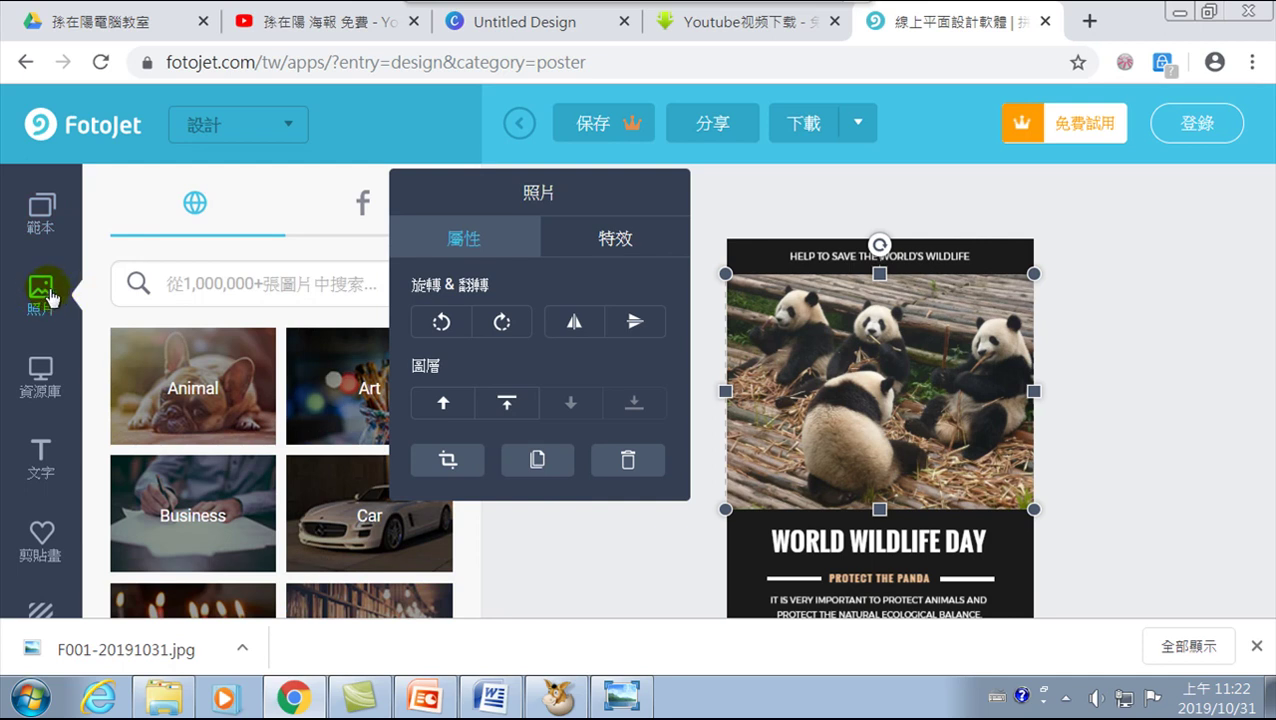
Try zooming the panda photo in crop mode, then cancel to restore it
click(607, 566)
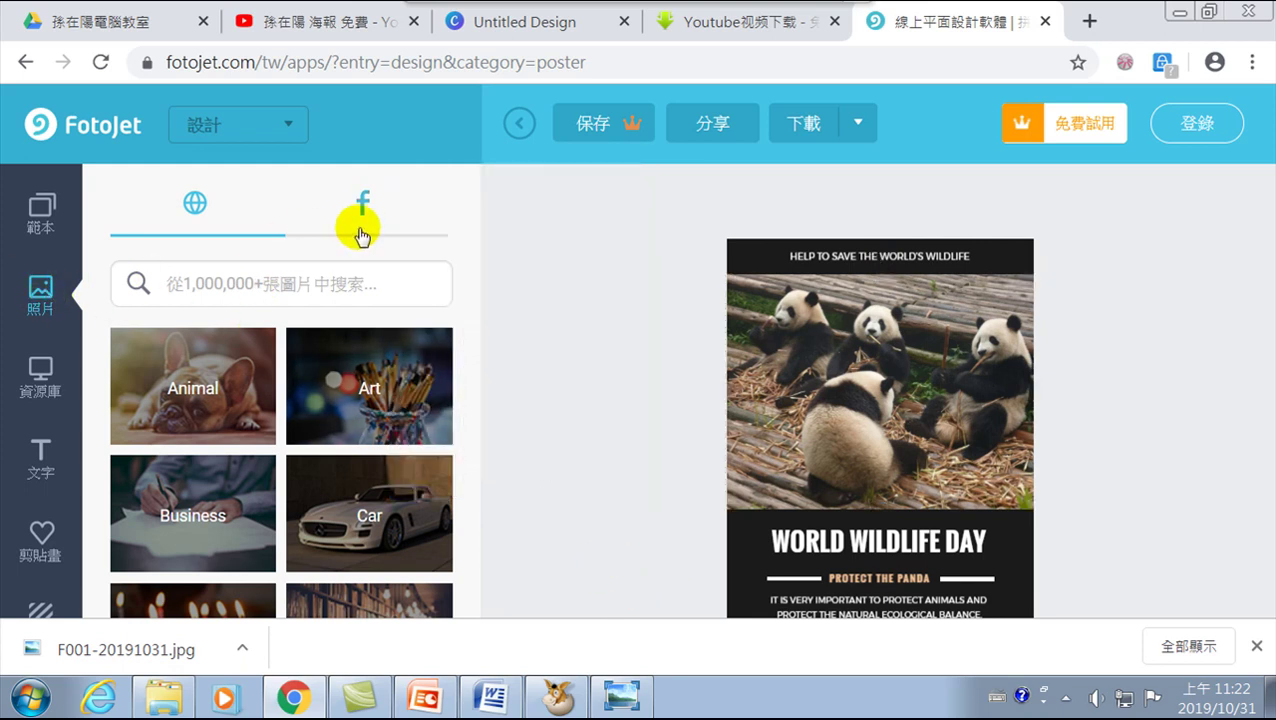
click(785, 373)
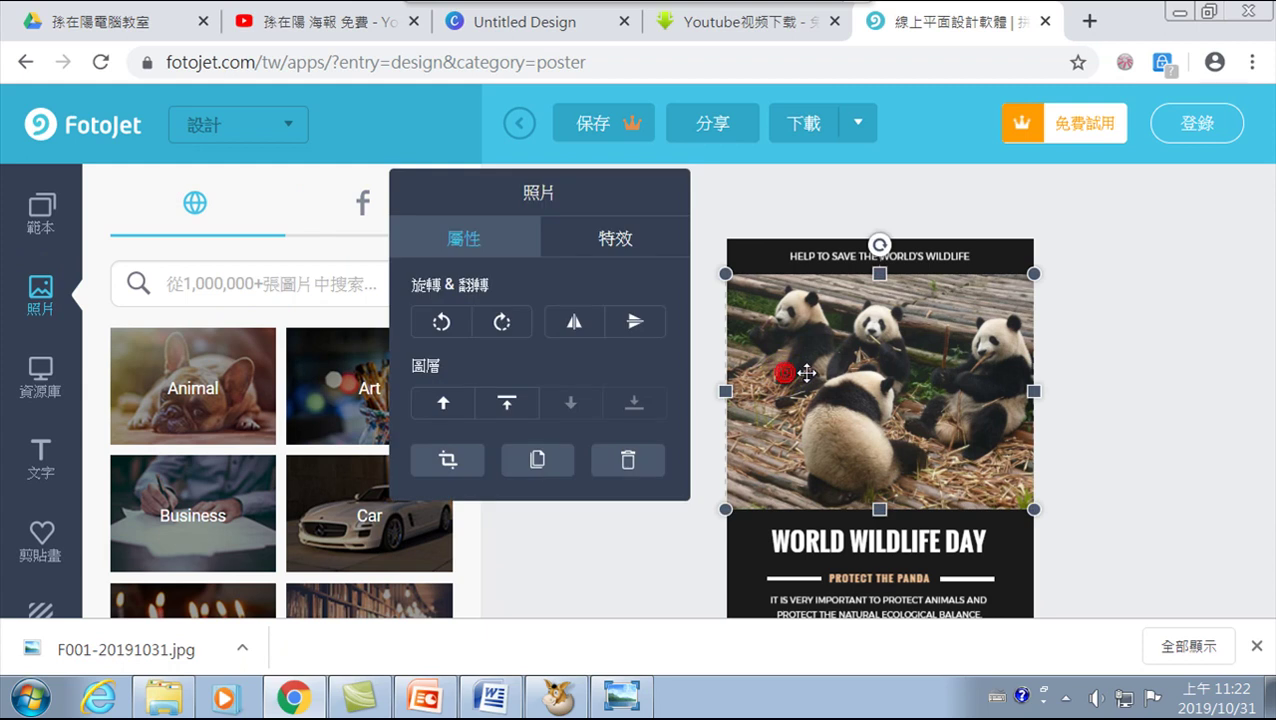
right_click(809, 374)
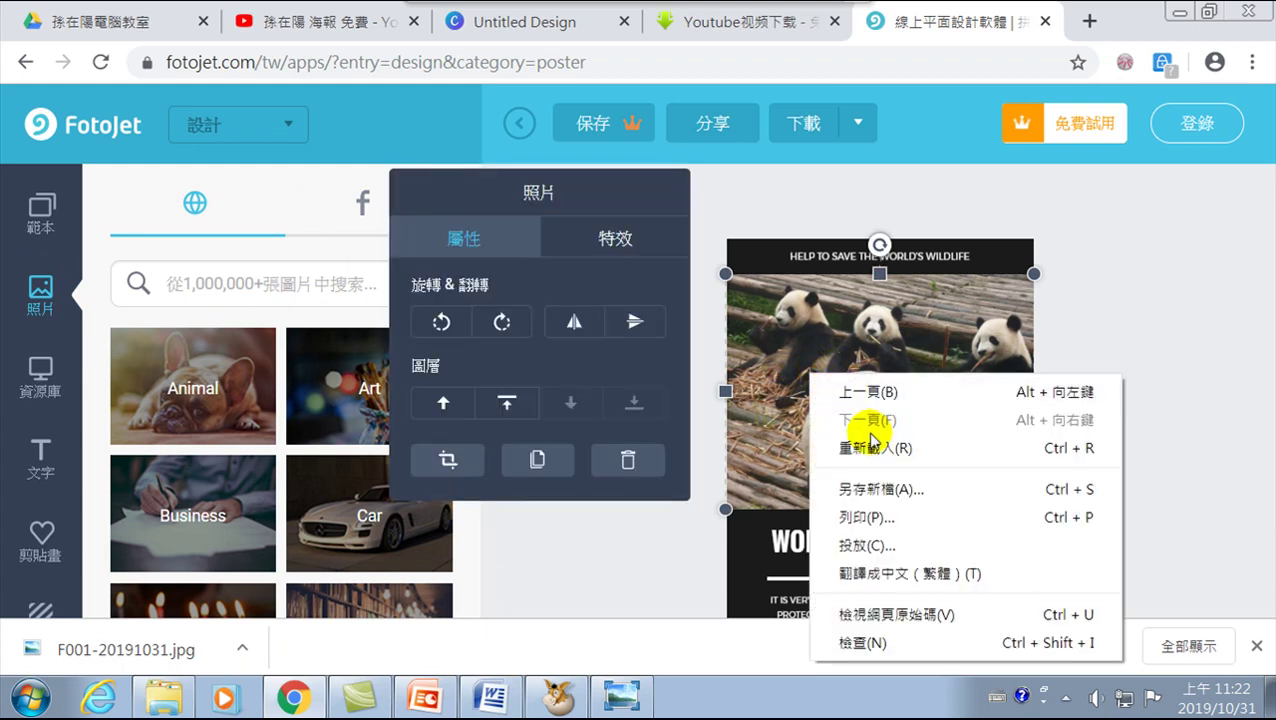
click(780, 410)
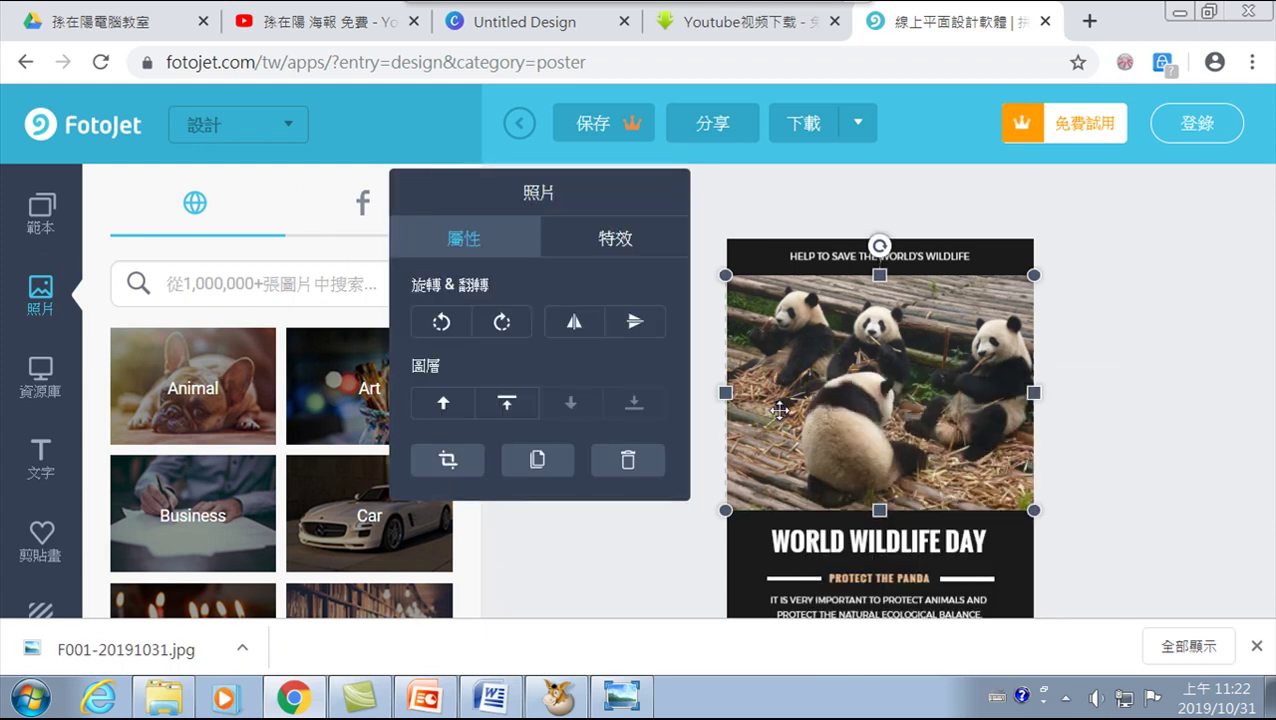
double_click(780, 410)
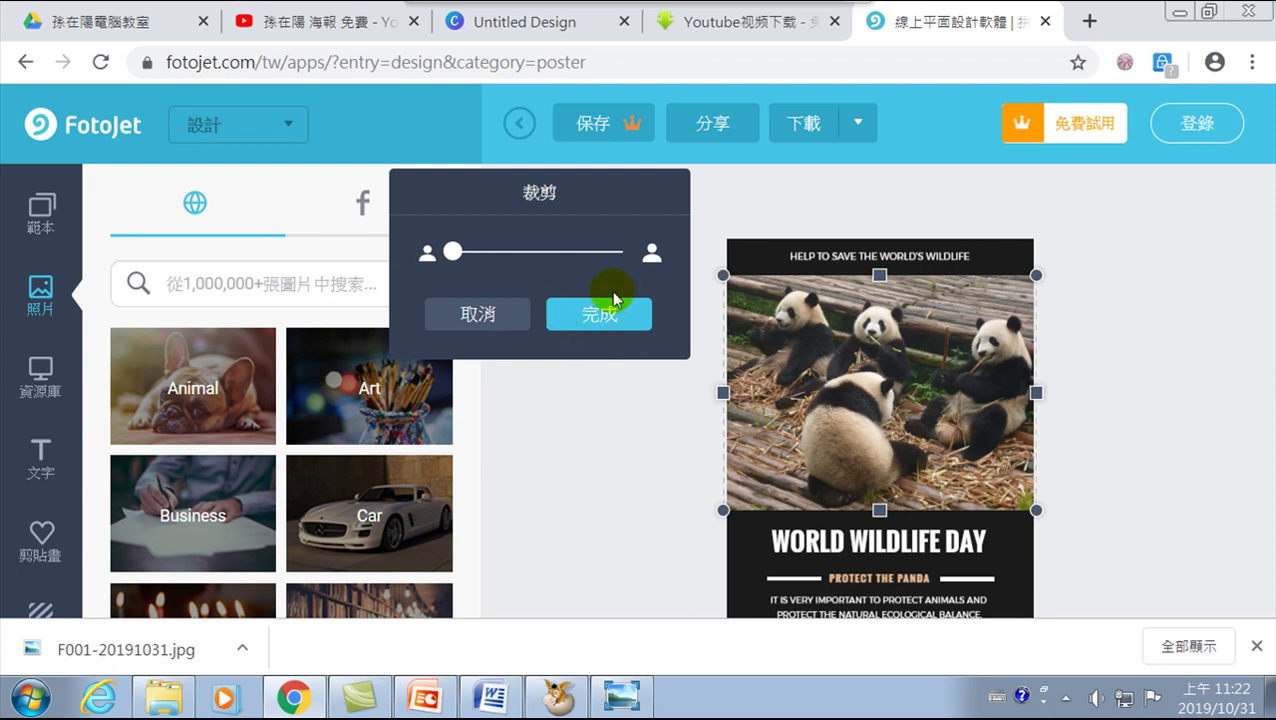
click(650, 260)
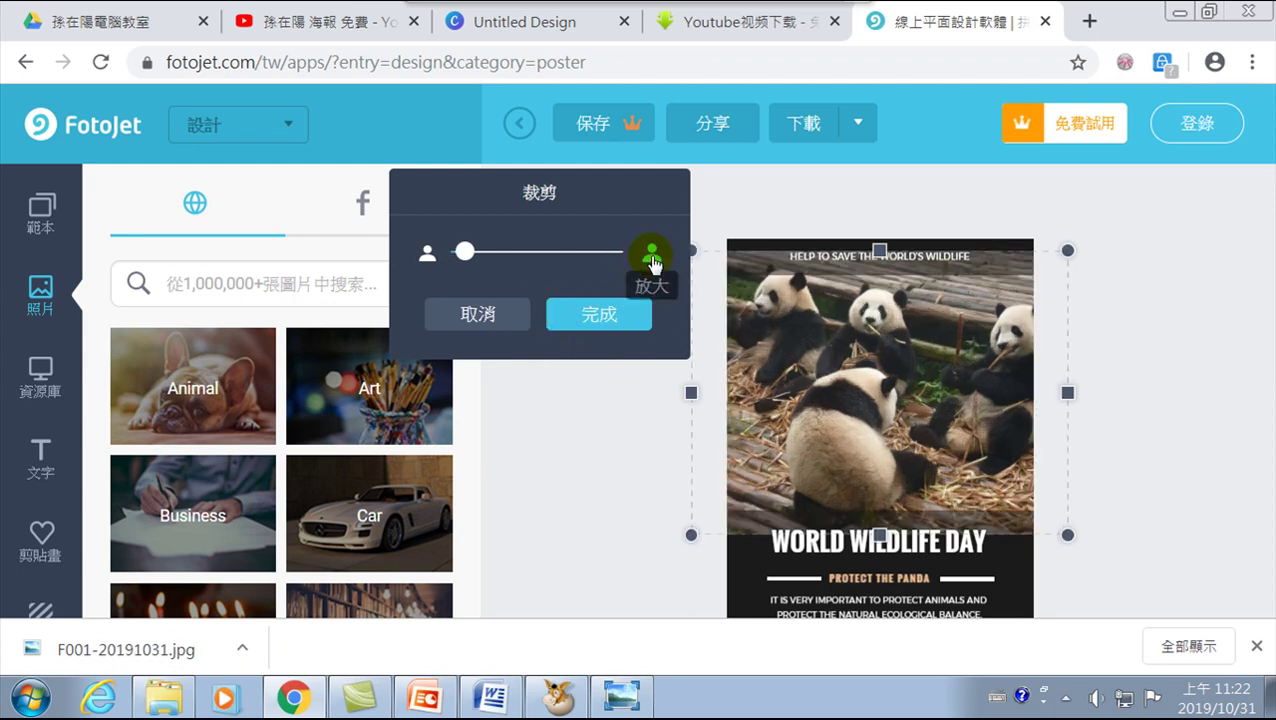
click(492, 314)
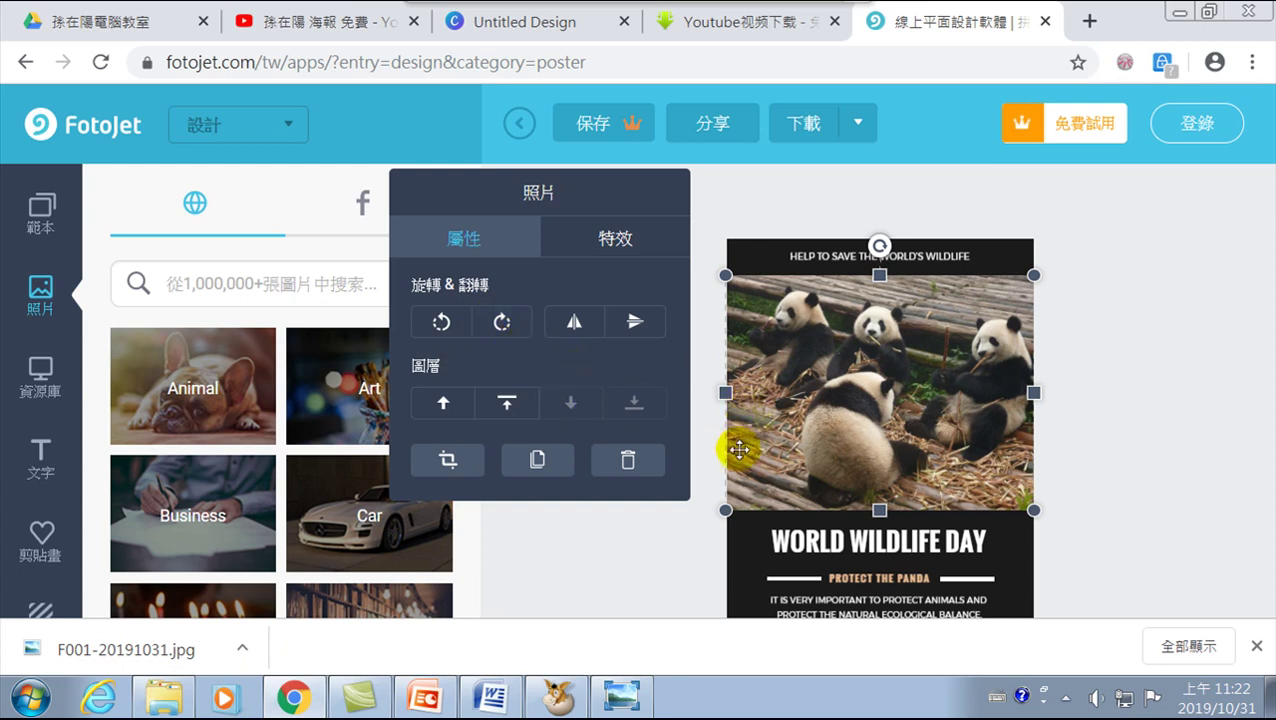
Copy the panda photo three times, delete two copies, and shift the remaining photo right
click(521, 462)
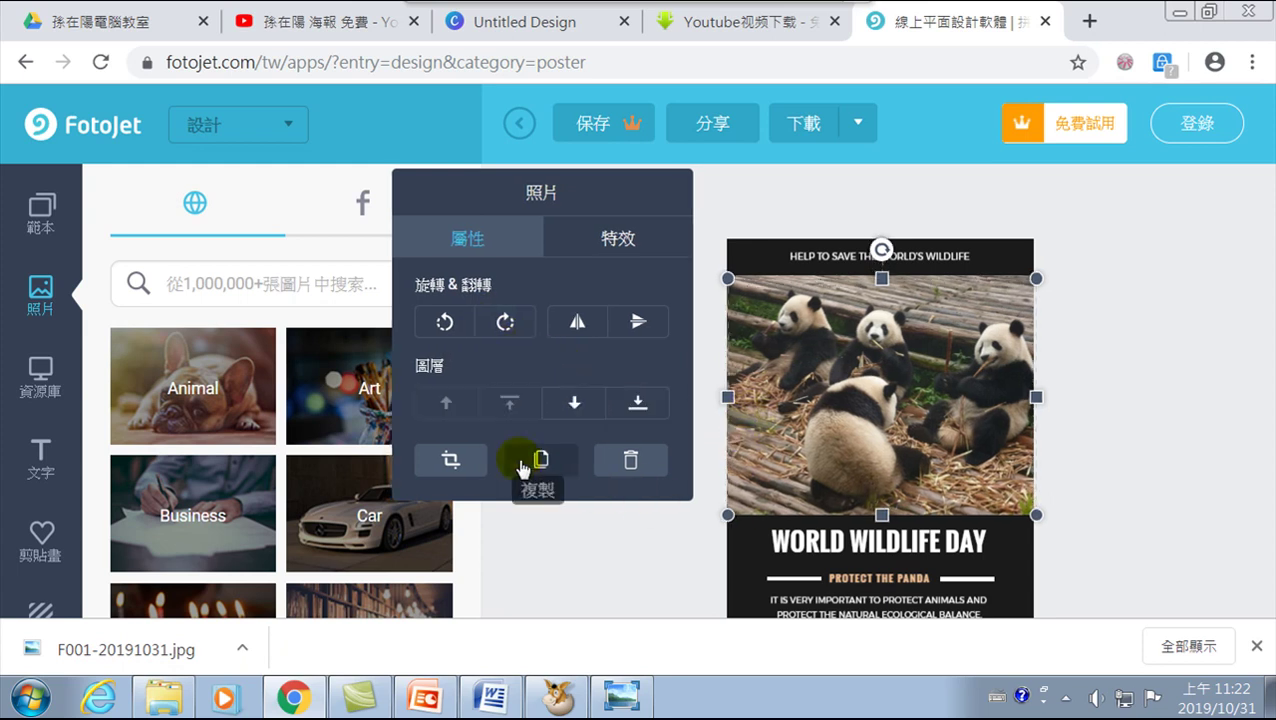
click(539, 462)
click(540, 462)
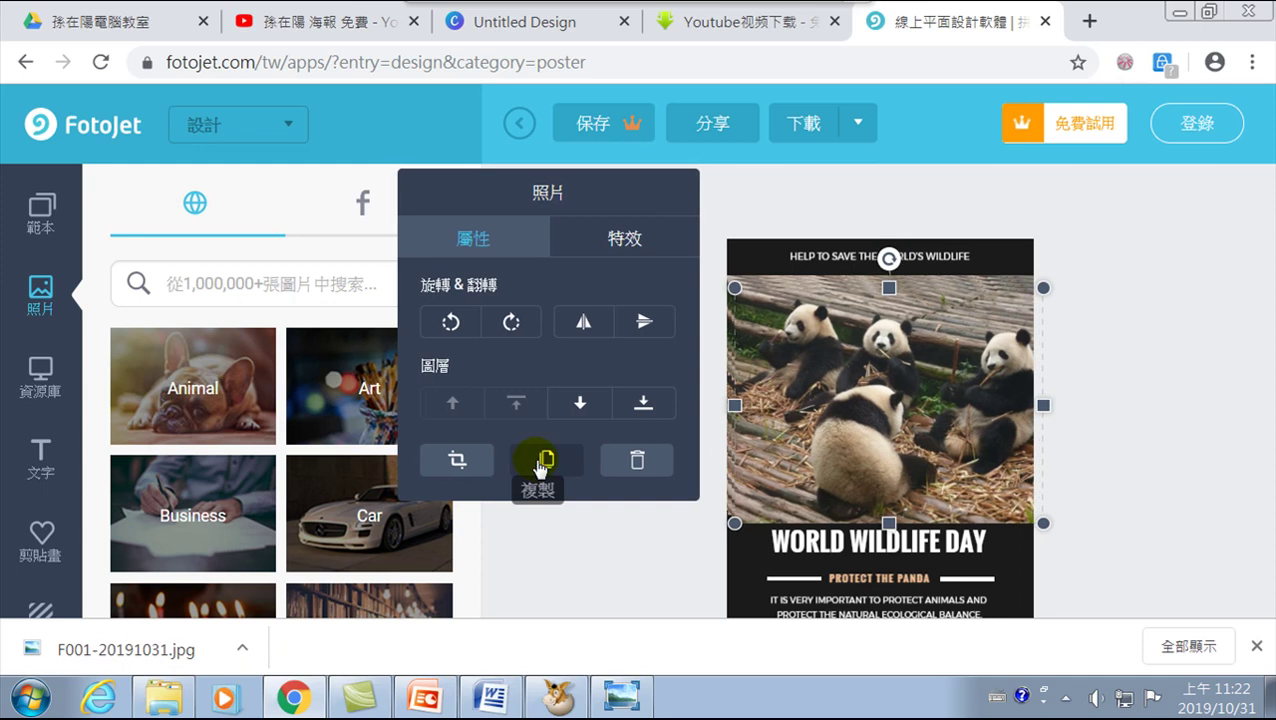
key(Delete)
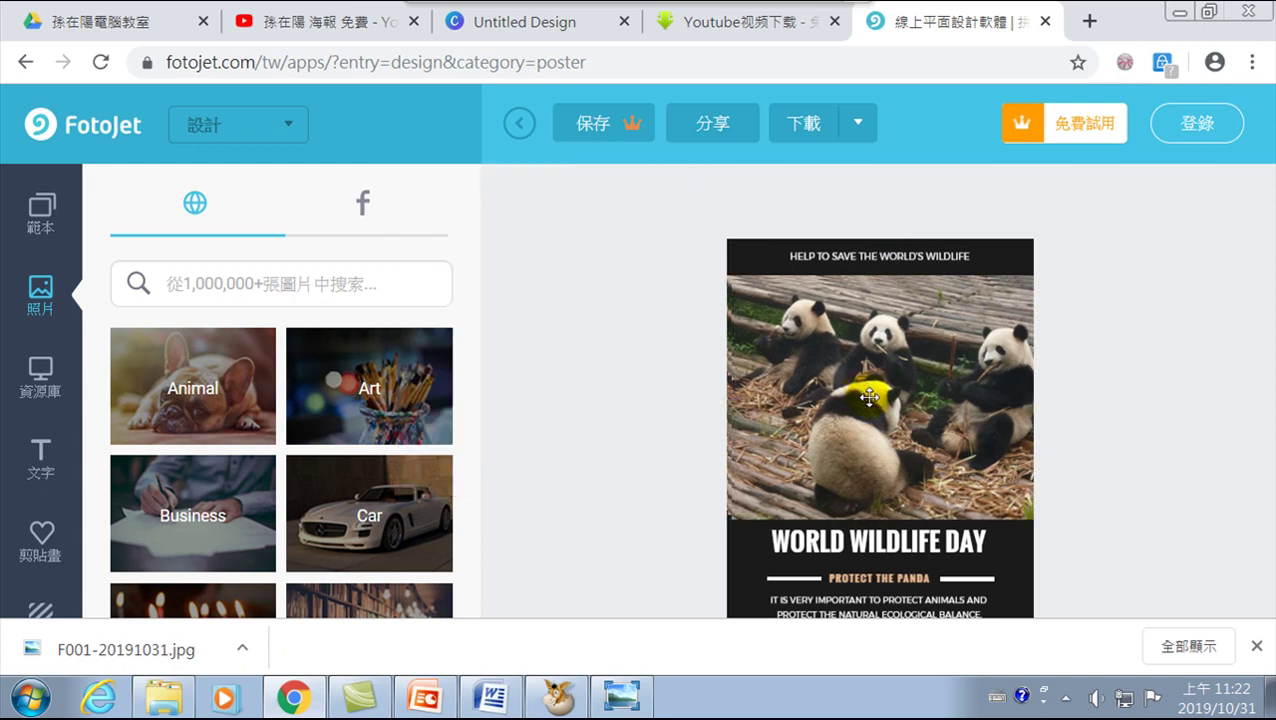
click(871, 359)
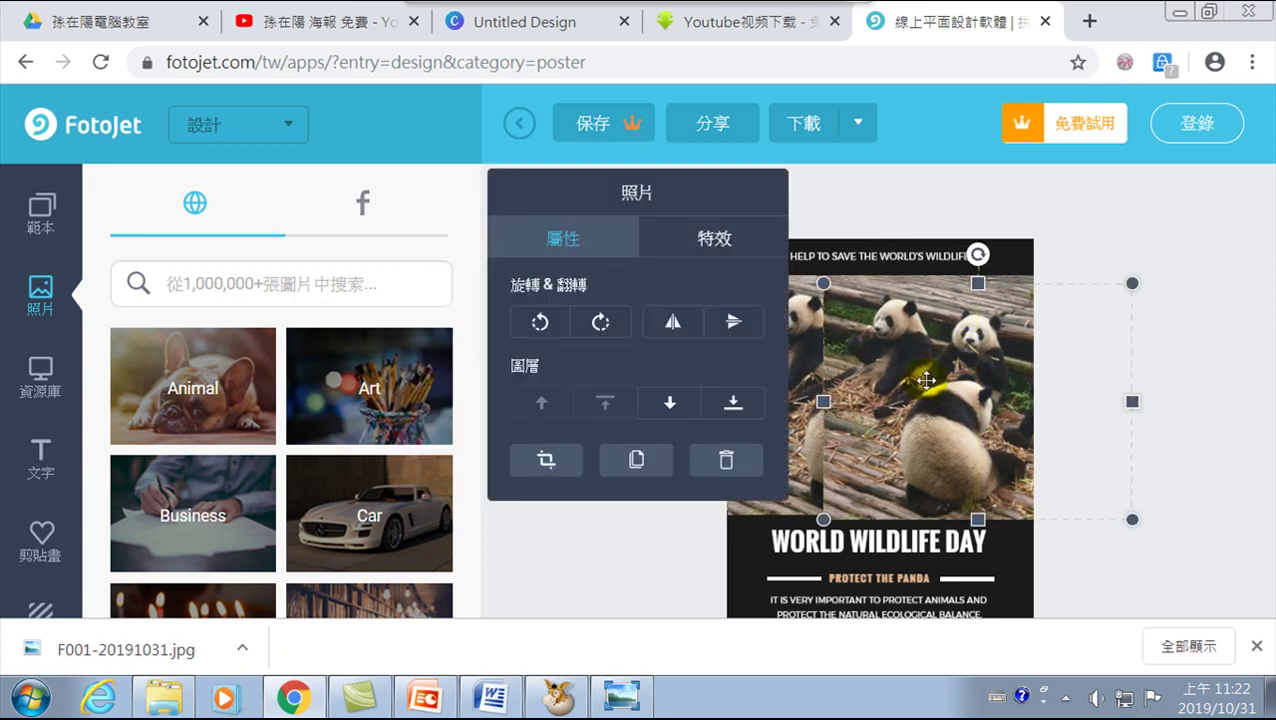
key(Delete)
click(880, 345)
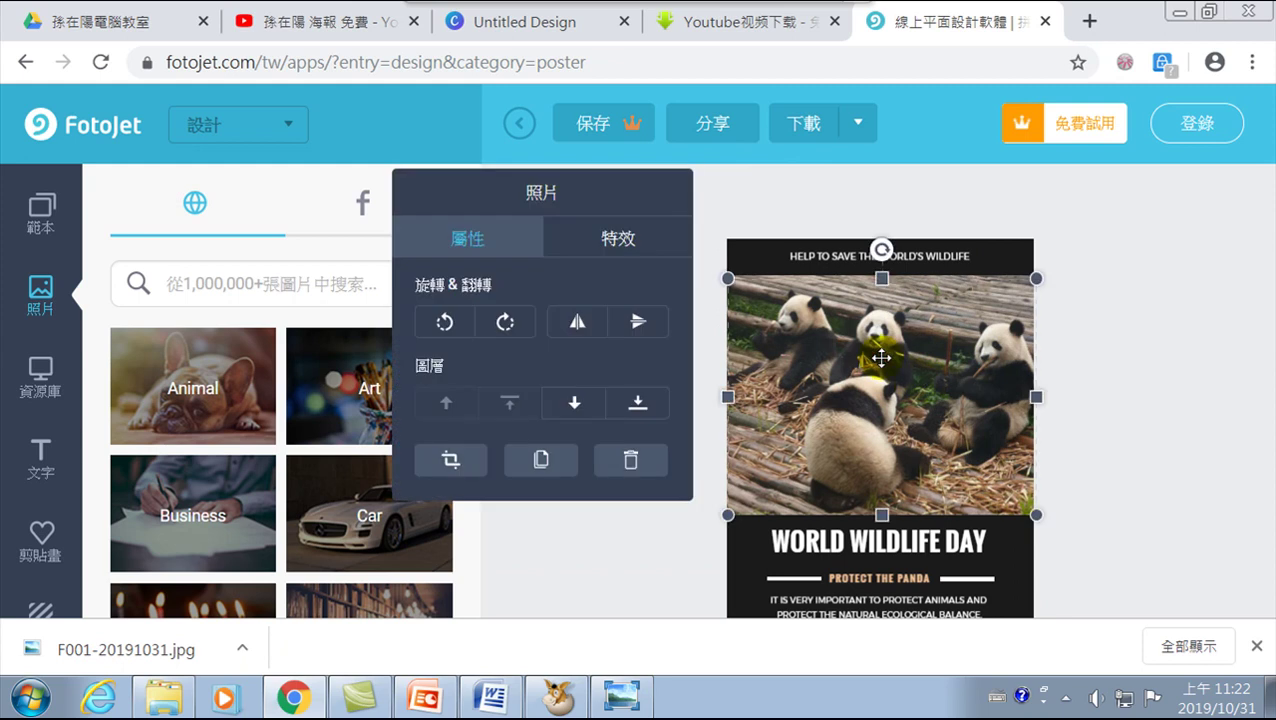
mouse_move(880, 357)
mouse_down()
mouse_move(963, 369)
mouse_move(952, 373)
mouse_up()
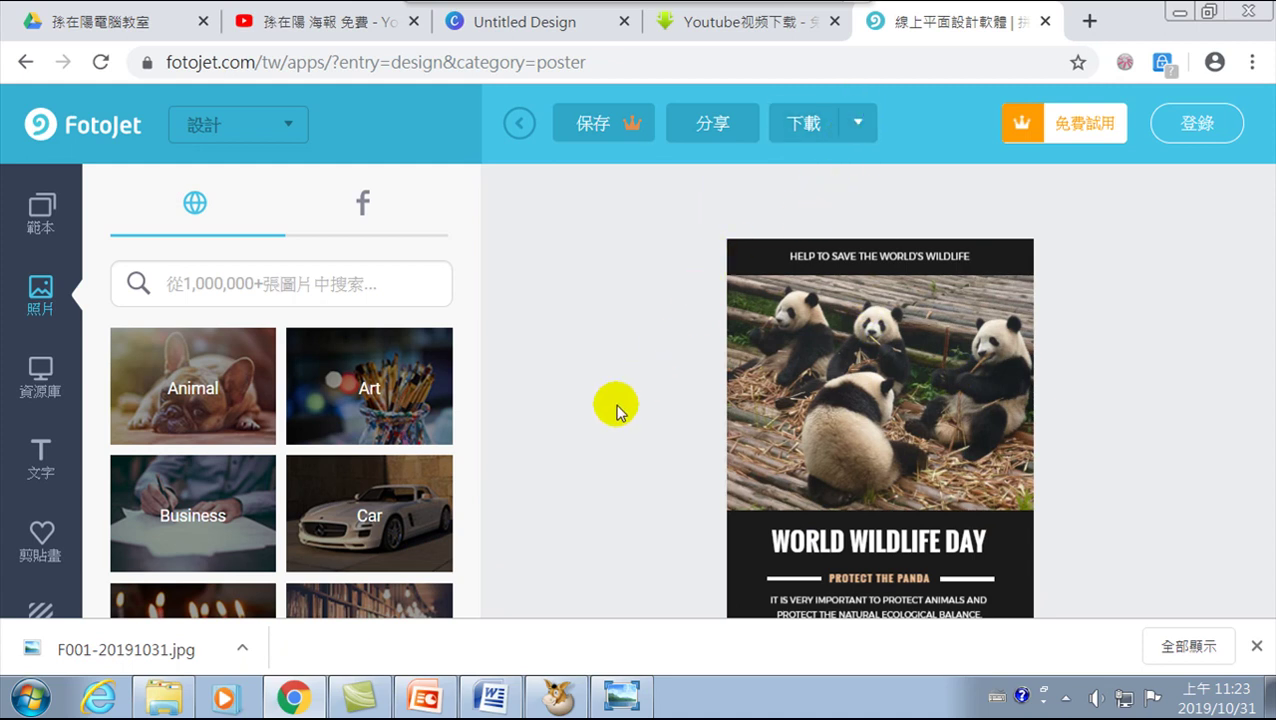
Try the layer buttons on the photo: front, down one, bottom, up one, cancelling crops
click(876, 330)
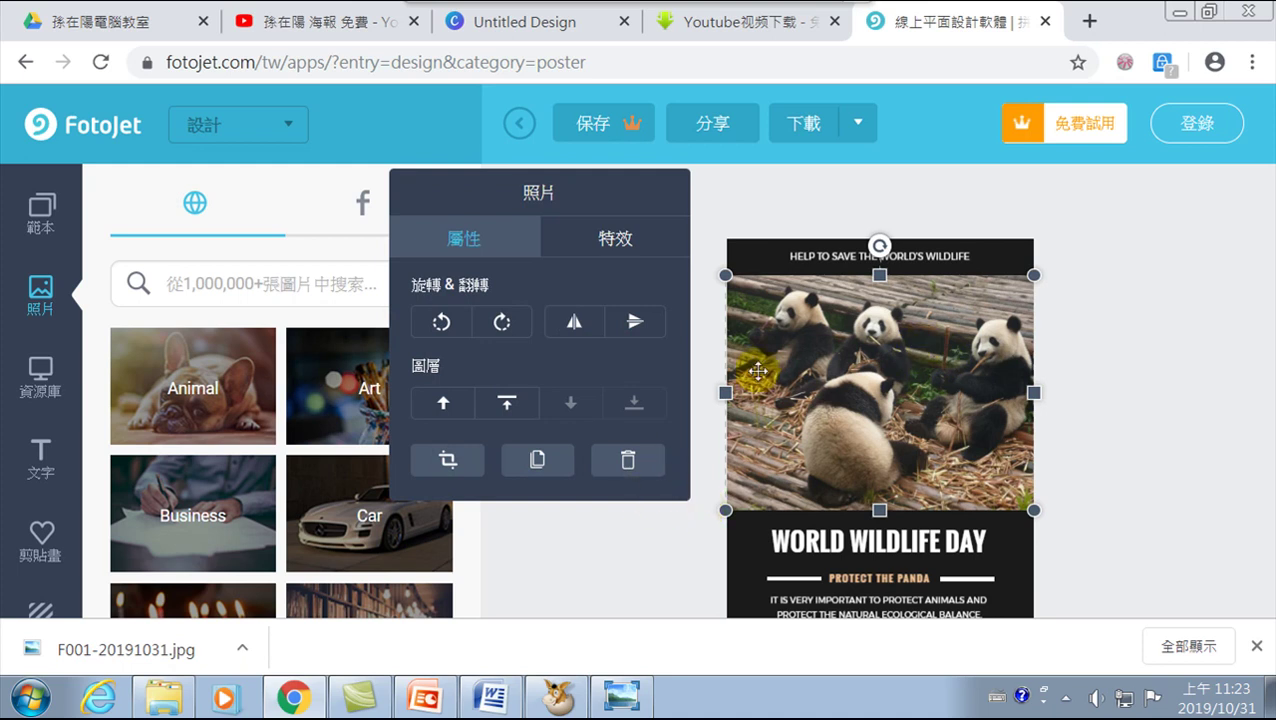
double_click(815, 358)
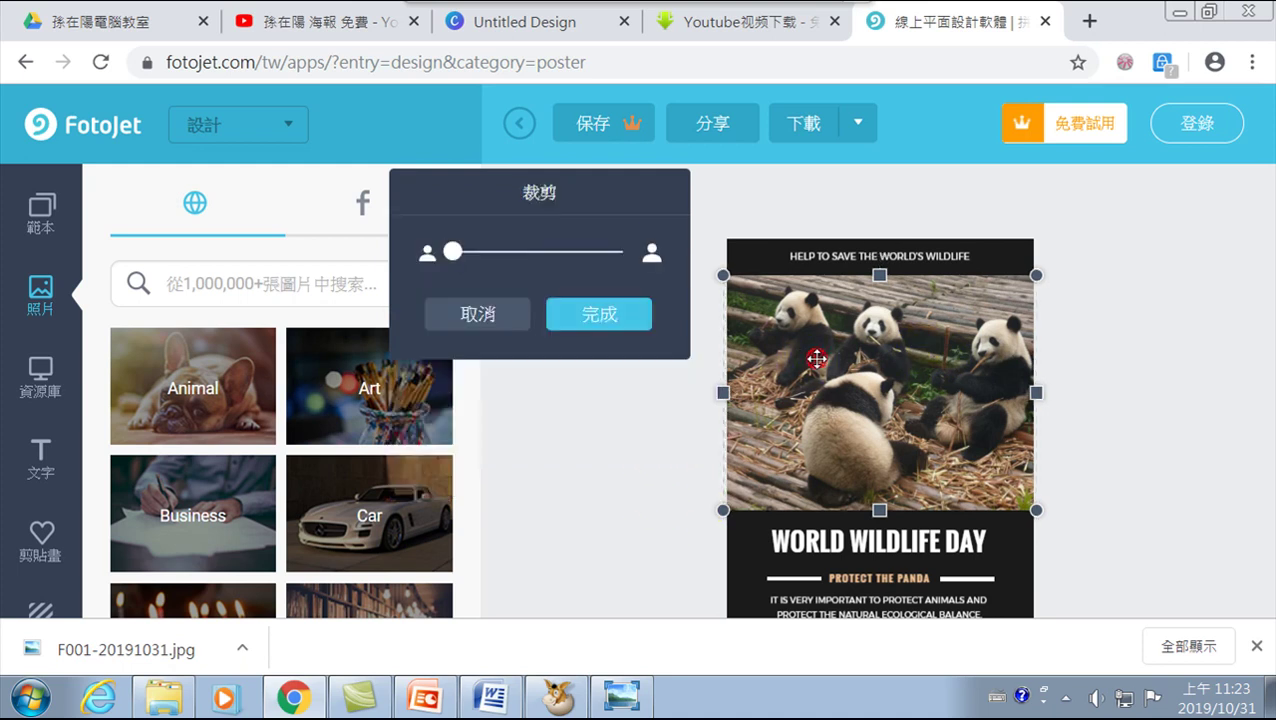
click(492, 316)
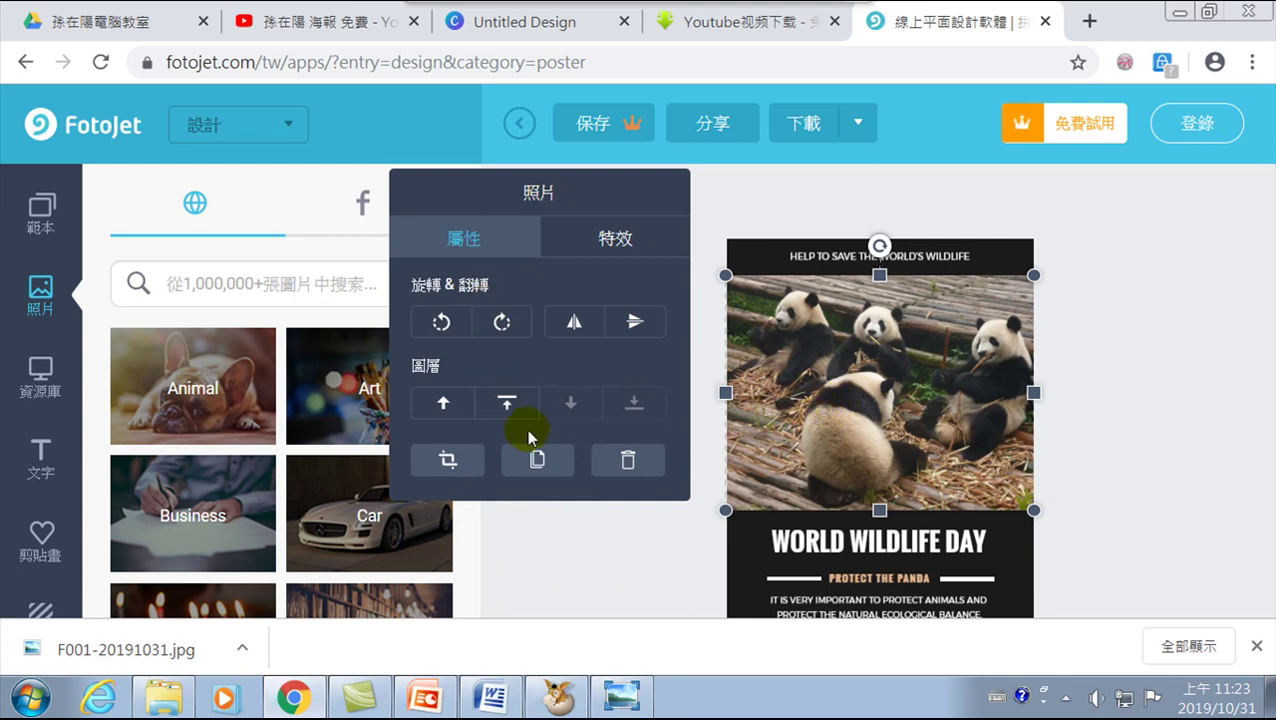
click(506, 403)
click(582, 405)
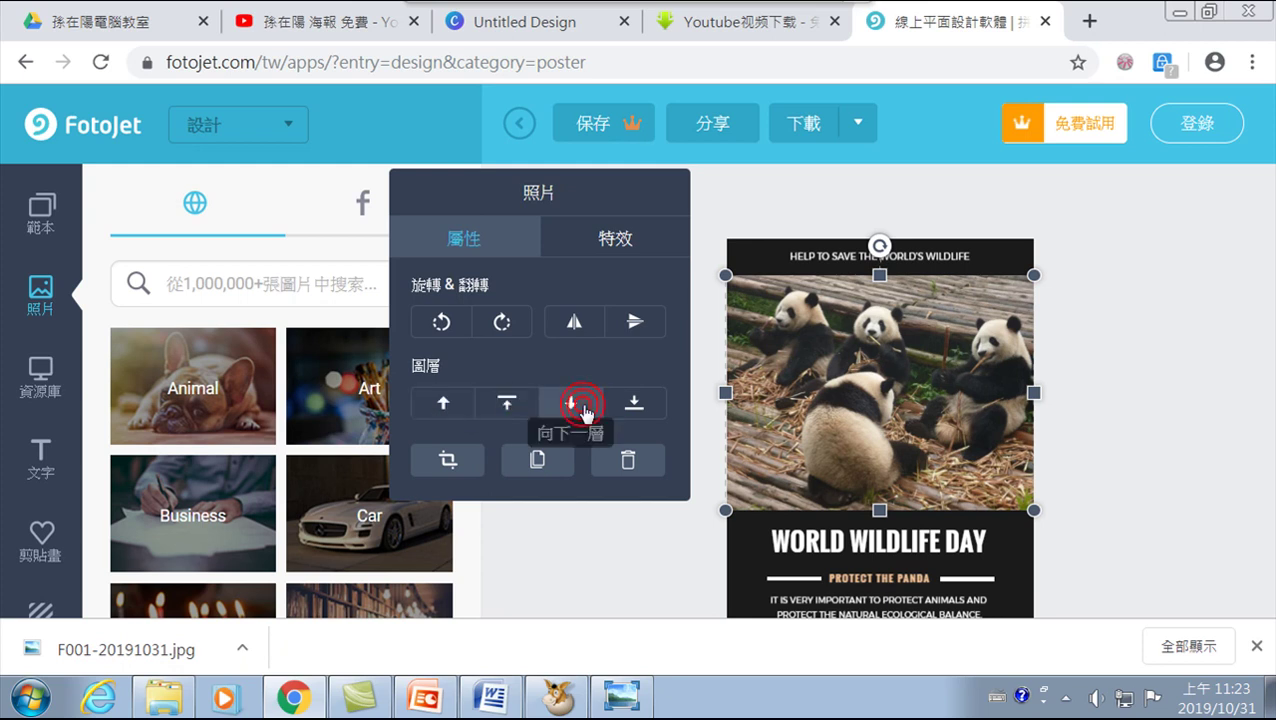
click(633, 405)
click(443, 402)
click(449, 460)
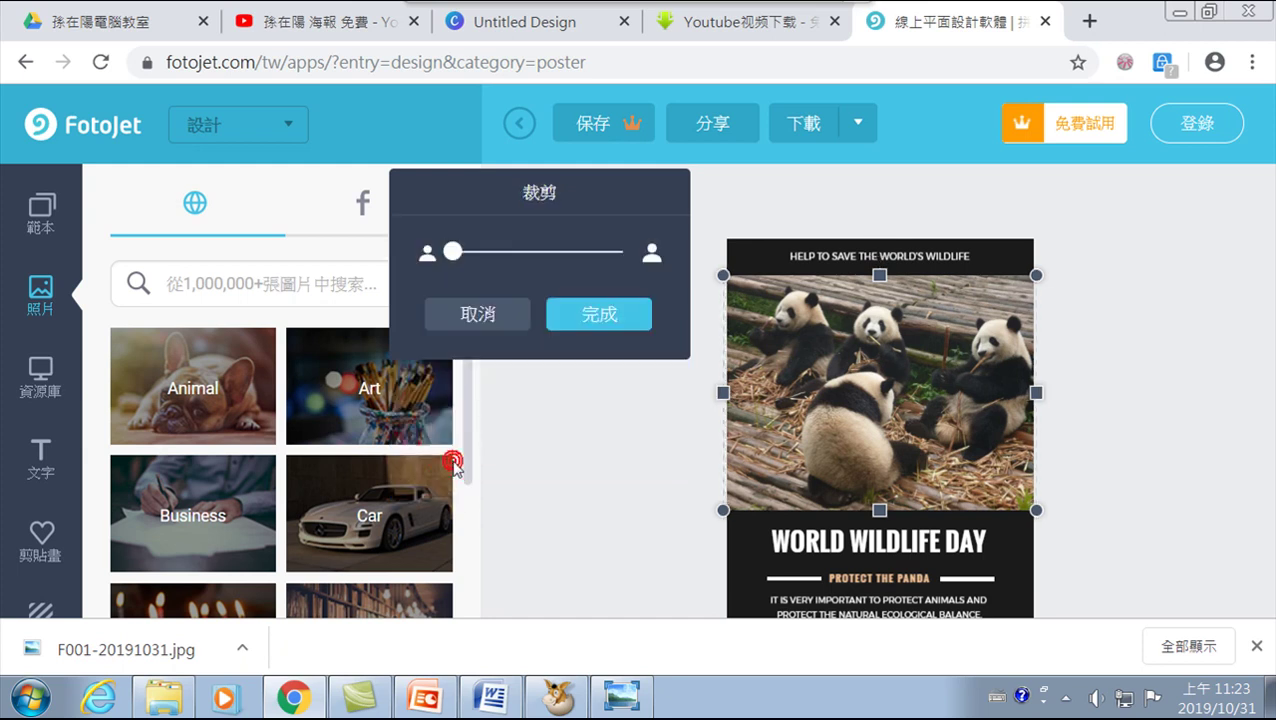
click(466, 318)
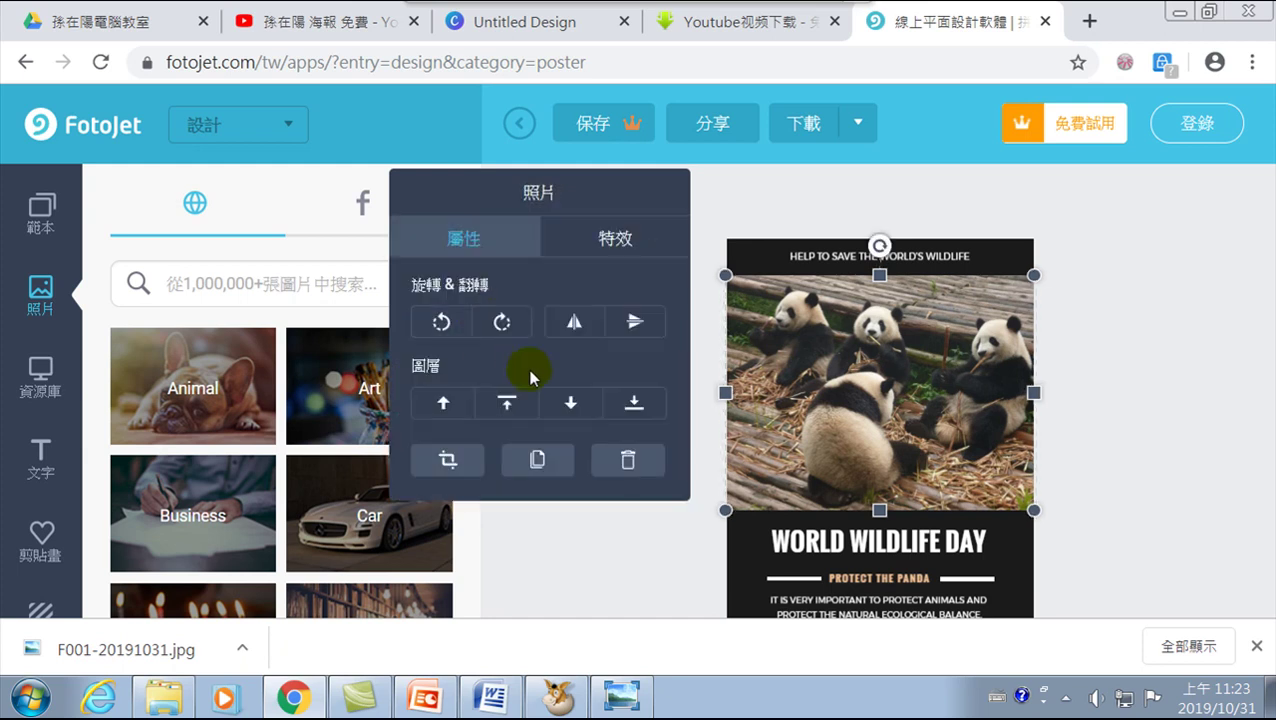
Duplicate the panda photo once more and delete the extra copy
click(545, 458)
click(810, 372)
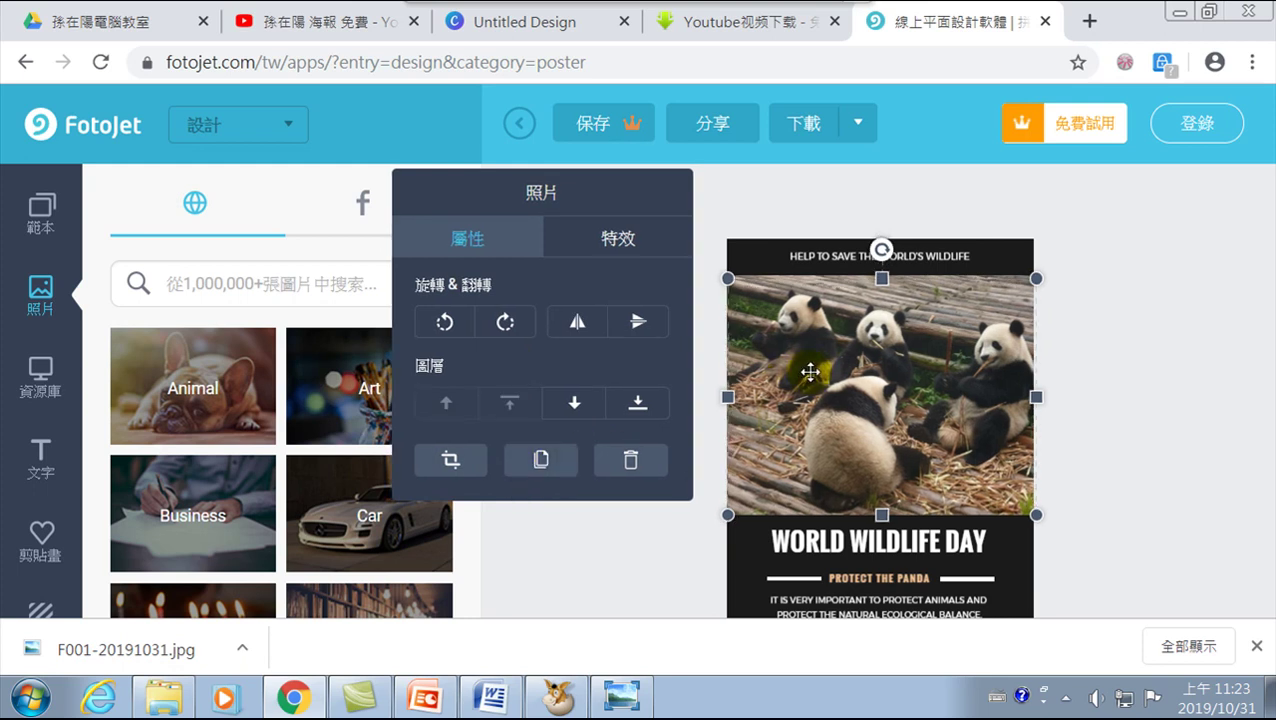
key(Delete)
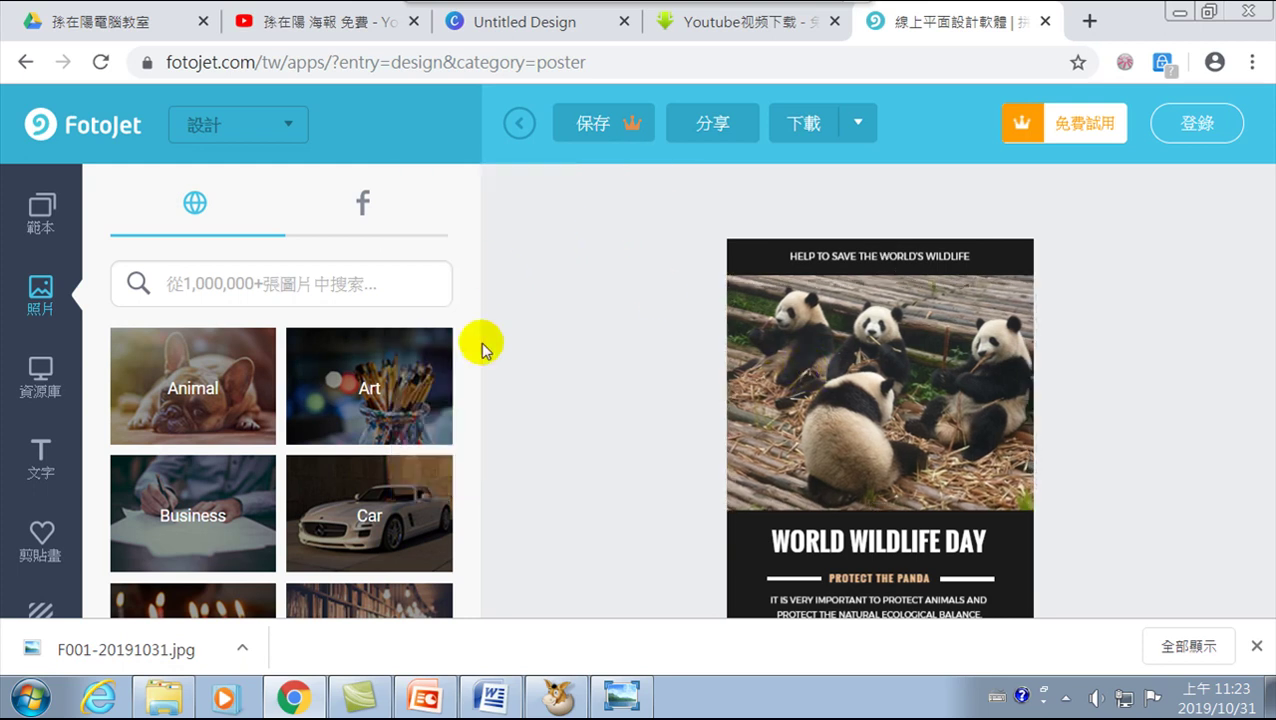
mouse_move(464, 370)
mouse_down()
mouse_move(467, 403)
mouse_move(328, 284)
mouse_up()
In the online photo search field, switch to Chinese input and enter 財
click(328, 284)
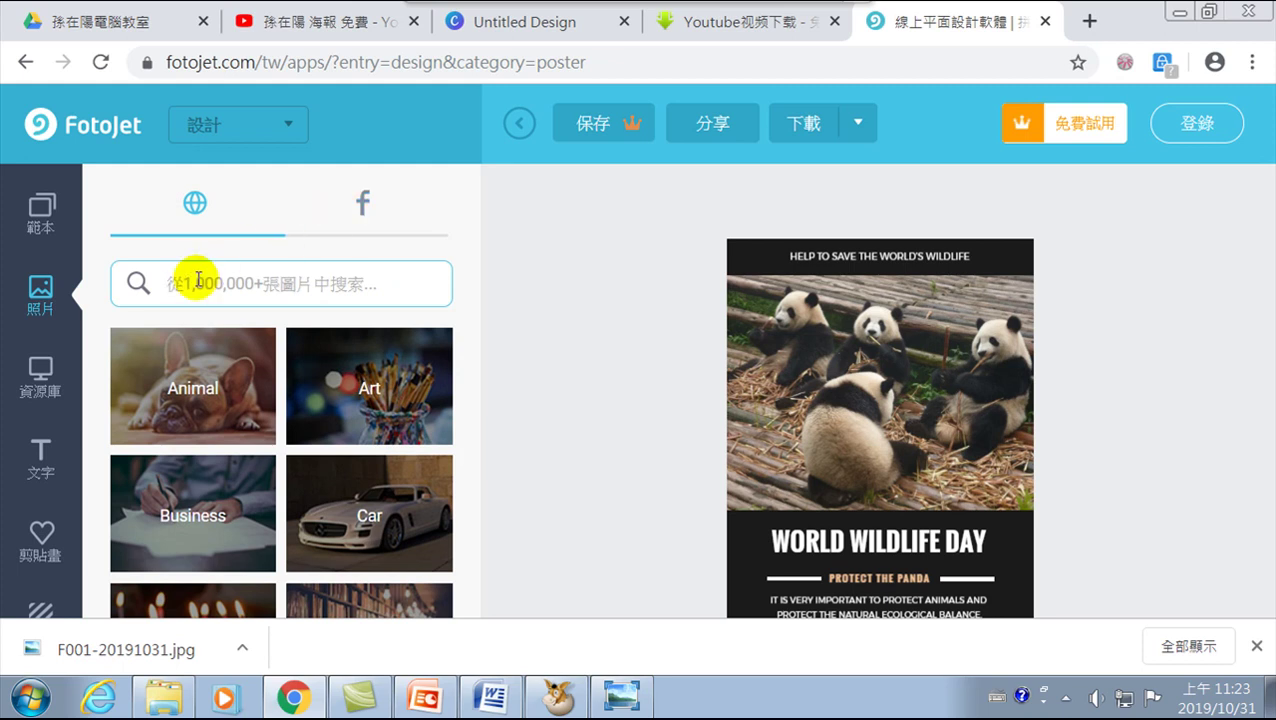
click(194, 206)
click(218, 278)
text(b)
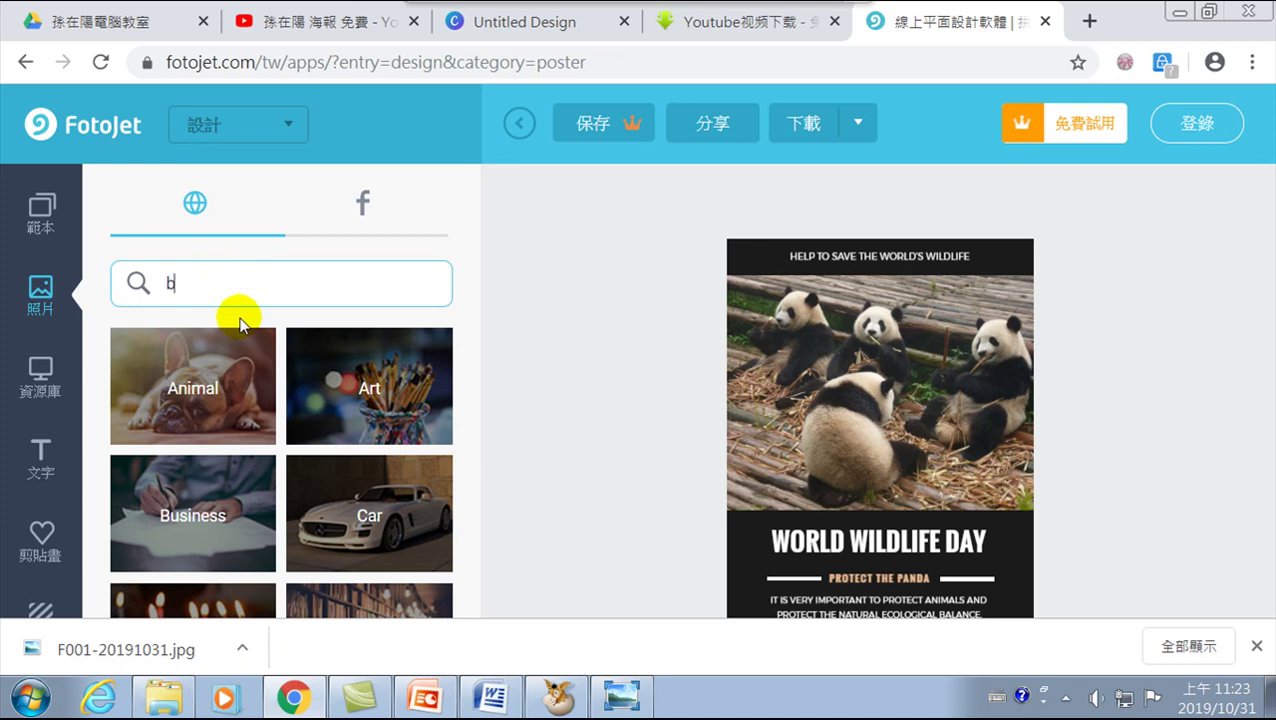
key(BackSpace)
key(ctrl+space)
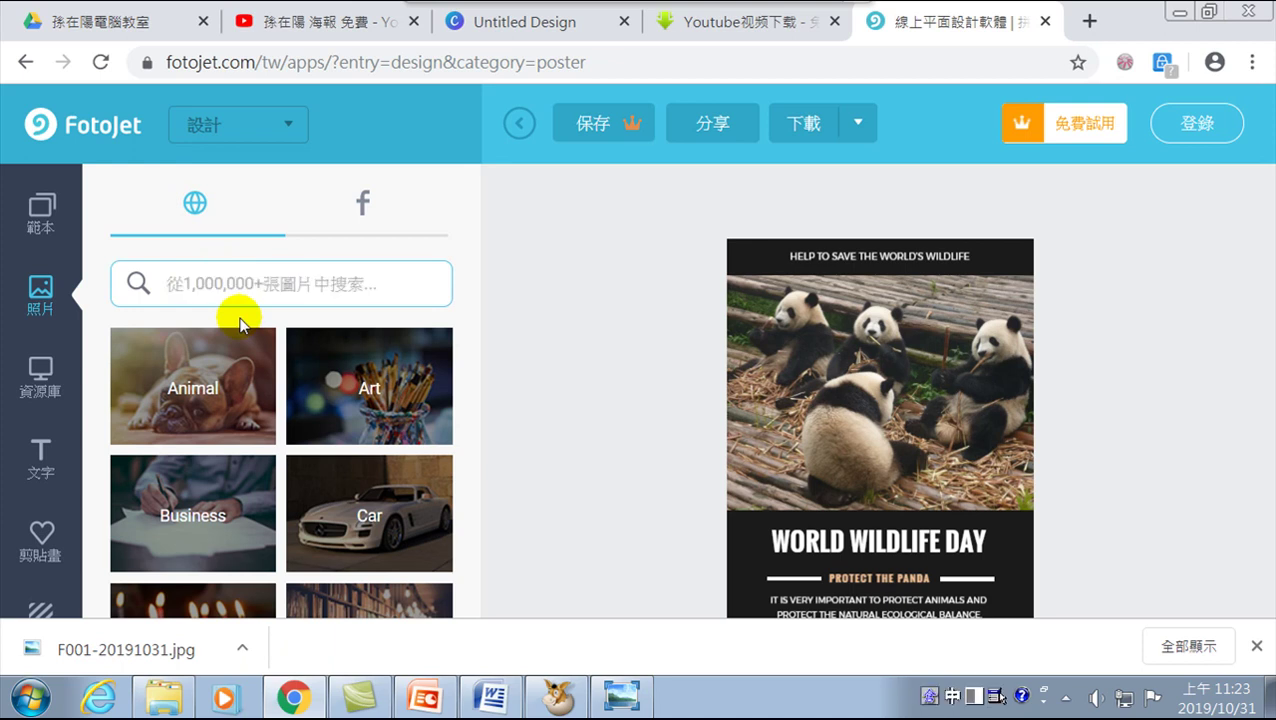
text(bh)
key(space)
Finish typing 財政部, search photos, then add the first street-photo result and delete it
text(mkok)
key(space)
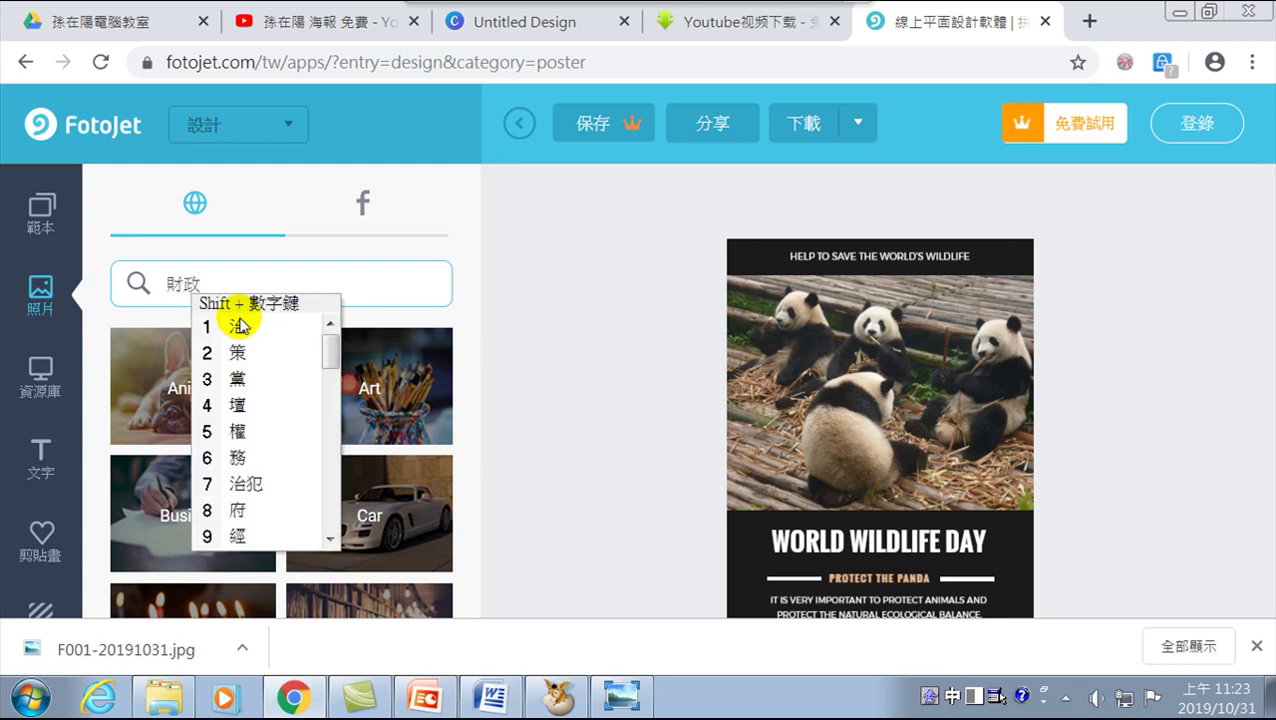
text(yrnl)
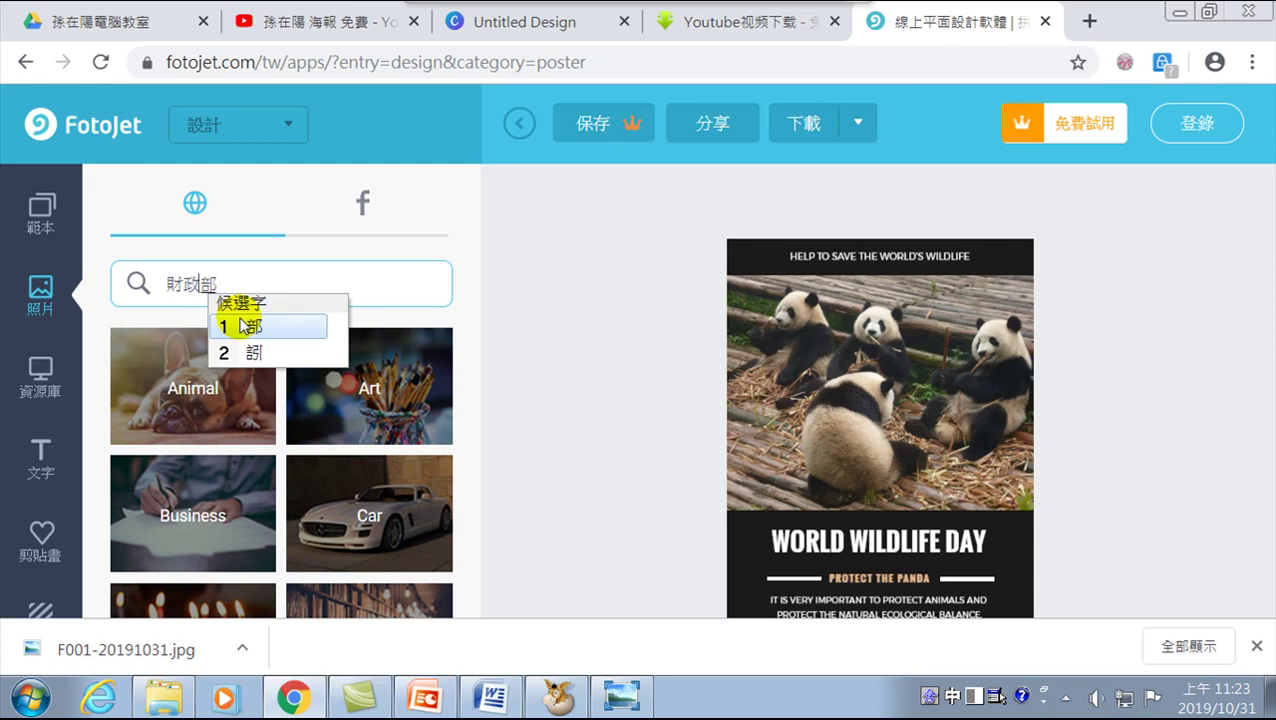
click(243, 325)
key(Escape)
click(282, 299)
key(Return)
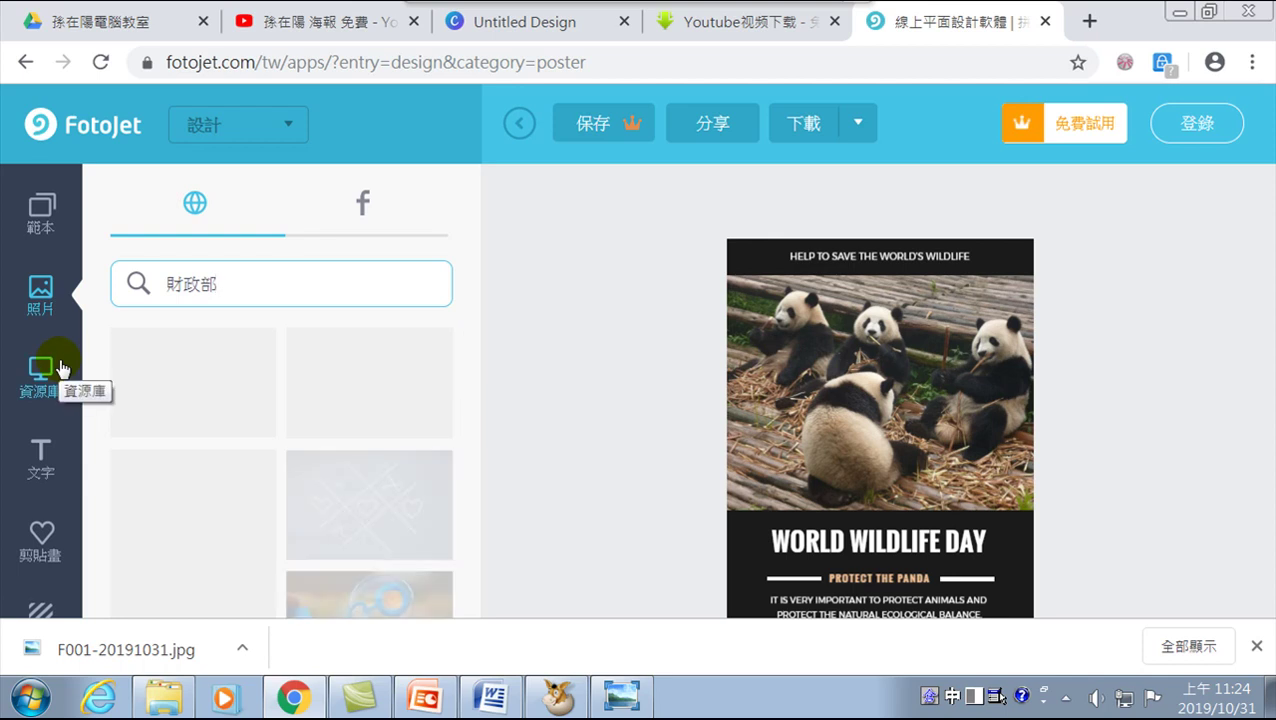
click(205, 383)
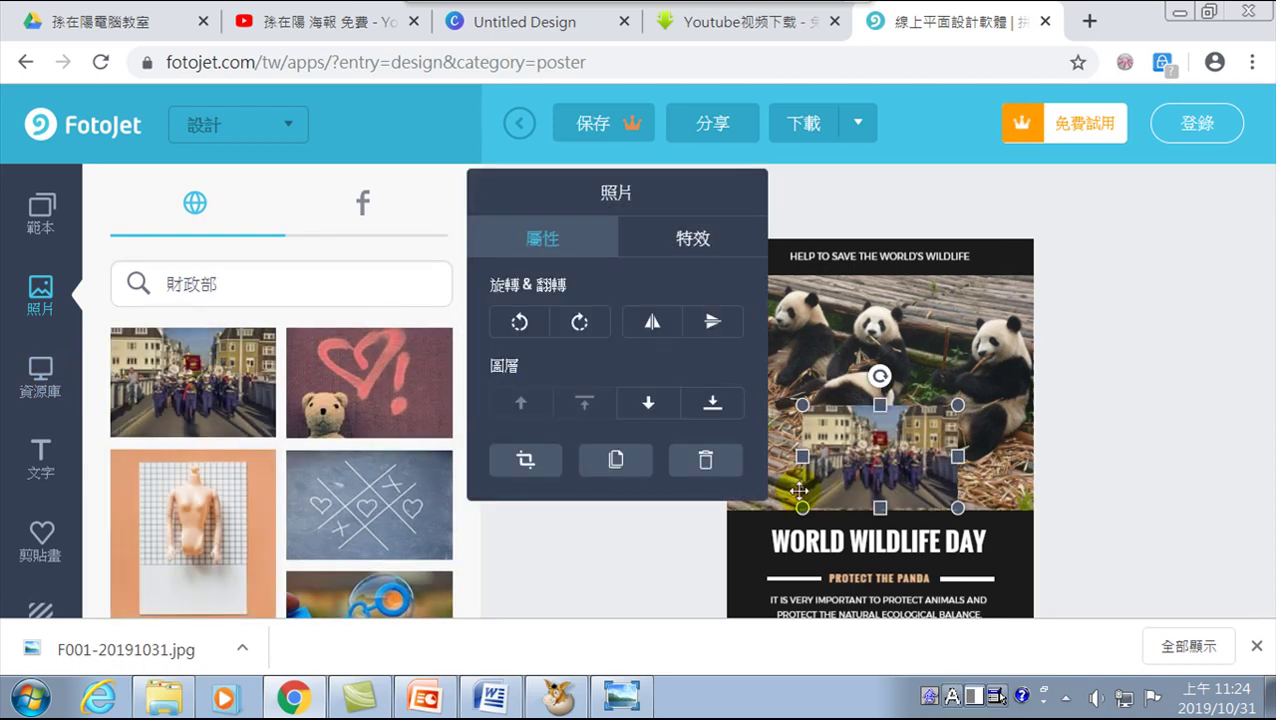
key(Delete)
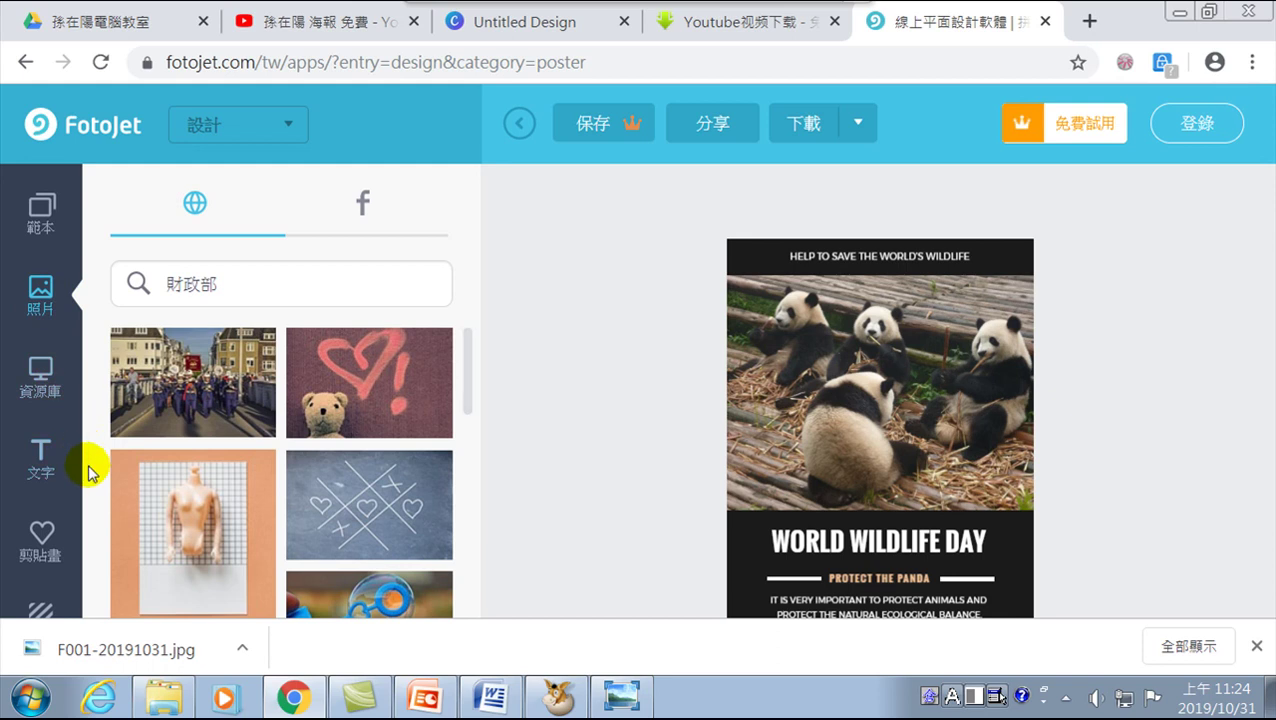
Open the uploaded-photos library, then cancel the file picker and select and deselect the panda photo
click(41, 374)
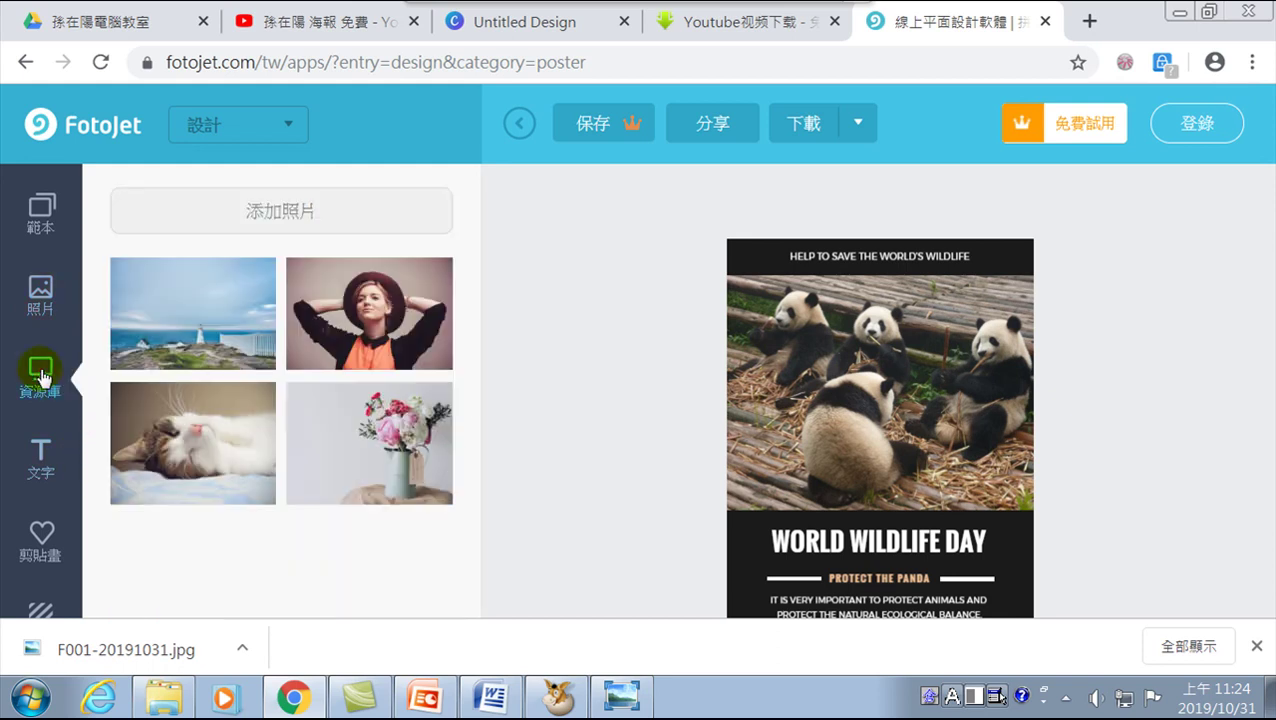
click(268, 214)
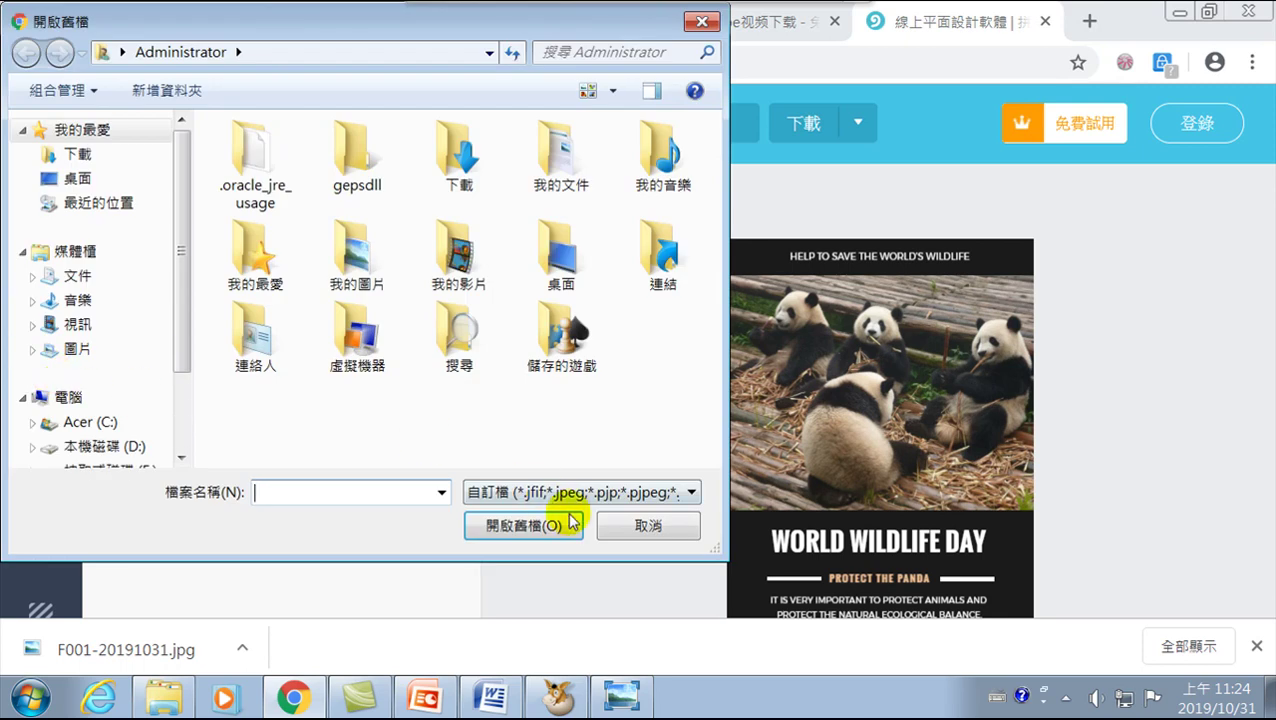
click(627, 522)
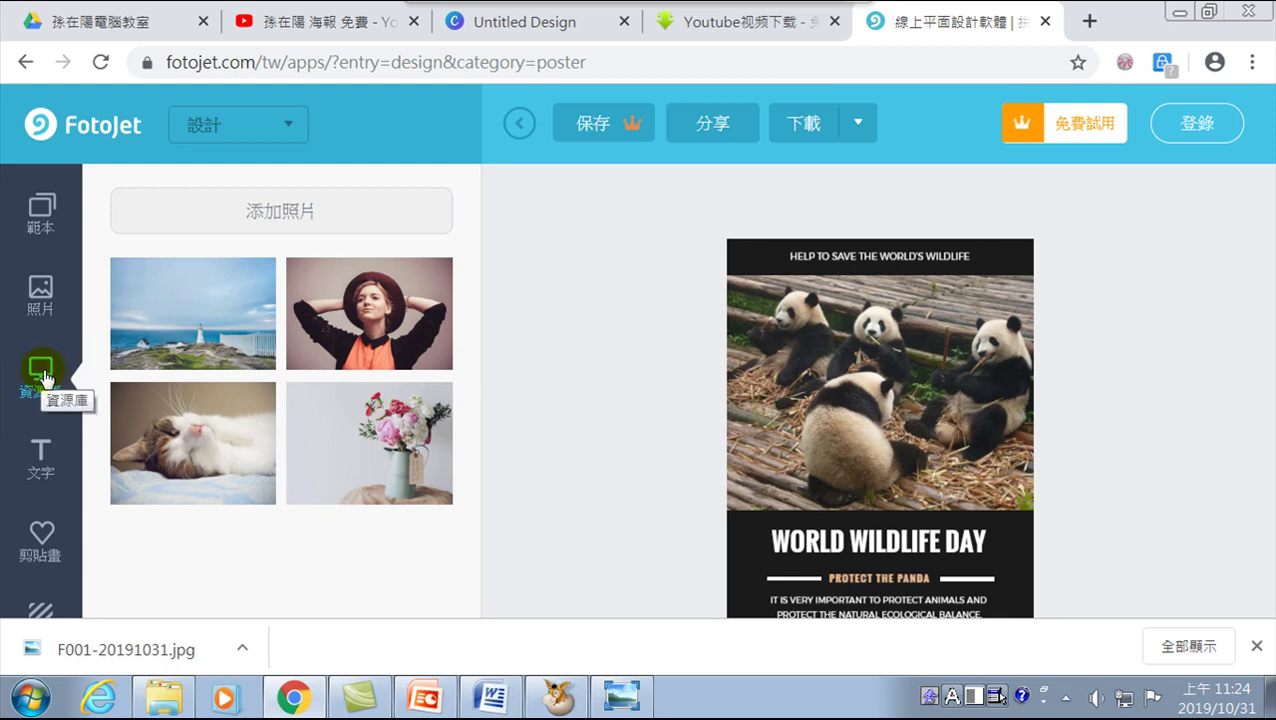
click(918, 336)
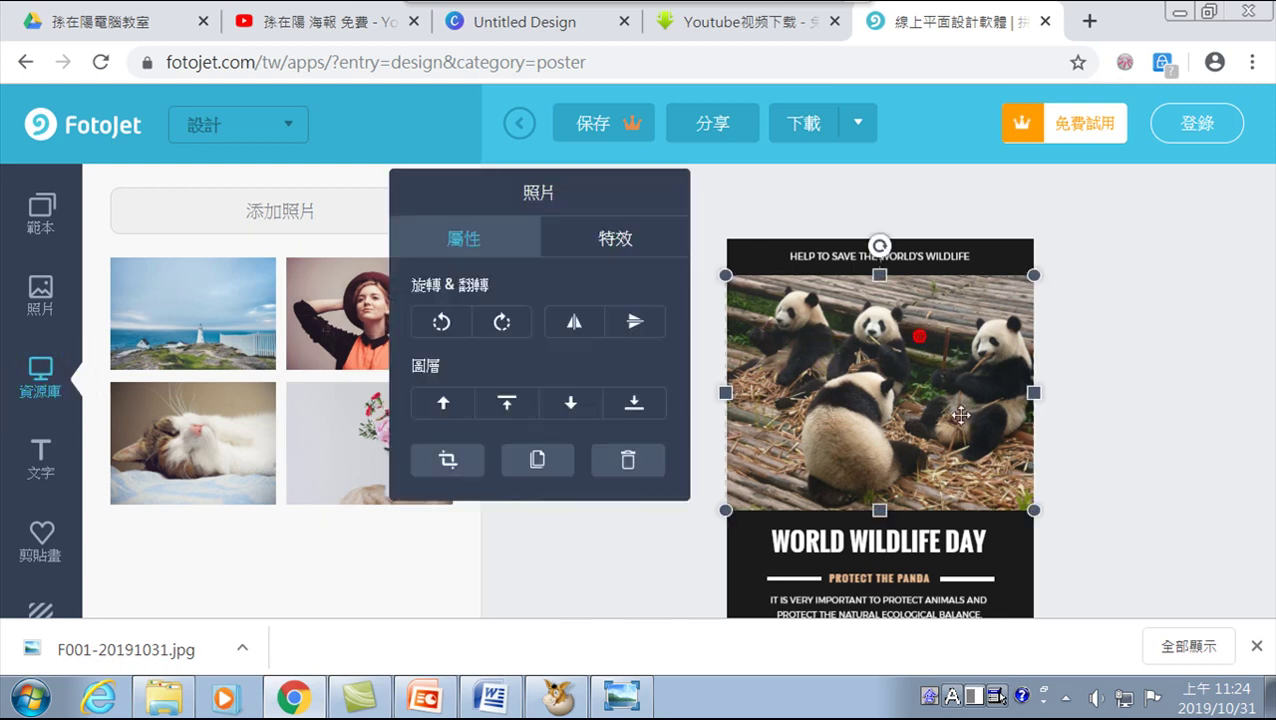
click(1099, 379)
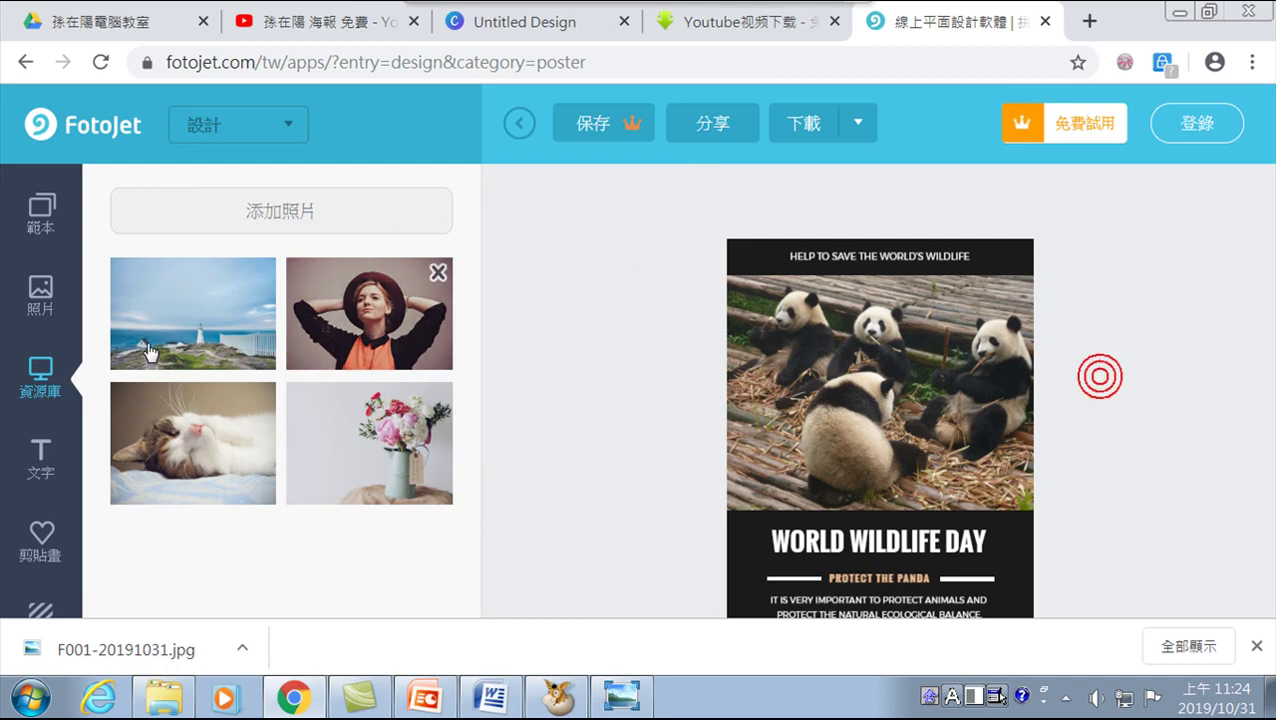
Upload 財政部20191030-裁切.jpg from D:\數位行銷素材製作\picture\picture
click(275, 212)
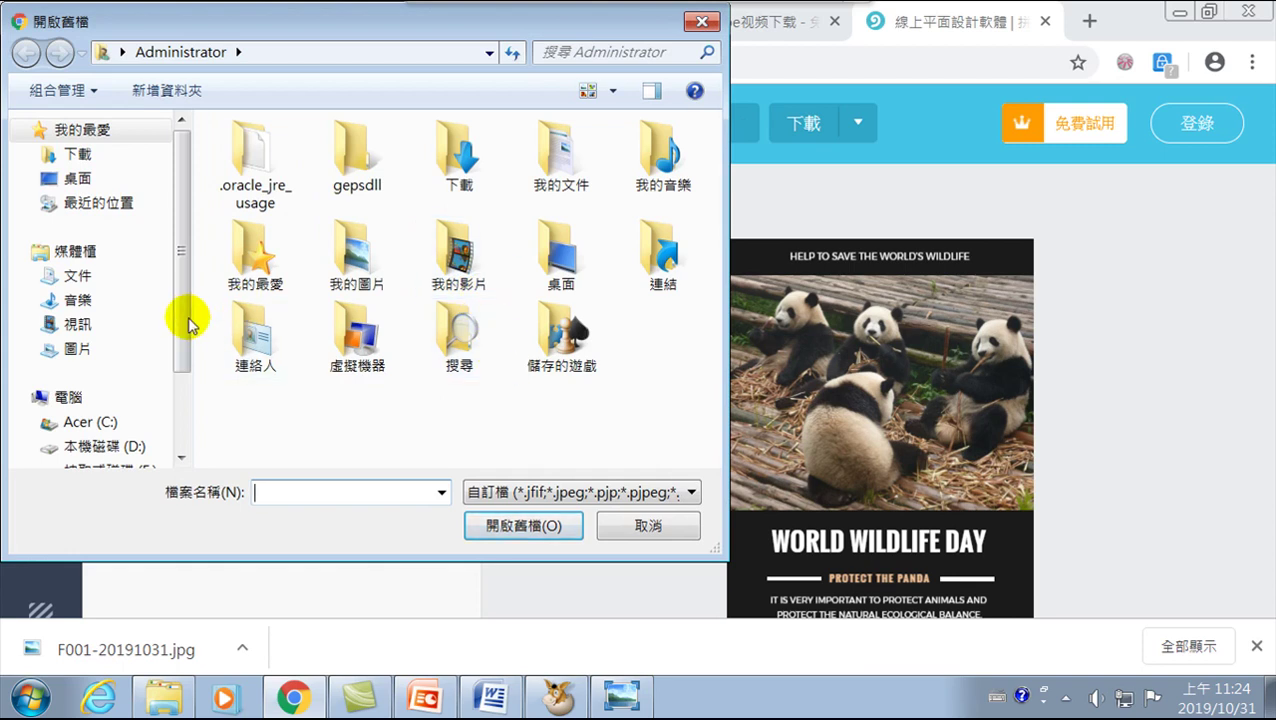
click(103, 447)
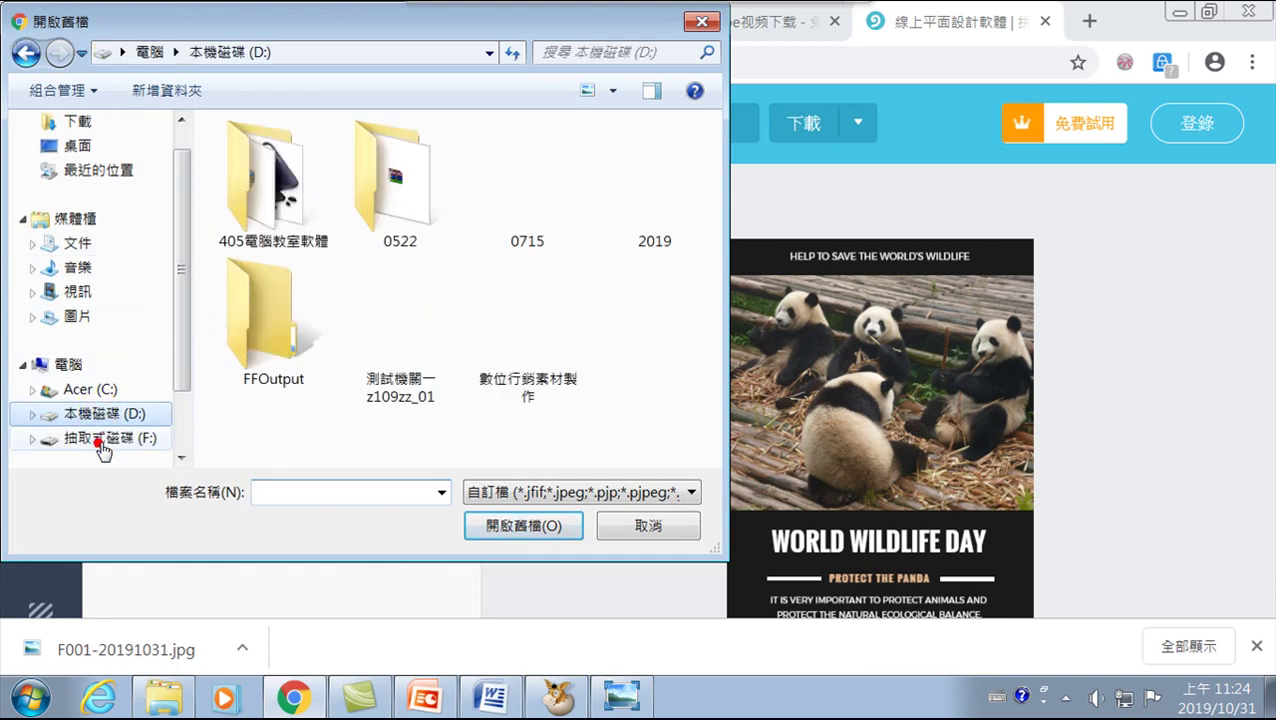
double_click(524, 328)
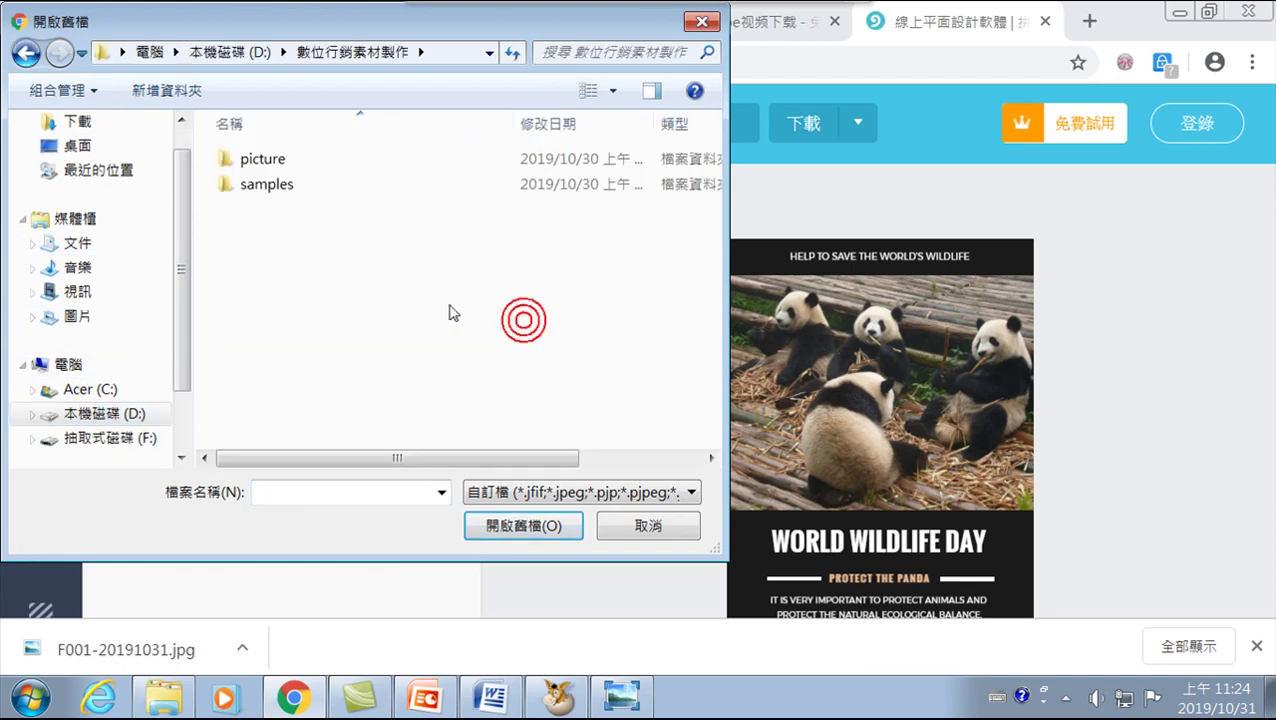
double_click(268, 162)
double_click(268, 162)
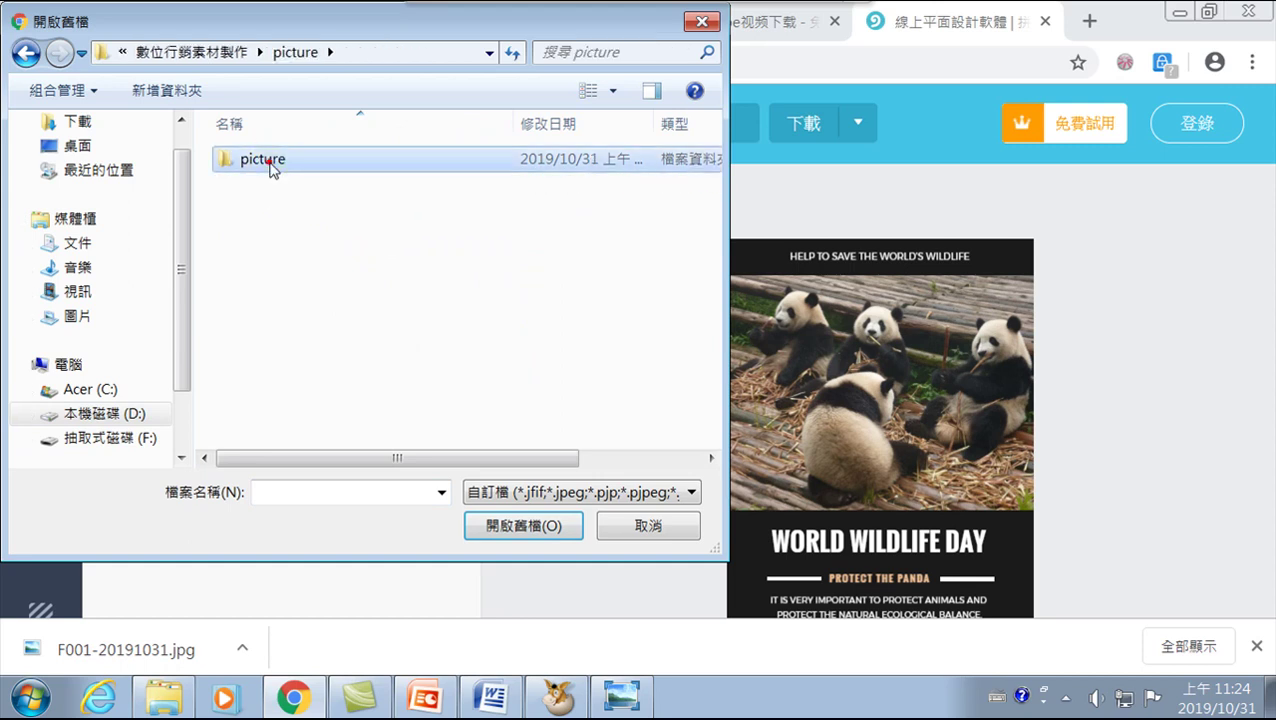
drag(713, 215, 708, 258)
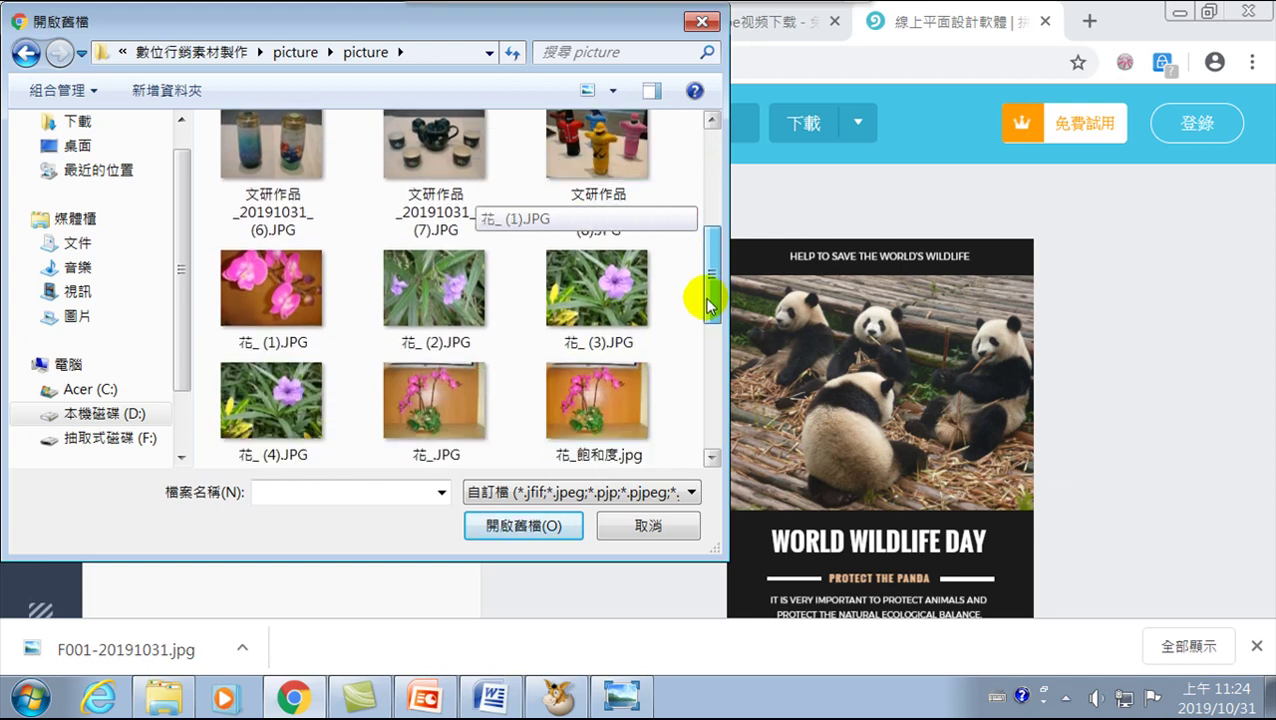
drag(708, 258, 695, 387)
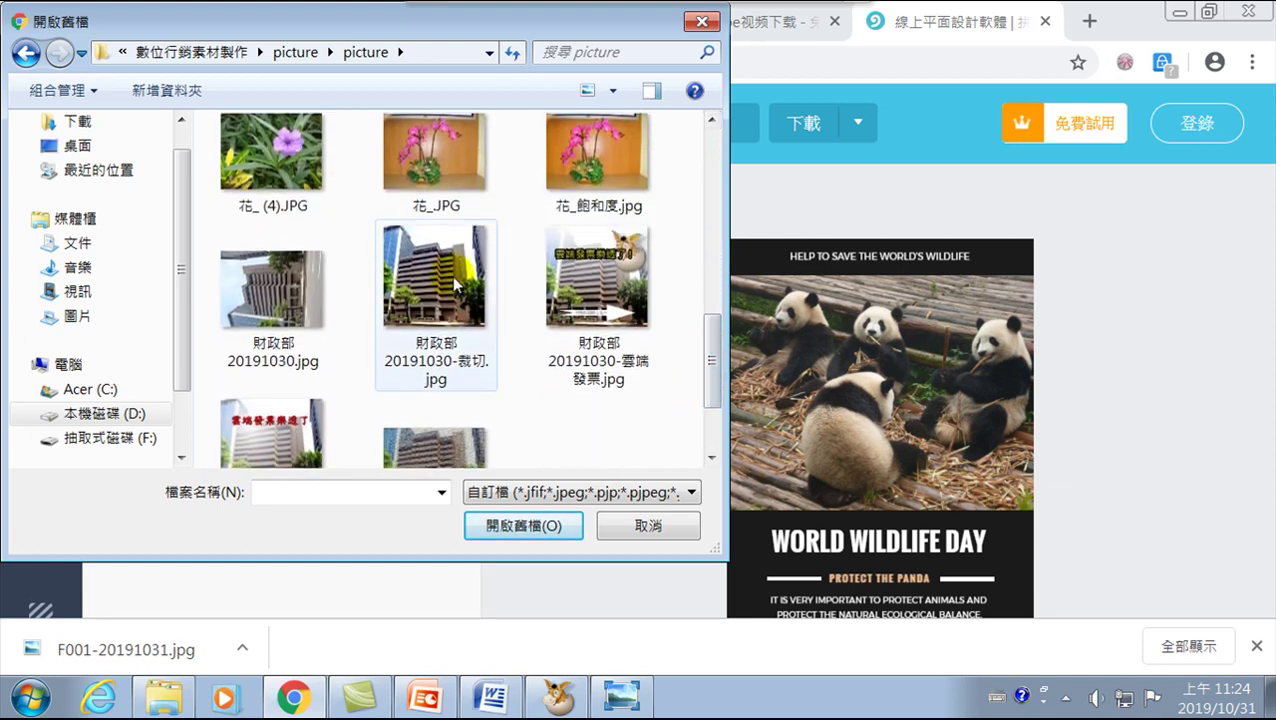
click(425, 355)
click(508, 528)
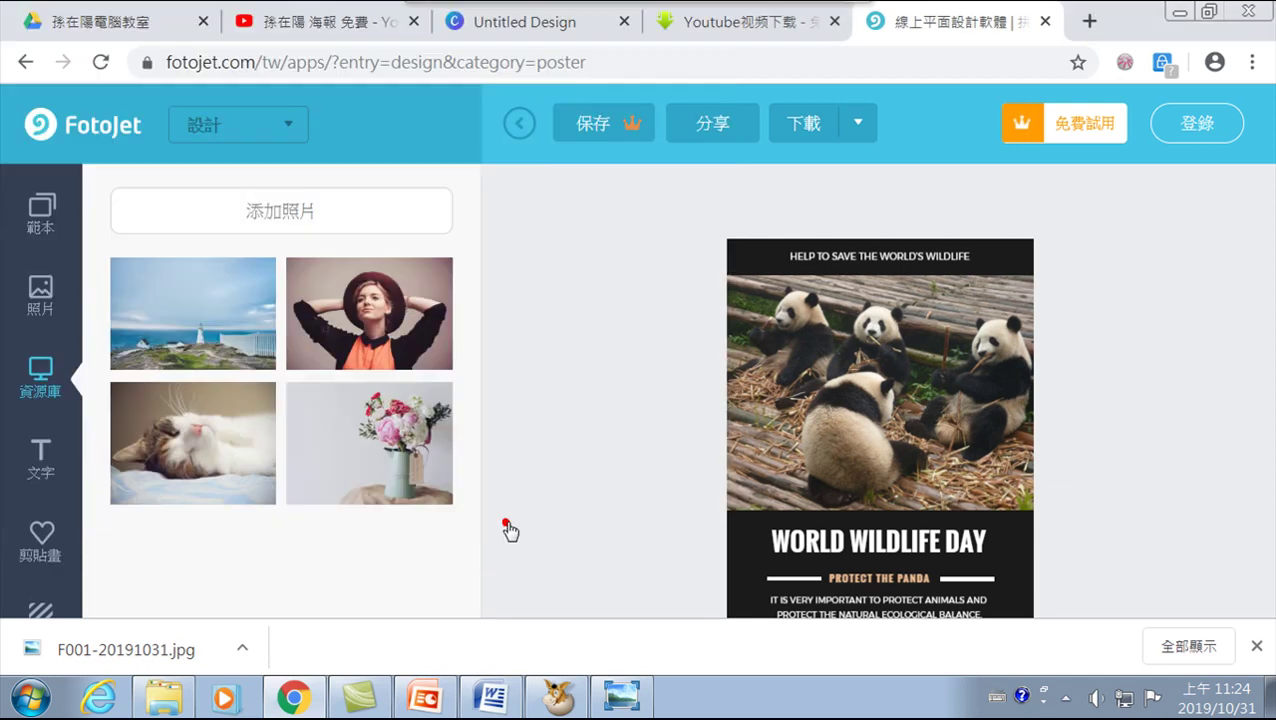
mouse_move(193, 340)
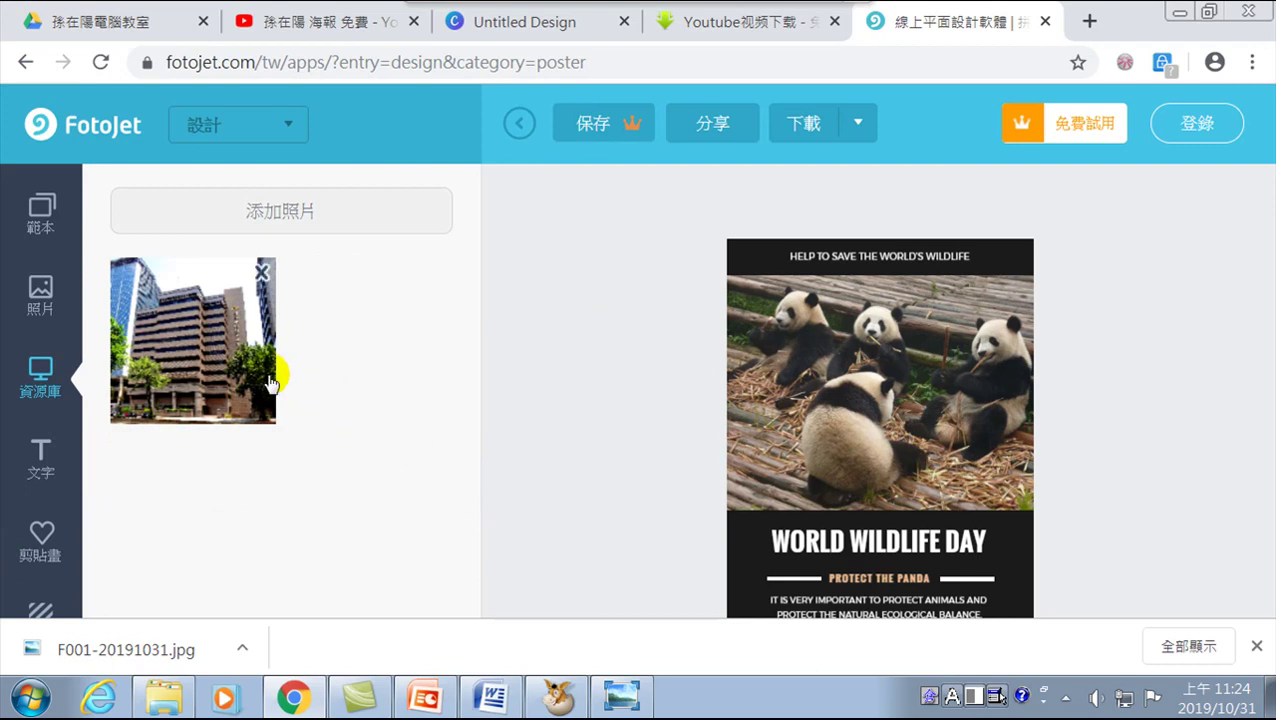
Insert the building photo onto the poster and delete the panda photo
click(198, 352)
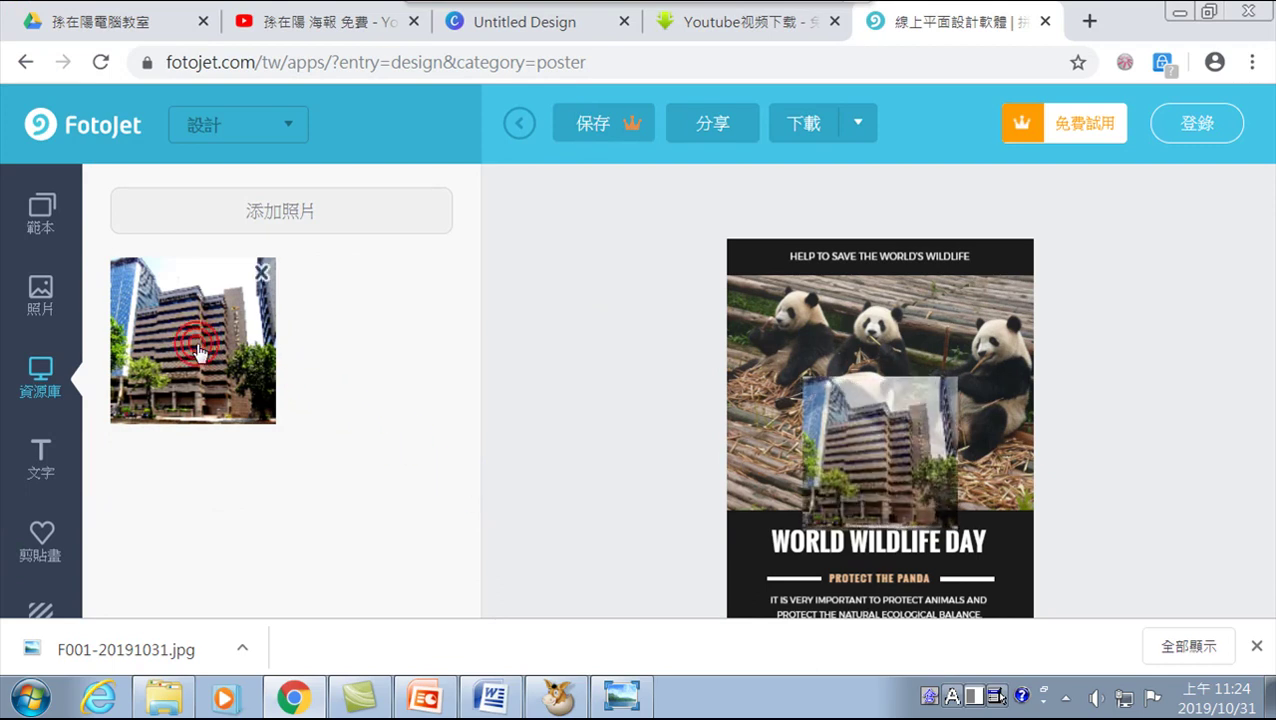
mouse_move(880, 432)
mouse_down()
mouse_move(1070, 368)
mouse_move(890, 372)
mouse_up()
click(857, 382)
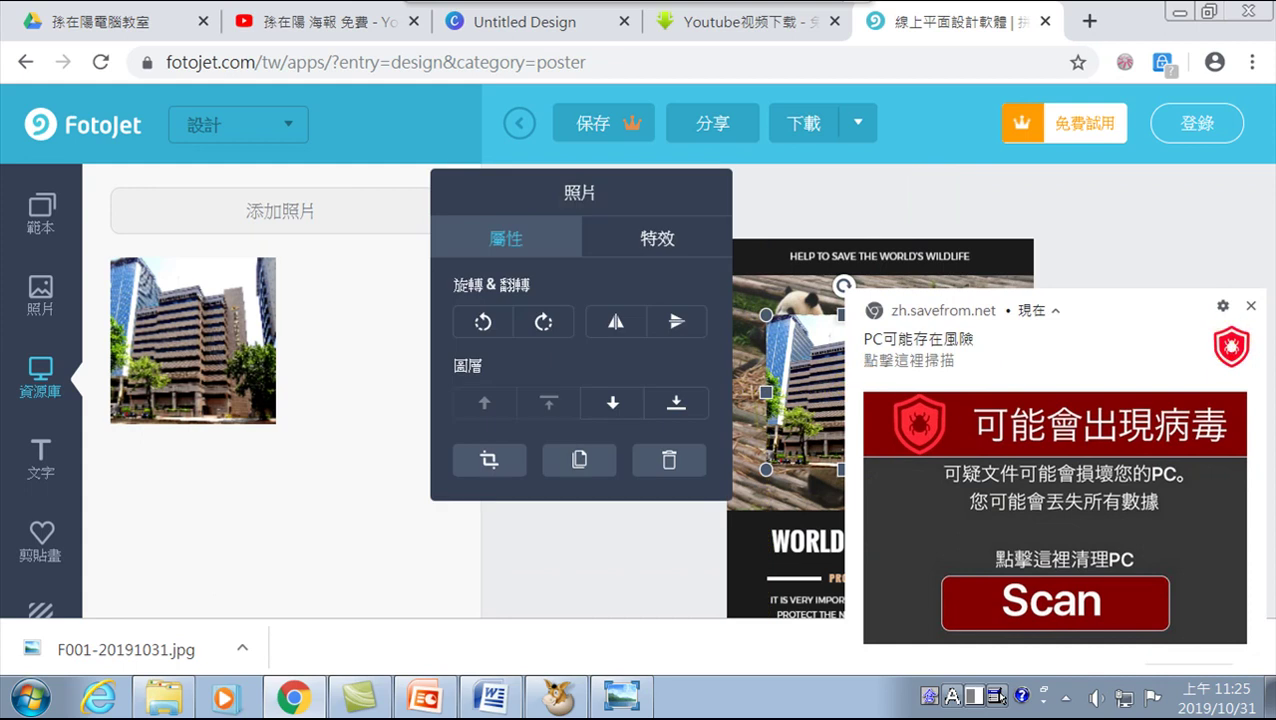
click(1250, 305)
click(995, 310)
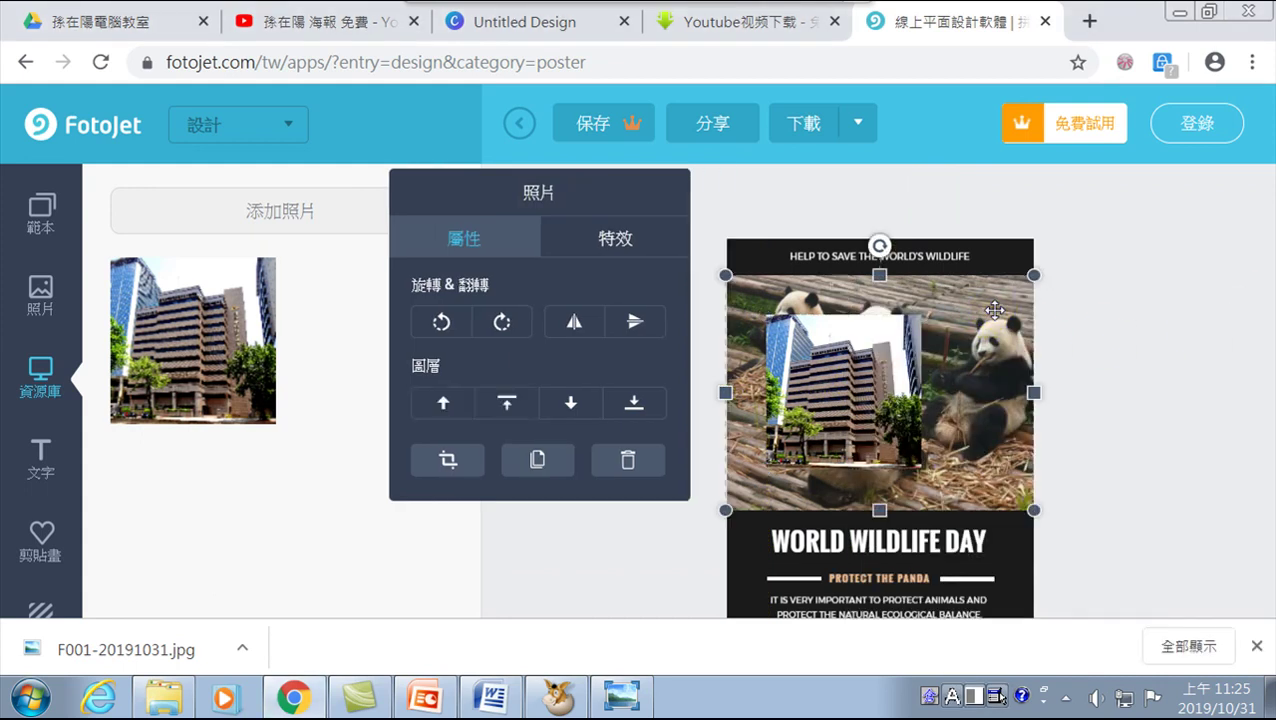
drag(1004, 301, 1097, 328)
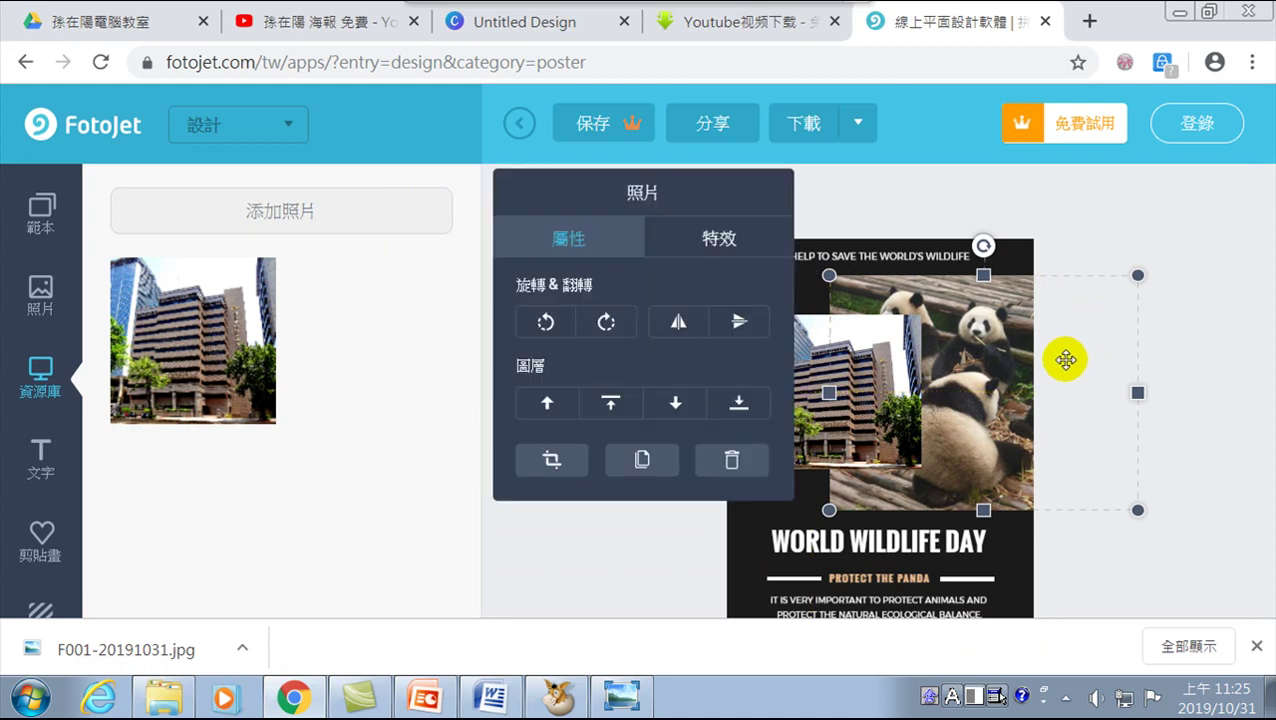
key(Delete)
Move and enlarge the building photo so it fills and centres in the top photo area
click(832, 357)
drag(832, 357, 804, 329)
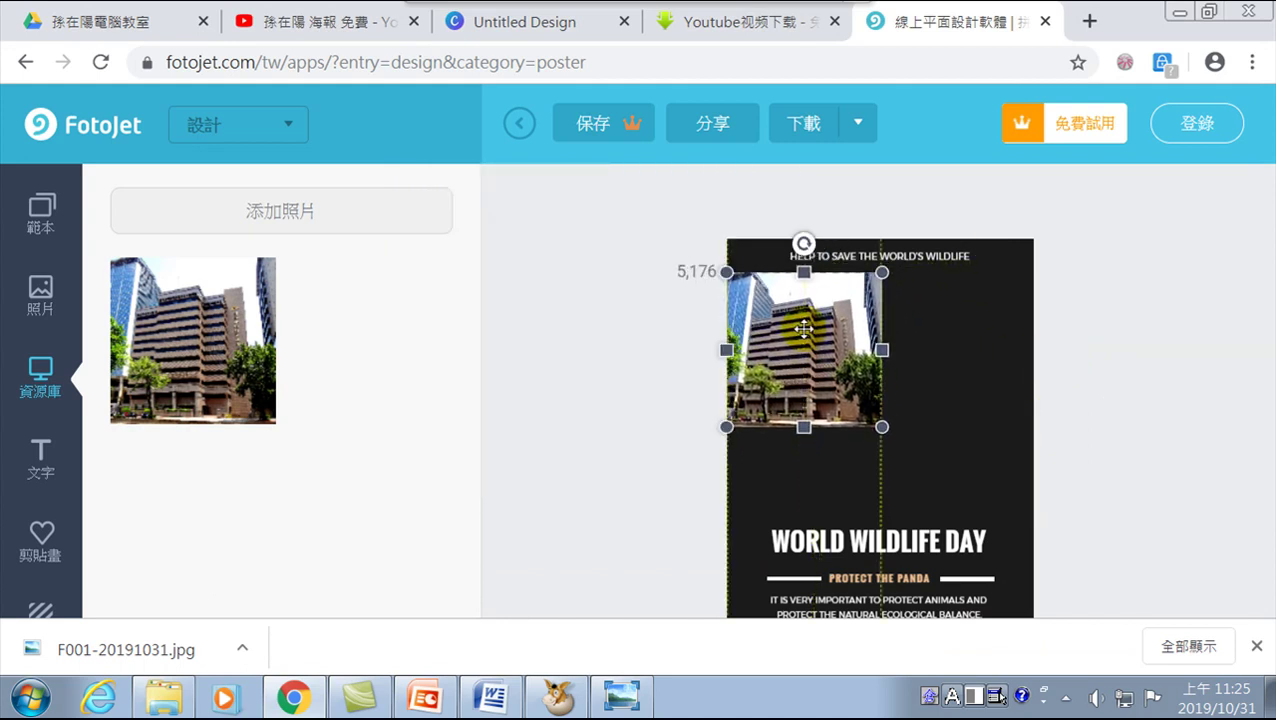
drag(880, 427, 1016, 517)
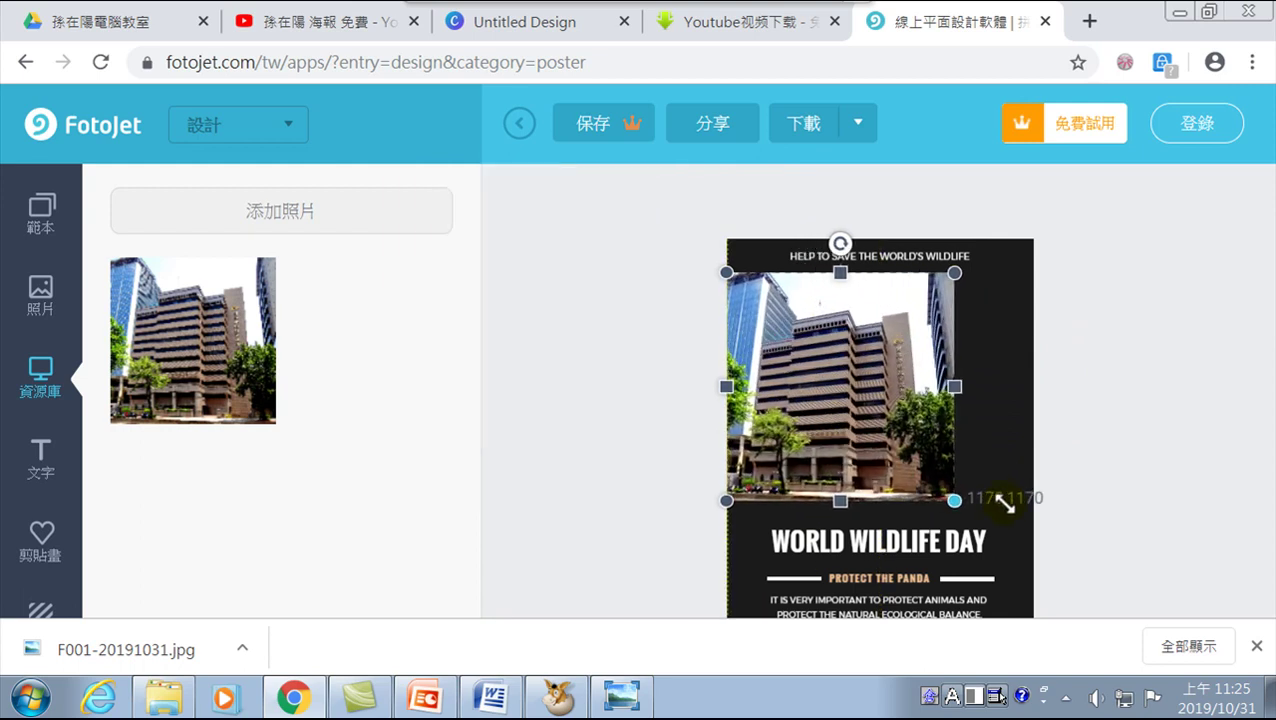
drag(891, 398, 928, 394)
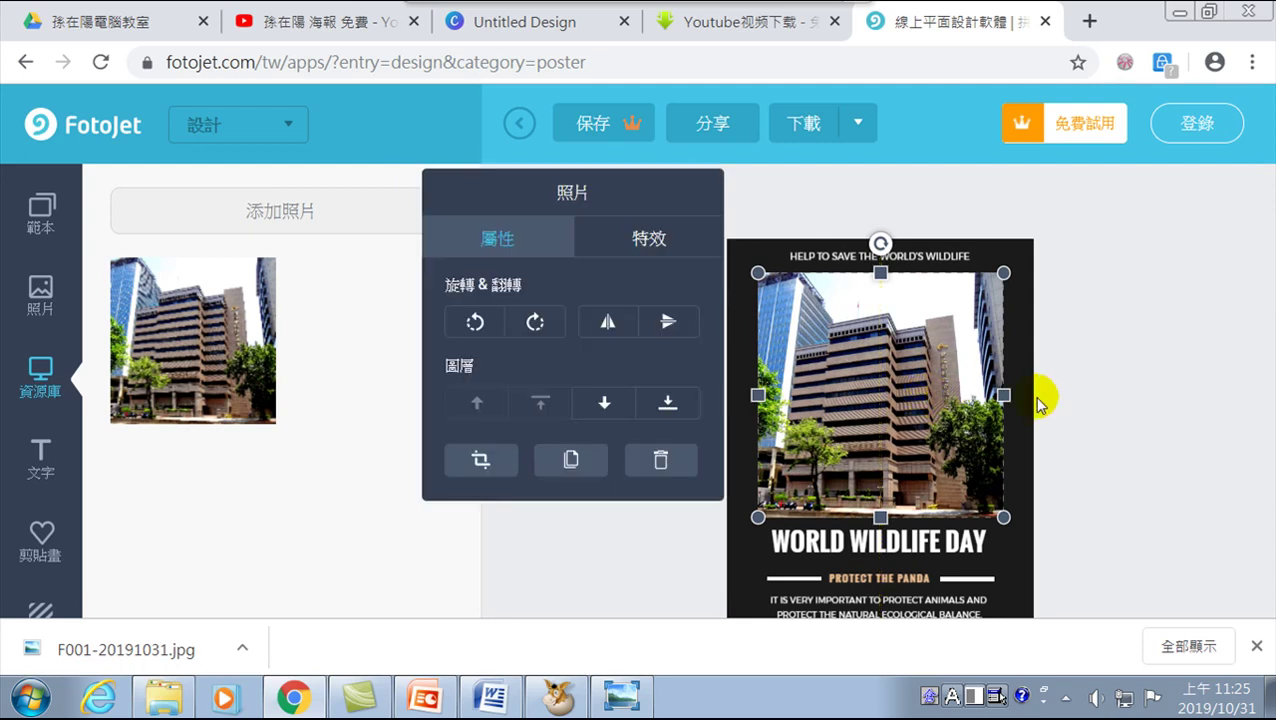
click(1131, 407)
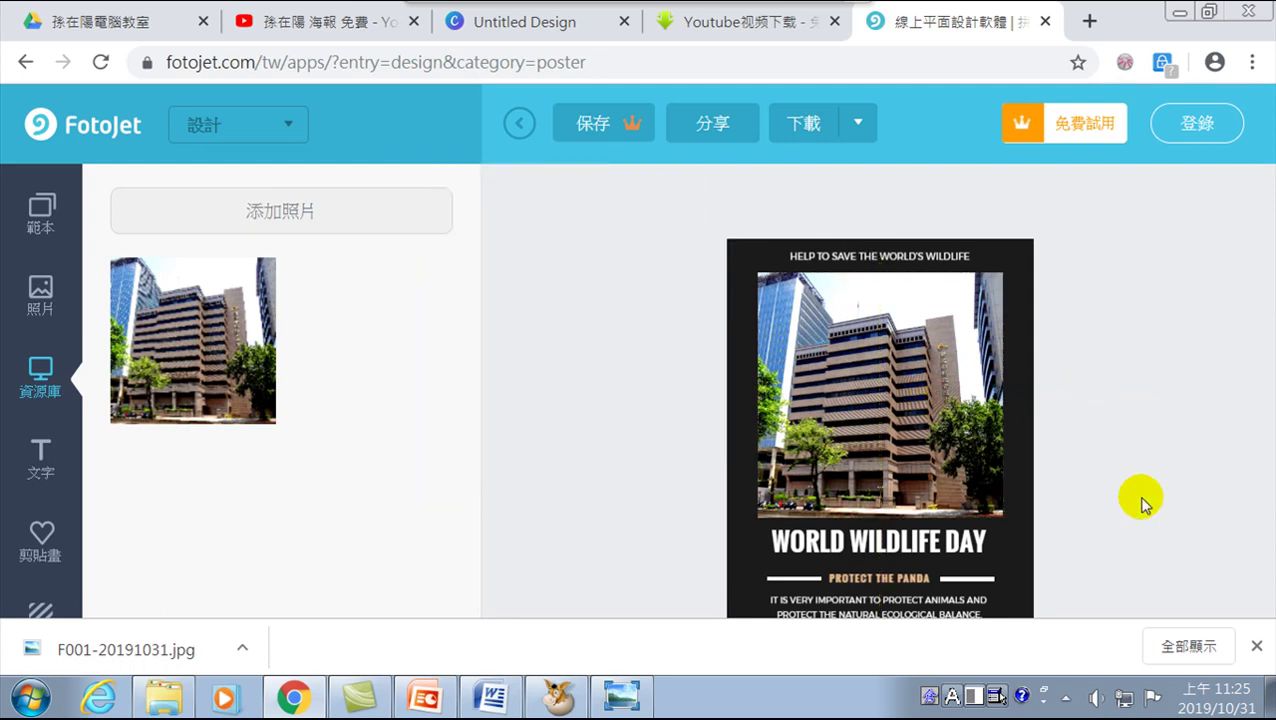
click(942, 383)
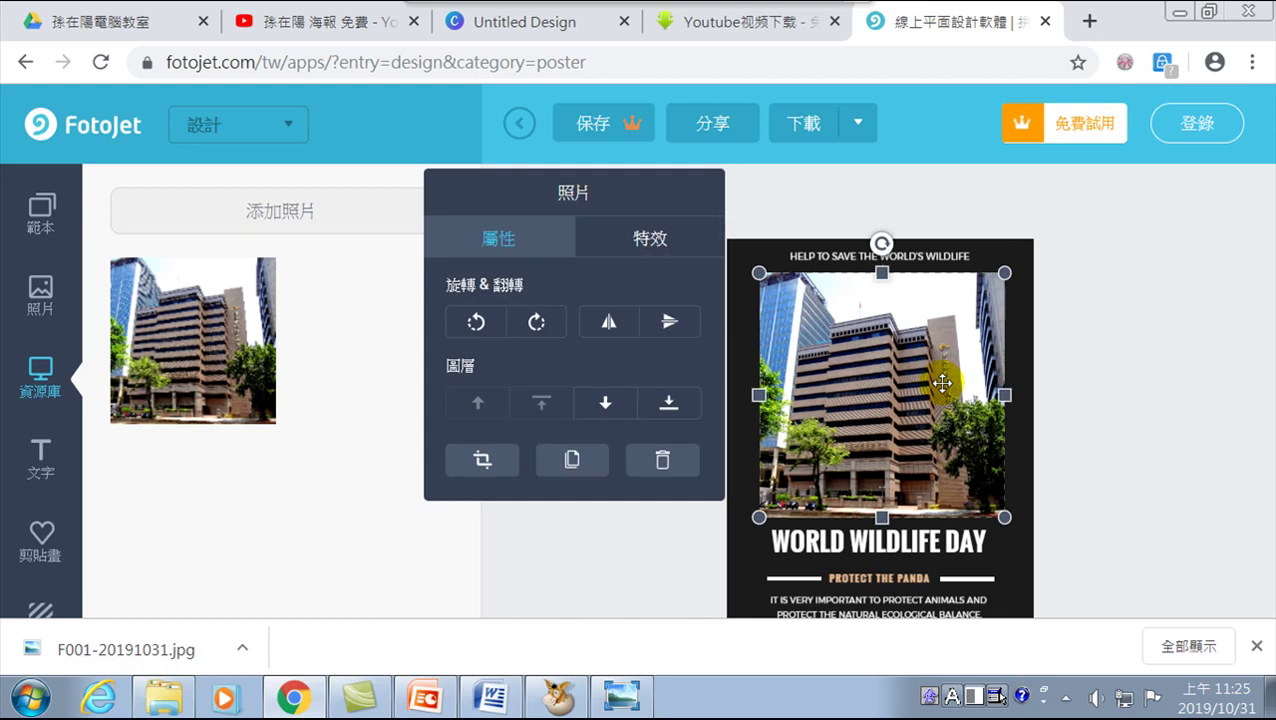
click(1080, 311)
click(908, 367)
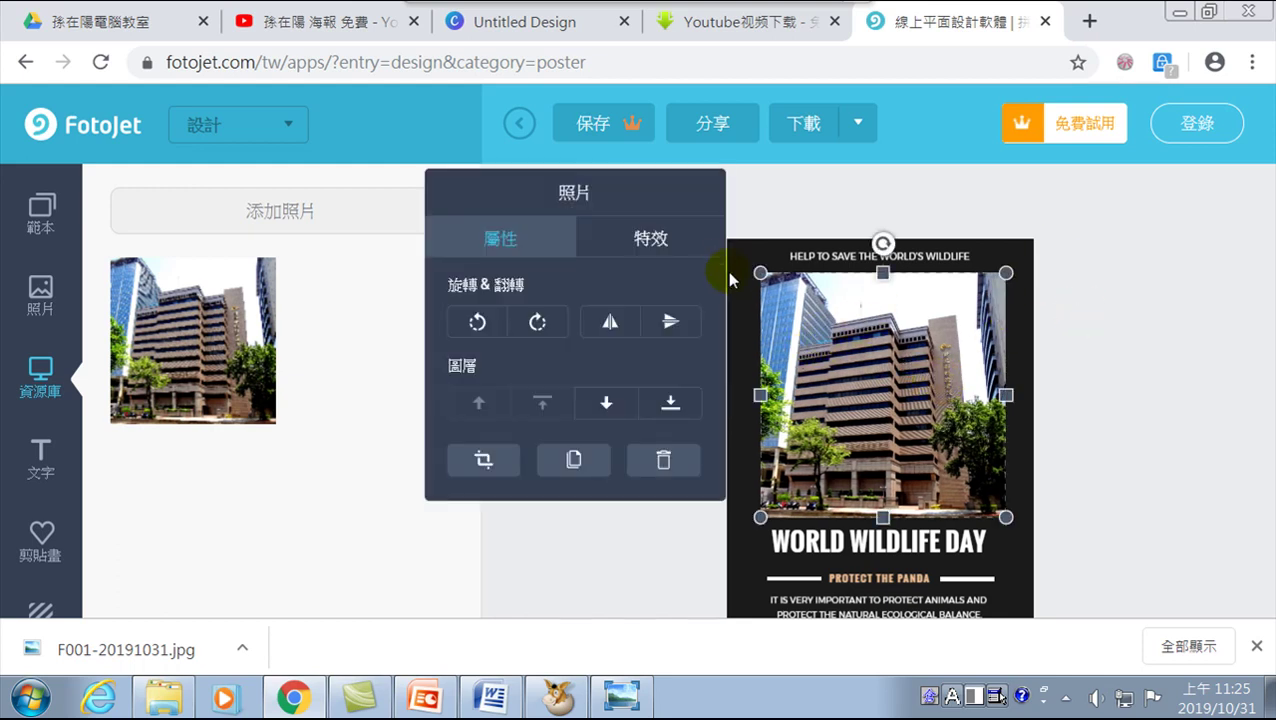
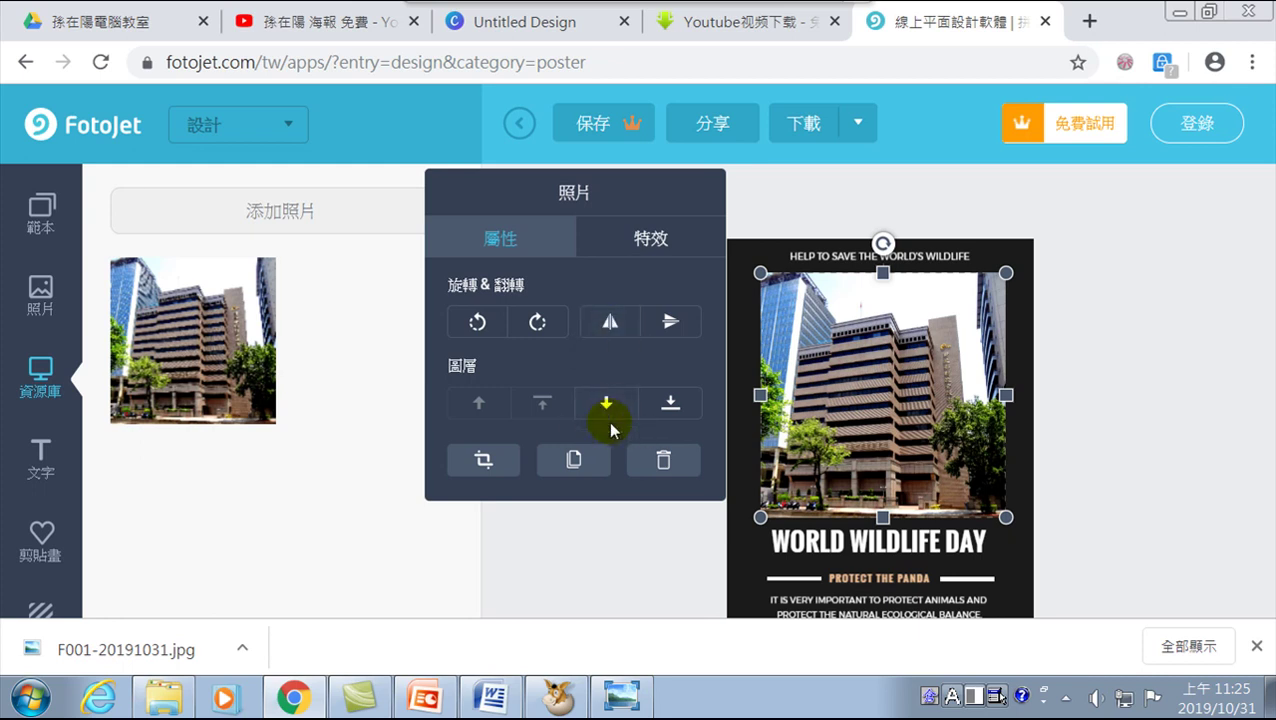
Try the chalkboard hearts stock photo on the poster, reorder its layer, then delete it
click(42, 309)
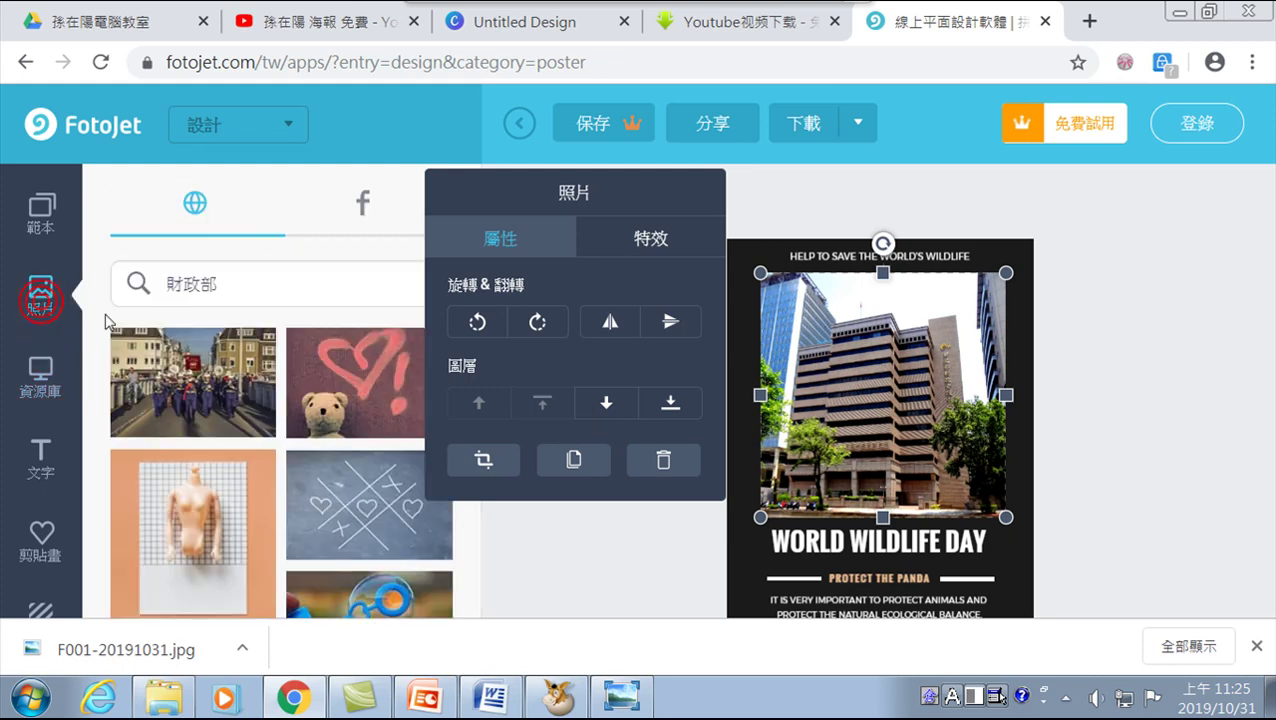
click(372, 525)
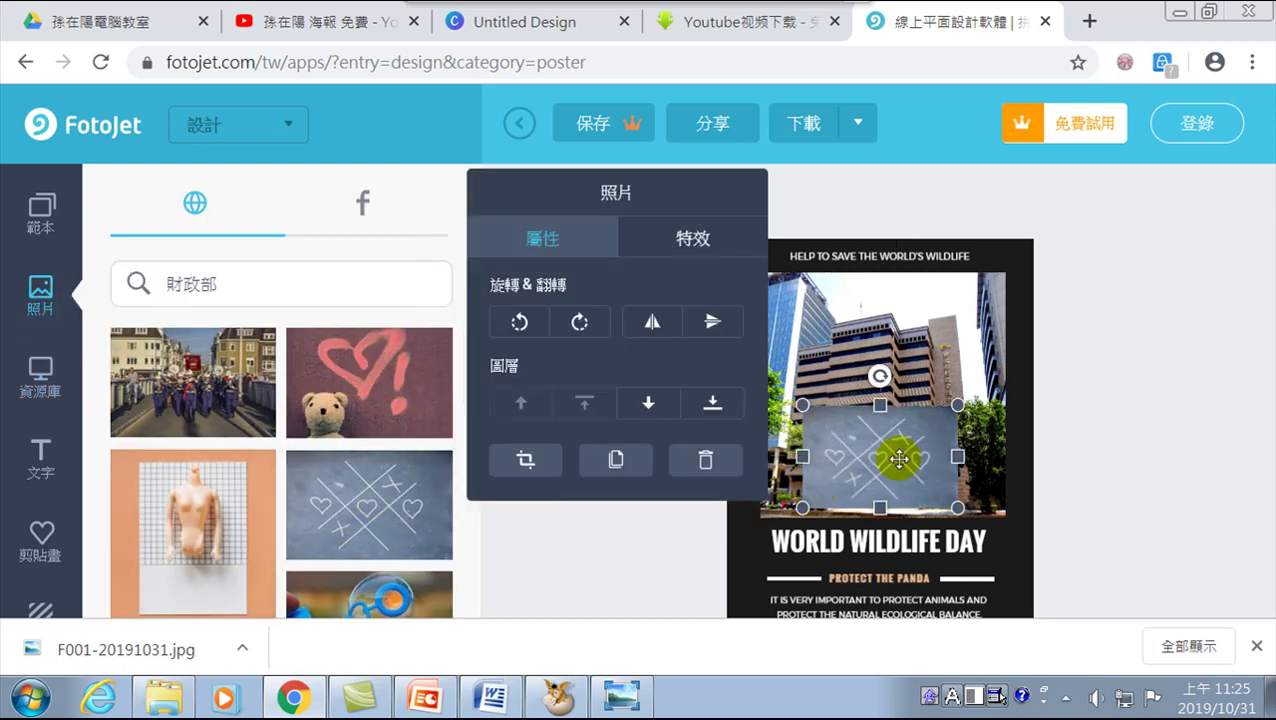
drag(898, 458, 979, 421)
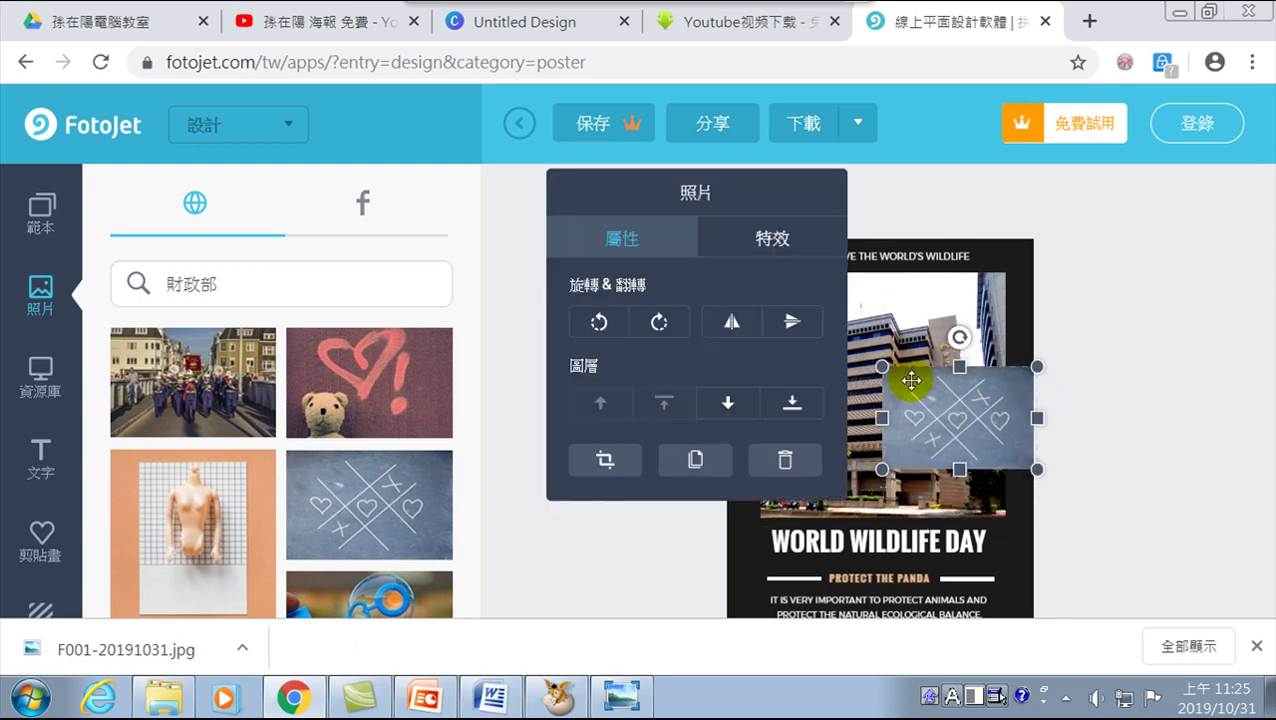
click(728, 403)
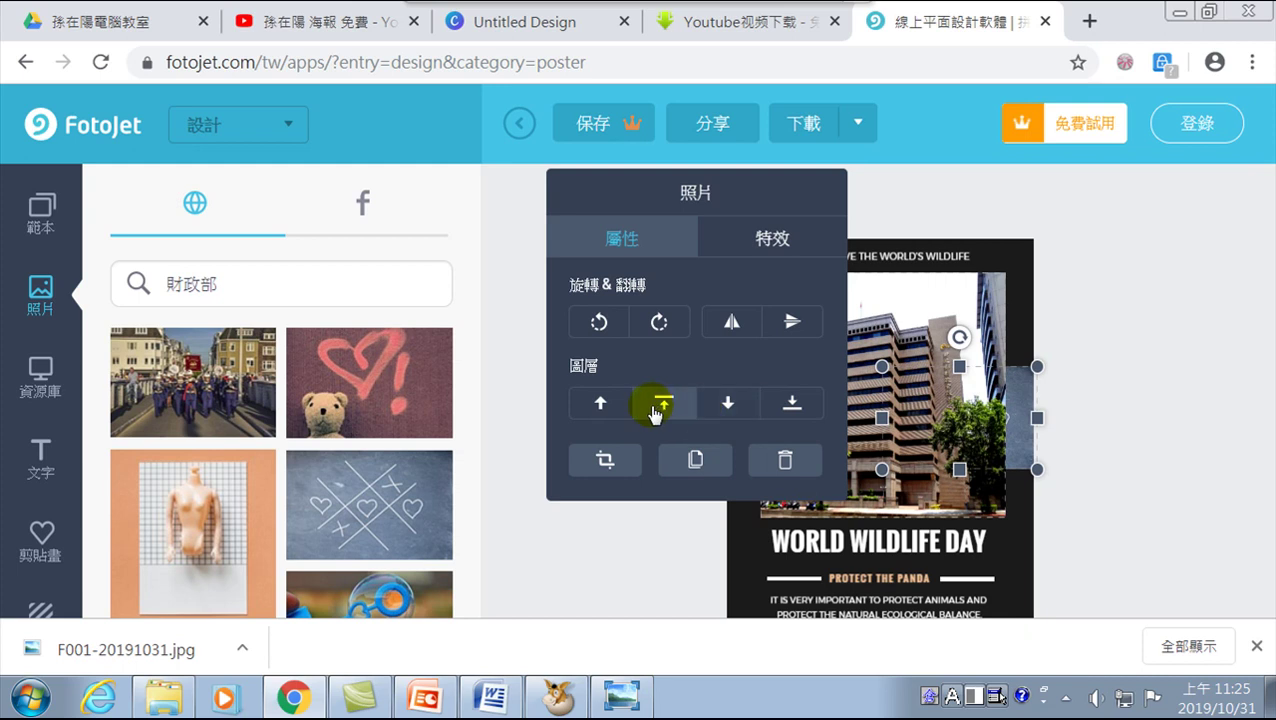
click(603, 402)
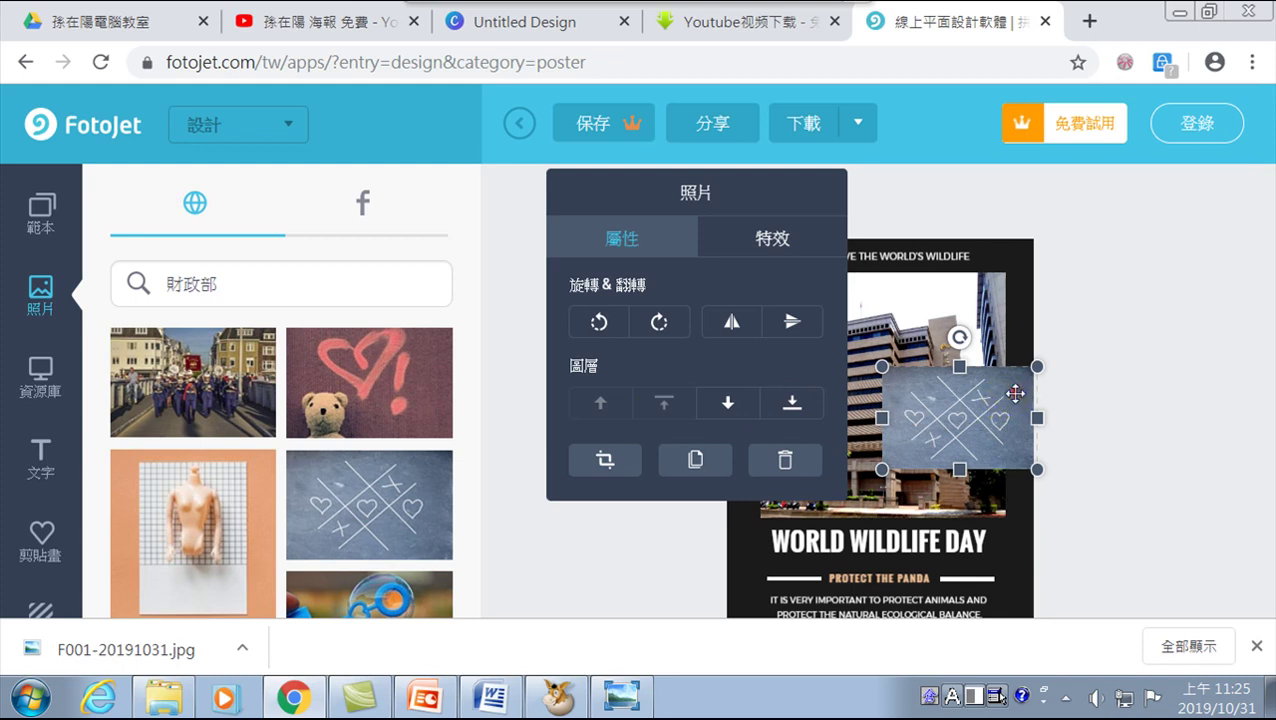
key(Delete)
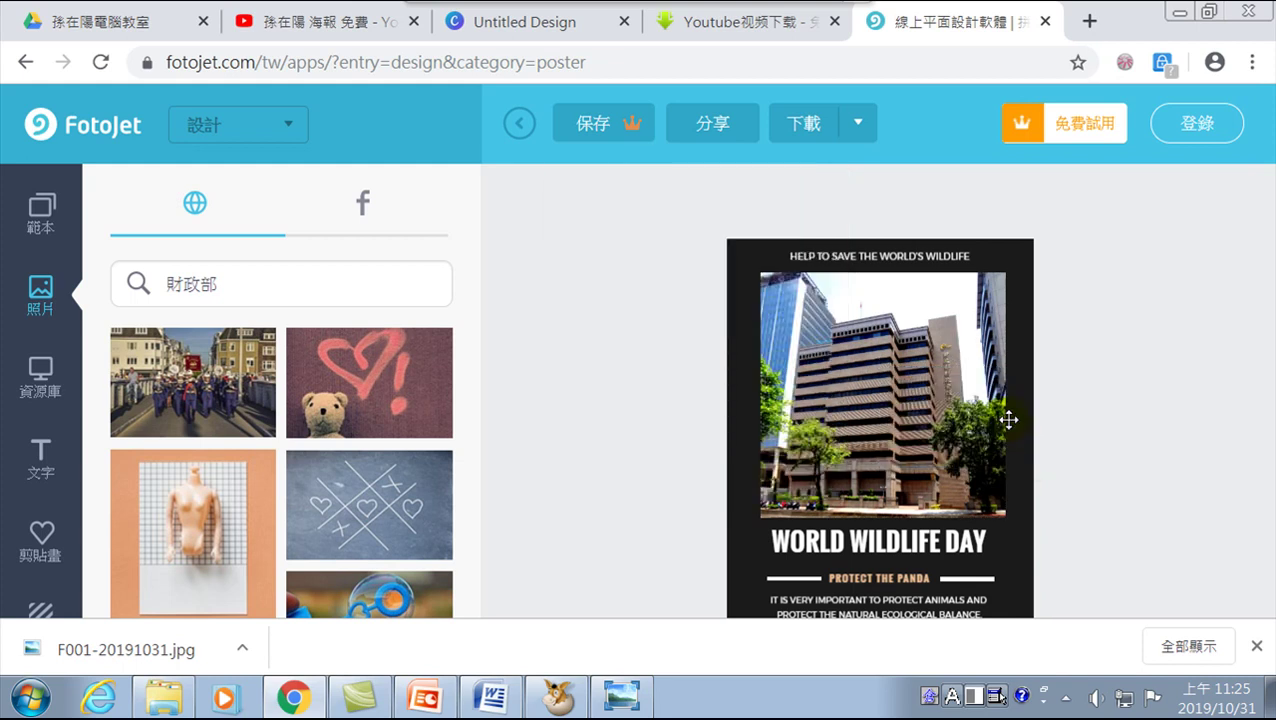
Apply a filter to the building photo and raise its exposure to 41
click(910, 378)
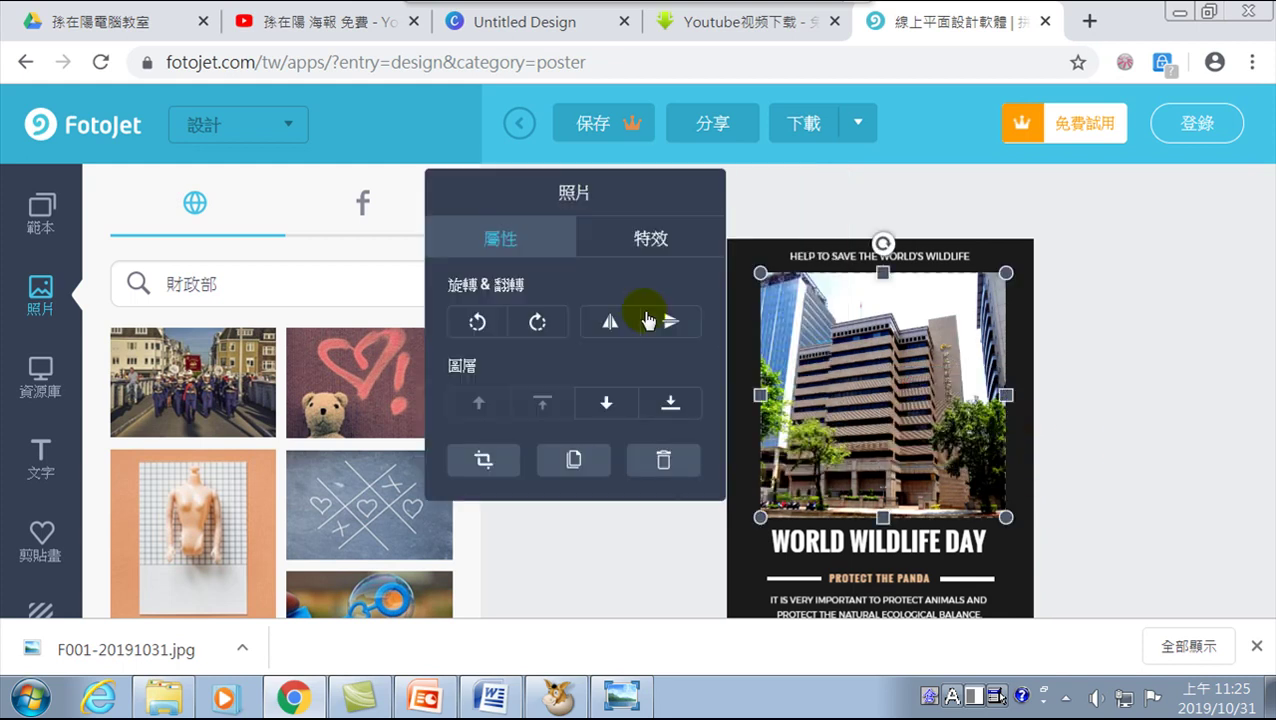
click(650, 240)
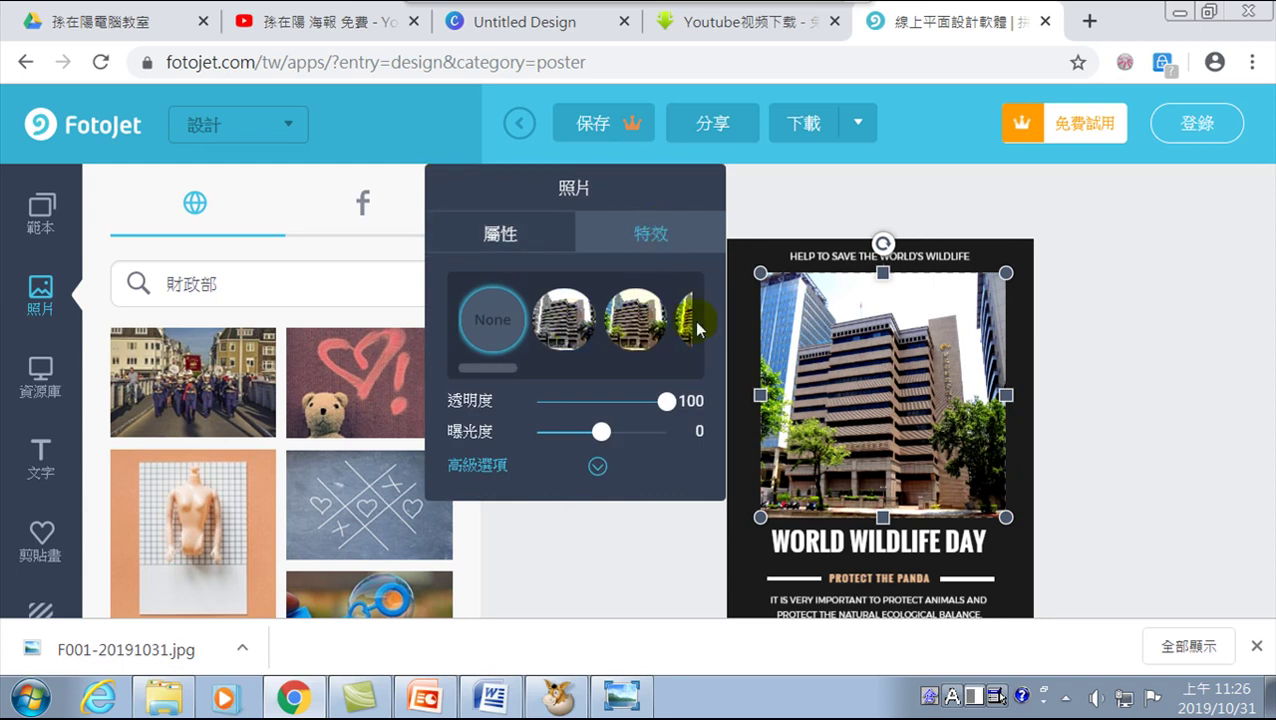
click(638, 327)
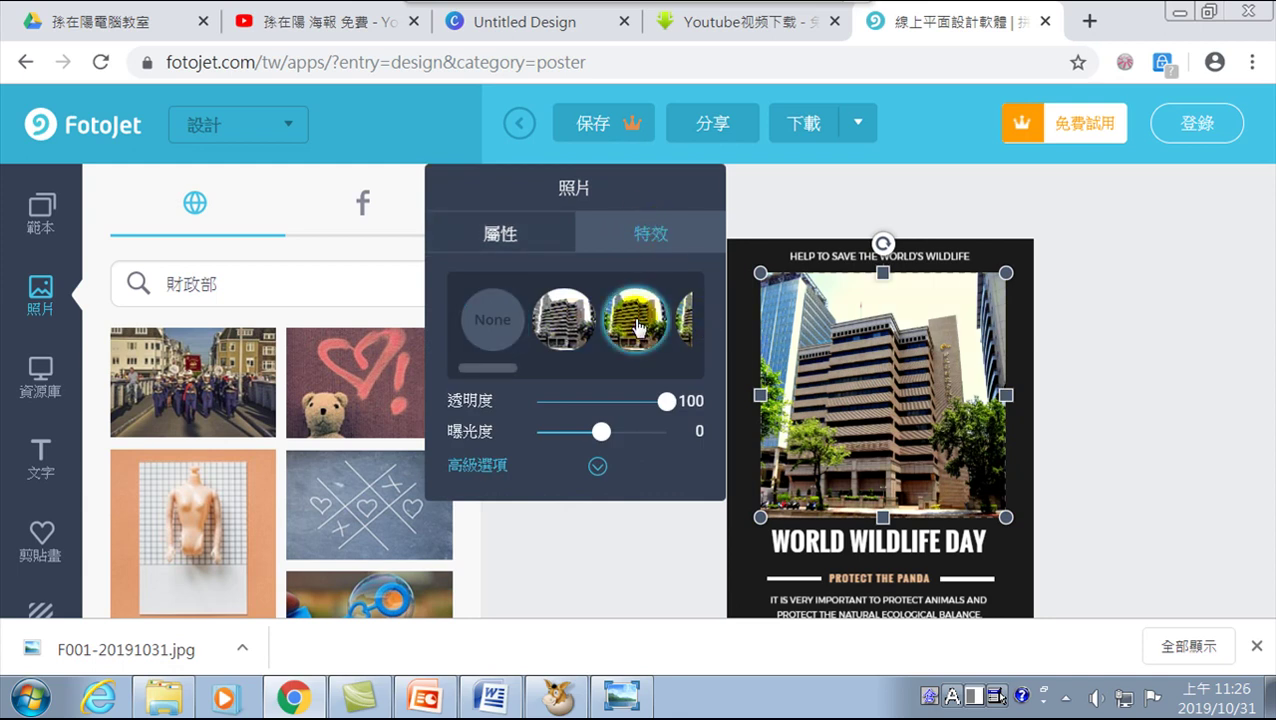
drag(601, 432, 626, 444)
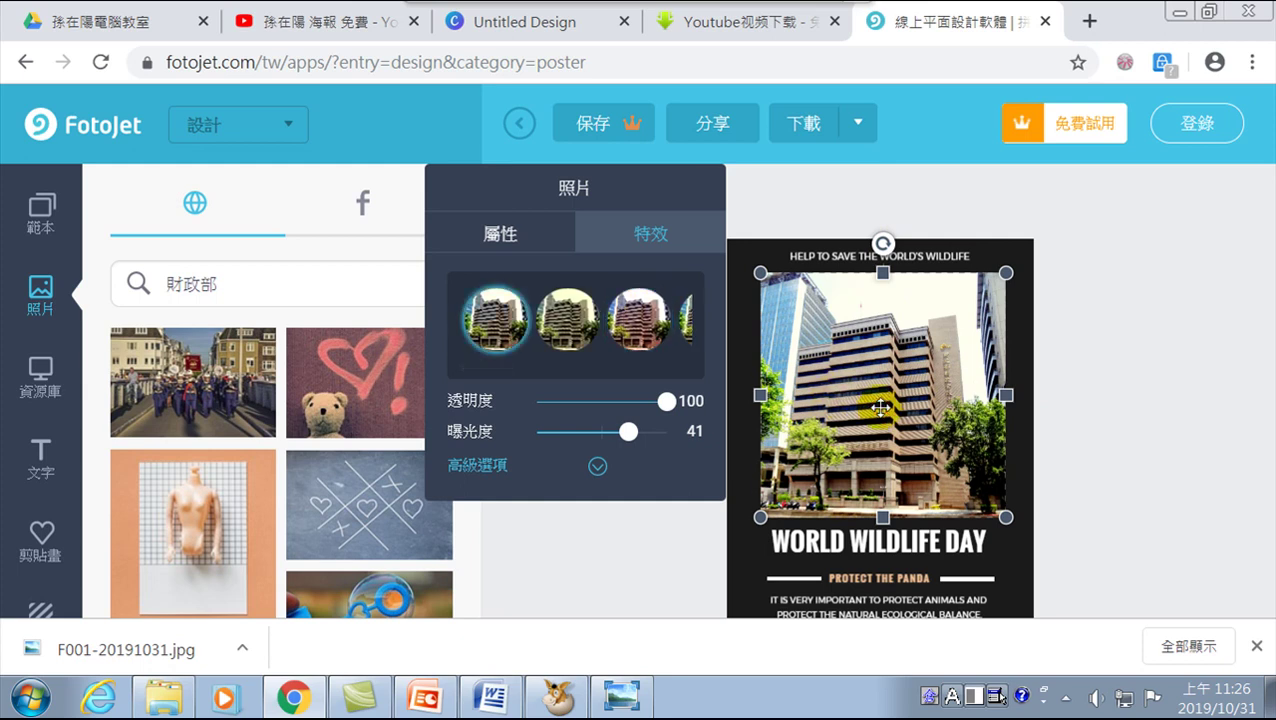
Try several other filters on the building photo and settle on a muted, cooler one
click(575, 321)
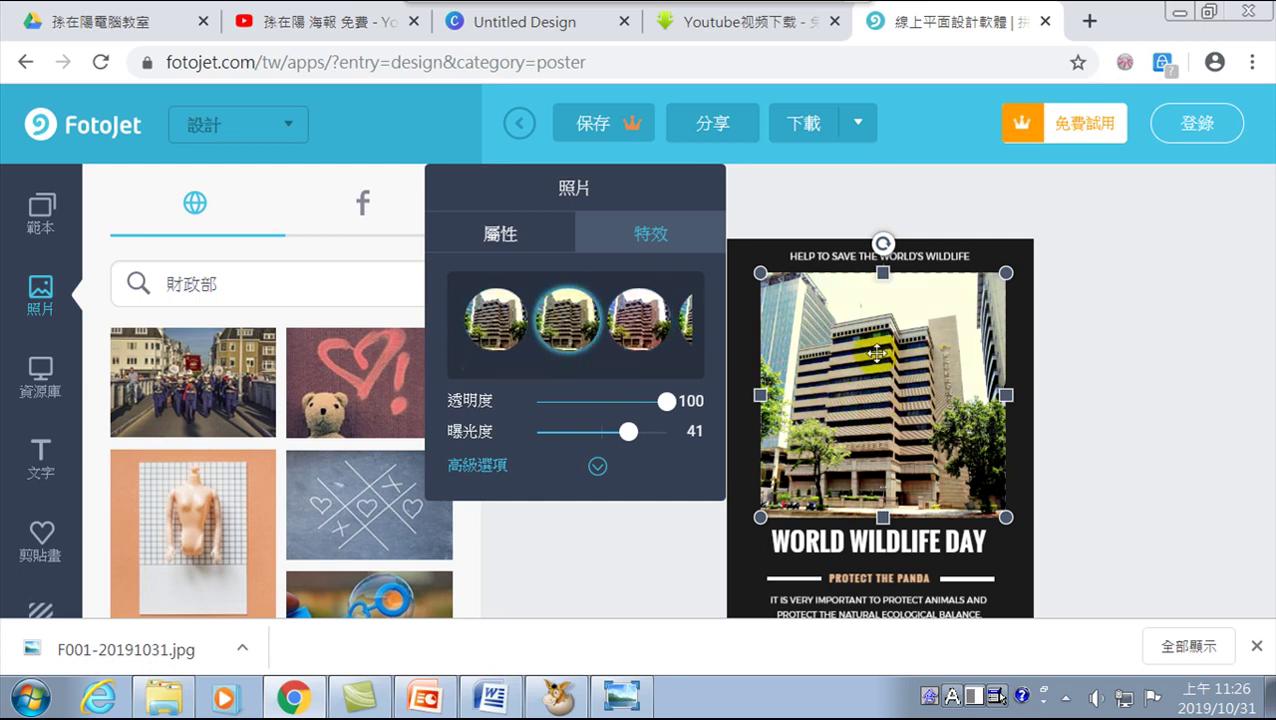
click(926, 305)
click(670, 438)
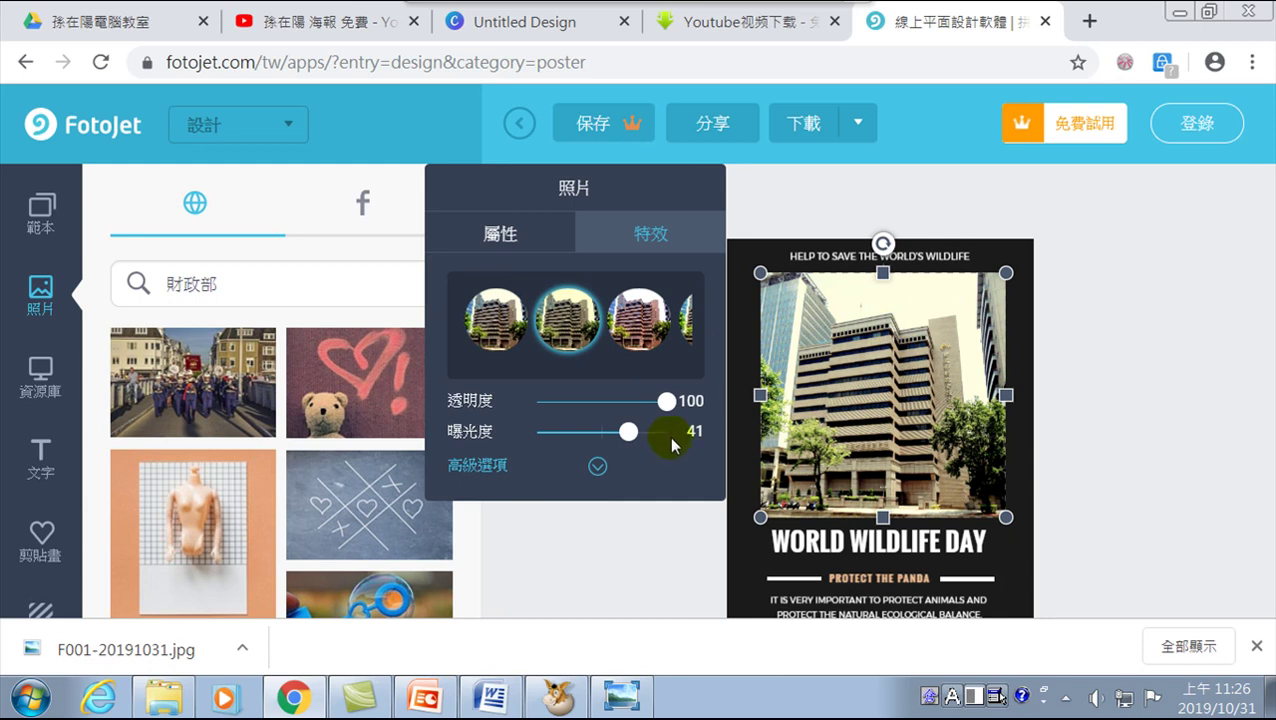
click(645, 323)
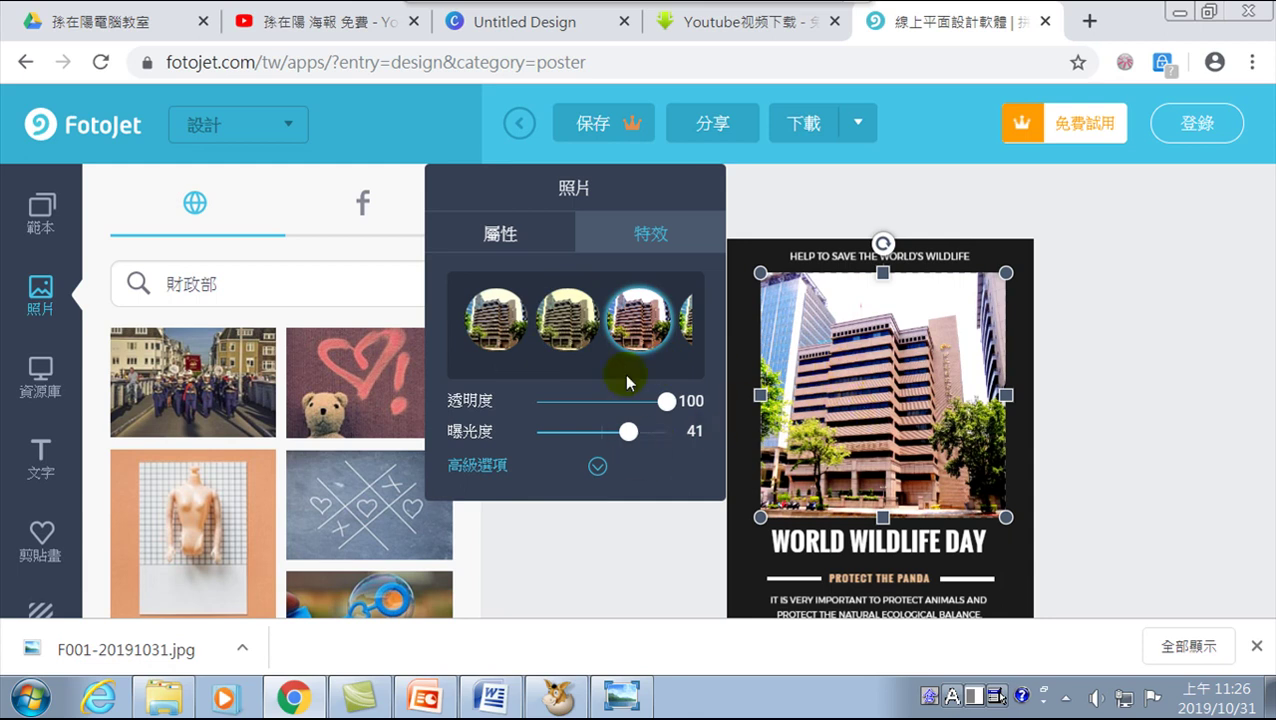
click(685, 327)
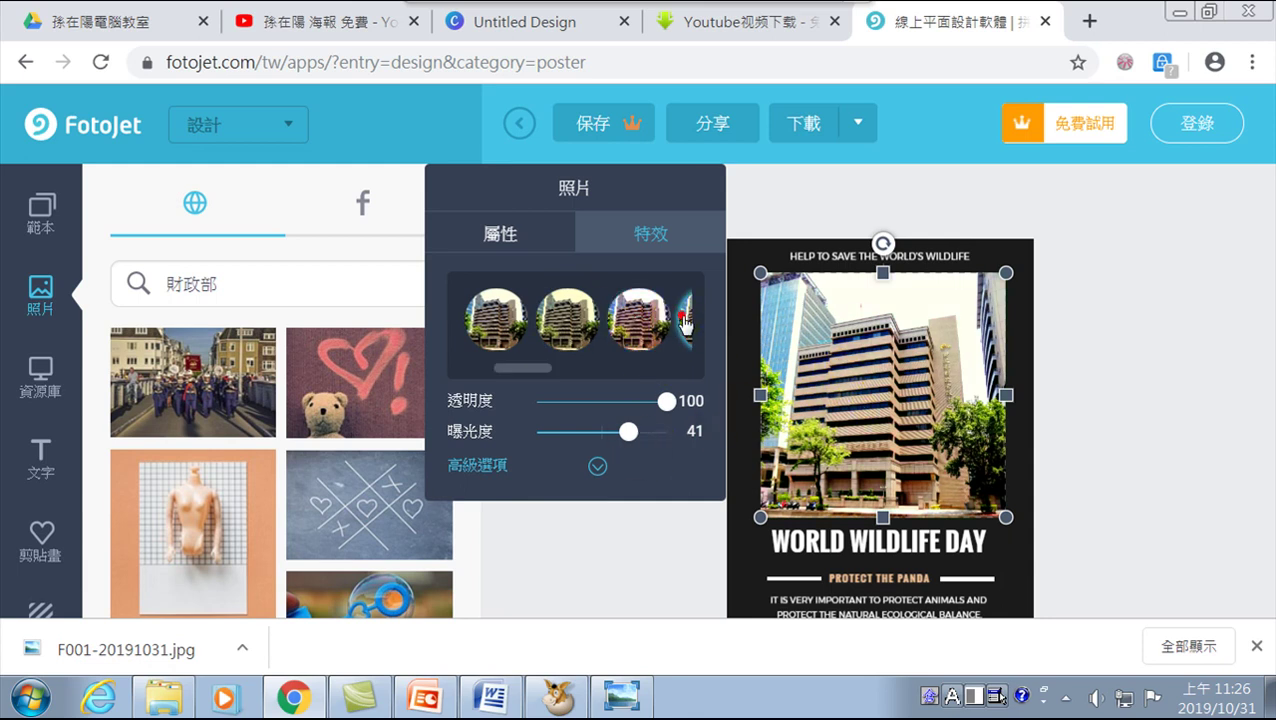
drag(537, 372, 600, 373)
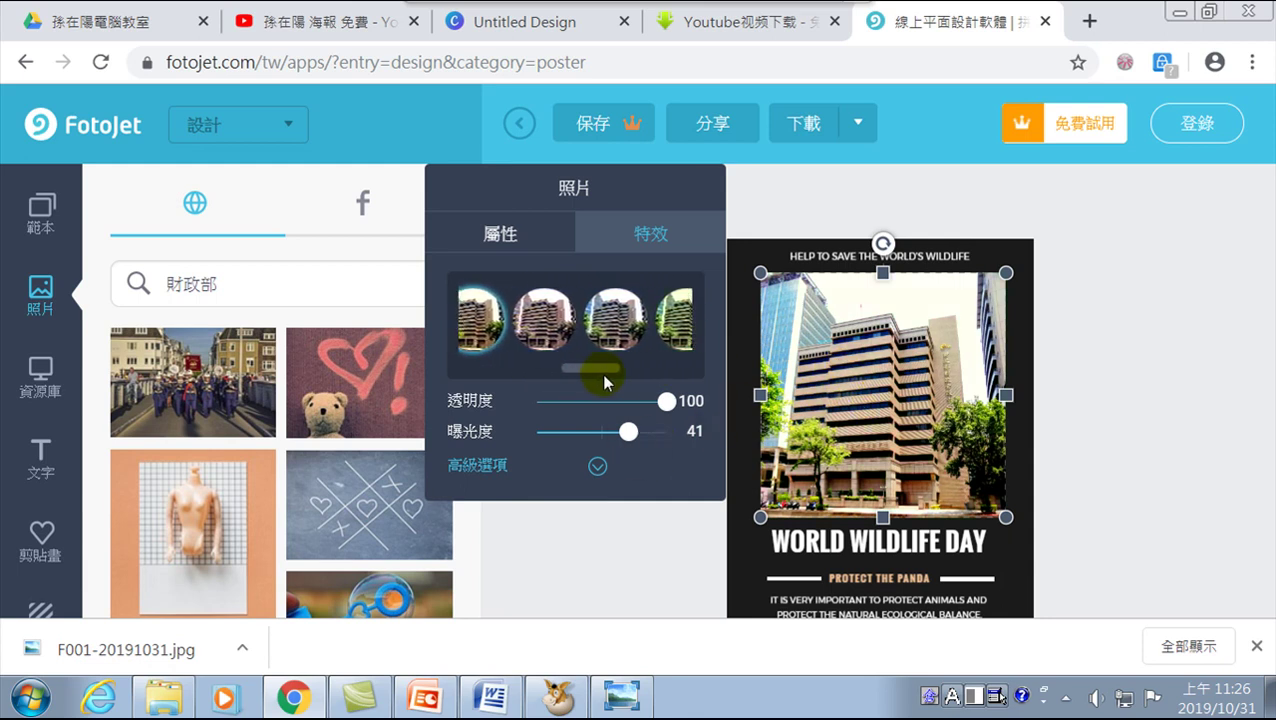
click(593, 326)
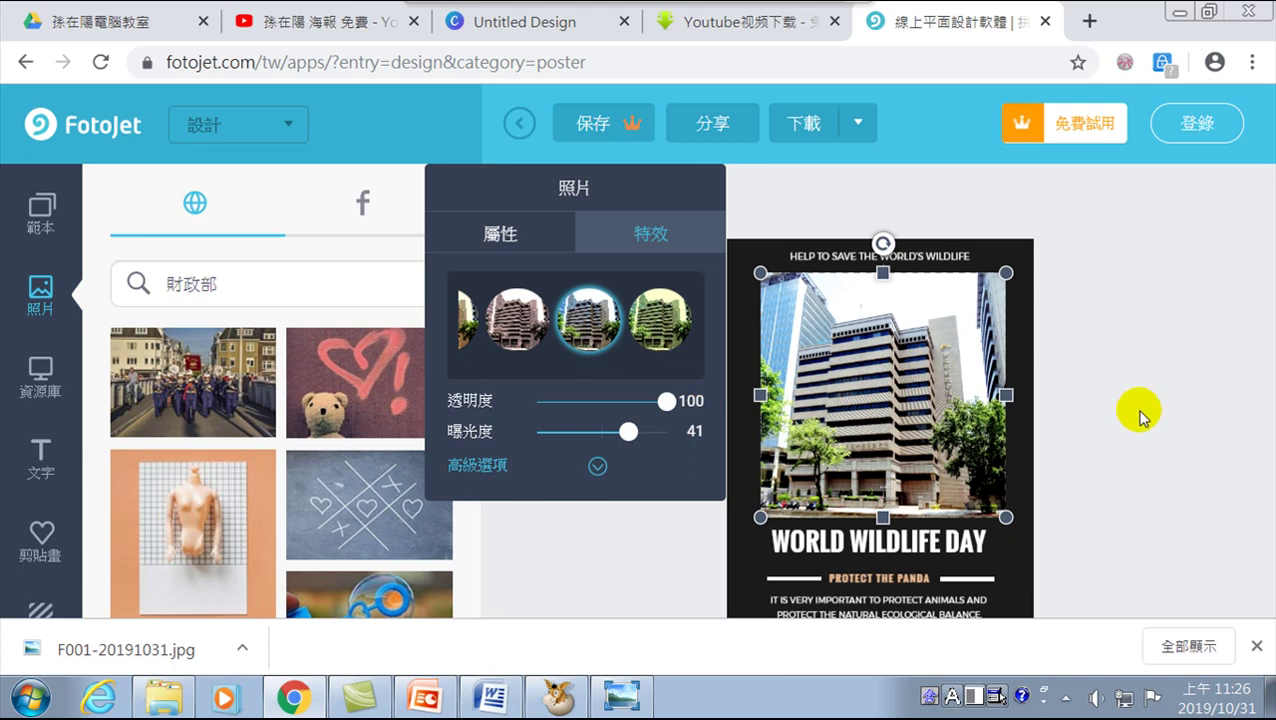
click(1149, 366)
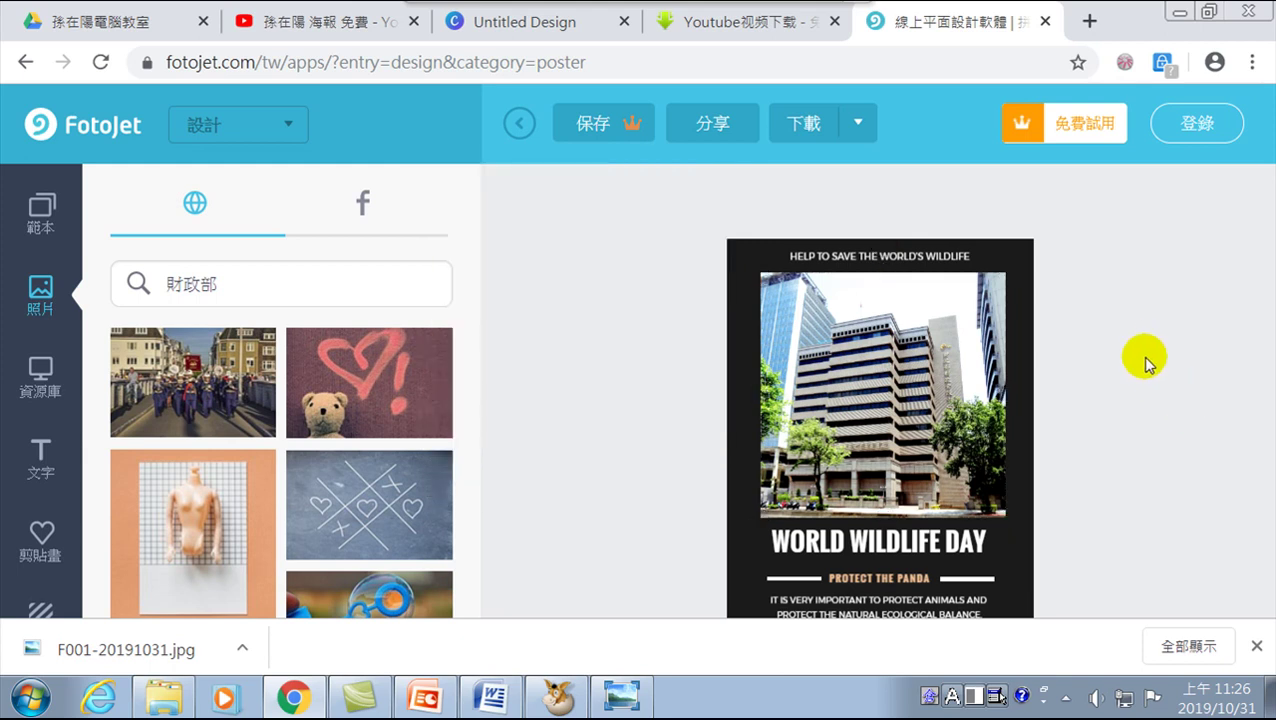
Clear the English text HELP TO SAVE THE WORLD'S WILDLIFE from the top header
click(829, 256)
click(857, 257)
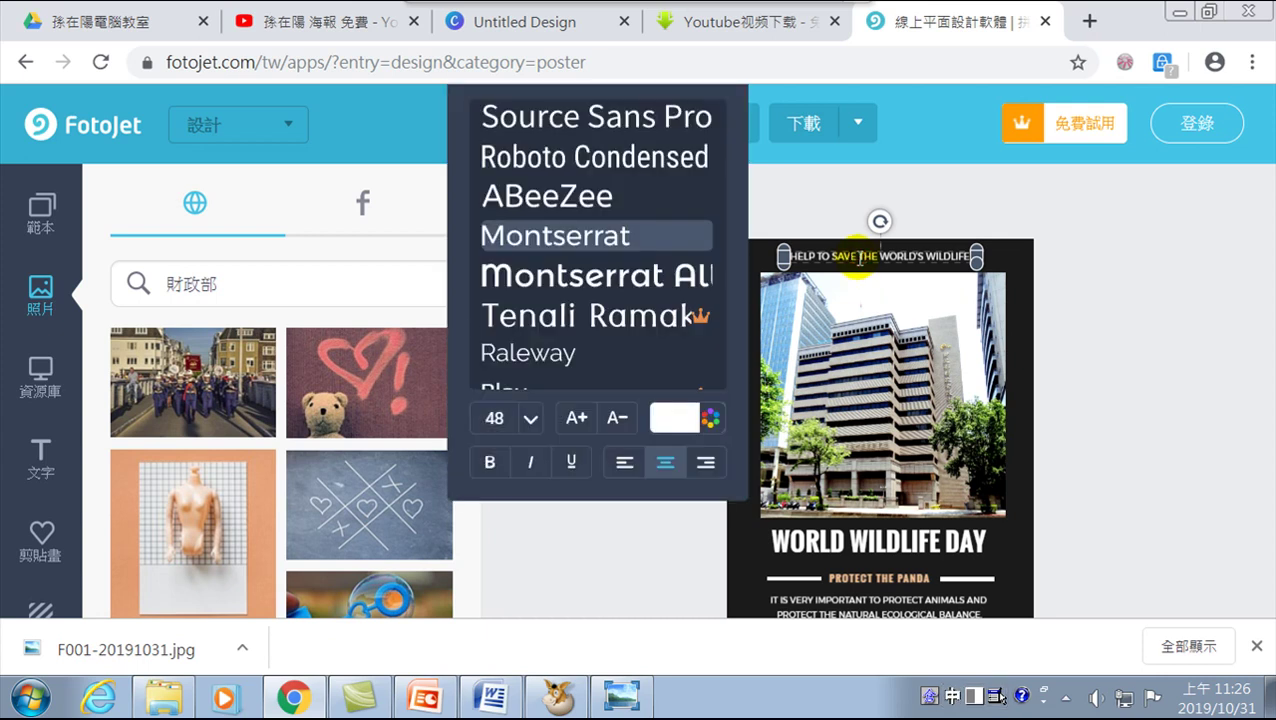
drag(859, 258, 928, 265)
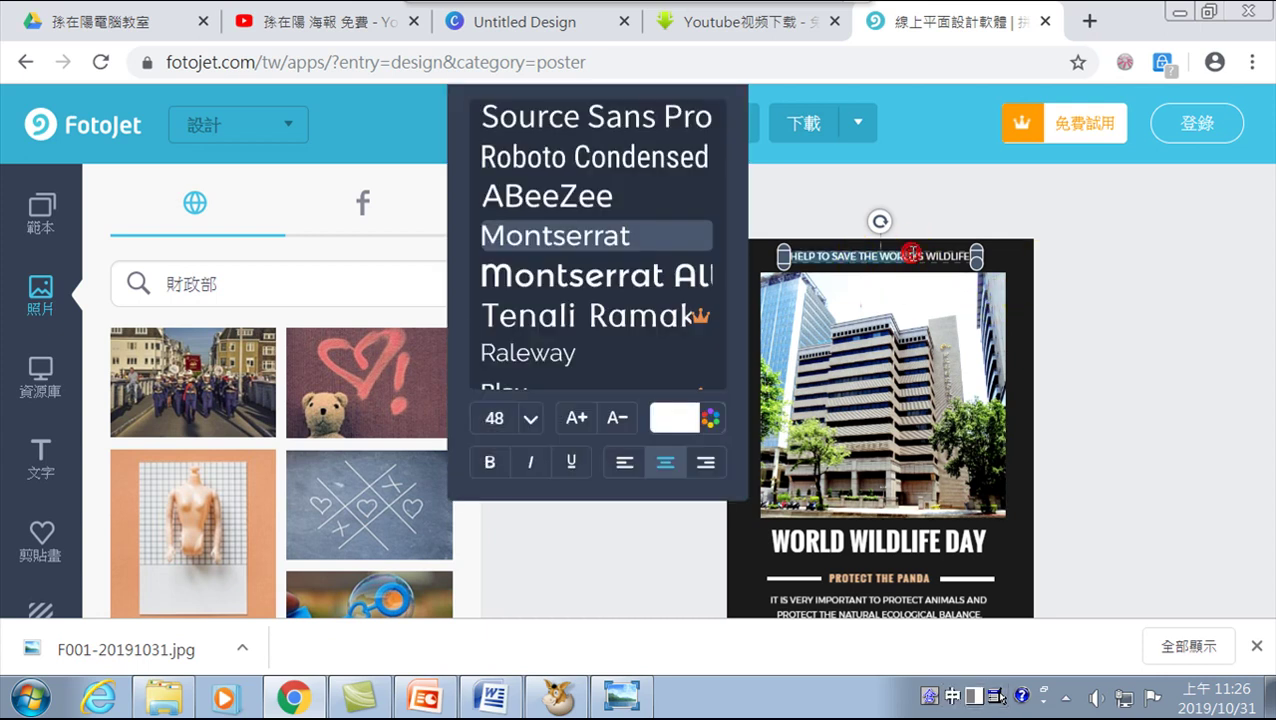
click(808, 258)
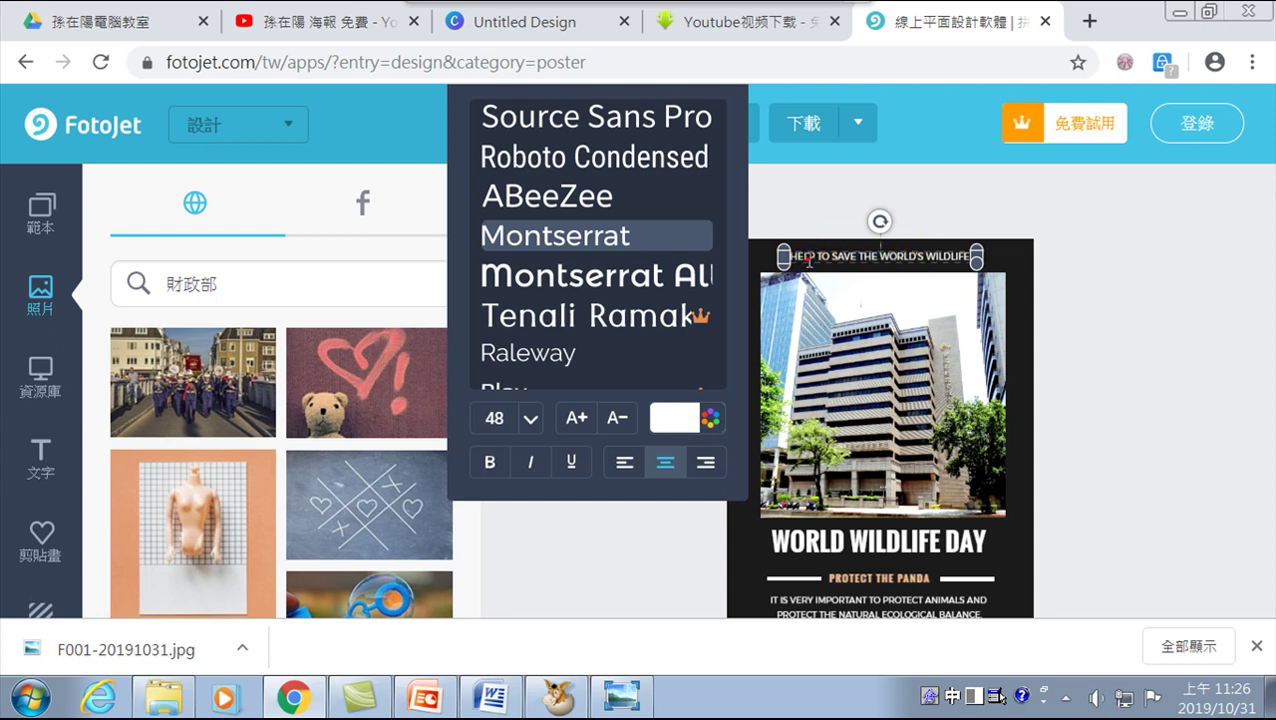
key(ctrl+a)
key(BackSpace)
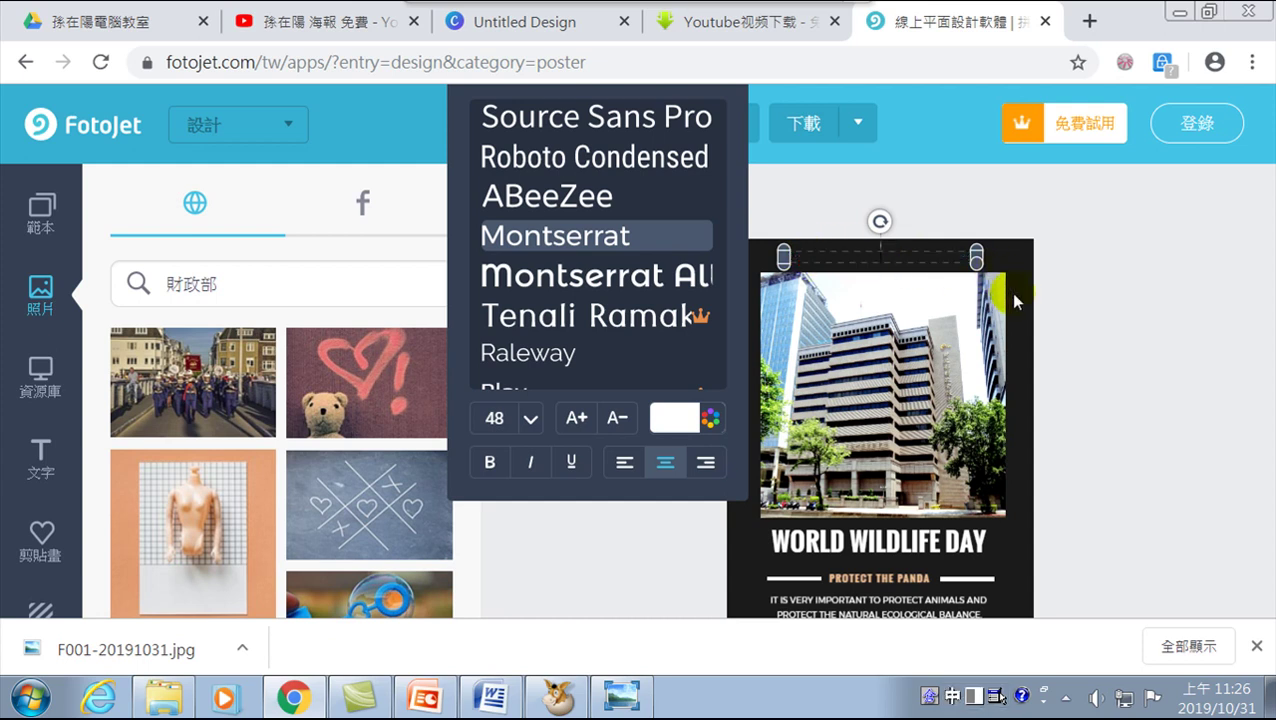
Enter 財政部關心您 as the new header text using the Chinese IME
text(bcdh)
key(space)
text(mmok yrn)
key(space)
text(anvit p ogf)
key(space)
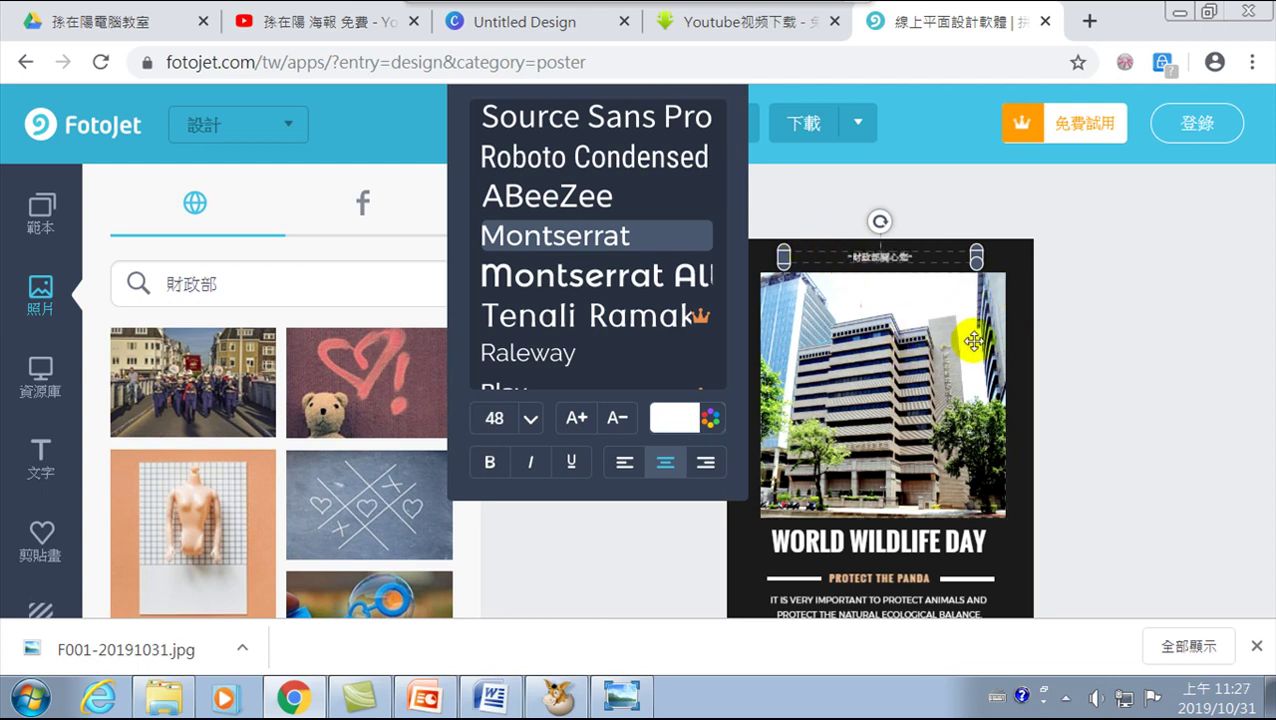
click(1123, 389)
click(874, 546)
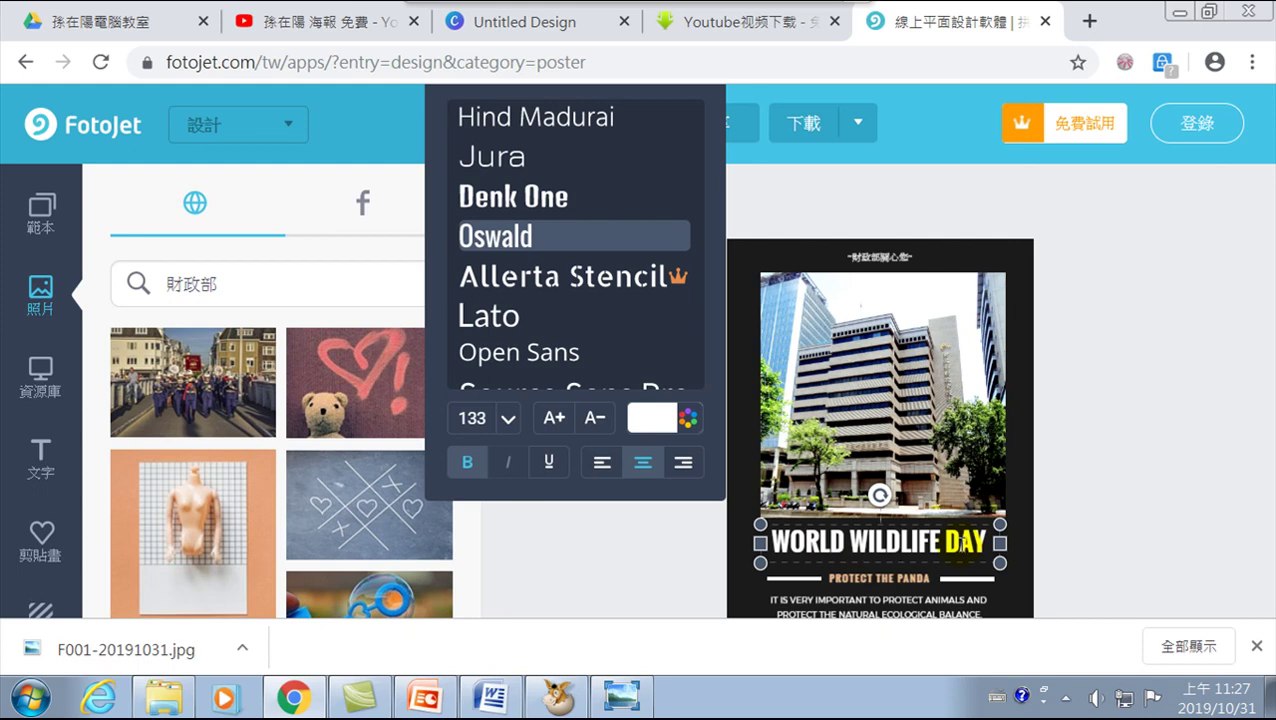
Search Google for 財政部 in a new browser tab
click(164, 697)
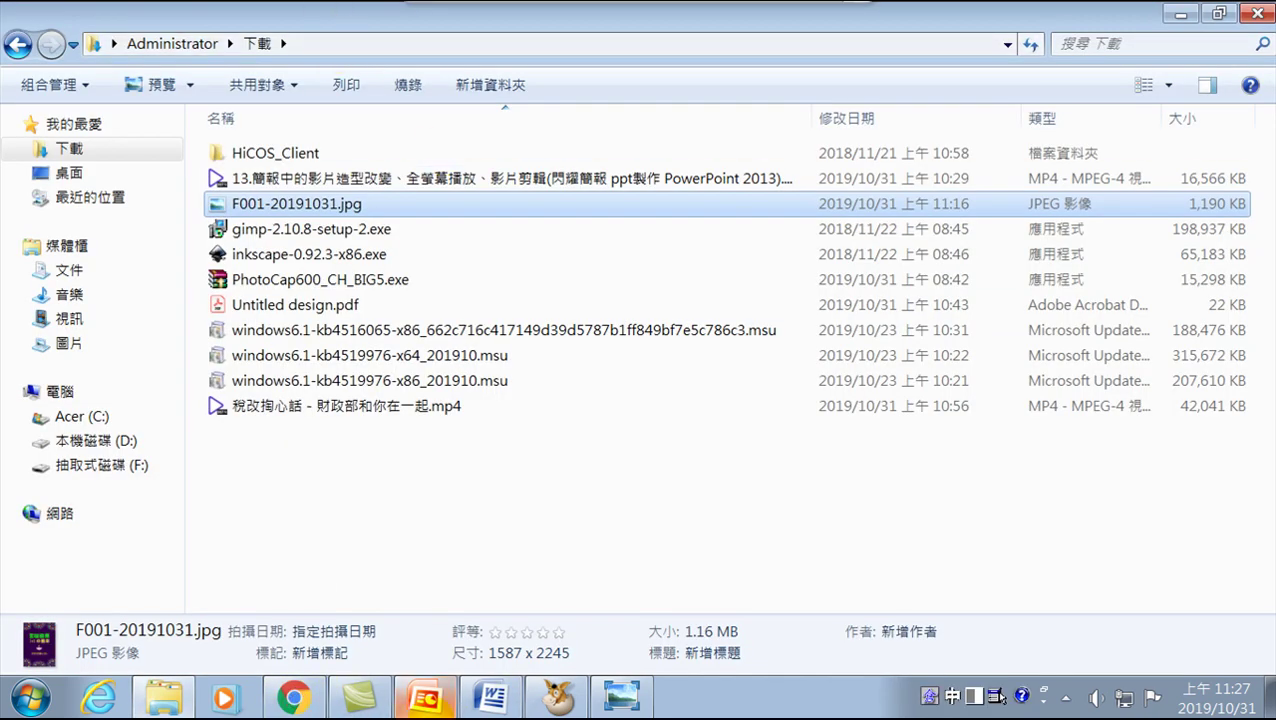
click(298, 694)
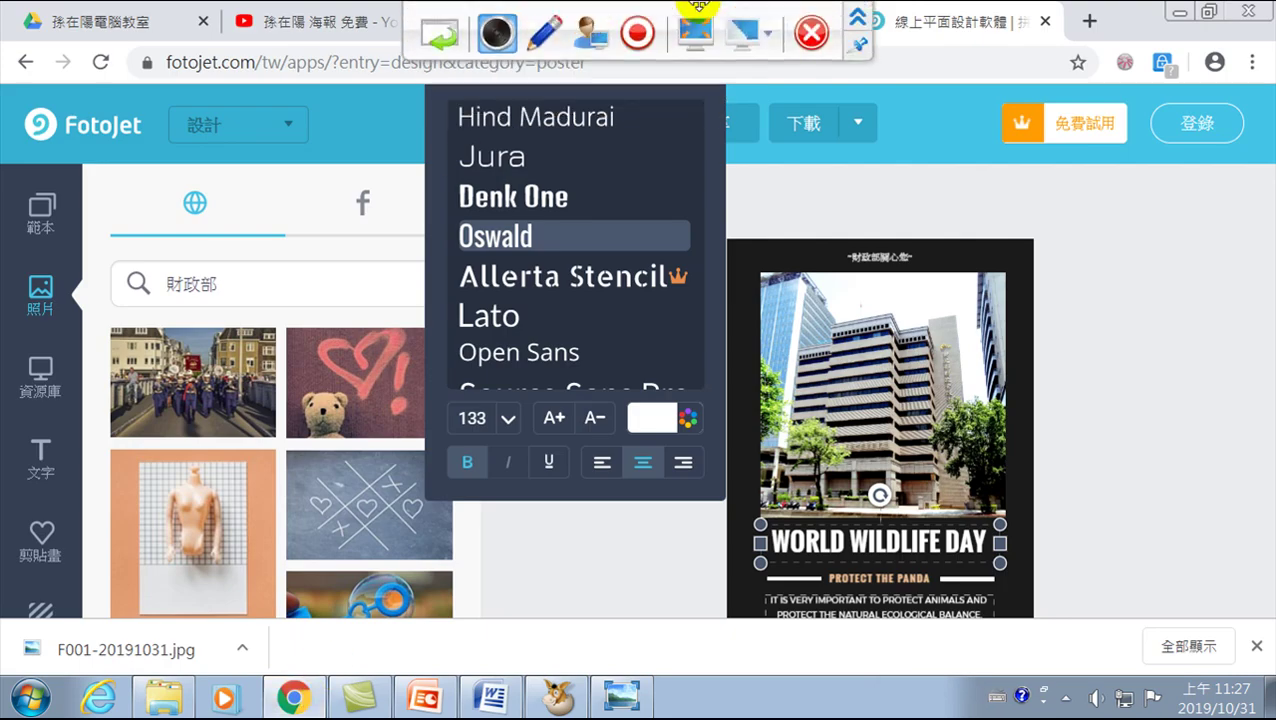
click(1089, 21)
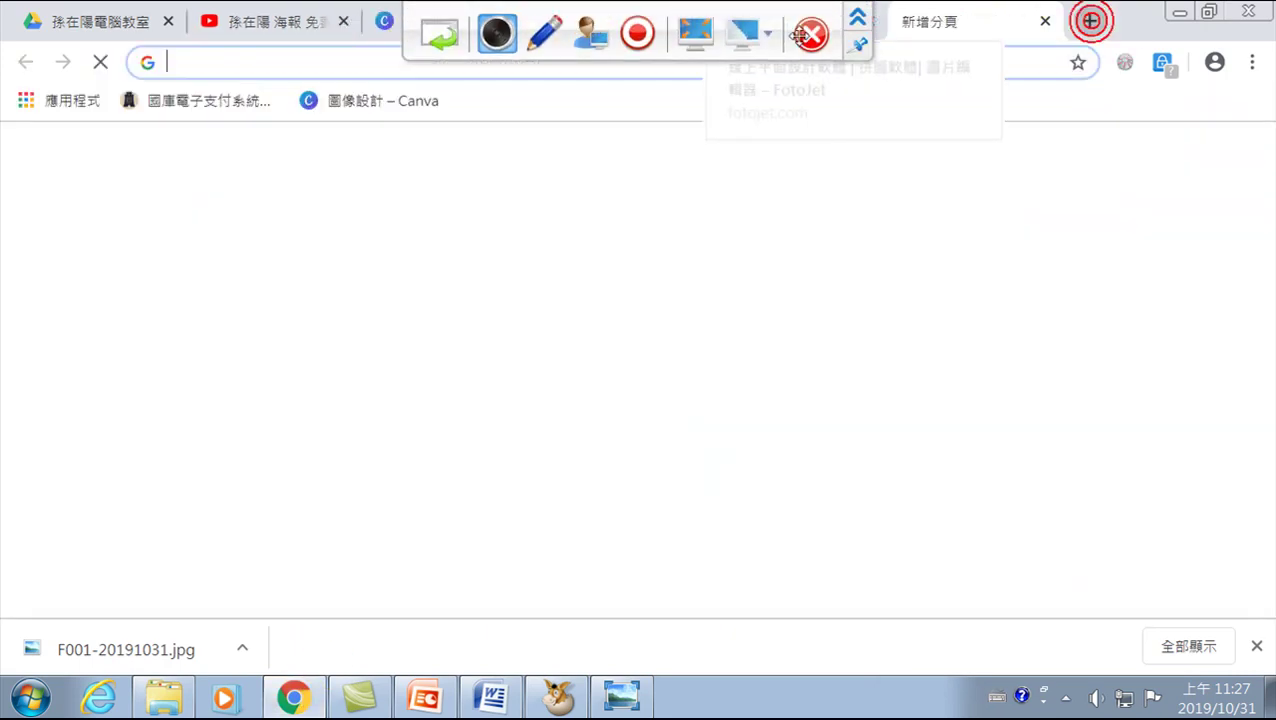
text(b)
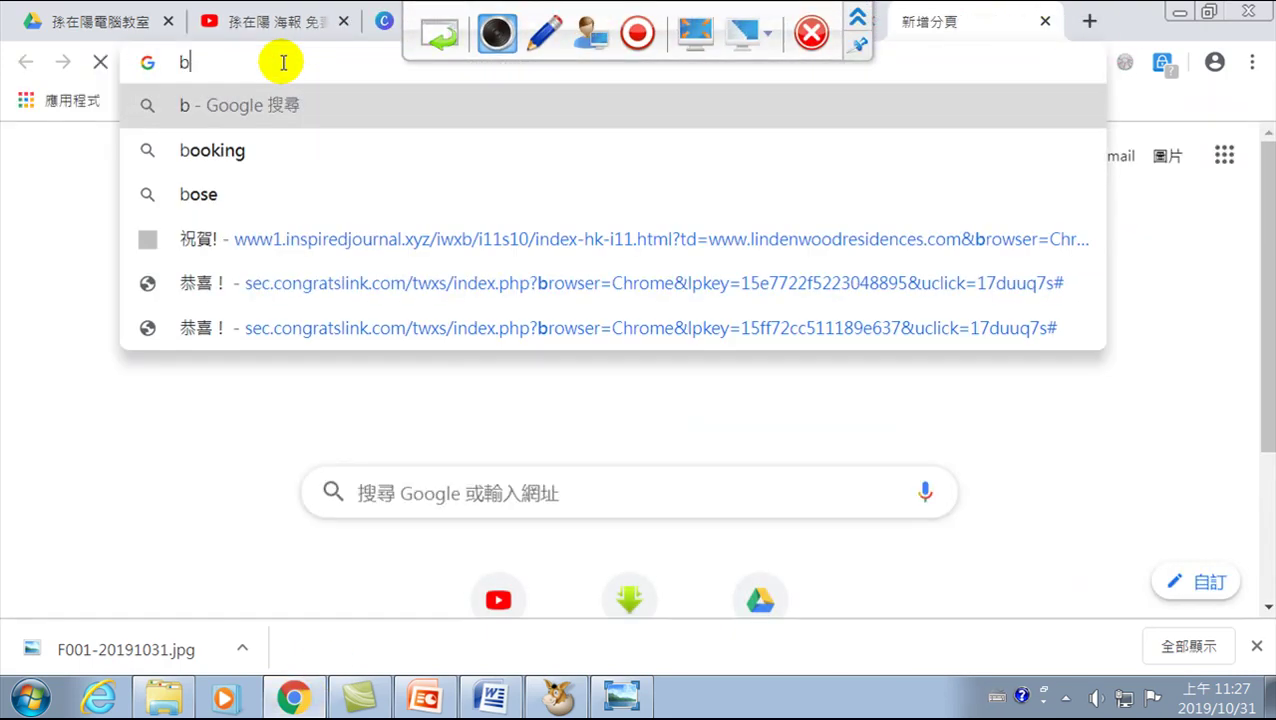
key(BackSpace)
key(ctrl+space)
text(bc)
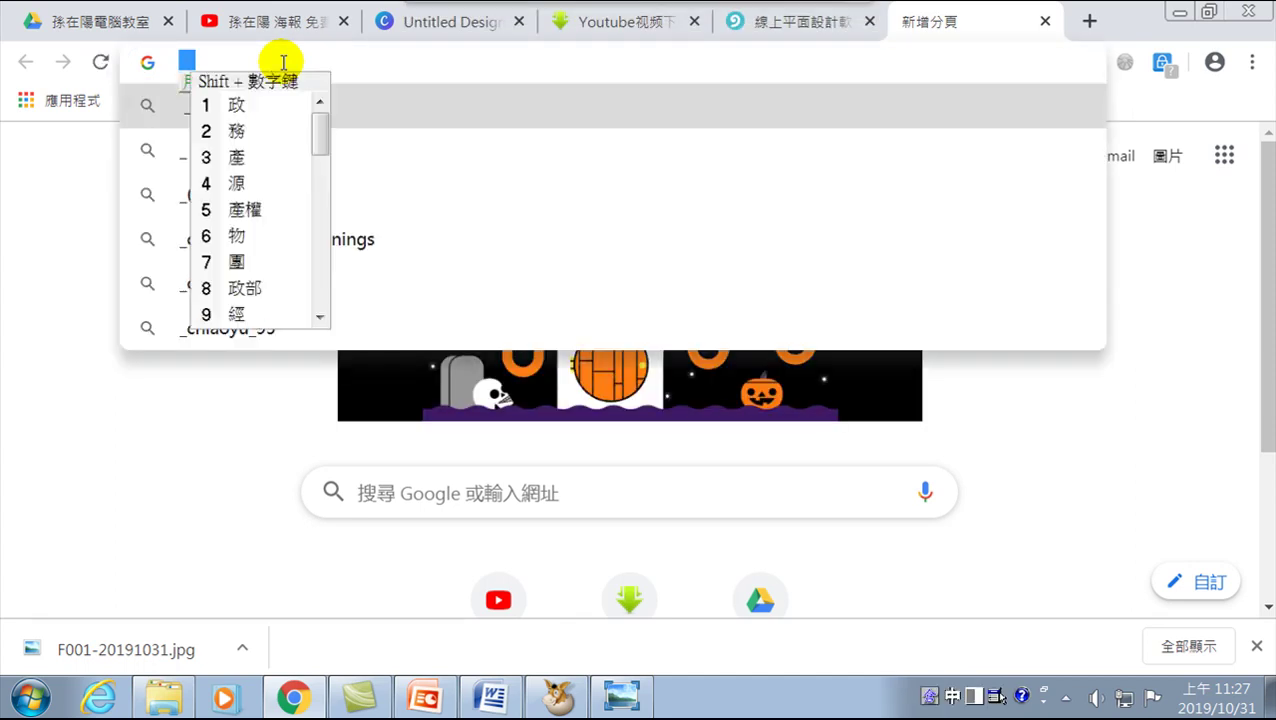
text(財政yl)
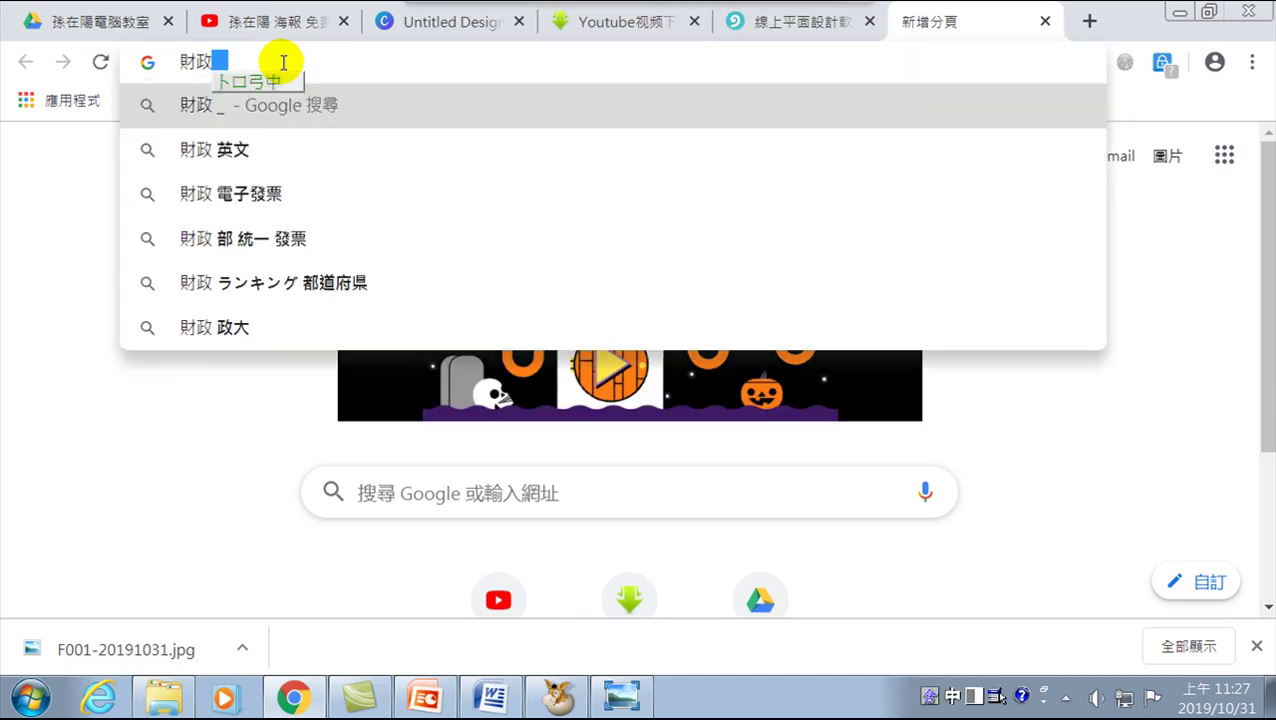
key(space)
key(Escape)
key(Return)
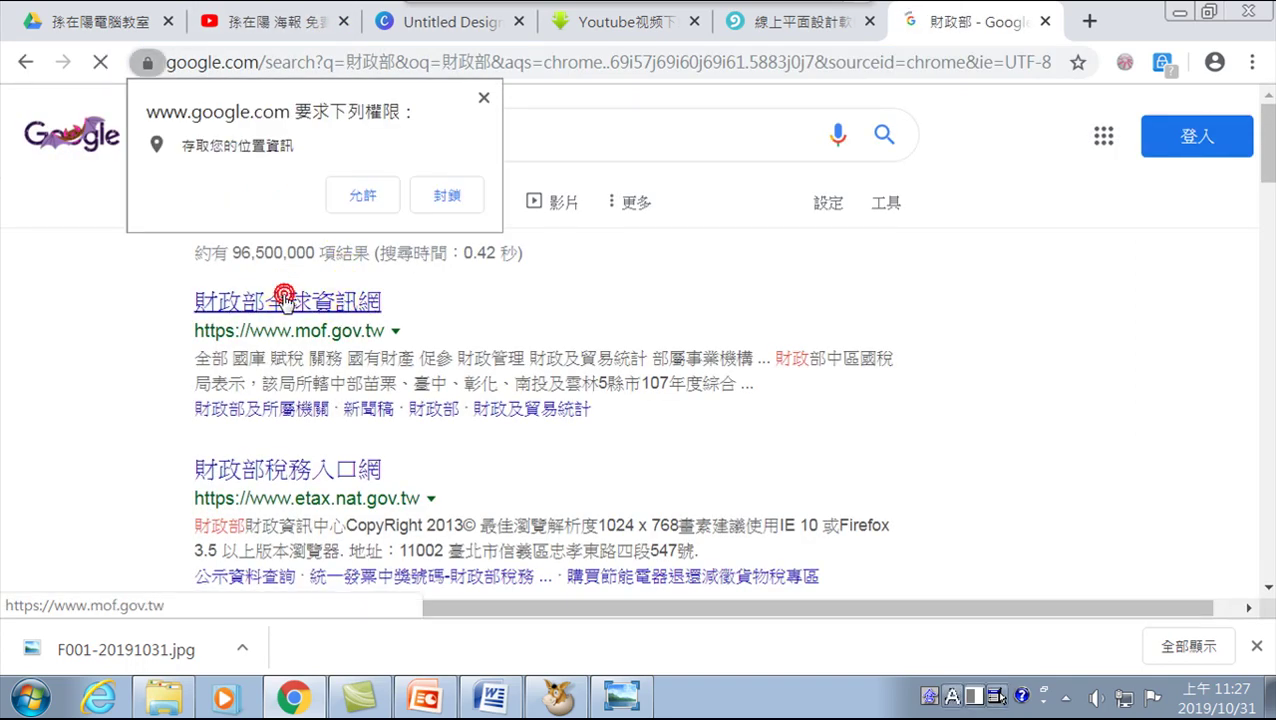
Browse the mof.gov.tw cloud-invoice lottery banner, then return to the FotoJet tab
click(319, 289)
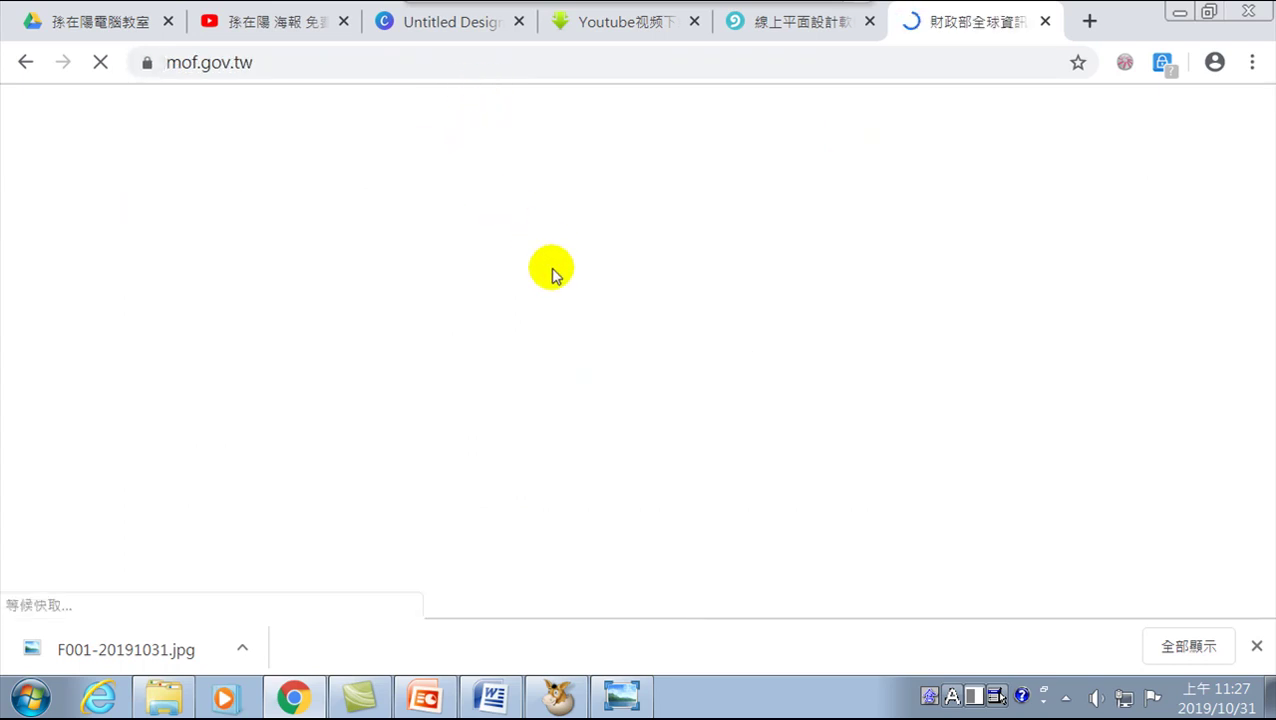
scroll(843, 441, down, 2)
scroll(845, 450, down, 3)
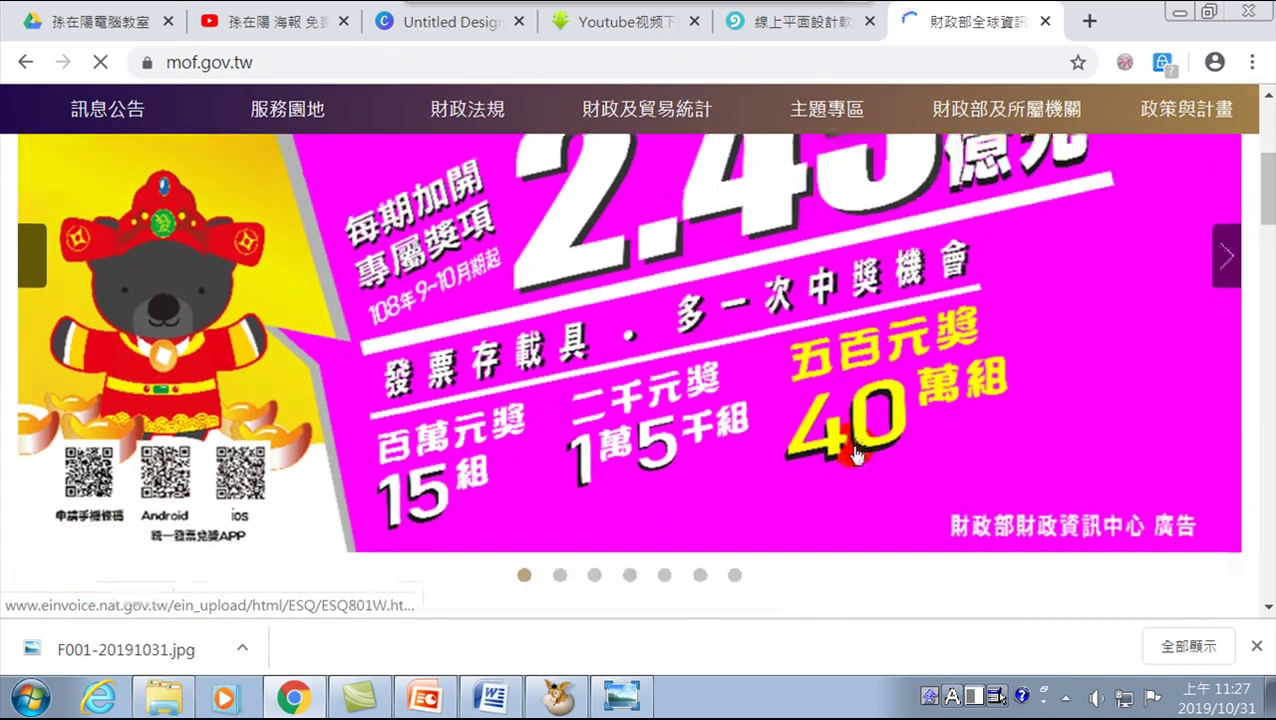
scroll(843, 450, up, 1)
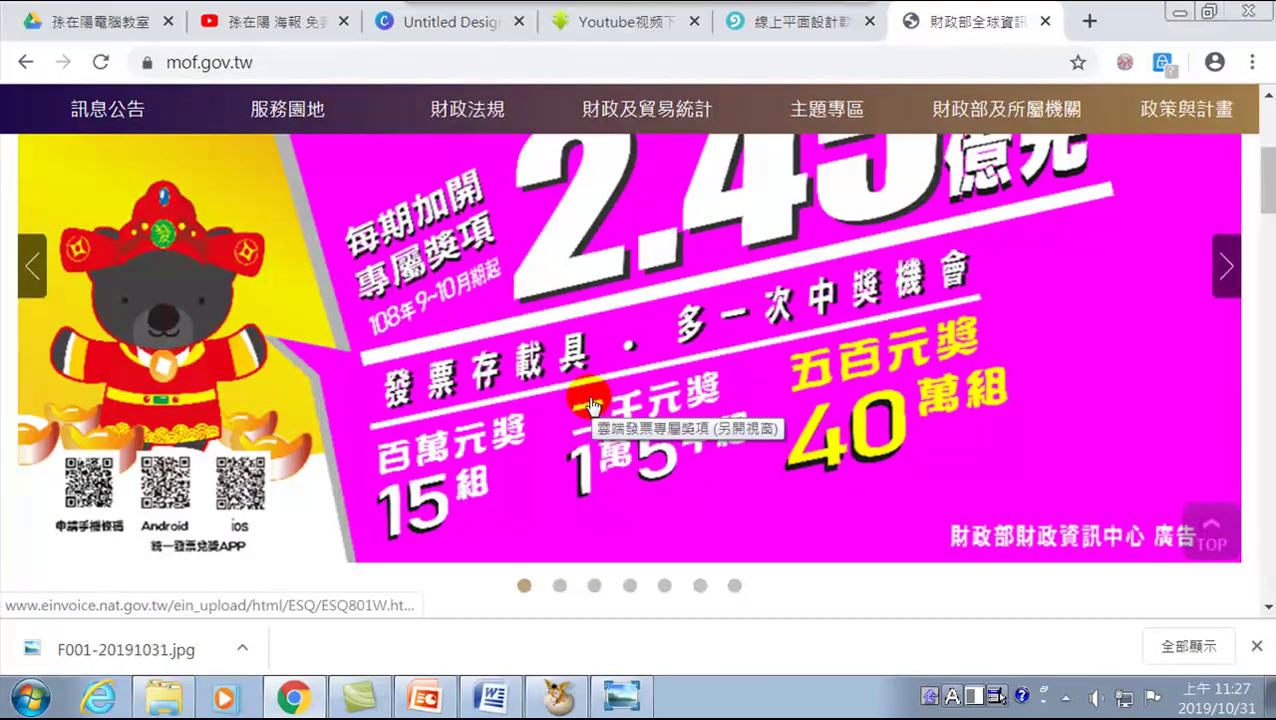
scroll(870, 396, up, 2)
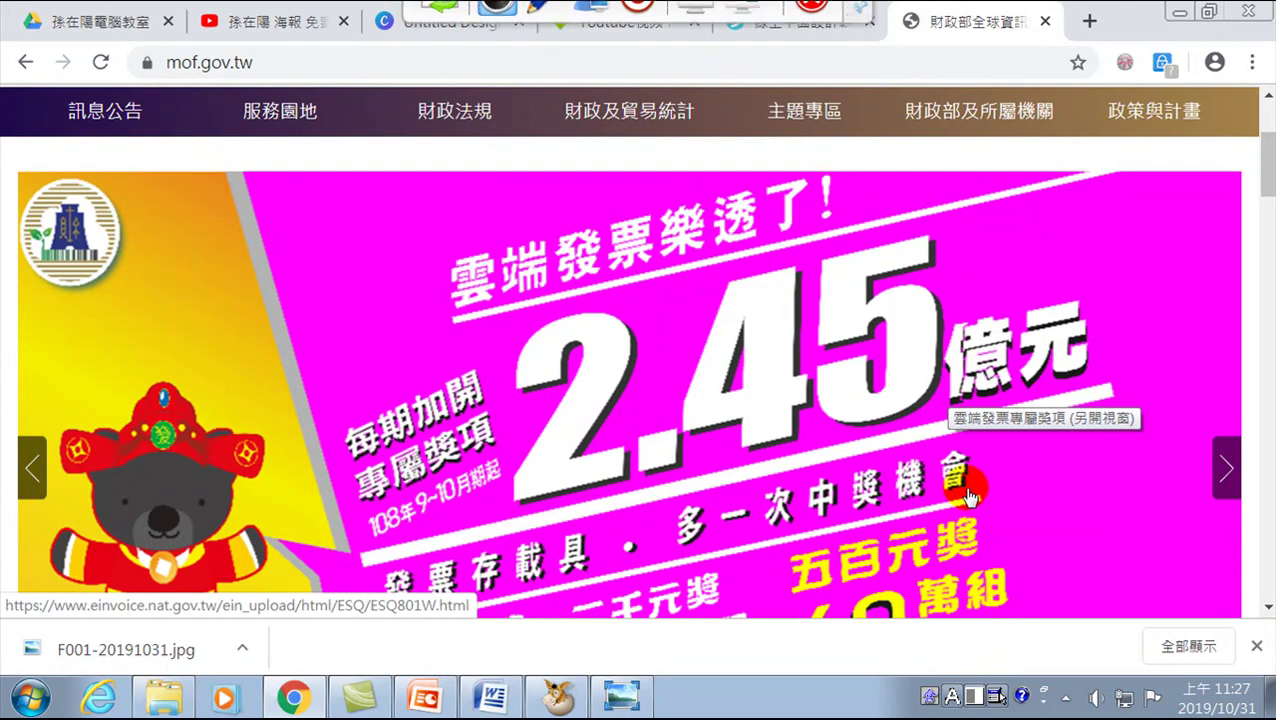
click(786, 20)
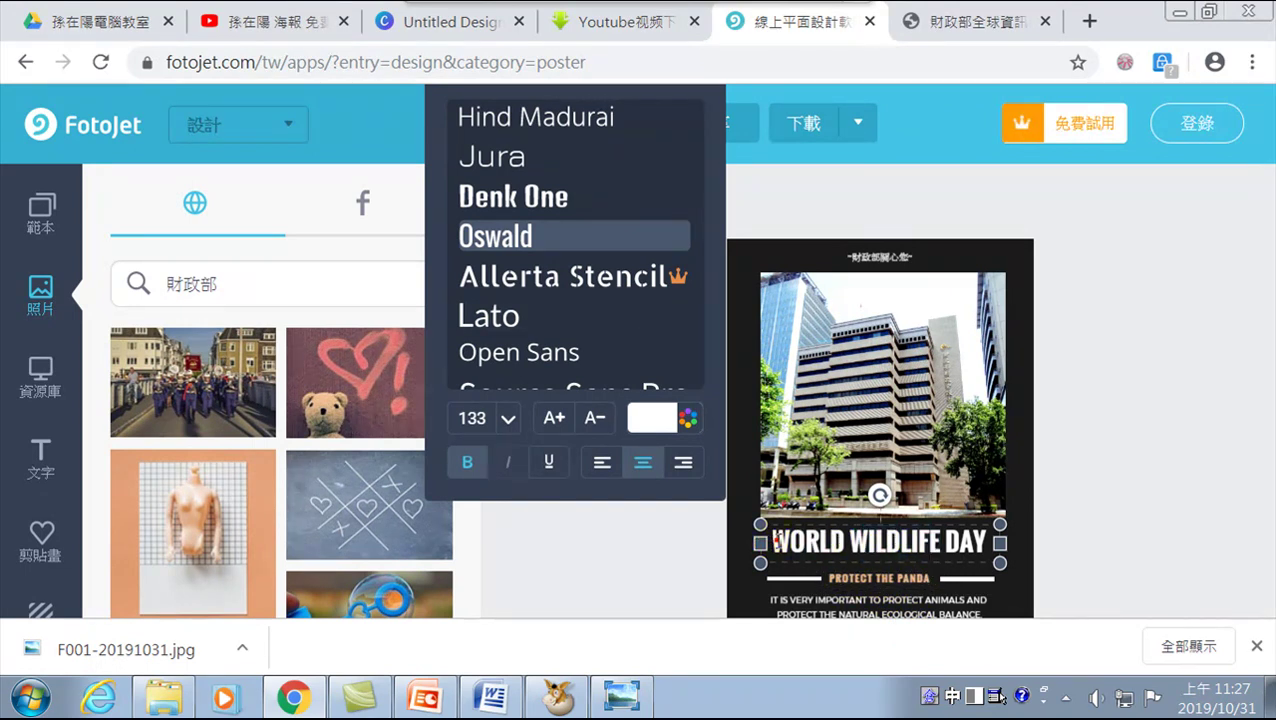
Select the WORLD WILDLIFE DAY heading and type 雲端發票樂透了 over it with the Chinese IME
drag(776, 541, 1008, 540)
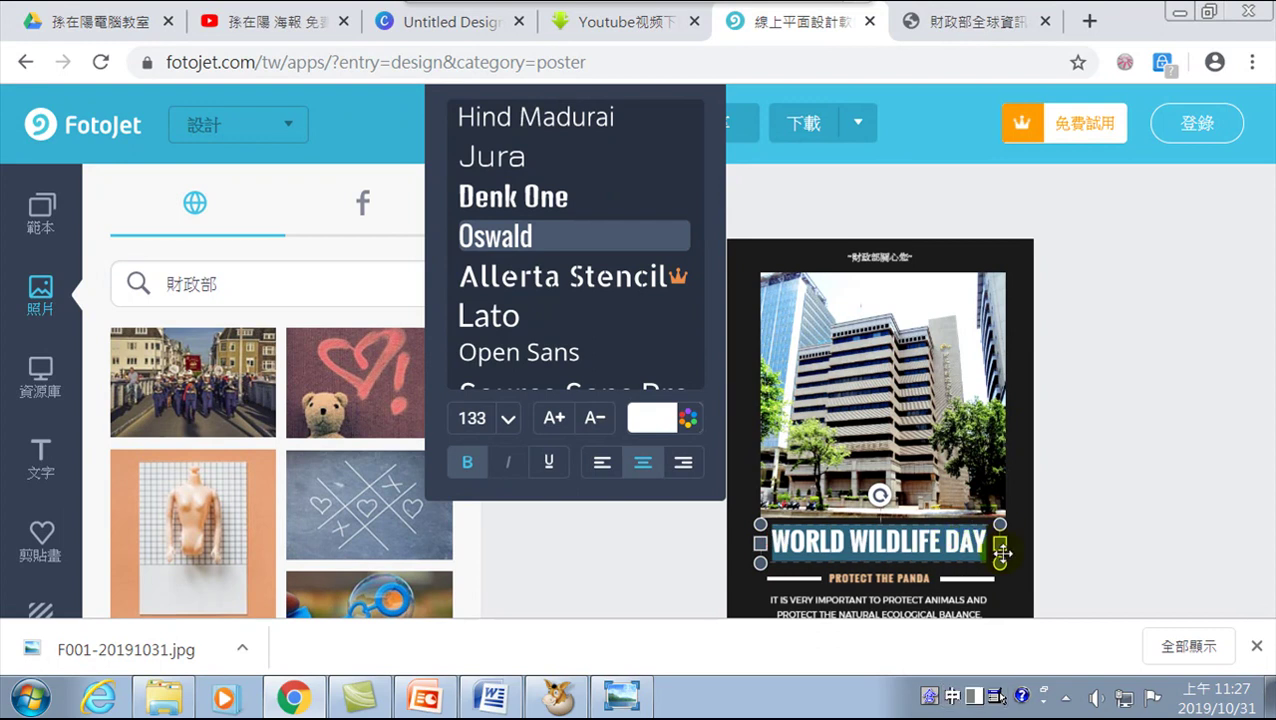
text(一月)
text(雲)
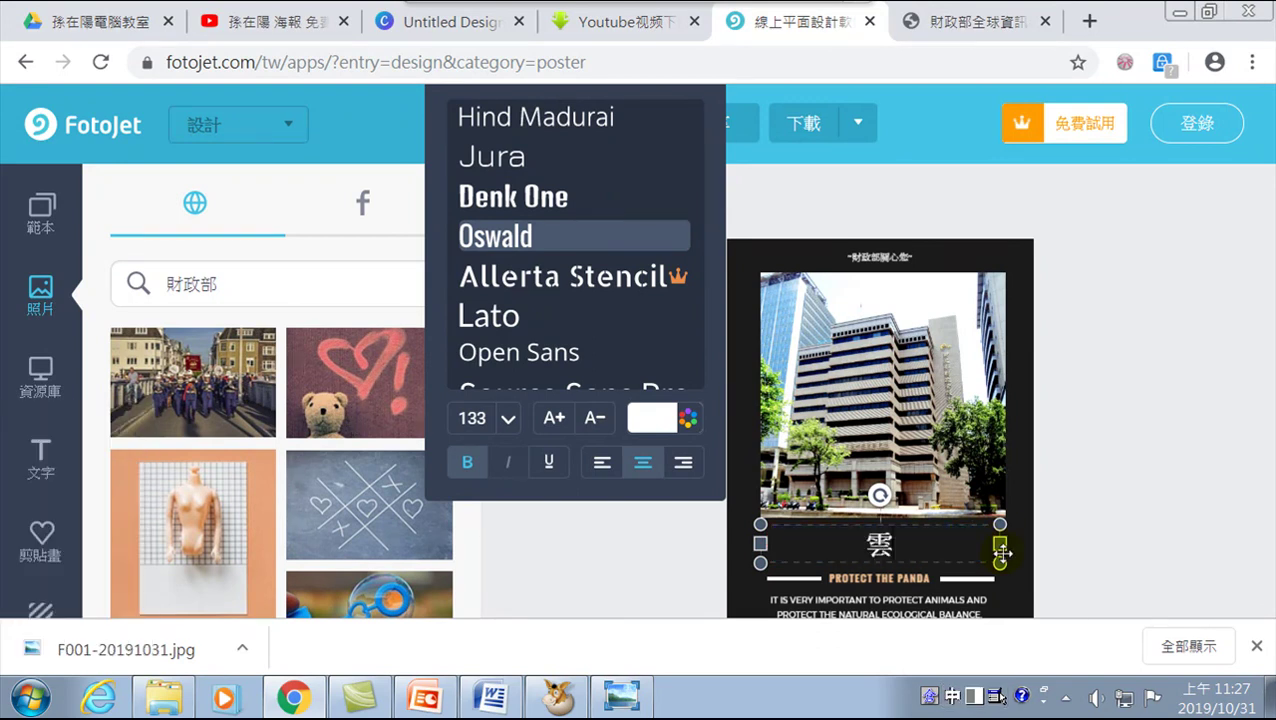
text(端弓人)
text(發)
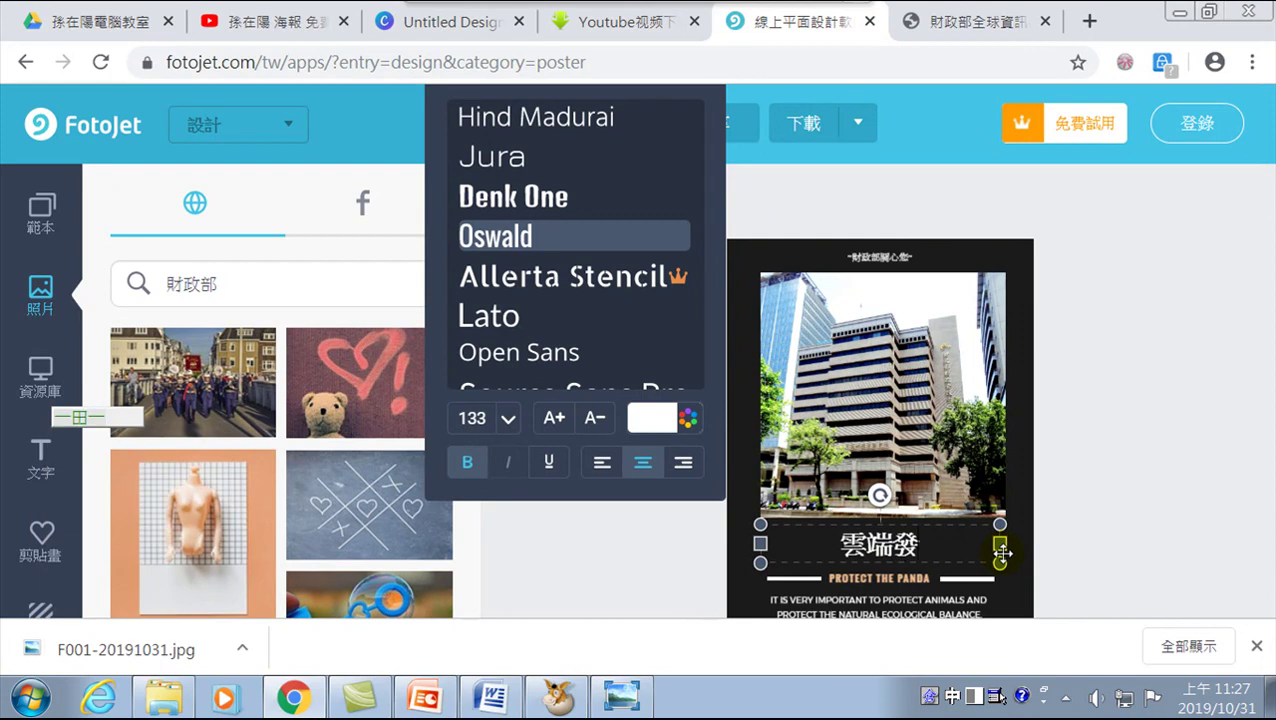
text(票vd)
key(space)
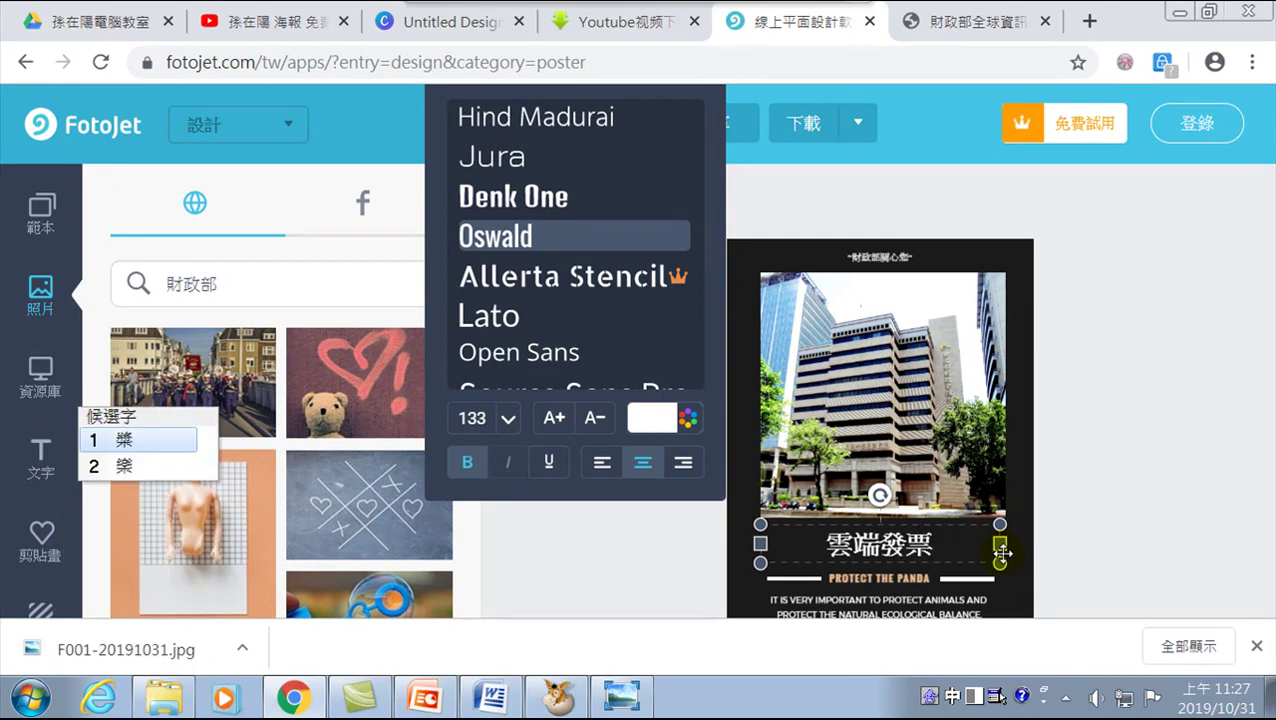
text(樂透)
key(space)
text(了)
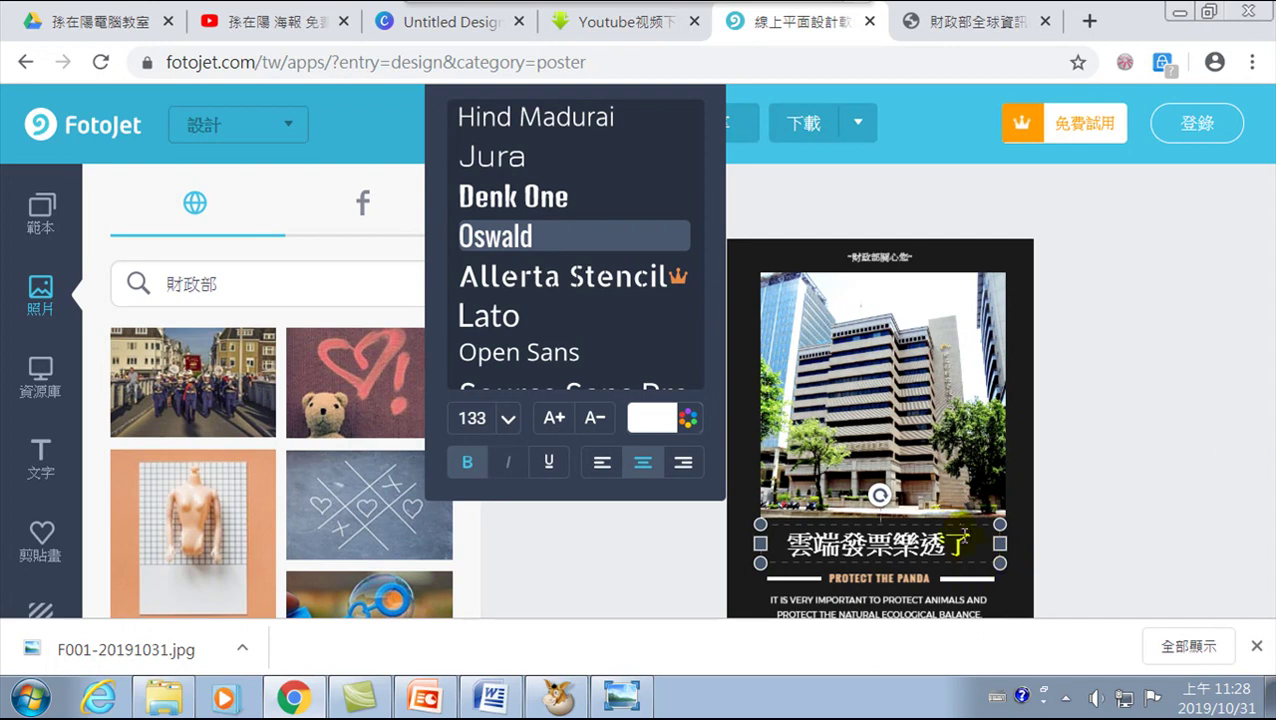
Tilt the 雲端發票樂透了 heading and send the building photo behind it
drag(884, 493, 885, 532)
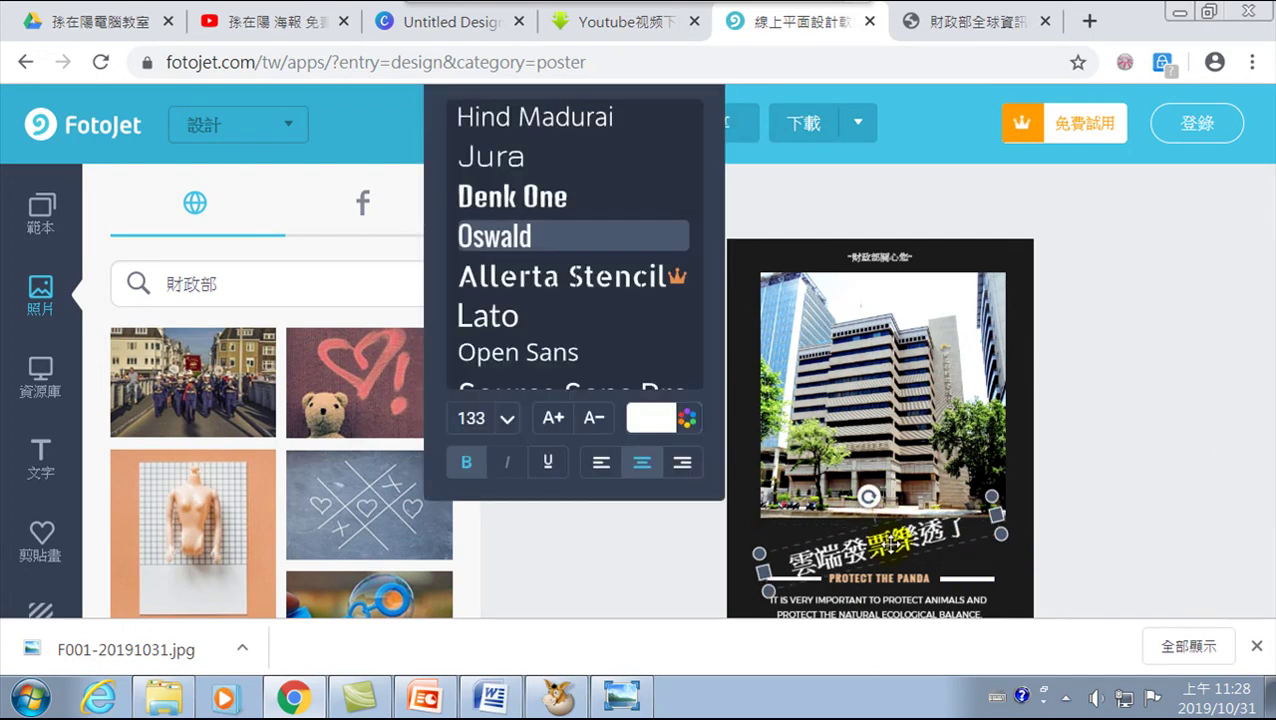
drag(882, 554, 876, 513)
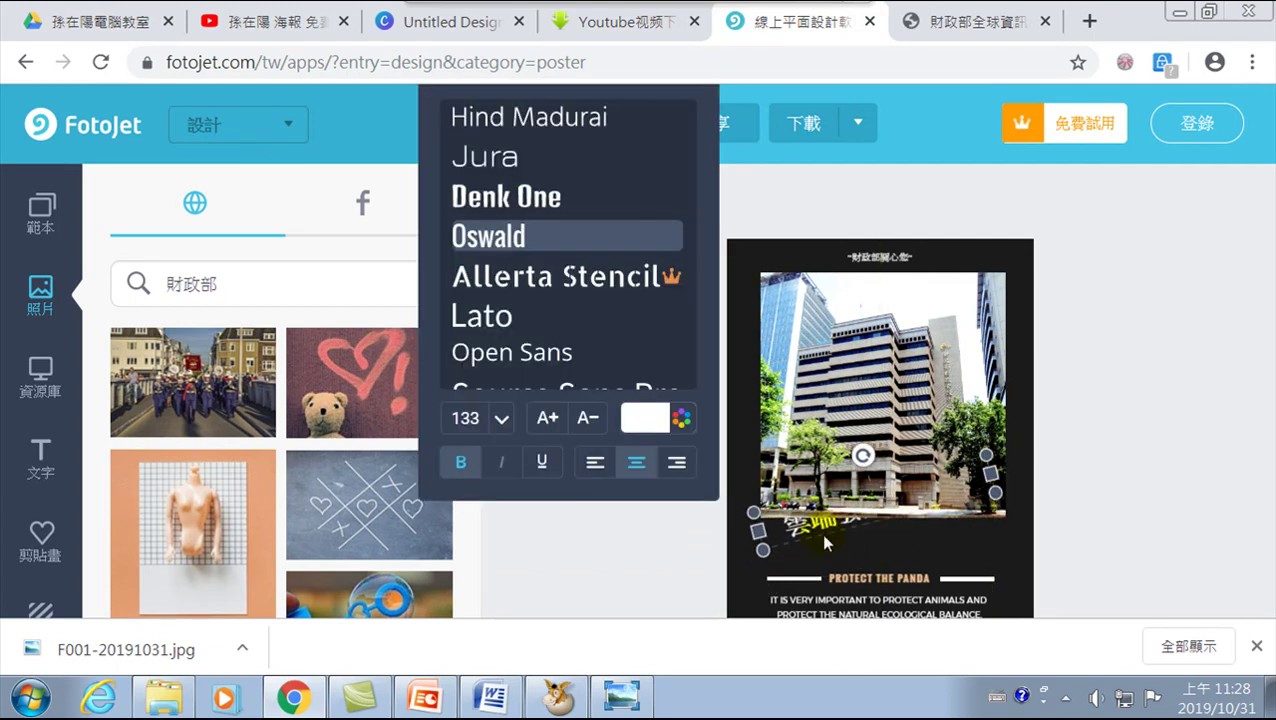
click(806, 360)
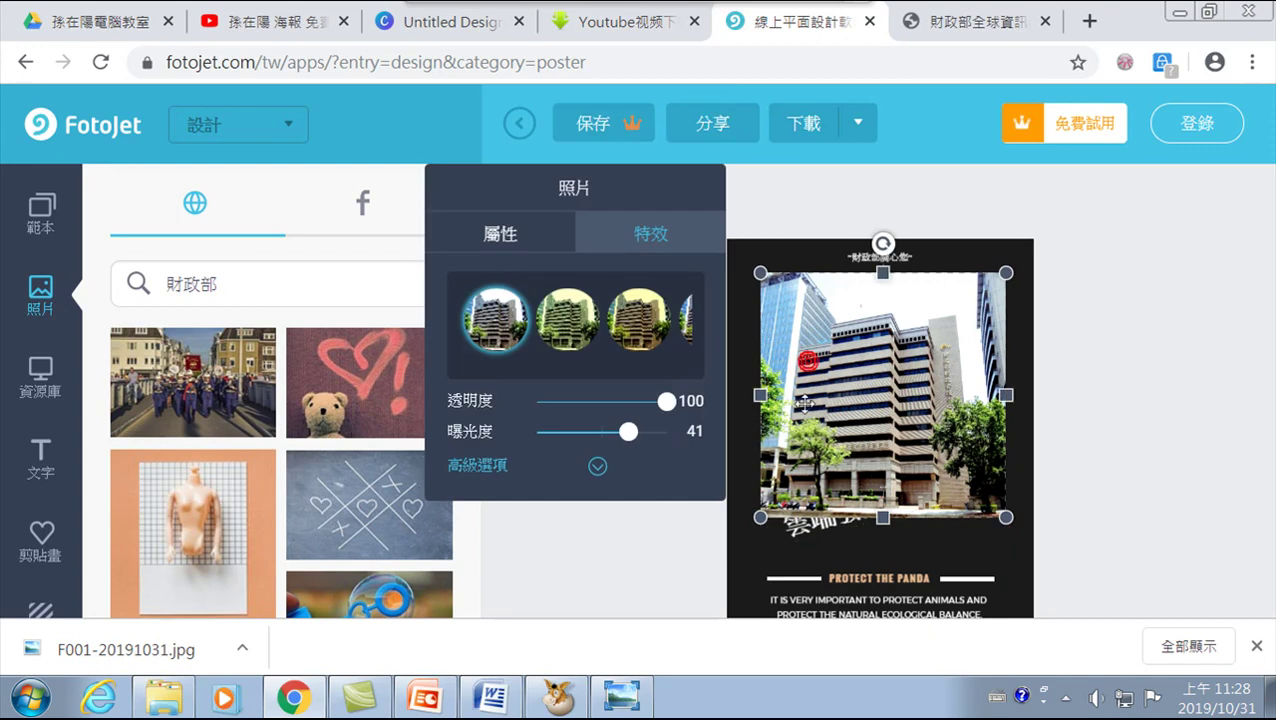
click(560, 236)
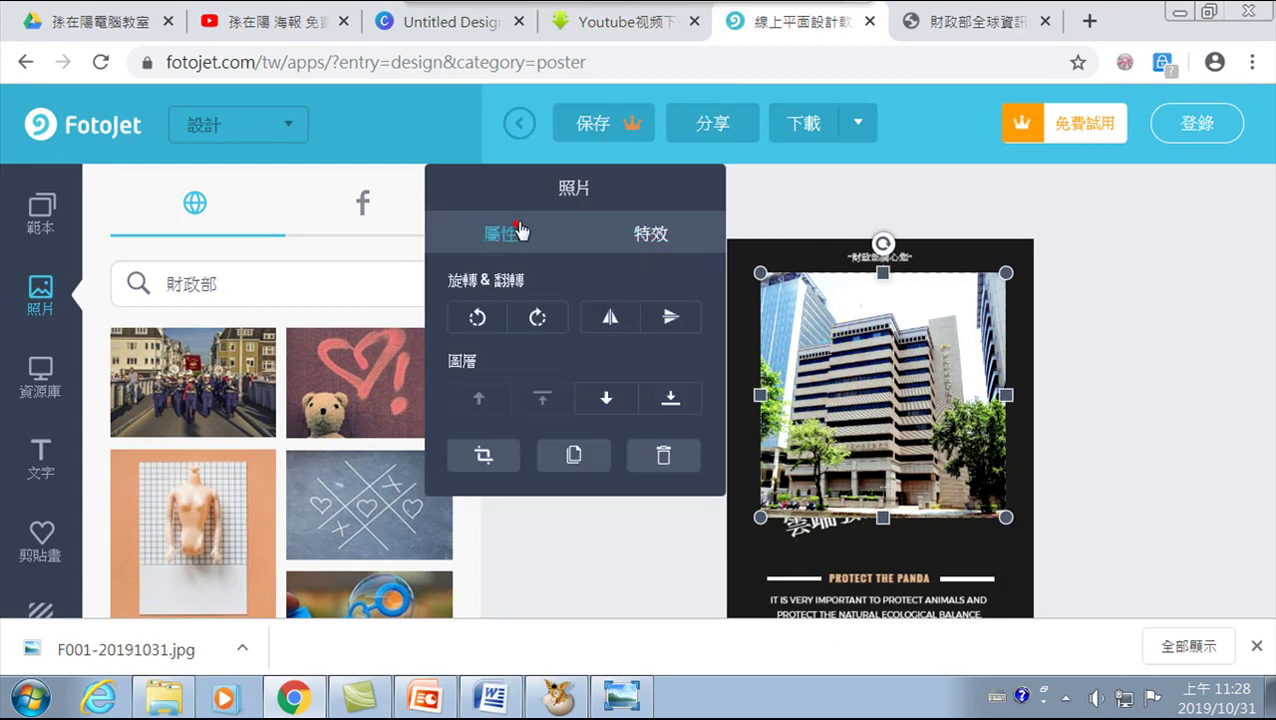
click(667, 398)
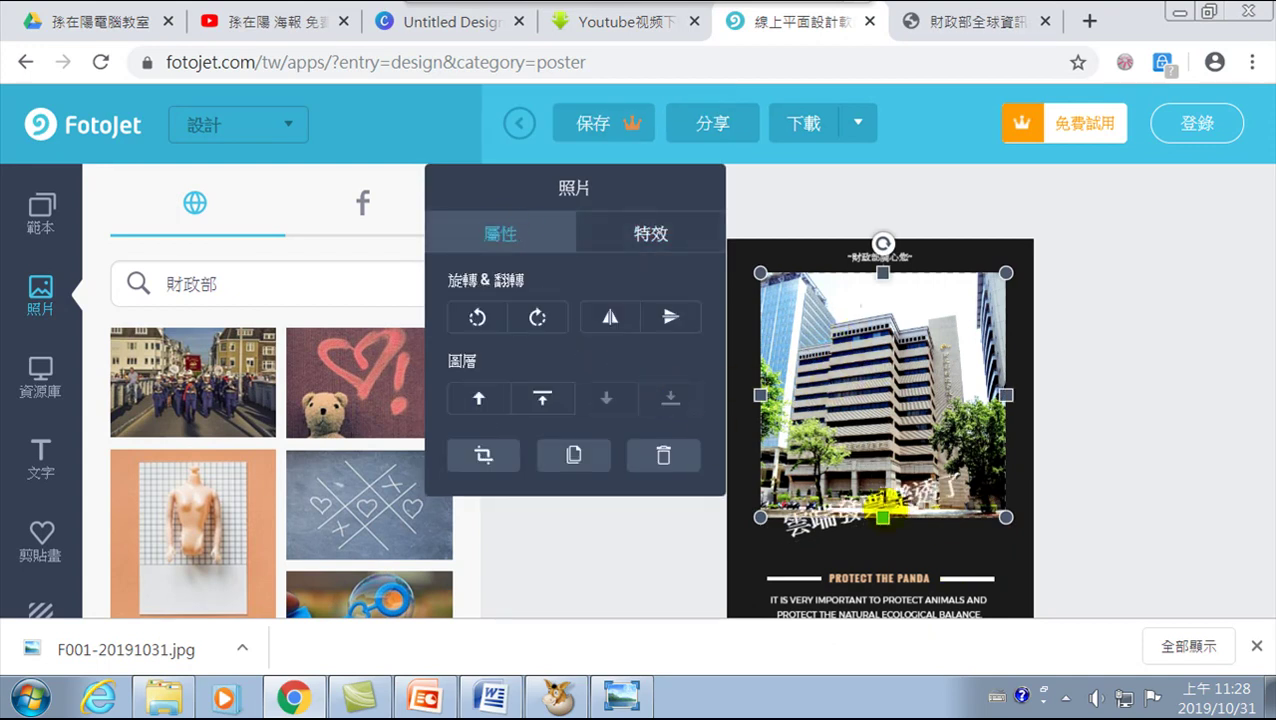
Resize the heading toward size 212, reposition it, and adjust its tilt across the photo
click(893, 494)
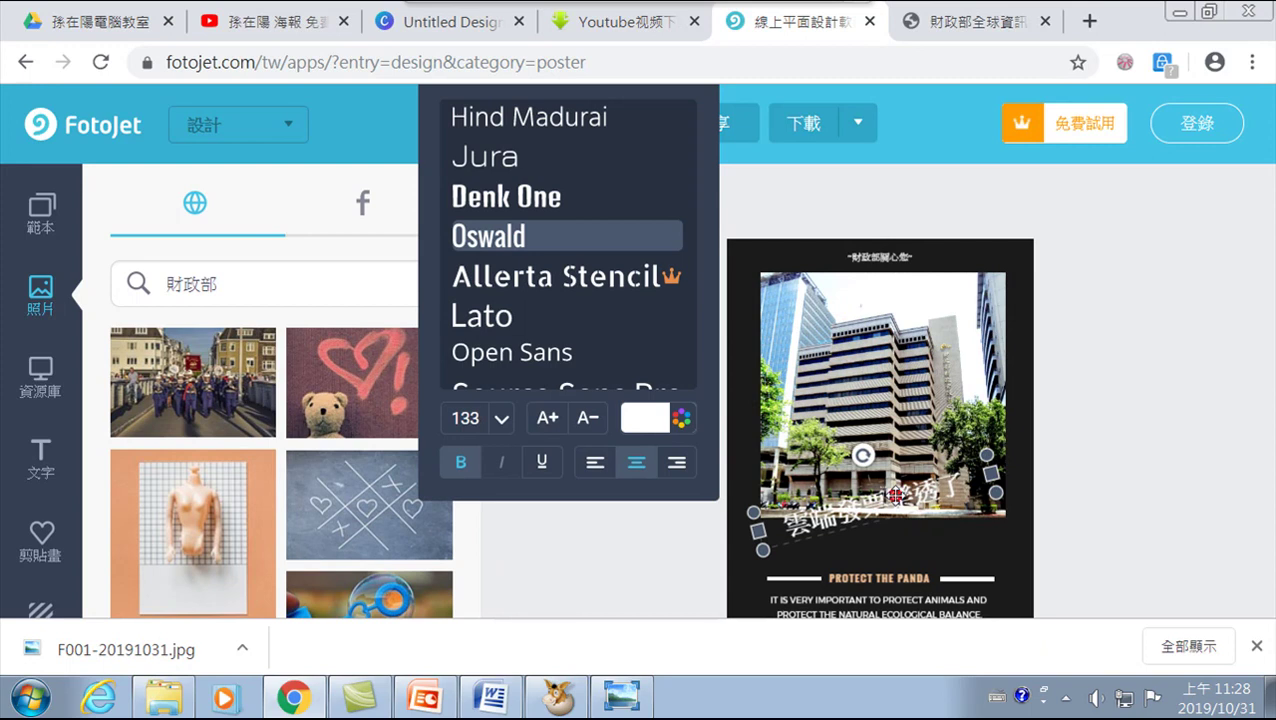
click(546, 418)
click(546, 418)
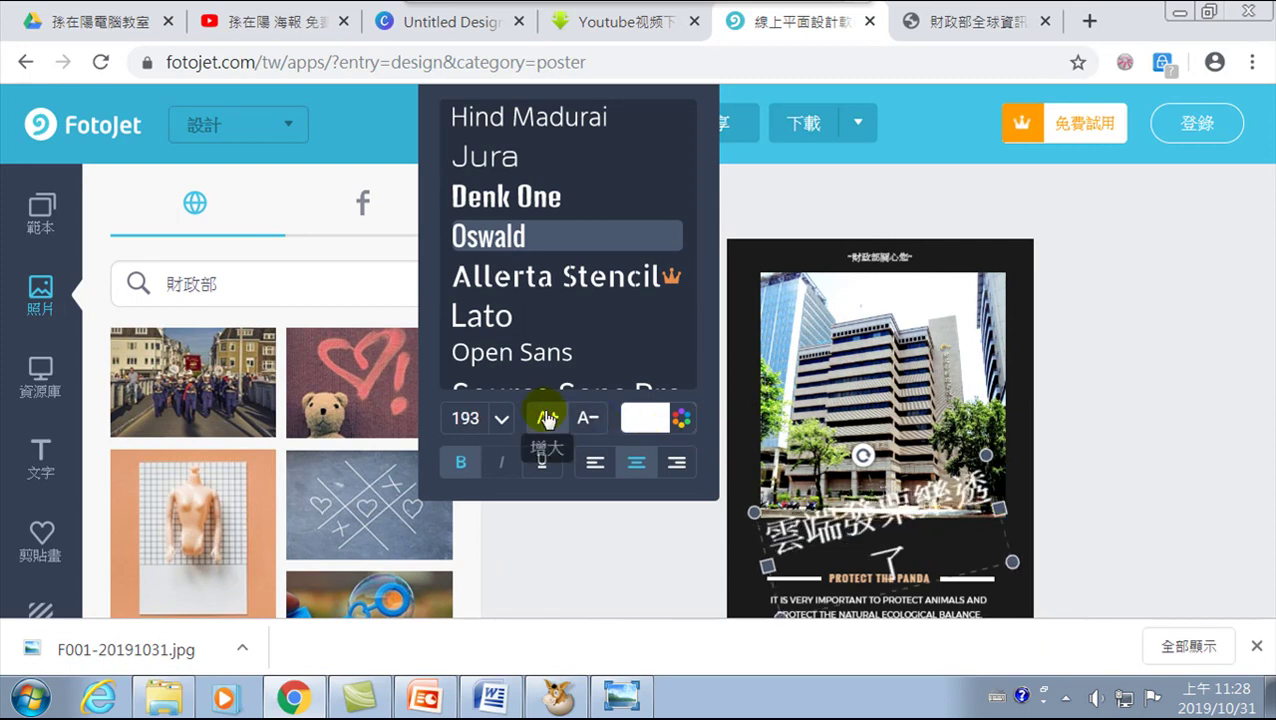
click(586, 418)
click(587, 420)
click(588, 422)
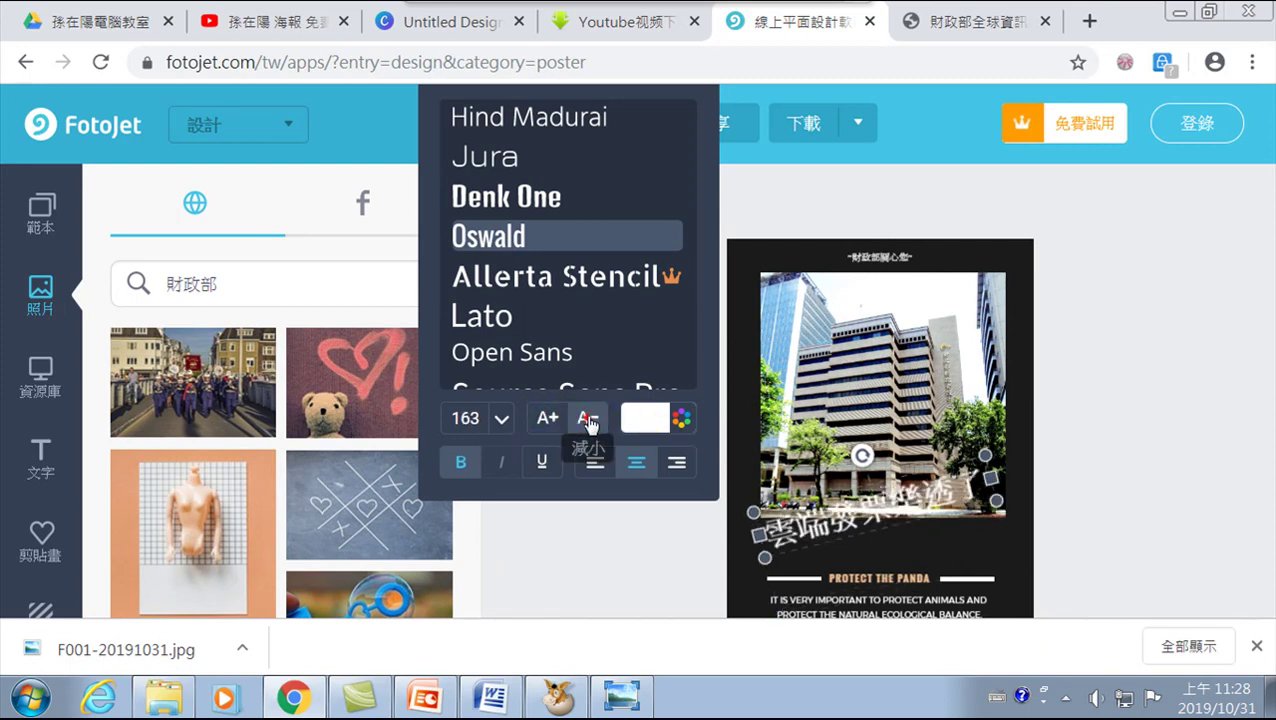
drag(834, 516, 797, 535)
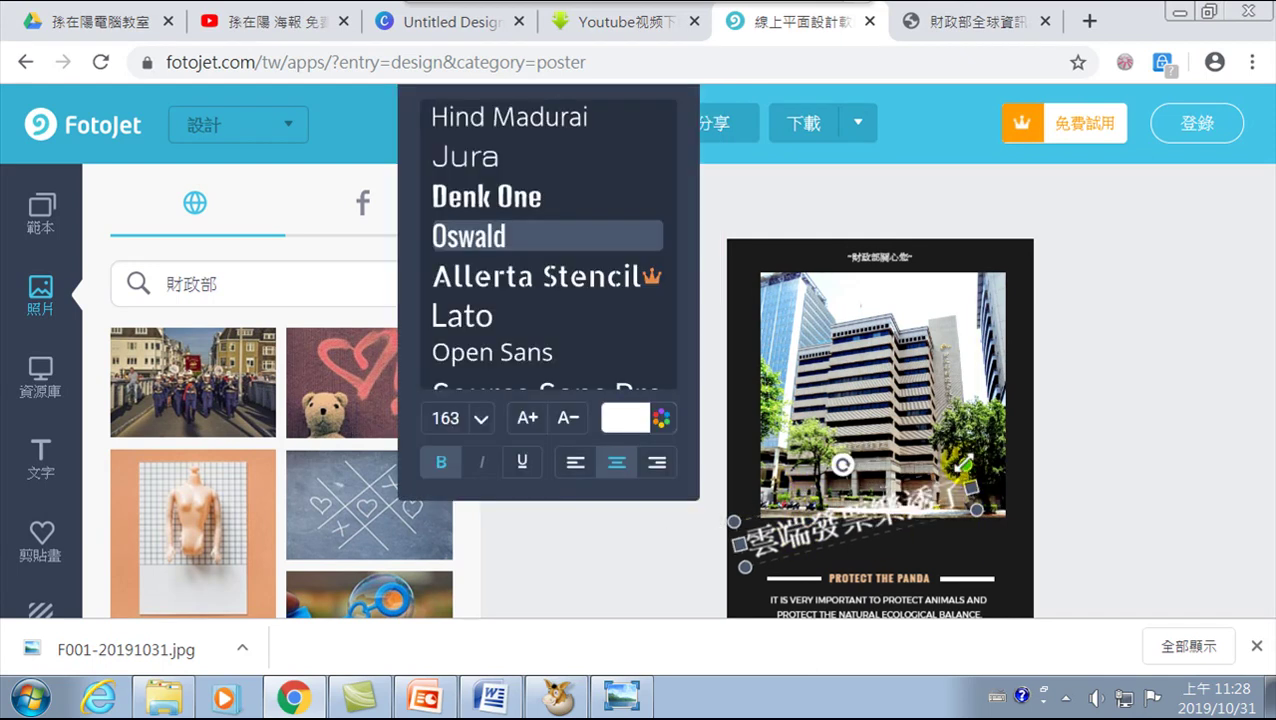
drag(963, 463, 1030, 436)
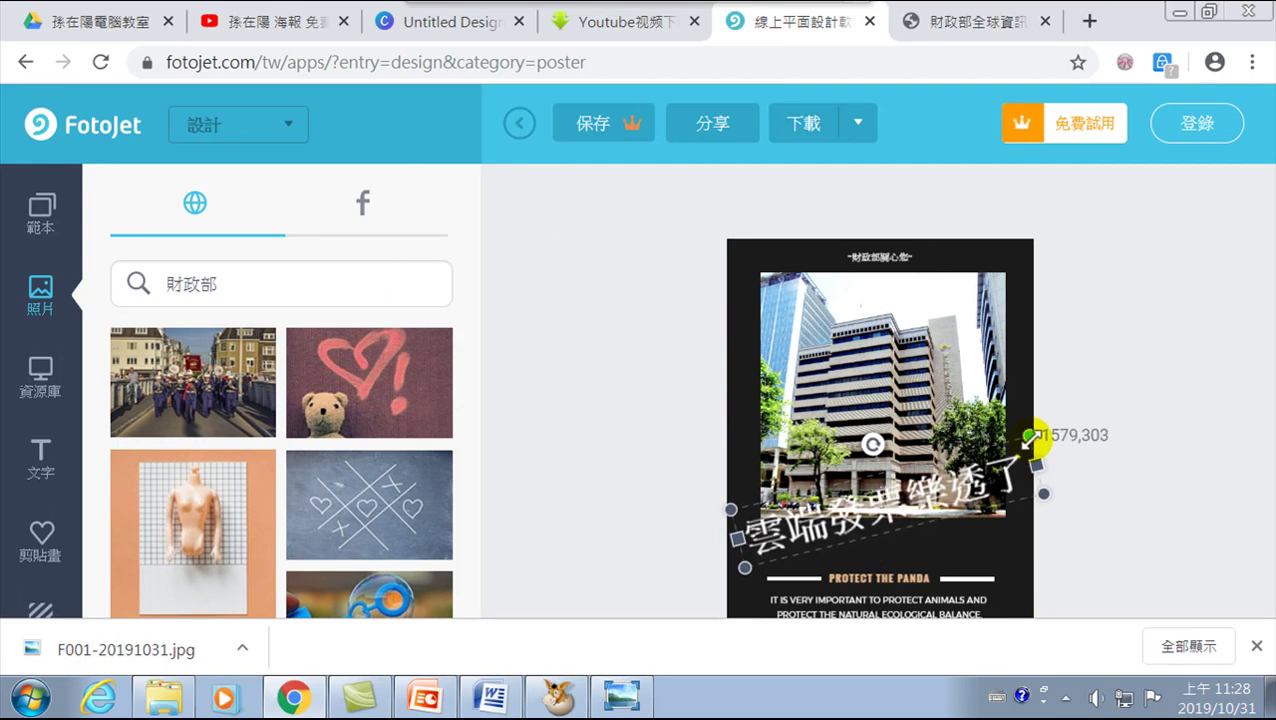
drag(1030, 436, 1032, 435)
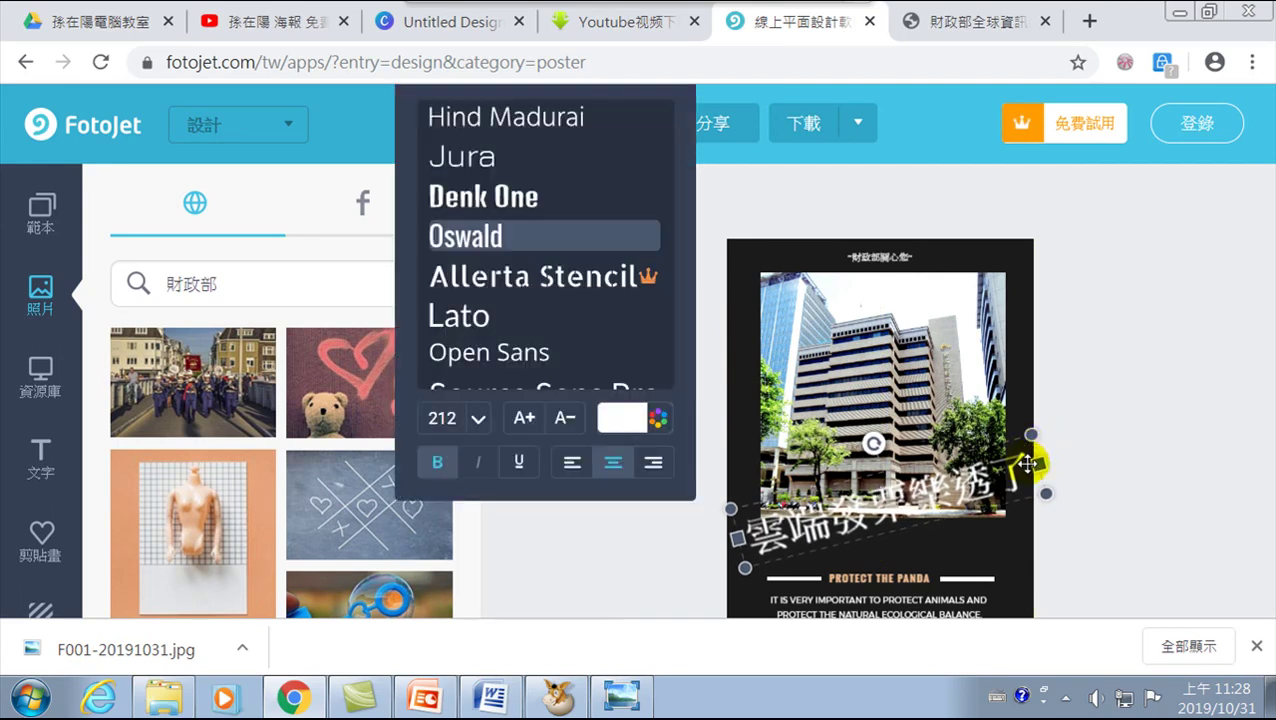
mouse_move(874, 441)
mouse_down()
mouse_move(901, 449)
mouse_move(887, 421)
mouse_move(898, 436)
mouse_move(869, 441)
mouse_move(930, 365)
mouse_up()
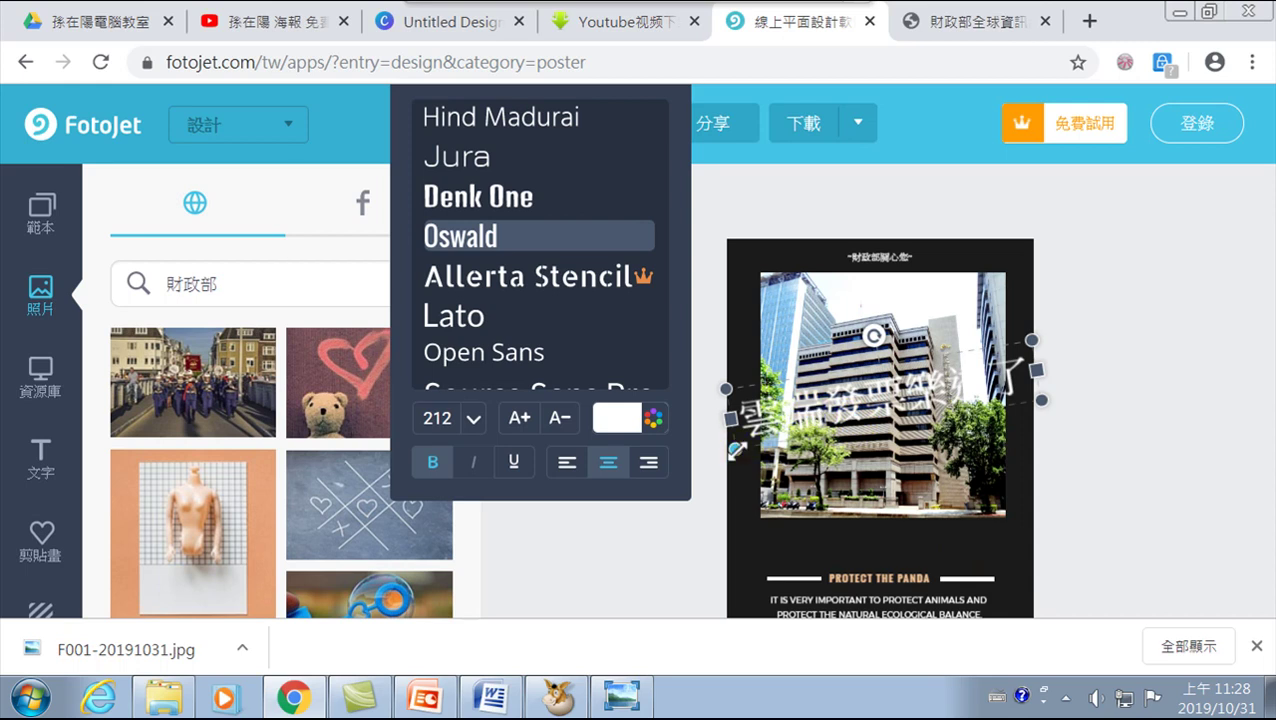
Enlarge the tilted heading to 217, then to 227, keeping its colour white
drag(737, 450, 729, 452)
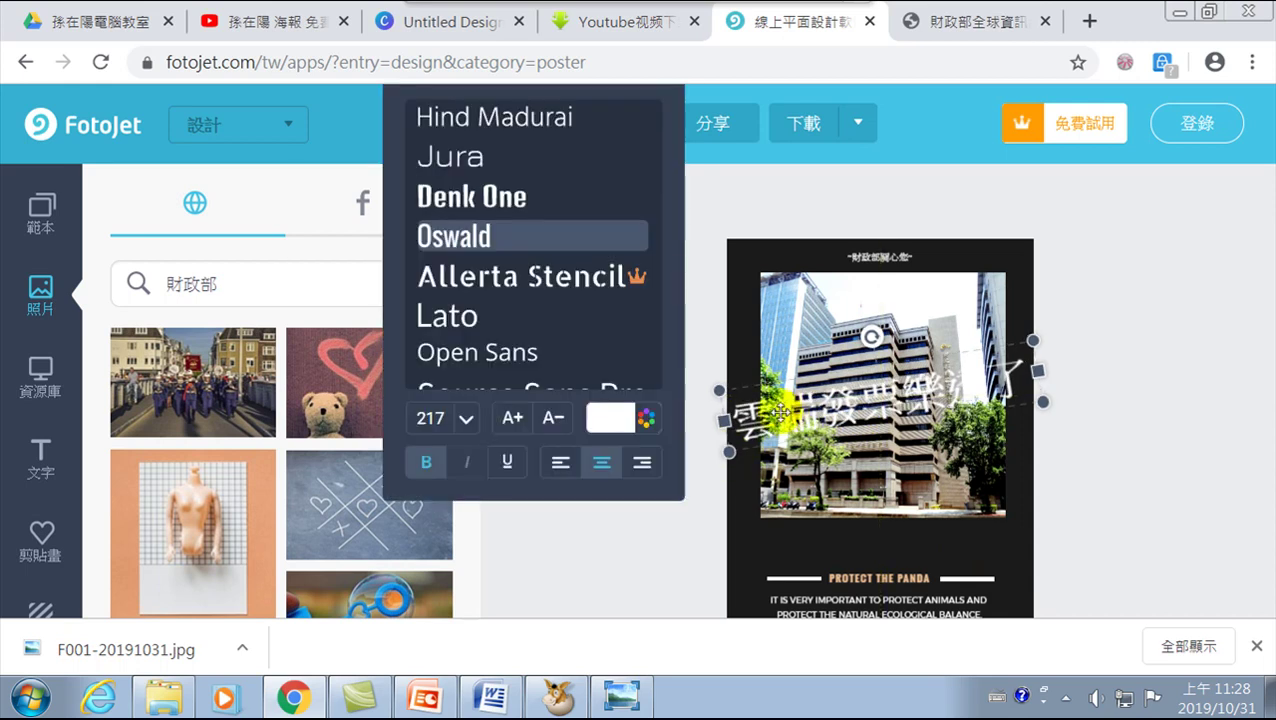
click(644, 420)
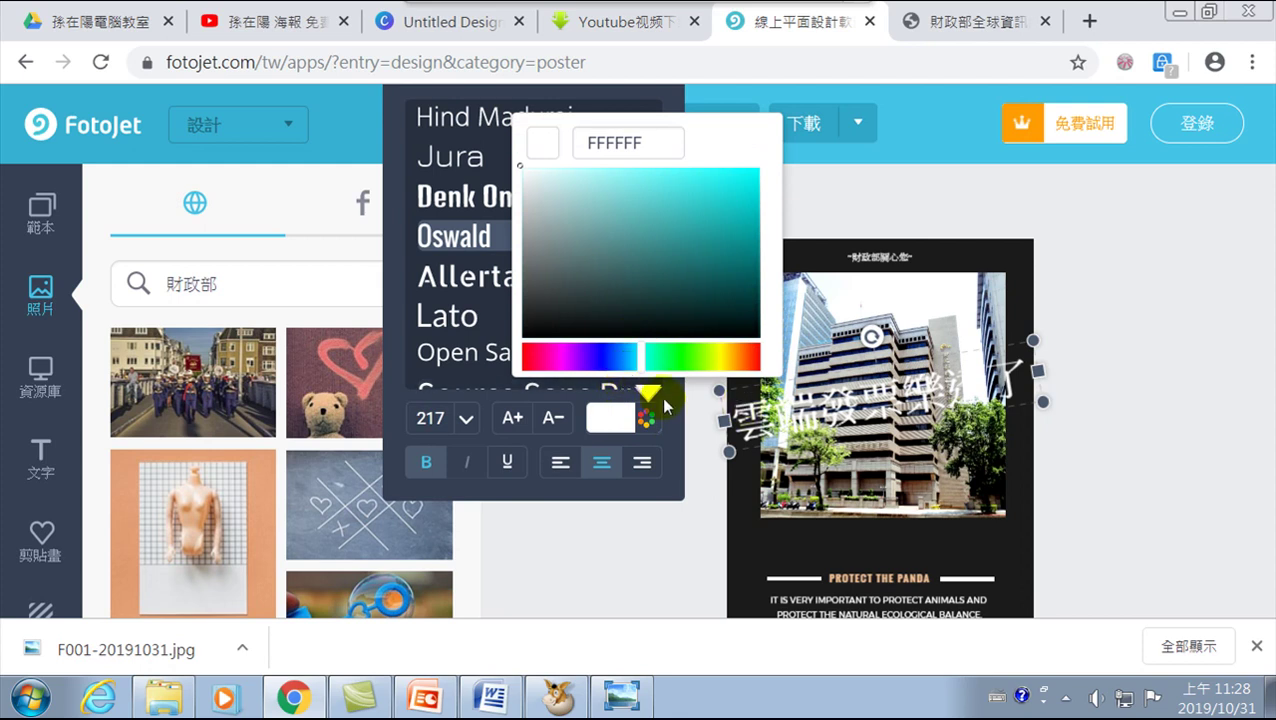
click(721, 356)
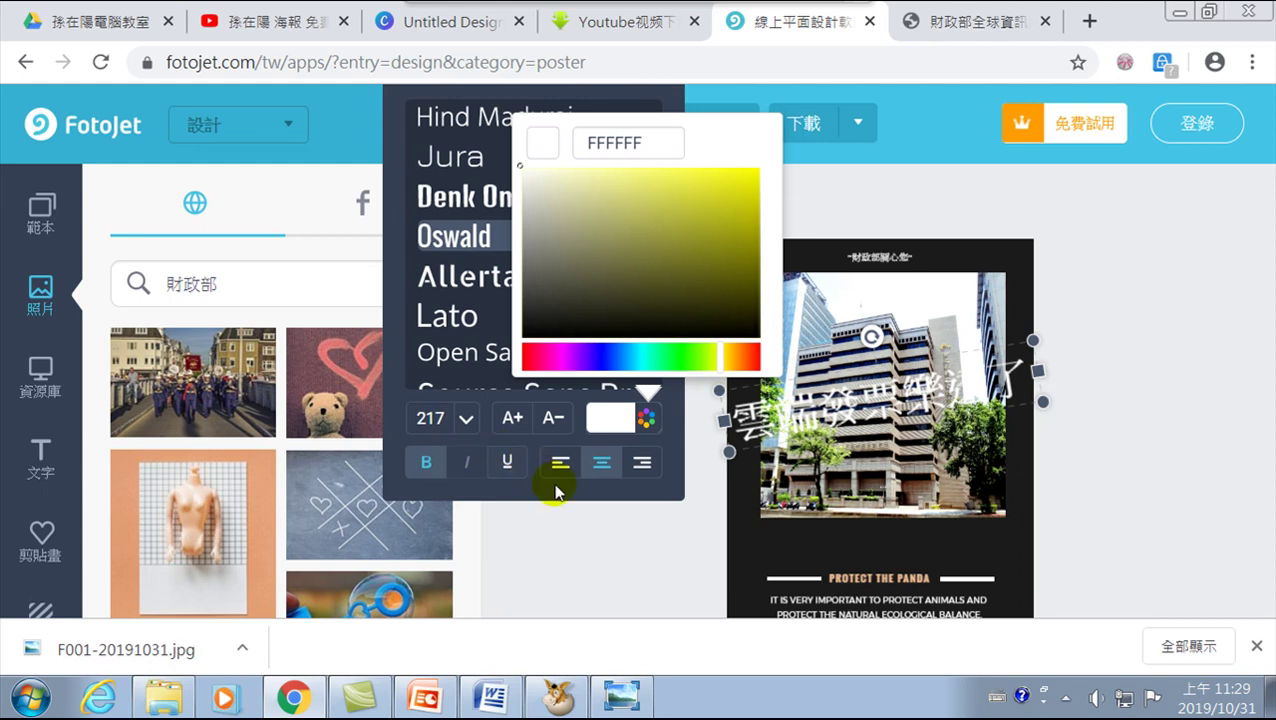
click(580, 489)
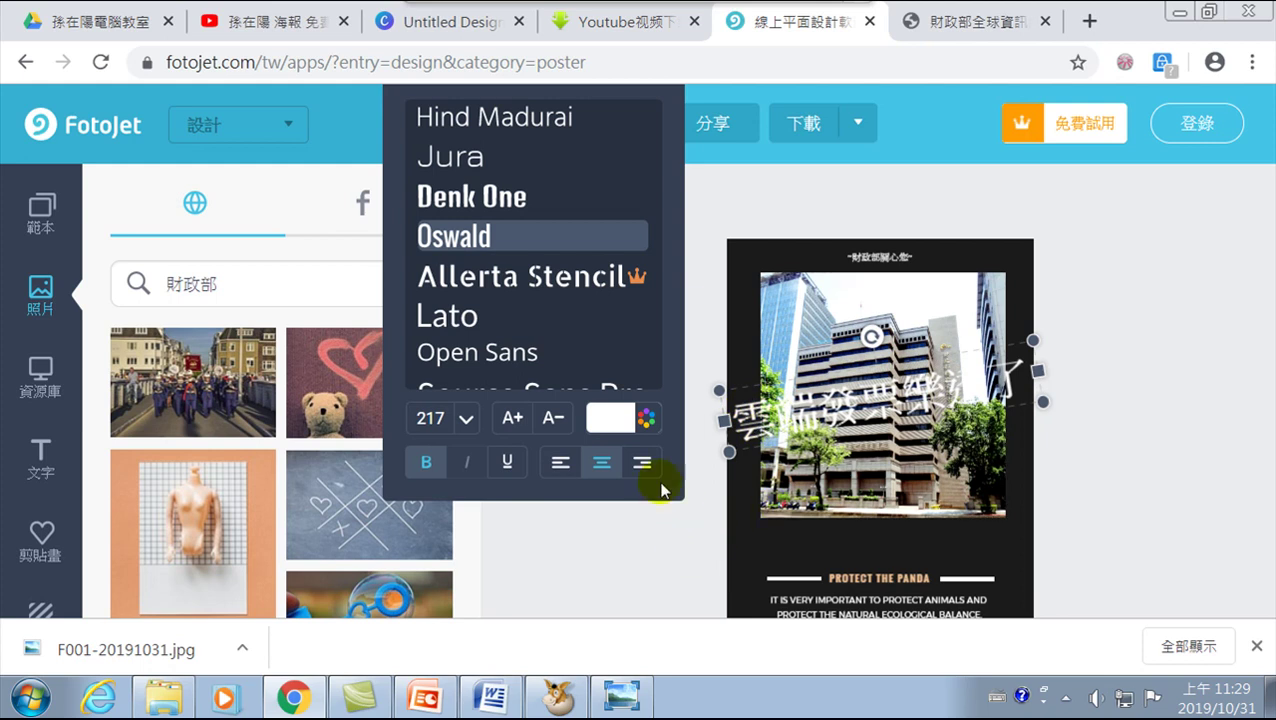
click(511, 420)
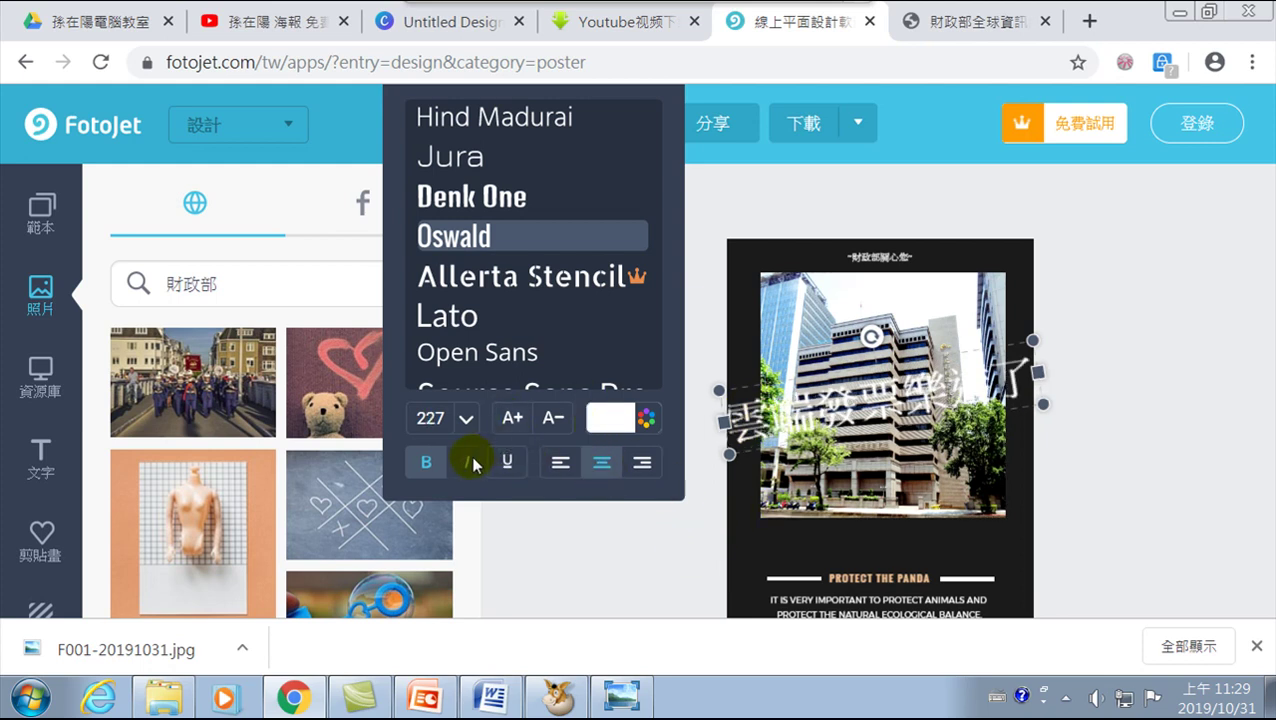
Set the heading font to 王漢宗特黑體 and colour it red (F51D0E)
click(471, 192)
mouse_move(657, 182)
mouse_down()
mouse_move(667, 272)
mouse_move(678, 152)
mouse_up()
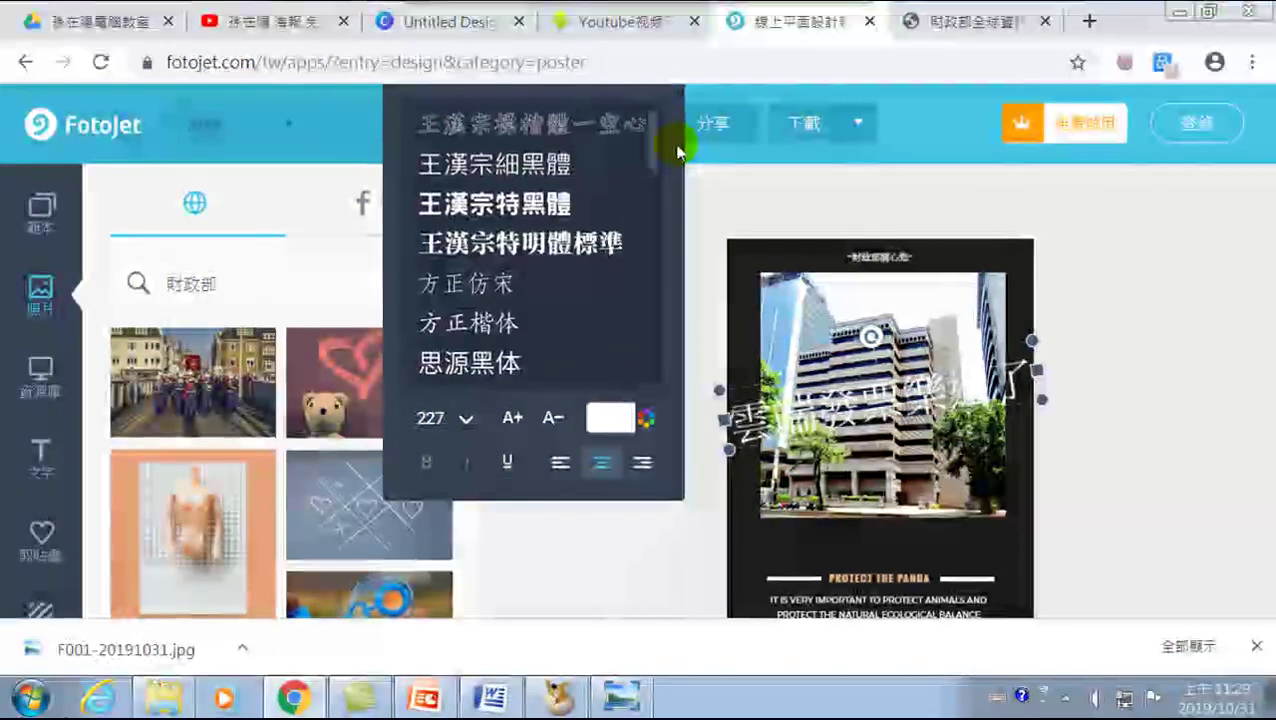
click(540, 208)
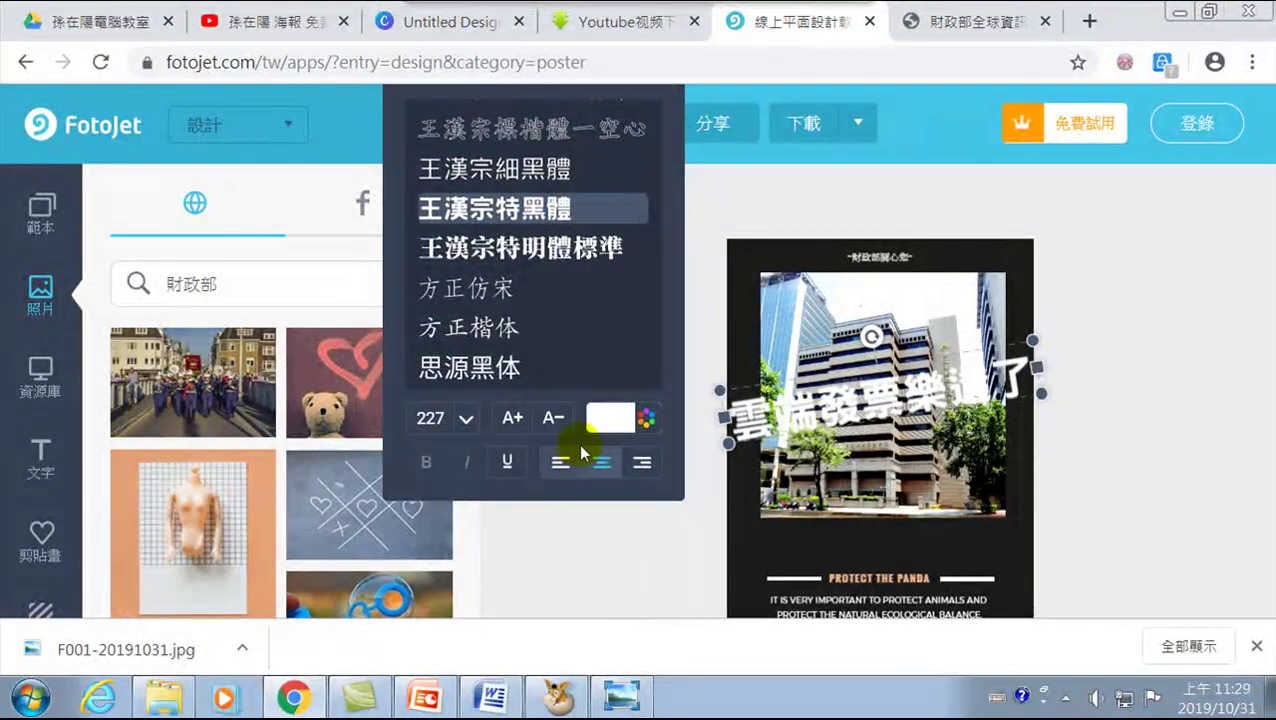
click(646, 422)
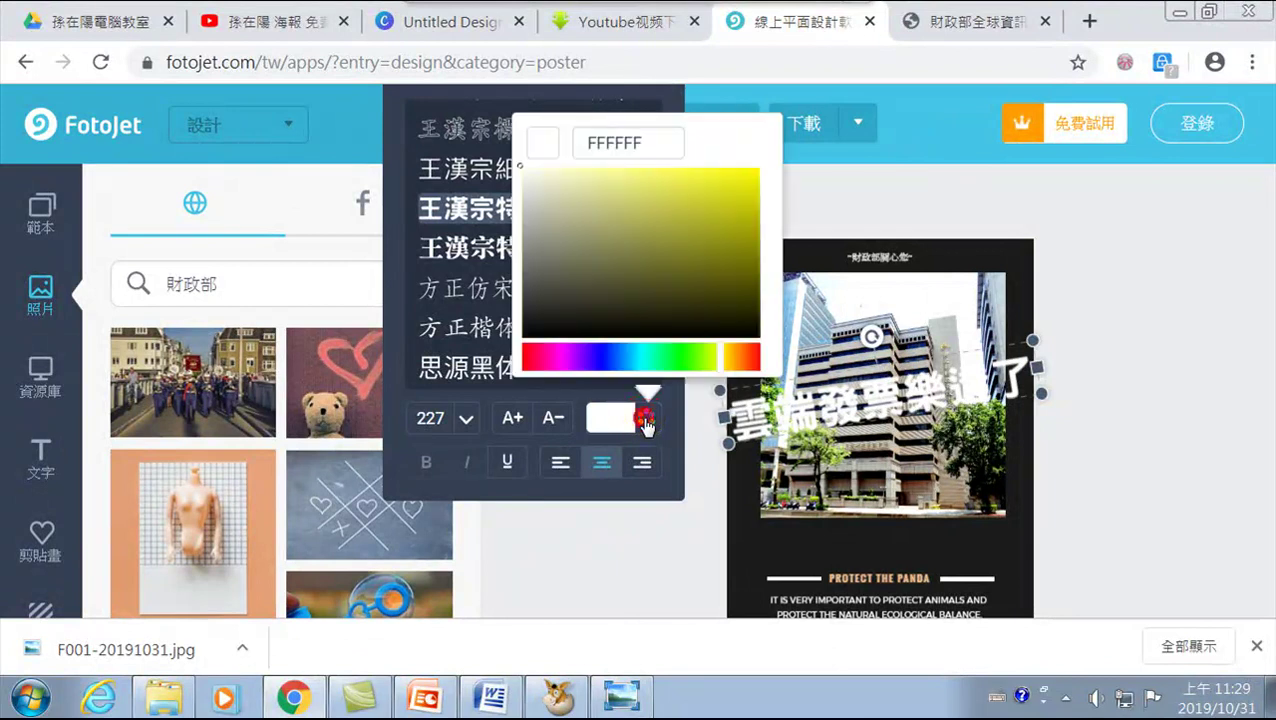
drag(741, 358, 759, 353)
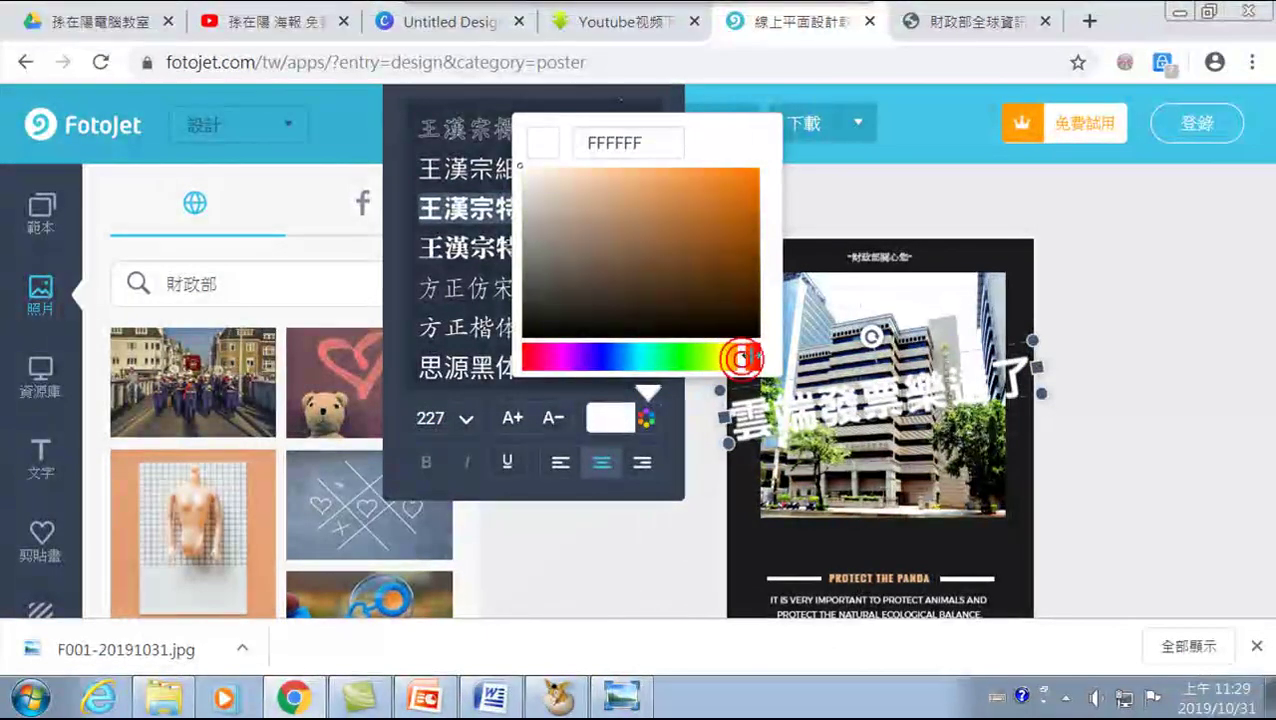
click(747, 179)
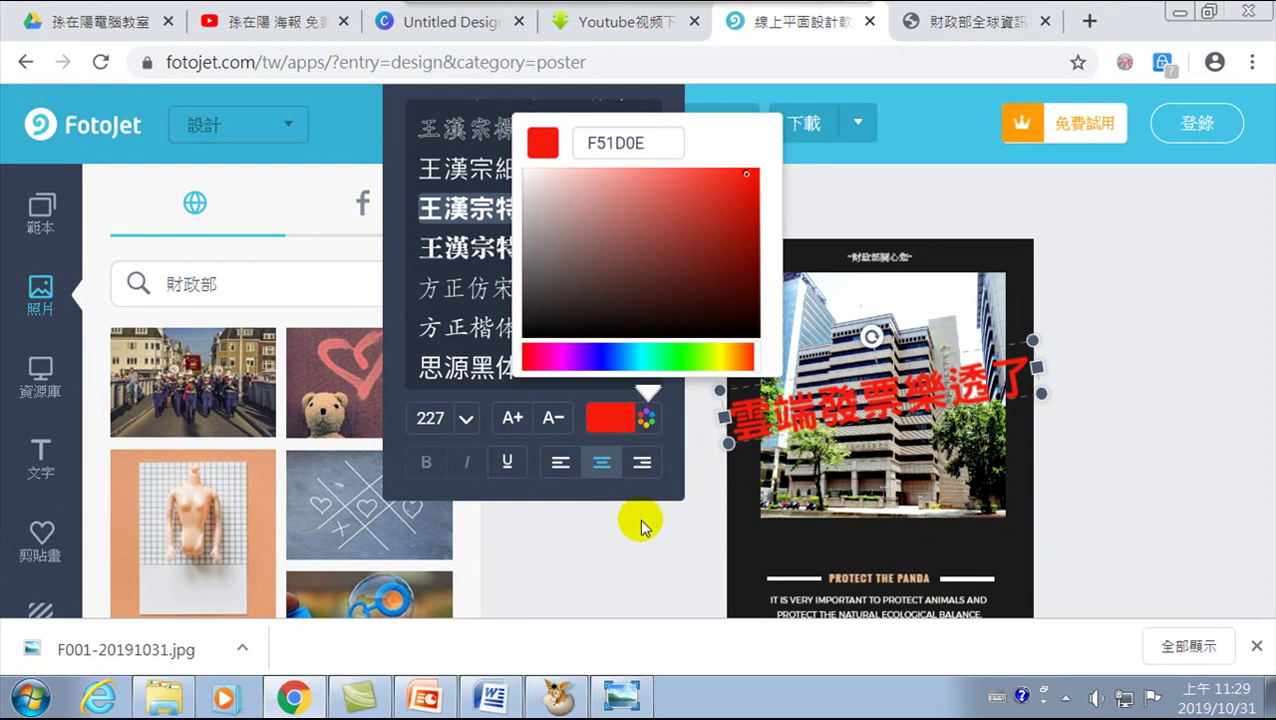
click(600, 551)
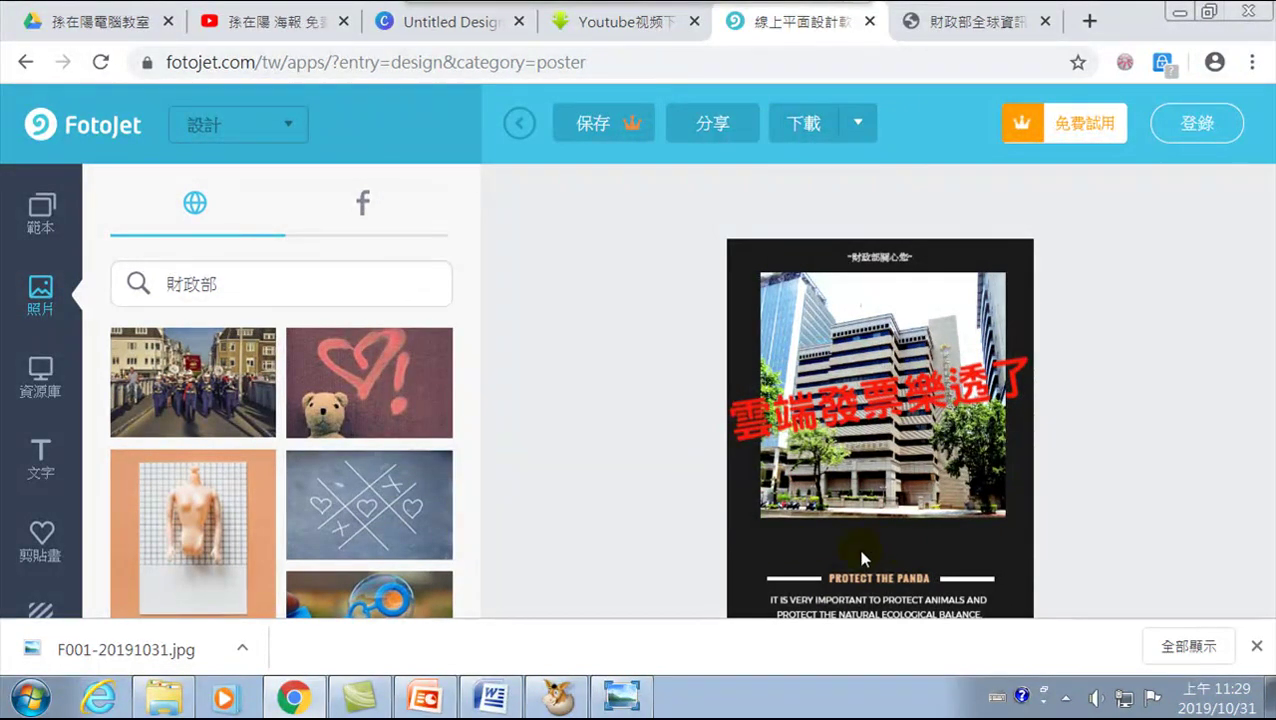
Place a level copy of the red headline below the building photo, then minimize Chrome
click(898, 395)
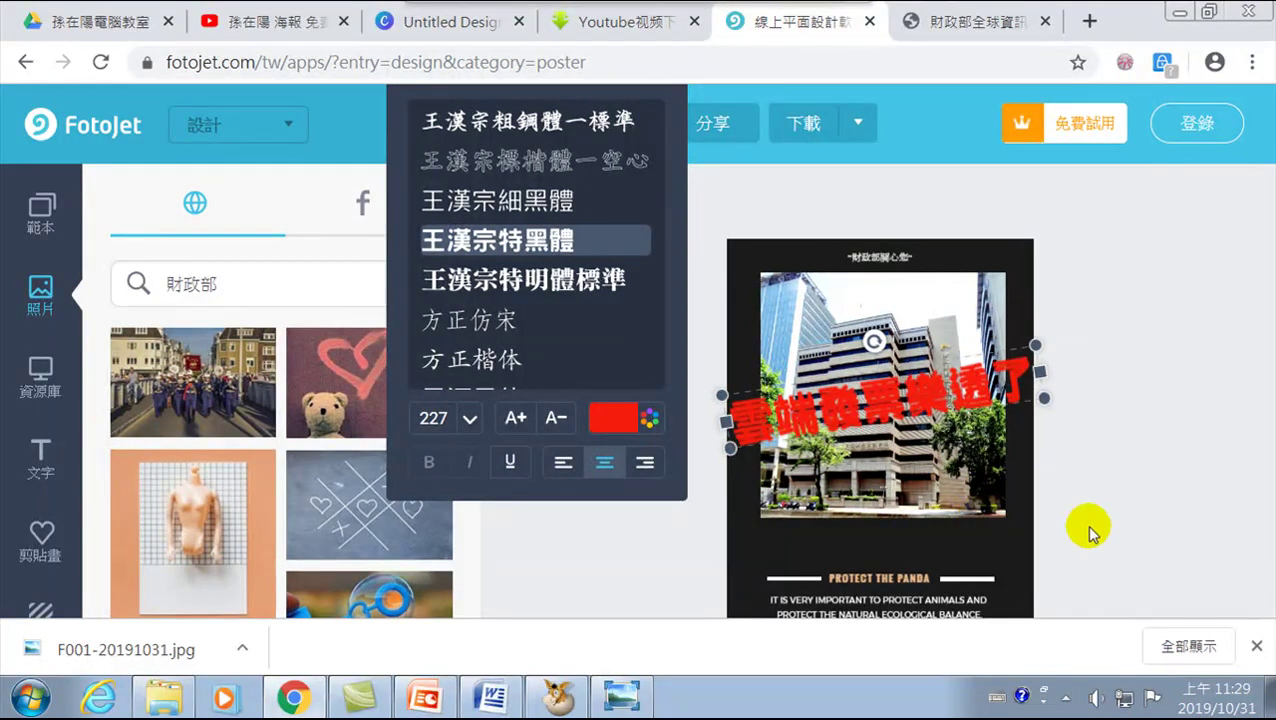
drag(885, 412, 902, 530)
drag(879, 461, 886, 459)
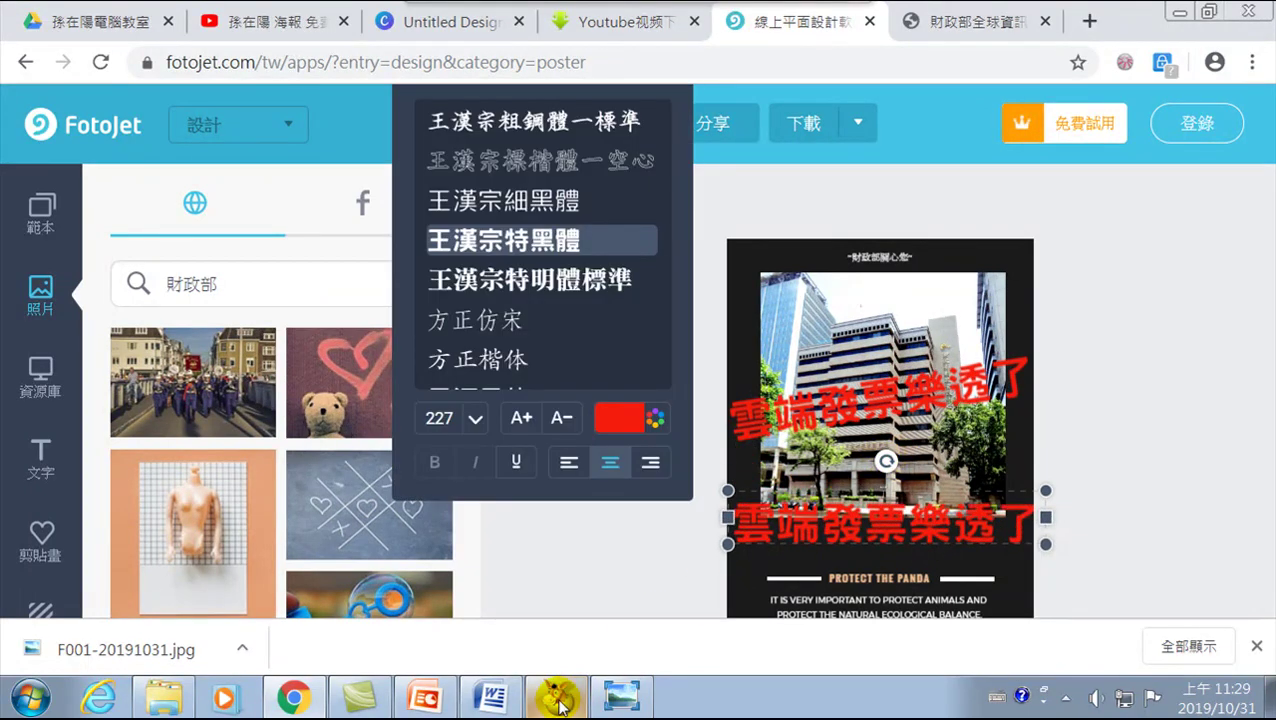
click(292, 700)
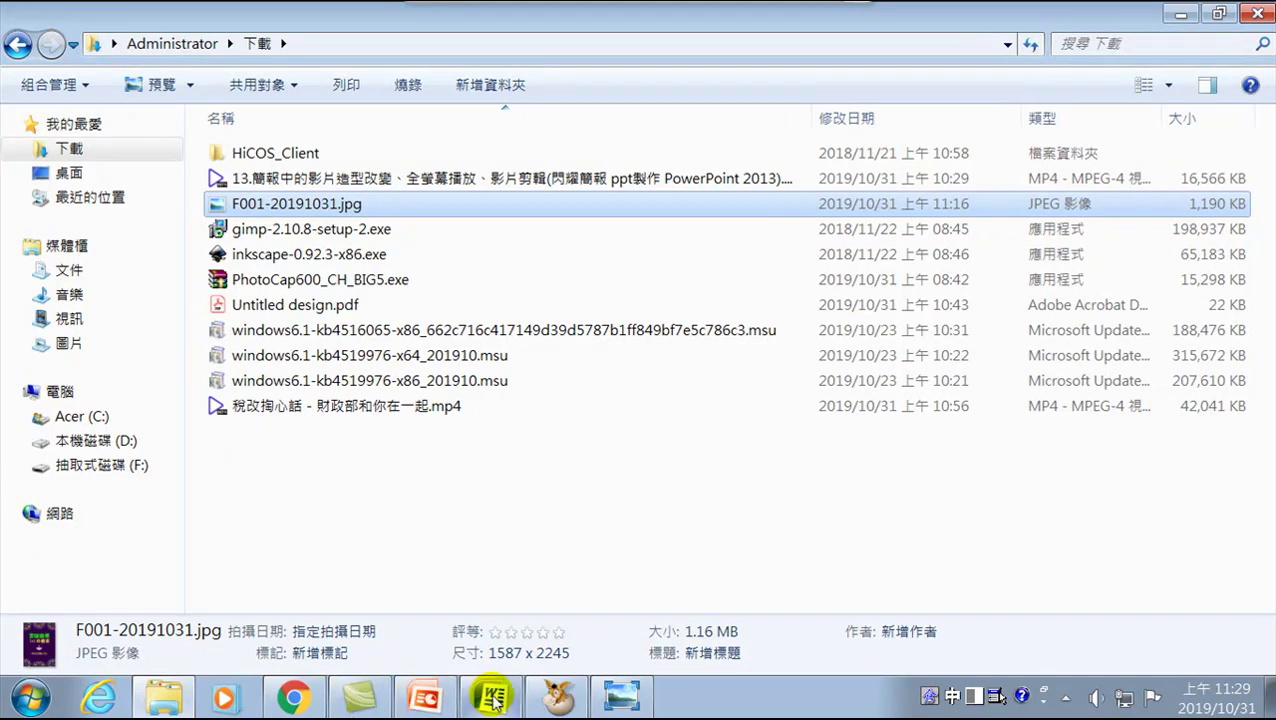
Review the mof.gov.tw banner's previous slide and the saved F001-20191031.jpg, then return to FotoJet
click(298, 700)
click(990, 20)
mouse_move(970, 21)
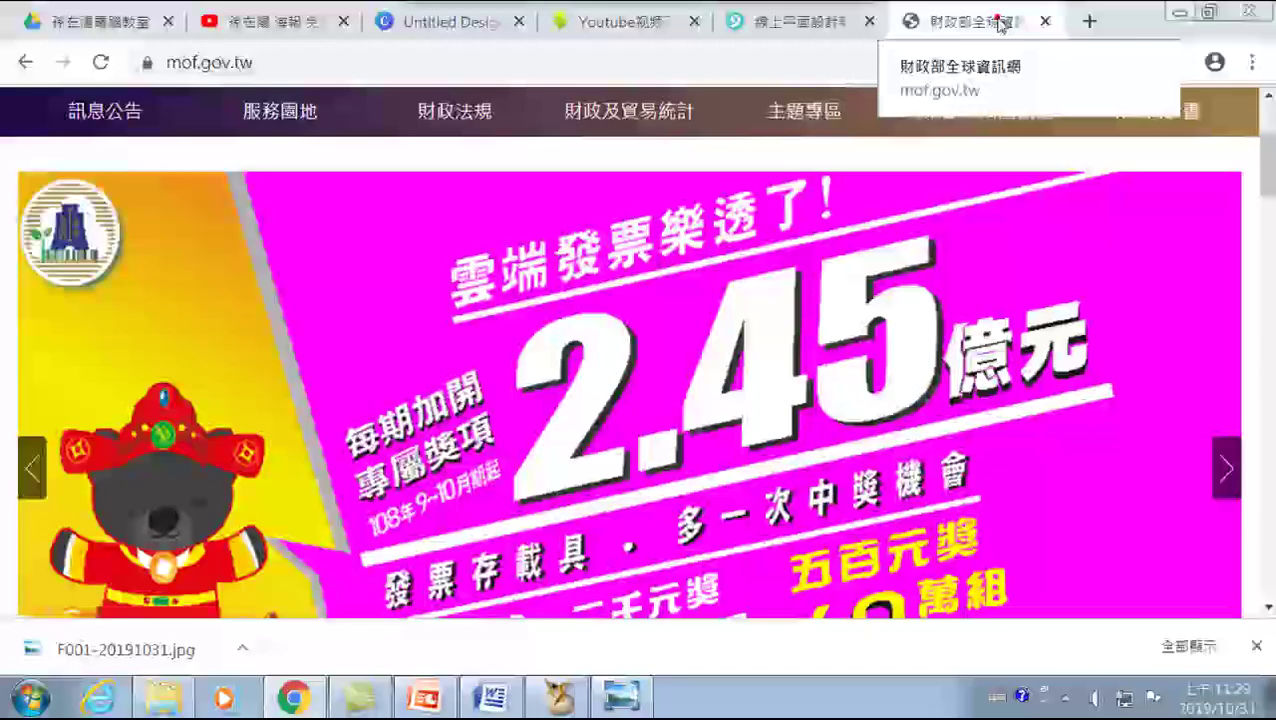
click(30, 468)
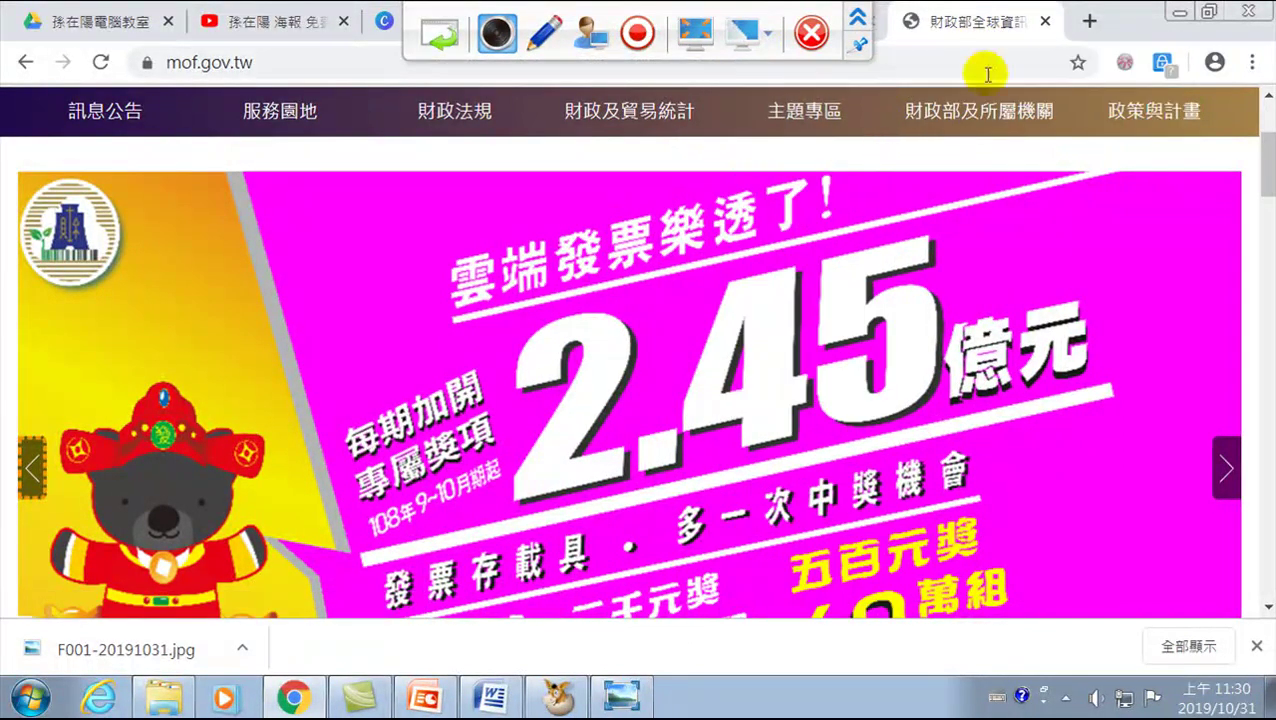
click(596, 706)
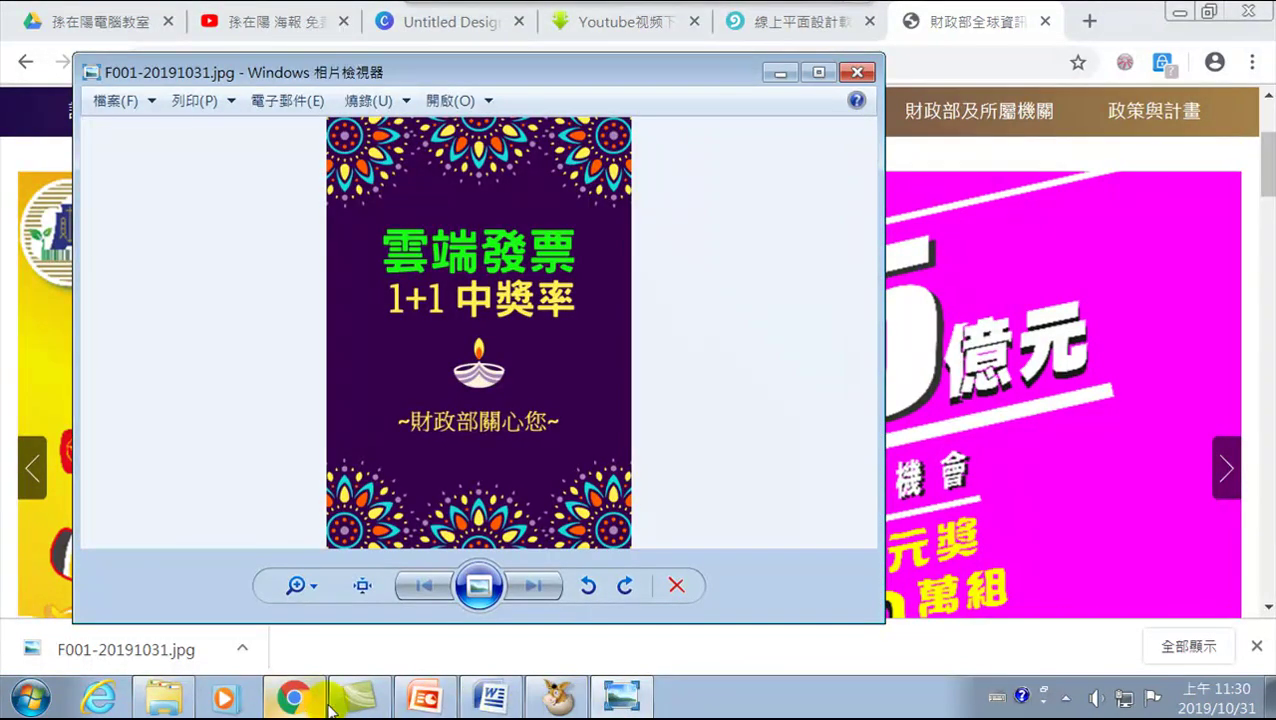
click(296, 700)
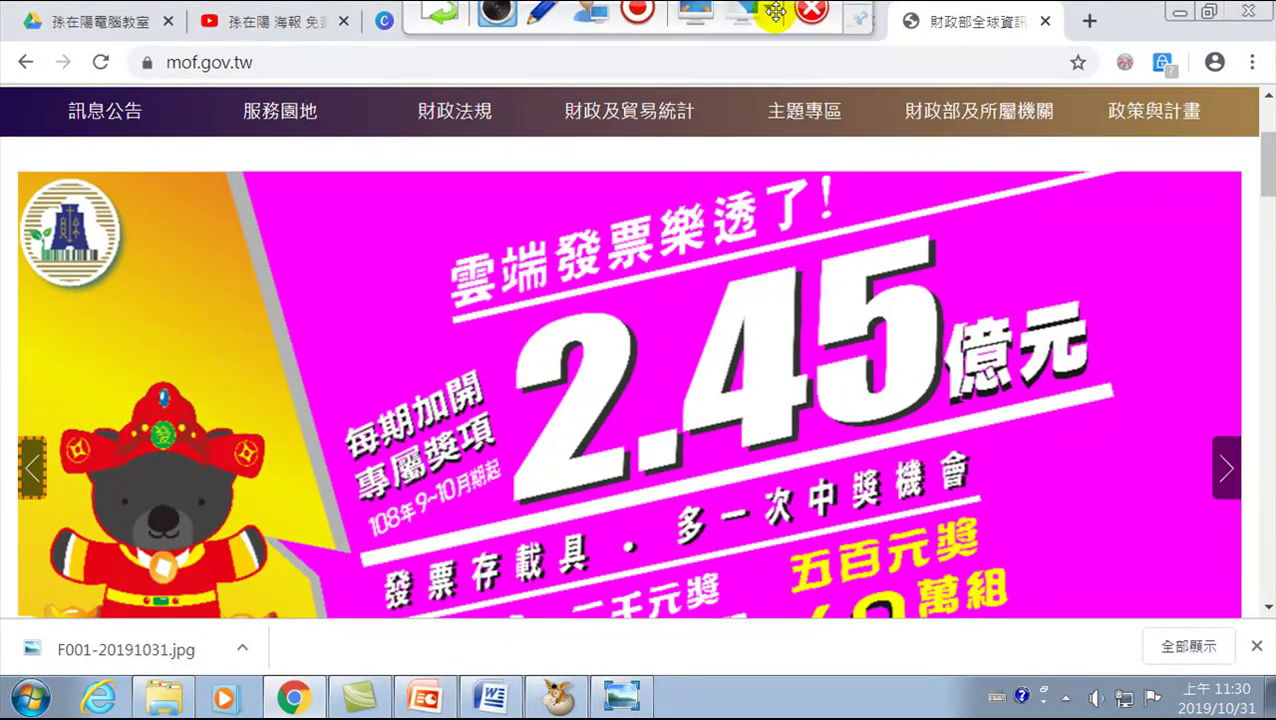
mouse_move(965, 21)
click(1070, 242)
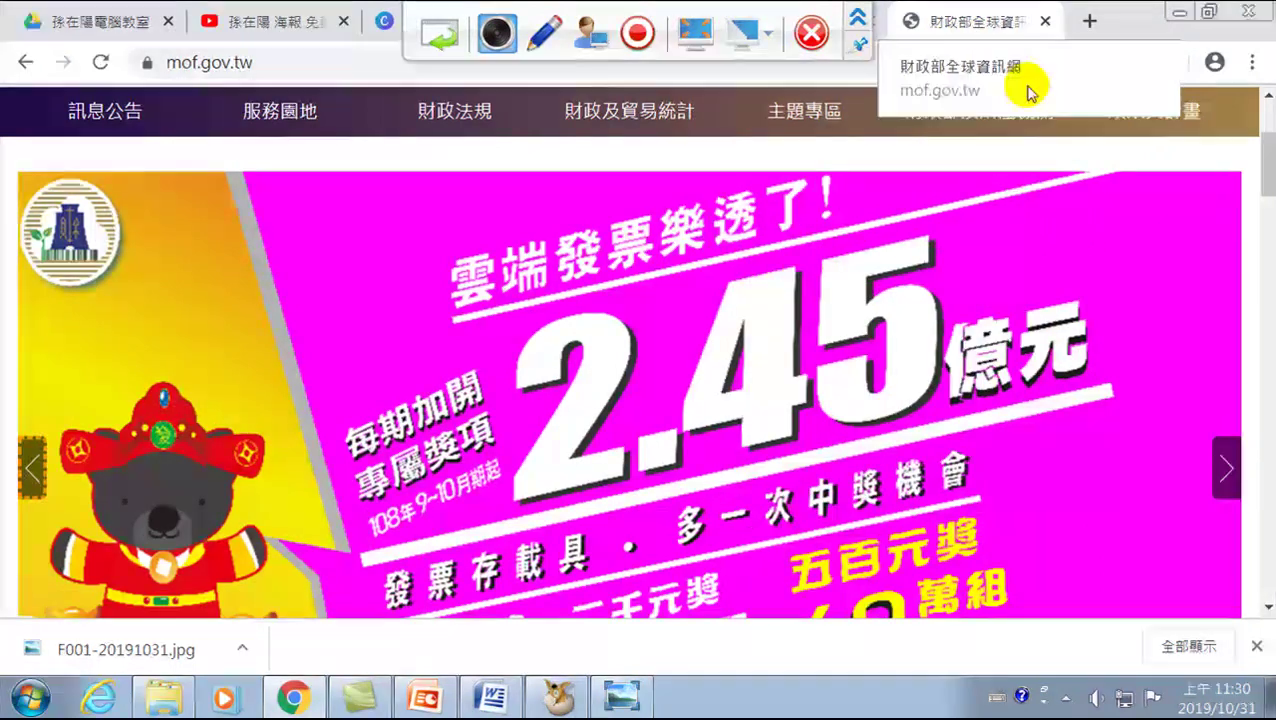
click(805, 22)
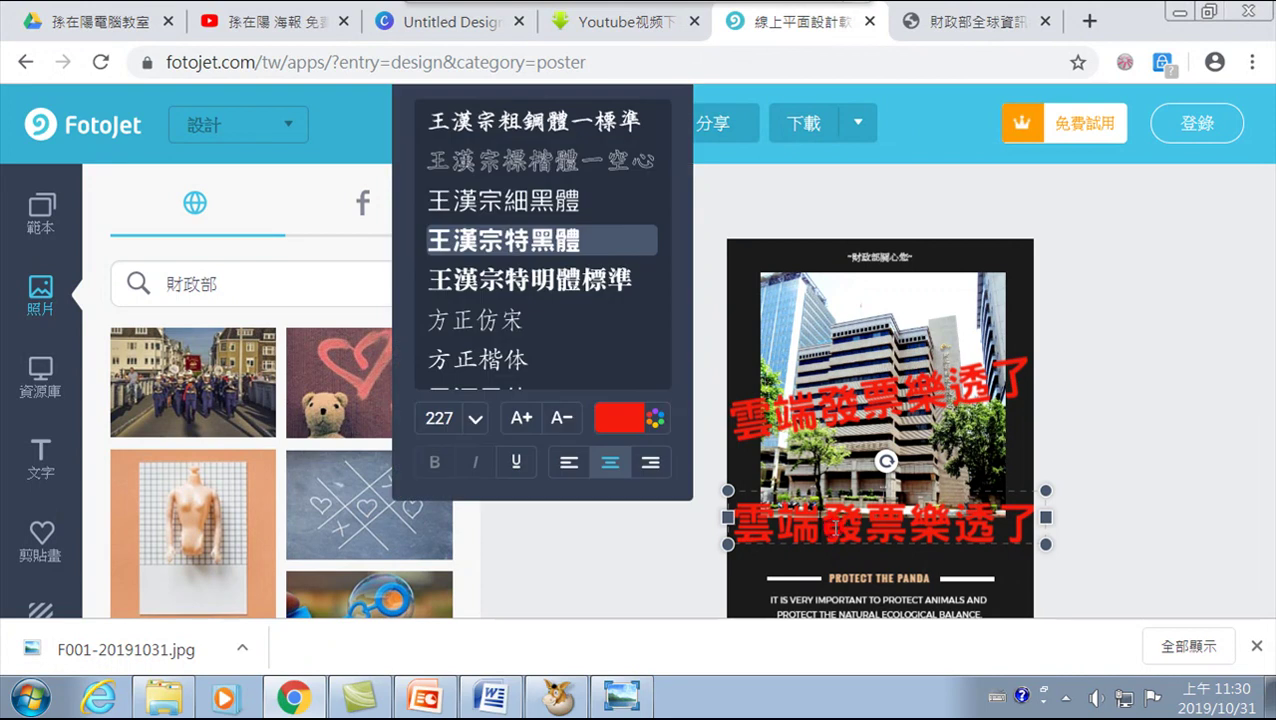
Replace the lower headline text with 每期加開2.45億元
drag(745, 519, 1046, 535)
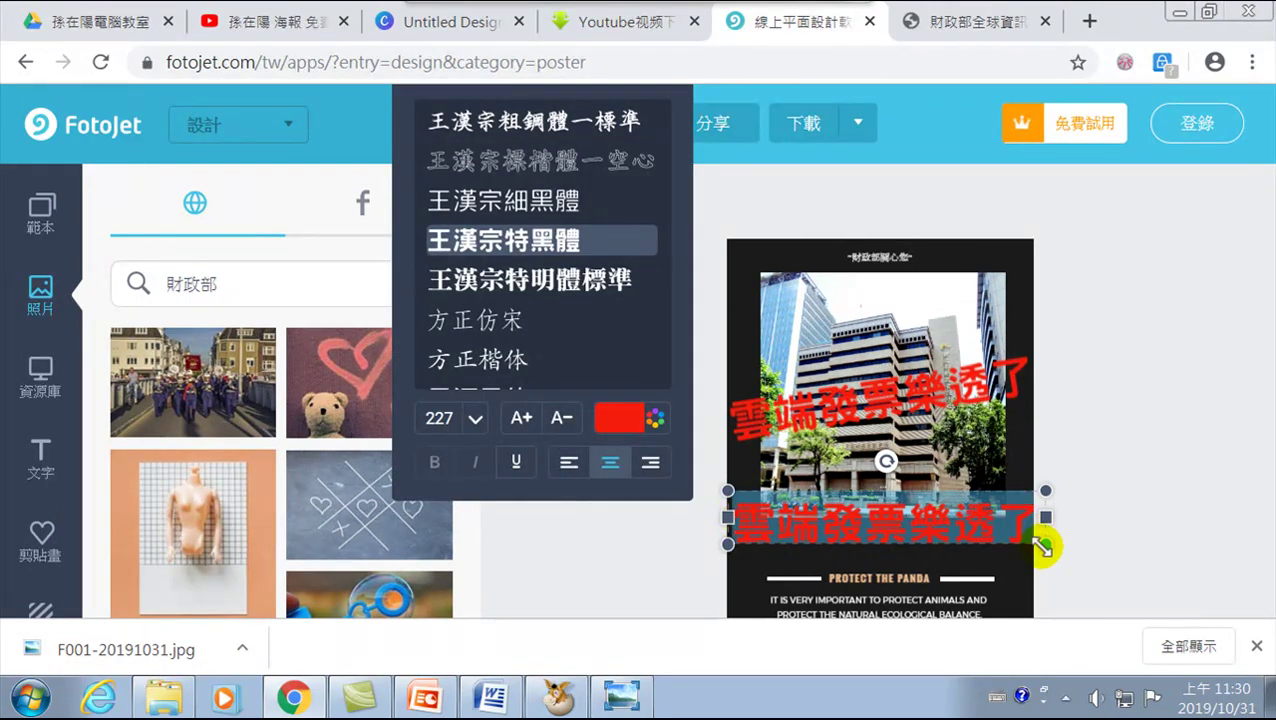
key(Delete)
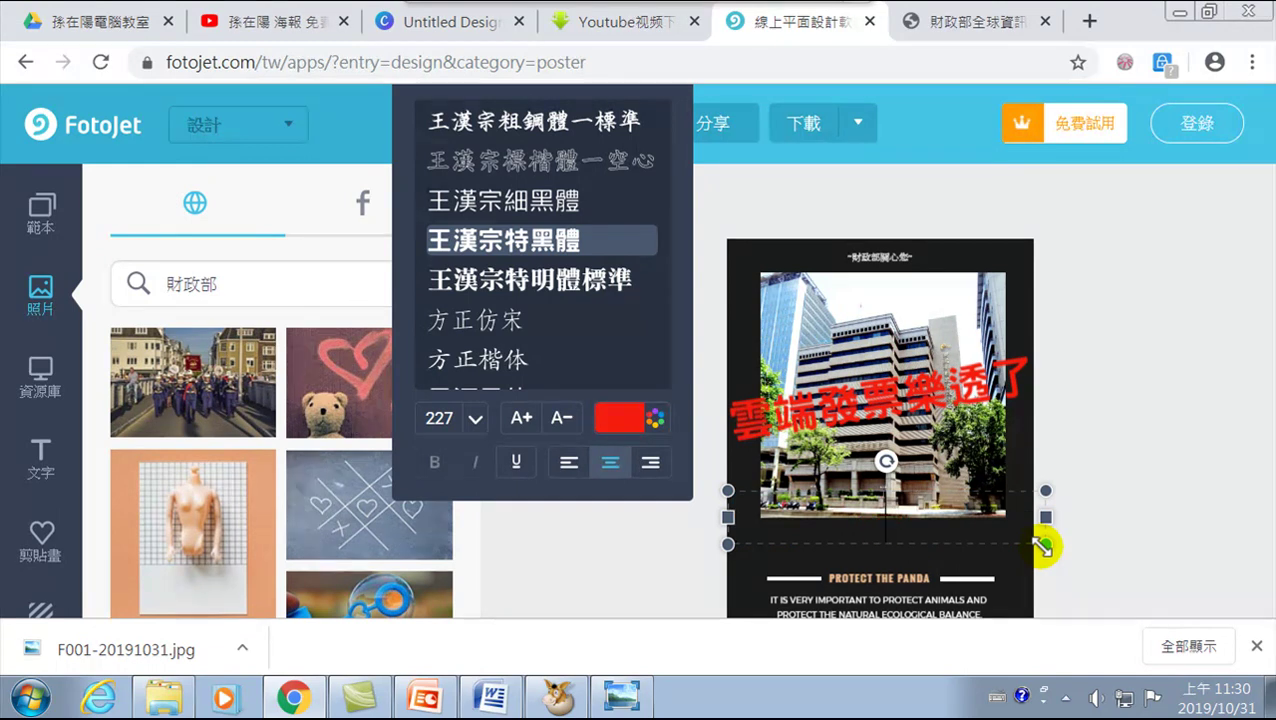
text(每)
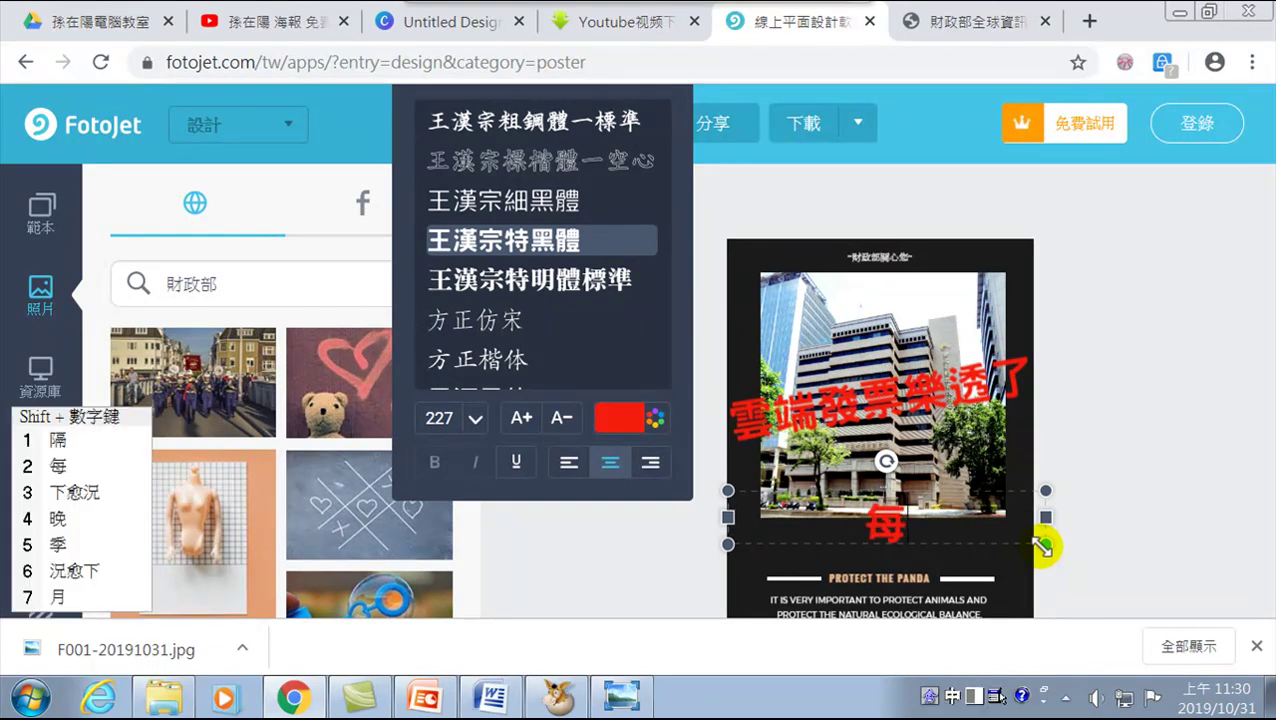
text(期加開2.)
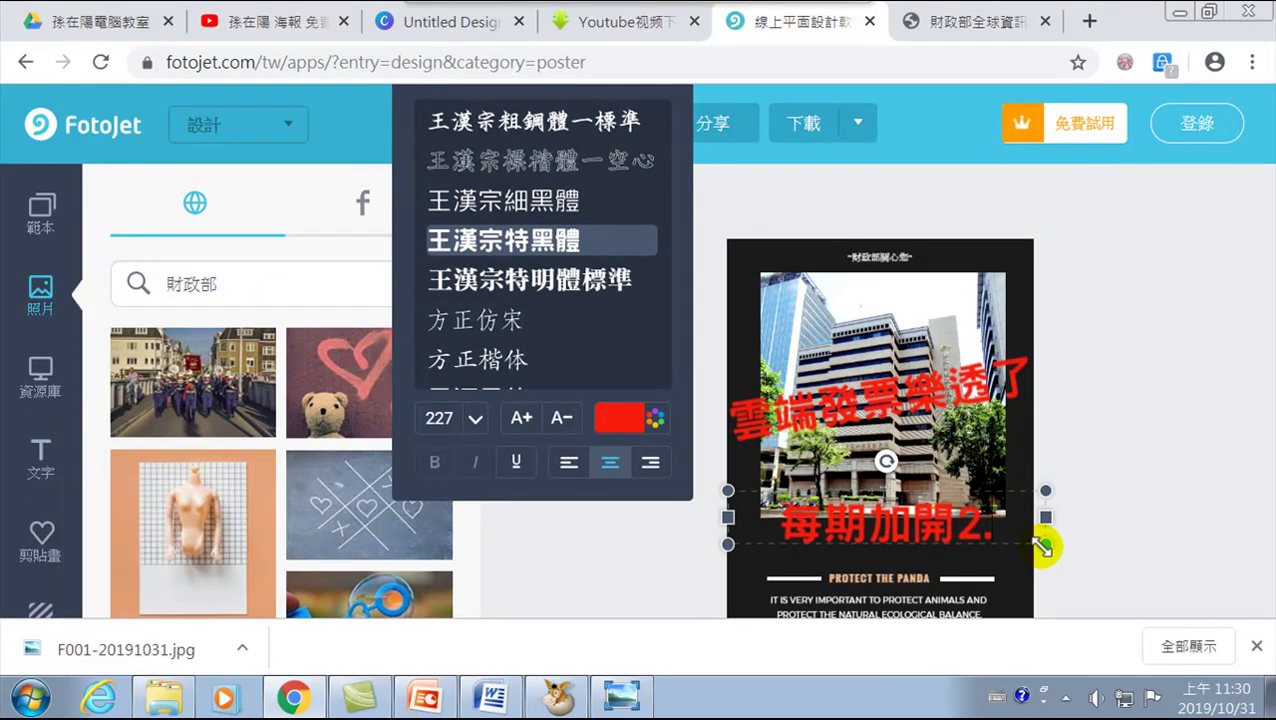
text(45)
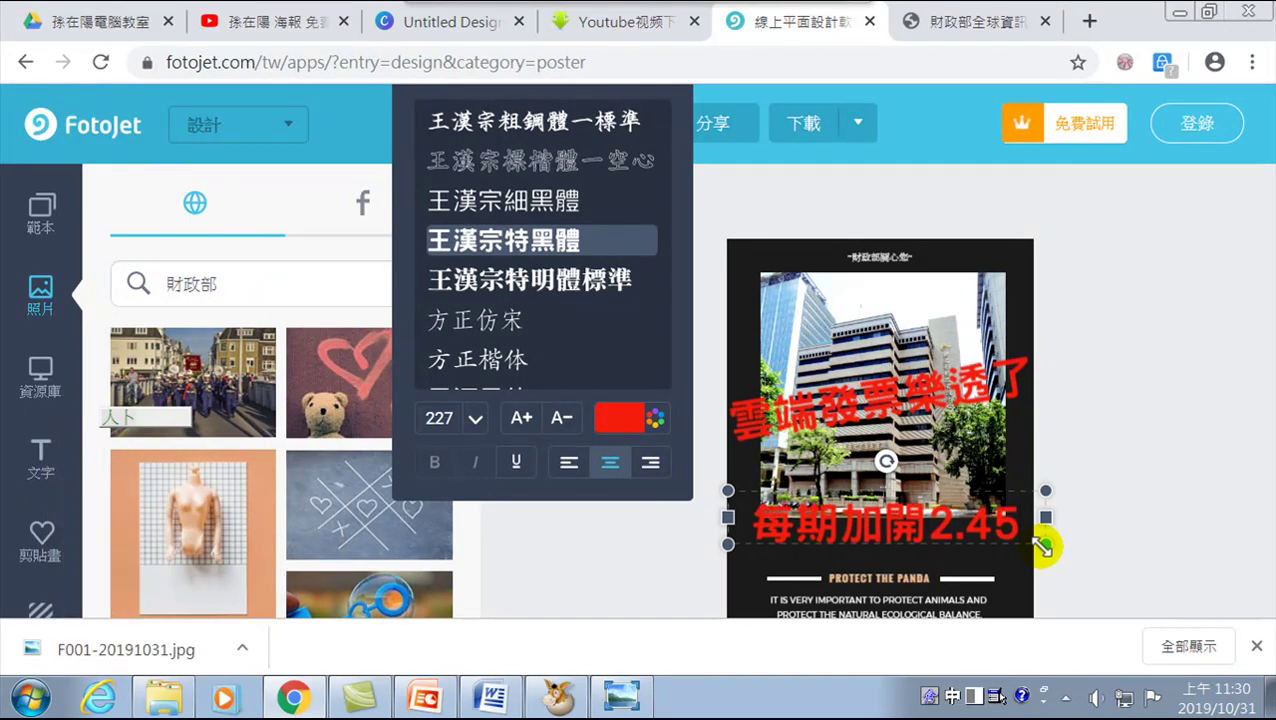
text(億元)
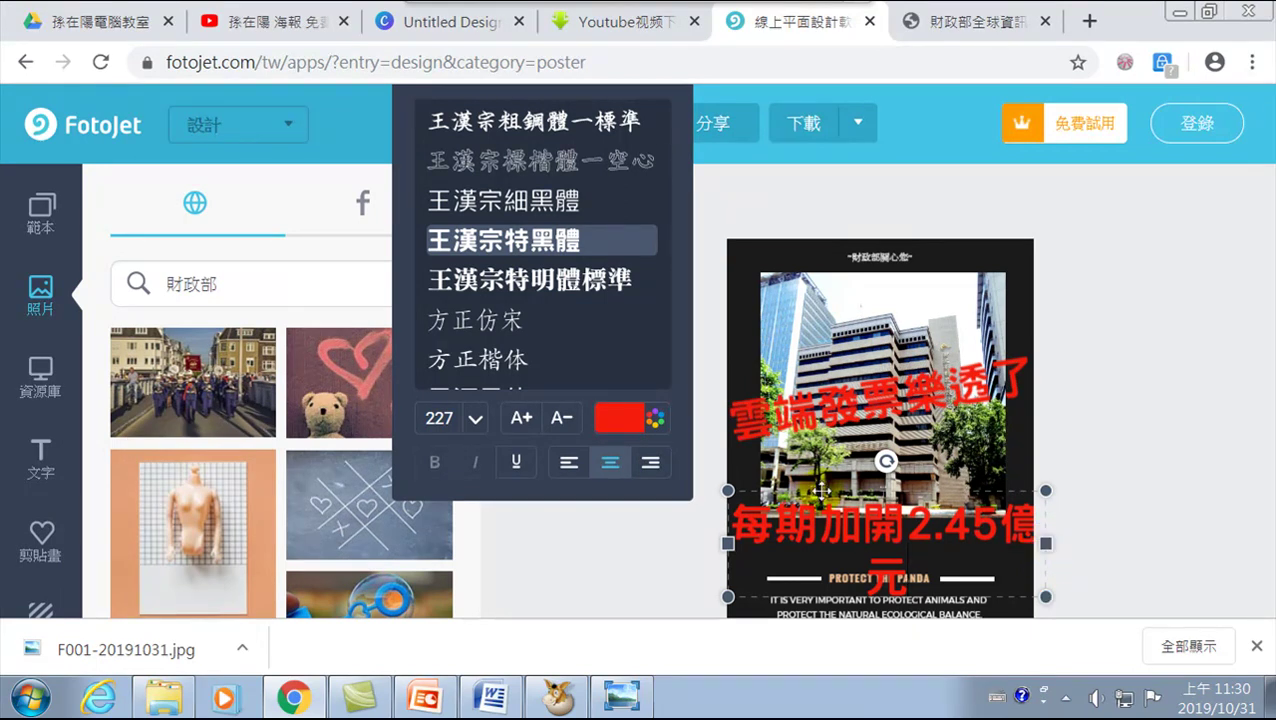
Shrink the 每期加開2.45億元 line to size 167 and nudge it slightly lower
click(561, 418)
click(561, 418)
click(561, 418)
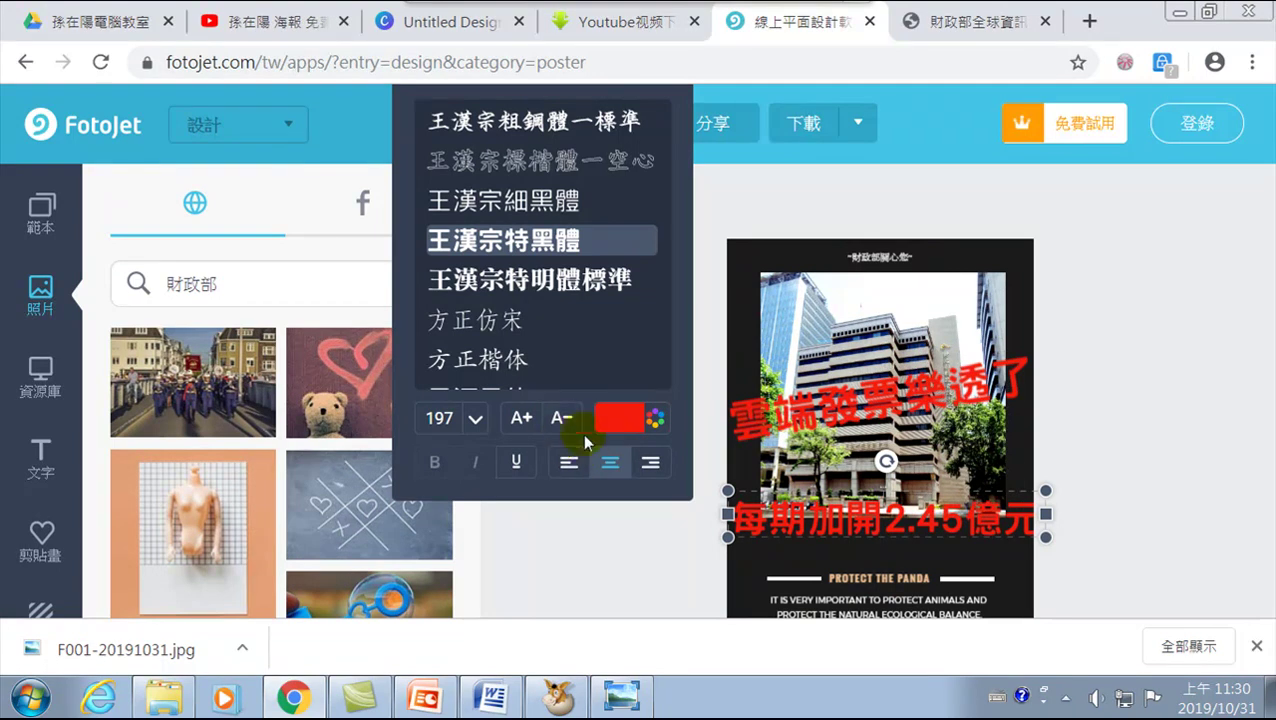
click(561, 418)
click(561, 418)
click(561, 418)
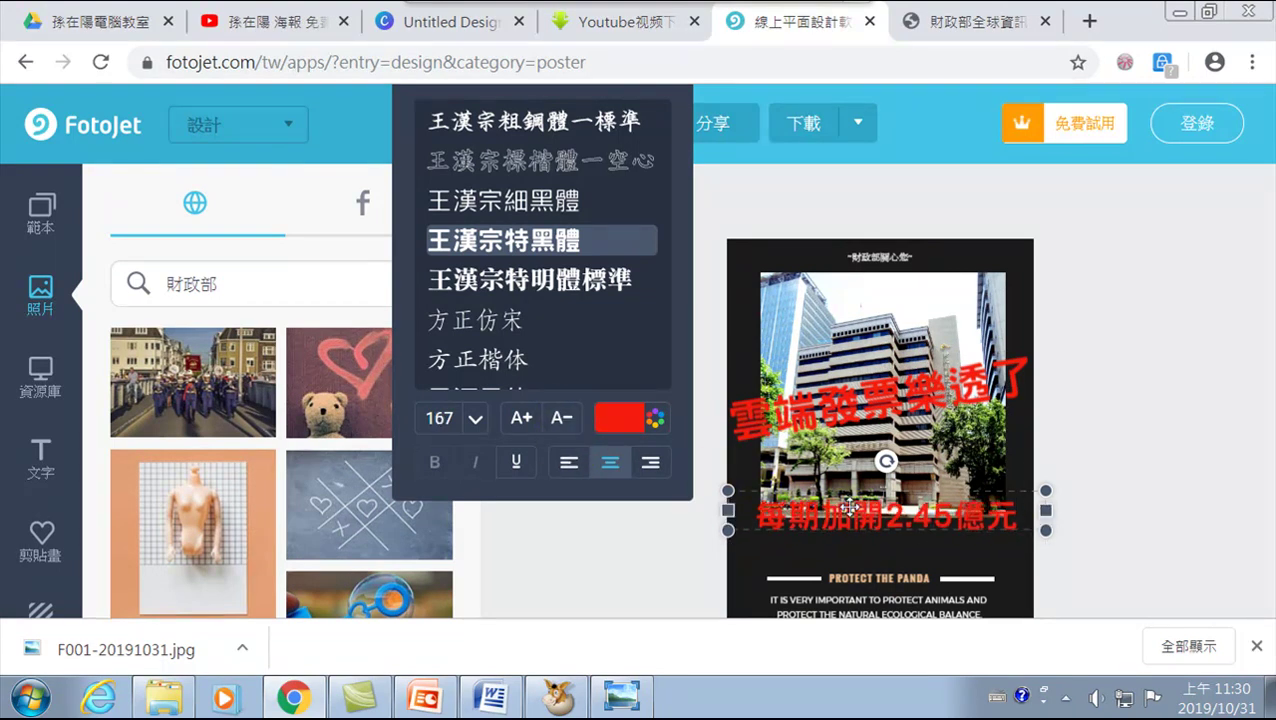
drag(849, 509, 850, 538)
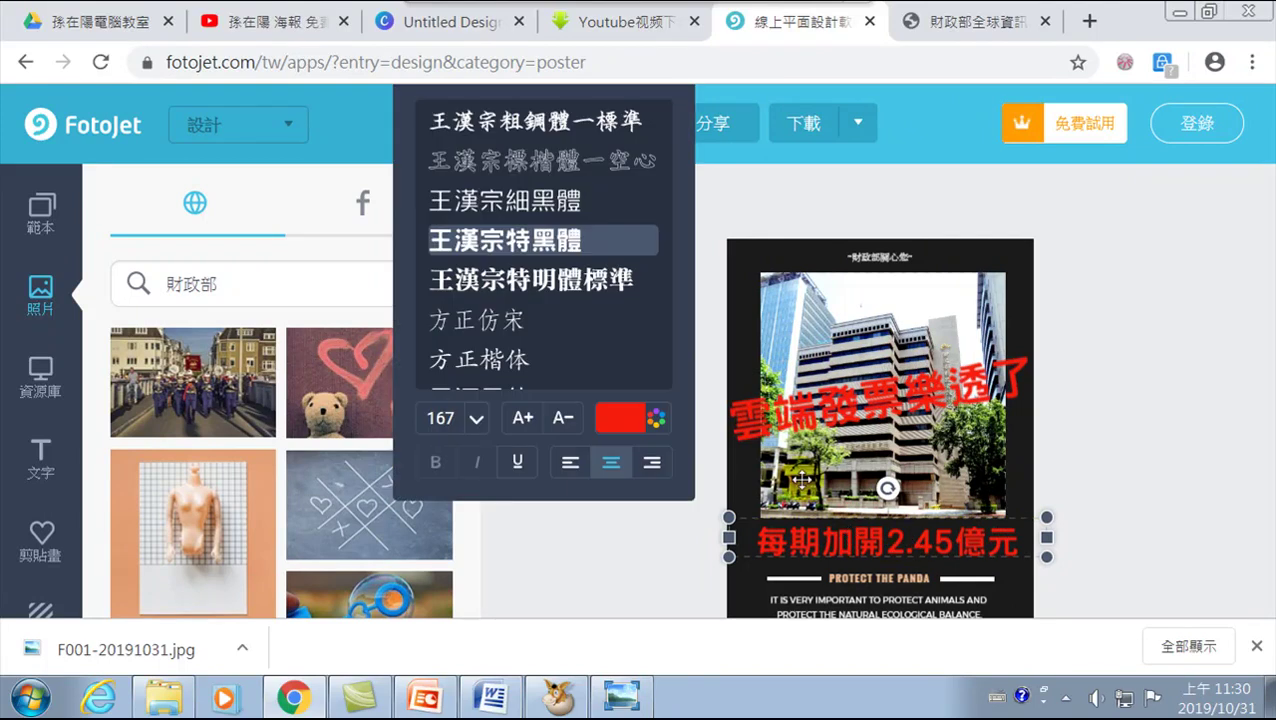
click(656, 418)
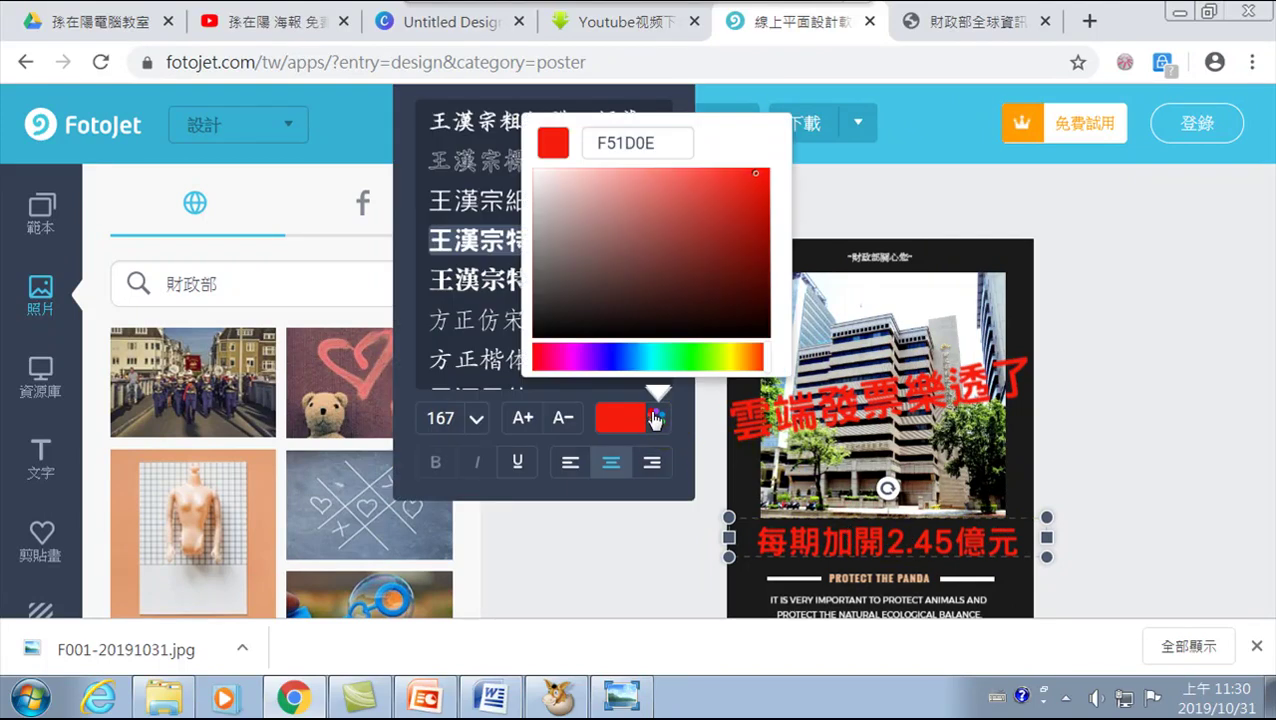
Change the 每期加開2.45億元 line's colour from red to yellow
click(730, 354)
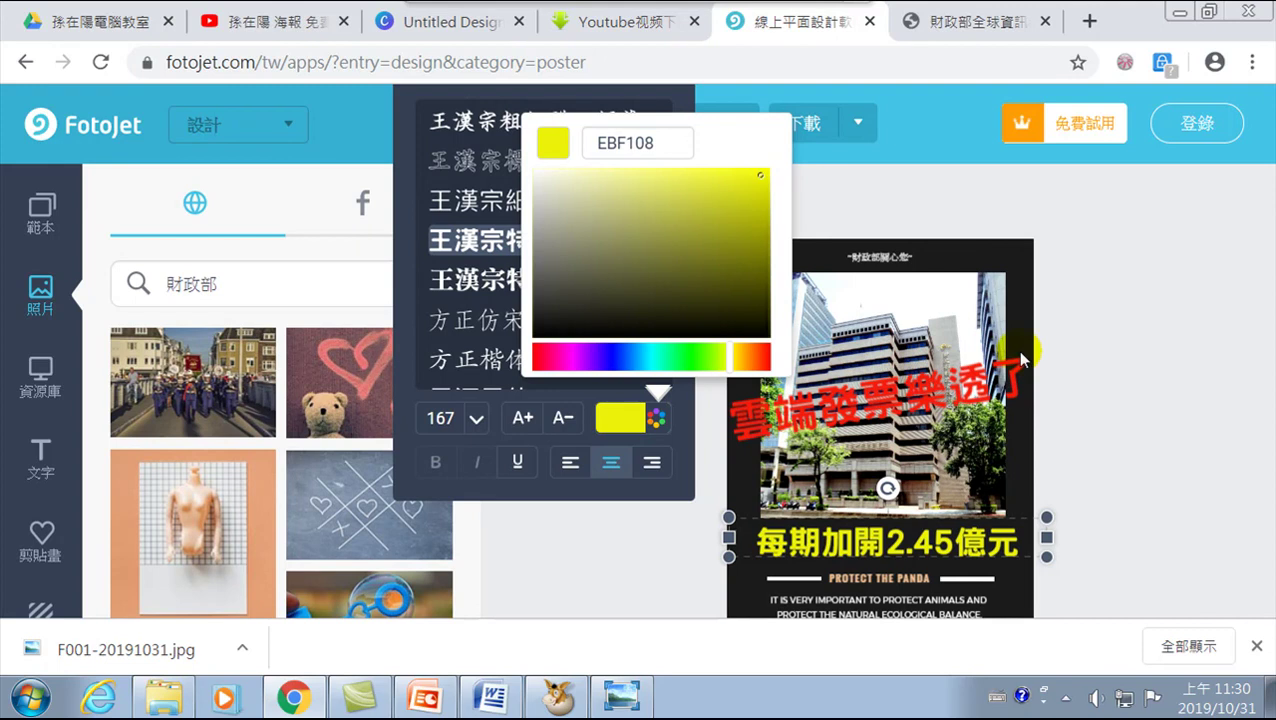
click(1140, 440)
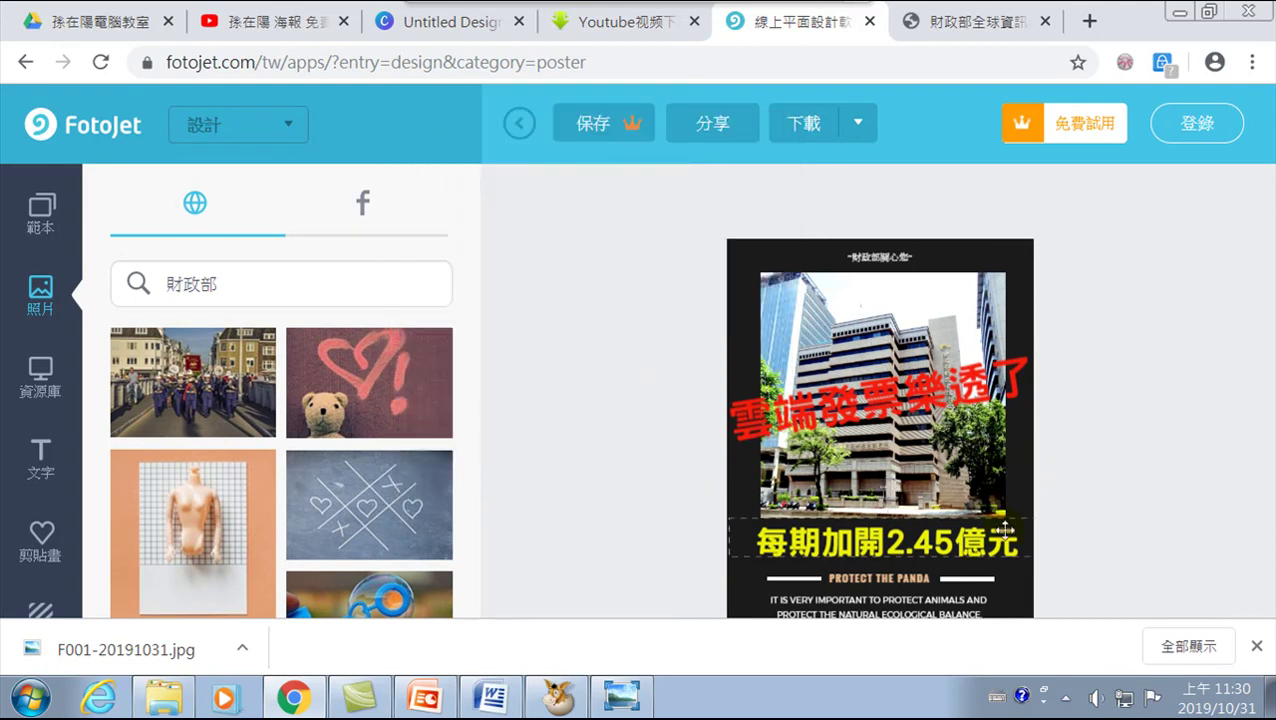
click(986, 543)
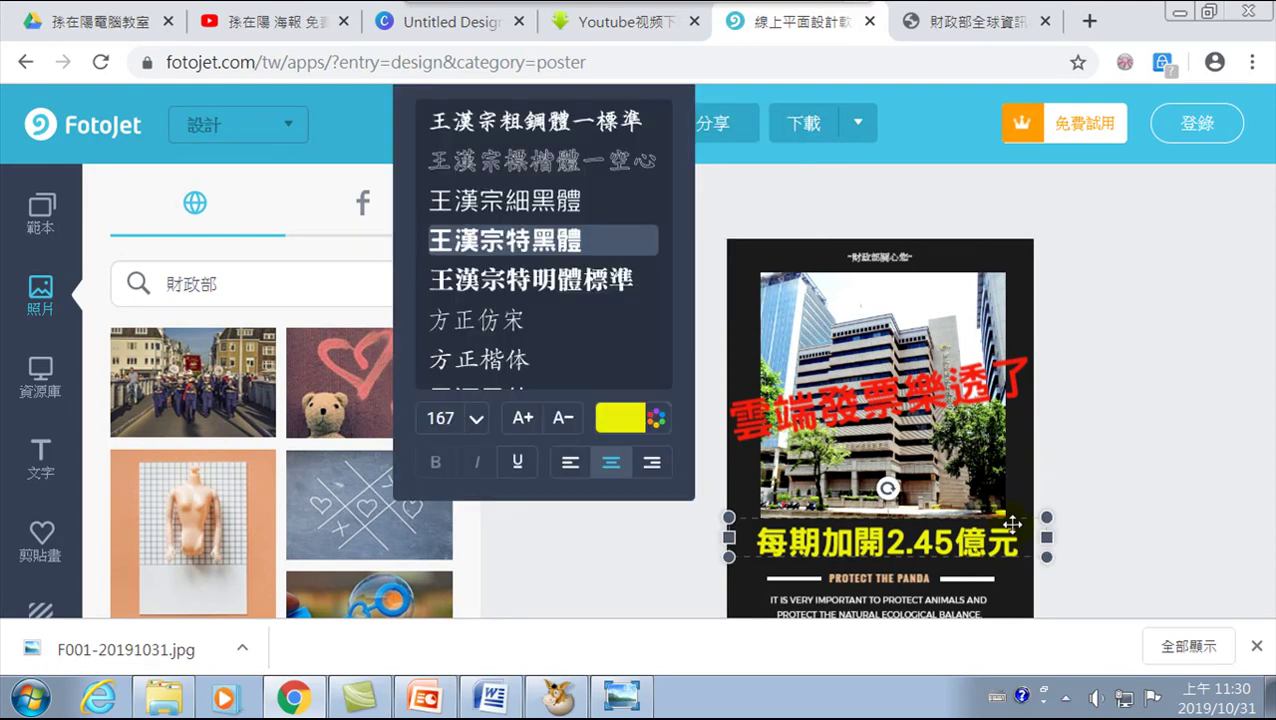
click(1013, 520)
Set the yellow line to font size 157 and nudge it centred beneath the building photo
click(566, 417)
click(563, 420)
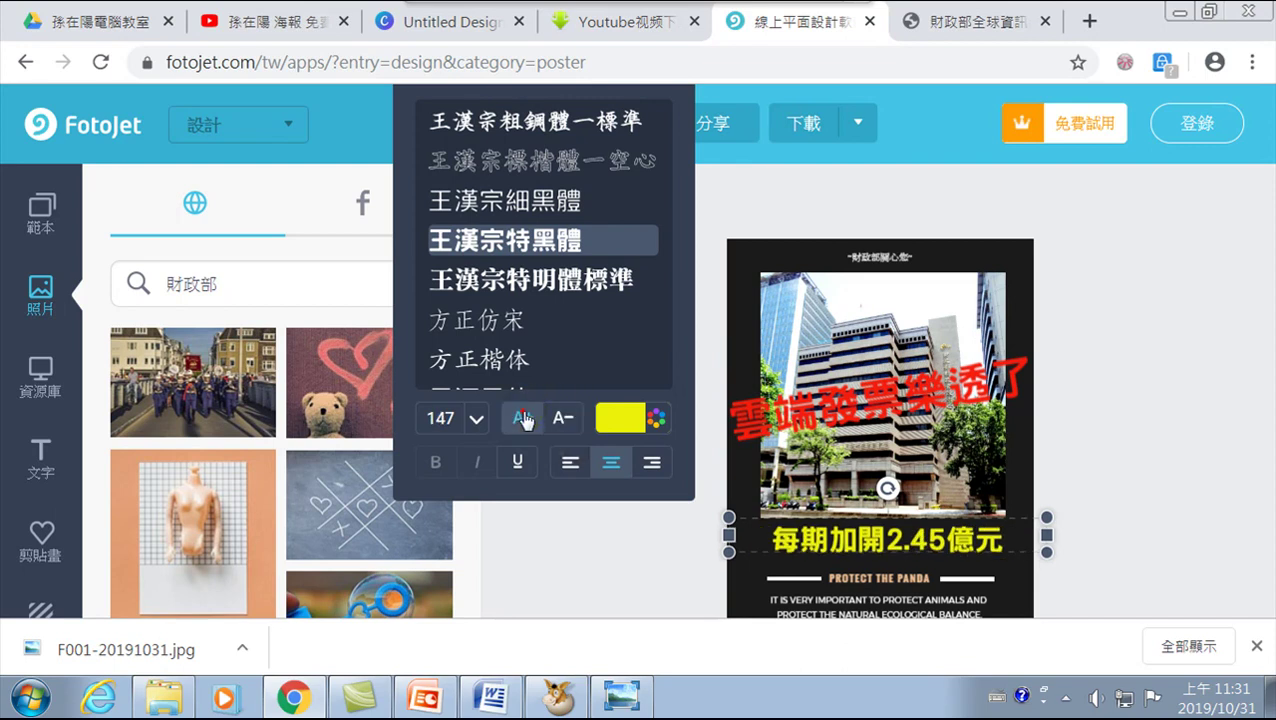
click(522, 417)
drag(980, 540, 972, 540)
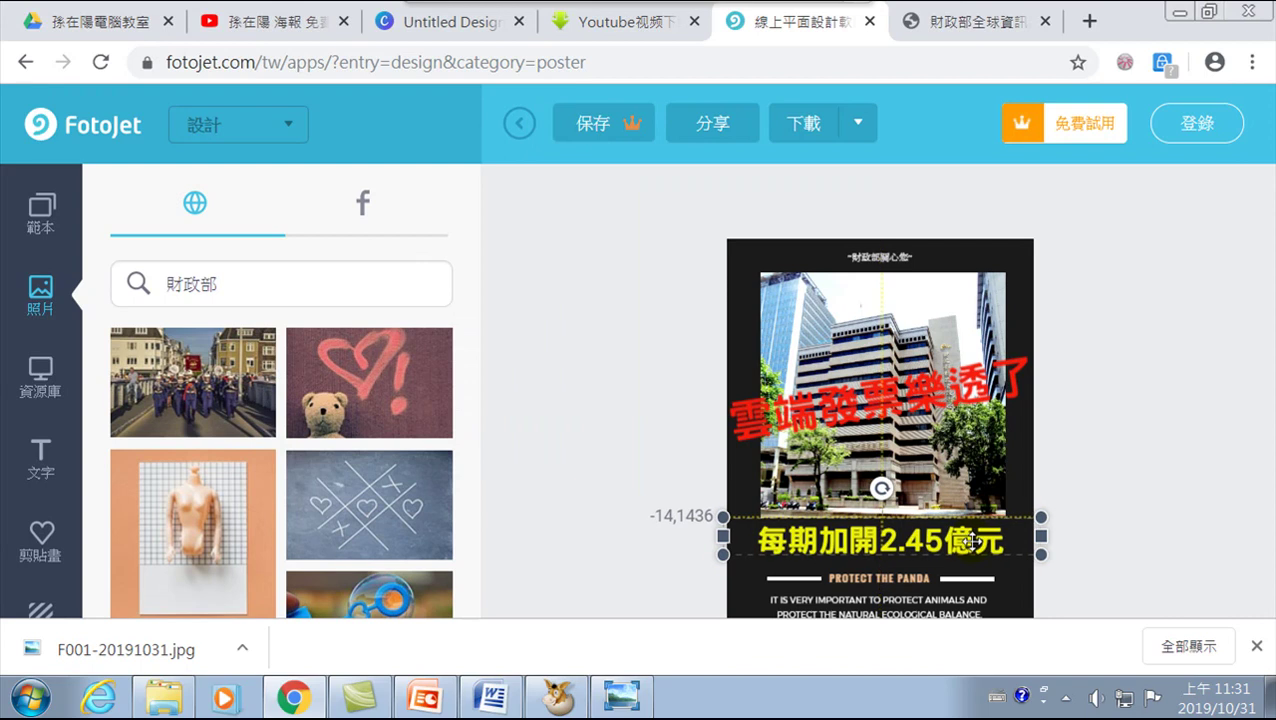
click(1158, 488)
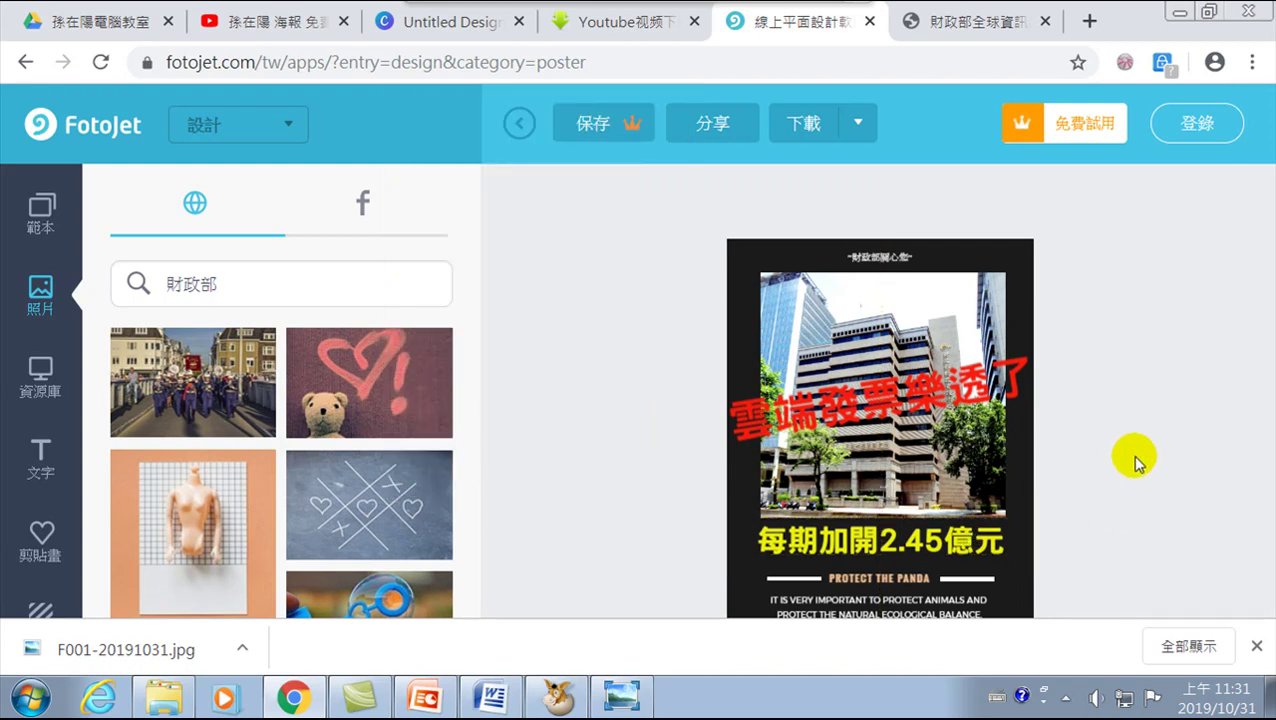
click(803, 604)
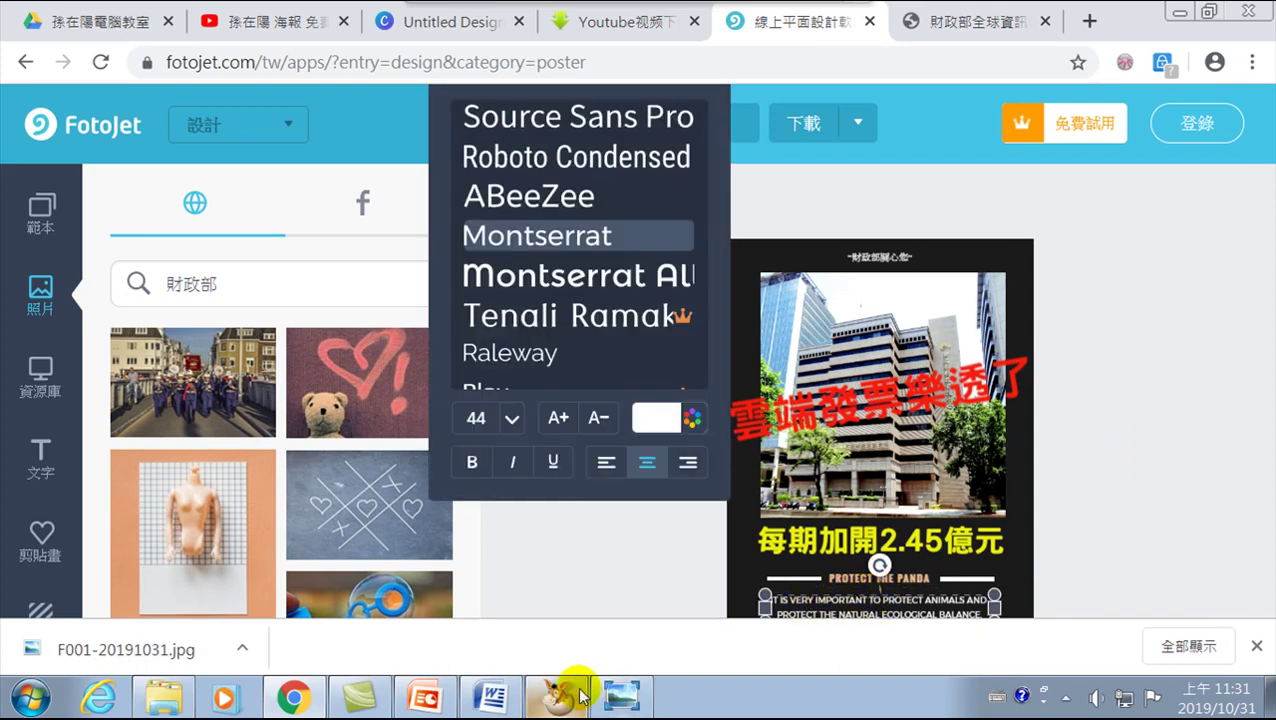
Glance over the Ministry of Finance lottery page, then switch back to the FotoJet editor tab
click(301, 698)
click(301, 698)
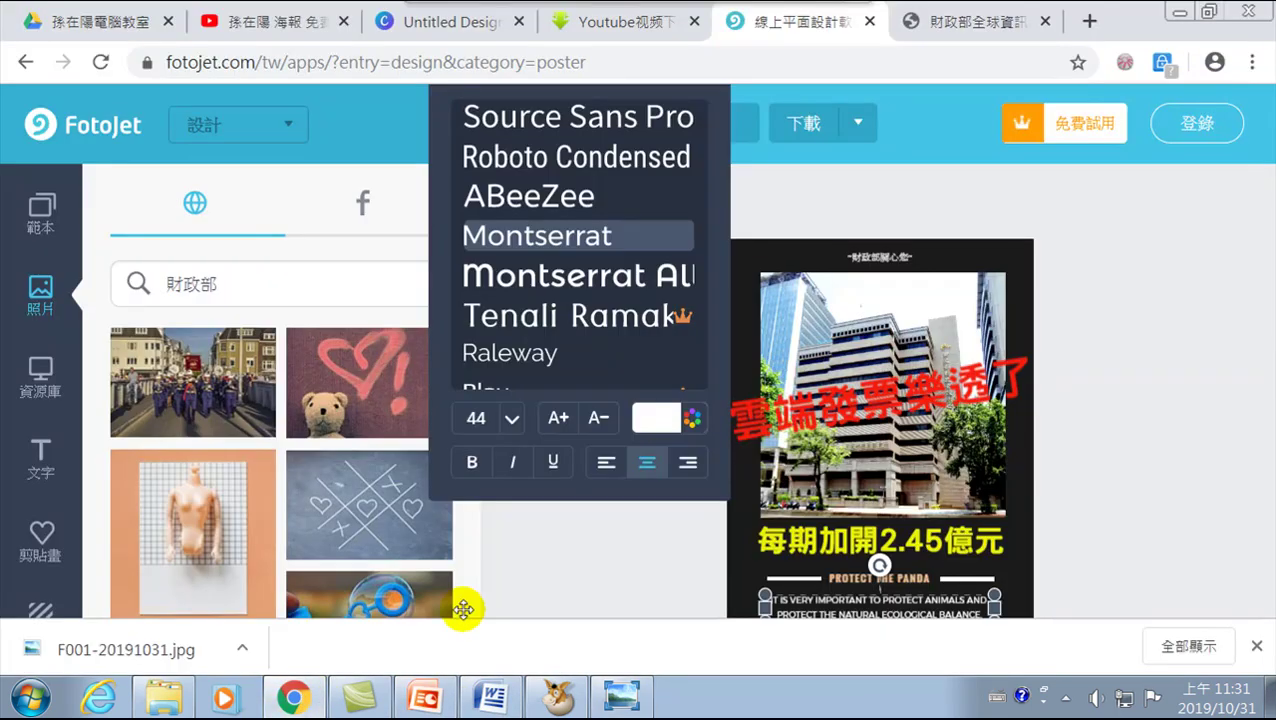
click(1015, 24)
scroll(612, 384, down, 4)
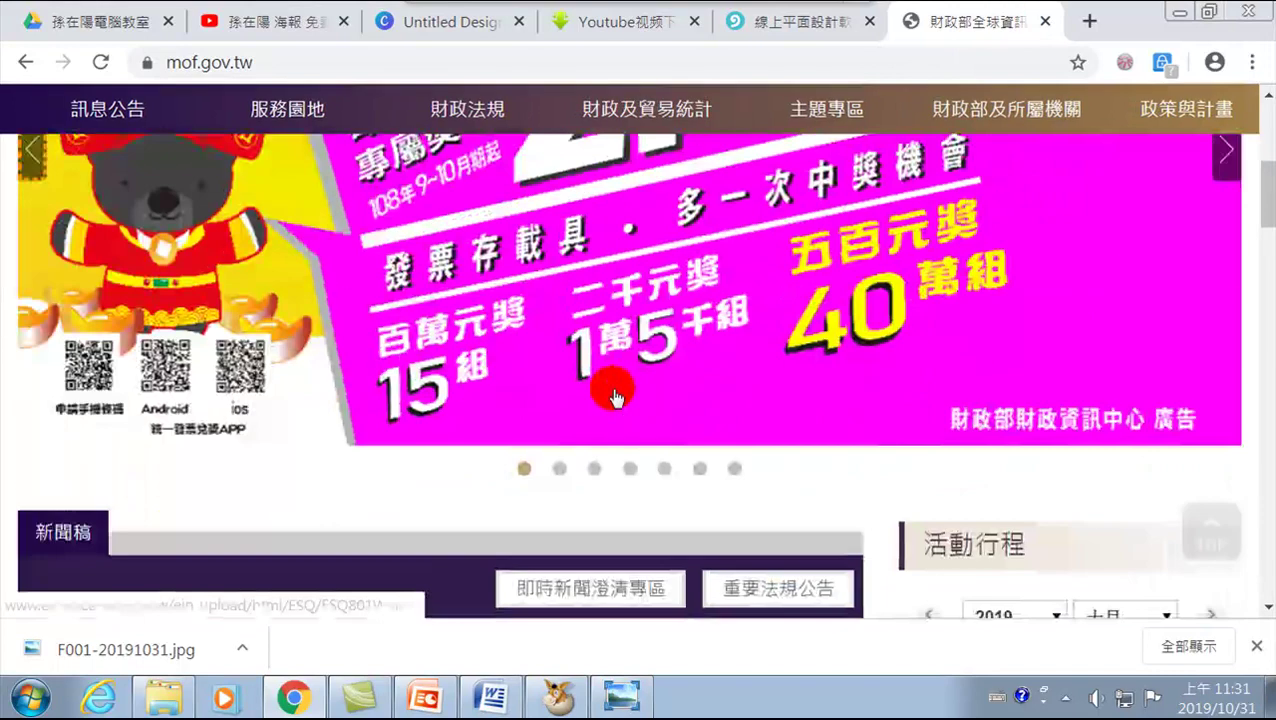
scroll(584, 370, up, 2)
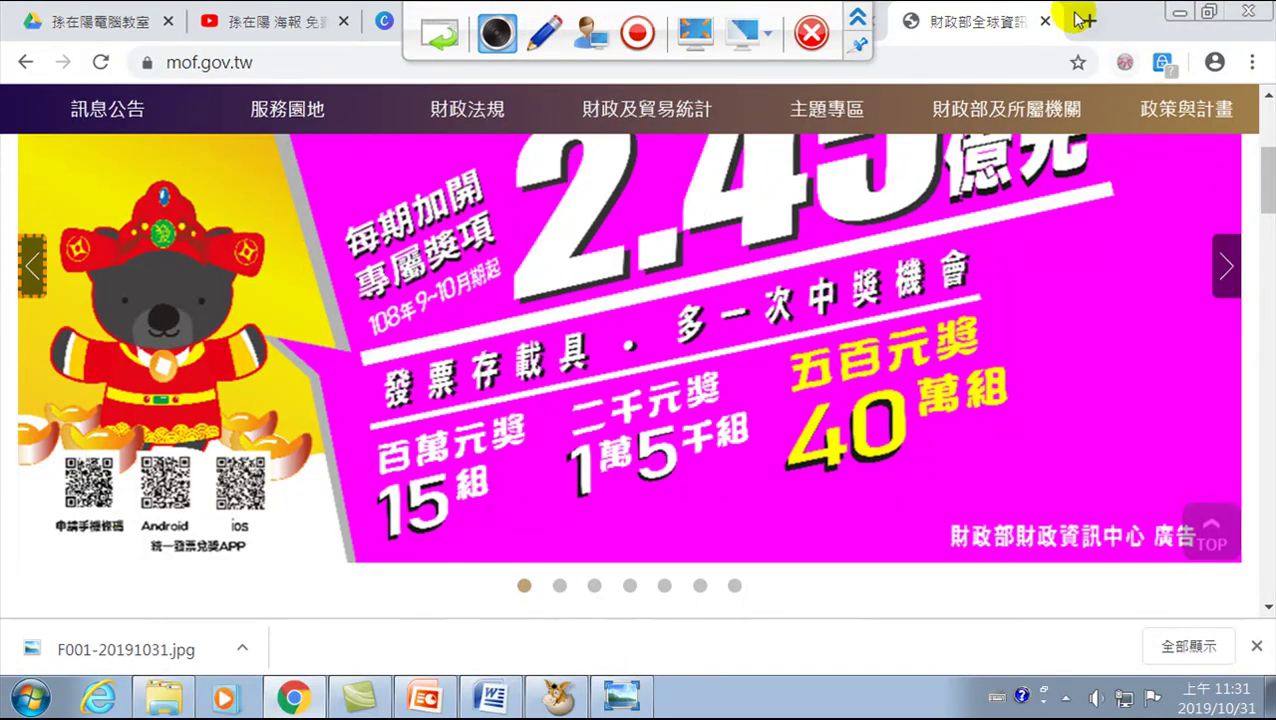
click(858, 26)
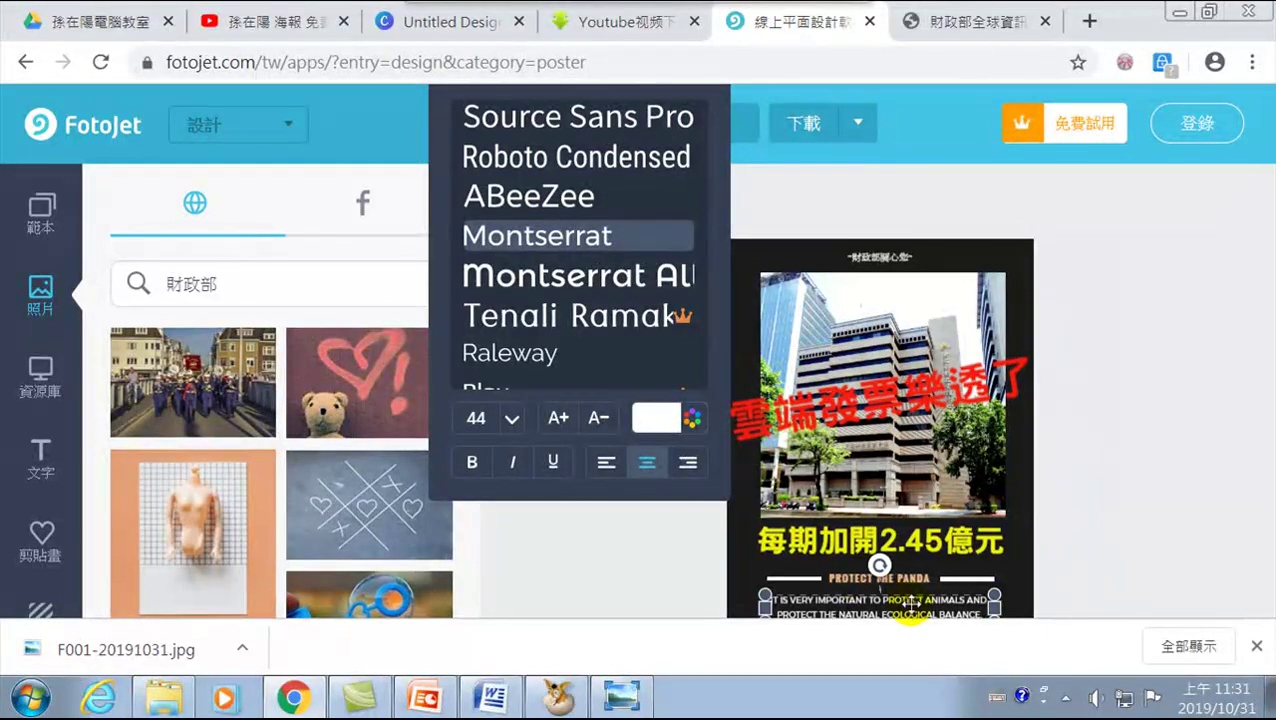
Replace the small English paragraph at the poster bottom with Chinese text beginning 發票存載具
click(897, 604)
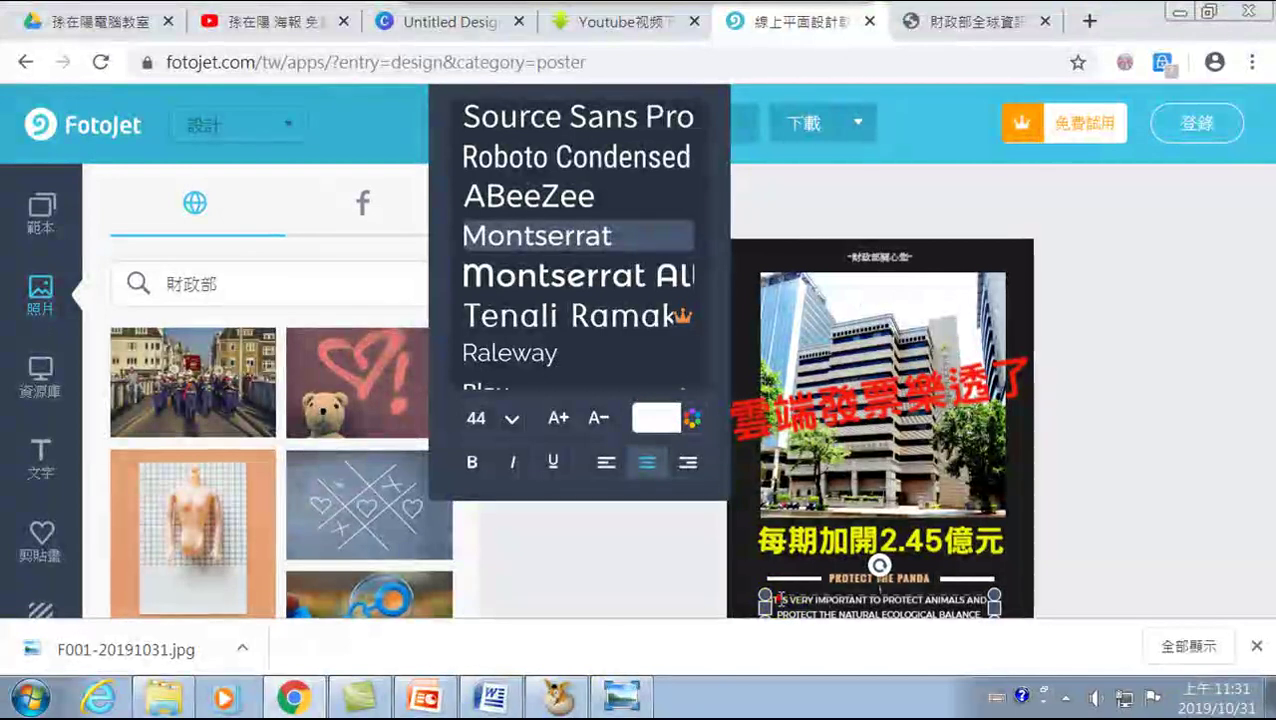
click(855, 620)
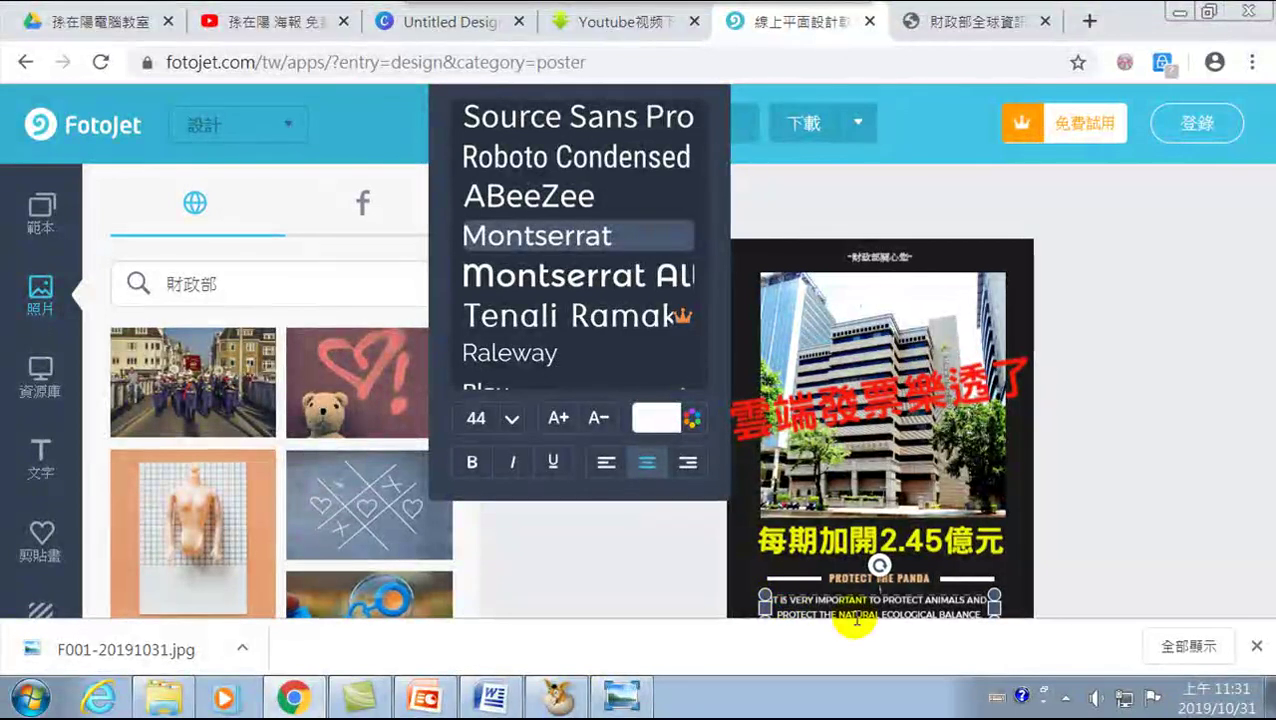
double_click(855, 620)
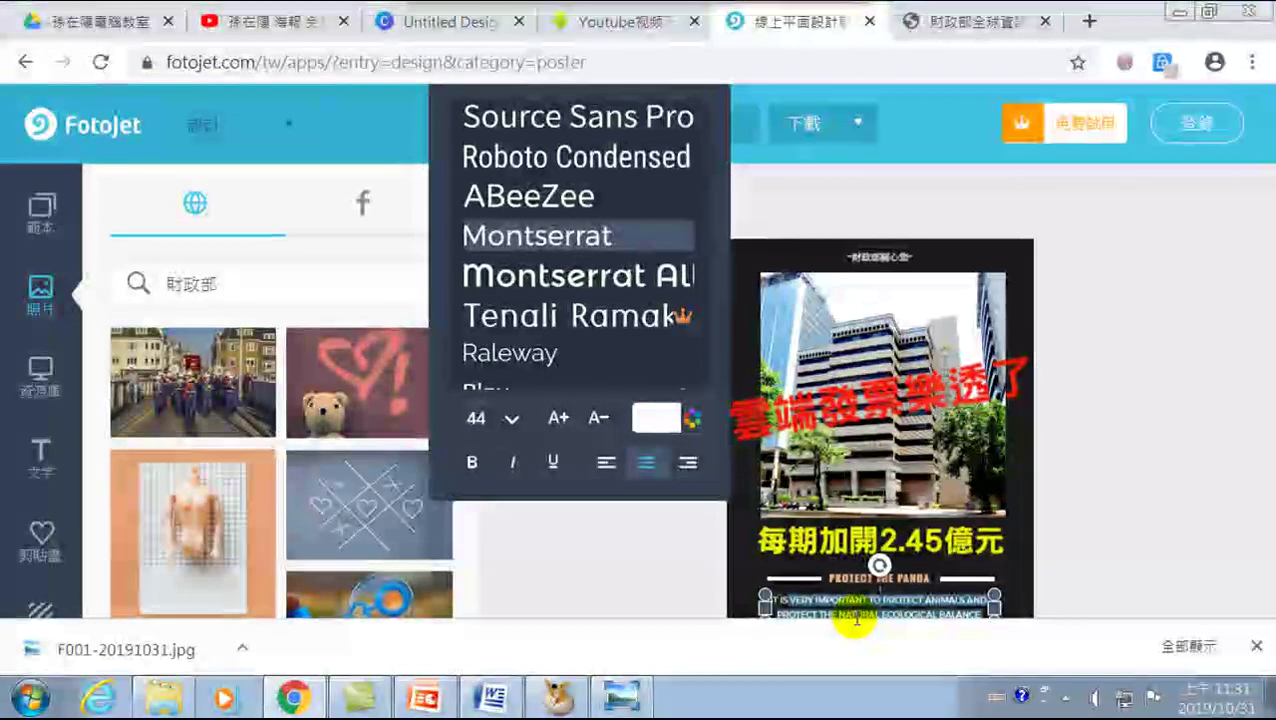
key(BackSpace)
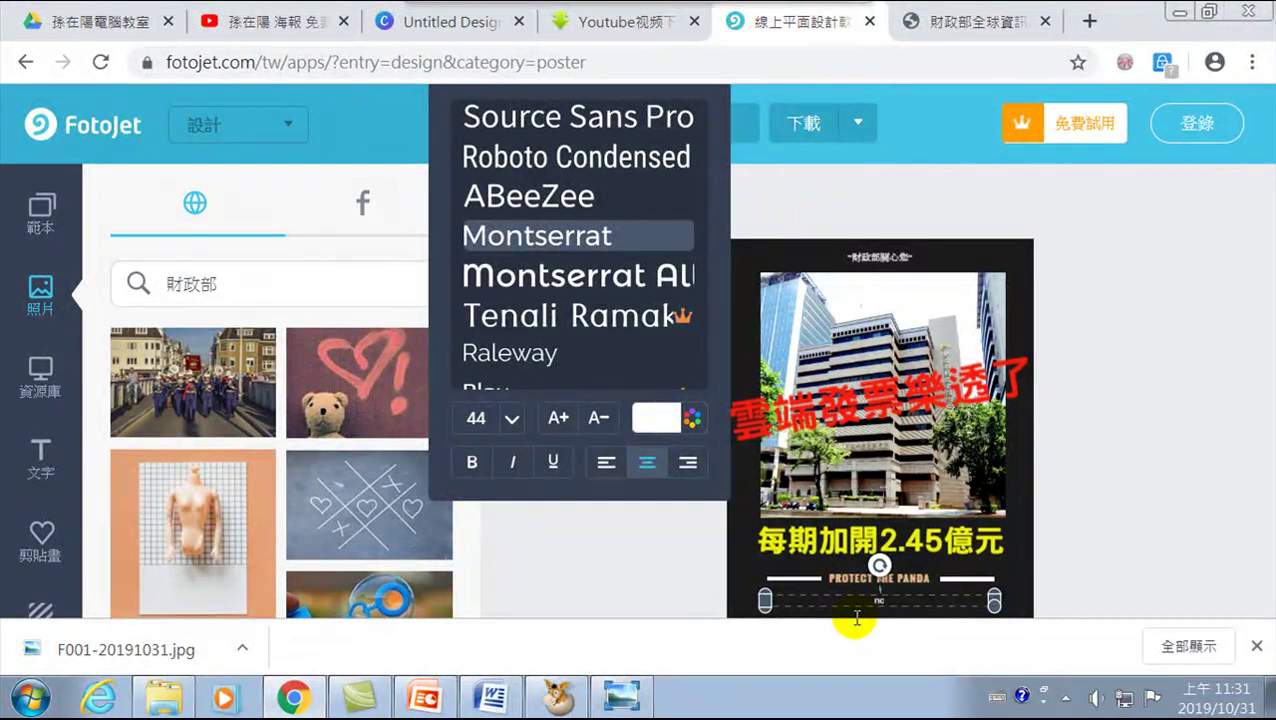
key(ctrl+space)
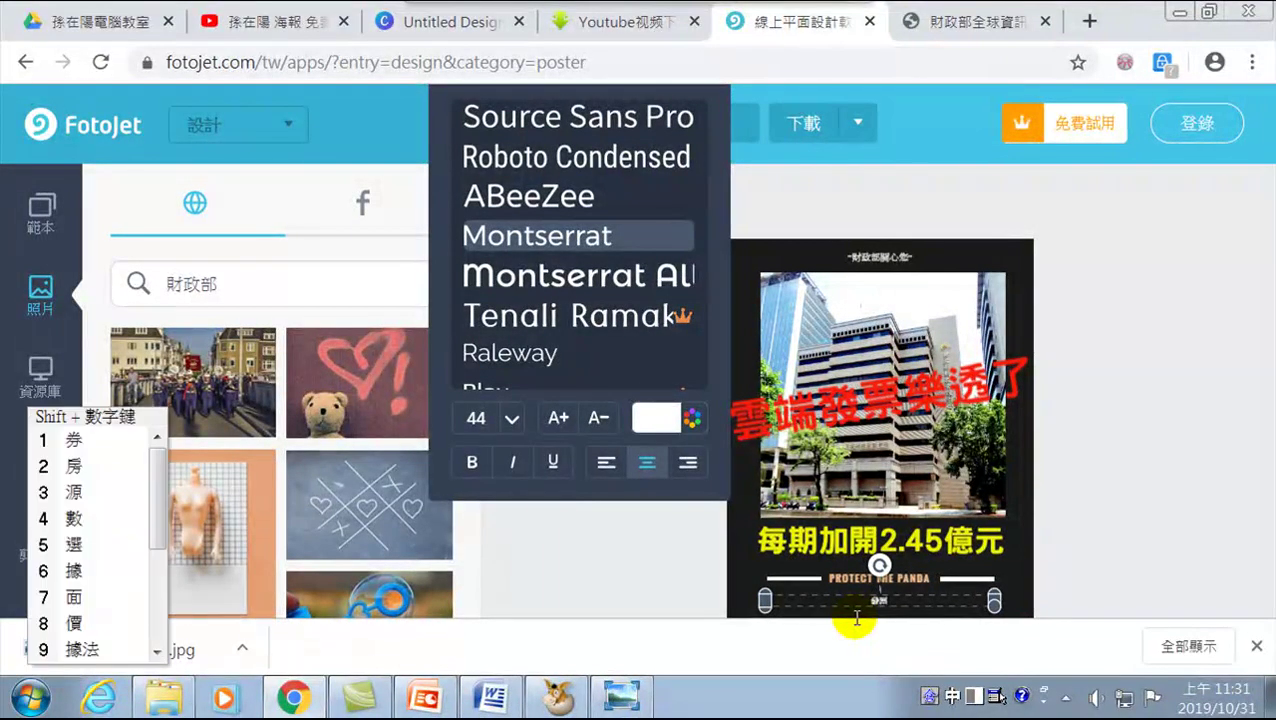
text(發票存)
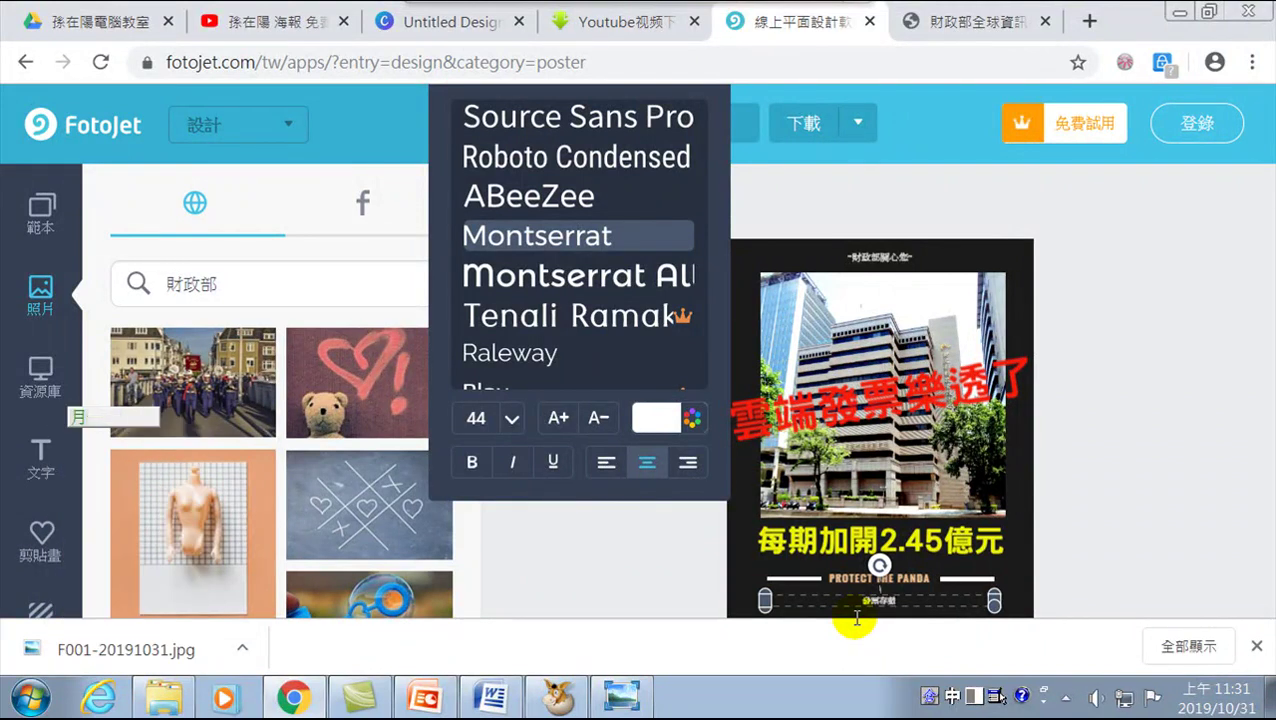
text(載具)
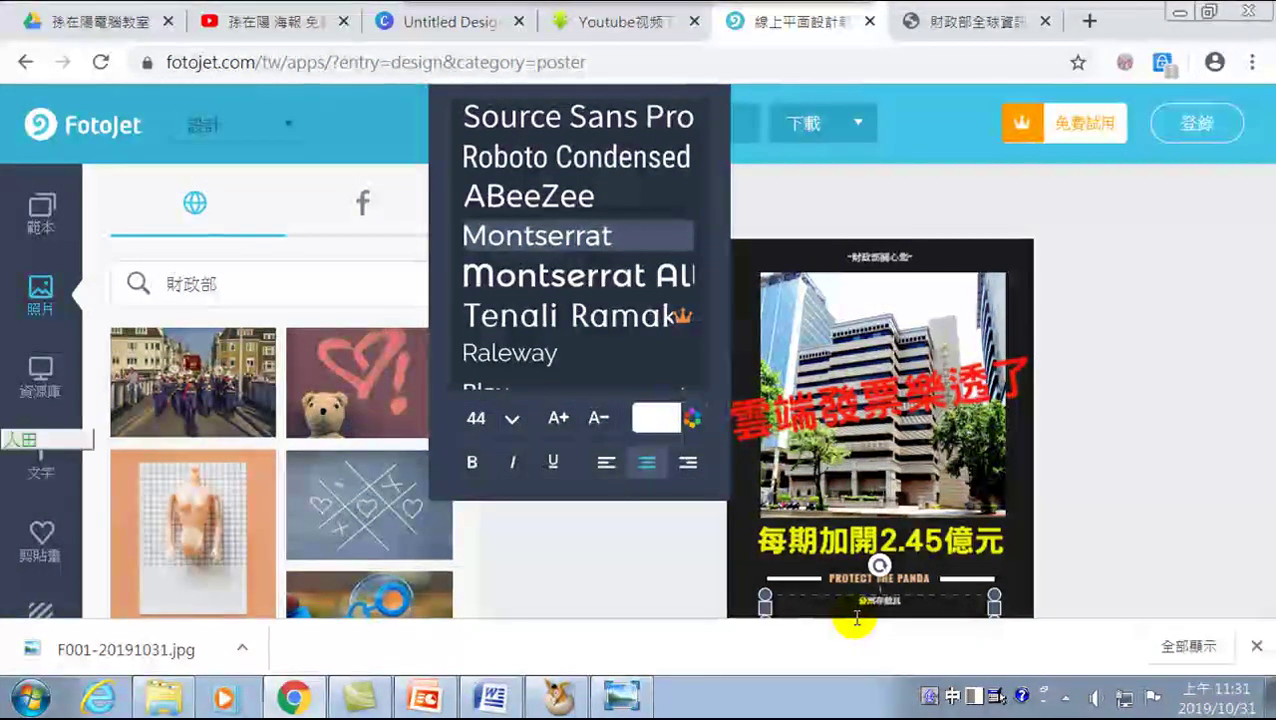
text(手機動)
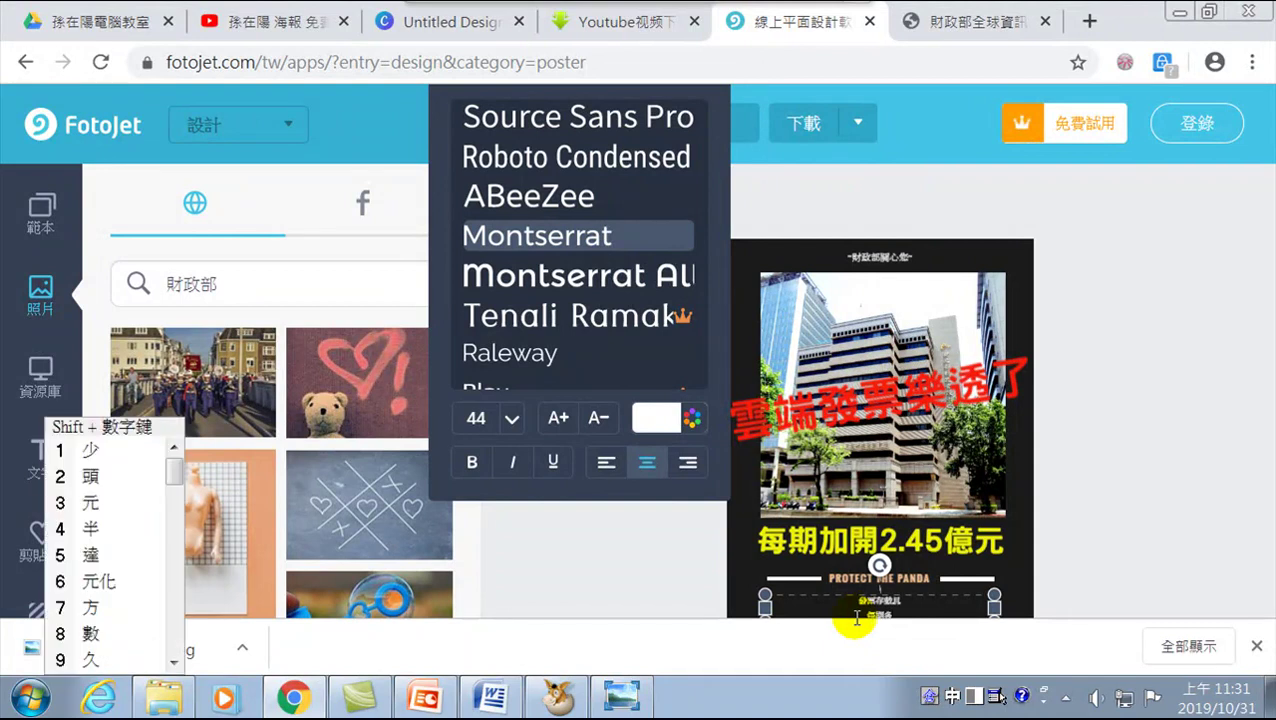
text(次機會)
key(ctrl+space)
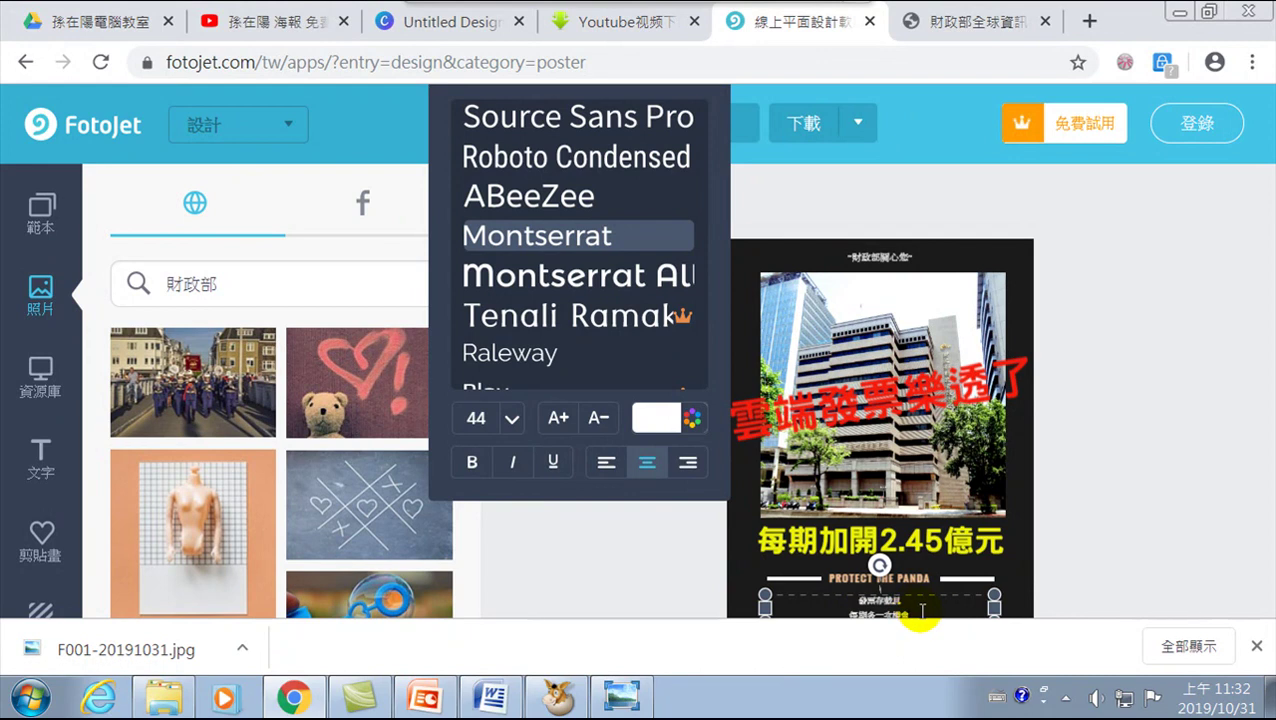
Set the bottom Chinese text to font size 48
click(554, 420)
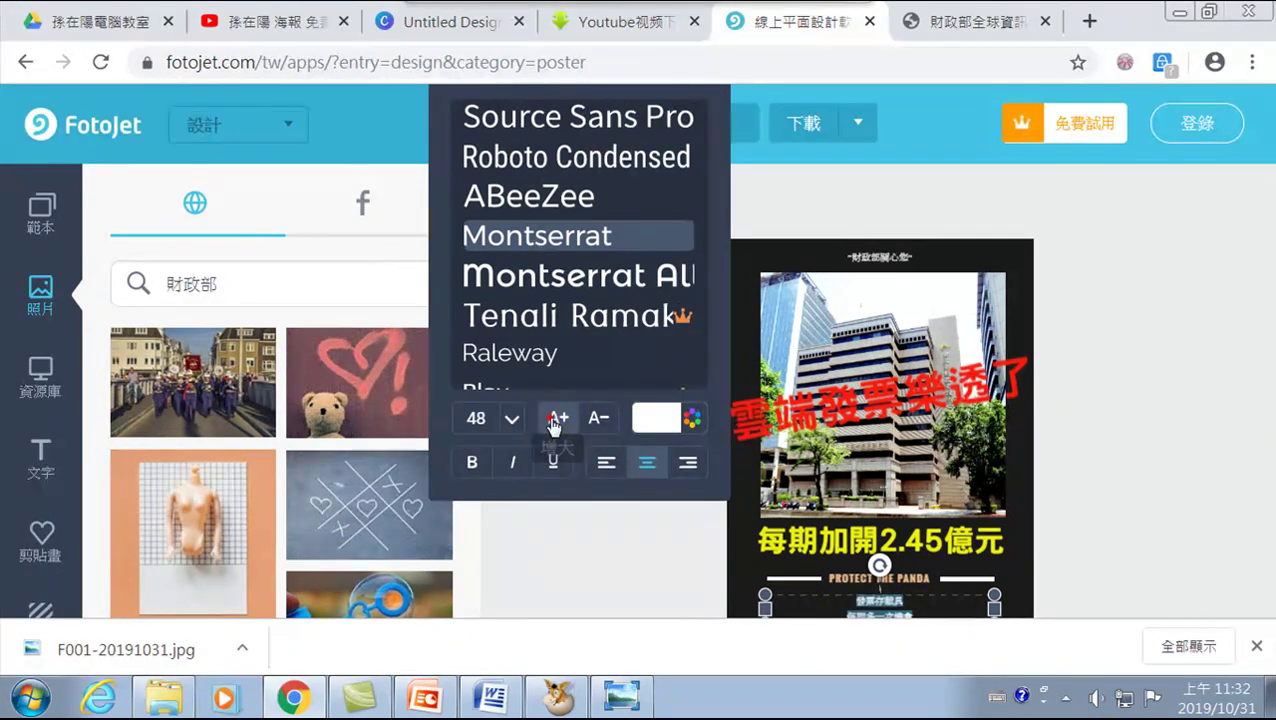
click(555, 420)
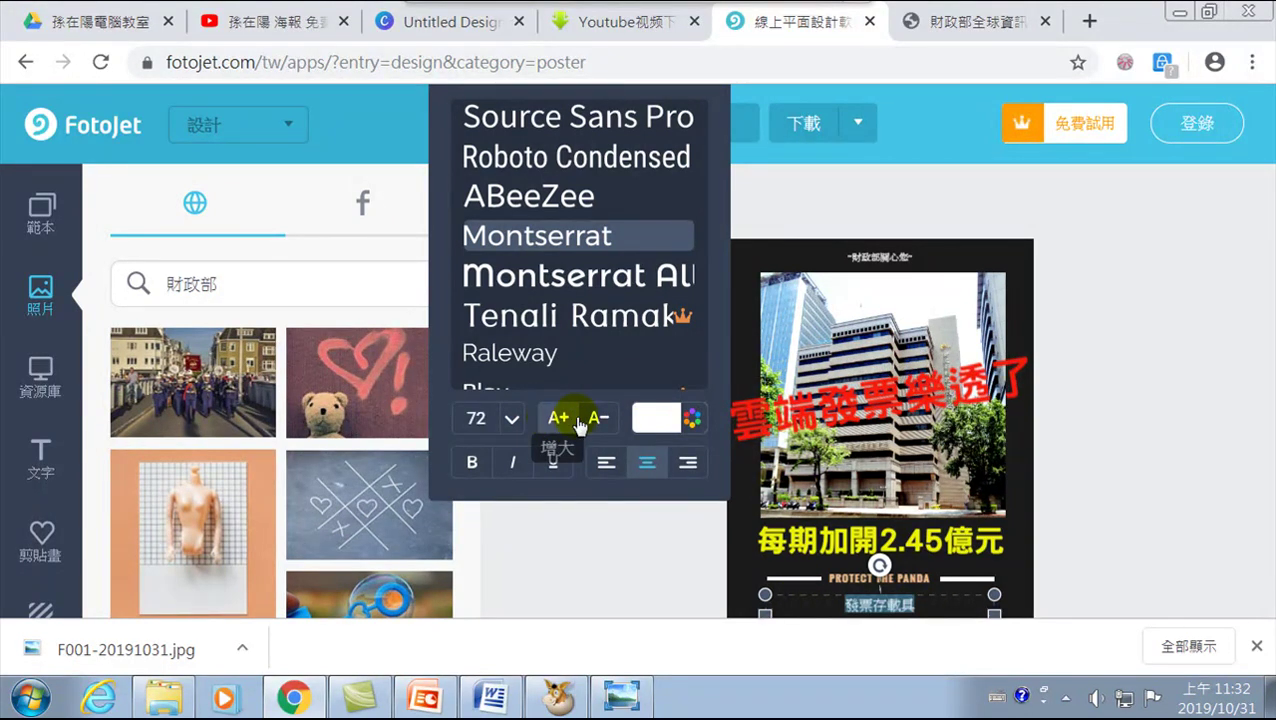
click(596, 419)
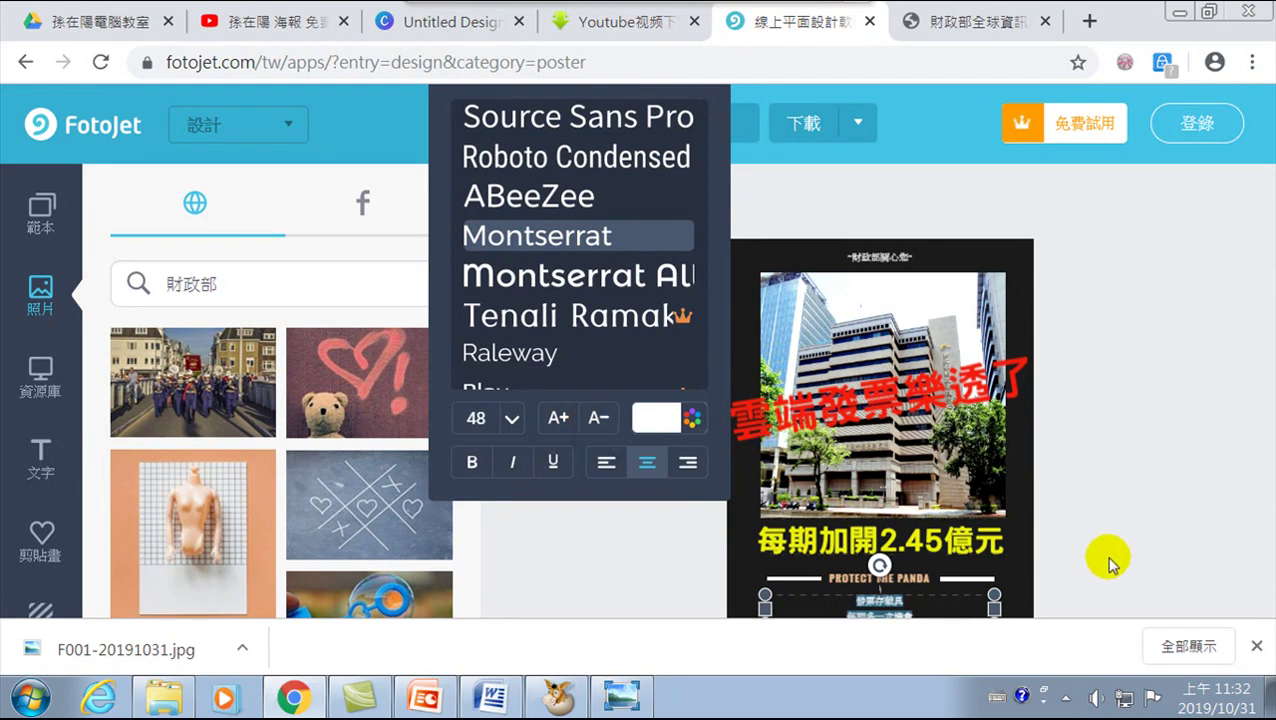
Widen the bottom text box to a single line and set its font size to 72
drag(922, 591, 921, 580)
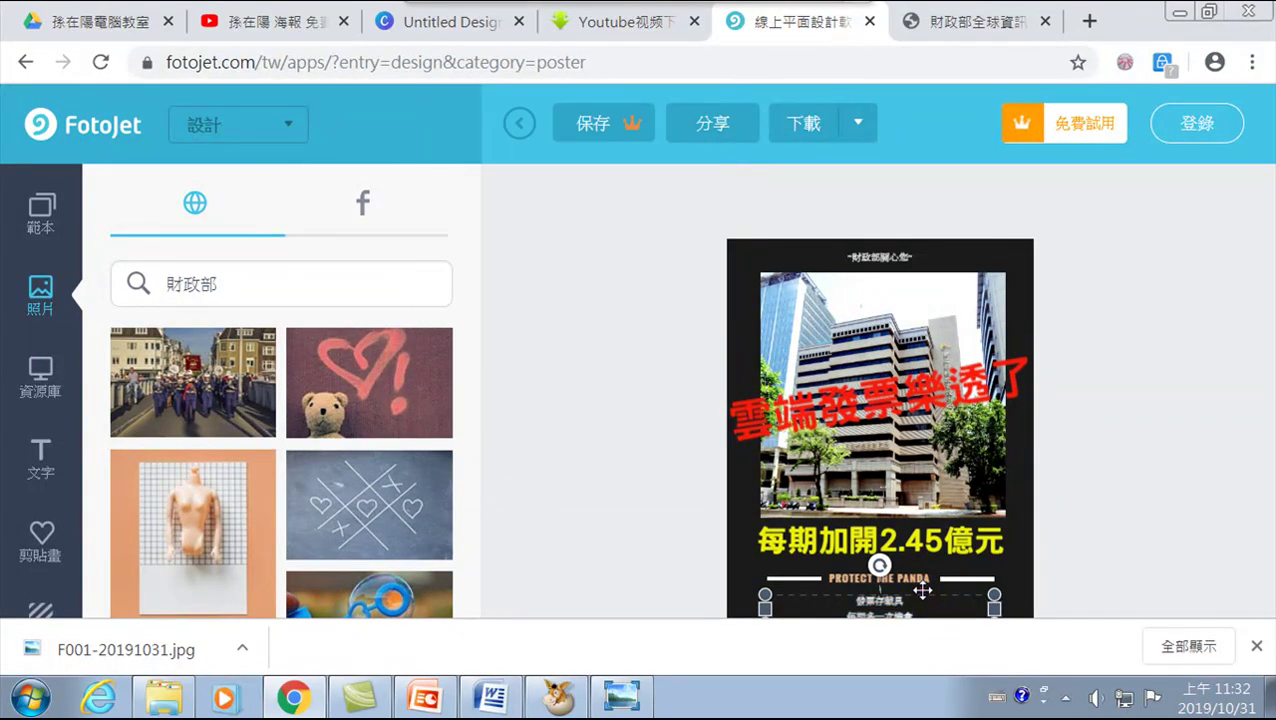
click(1134, 575)
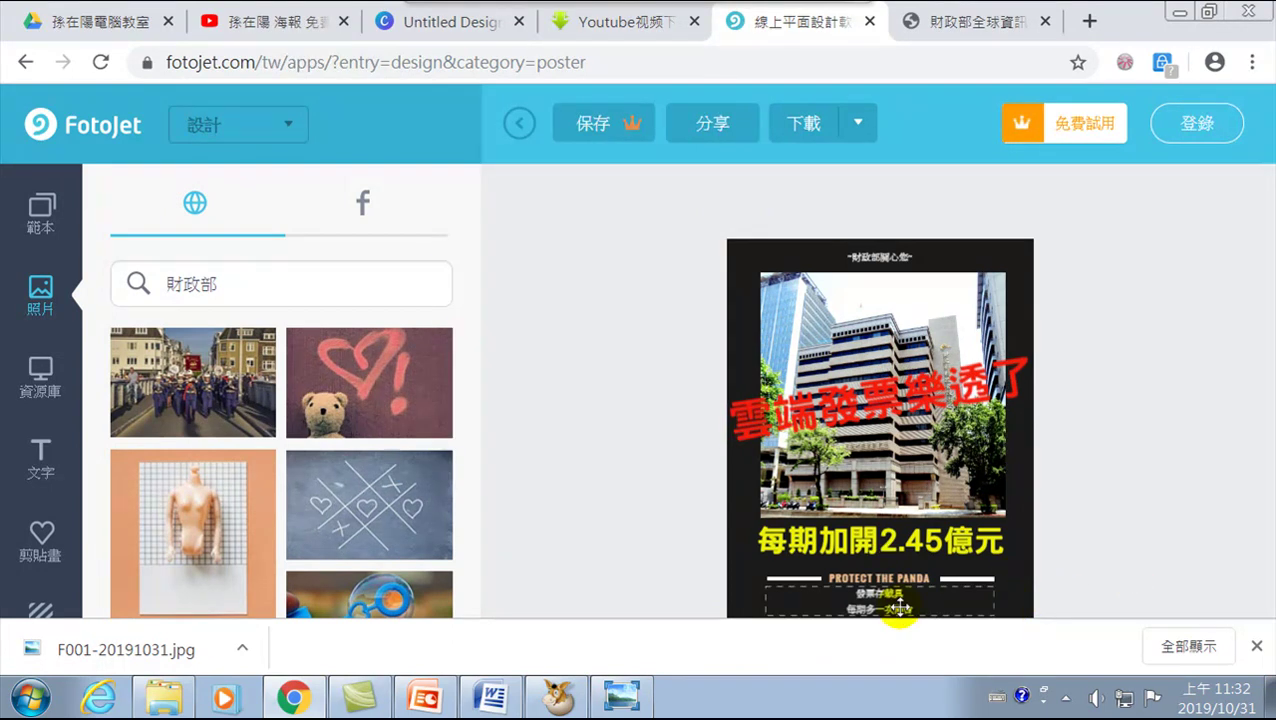
click(897, 593)
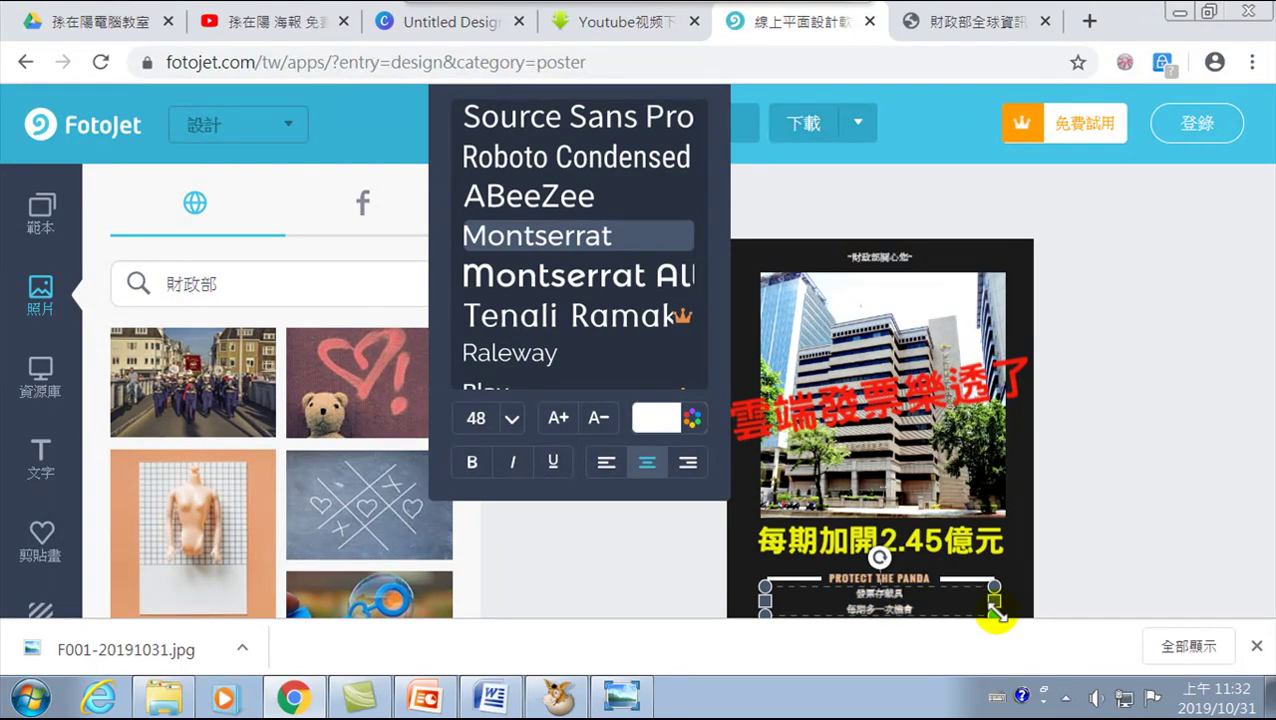
drag(995, 612, 998, 612)
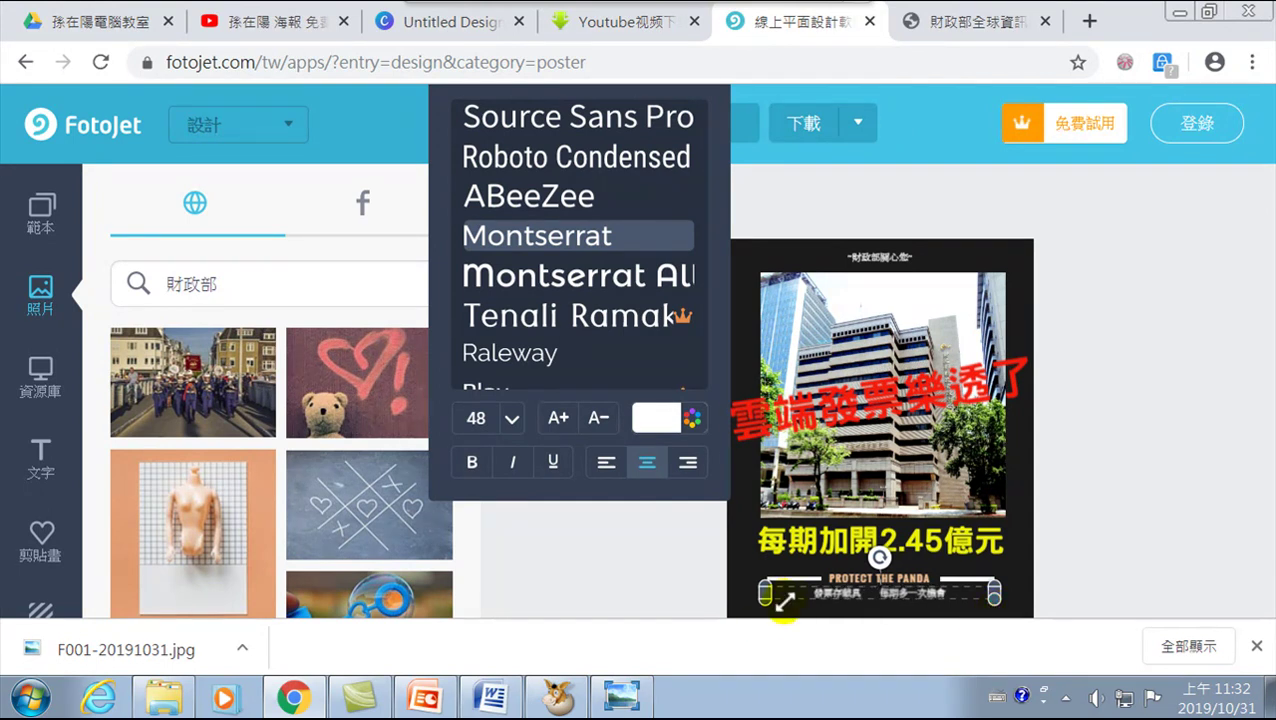
click(558, 418)
click(558, 418)
click(598, 418)
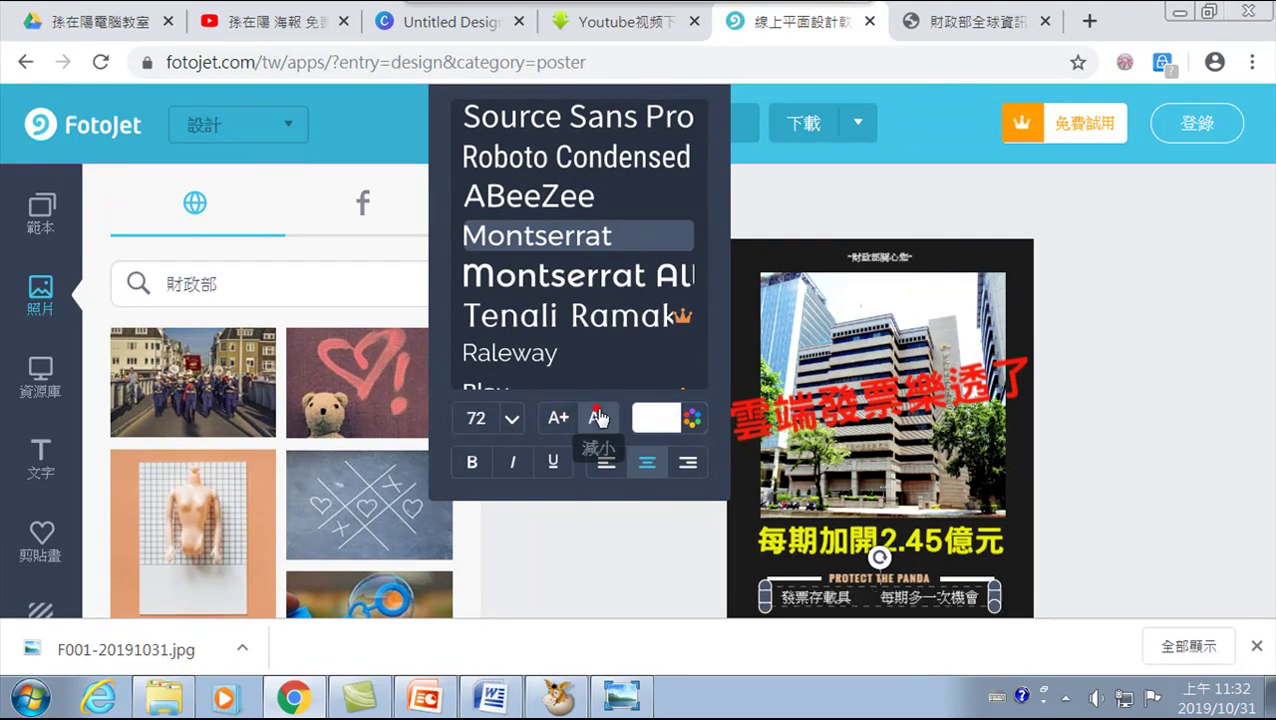
click(1136, 562)
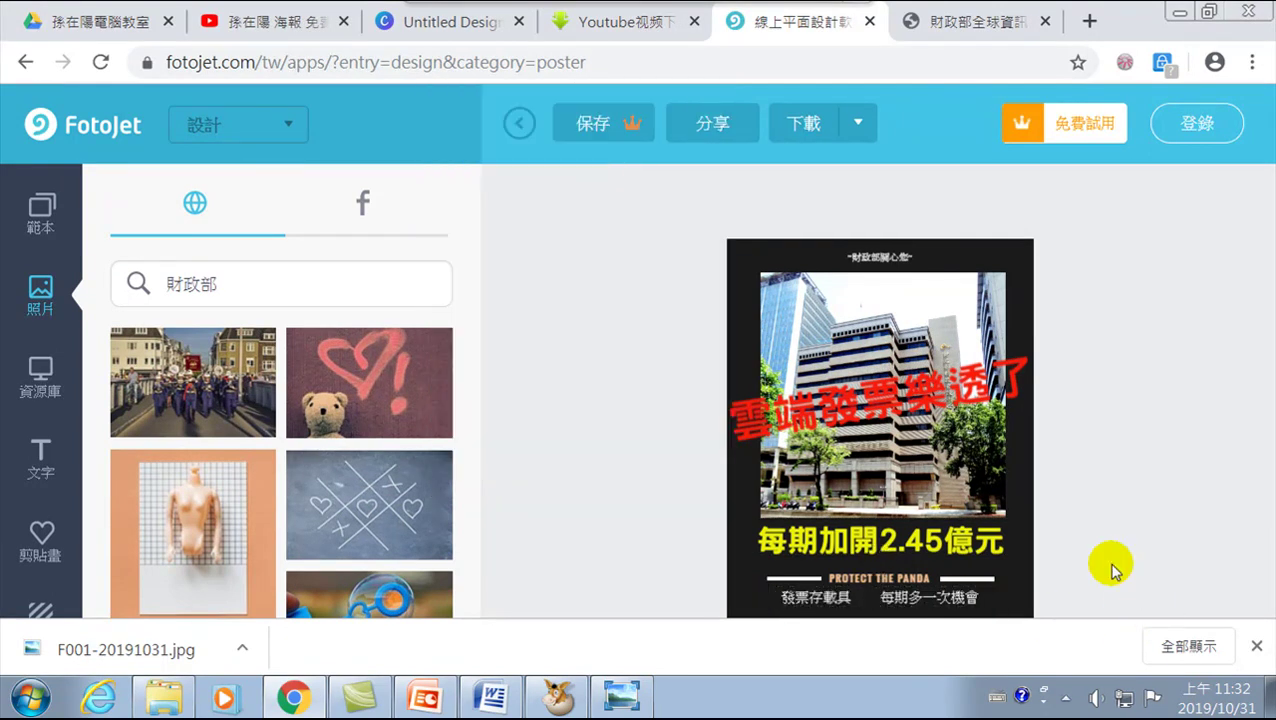
Adjust the horizontal position of the 發票存載具 每期多一次機會 line under PROTECT THE PANDA
click(937, 600)
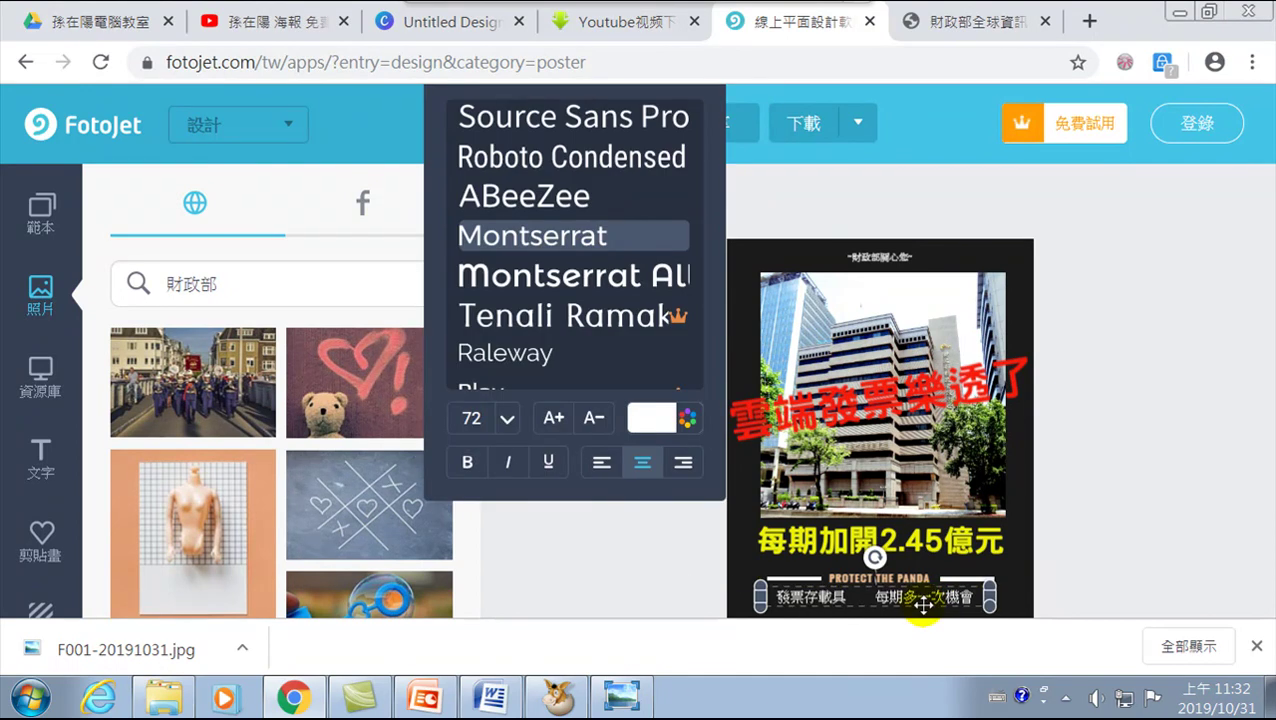
drag(925, 598, 912, 598)
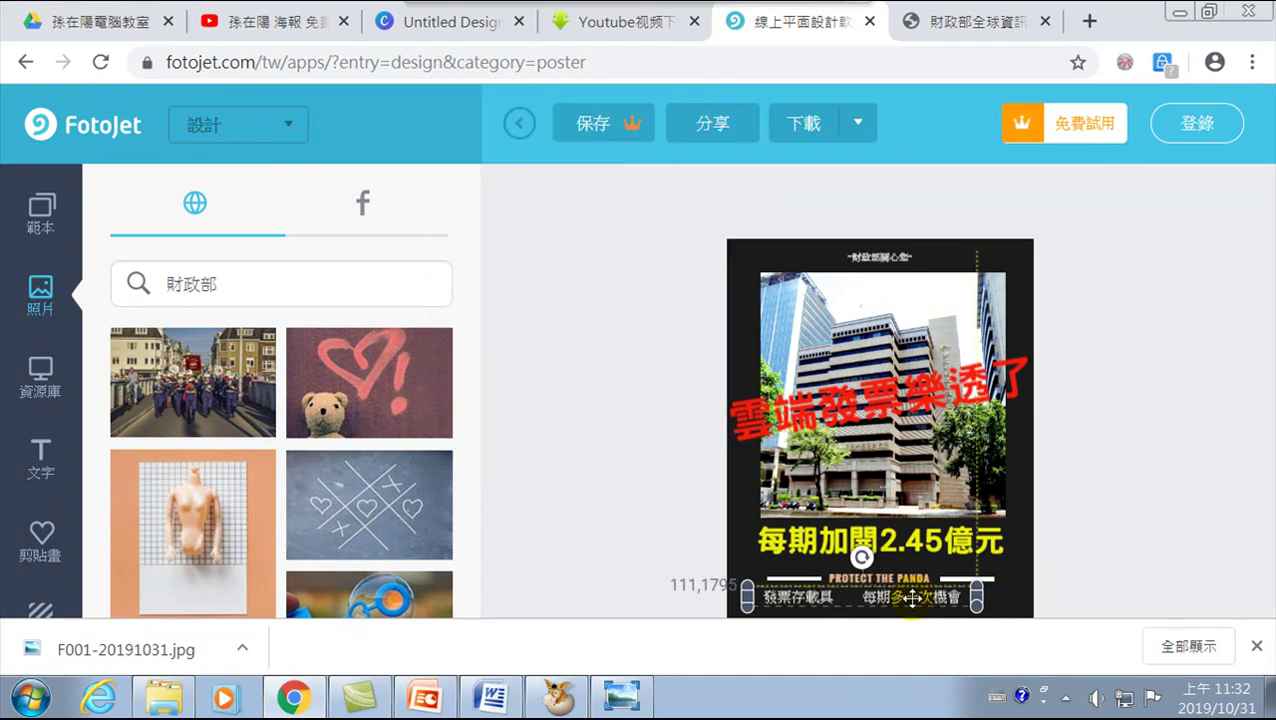
double_click(874, 597)
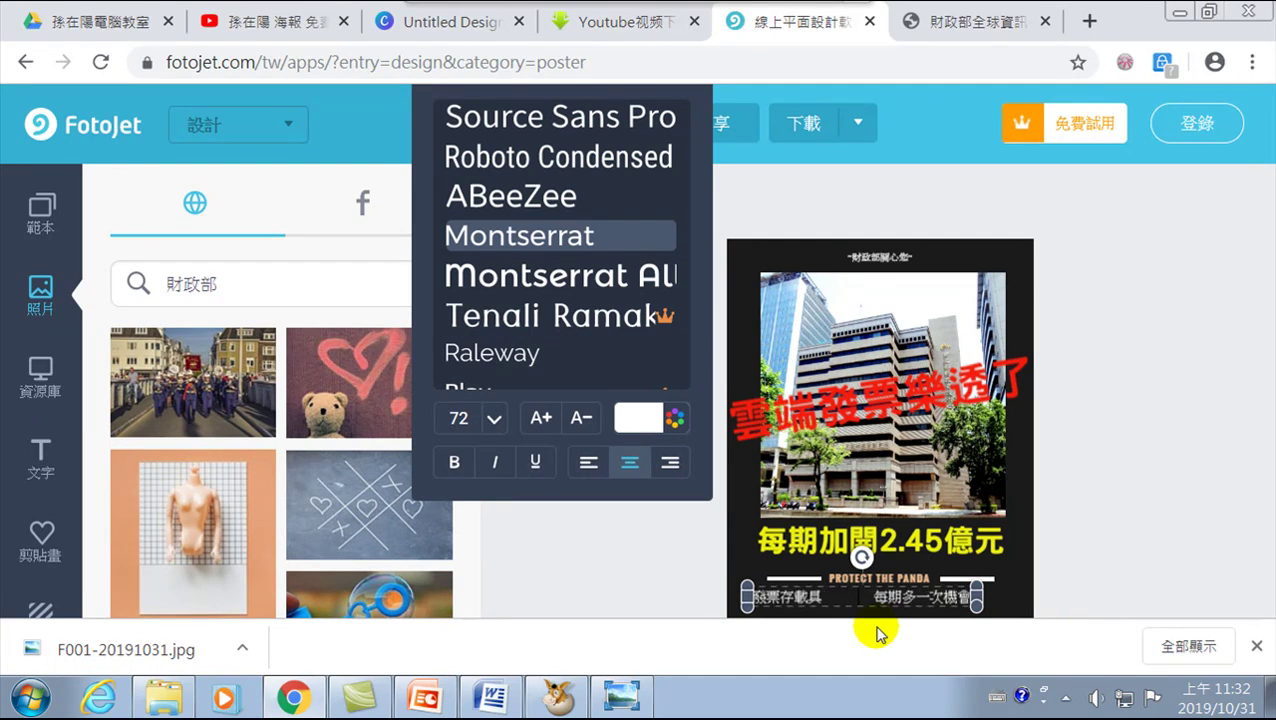
click(1091, 495)
click(933, 597)
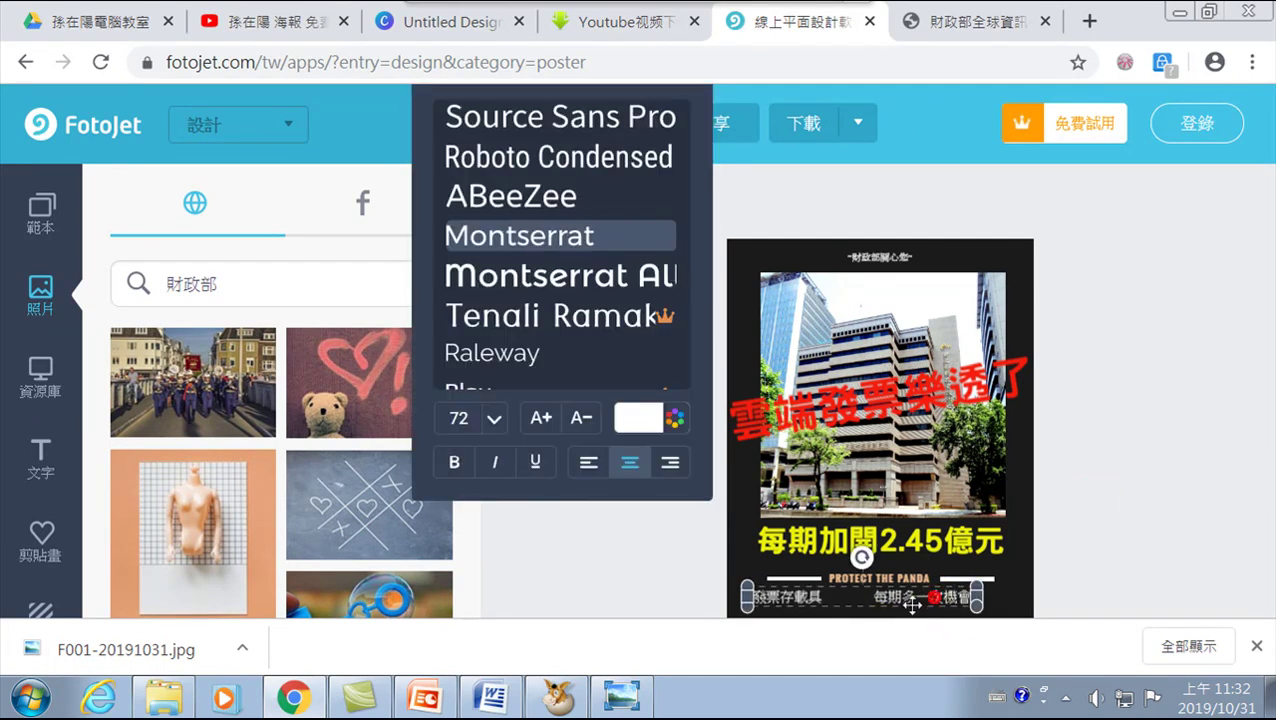
drag(912, 604, 927, 607)
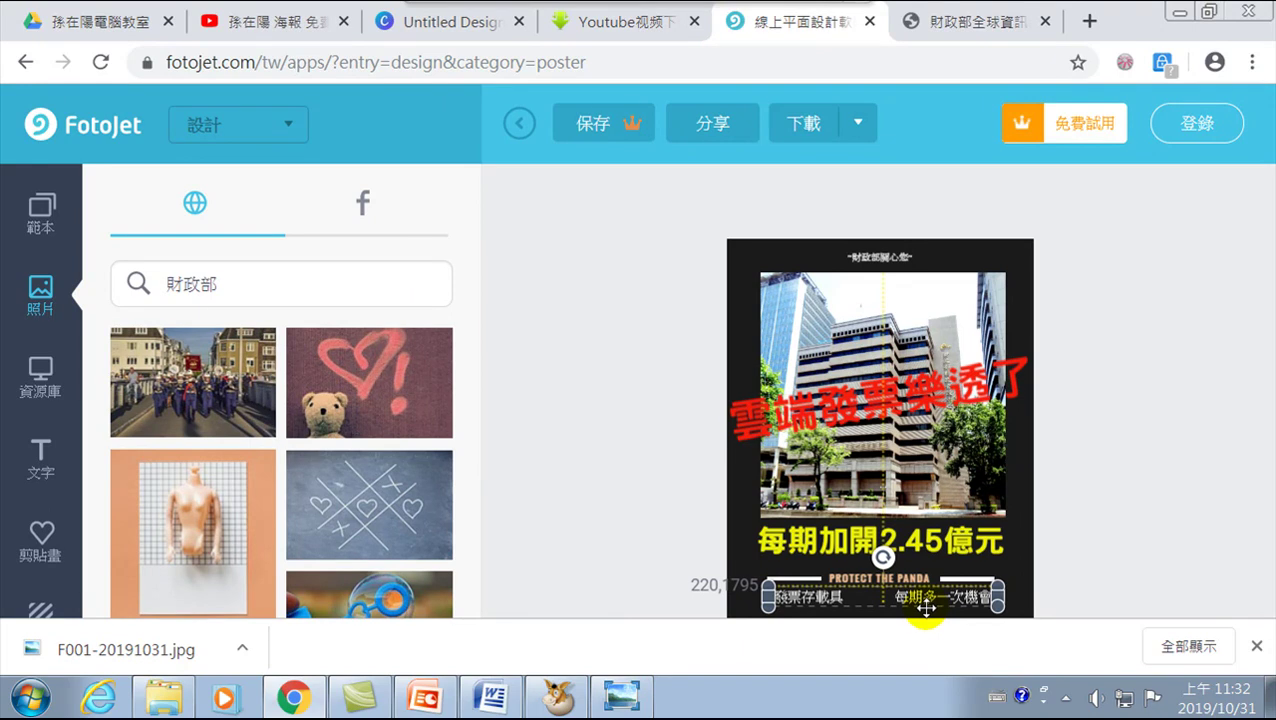
Delete the PROTECT THE PANDA caption and centre the widened 發票存載具 每期多一次機會 line
click(878, 578)
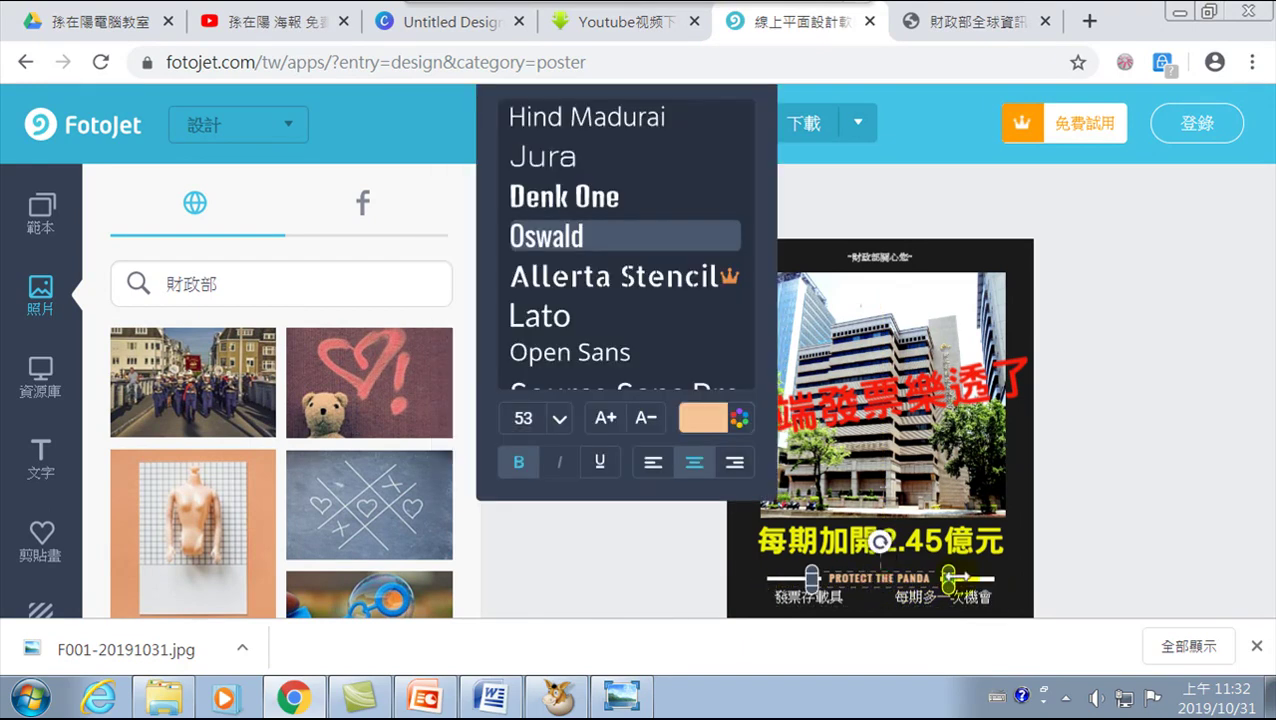
key(Delete)
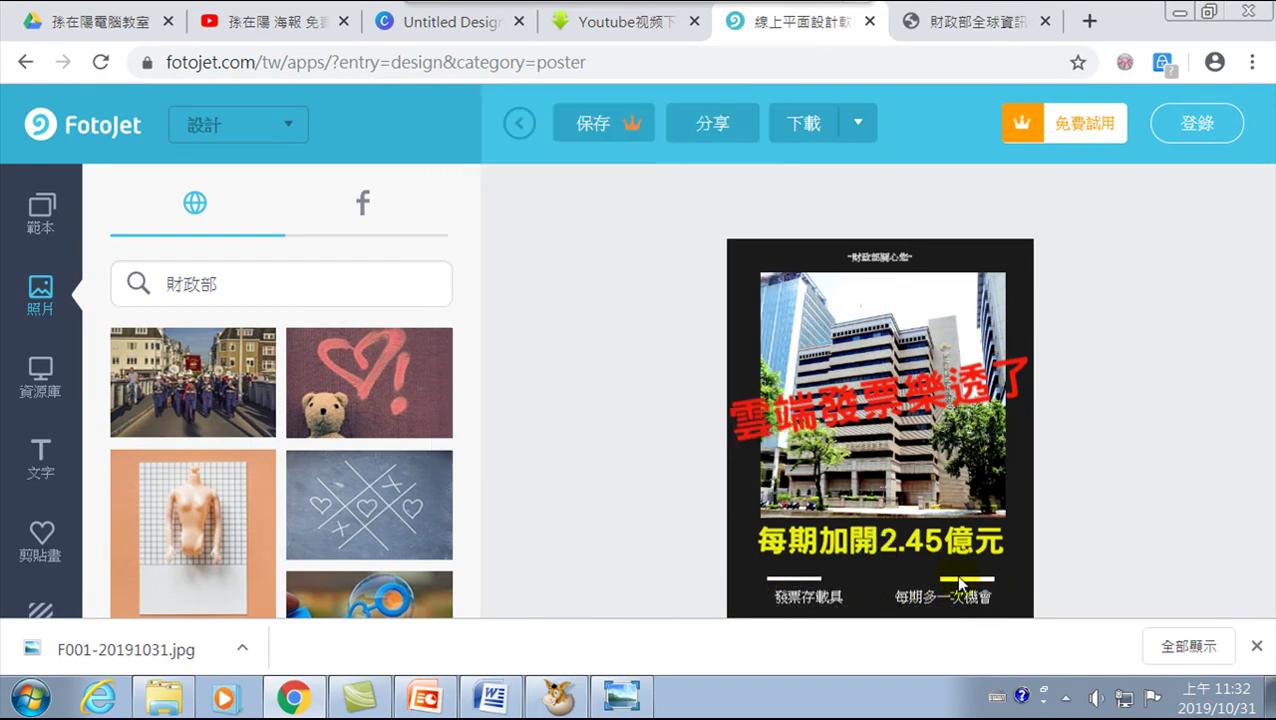
click(845, 598)
click(866, 598)
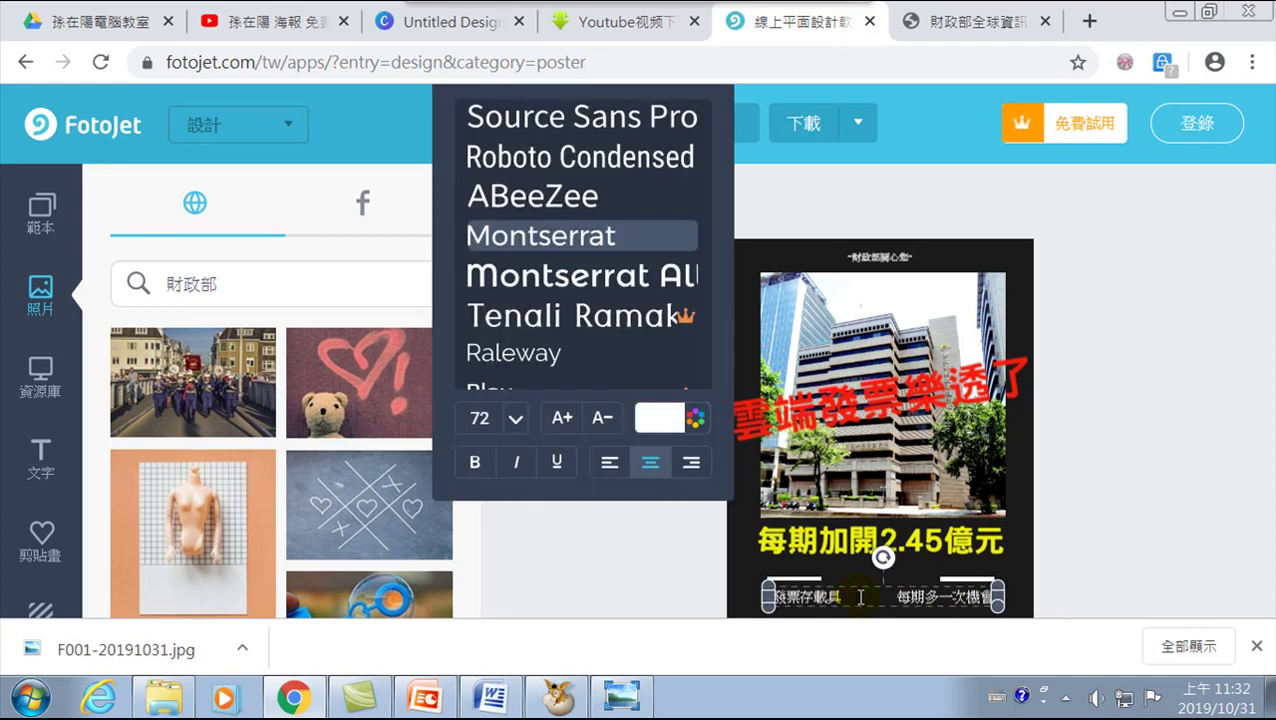
key(Return)
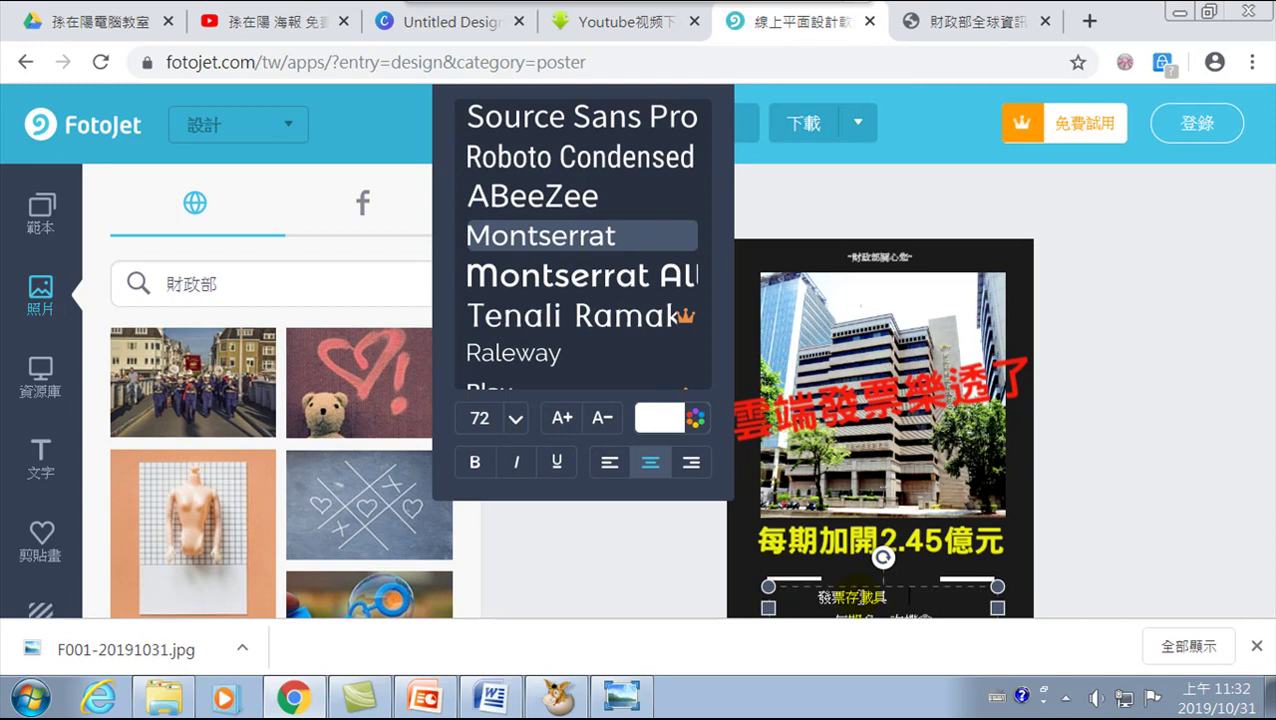
mouse_move(997, 607)
mouse_down()
mouse_move(1031, 600)
mouse_move(955, 603)
mouse_up()
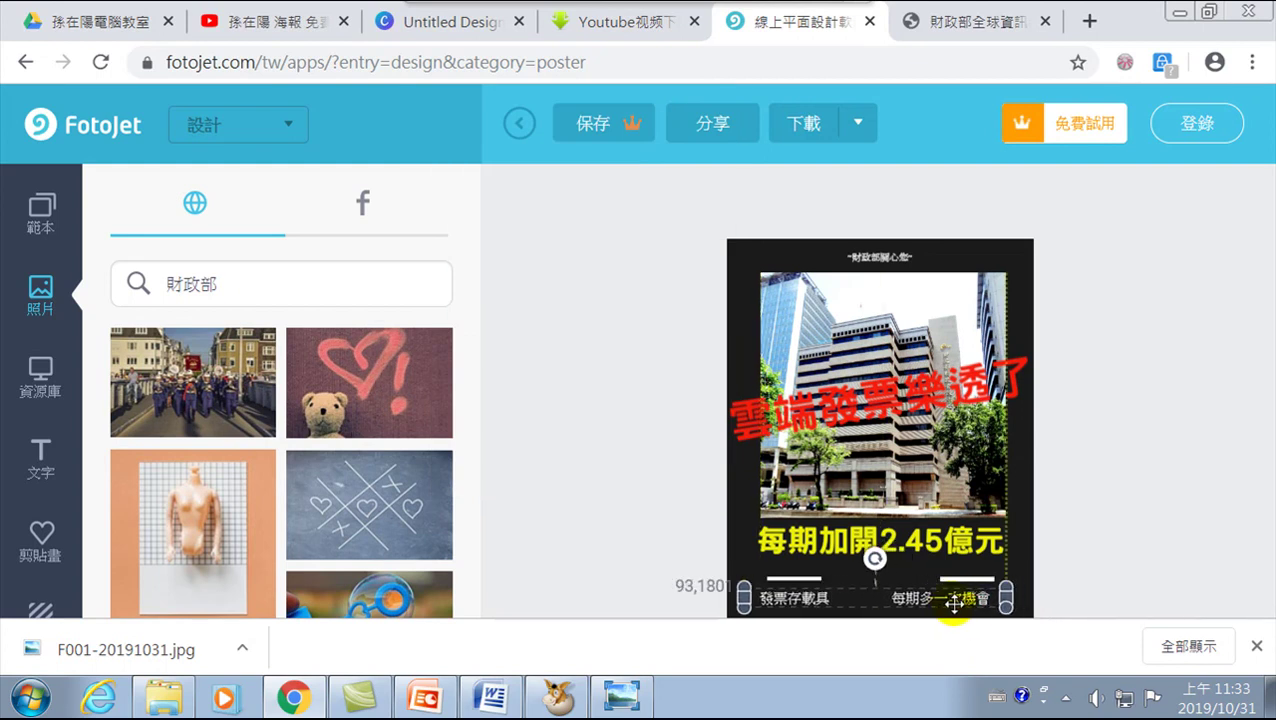
drag(955, 603, 960, 603)
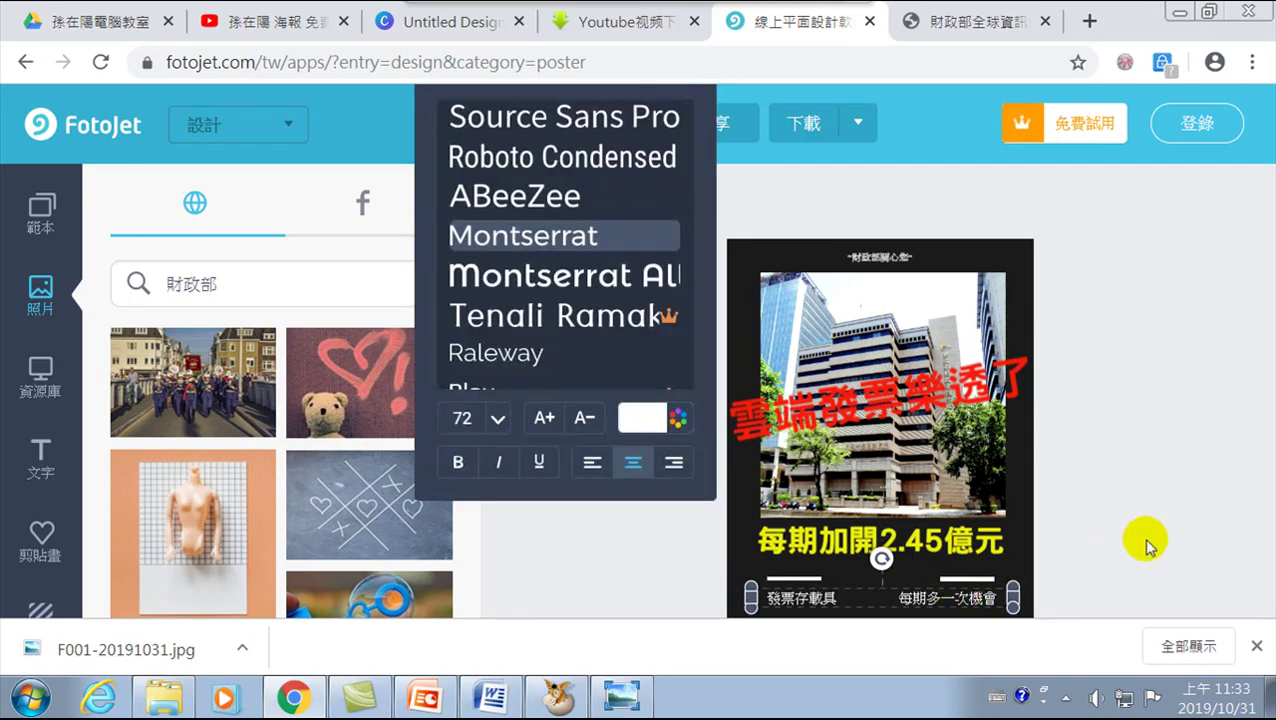
Enlarge the top 財政部關心您 line from size 48 to 72 and centre it horizontally
click(1125, 518)
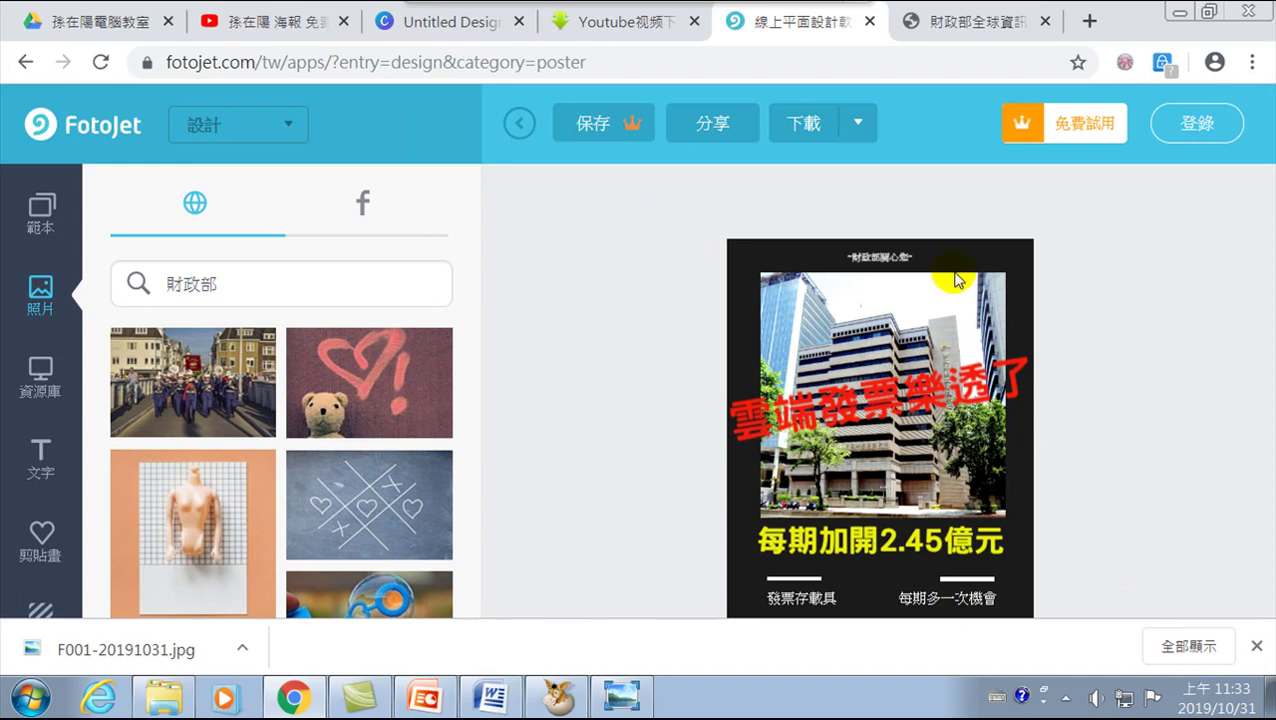
click(885, 257)
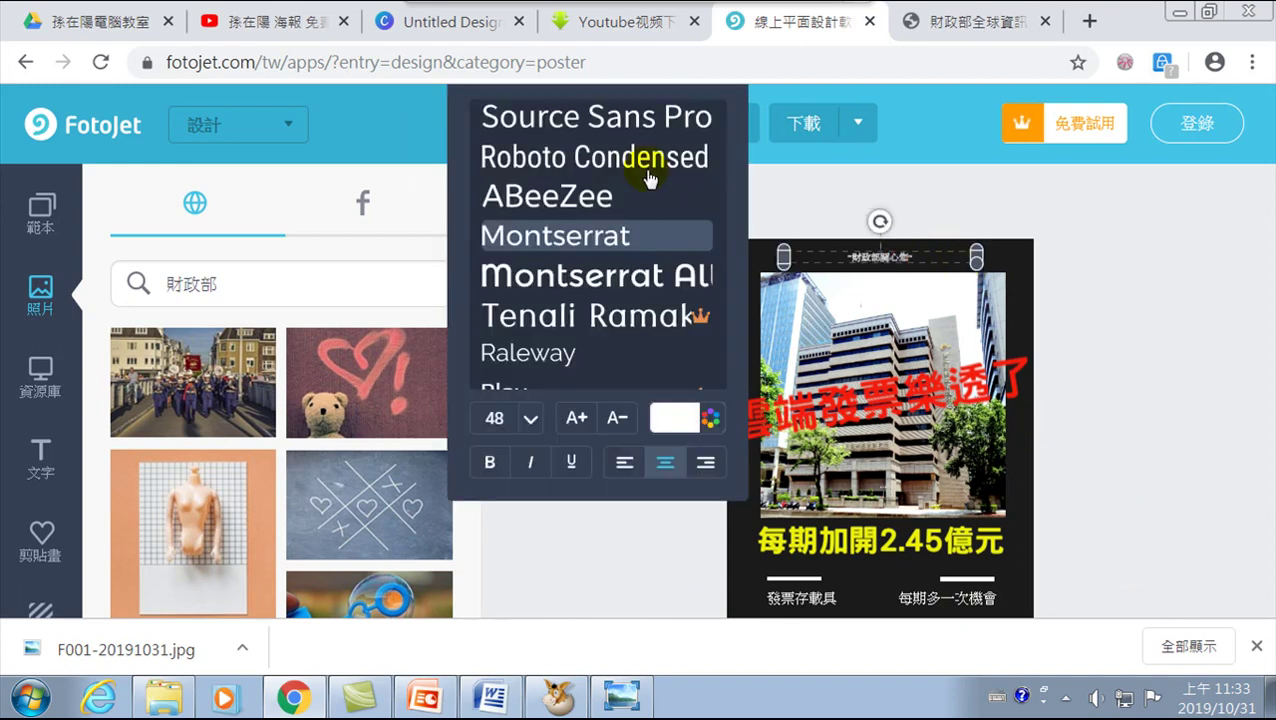
click(576, 418)
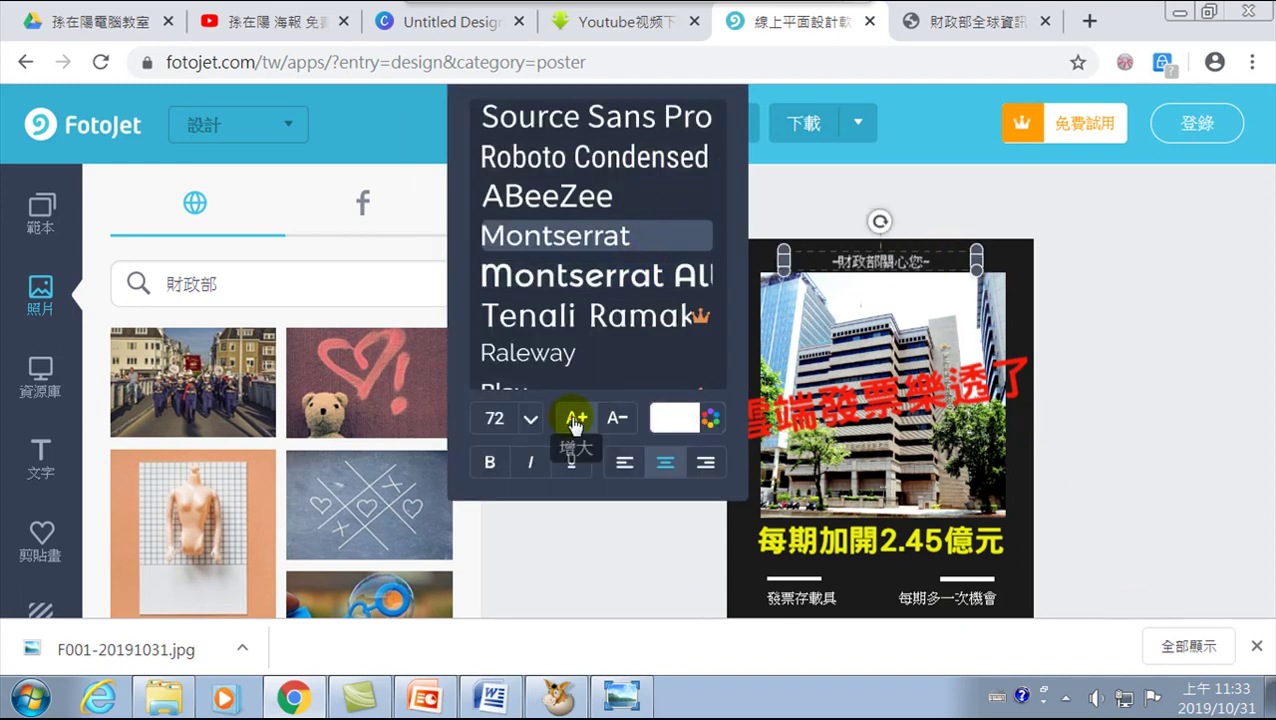
click(915, 256)
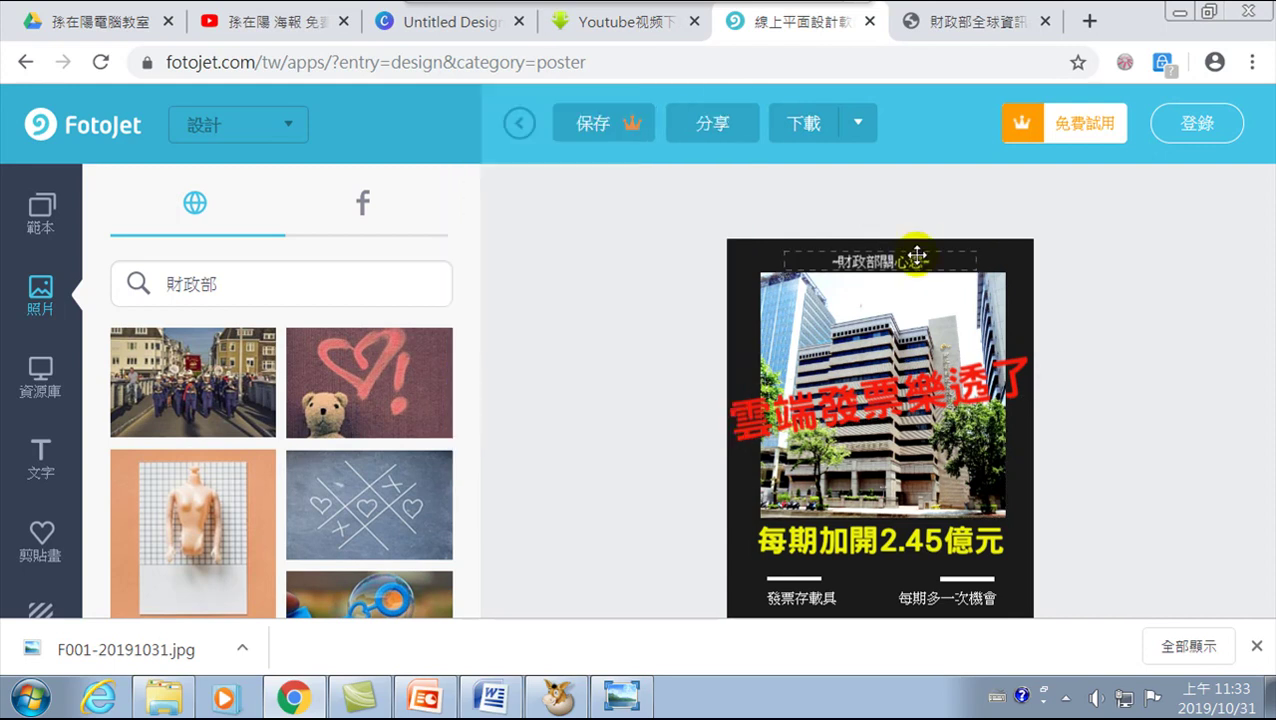
click(916, 258)
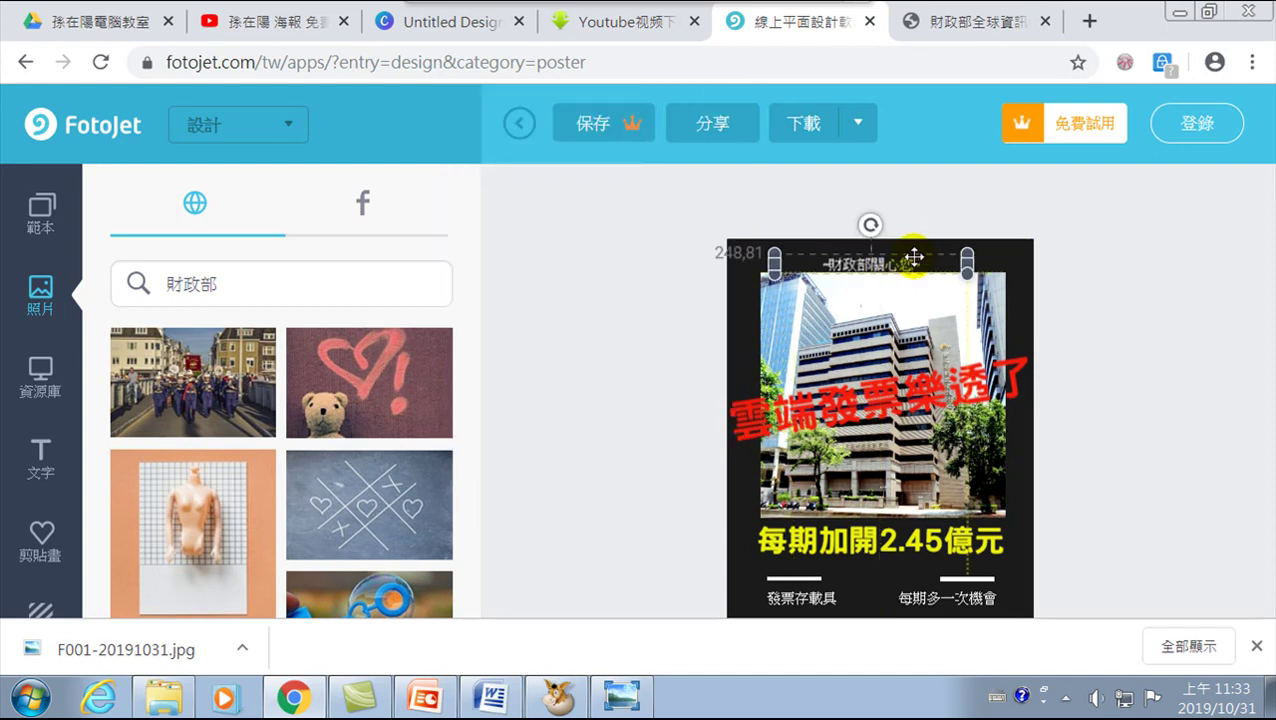
drag(913, 258, 916, 254)
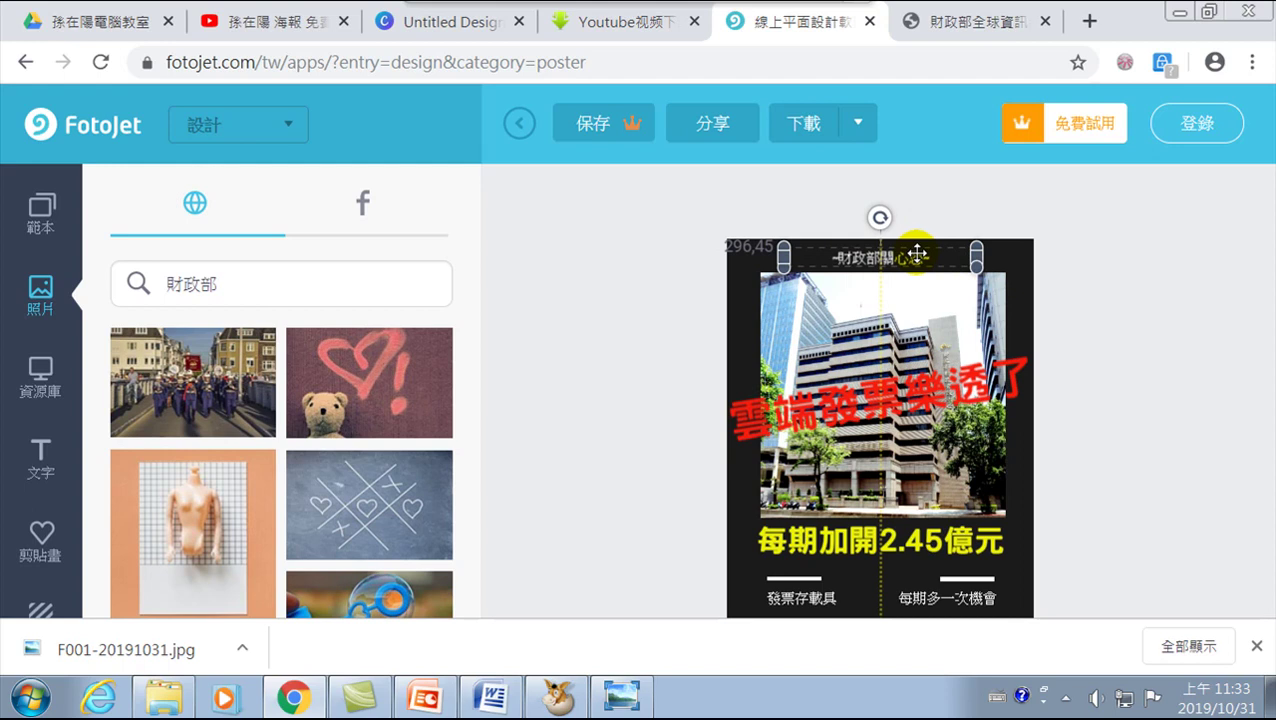
click(1086, 303)
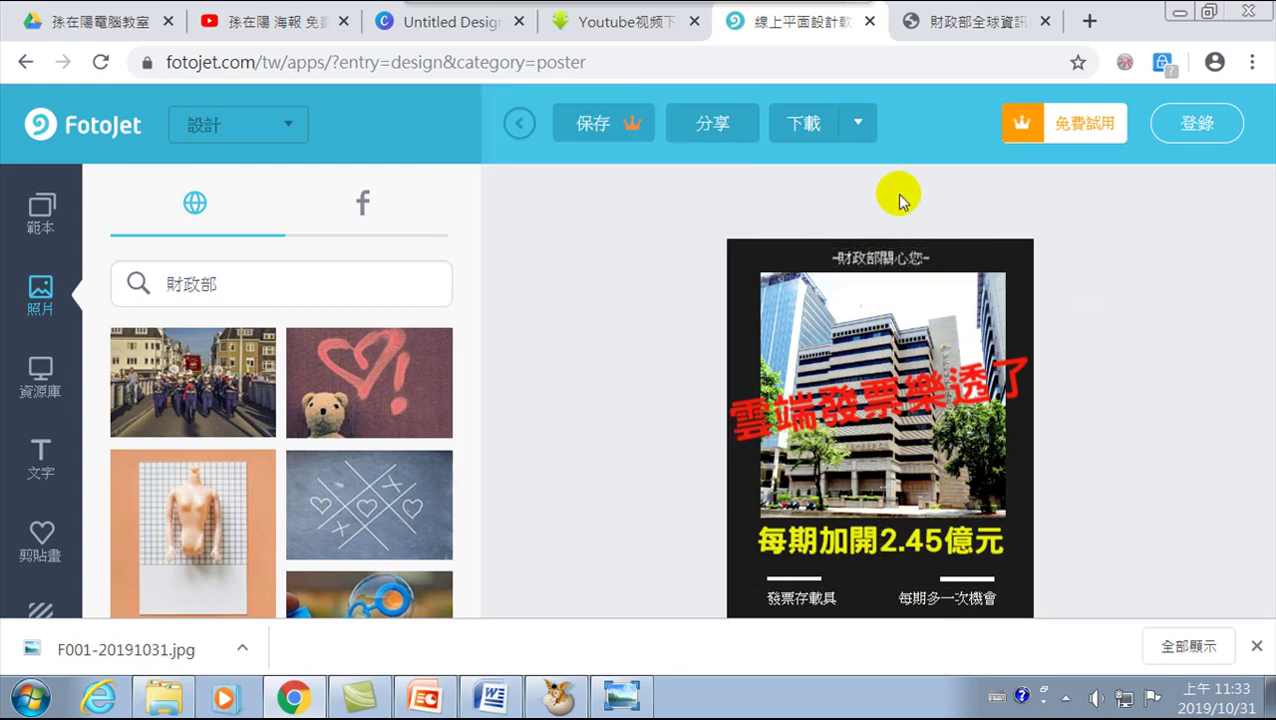
click(864, 174)
Download the poster as a small-size 1587 x 2245 px JPG using the free download option
click(857, 122)
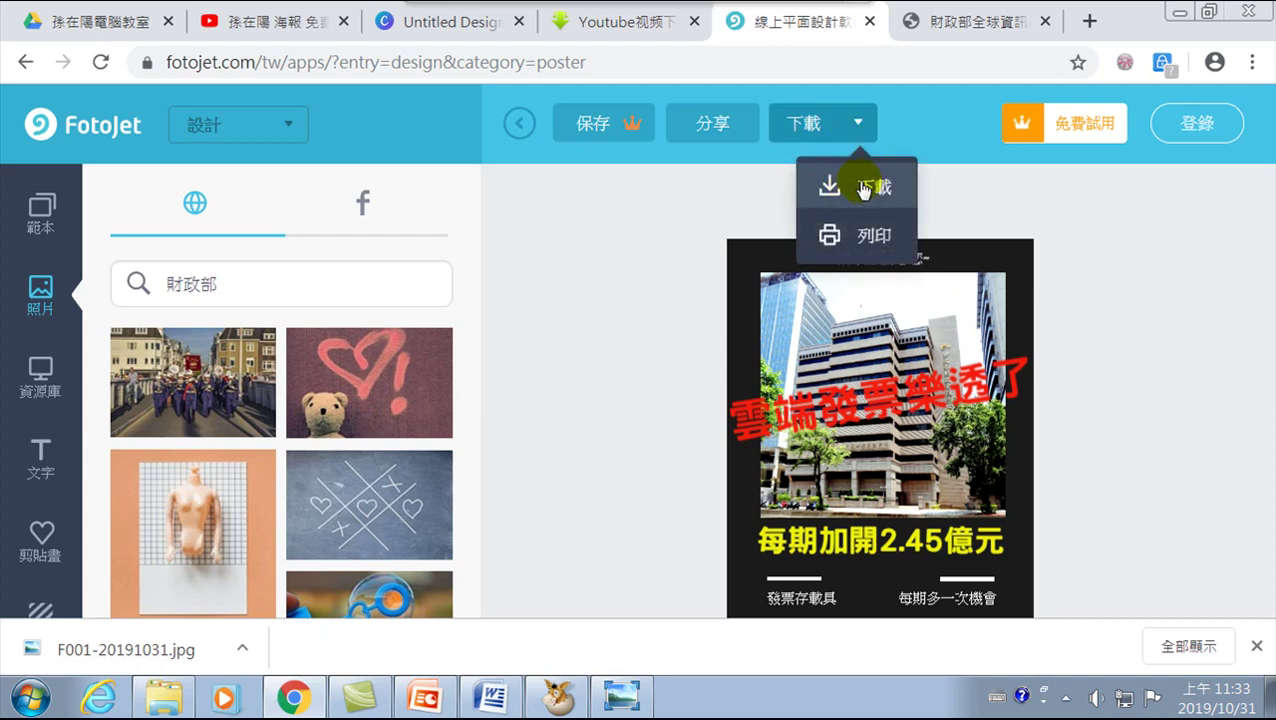
click(864, 188)
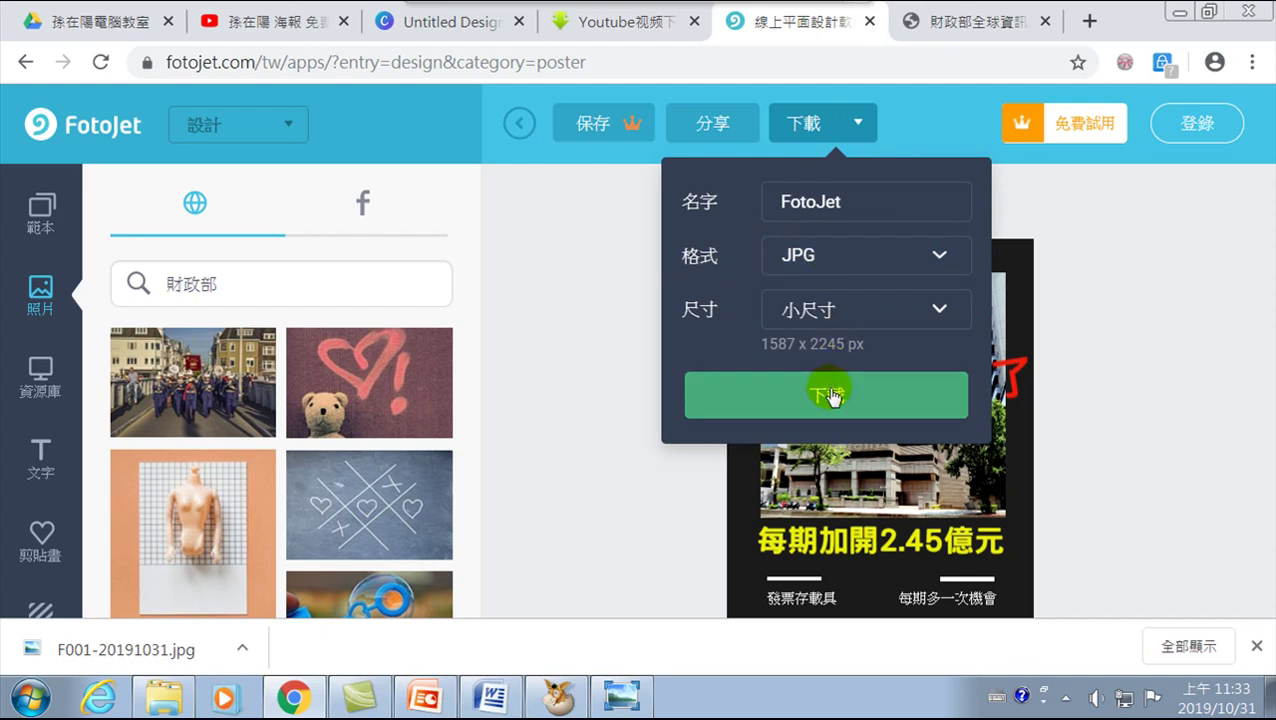
click(832, 396)
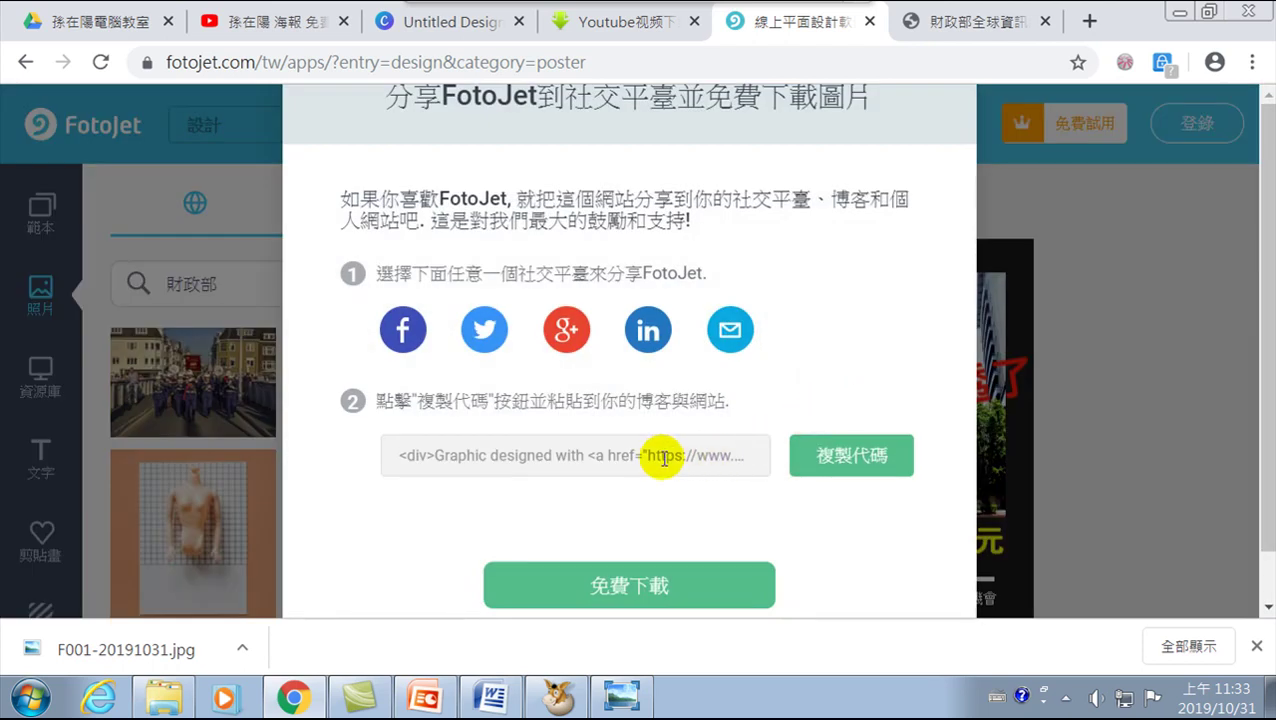
scroll(580, 480, down, 1)
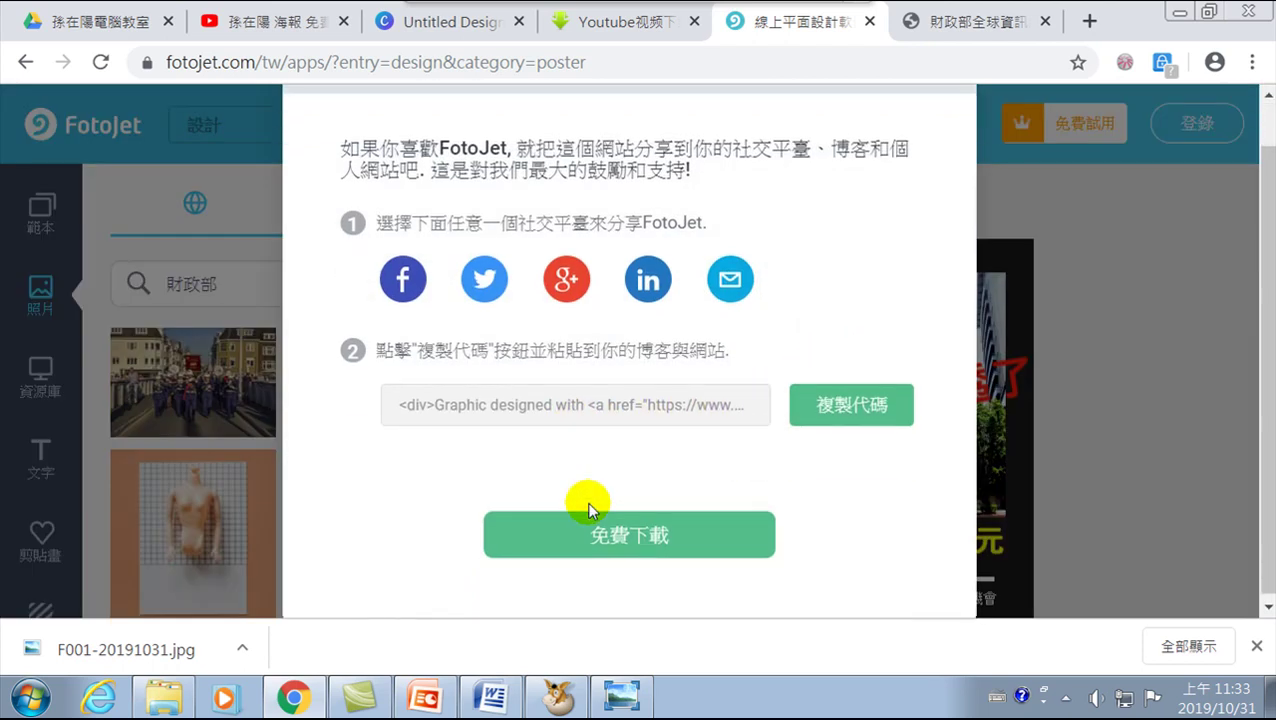
click(627, 540)
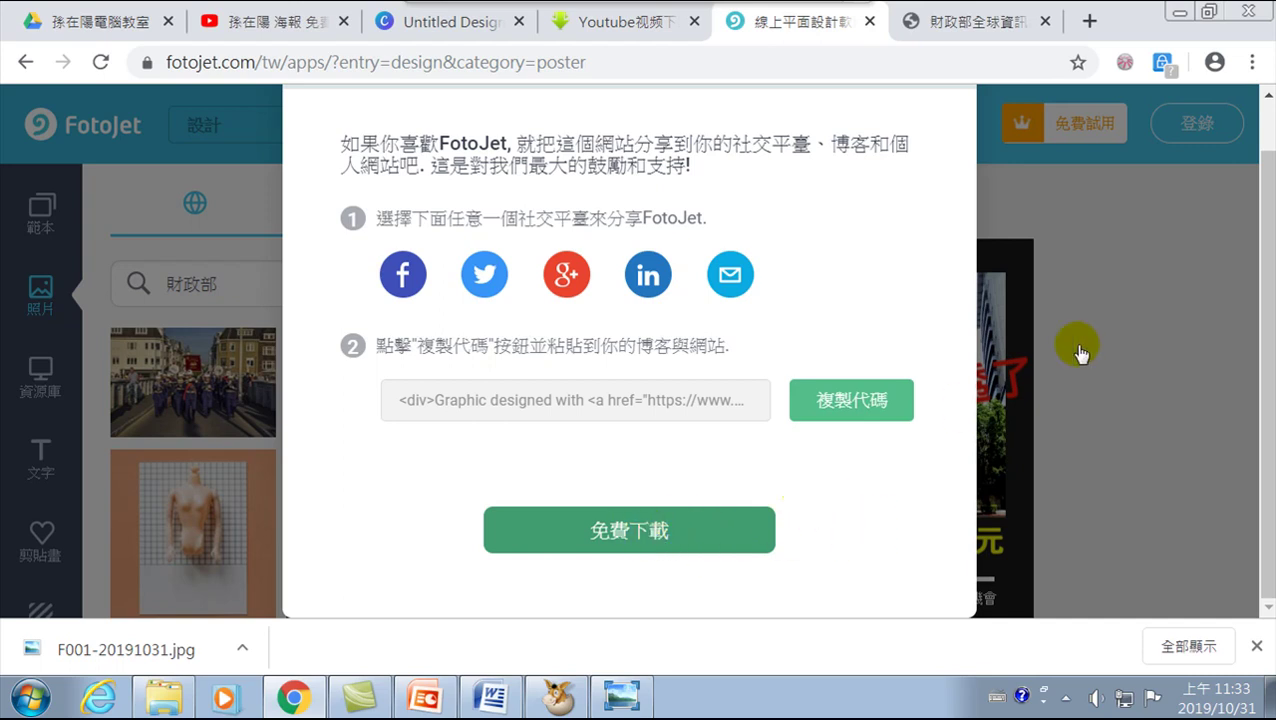
click(1070, 316)
click(1256, 646)
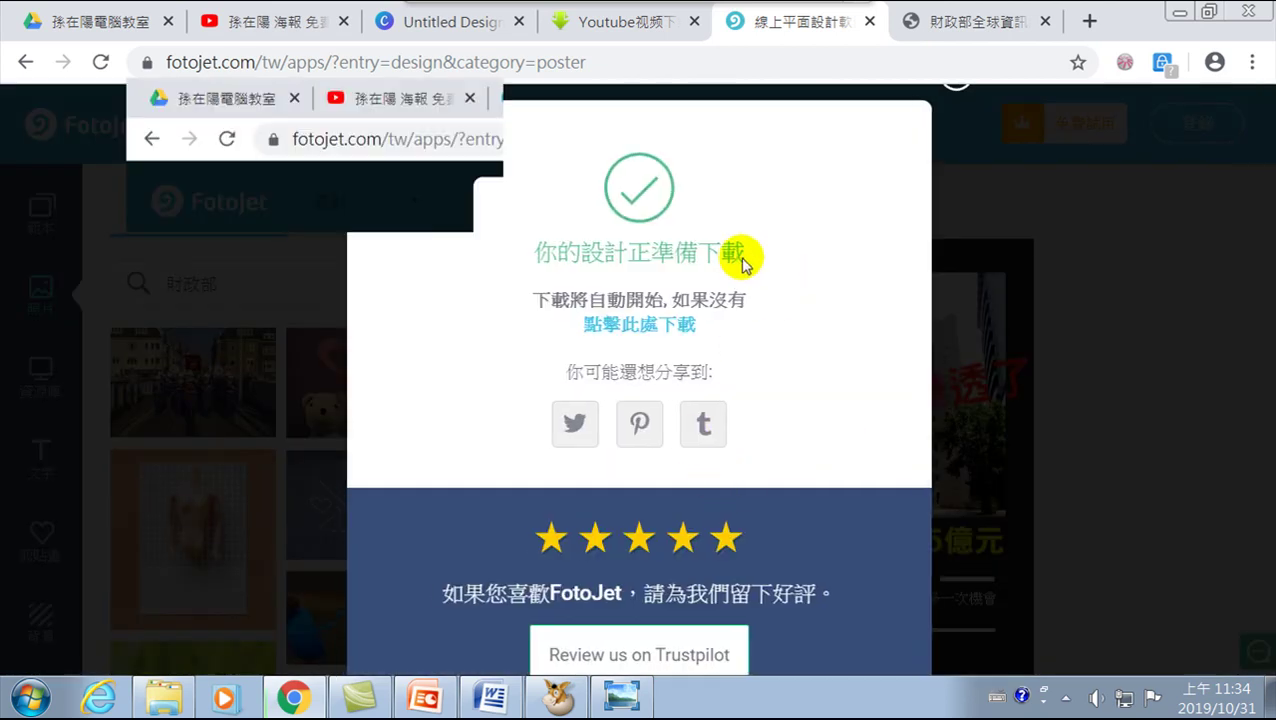
Block the site's repeated downloads and close the download-ready dialog once FotoJet (1).jpg is saved
click(680, 290)
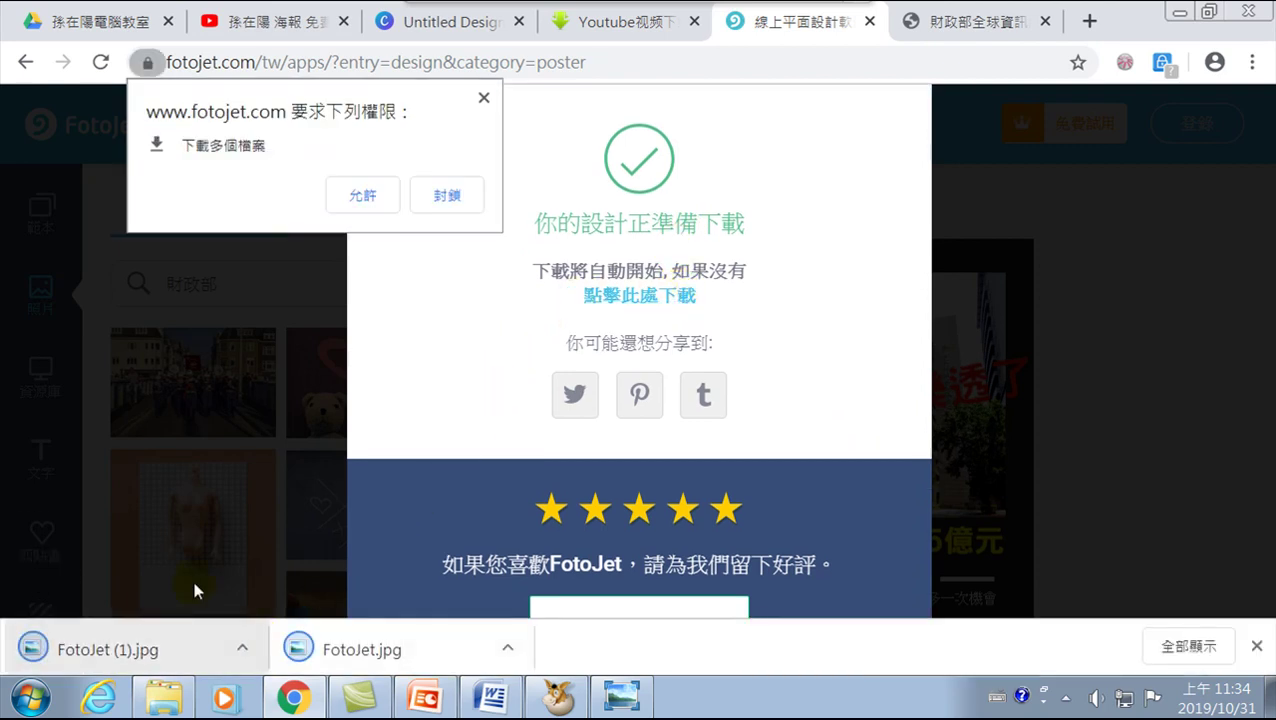
click(484, 100)
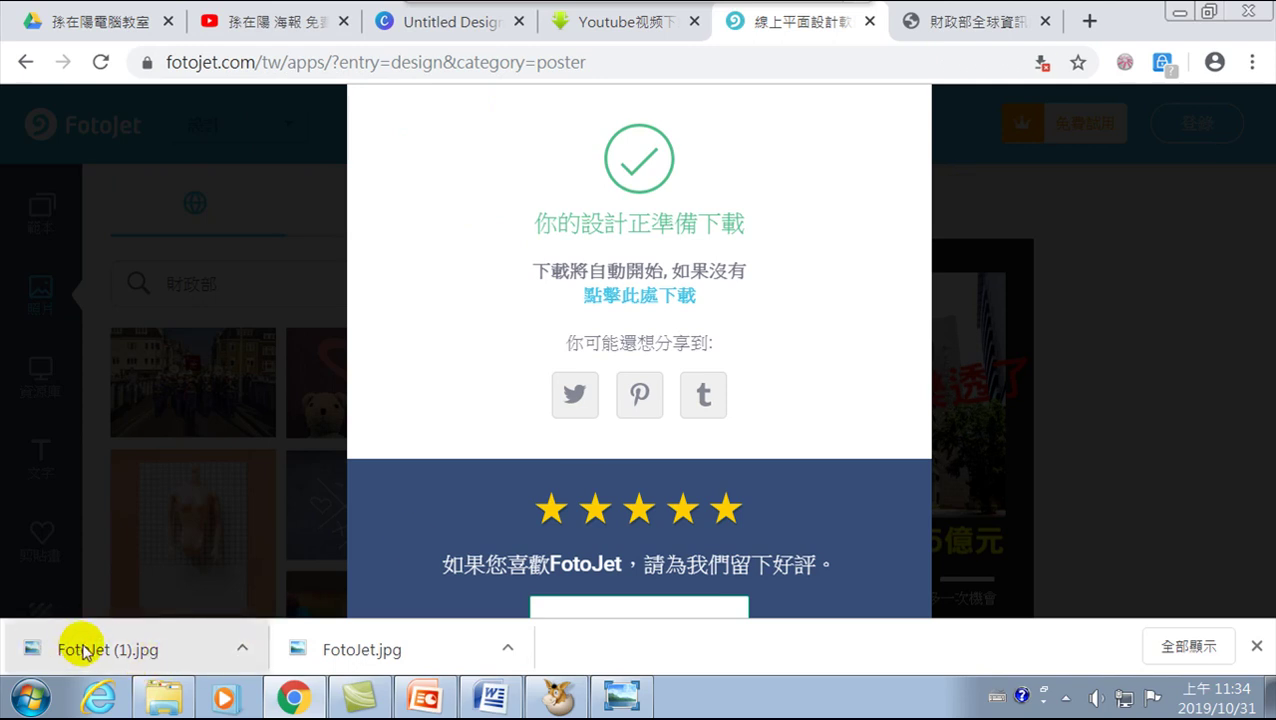
click(1143, 294)
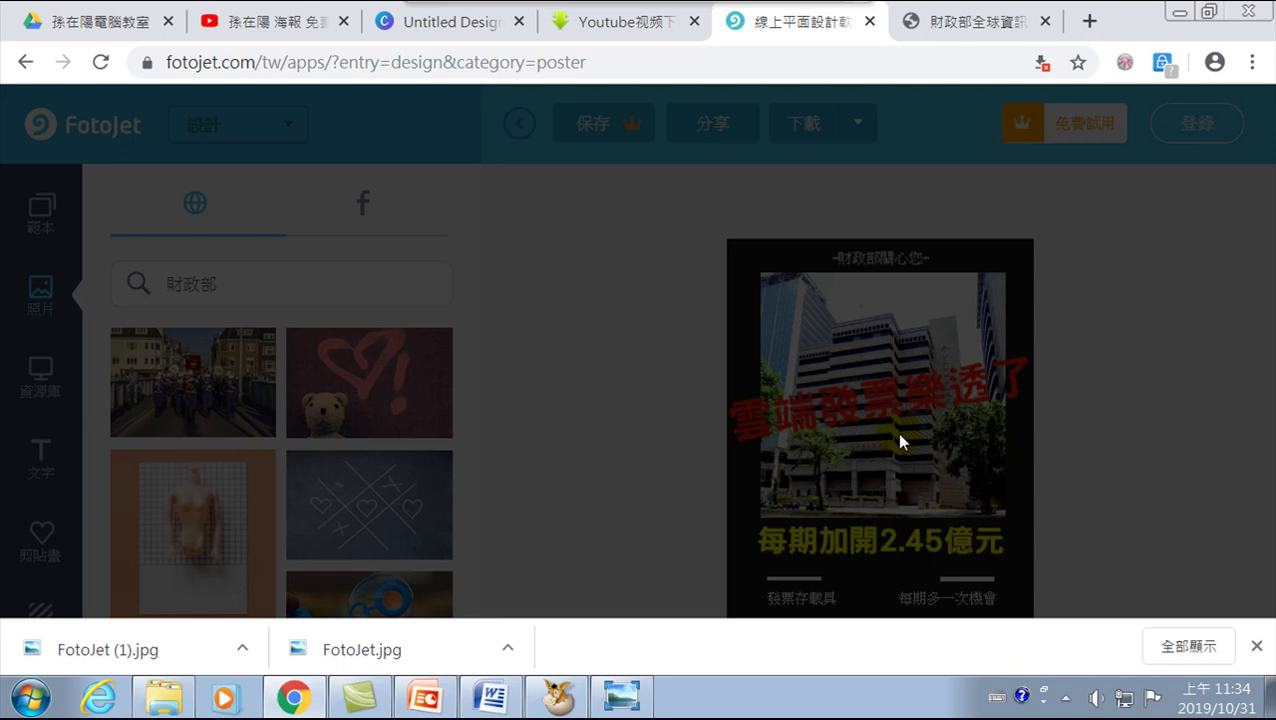
click(150, 649)
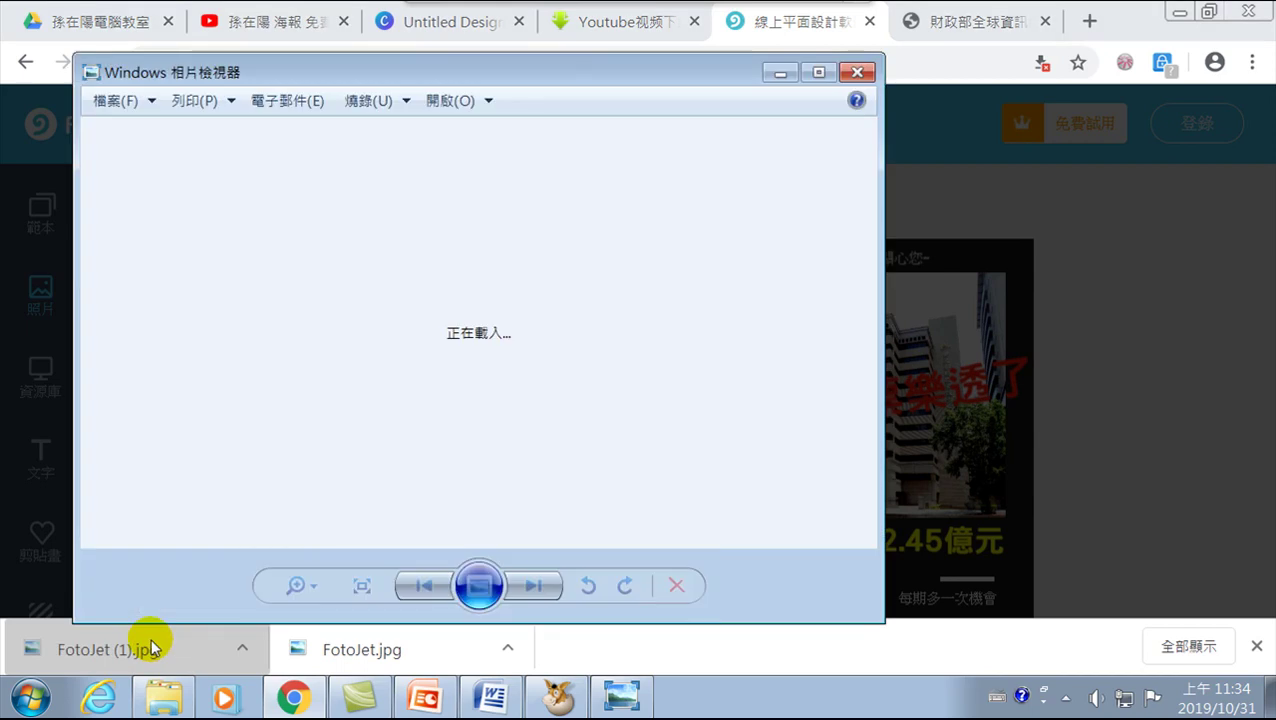
click(586, 178)
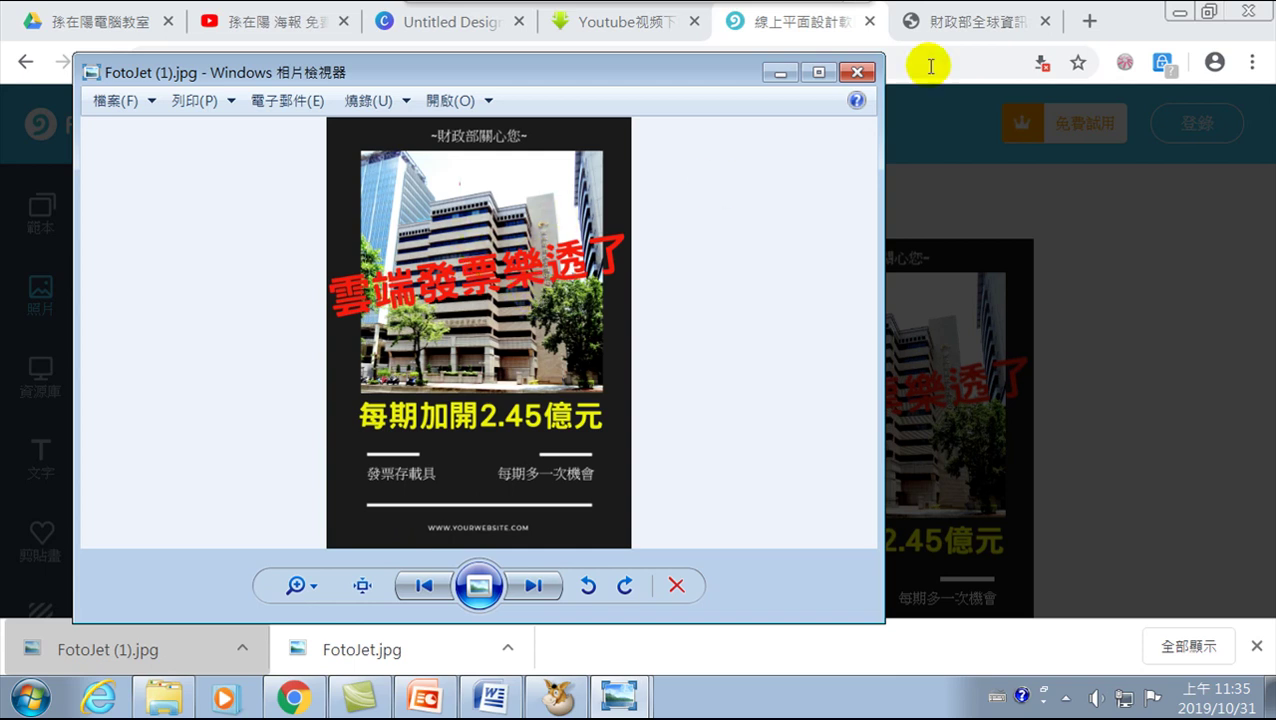
click(855, 73)
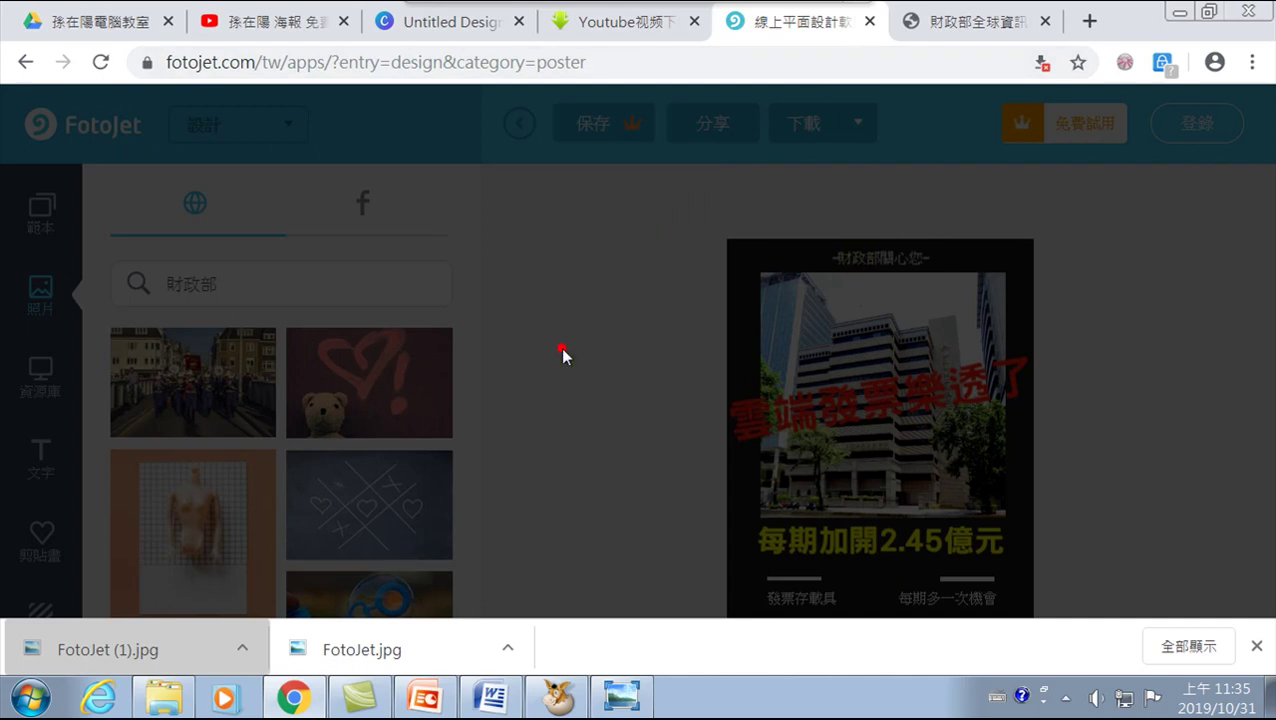
Close the downloads bar and the 財政部全球資訊網 tab, then reload FotoJet to a blank poster
click(1257, 646)
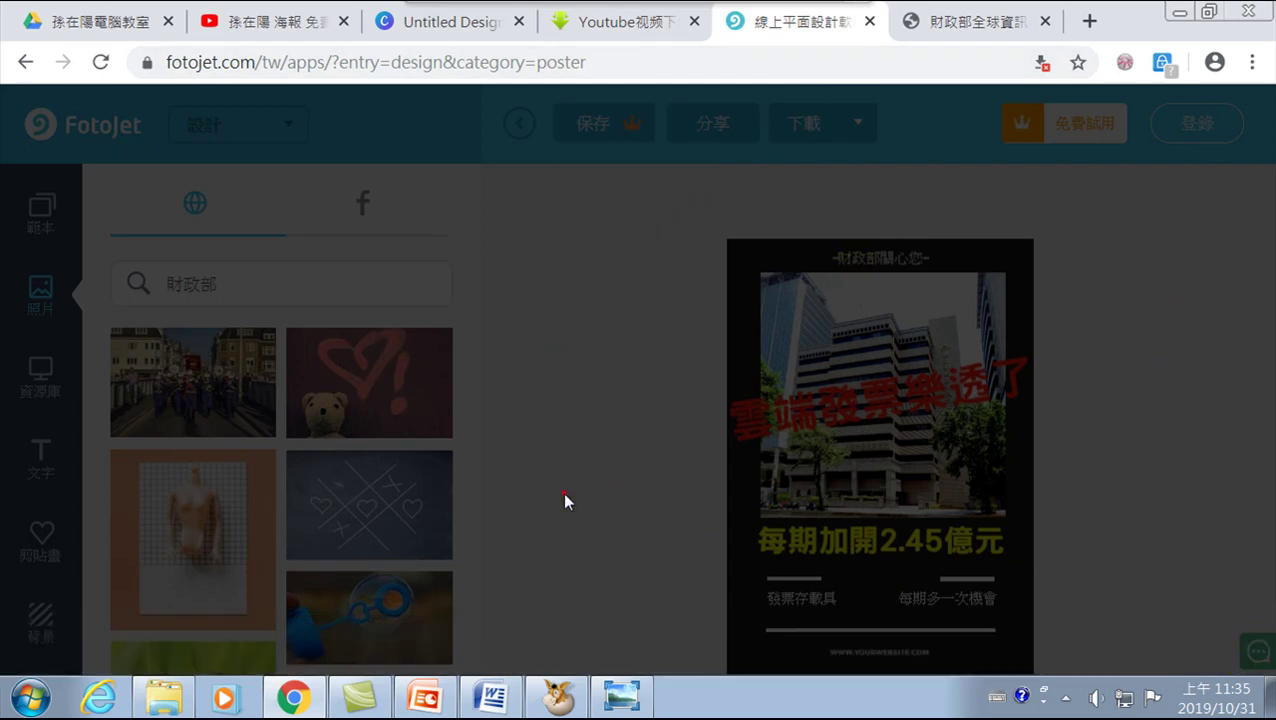
click(978, 22)
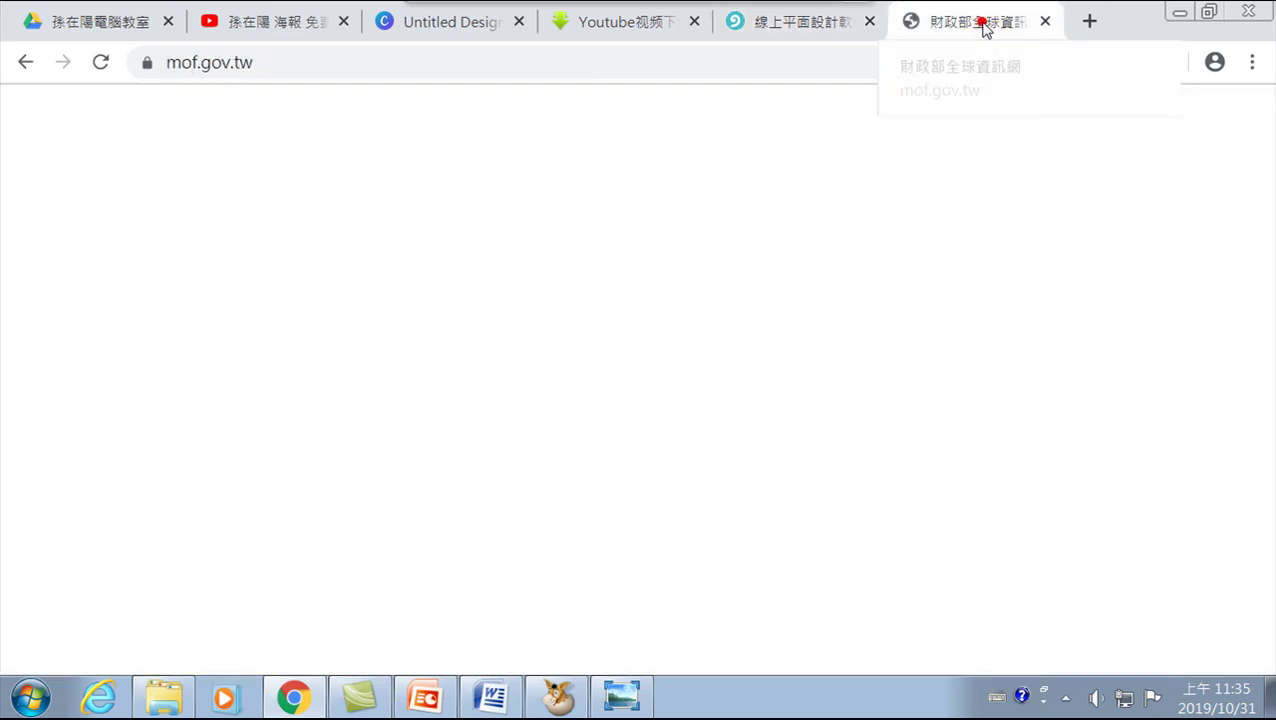
click(1045, 21)
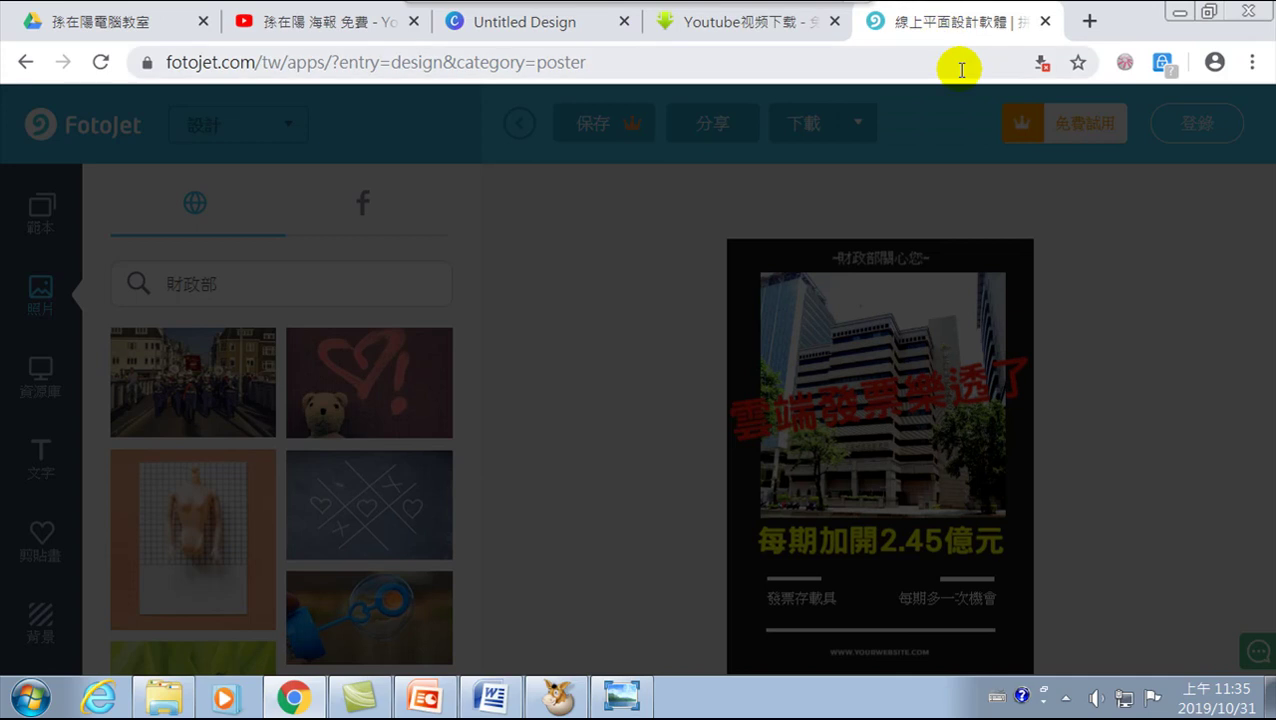
key(F5)
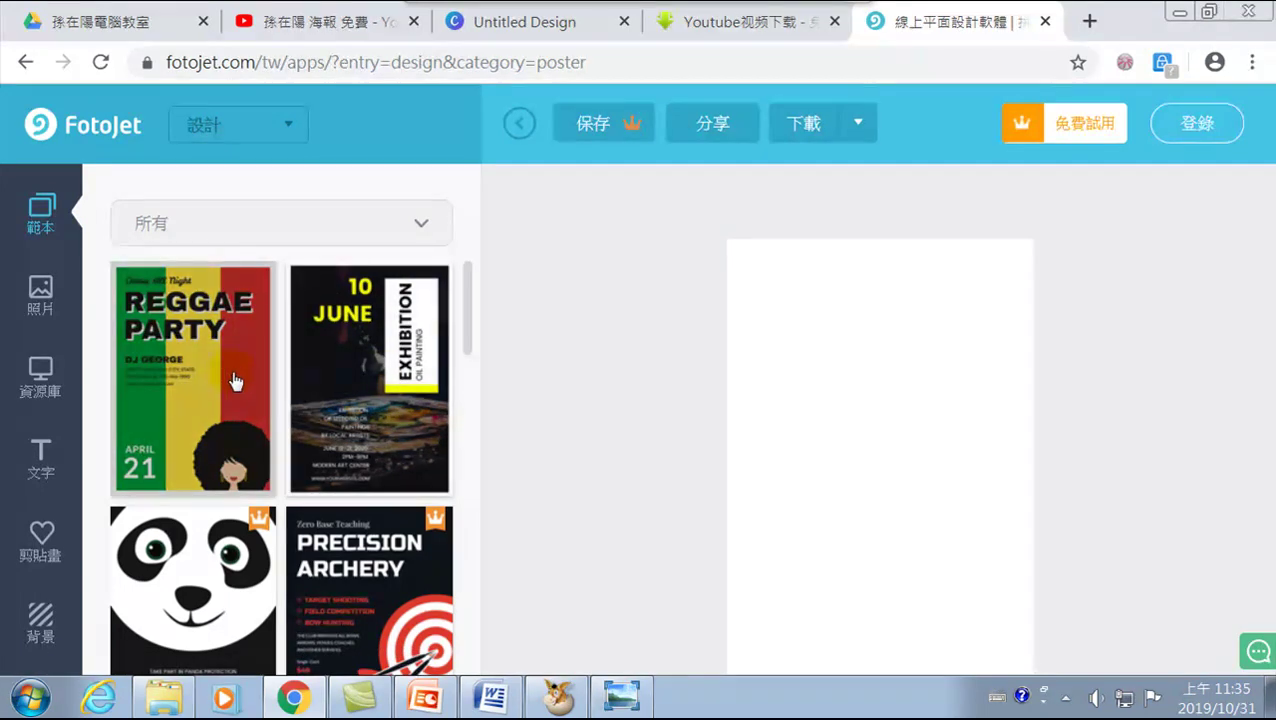
Scroll the 範本 gallery and load the SWIM Lessons swimming template onto the canvas
scroll(380, 340, down, 5)
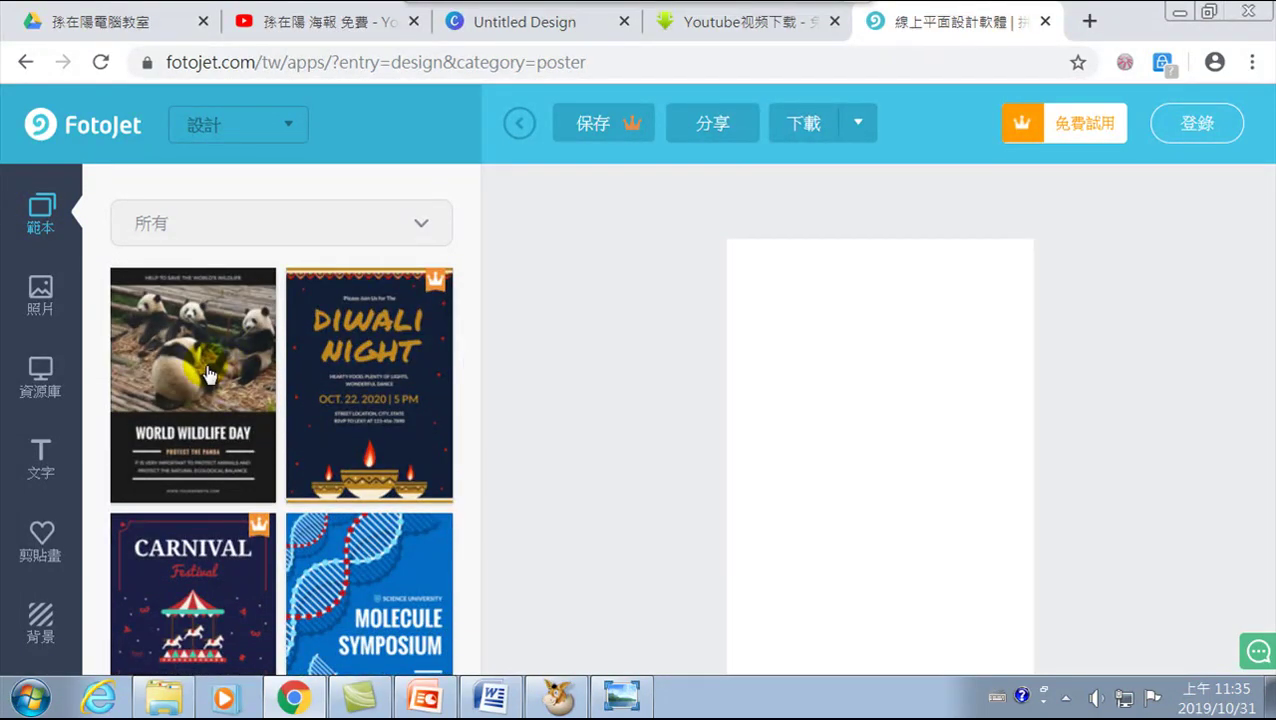
scroll(313, 424, down, 5)
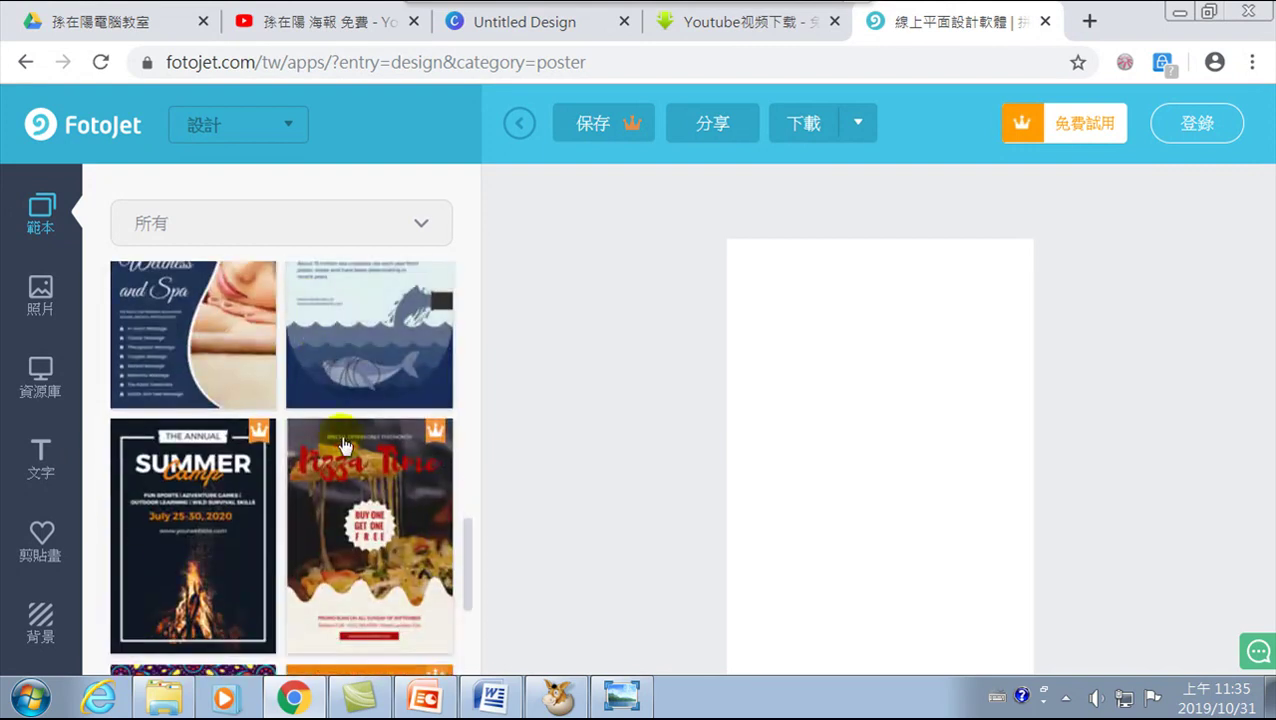
scroll(317, 413, down, 3)
scroll(330, 430, down, 2)
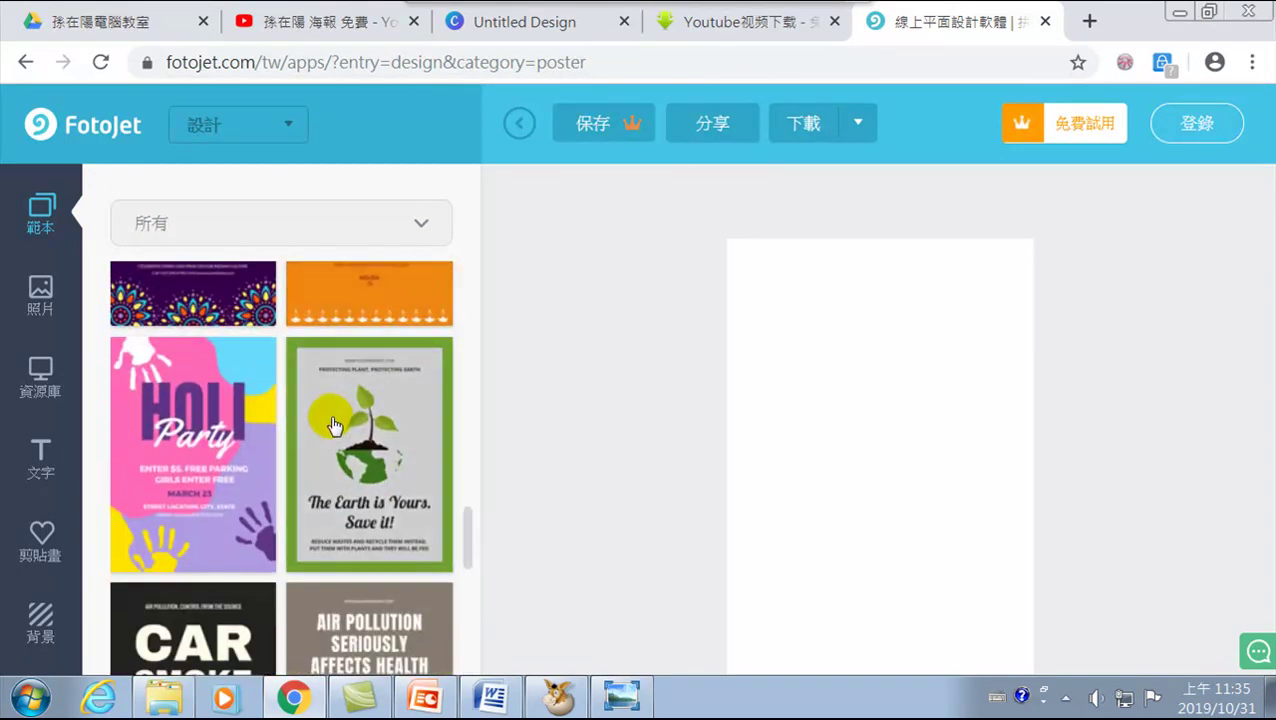
scroll(338, 438, down, 3)
scroll(345, 442, down, 3)
scroll(370, 460, down, 3)
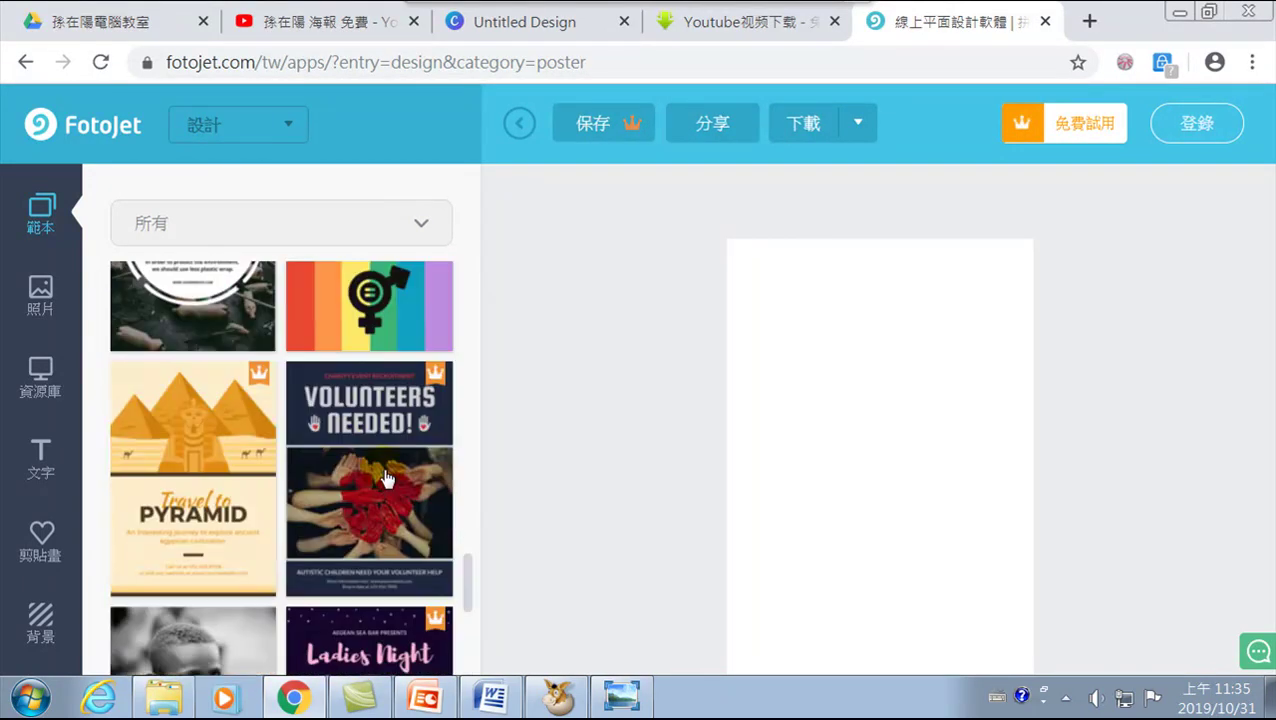
scroll(320, 400, down, 3)
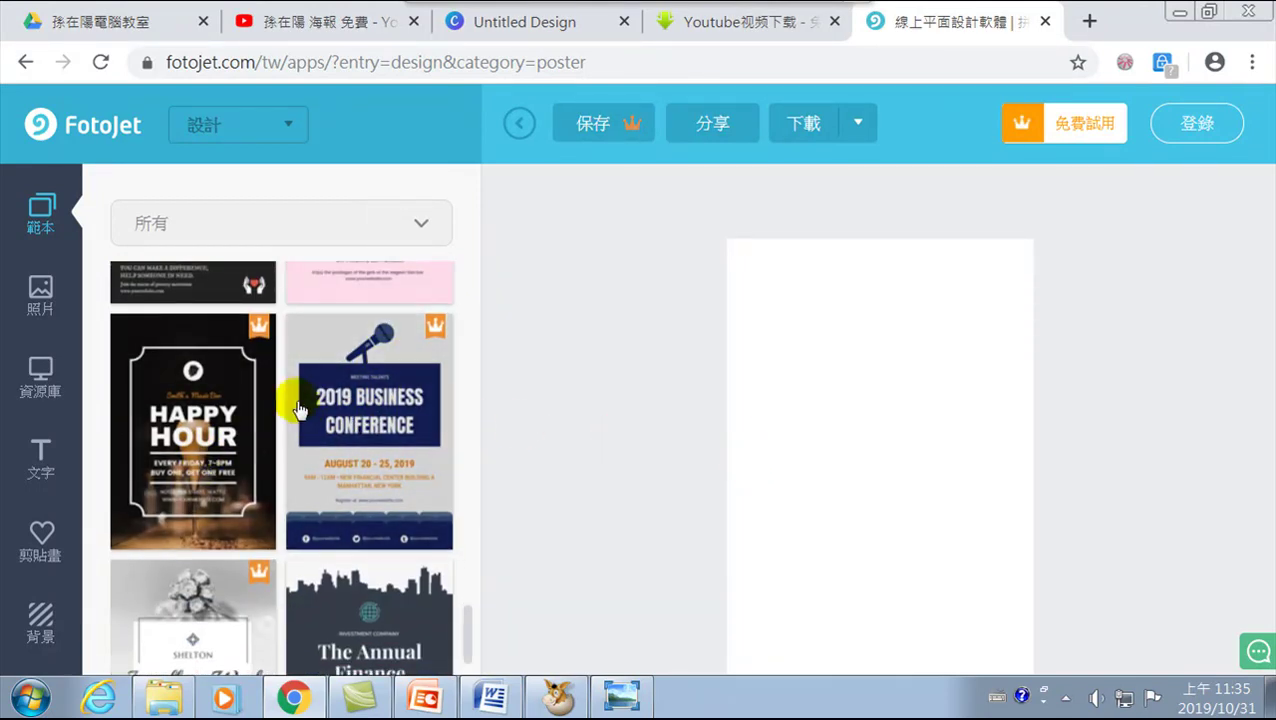
scroll(305, 420, down, 2)
scroll(330, 445, down, 3)
scroll(345, 458, down, 2)
scroll(360, 500, down, 2)
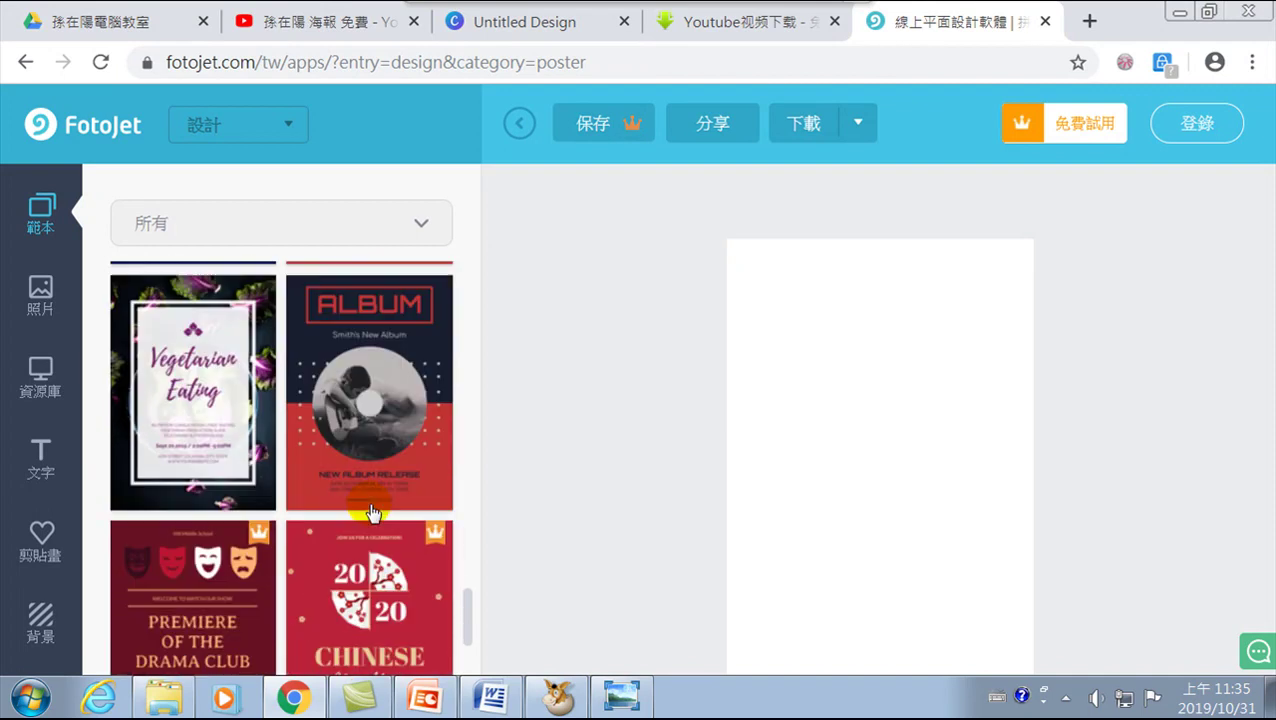
scroll(322, 445, down, 3)
scroll(320, 470, down, 4)
scroll(320, 476, down, 1)
scroll(335, 477, up, 4)
scroll(356, 485, down, 3)
scroll(362, 492, down, 2)
scroll(370, 465, up, 4)
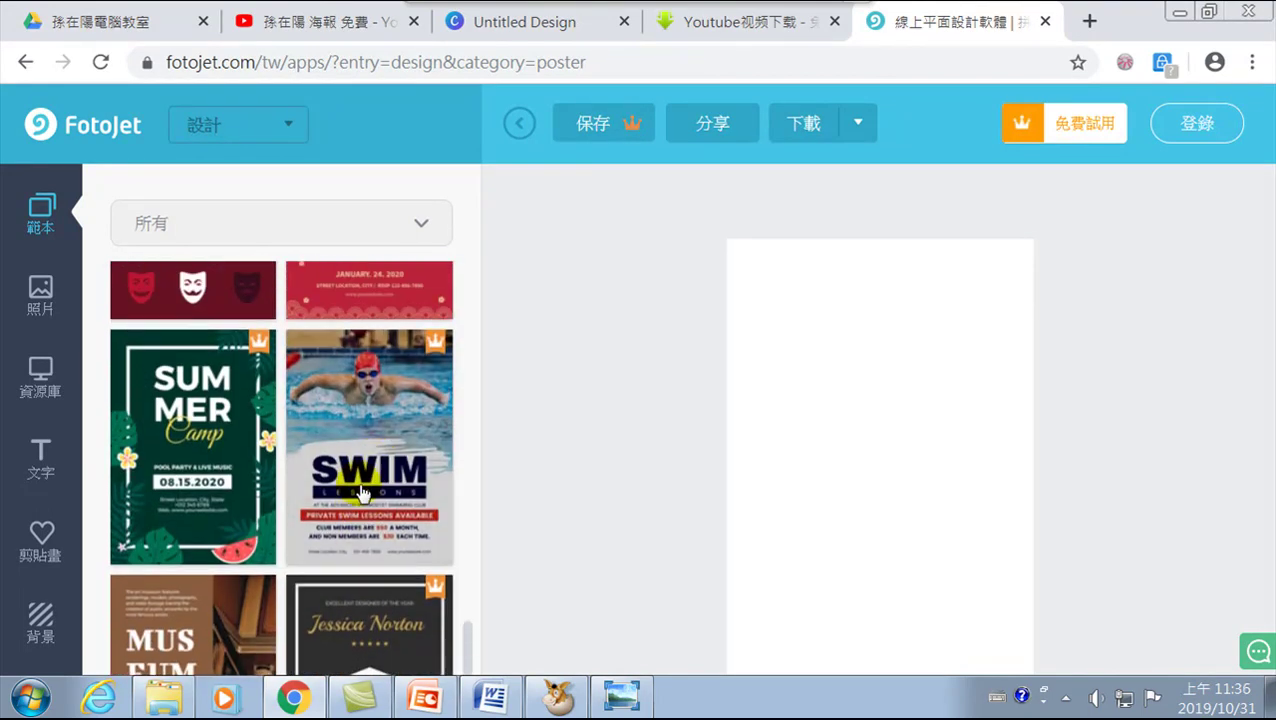
click(372, 440)
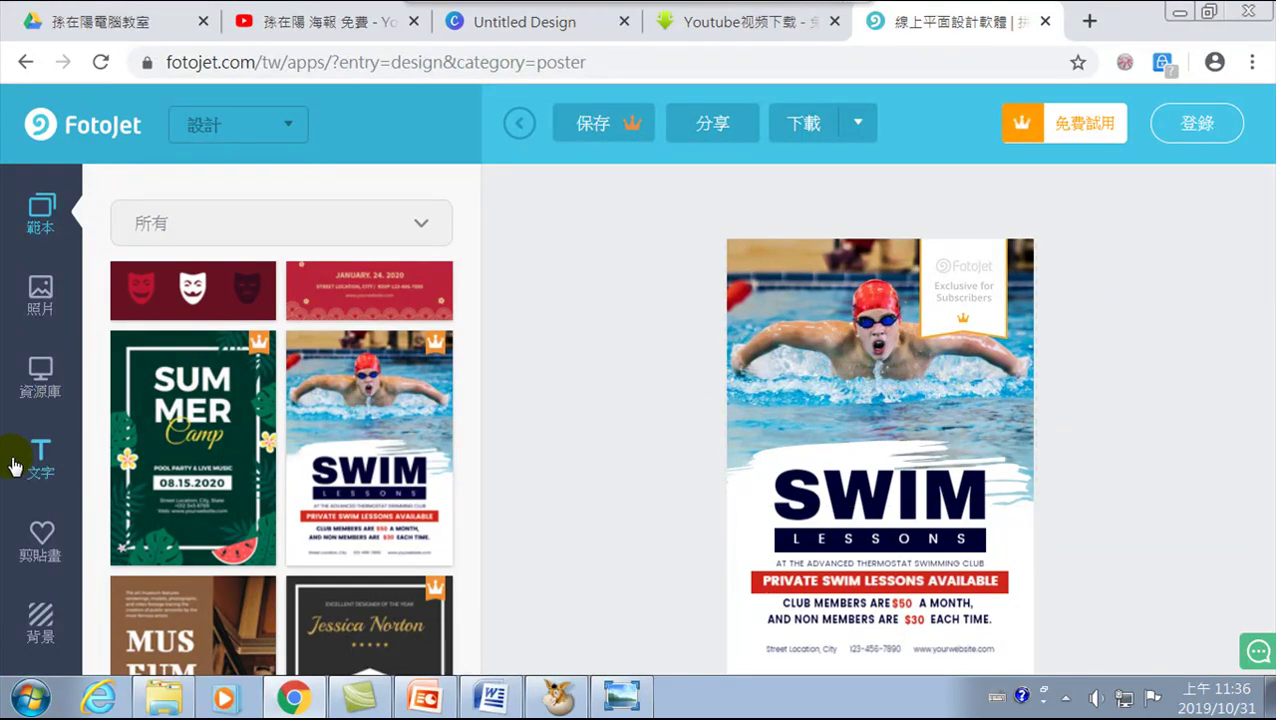
click(37, 460)
click(37, 460)
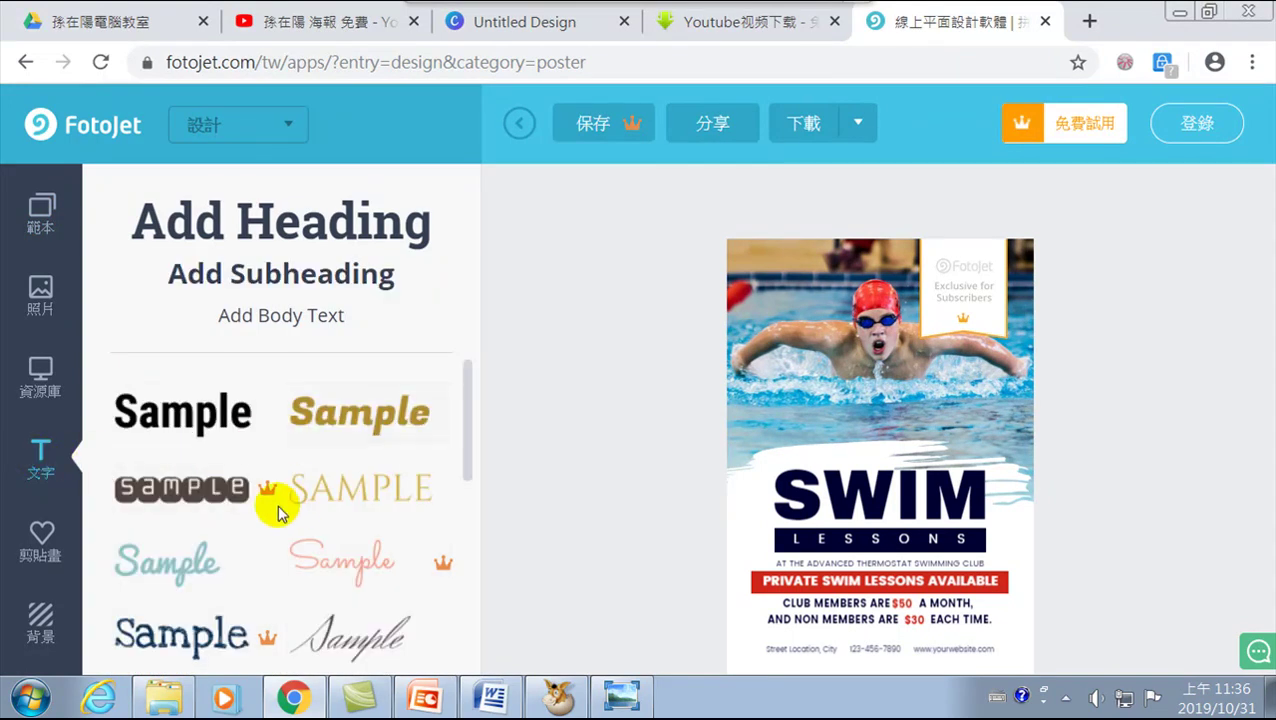
scroll(279, 512, down, 5)
scroll(308, 513, down, 5)
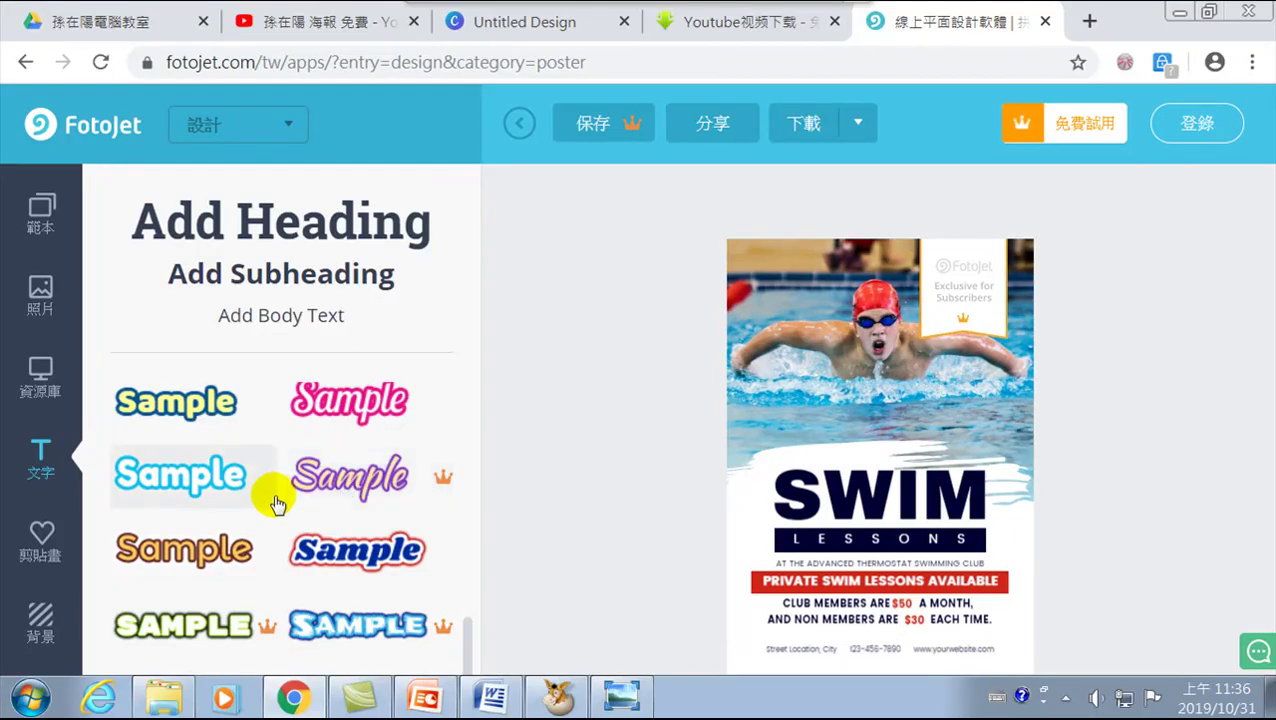
scroll(310, 496, down, 1)
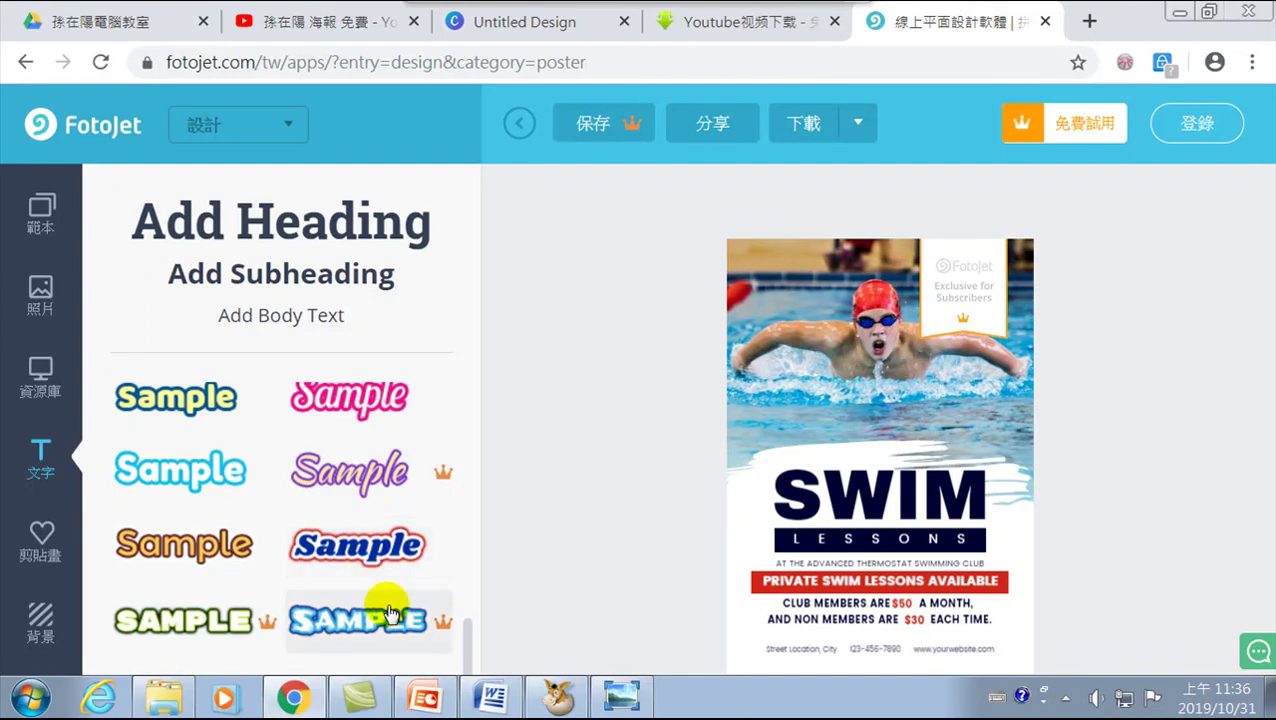
Add the blue outlined Sample text and type 雲端發票 with the Chinese IME
click(348, 553)
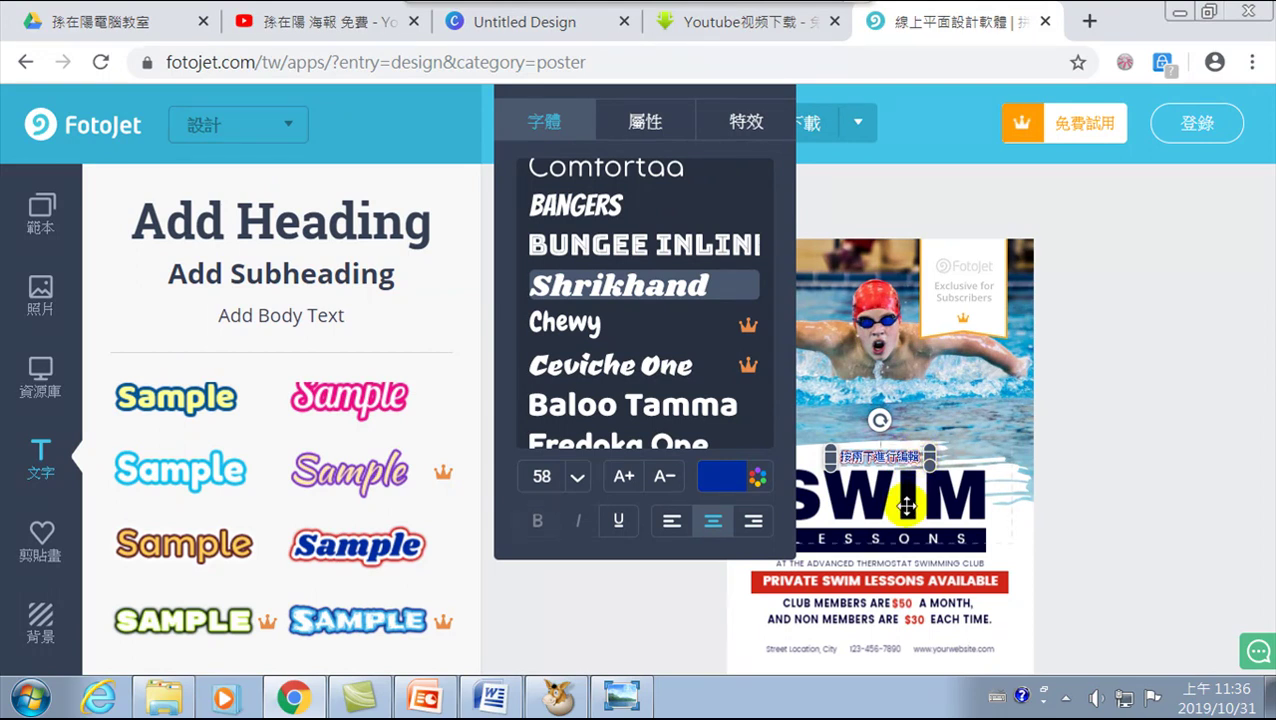
key(ctrl+space)
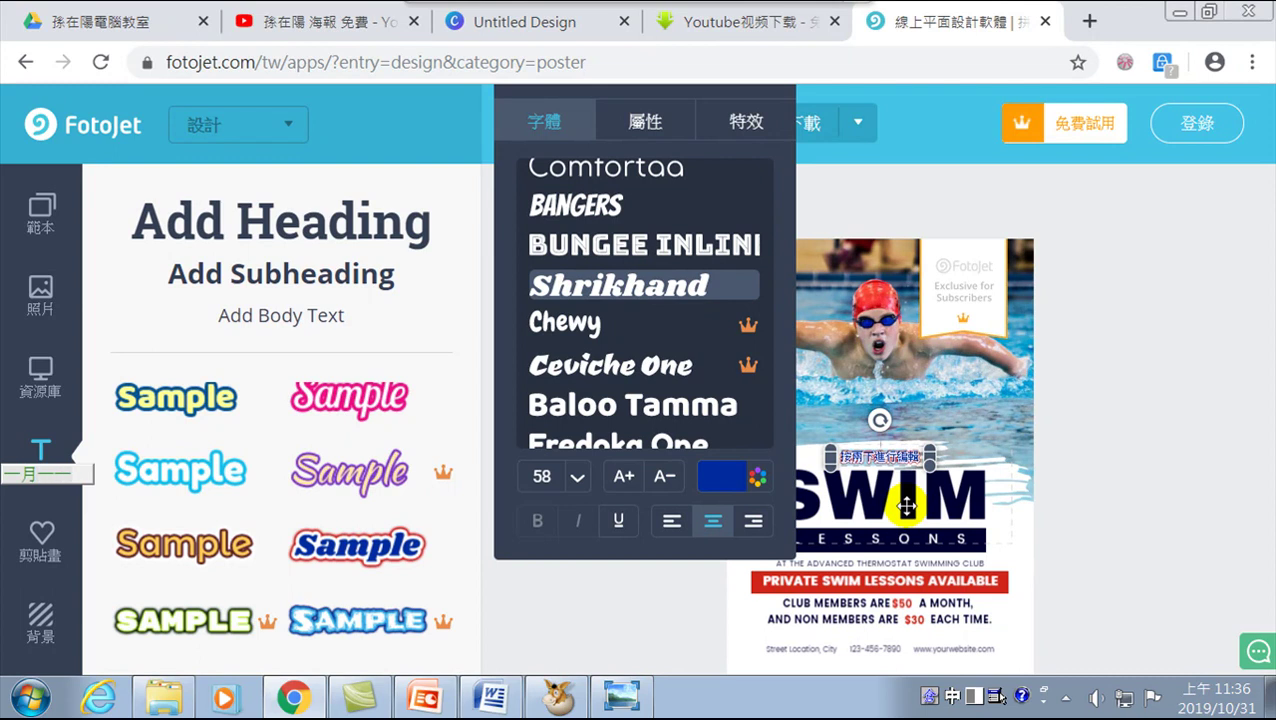
key(space)
key(1)
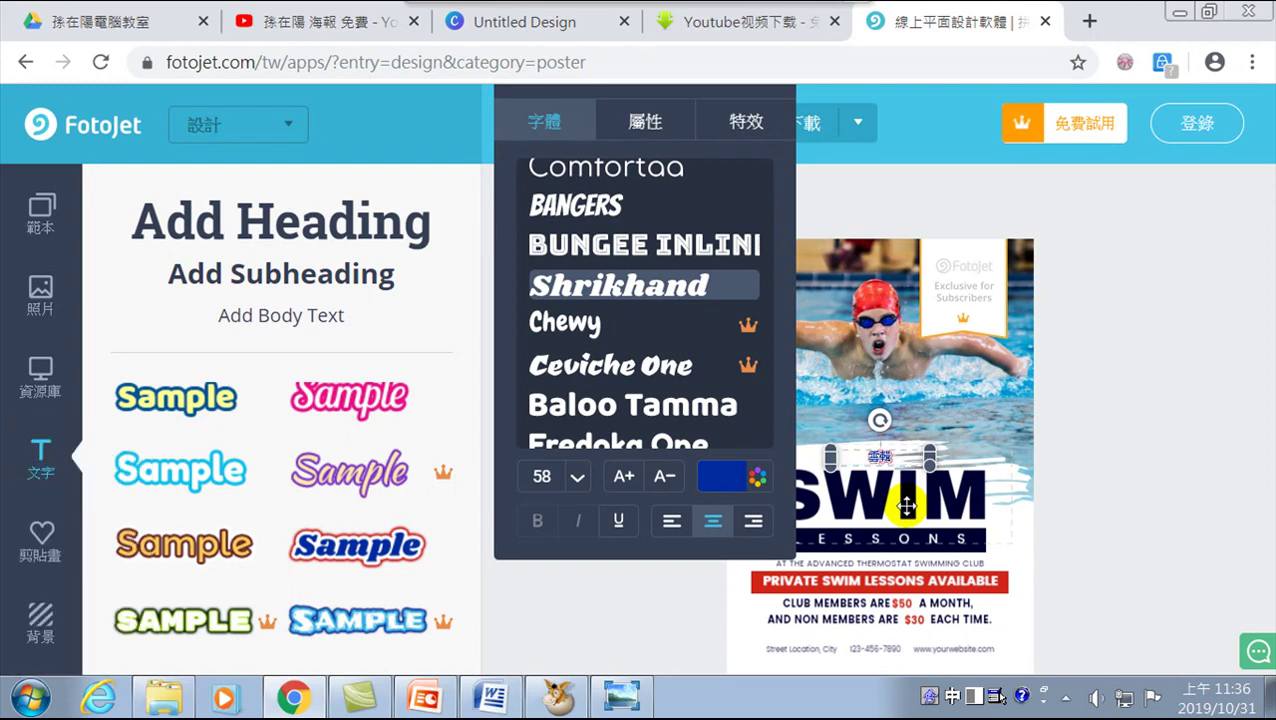
text(z8 z8 mmw)
key(Escape)
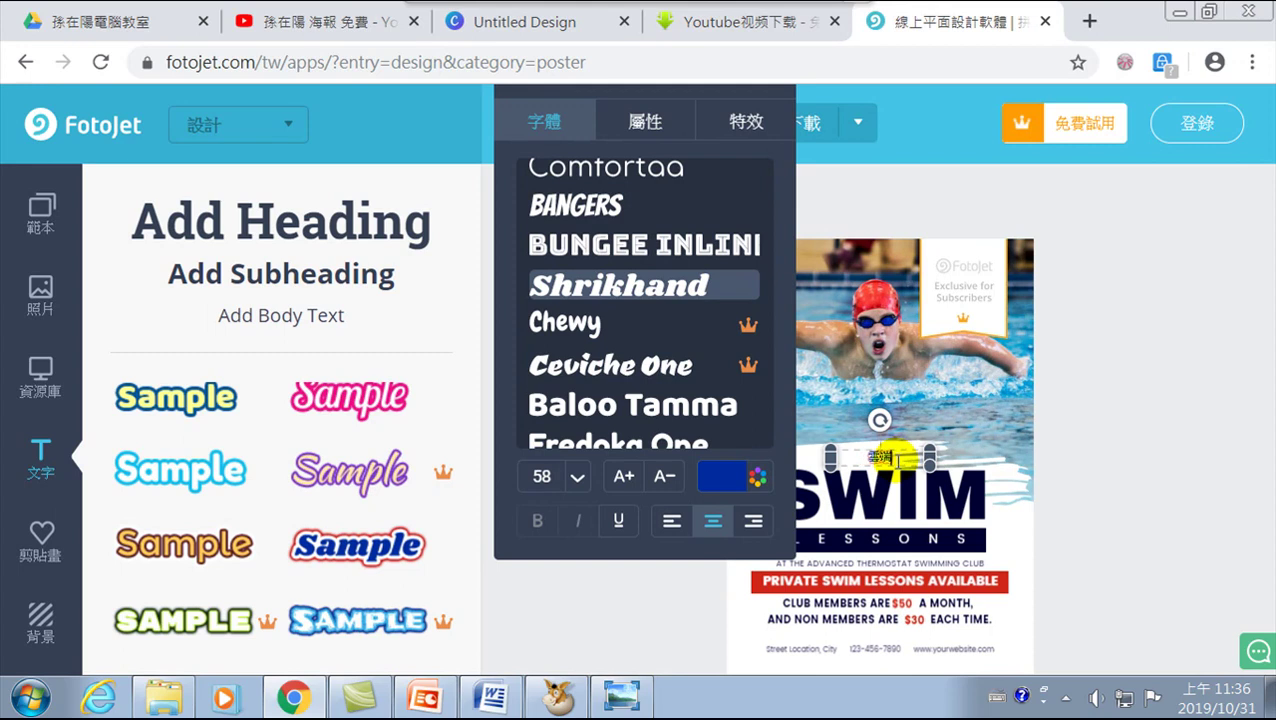
text(mwm)
key(space)
key(1)
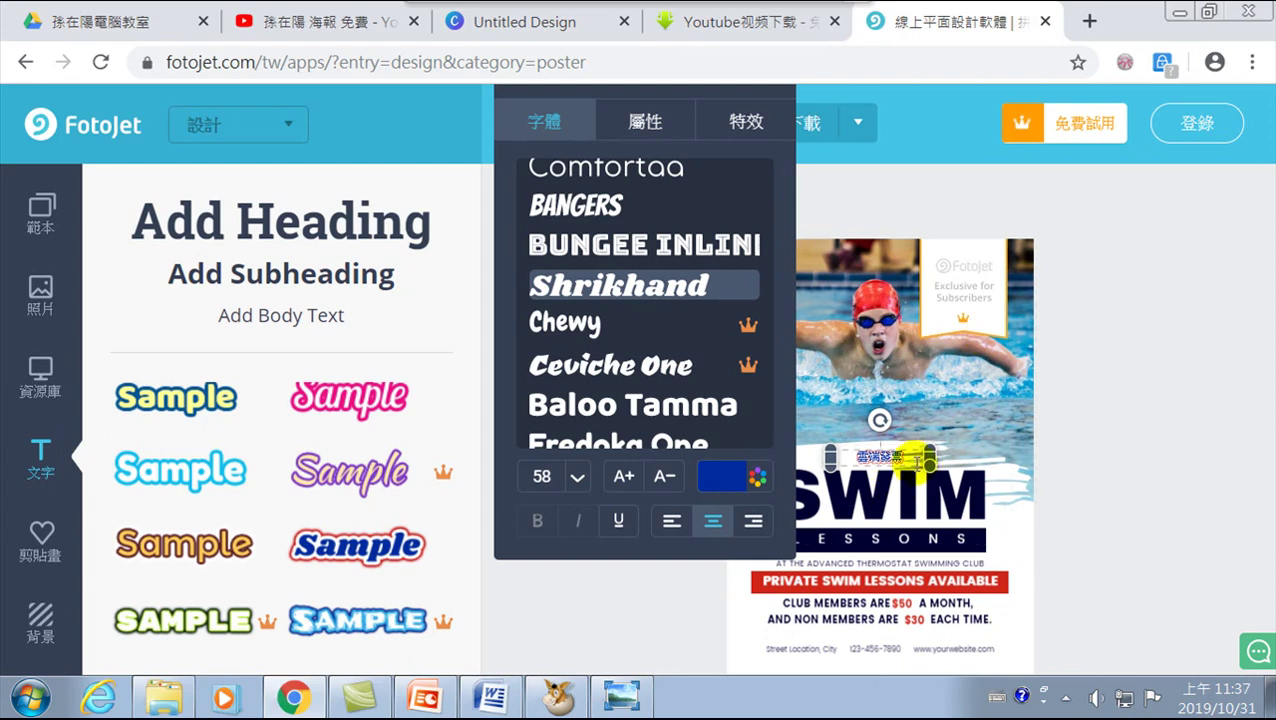
Enlarge the 雲端發票 text and widen its box so it fits on one line
click(905, 448)
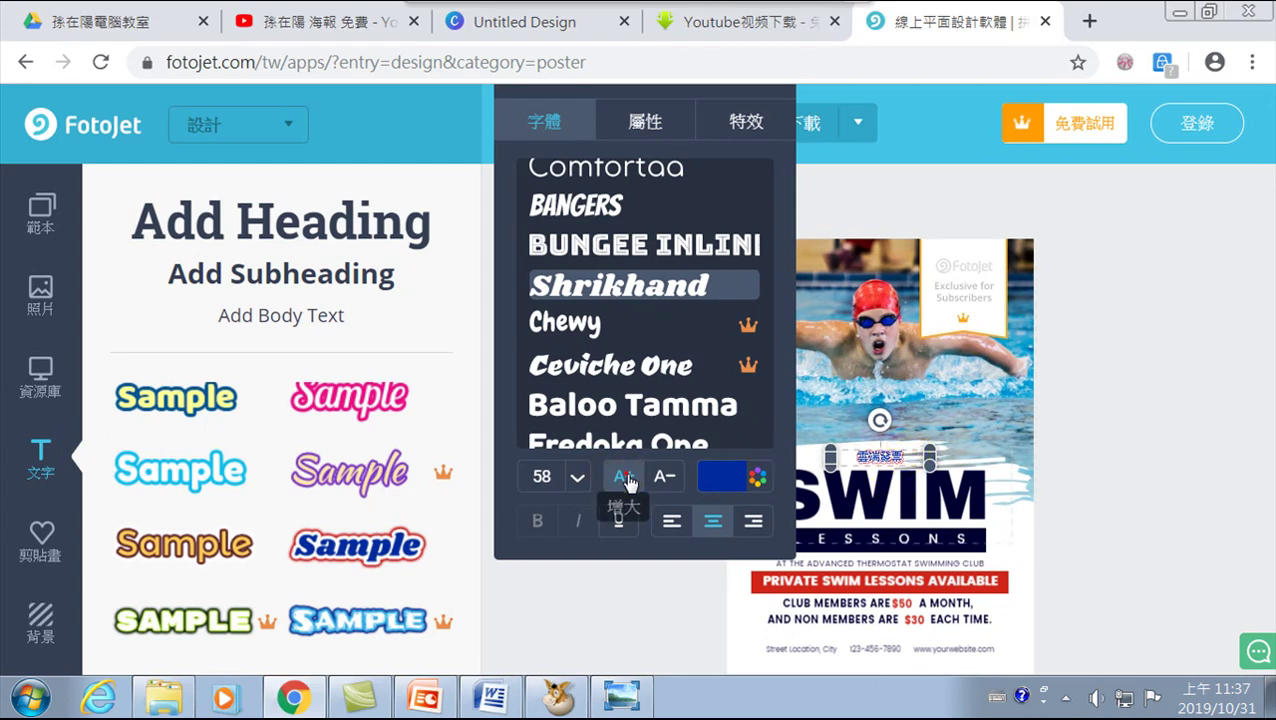
click(624, 477)
click(624, 477)
click(624, 477)
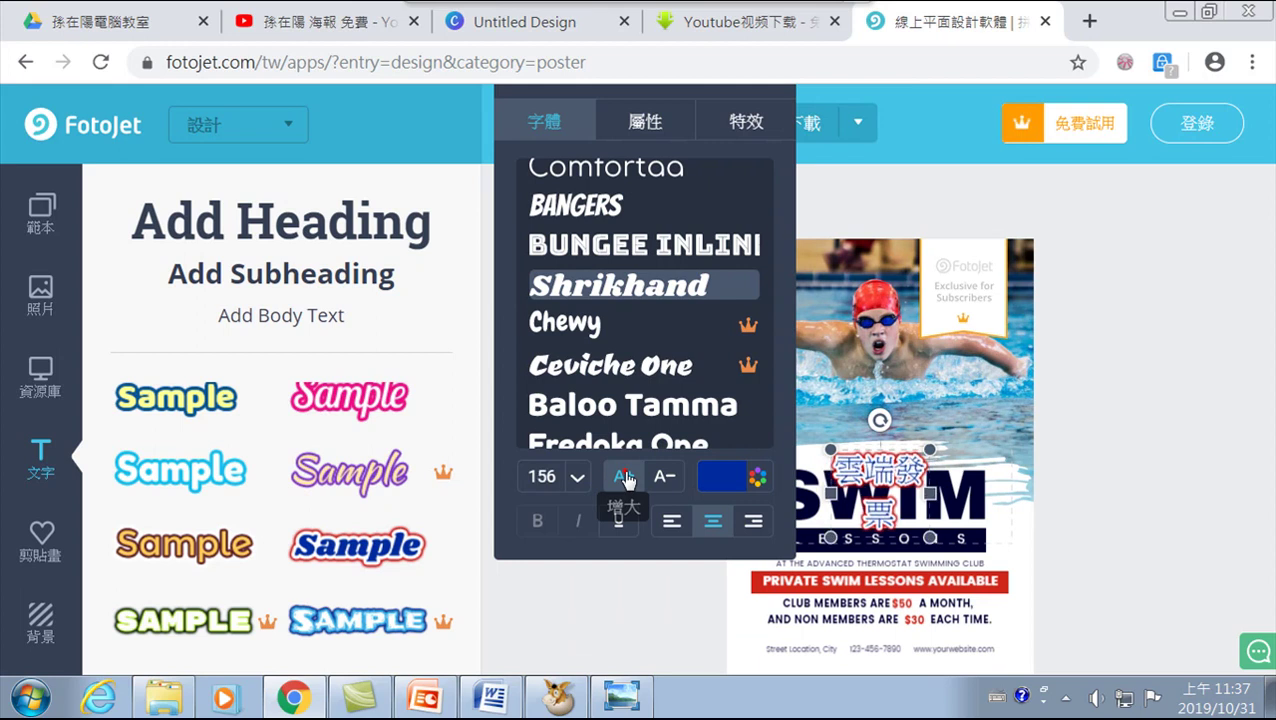
click(624, 477)
drag(930, 497, 1017, 497)
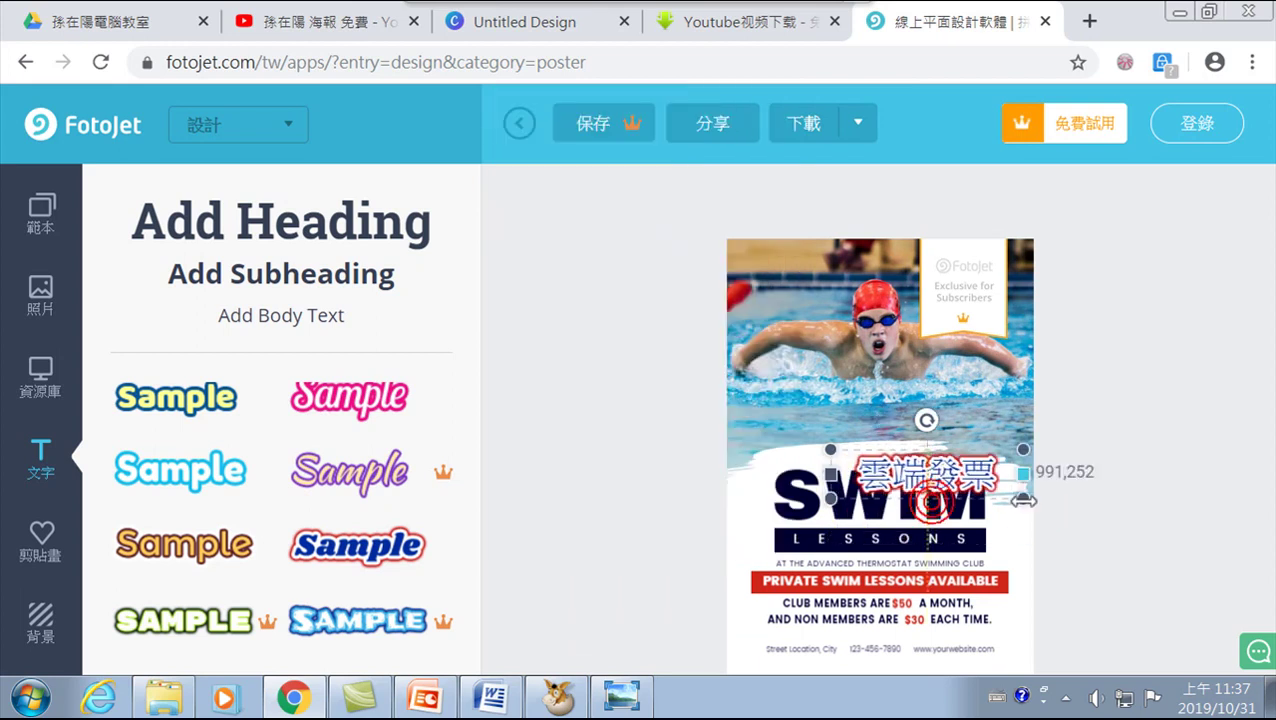
drag(975, 450, 931, 412)
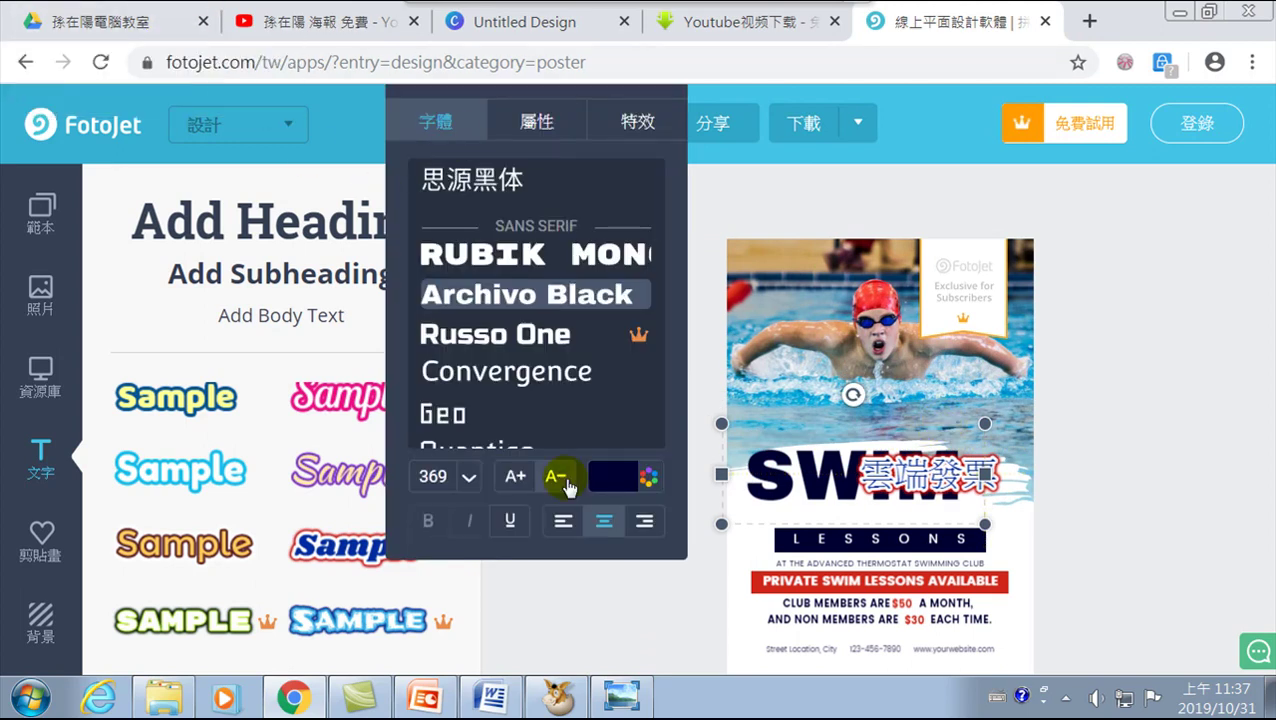
Set 雲端發票 back to size 176 and move it up onto the swimmer photo
click(557, 477)
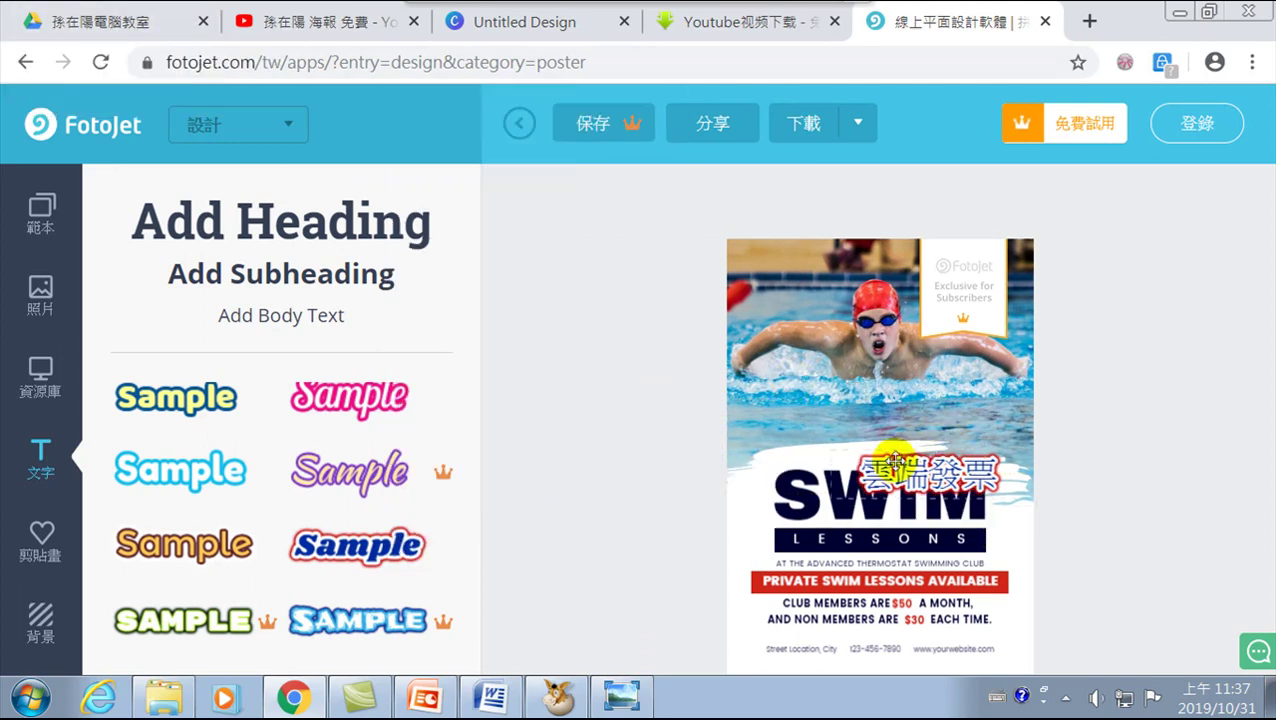
click(893, 472)
click(891, 458)
drag(885, 457, 840, 352)
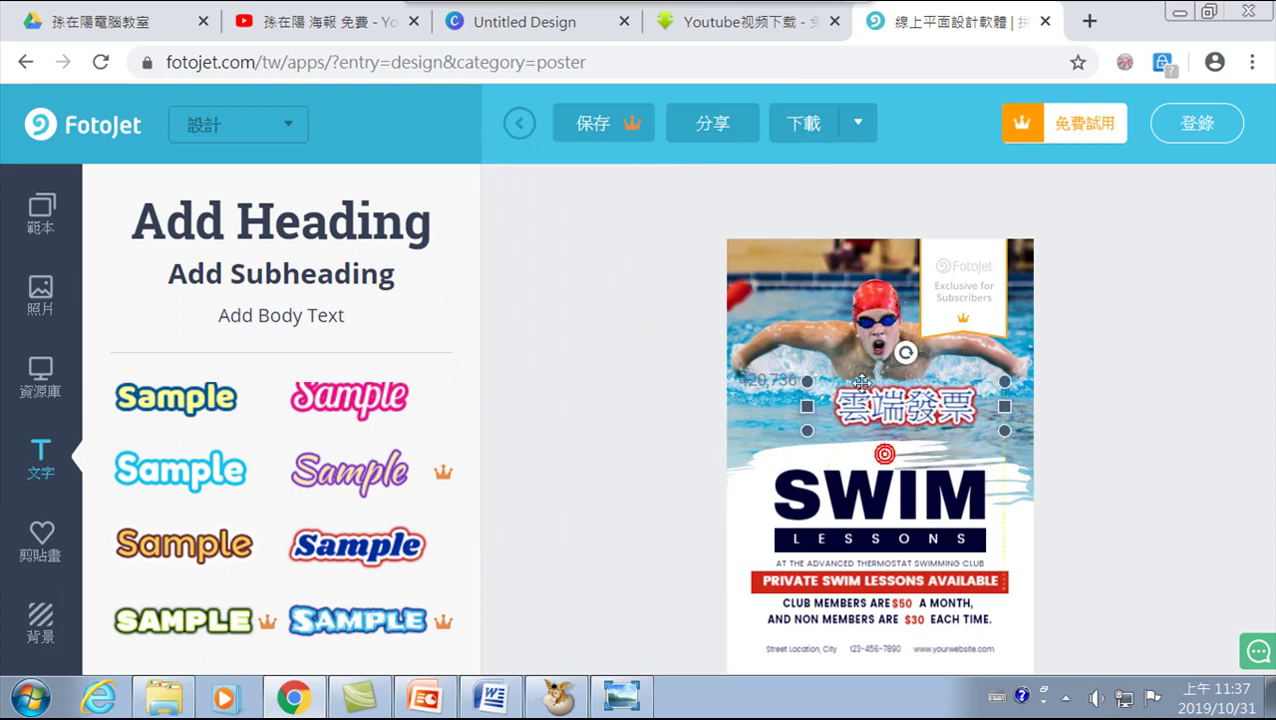
click(825, 372)
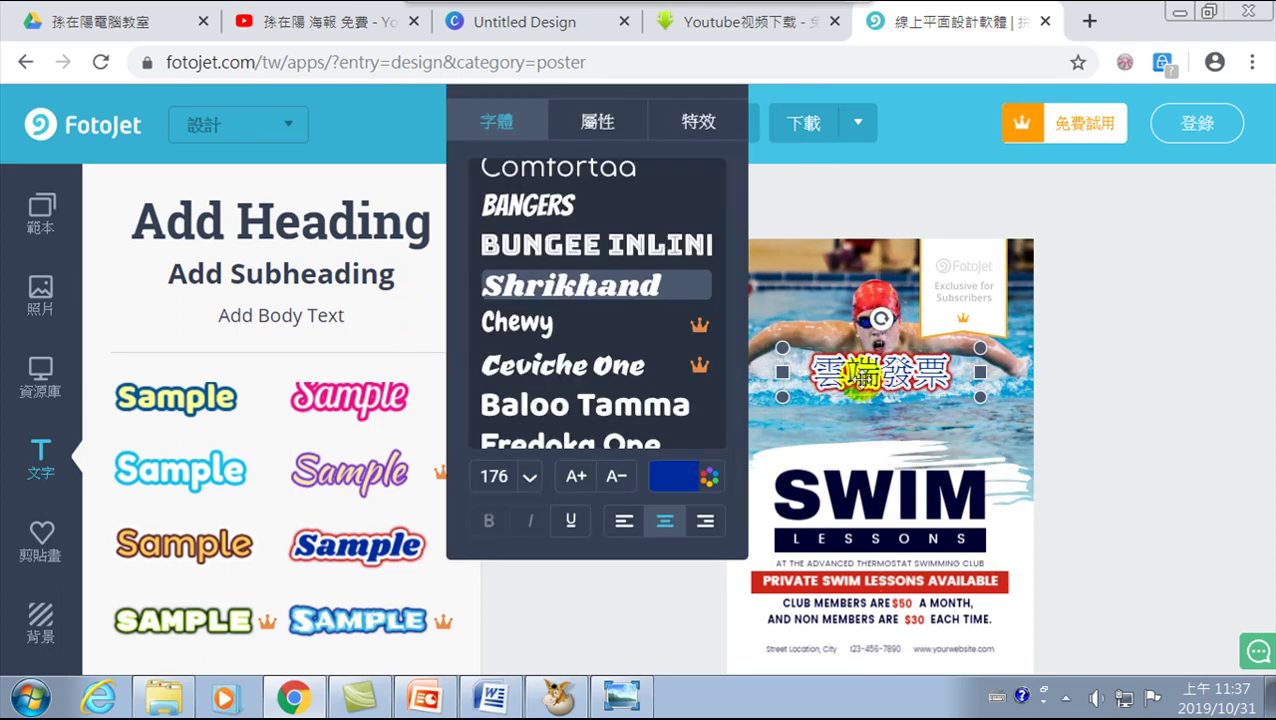
click(393, 558)
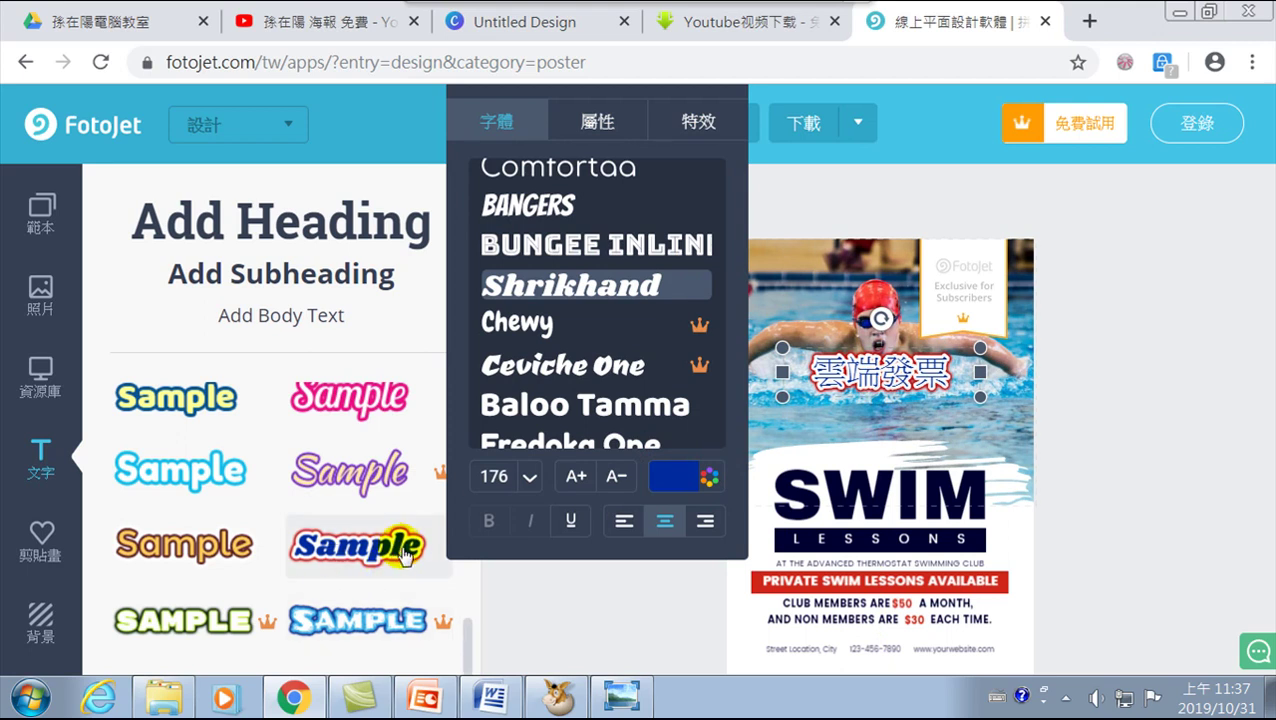
click(888, 346)
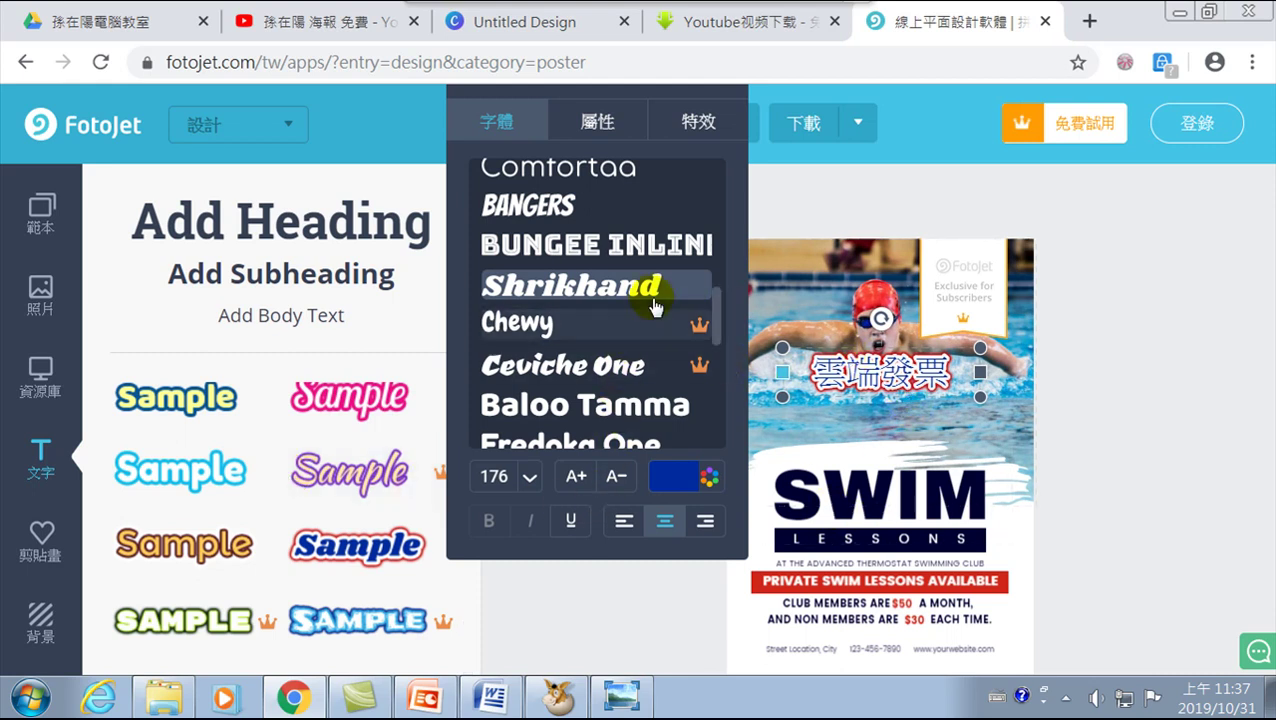
Apply the 王漢宗特黑體 font to the 雲端發票 text
scroll(608, 284, down, 1)
scroll(608, 290, down, 2)
scroll(608, 290, up, 2)
scroll(608, 295, up, 3)
scroll(610, 310, up, 3)
scroll(610, 325, up, 3)
scroll(610, 325, up, 3)
scroll(610, 325, up, 3)
scroll(610, 330, up, 3)
scroll(608, 322, up, 3)
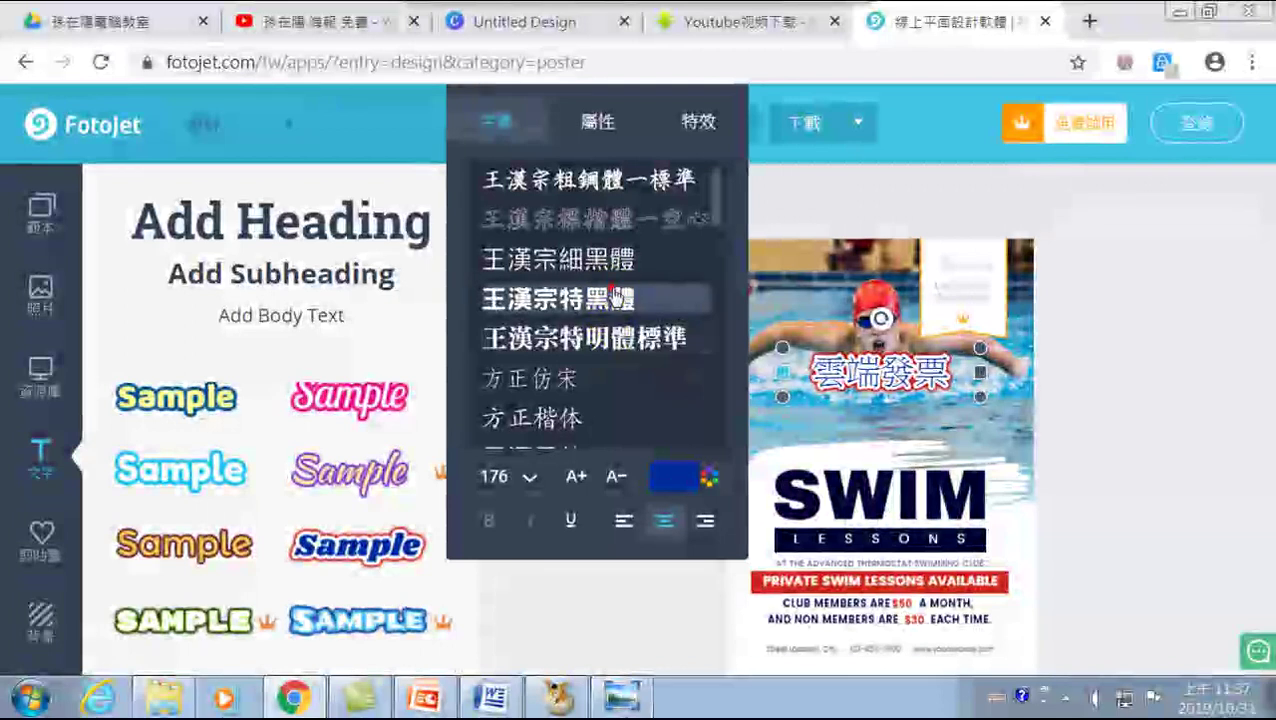
click(608, 300)
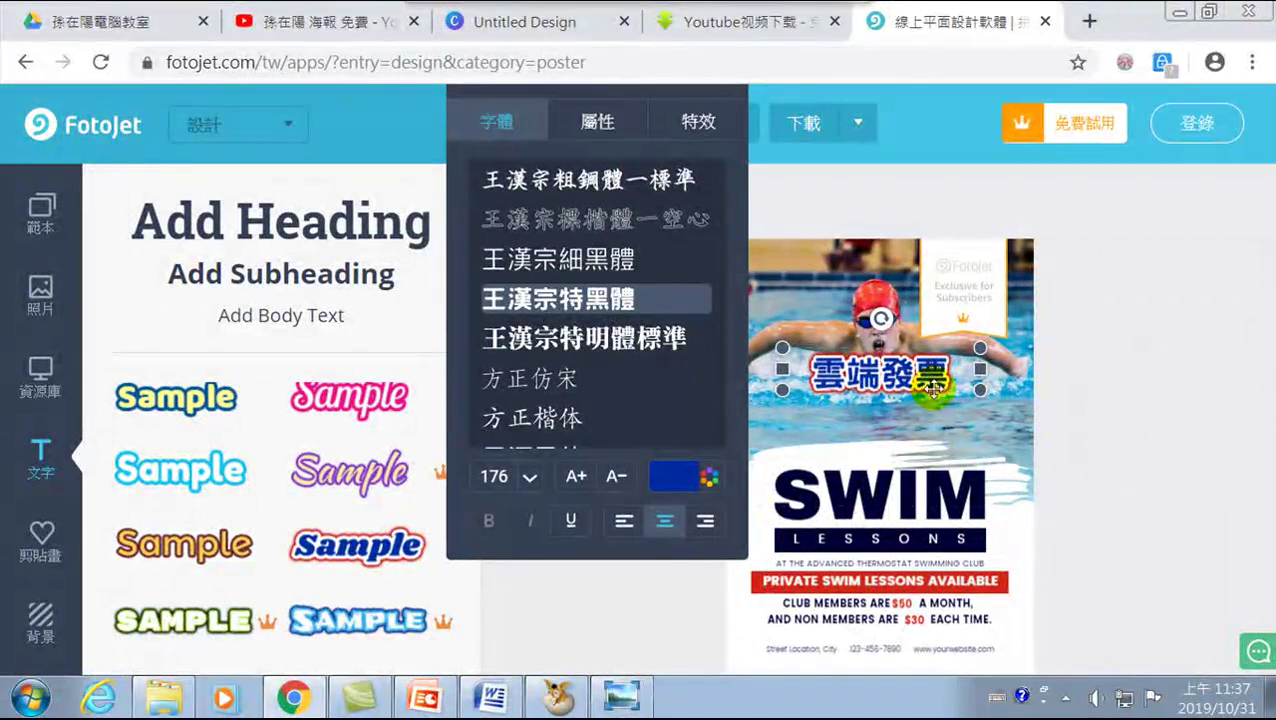
Nudge 雲端發票 just below the swimmer, above SWIM, and deselect it
drag(872, 372, 876, 394)
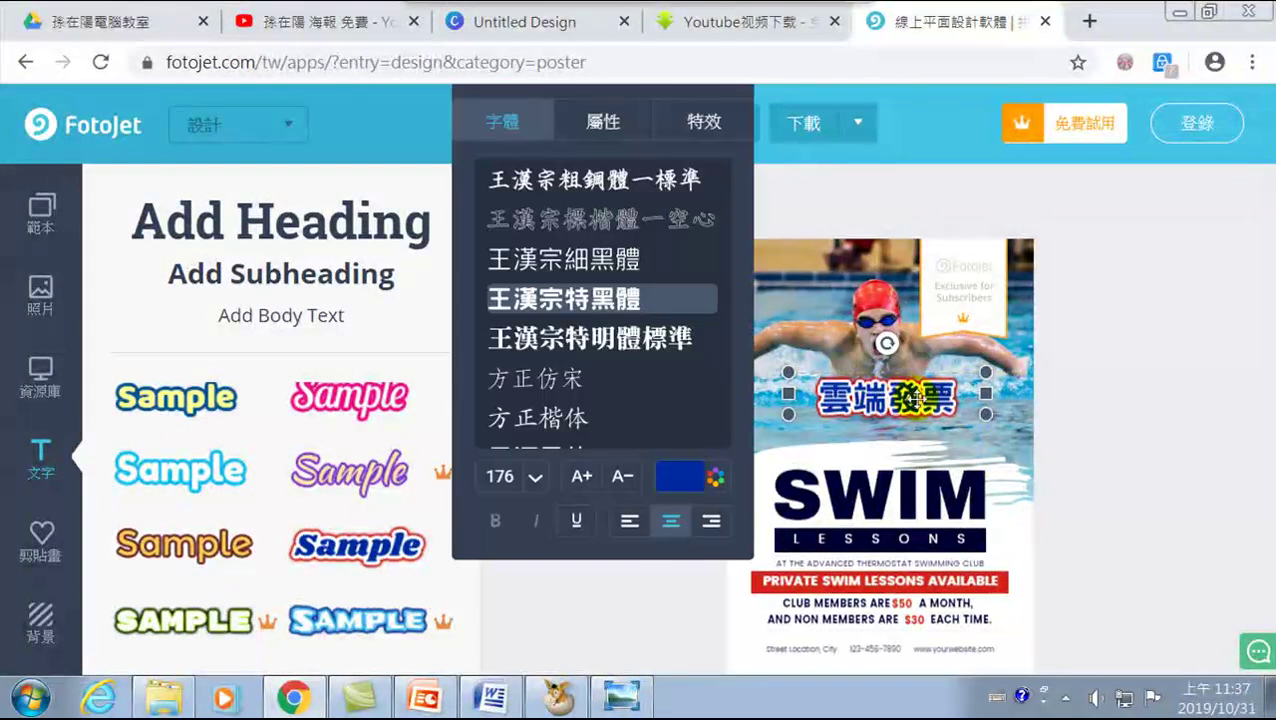
drag(880, 396, 874, 400)
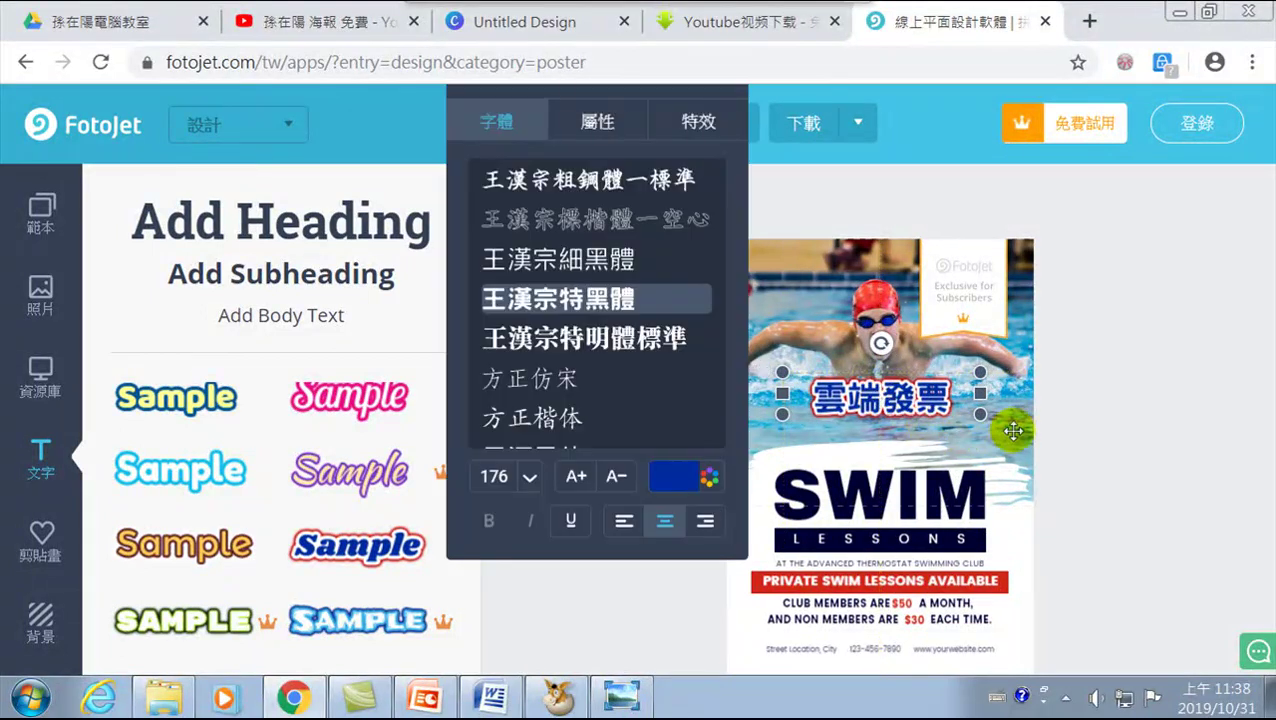
click(1104, 403)
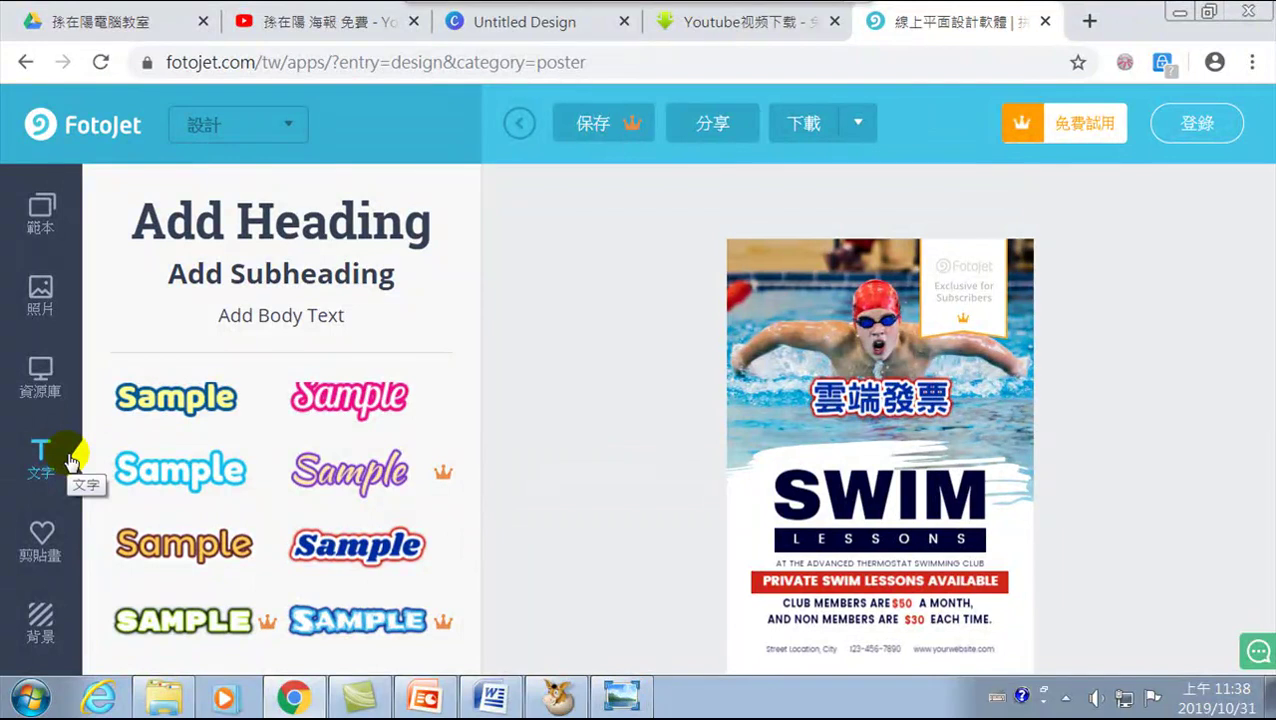
Browse the stock photo library to the Animal category
click(44, 378)
click(41, 385)
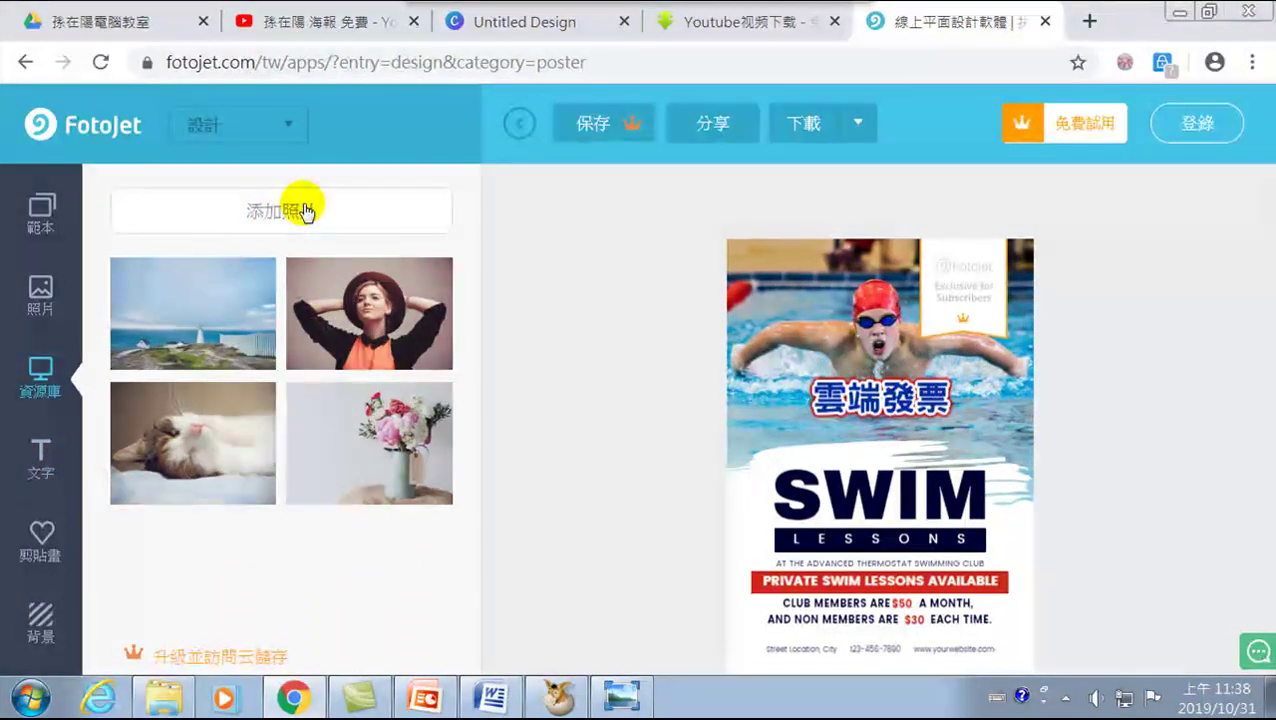
click(38, 296)
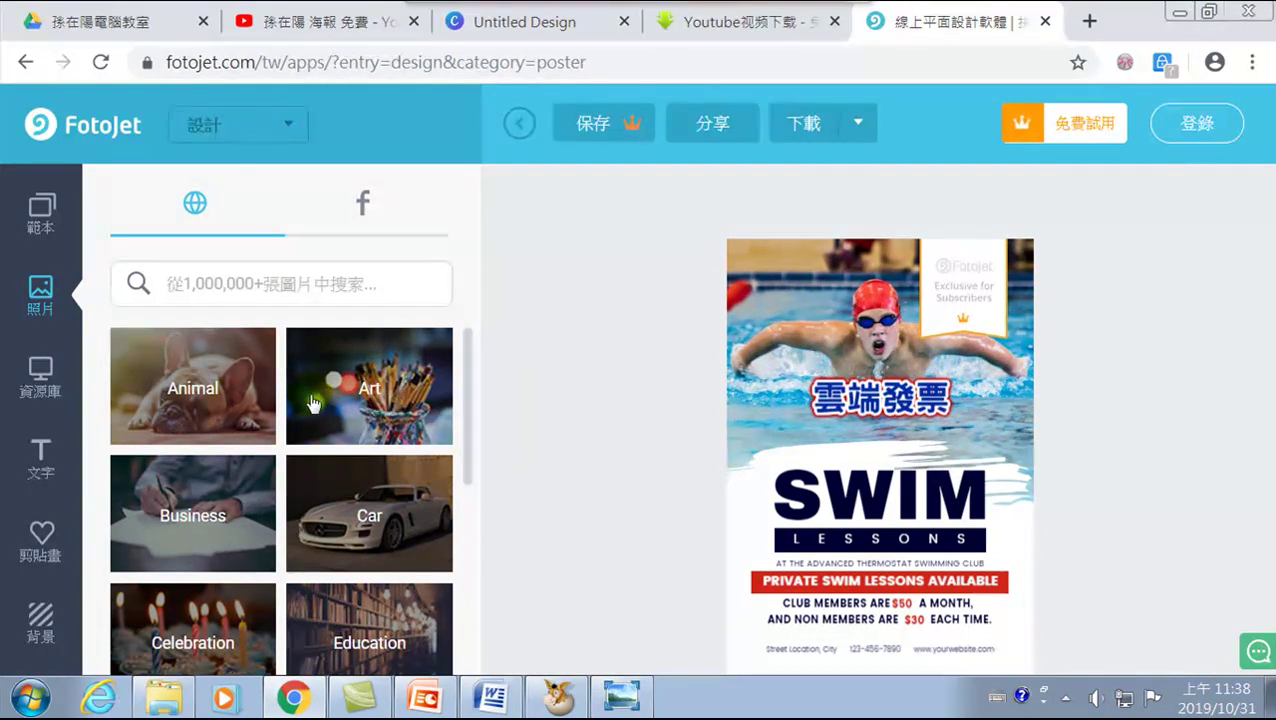
click(198, 405)
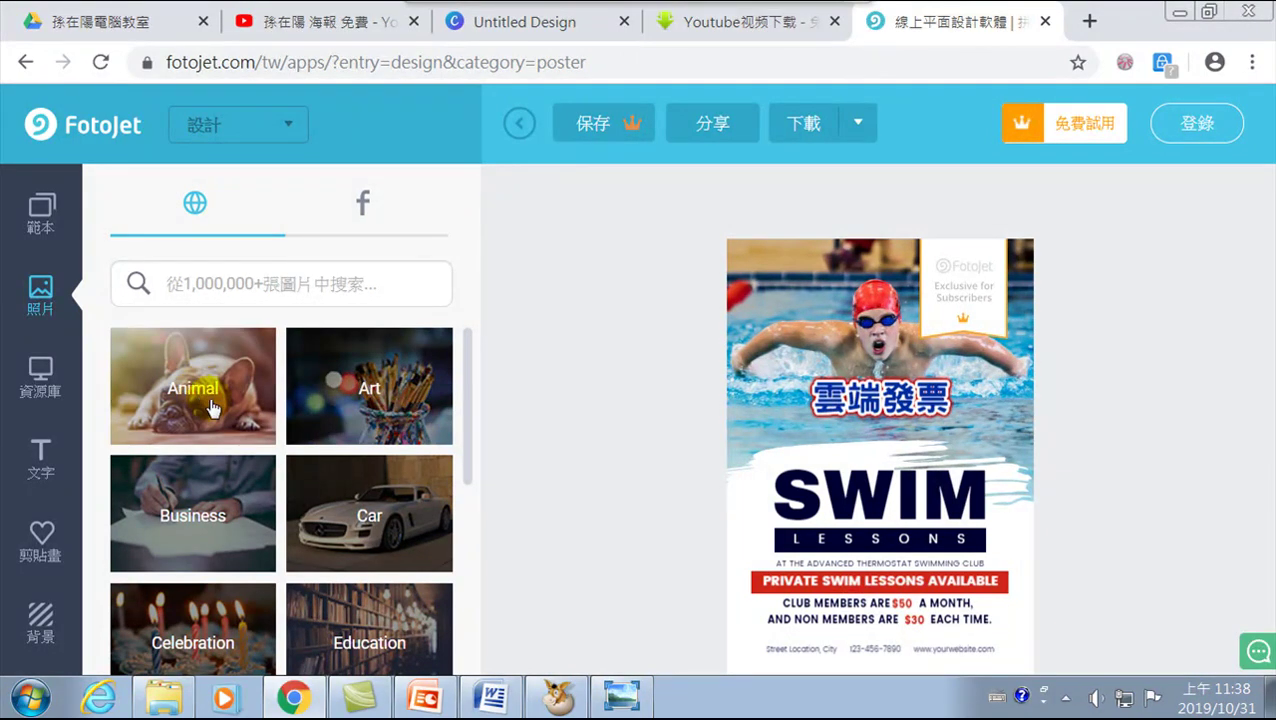
click(211, 405)
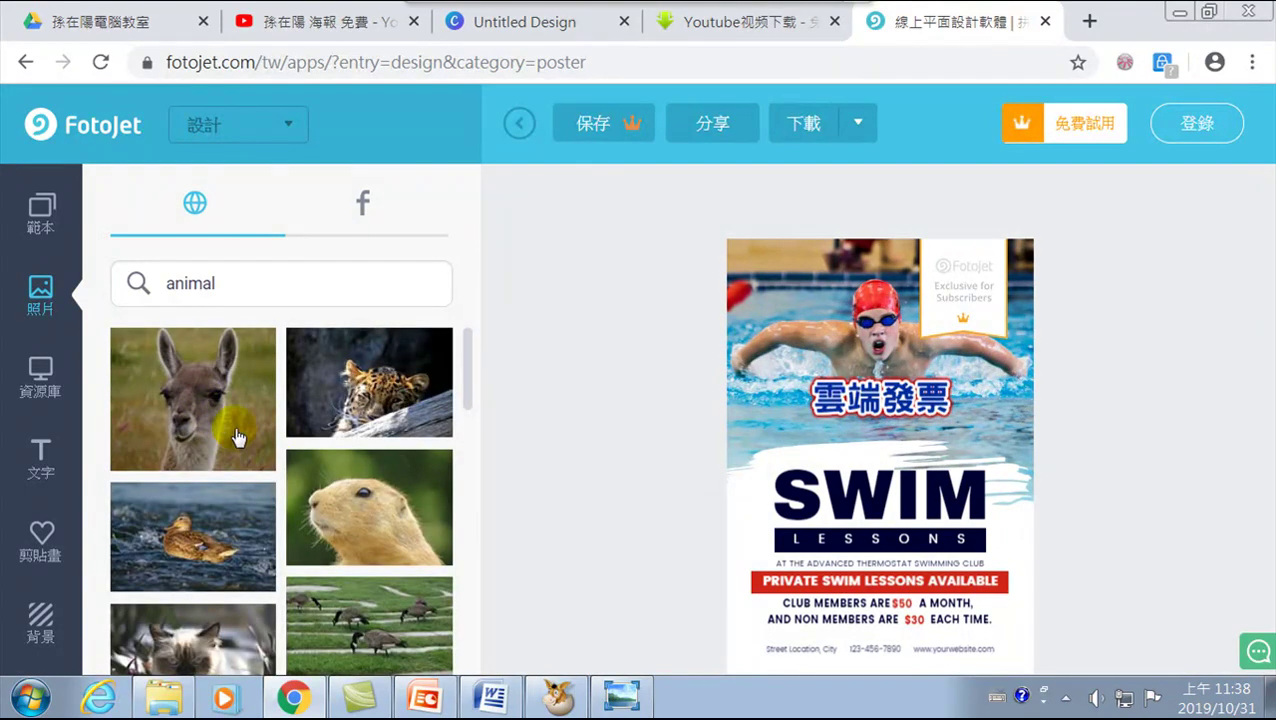
Add the llama photo to the poster, move it, then delete it
click(220, 415)
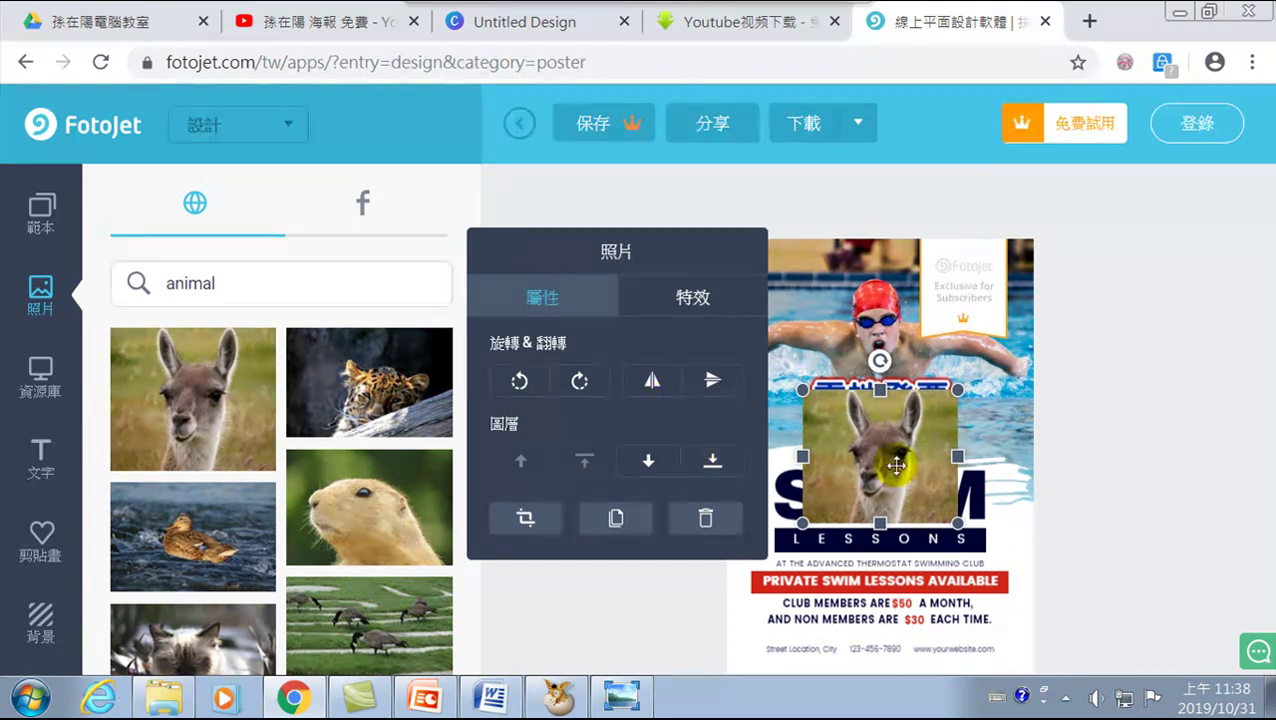
drag(901, 447, 961, 464)
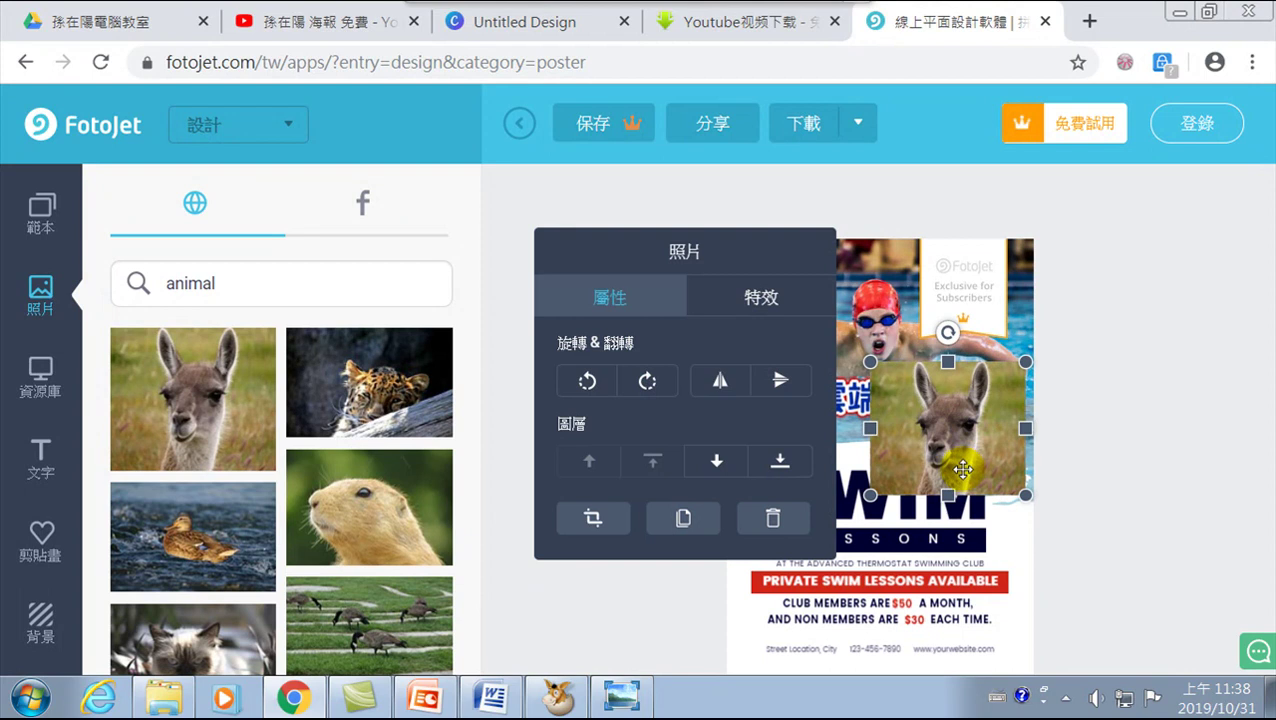
key(Delete)
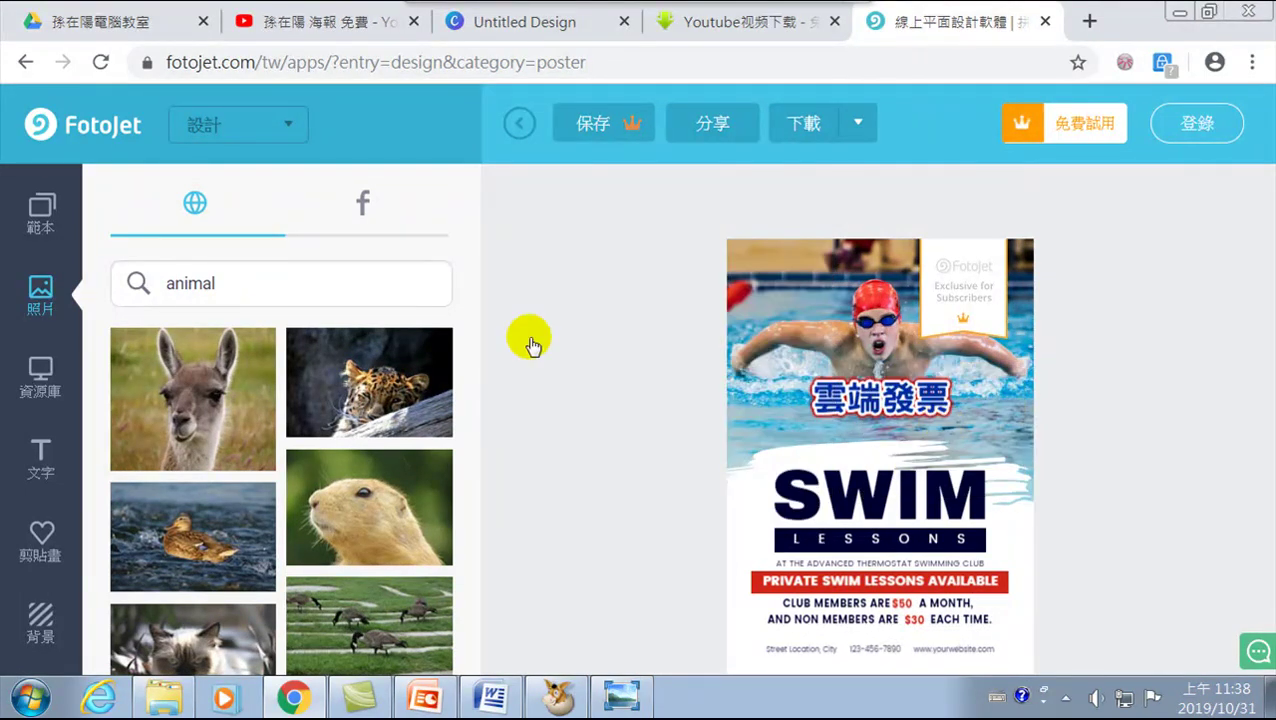
Scroll through the animal stock photo results
scroll(340, 460, down, 3)
scroll(300, 450, up, 3)
click(225, 440)
scroll(228, 441, down, 3)
scroll(250, 484, down, 3)
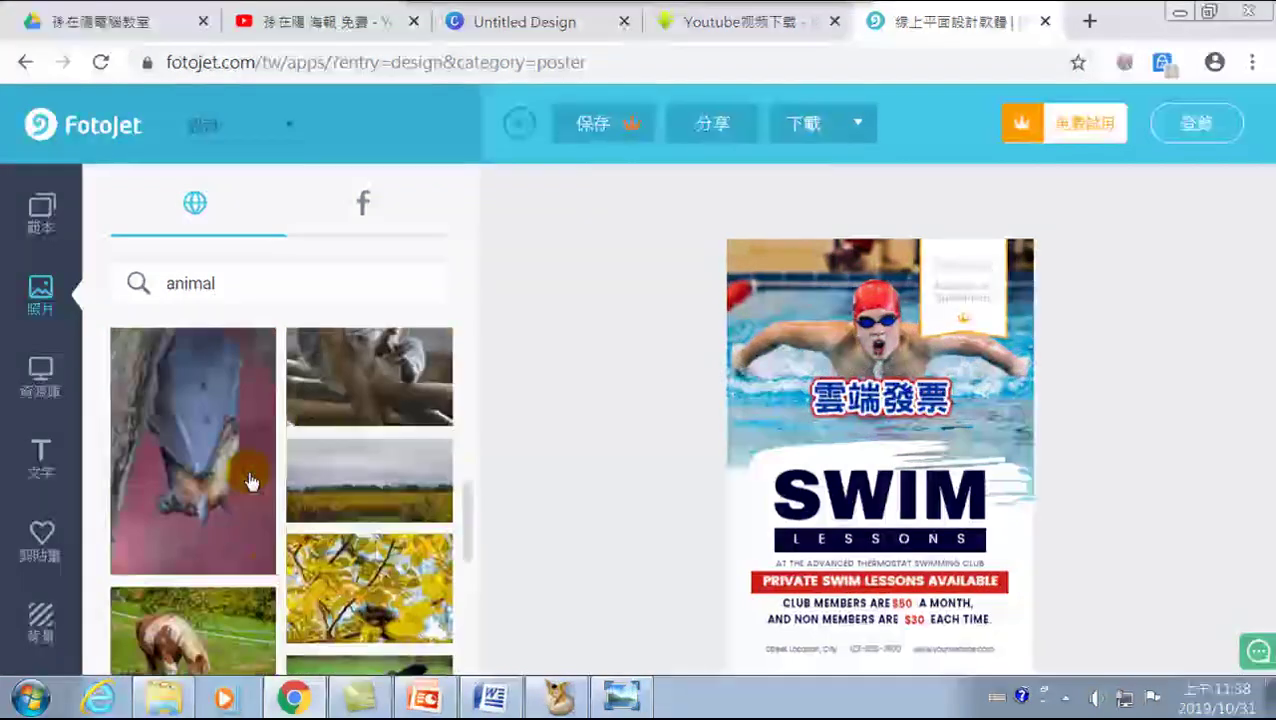
scroll(260, 500, down, 3)
scroll(276, 522, down, 3)
scroll(277, 522, down, 2)
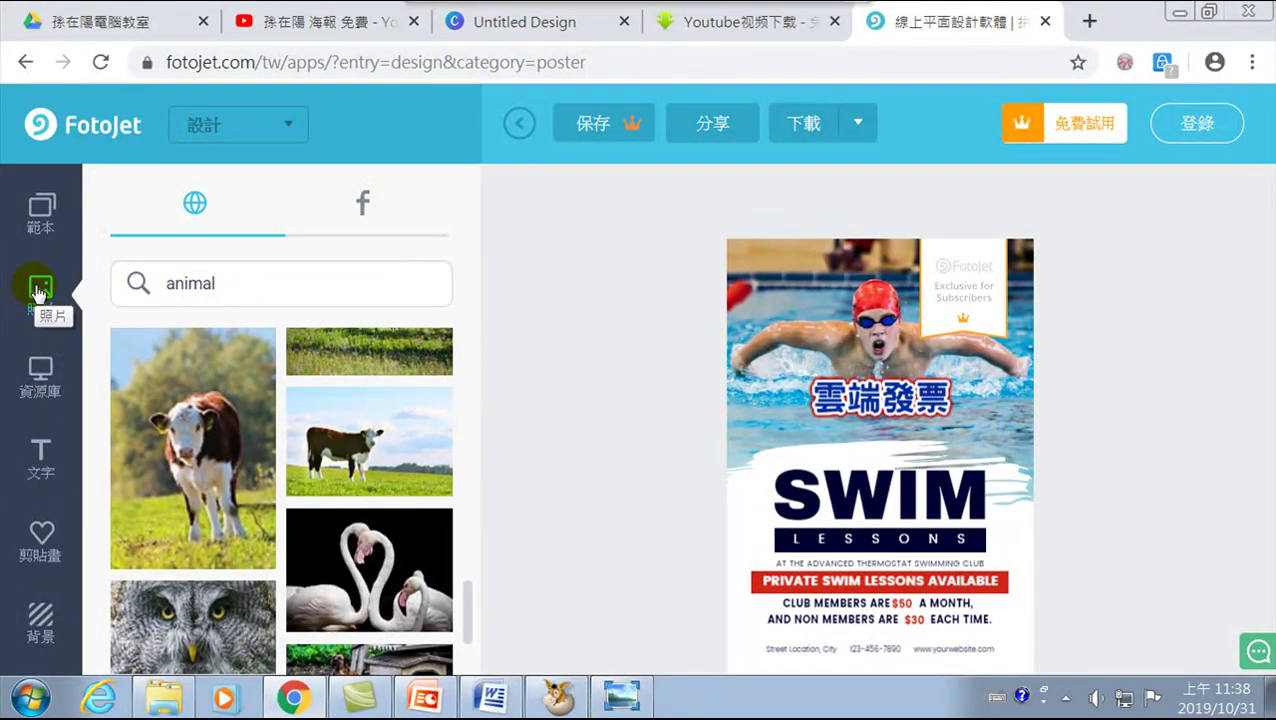
Search the photo library for 'family' and scroll through the results
drag(297, 282, 121, 284)
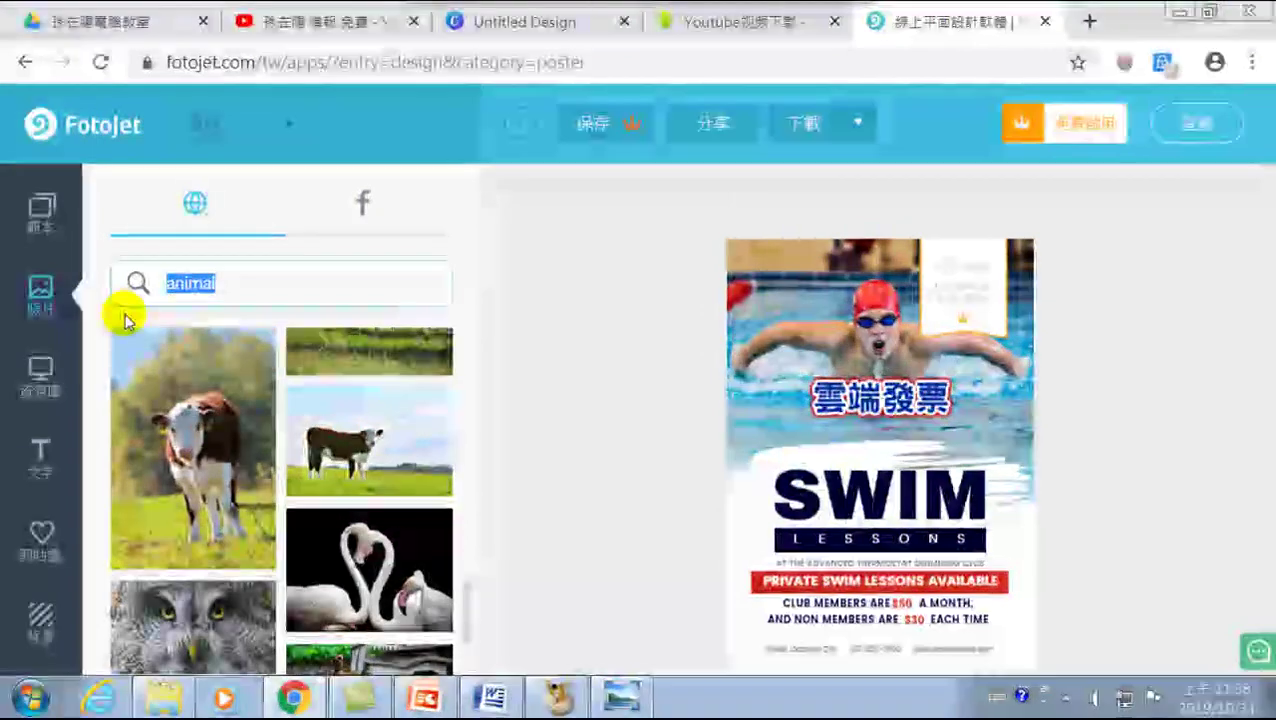
text(fam)
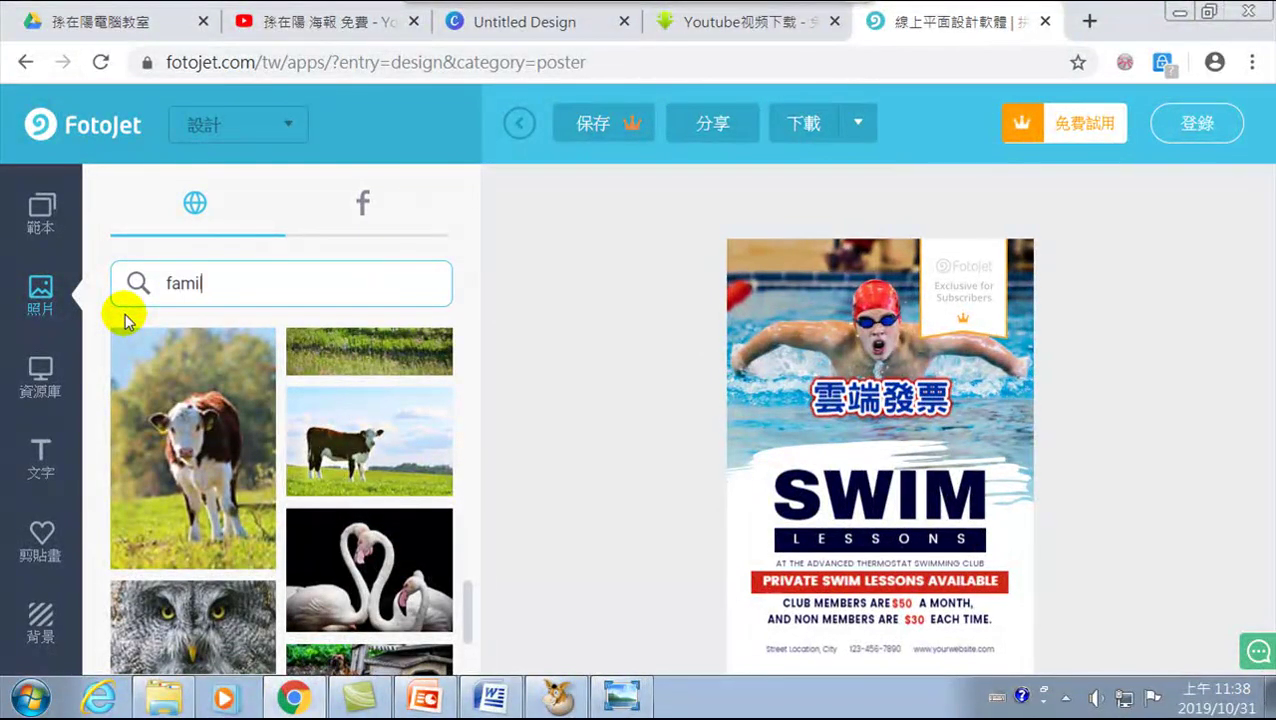
key(Return)
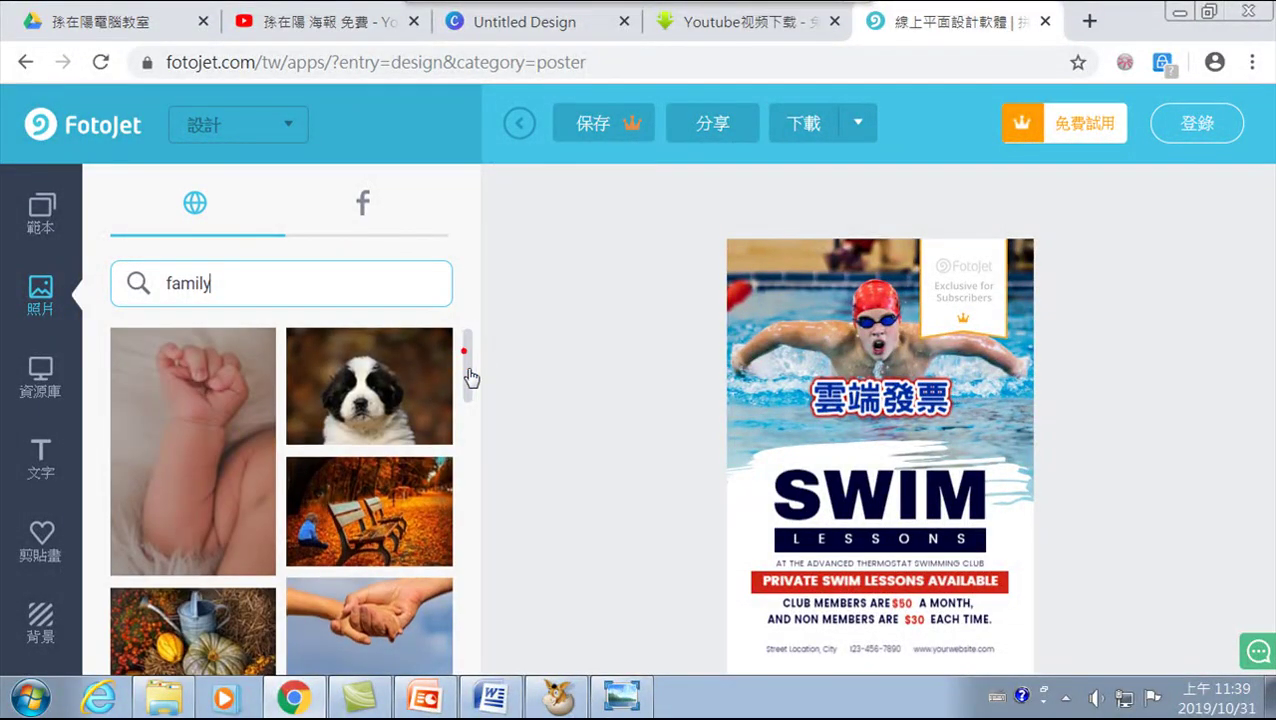
drag(469, 376, 474, 408)
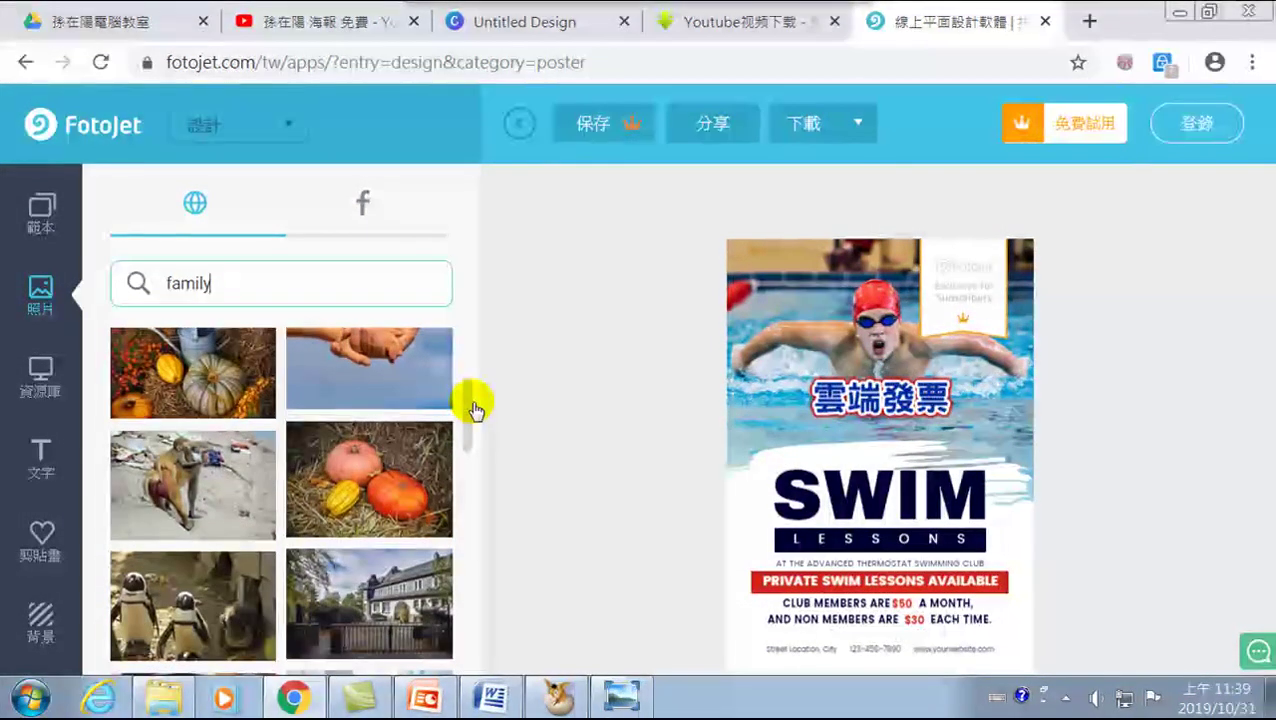
scroll(476, 413, down, 1)
scroll(345, 498, down, 5)
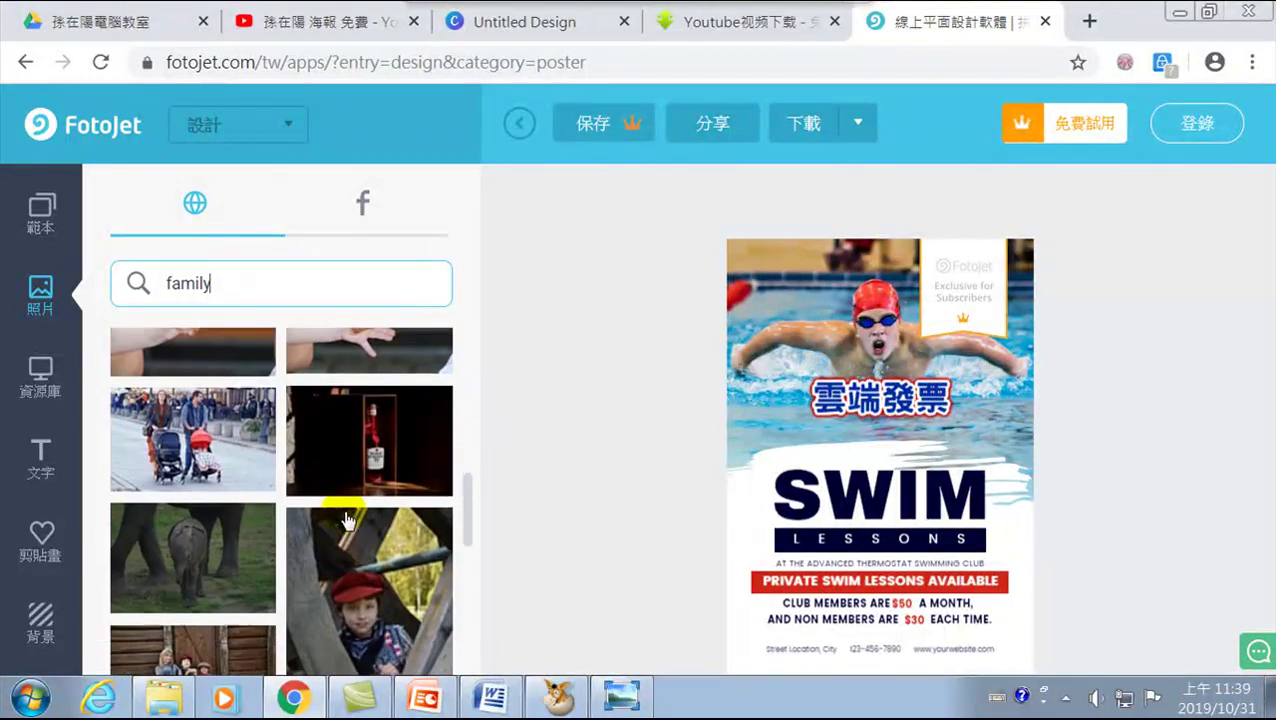
scroll(340, 510, down, 5)
scroll(325, 520, down, 3)
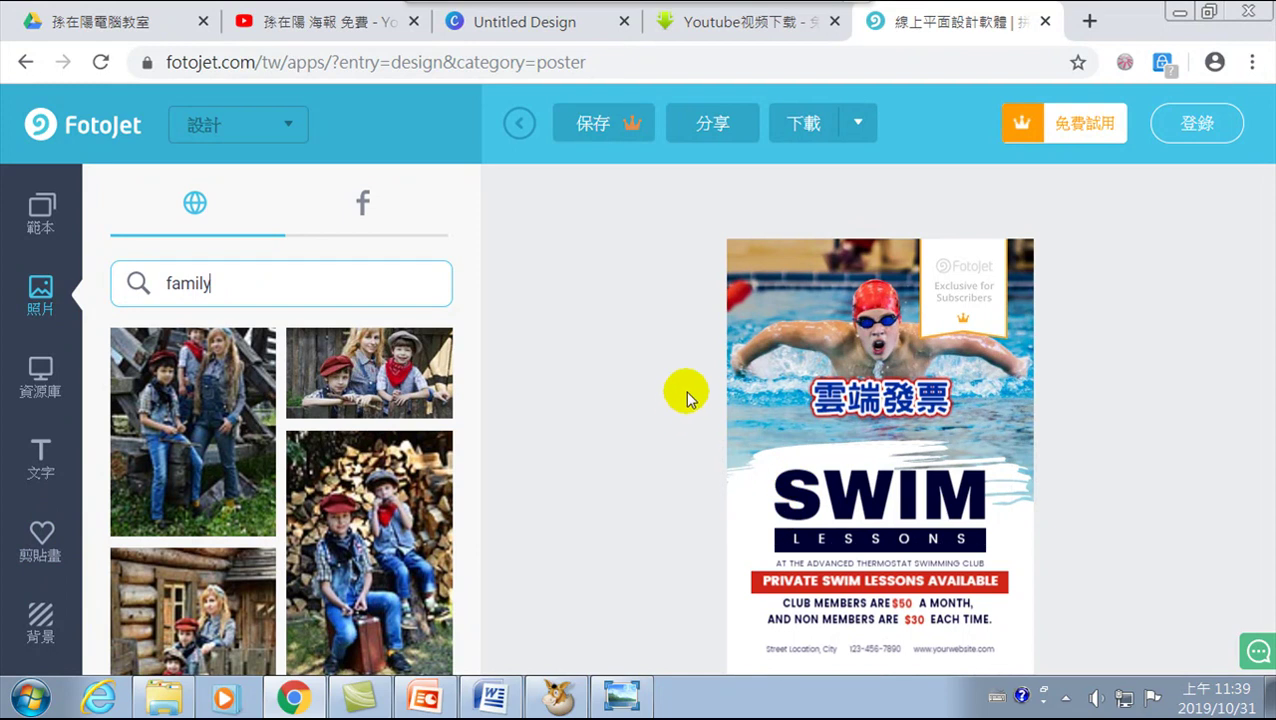
Show the background options, then select and deselect the clipart shape
click(43, 622)
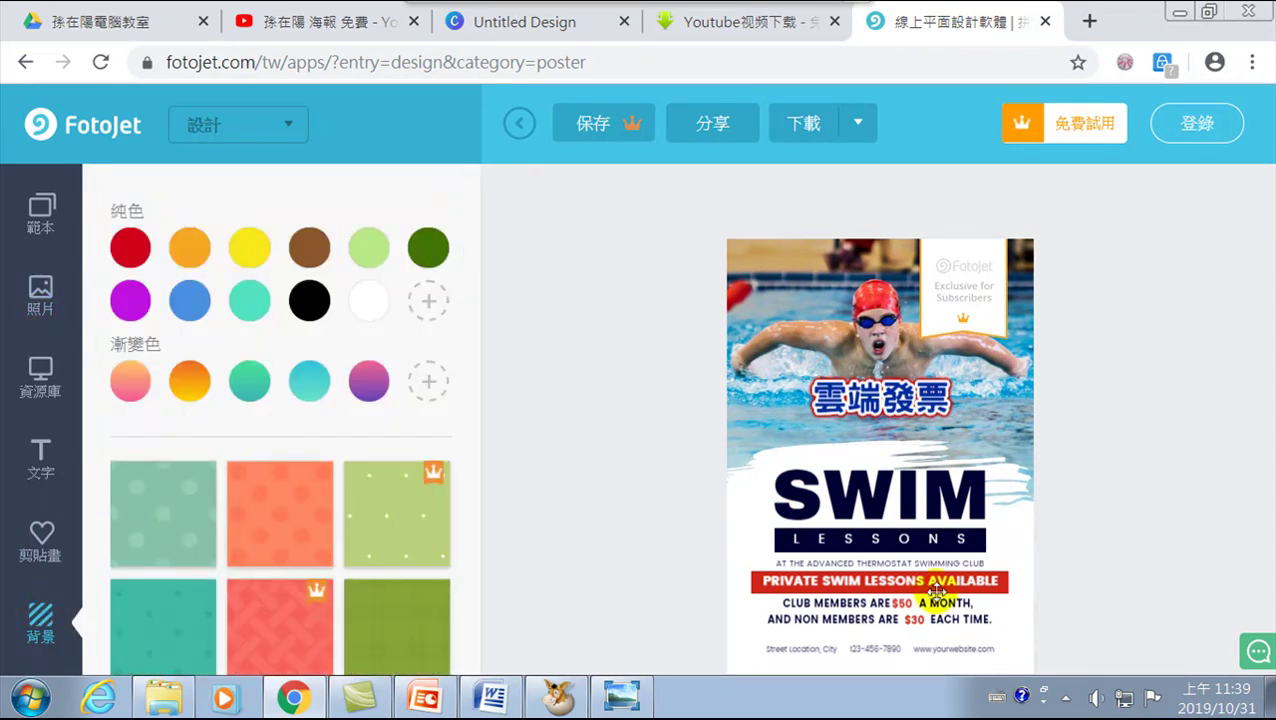
click(743, 549)
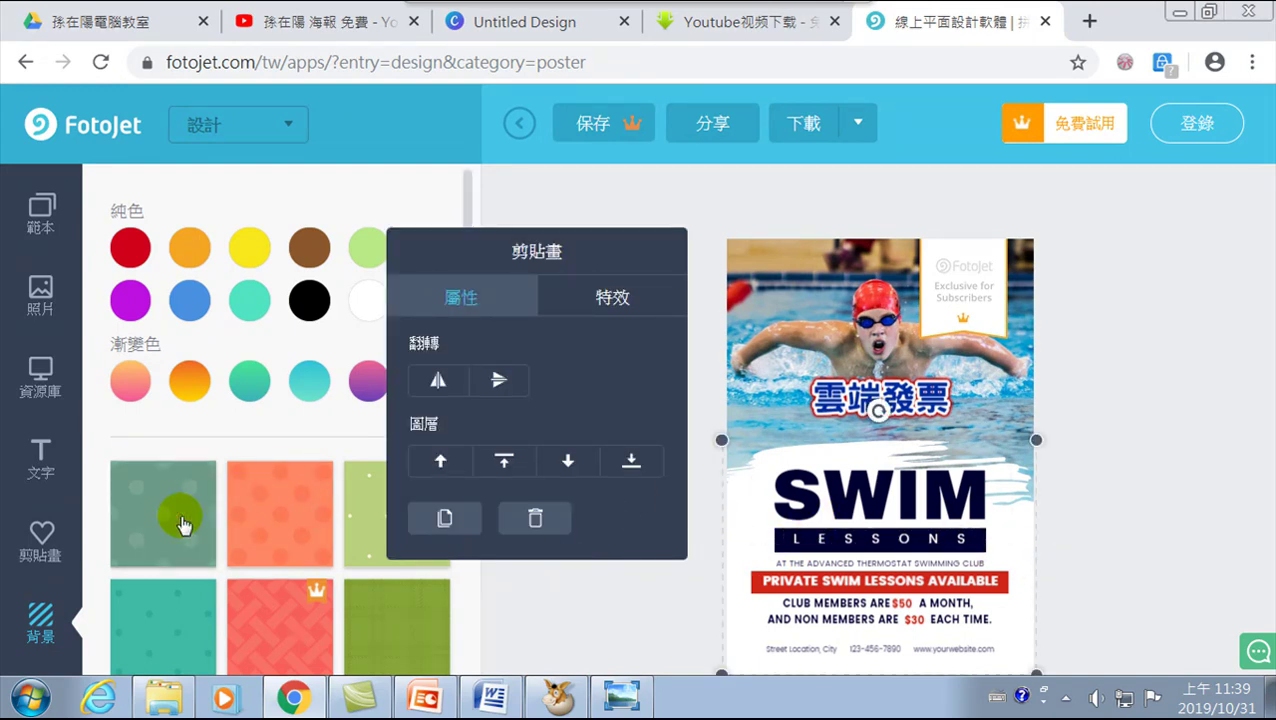
click(638, 603)
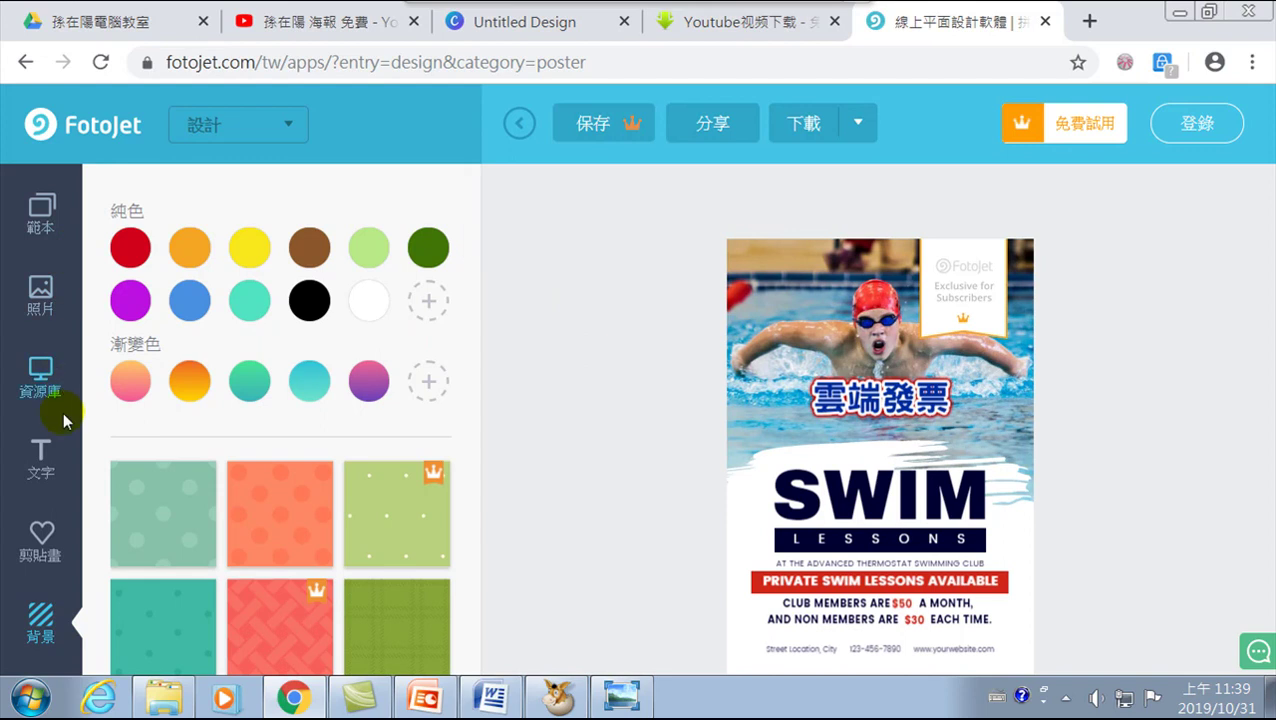
Select the SWIM heading's letters, deselect it, and show the poster templates
click(878, 487)
click(866, 482)
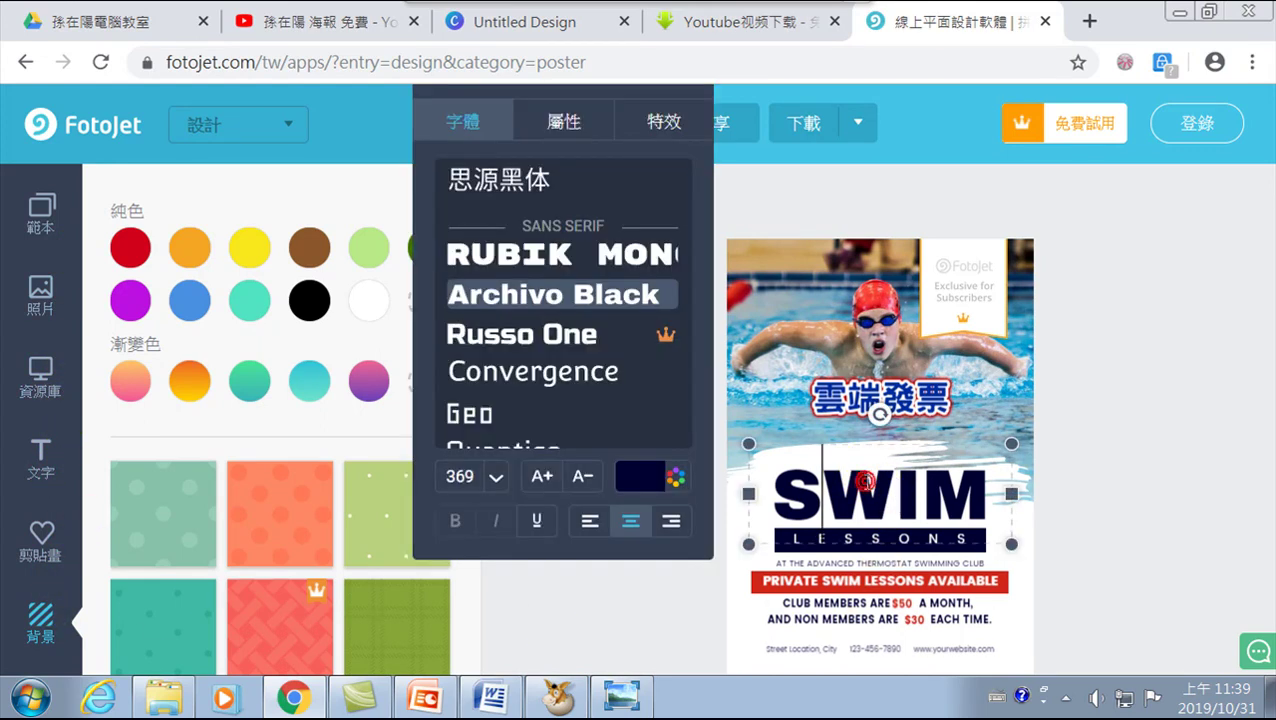
drag(784, 490, 988, 492)
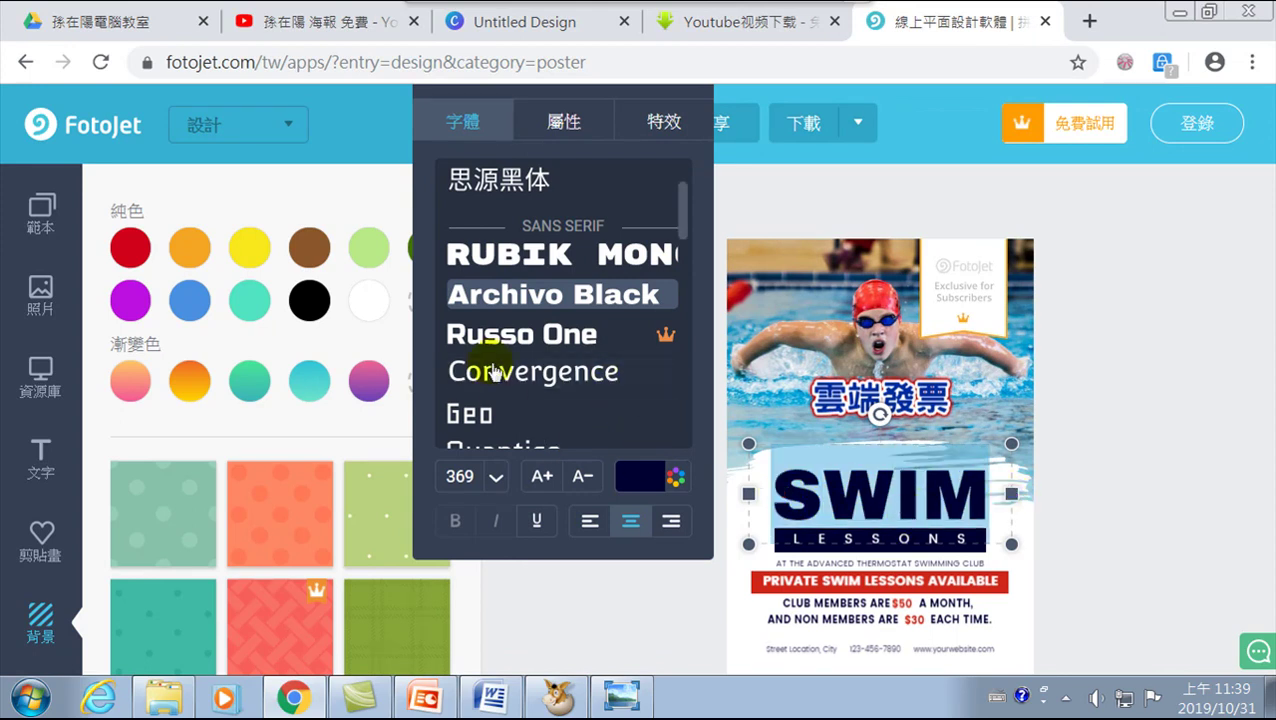
click(581, 602)
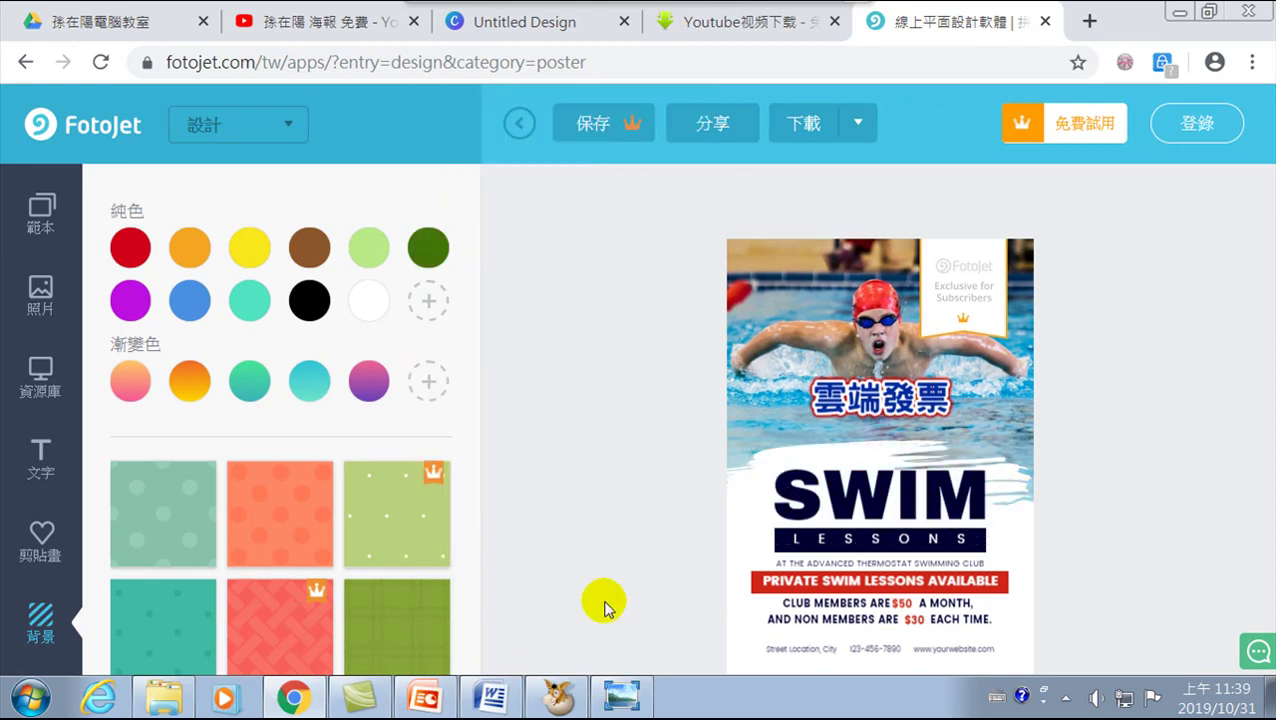
click(858, 128)
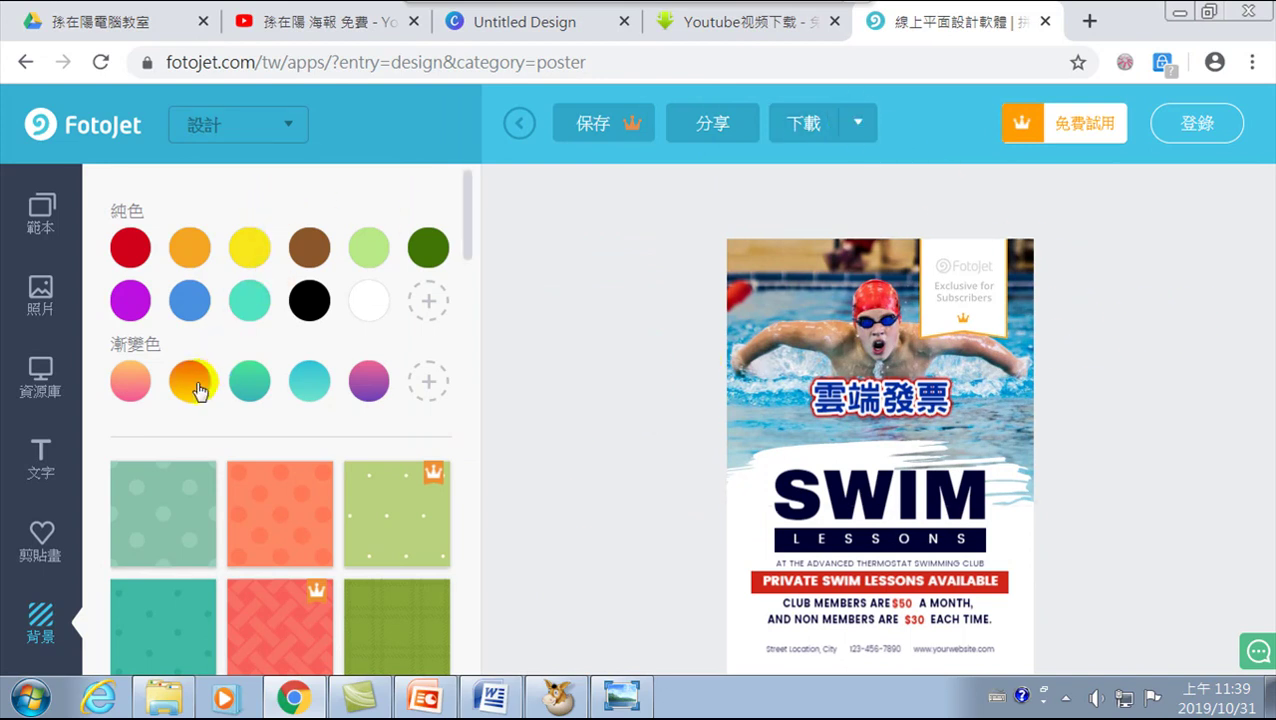
click(41, 209)
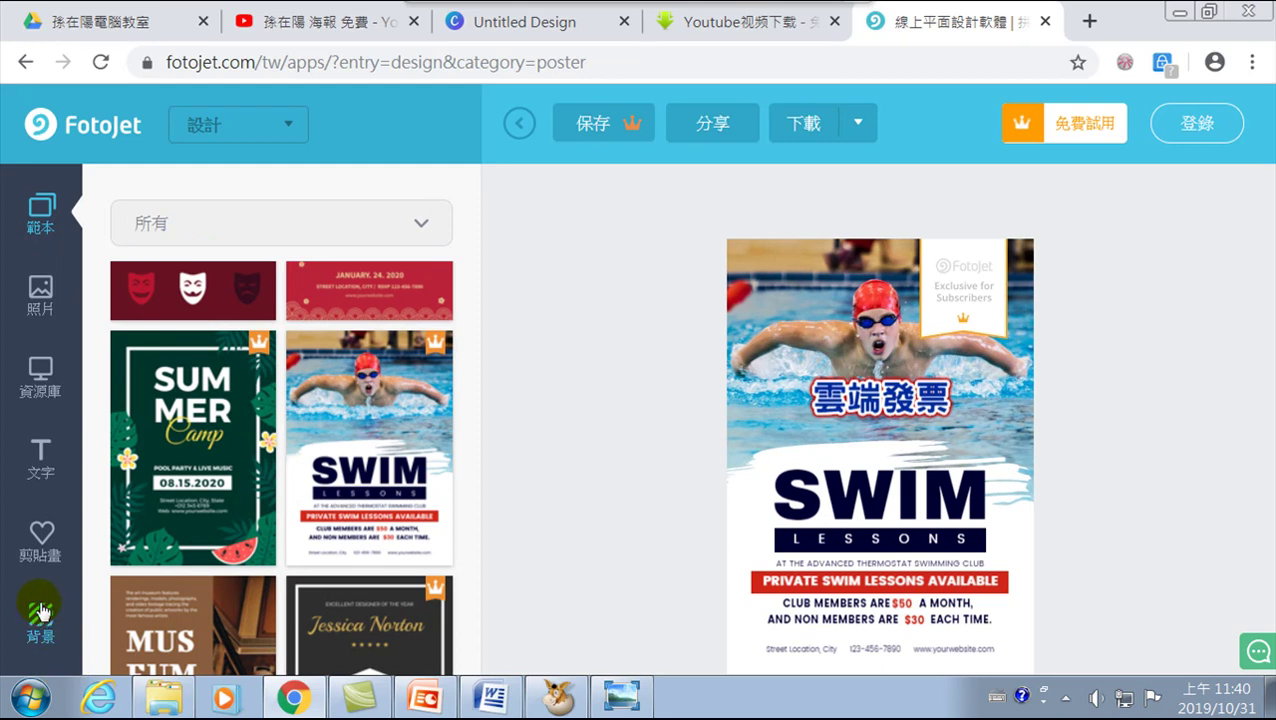
Show the clipart categories and expand the 形狀 shapes collection
click(42, 542)
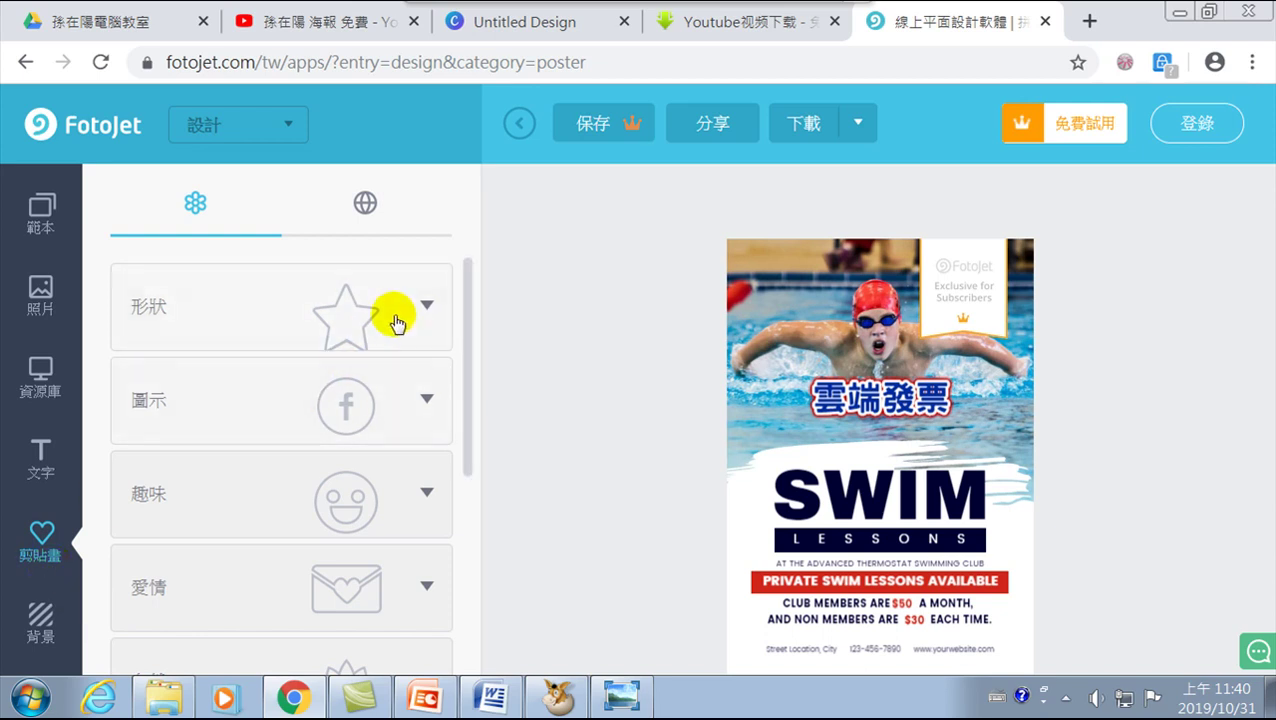
click(427, 305)
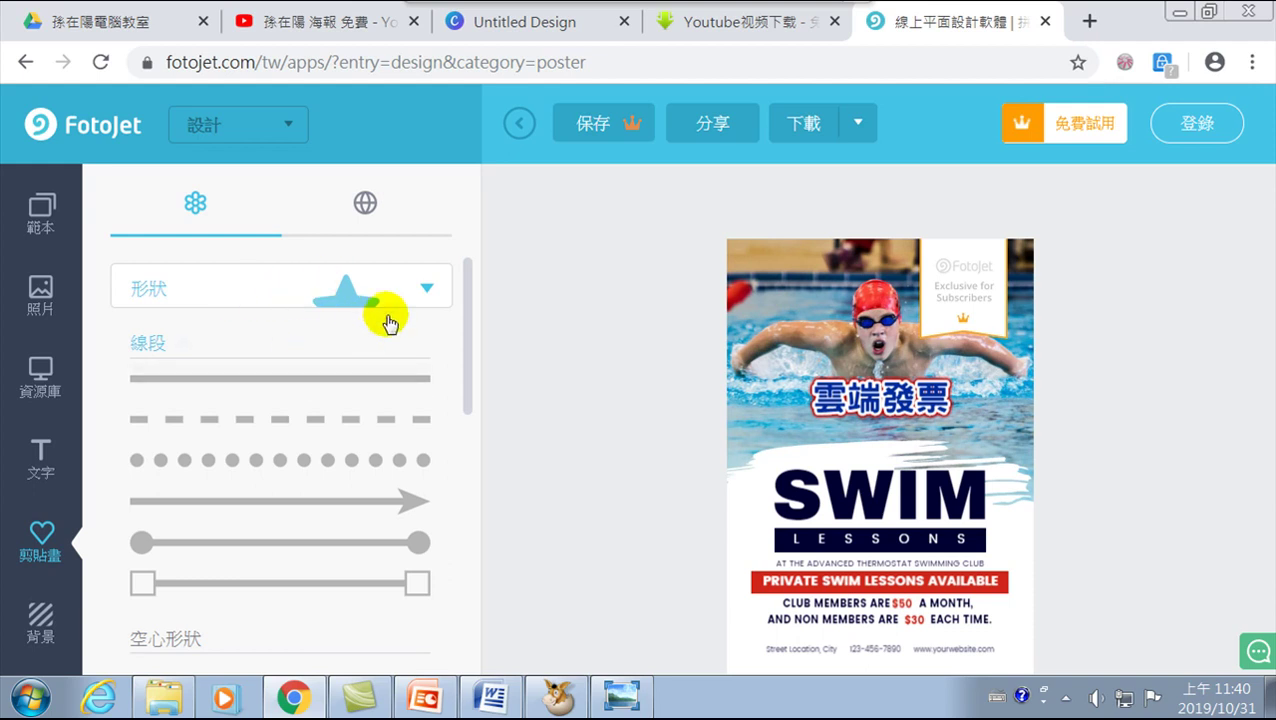
click(421, 291)
click(331, 296)
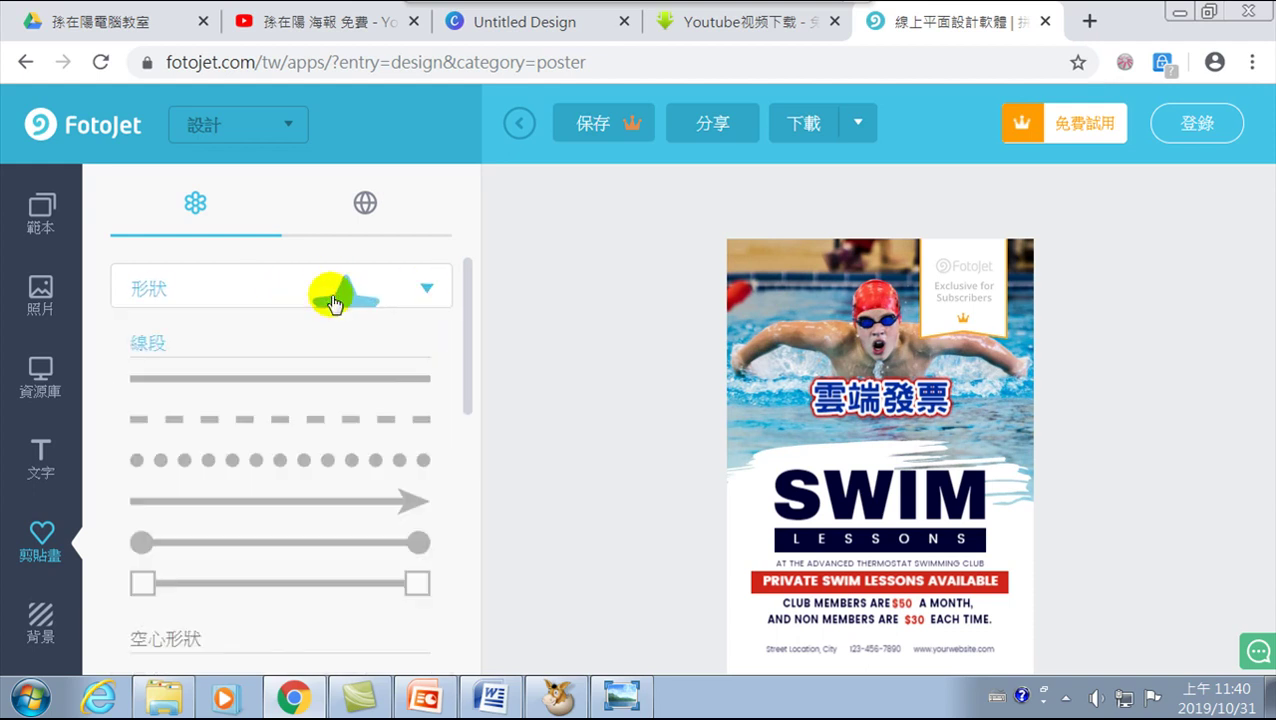
scroll(285, 501, down, 1)
scroll(285, 421, down, 5)
scroll(285, 413, down, 3)
scroll(287, 418, up, 2)
scroll(287, 418, up, 4)
Expand the 圖示 icons and browse the 攝影 and 辦公 icon sets
click(224, 545)
scroll(280, 543, down, 1)
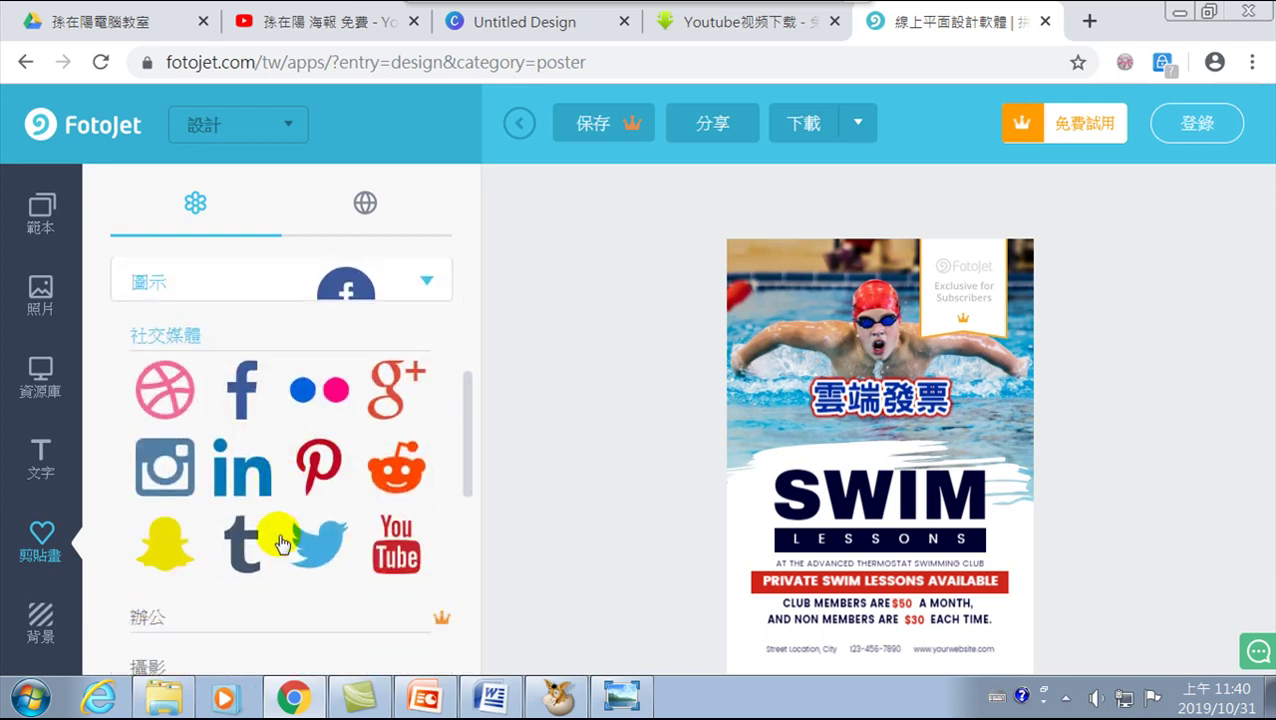
scroll(285, 521, down, 1)
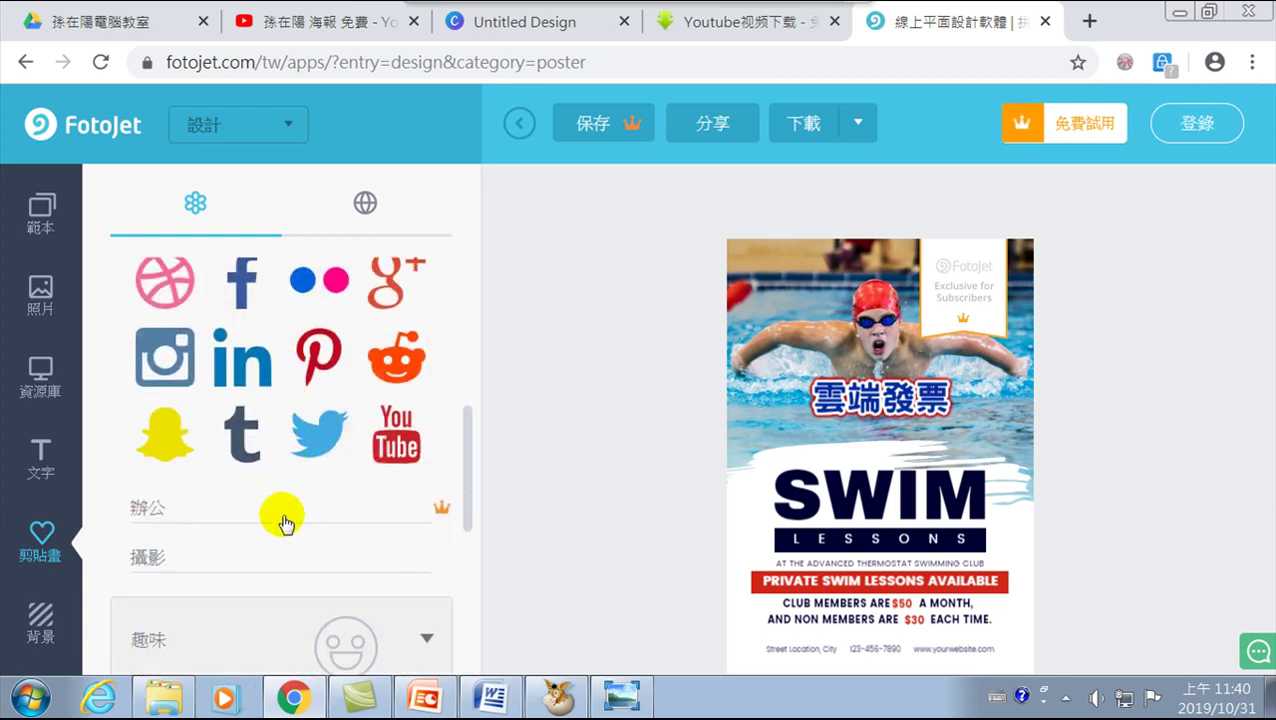
click(193, 568)
click(191, 467)
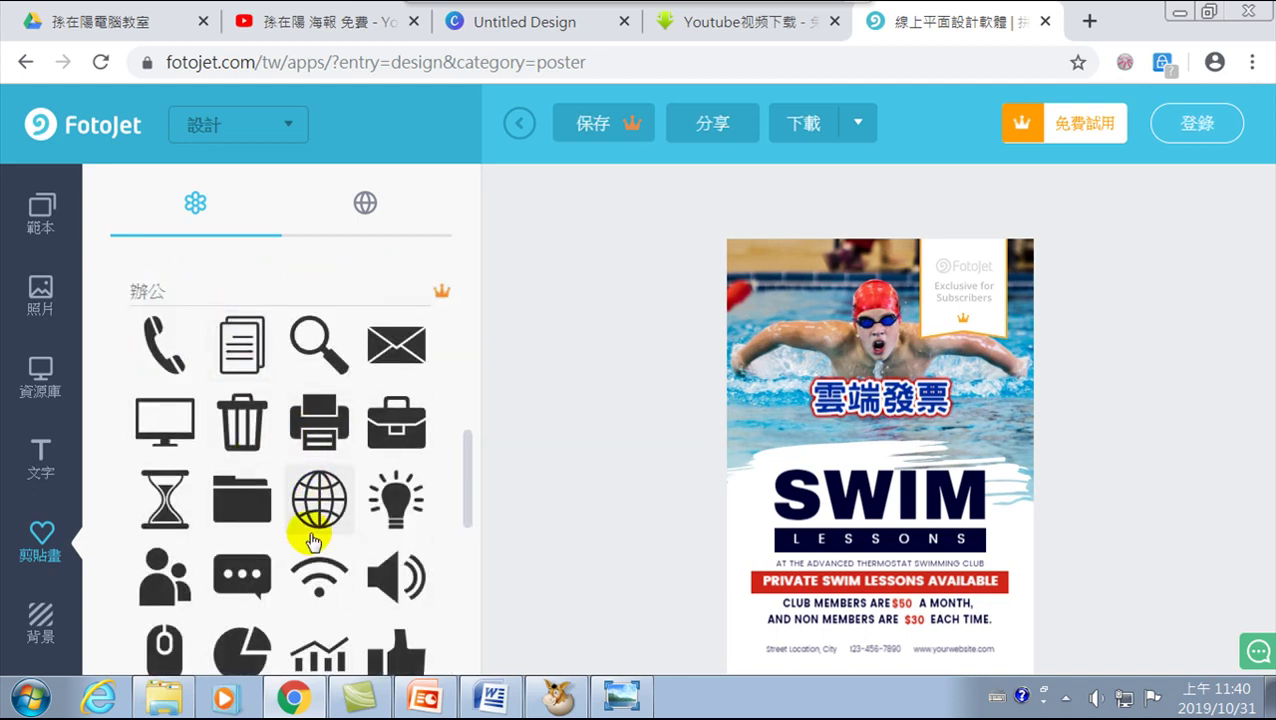
scroll(313, 540, down, 1)
scroll(313, 565, down, 1)
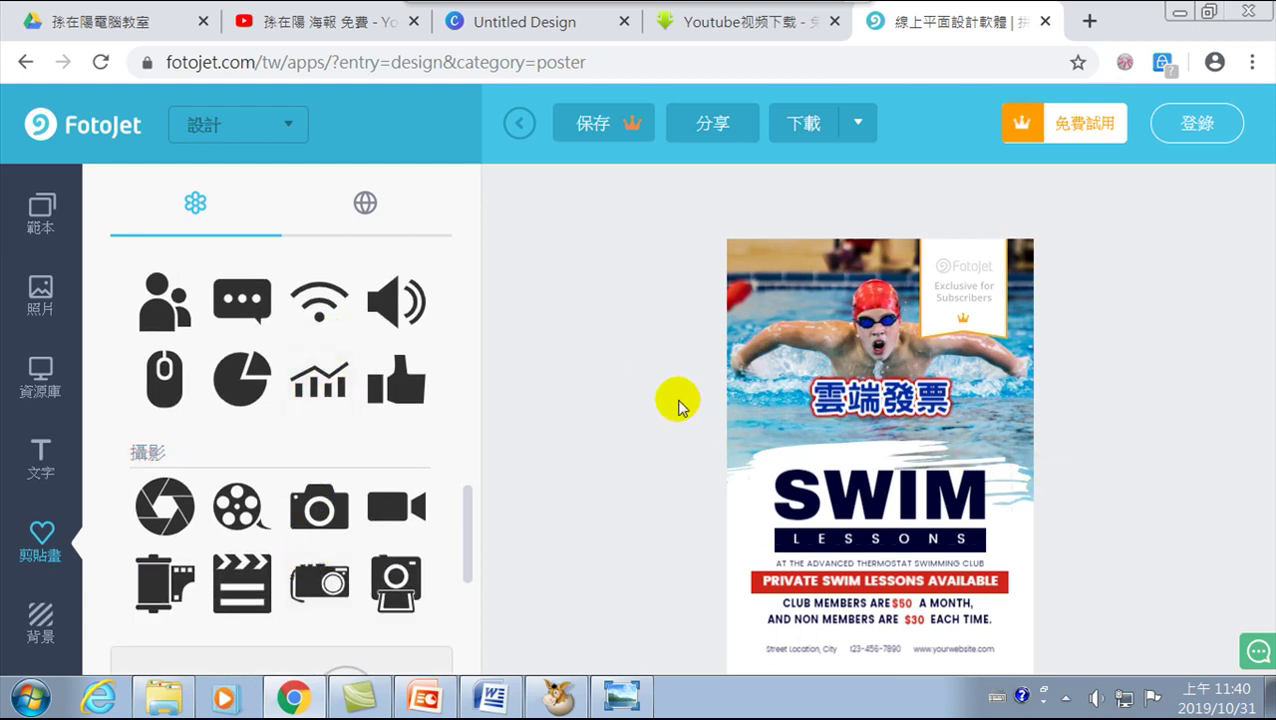
Try adding the person icon, dismissing the Plus sign-up prompts, leaving the poster unchanged
click(161, 312)
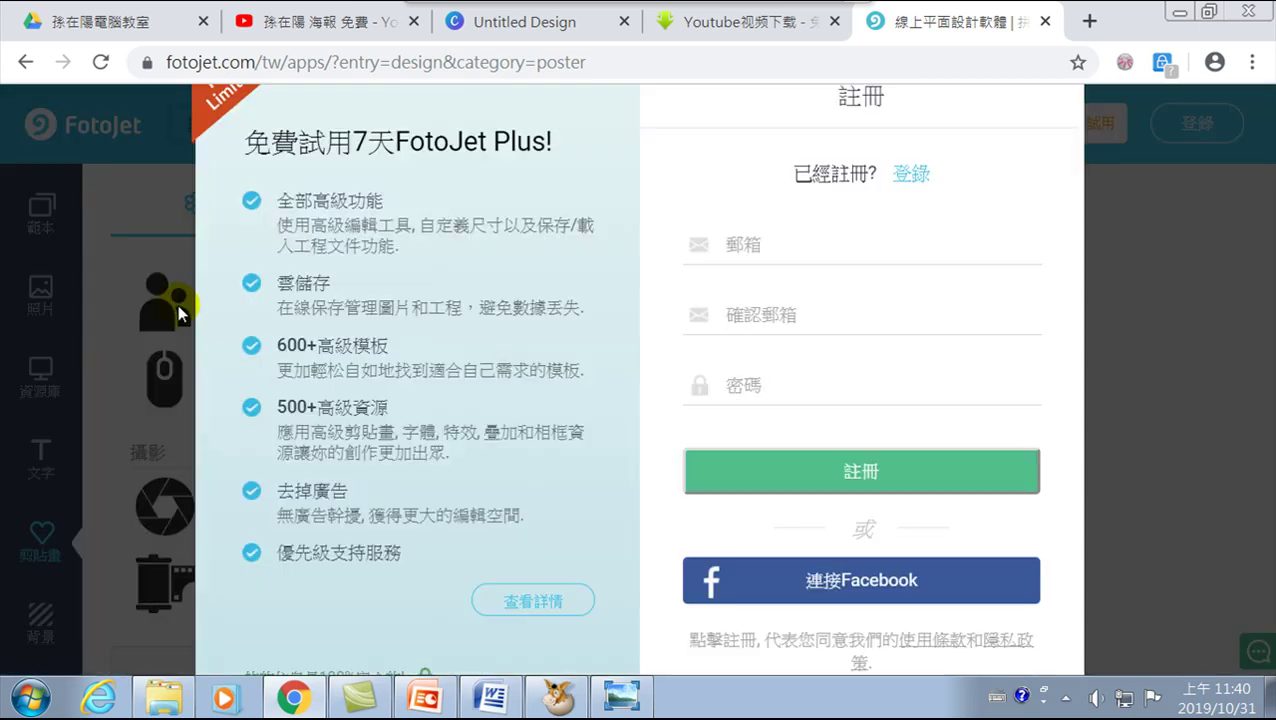
click(1164, 296)
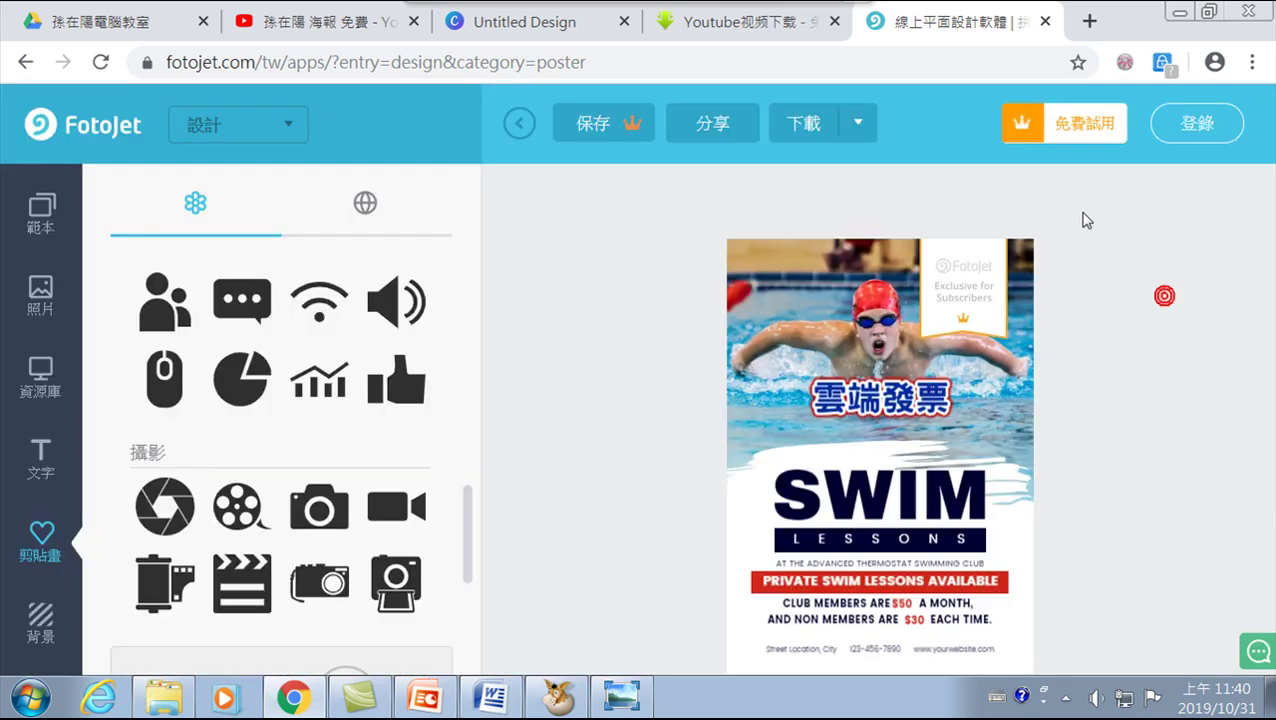
drag(163, 303, 760, 390)
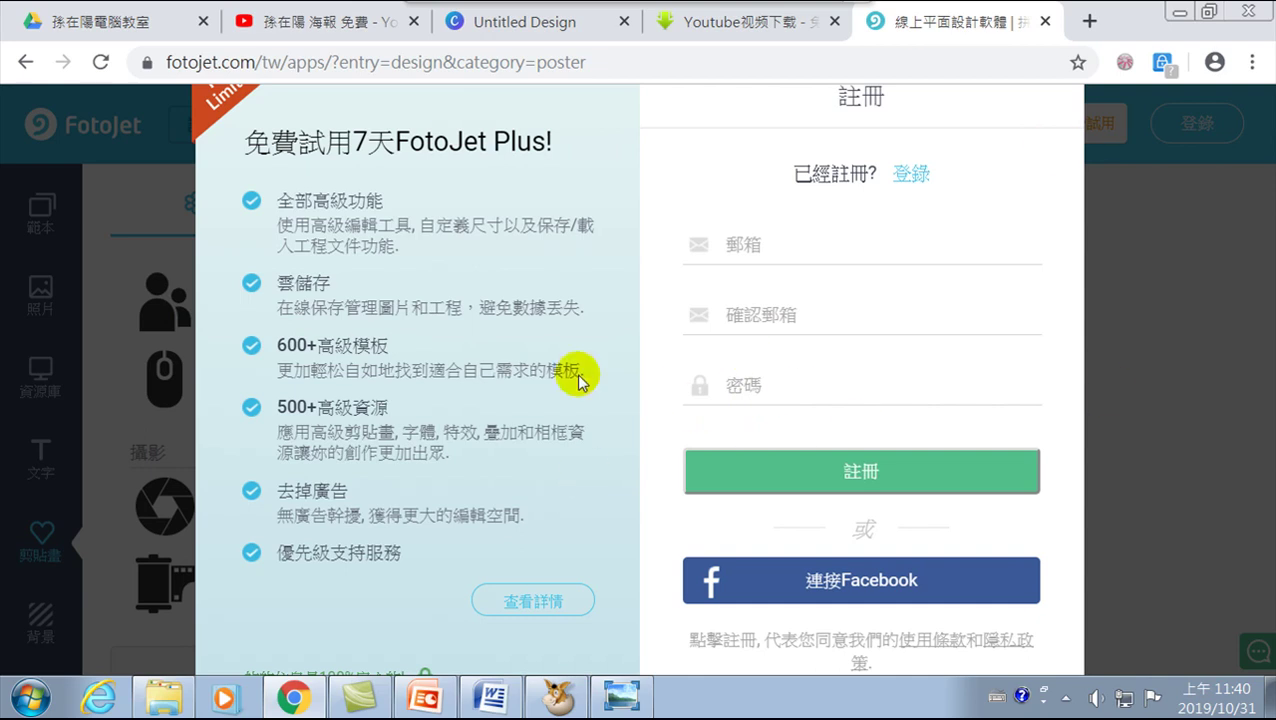
click(1163, 262)
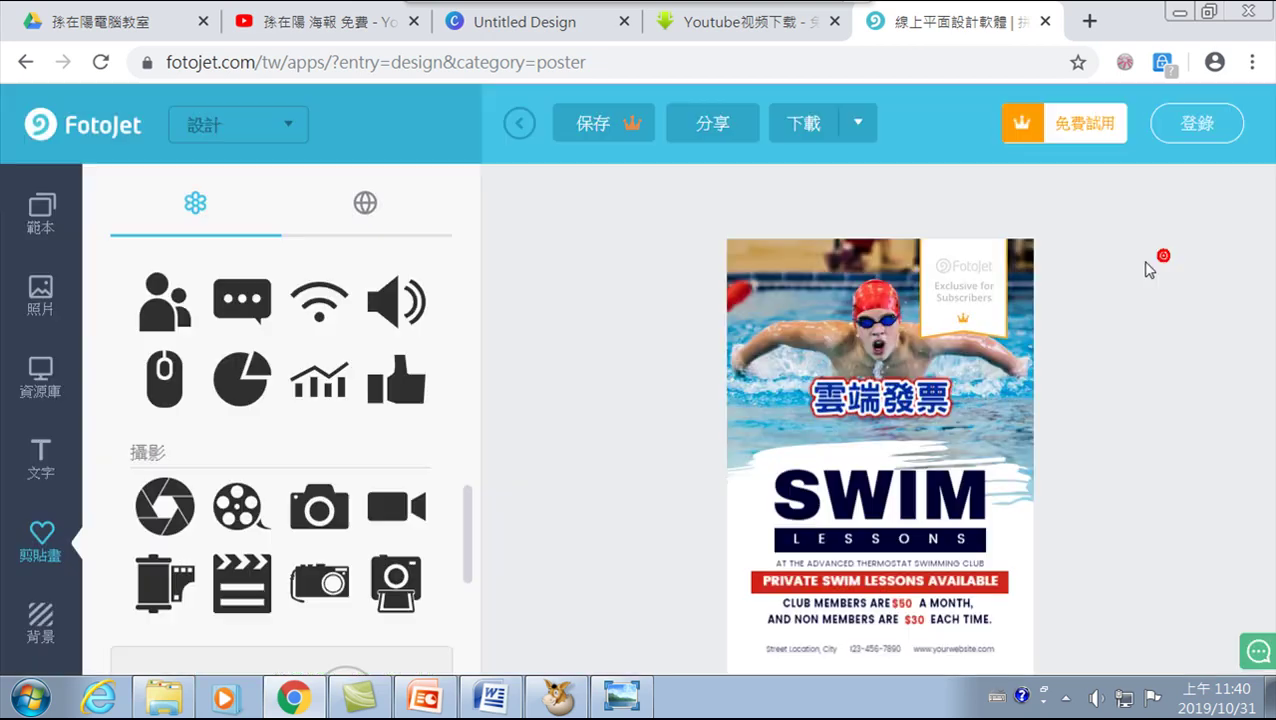
click(864, 328)
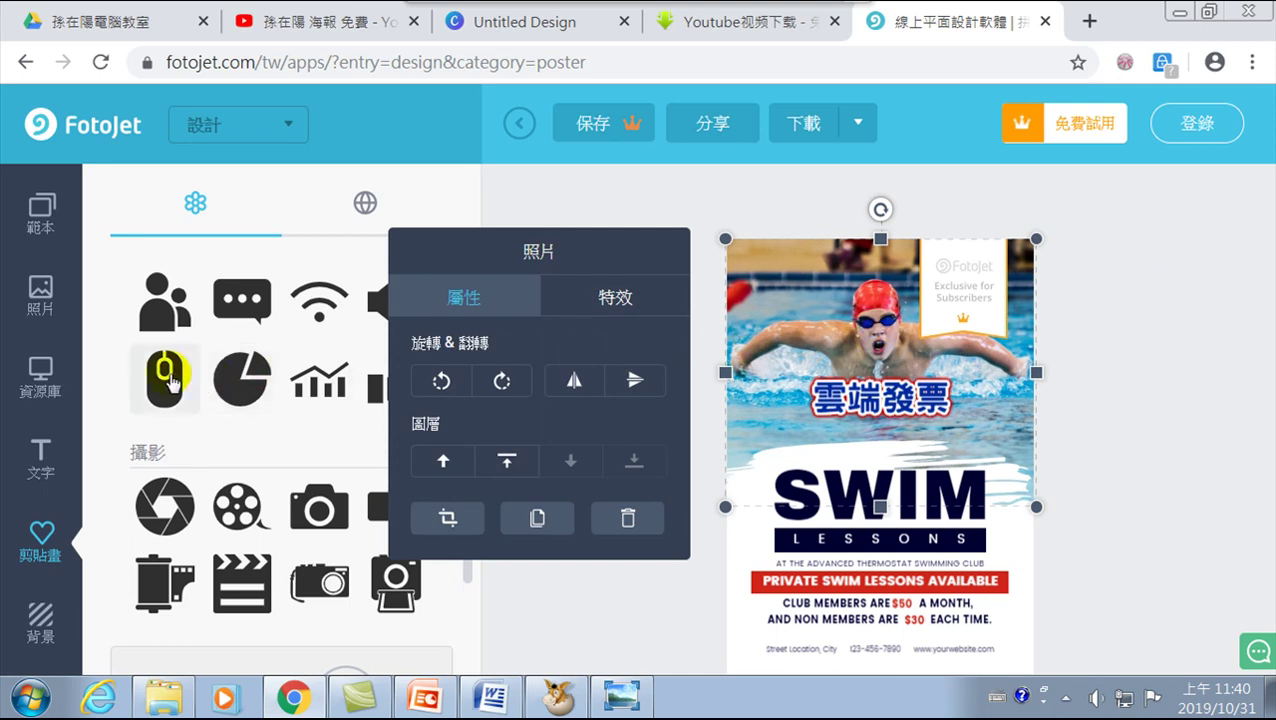
click(612, 628)
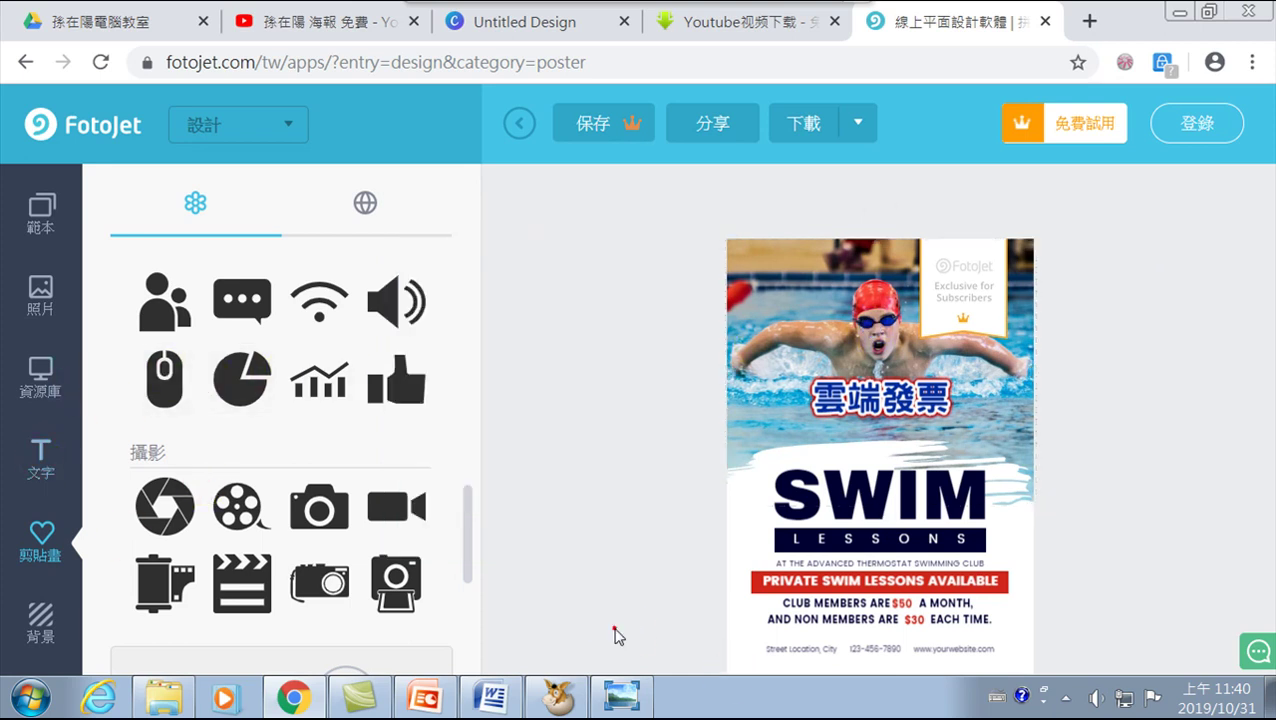
Add a purple flower image beside the 2012.2 heading in PhotoCap, then return to FotoJet
click(560, 697)
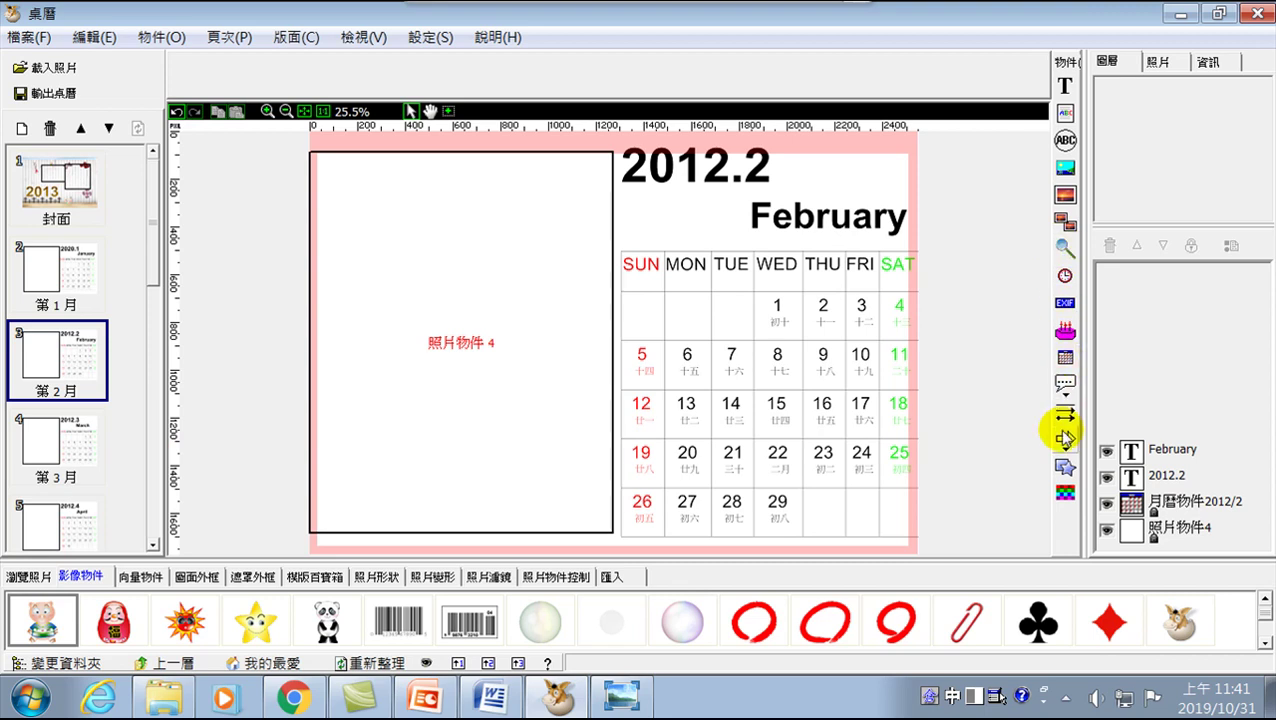
click(1066, 167)
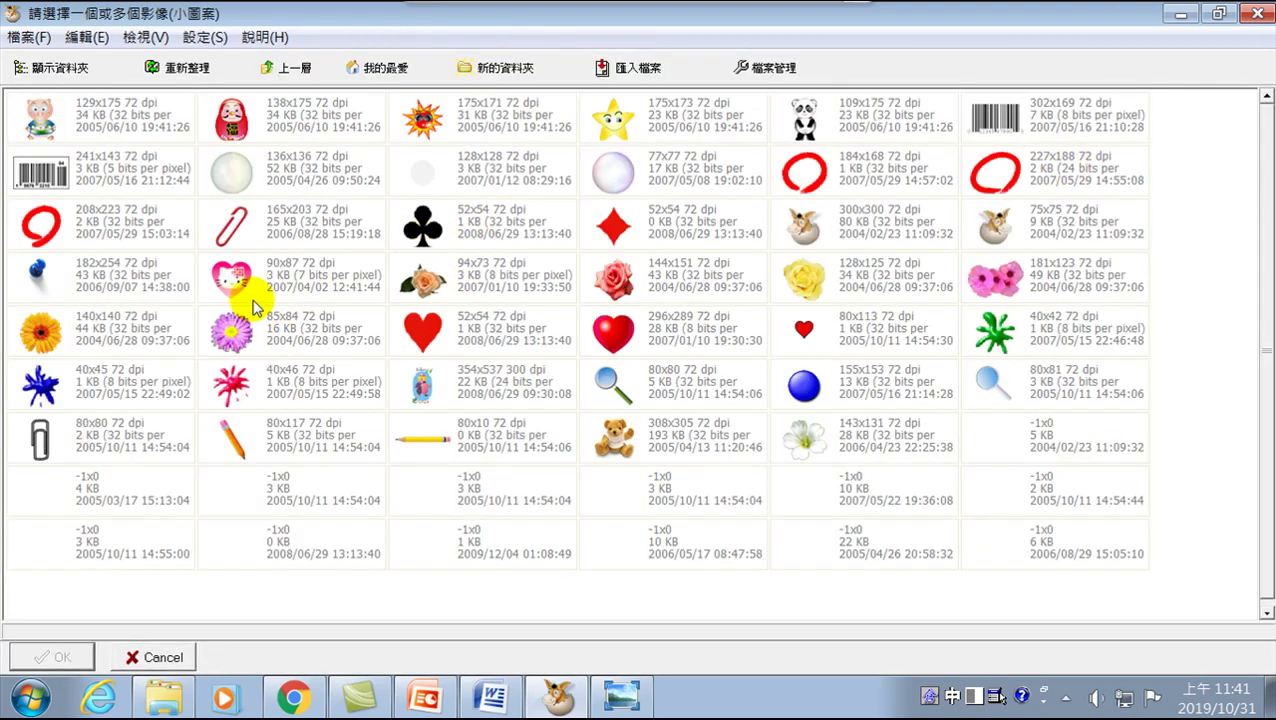
click(231, 330)
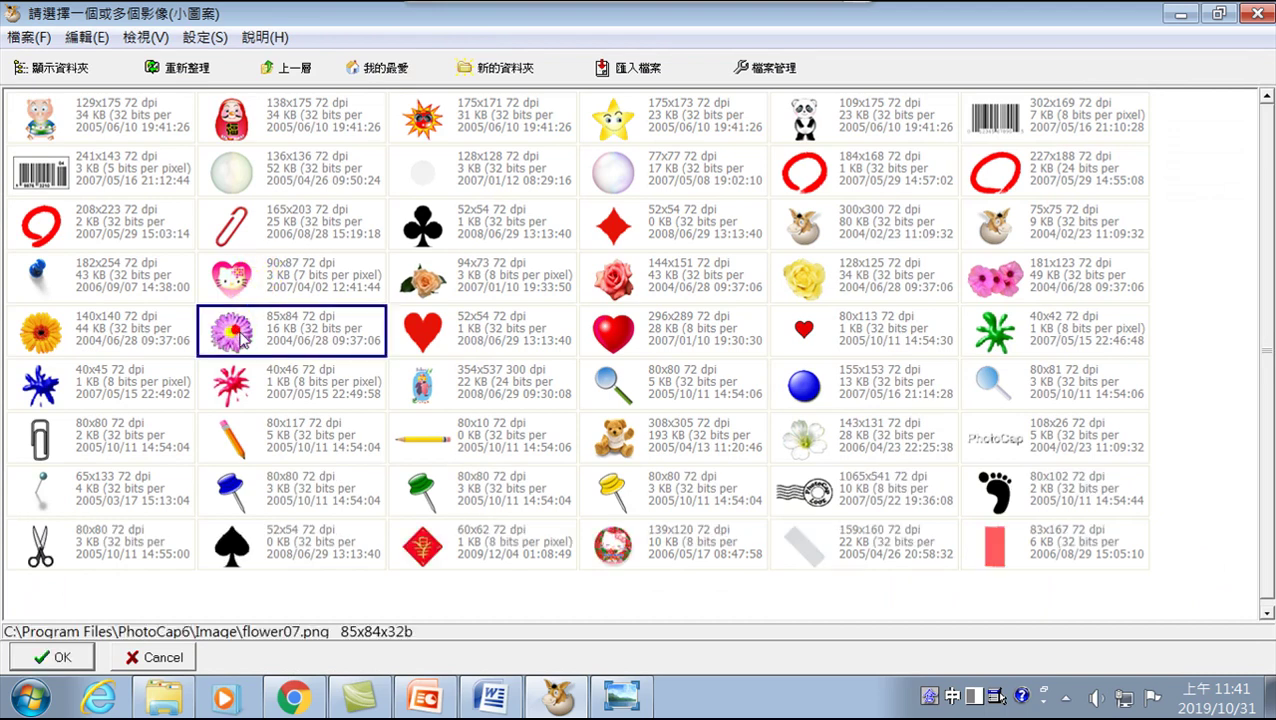
click(50, 657)
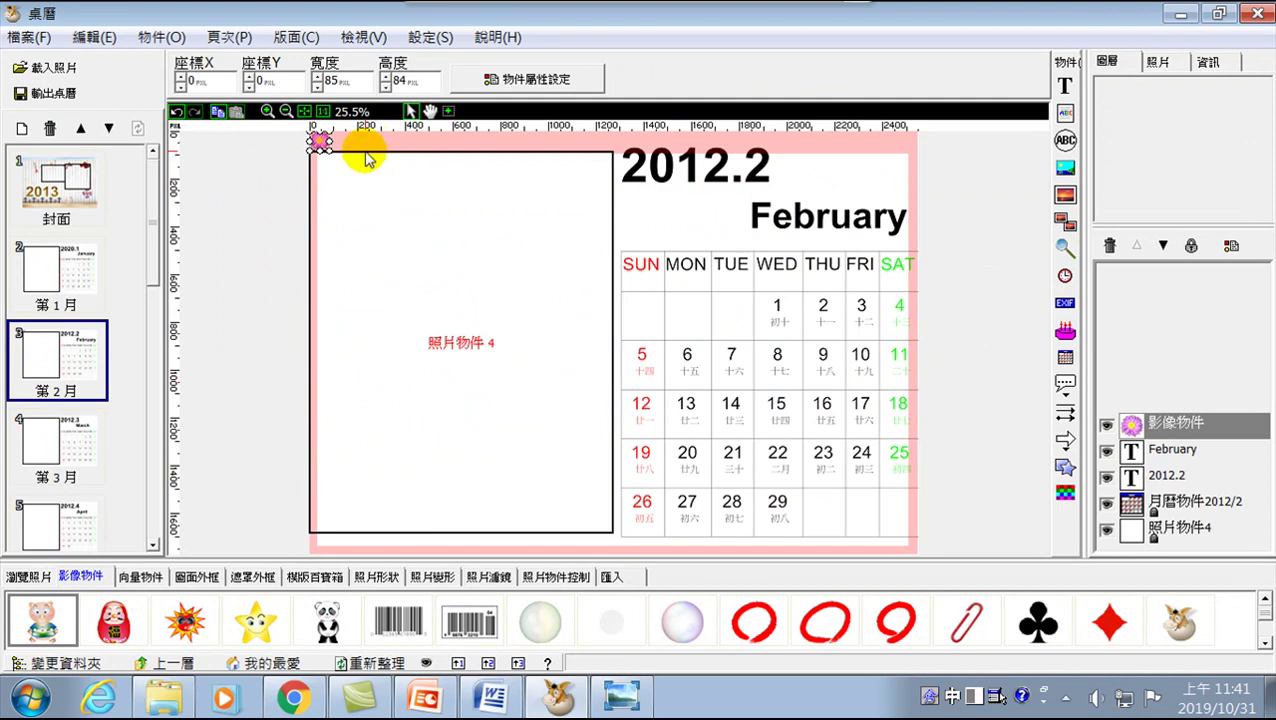
mouse_move(318, 141)
mouse_down()
mouse_move(643, 213)
mouse_move(681, 243)
mouse_move(814, 167)
mouse_up()
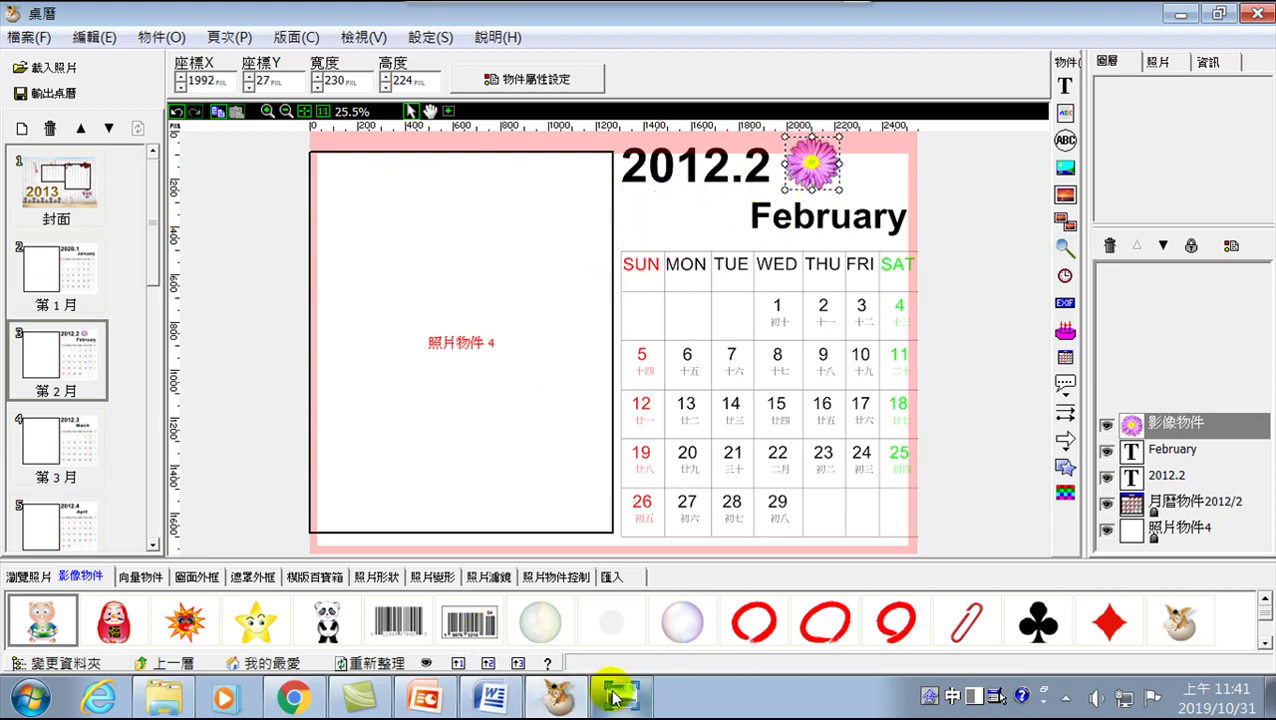
click(294, 697)
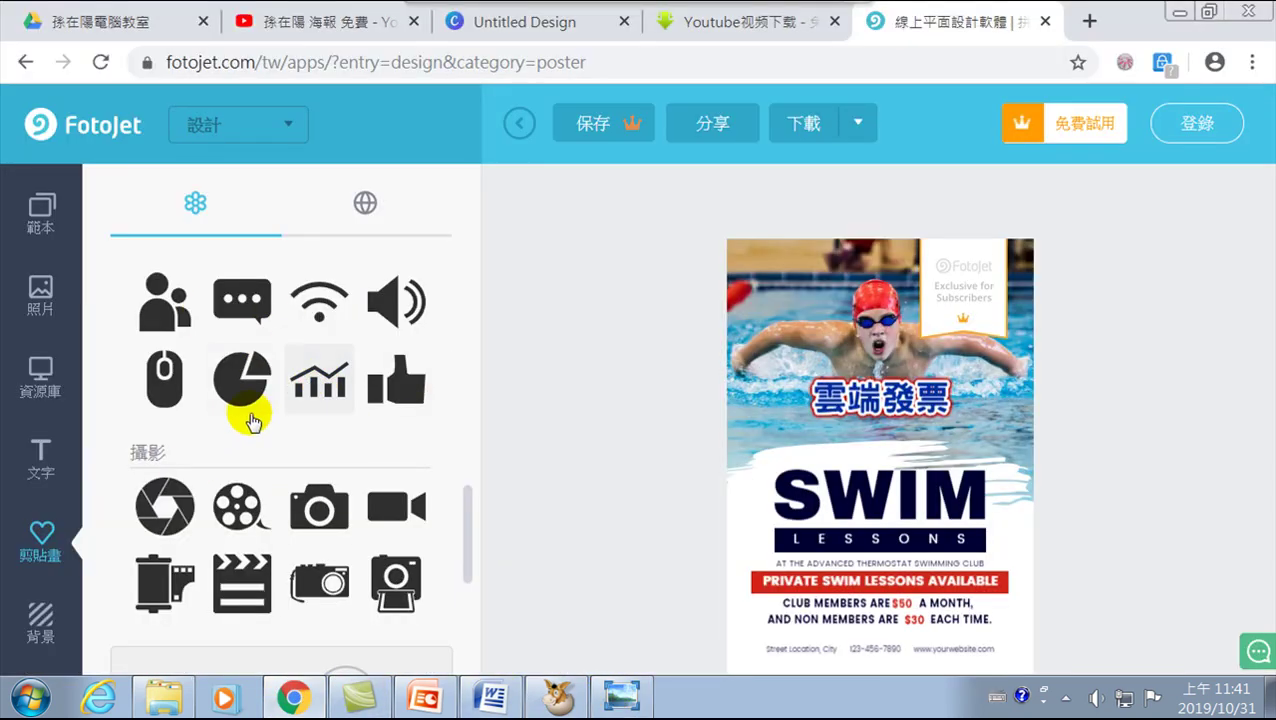
Try adding the BANG comic-burst clipart and dismiss the FotoJet Plus trial offer
scroll(250, 450, down, 3)
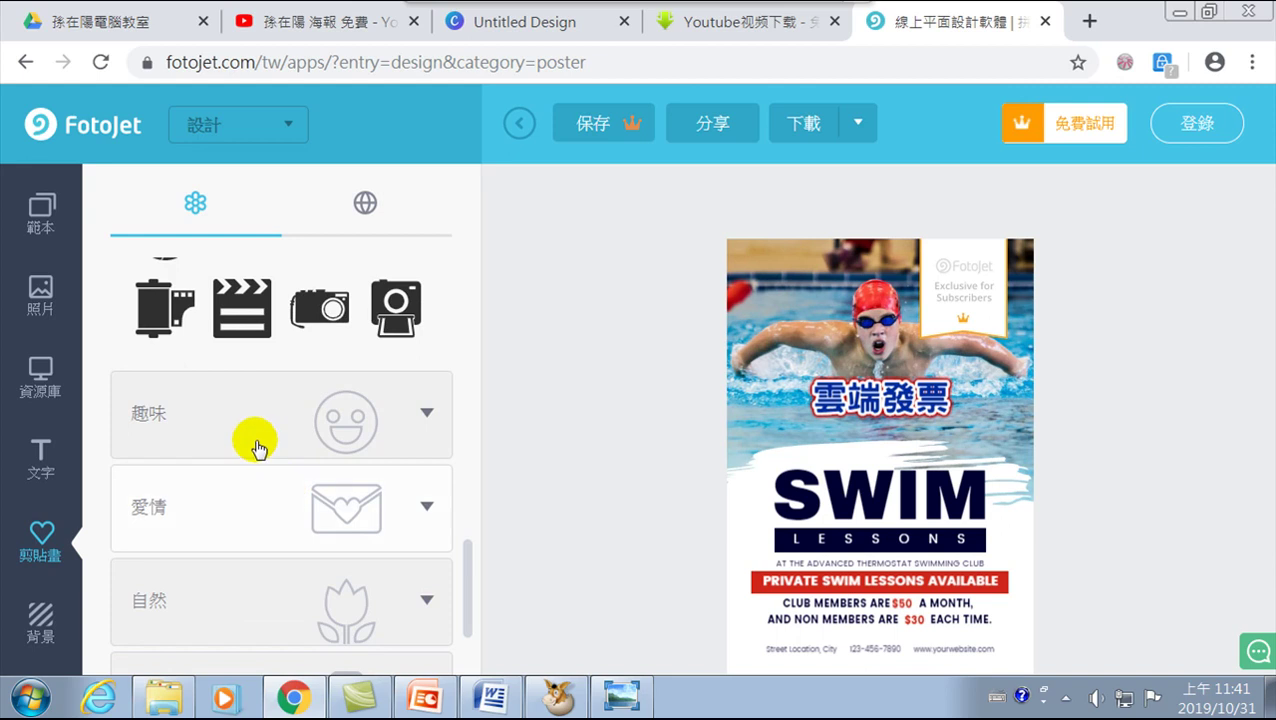
click(251, 421)
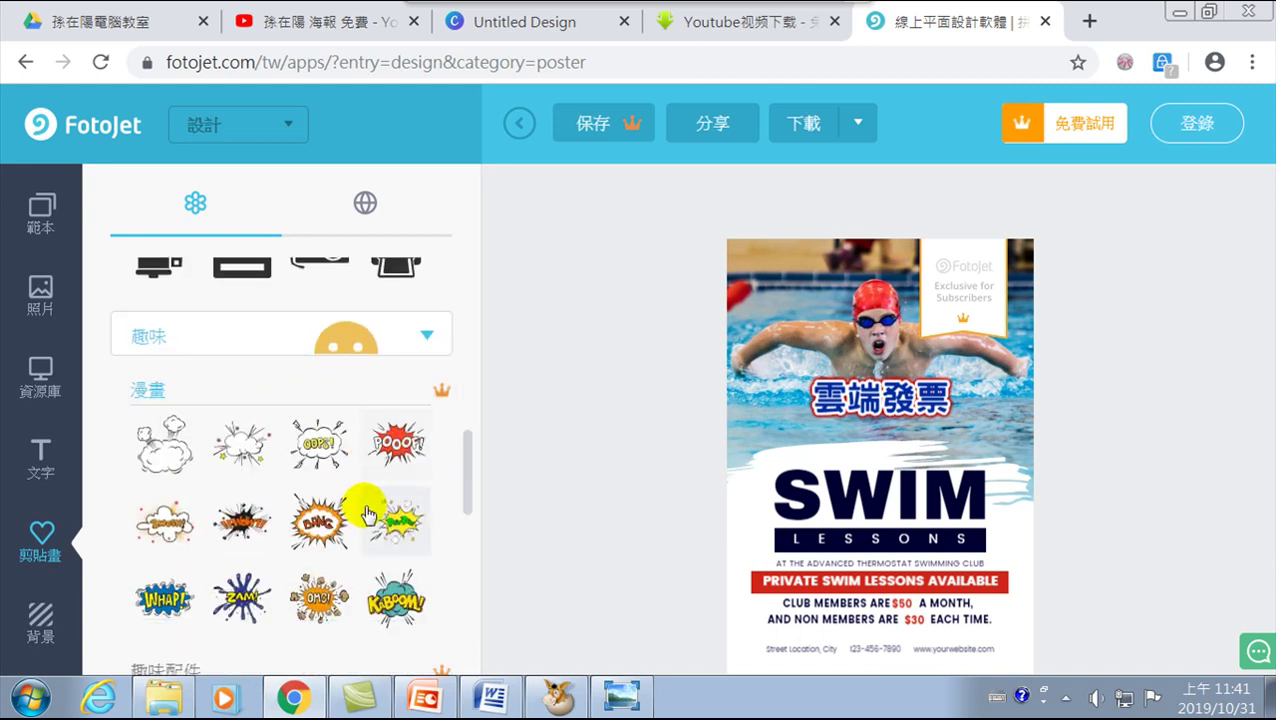
click(317, 525)
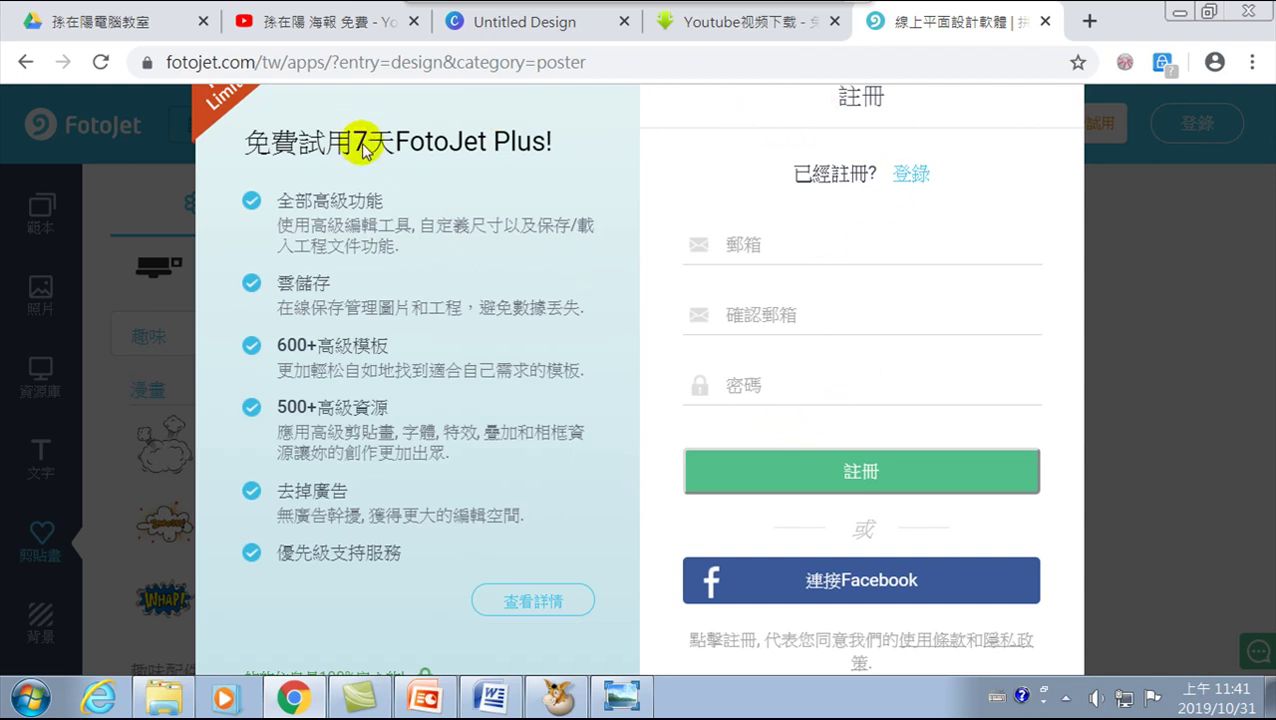
click(1140, 283)
scroll(255, 560, down, 2)
scroll(320, 480, down, 1)
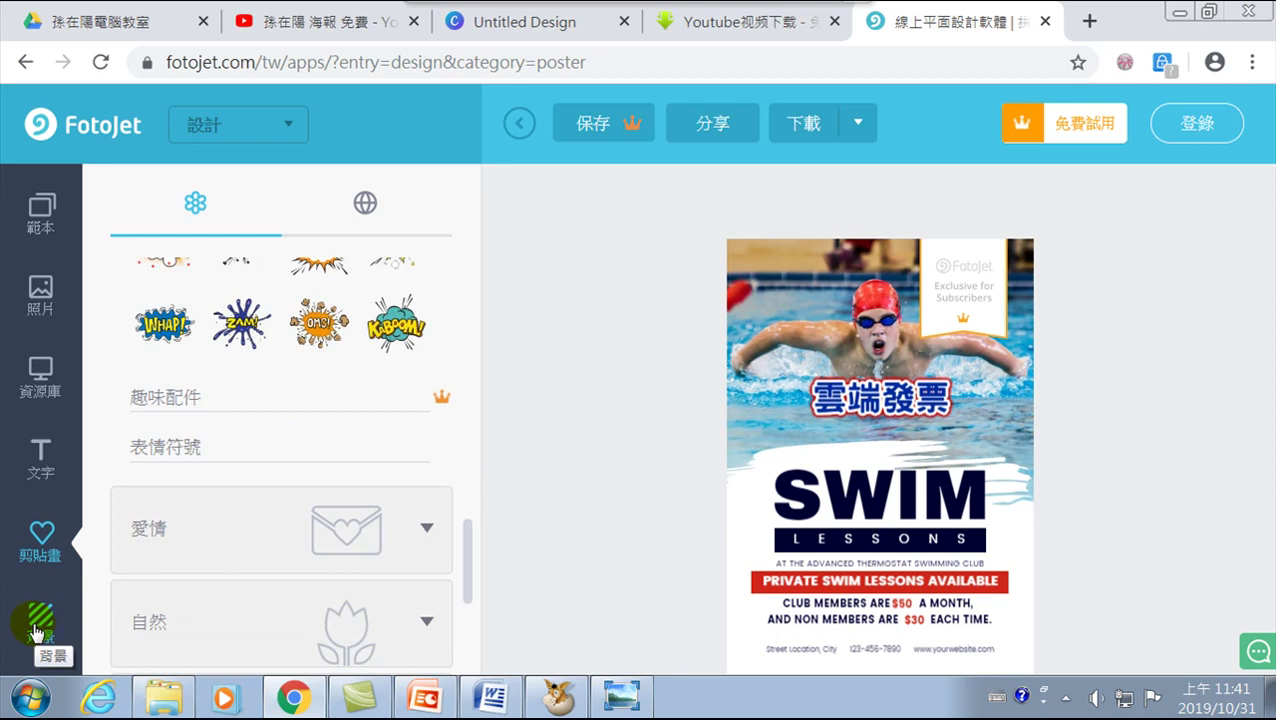
Browse the poster templates, then select and deselect the swimmer photo
click(36, 207)
scroll(386, 482, down, 1)
scroll(386, 482, down, 4)
click(245, 415)
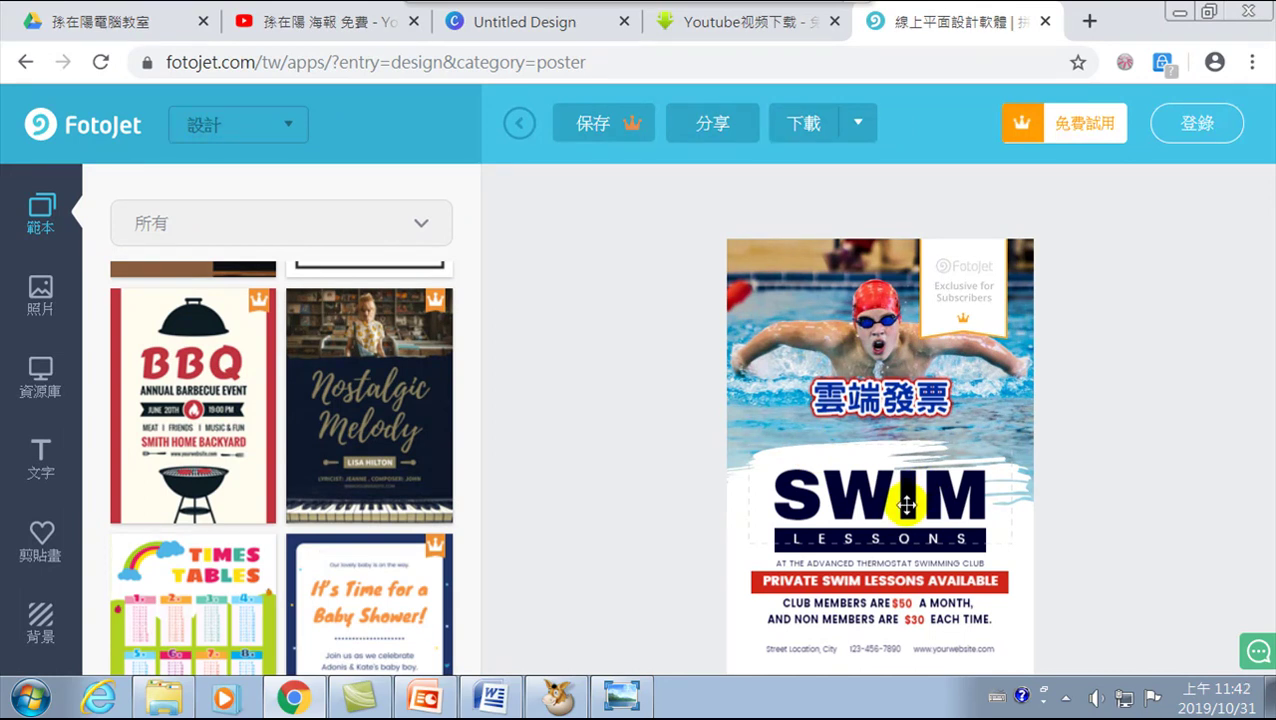
click(802, 294)
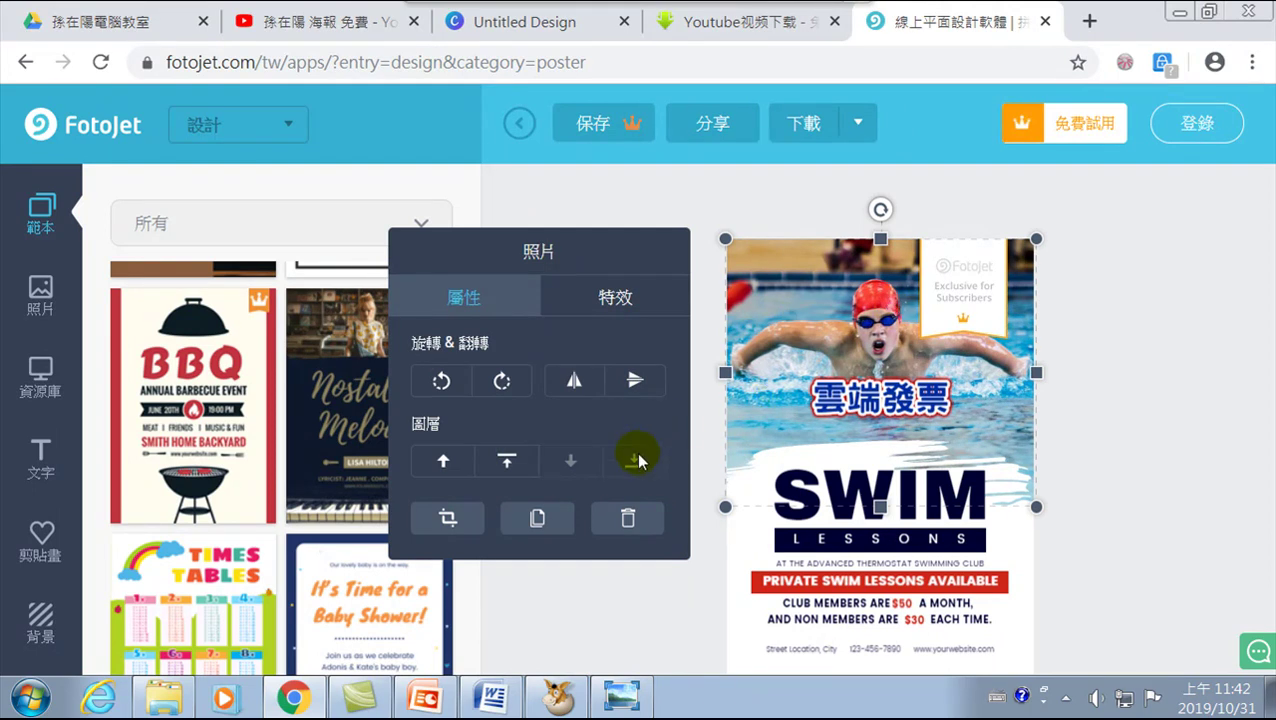
click(556, 597)
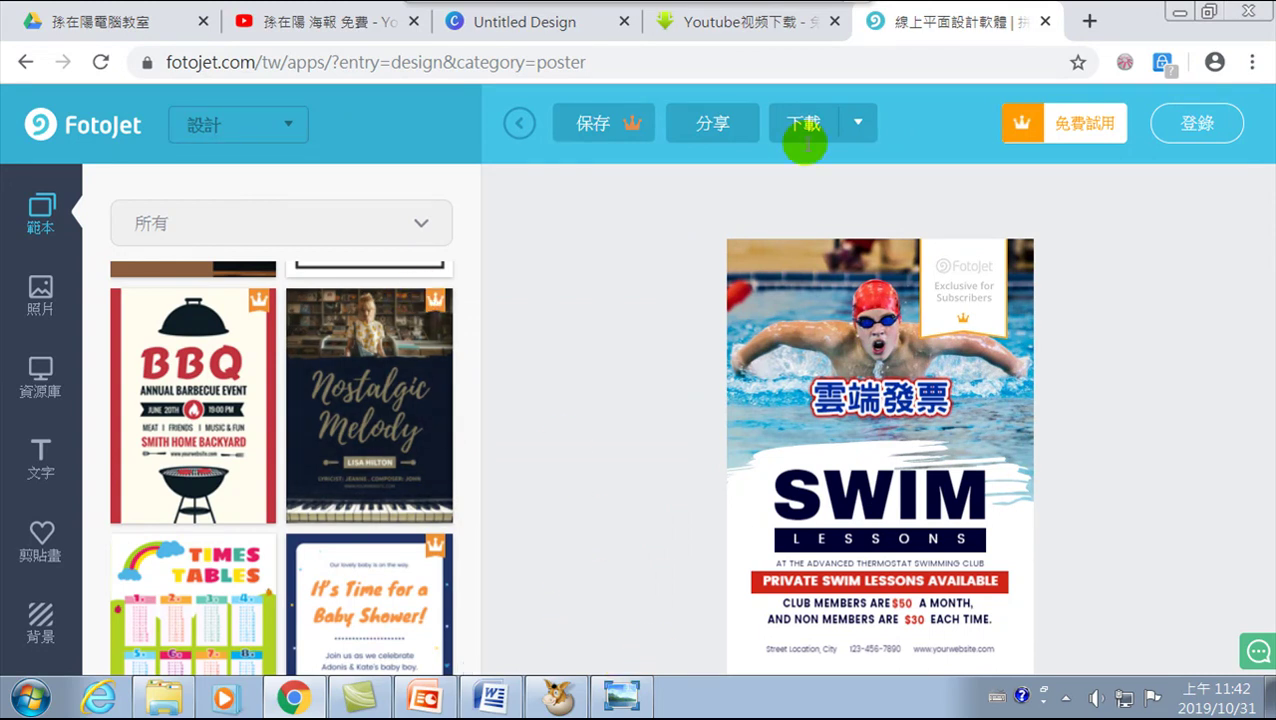
Close the FotoJet (confirming 離開), savefrom.net, Canva, YouTube and course website tabs
click(1045, 21)
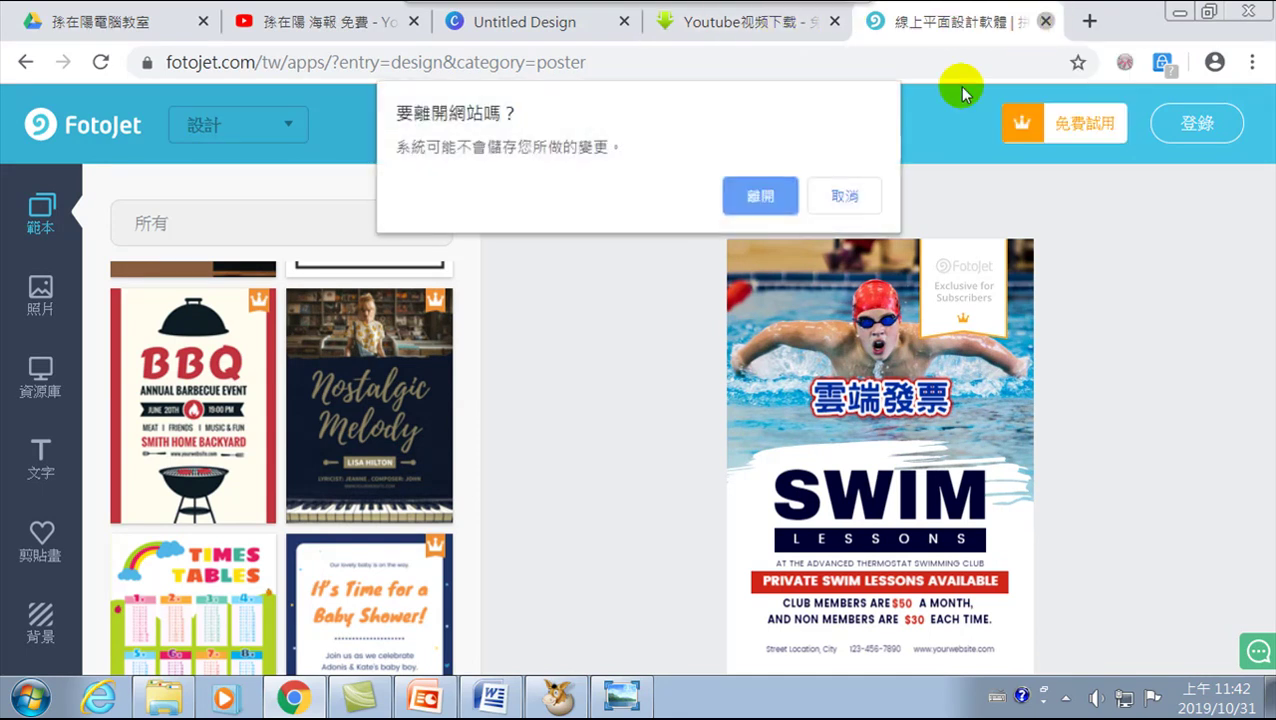
click(763, 192)
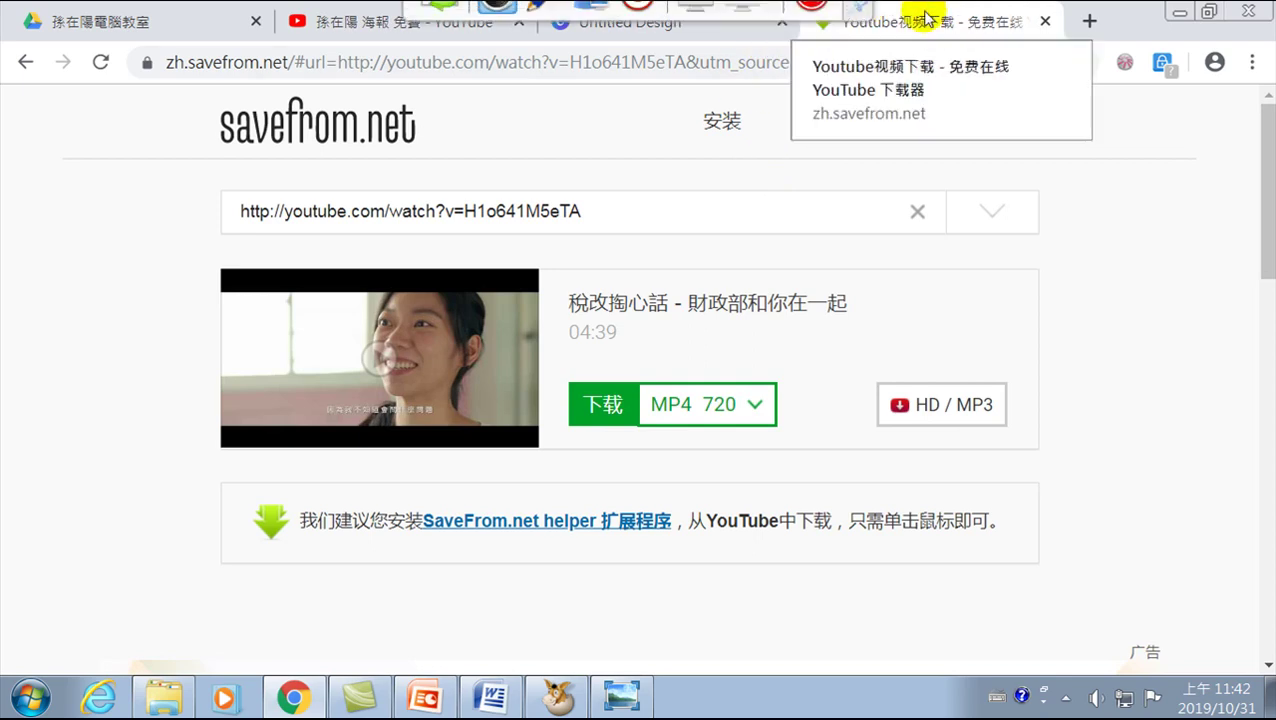
click(1043, 22)
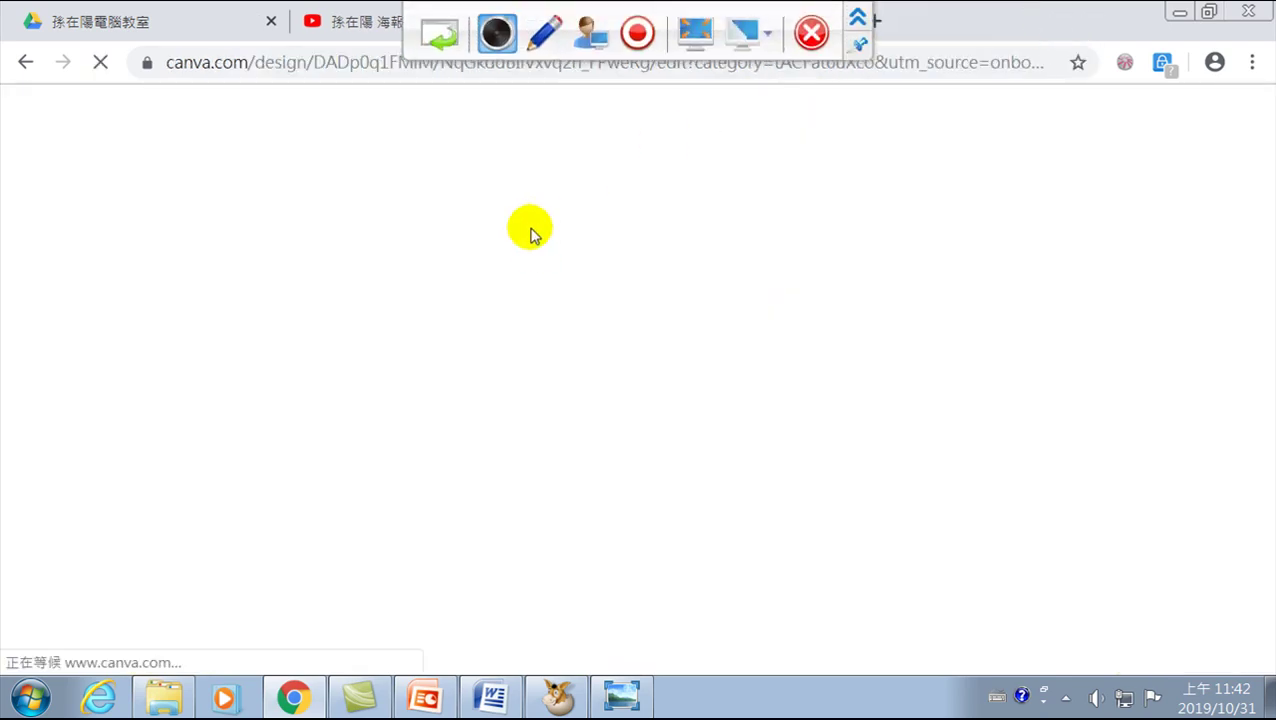
click(185, 30)
click(680, 24)
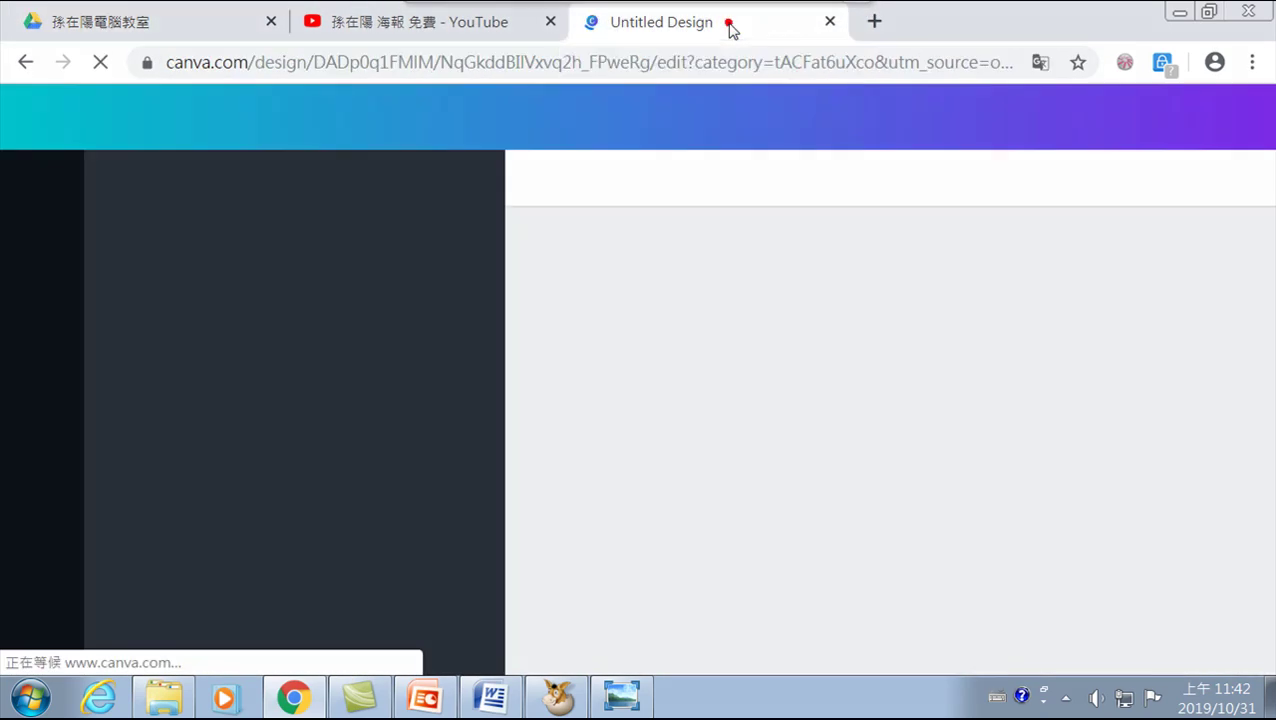
click(829, 21)
click(550, 21)
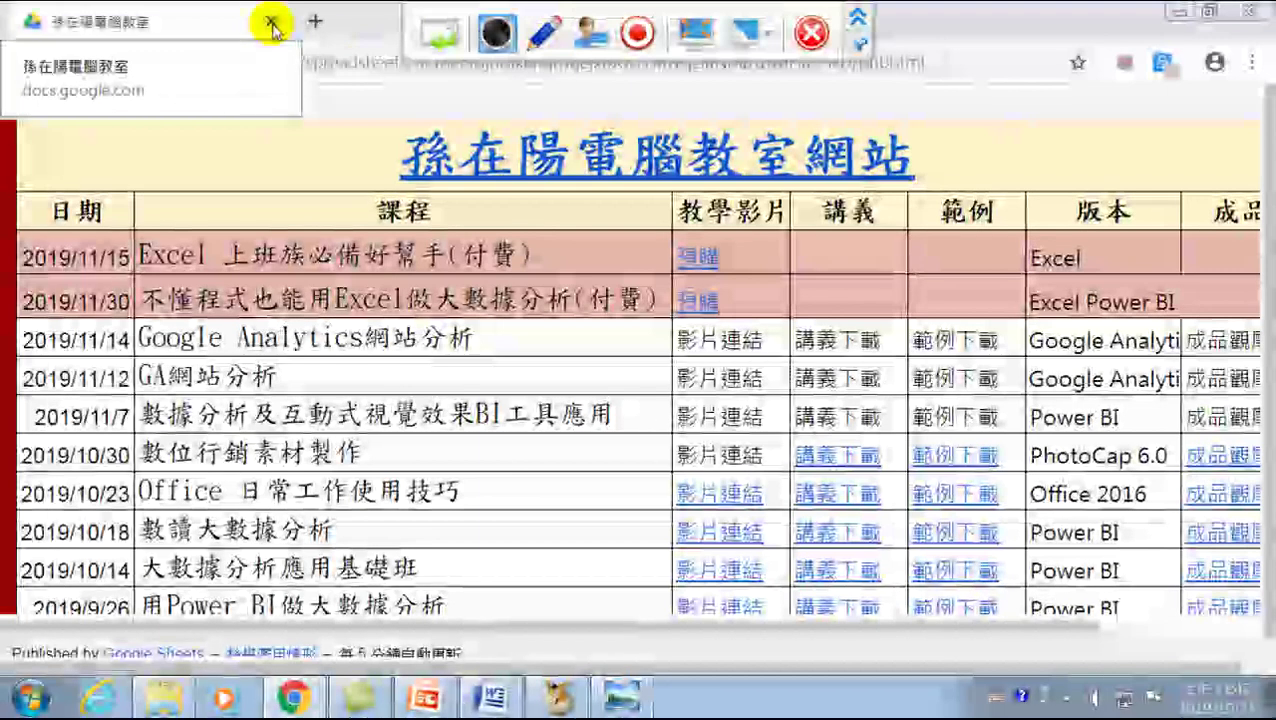
click(270, 21)
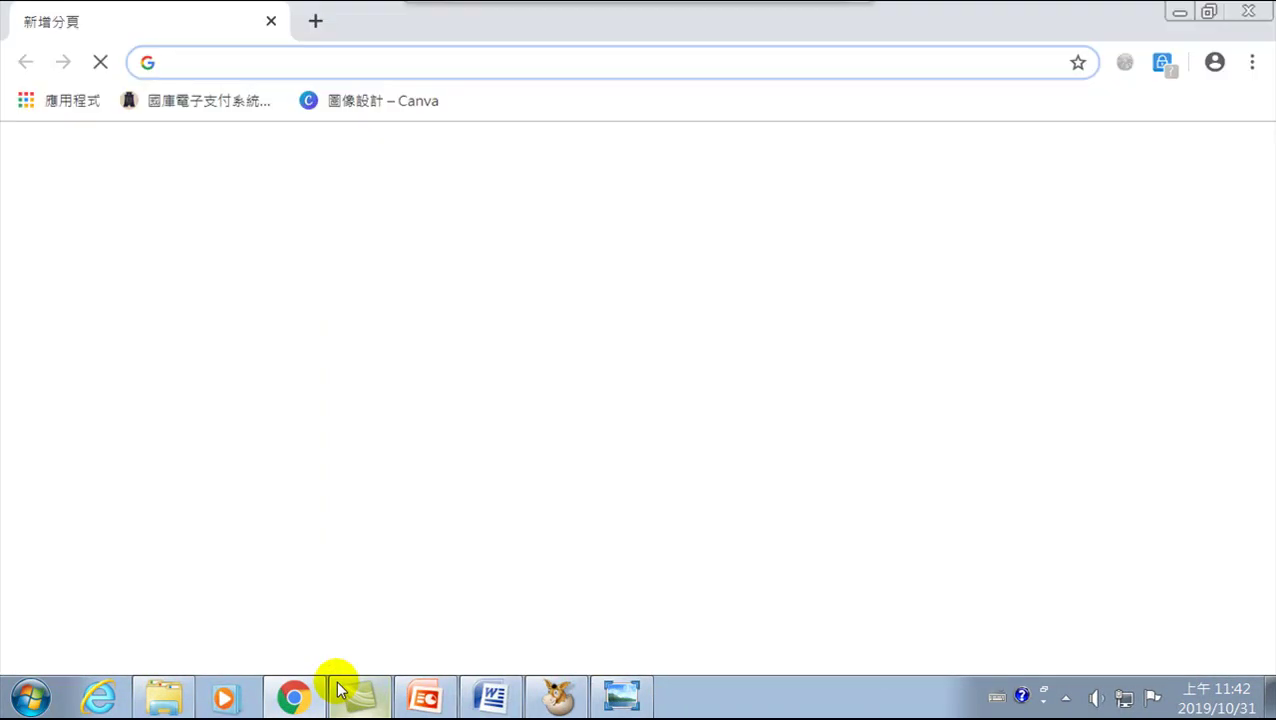
Search Google for '線上海報製作 免費' using Chinese input
text(v)
key(BackSpace)
key(ctrl+shift)
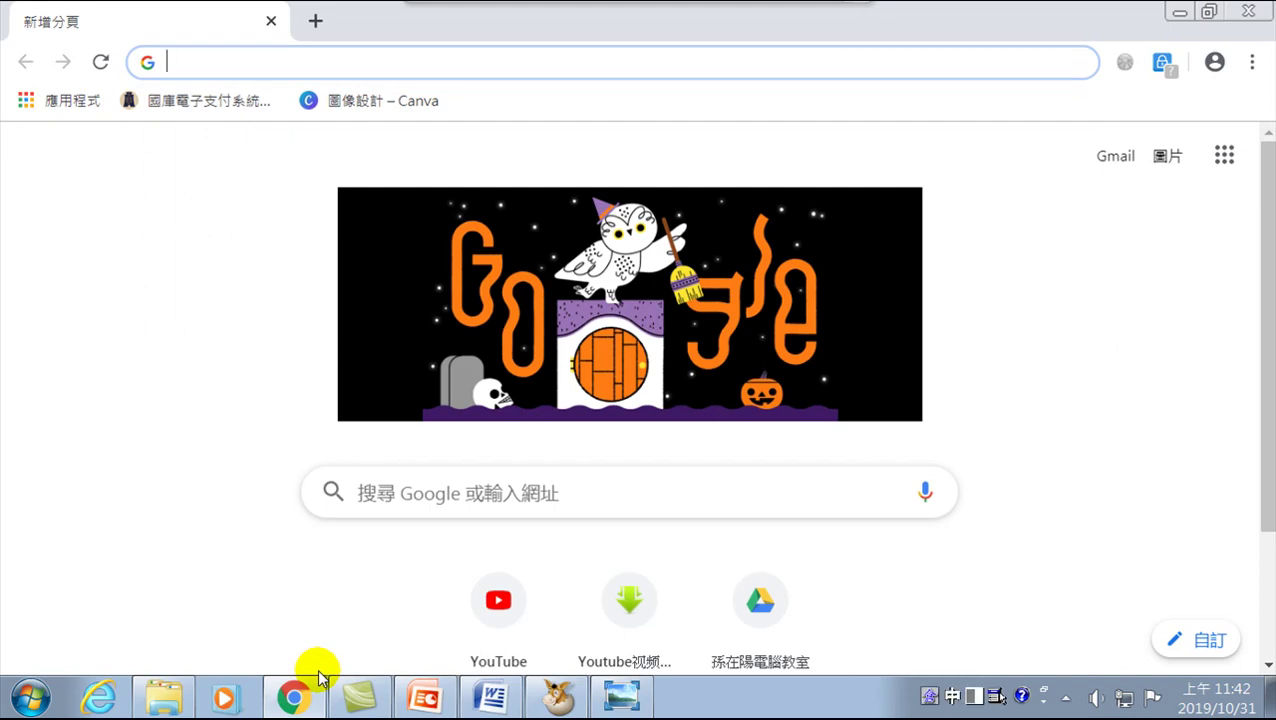
text(vf)
key(space)
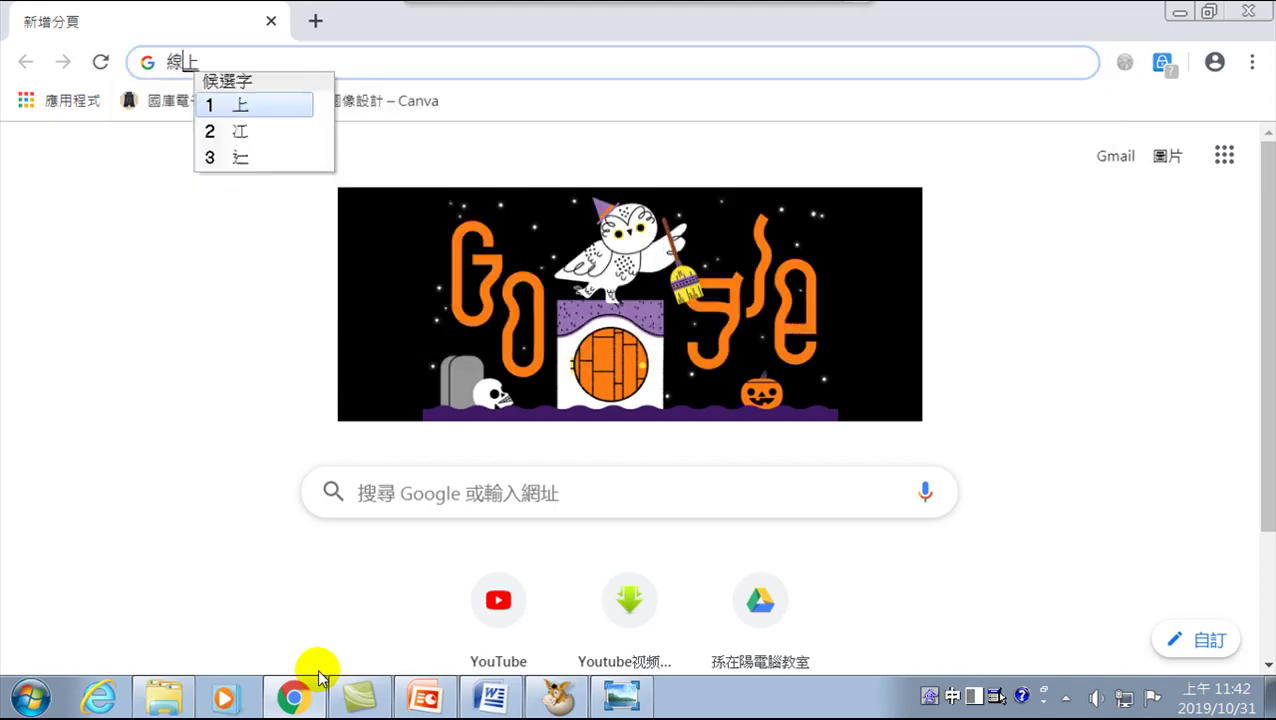
text(海)
text(報)
text(v)
key(space)
text(ohs)
key(space)
key(shift)
text(n)
key(BackSpace)
key(shift)
text(nahu)
key(space)
text(lnb)
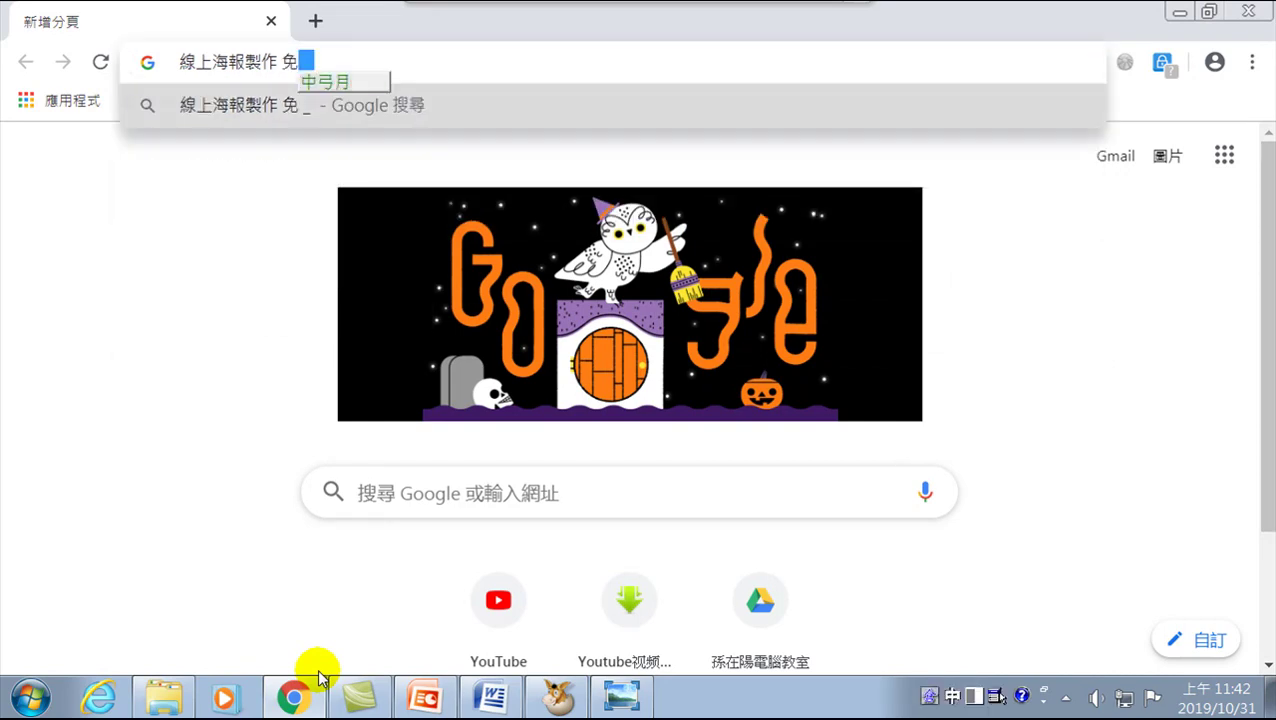
text(o)
key(space)
key(Return)
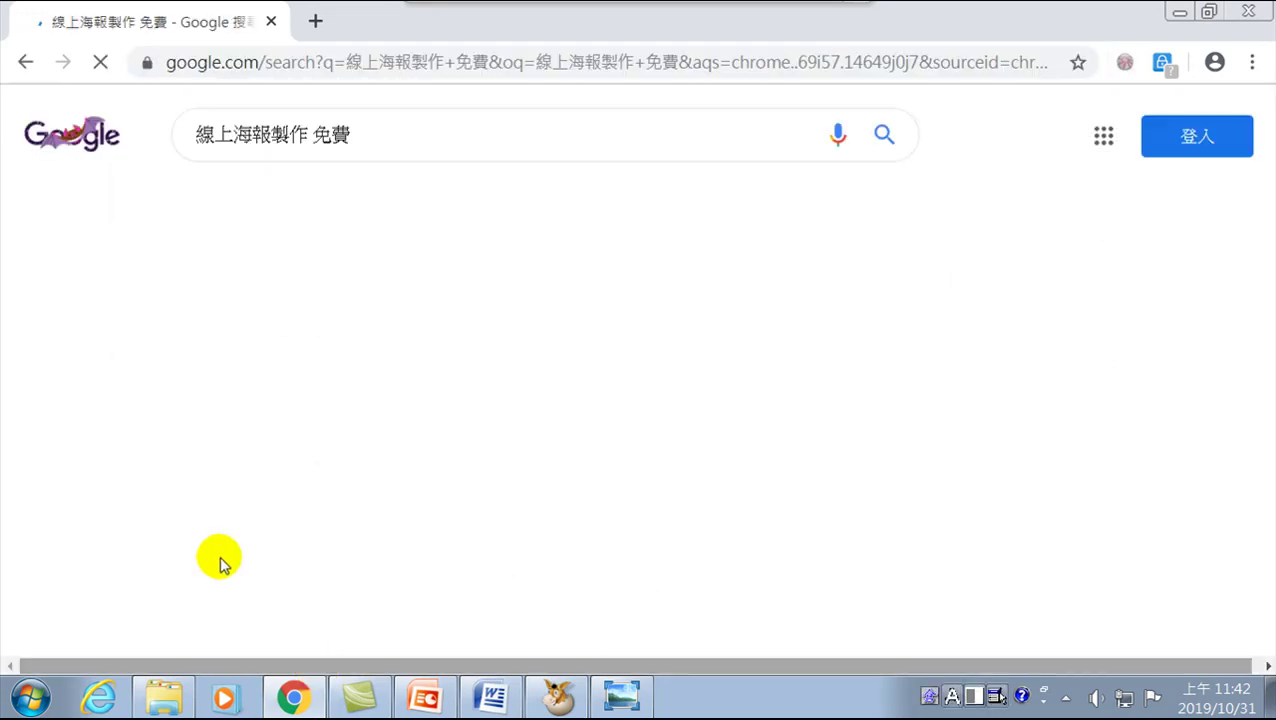
Browse the results, opening the FotoJet and then Canva poster-maker links
ctrl+scroll(365, 400, up, 2)
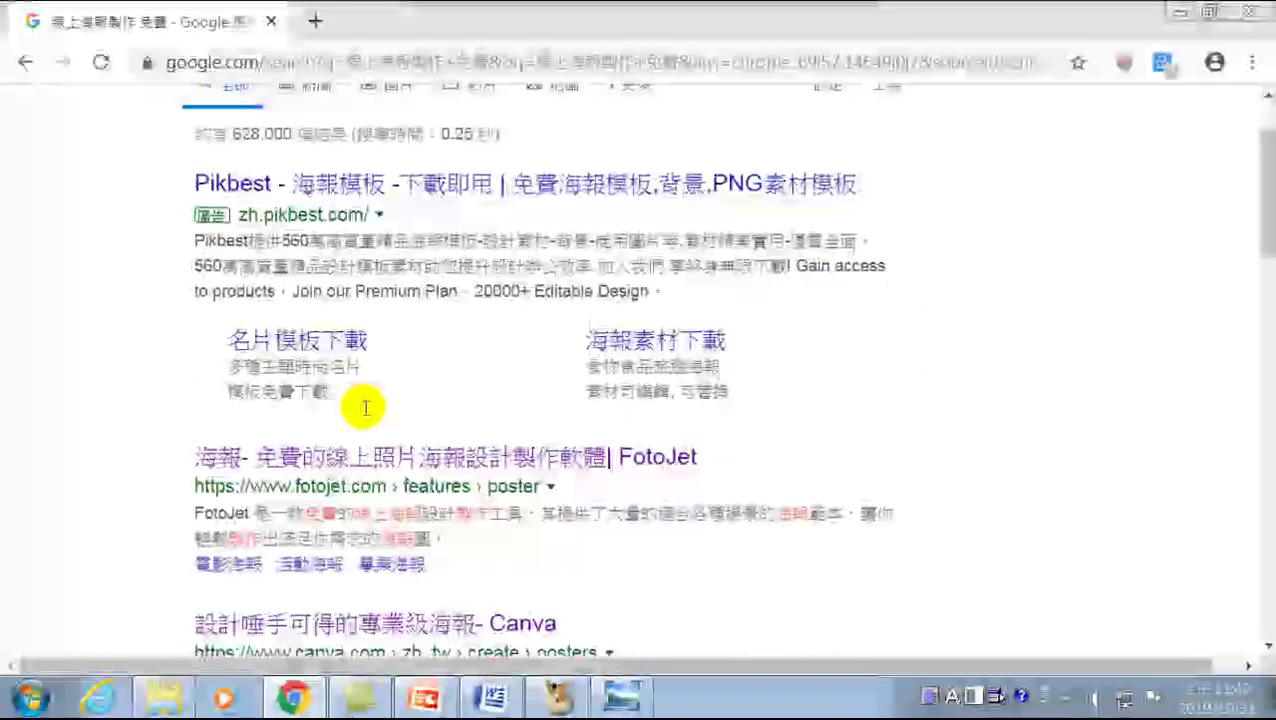
scroll(365, 407, down, 1)
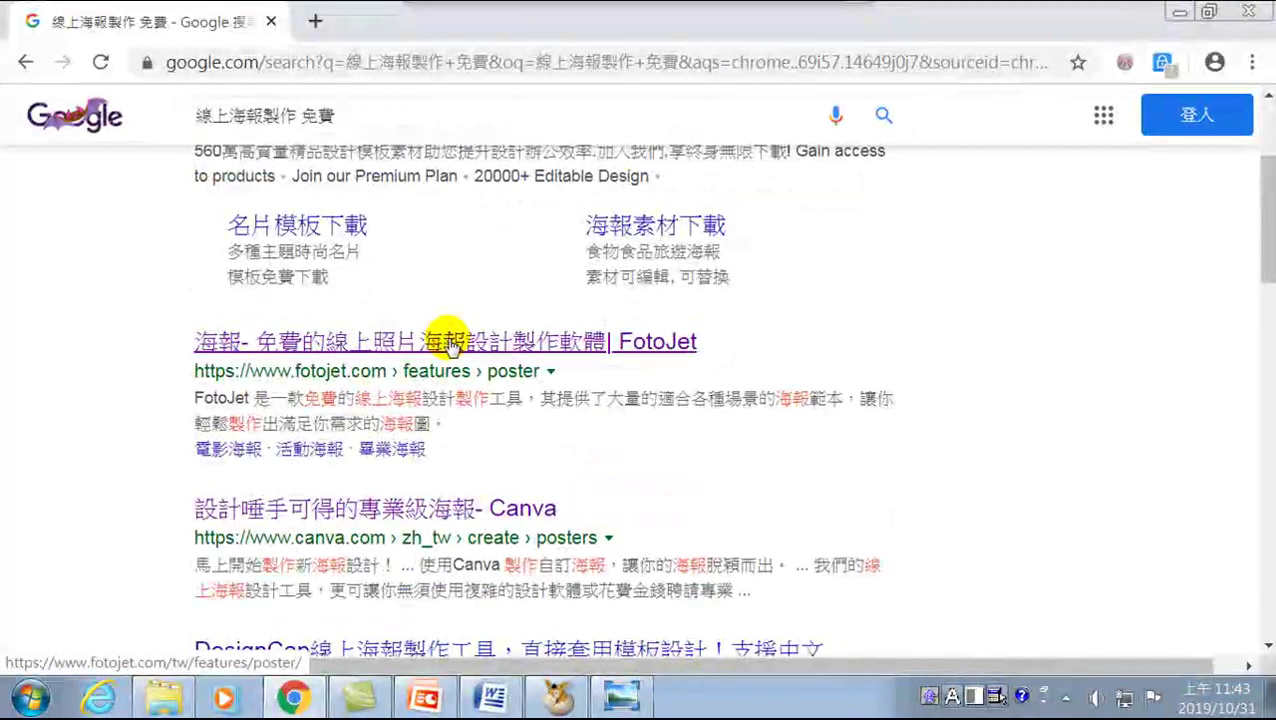
scroll(600, 335, up, 2)
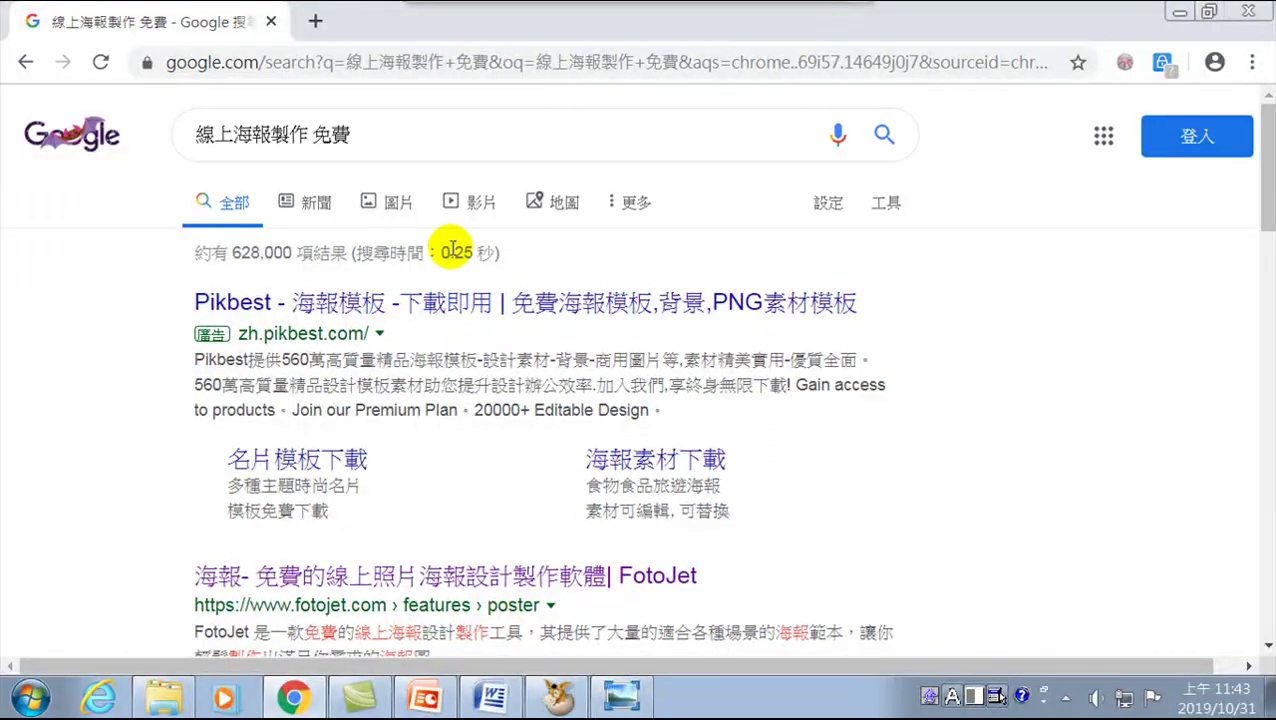
scroll(425, 405, down, 2)
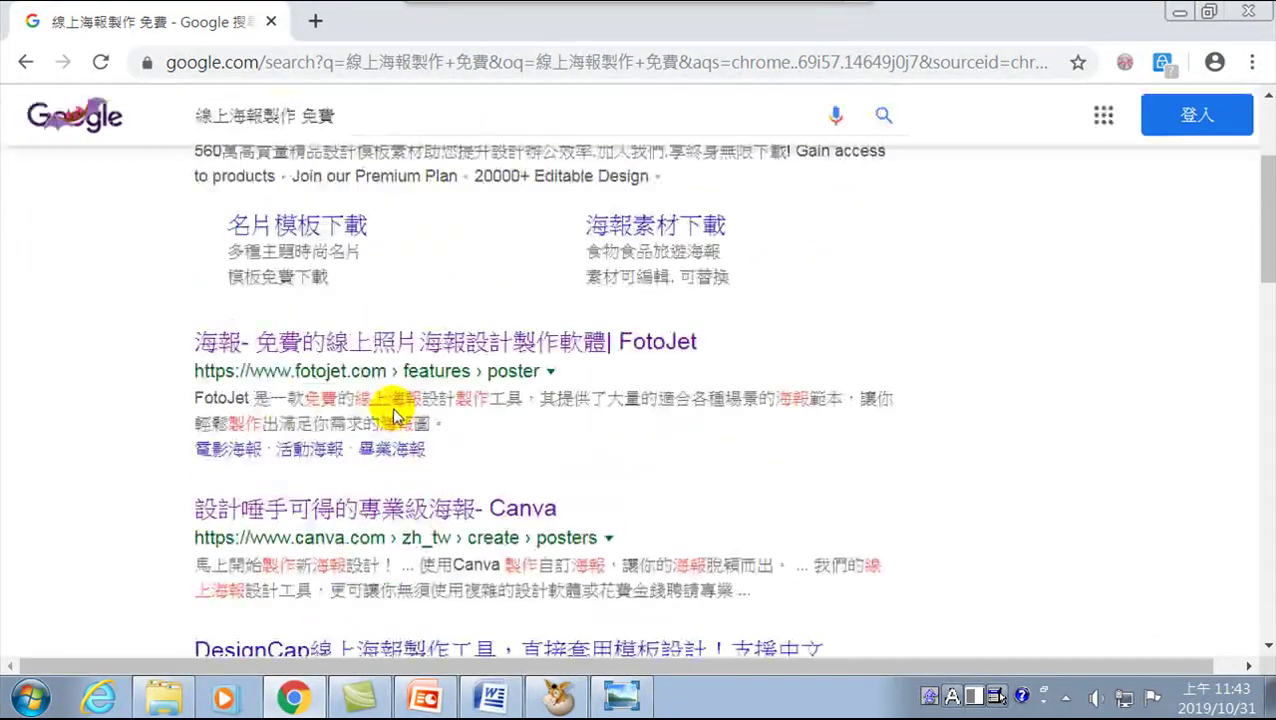
click(684, 347)
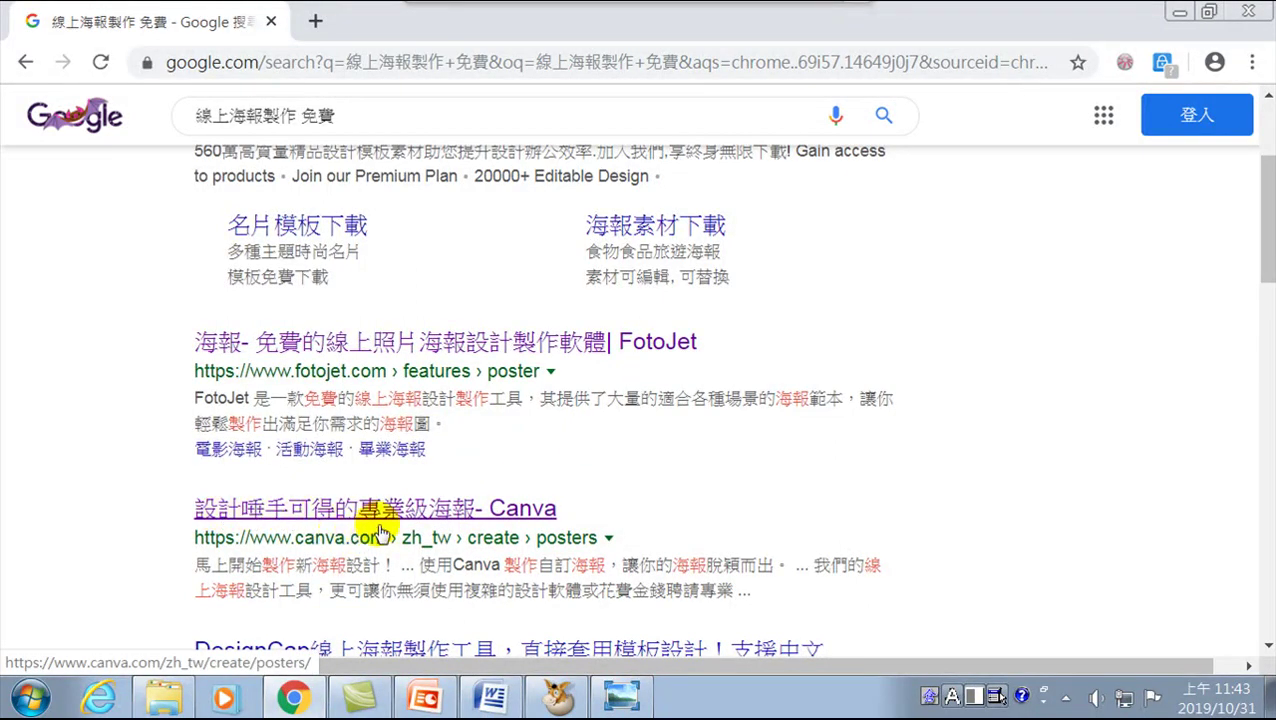
click(508, 514)
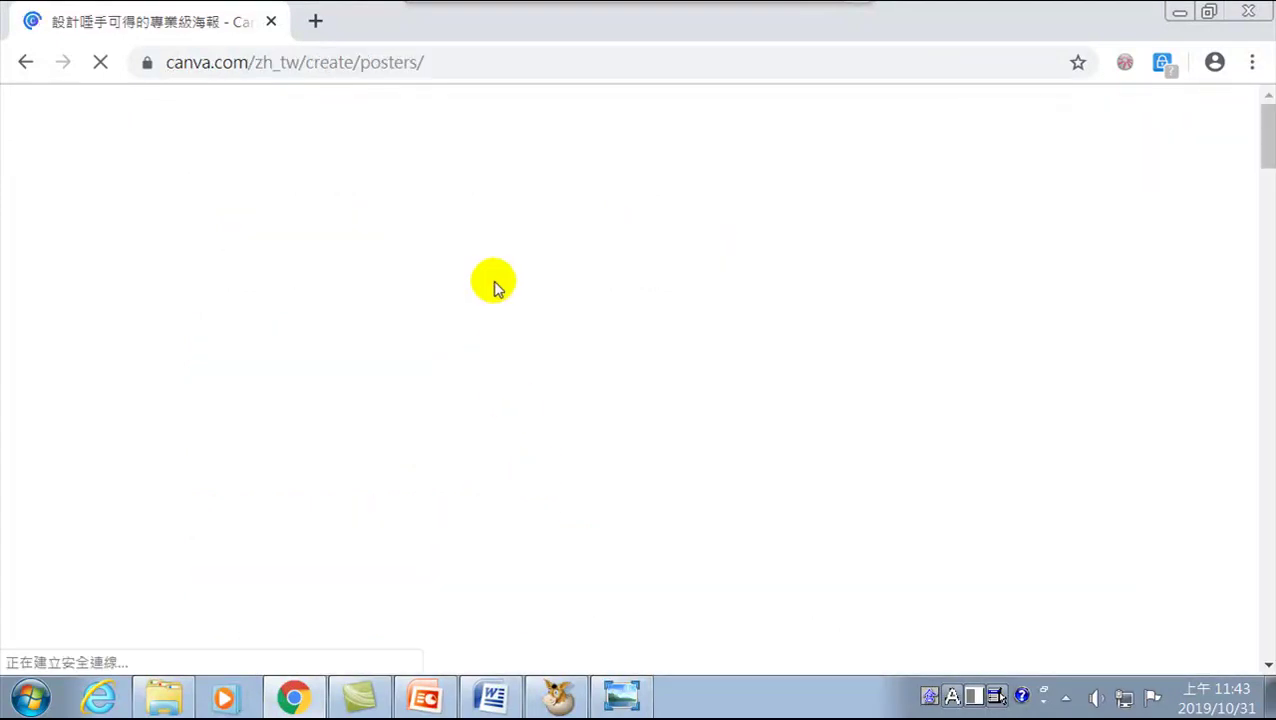
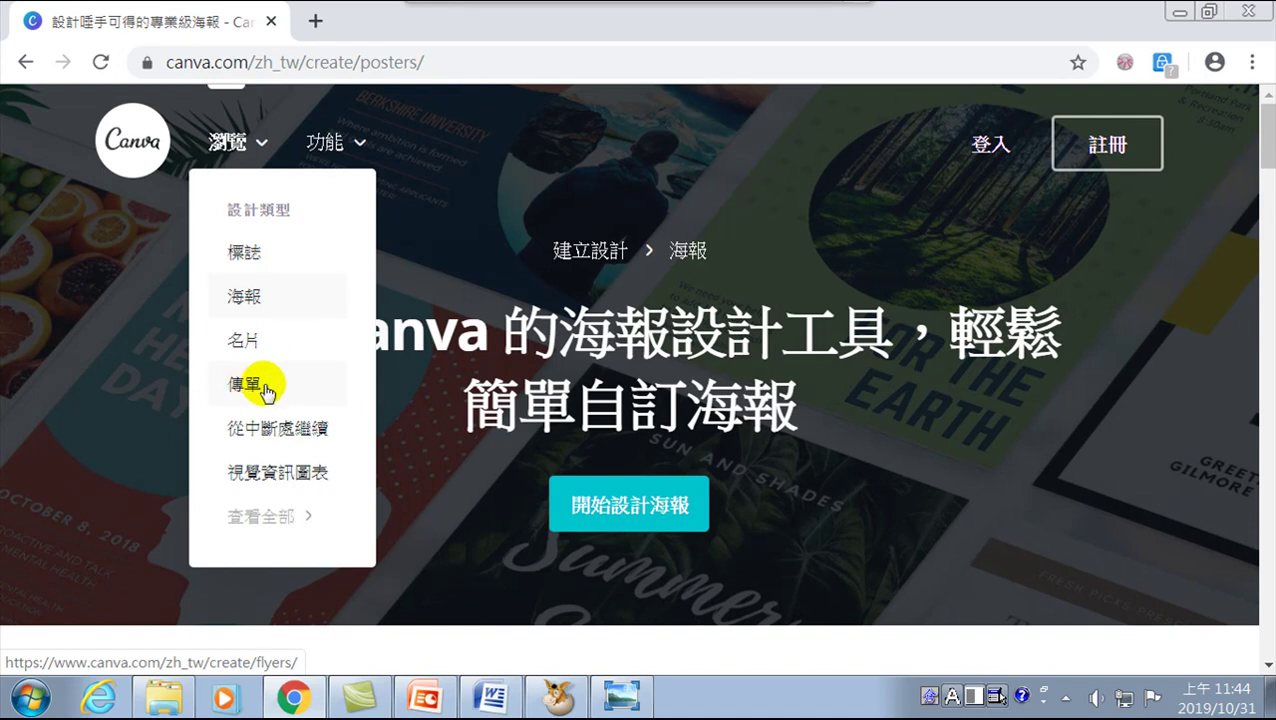
Start a blank poster and apply the Day to Night Fashion advertising poster template
click(630, 512)
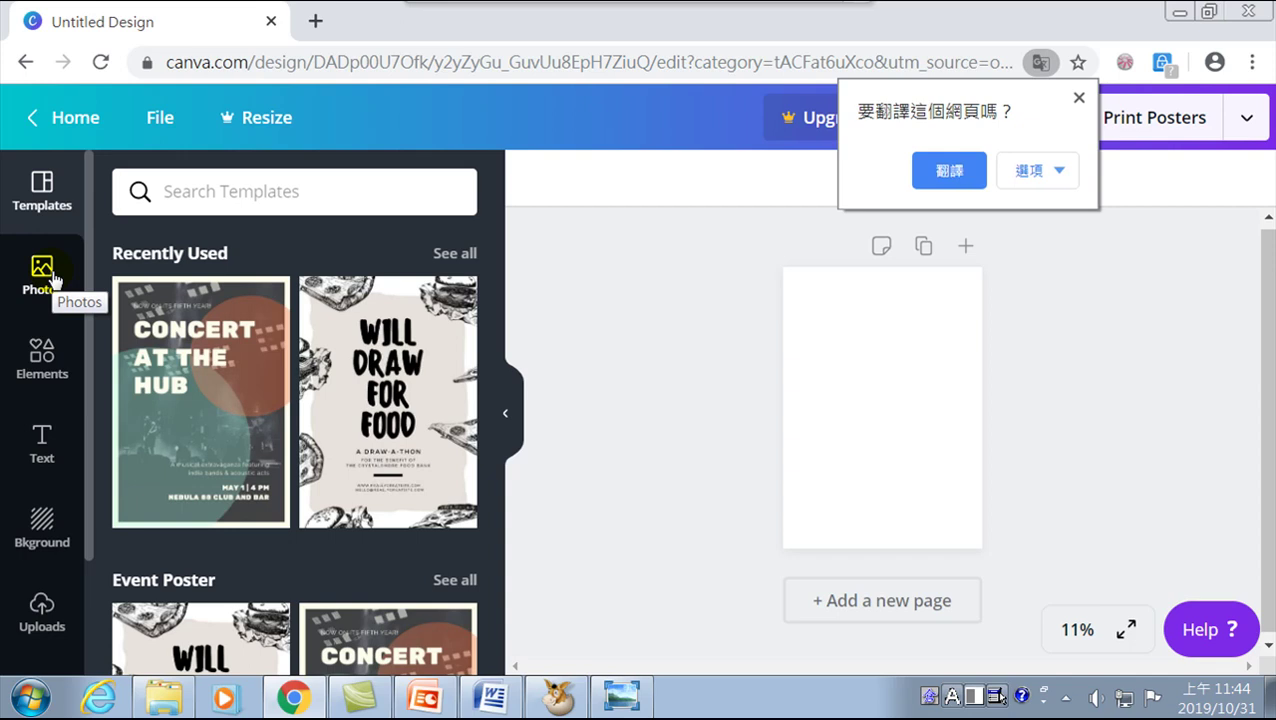
click(1079, 97)
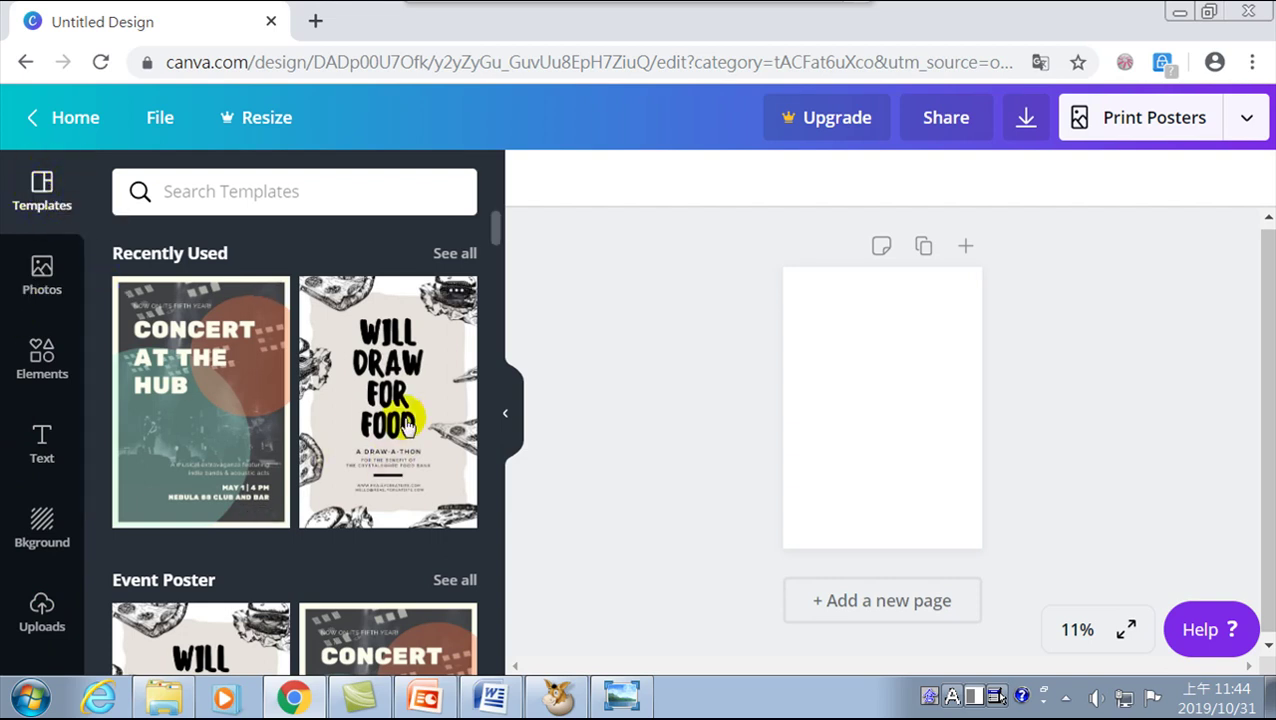
mouse_move(388, 401)
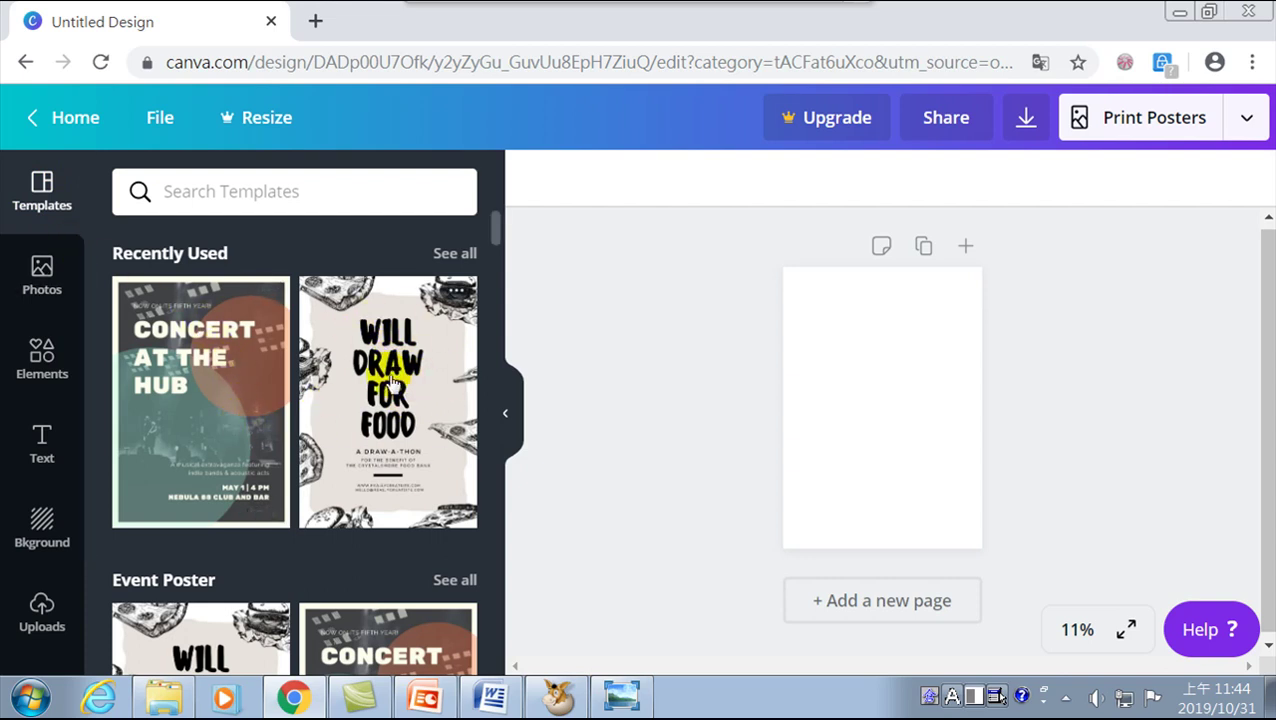
scroll(361, 415, down, 1)
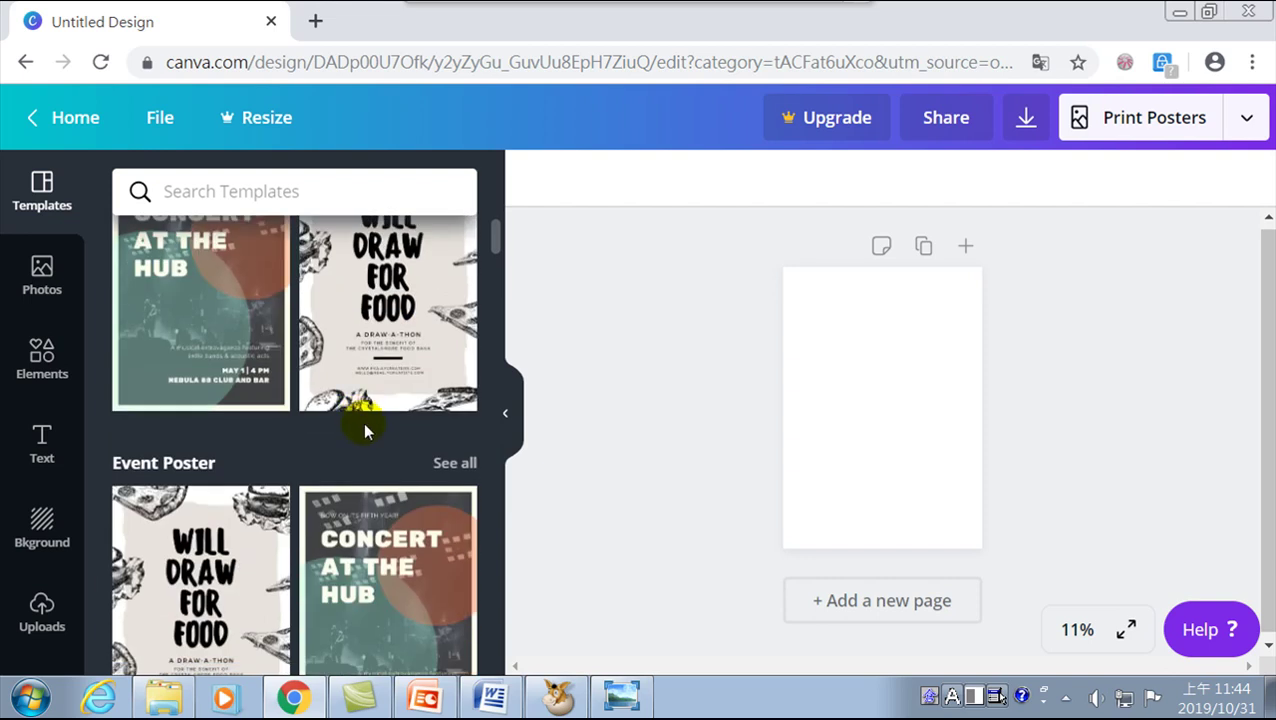
scroll(370, 440, down, 2)
scroll(378, 466, down, 1)
scroll(378, 466, down, 1)
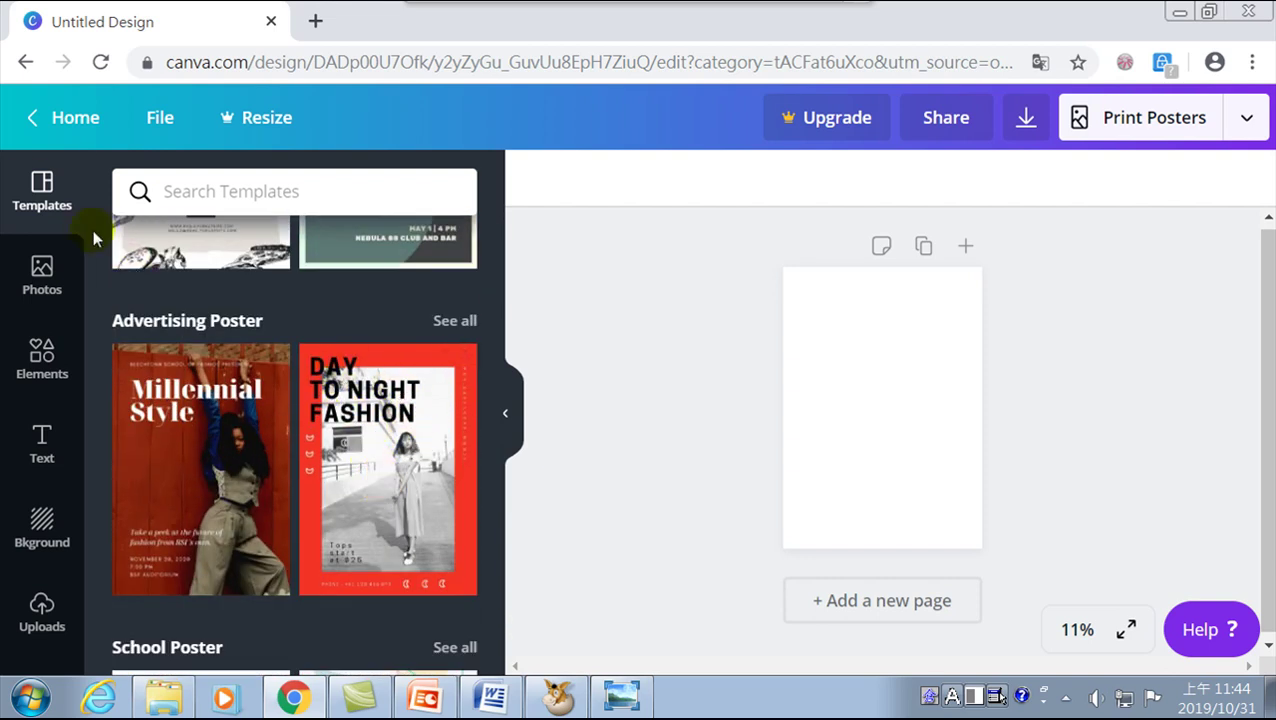
click(38, 185)
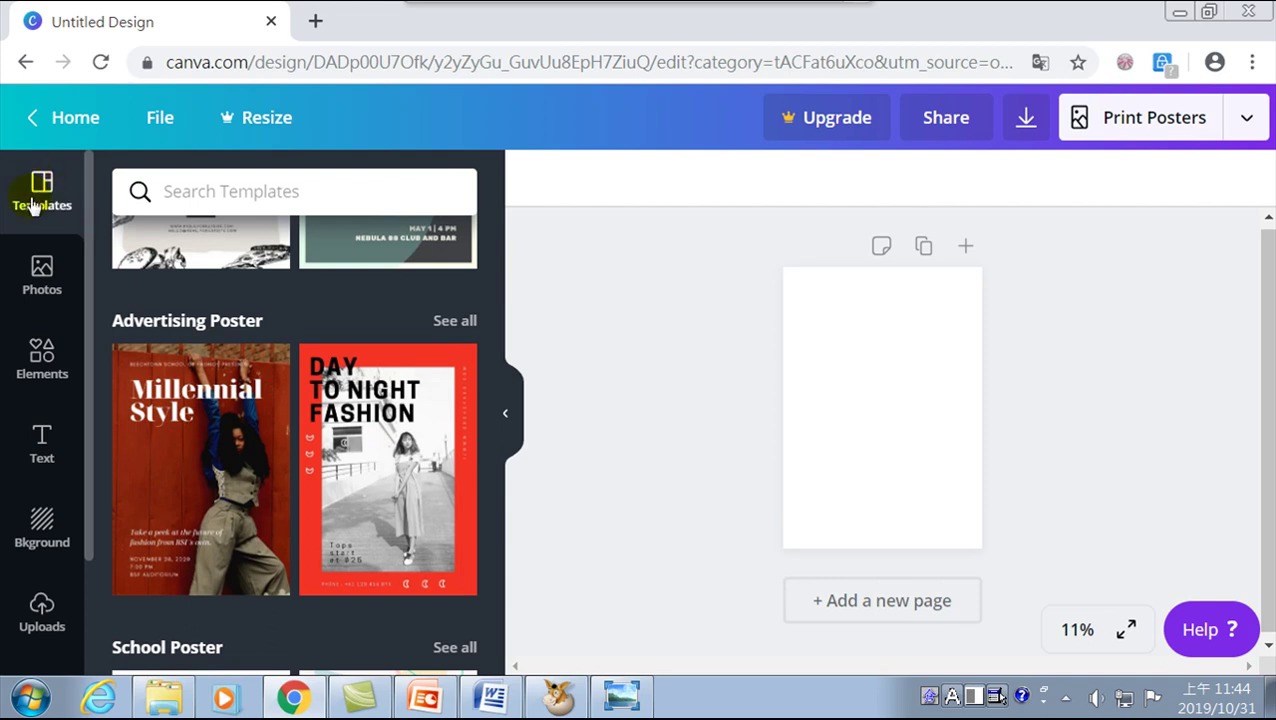
mouse_move(388, 469)
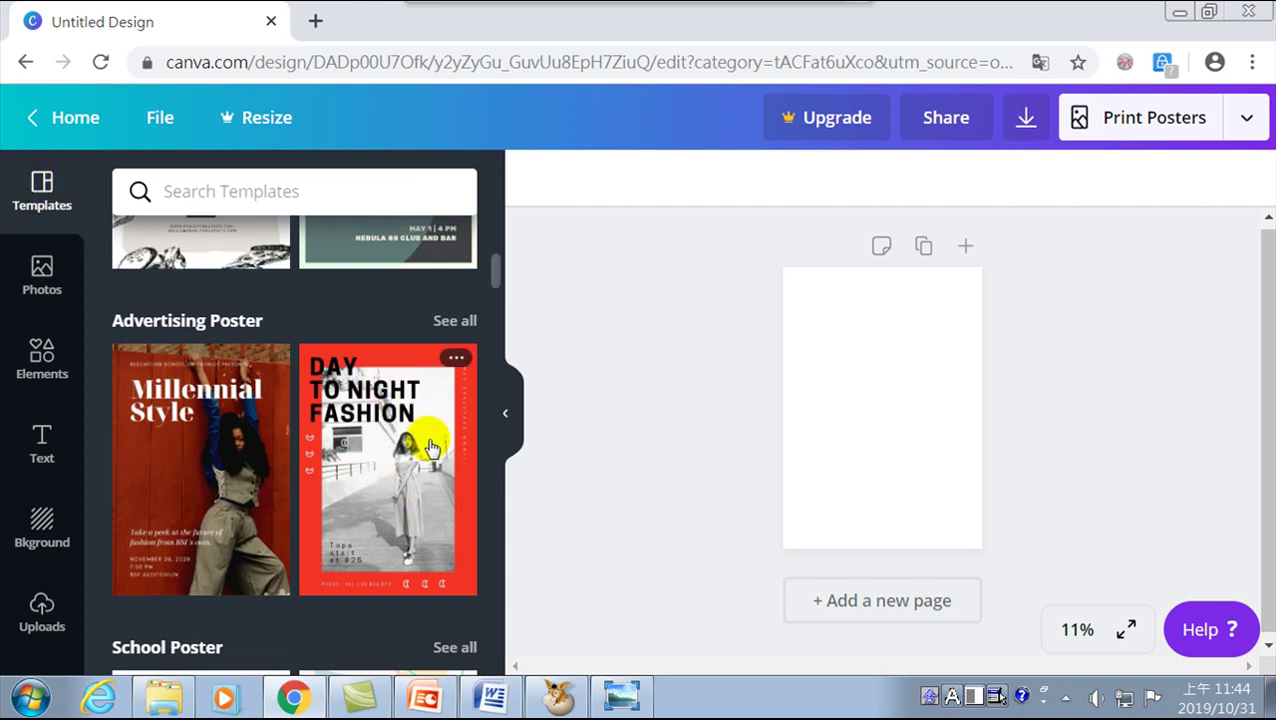
click(404, 462)
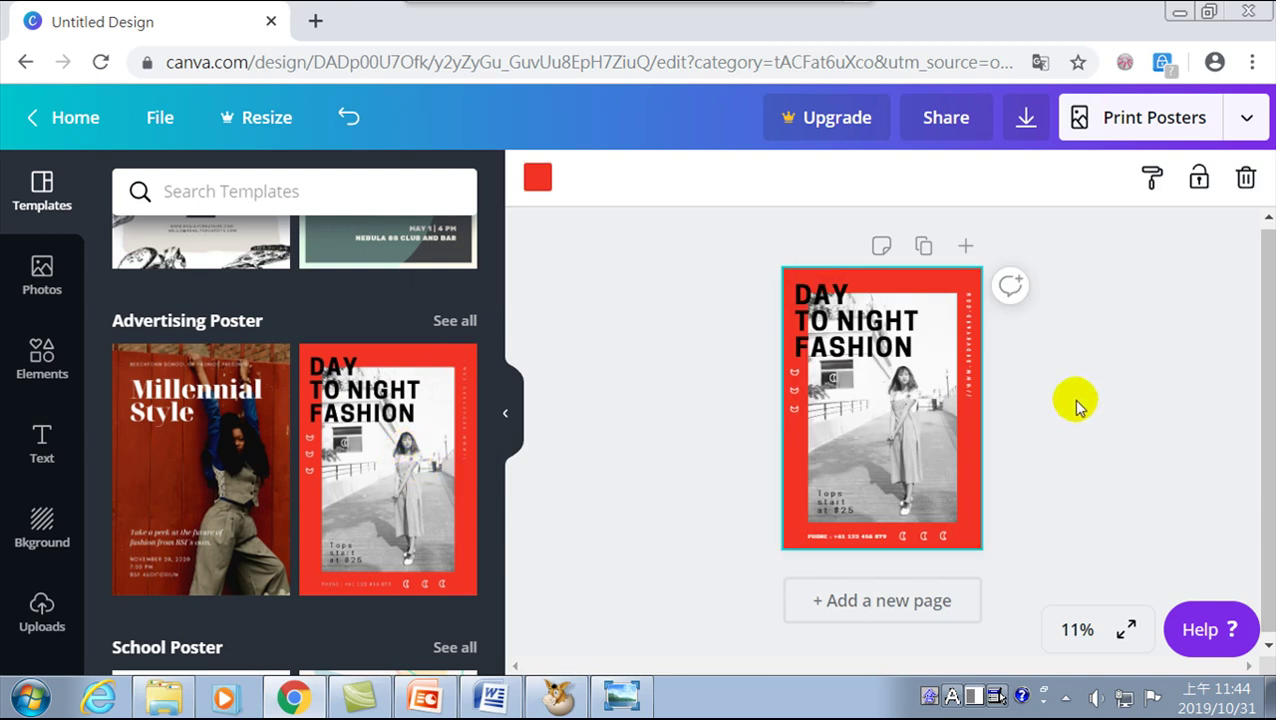
Select the poster background and switch its colour from red to the default purple
click(912, 419)
click(940, 397)
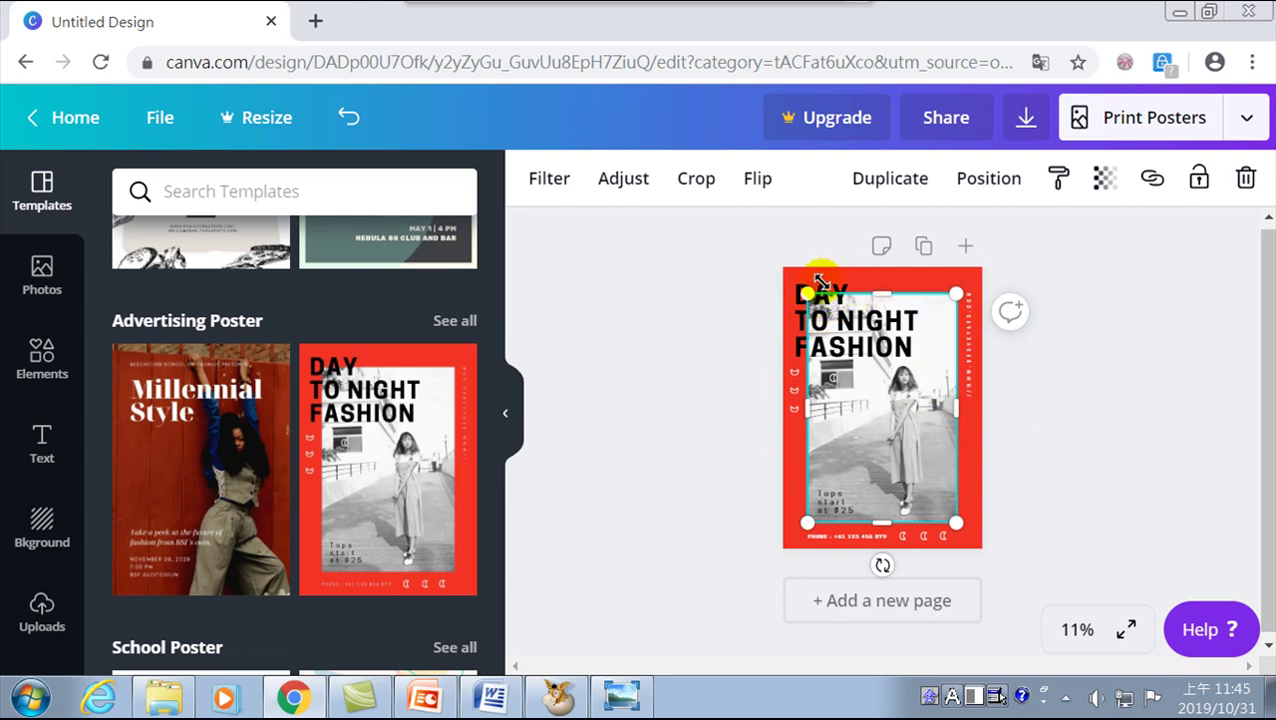
click(740, 350)
click(798, 293)
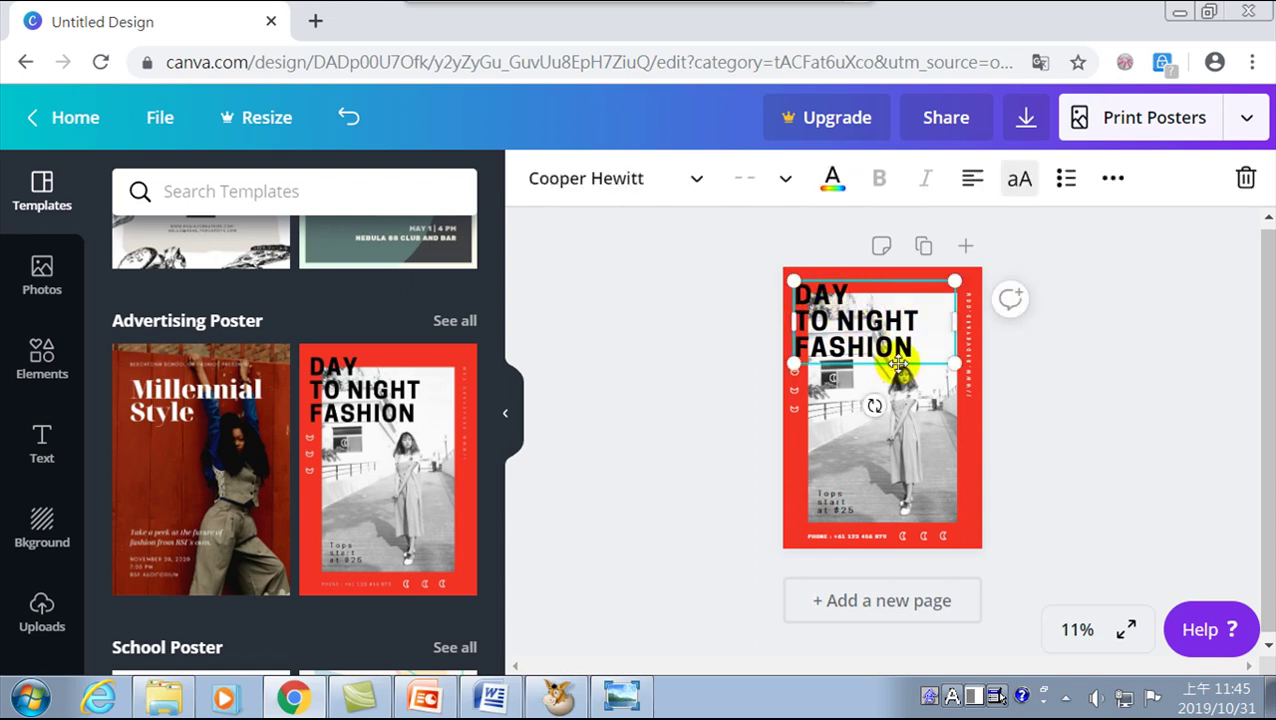
click(1132, 445)
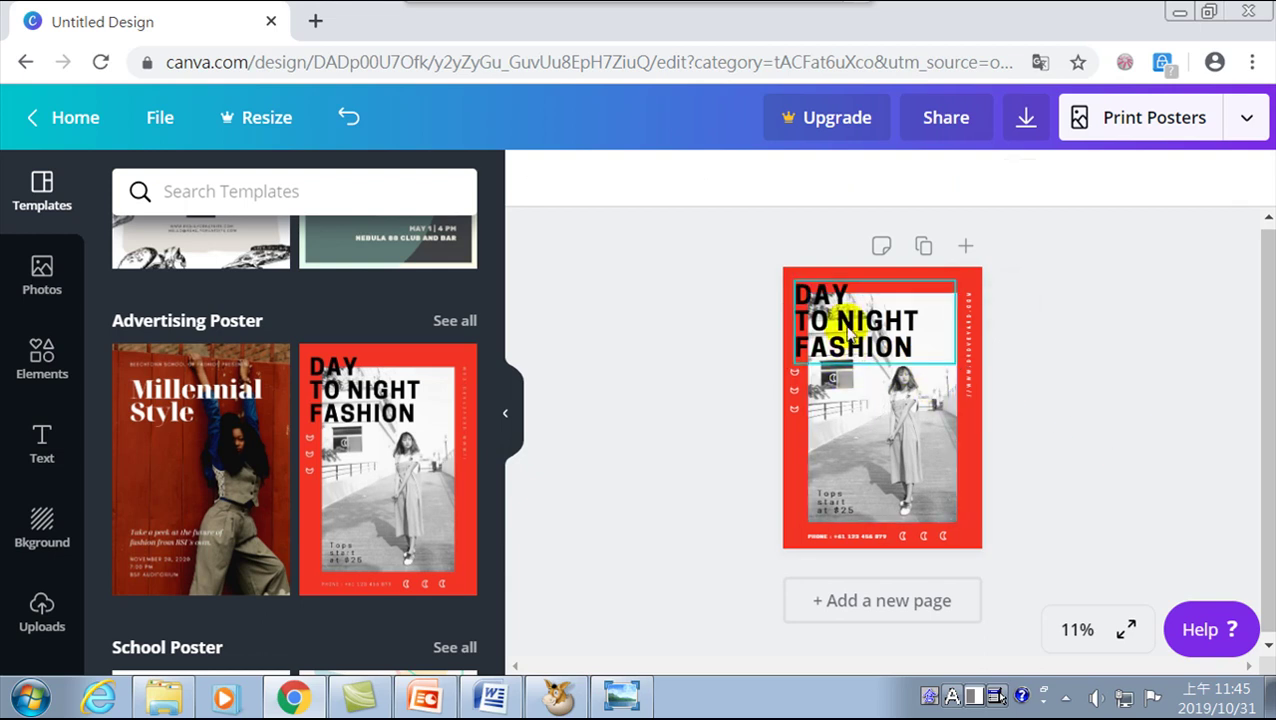
click(976, 532)
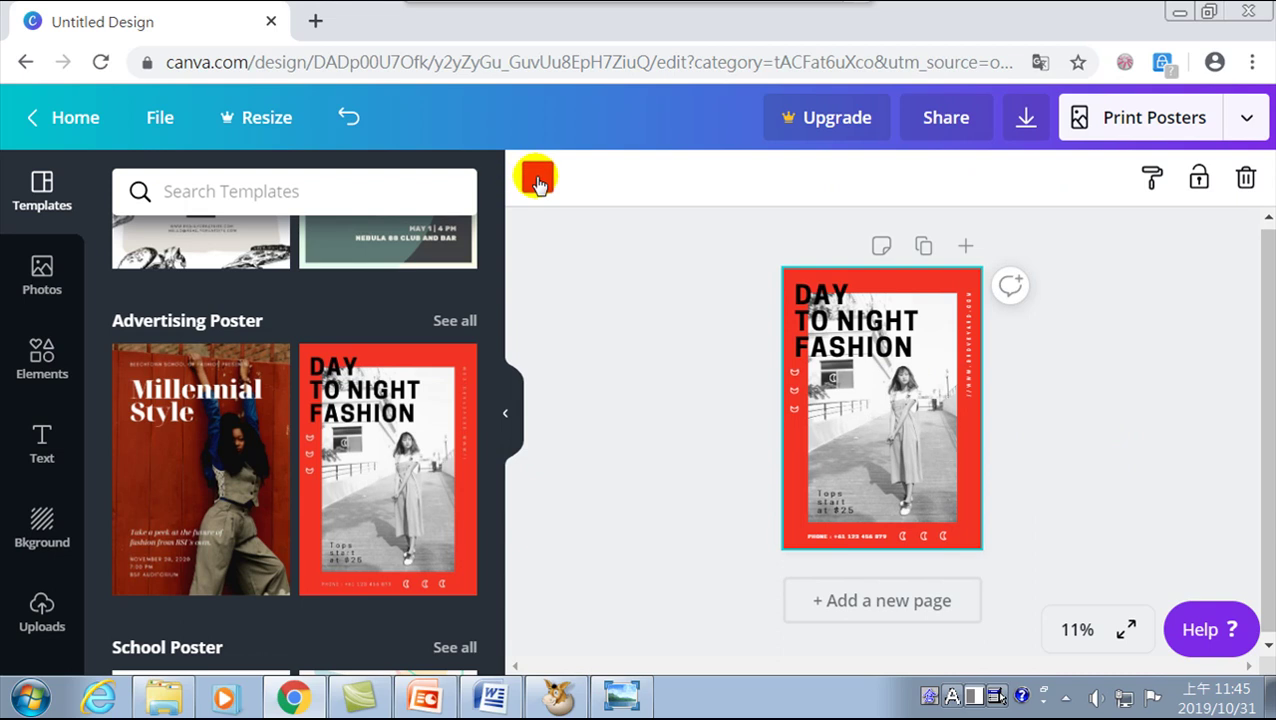
click(538, 178)
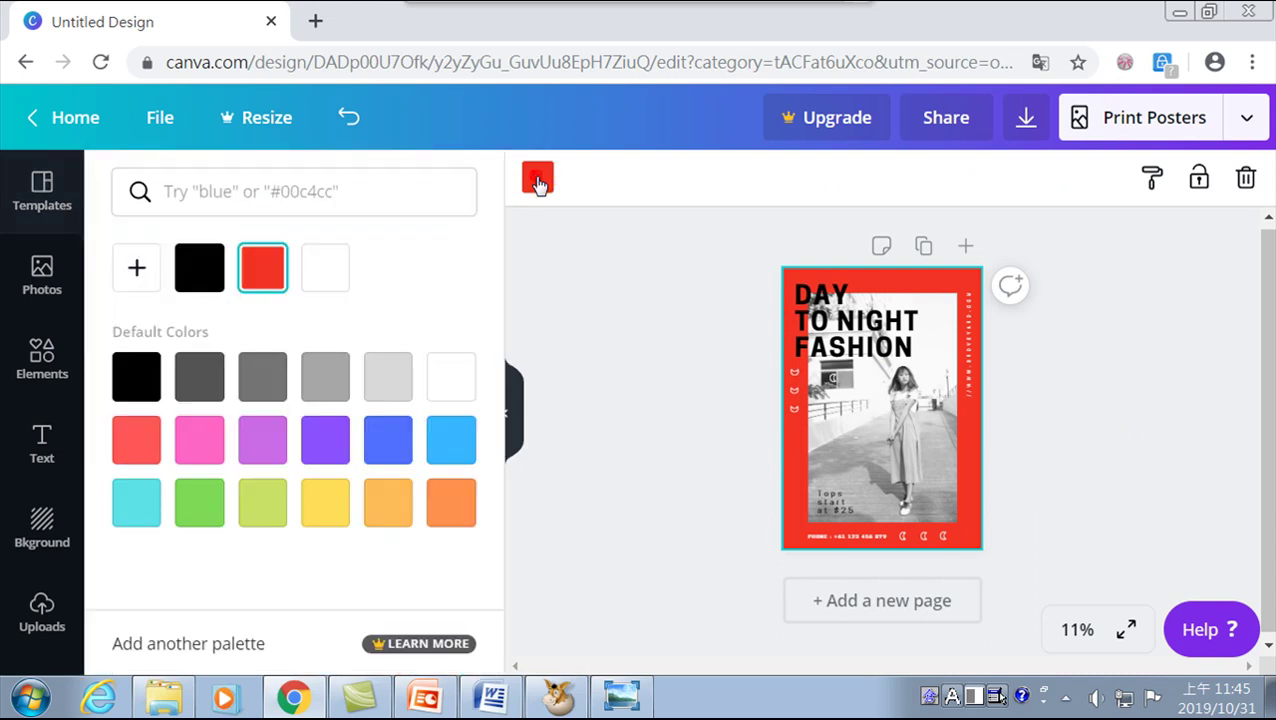
click(323, 445)
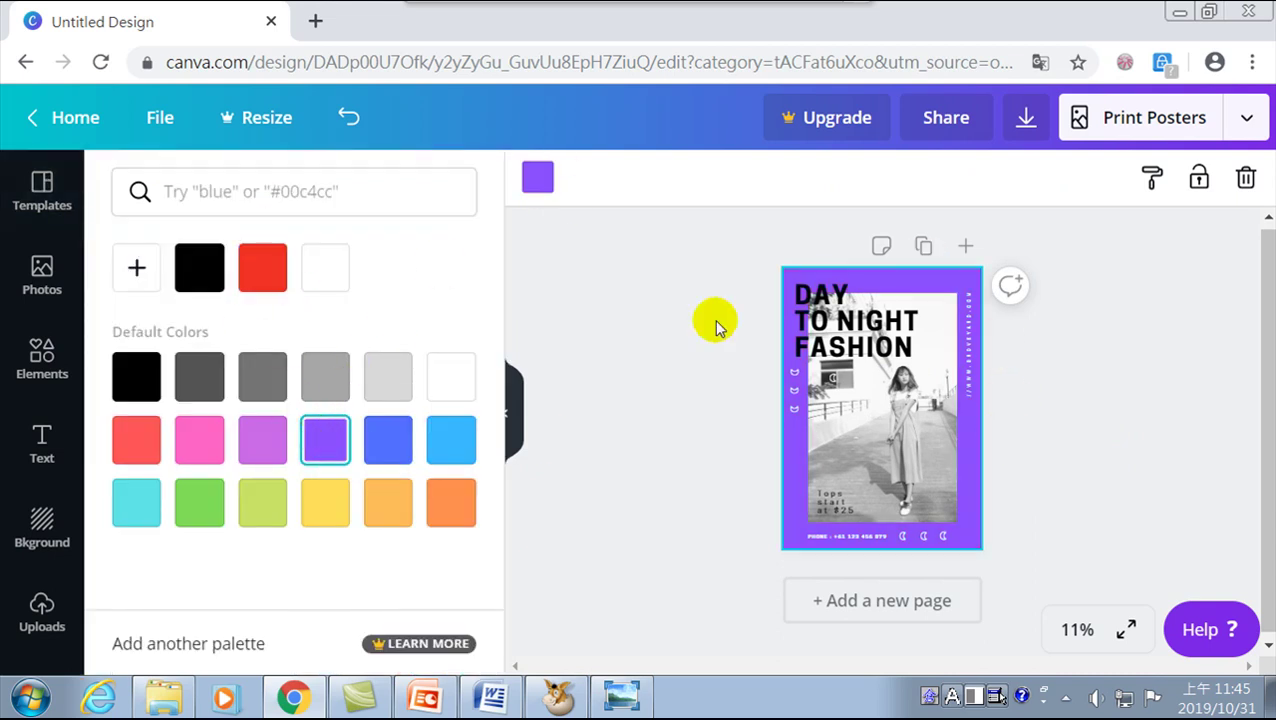
click(723, 464)
click(818, 300)
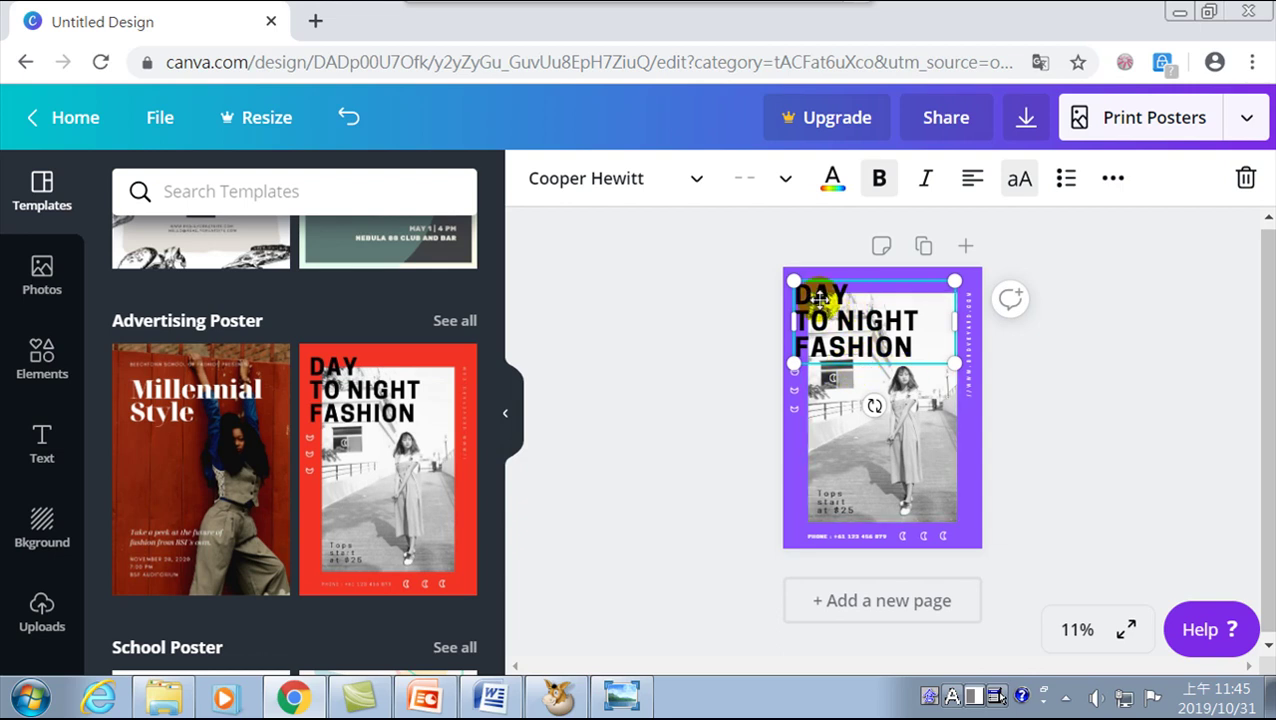
Replace the headline word DAY with 雲端發票
click(832, 296)
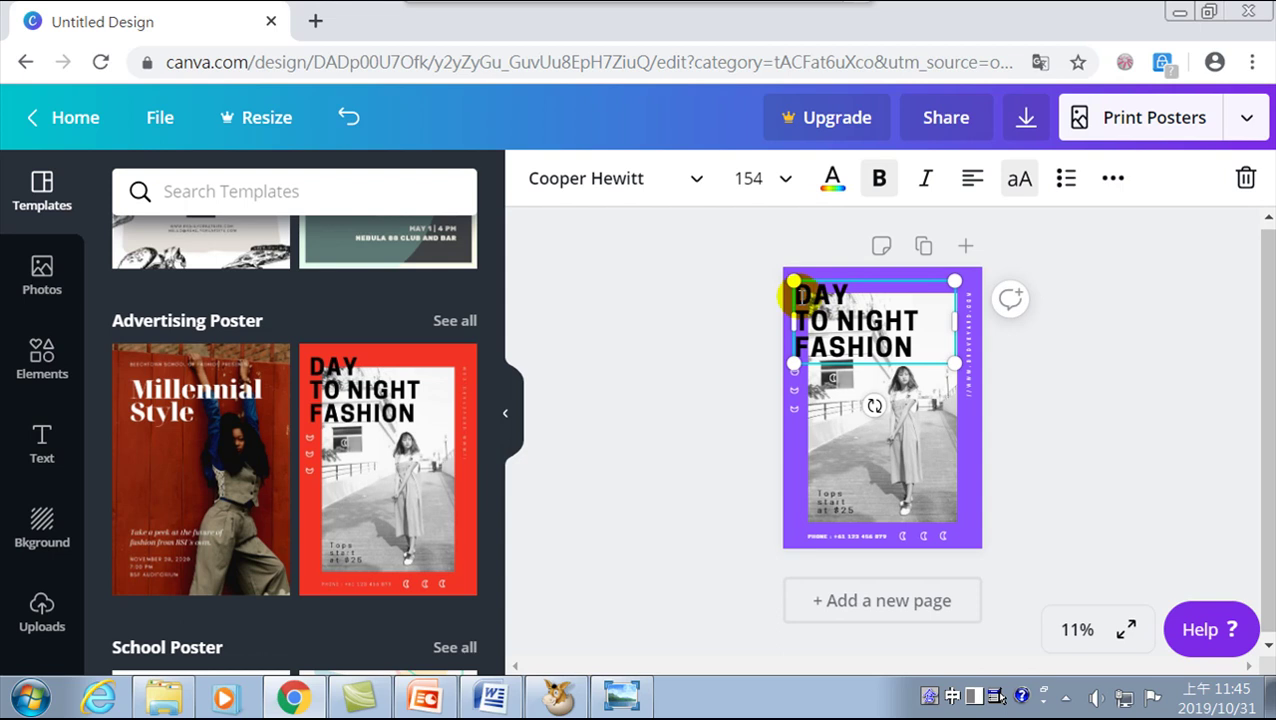
drag(793, 322, 835, 322)
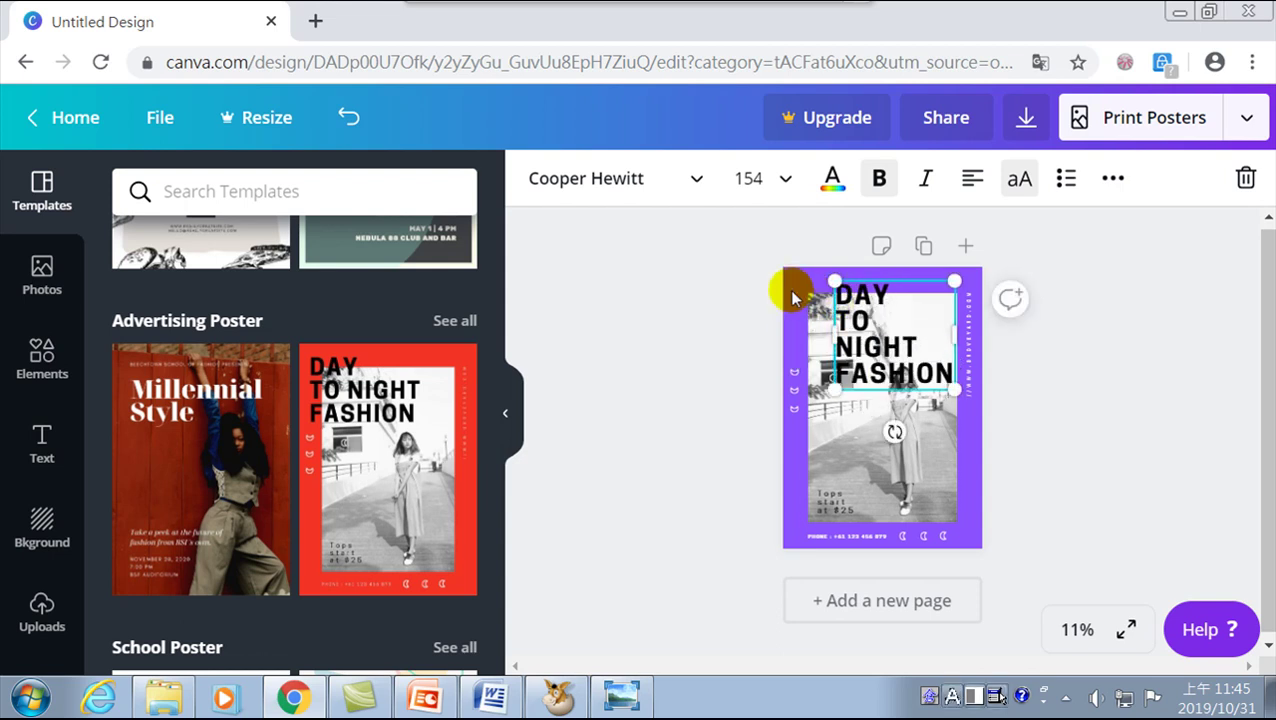
key(ctrl+z)
double_click(822, 296)
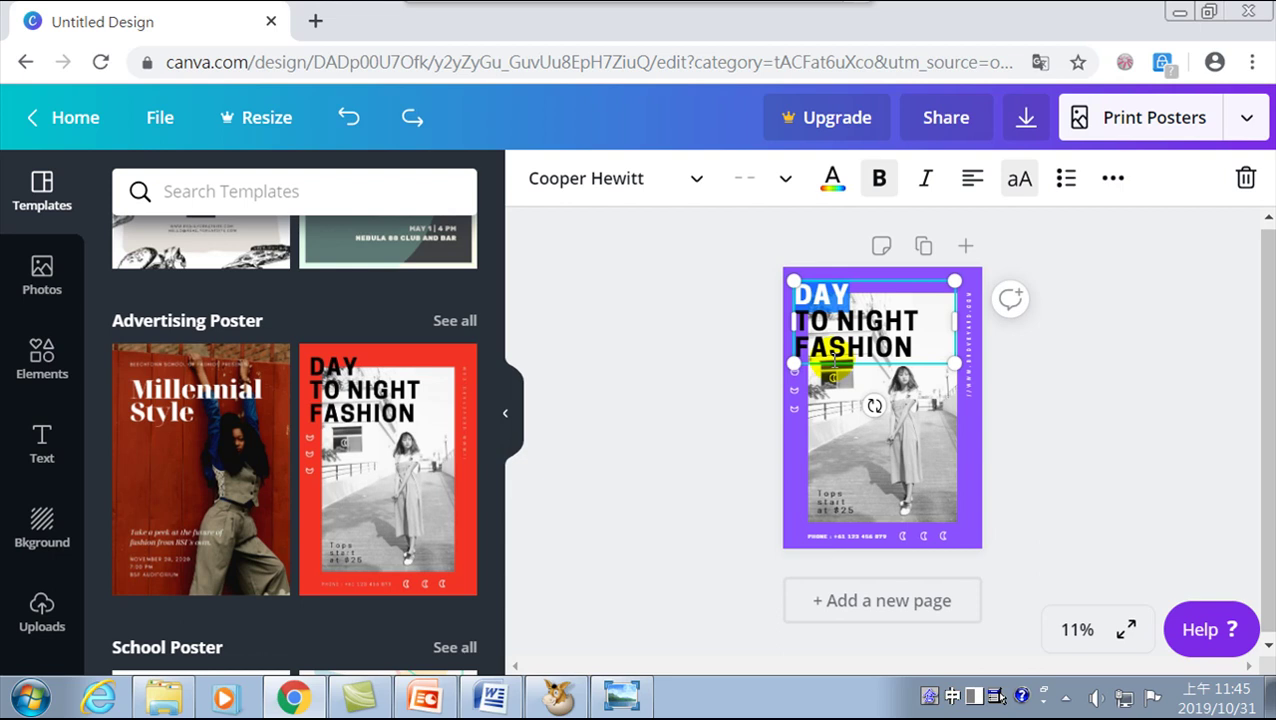
text(雲卜廿端發一田)
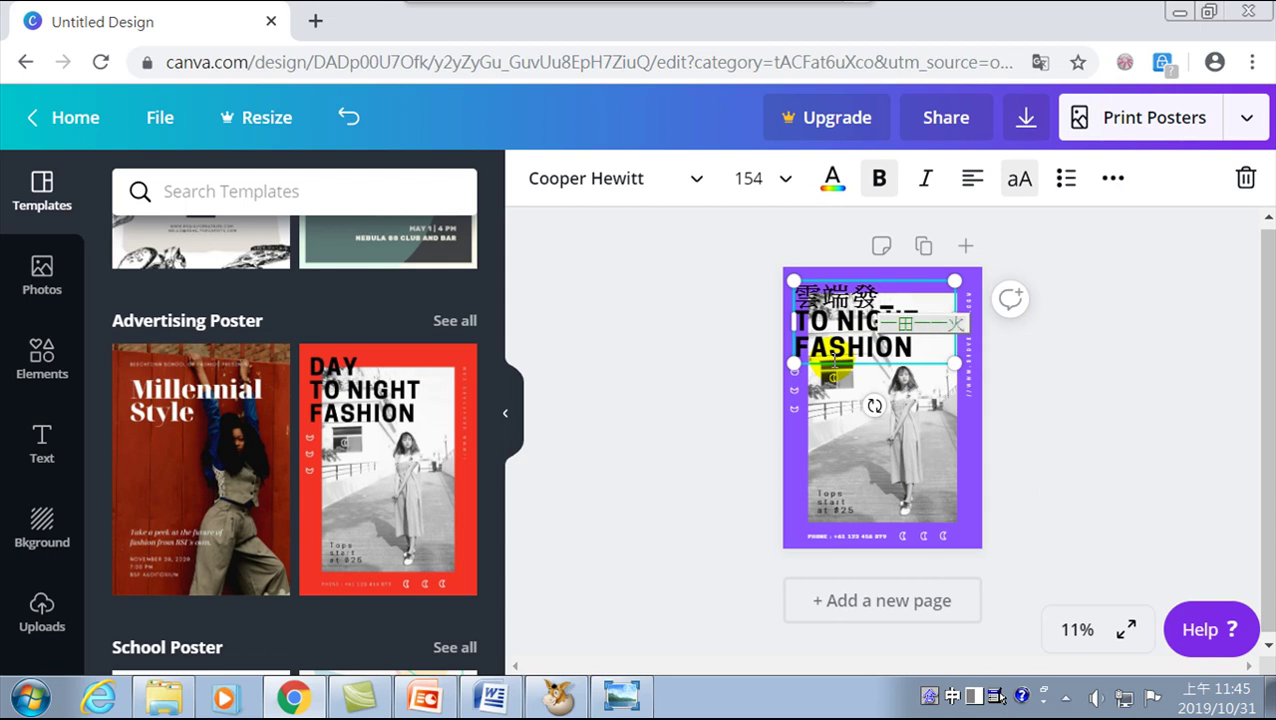
text(票)
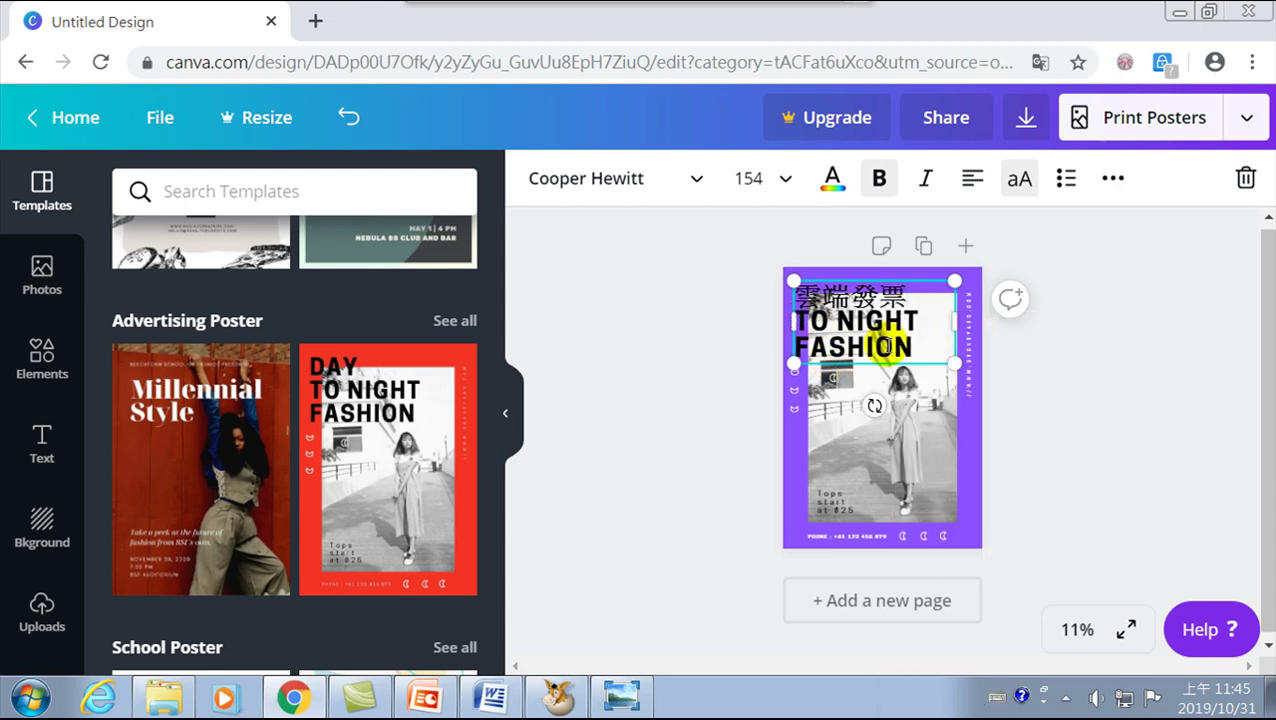
Replace the remaining English words with 1+1中獎率 and nudge the headline down-right
drag(905, 346, 806, 320)
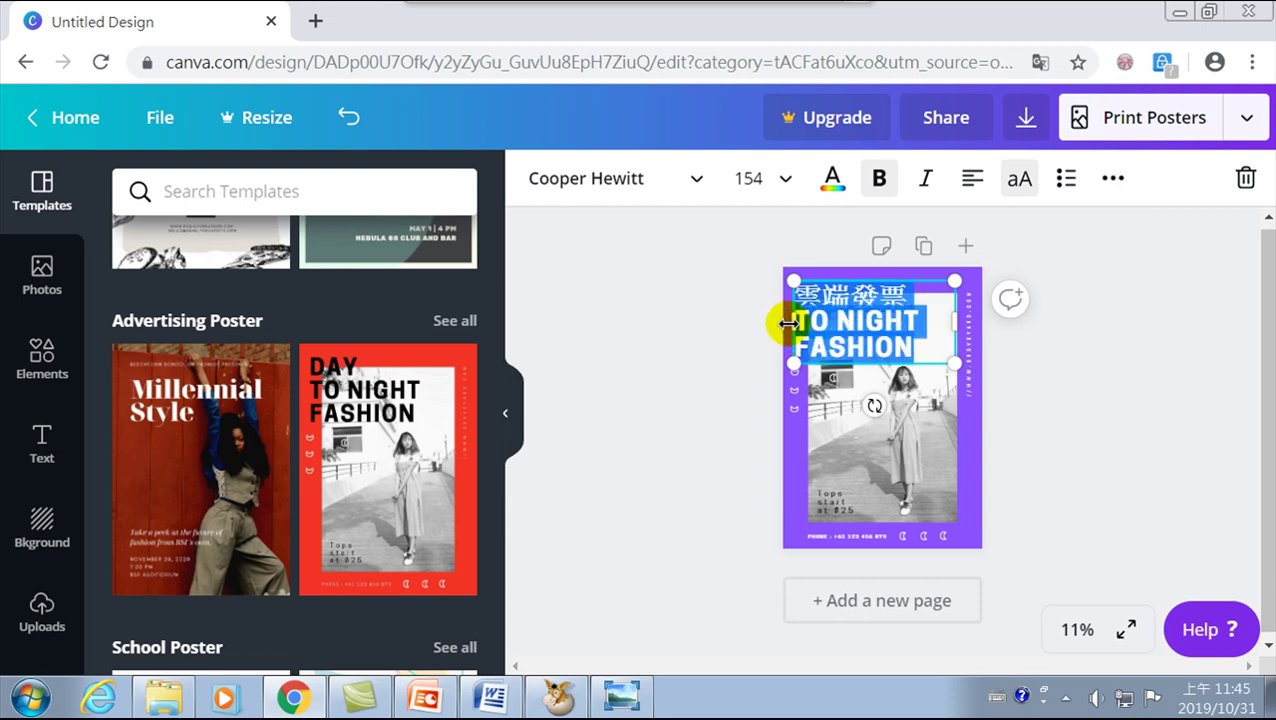
key(BackSpace)
text(1+1)
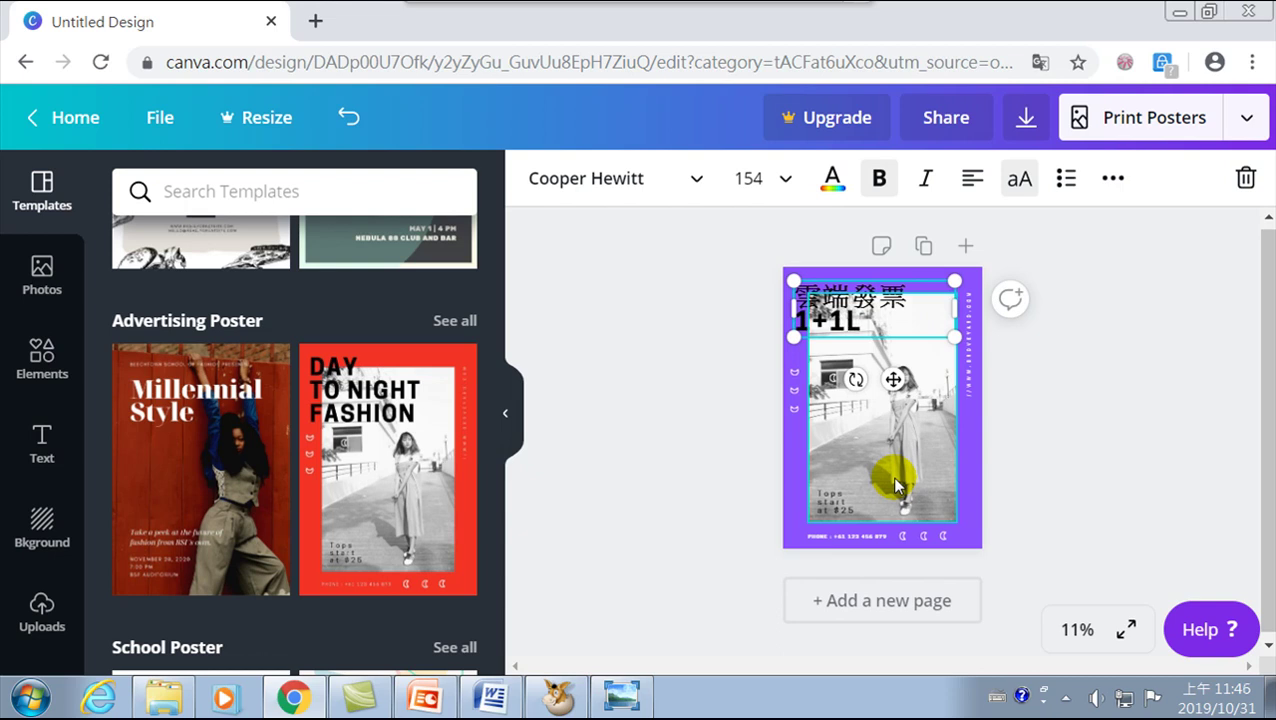
text(中)
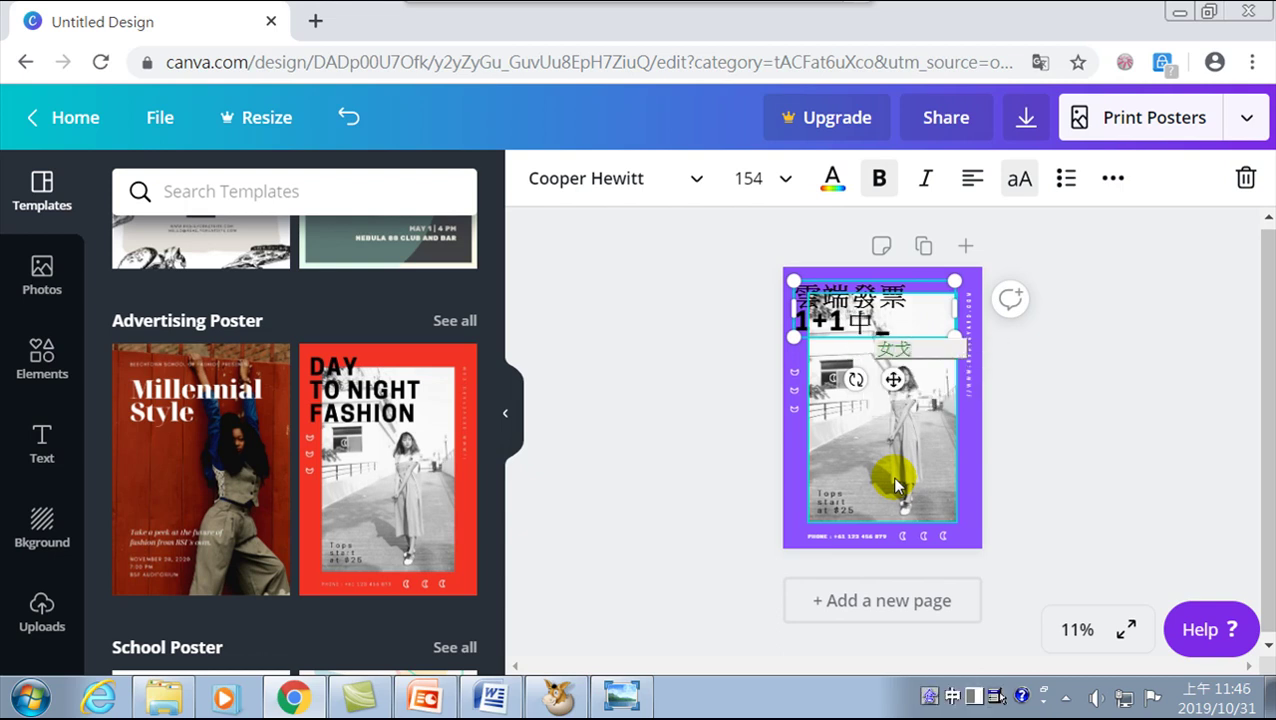
text(獎率)
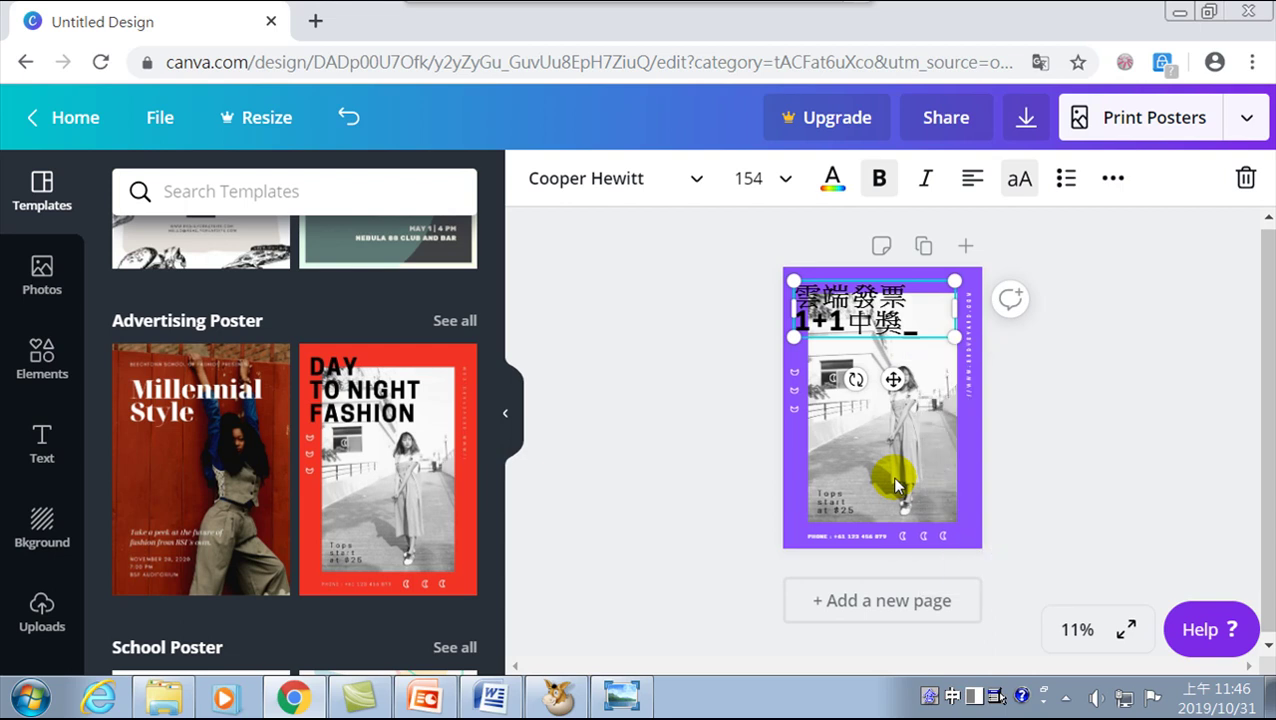
click(1145, 390)
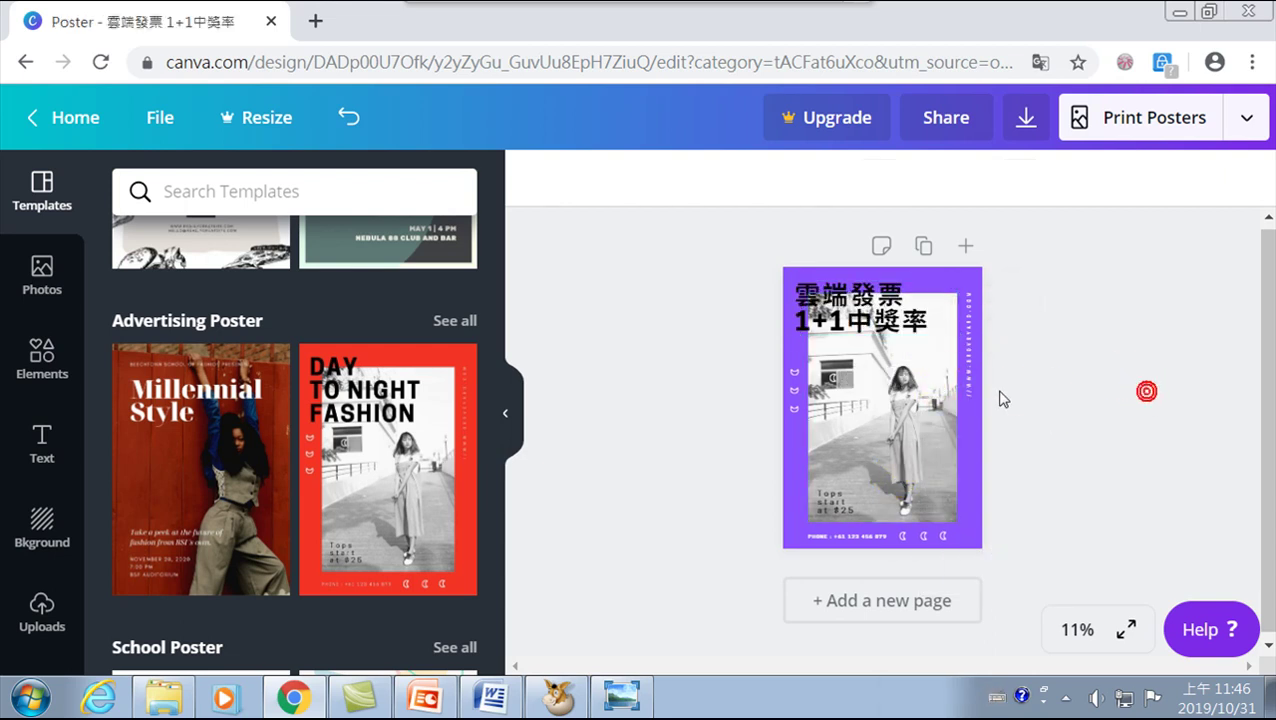
click(836, 292)
drag(847, 282, 845, 282)
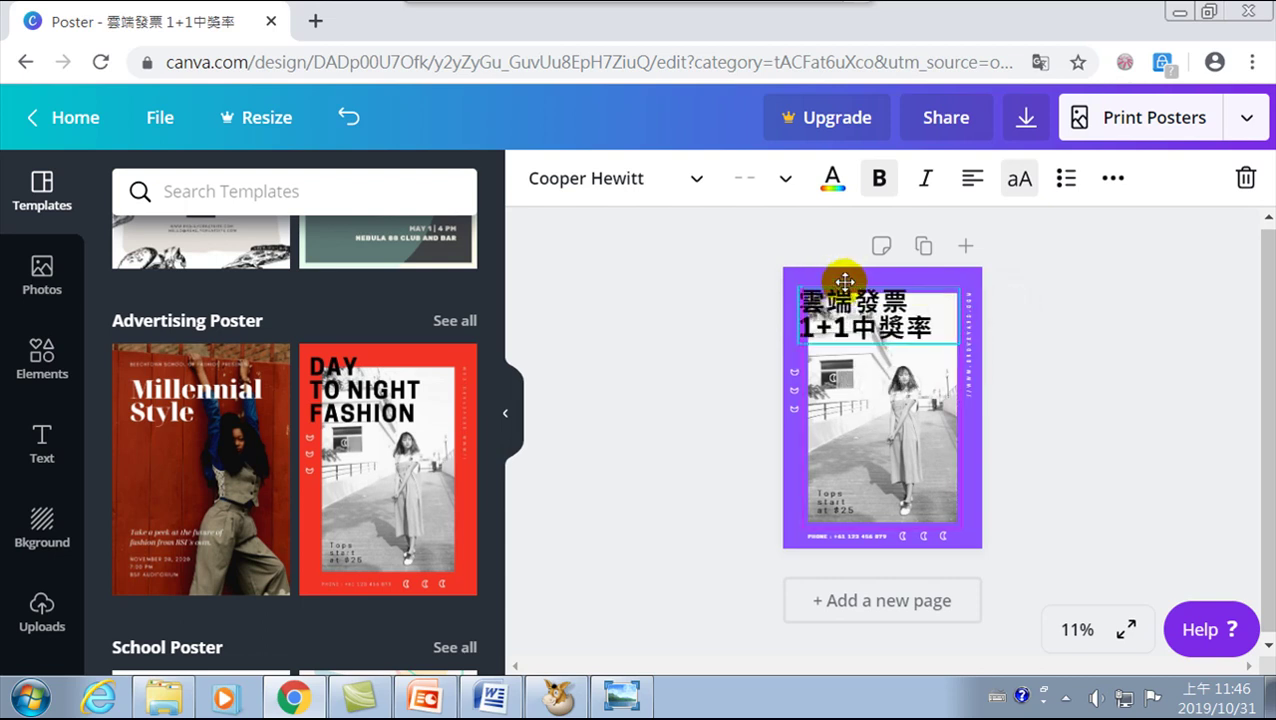
Try several headline colours, settling on black text
click(832, 180)
click(326, 447)
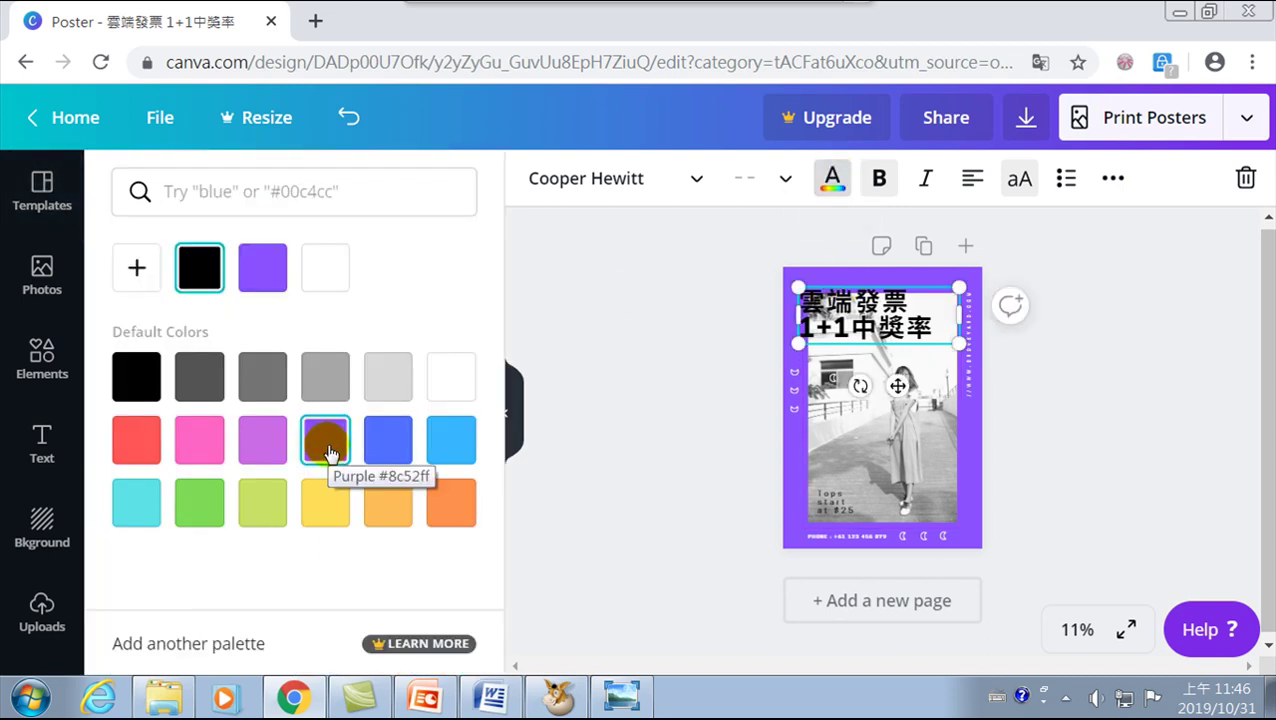
click(139, 377)
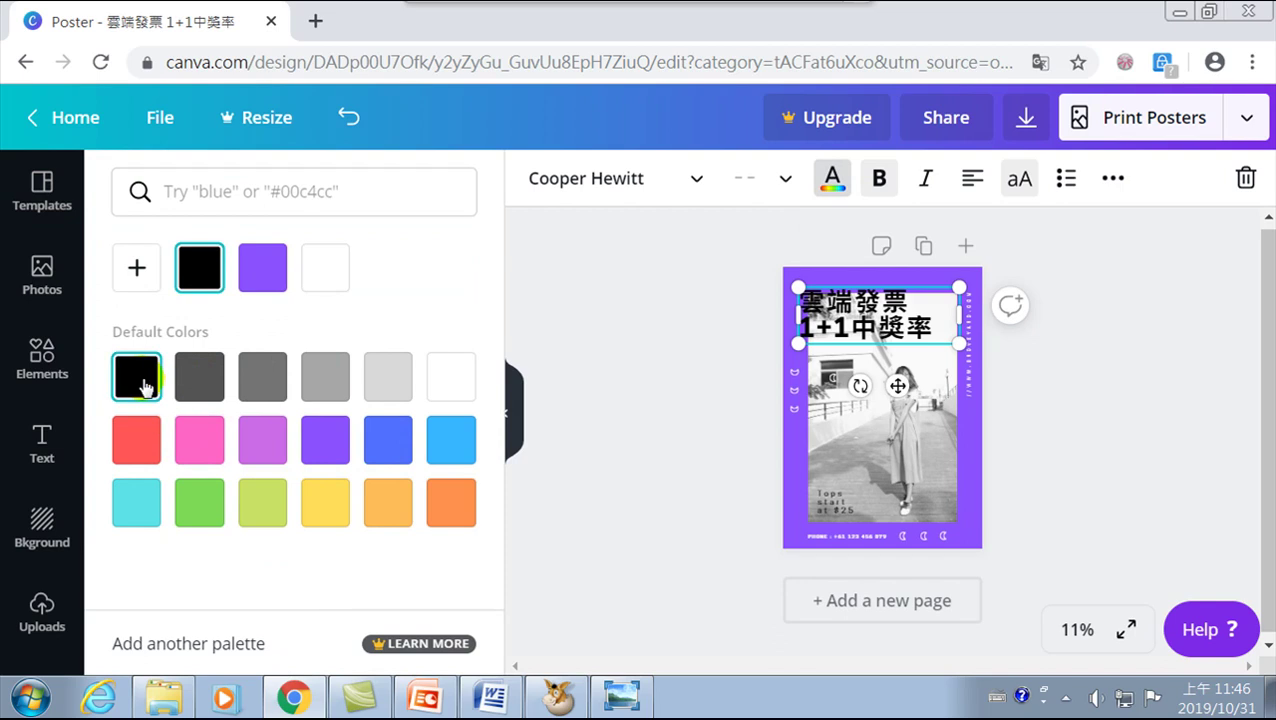
click(325, 505)
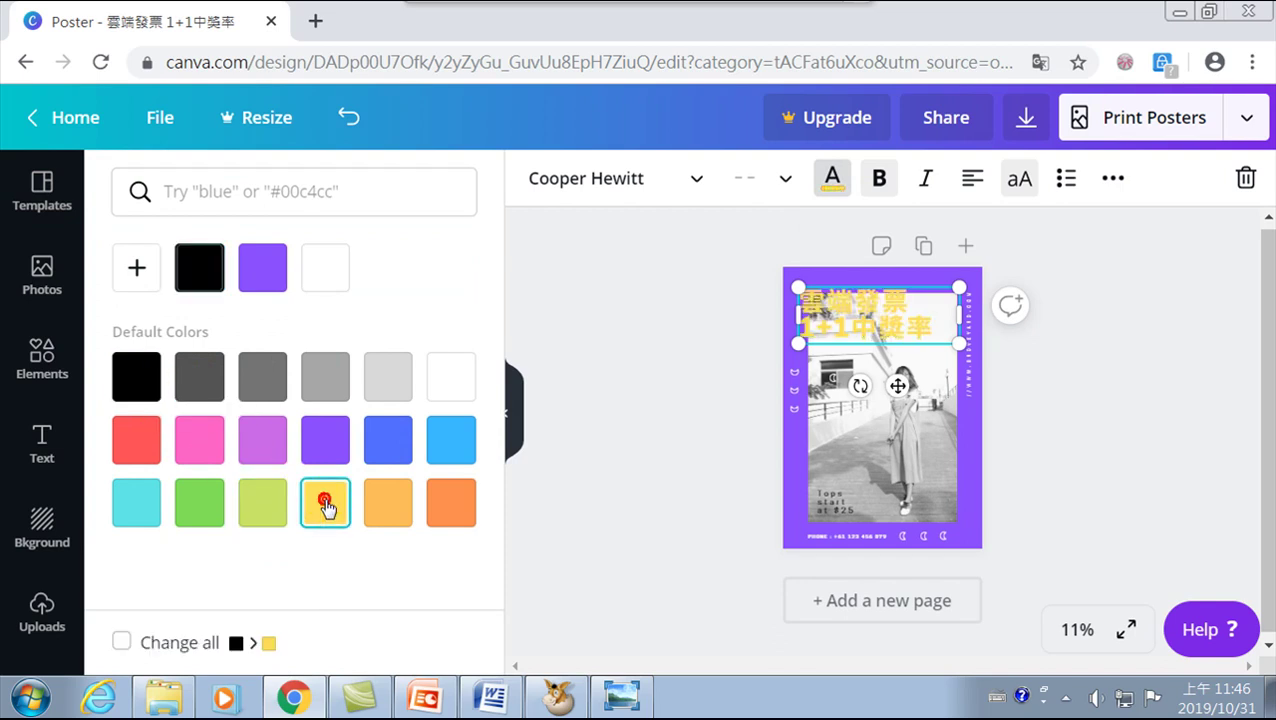
click(388, 505)
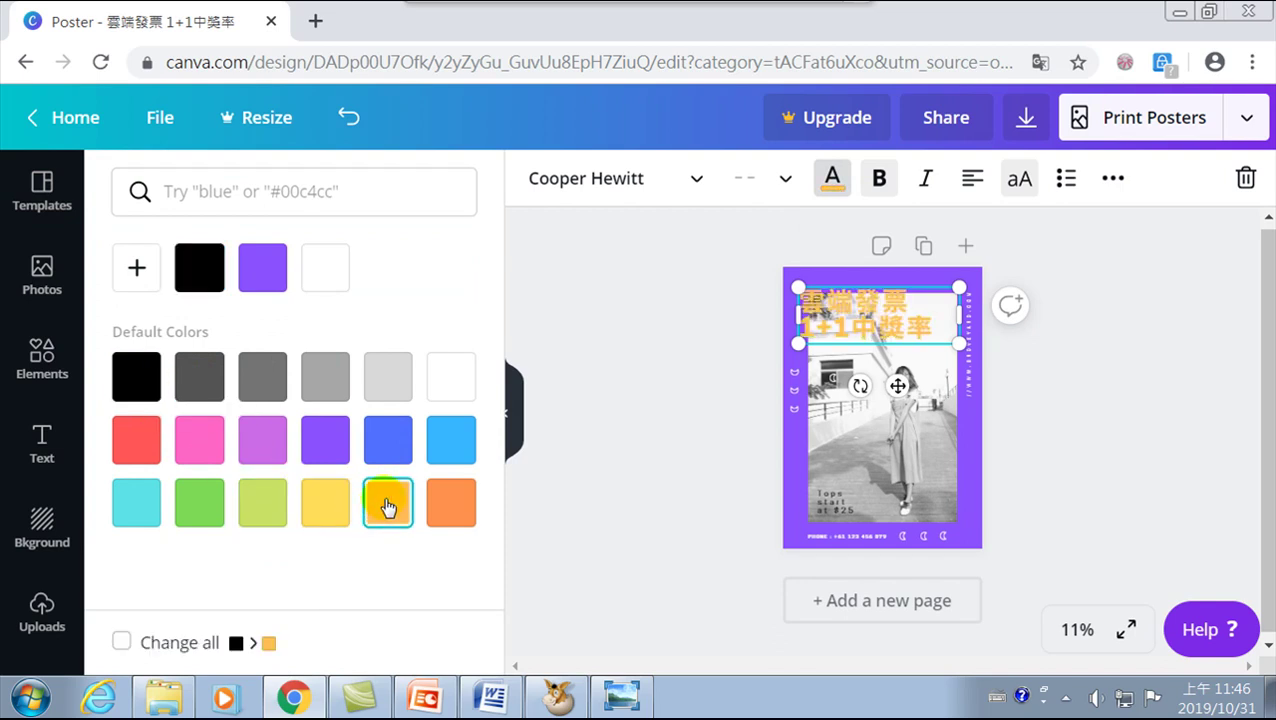
click(449, 501)
click(460, 440)
click(322, 440)
click(140, 374)
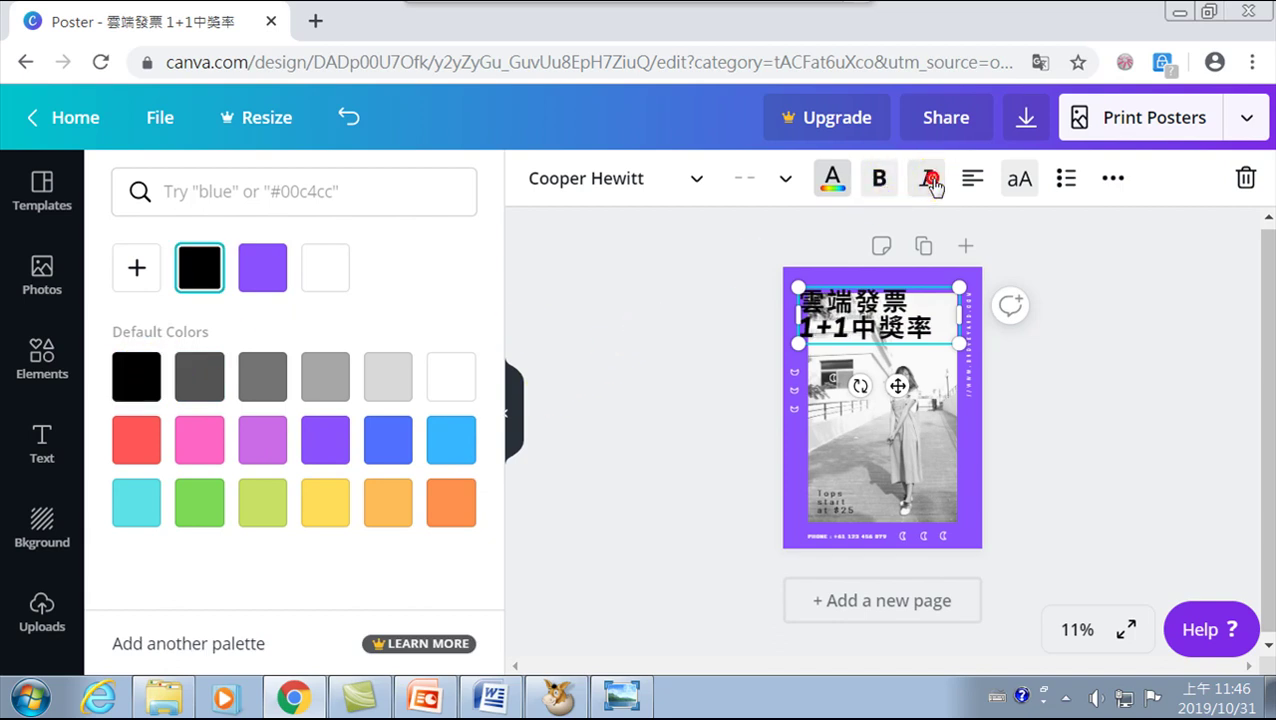
Cycle the headline alignment back to left and bring up the font list
click(973, 180)
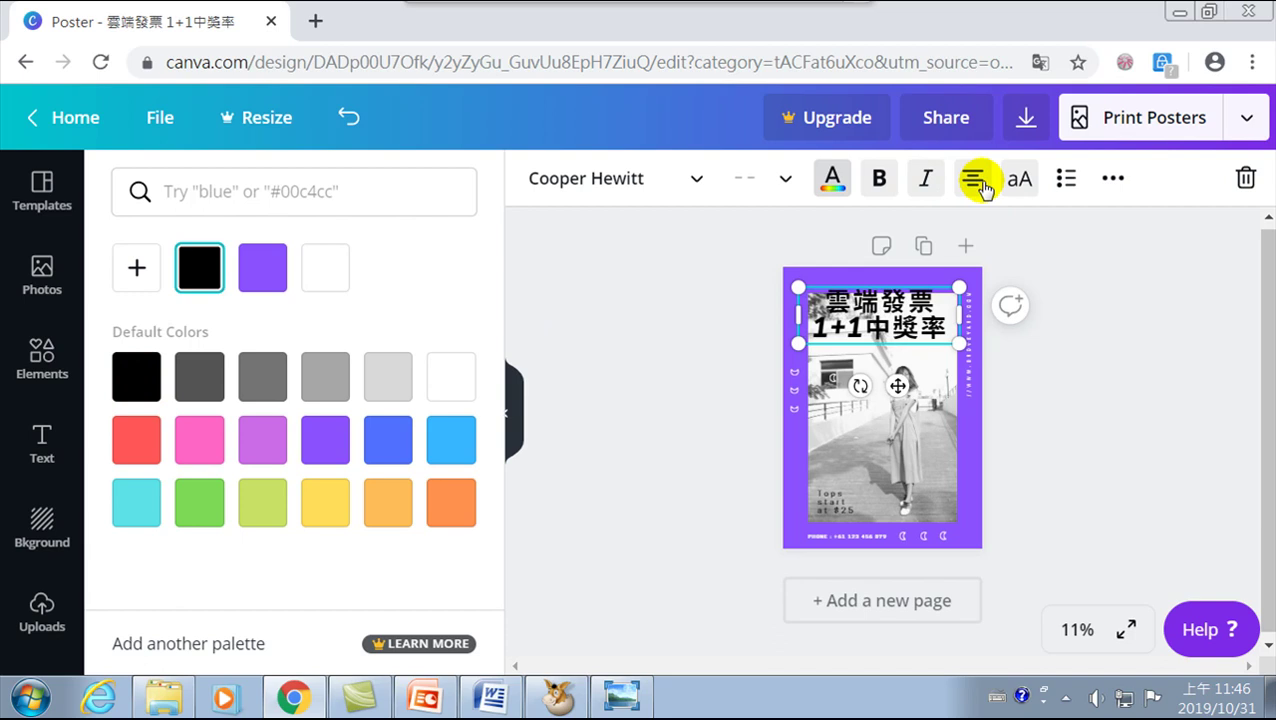
click(975, 182)
click(975, 182)
click(928, 187)
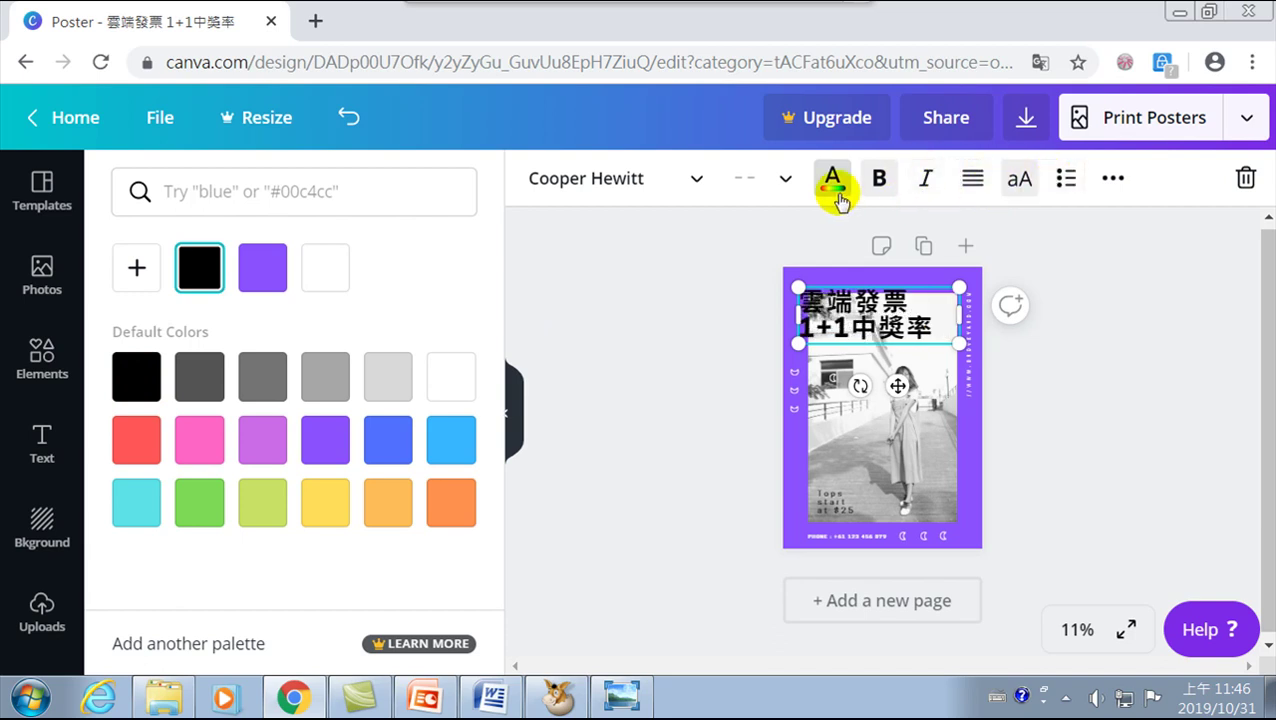
click(694, 178)
mouse_move(492, 250)
mouse_down()
mouse_move(490, 585)
mouse_move(491, 490)
mouse_move(499, 575)
mouse_up()
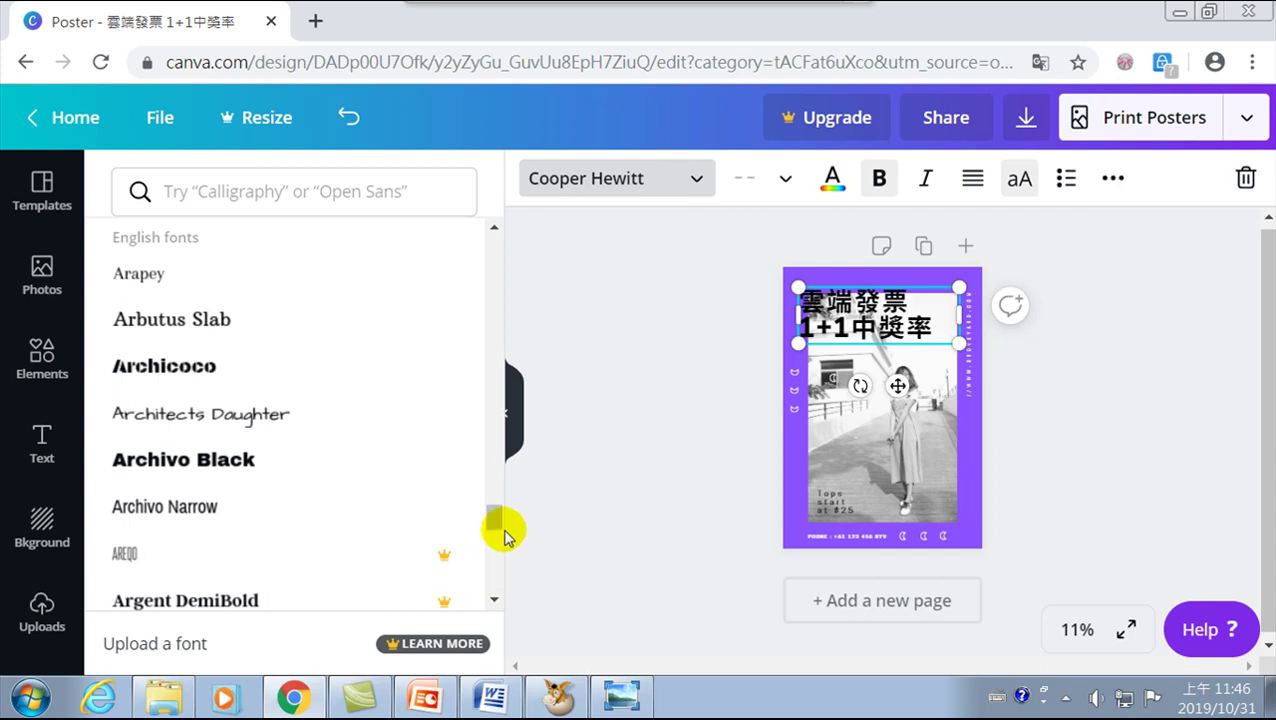
drag(496, 516, 493, 610)
drag(493, 548, 493, 600)
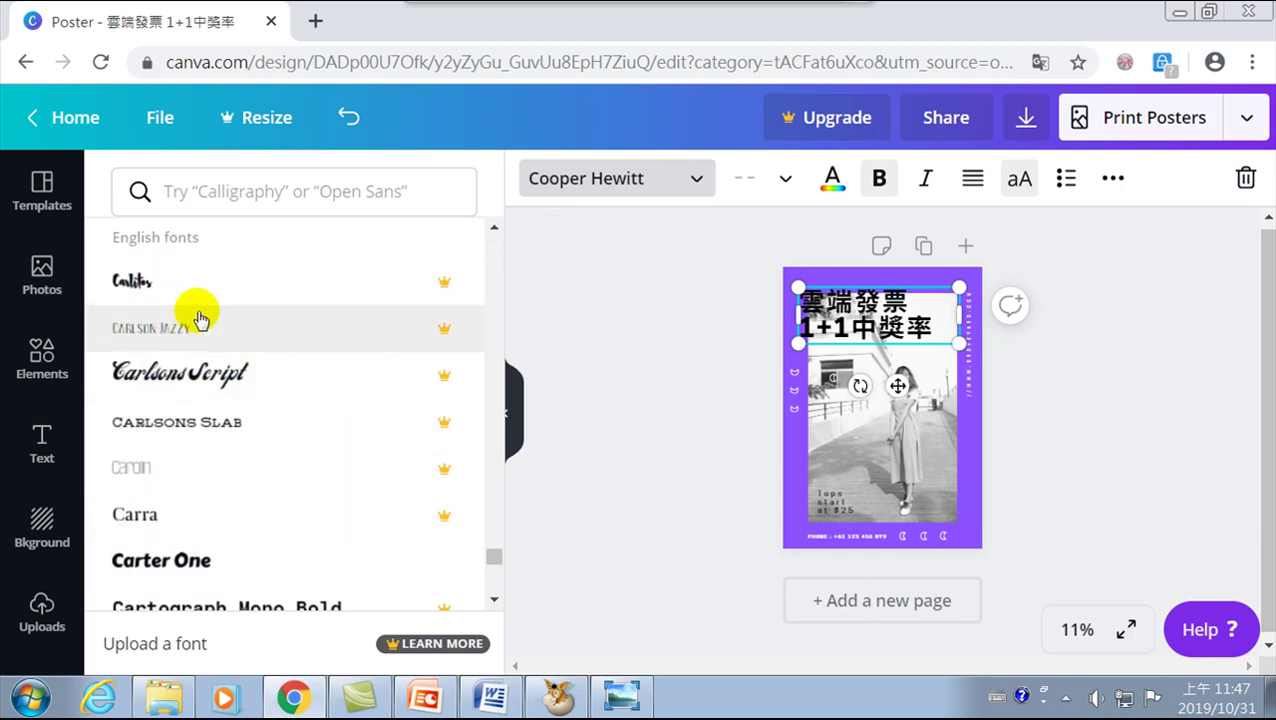
drag(493, 557, 494, 598)
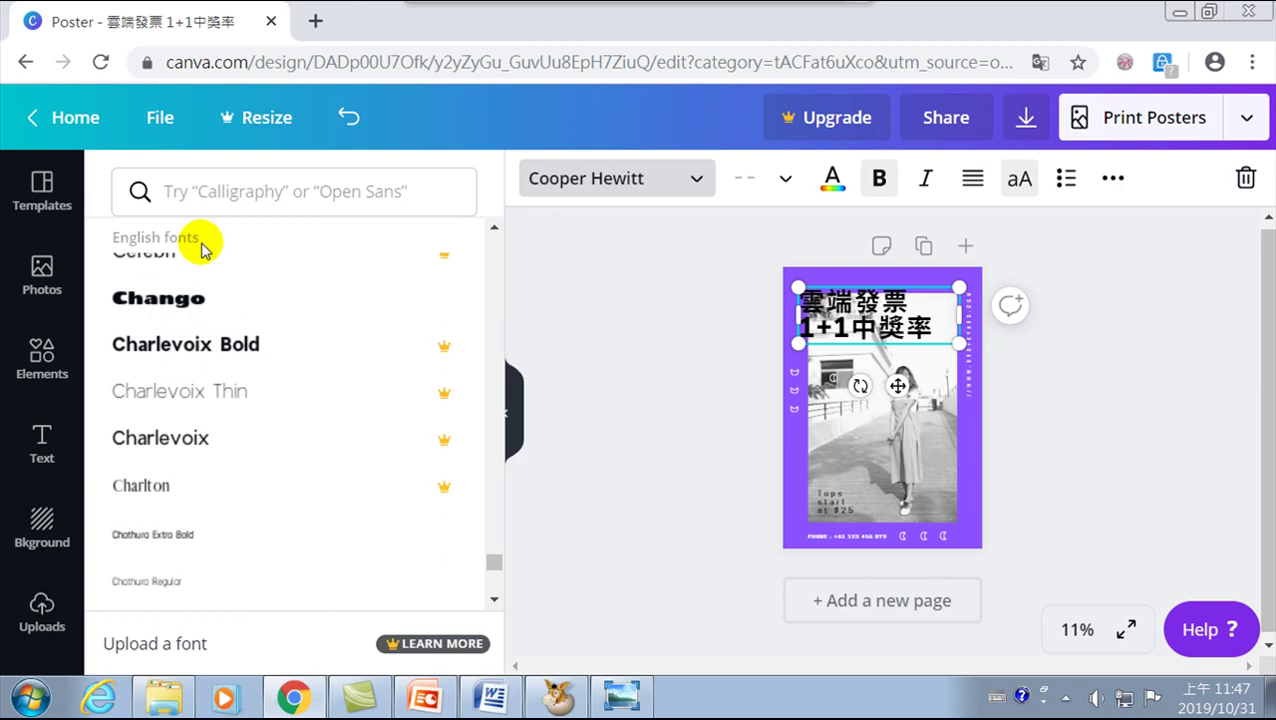
Search fonts for 王, try 王漢宗特黑體 and 王漢宗勘流亭, and settle on 王漢宗顏楷體
click(220, 191)
text(mg)
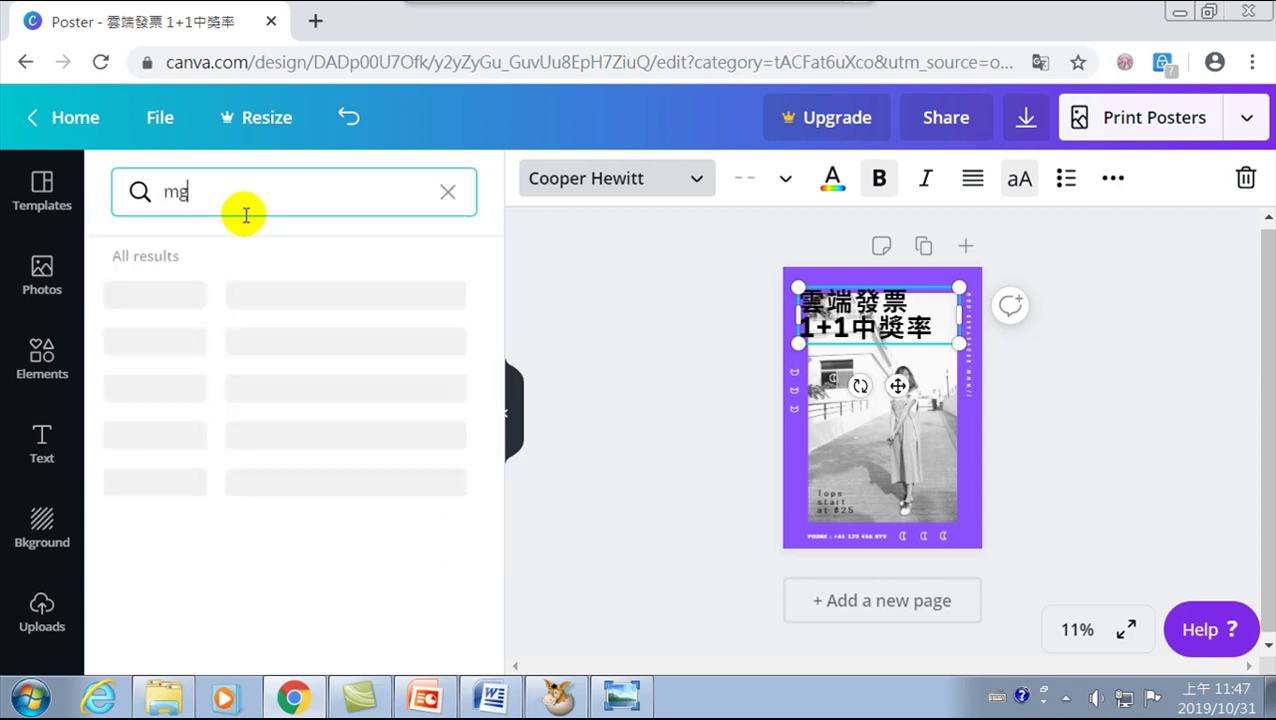
key(BackSpace)
text(mg1)
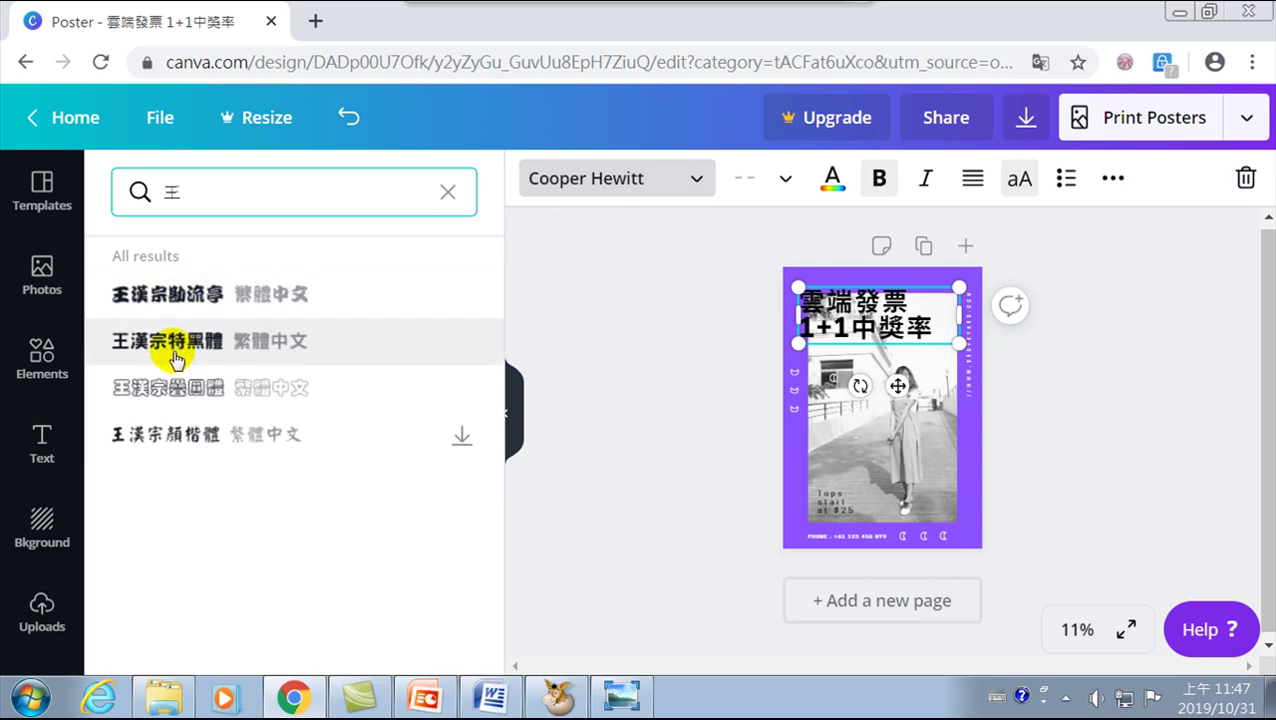
click(176, 350)
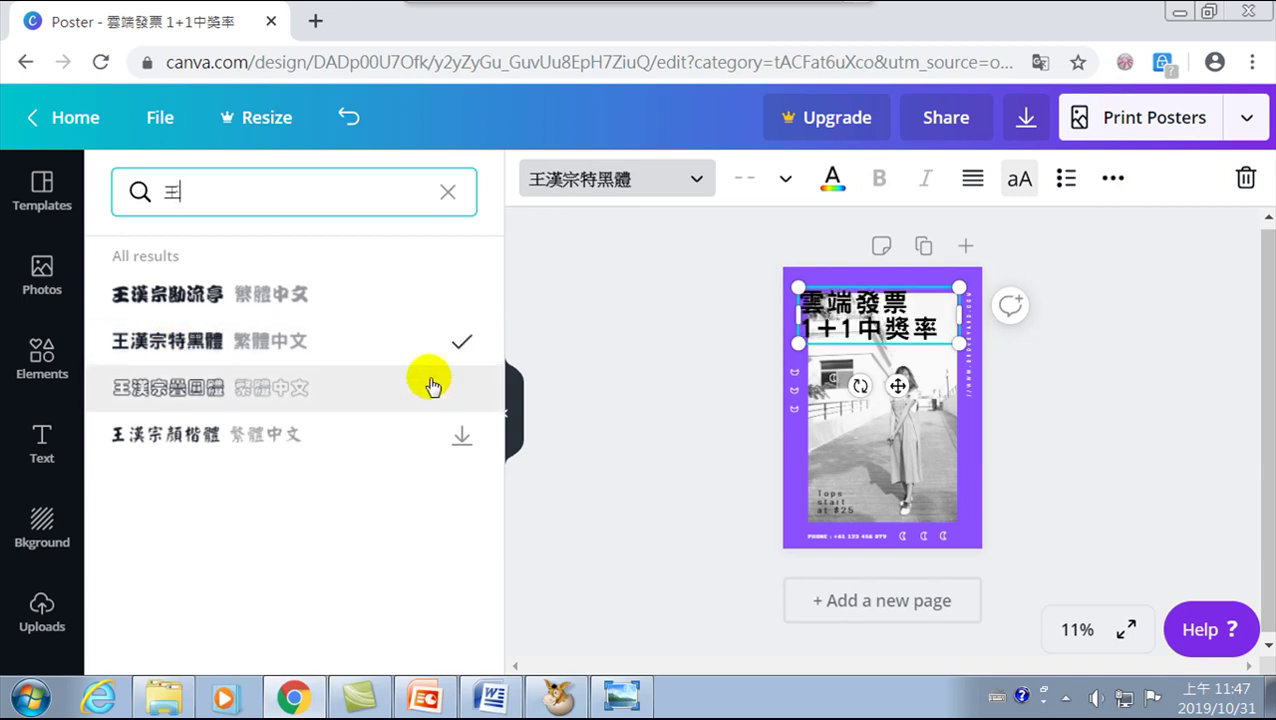
click(180, 443)
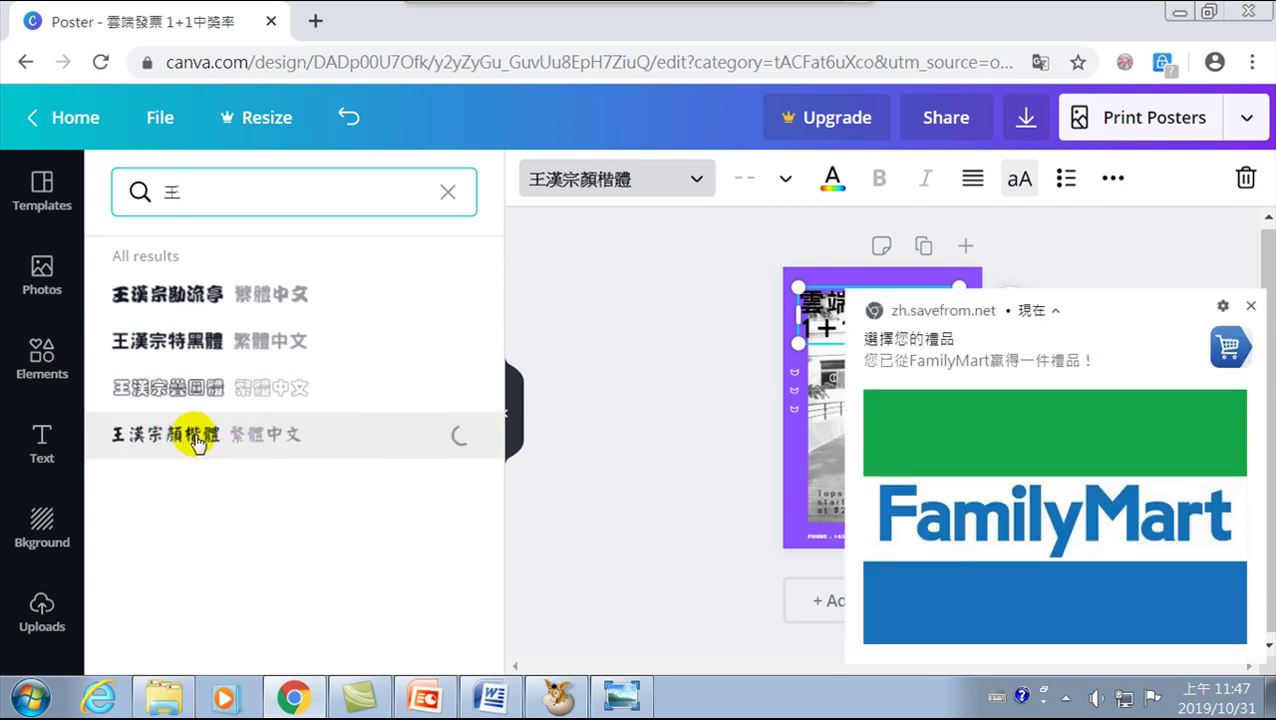
click(1251, 308)
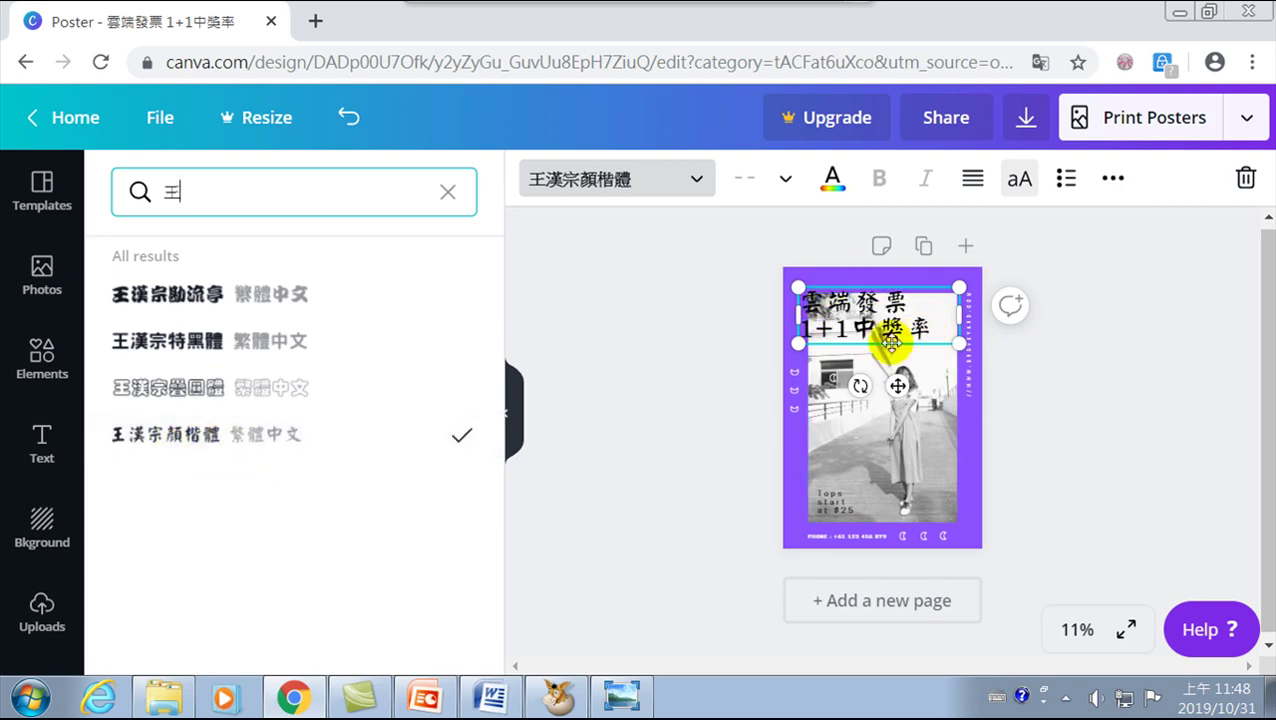
click(176, 296)
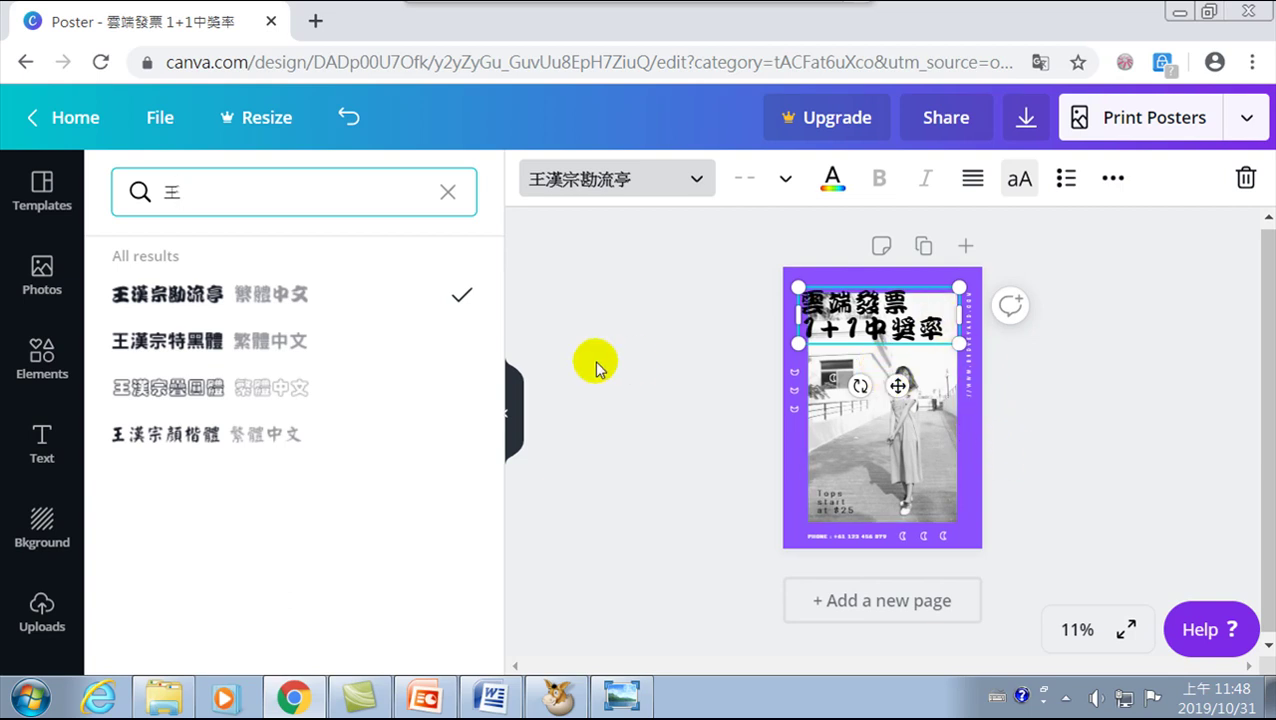
click(192, 438)
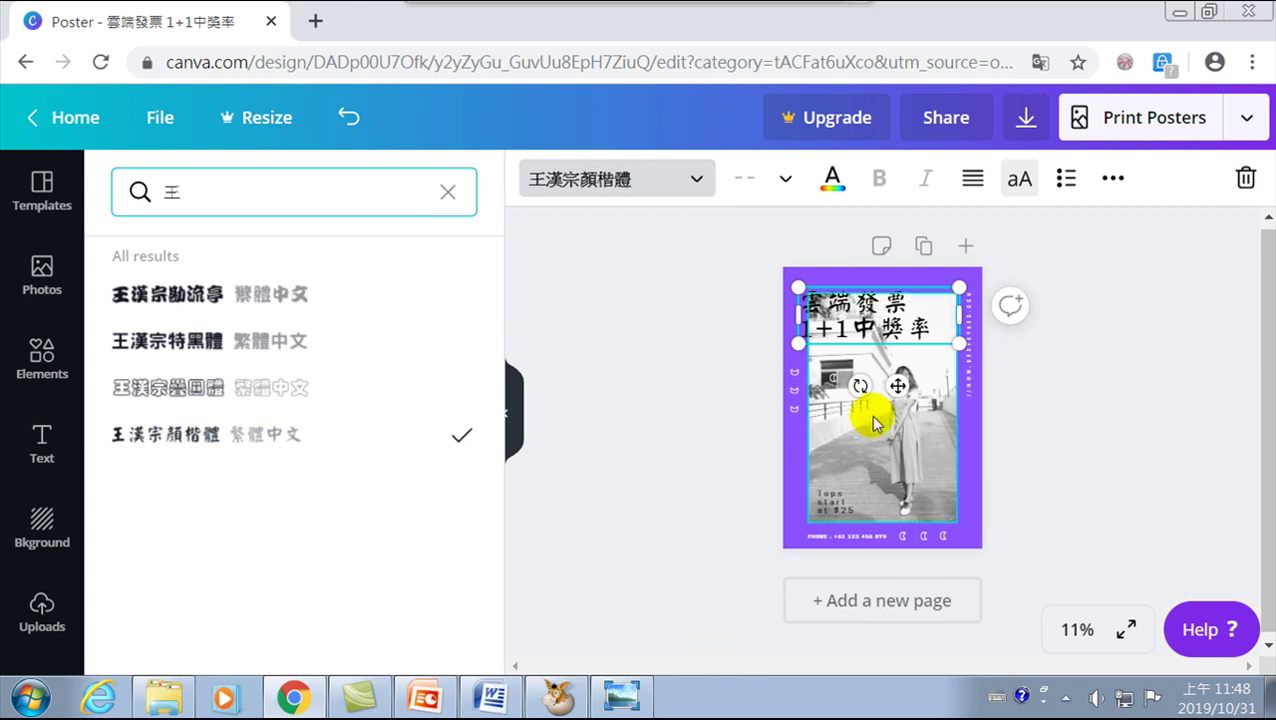
click(917, 475)
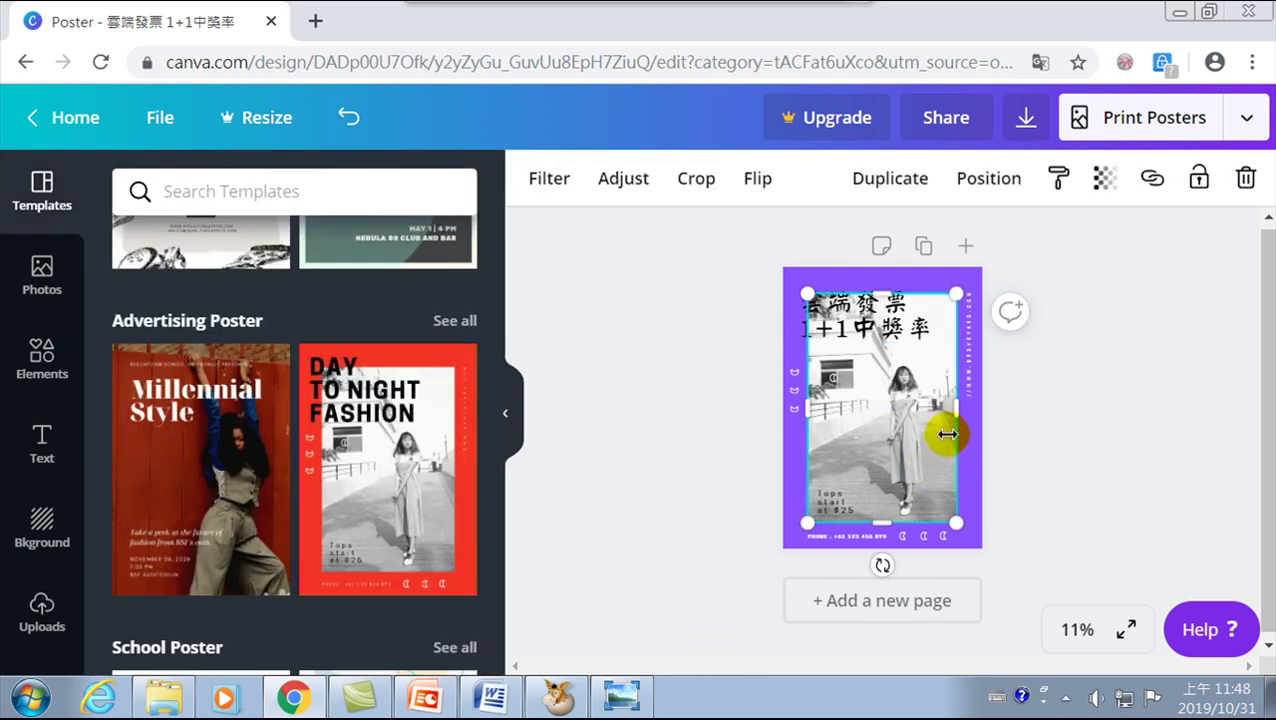
Leave the template photo's crop unchanged and show the Uploads panel's three images
double_click(878, 452)
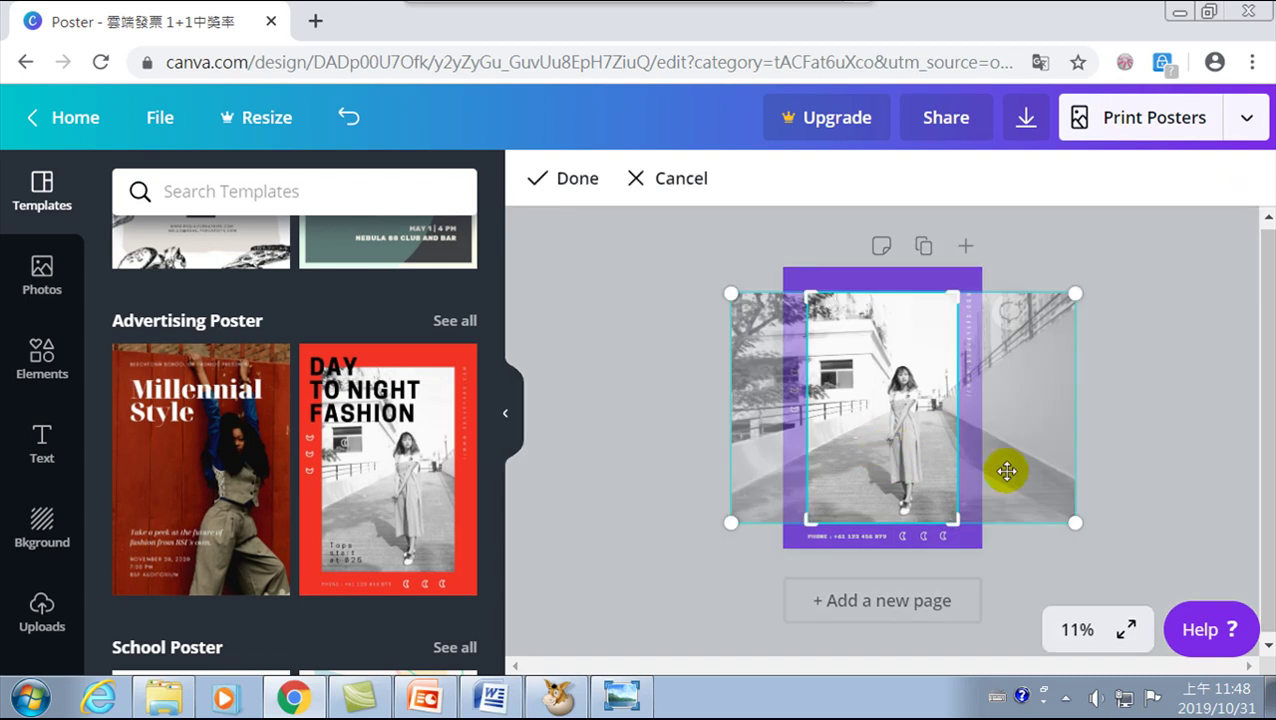
click(1153, 401)
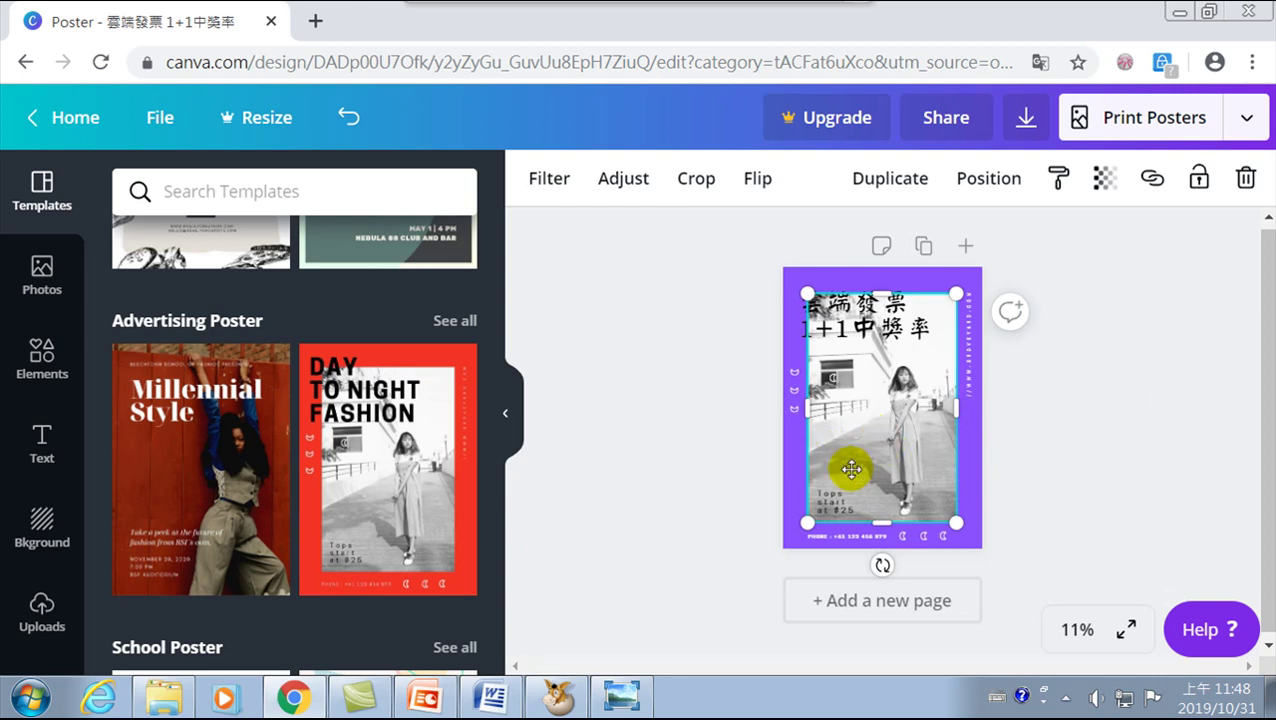
click(43, 607)
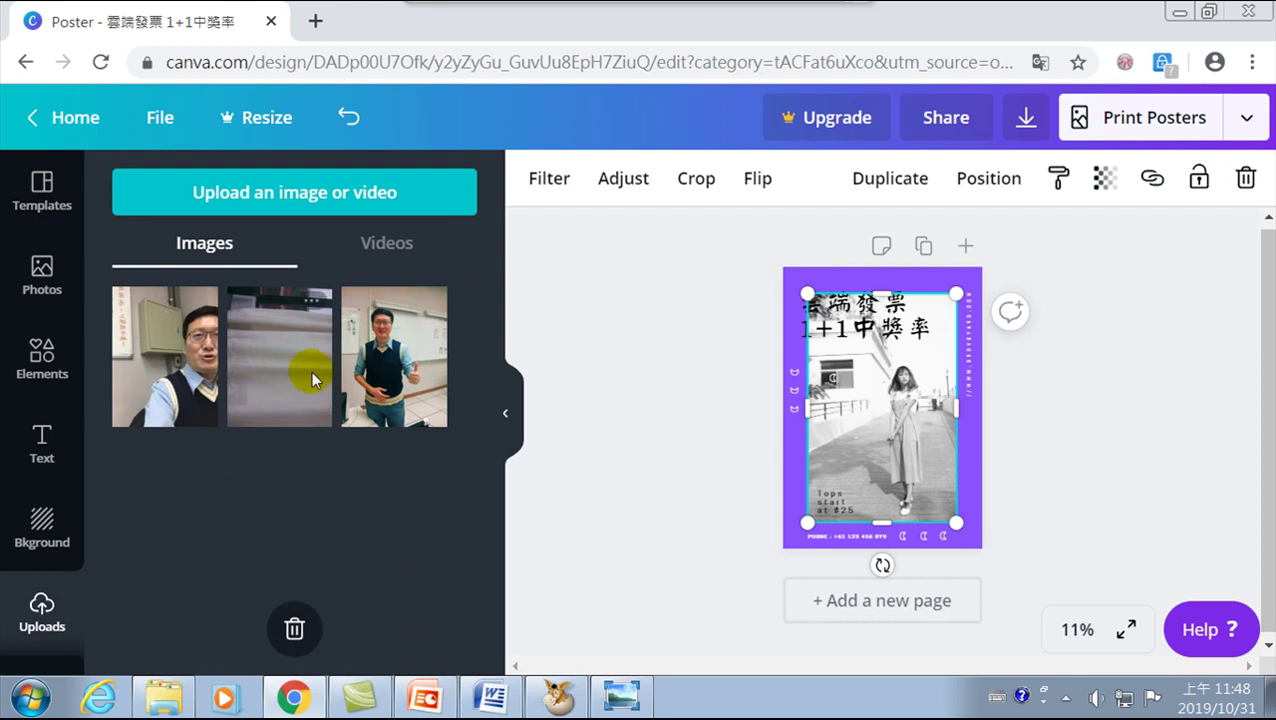
click(43, 610)
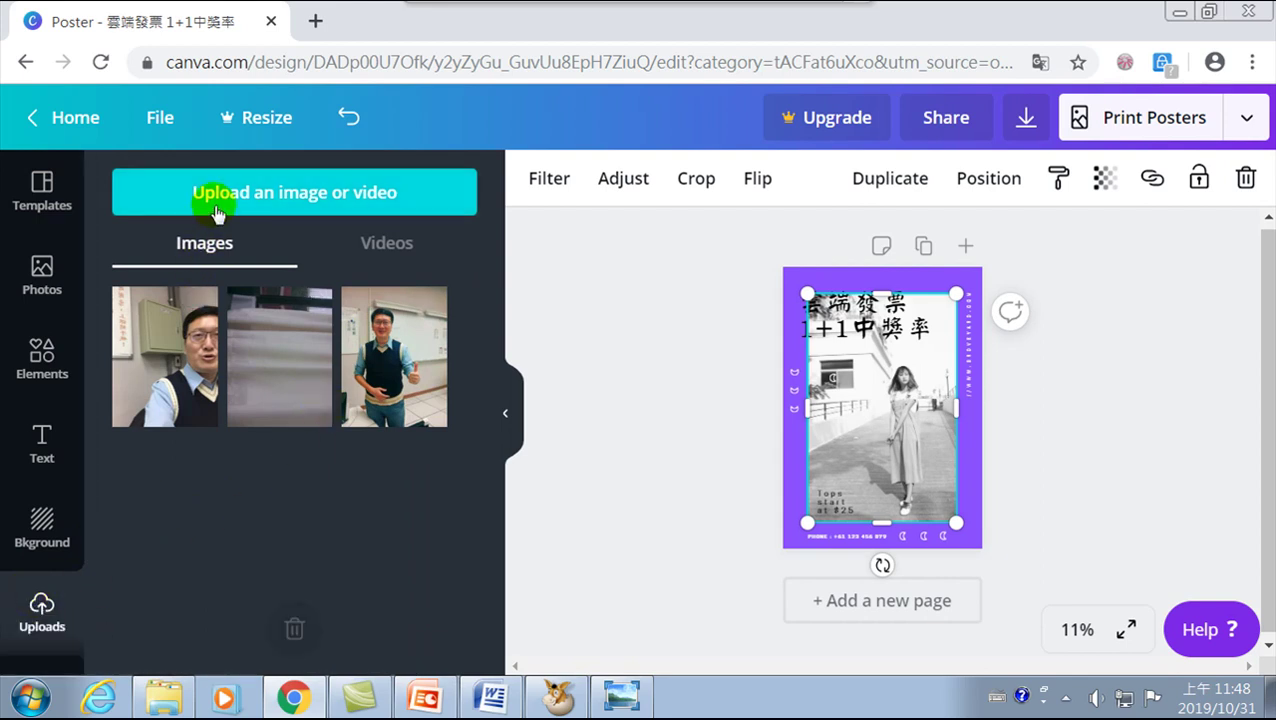
Upload 財政部20191030-裁切.jpg from the computer into Canva's uploads
click(314, 199)
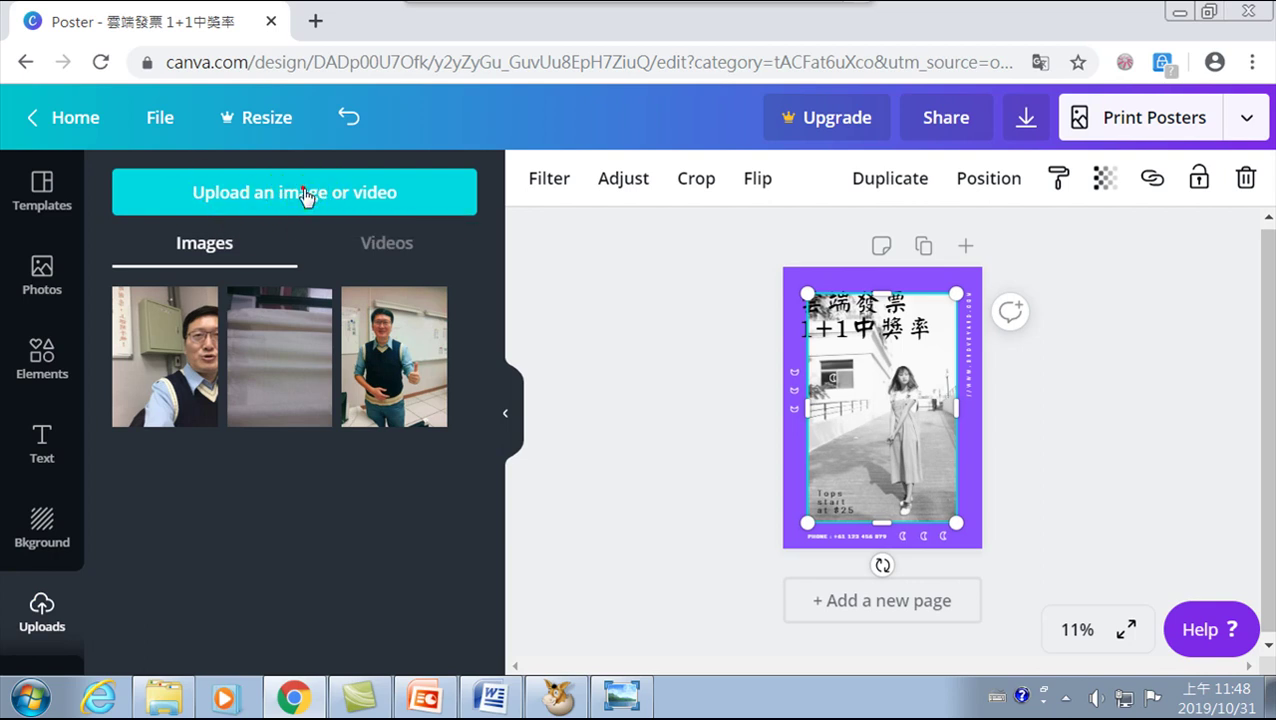
mouse_move(706, 171)
mouse_down()
mouse_move(708, 357)
mouse_move(706, 333)
mouse_up()
click(482, 330)
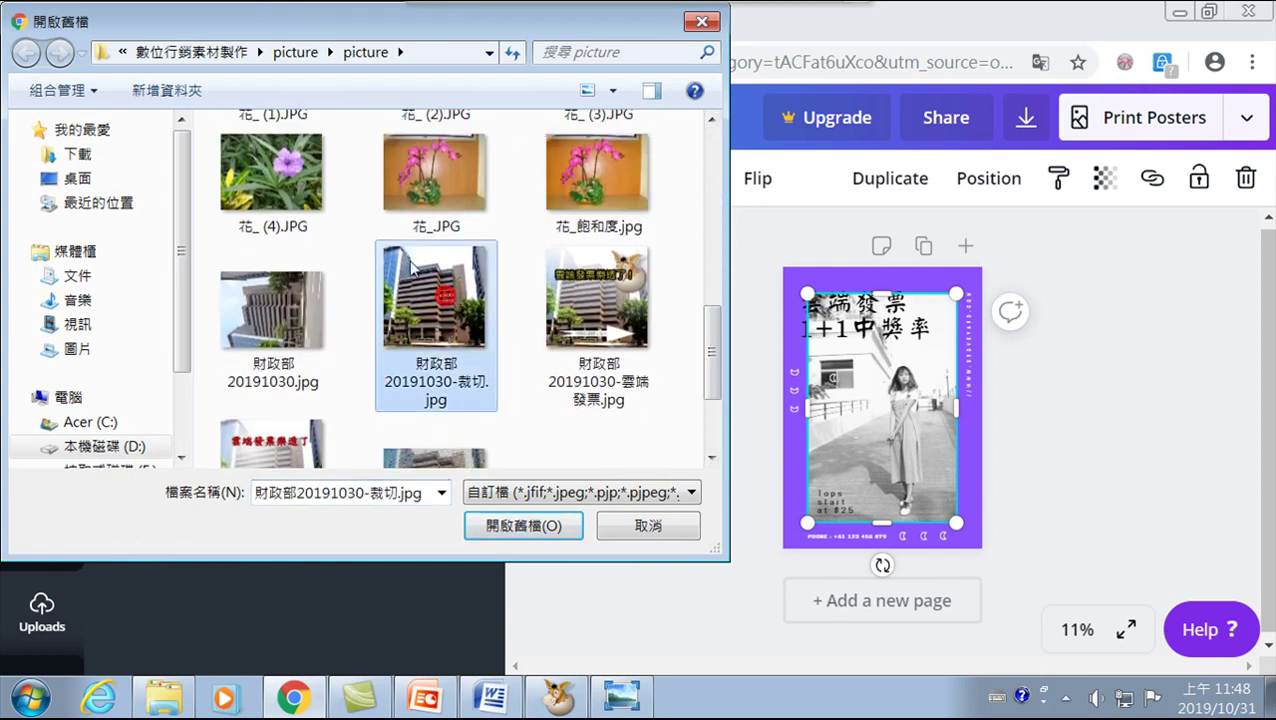
click(503, 515)
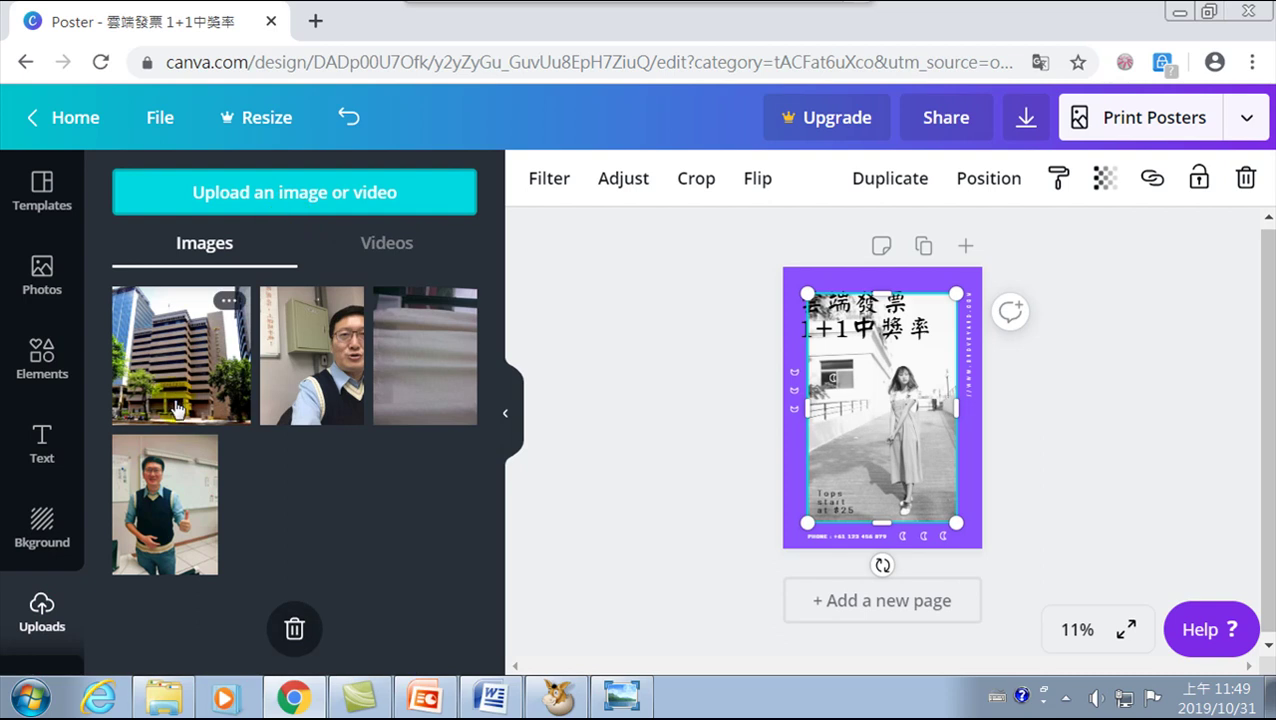
mouse_move(181, 355)
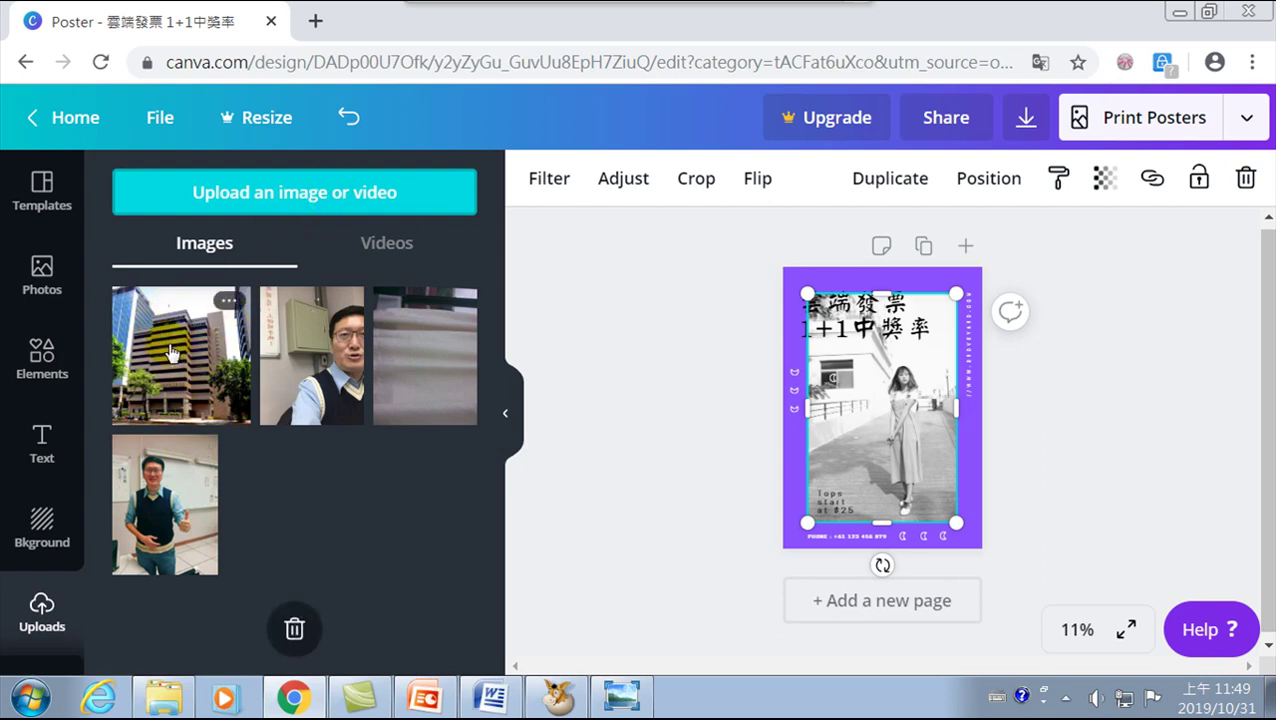
Replace the template photo with the black-and-white building photo, repositioning and cropping it
drag(183, 357, 867, 421)
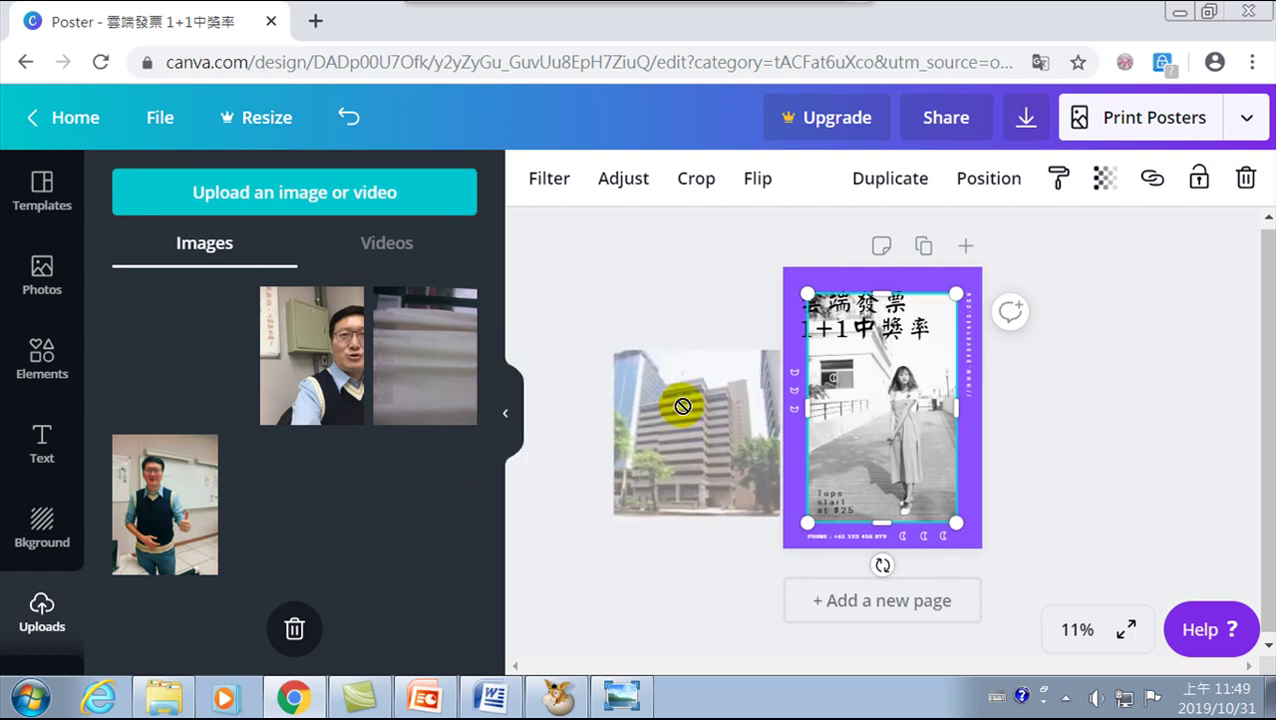
mouse_move(867, 421)
mouse_down()
mouse_move(907, 428)
mouse_move(890, 422)
mouse_up()
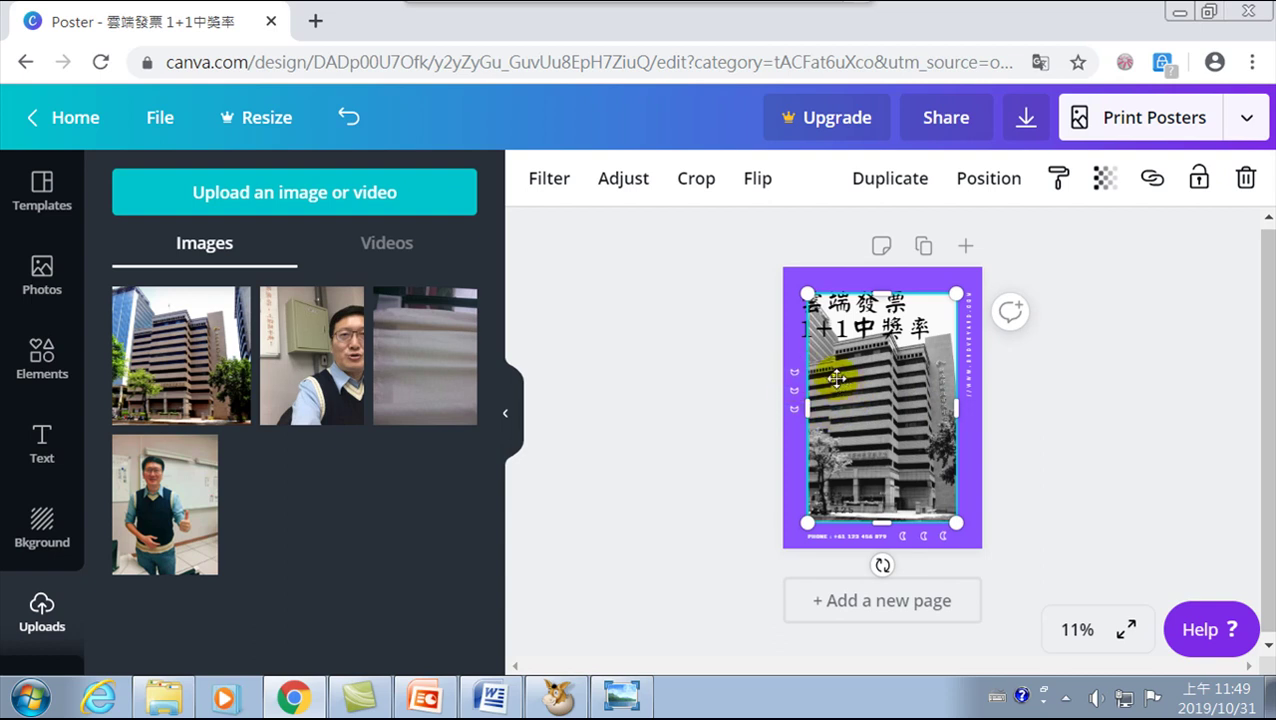
drag(836, 385, 833, 378)
click(912, 402)
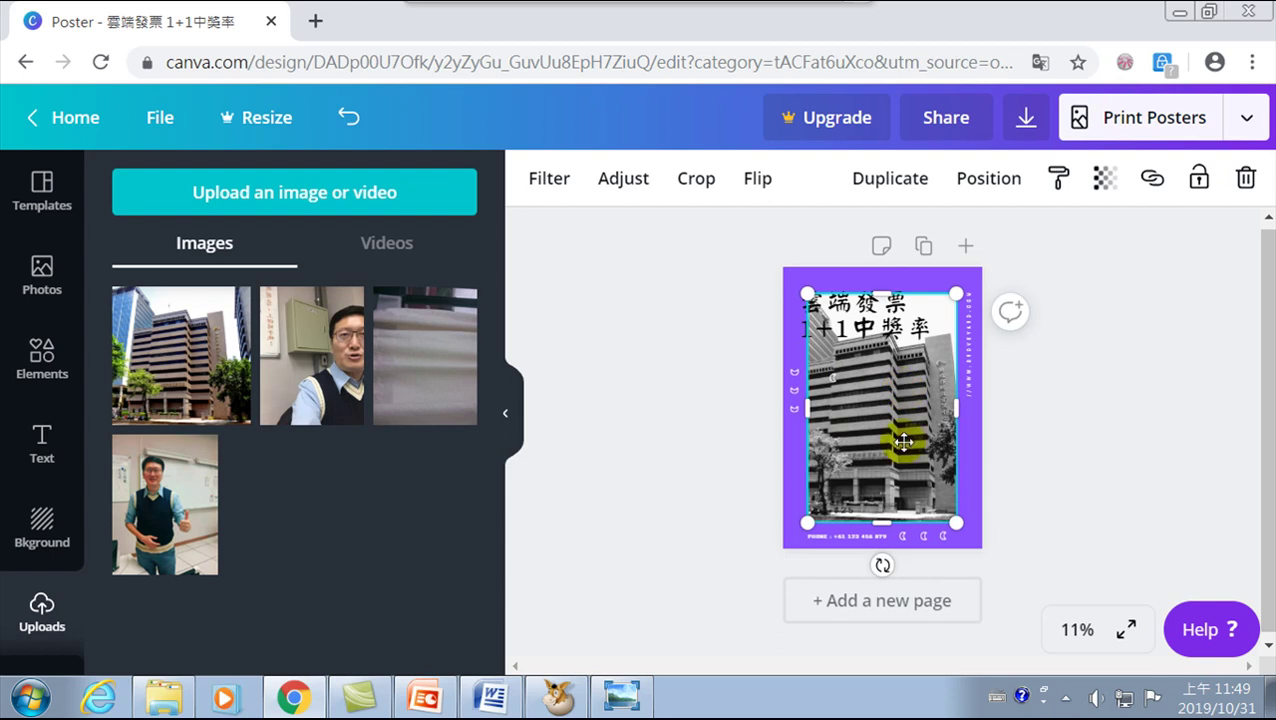
double_click(896, 550)
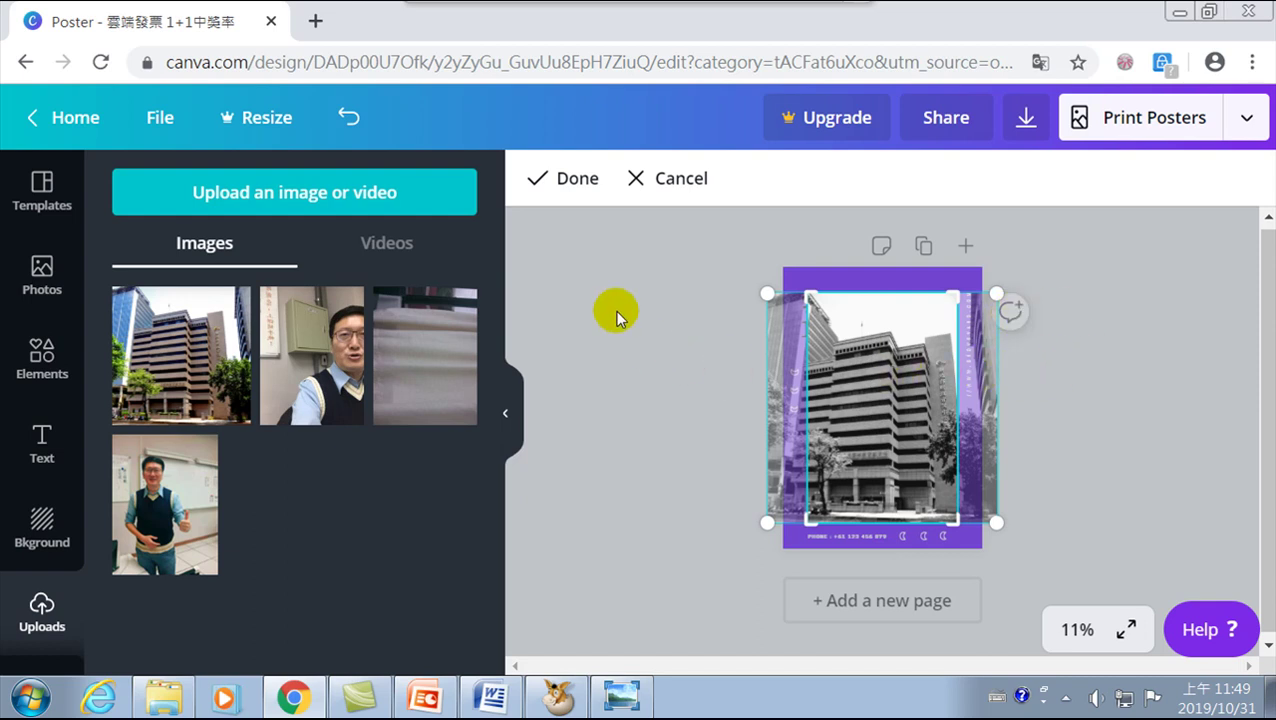
click(575, 185)
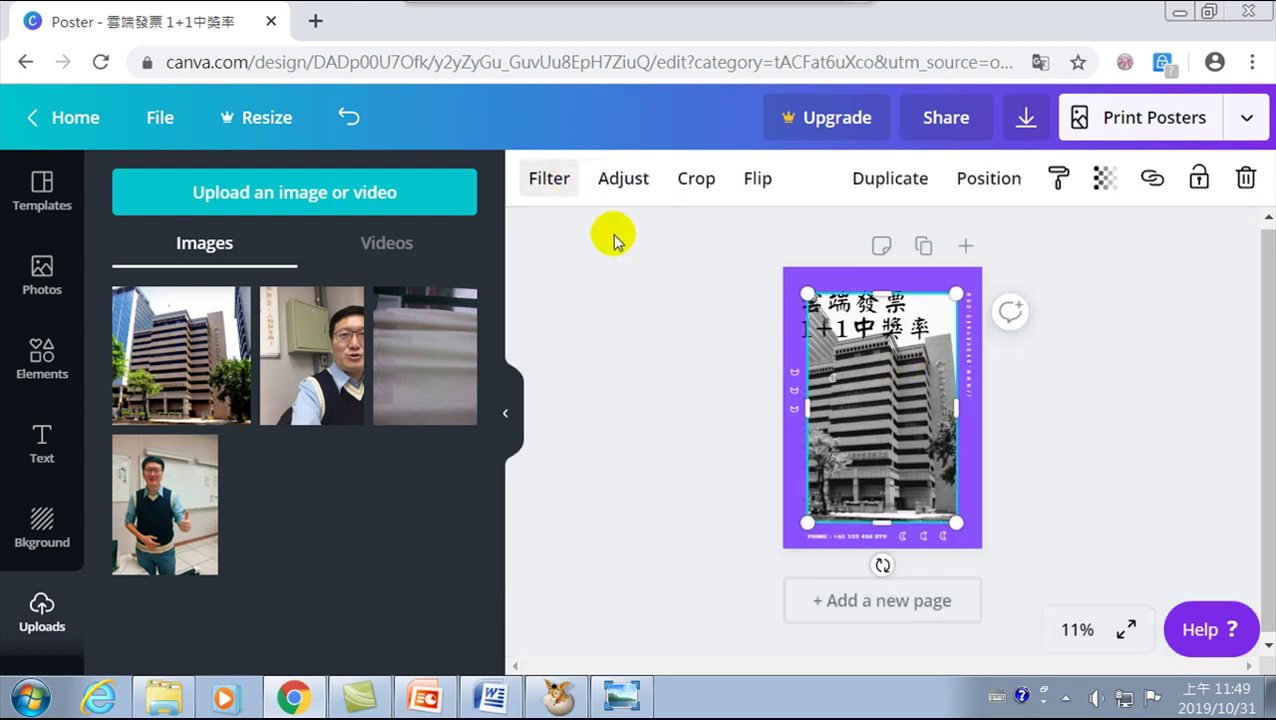
Check the photo's transparency and position options, copy its style, and deselect it
click(1104, 178)
click(990, 177)
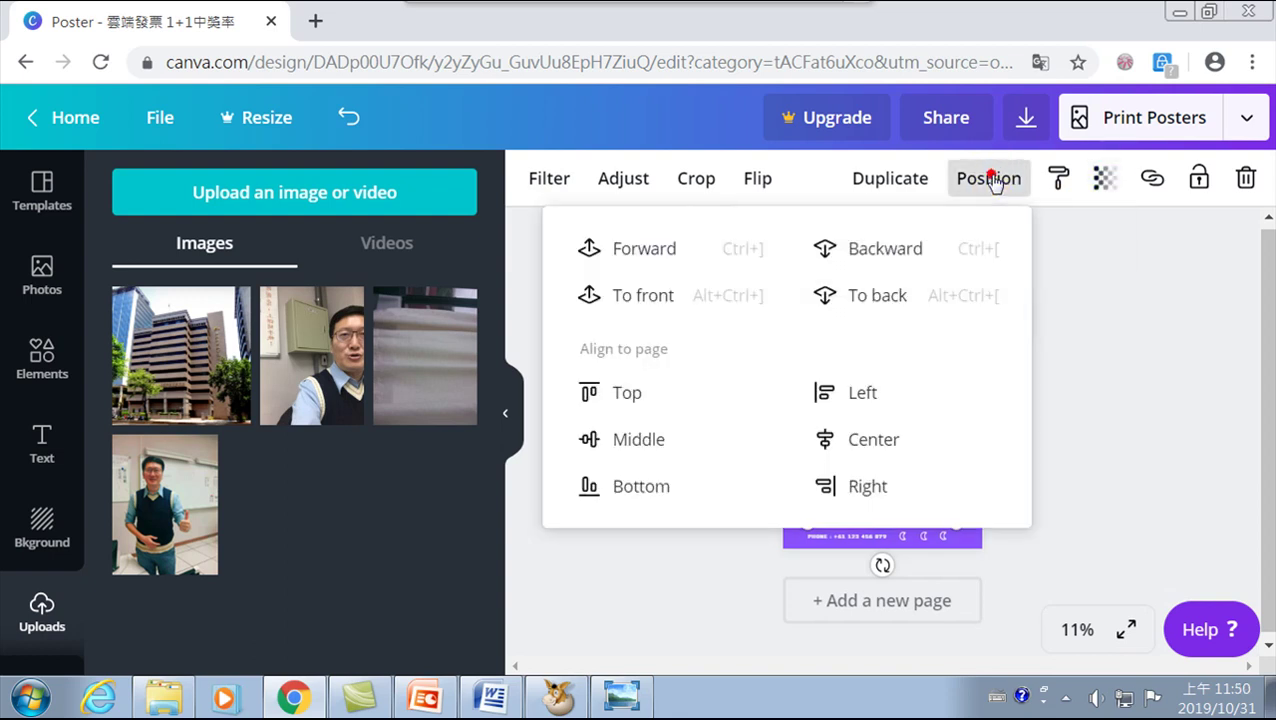
click(990, 177)
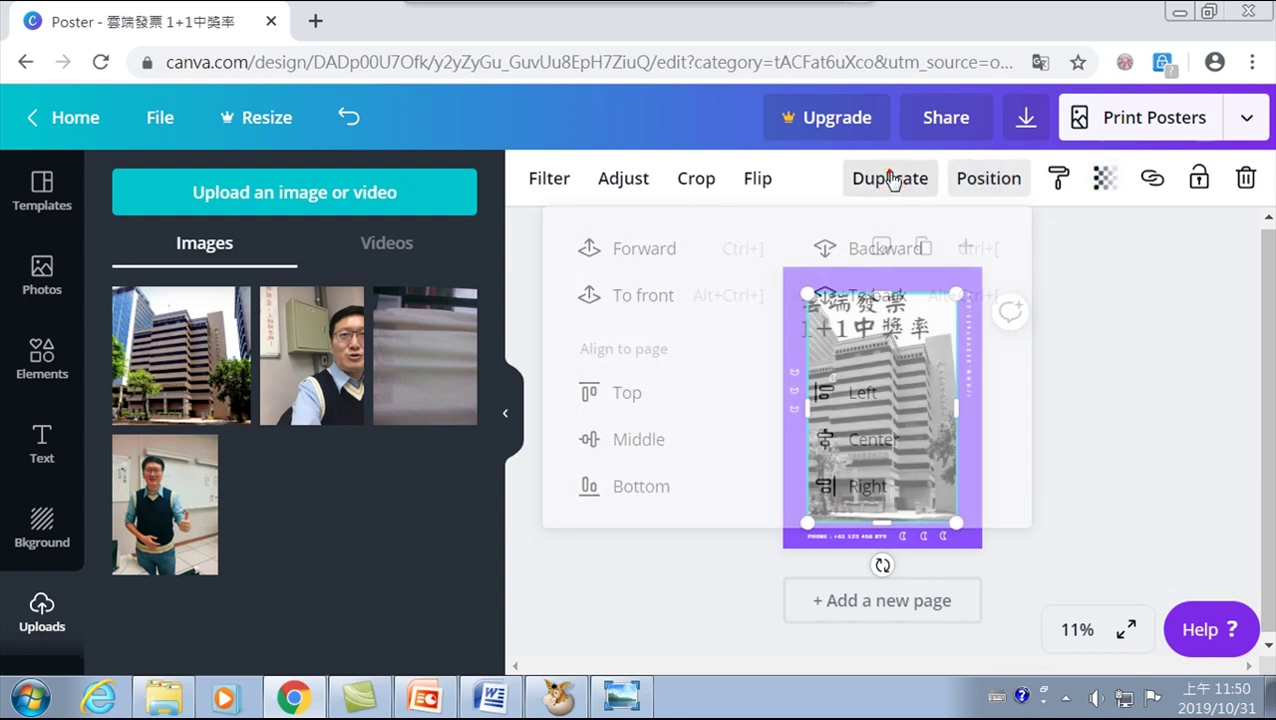
click(1058, 178)
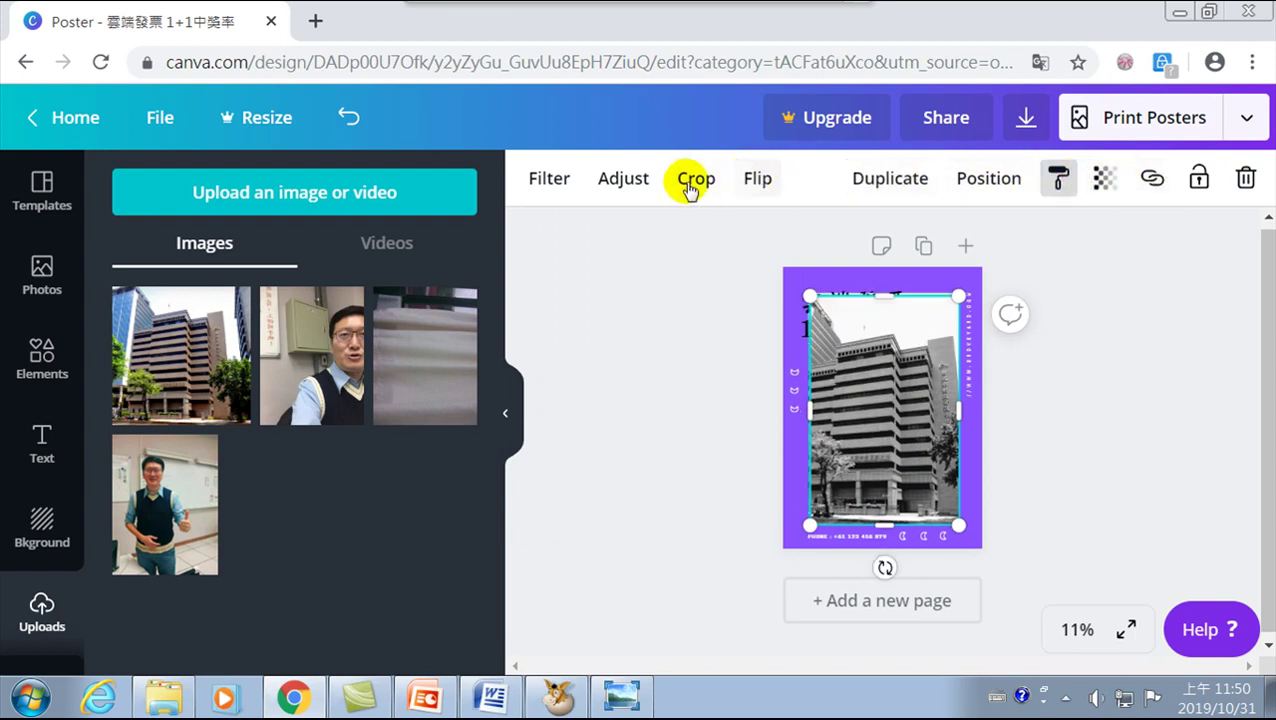
click(644, 304)
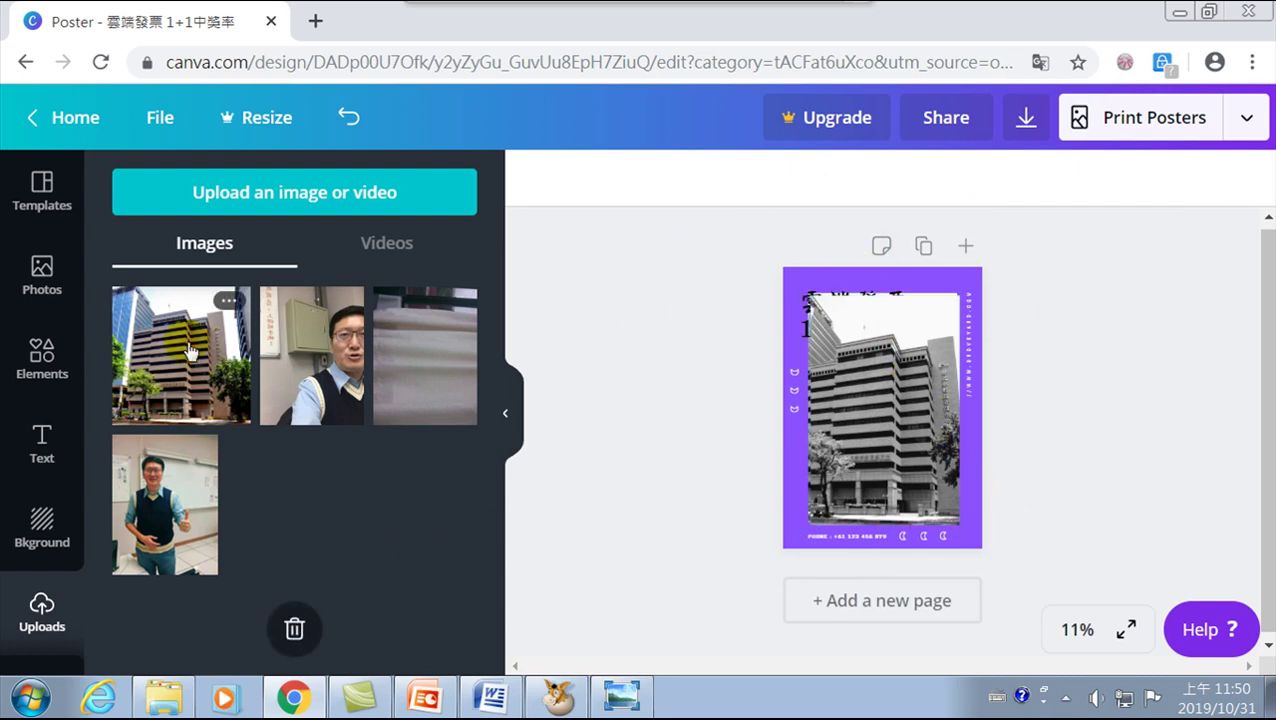
Place the colour building photo on the poster, enlarging it to span the width
drag(189, 350, 849, 410)
click(174, 357)
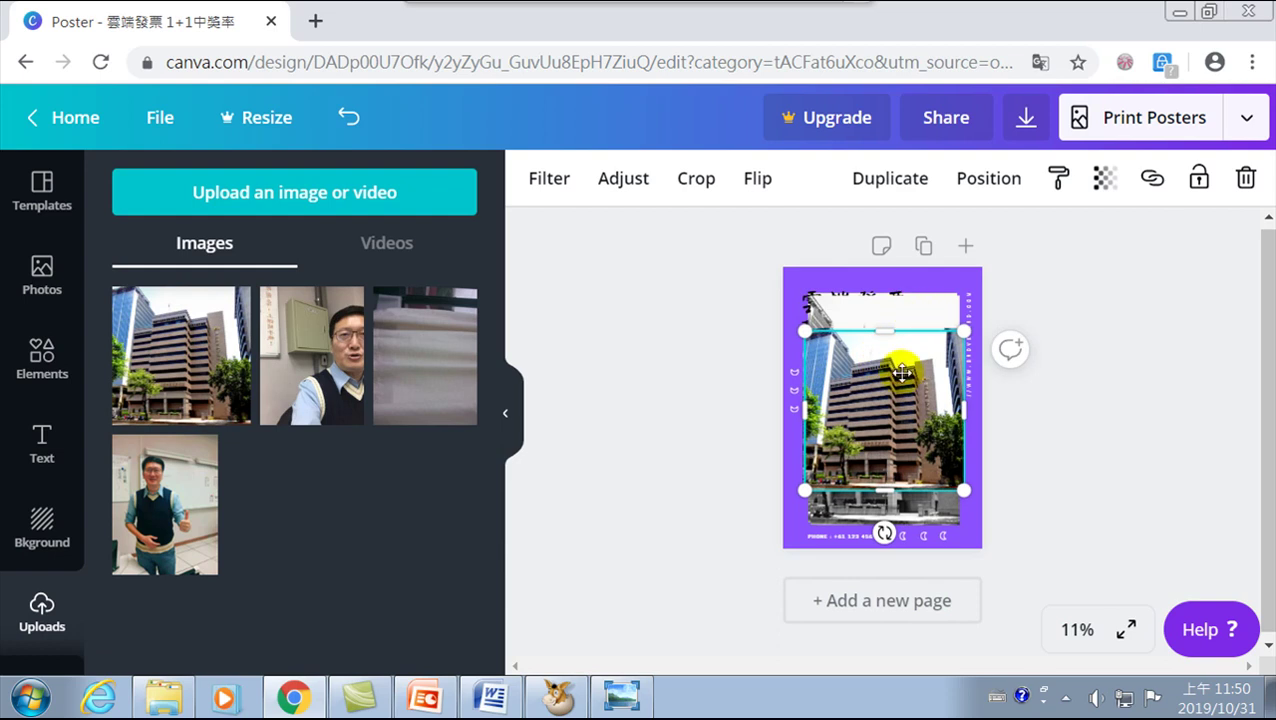
mouse_move(907, 373)
mouse_down()
mouse_move(937, 437)
mouse_move(900, 339)
mouse_move(812, 340)
mouse_up()
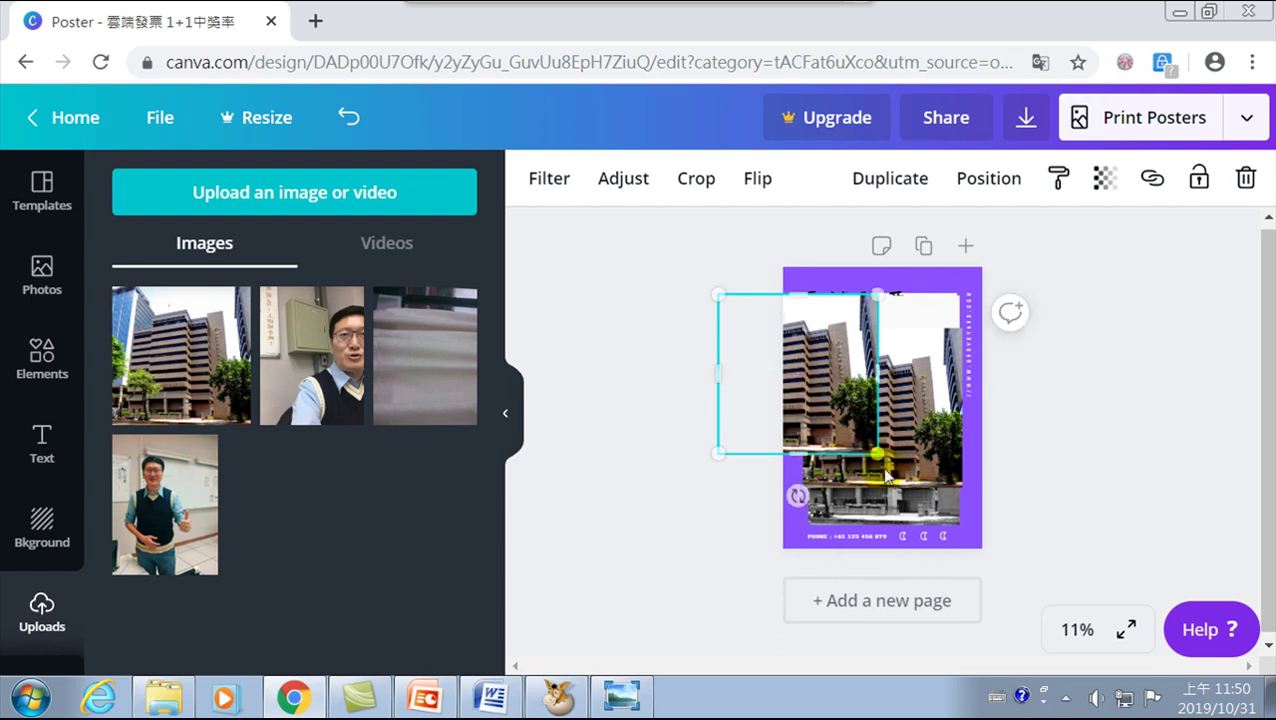
drag(878, 453, 969, 508)
mouse_move(831, 437)
mouse_down()
mouse_move(879, 436)
mouse_move(880, 413)
mouse_up()
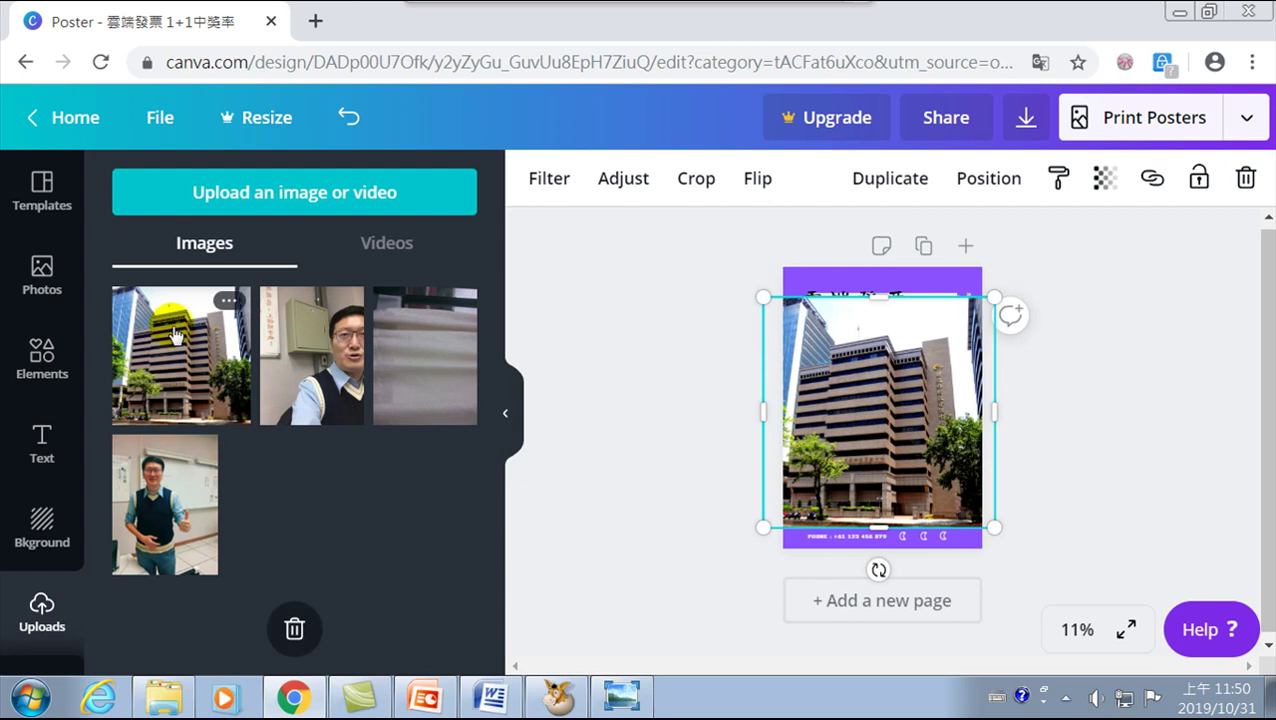
right_click(874, 373)
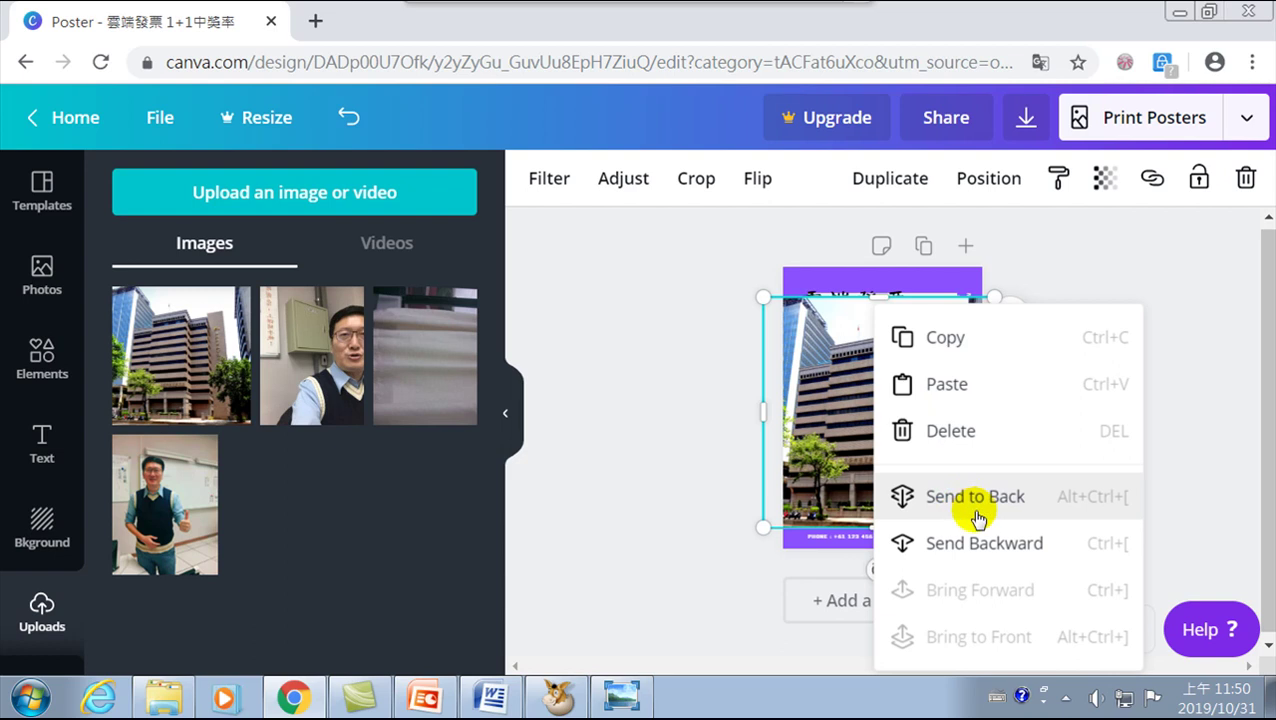
mouse_move(805, 375)
mouse_down()
mouse_move(862, 385)
mouse_move(830, 368)
mouse_move(833, 330)
mouse_move(843, 415)
mouse_up()
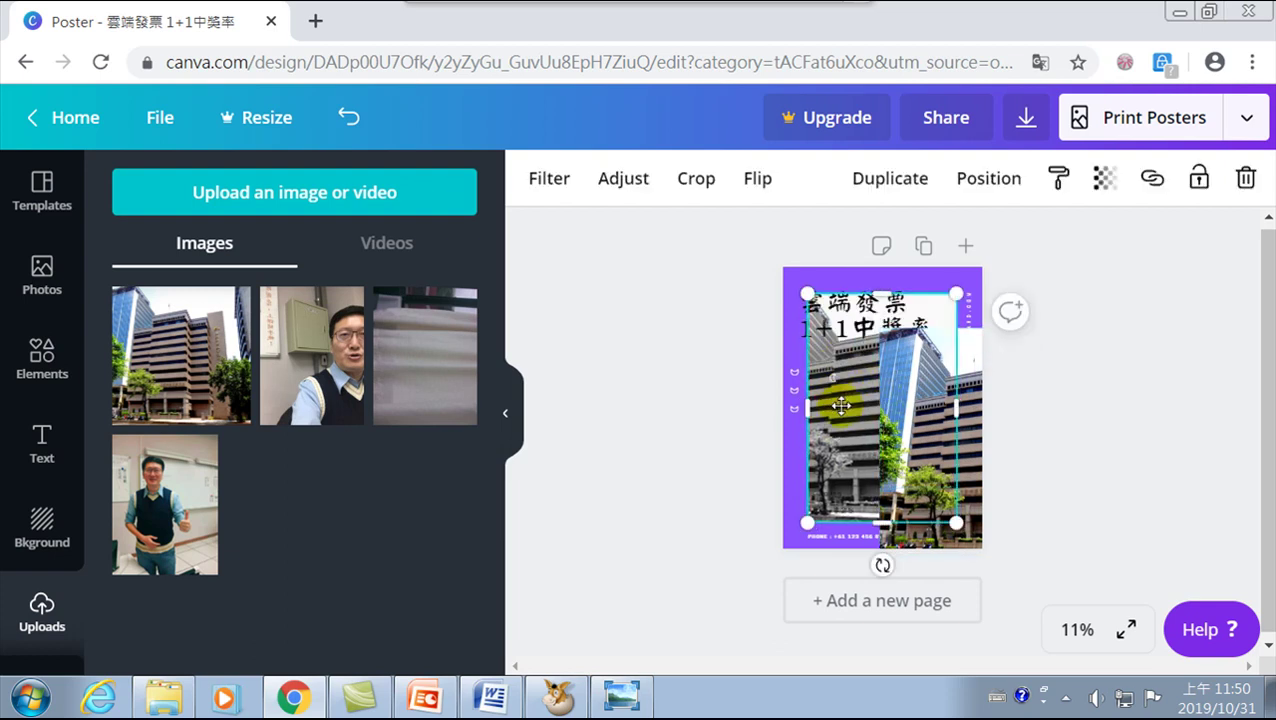
click(997, 441)
drag(964, 438, 830, 429)
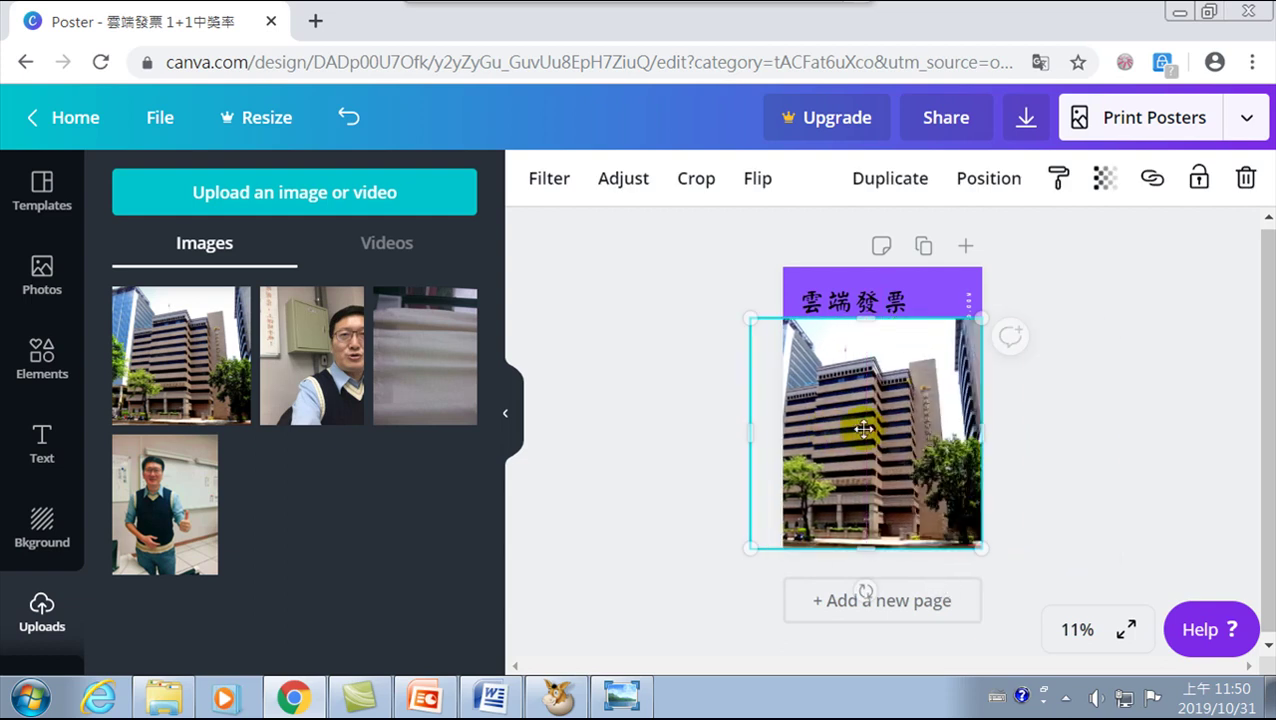
Send the photo one layer backward and shrink its height and left edge to reveal the lower text
right_click(904, 397)
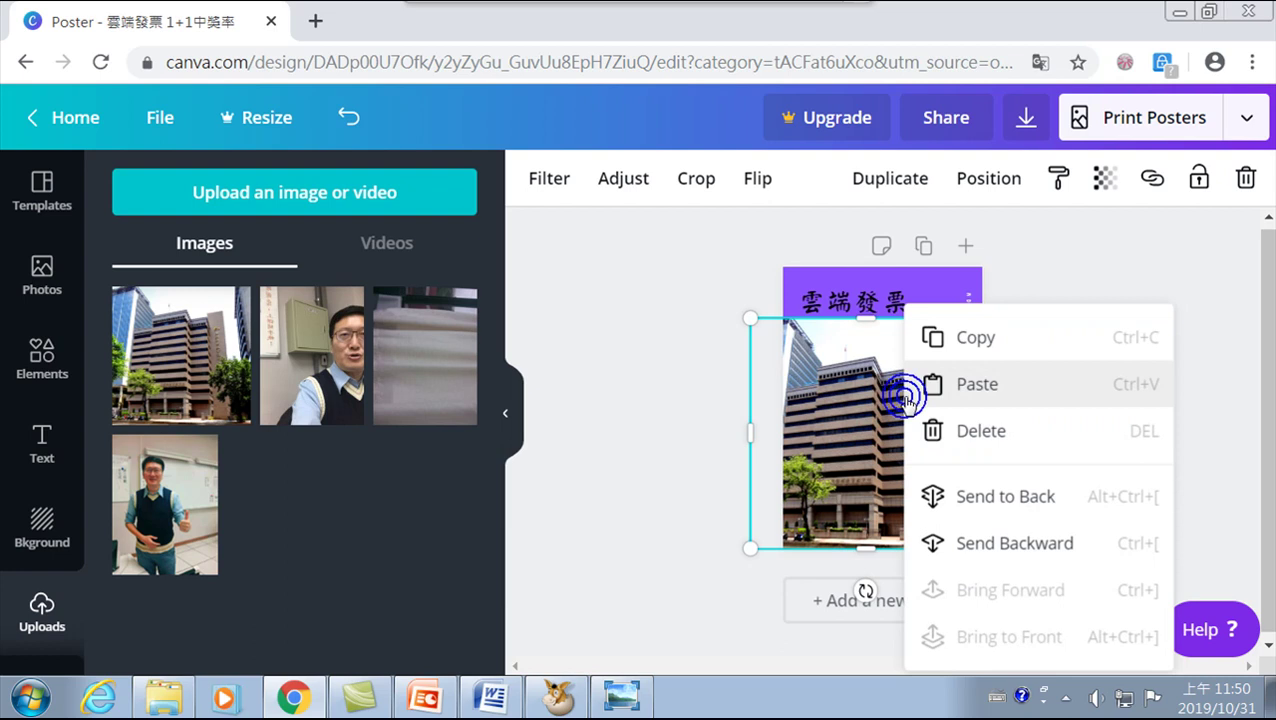
click(993, 543)
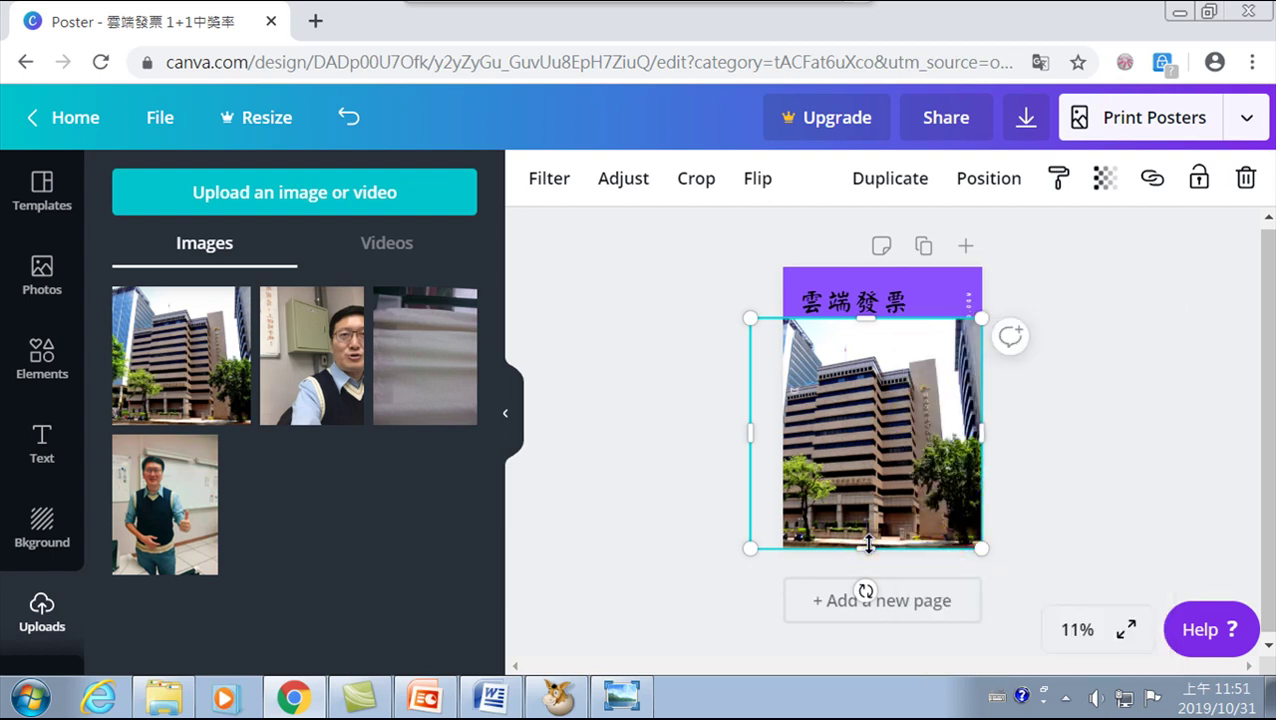
drag(868, 545, 869, 469)
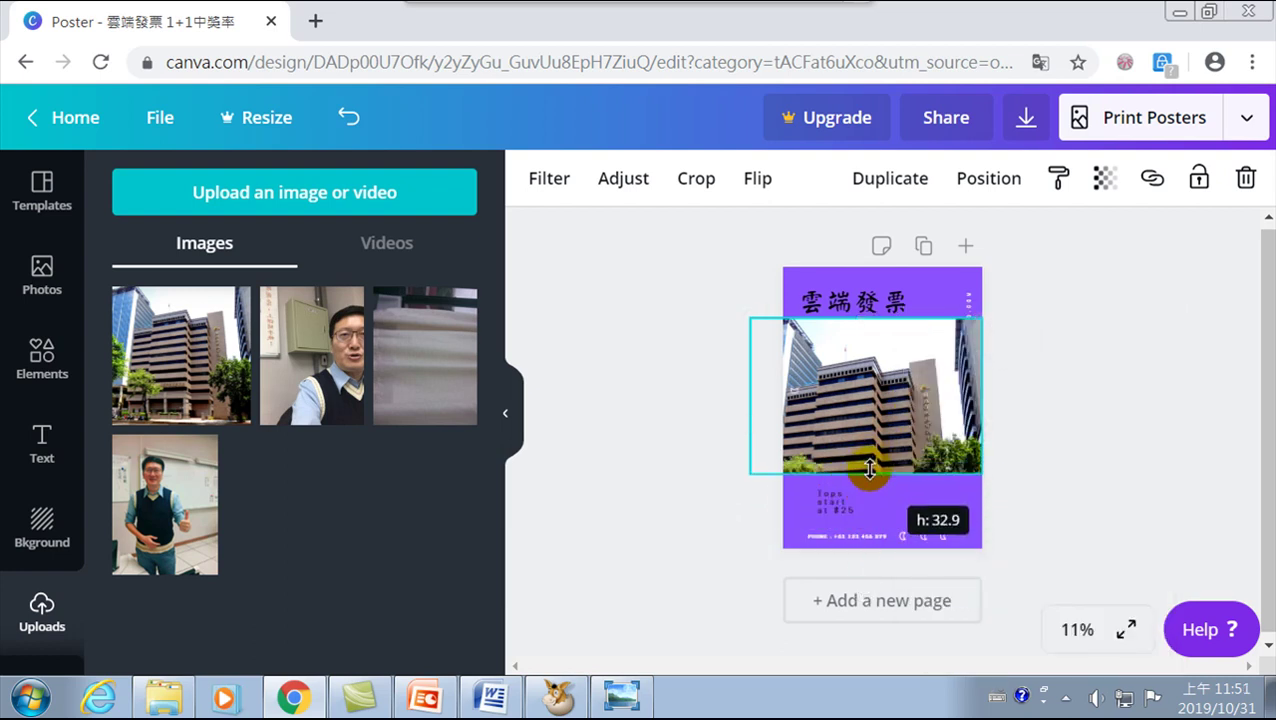
drag(869, 469, 866, 481)
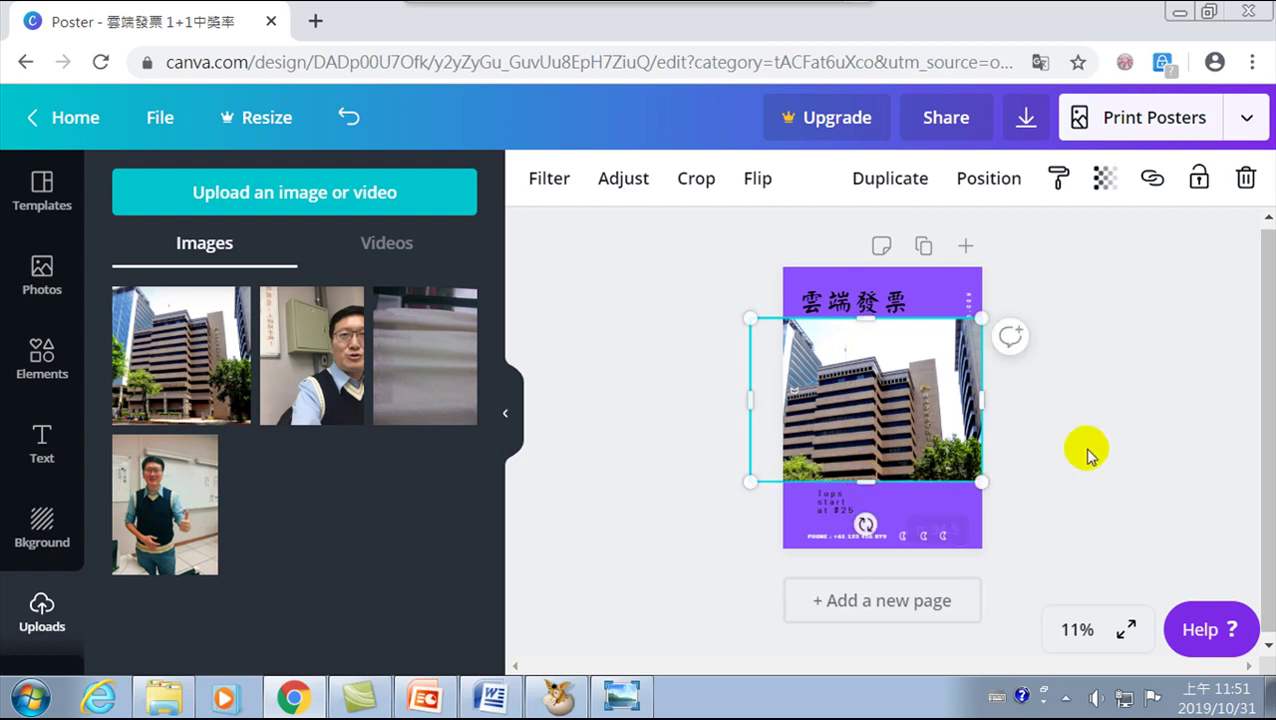
drag(748, 401, 771, 400)
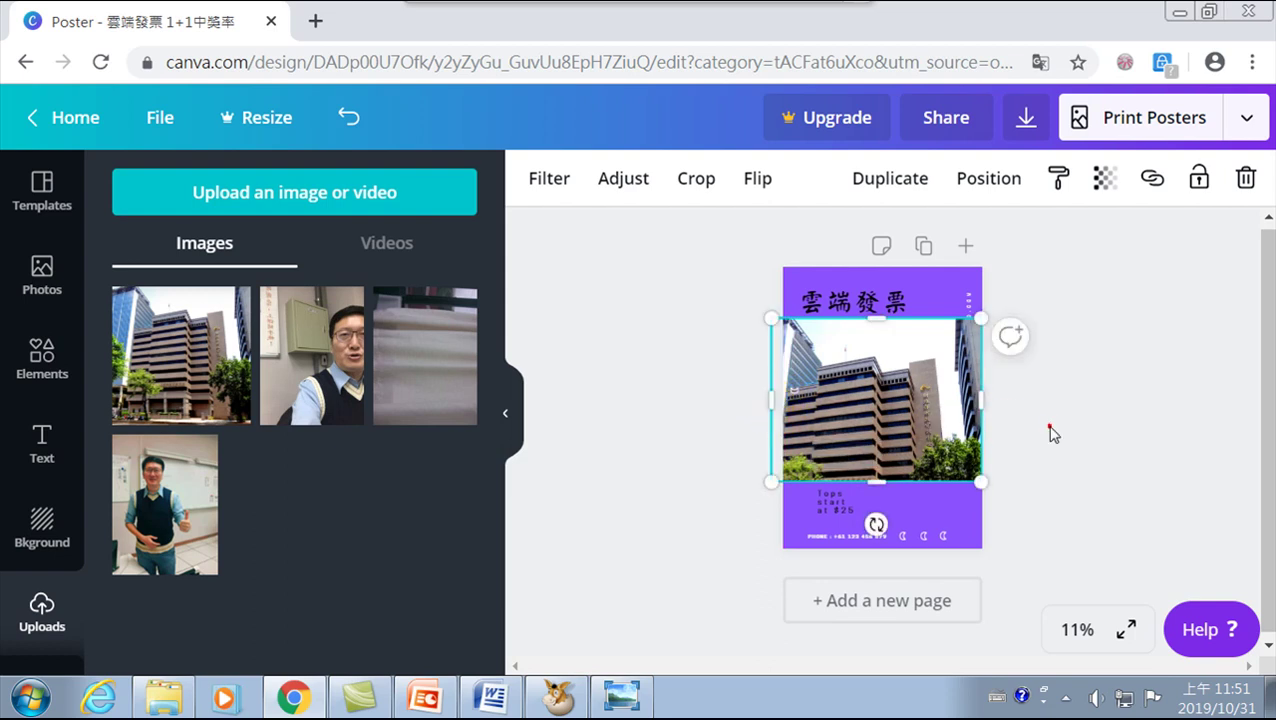
Move the headline one layer forward, above the building photo, then deselect it
click(896, 296)
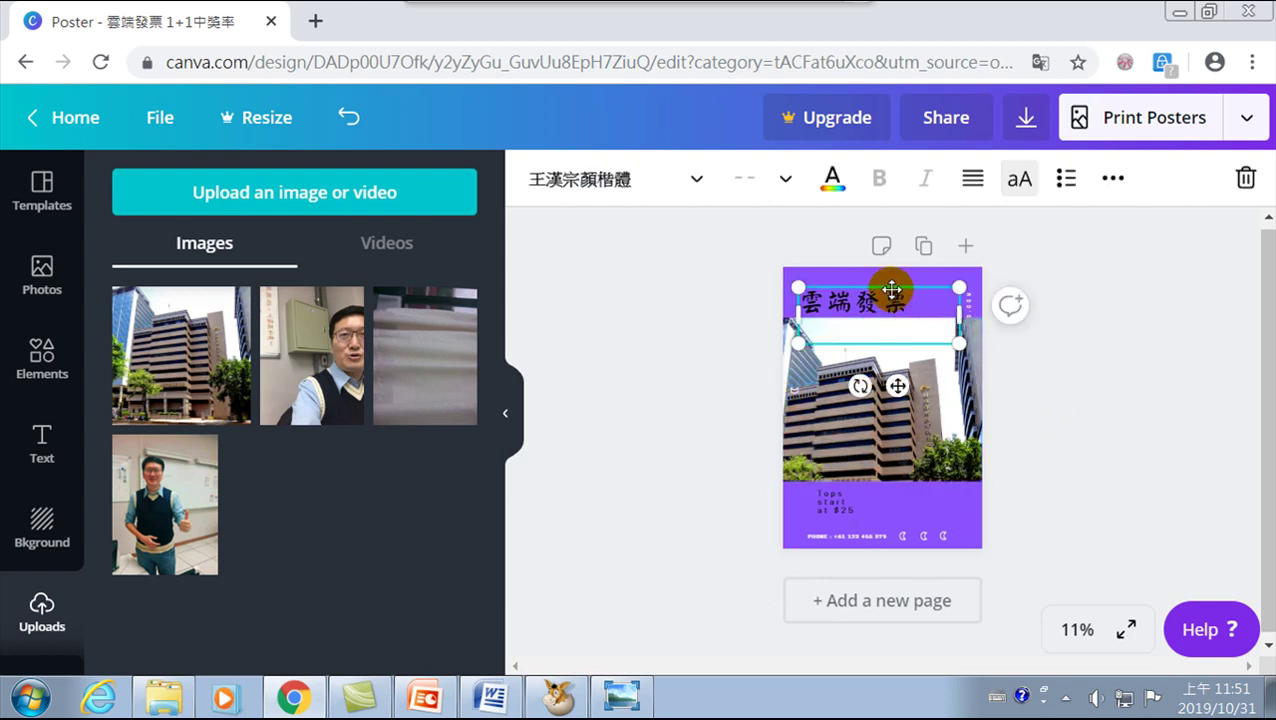
right_click(891, 287)
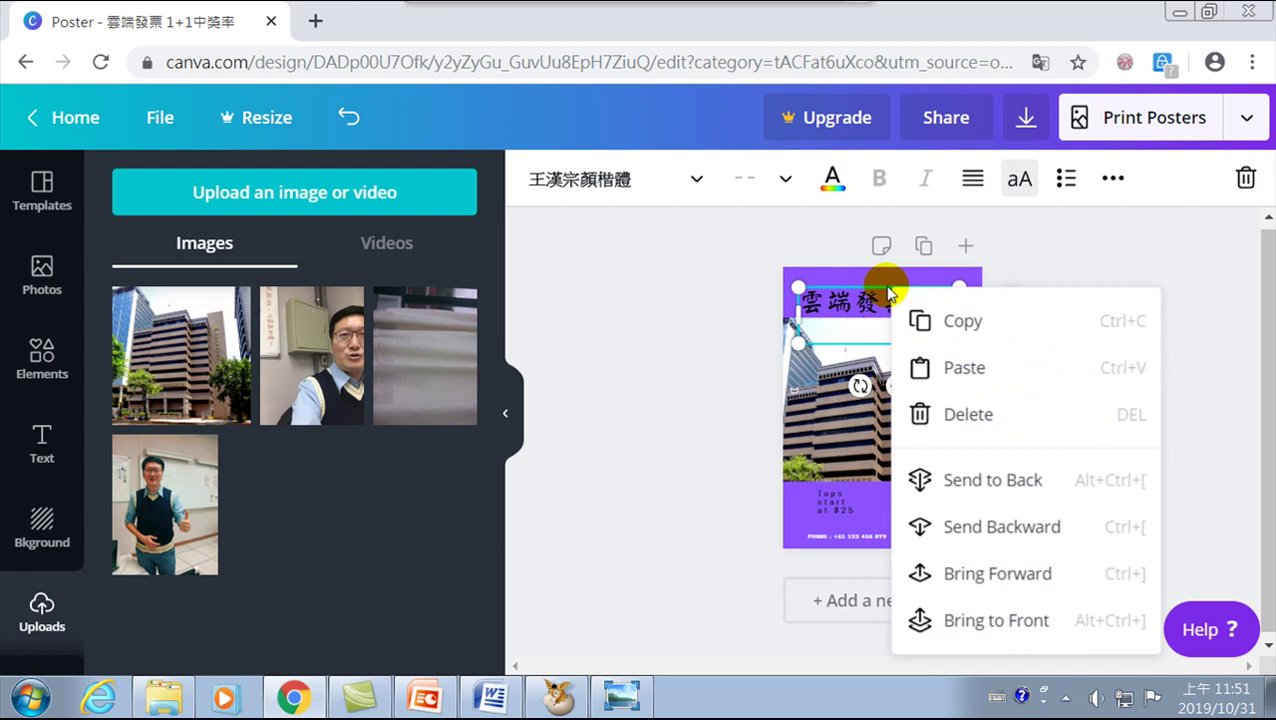
click(972, 578)
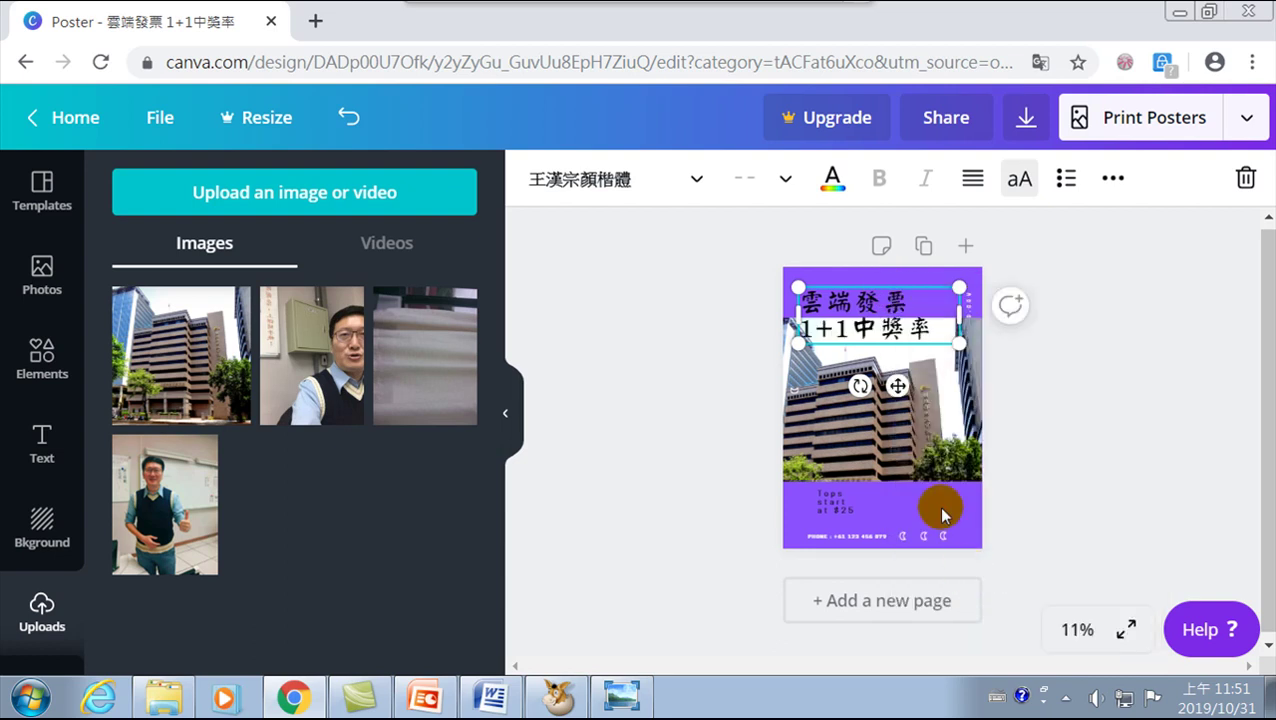
click(1119, 360)
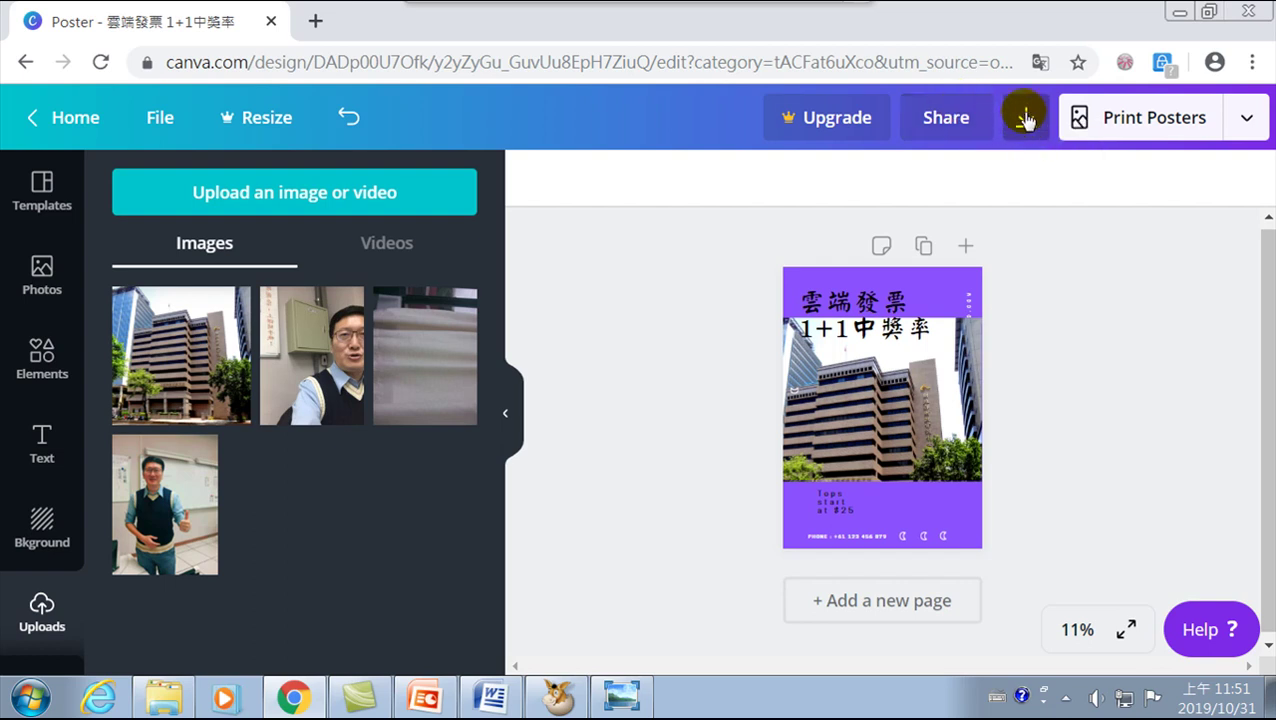
click(946, 120)
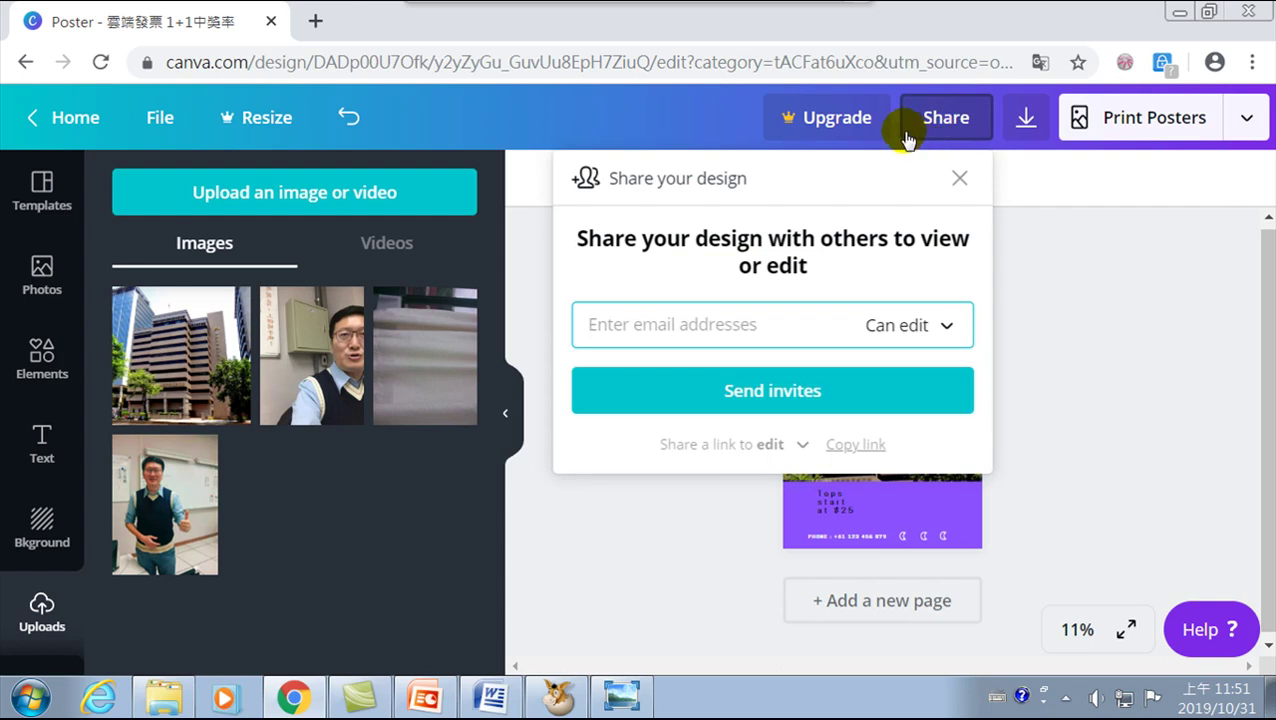
click(958, 178)
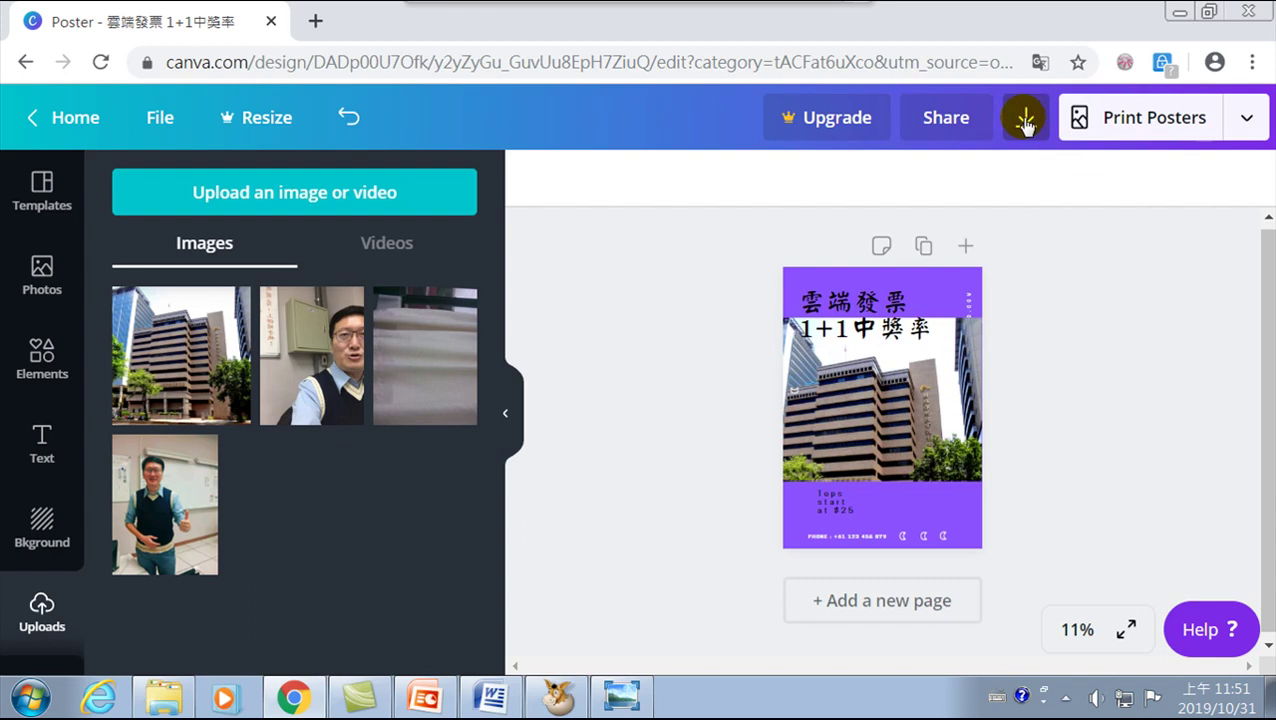
click(1025, 120)
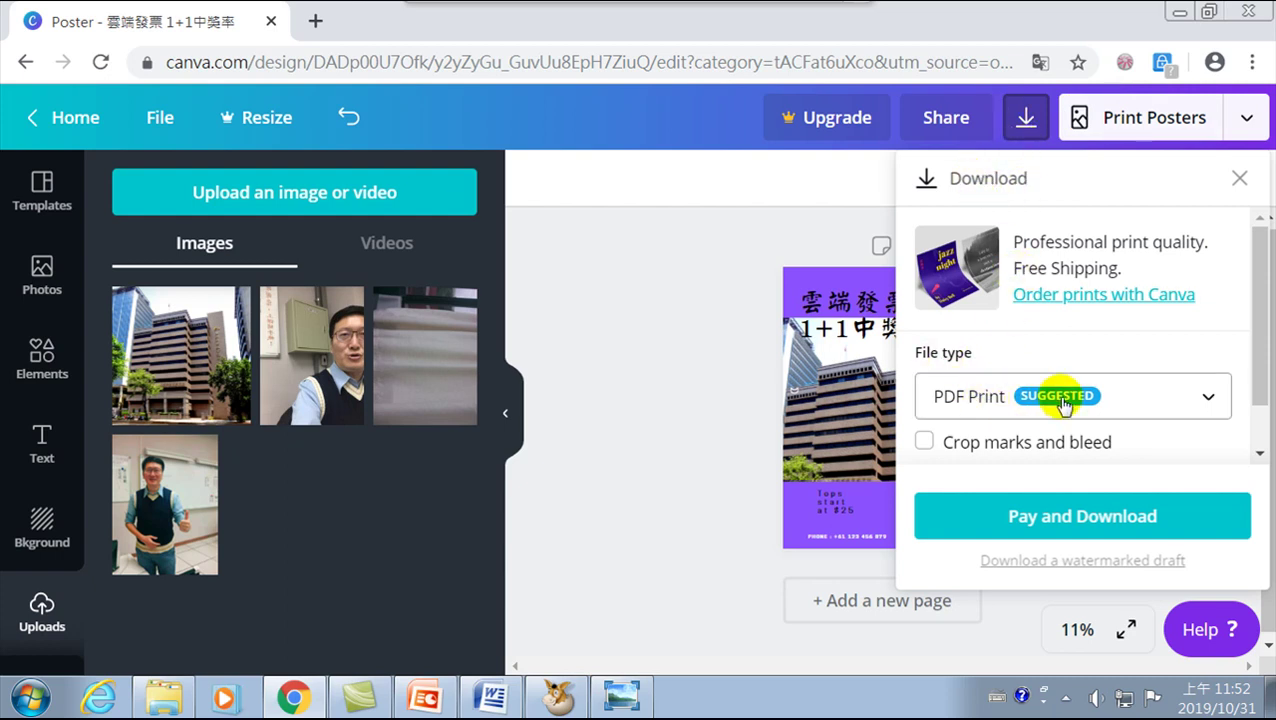
click(1207, 397)
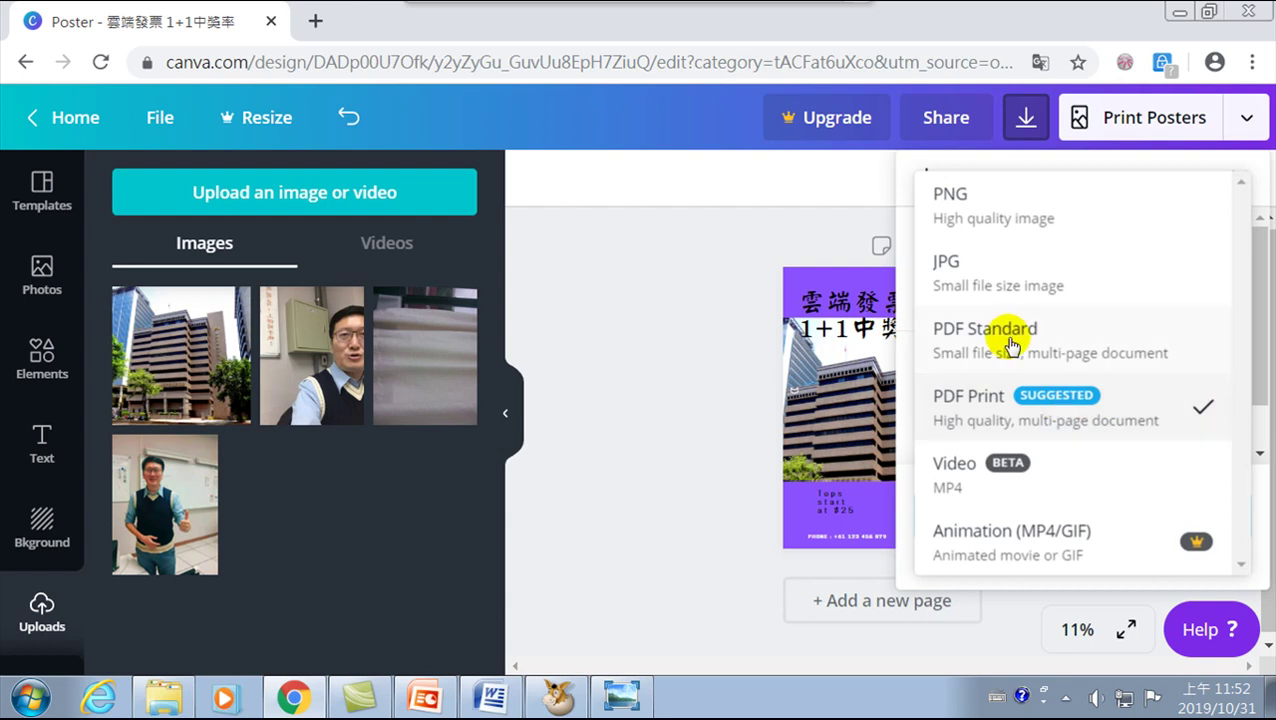
click(970, 276)
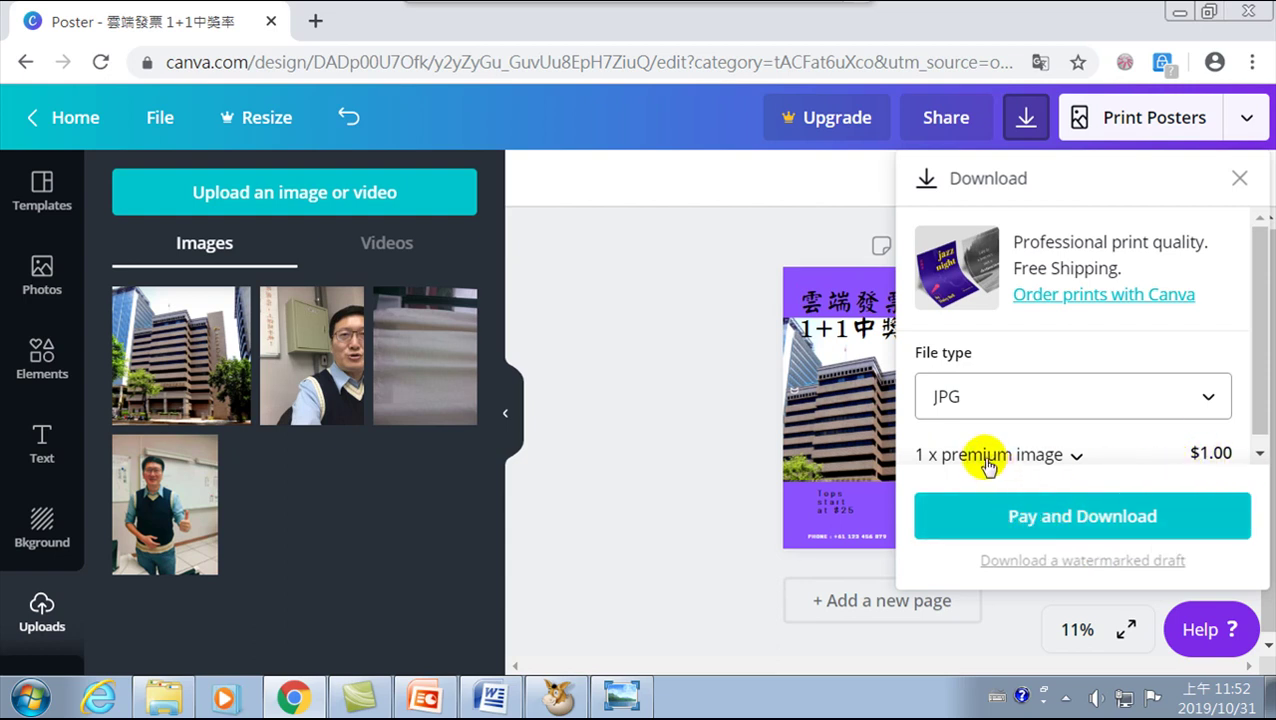
click(685, 415)
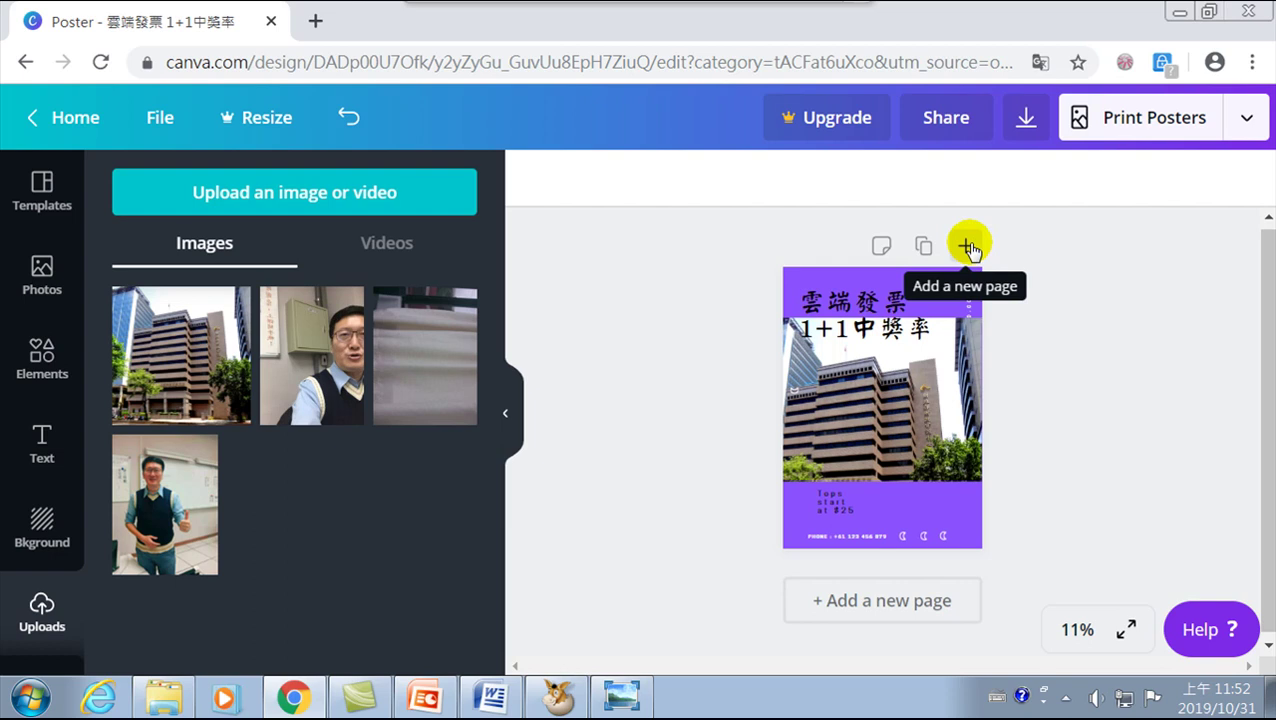
Glance at the Share menu, then bring up the Download panel with PDF Print selected
click(946, 118)
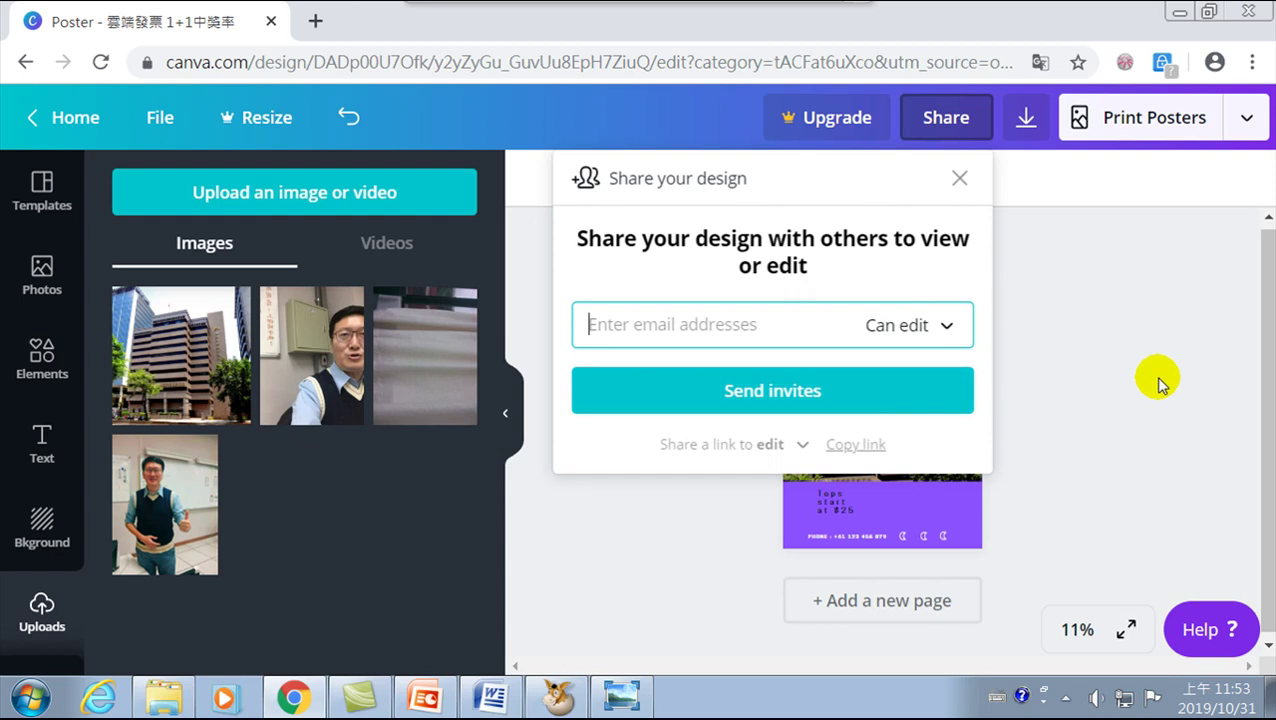
click(1057, 368)
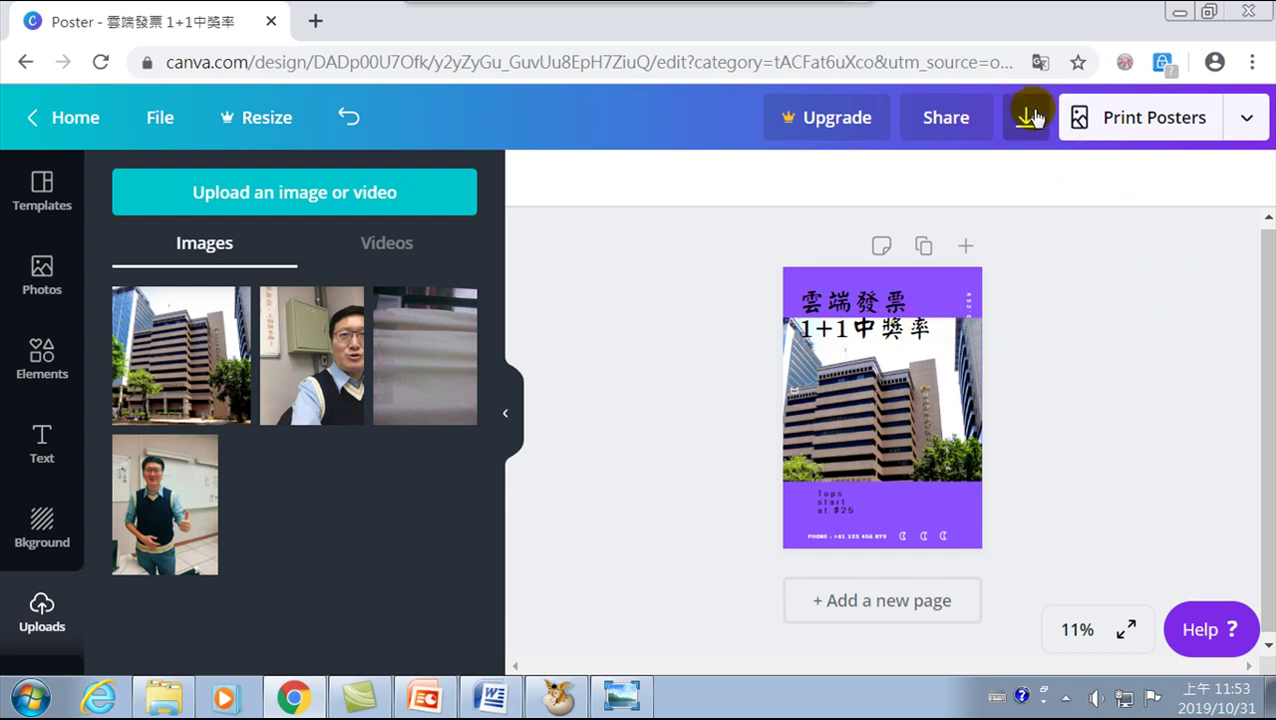
click(1025, 116)
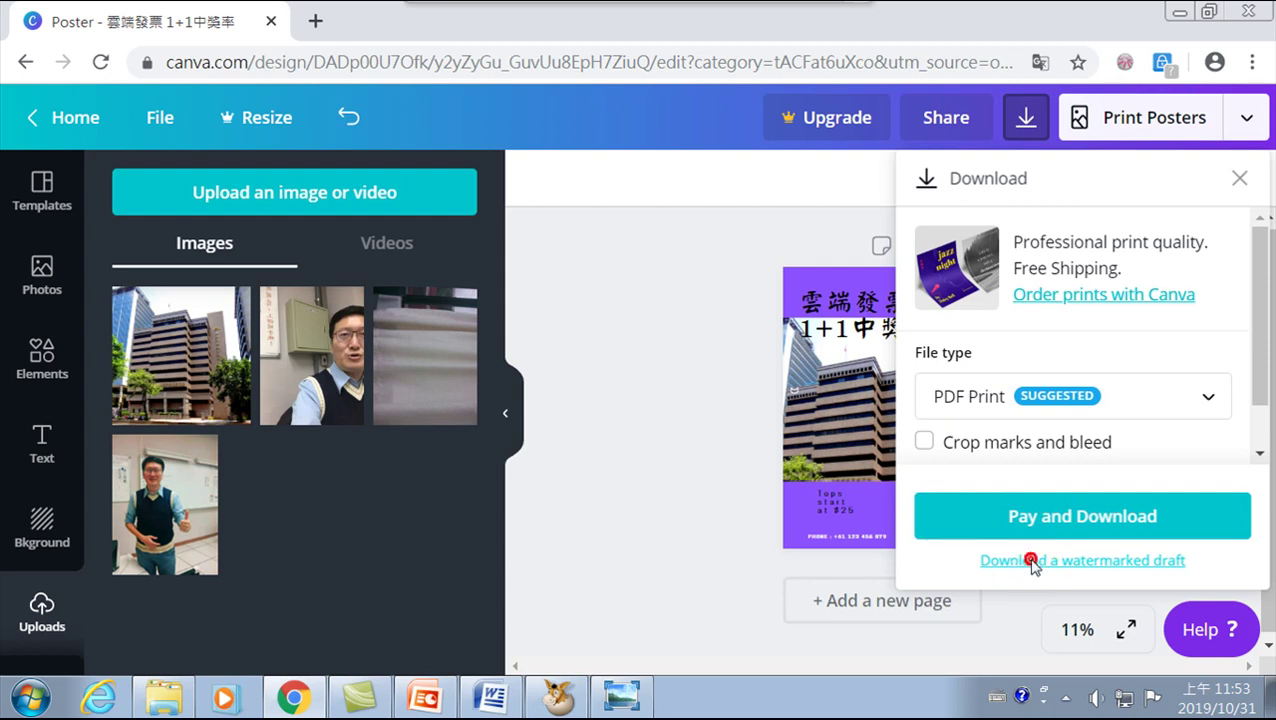
Download a watermarked PDF draft of the poster and open it from Chrome's download bar
click(1033, 563)
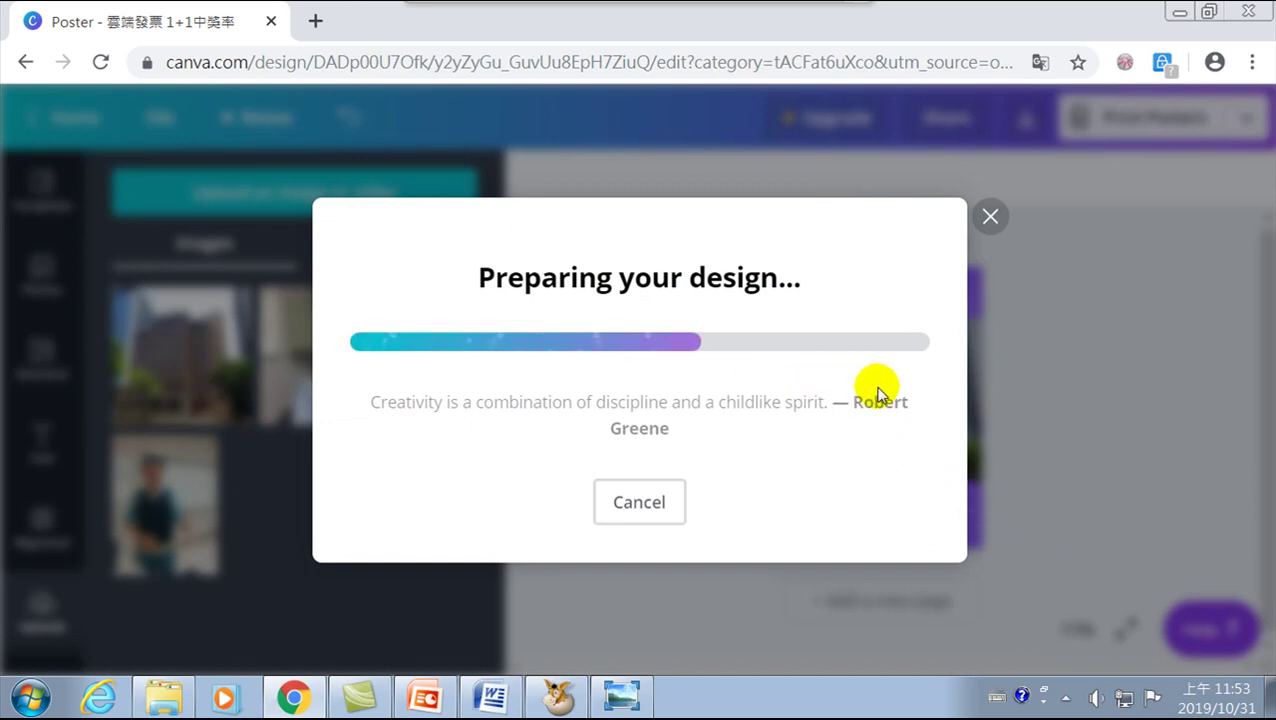
scroll(760, 470, down, 2)
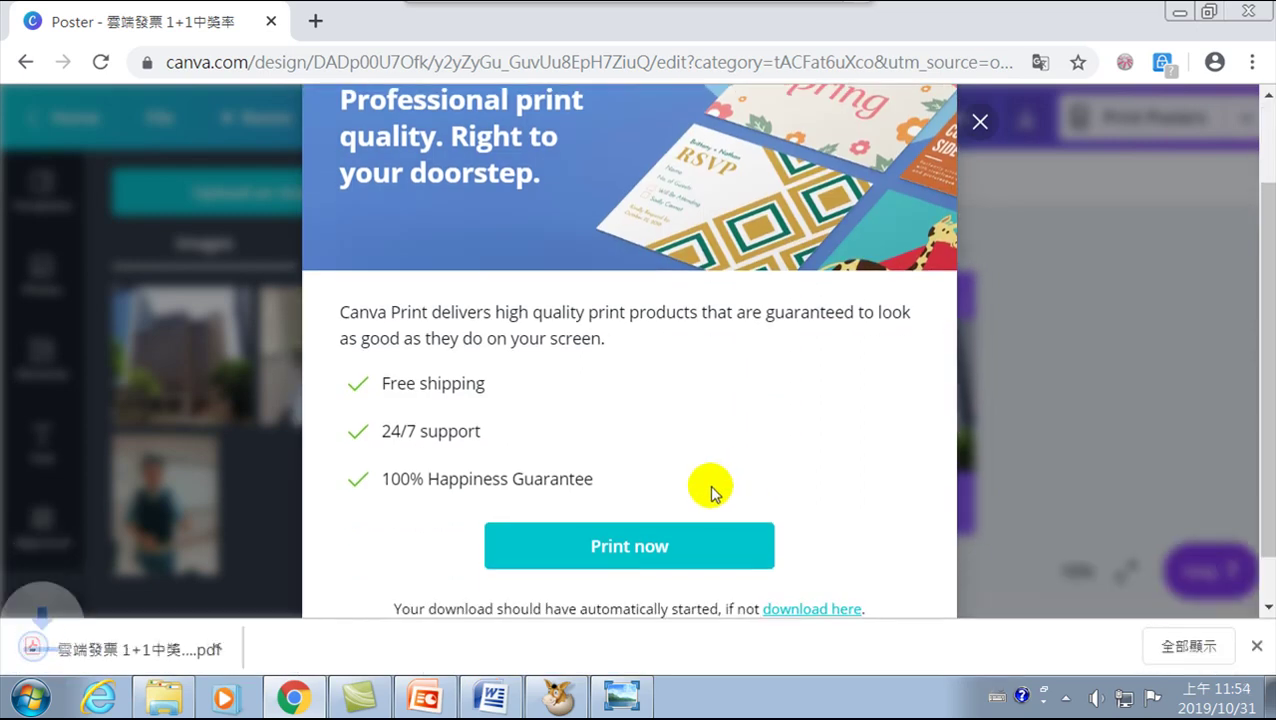
scroll(710, 492, down, 1)
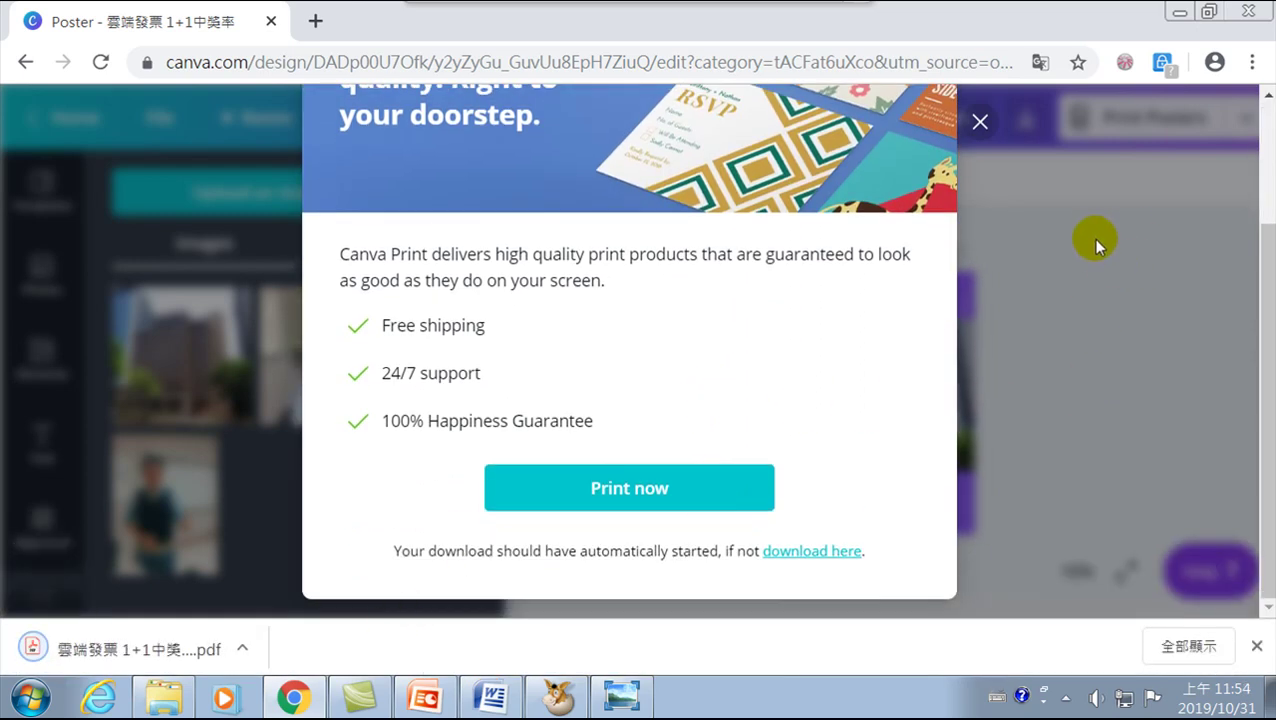
click(165, 650)
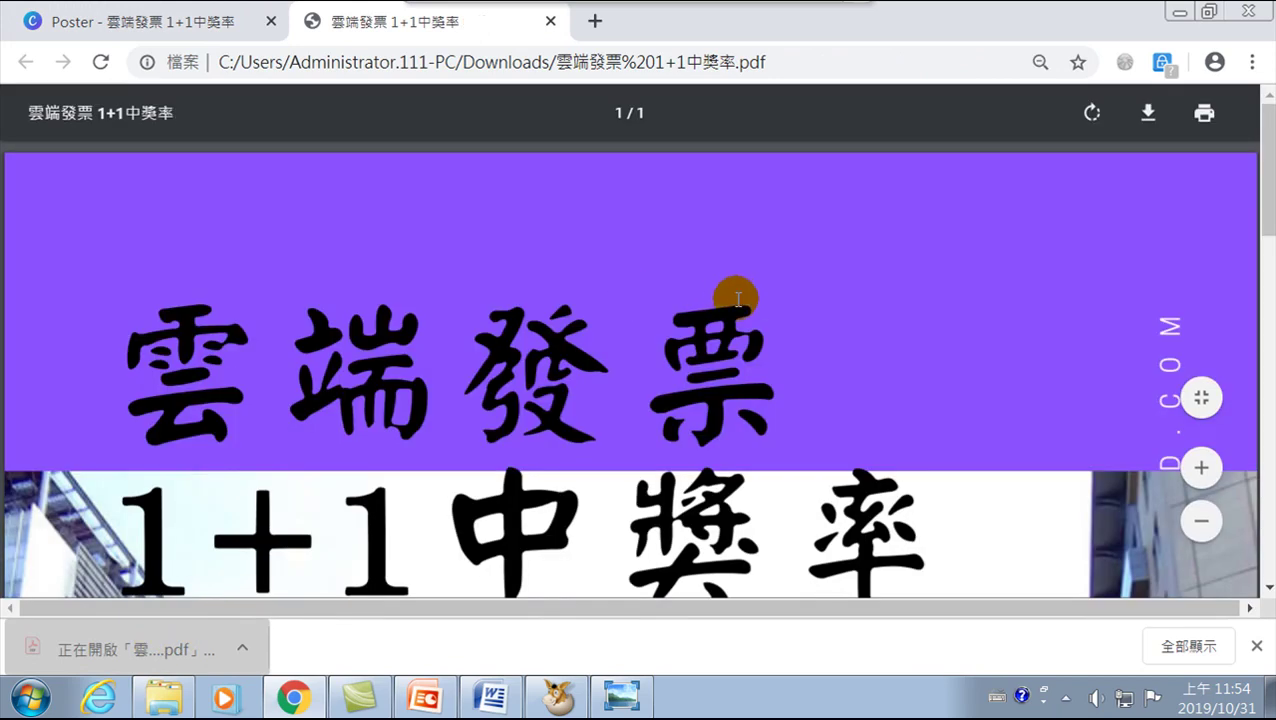
Zoom out the PDF and scroll over the headline, building photo and purple footer
scroll(733, 293, down, 3)
scroll(783, 256, up, 3)
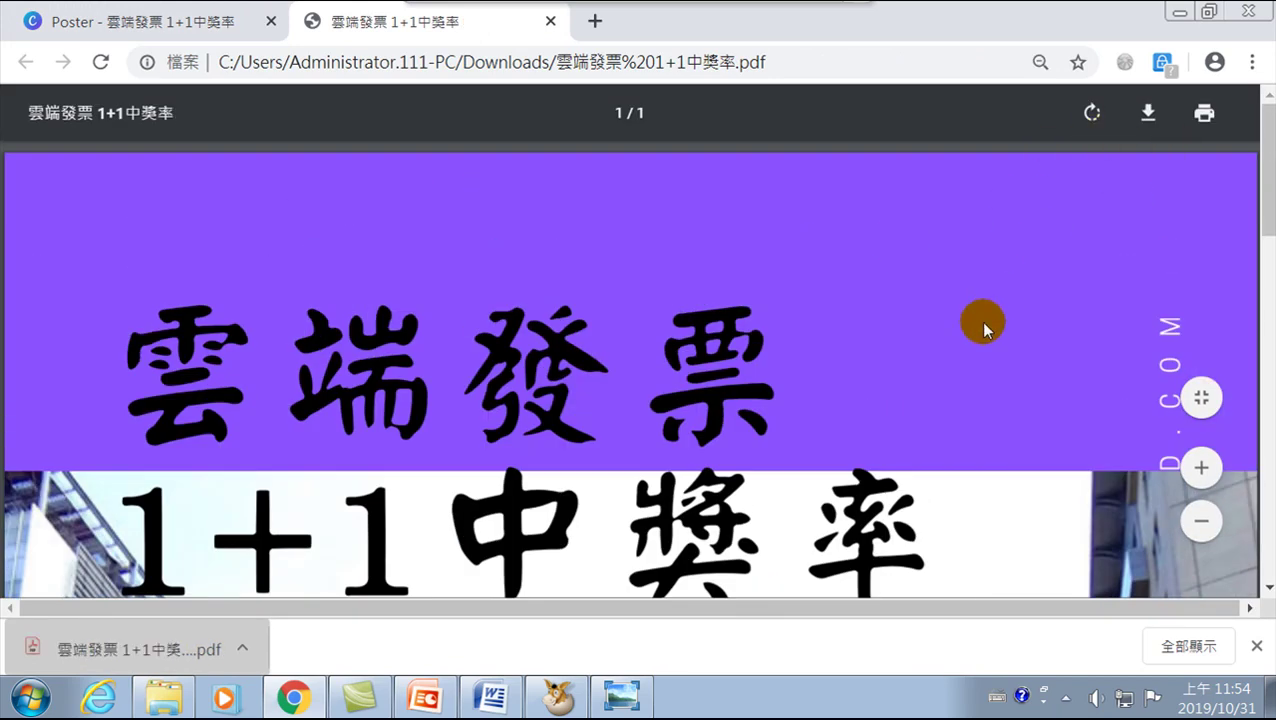
scroll(530, 258, down, 1)
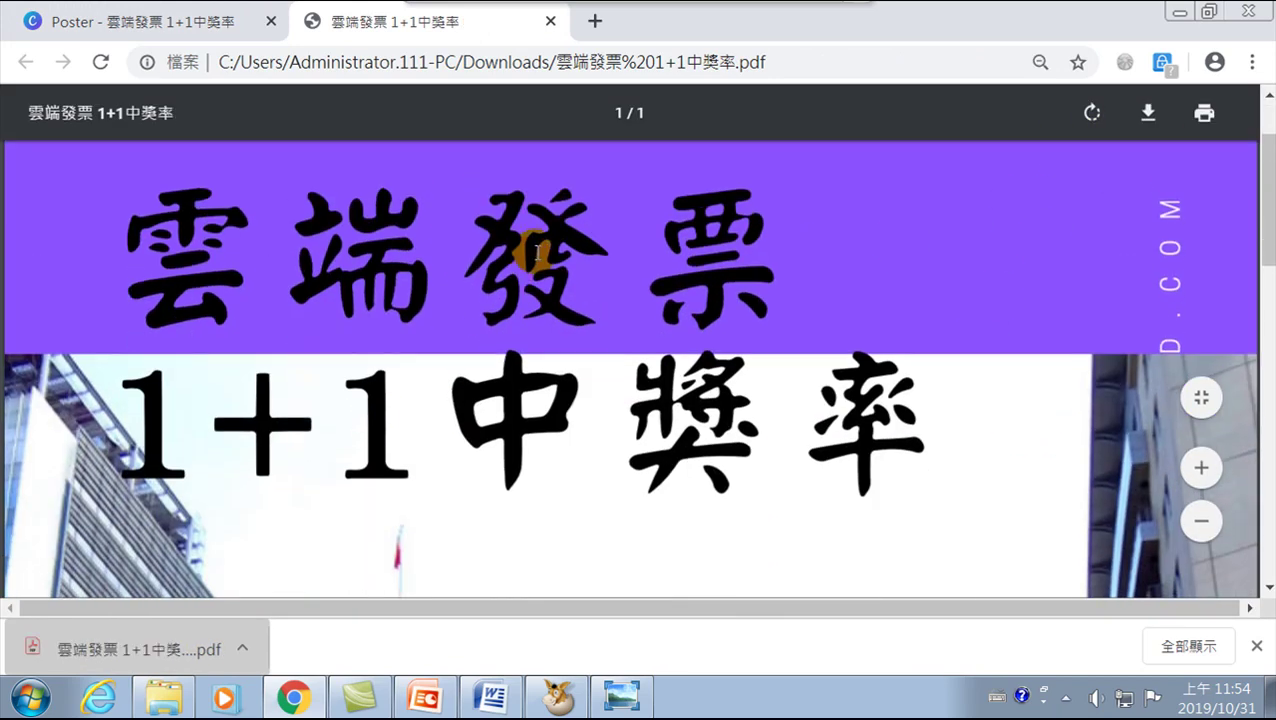
scroll(658, 213, down, 1)
scroll(652, 218, down, 1)
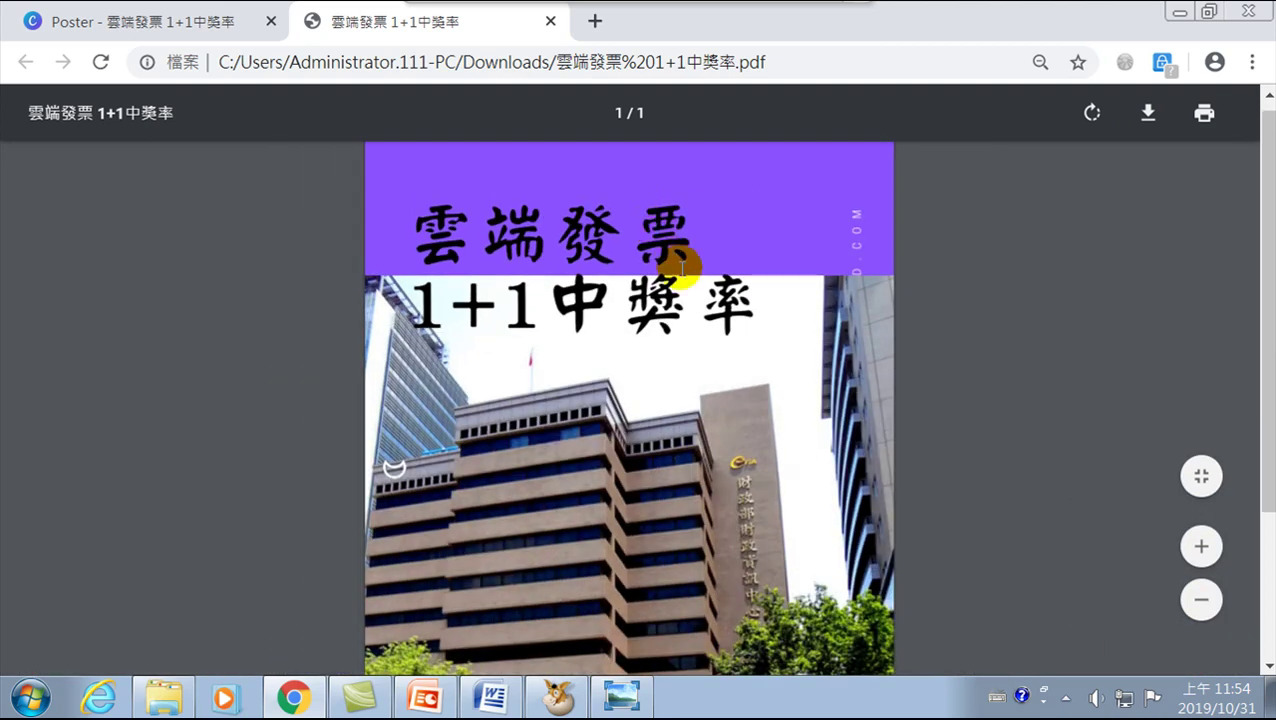
click(1201, 601)
scroll(887, 492, down, 1)
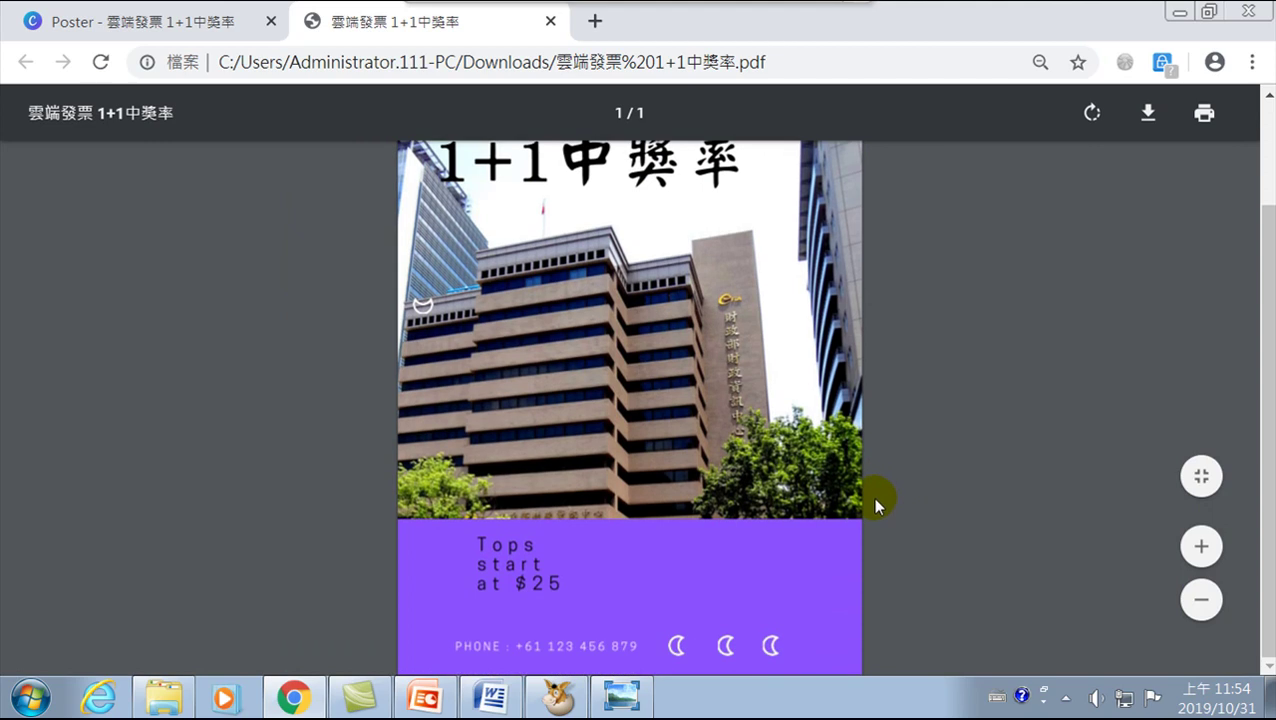
scroll(781, 545, up, 1)
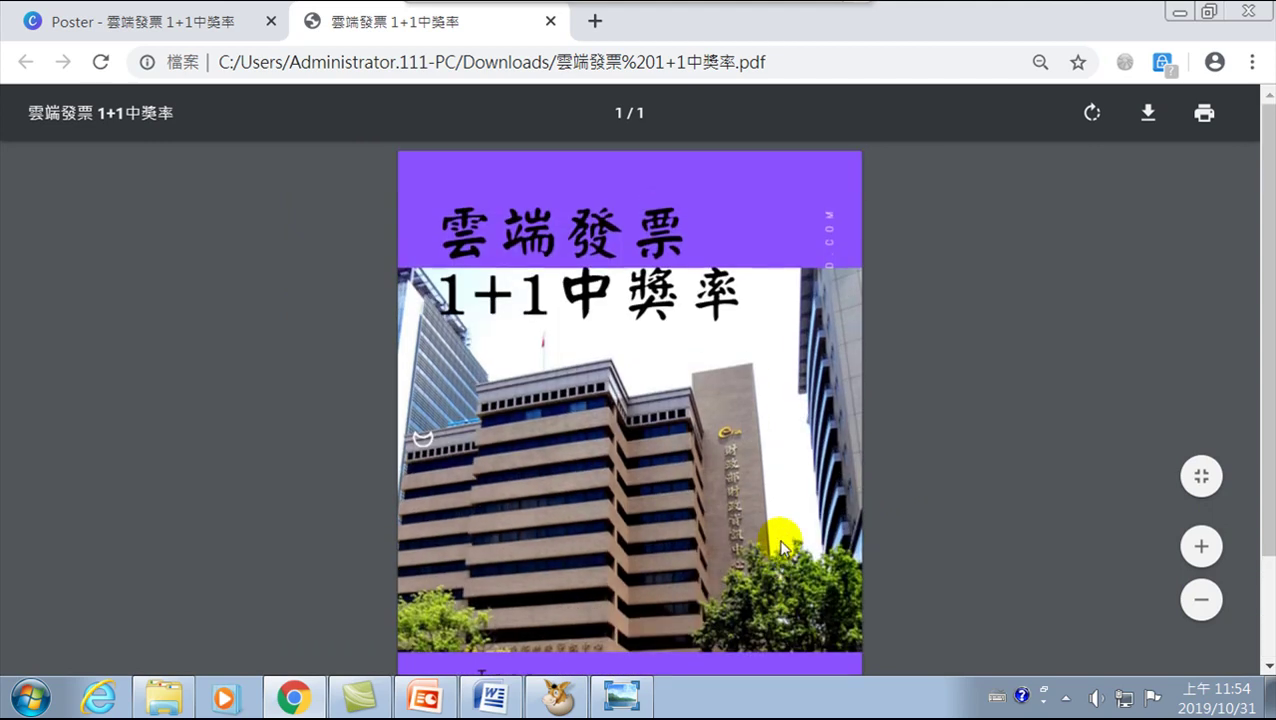
scroll(794, 455, down, 1)
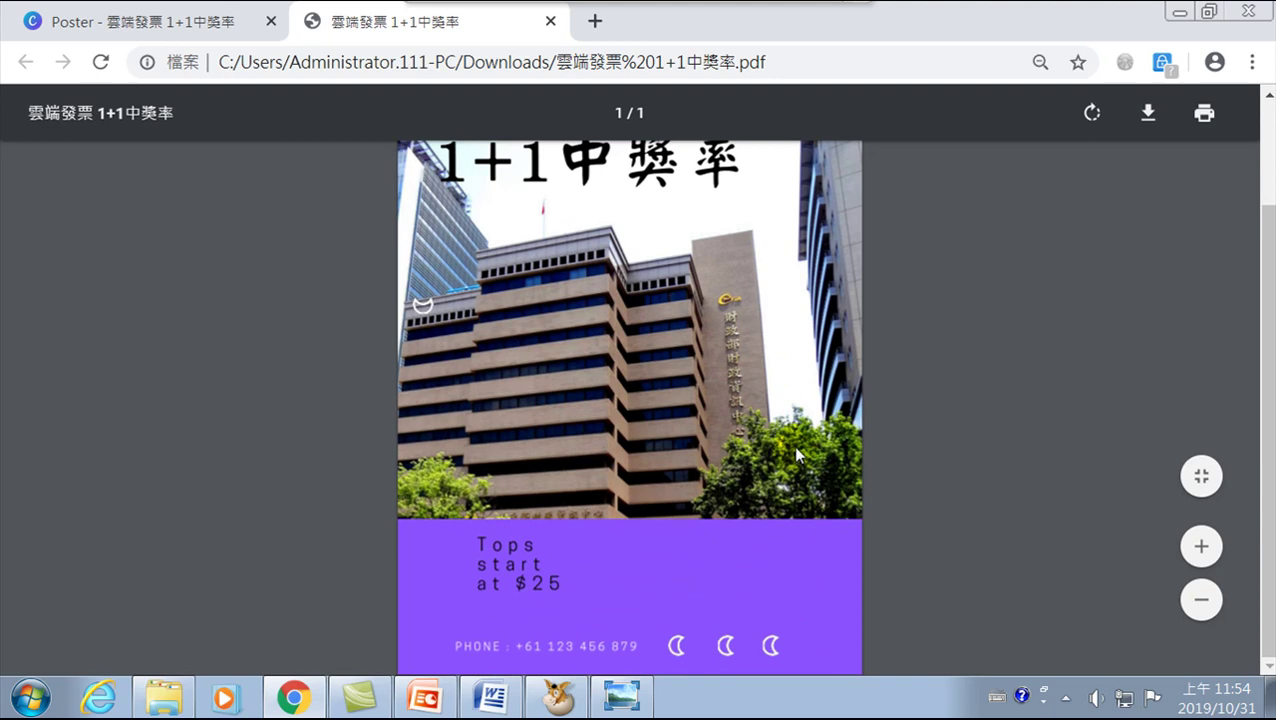
scroll(701, 437, up, 1)
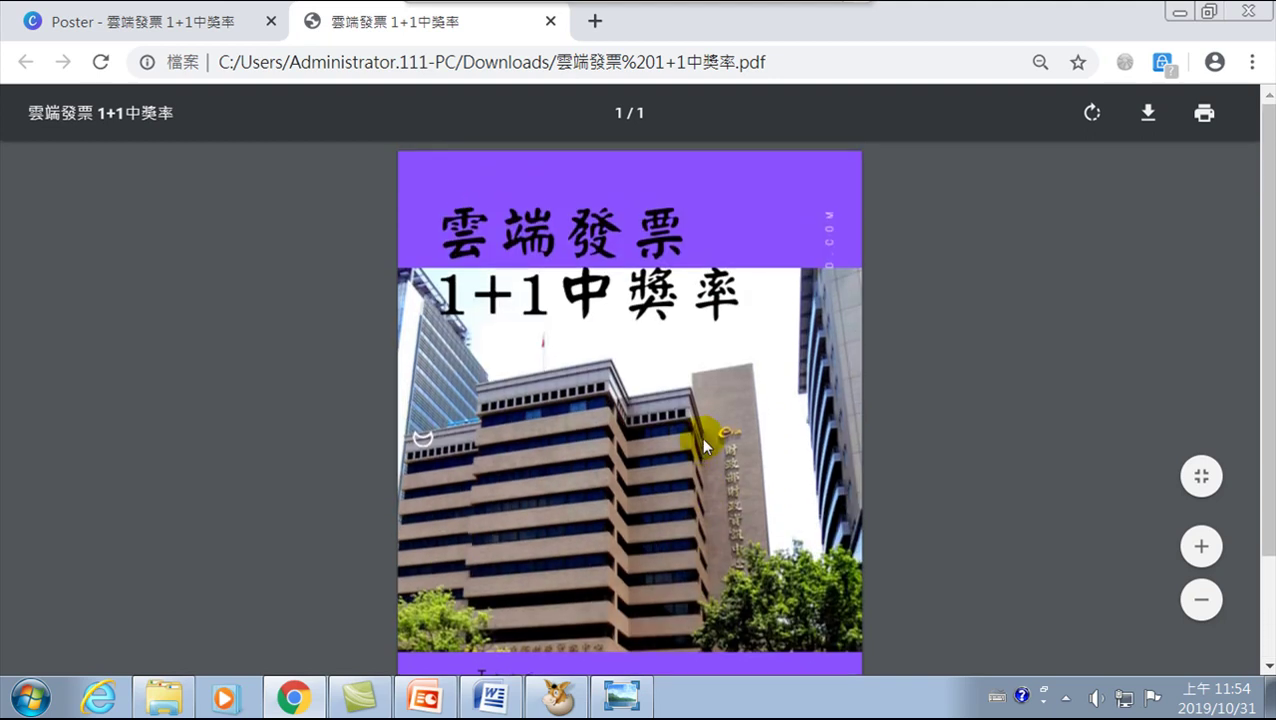
scroll(651, 412, down, 1)
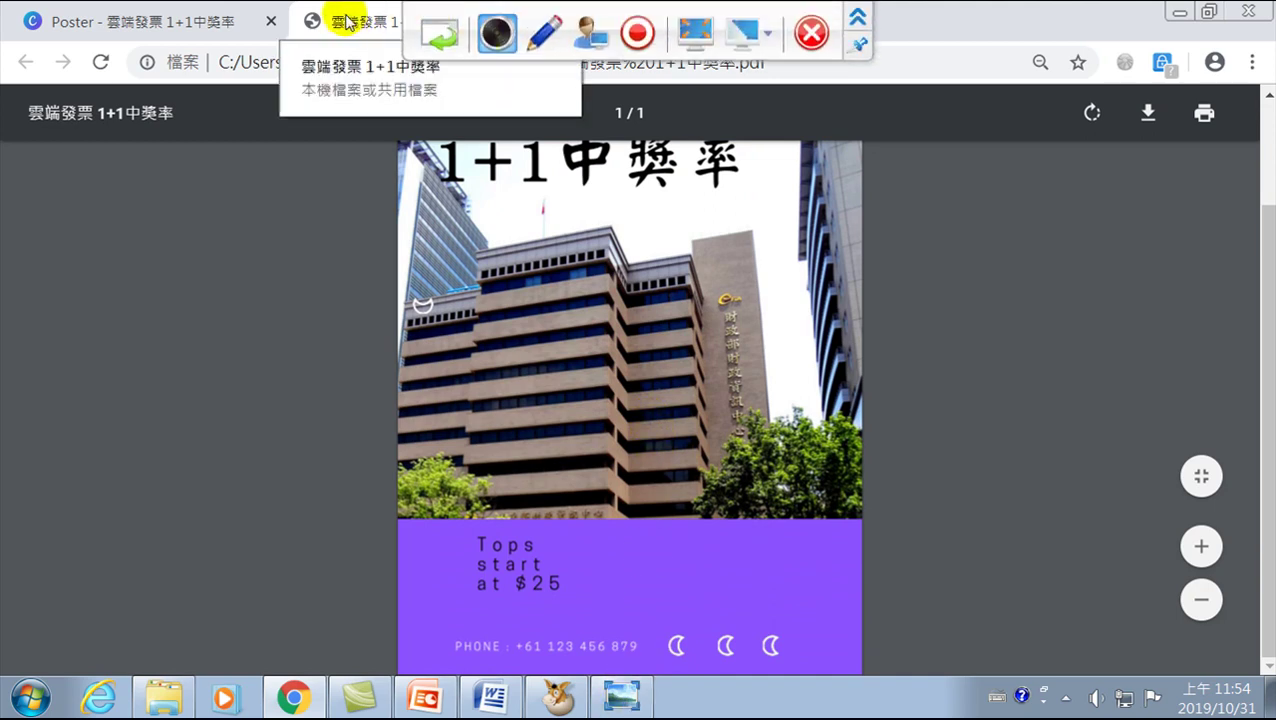
Dismiss Canva's print promo, save another watermarked PDF draft, and show the Downloads folder
click(205, 21)
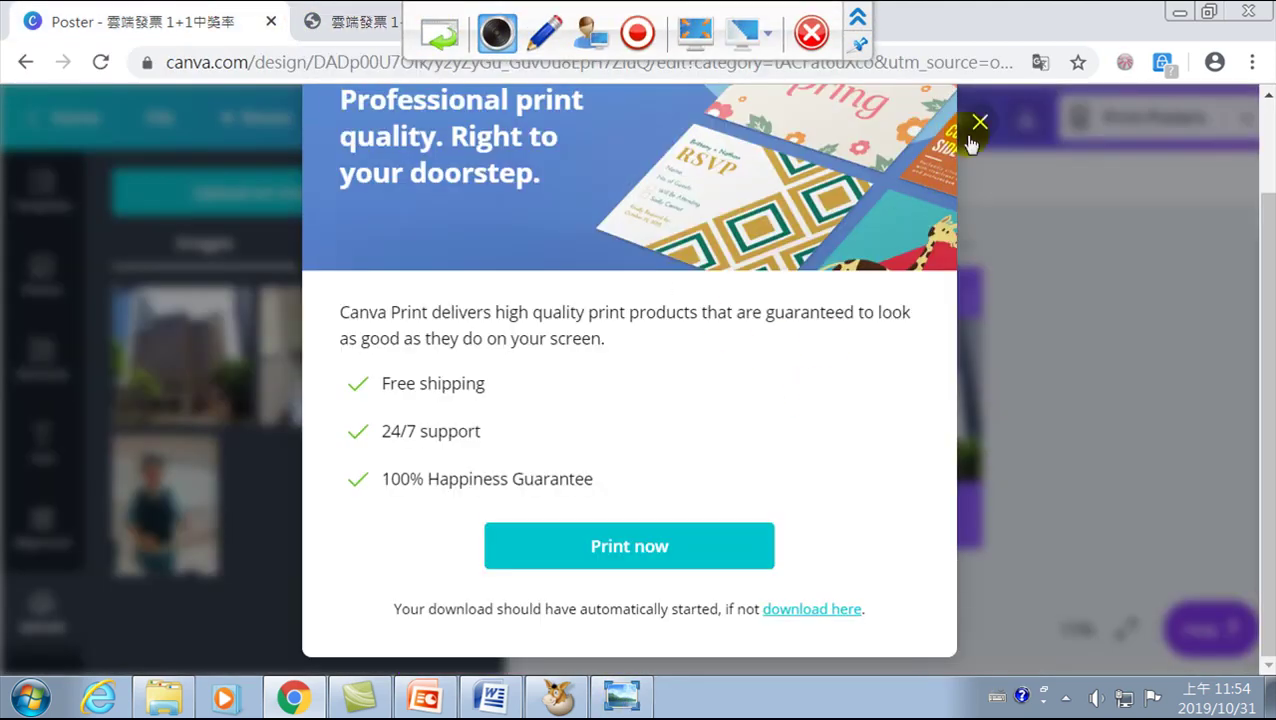
click(980, 121)
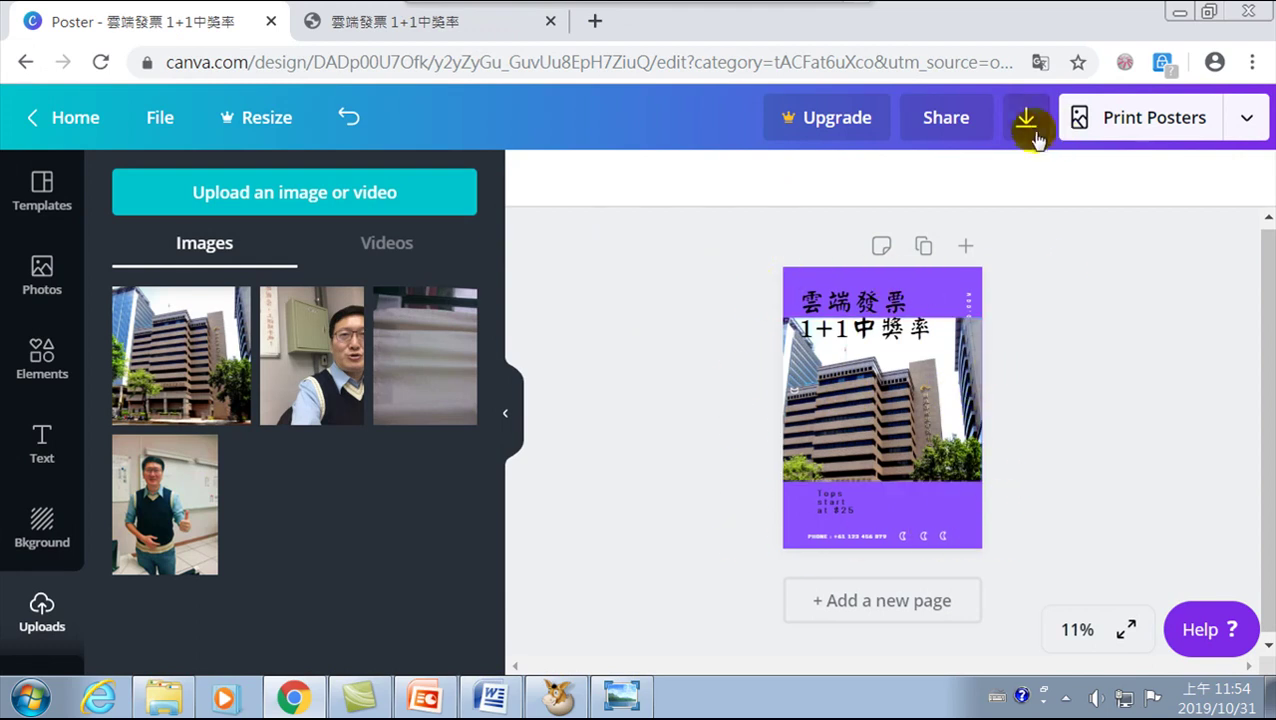
click(1025, 118)
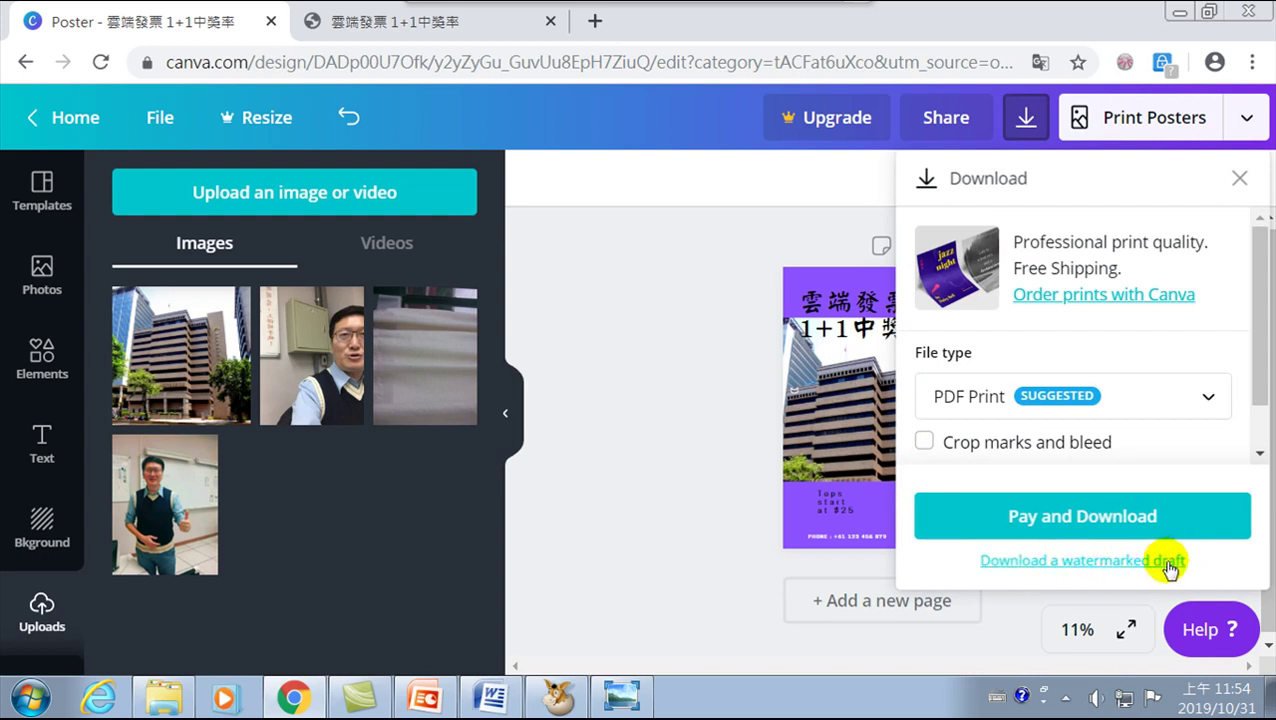
click(1152, 561)
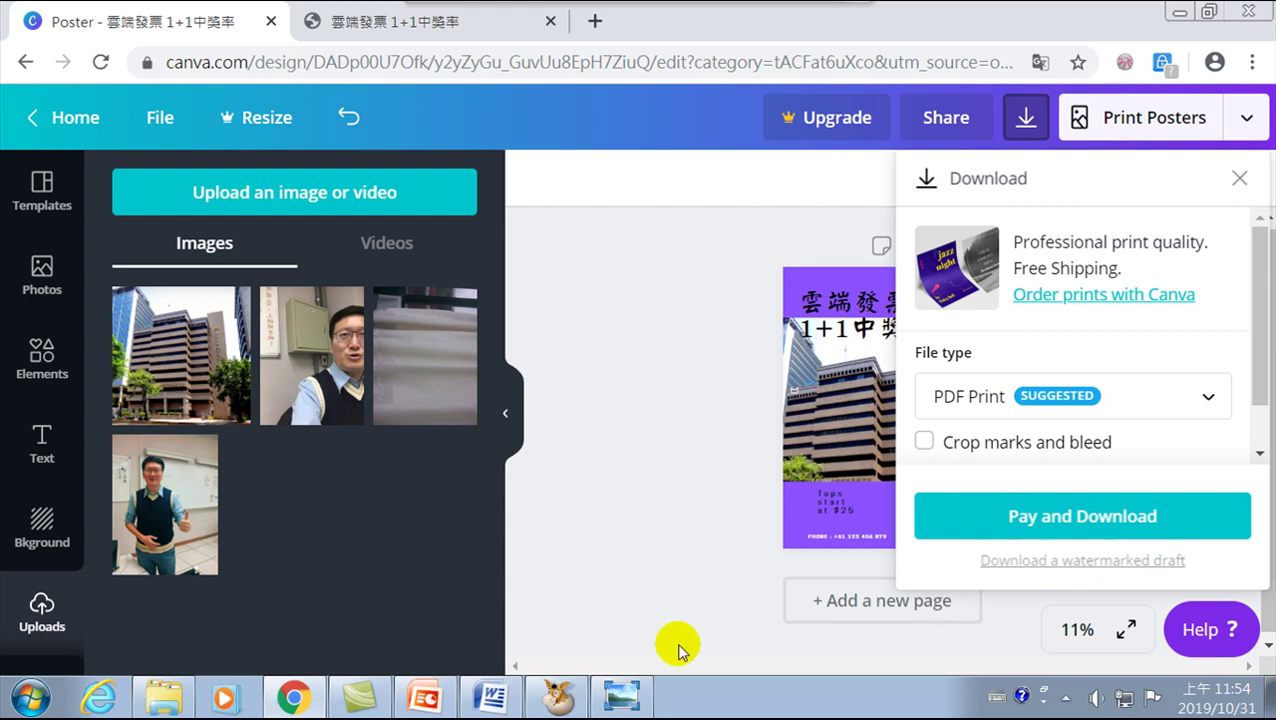
click(167, 697)
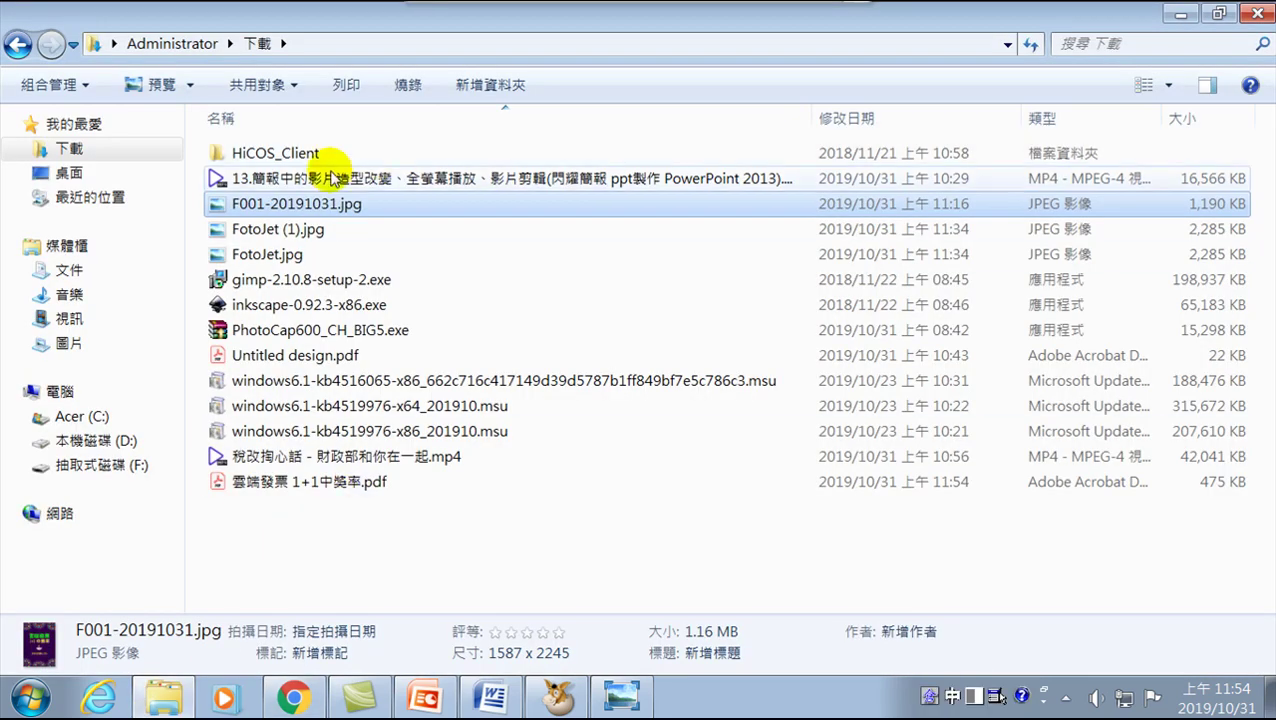
Select the 474 KB 雲端發票 1+1中獎率.pdf in the Downloads folder
click(286, 485)
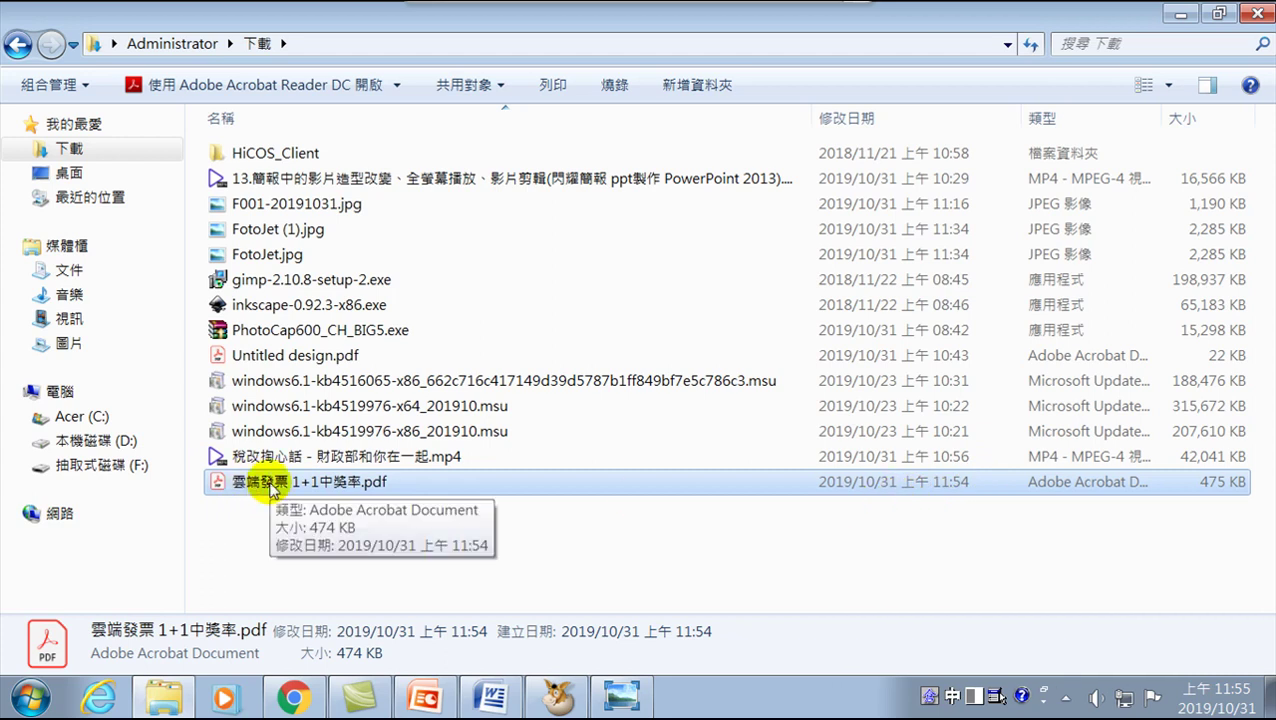
Return to Canva, close the download and publishing panels, and undo an accidental photo move
click(293, 697)
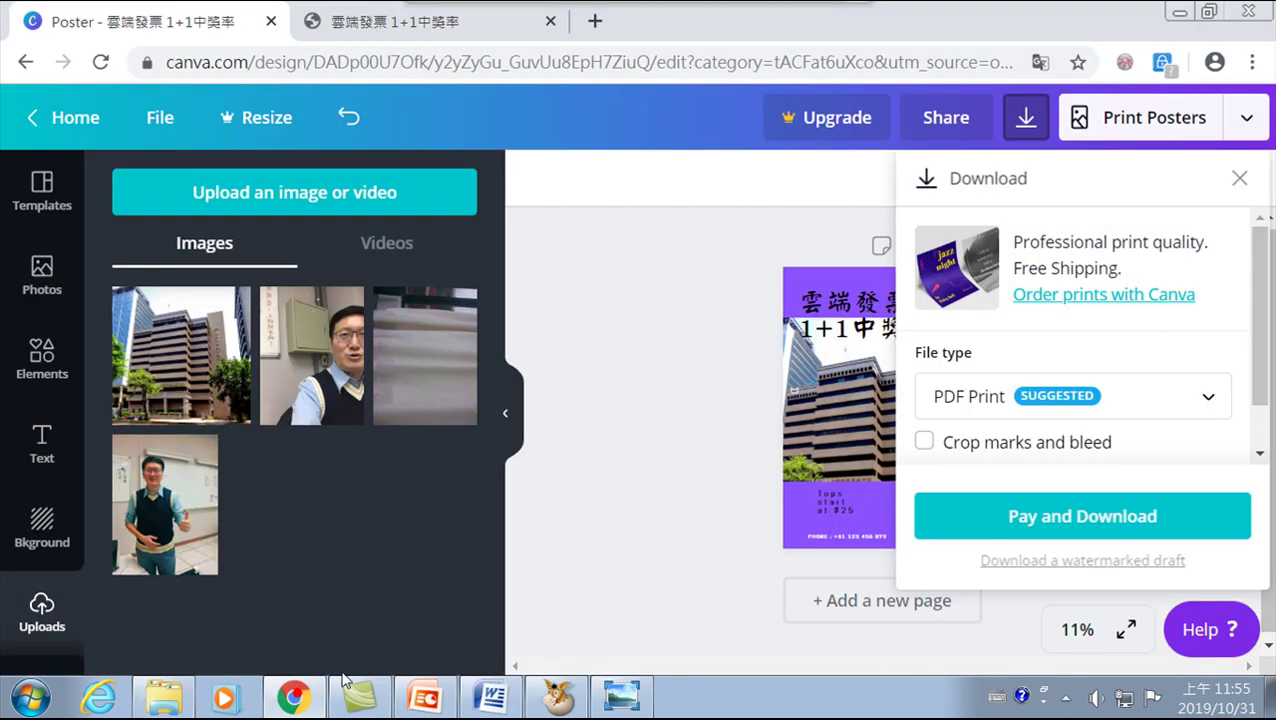
click(1239, 178)
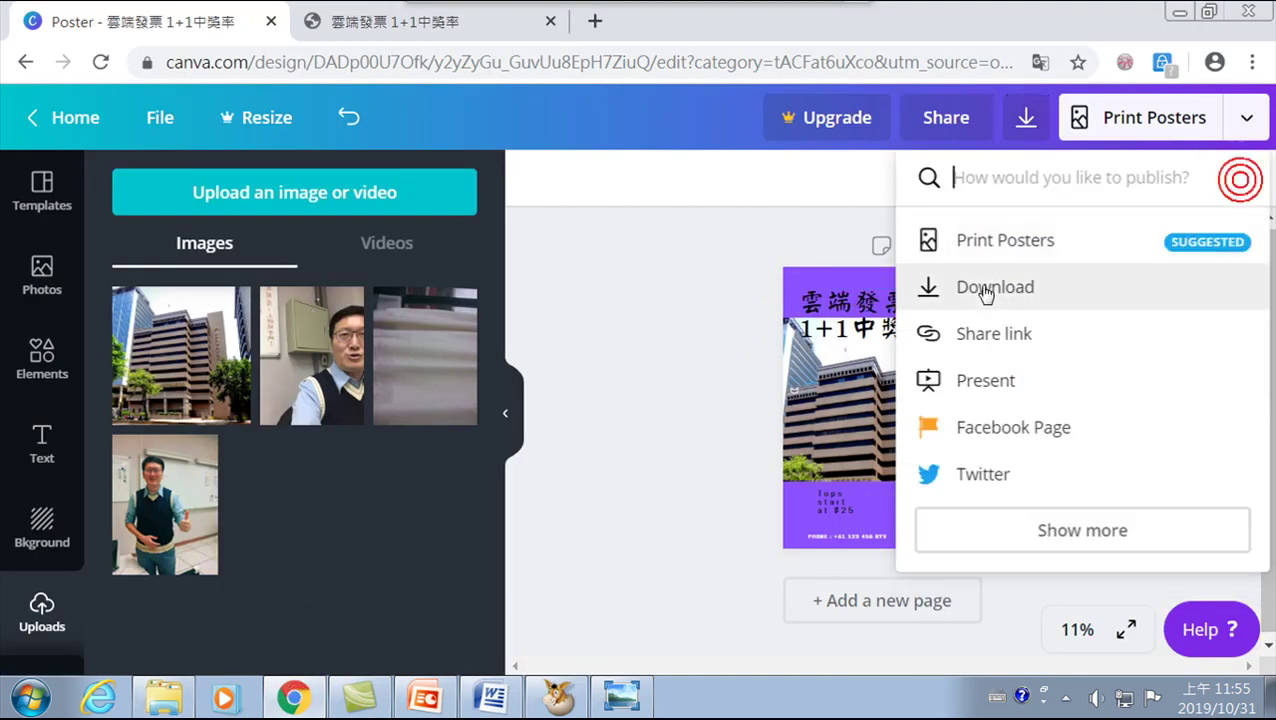
click(710, 274)
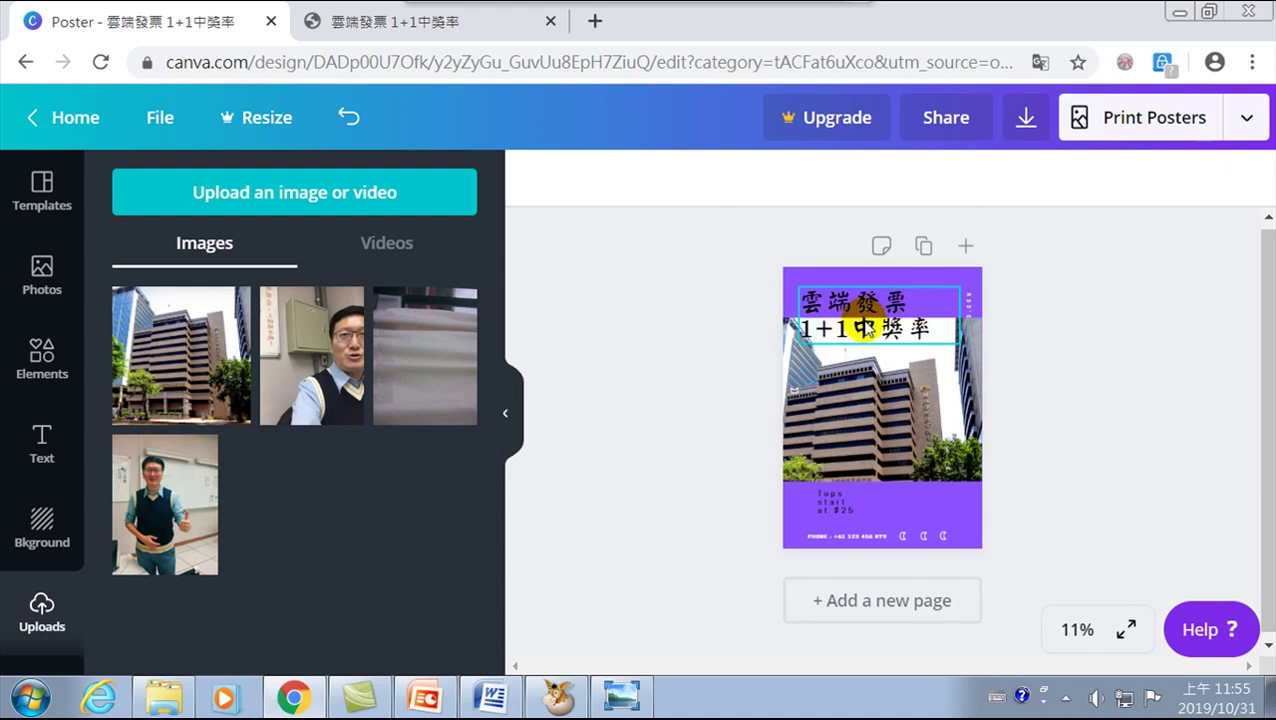
drag(893, 352, 893, 380)
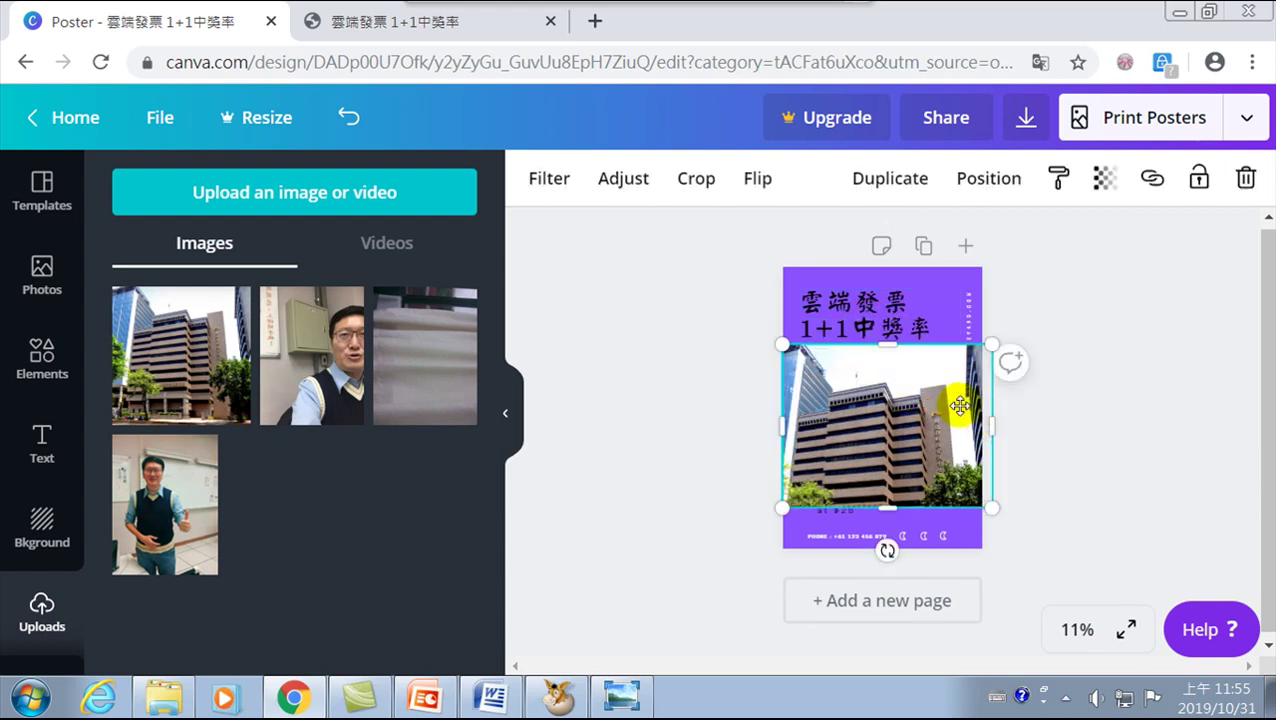
key(ctrl+z)
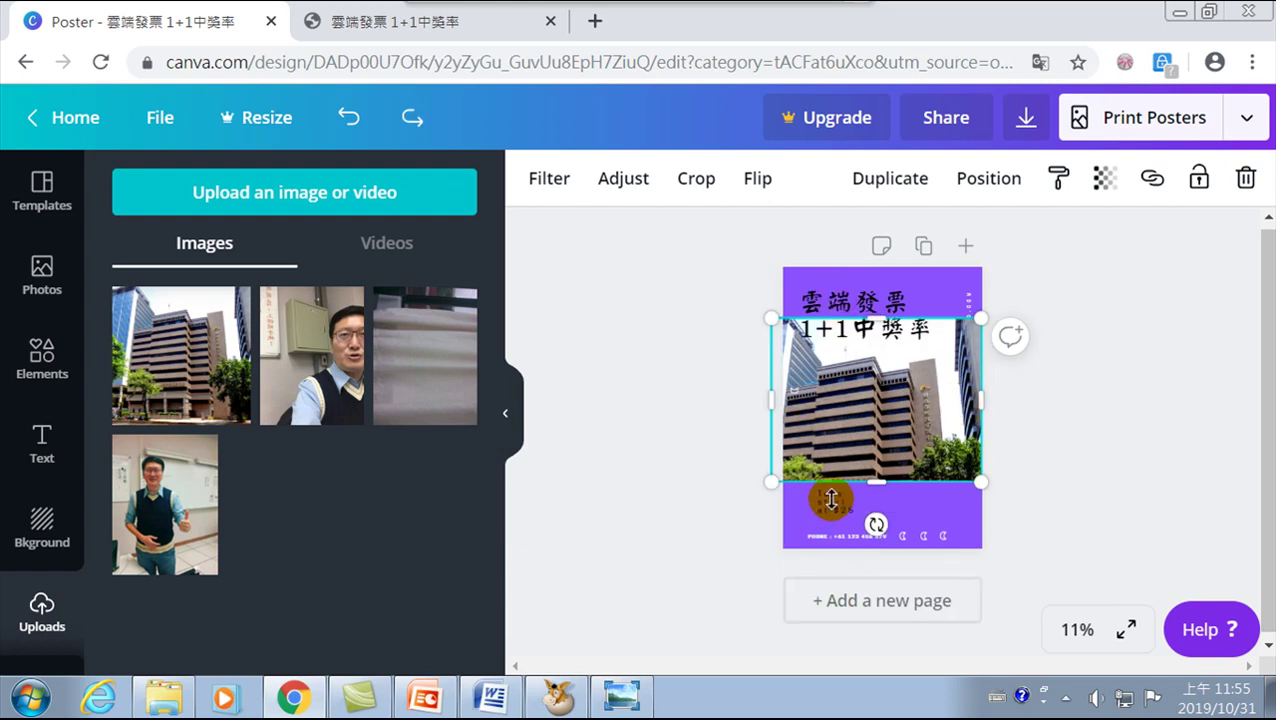
Delete the 'Tops start at $25' price, vertical side and phone-number texts, then reopen Download
click(831, 498)
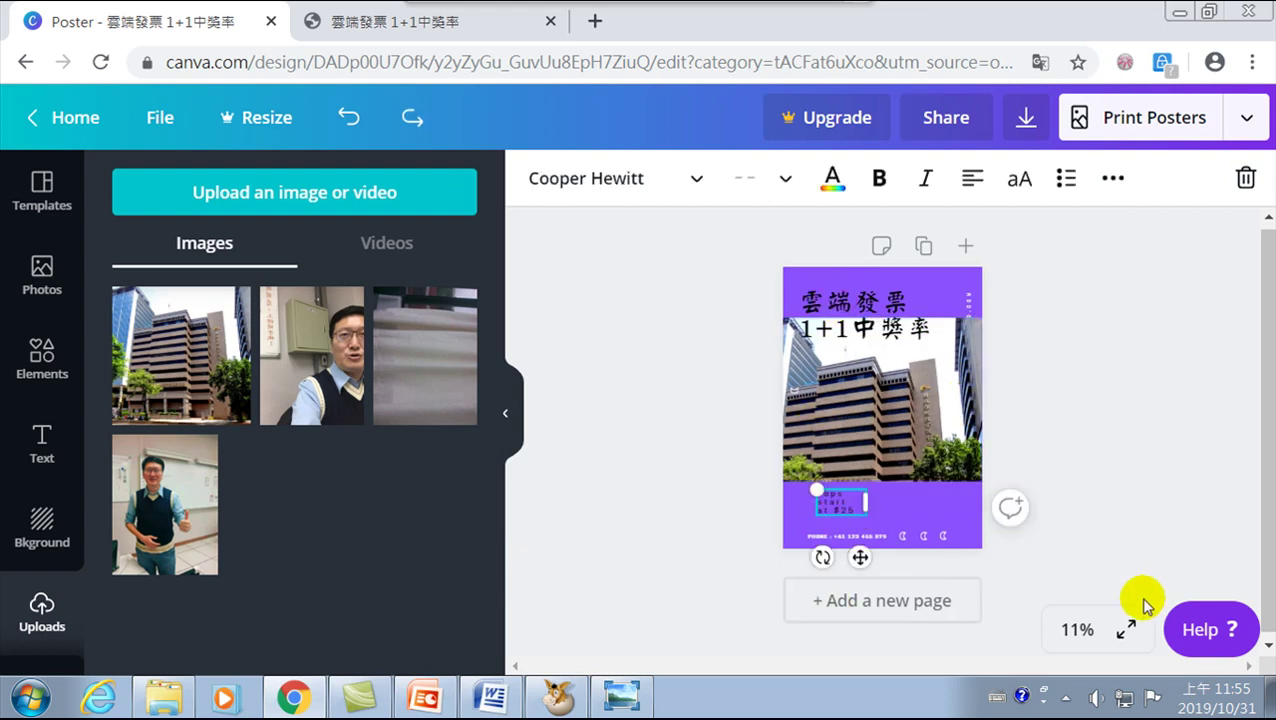
key(Delete)
click(966, 300)
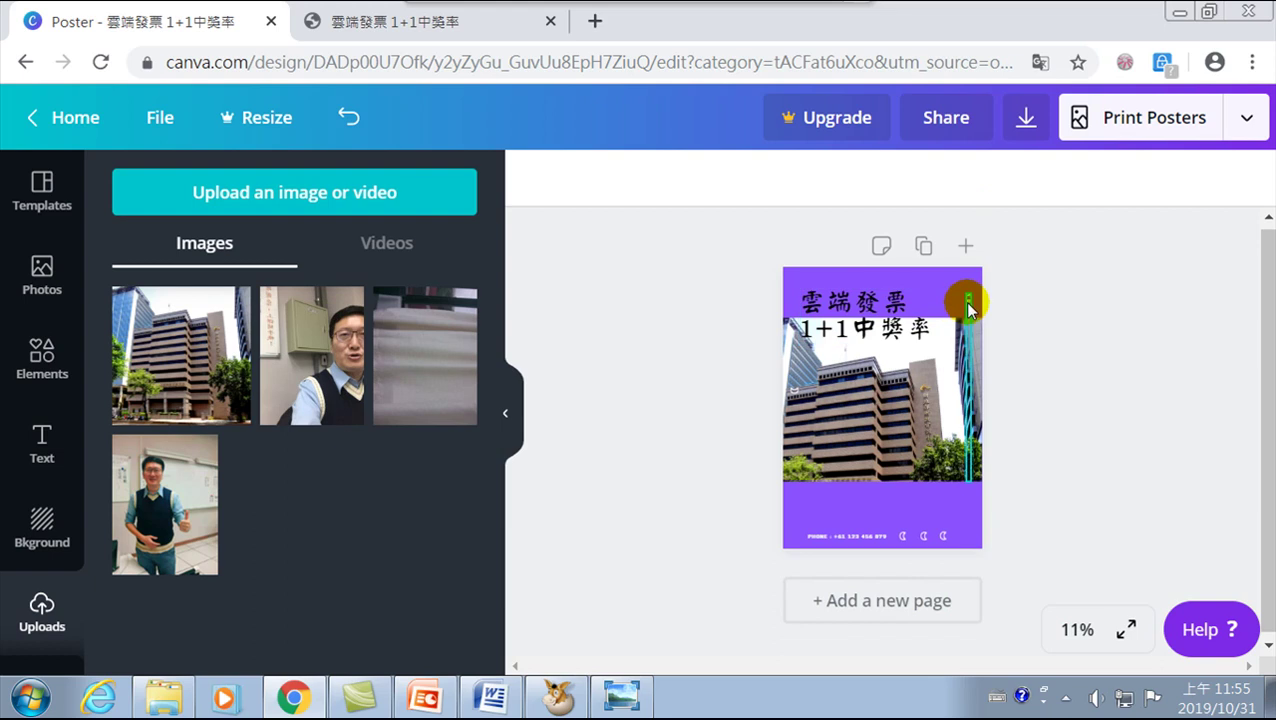
key(Delete)
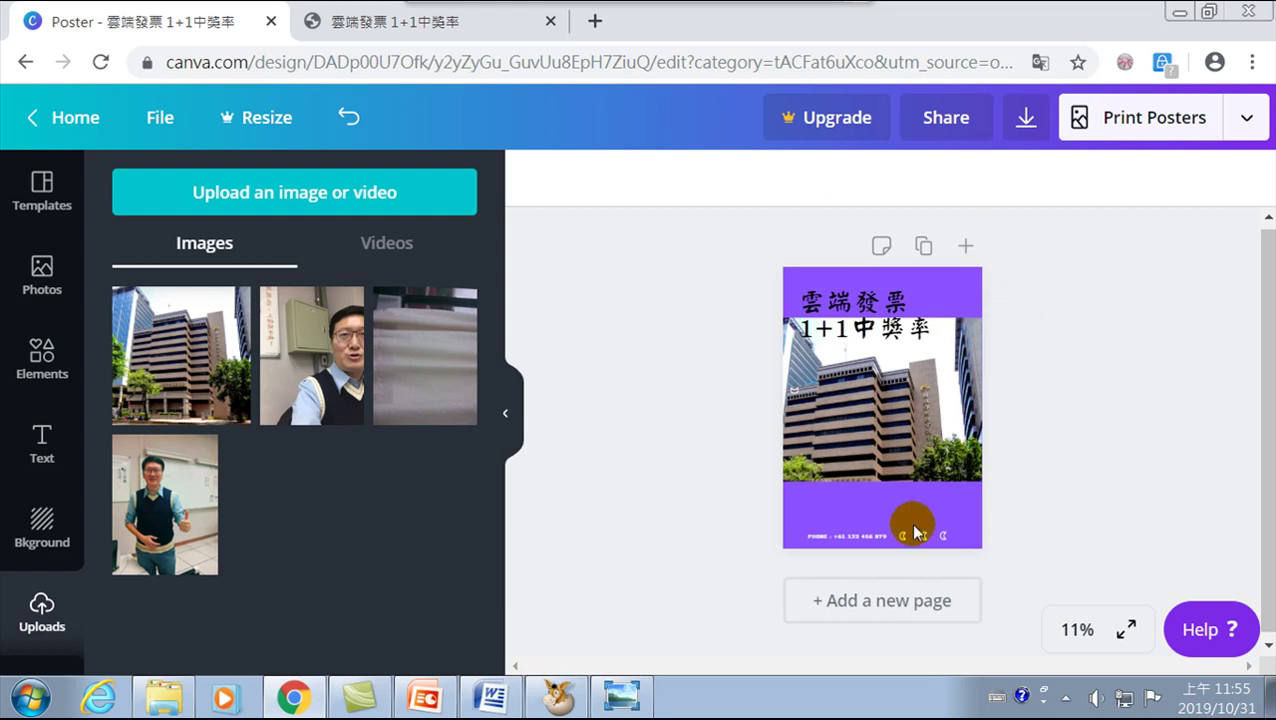
click(865, 540)
key(Delete)
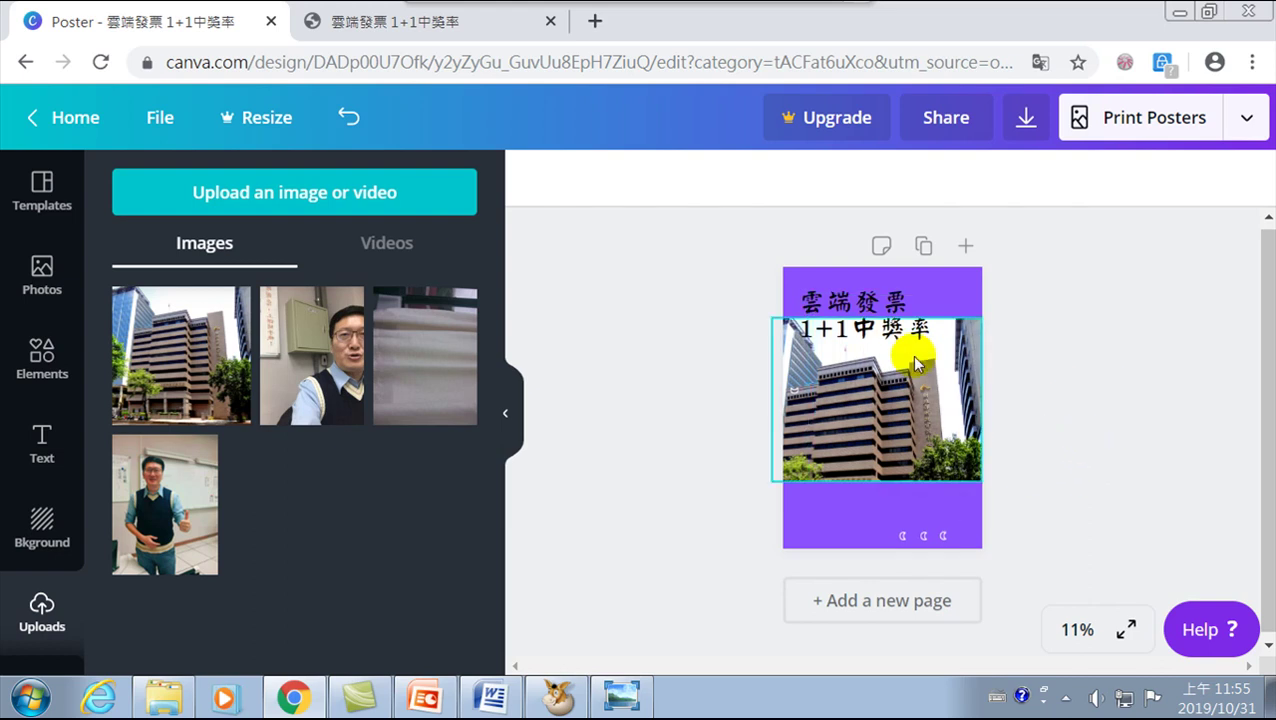
click(1024, 118)
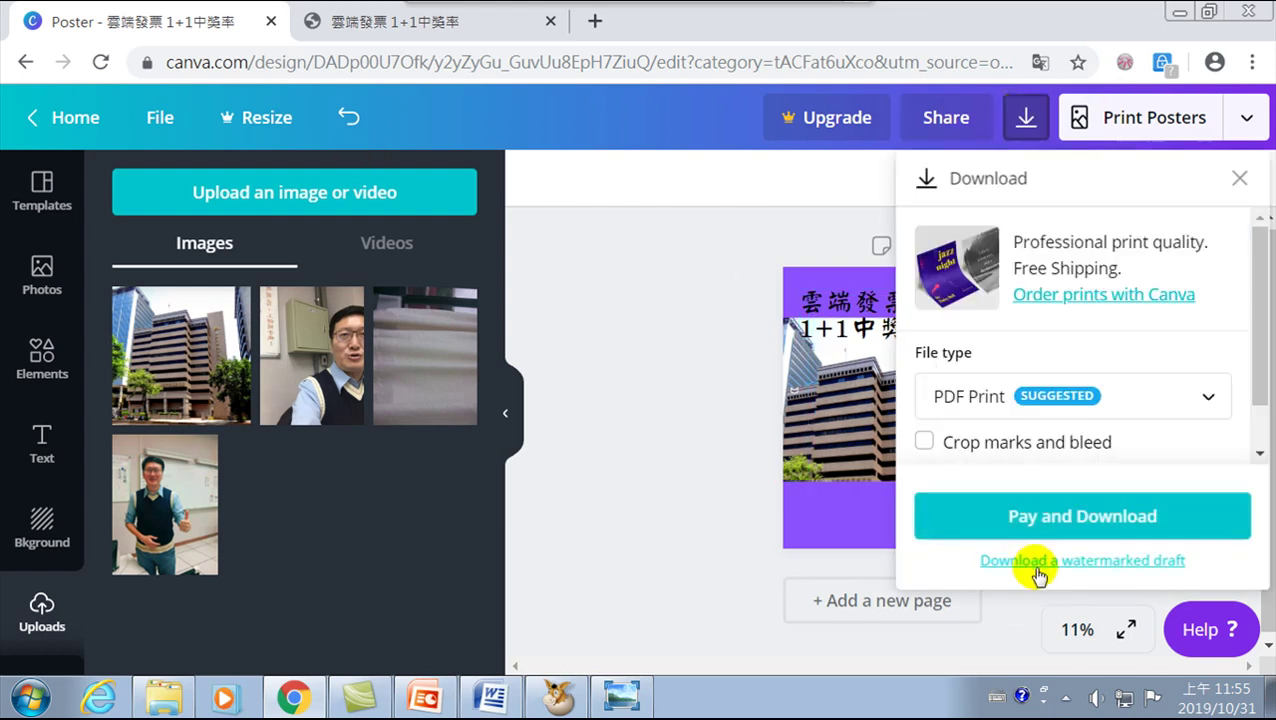
Save a watermarked draft of the edited poster and open 雲端發票 1+1中獎率 (1).pdf
click(1041, 561)
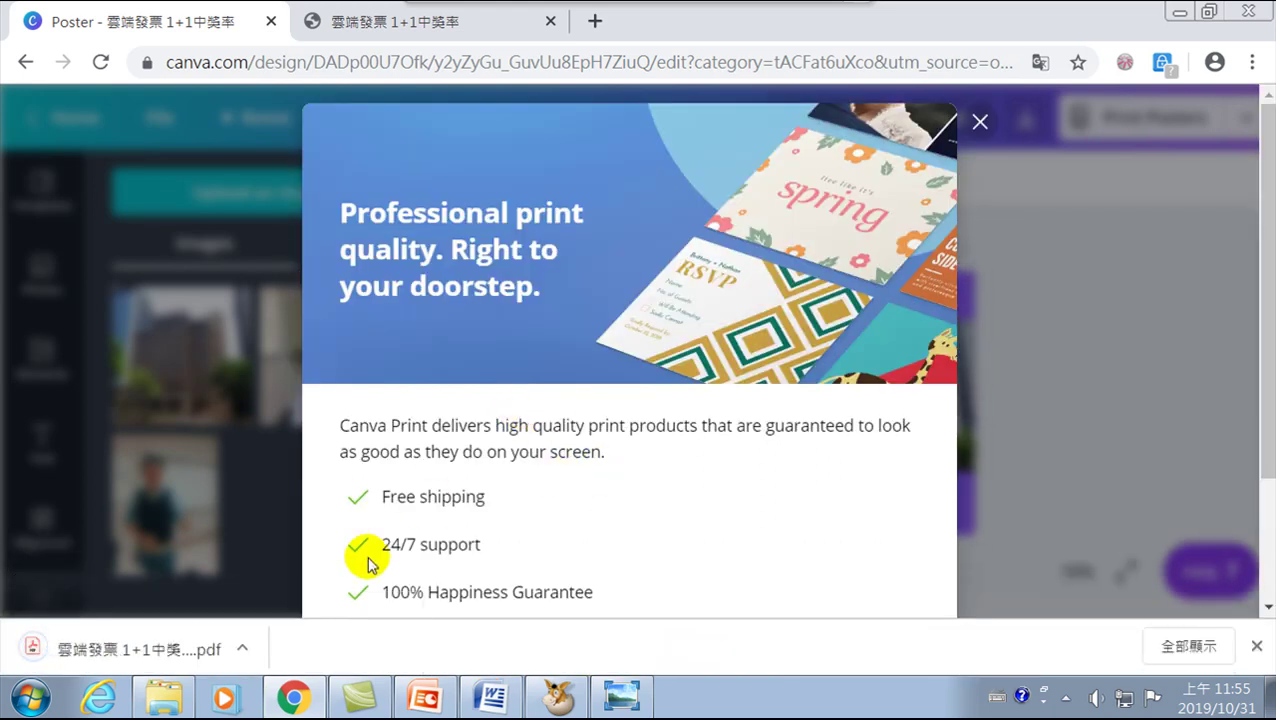
click(74, 647)
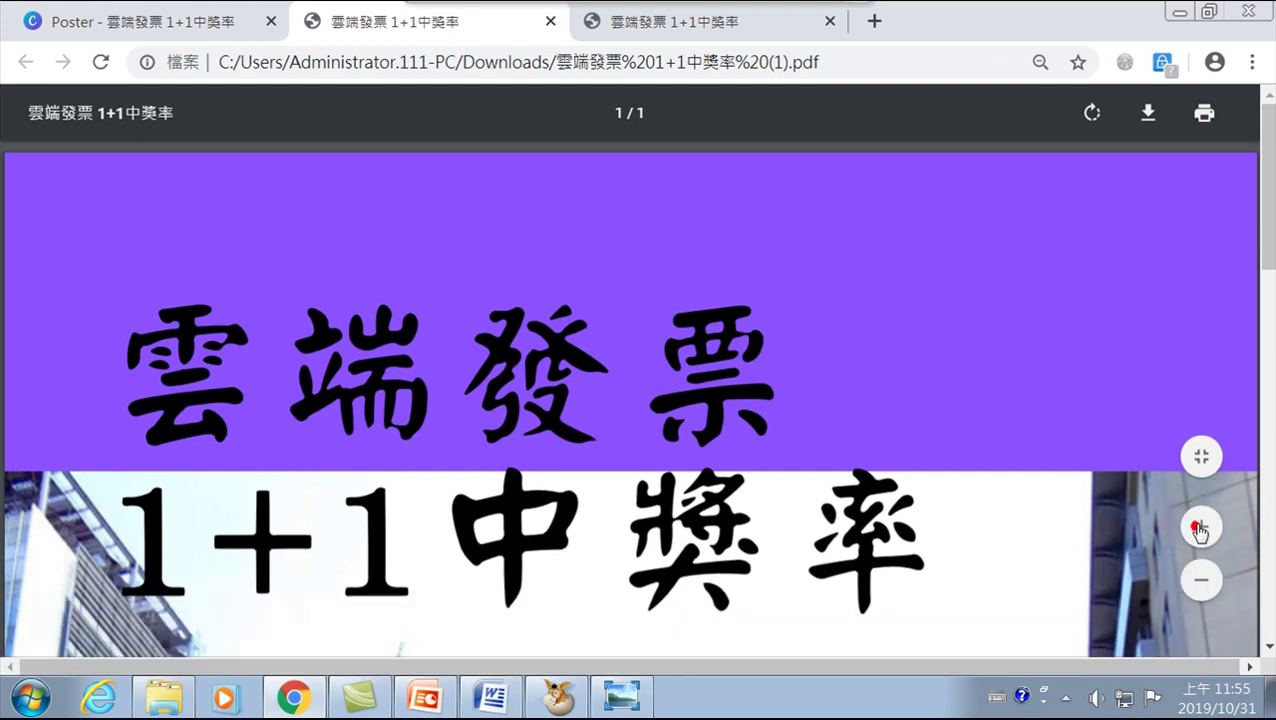
Fit the new PDF page in view, review it, then switch to the earlier PDF tab
click(1198, 521)
click(1199, 600)
click(1199, 600)
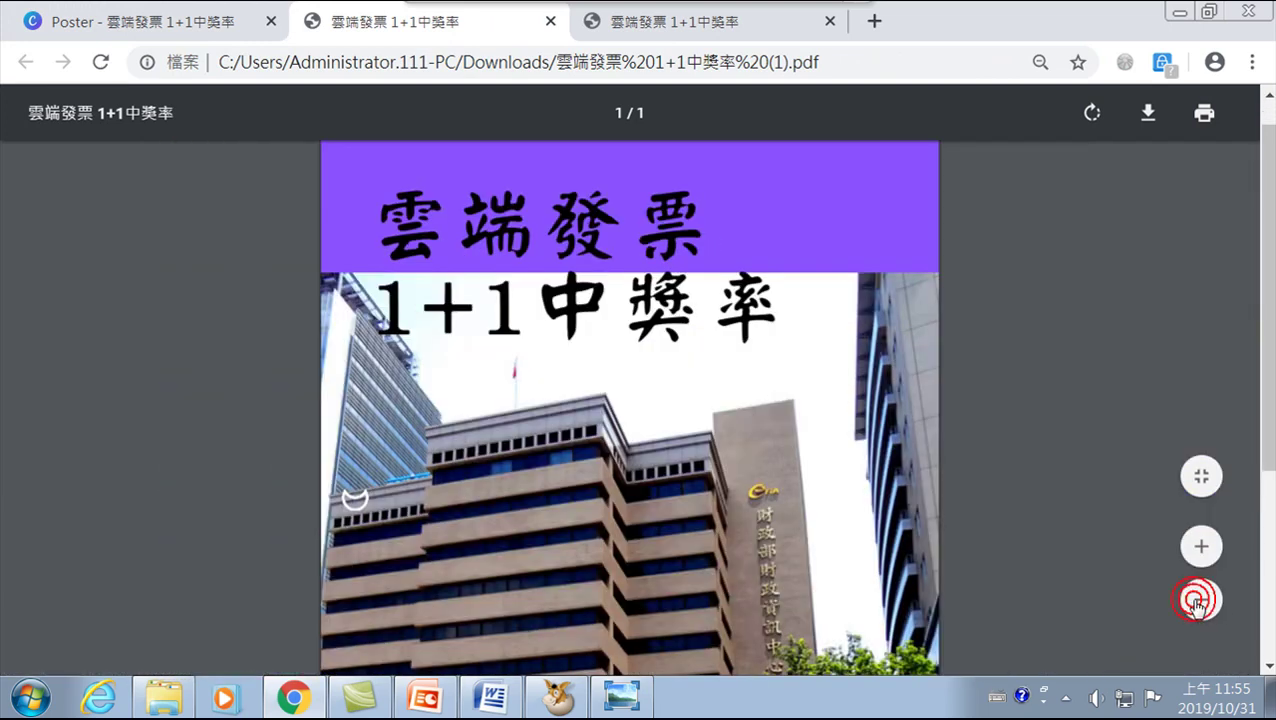
click(1199, 600)
scroll(955, 568, down, 1)
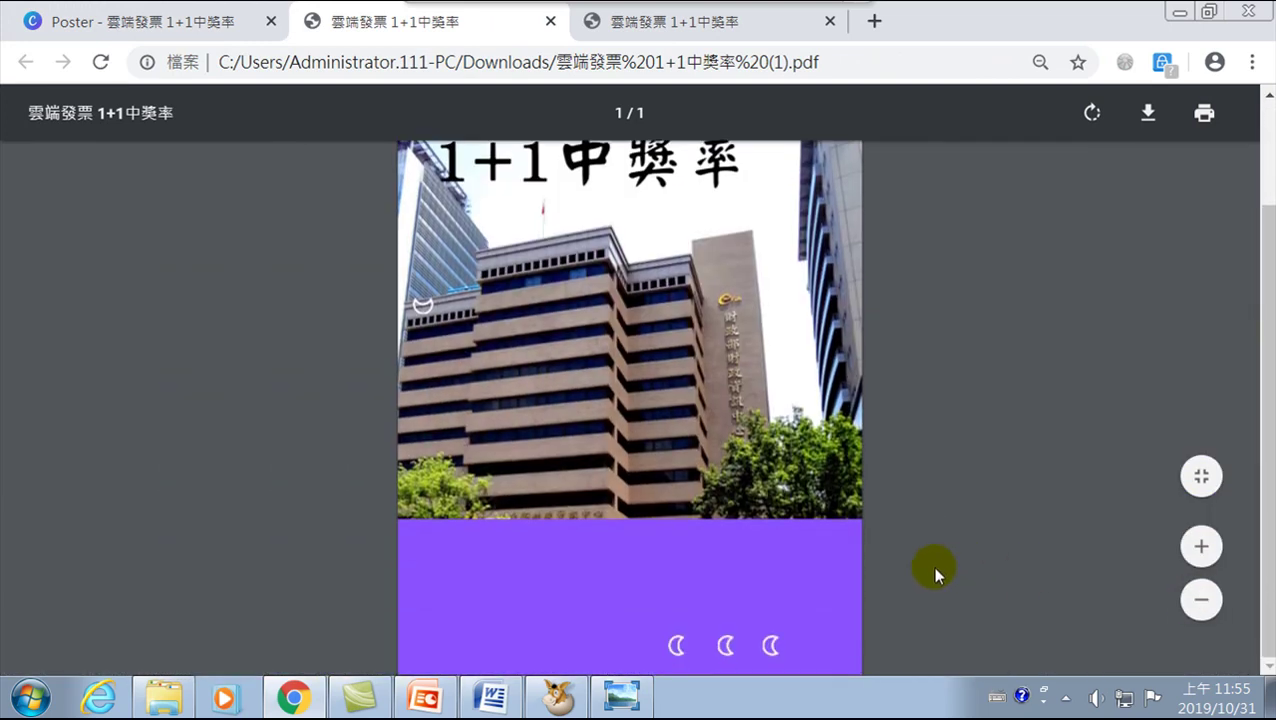
scroll(912, 575, up, 2)
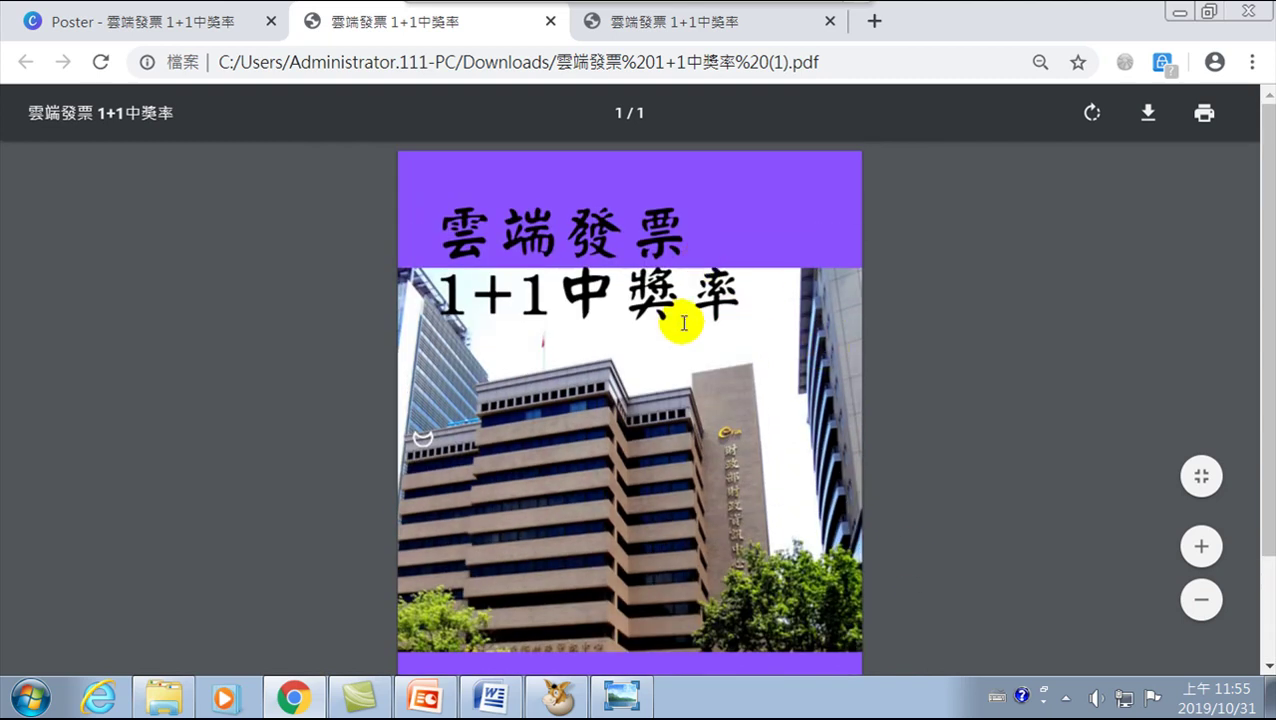
scroll(766, 511, down, 2)
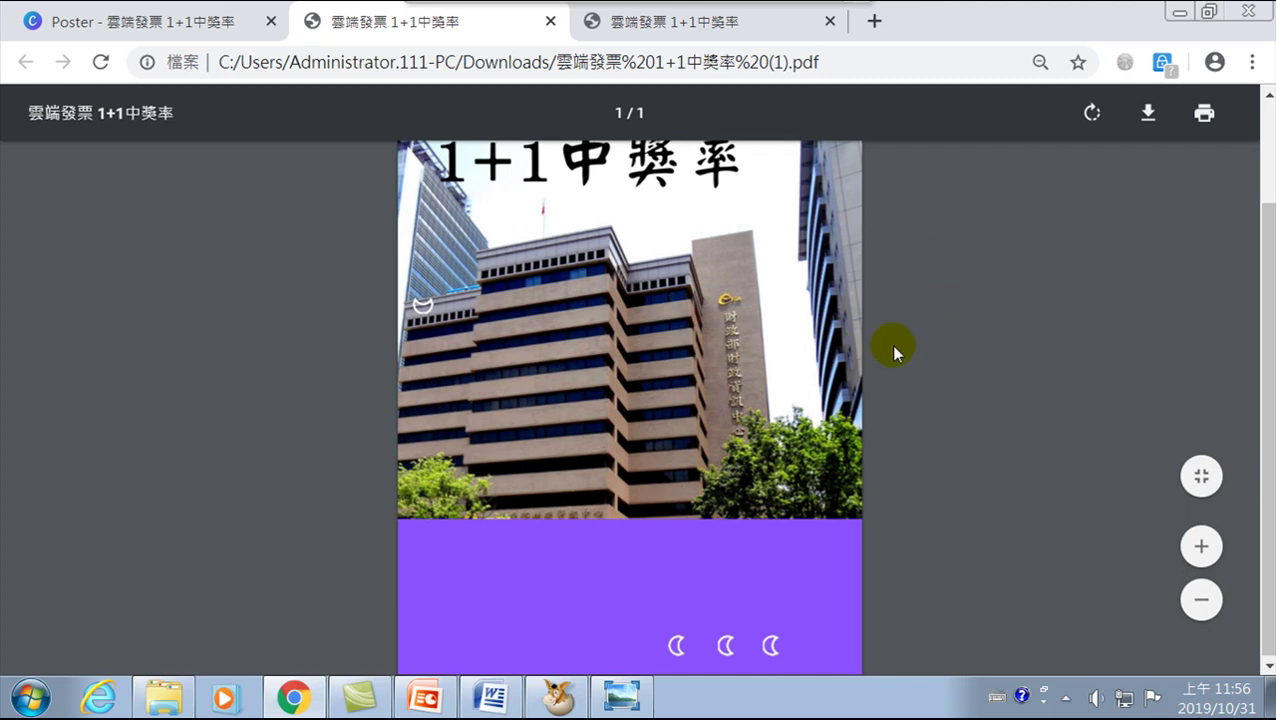
scroll(890, 344, up, 2)
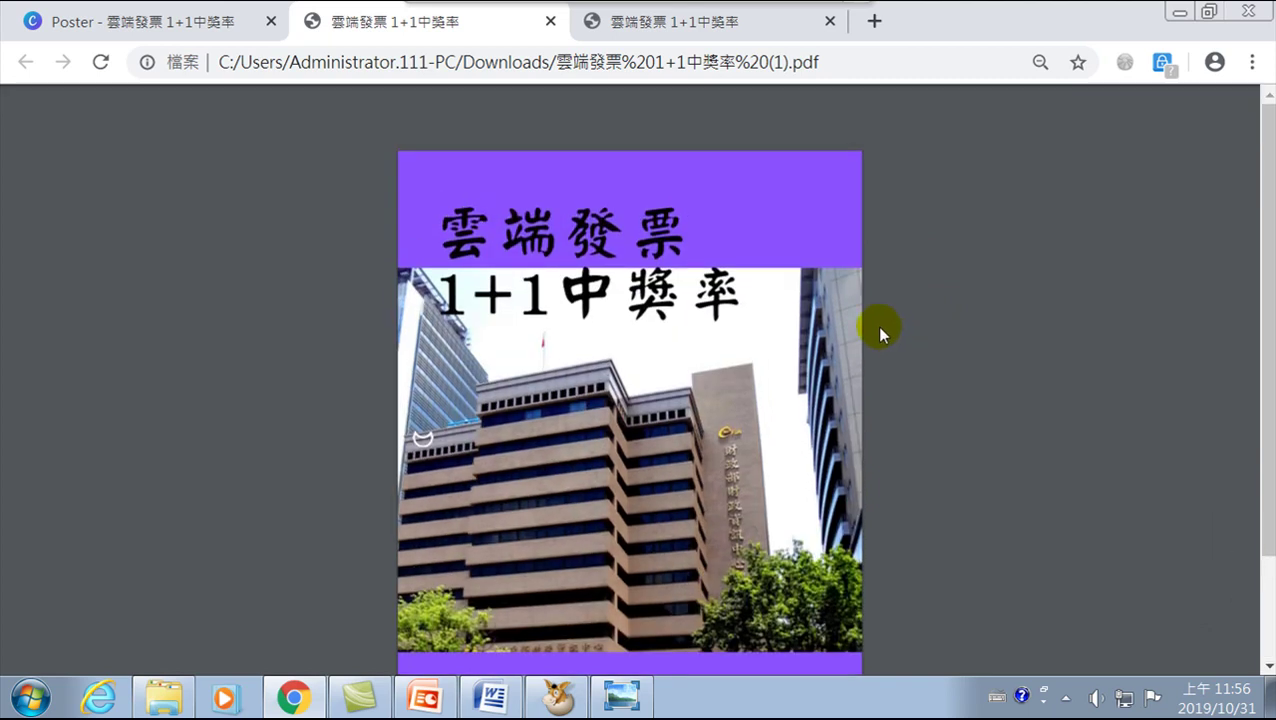
scroll(635, 300, down, 2)
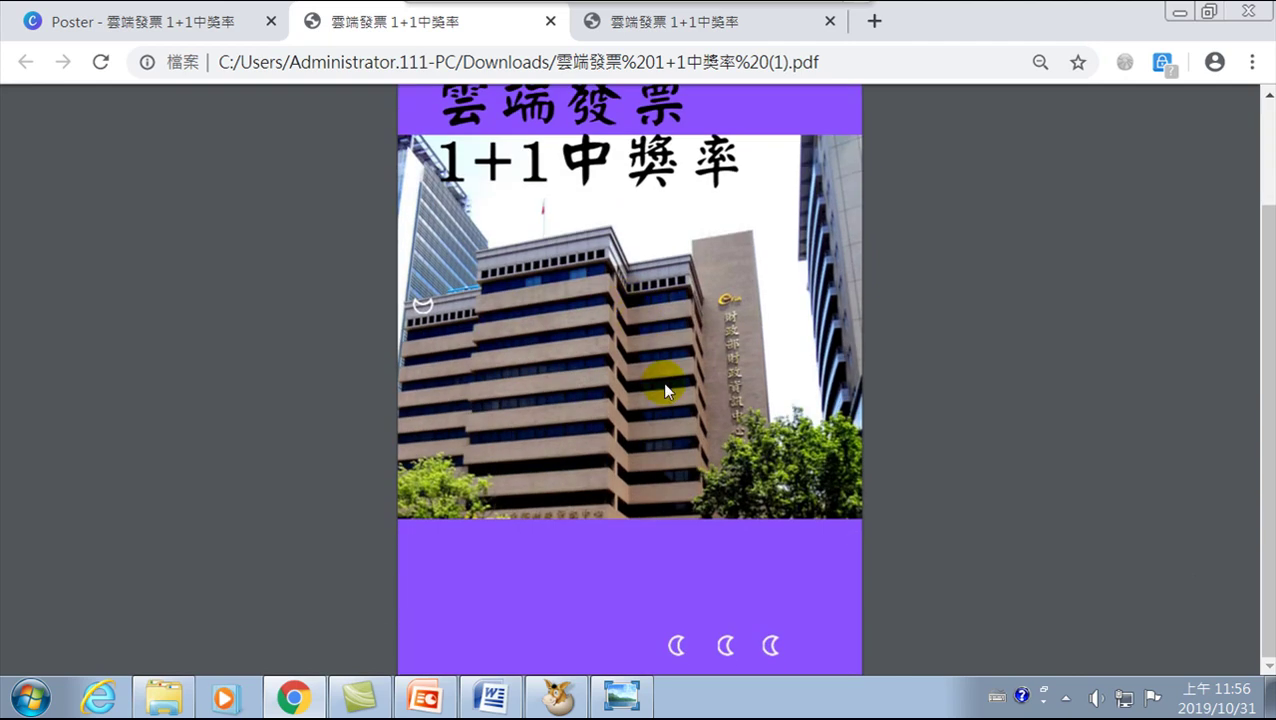
scroll(662, 382, up, 2)
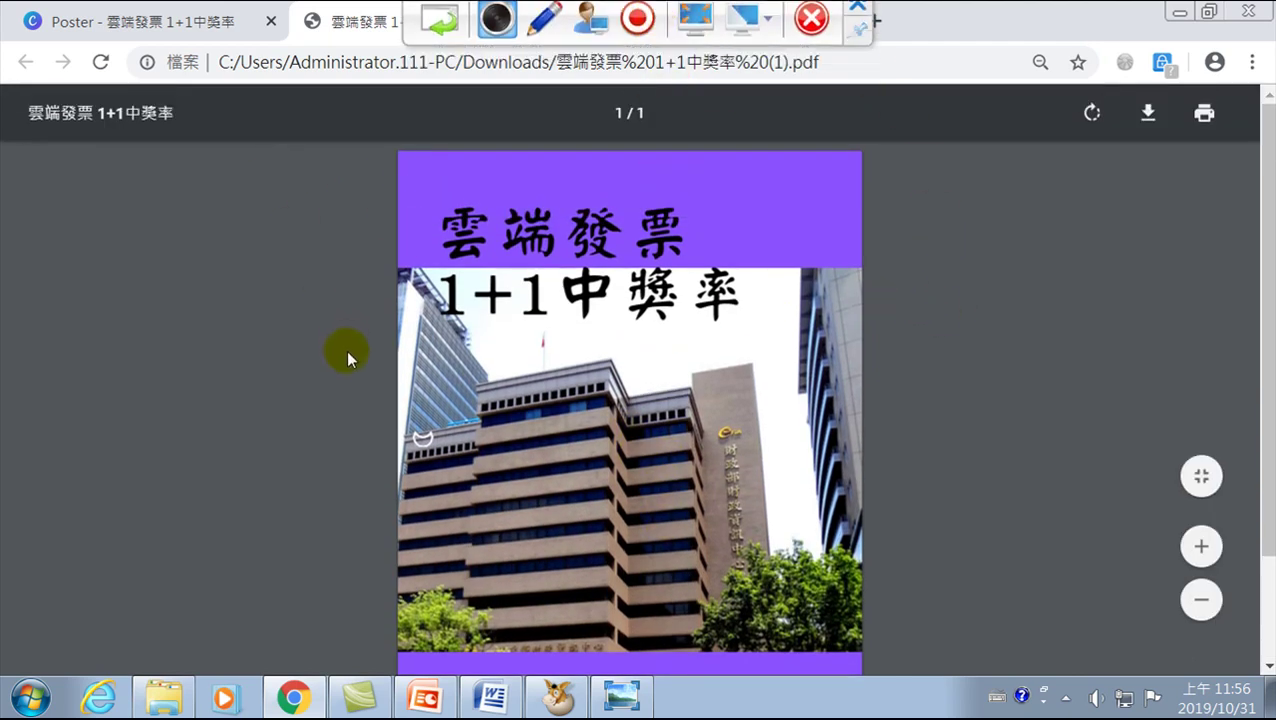
click(684, 28)
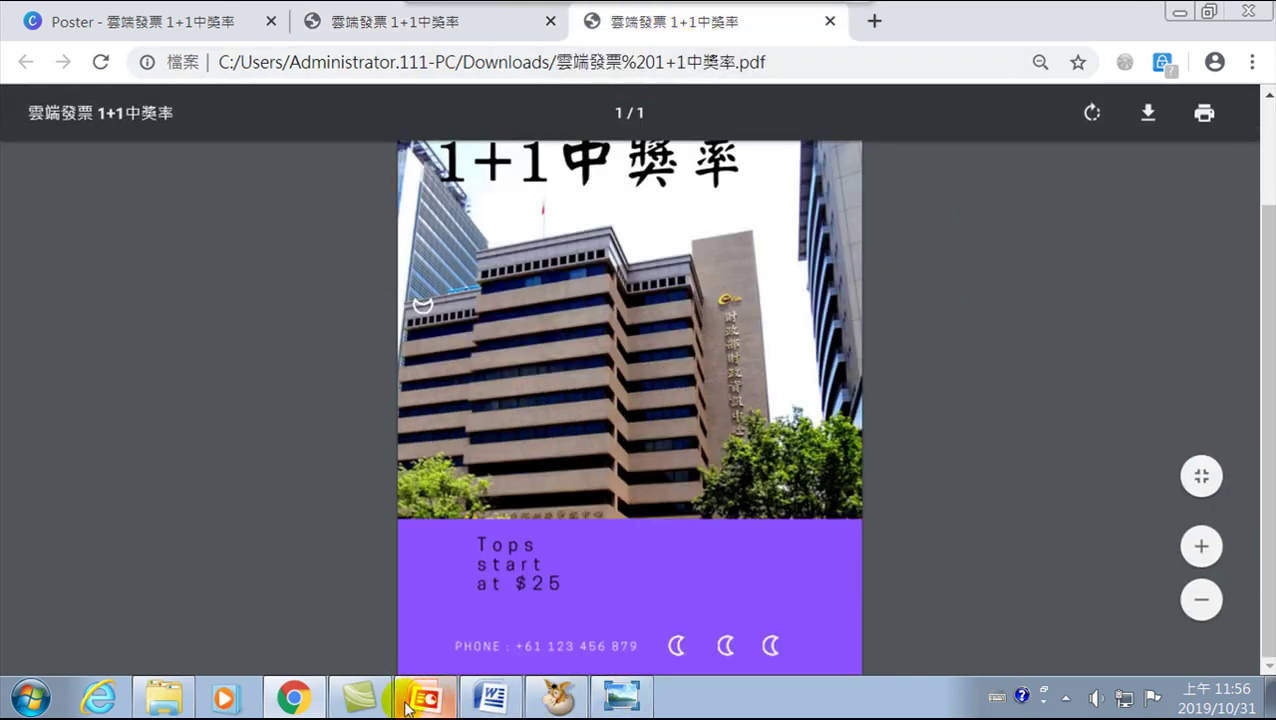
Peek at both poster PDFs in Downloads, then return to the Canva design and dismiss the print popup
click(293, 697)
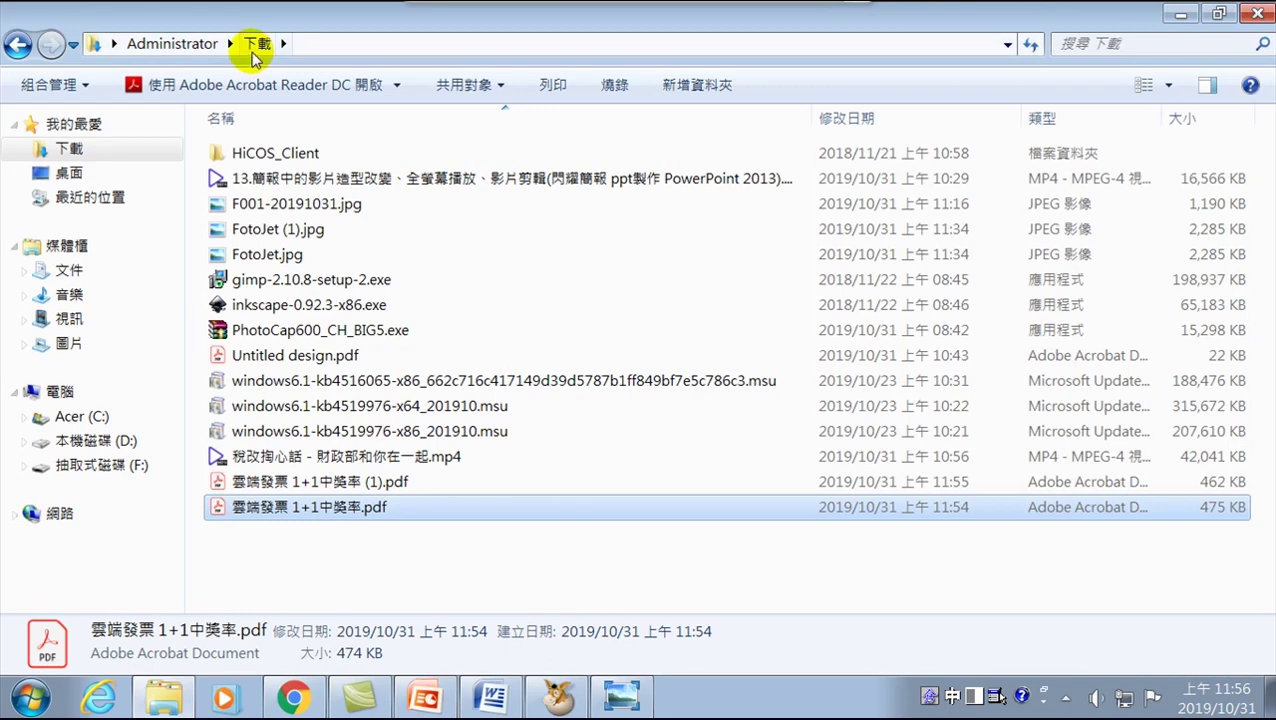
click(293, 697)
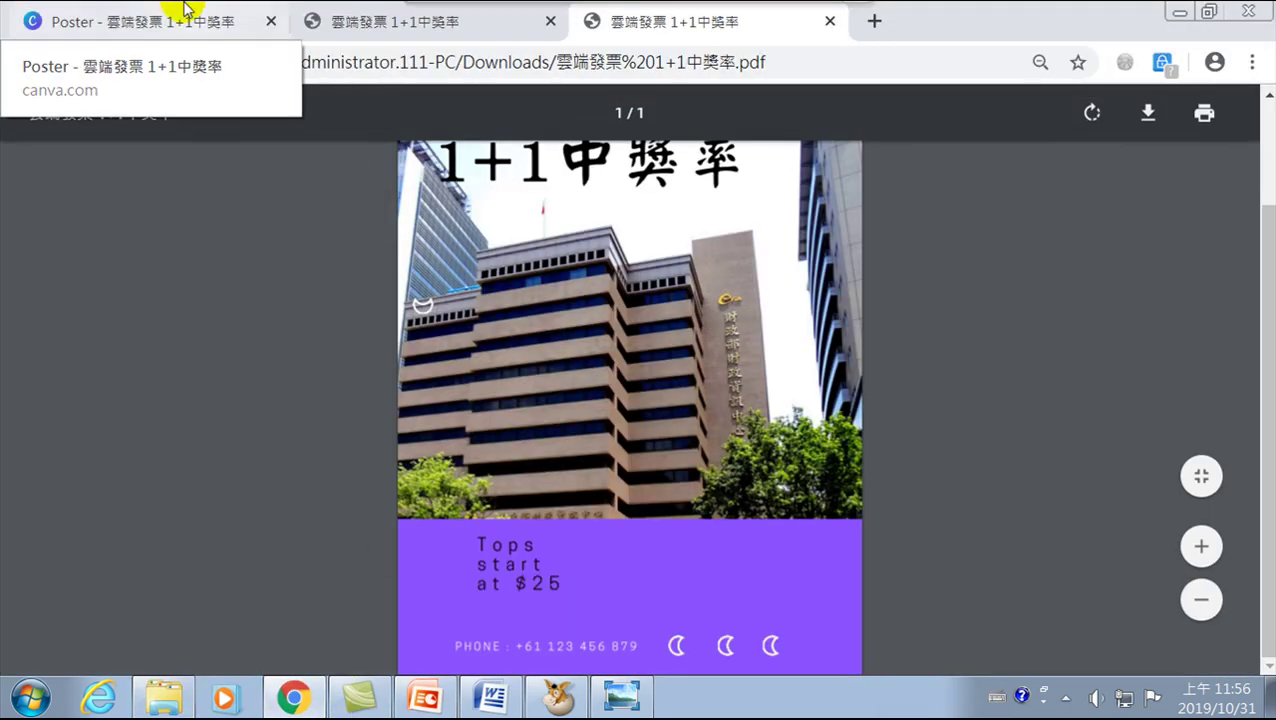
click(232, 28)
click(980, 122)
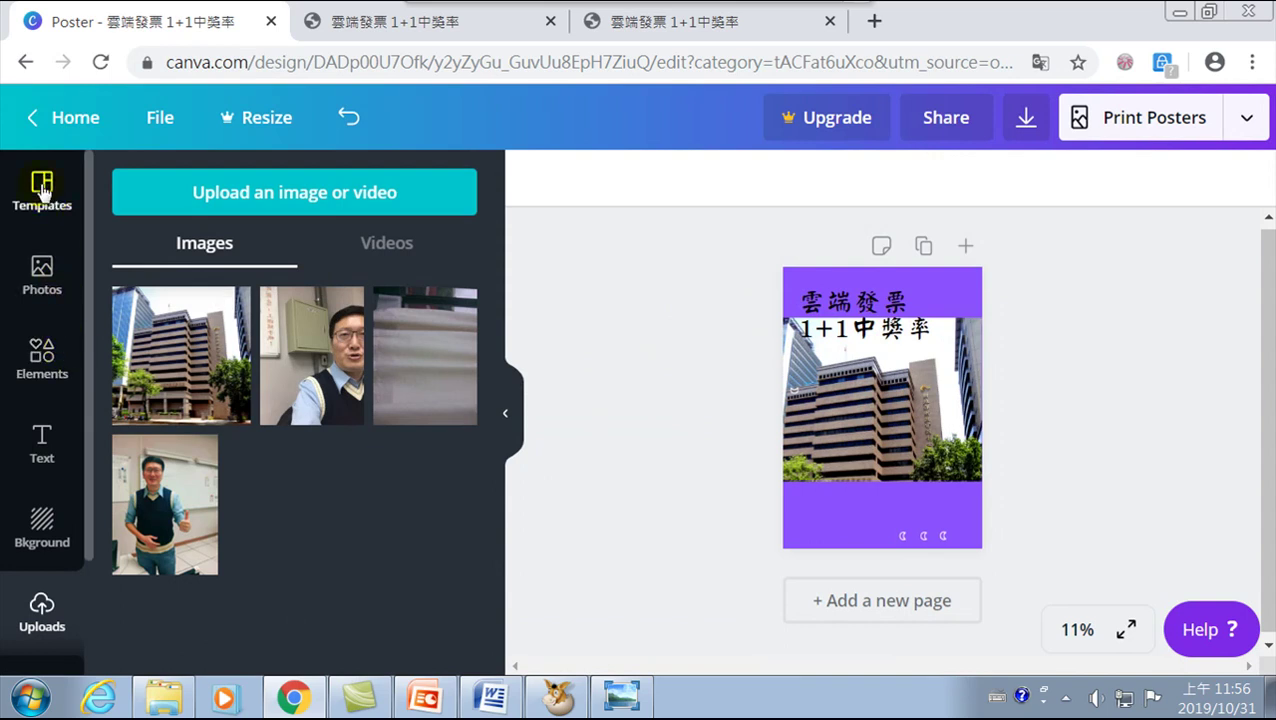
Show Templates in the sidebar and scroll through poster categories past Graduation Poster
click(53, 197)
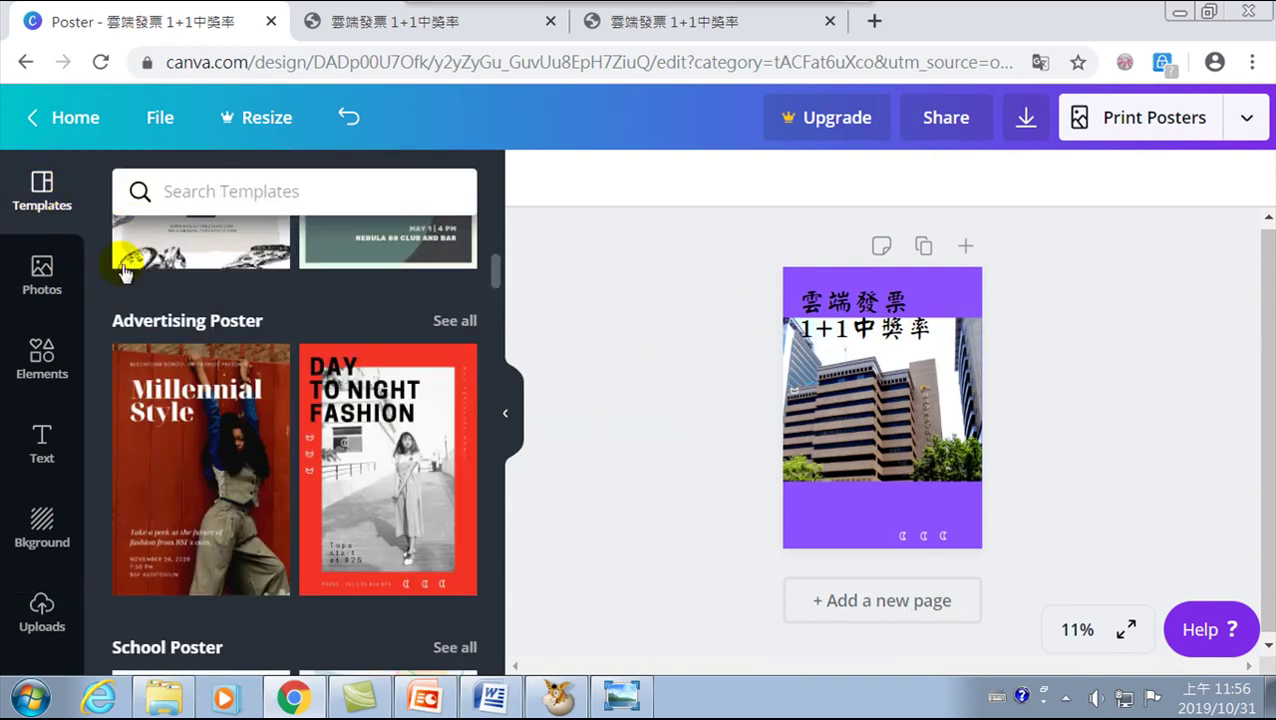
scroll(328, 399, down, 3)
scroll(336, 404, down, 4)
scroll(379, 373, down, 4)
scroll(359, 380, up, 5)
scroll(313, 356, up, 5)
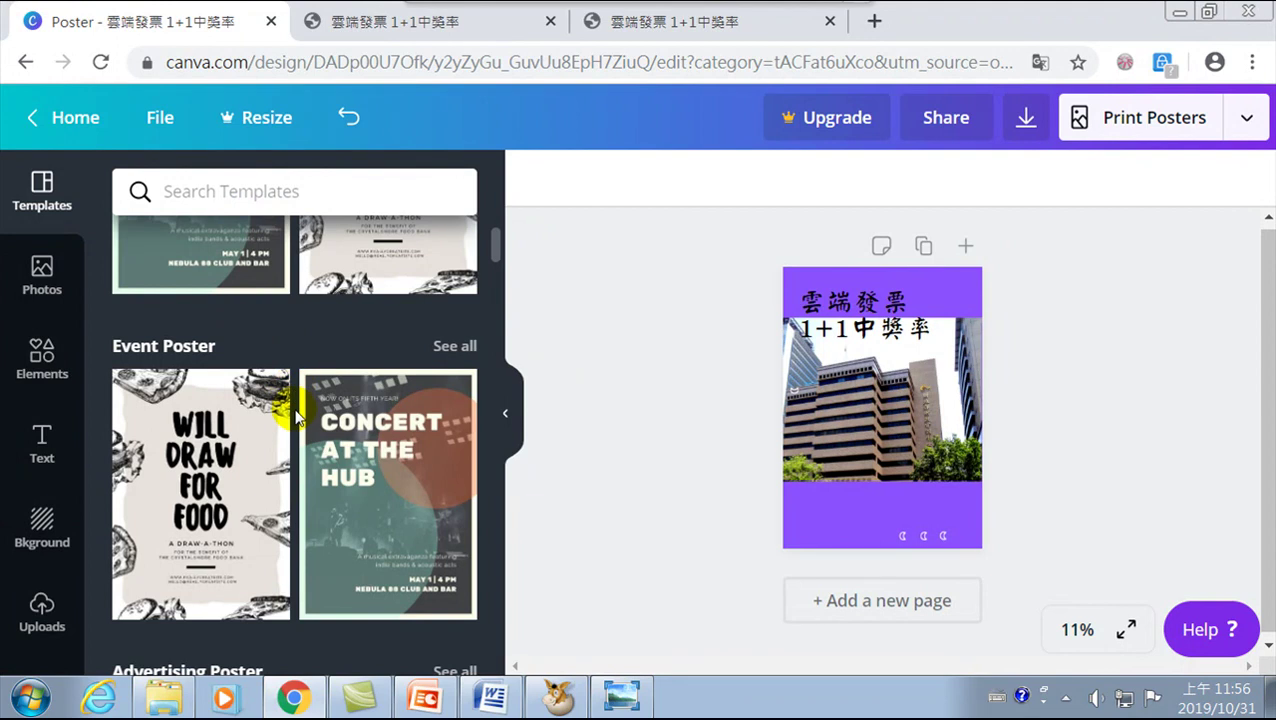
scroll(285, 400, down, 2)
scroll(300, 430, down, 5)
scroll(310, 435, down, 3)
scroll(322, 434, down, 3)
scroll(322, 434, down, 3)
scroll(335, 450, down, 5)
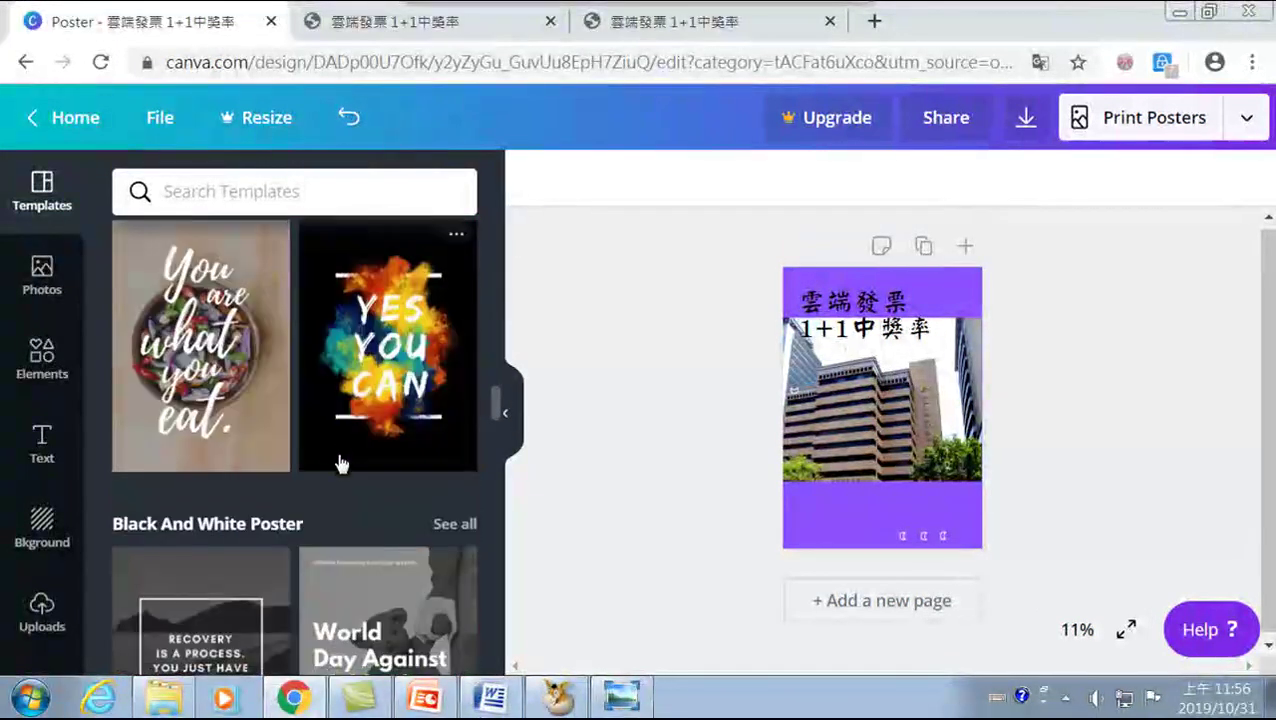
scroll(340, 457, down, 5)
scroll(330, 450, down, 5)
scroll(345, 465, down, 5)
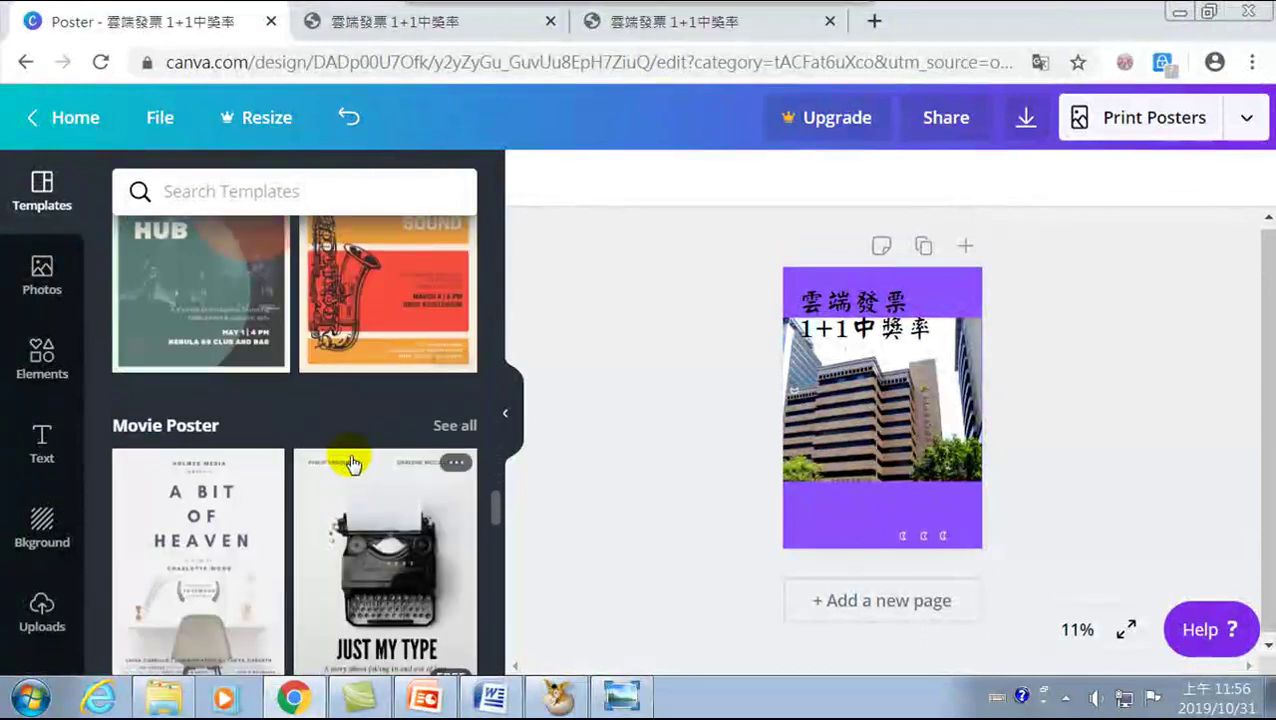
scroll(352, 466, down, 5)
scroll(356, 480, down, 5)
scroll(356, 478, down, 8)
scroll(370, 478, down, 1)
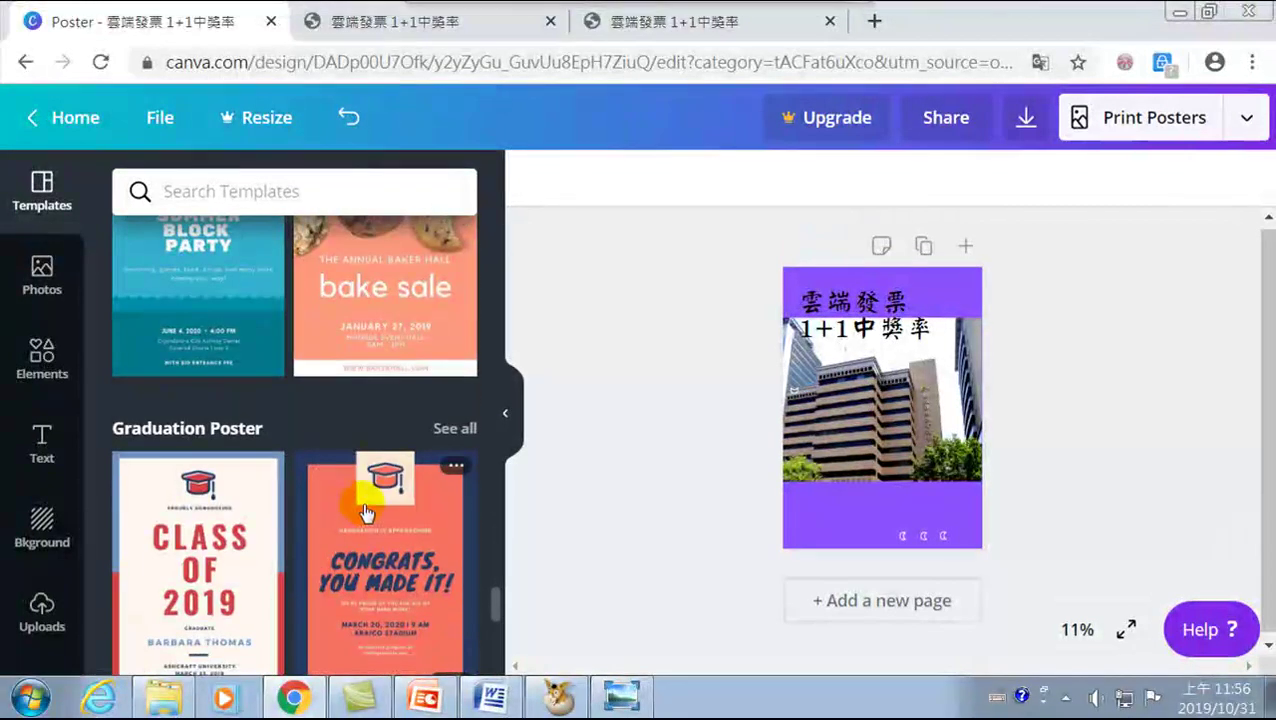
scroll(372, 478, down, 3)
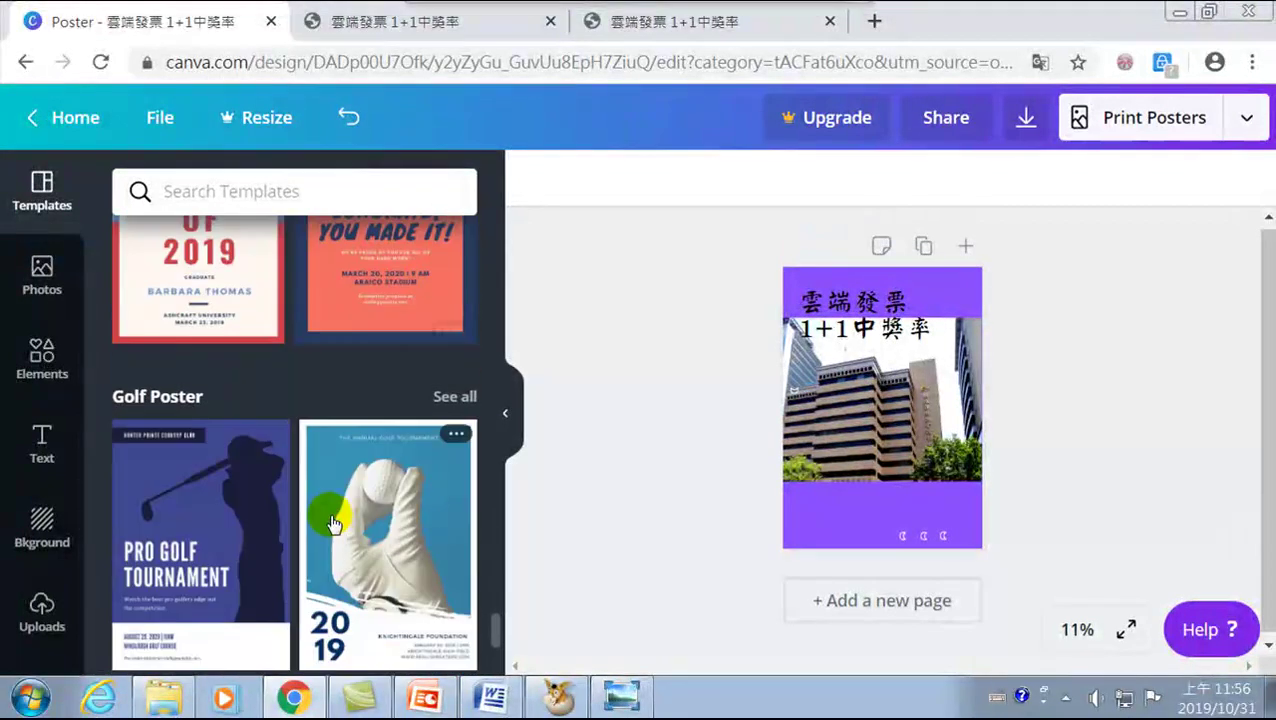
Go to Canva Home and browse Your designs down to the 雲端發票 1+1中獎率 poster and back up
click(32, 119)
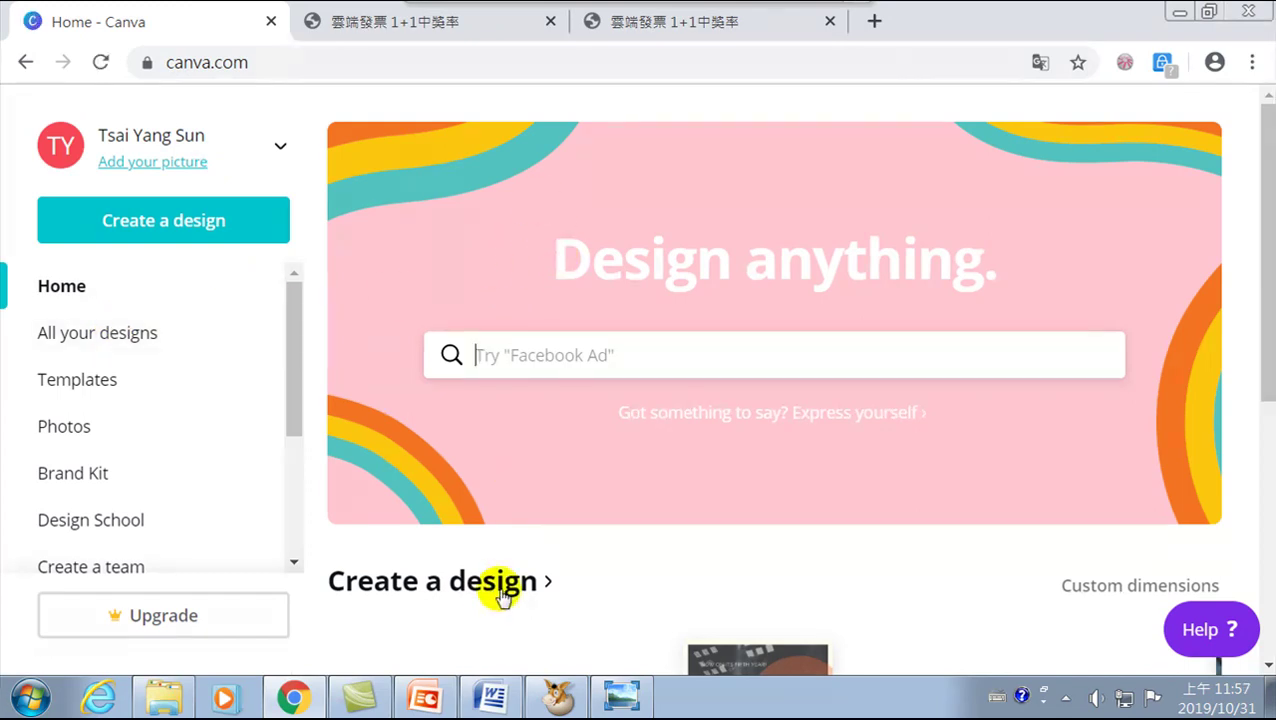
scroll(484, 578, down, 1)
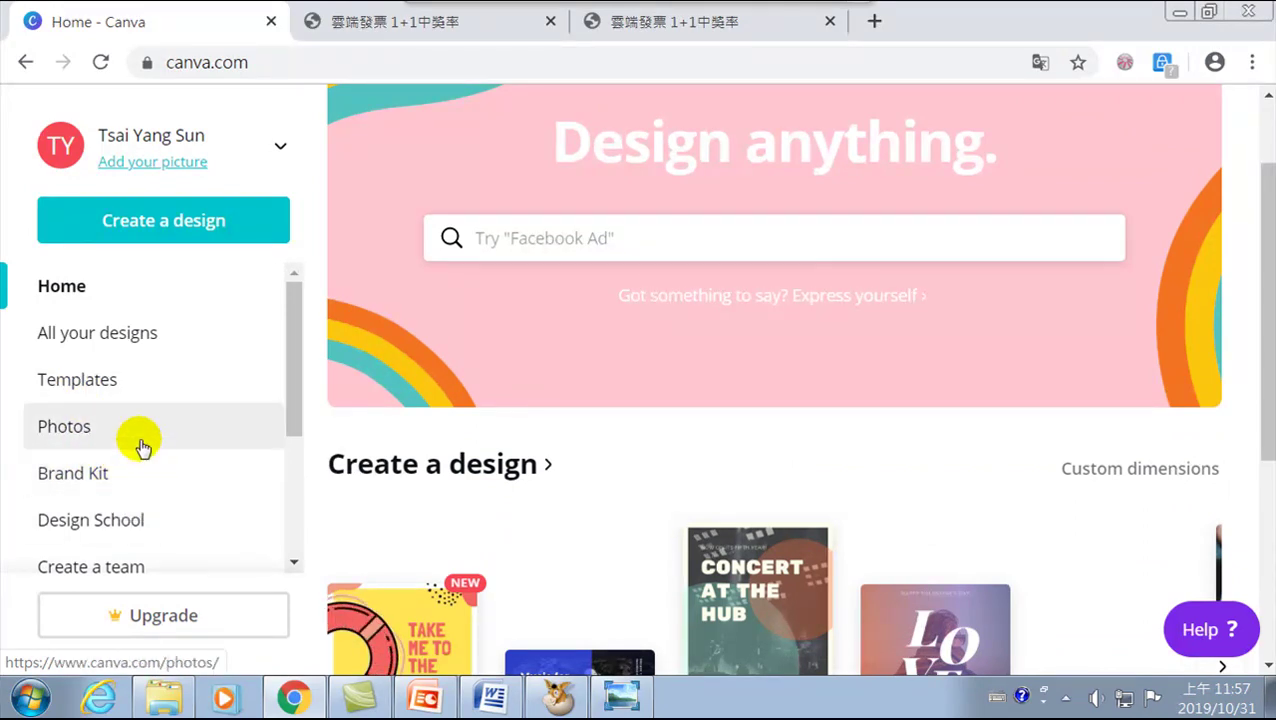
scroll(150, 460, down, 3)
scroll(660, 555, down, 3)
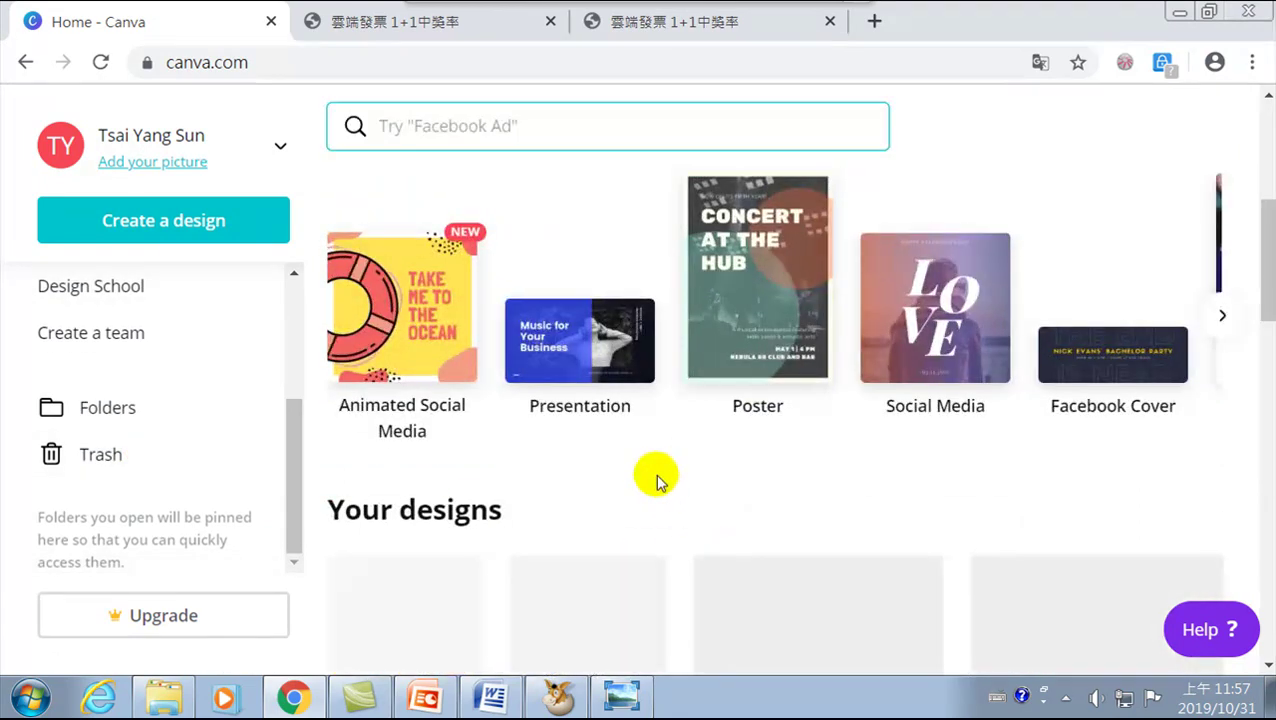
scroll(650, 478, down, 1)
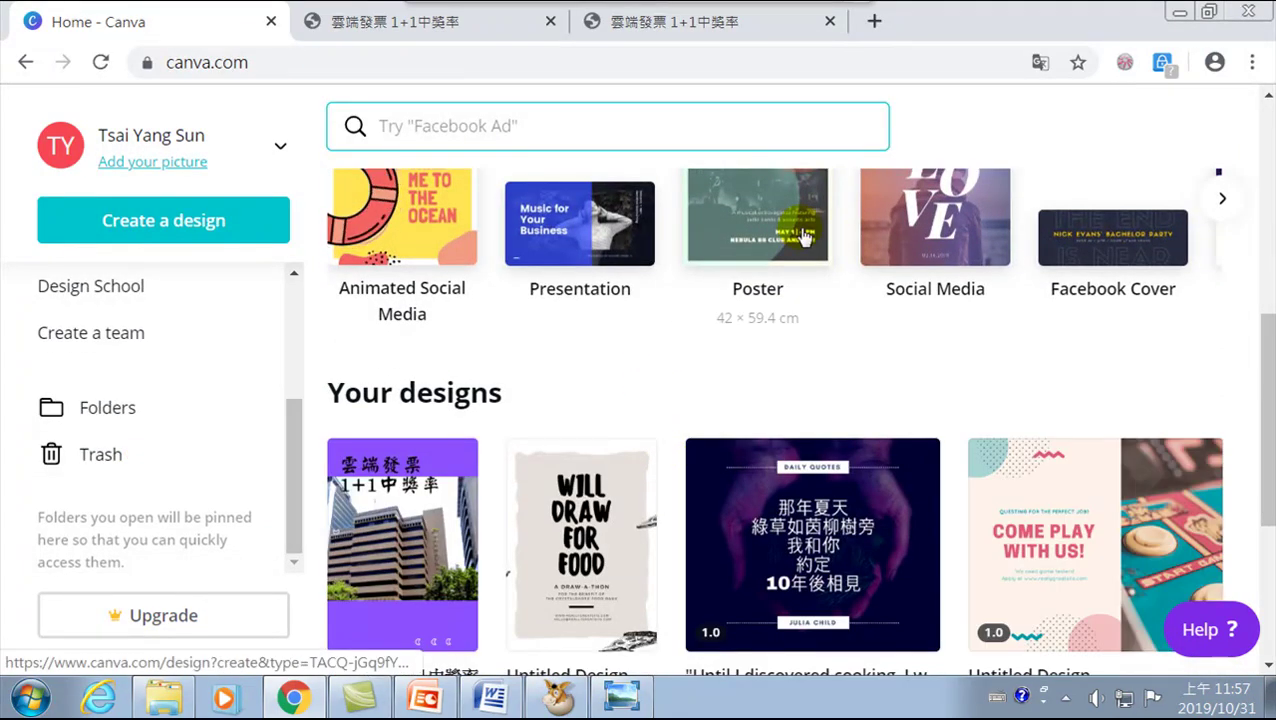
mouse_move(935, 307)
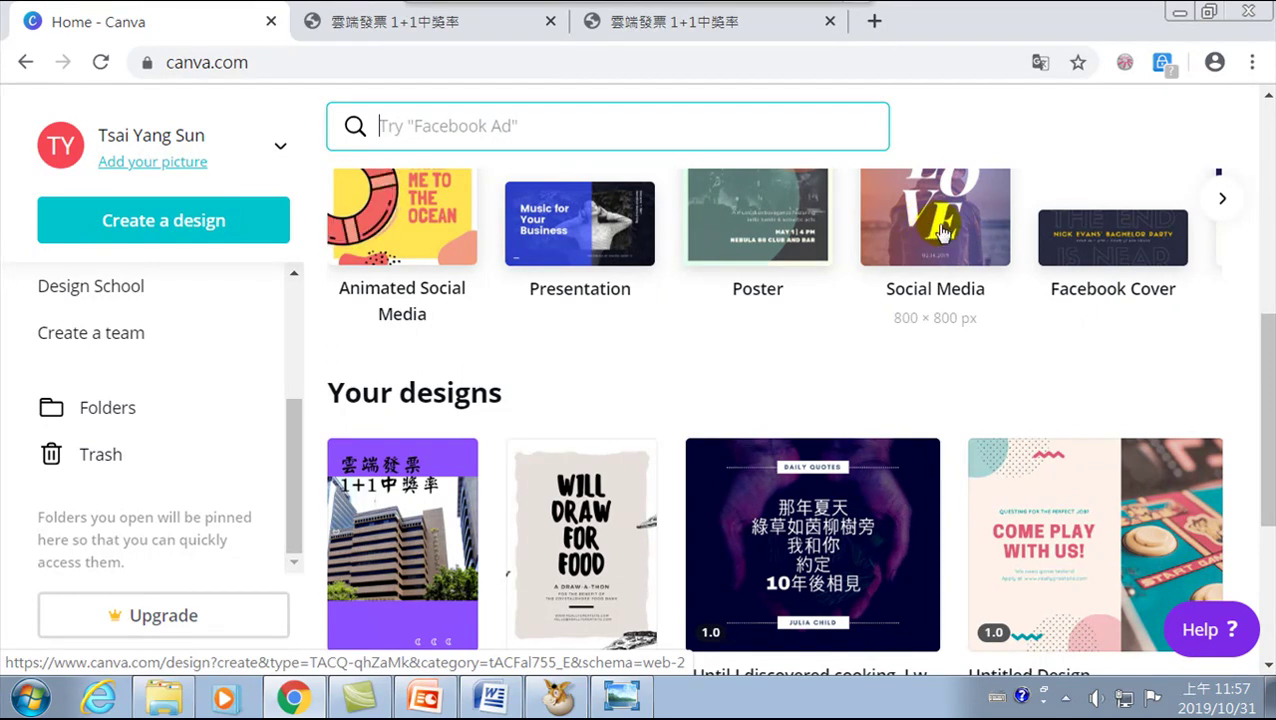
scroll(935, 235, down, 1)
scroll(935, 235, down, 1)
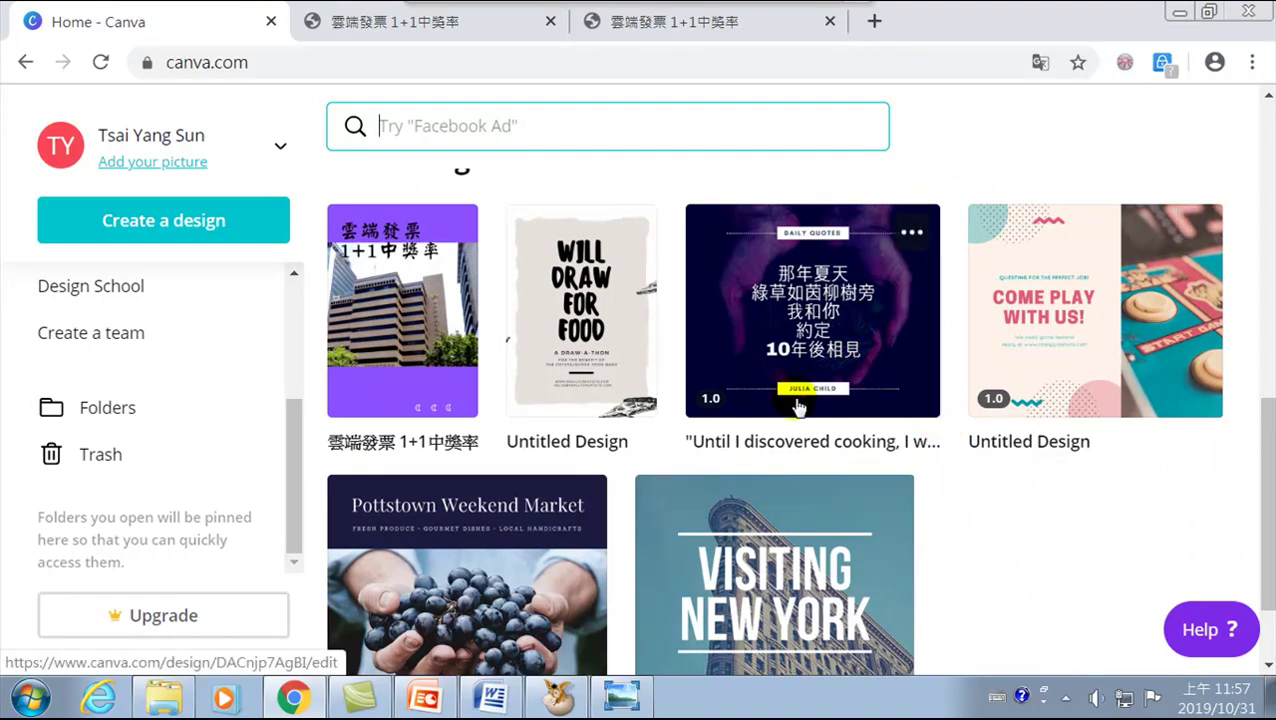
mouse_move(812, 544)
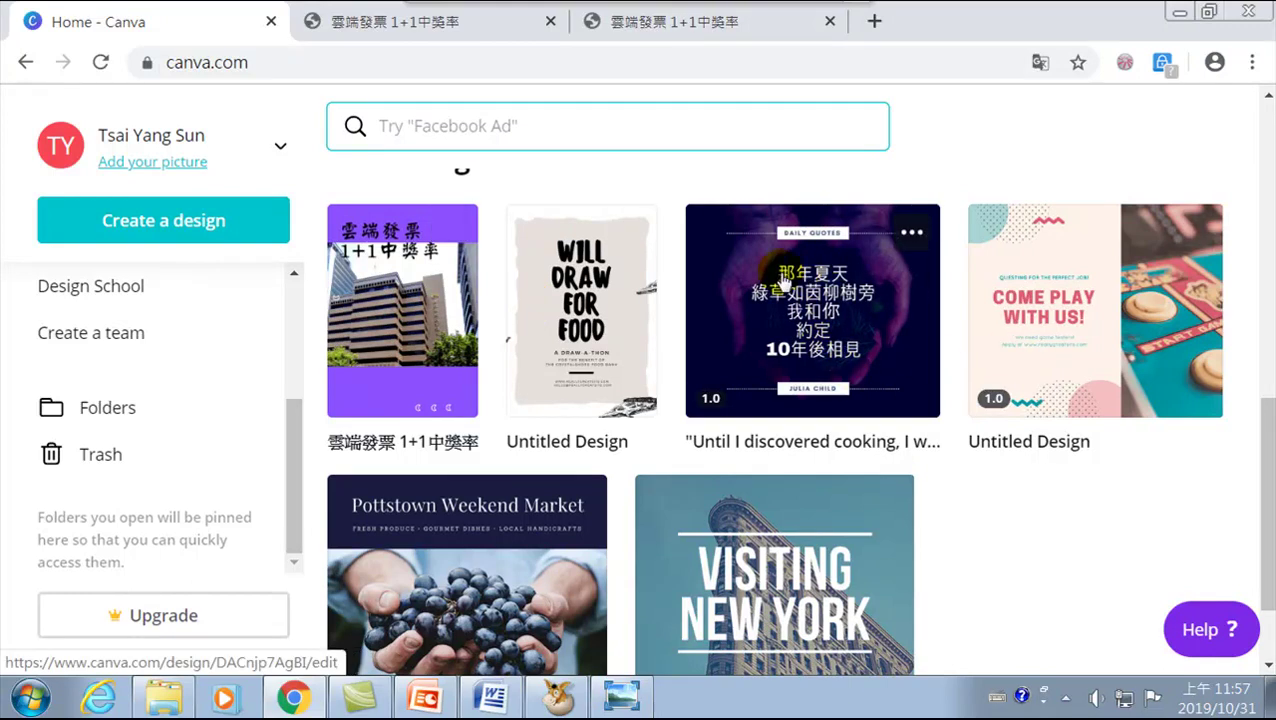
scroll(770, 400, down, 1)
scroll(749, 455, up, 4)
scroll(740, 410, up, 5)
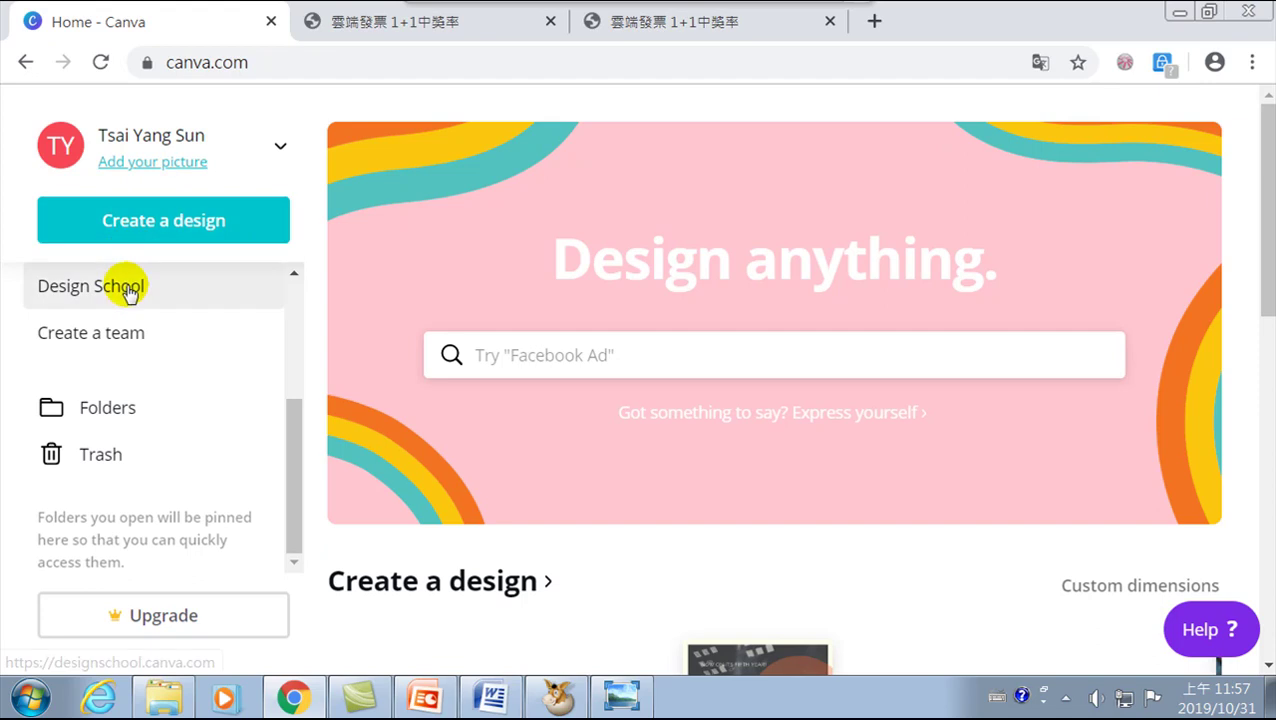
scroll(130, 290, up, 3)
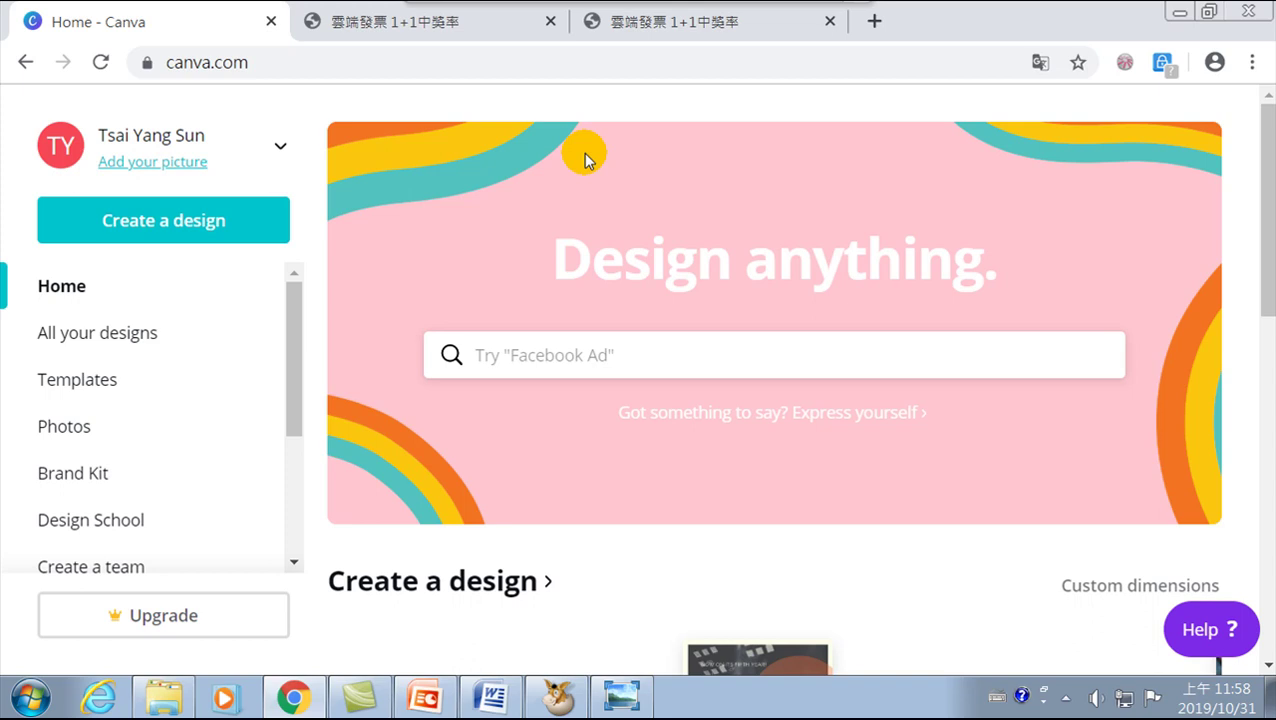
mouse_move(637, 3)
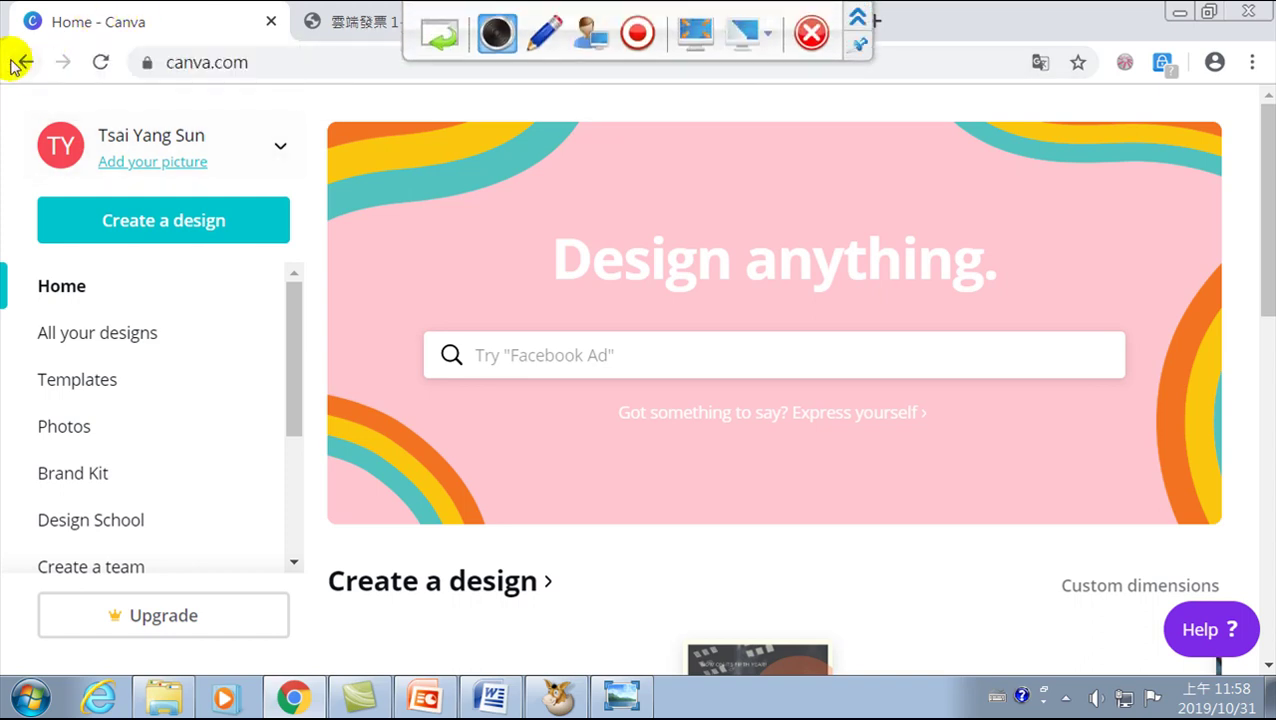
Go back to the purple 雲端發票 1+1中獎率 poster in the design editor
click(26, 64)
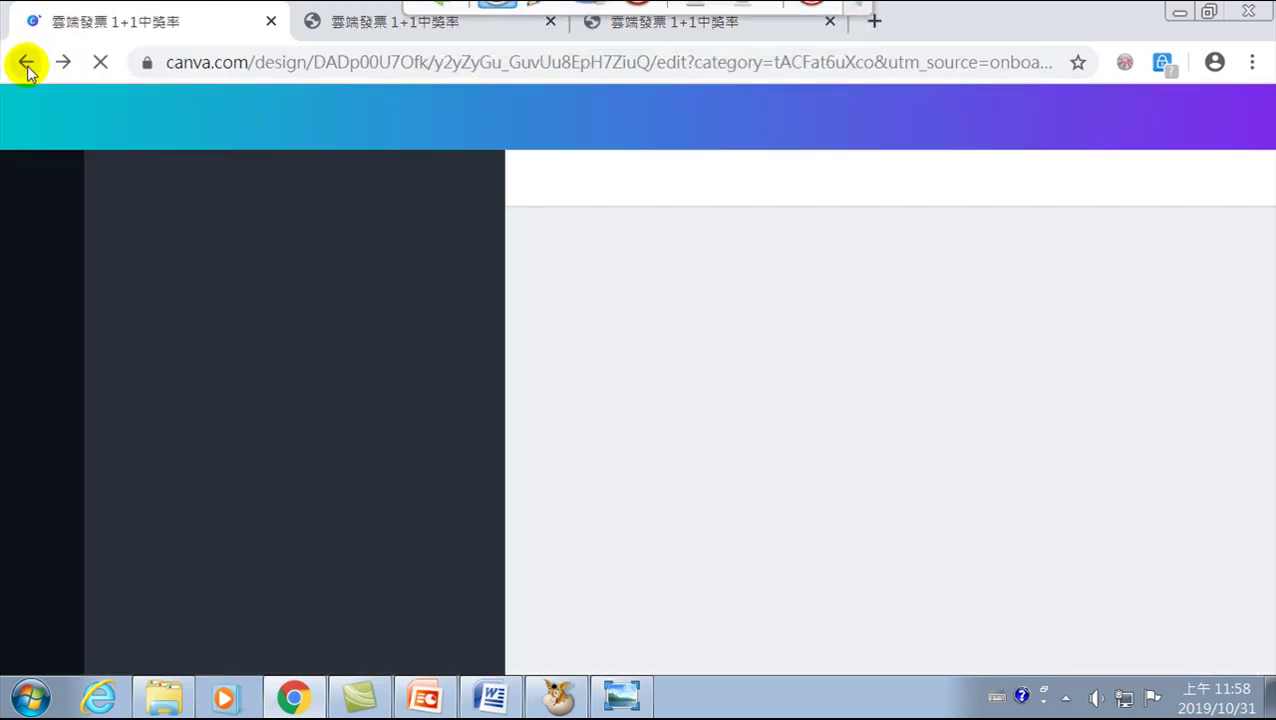
scroll(385, 413, down, 3)
scroll(378, 413, up, 3)
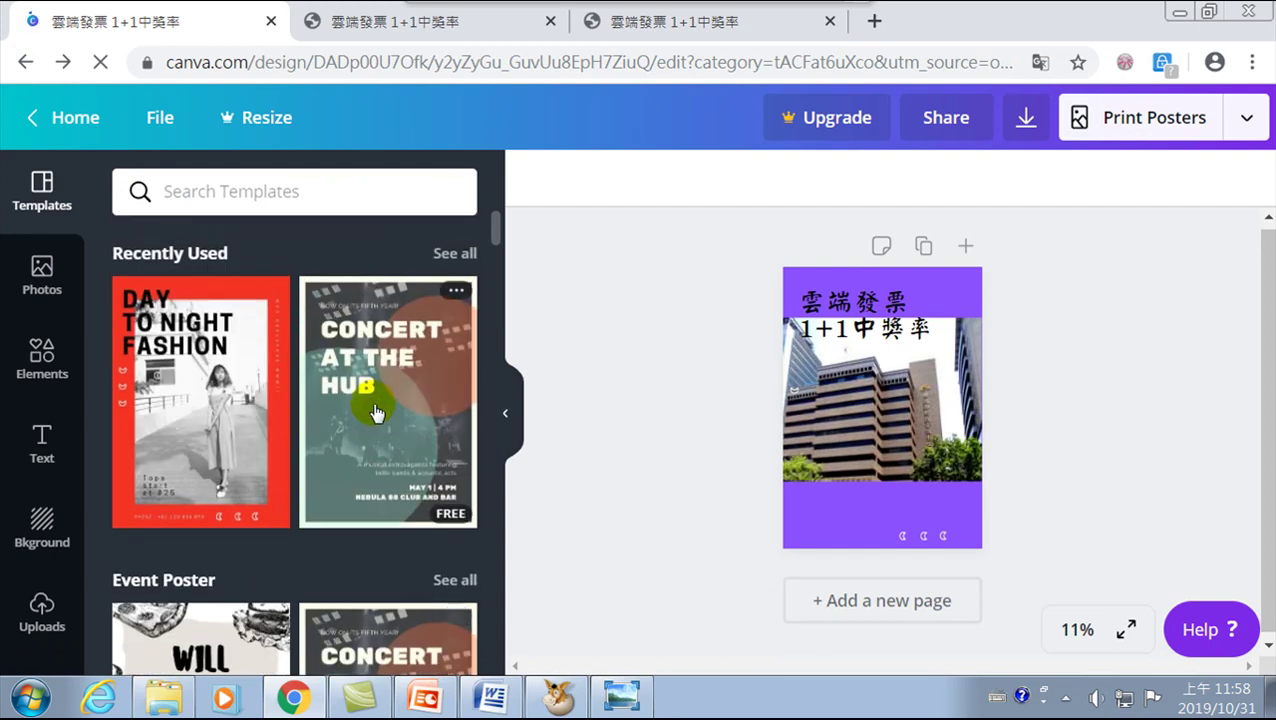